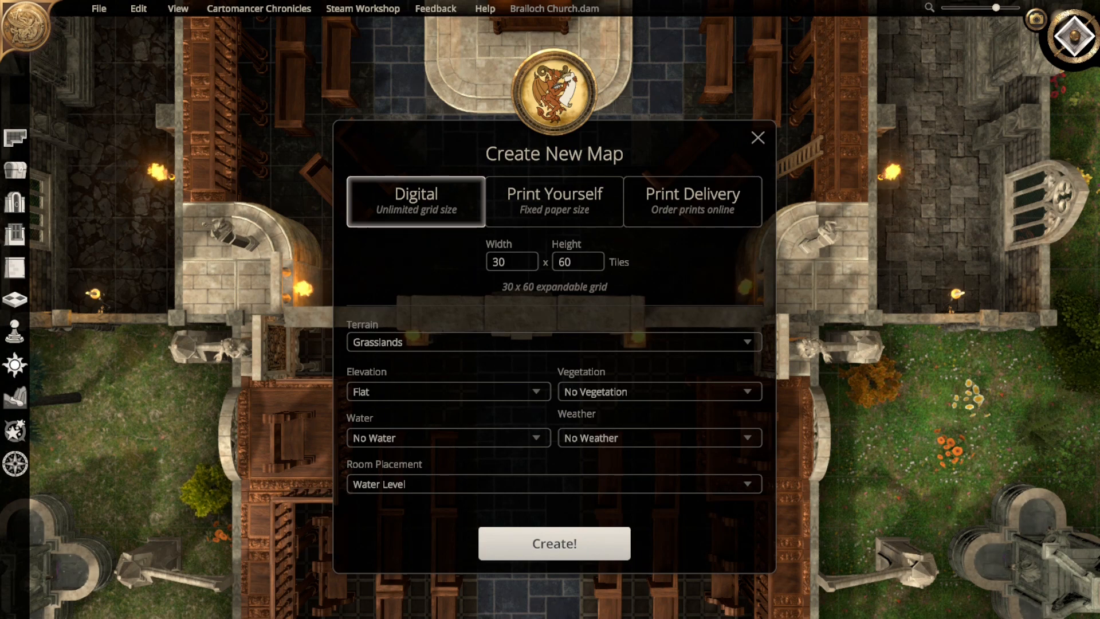
- Create a new digital 30 x 60 tile map with the Dark Parchment terrain
click(554, 342)
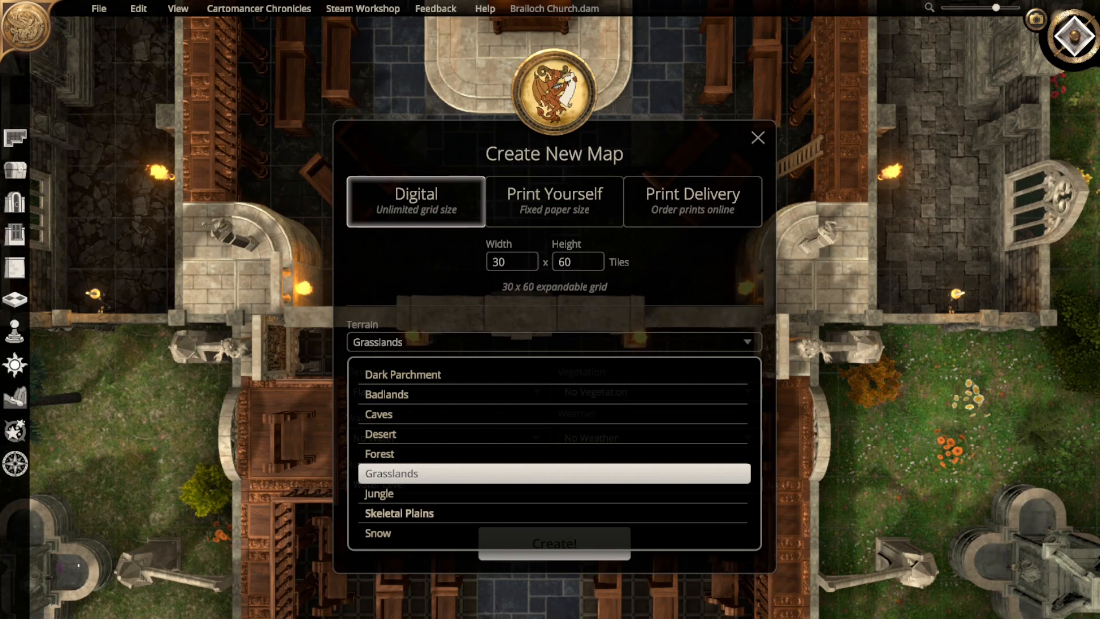
click(405, 375)
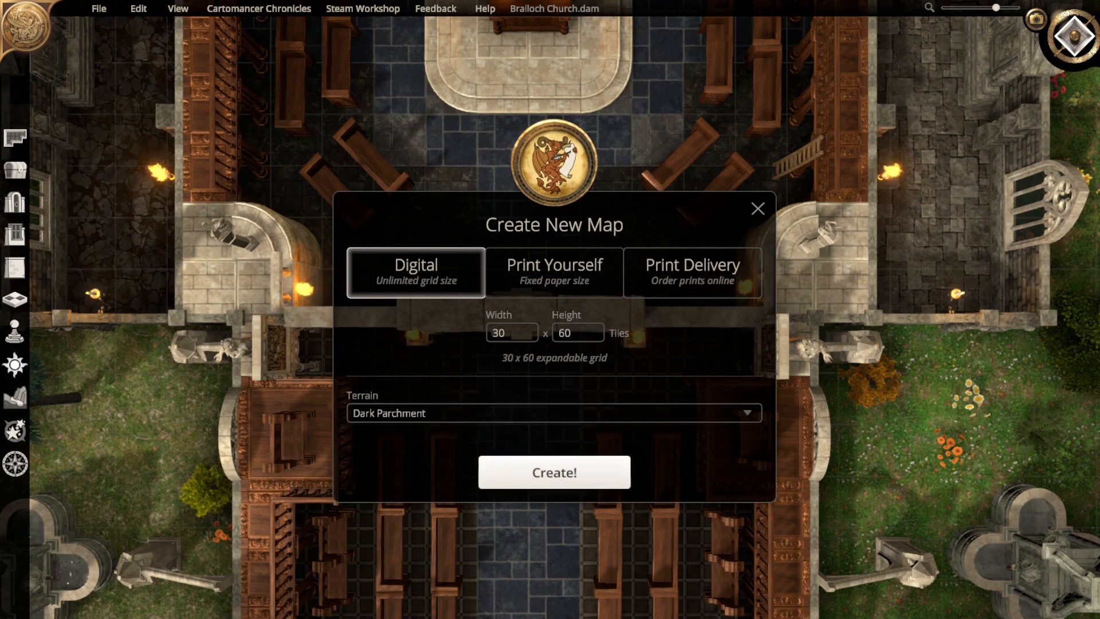
click(555, 472)
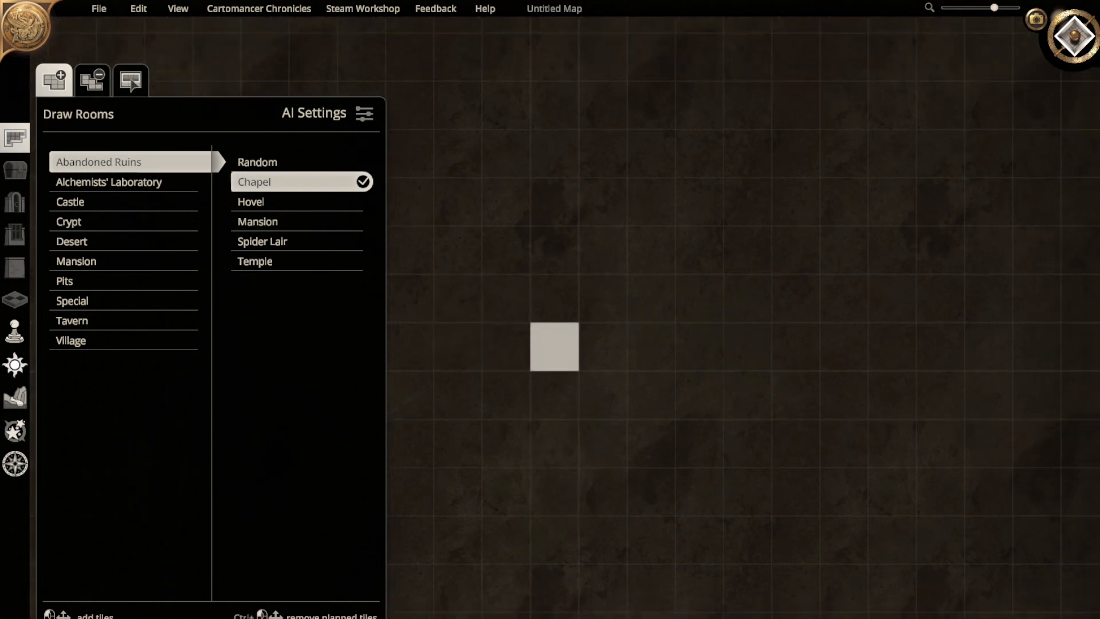
- Generate a Desert Tent Shop room of 4 x 5 tiles along the lower edge of the map grid
scroll(642, 347, down, 1)
scroll(628, 383, down, 4)
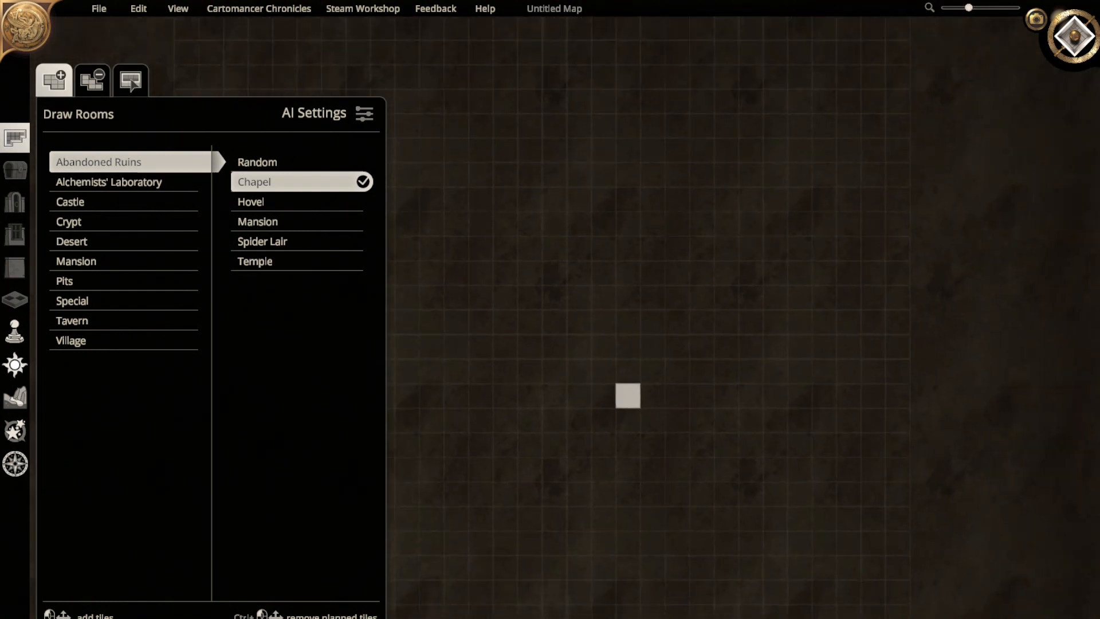
scroll(630, 413, down, 1)
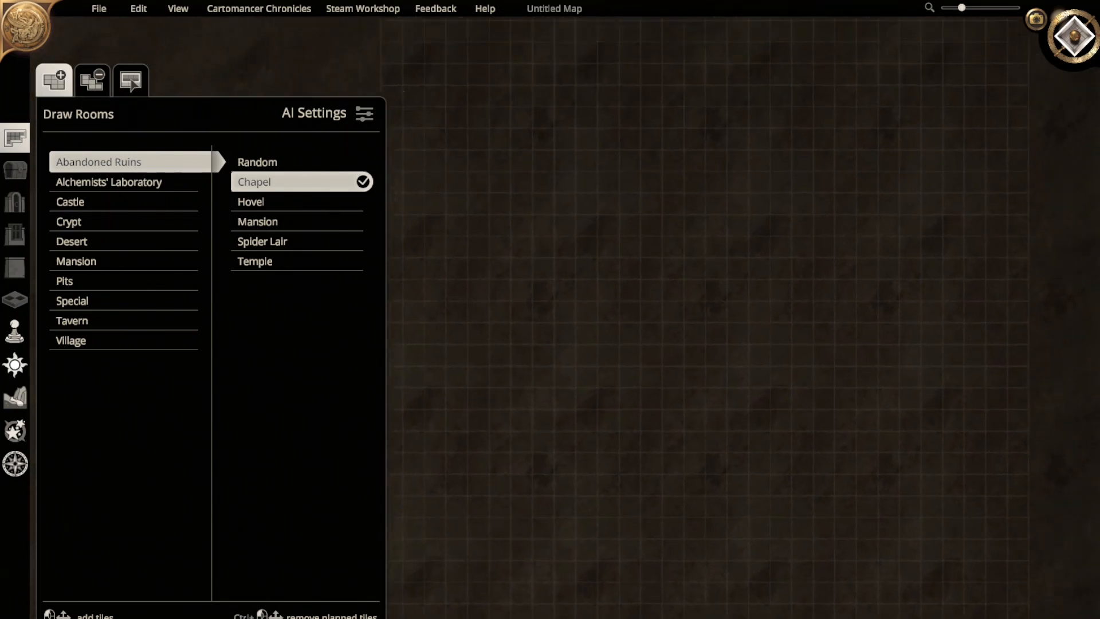
right_drag(611, 618, 745, 538)
scroll(749, 521, down, 3)
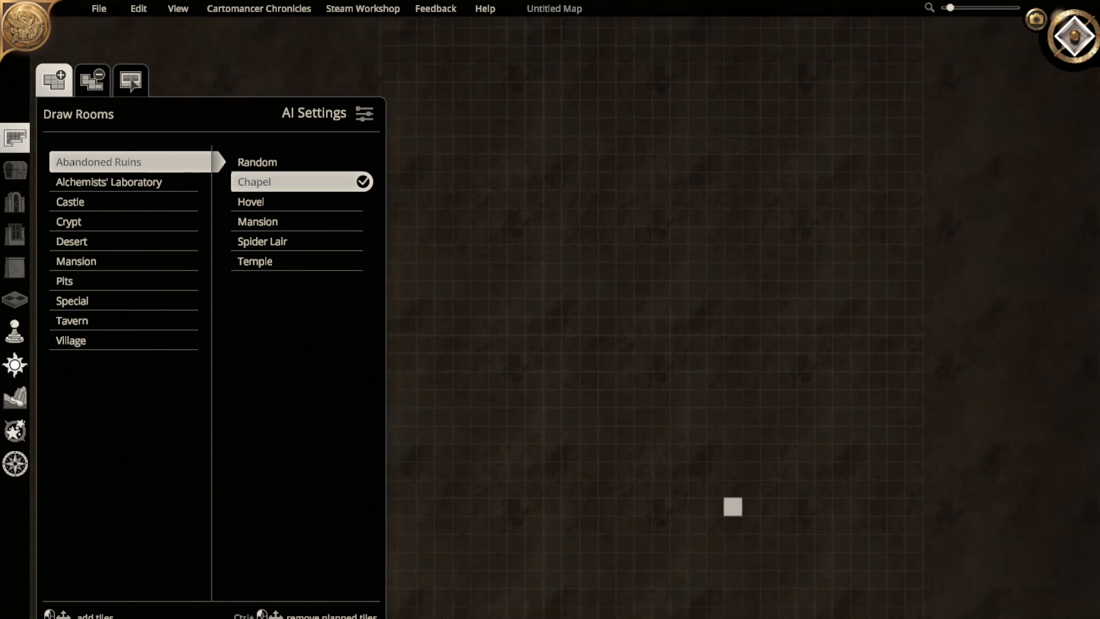
right_drag(726, 309, 731, 520)
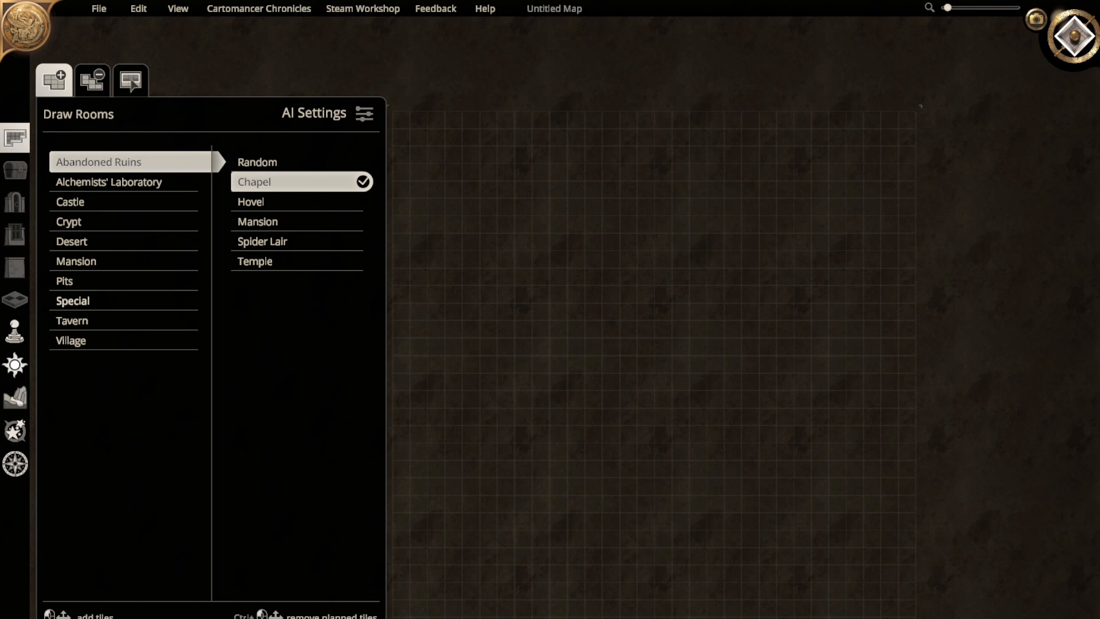
click(72, 301)
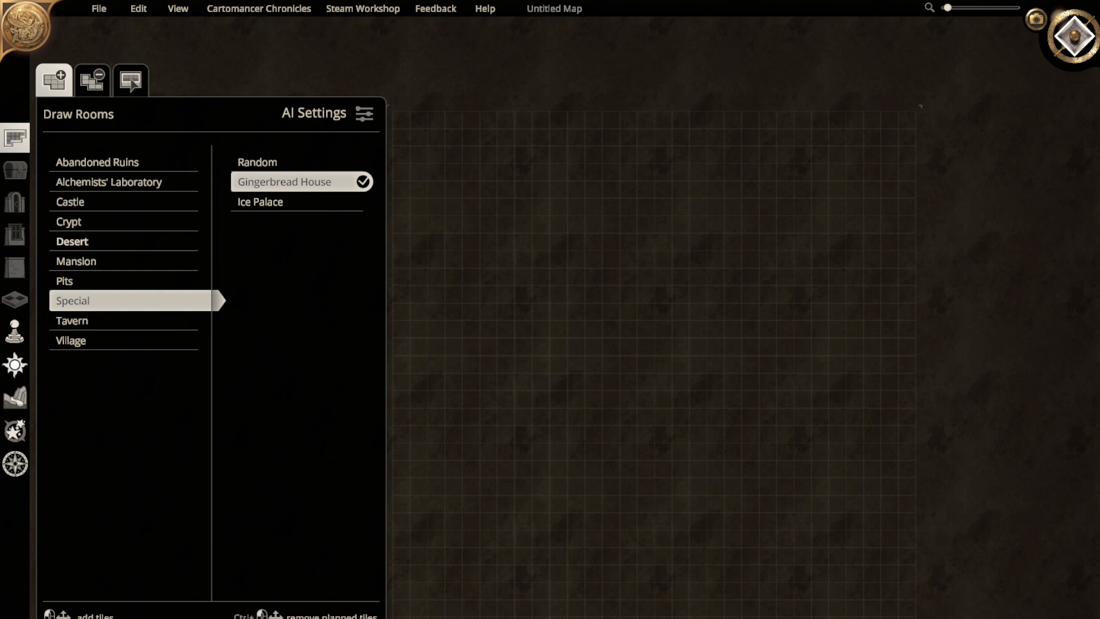
click(73, 242)
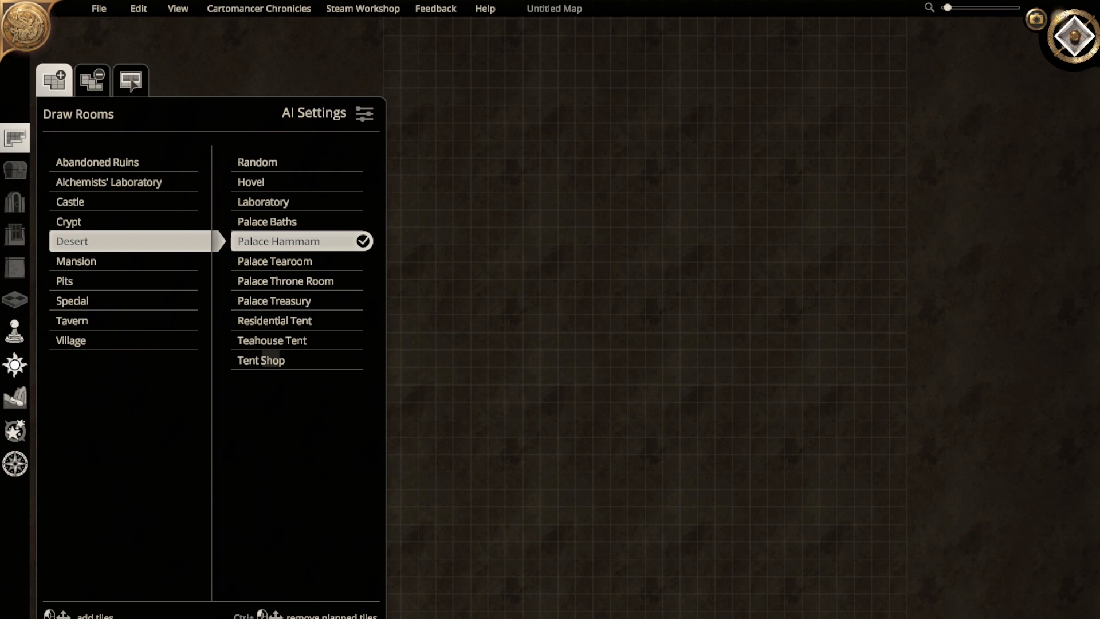
right_drag(776, 542, 818, 352)
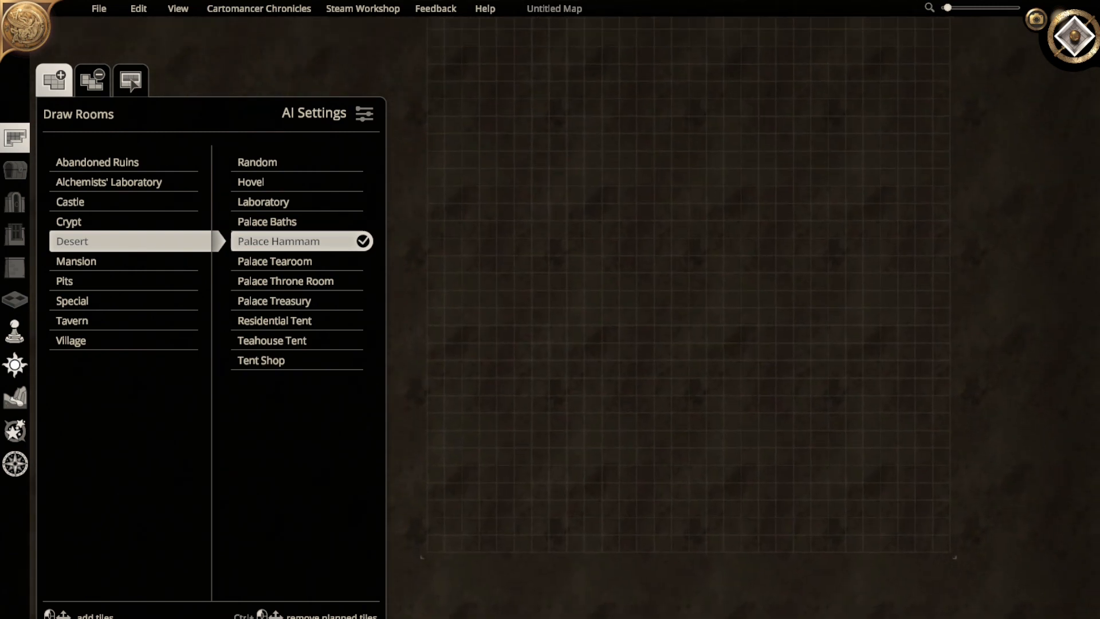
click(261, 360)
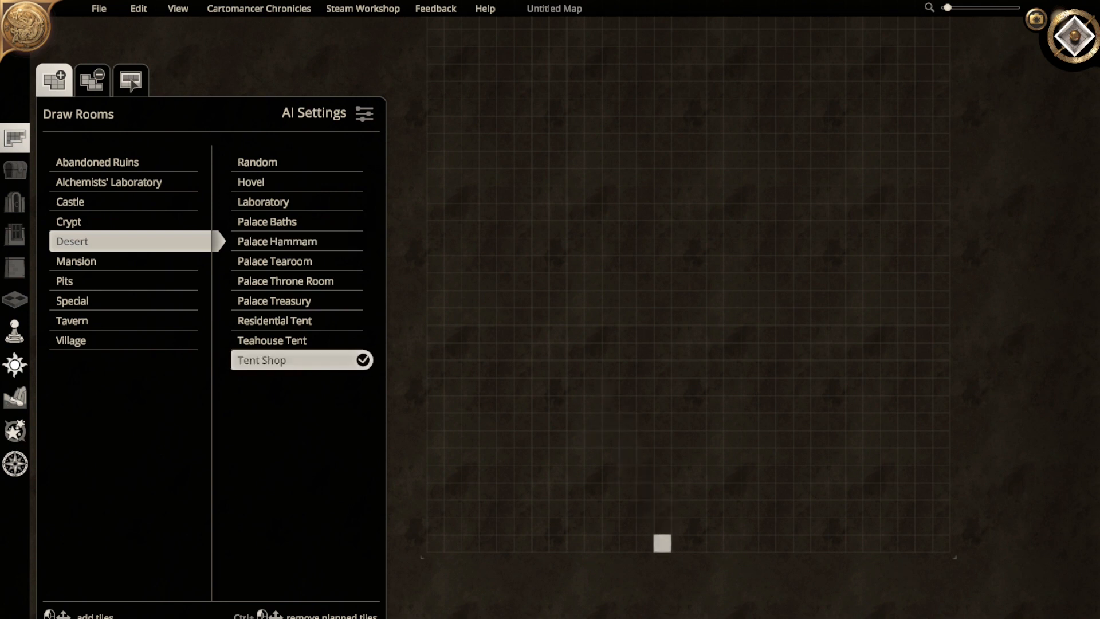
drag(663, 543, 696, 474)
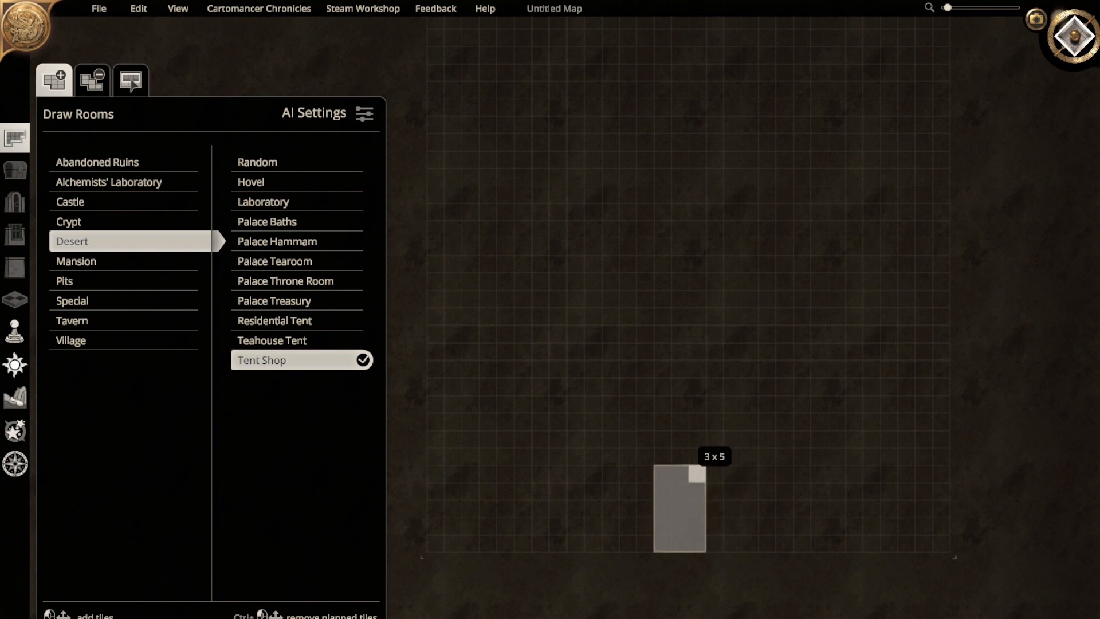
mouse_move(696, 473)
mouse_down()
mouse_move(714, 473)
mouse_move(714, 456)
mouse_move(714, 473)
mouse_up()
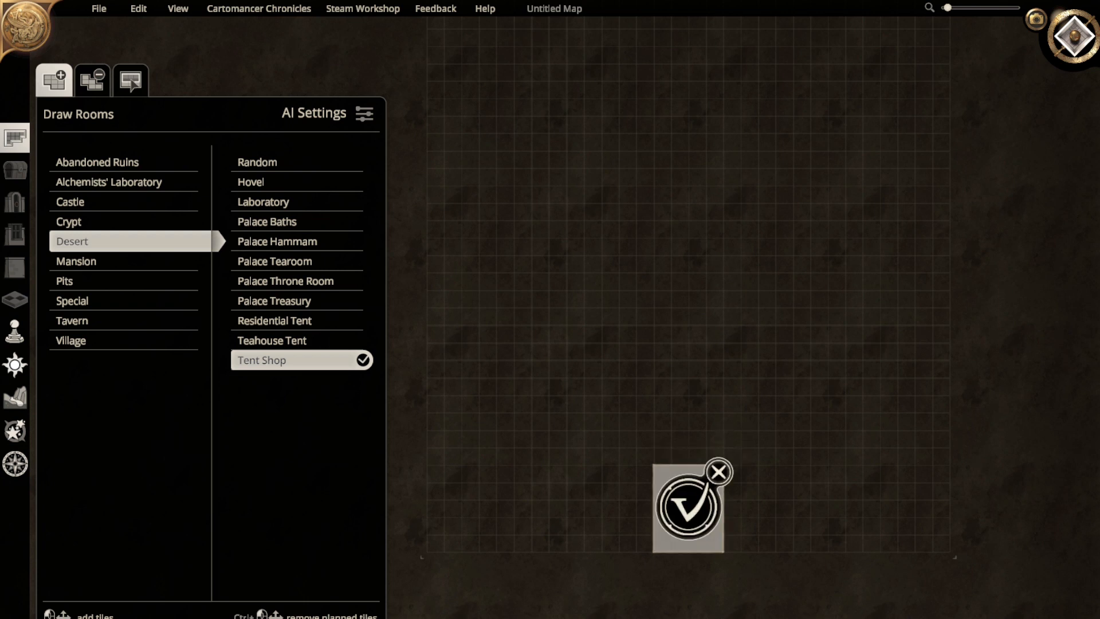
scroll(908, 550, up, 3)
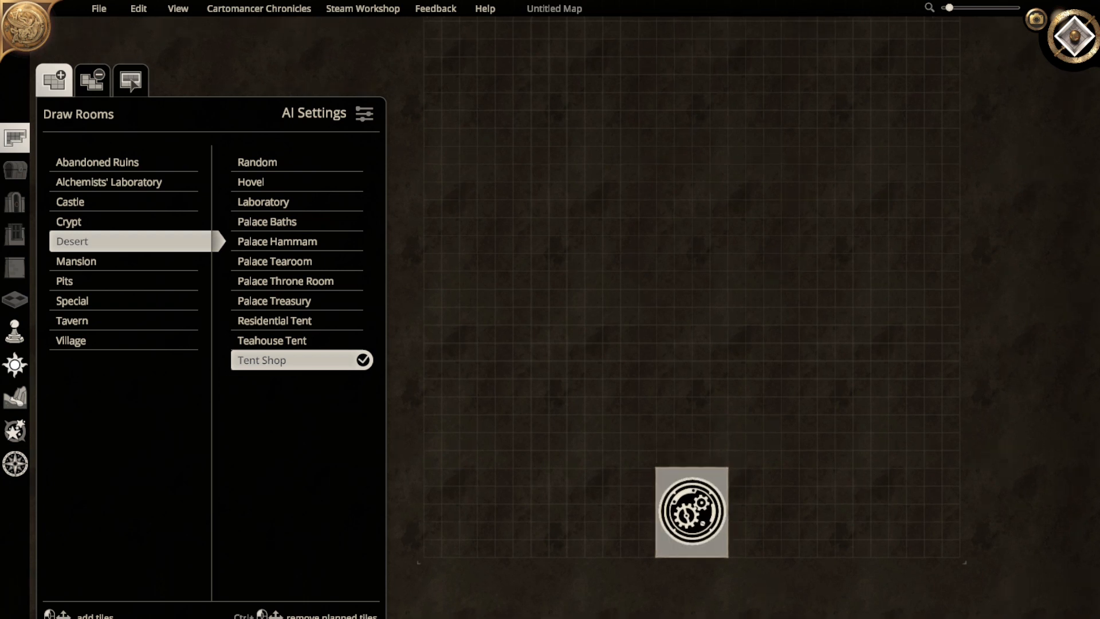
right_drag(895, 590, 785, 393)
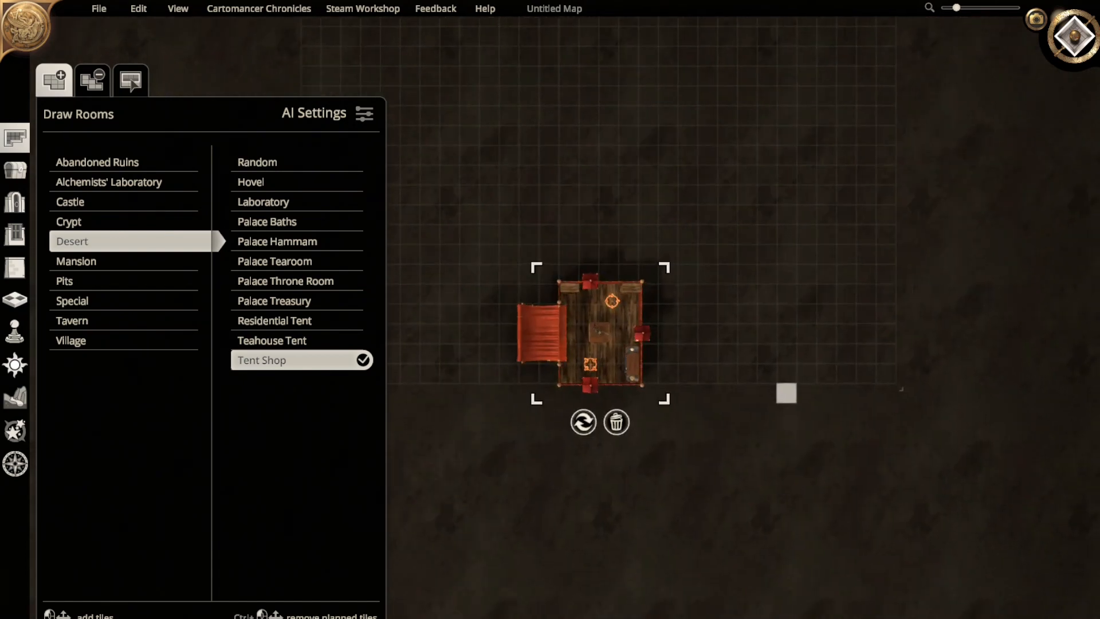
- Inspect the generated tent shop up close and delete the room
scroll(755, 423, up, 1)
scroll(743, 429, up, 4)
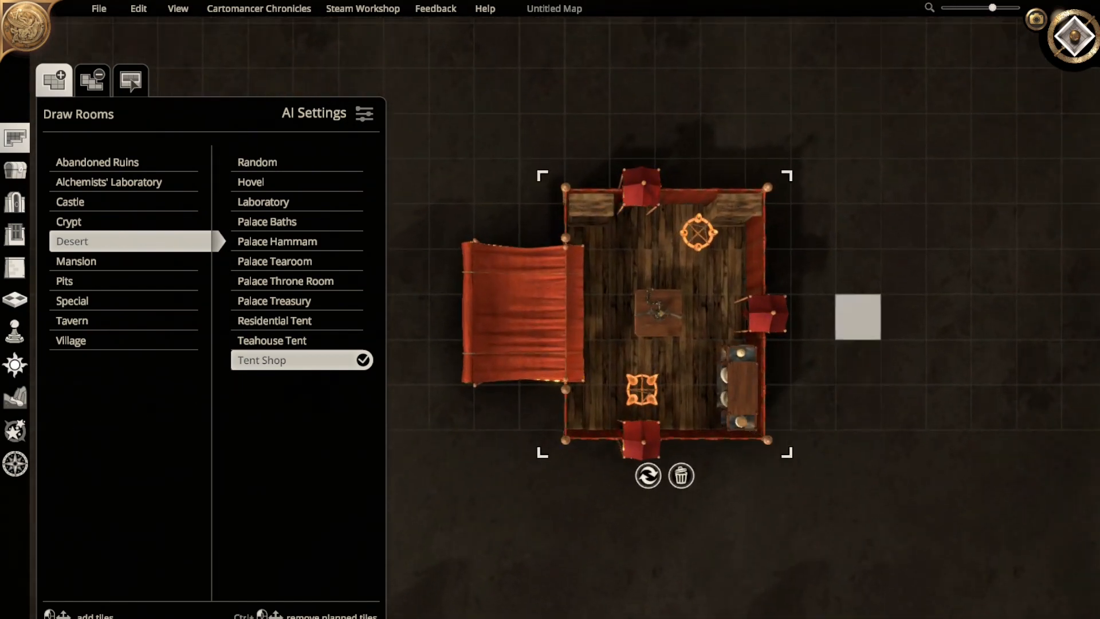
right_drag(903, 316, 855, 357)
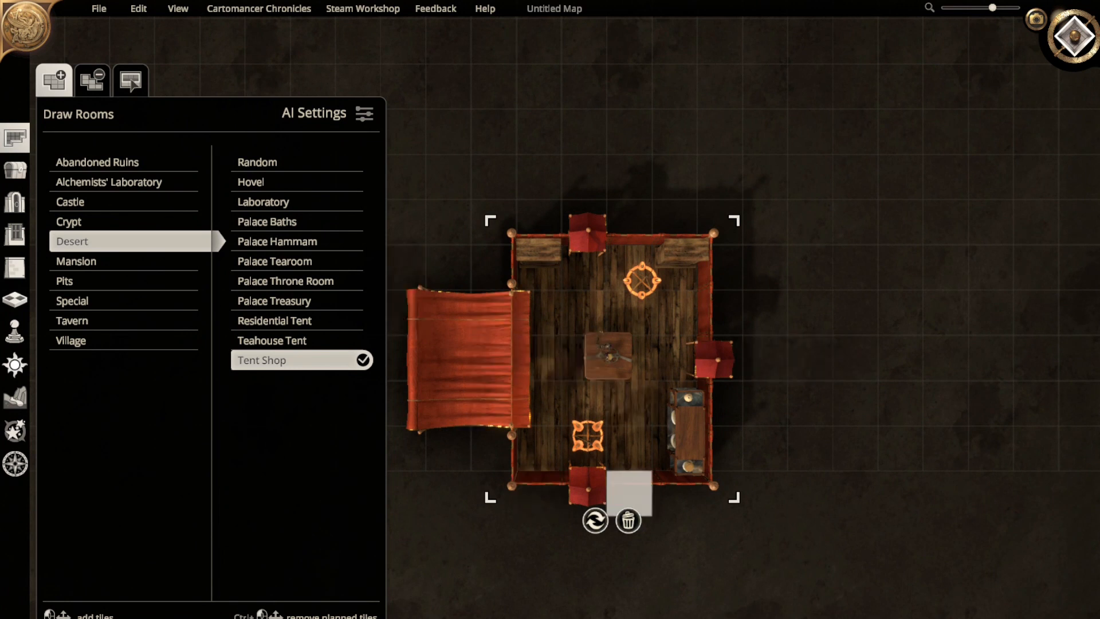
click(628, 520)
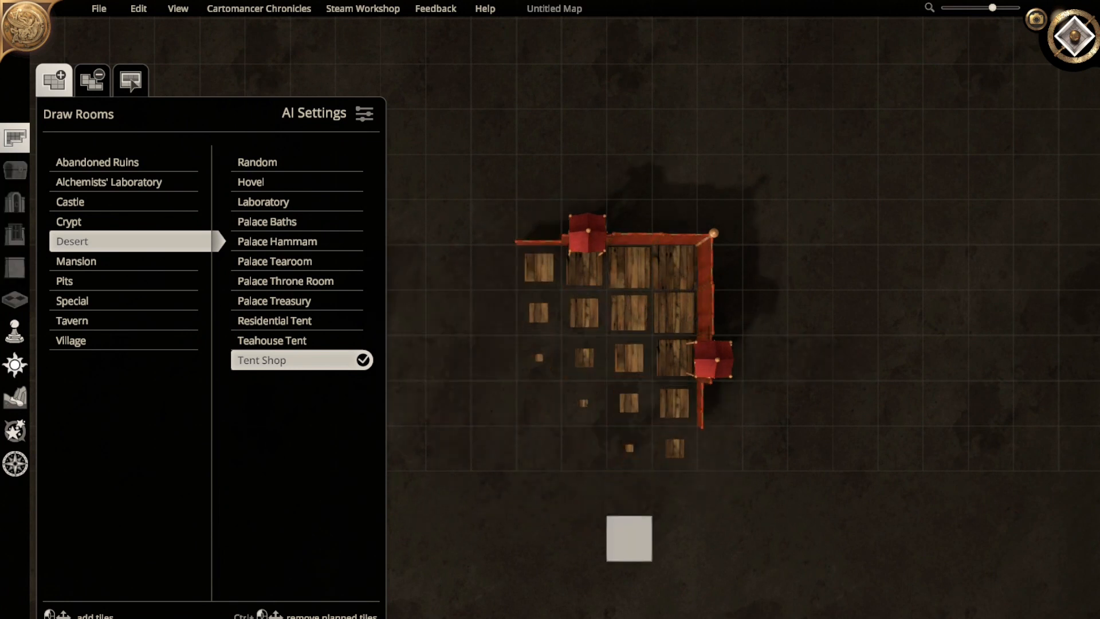
- Generate a Desert Teahouse Tent room of 9 x 7 tiles along the grid's lower edge and delete it
click(298, 341)
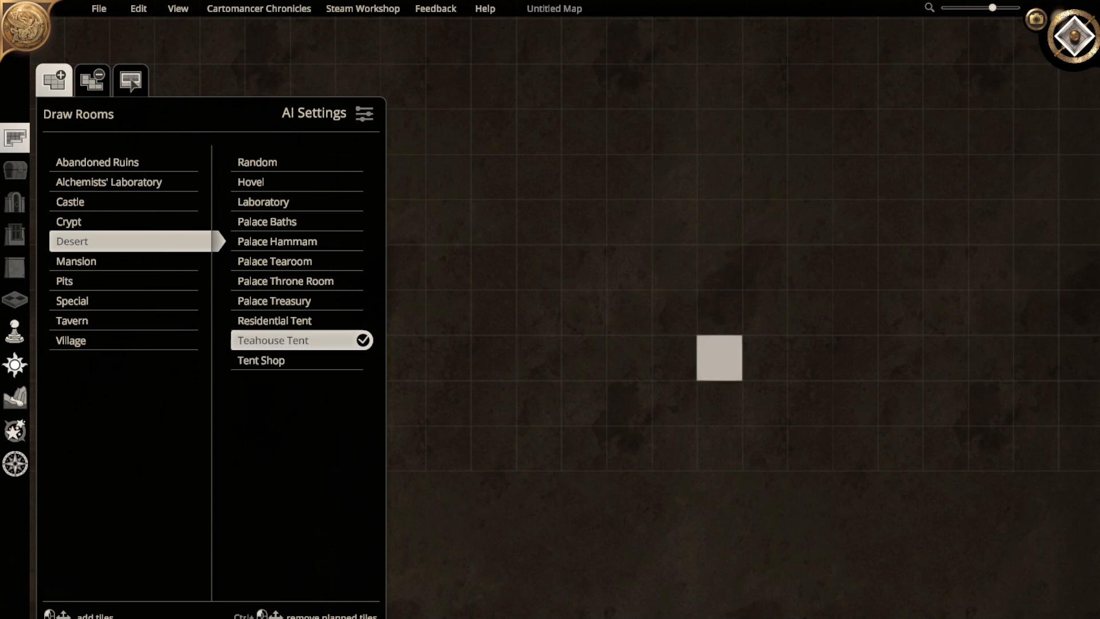
drag(494, 177, 855, 445)
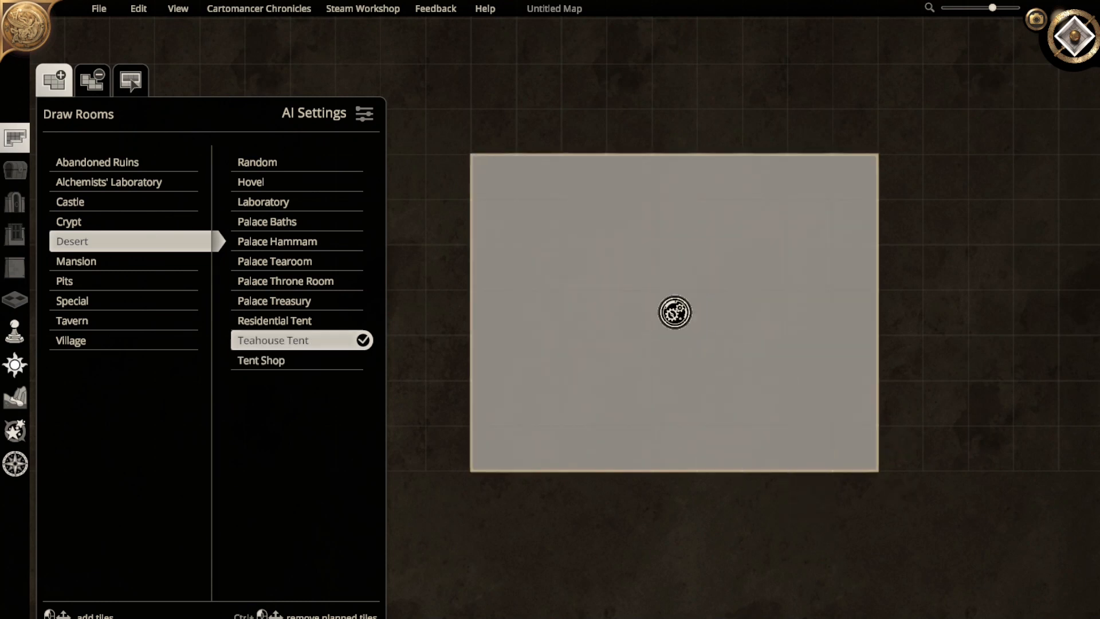
click(675, 311)
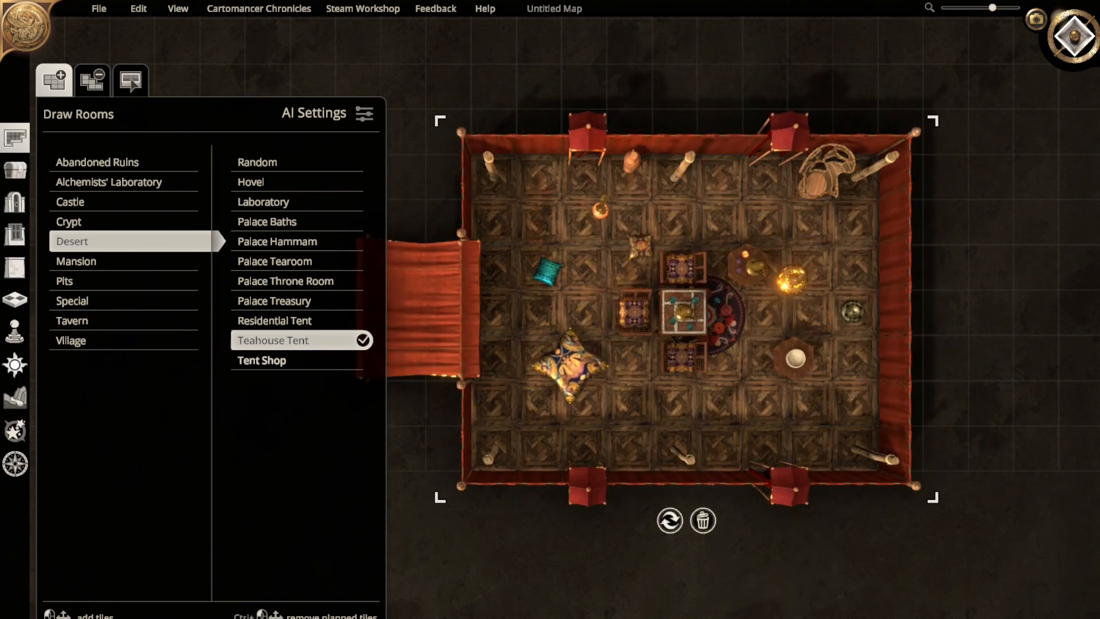
click(704, 520)
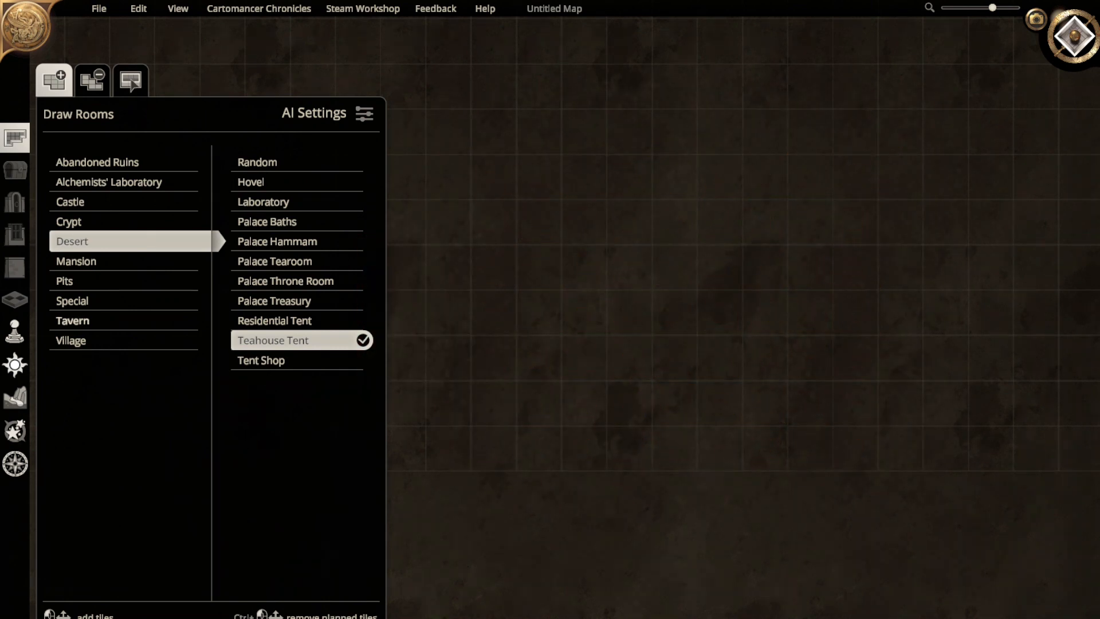
- Examine the room types offered by the Mansion, Crypt, Castle, Village, Alchemists' Laboratory and Abandoned Ruins themes
click(78, 261)
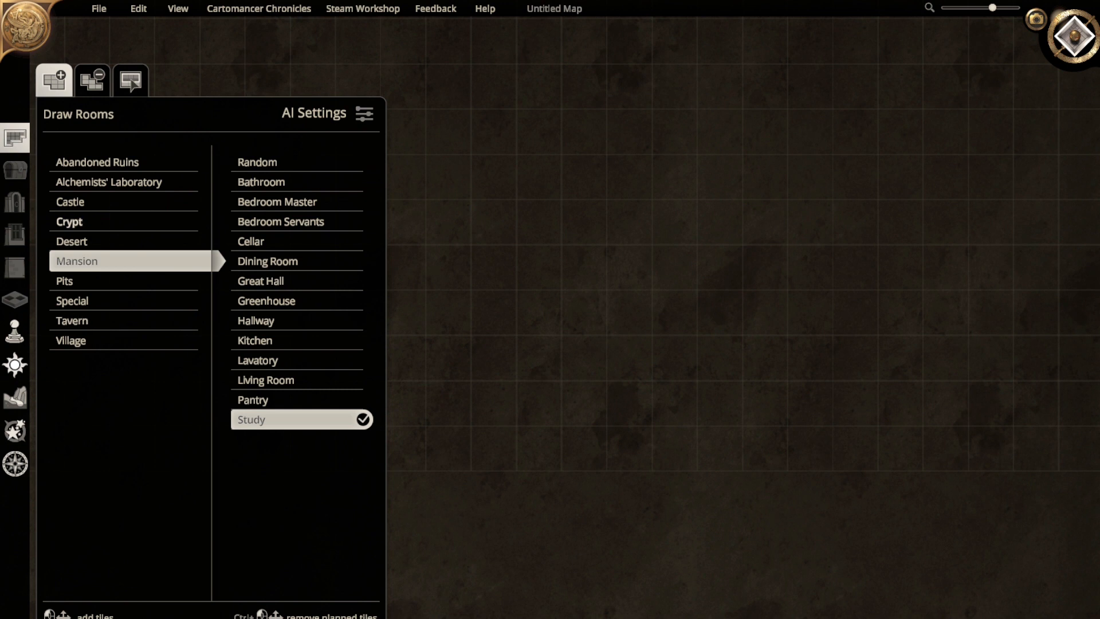
click(70, 222)
click(70, 202)
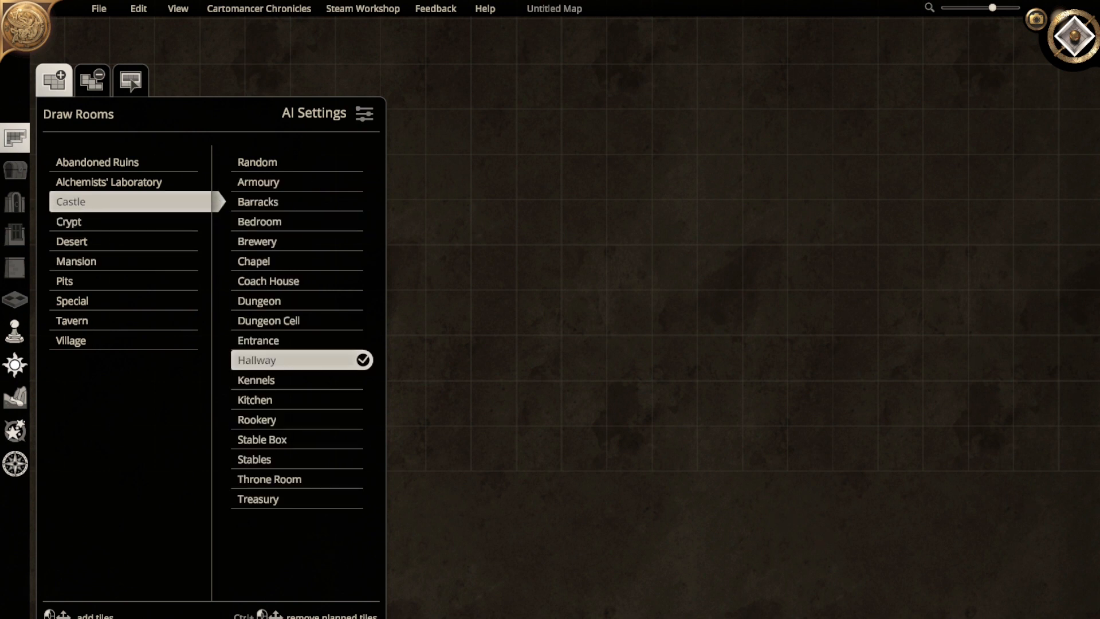
click(71, 340)
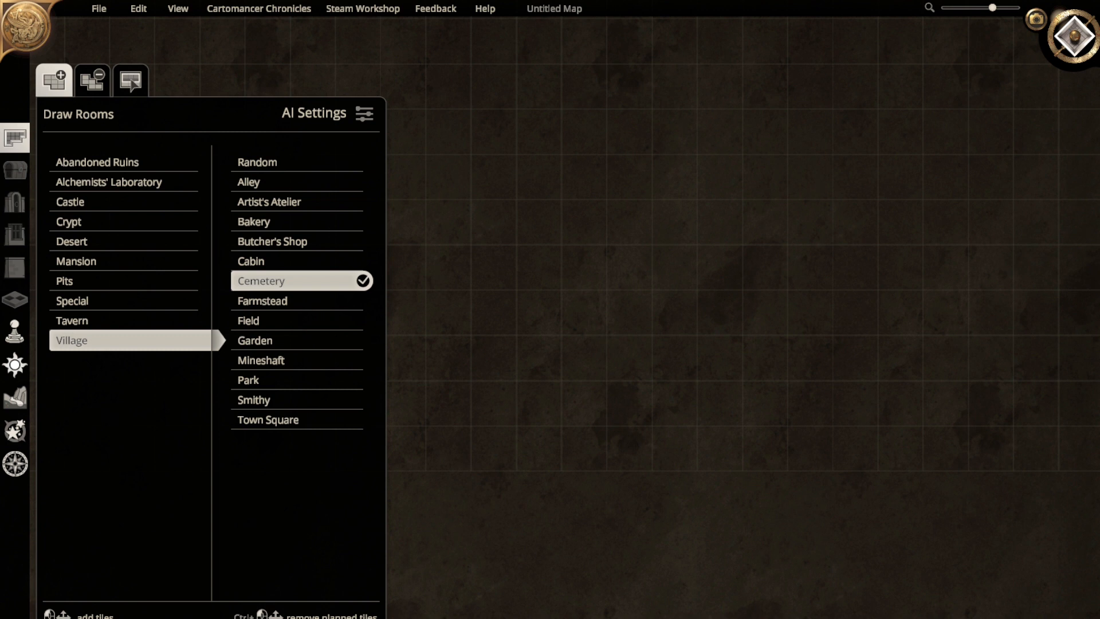
click(109, 182)
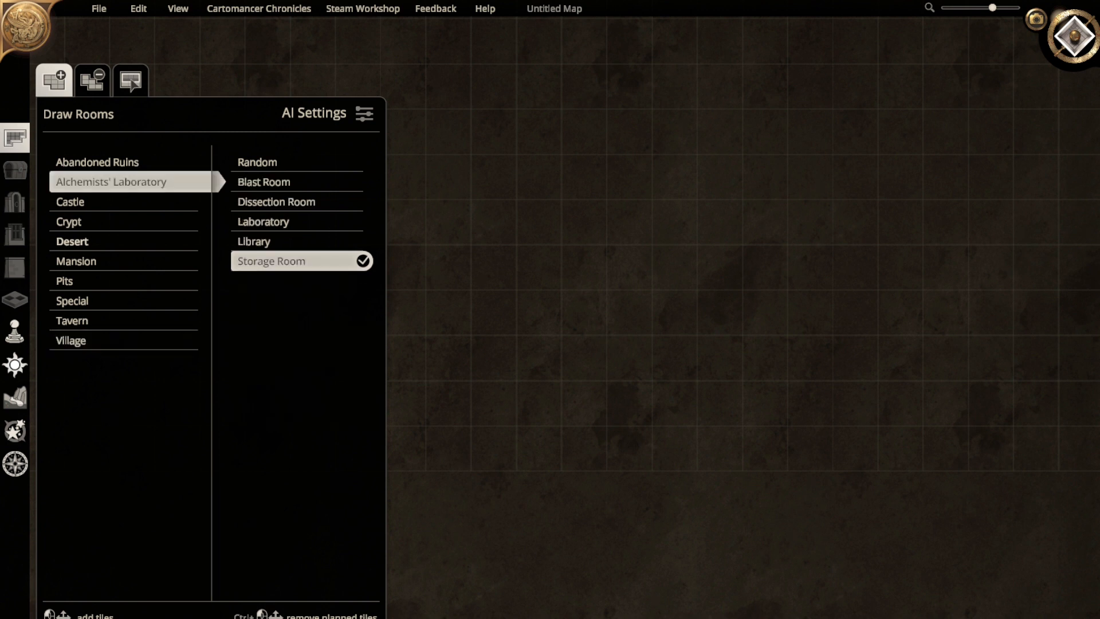
click(97, 162)
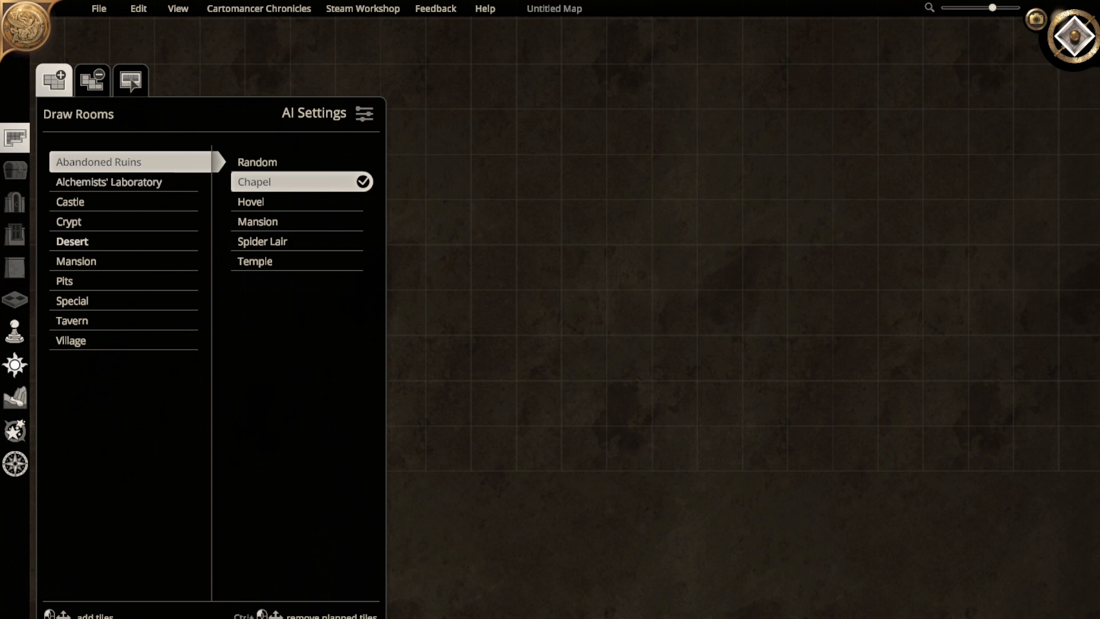
click(77, 261)
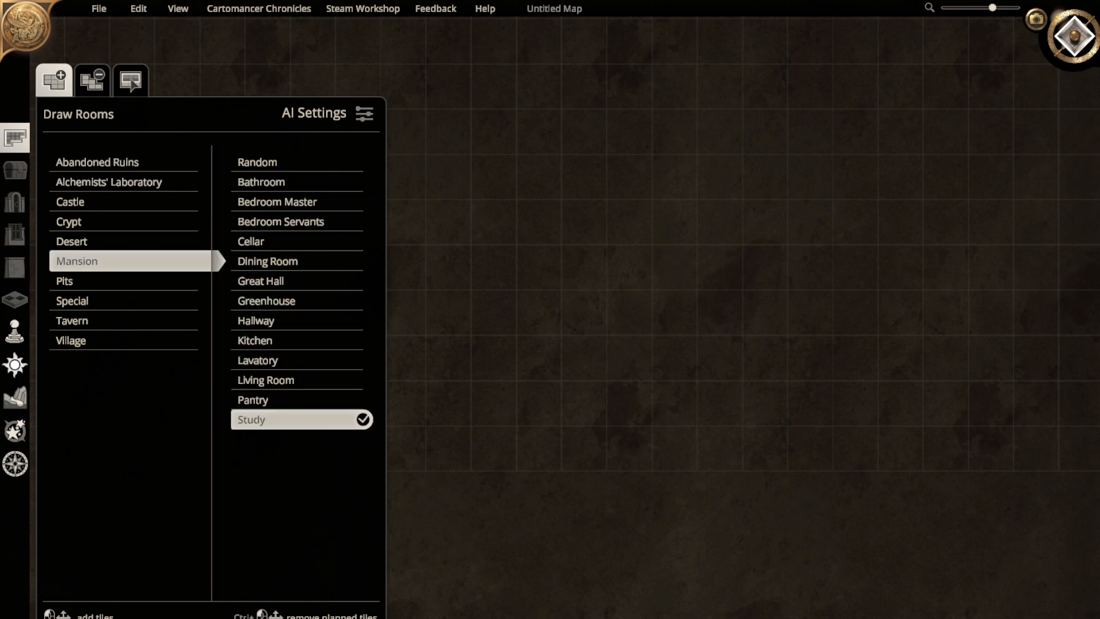
- Generate a Desert Residential Tent room of 7 x 6 tiles along the grid's lower edge and delete it
click(72, 242)
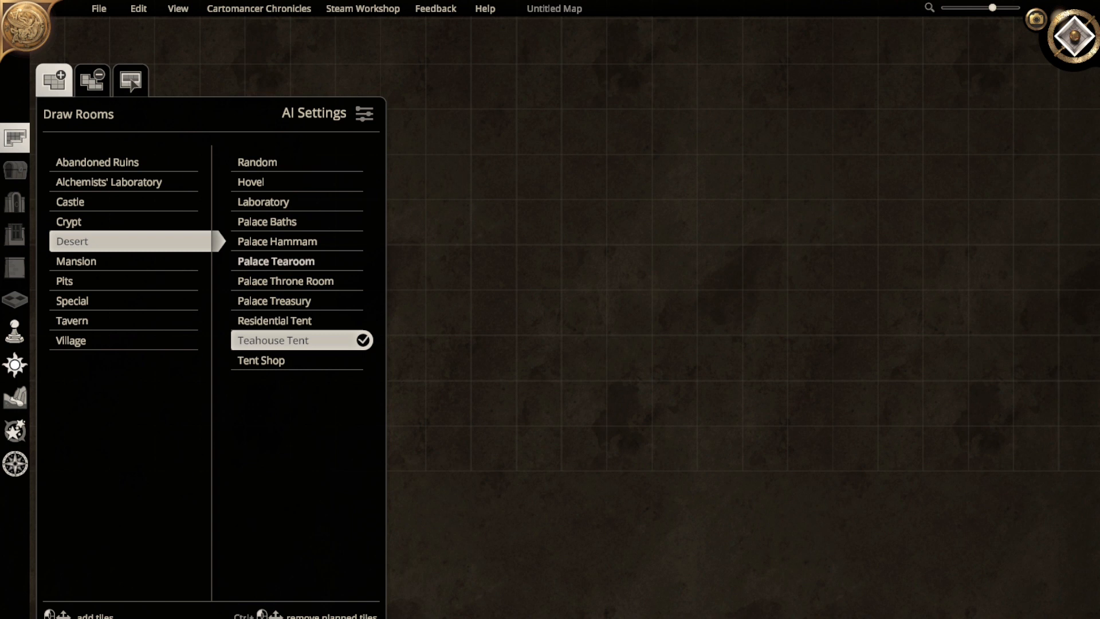
click(275, 320)
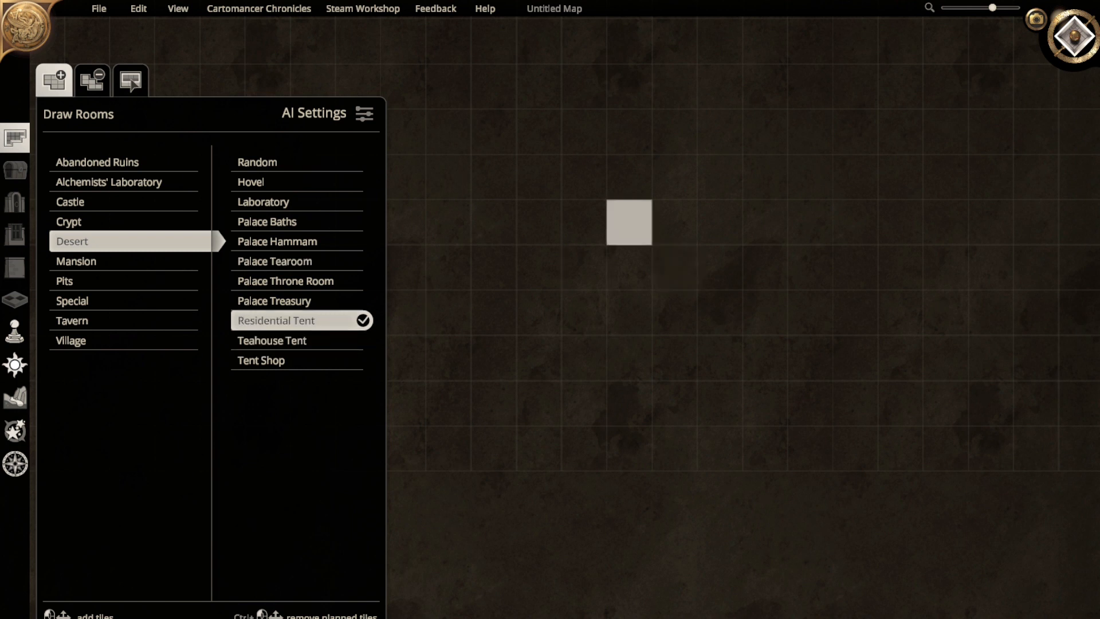
drag(539, 223, 809, 447)
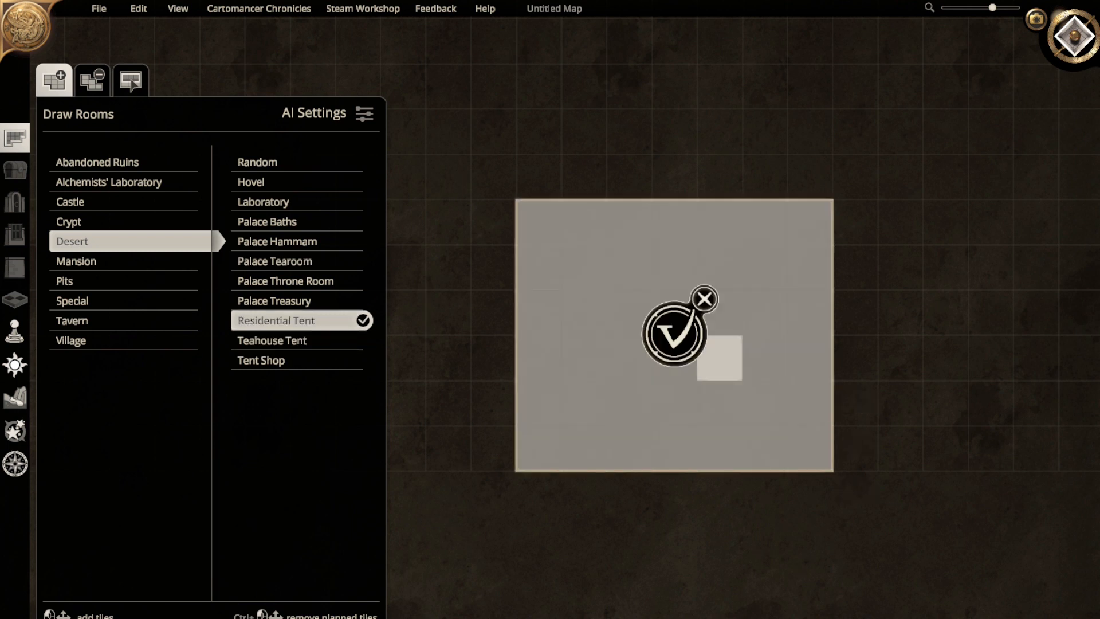
click(674, 334)
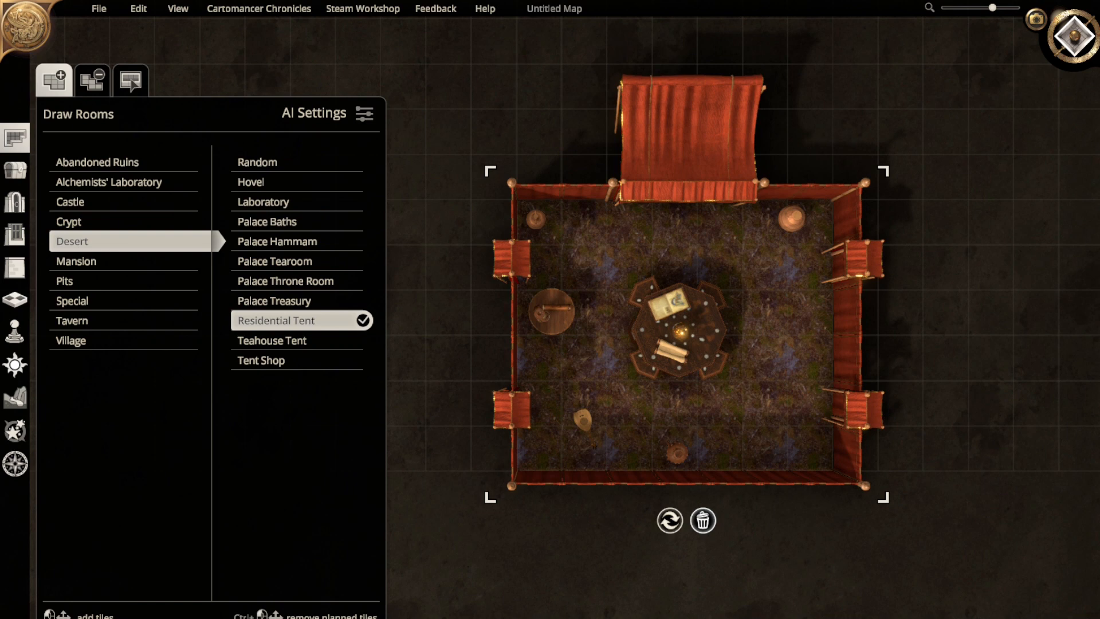
click(703, 521)
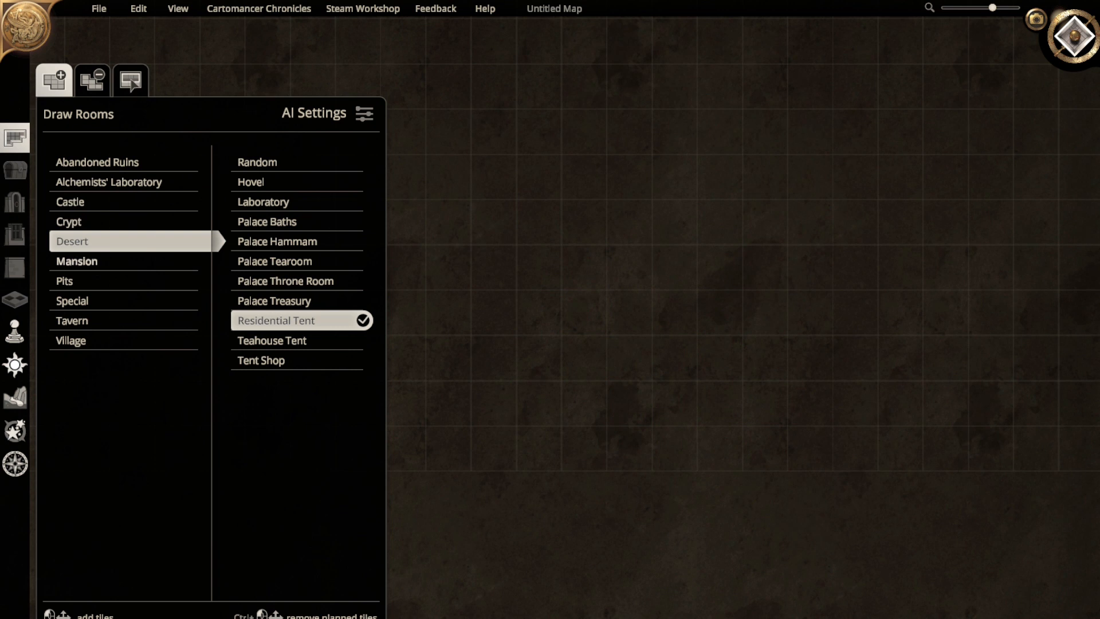
- Choose the Mansion theme's Hallway room type and turn off automatic furniture, windows and doors in the AI settings
click(77, 262)
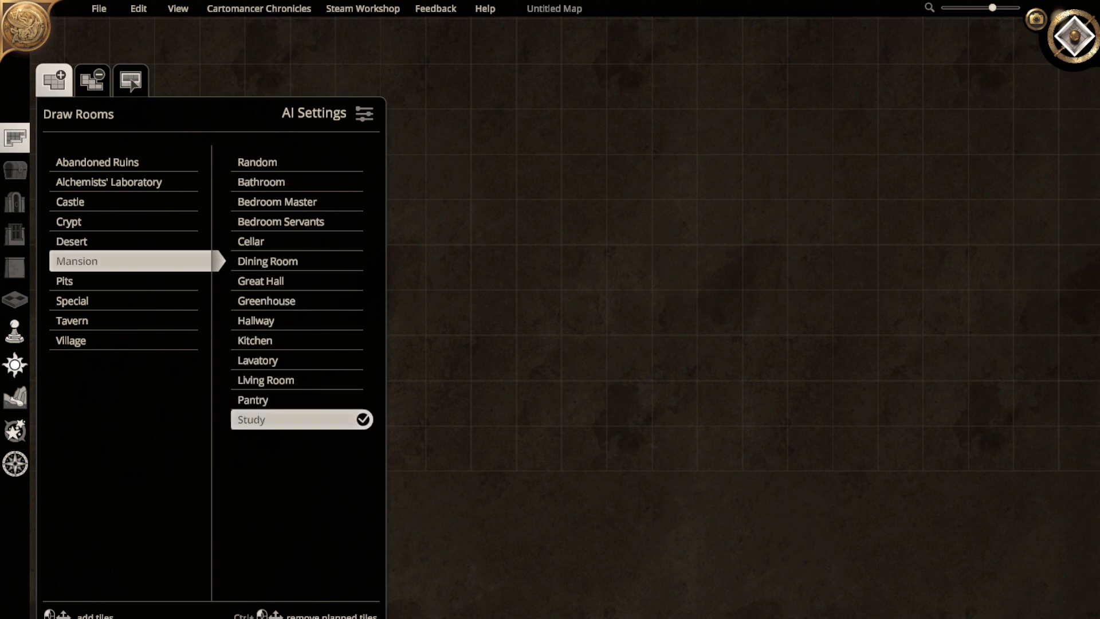
click(256, 320)
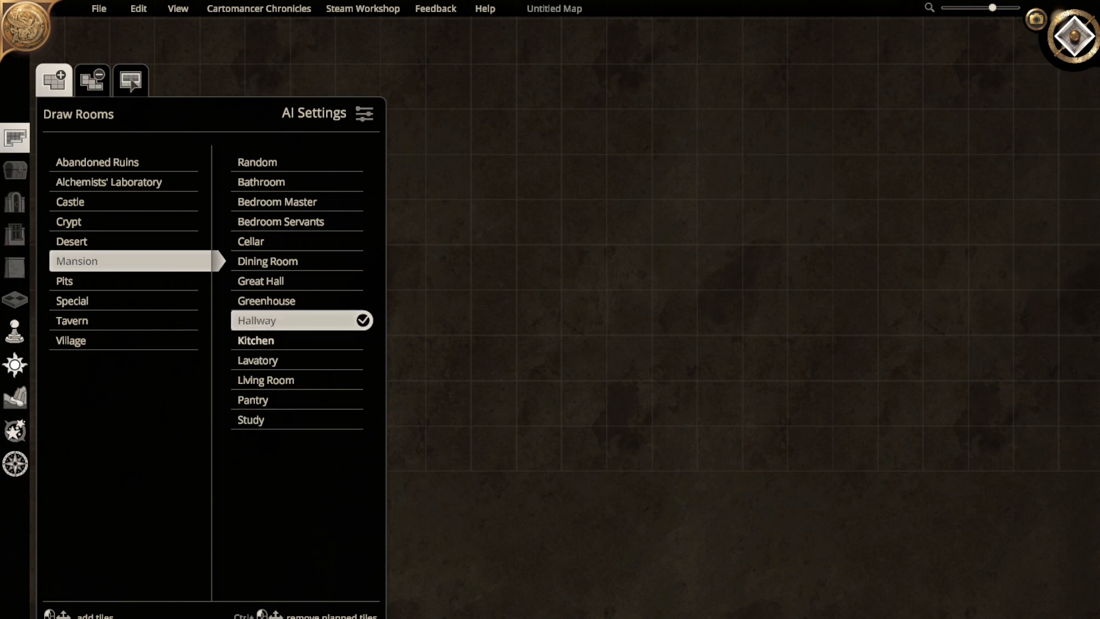
click(364, 113)
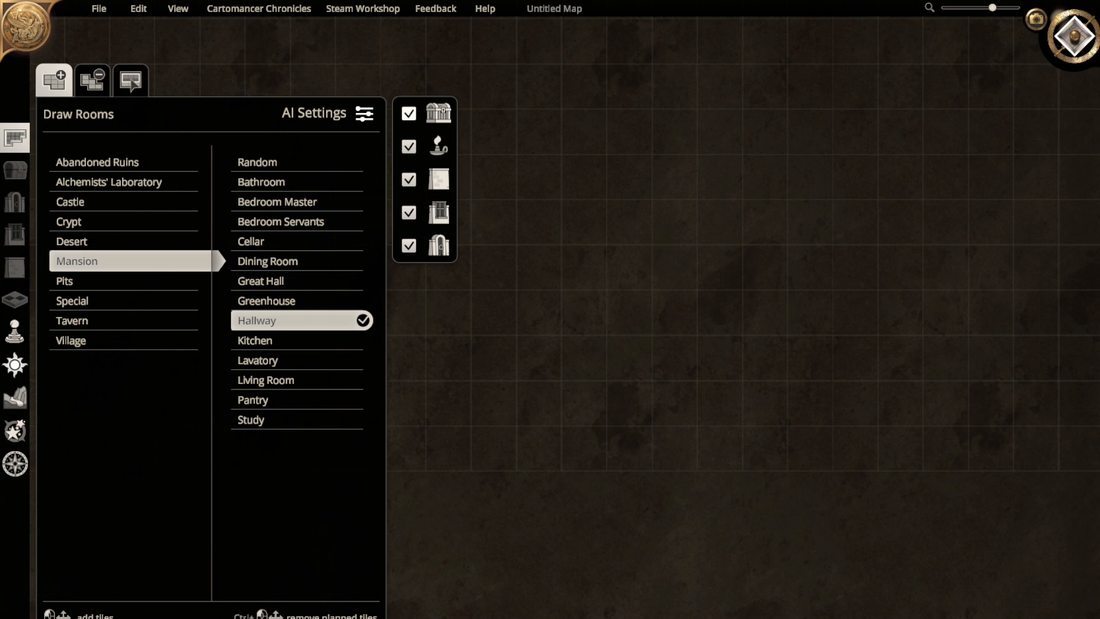
click(409, 114)
click(409, 246)
click(409, 213)
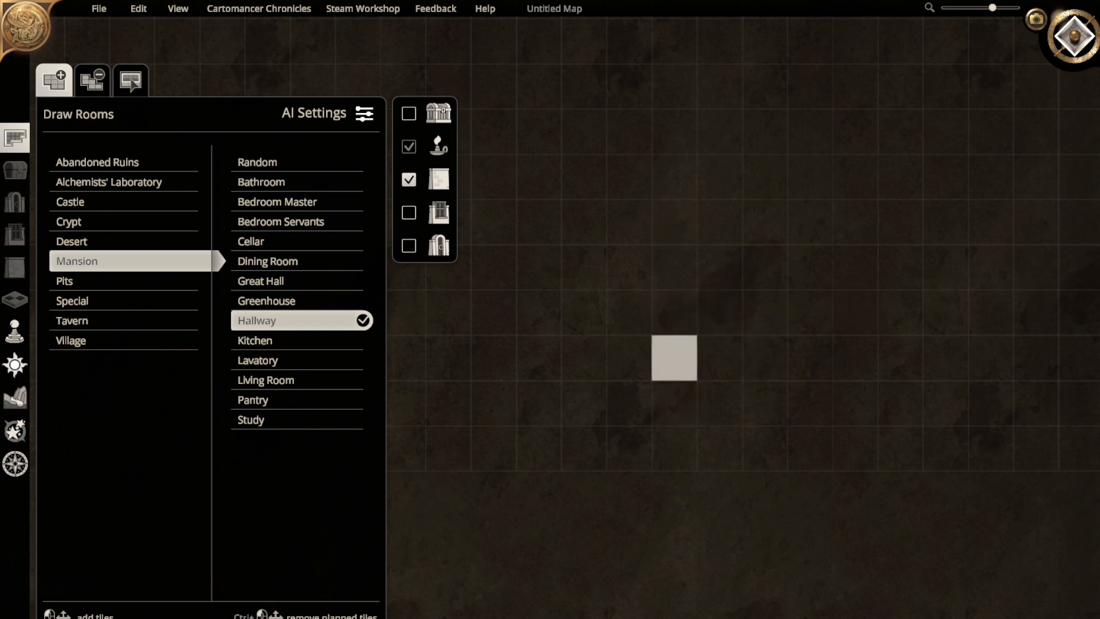
- Generate a Mansion Hallway room of 5 x 5 tiles against the middle of the grid's lower edge
scroll(737, 356, down, 4)
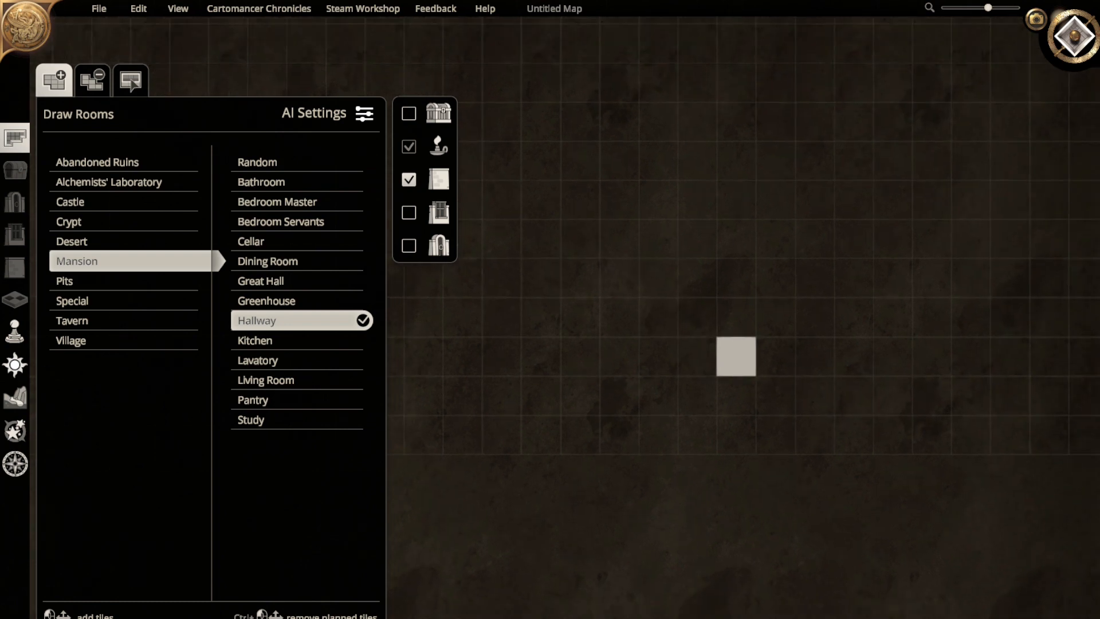
right_drag(686, 492, 767, 596)
scroll(641, 535, down, 3)
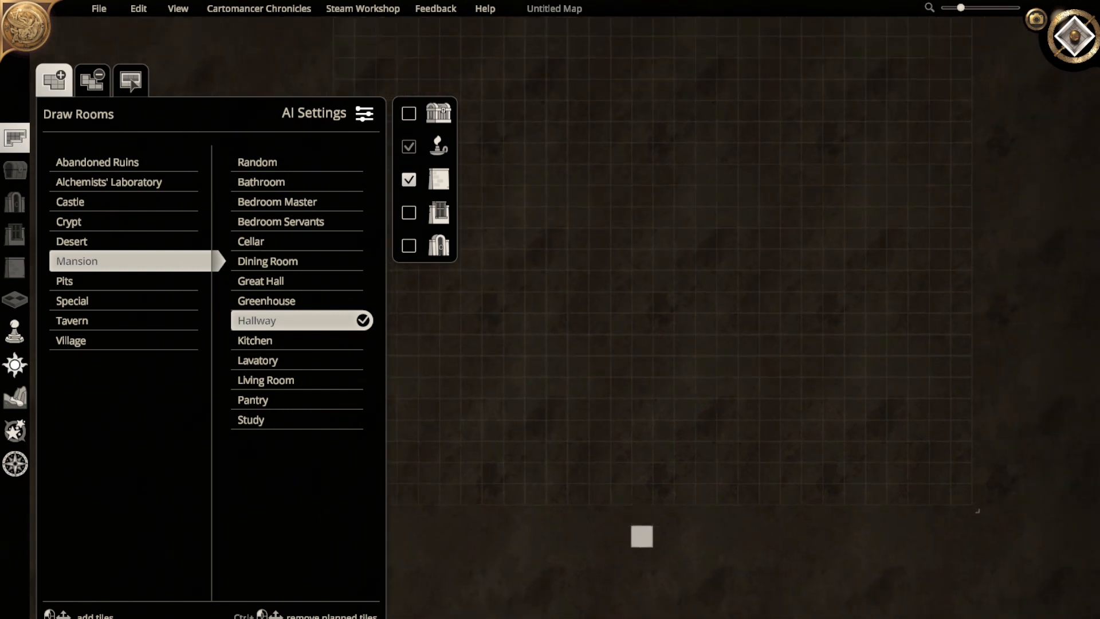
right_drag(617, 543, 688, 554)
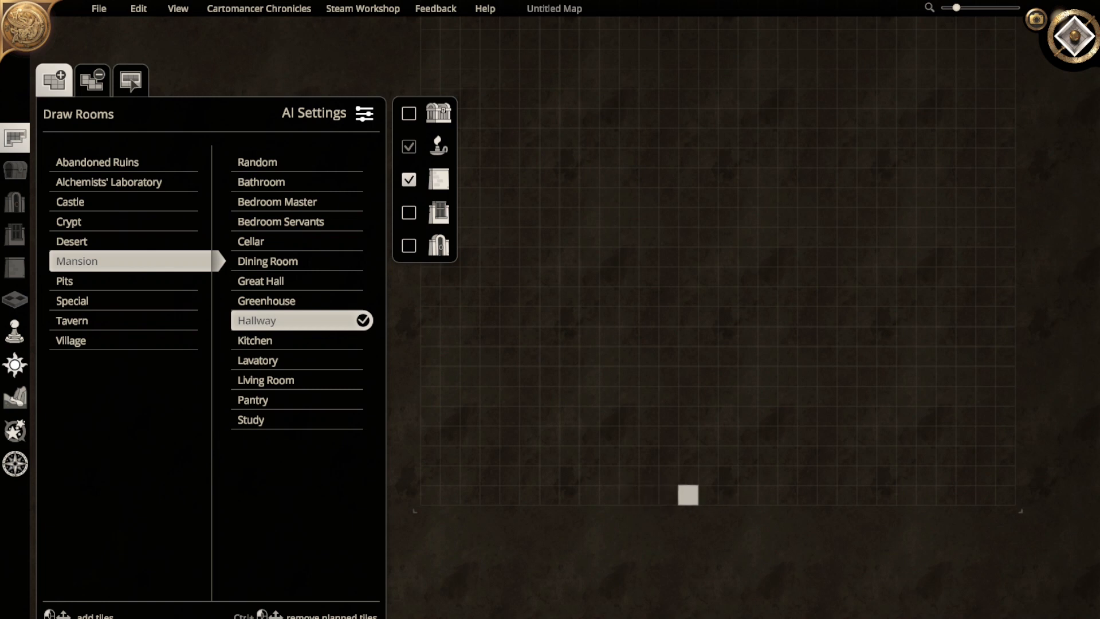
mouse_move(687, 495)
mouse_down()
mouse_move(767, 455)
mouse_move(767, 436)
mouse_up()
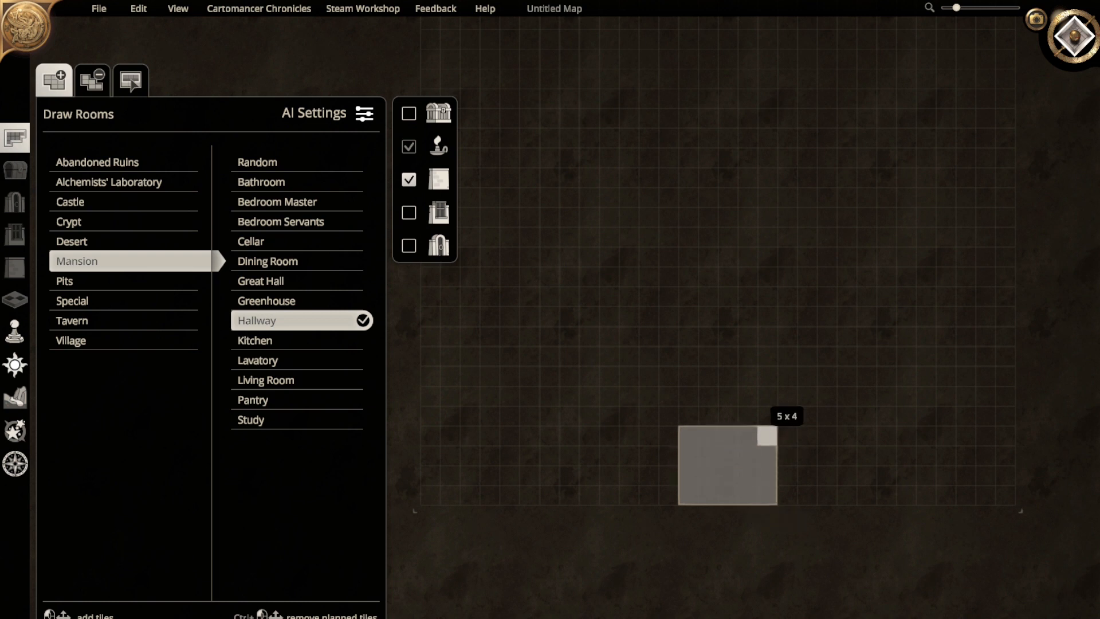
drag(767, 435, 768, 414)
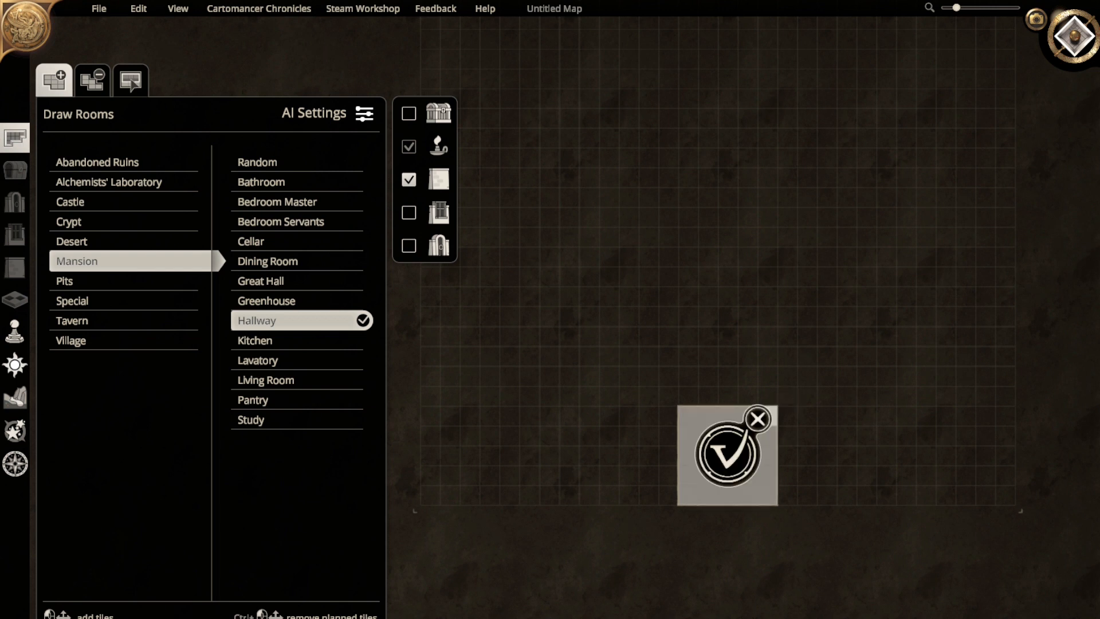
click(728, 454)
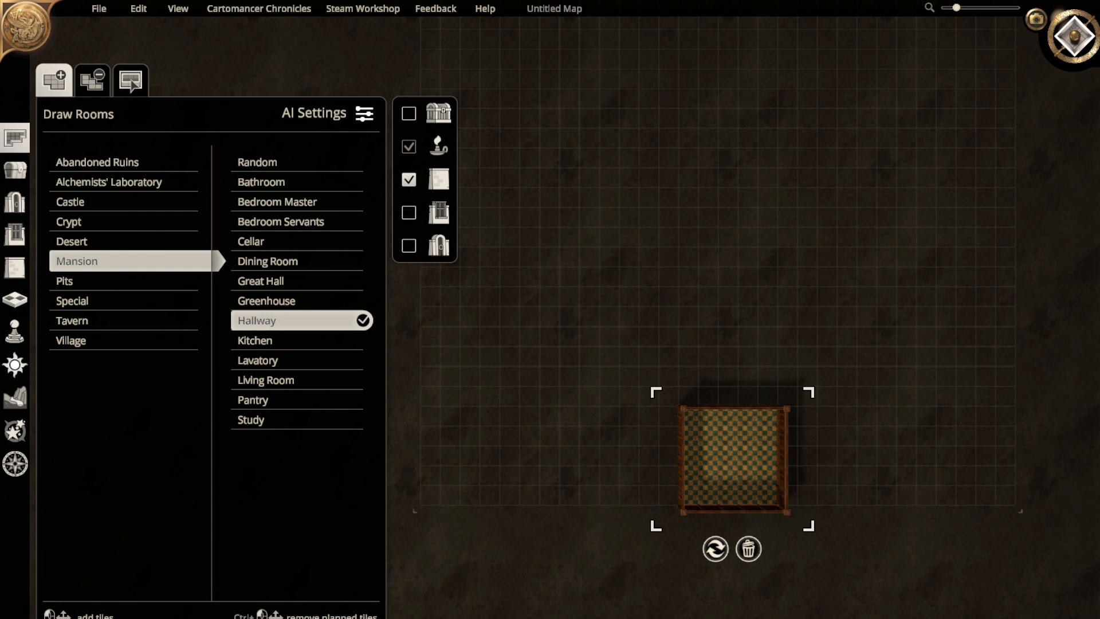
- Edit the hallway's shape to add one column of five tiles along its left side
click(131, 80)
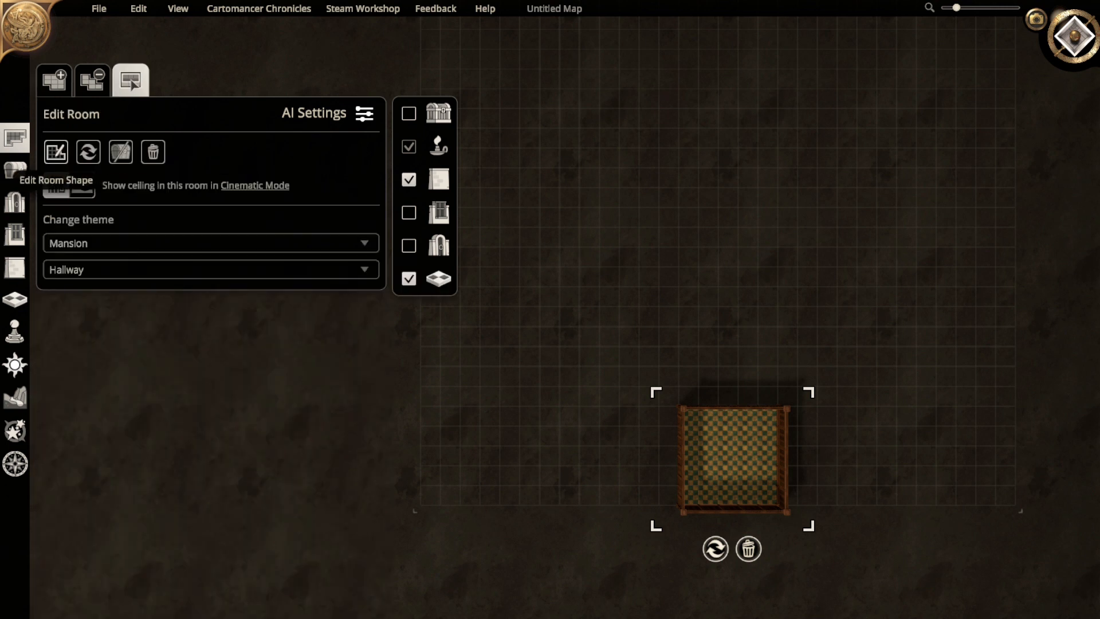
click(56, 152)
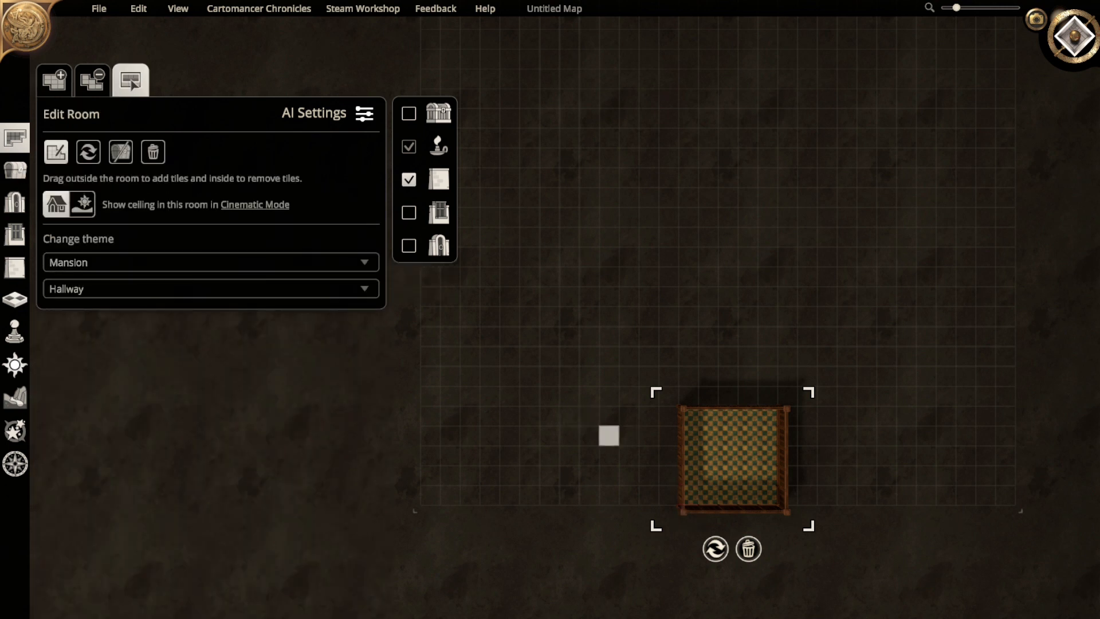
drag(667, 417, 668, 496)
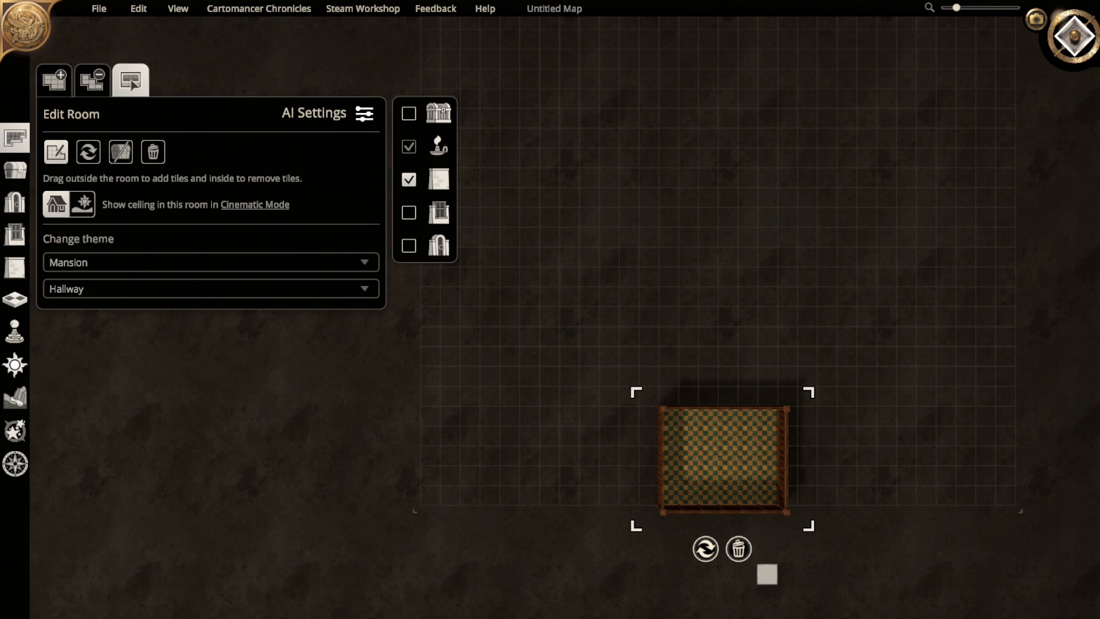
- Extend the hallway with a centred block of 12 x 14 tiles directly above it
right_drag(925, 456, 823, 501)
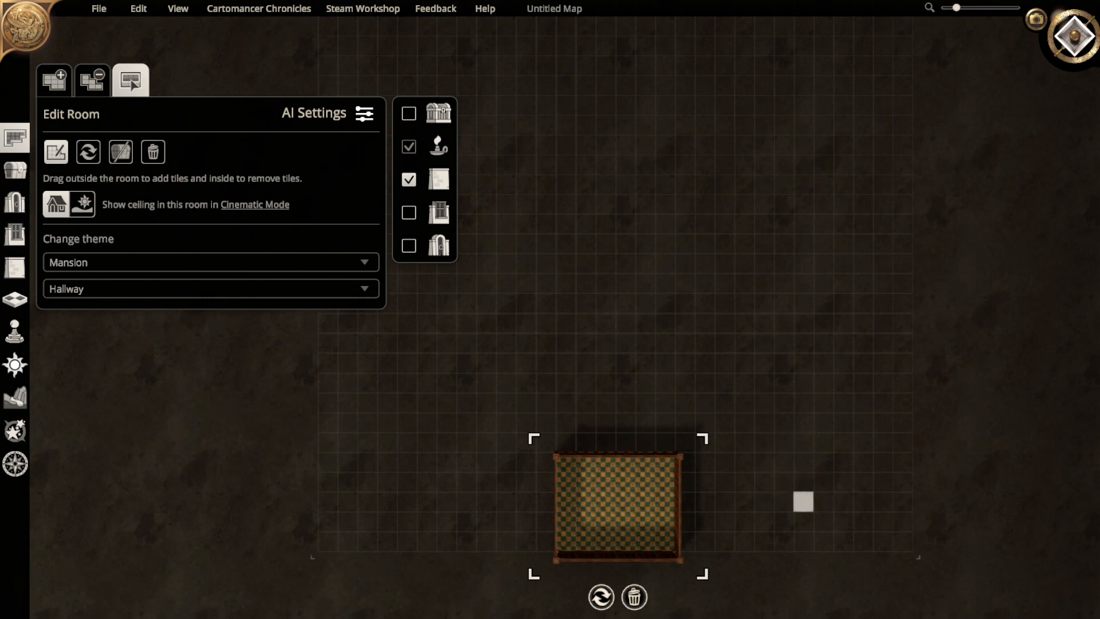
middle_drag(783, 482, 807, 587)
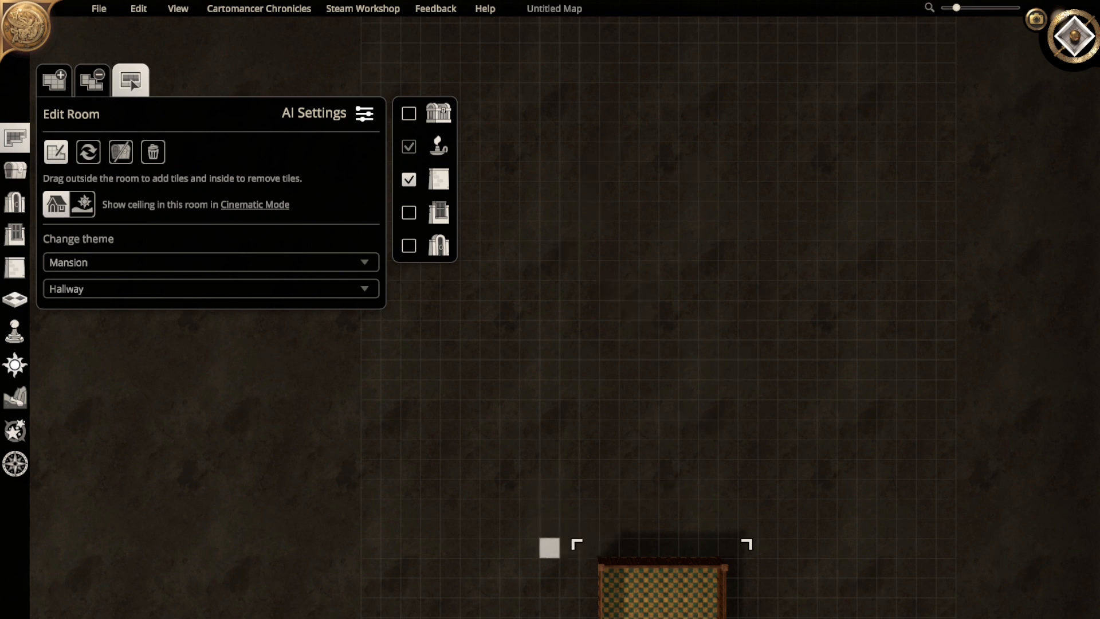
drag(550, 547, 767, 528)
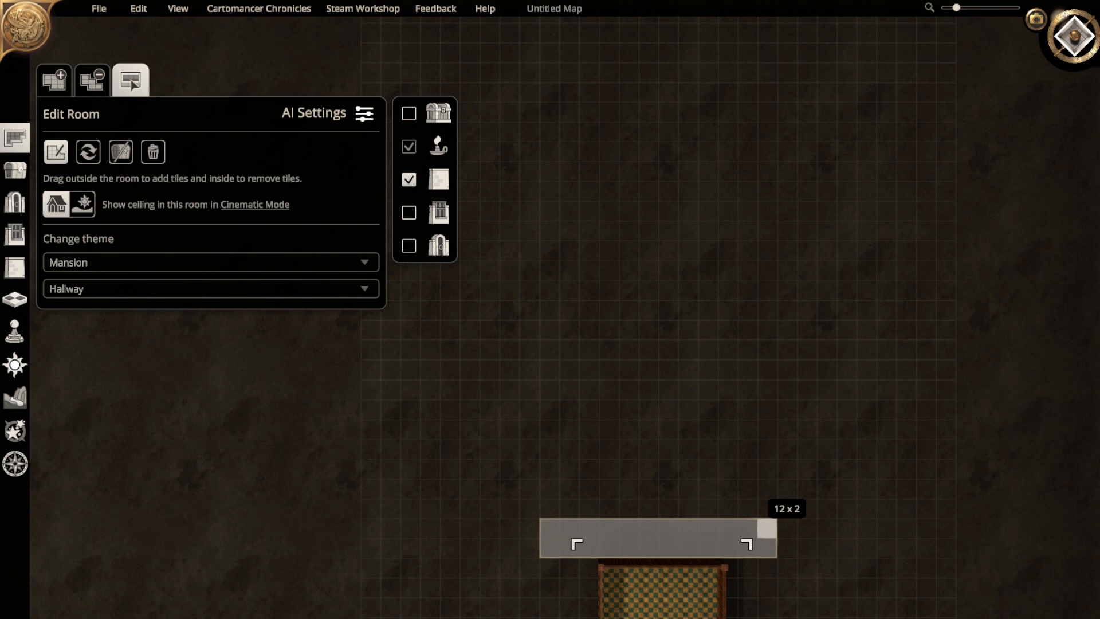
drag(766, 527, 766, 310)
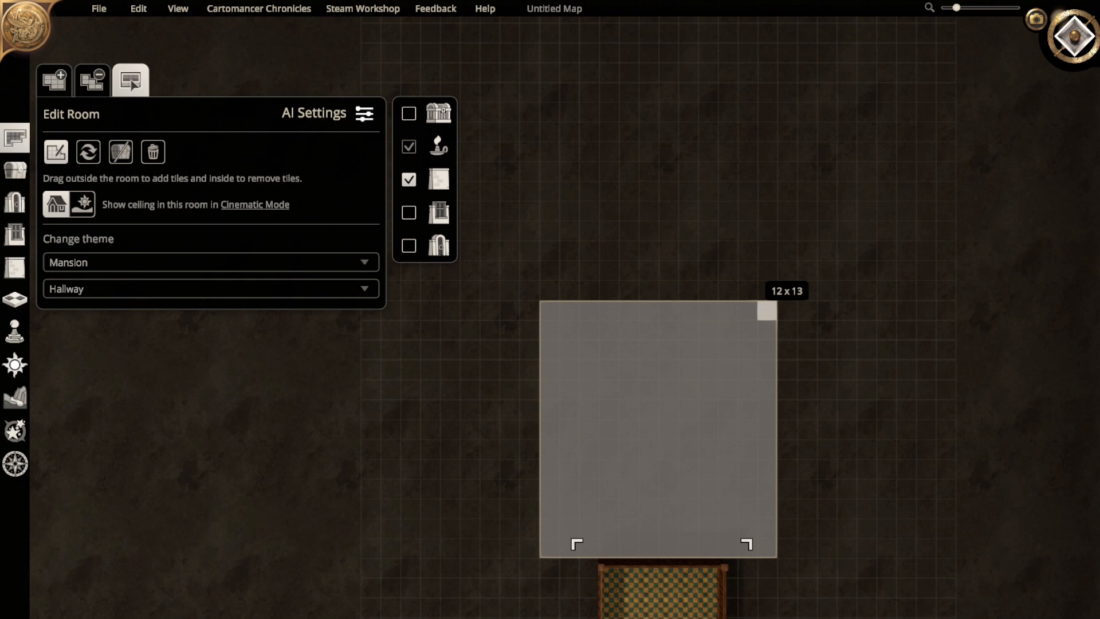
drag(767, 310, 767, 291)
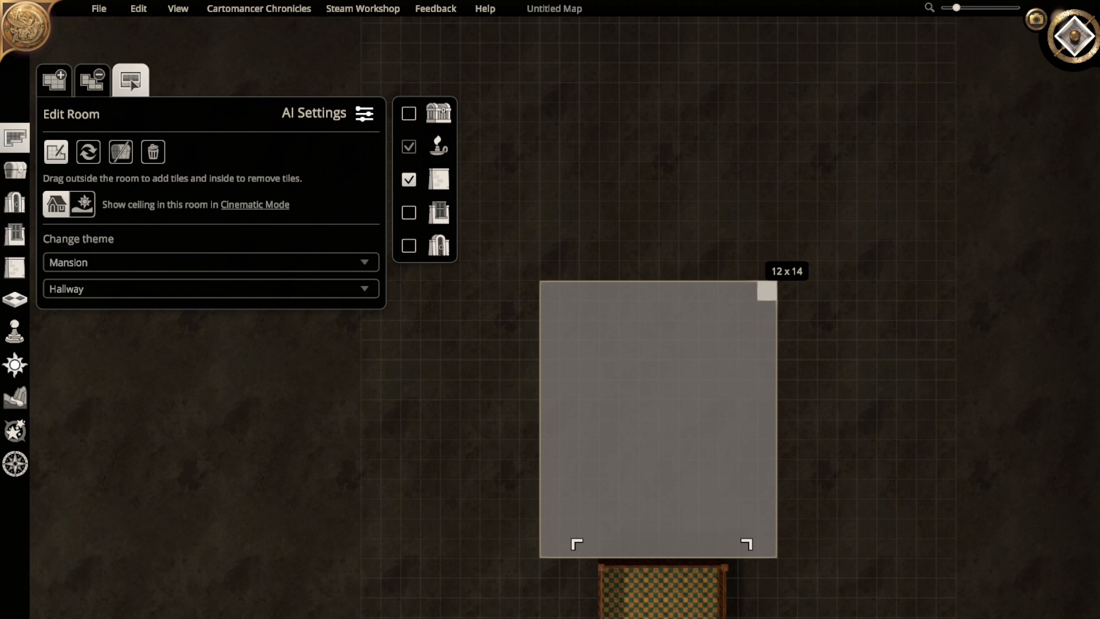
drag(767, 290, 768, 291)
click(659, 418)
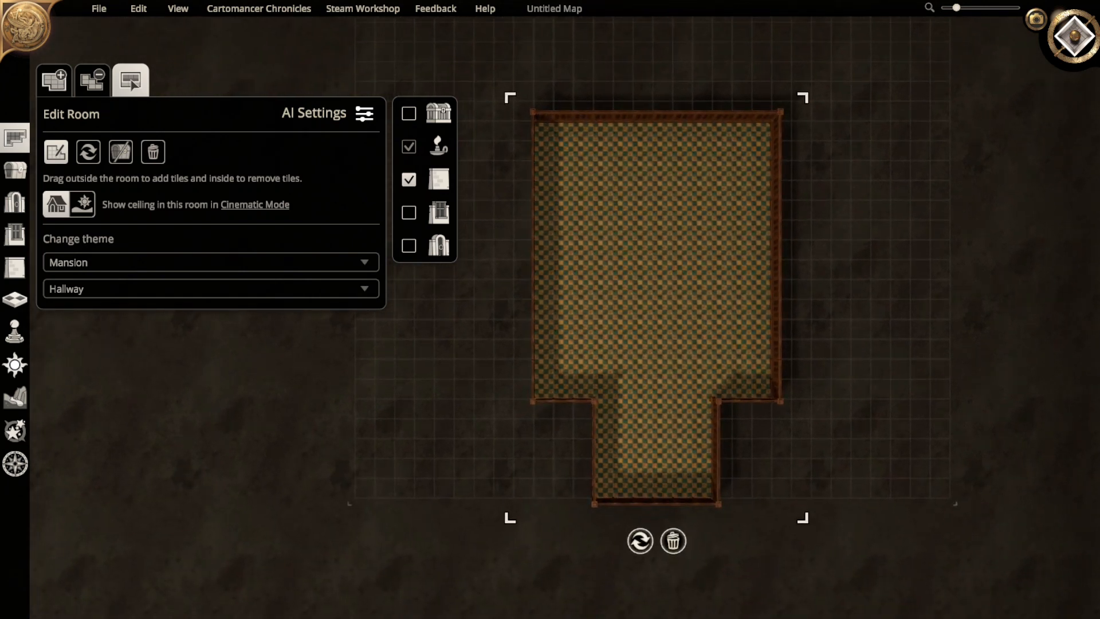
- Split off the narrow lower section by generating a separate 6 x 5 Mansion Hallway room over it
key(Escape)
drag(603, 409, 702, 487)
click(652, 446)
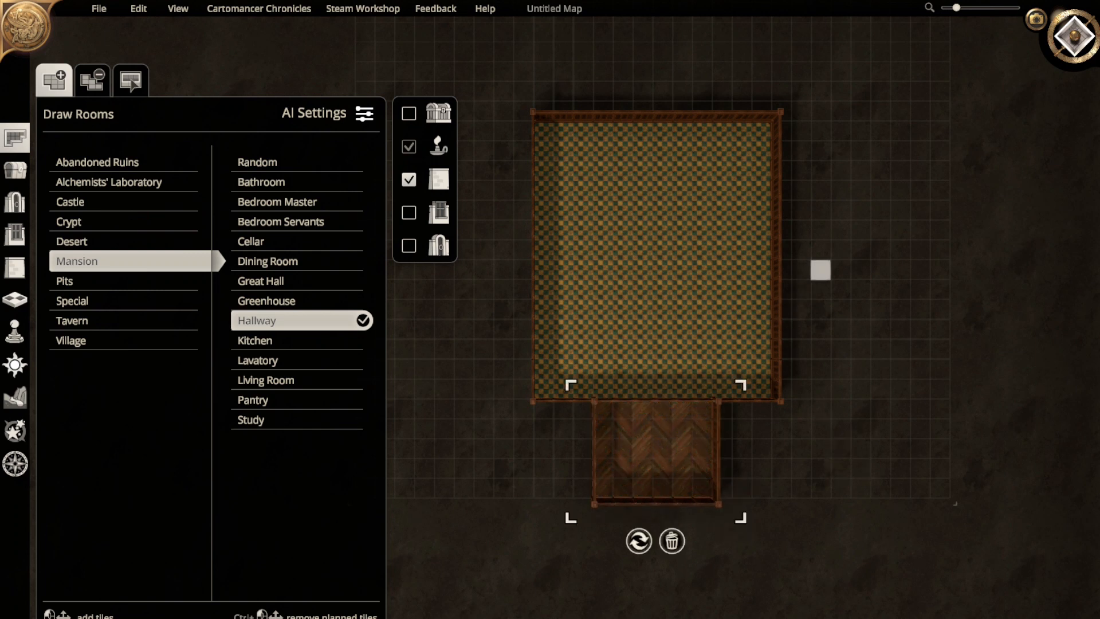
- Generate a 7 x 2 Hallway room inside the large room, along its lower wall above the entrance
middle_drag(820, 267, 786, 418)
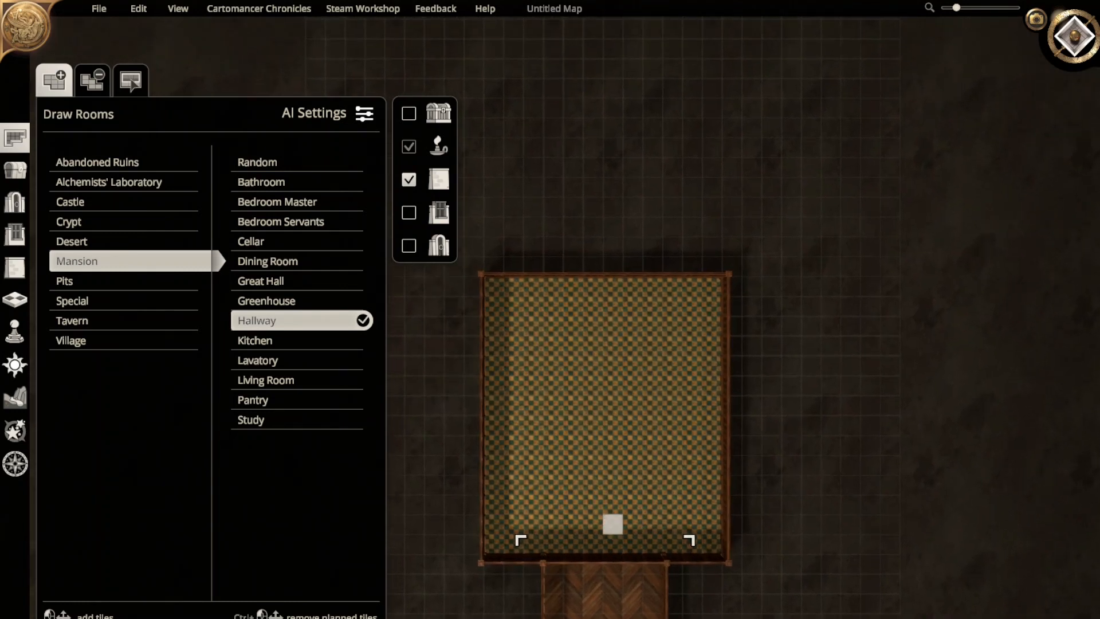
drag(553, 543, 672, 524)
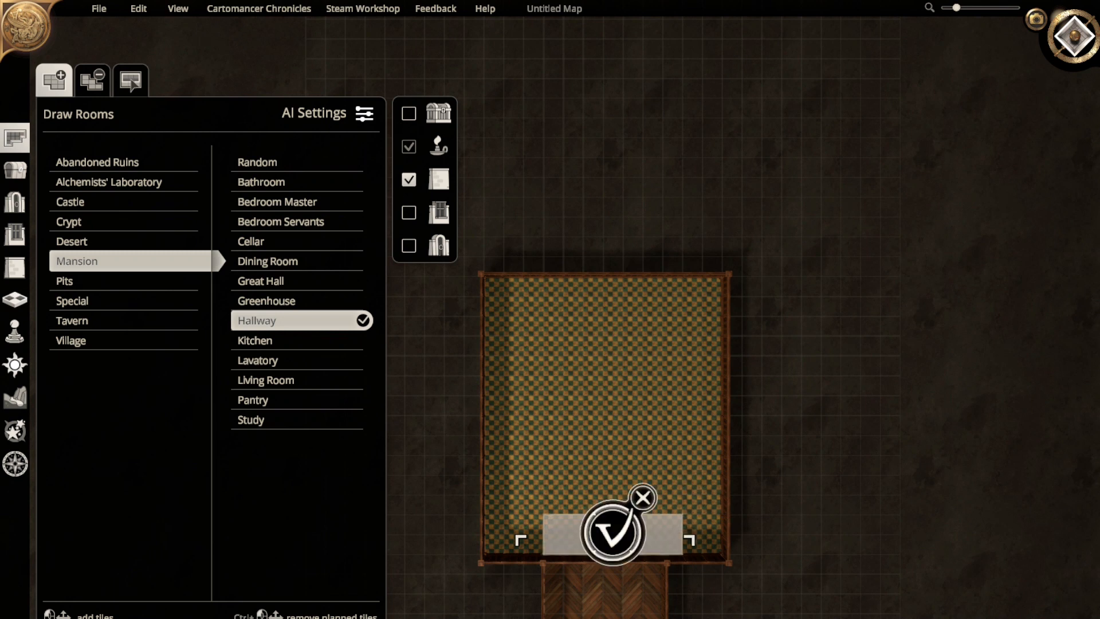
click(590, 527)
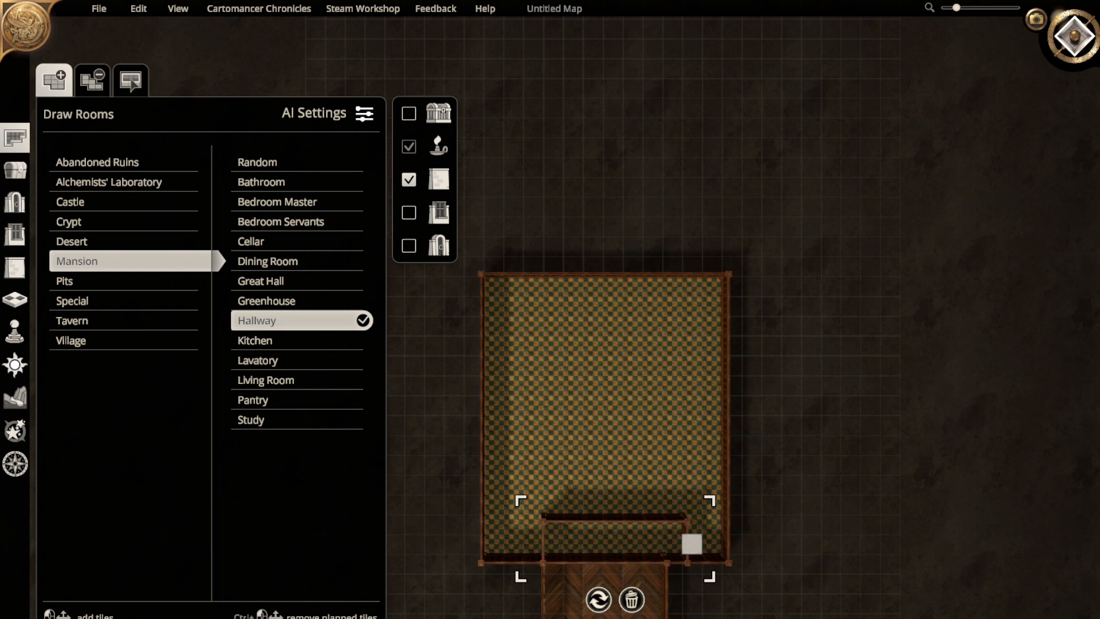
- Generate a 2 x 6 Hallway room in the large room's lower-right corner
drag(692, 543, 711, 445)
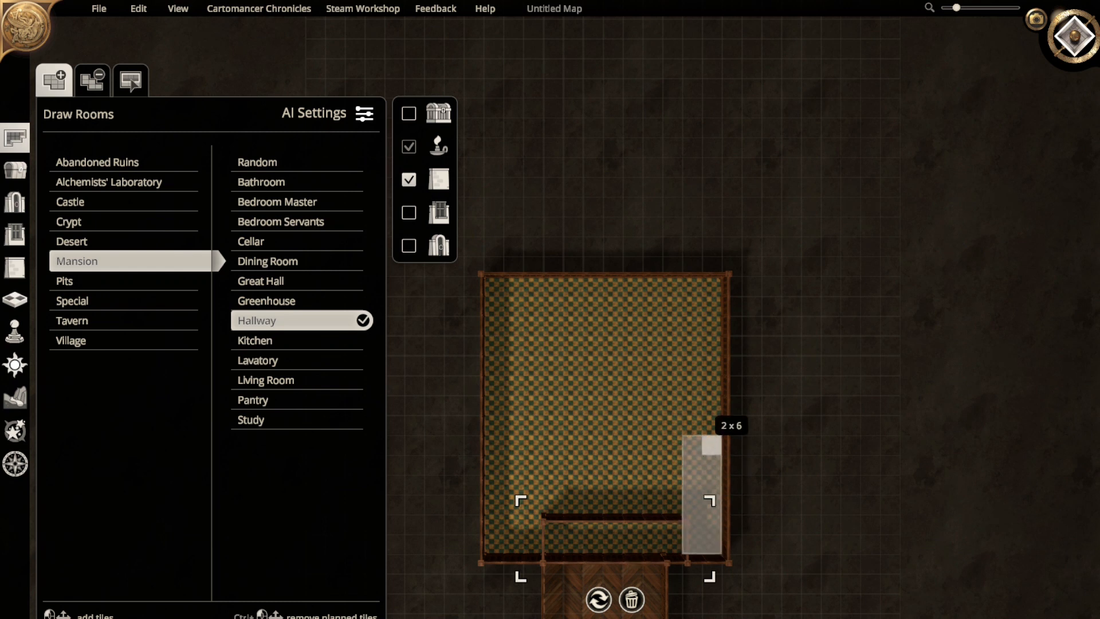
drag(711, 444, 711, 445)
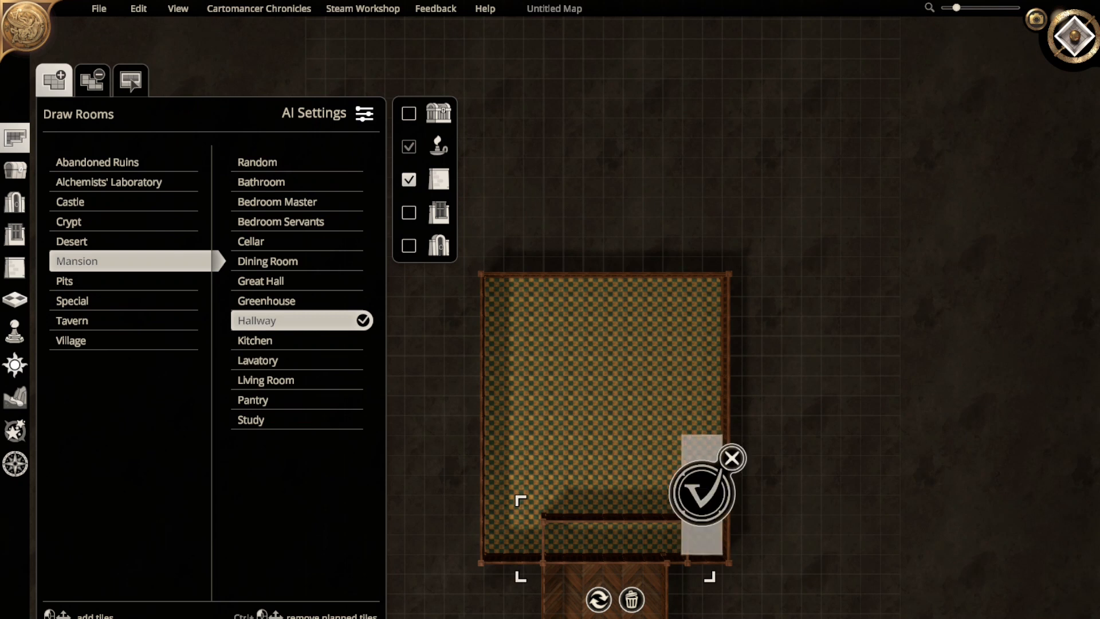
click(698, 491)
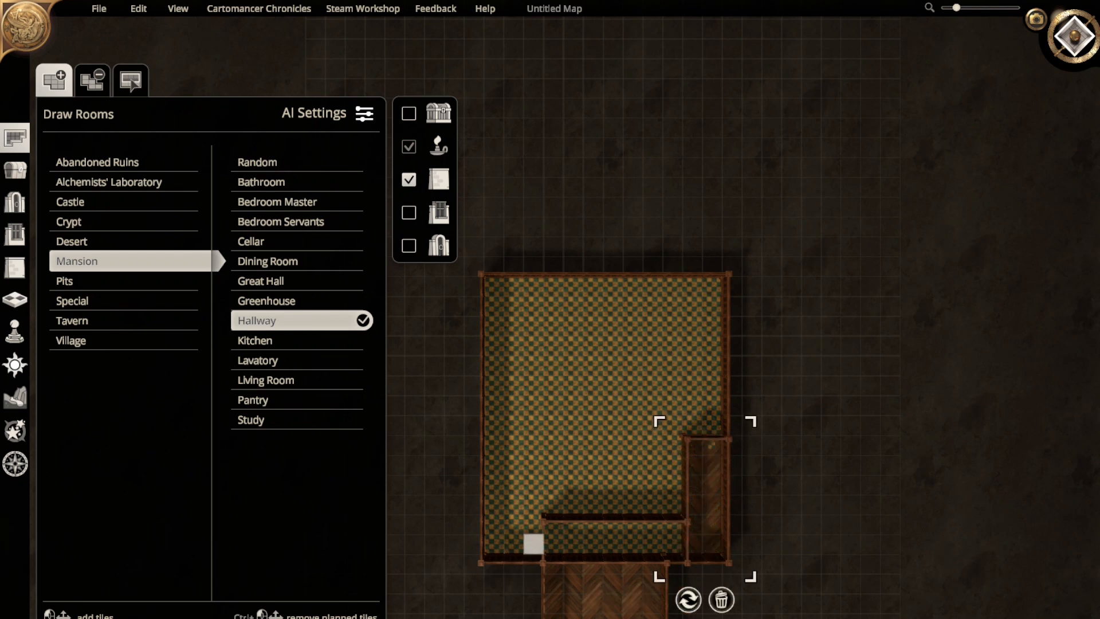
- Try to extend the 7 x 2 hallway one tile to the left by editing its room shape
click(131, 80)
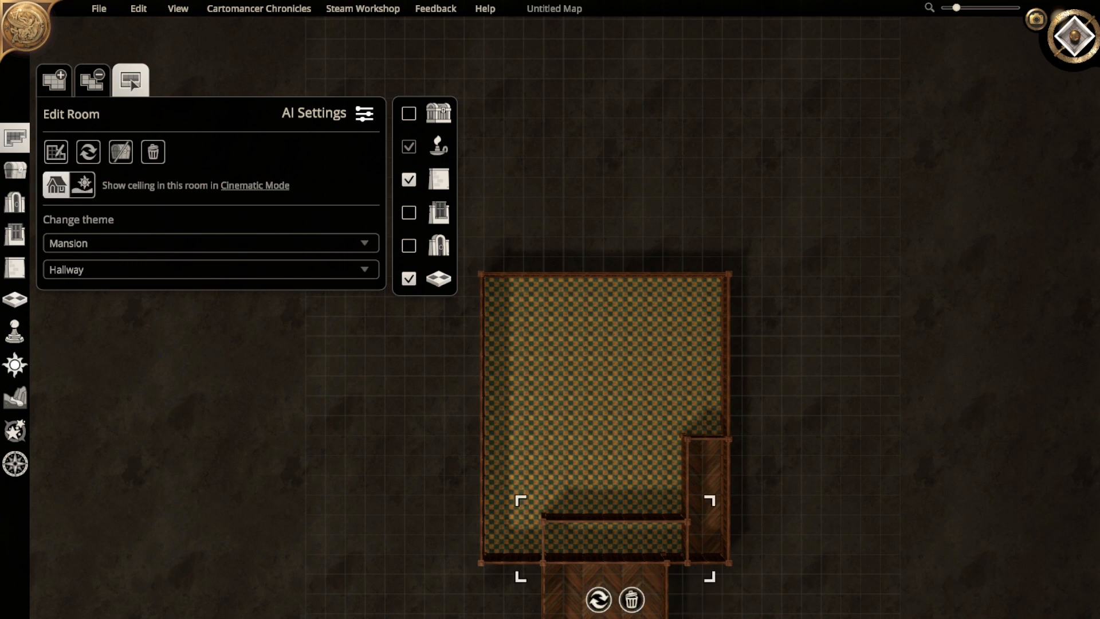
click(55, 152)
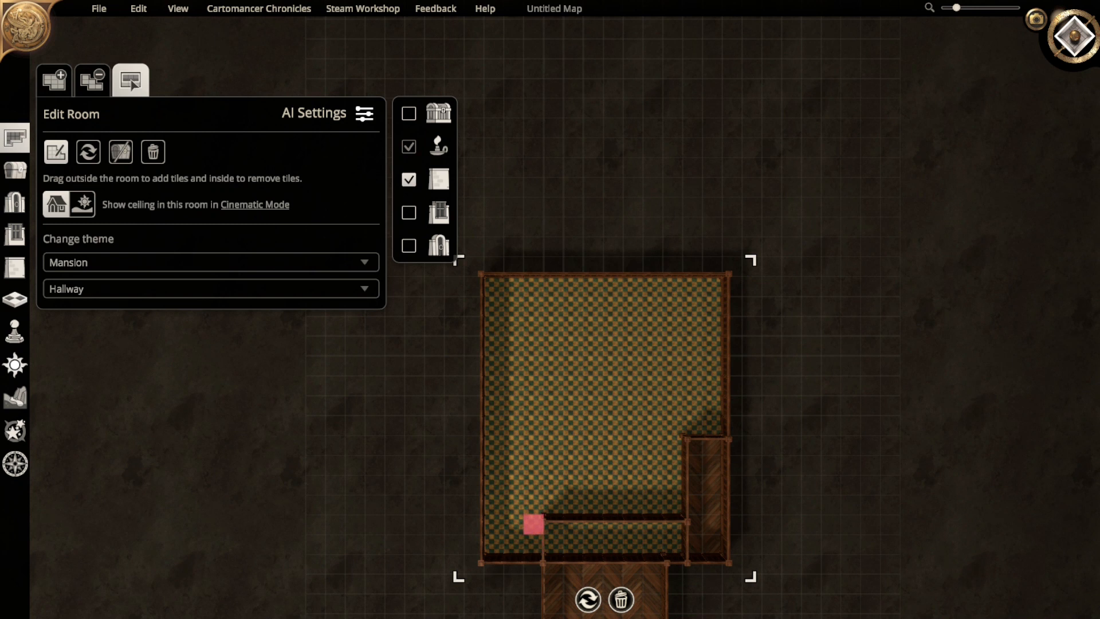
mouse_move(533, 525)
mouse_down()
mouse_move(533, 545)
mouse_move(574, 544)
mouse_move(534, 544)
mouse_up()
click(564, 498)
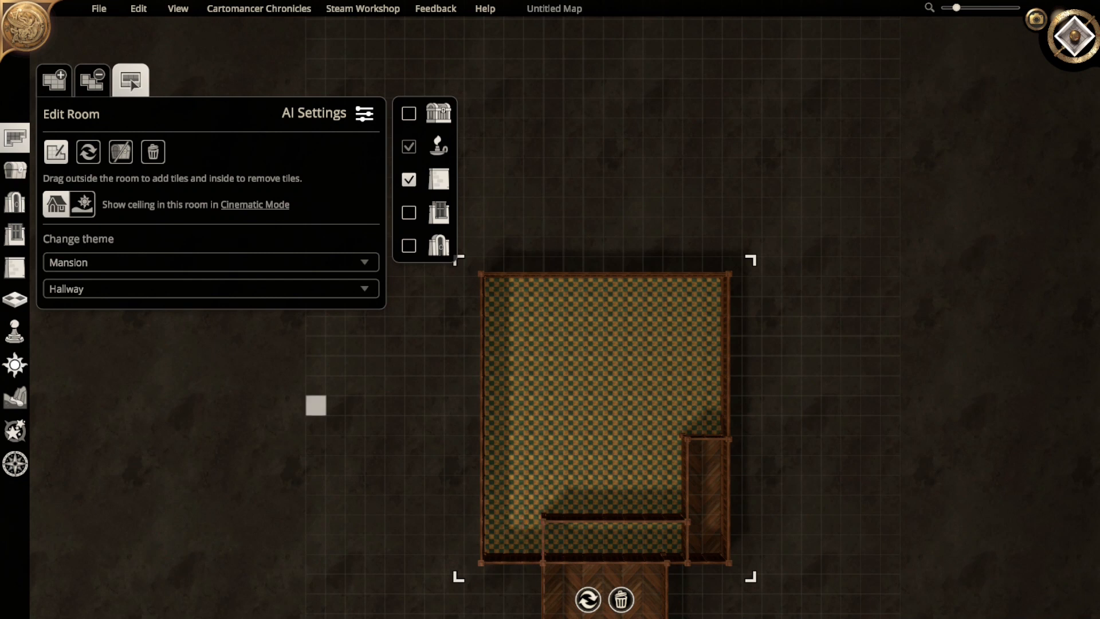
- Generate an 8 x 2 Hallway over the strip above the entrance and a 2 x 4 Hallway in the large room's lower-left corner
click(54, 81)
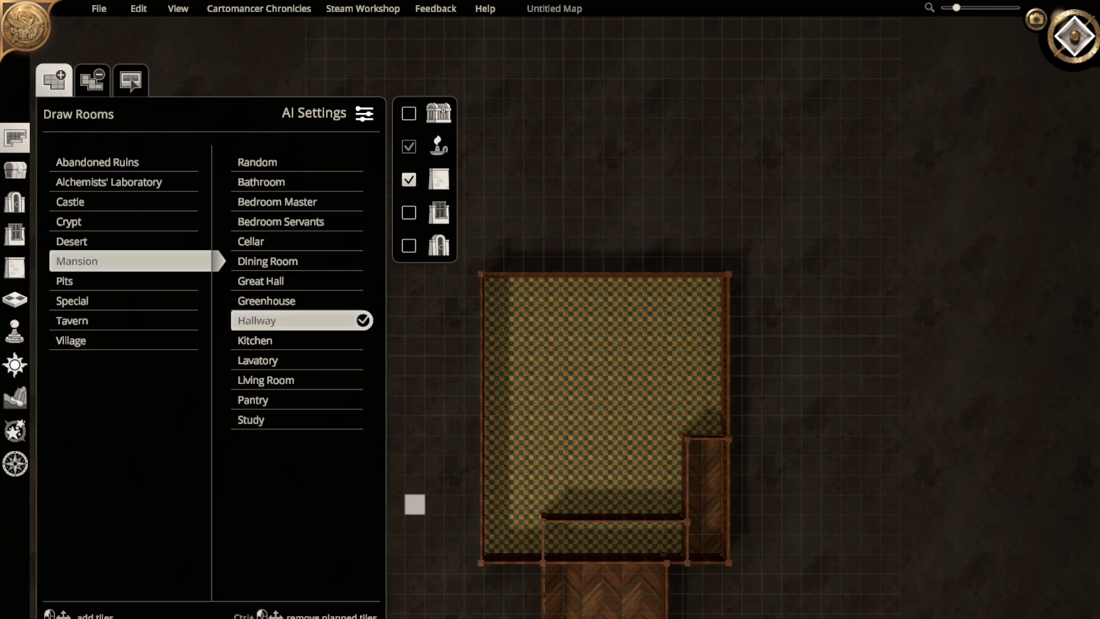
drag(533, 524, 672, 543)
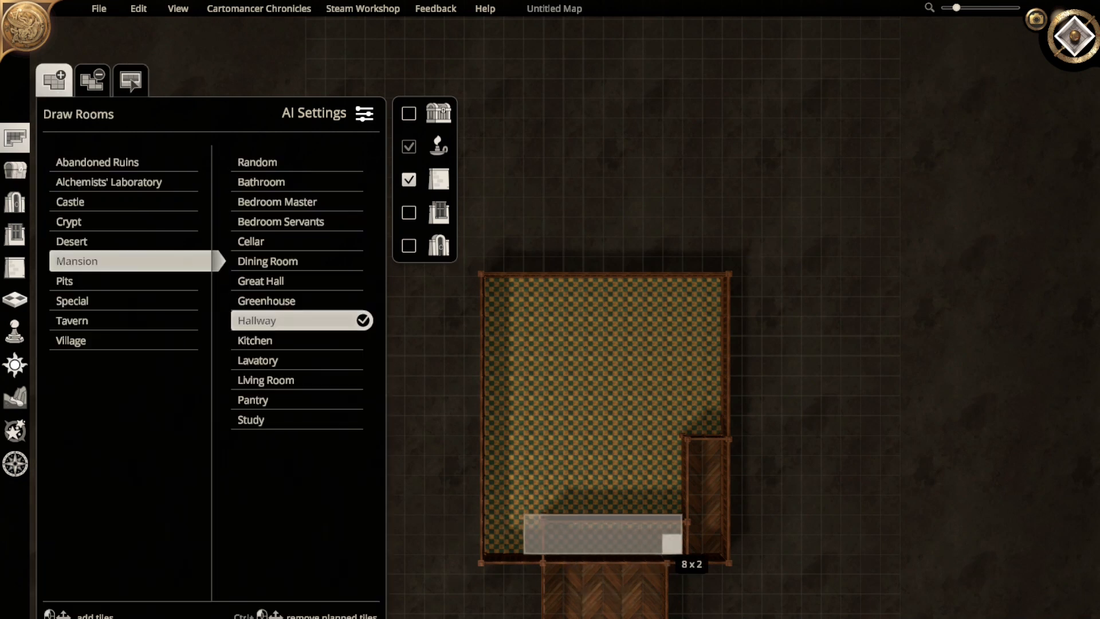
click(600, 532)
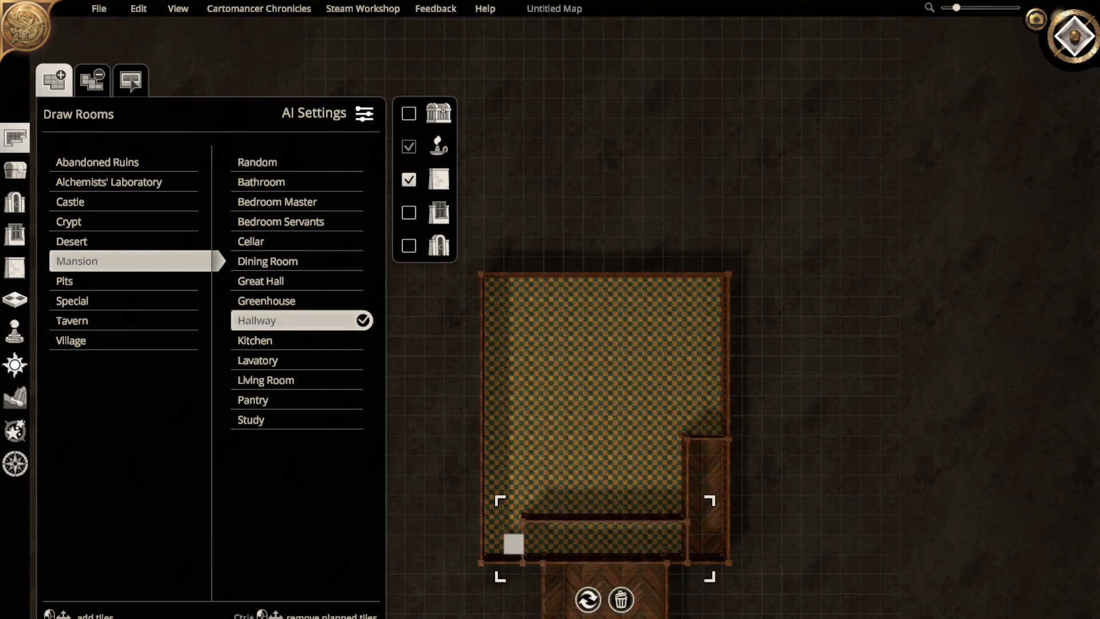
drag(493, 484, 513, 543)
click(504, 513)
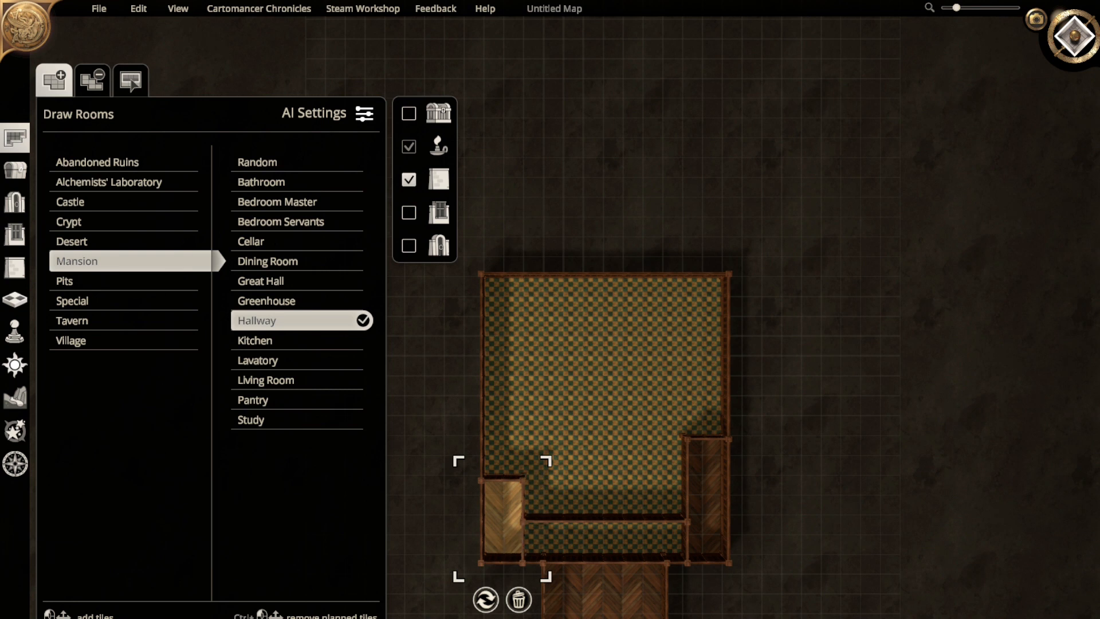
- Extend the 2 x 4 hallway in the large room's lower-left corner with 4 x 2 tiles to the right of its upper half
click(130, 81)
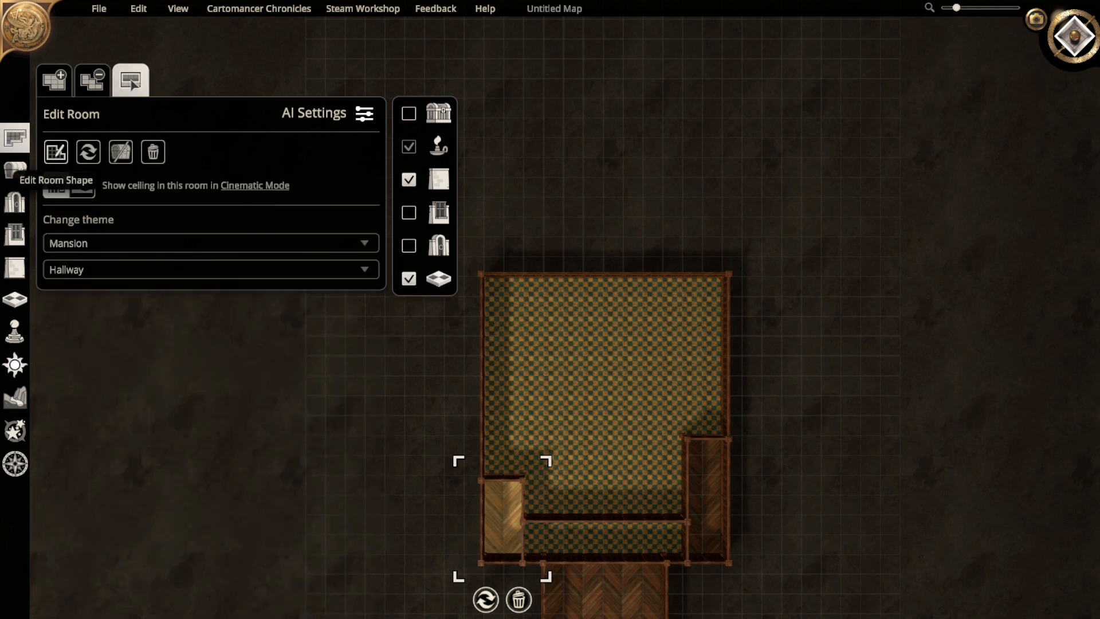
click(57, 152)
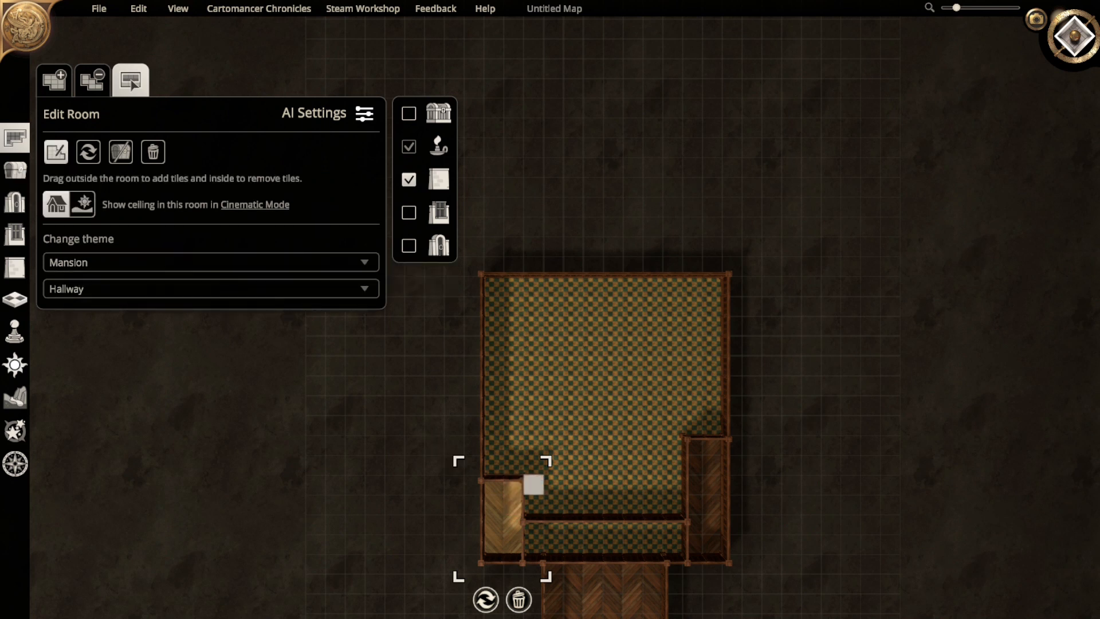
drag(533, 484, 593, 505)
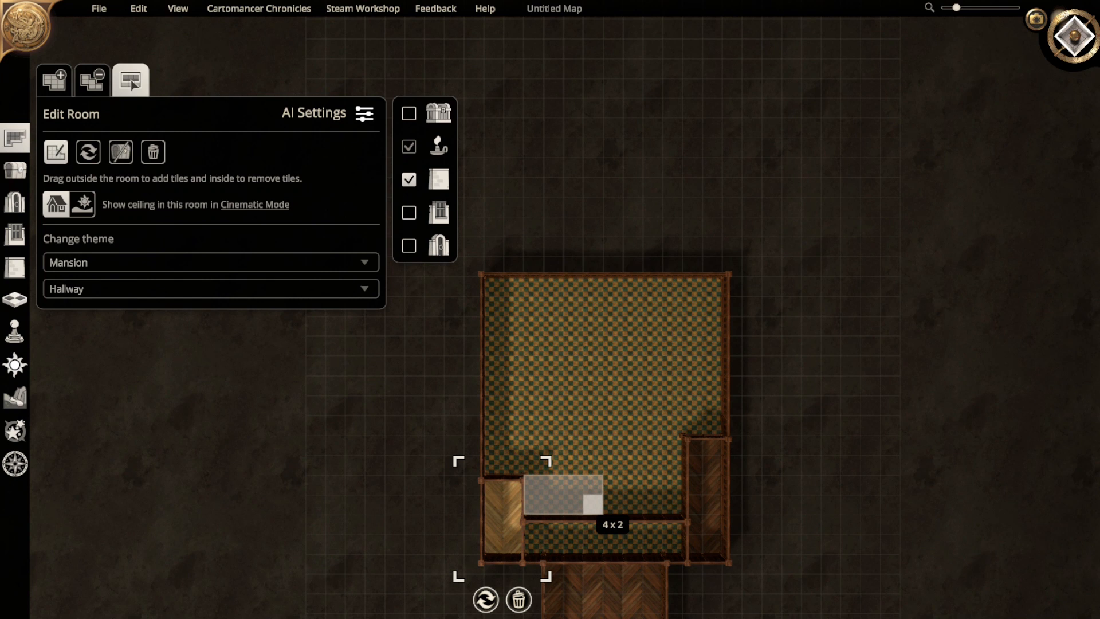
drag(593, 504, 593, 505)
click(562, 494)
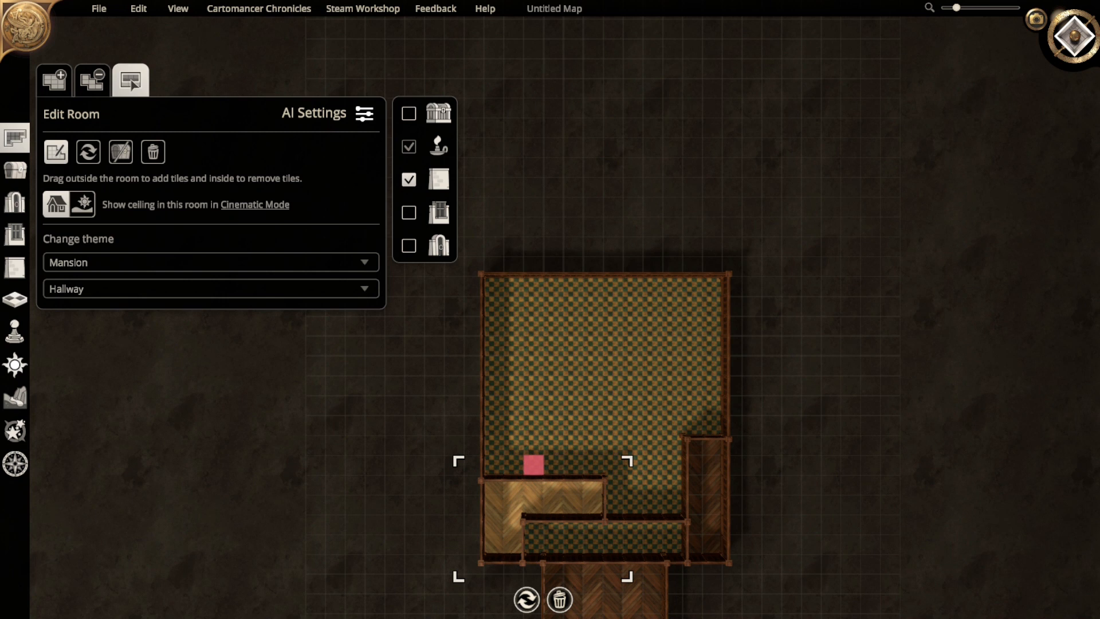
drag(533, 464, 553, 385)
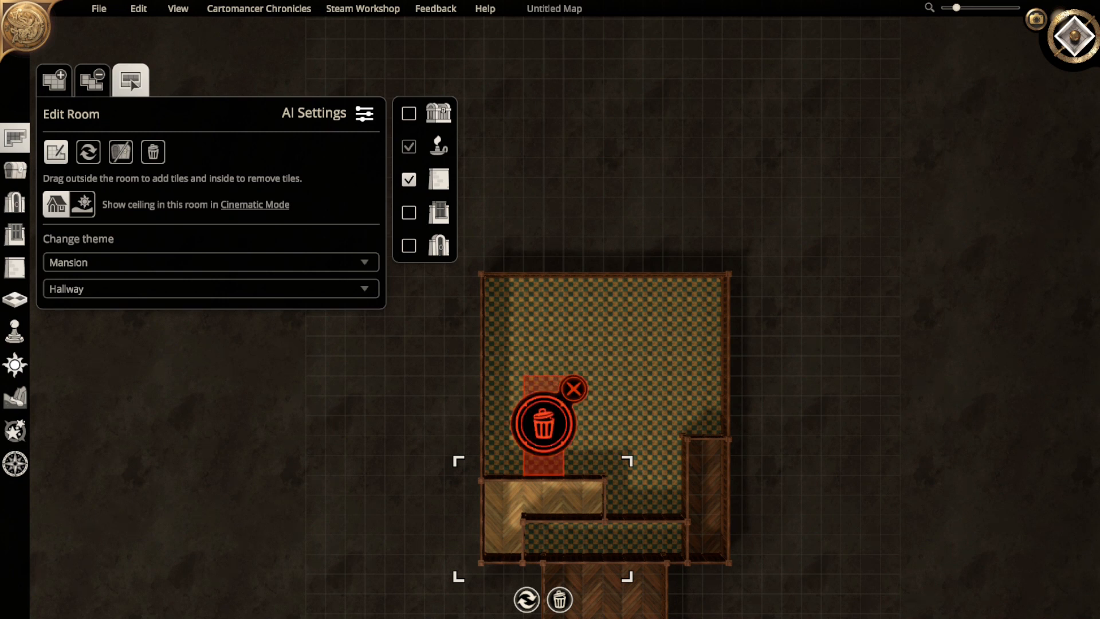
click(574, 386)
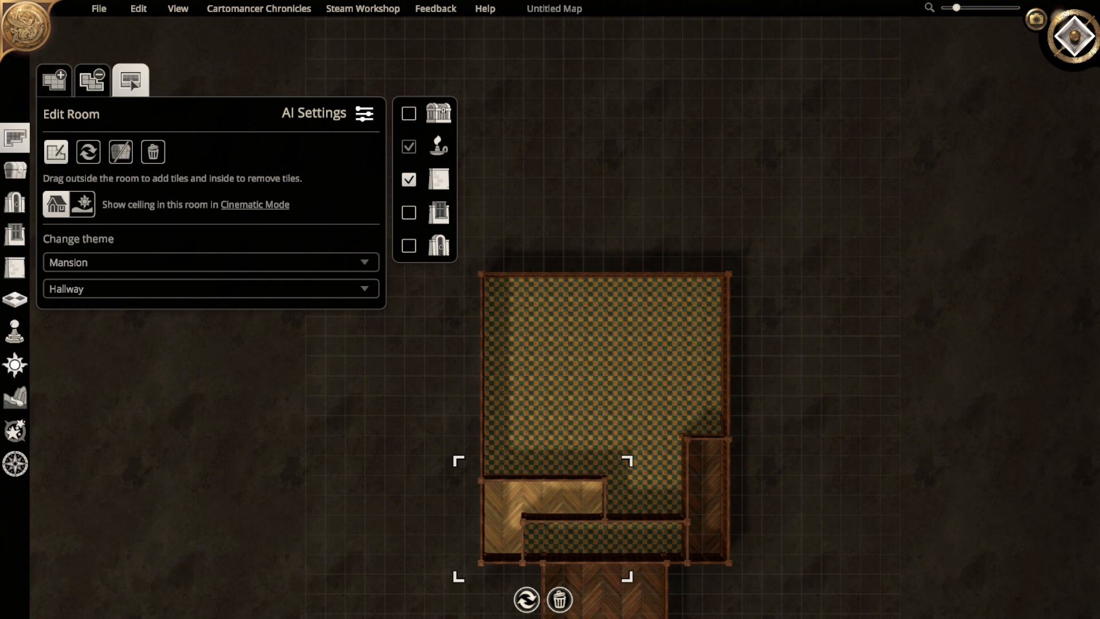
- Generate a 4 x 2 Hallway to the right of the L-shaped hallway and an 8 x 2 Hallway directly above them
click(54, 80)
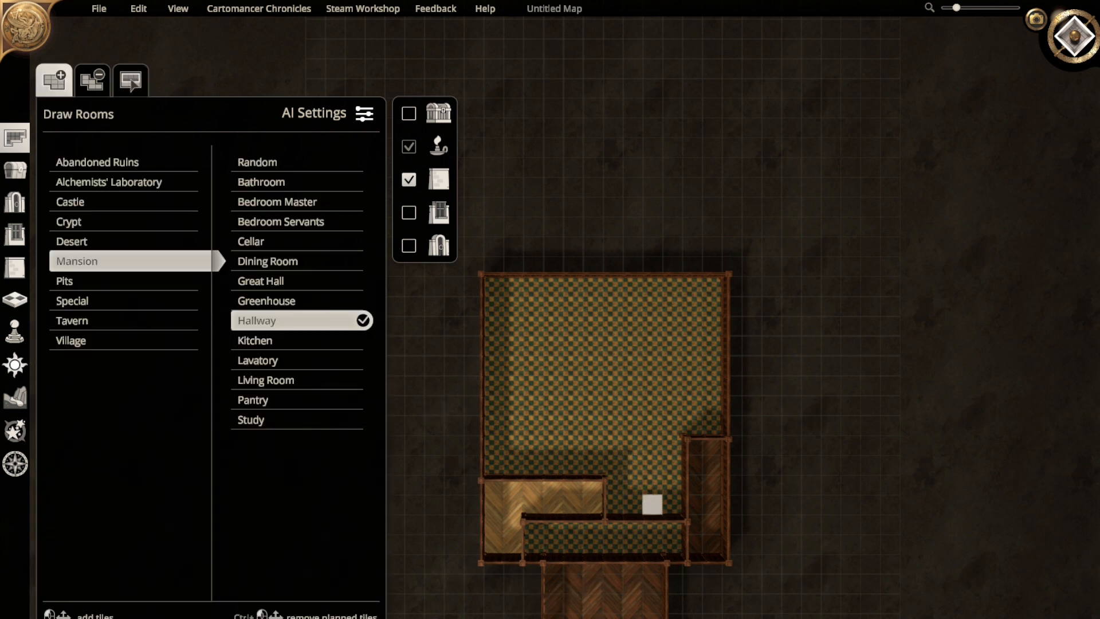
drag(612, 484, 676, 524)
drag(650, 371, 512, 391)
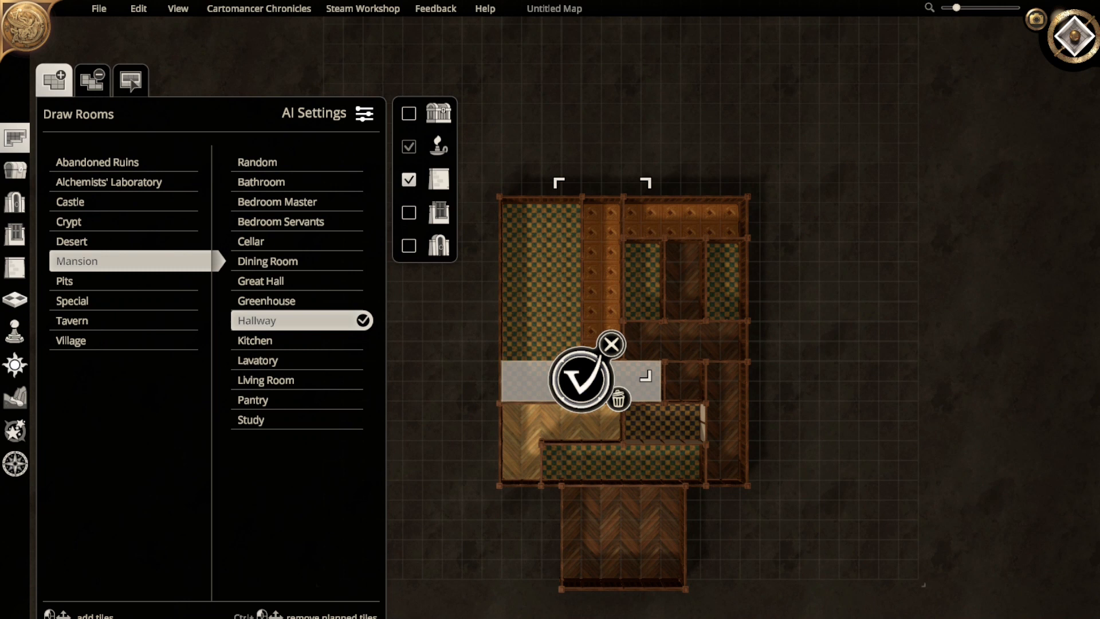
click(579, 381)
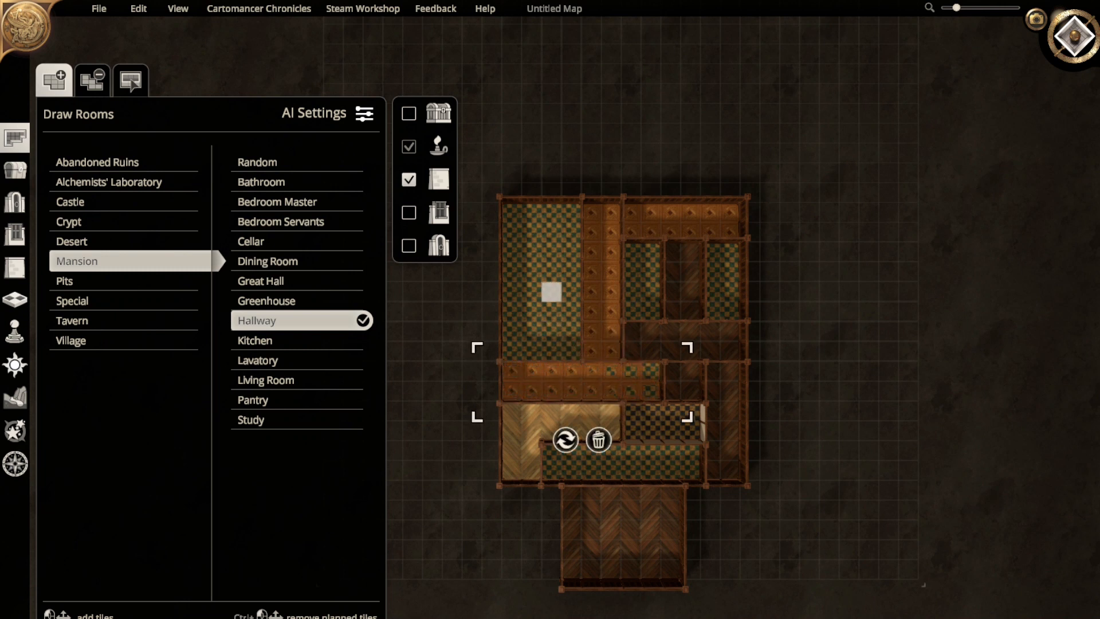
- Generate a 2 x 4 Hallway and, above it against the top wall, a 2 x 2 Hallway along the left side of the vertical corridor
drag(572, 312, 571, 351)
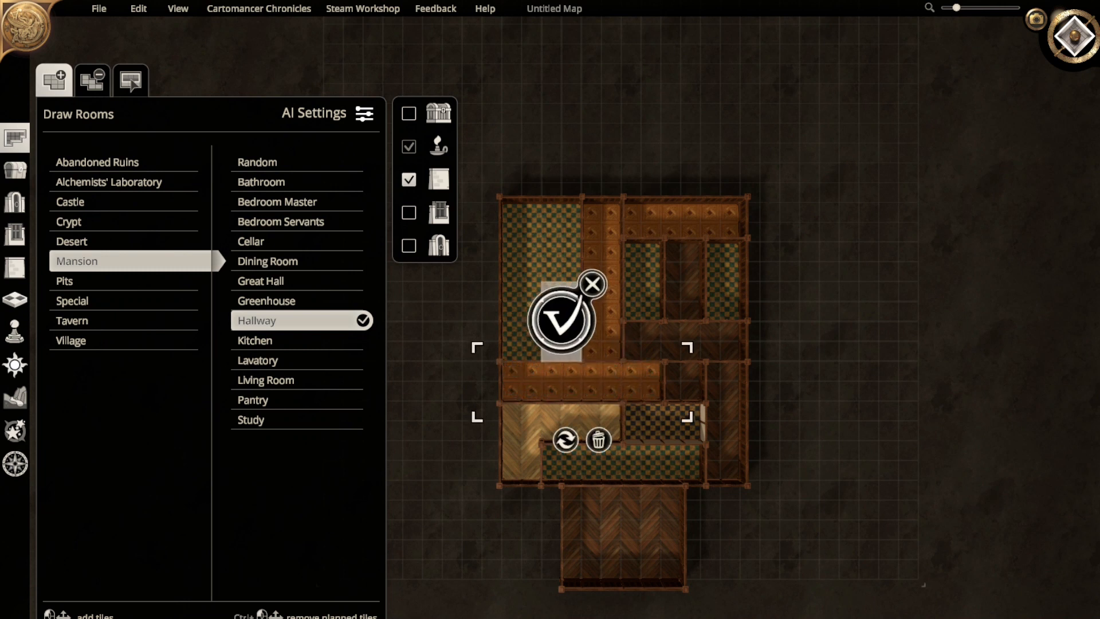
click(568, 317)
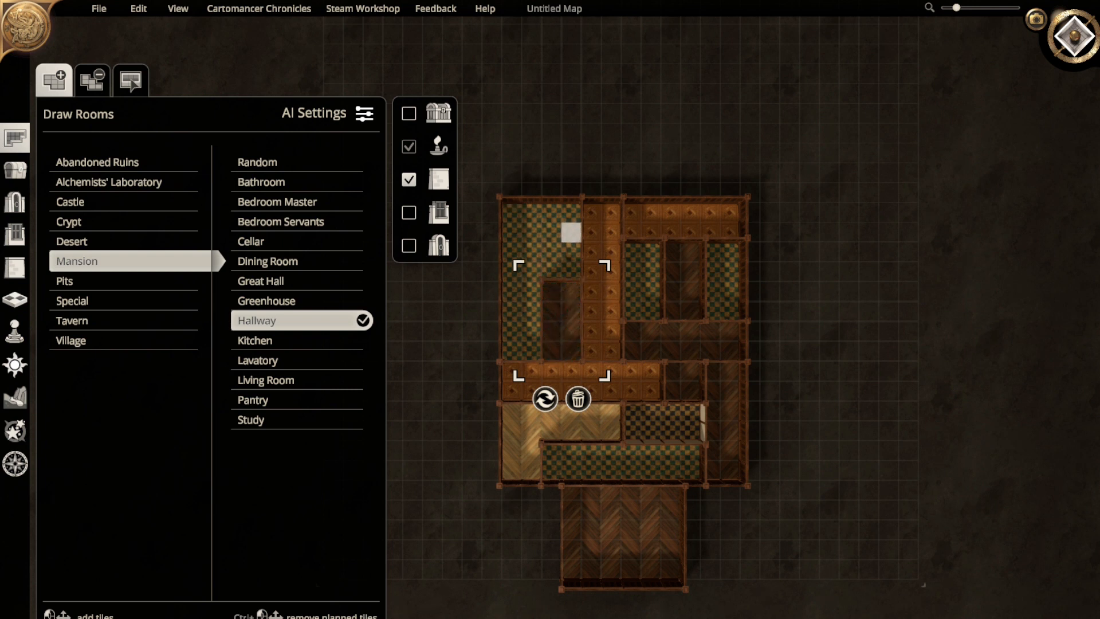
drag(572, 232, 531, 212)
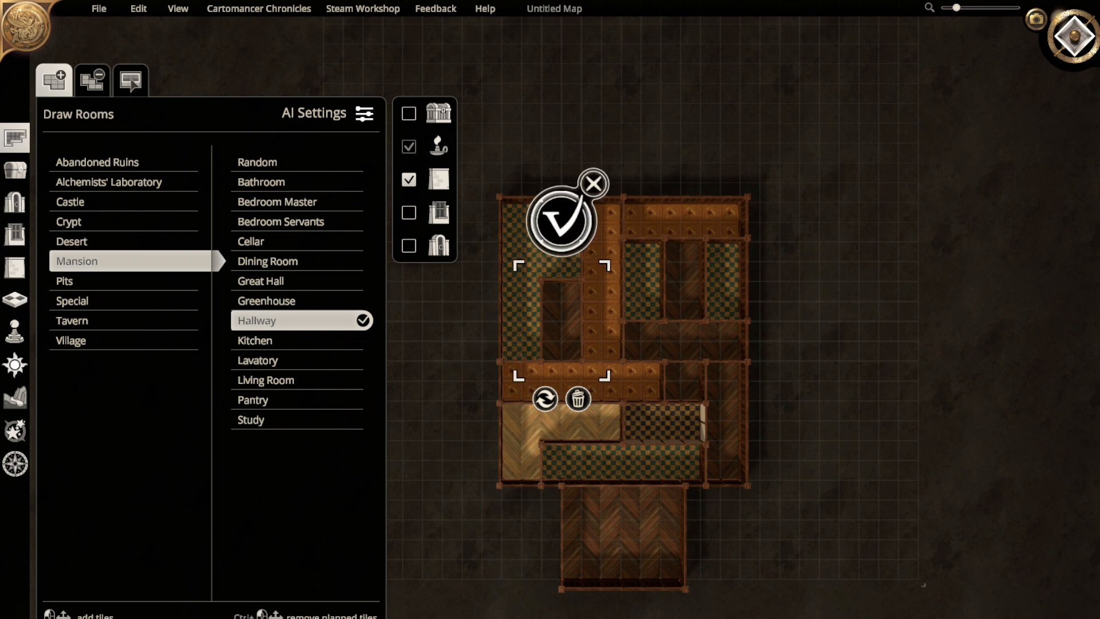
click(561, 221)
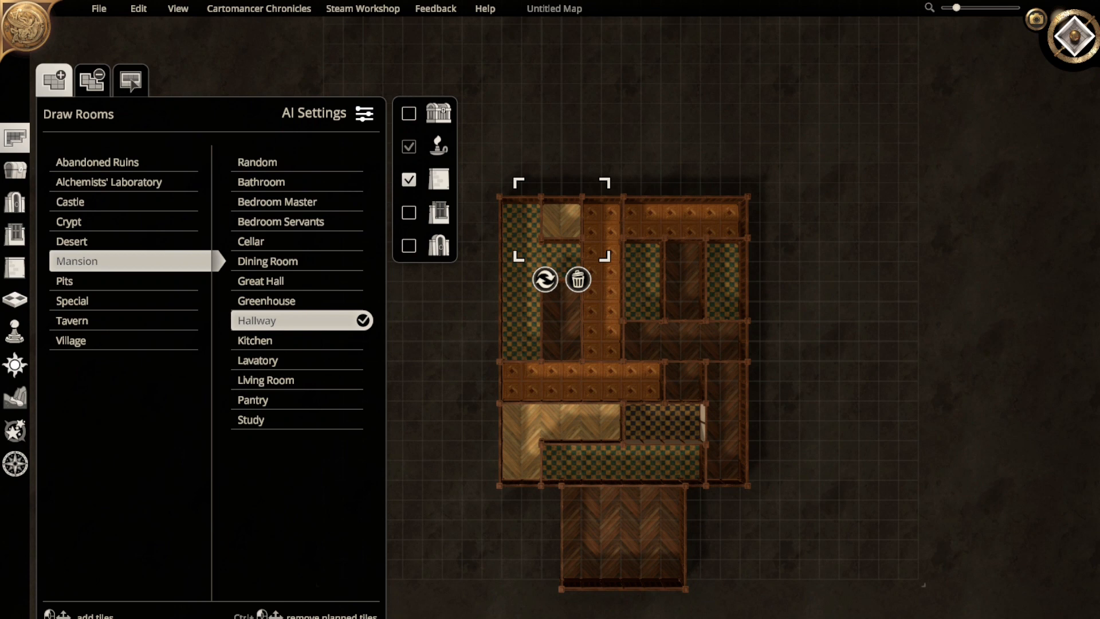
click(131, 80)
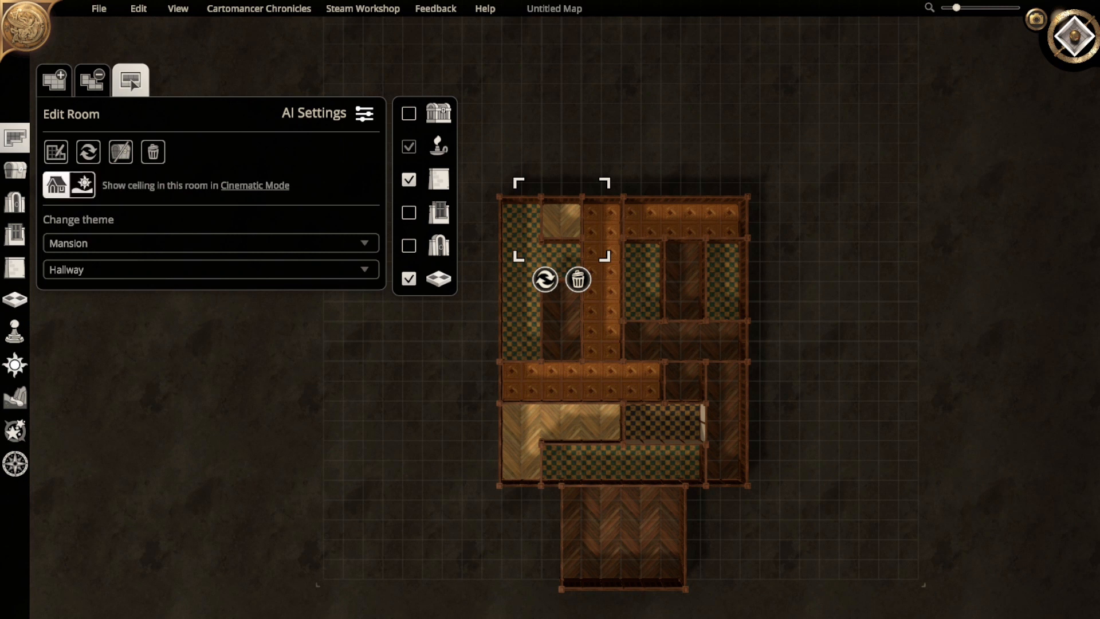
click(92, 80)
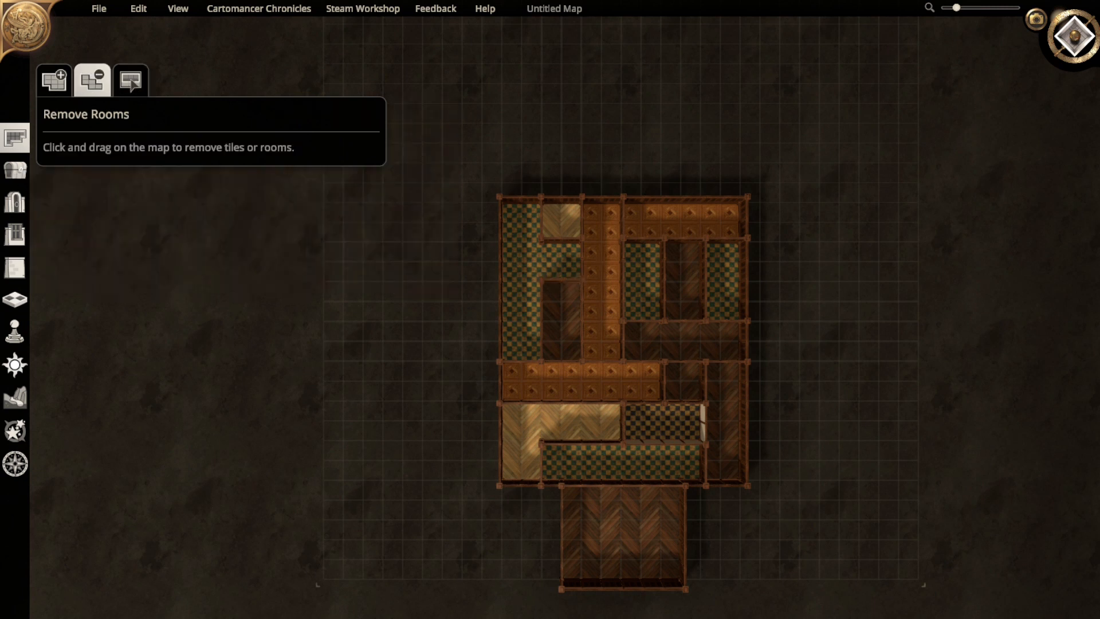
click(54, 80)
click(130, 80)
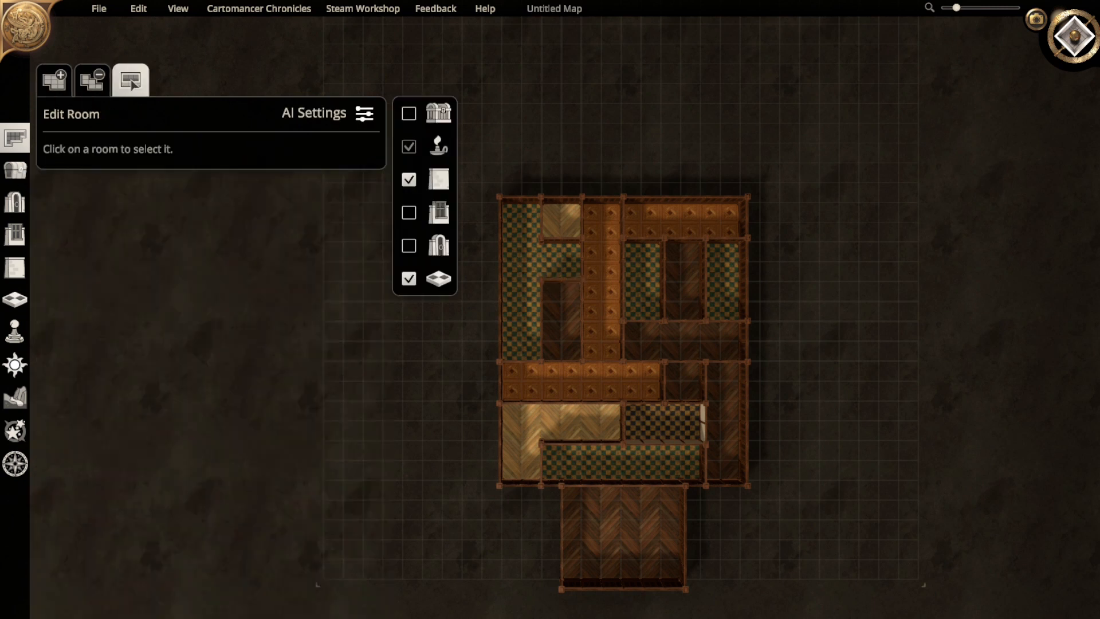
click(603, 280)
click(561, 221)
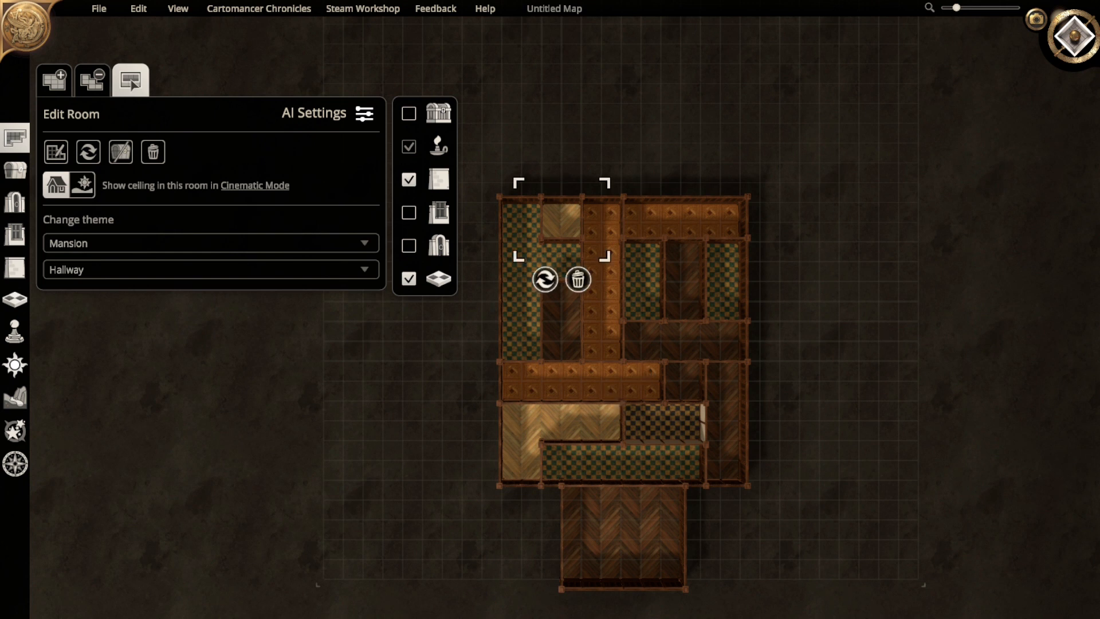
click(56, 152)
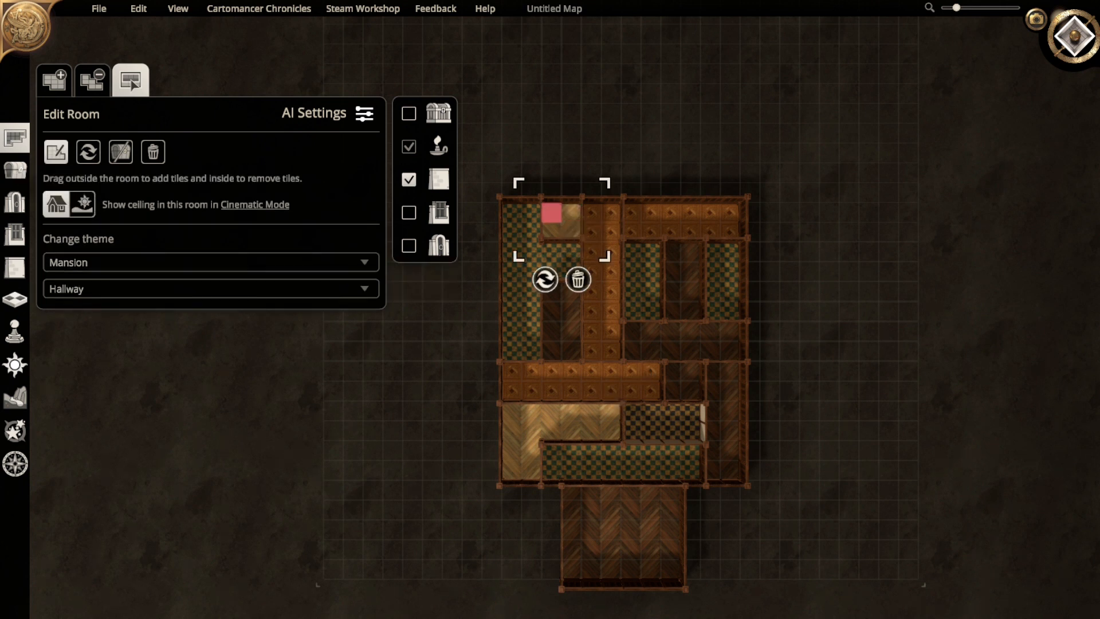
drag(551, 213, 739, 213)
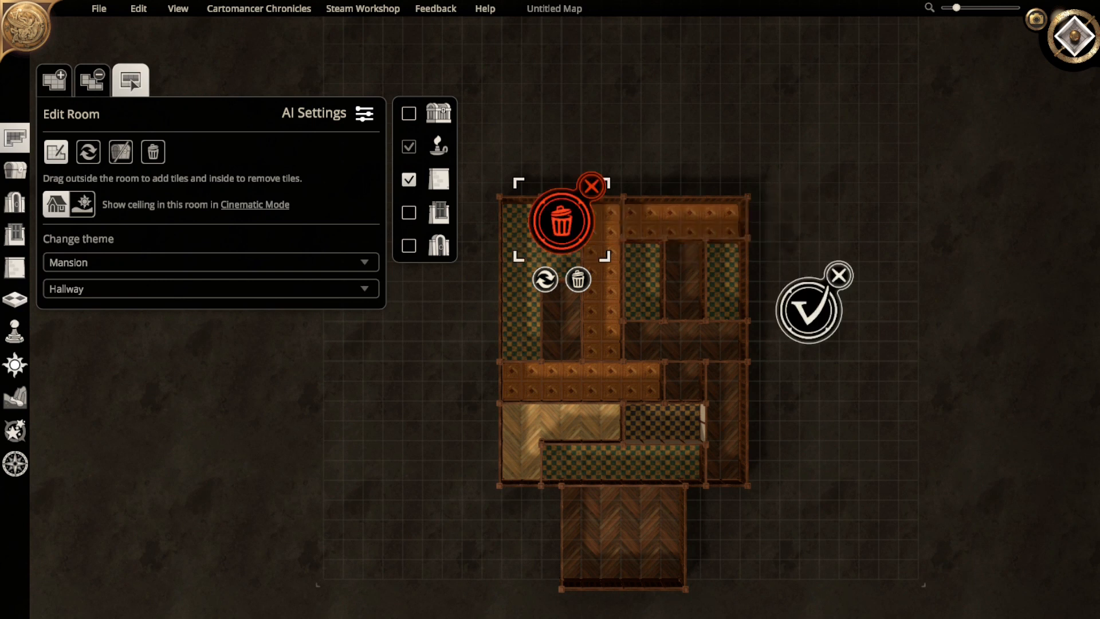
click(592, 186)
scroll(692, 313, up, 1)
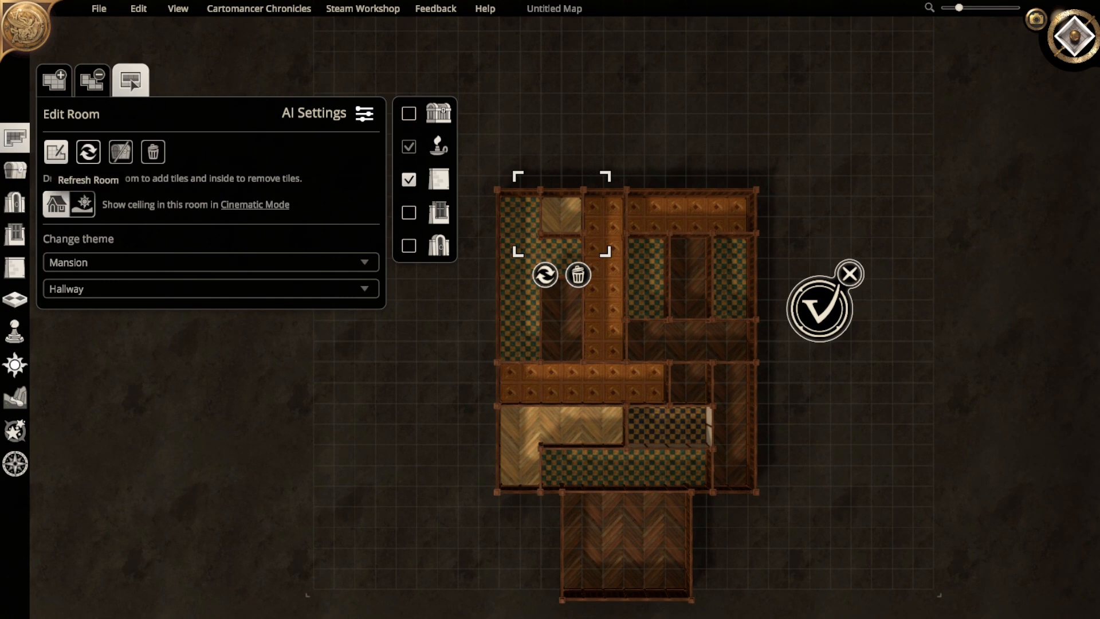
- Switch from room editing to removing existing walls
click(15, 267)
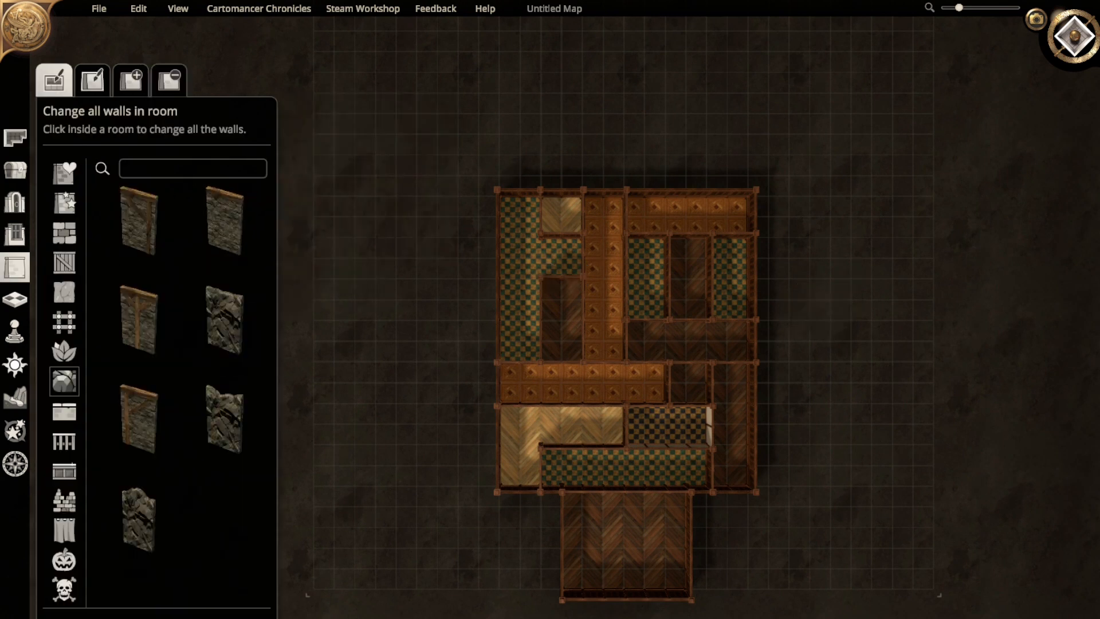
click(169, 80)
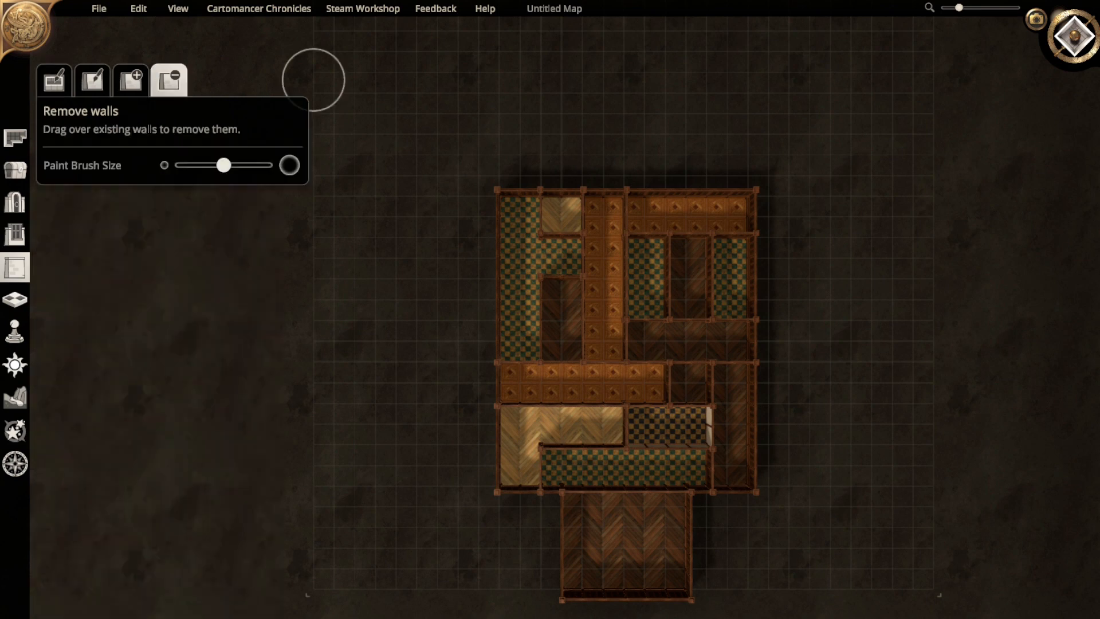
scroll(675, 287, up, 2)
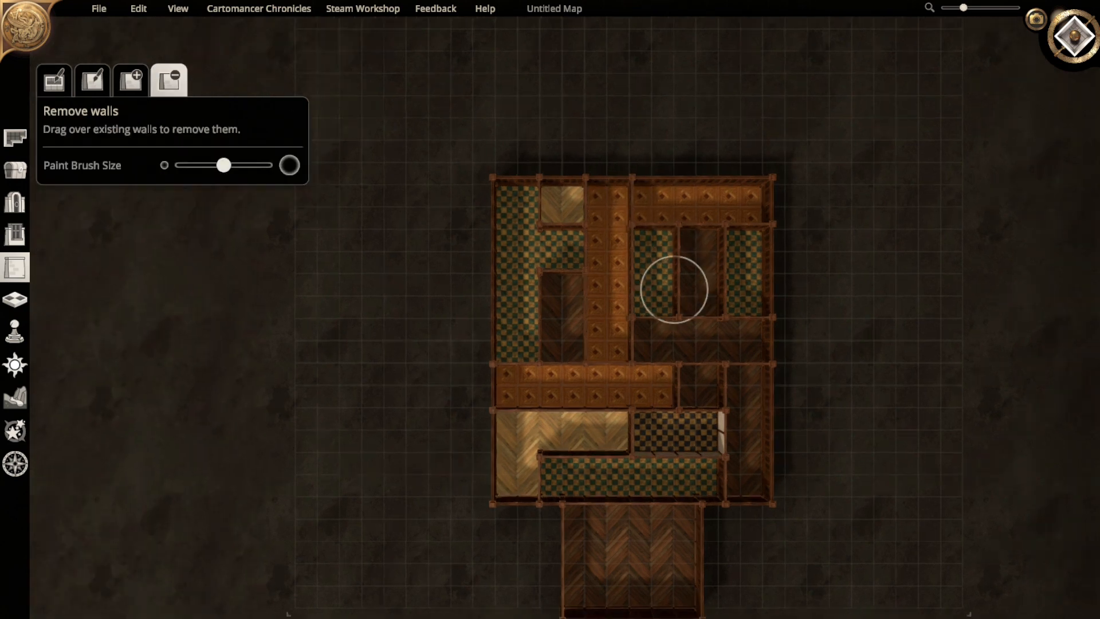
scroll(674, 316, up, 1)
right_drag(665, 268, 632, 461)
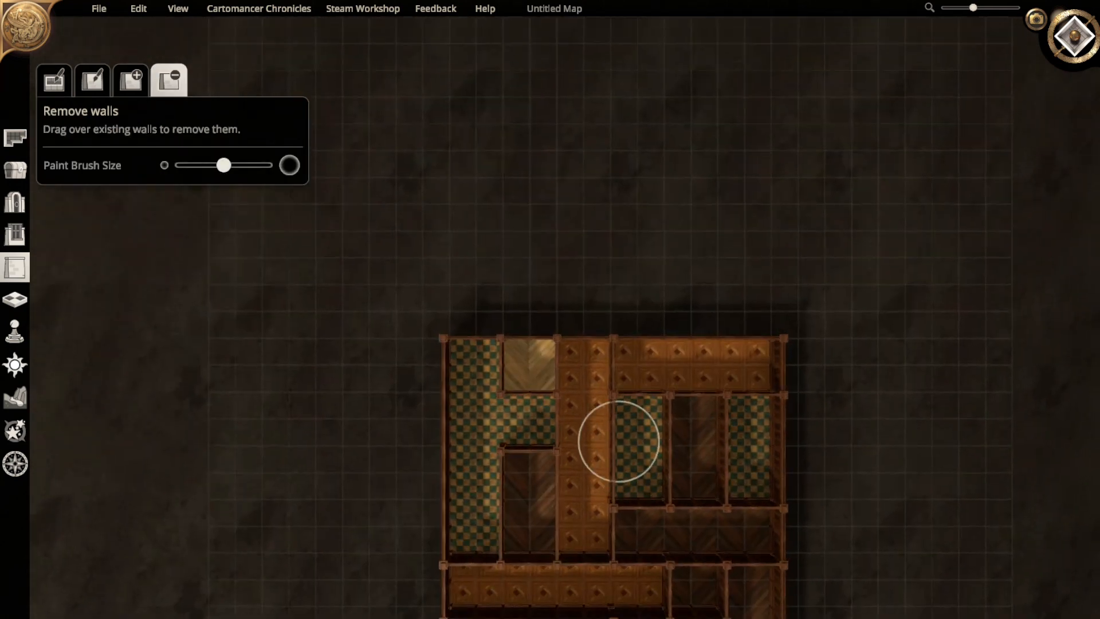
- Try to remove the wall between the vertical corridor and the upper-right hallway with the medium brush, and undo the removal
mouse_move(598, 376)
mouse_down()
mouse_move(715, 405)
mouse_move(705, 474)
mouse_up()
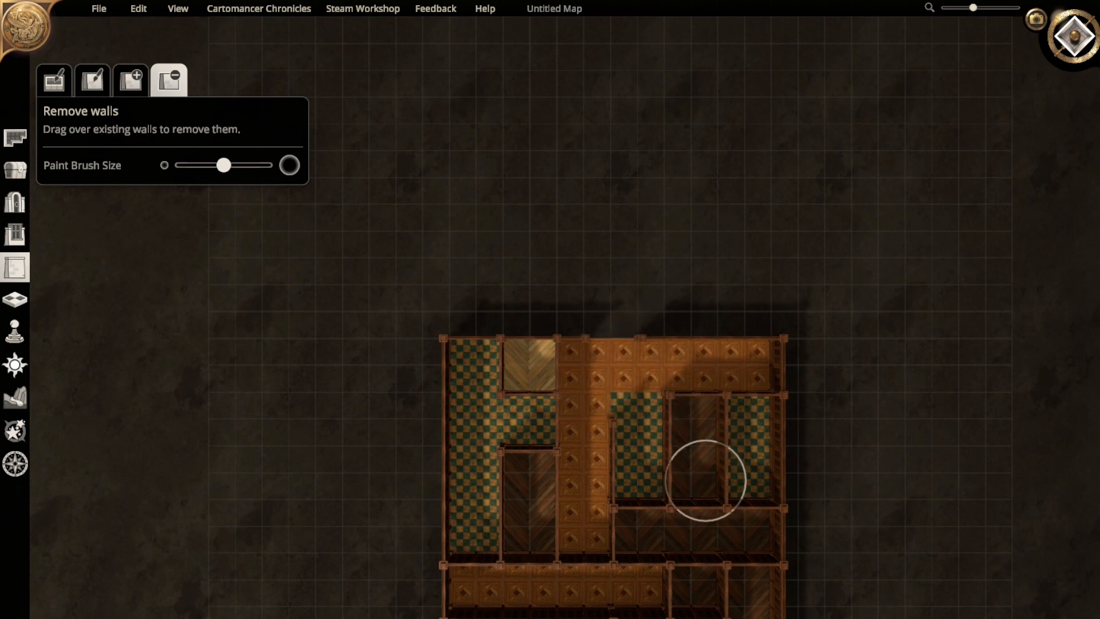
right_drag(705, 474, 691, 337)
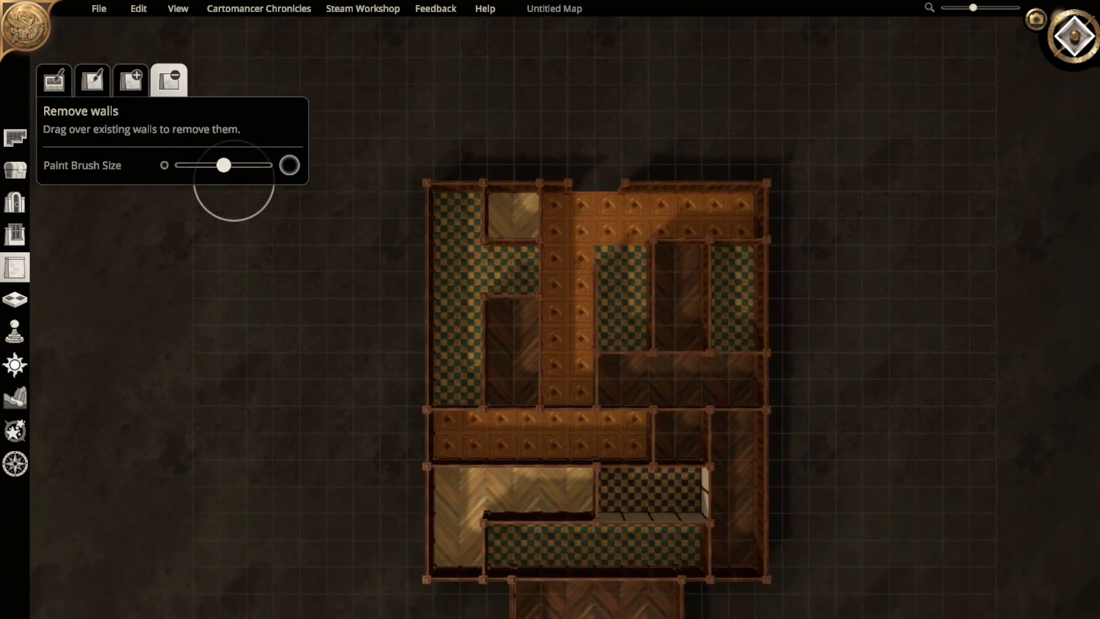
key(ctrl+z)
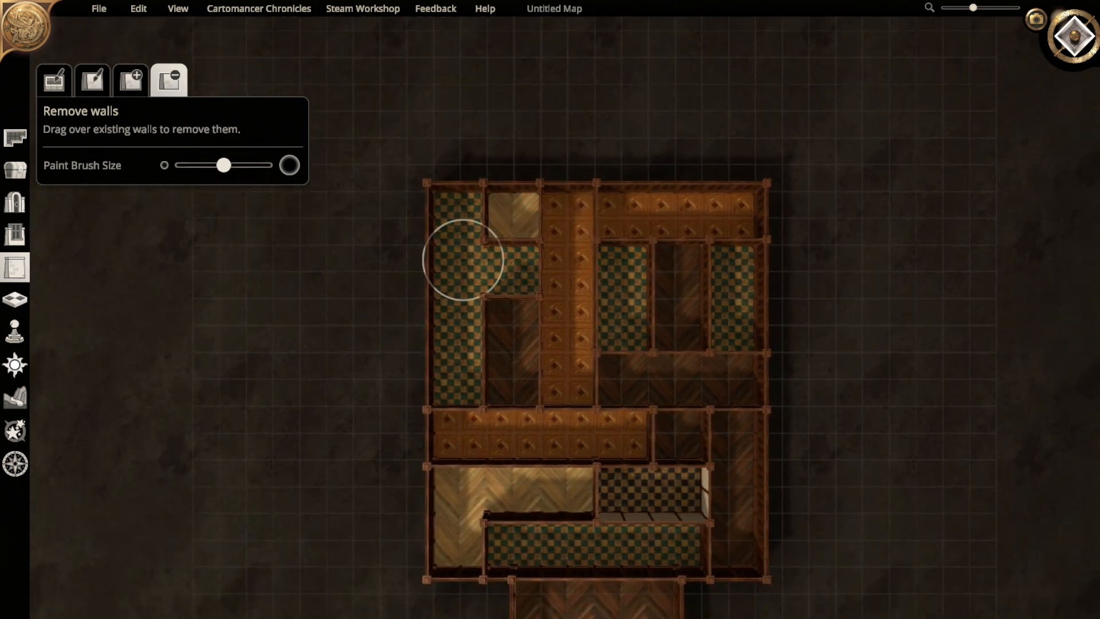
- Set the smallest brush size and remove the walls separating the vertical corridor from the upper-right hallway and the 2 x 2 hallway
click(179, 165)
drag(596, 221, 605, 222)
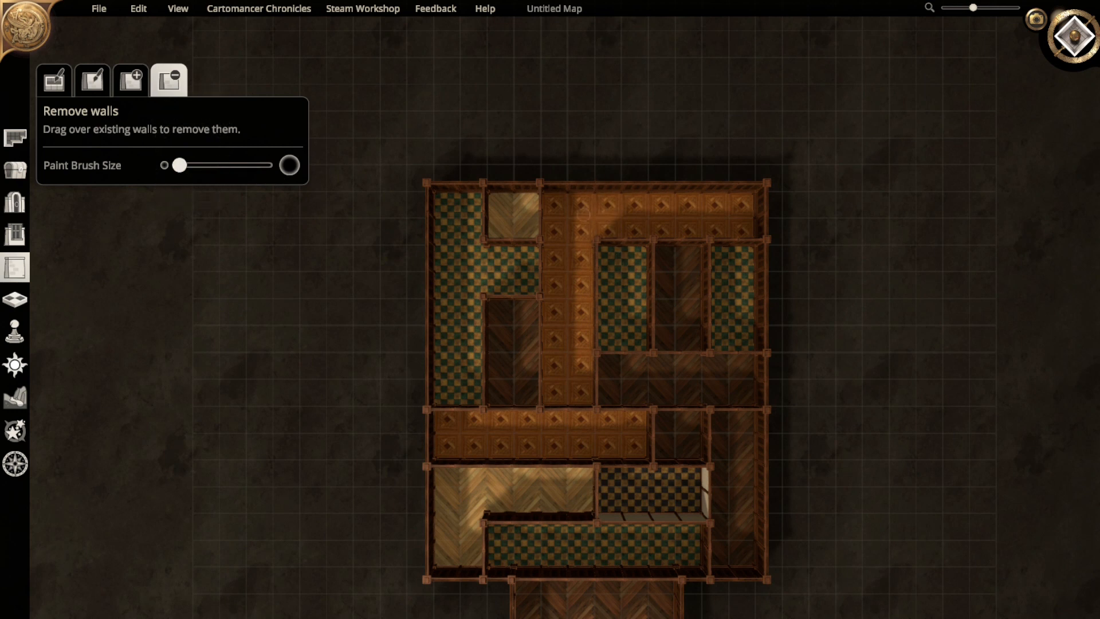
drag(531, 212, 553, 218)
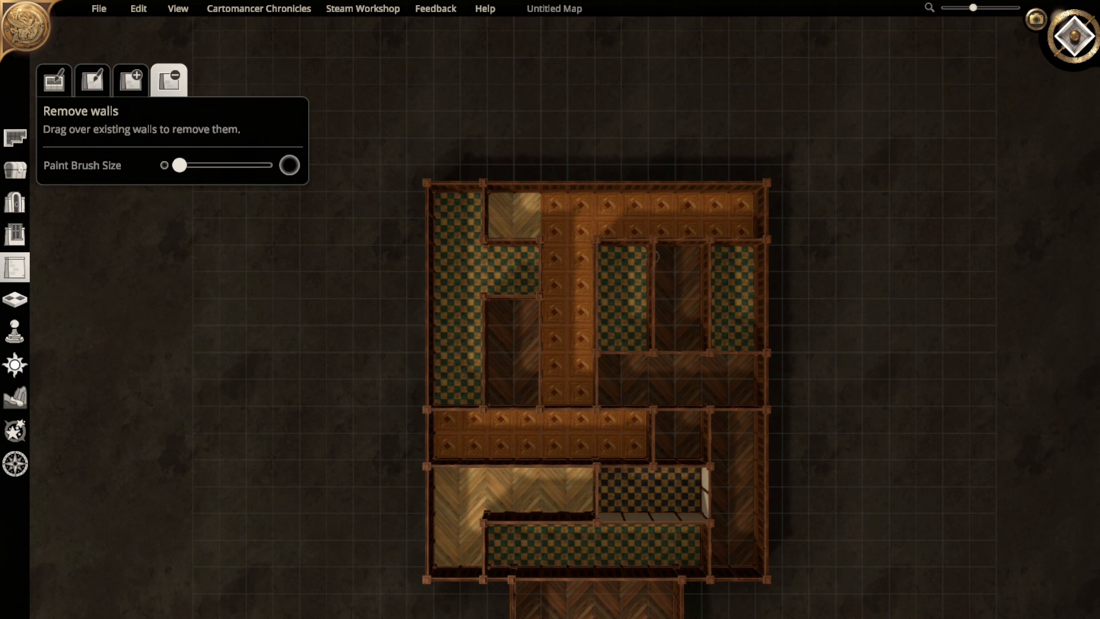
- Open the upper-right rooms by removing wall stretches on both sides of the middle wooden room and below the right checkered room
mouse_move(655, 256)
mouse_down()
mouse_move(657, 285)
mouse_move(688, 305)
mouse_up()
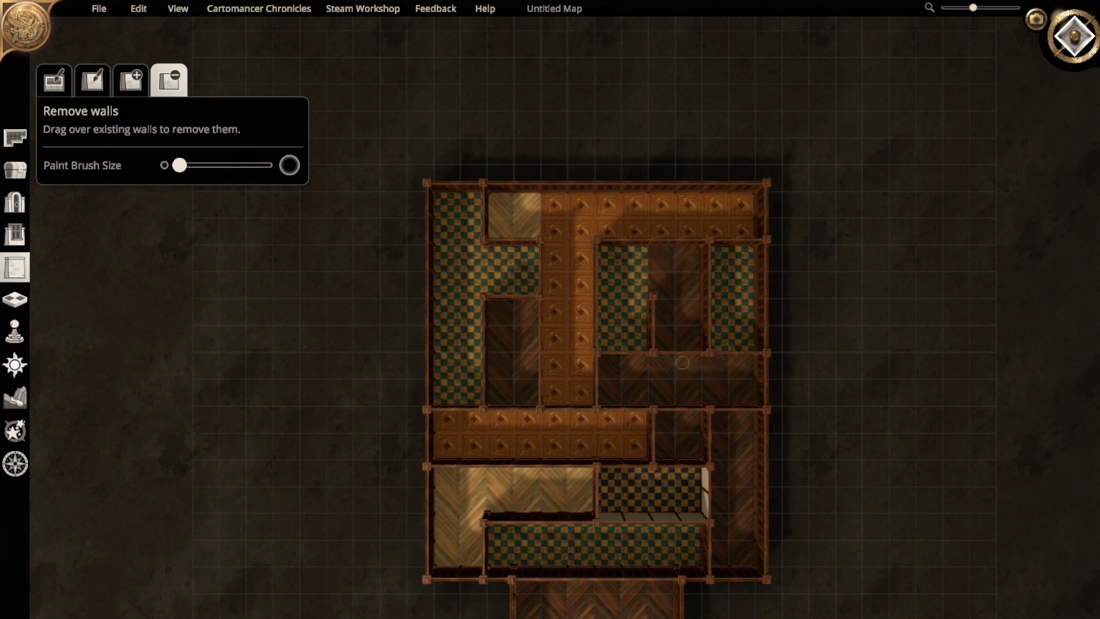
mouse_move(695, 381)
right_down()
mouse_move(607, 285)
mouse_move(591, 325)
right_up()
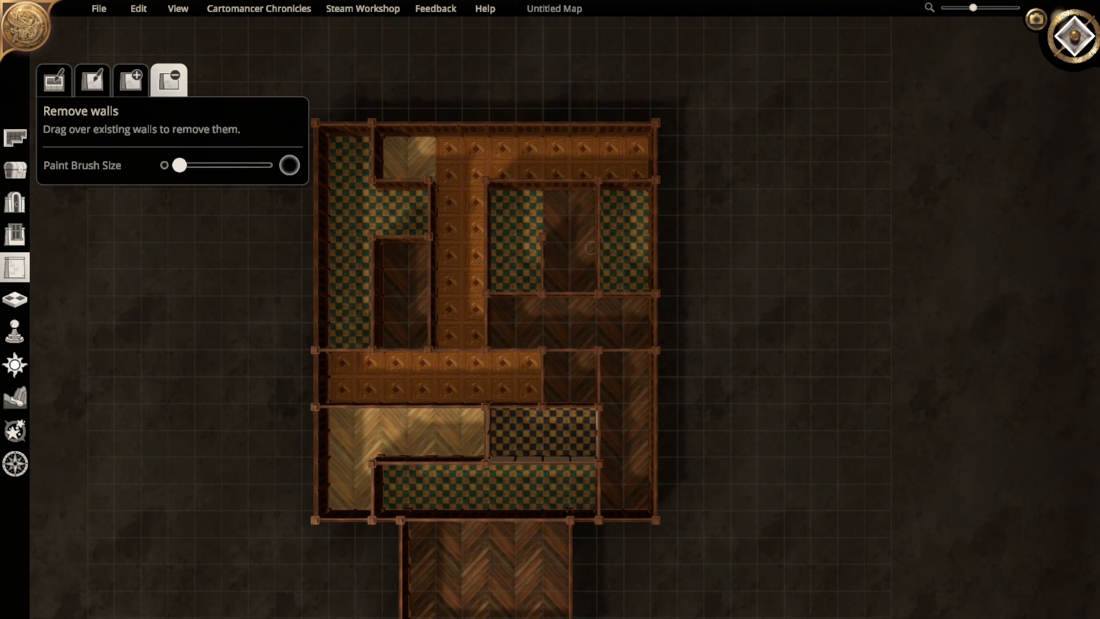
mouse_move(590, 248)
mouse_down()
mouse_move(609, 245)
mouse_move(604, 278)
mouse_move(636, 272)
mouse_move(639, 305)
mouse_up()
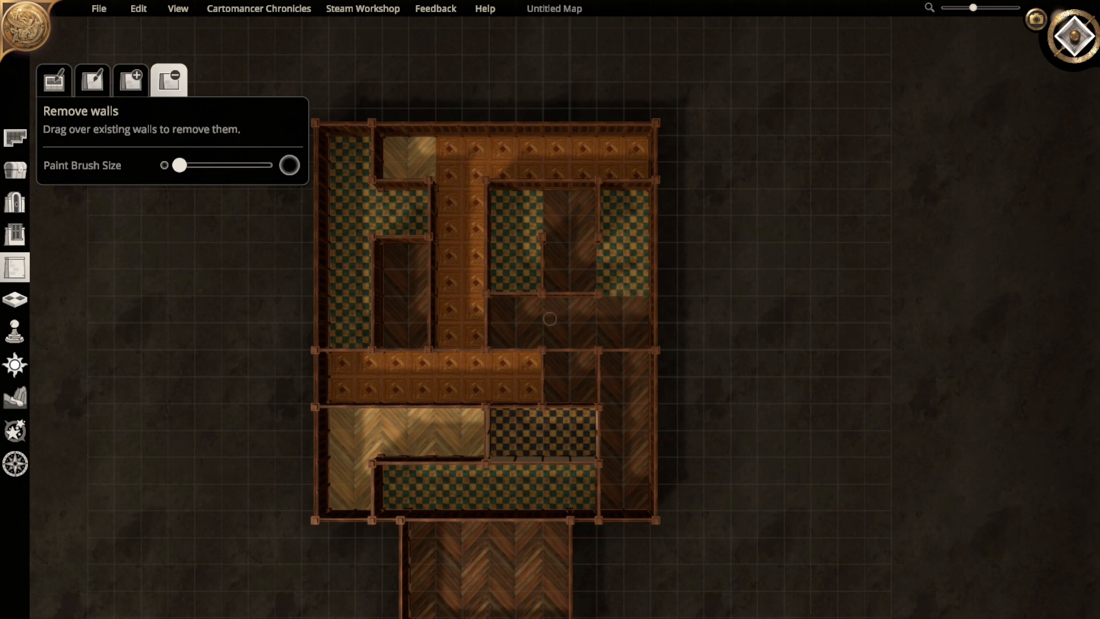
- Remove the walls separating the wide wooden hallway from the 2 x 2 room below it and from the end of the 8 x 2 hallway
right_drag(550, 319, 599, 228)
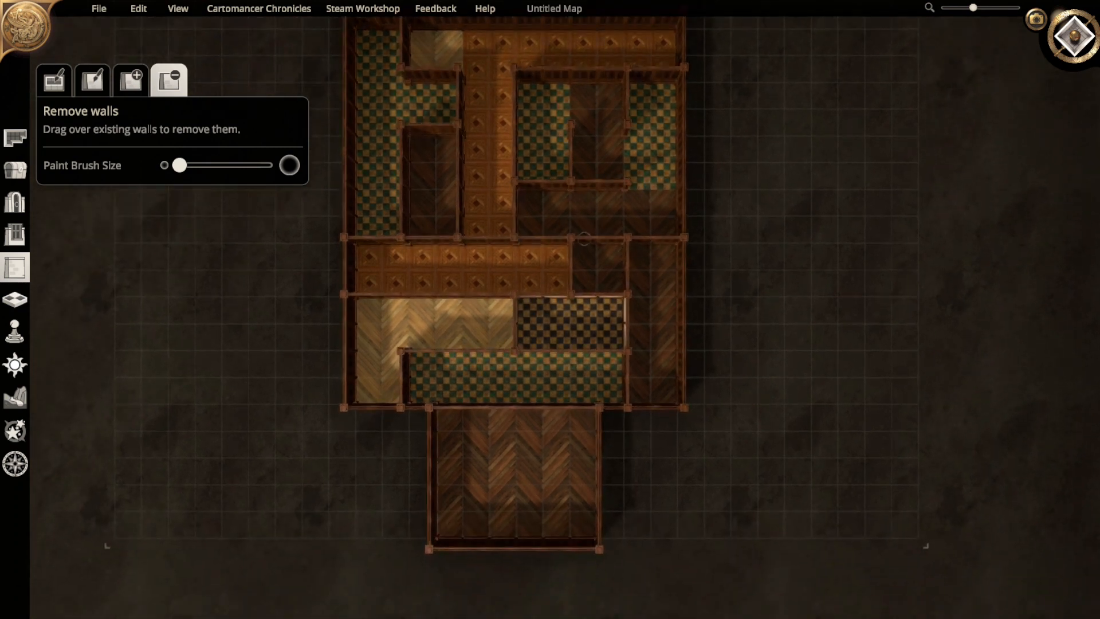
drag(583, 239, 612, 267)
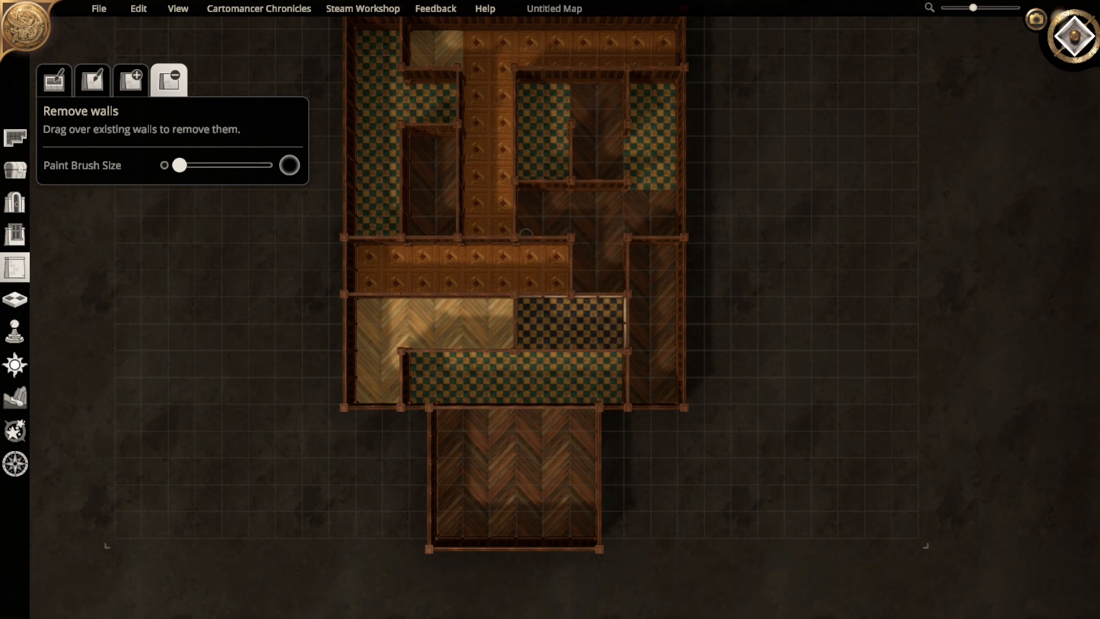
mouse_move(526, 234)
mouse_down()
mouse_move(530, 251)
mouse_move(556, 246)
mouse_up()
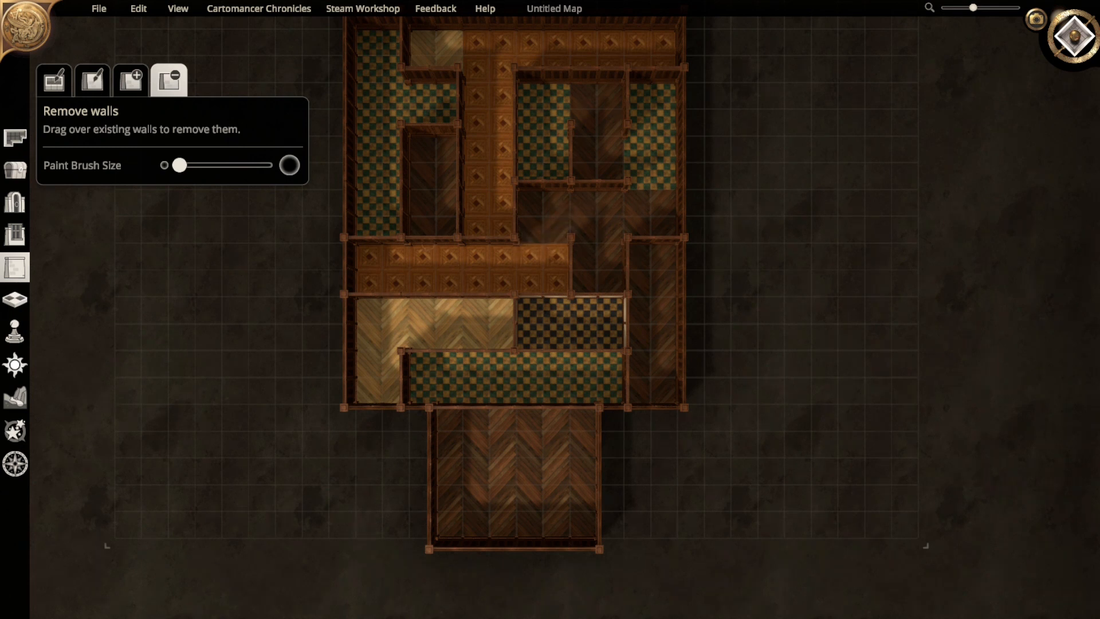
- Remove walls below and right of the small left wooden room, and open the lower green-checkered room into the entrance hall
mouse_move(419, 235)
mouse_down()
mouse_move(423, 245)
mouse_move(439, 202)
mouse_up()
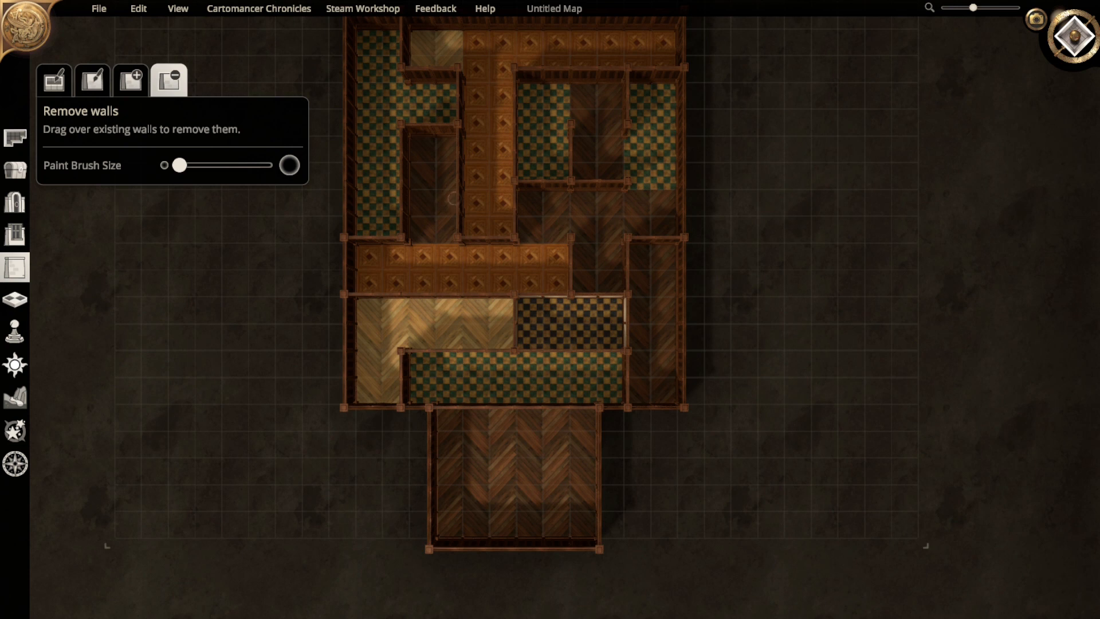
drag(452, 175, 474, 153)
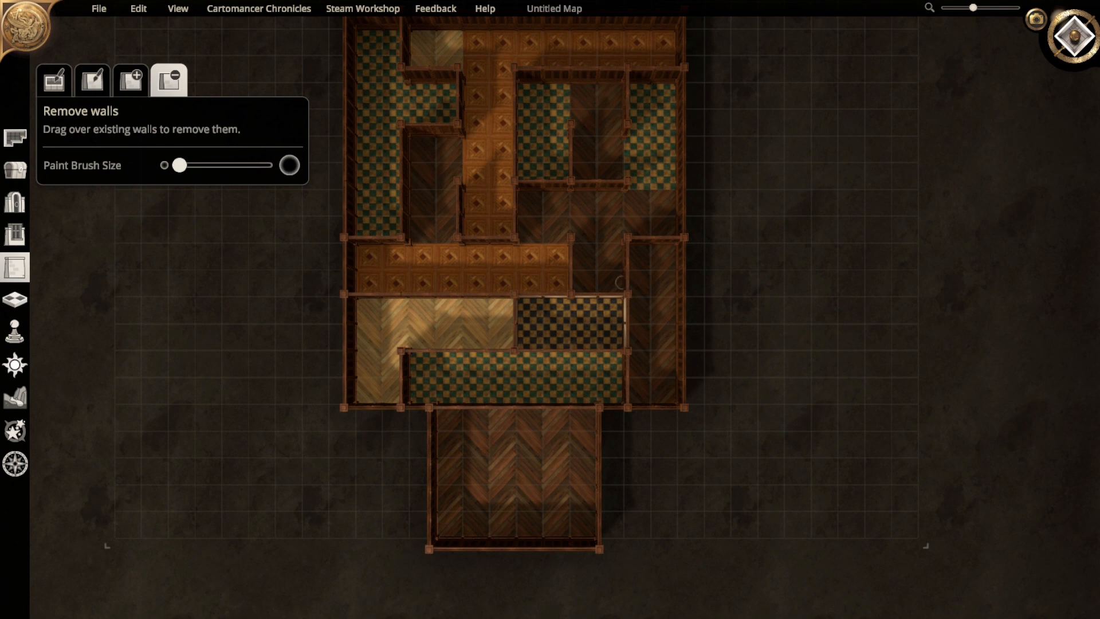
right_drag(562, 315, 609, 177)
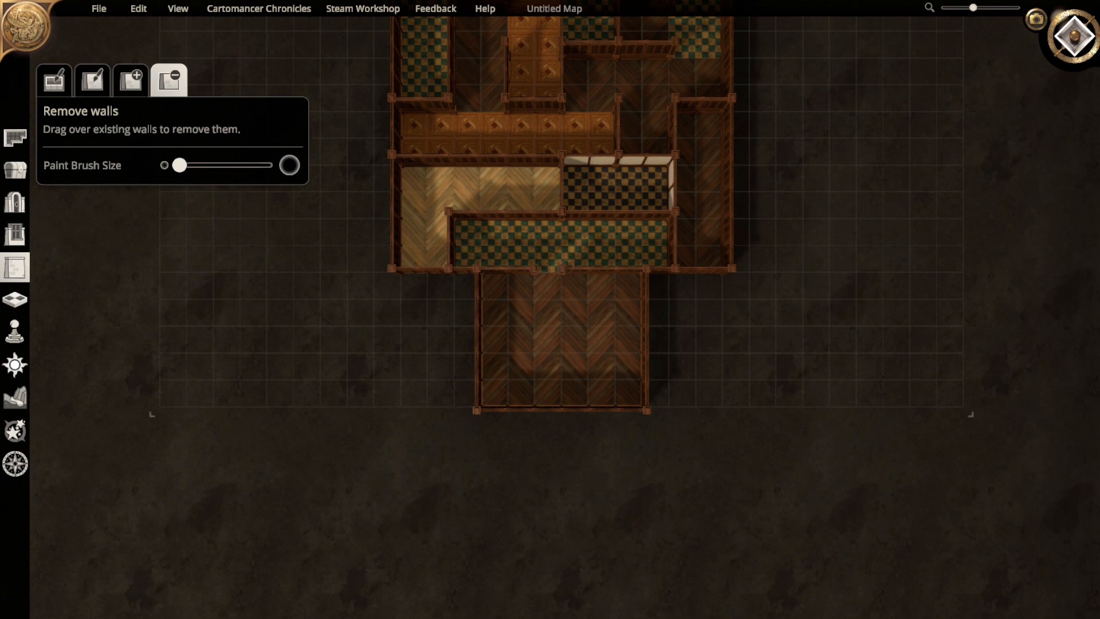
click(568, 279)
- Remove walls between the lower checkered rooms and right wooden hallway, and open the light wooden room to the green-checkered room and 8 x 2 hallway
right_drag(631, 249, 596, 276)
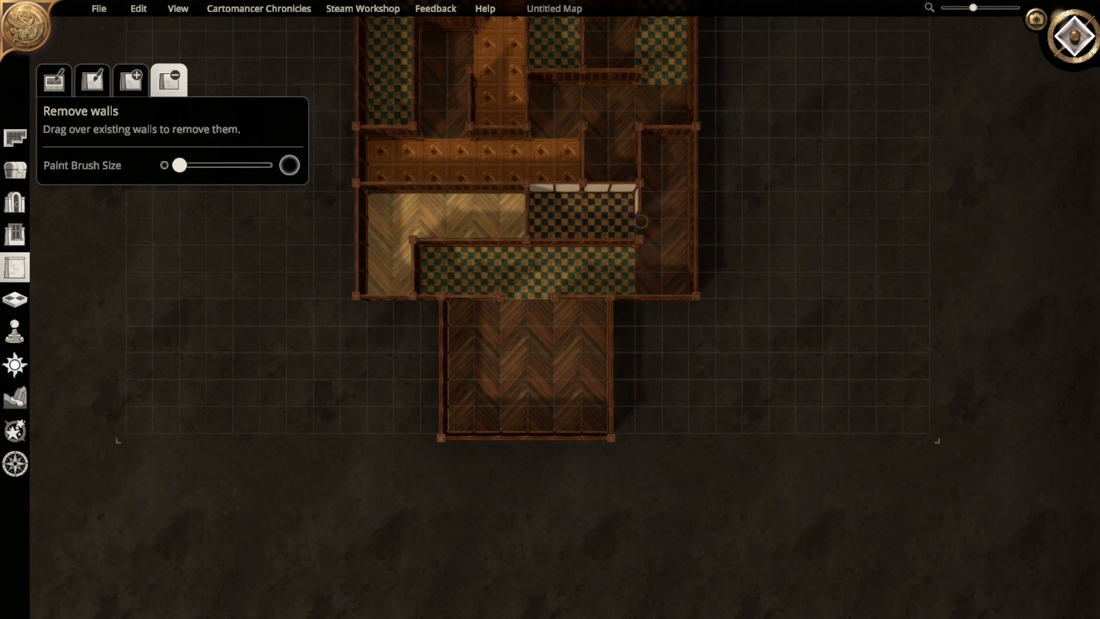
drag(629, 210, 645, 212)
right_drag(652, 230, 707, 237)
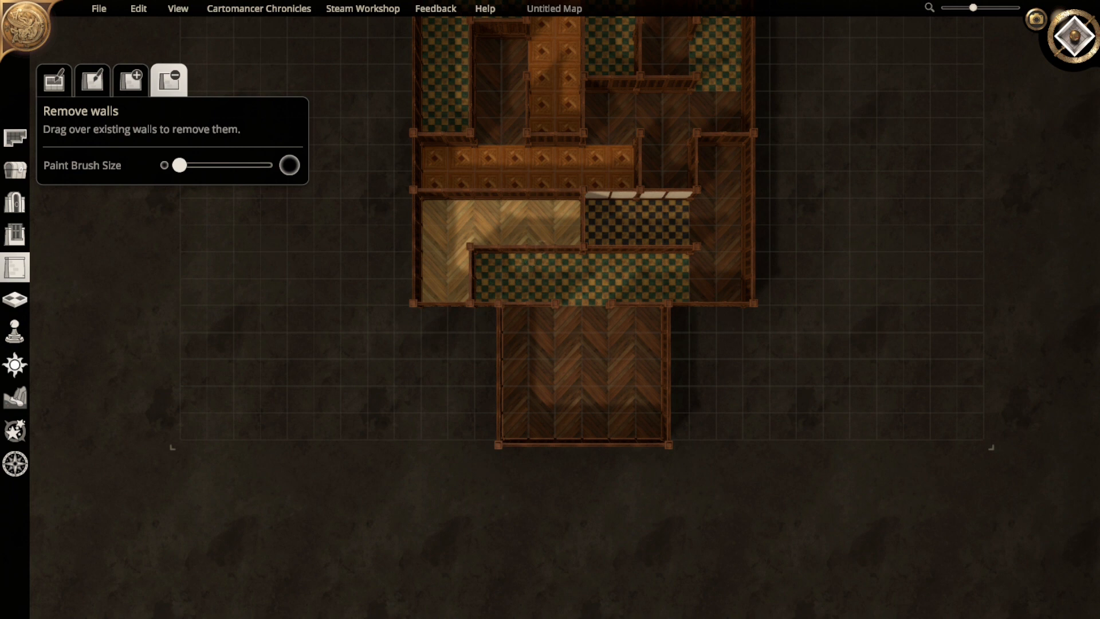
drag(541, 239, 541, 259)
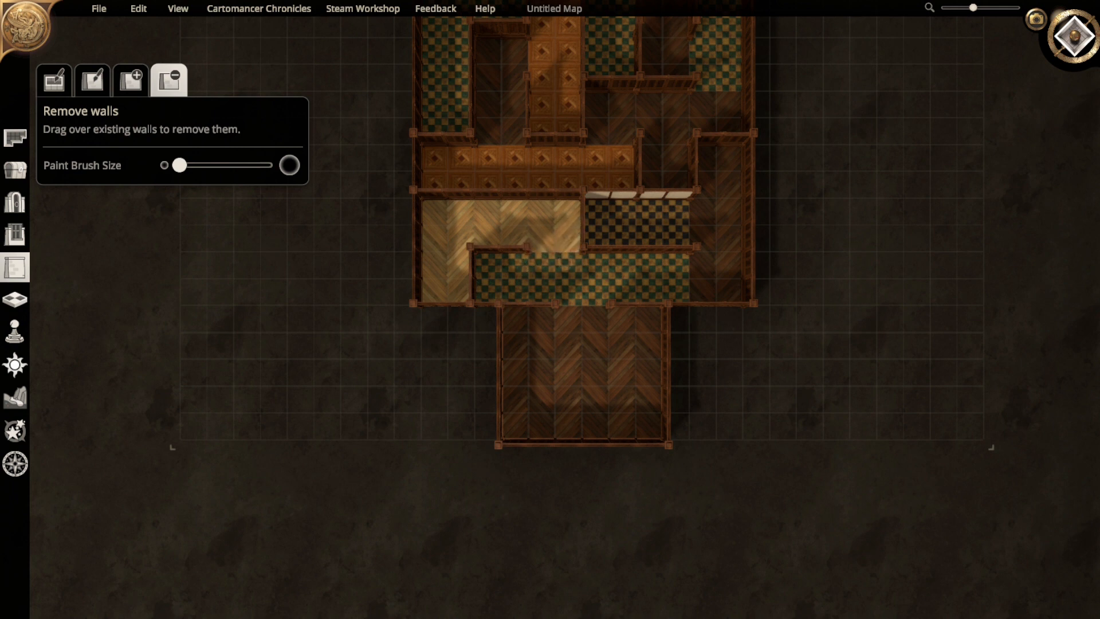
middle_drag(569, 287, 650, 280)
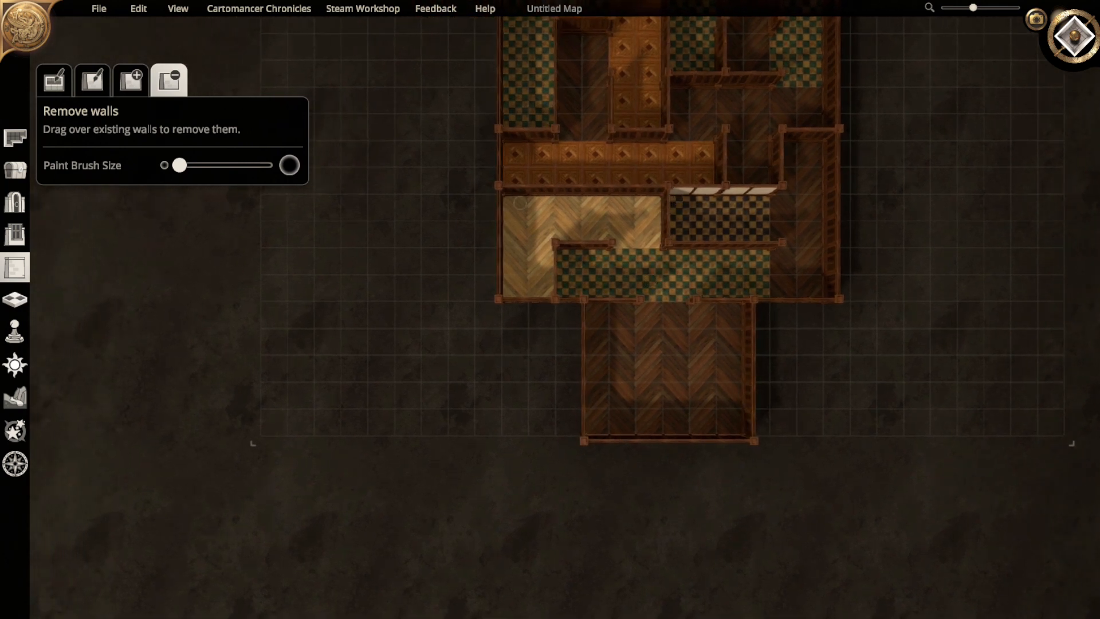
drag(513, 191, 551, 186)
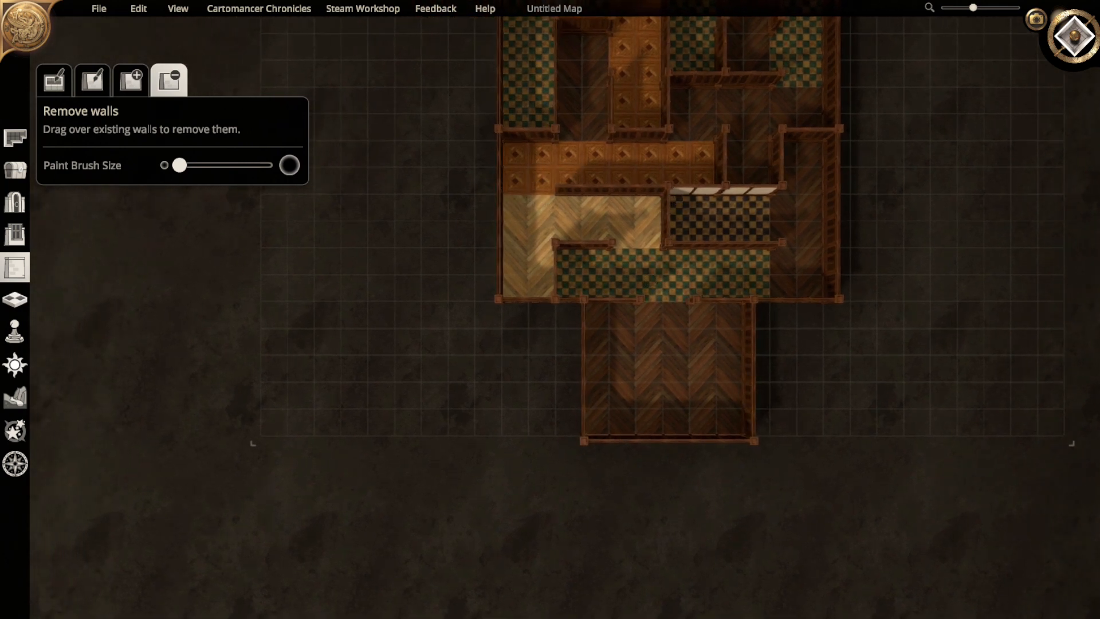
- Open the black-checkered room to the wooden room above it, and the top hallway to the middle wooden room, by removing wall stretches
middle_drag(593, 156, 578, 370)
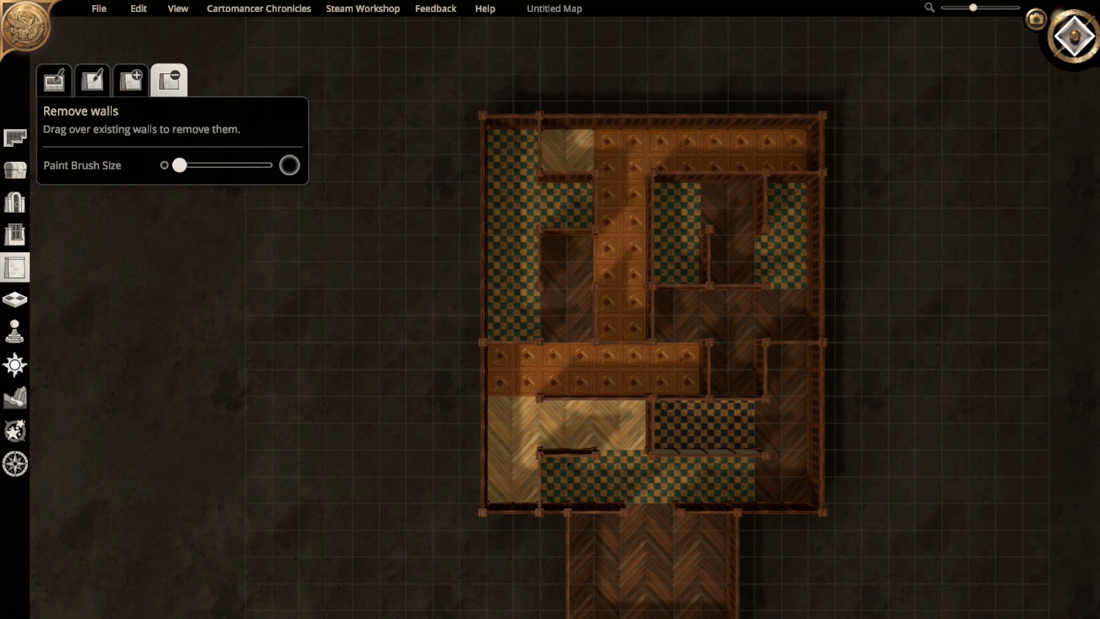
mouse_move(675, 409)
right_down()
mouse_move(590, 338)
mouse_move(589, 262)
mouse_move(579, 344)
mouse_move(621, 341)
mouse_move(616, 258)
right_up()
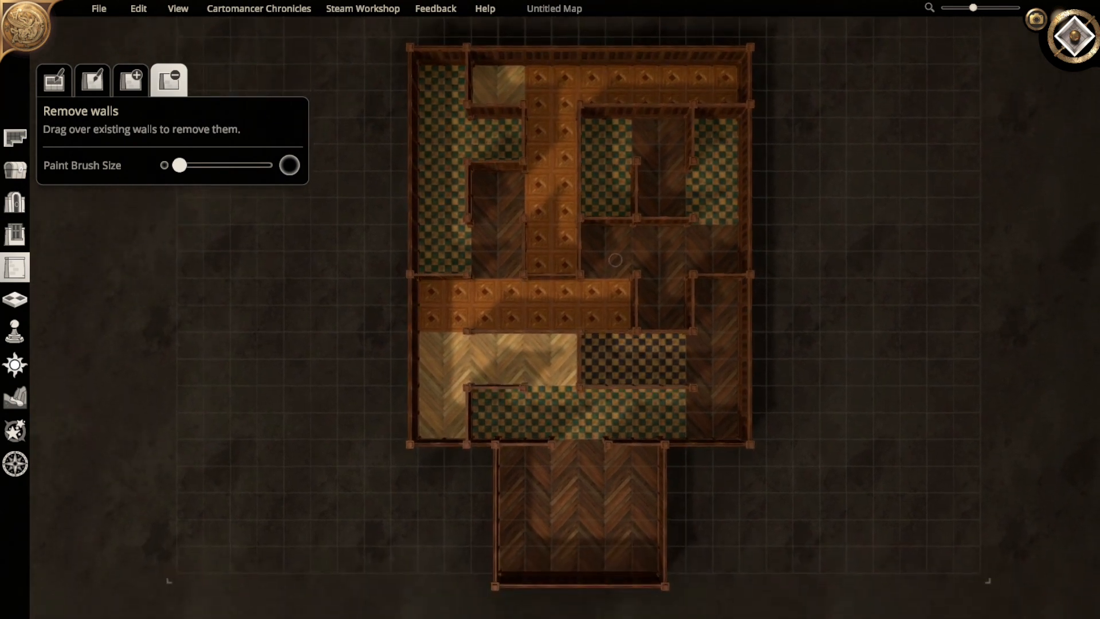
mouse_move(623, 361)
right_down()
mouse_move(577, 166)
mouse_move(601, 218)
right_up()
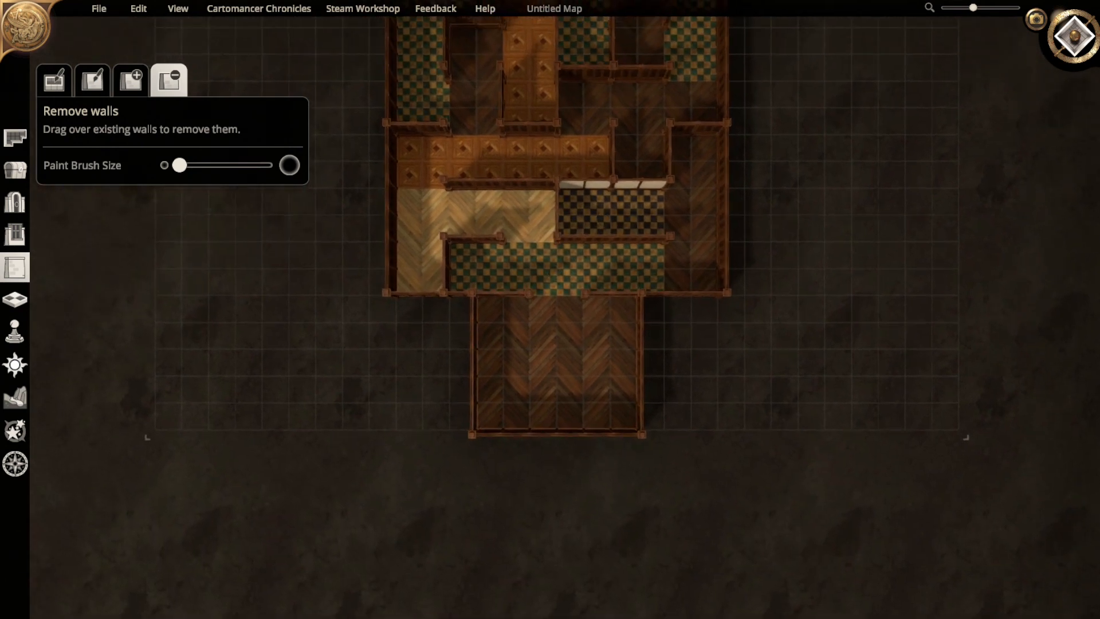
right_drag(664, 263, 685, 350)
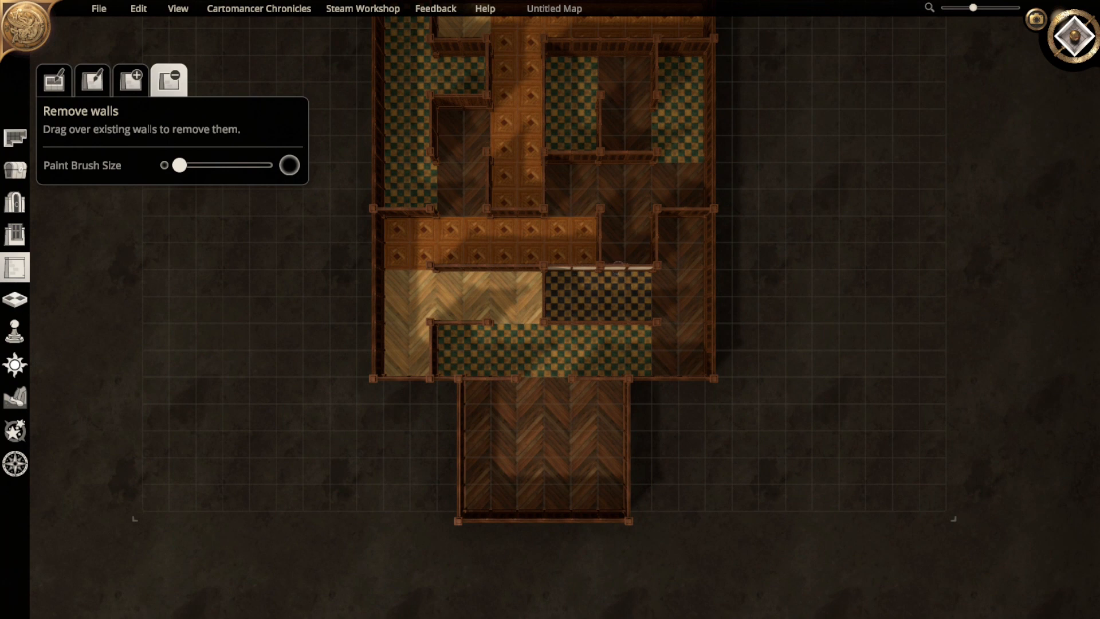
drag(619, 265, 633, 263)
right_drag(621, 201, 640, 371)
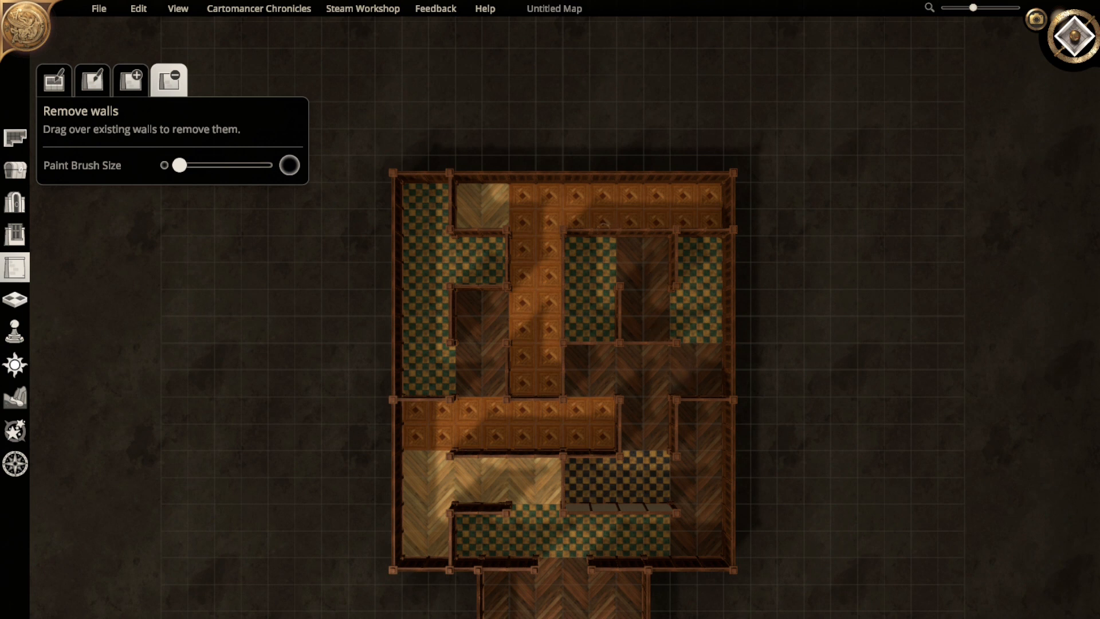
drag(605, 225, 629, 248)
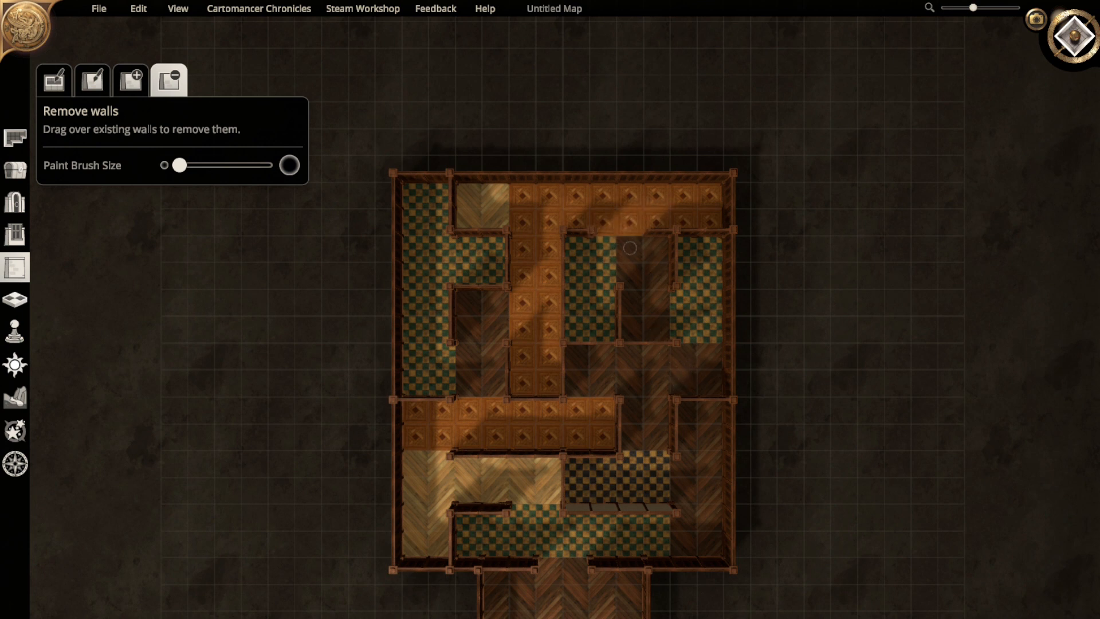
scroll(625, 447, down, 1)
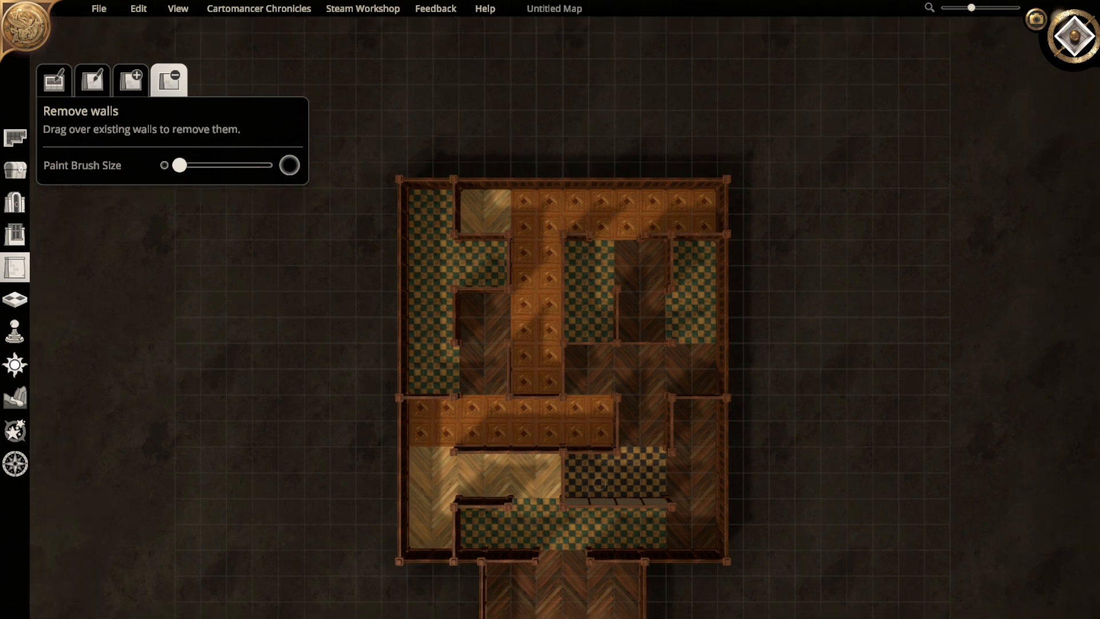
right_drag(600, 483, 601, 404)
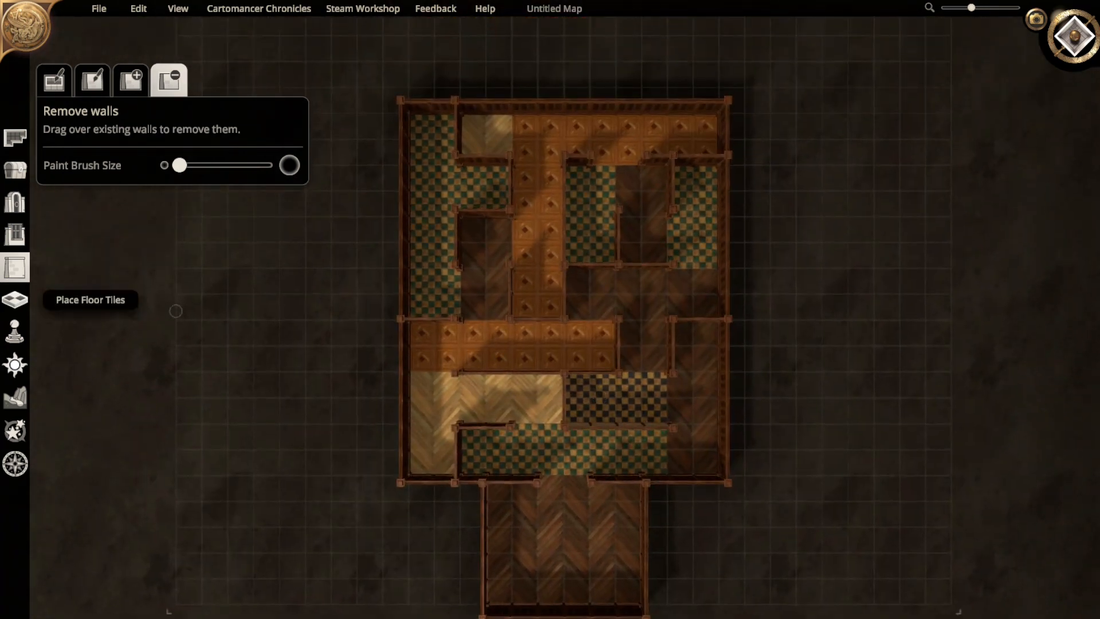
- Browse the floor tile sets, looking through the new floors and the artificial floors for a suitable mansion flooring
click(15, 299)
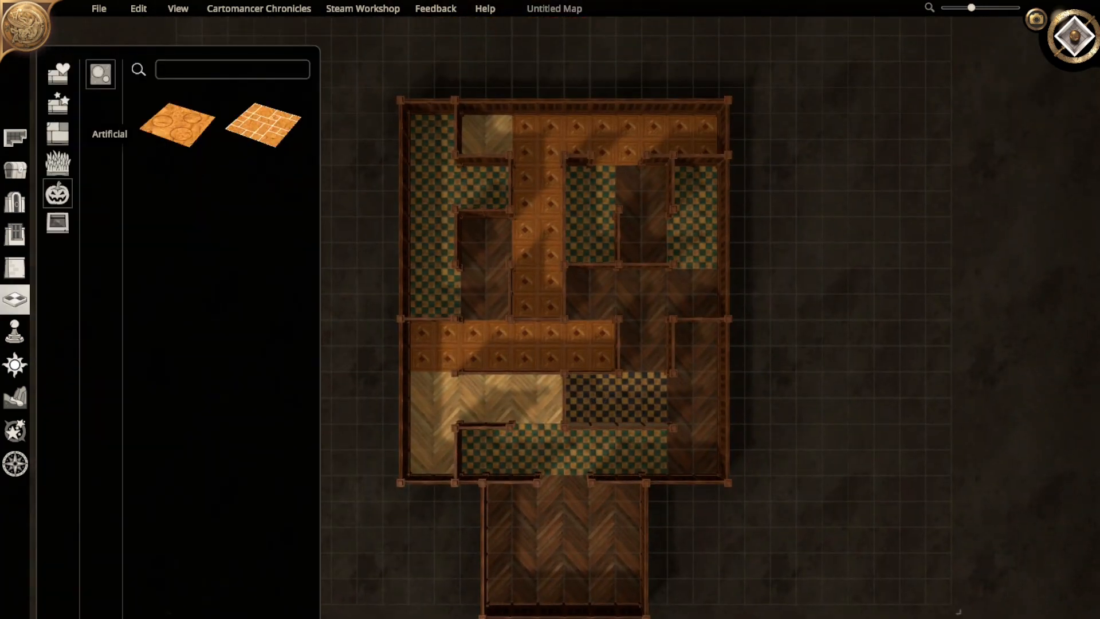
click(58, 133)
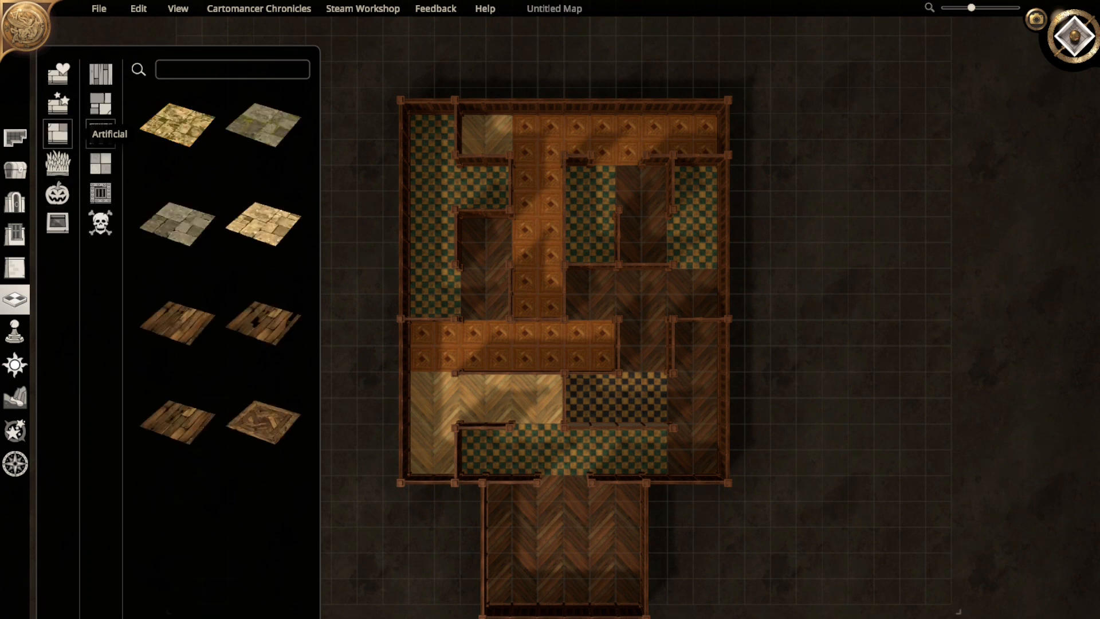
click(101, 103)
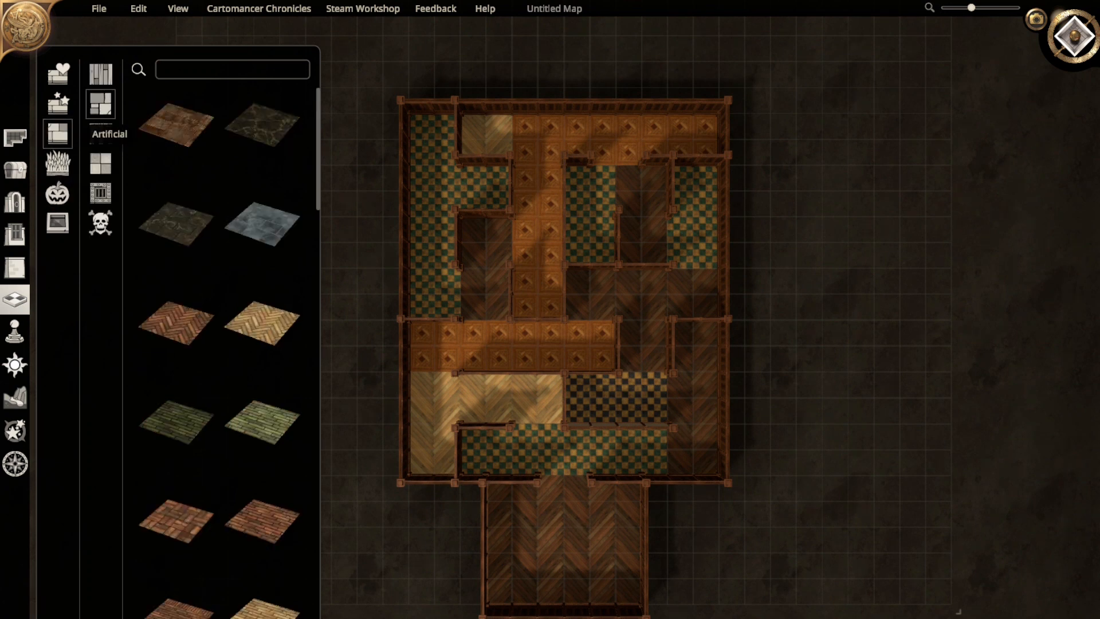
click(57, 104)
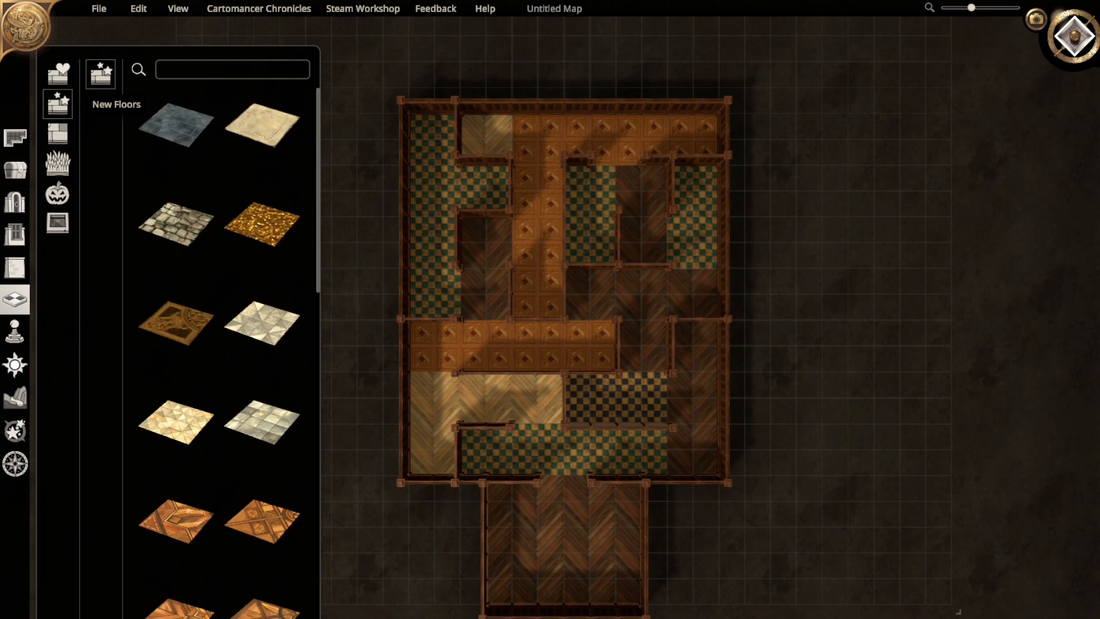
scroll(263, 252, down, 3)
scroll(263, 292, down, 5)
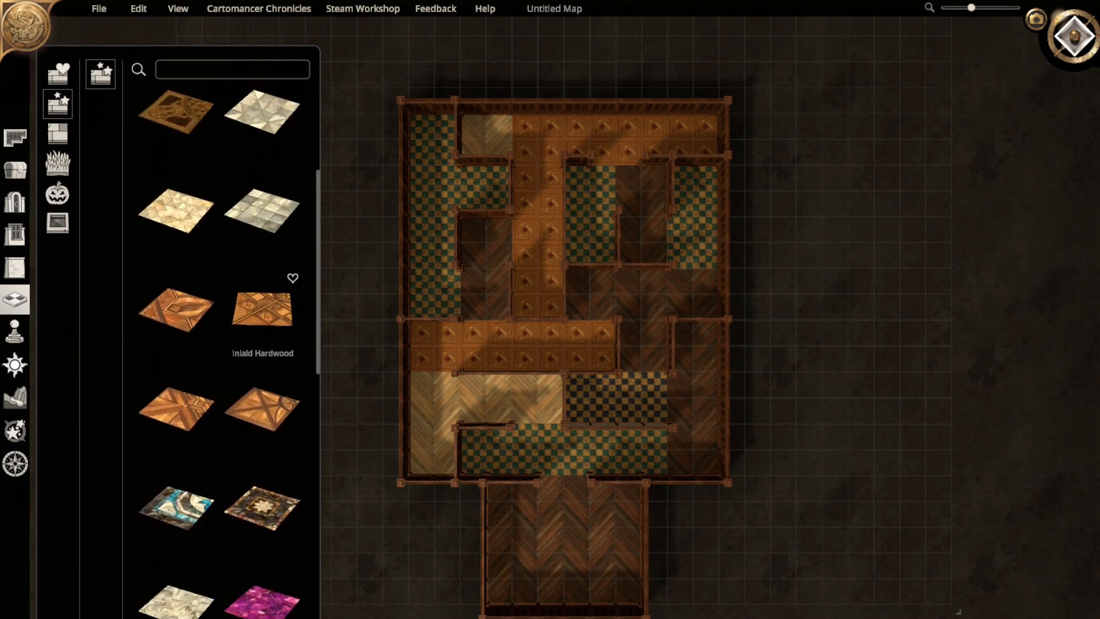
scroll(263, 295, down, 5)
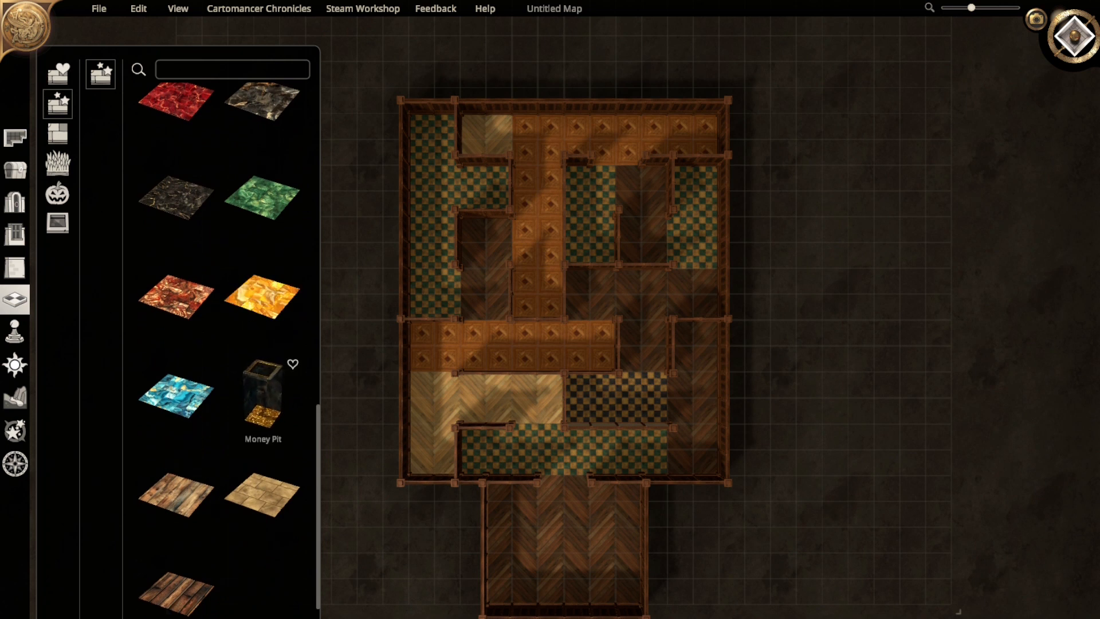
scroll(264, 396, down, 1)
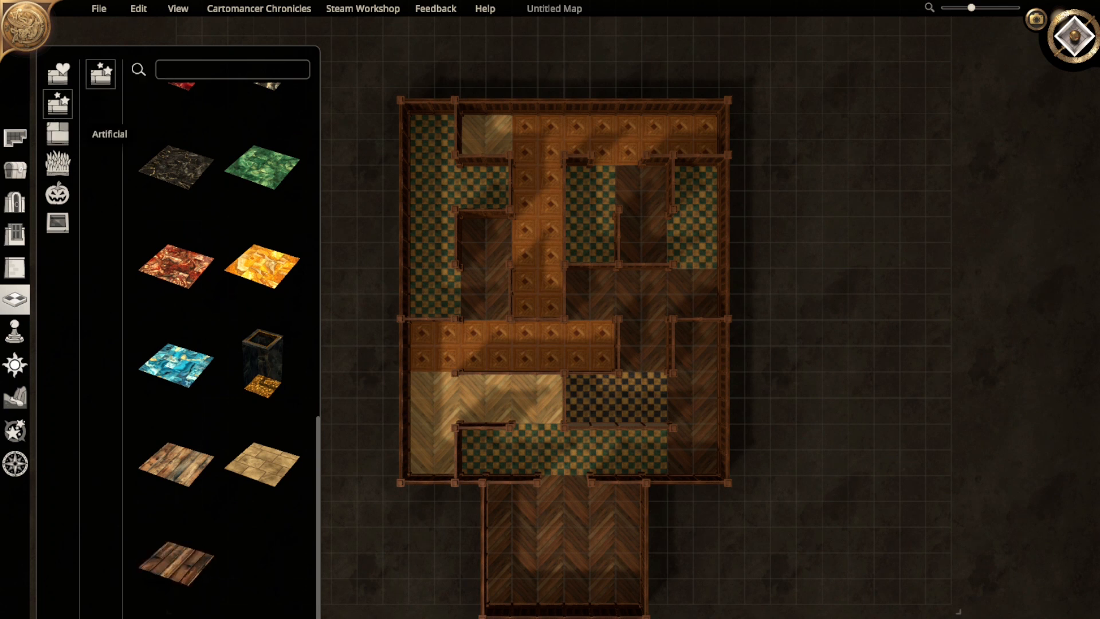
click(58, 134)
scroll(178, 344, up, 1)
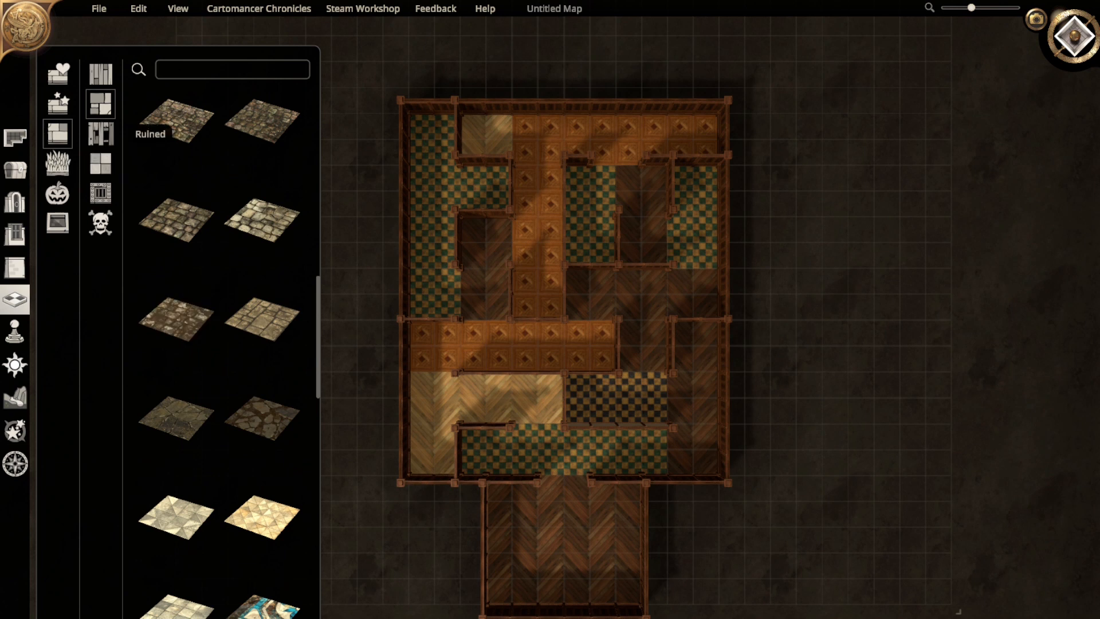
- Choose the dark diagonal-plank wood floor and lay it over the whole main building, from the upper-left to the lower-right corner
click(101, 73)
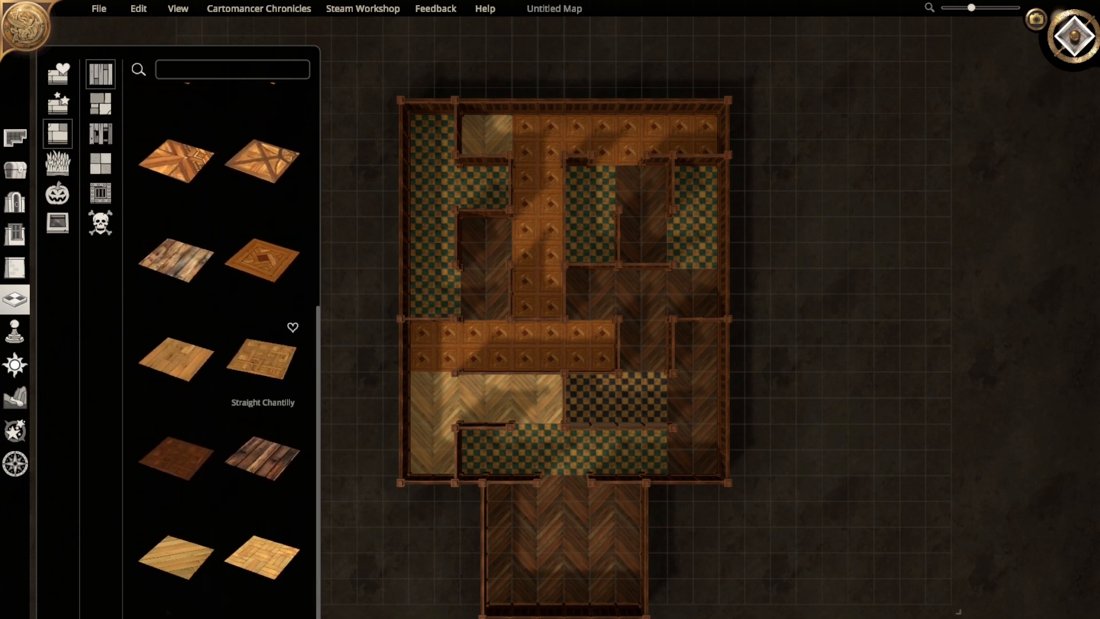
scroll(262, 358, up, 4)
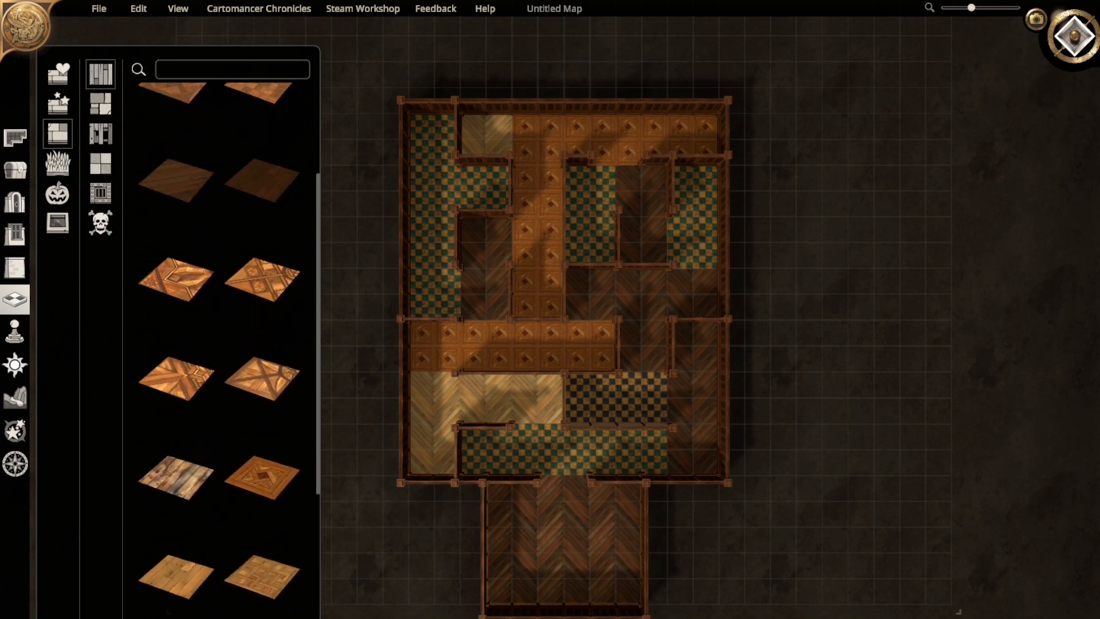
scroll(229, 344, up, 2)
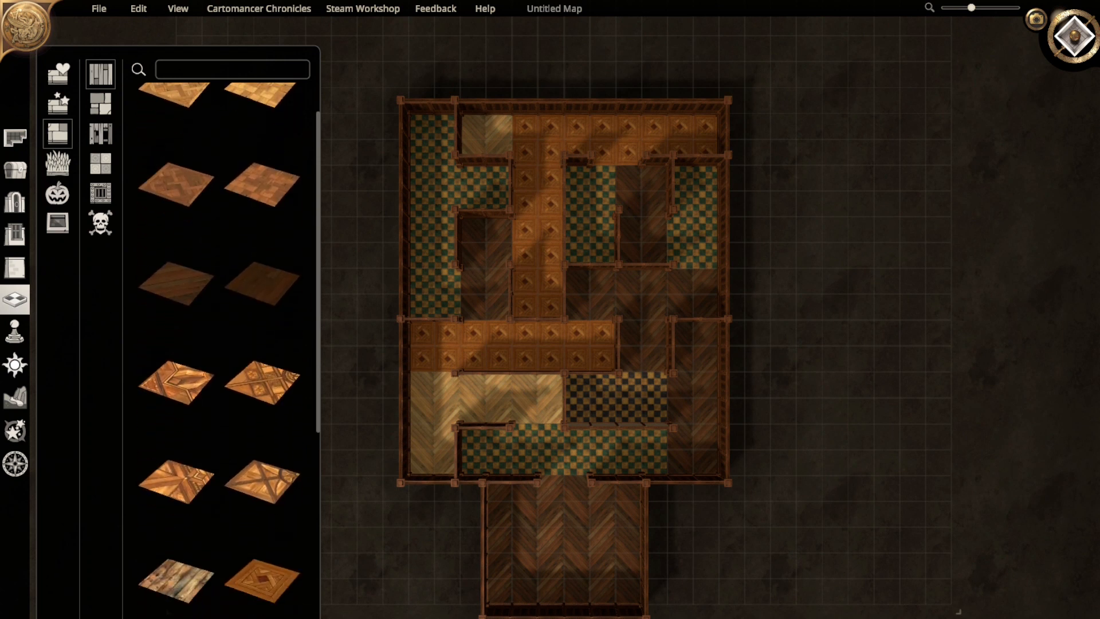
scroll(206, 393, down, 1)
click(195, 221)
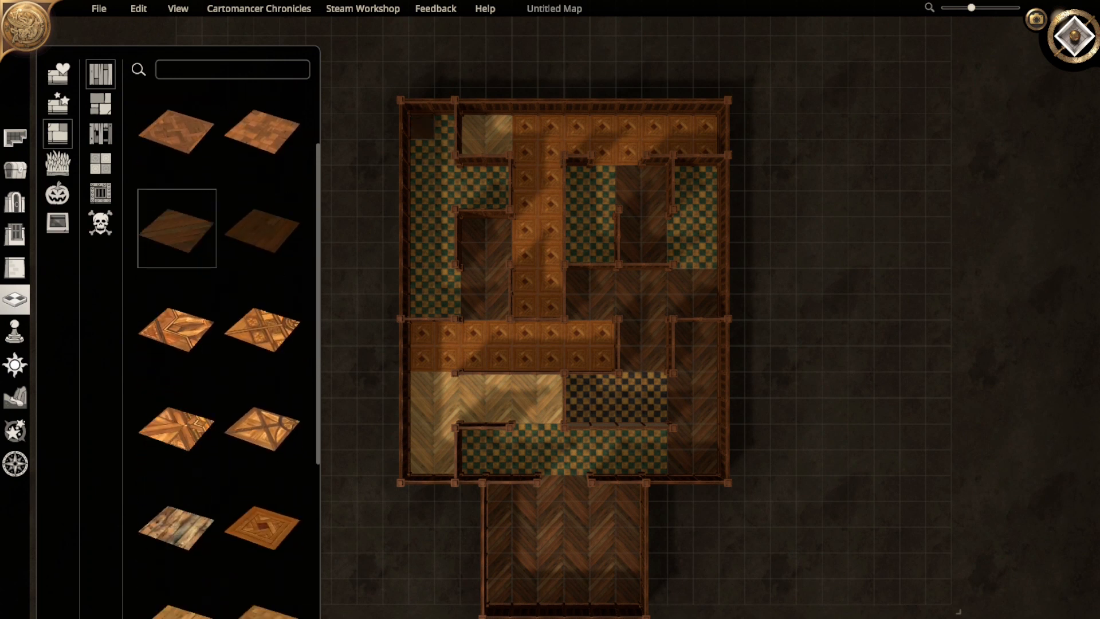
drag(422, 127, 705, 463)
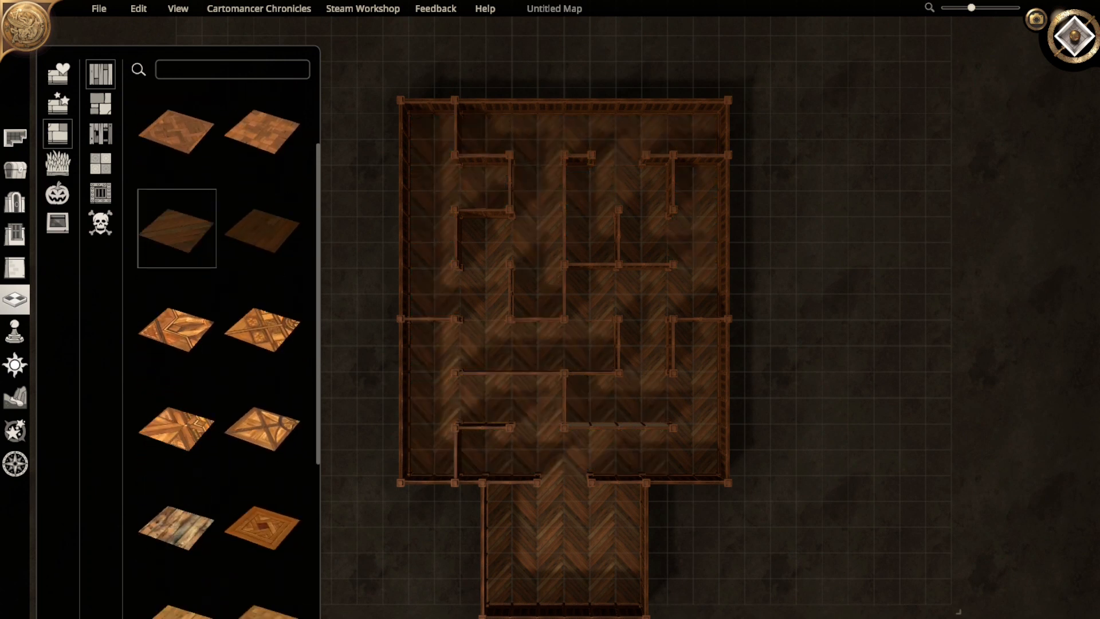
- Choose the Waterlogged Planks floor and lay it over the entire main building, leaving the entrance hall's floor as it is
scroll(580, 327, down, 1)
scroll(580, 326, up, 2)
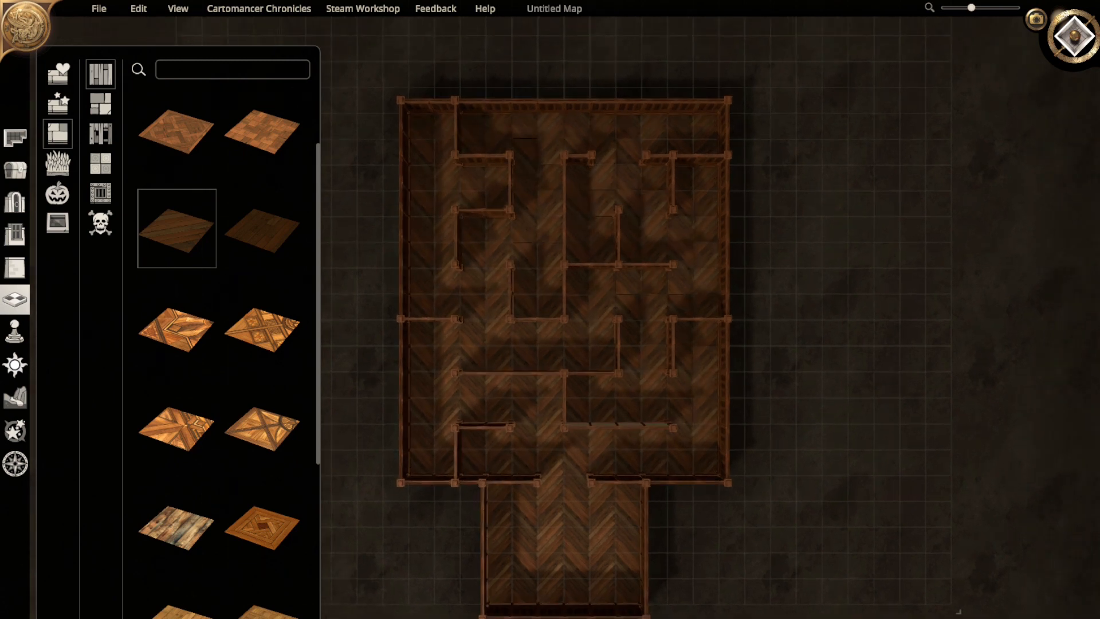
scroll(580, 327, up, 1)
right_drag(600, 384, 599, 240)
scroll(261, 458, down, 5)
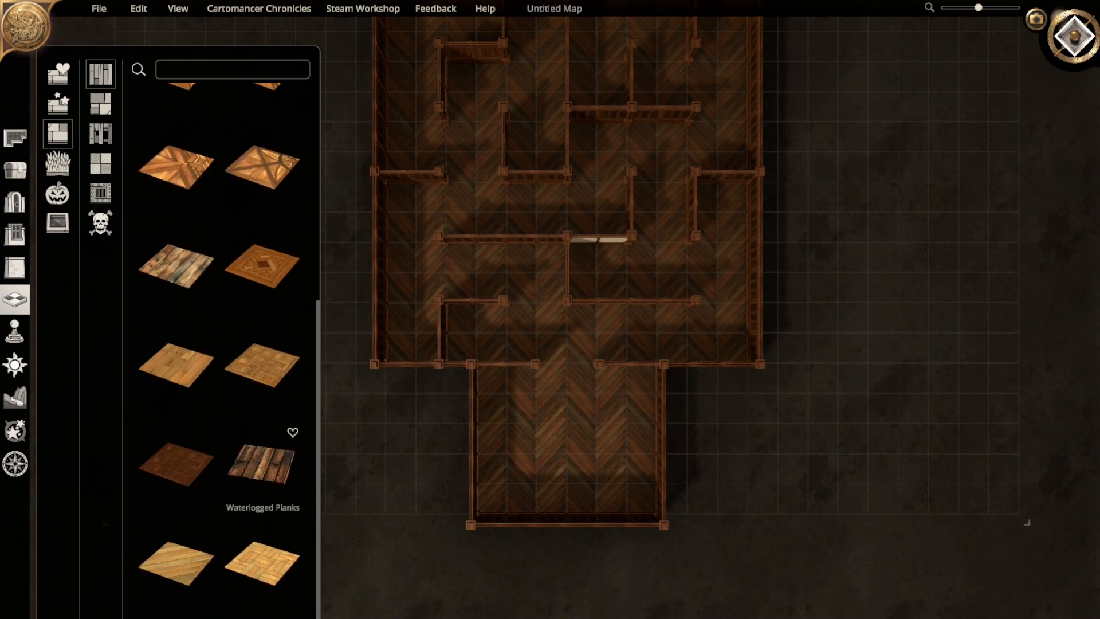
click(263, 462)
scroll(455, 246, up, 1)
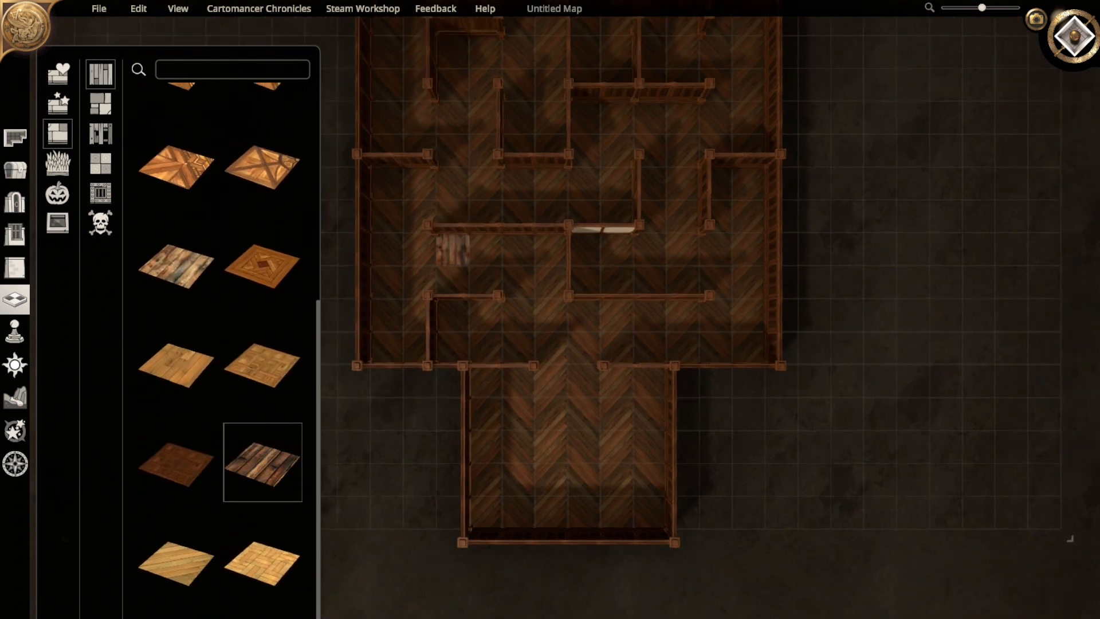
scroll(464, 261, down, 2)
scroll(465, 261, down, 2)
right_drag(525, 266, 538, 354)
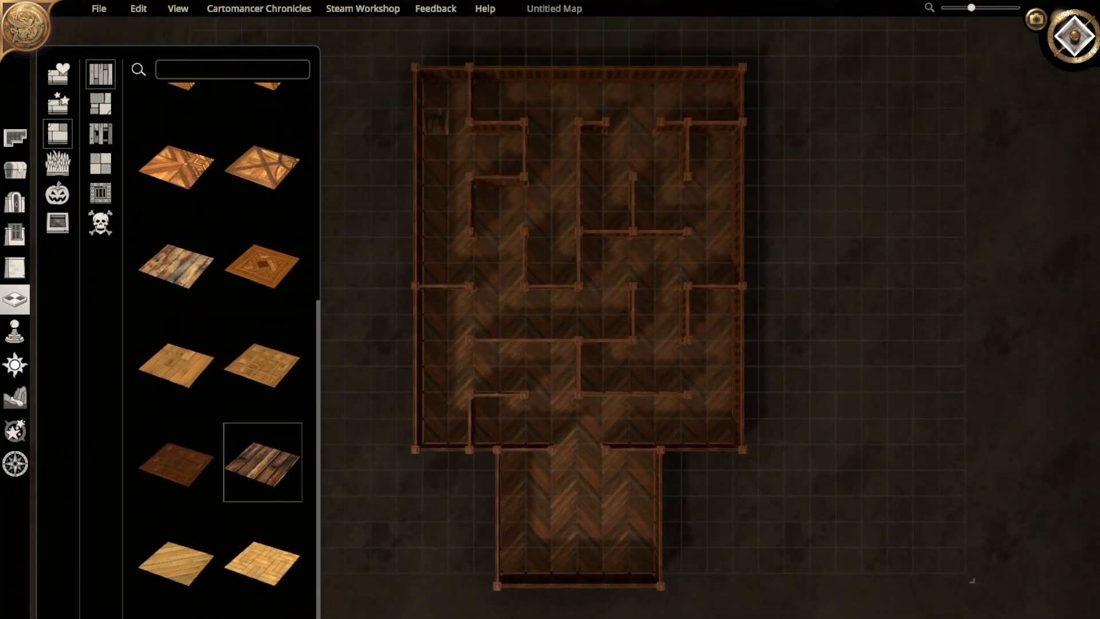
drag(436, 96, 719, 431)
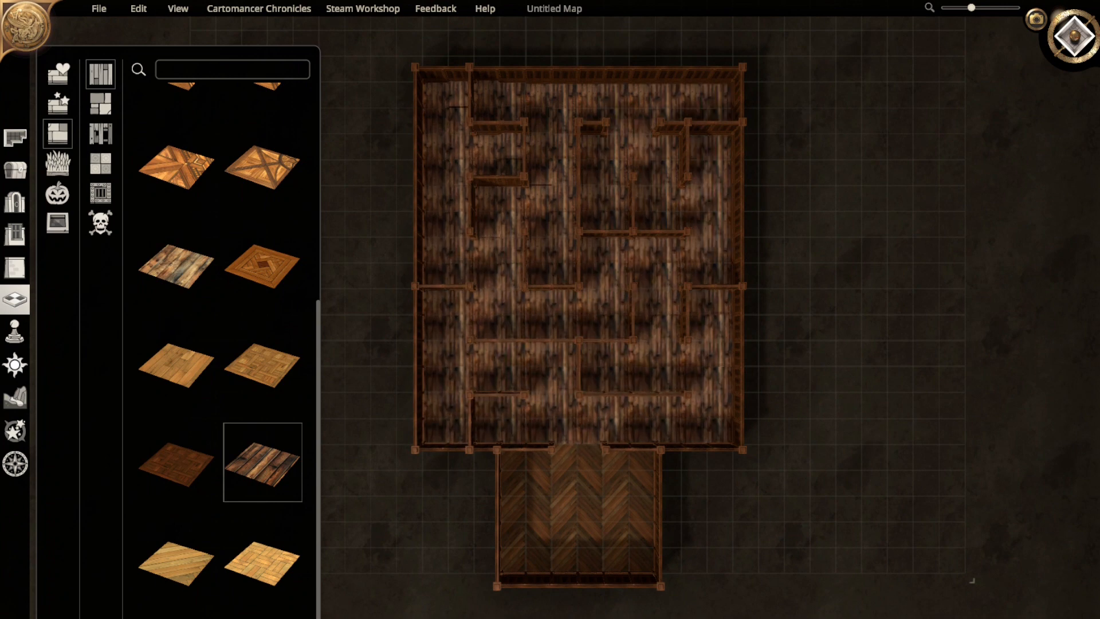
scroll(559, 353, up, 1)
scroll(552, 354, up, 3)
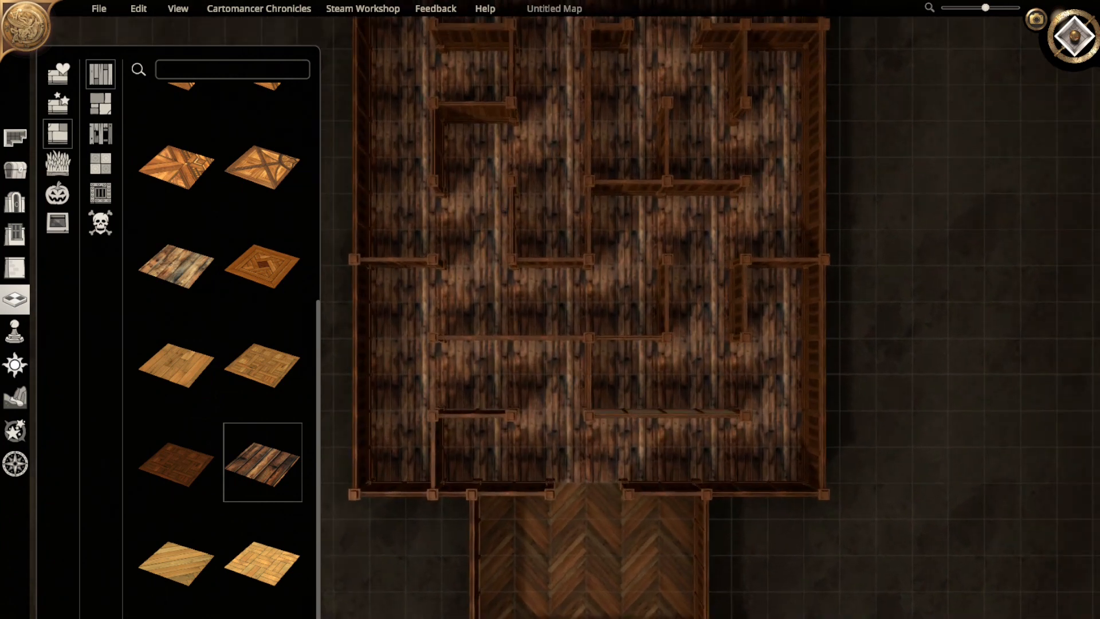
- Try the multicoloured weathered plank floor on the lower rooms of the main building
right_drag(553, 354, 565, 245)
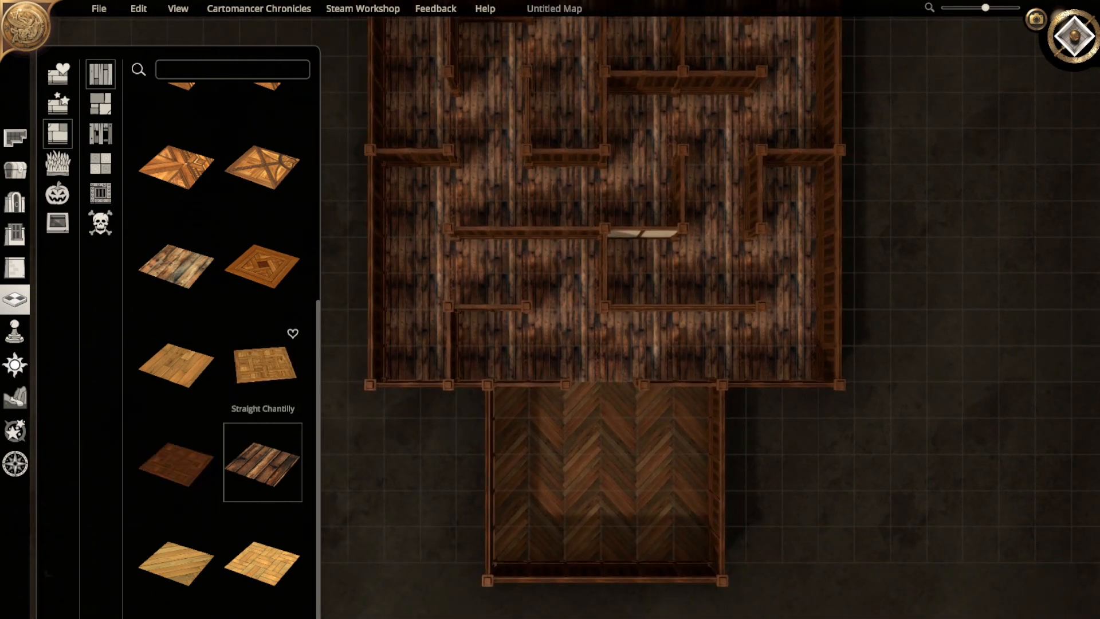
click(176, 265)
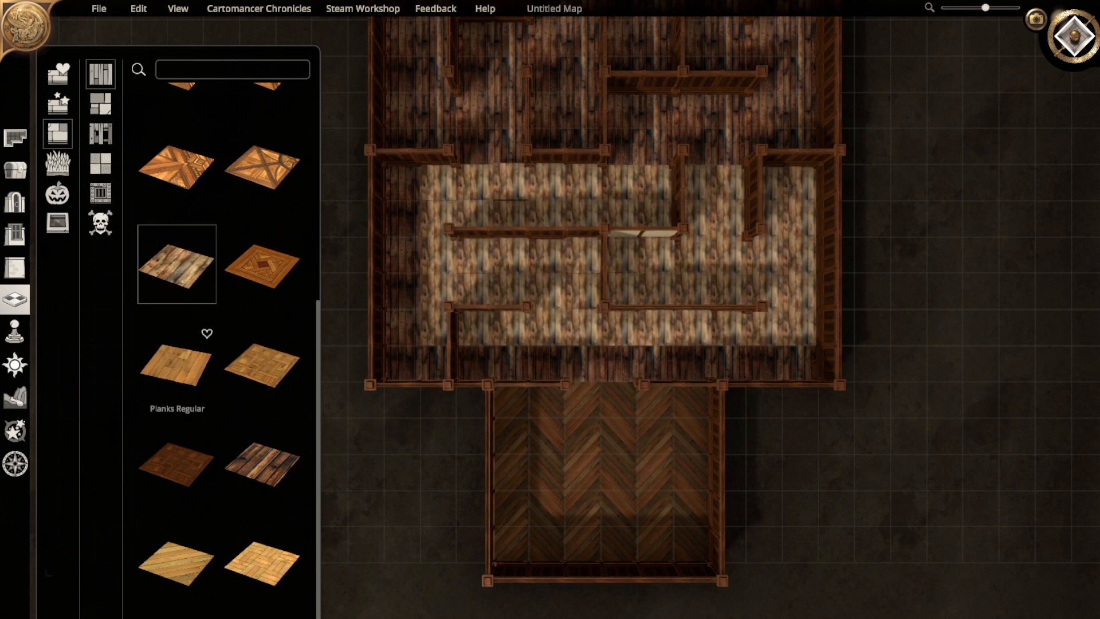
- Choose the dark brown plank floor and lay it over the entire main building and the entrance hall
scroll(177, 367, up, 2)
scroll(176, 372, up, 5)
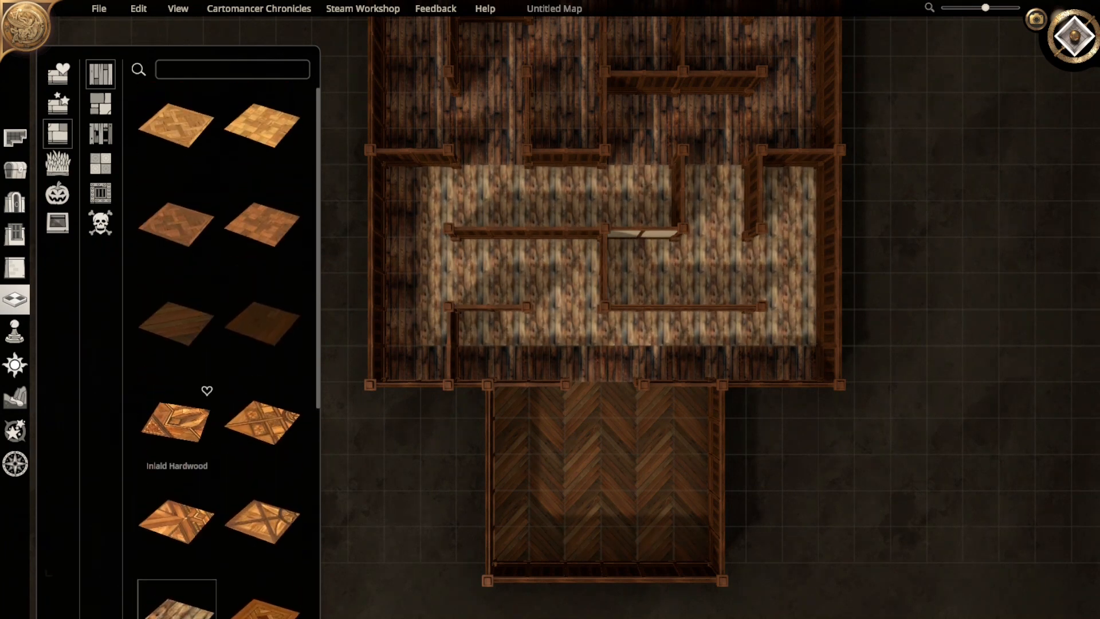
click(263, 321)
scroll(512, 328, down, 3)
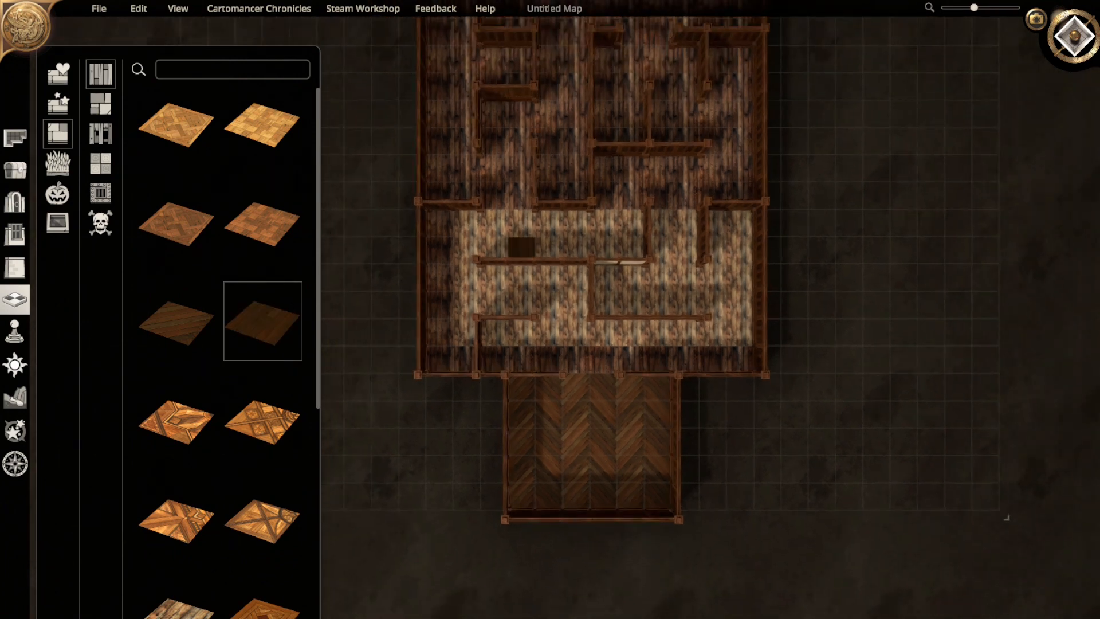
right_drag(522, 246, 542, 353)
drag(457, 108, 757, 463)
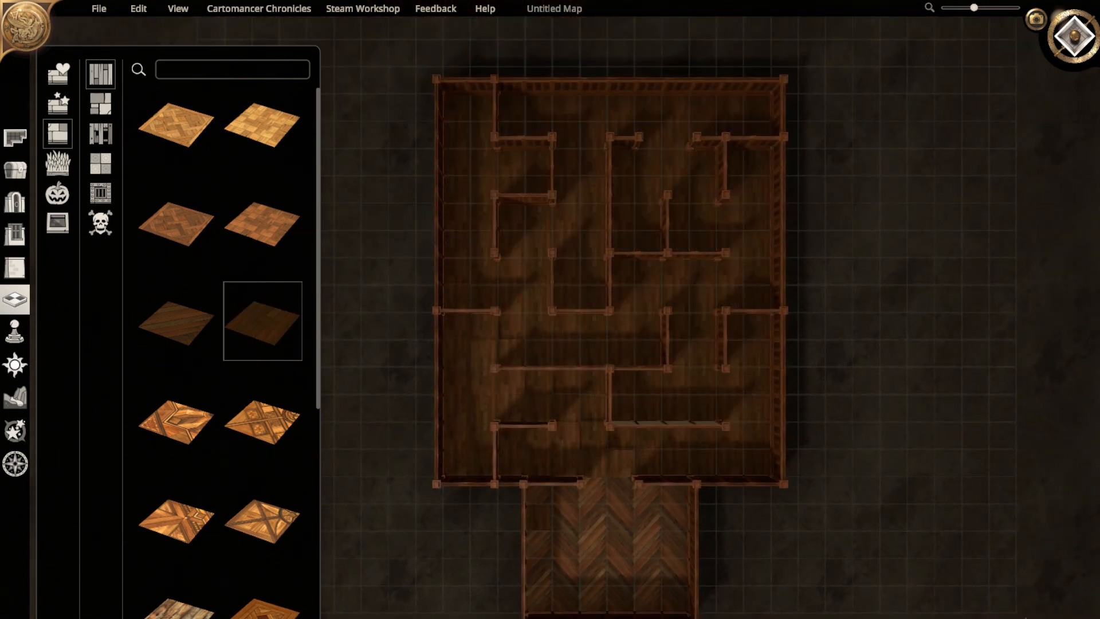
drag(538, 491, 682, 599)
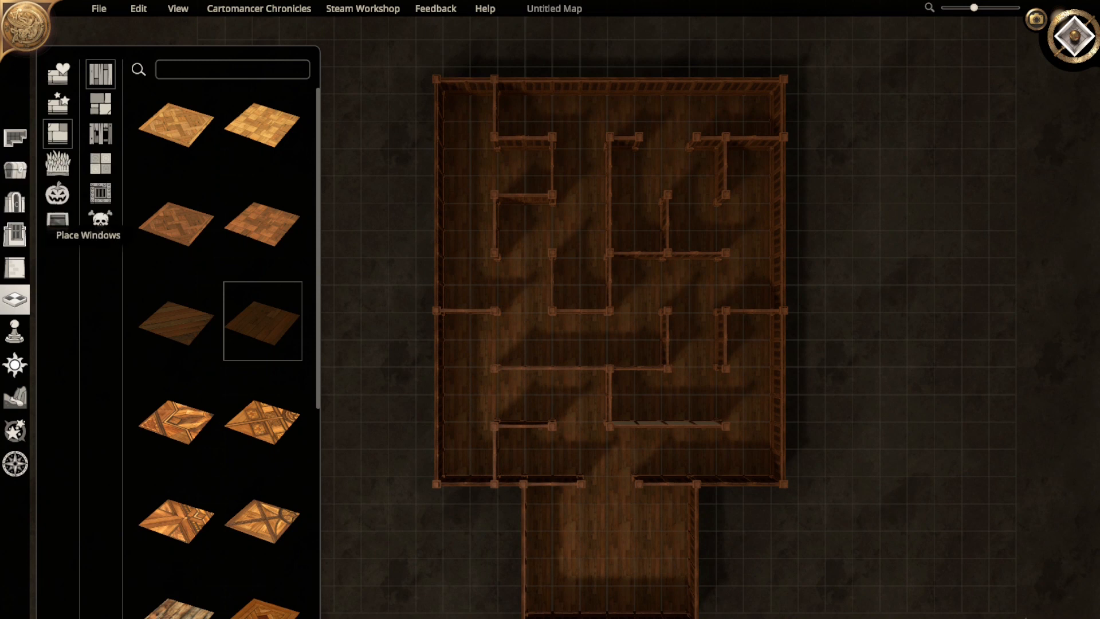
- Look through the newly added wall styles for one that suits the mansion's rooms
click(15, 267)
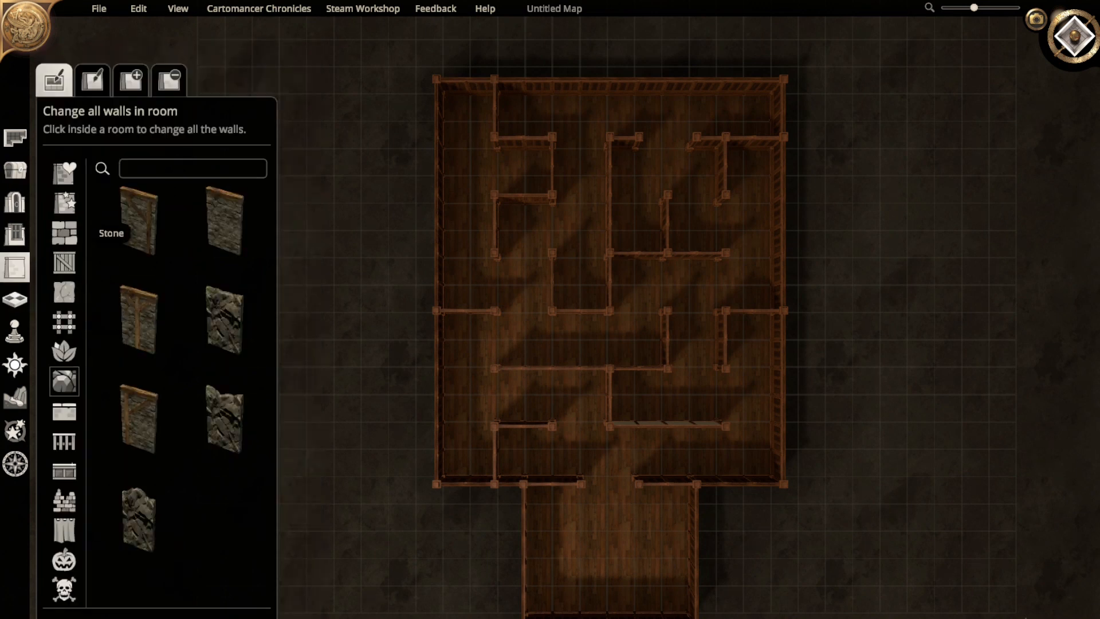
click(64, 202)
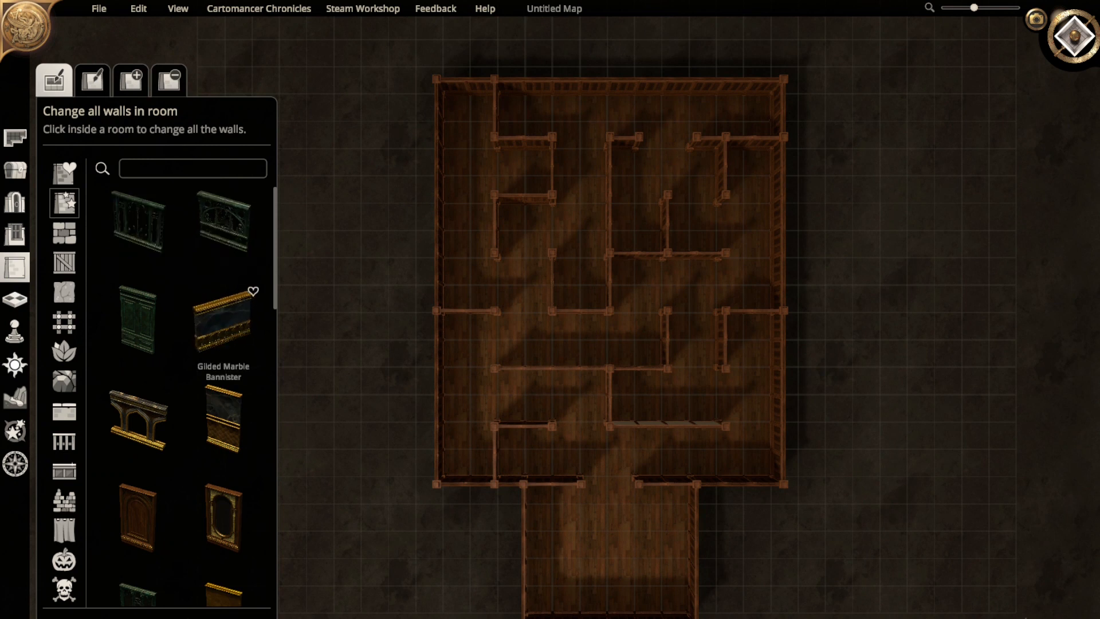
scroll(224, 321, down, 5)
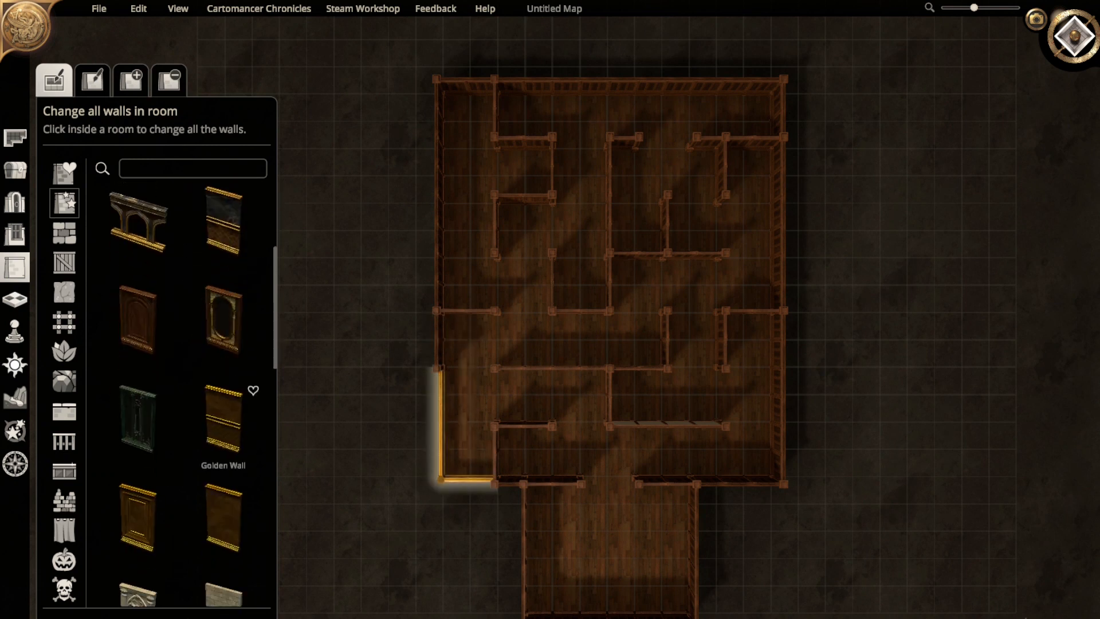
scroll(138, 424, down, 8)
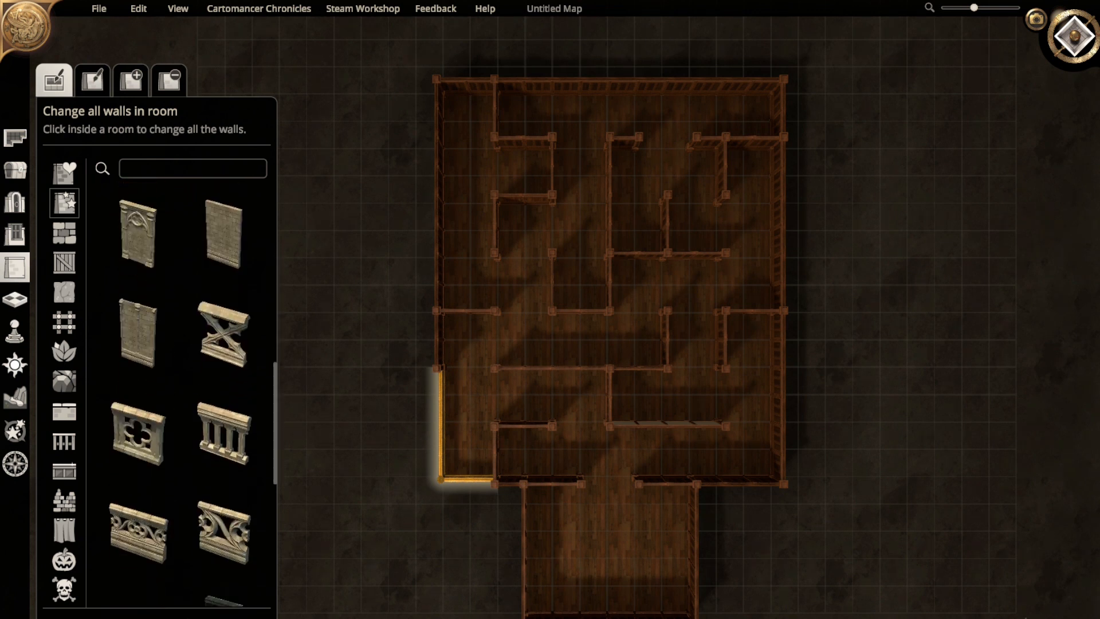
scroll(138, 401, down, 5)
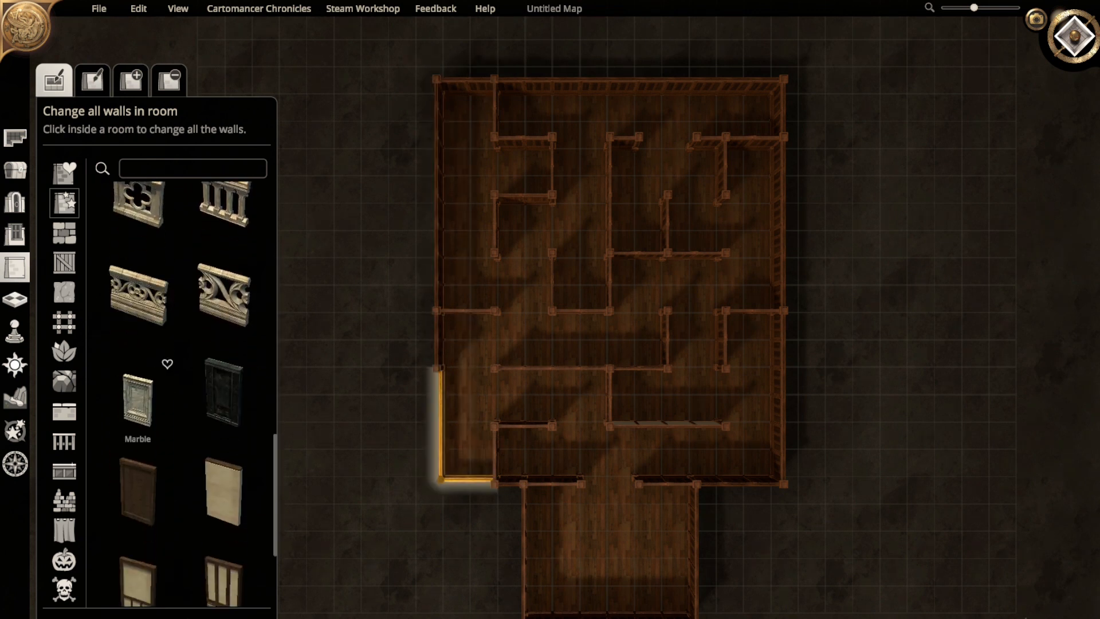
scroll(137, 367, down, 3)
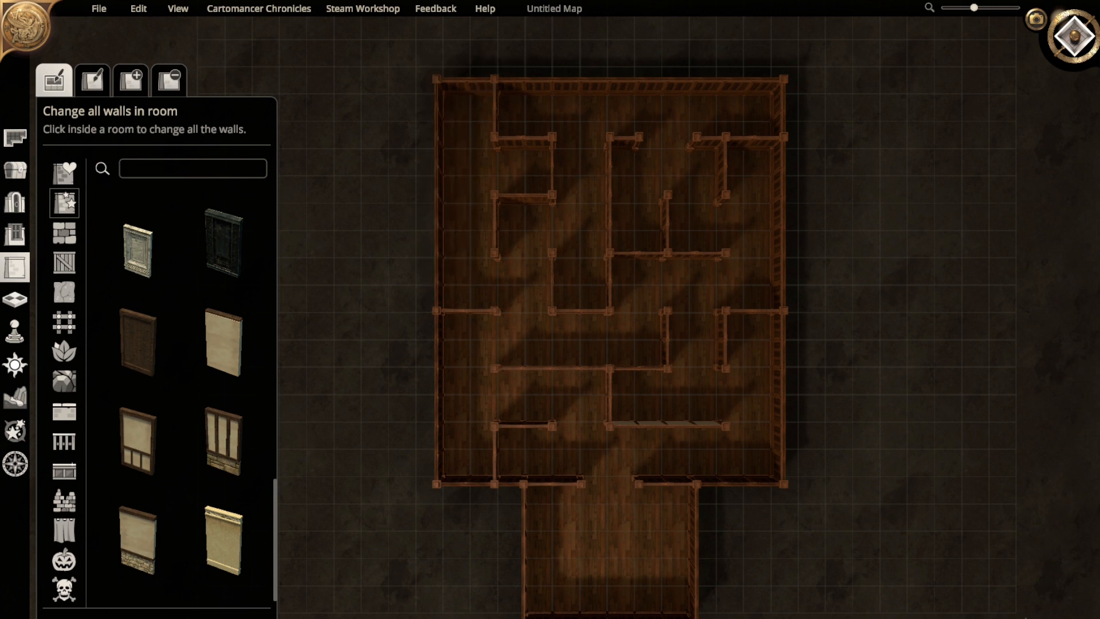
- Choose the red Tent wall and apply it room by room to the entrance hall and the lower and middle rooms
click(64, 530)
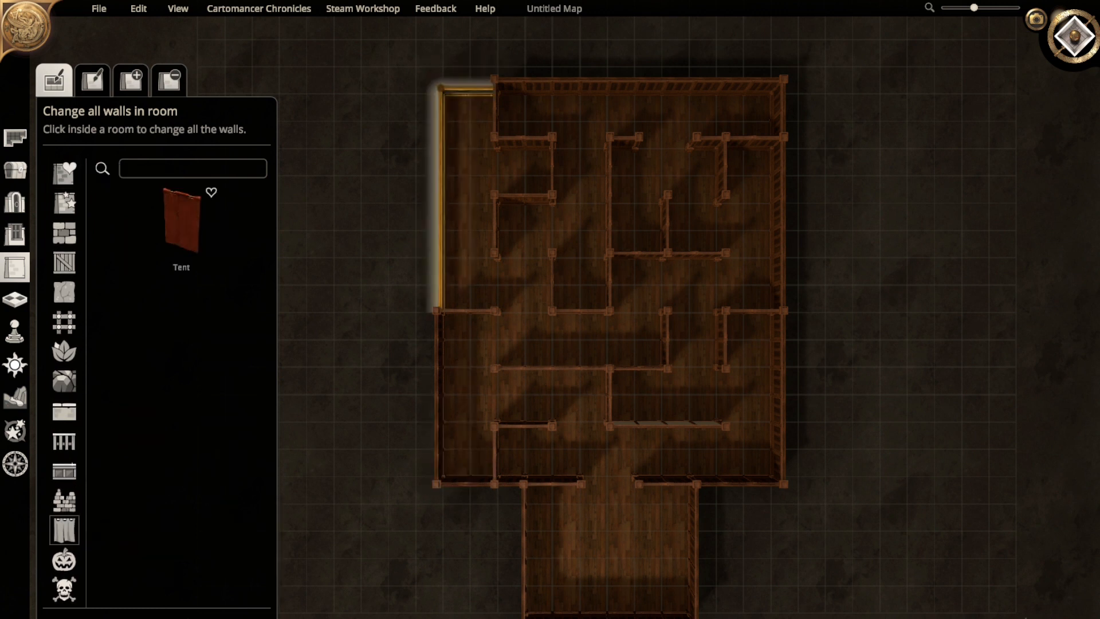
click(181, 221)
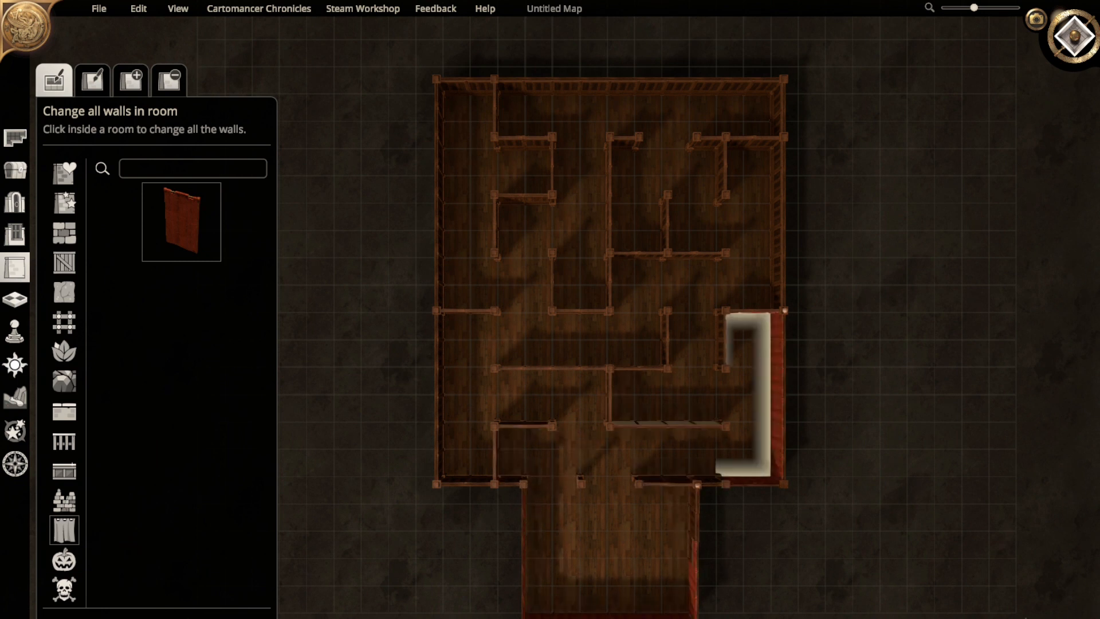
click(601, 452)
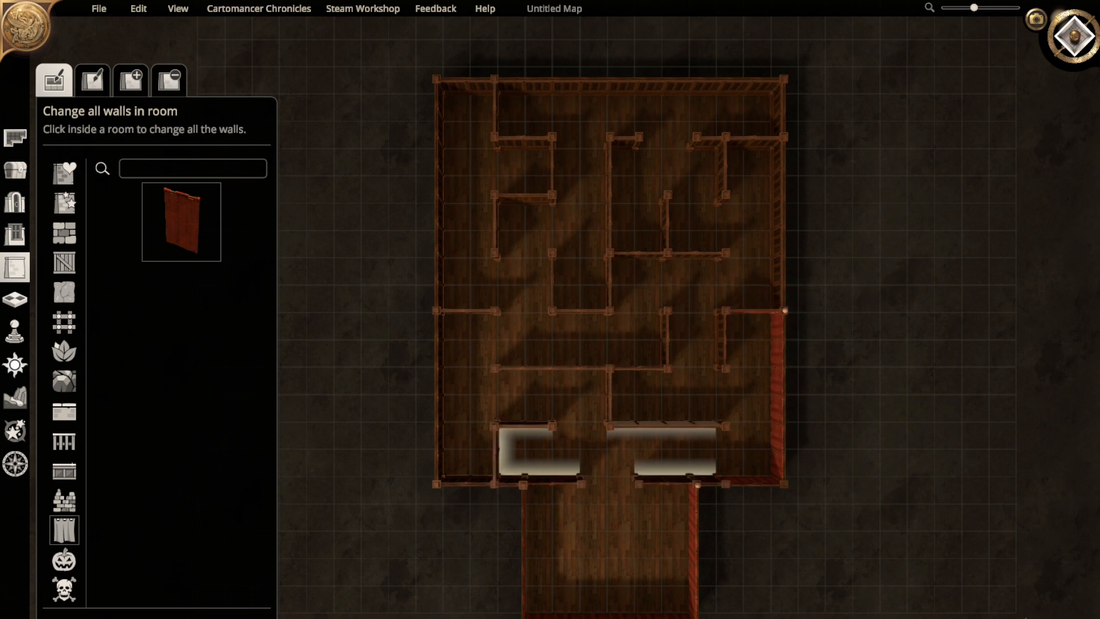
click(523, 399)
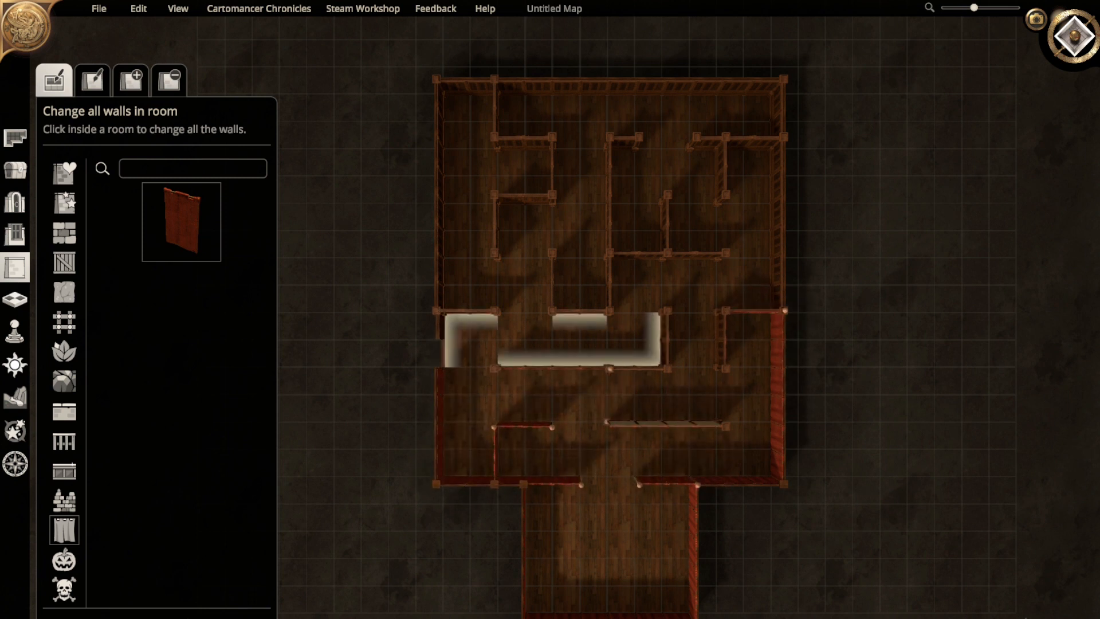
click(687, 284)
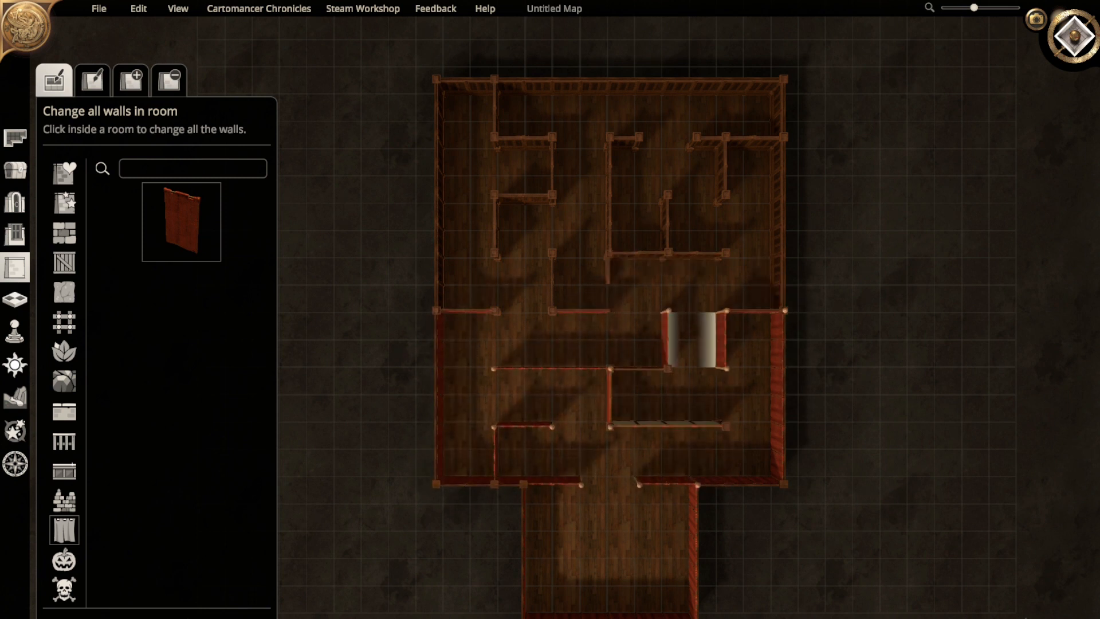
click(692, 339)
click(659, 396)
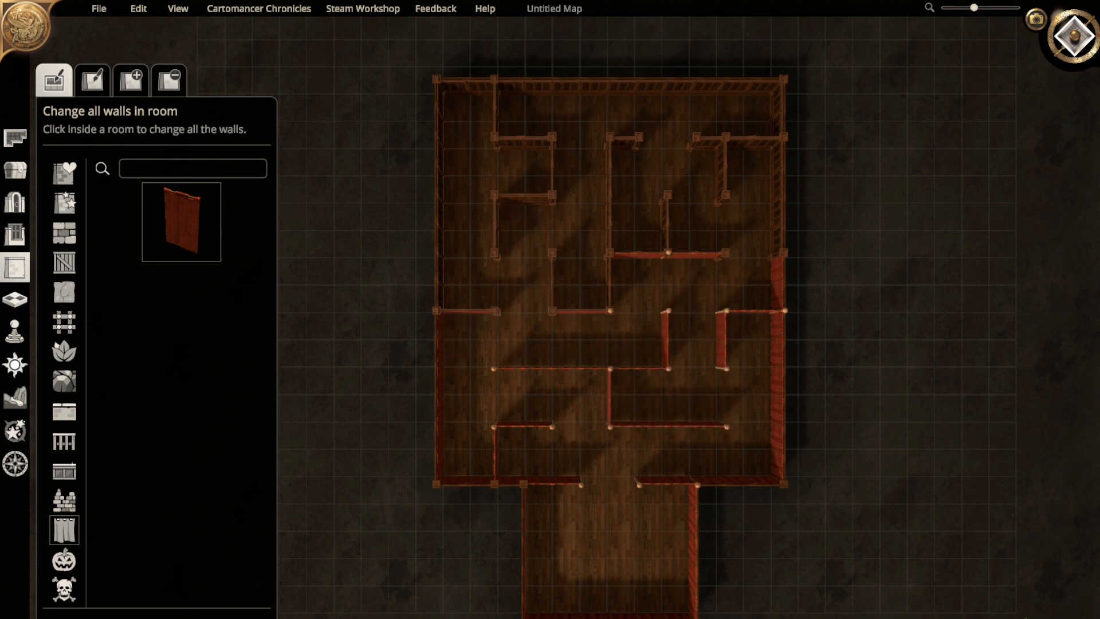
- Apply the Tent wall to all rooms in the upper-left part of the main building
click(581, 257)
click(526, 252)
click(505, 170)
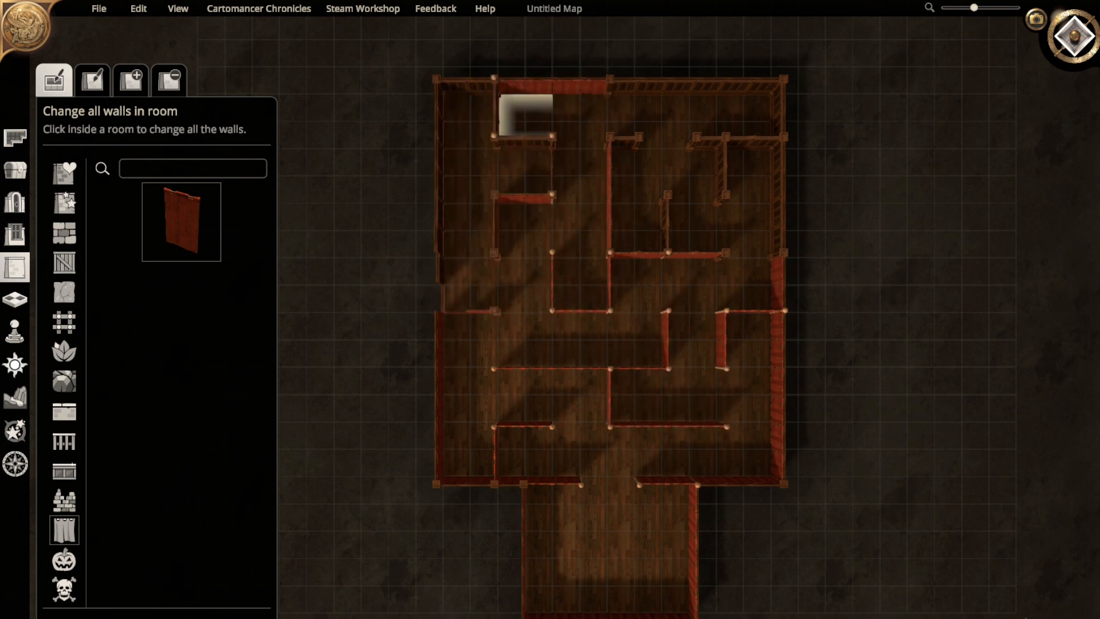
click(526, 117)
click(526, 117)
- Apply the Tent wall to the top hallway and the rooms in the upper-right part of the main building
click(671, 116)
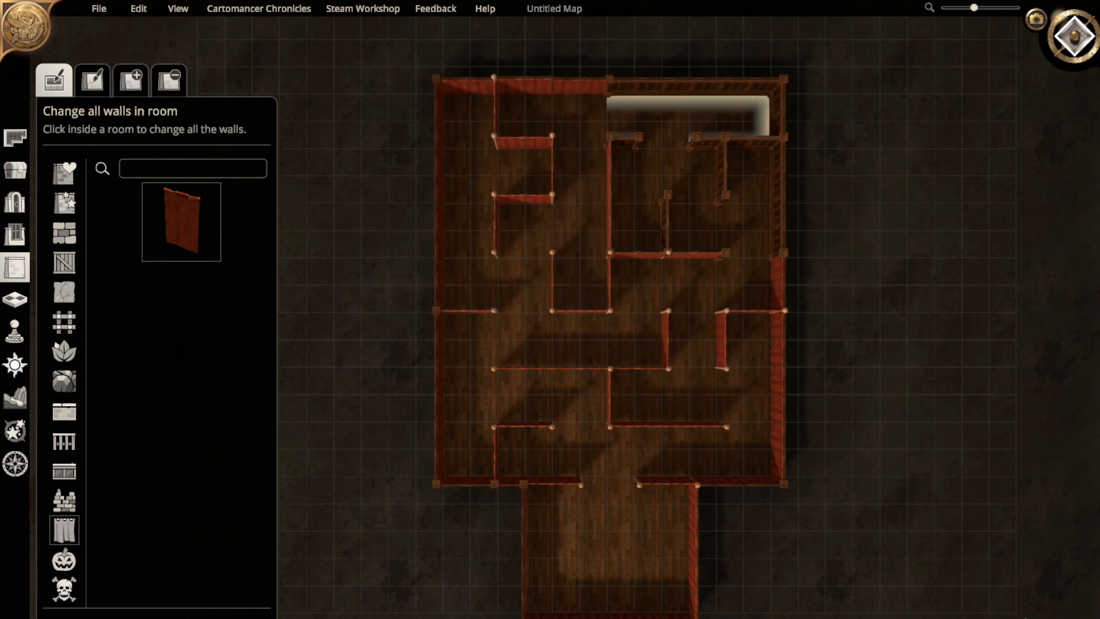
click(637, 200)
click(695, 201)
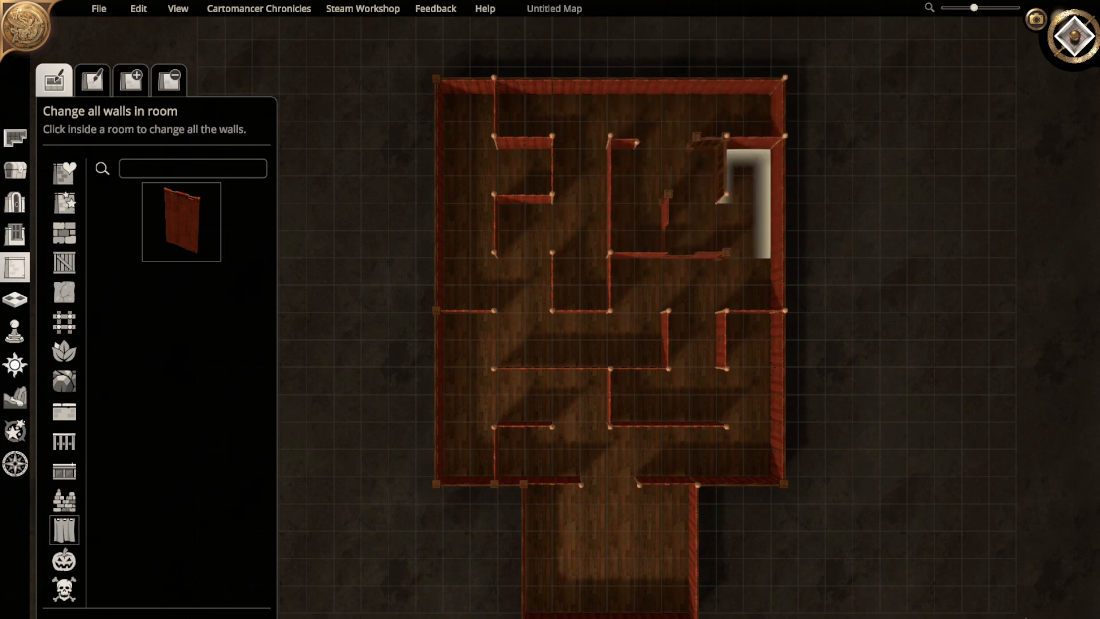
click(748, 198)
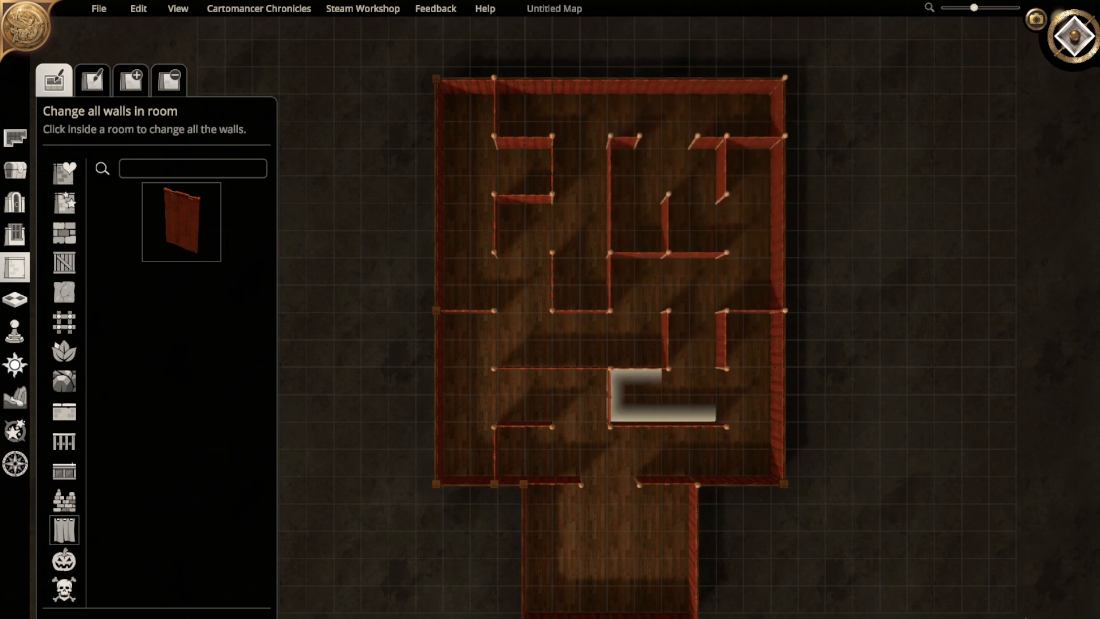
- Apply the Tent wall to the remaining outer walls and corners, then check all sides of the mansion for missed walls
right_drag(544, 341, 617, 470)
right_drag(527, 613, 562, 86)
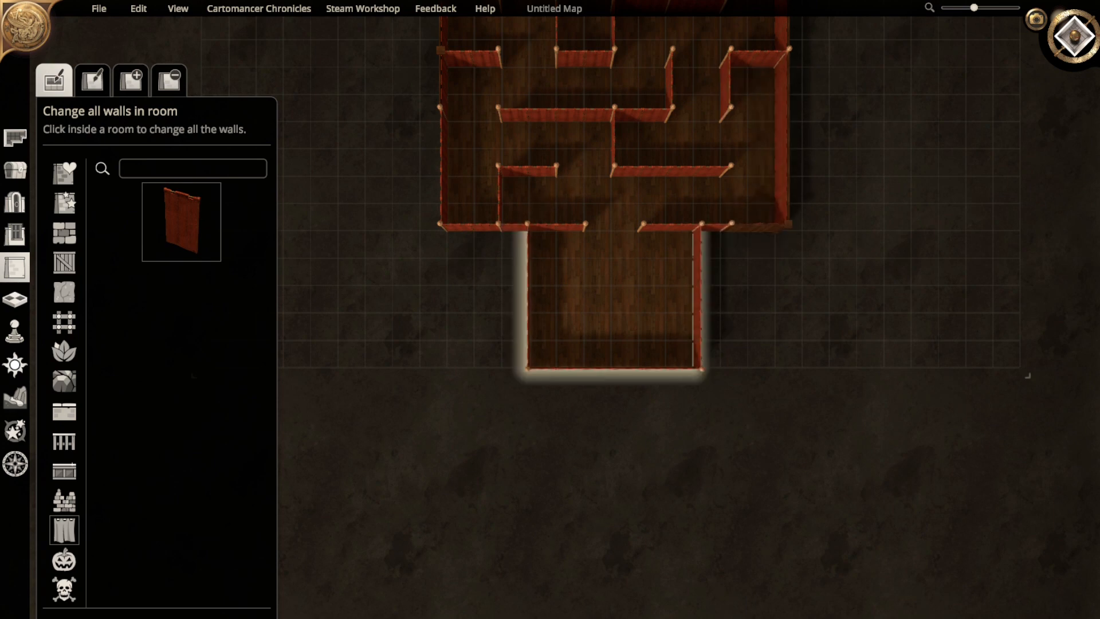
click(621, 298)
right_drag(751, 155, 485, 375)
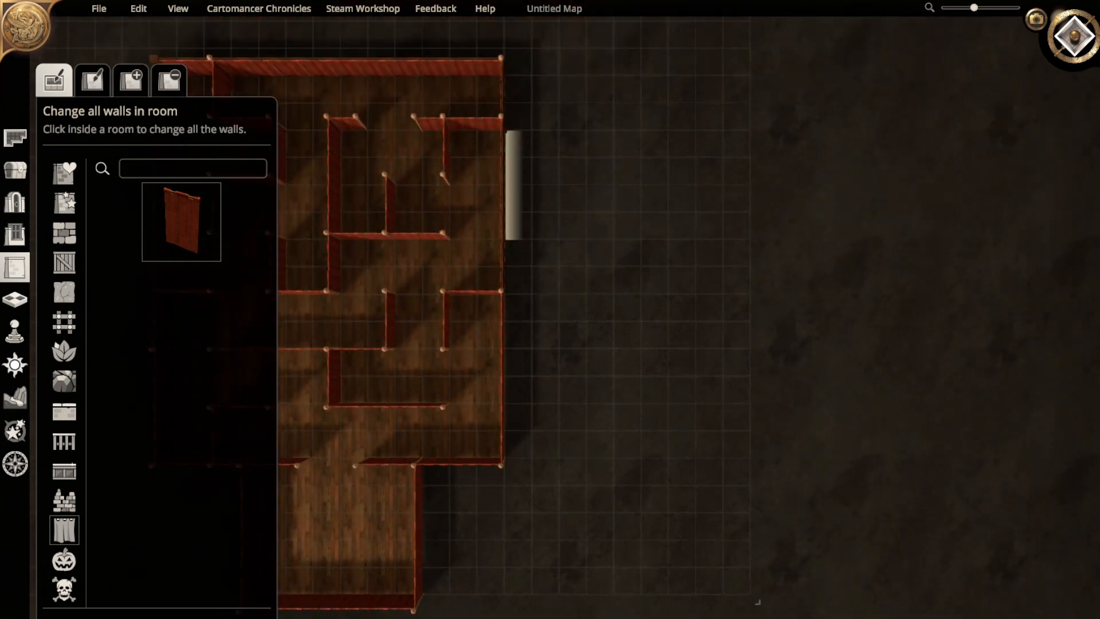
right_drag(461, 183, 637, 359)
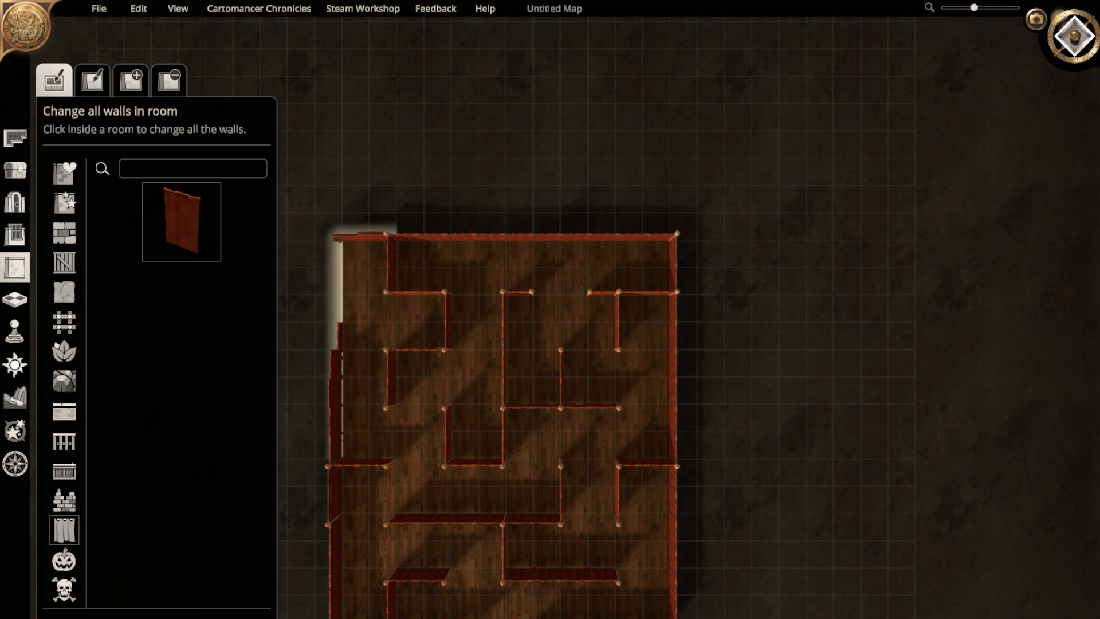
right_drag(367, 344, 564, 217)
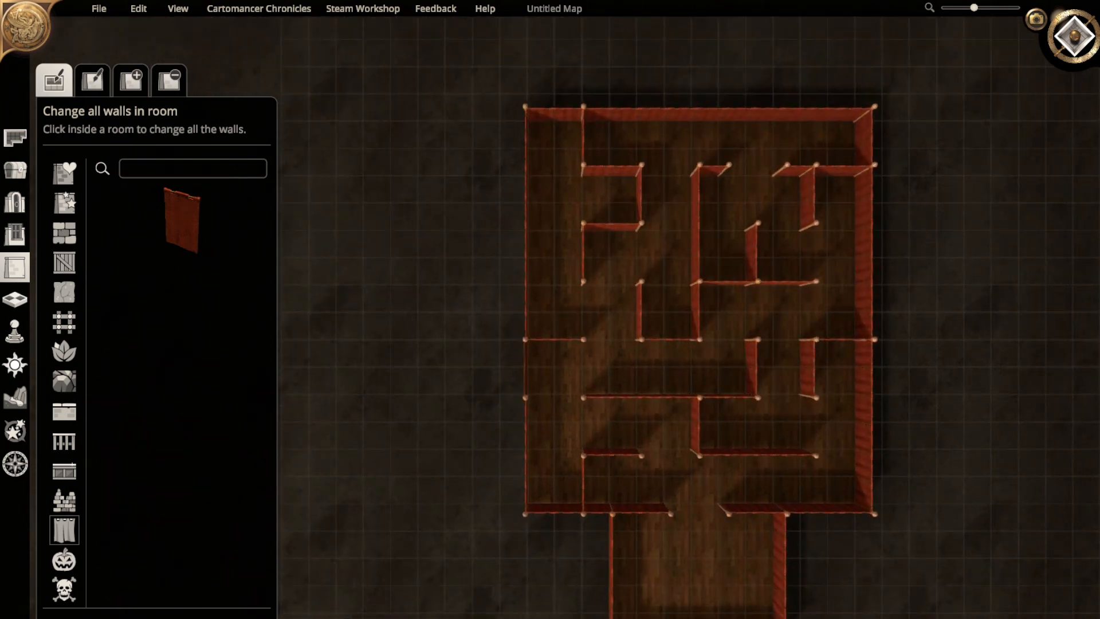
right_drag(519, 372, 494, 237)
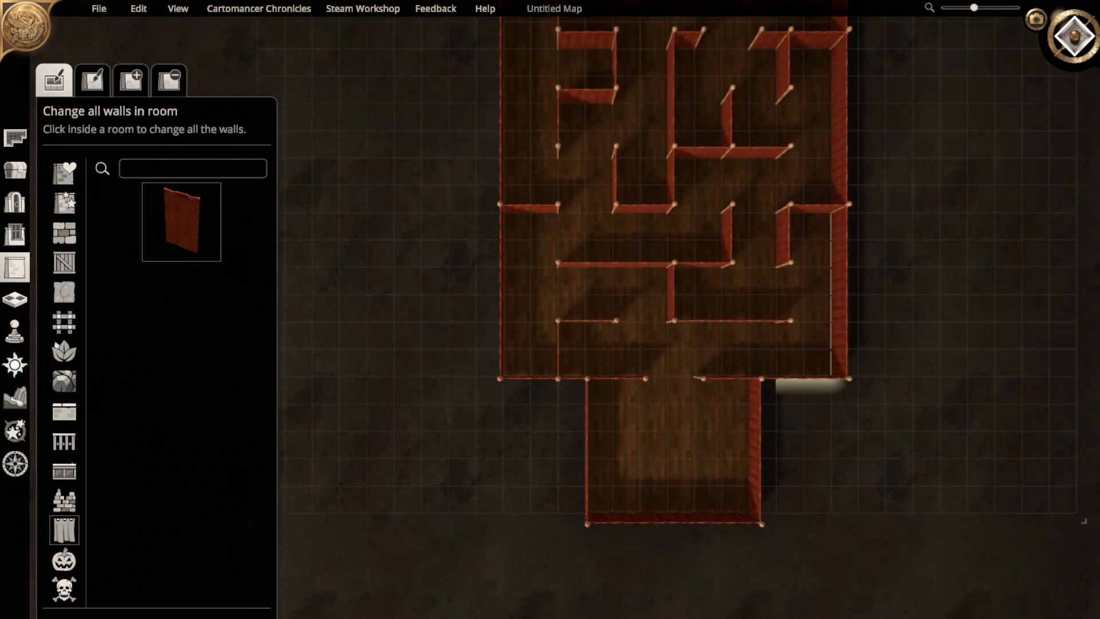
scroll(554, 345, up, 4)
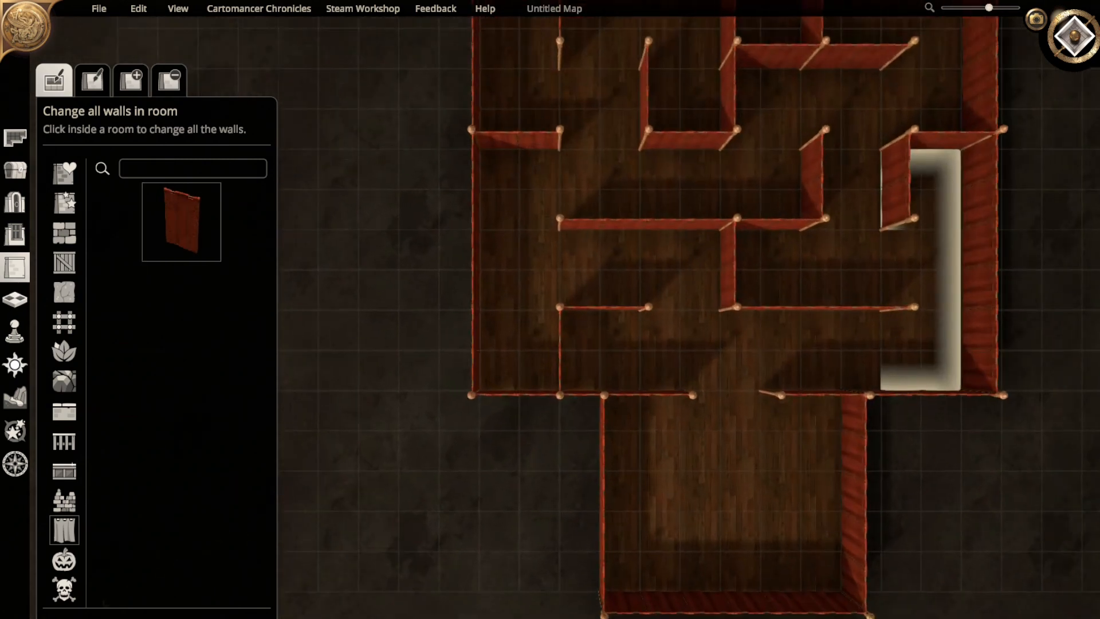
right_drag(939, 406, 899, 537)
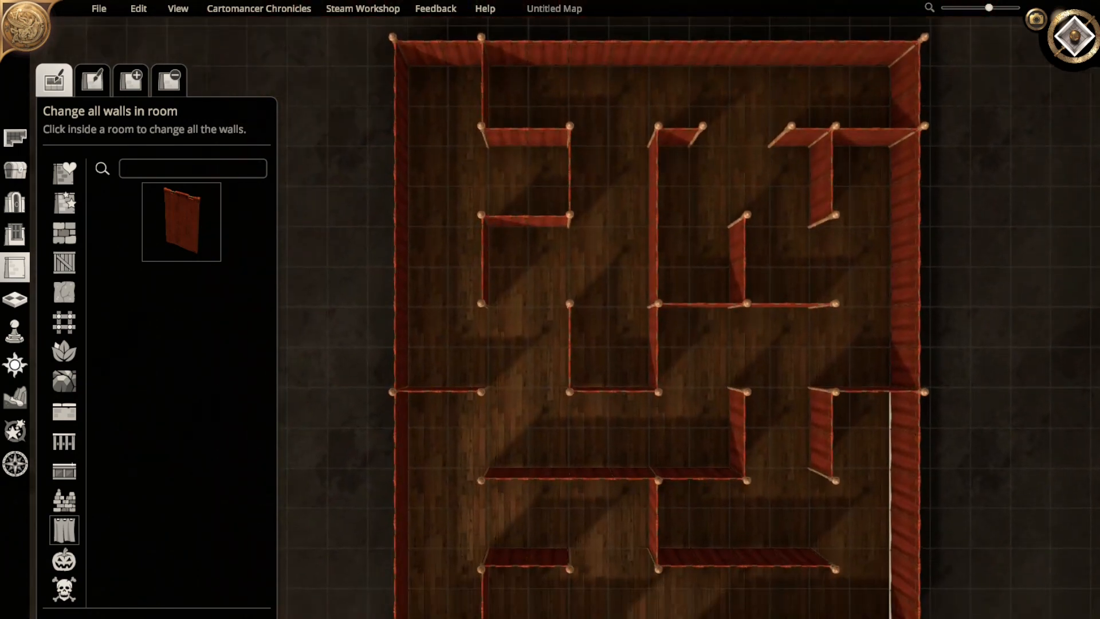
- Browse the skull-icon, Festive and ruined wall styles for alternatives to the Tent wall, and look over the whole mansion
click(93, 80)
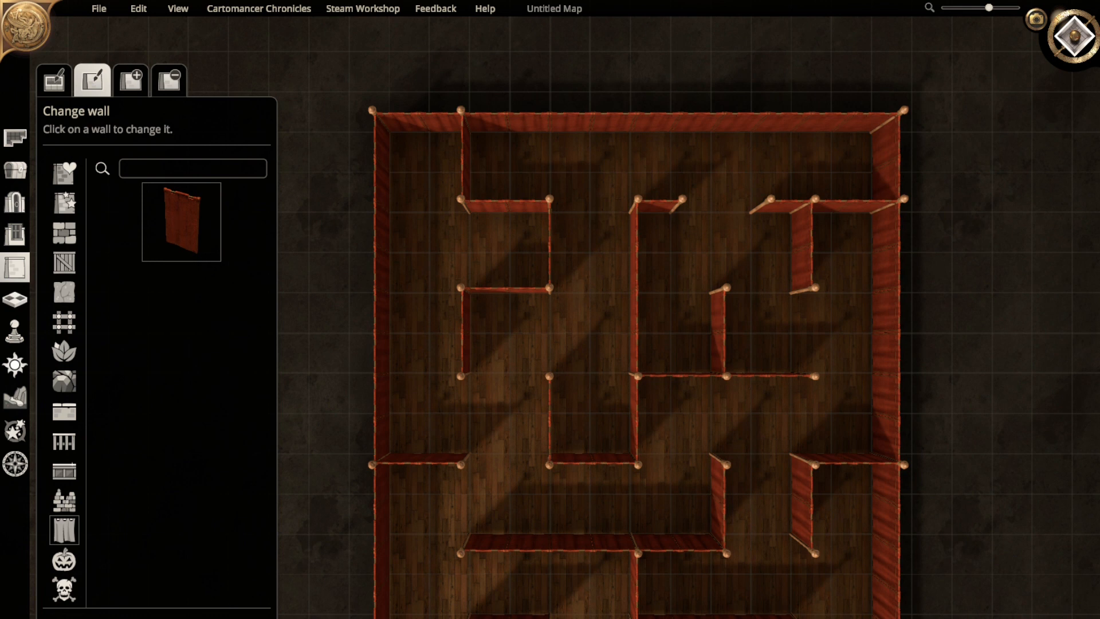
right_drag(630, 458, 634, 143)
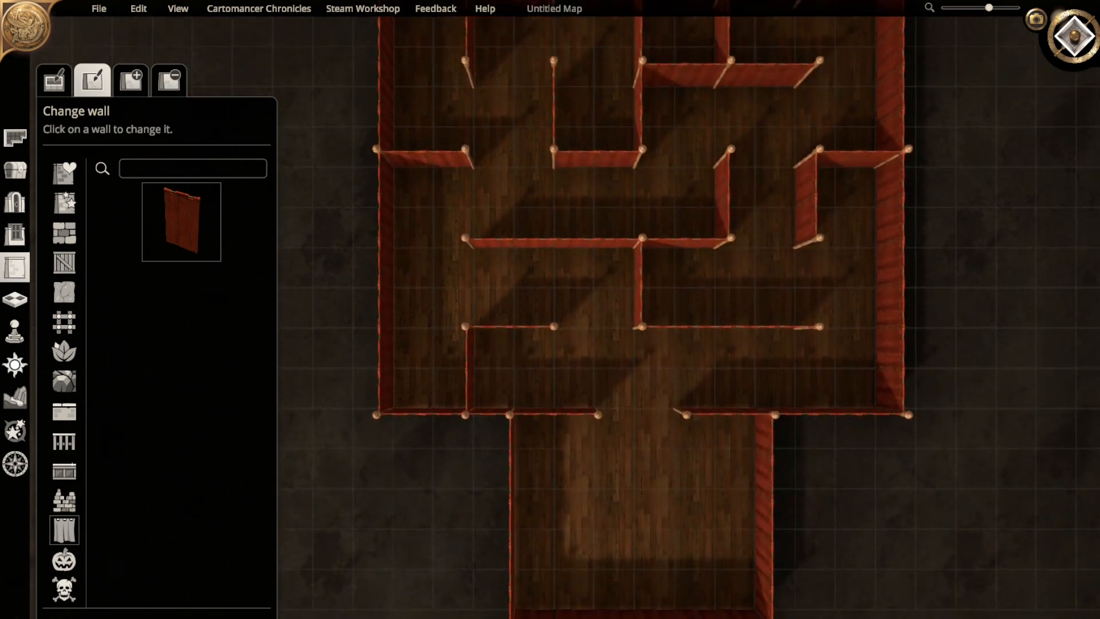
click(64, 590)
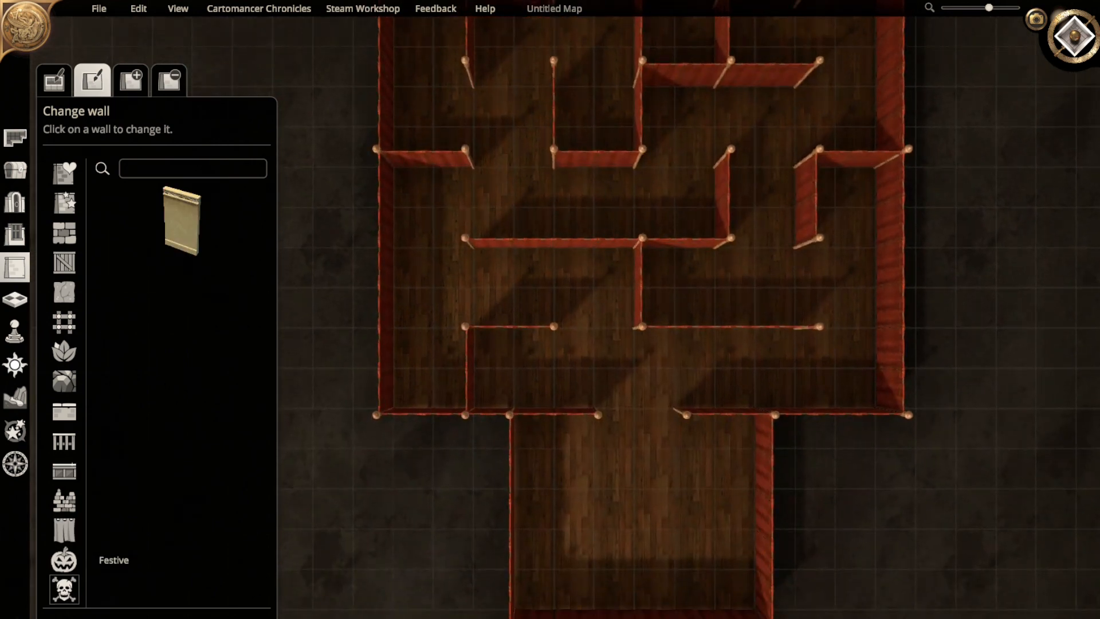
click(64, 560)
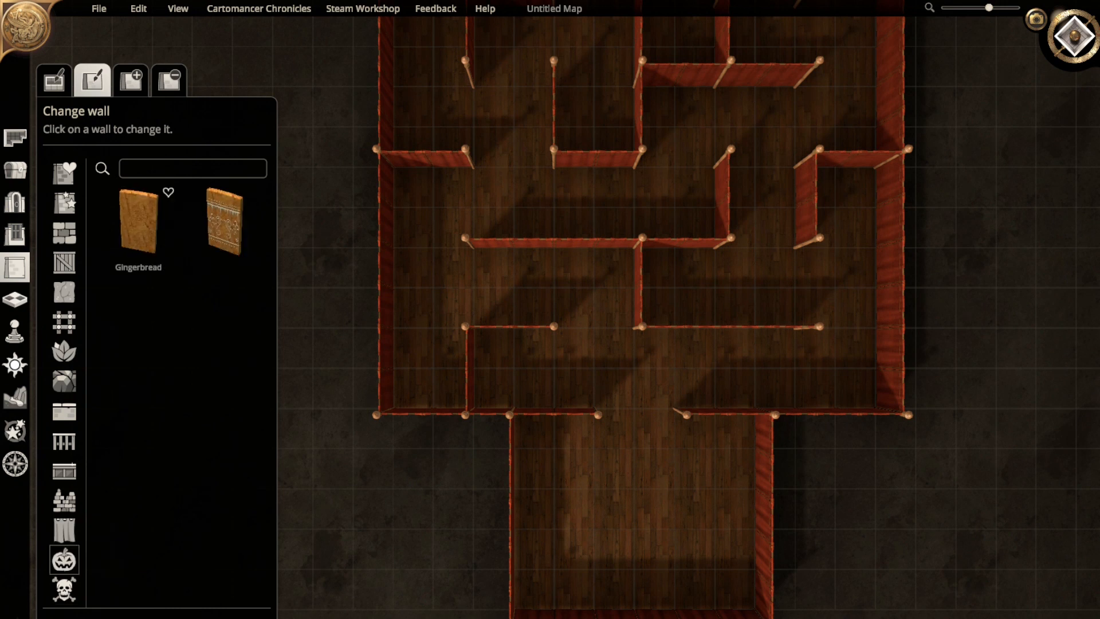
click(64, 500)
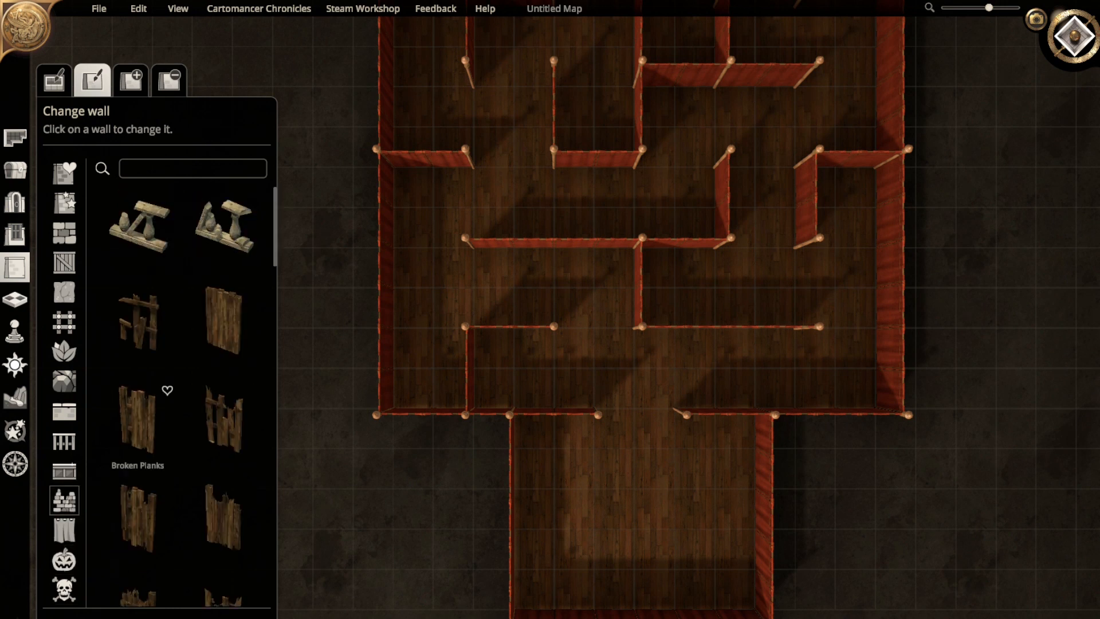
scroll(223, 479, down, 5)
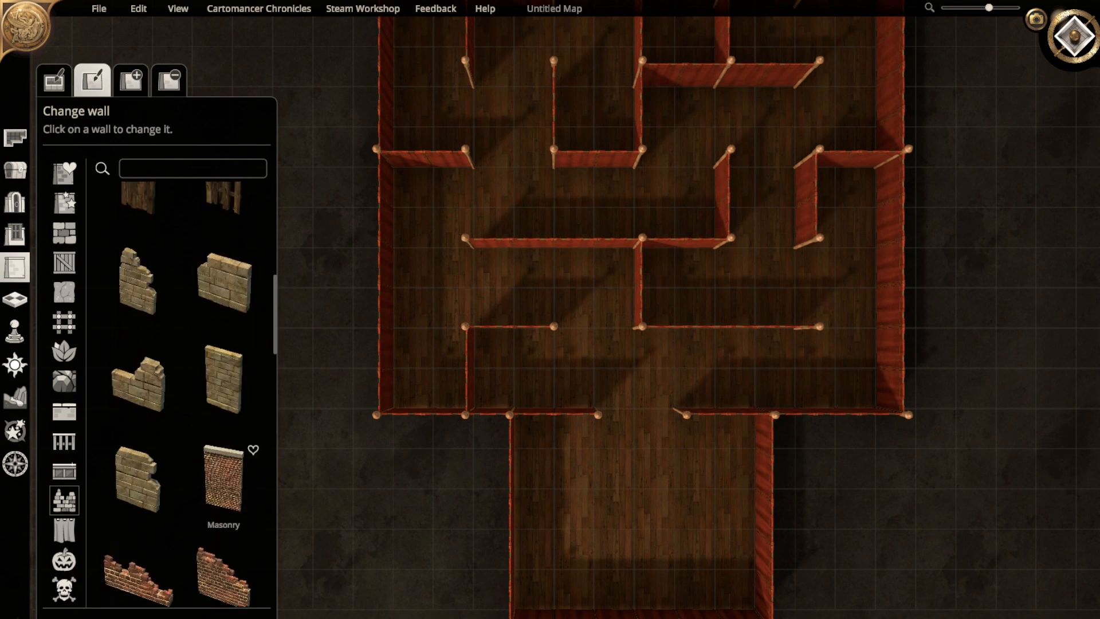
scroll(223, 481, down, 5)
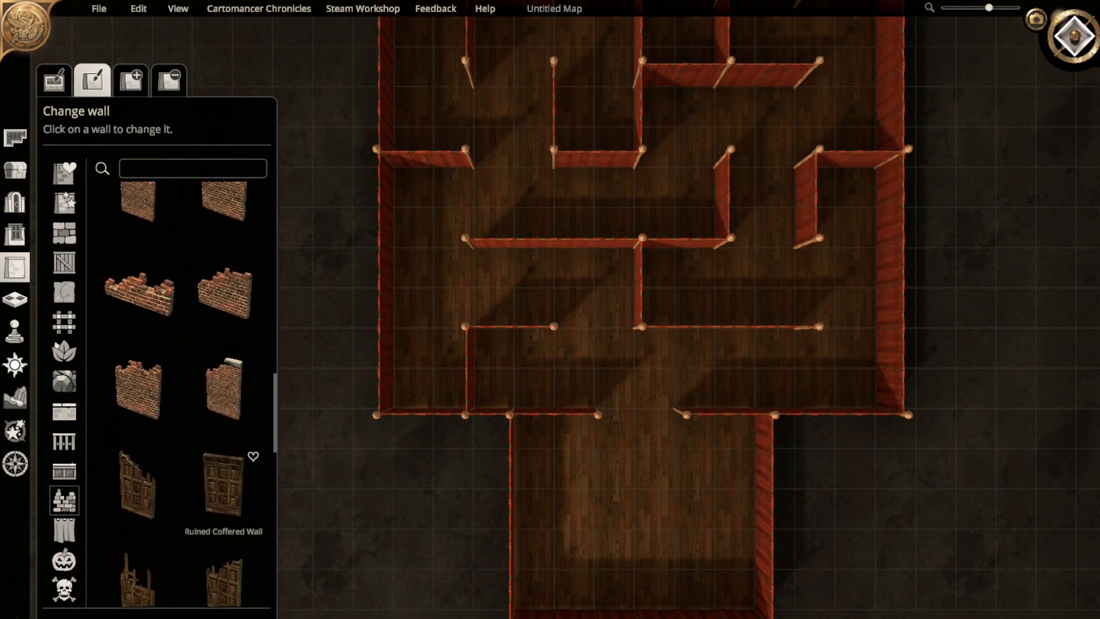
scroll(224, 481, down, 5)
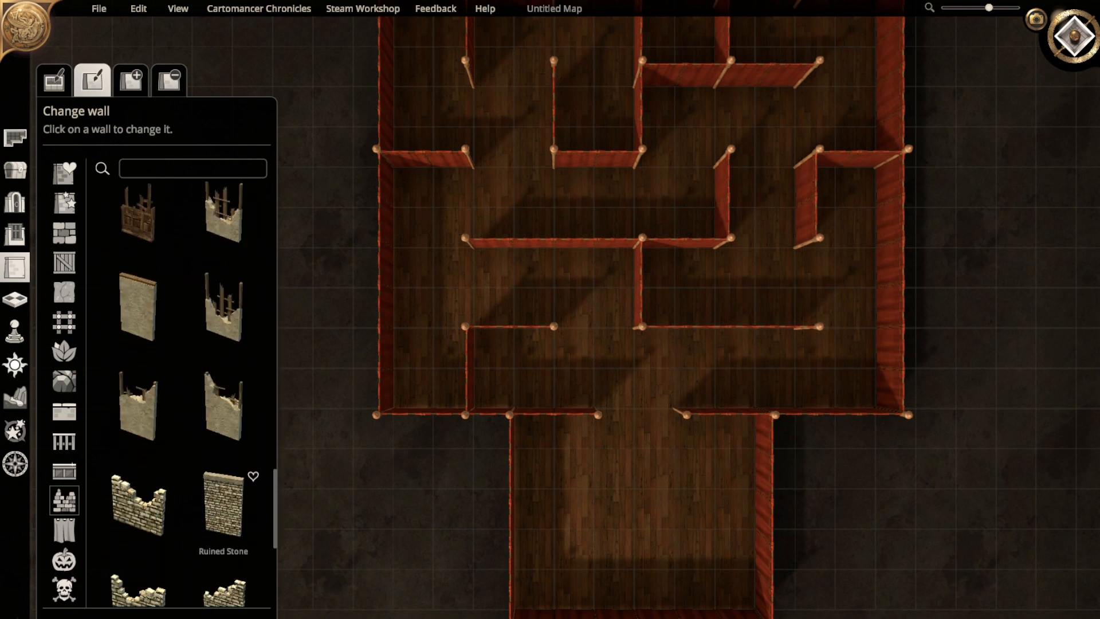
scroll(223, 481, down, 5)
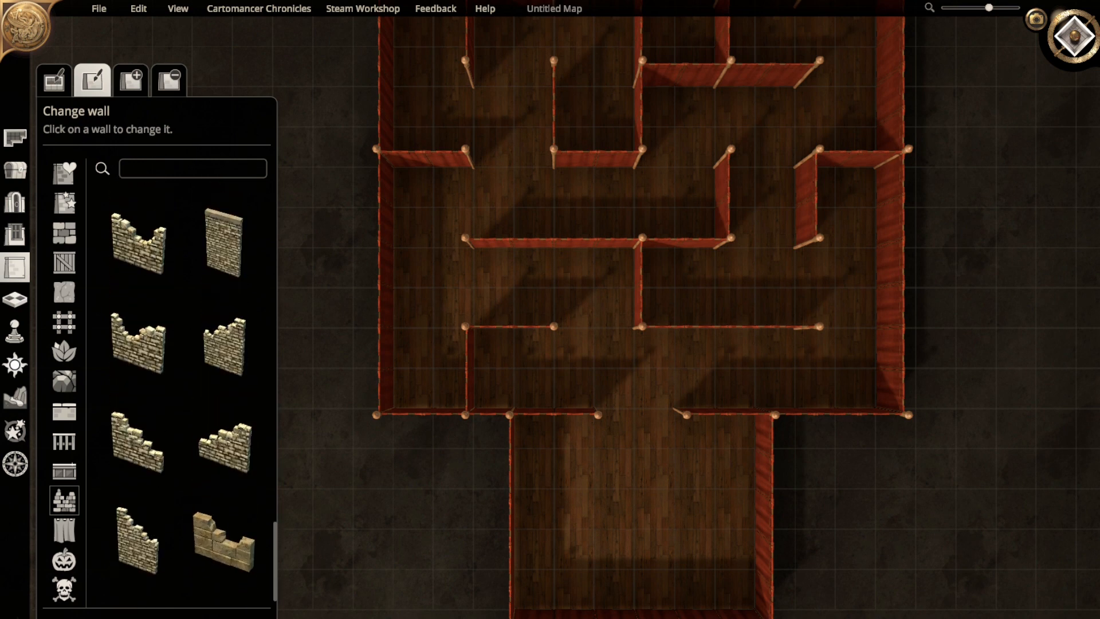
right_drag(590, 91, 540, 332)
scroll(550, 333, down, 3)
scroll(548, 342, down, 2)
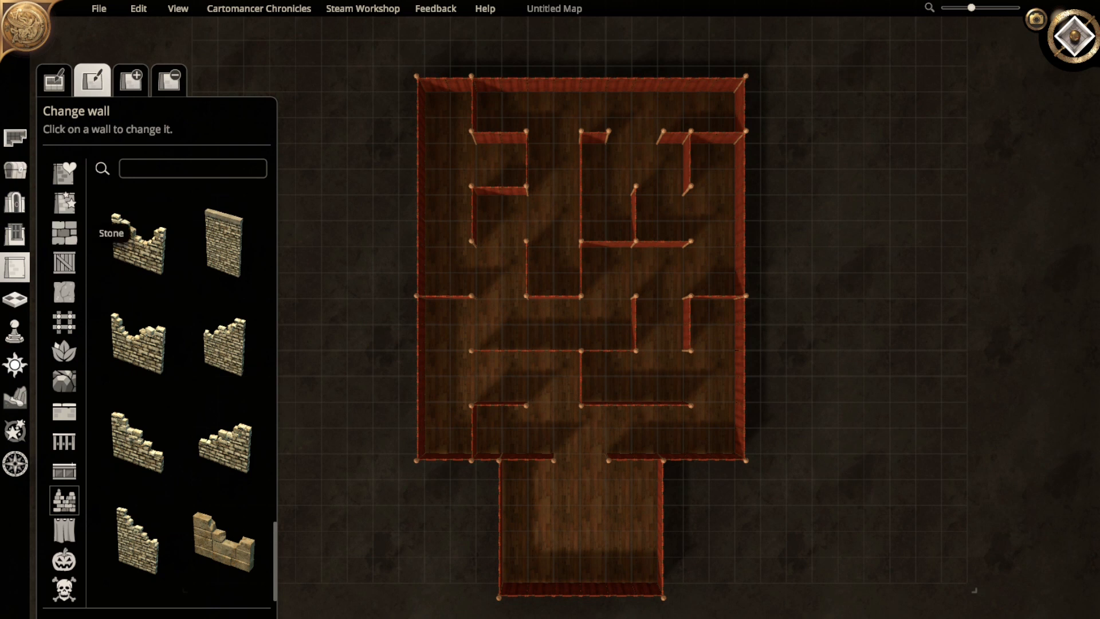
click(65, 530)
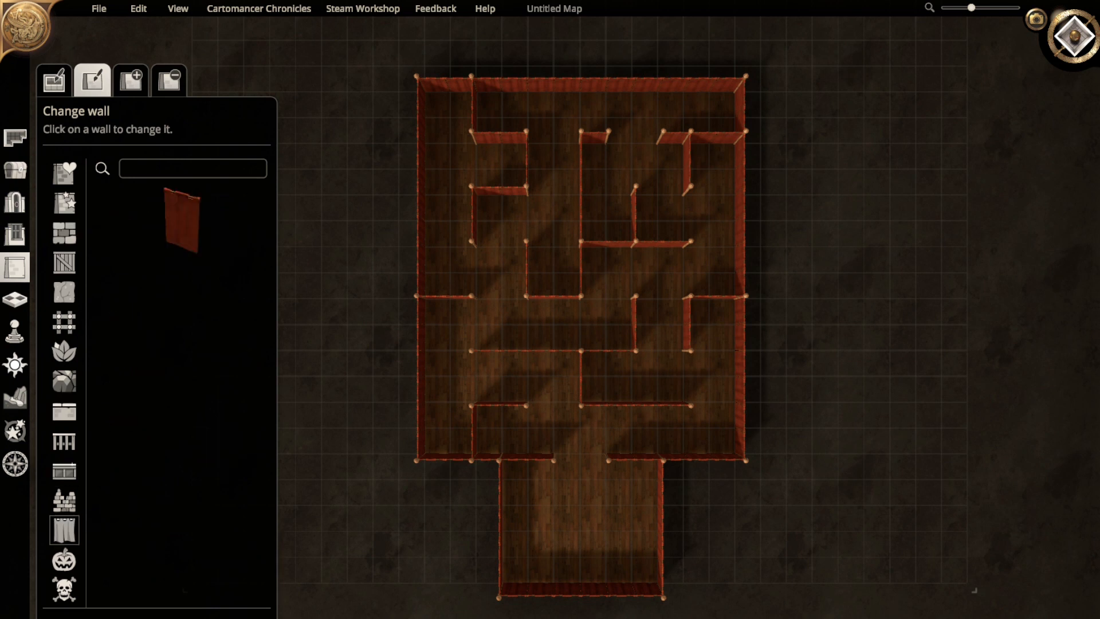
click(55, 81)
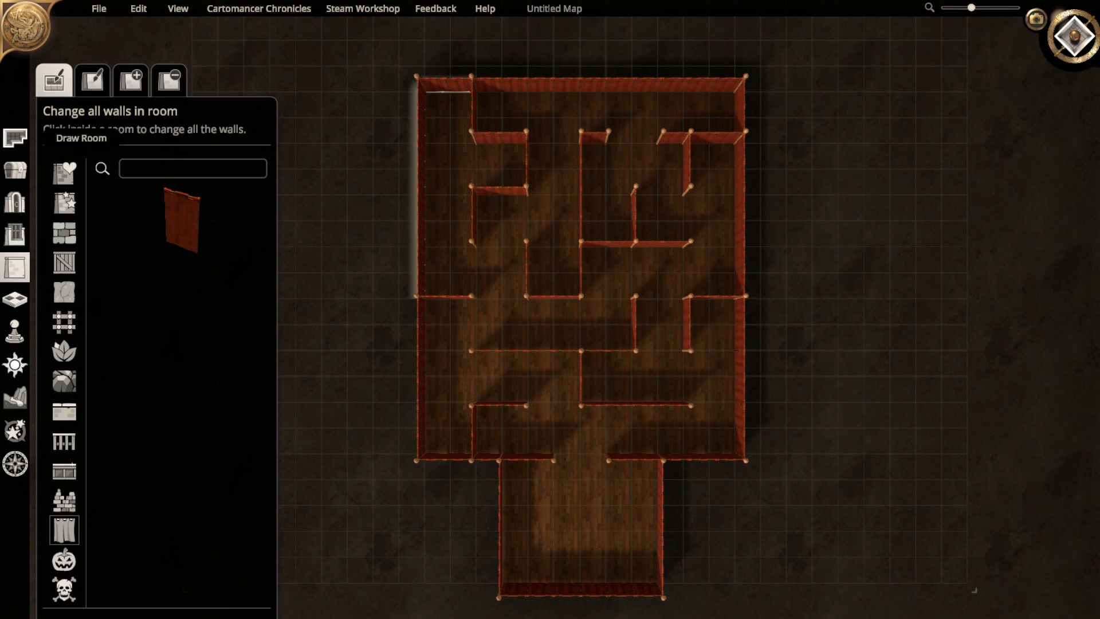
- Redraw the entire entrance hall as a Mansion Hallway room with a checkered floor
click(15, 137)
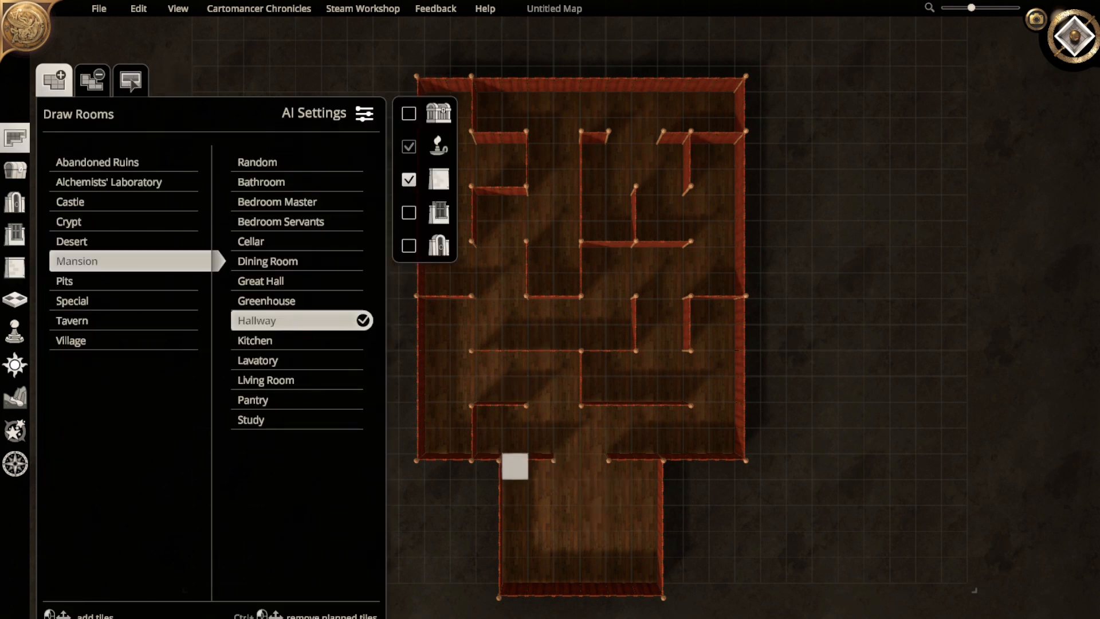
drag(514, 466, 643, 569)
click(580, 516)
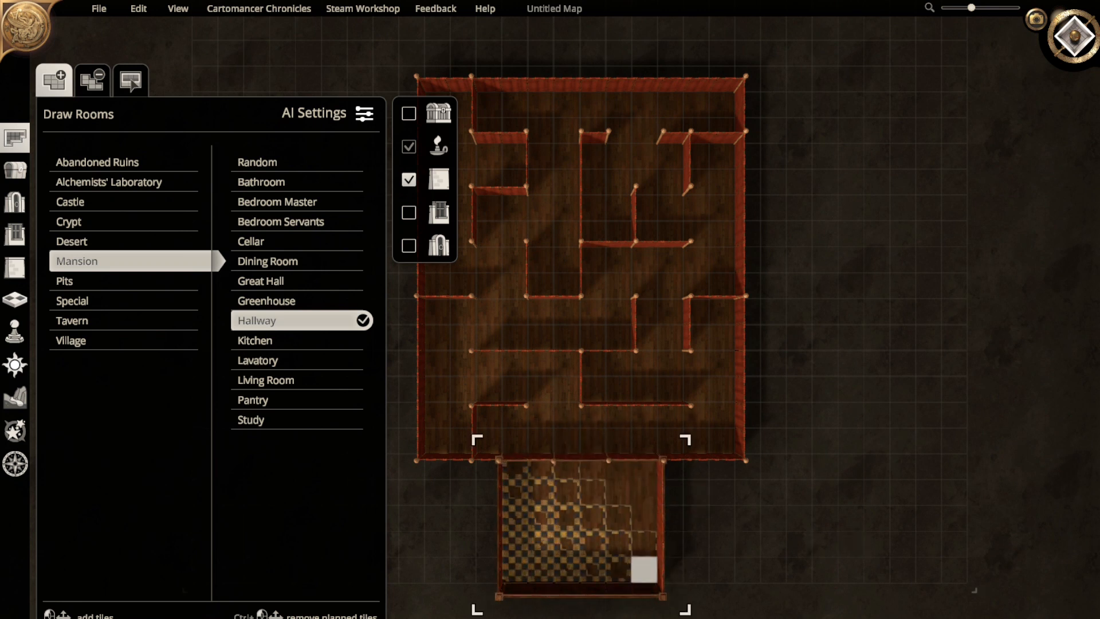
right_drag(773, 544, 763, 402)
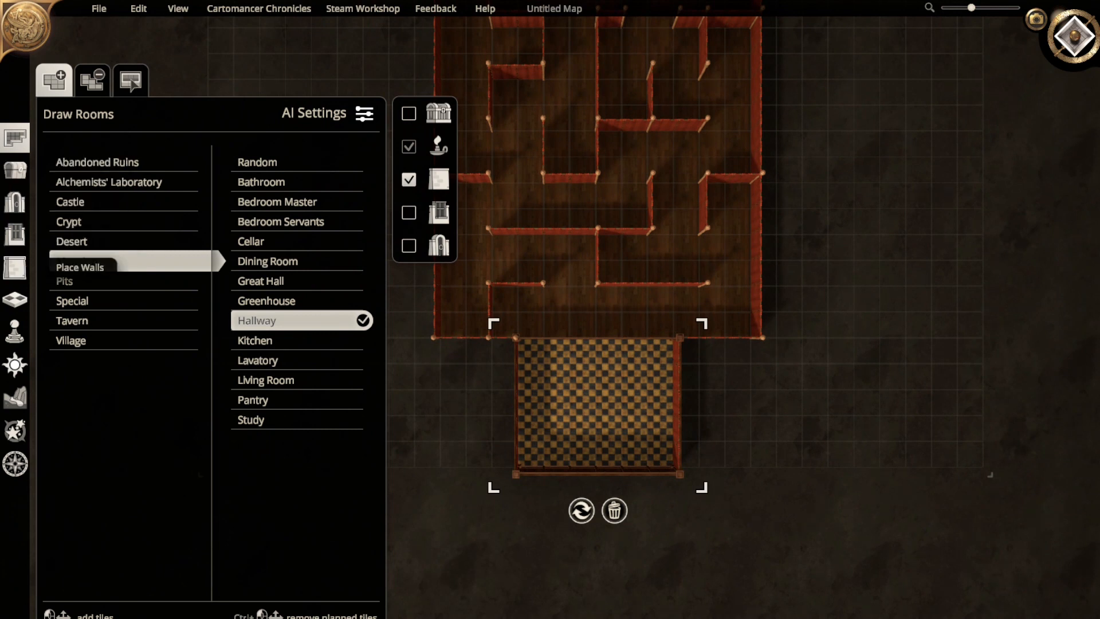
- Apply the rough vertical-plank wood wall to all walls of the entrance hall
click(15, 267)
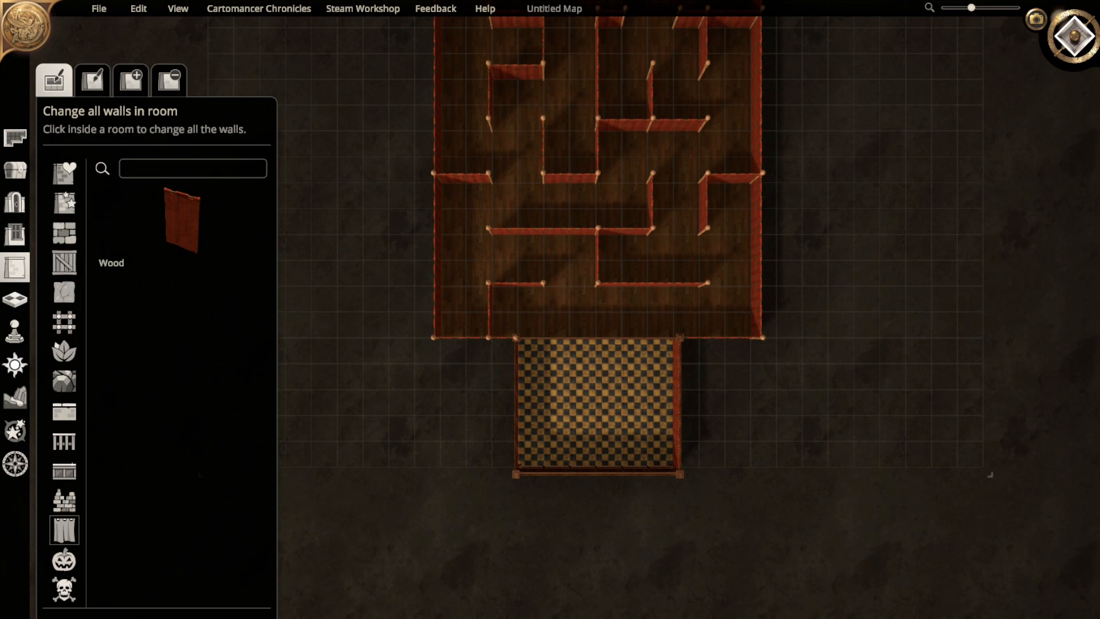
click(65, 263)
scroll(224, 459, down, 6)
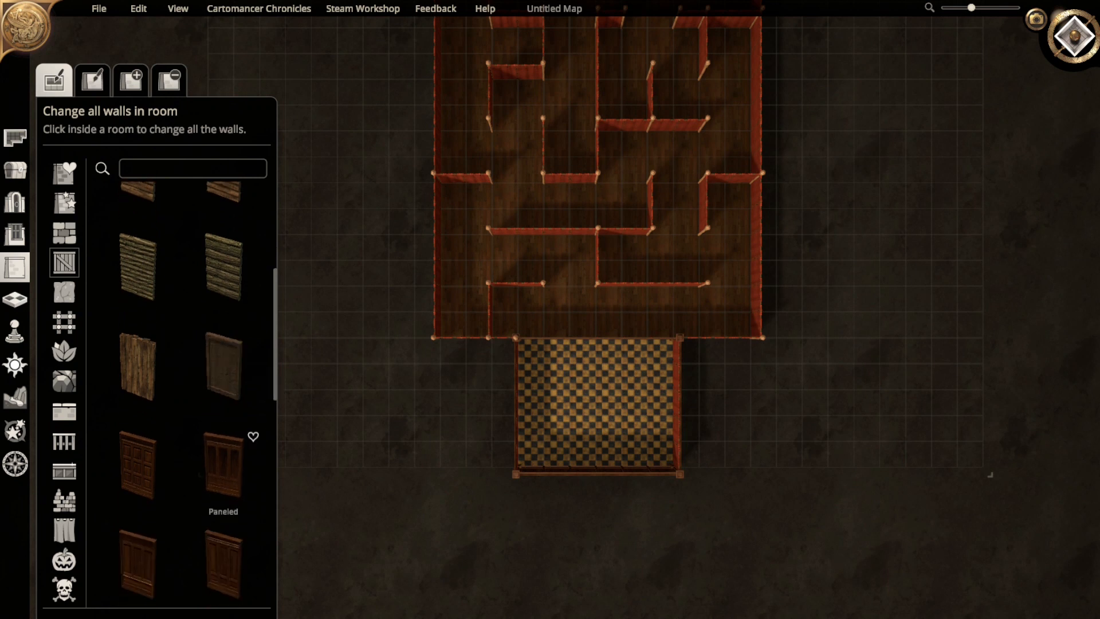
click(138, 367)
click(559, 424)
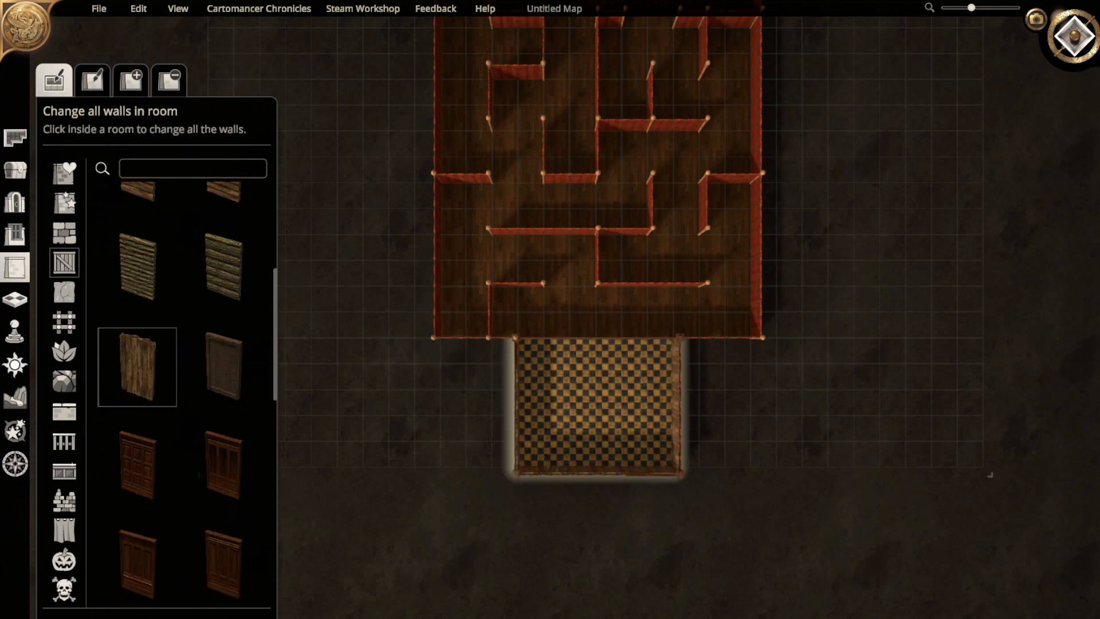
- Compare wood and ruined wall styles, and apply the intact Ruined Coffered Wall to all walls of the entrance hall
scroll(224, 401, down, 5)
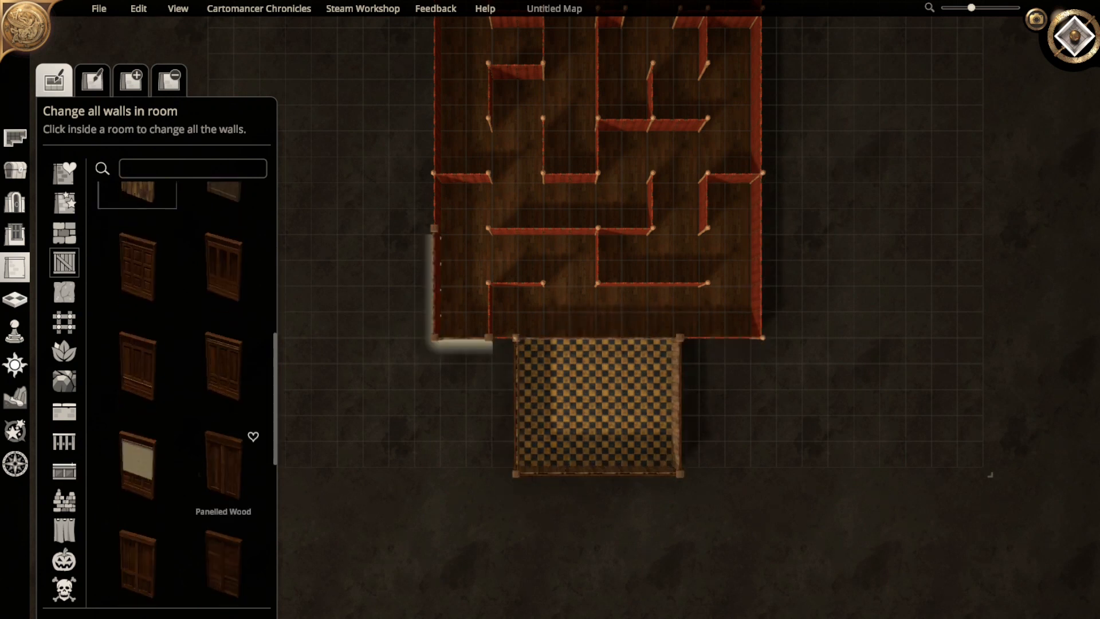
scroll(224, 458, down, 5)
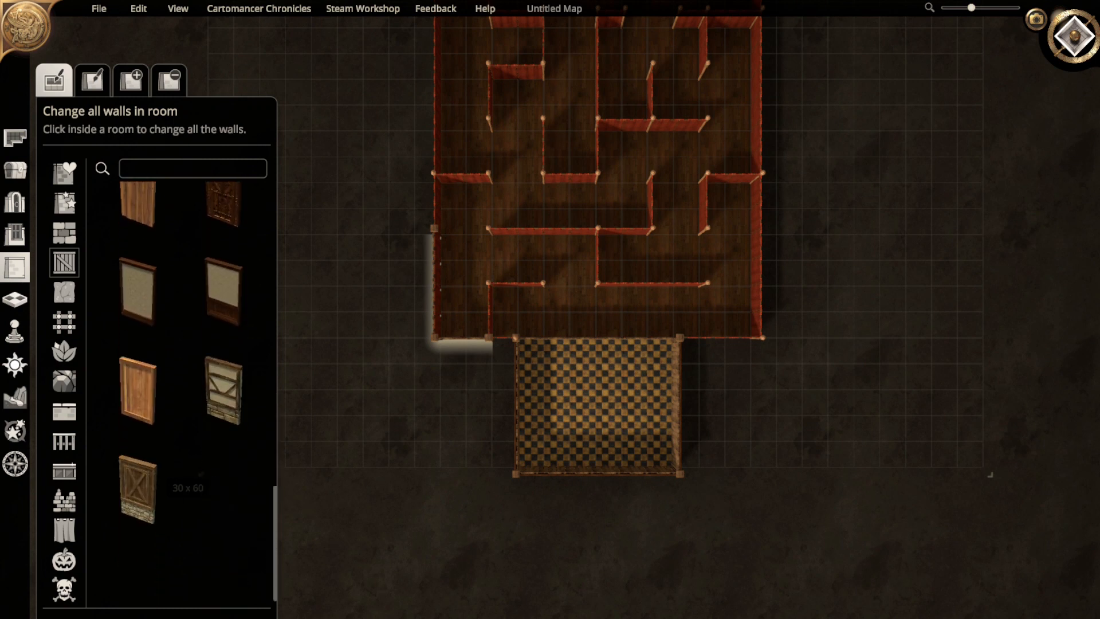
scroll(137, 402, down, 10)
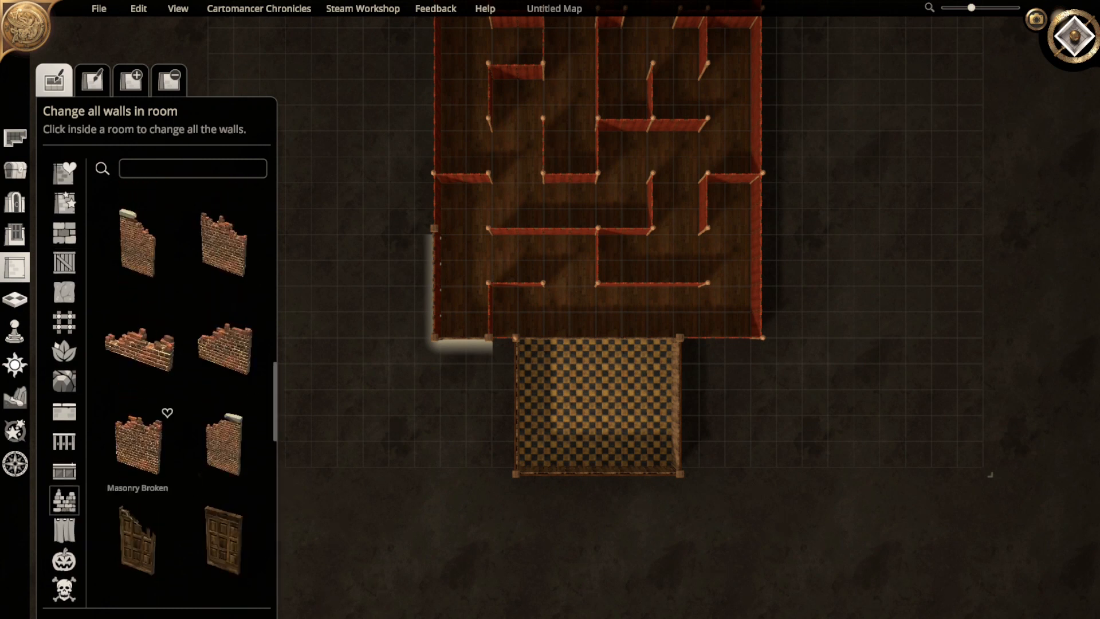
scroll(137, 470, down, 2)
click(138, 470)
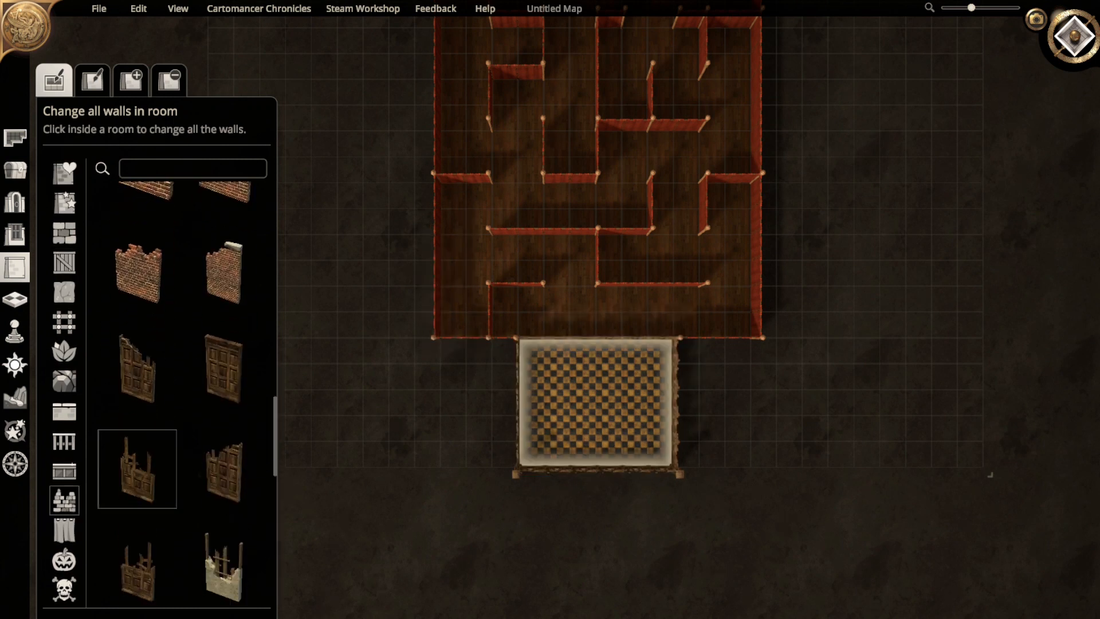
scroll(137, 470, down, 1)
click(223, 303)
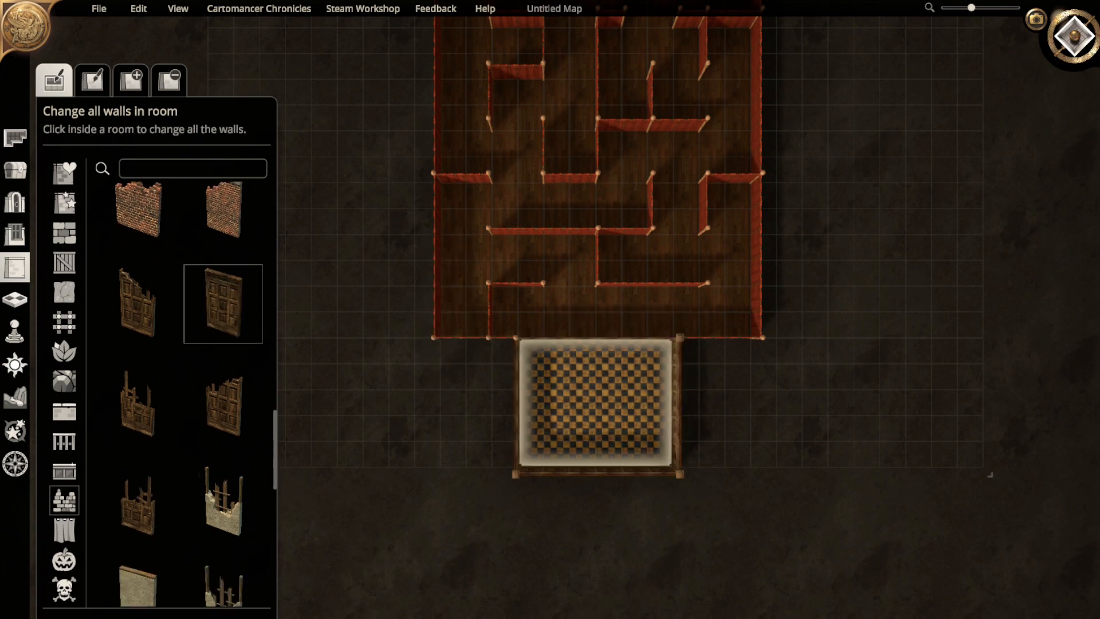
click(595, 404)
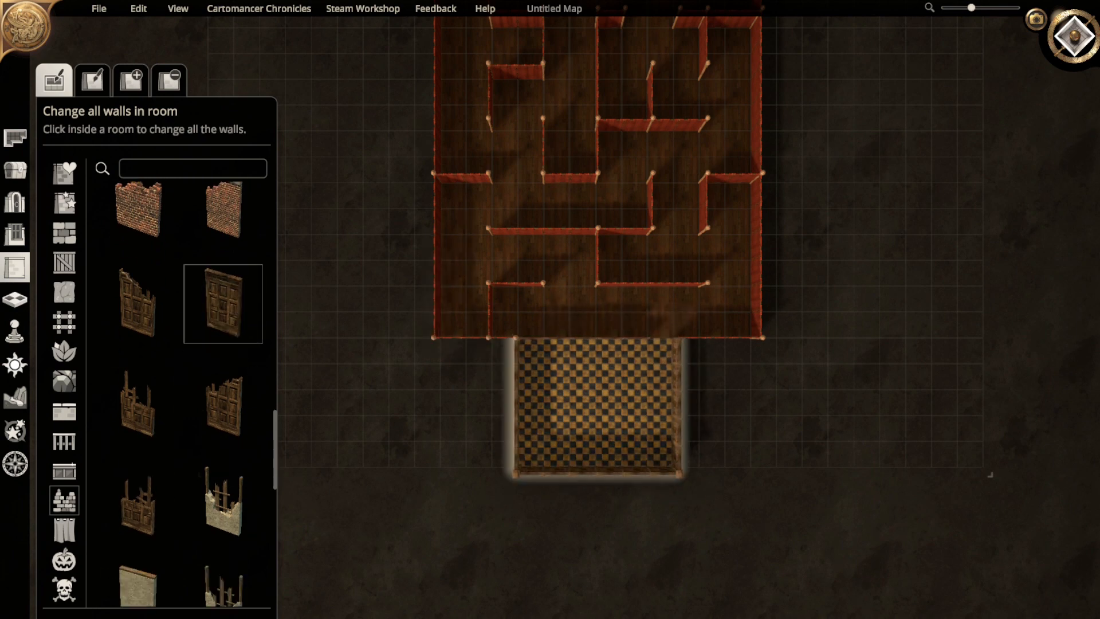
- Inspect the entrance hall's walls up close from above and in the tilted perspective view, and check the remaining ruined wall styles
scroll(554, 346, up, 5)
scroll(553, 347, up, 2)
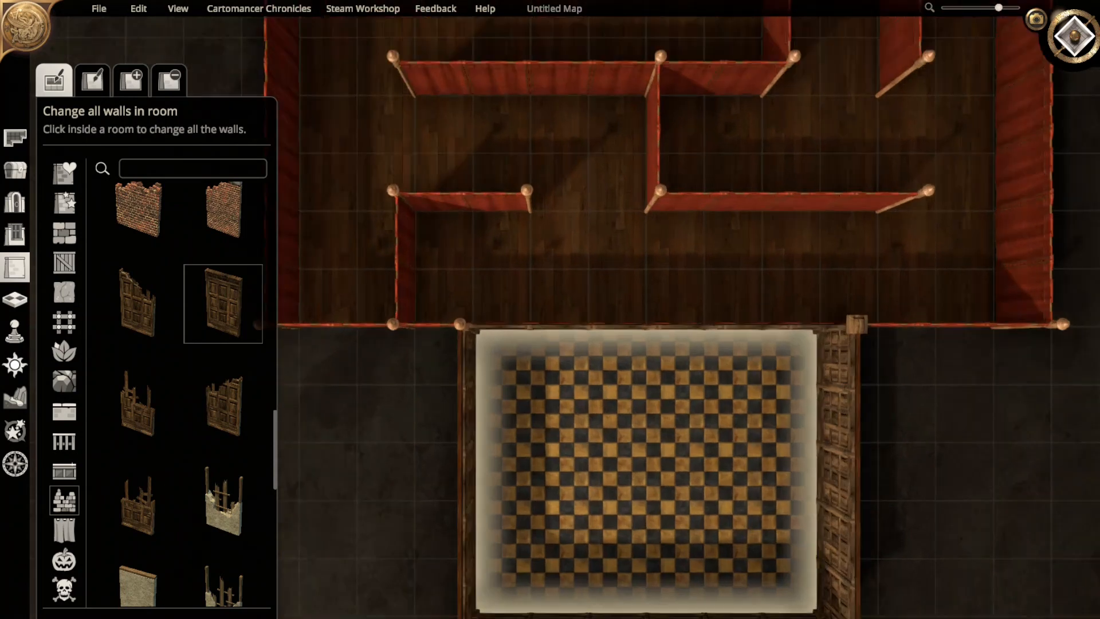
right_drag(553, 347, 450, 96)
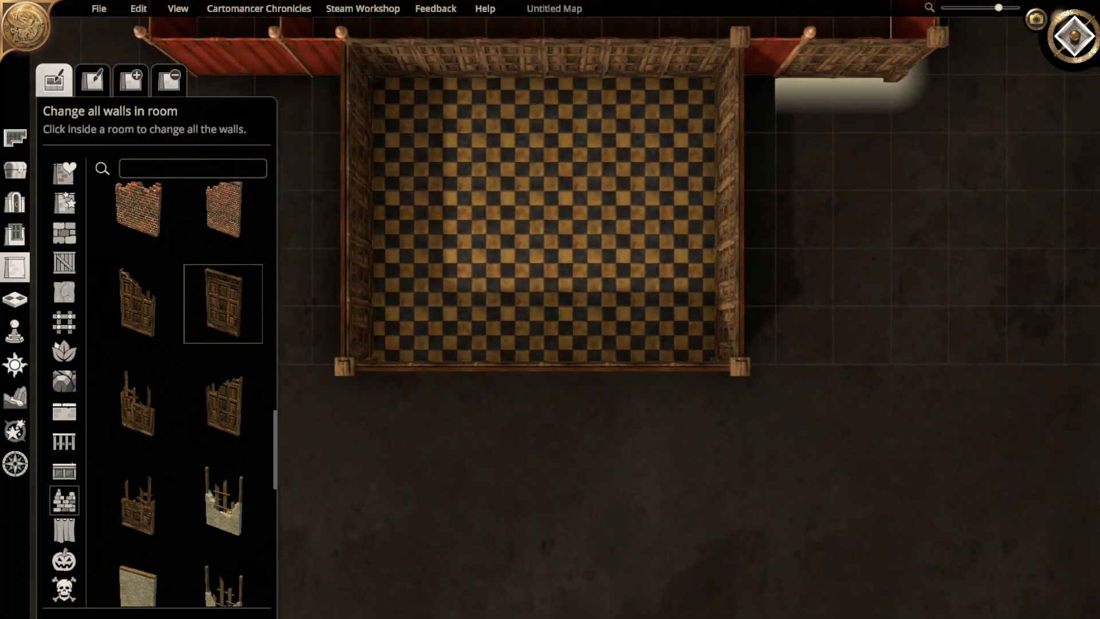
scroll(229, 481, down, 3)
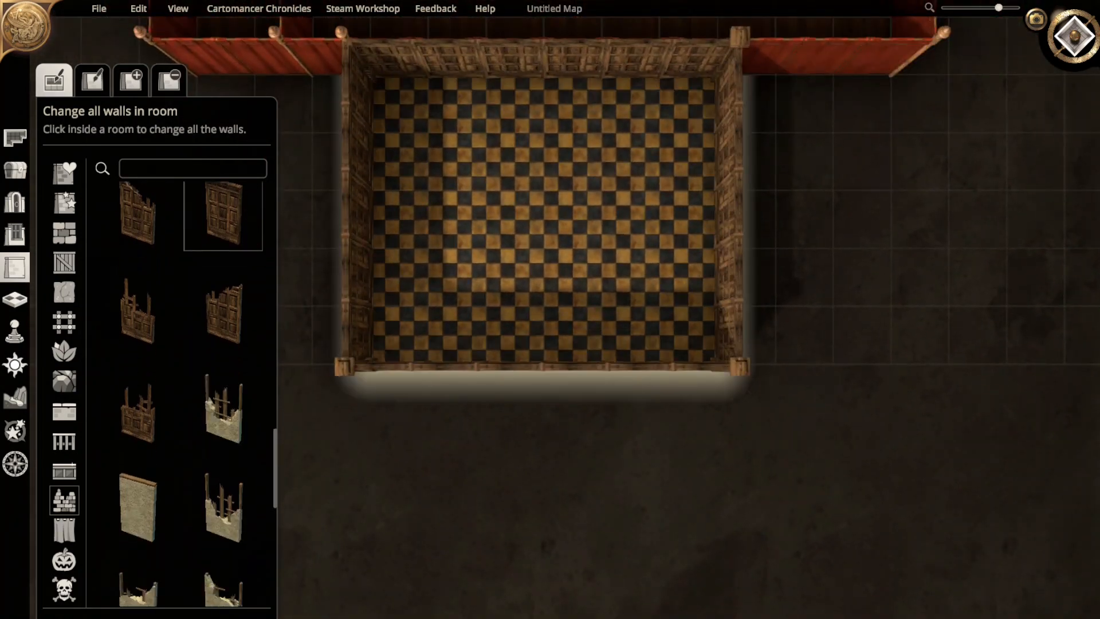
click(1075, 36)
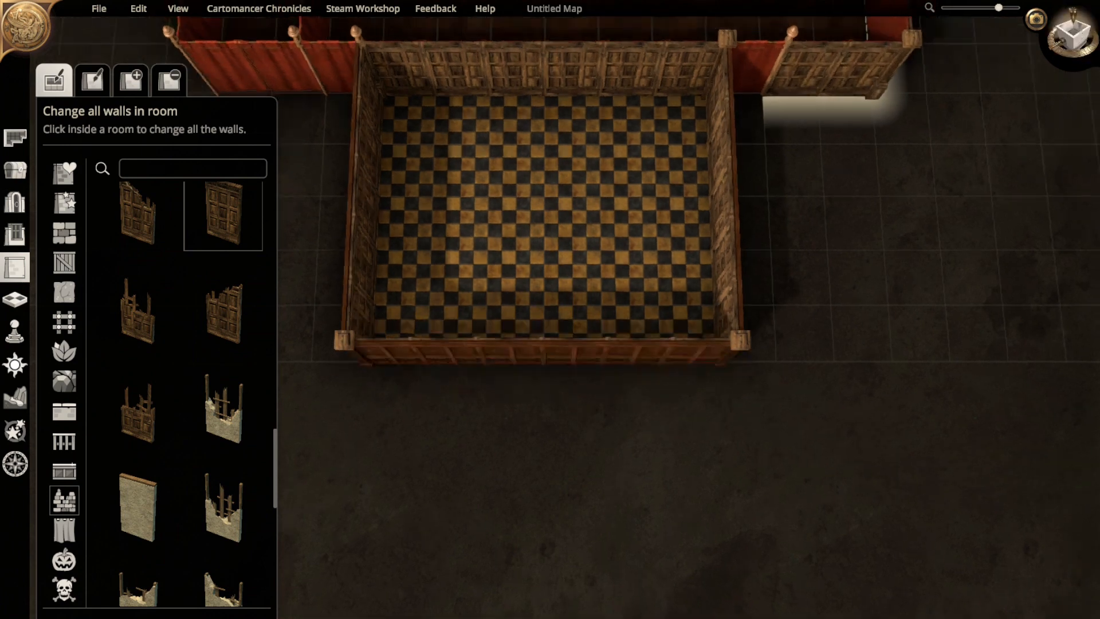
right_drag(619, 229, 681, 419)
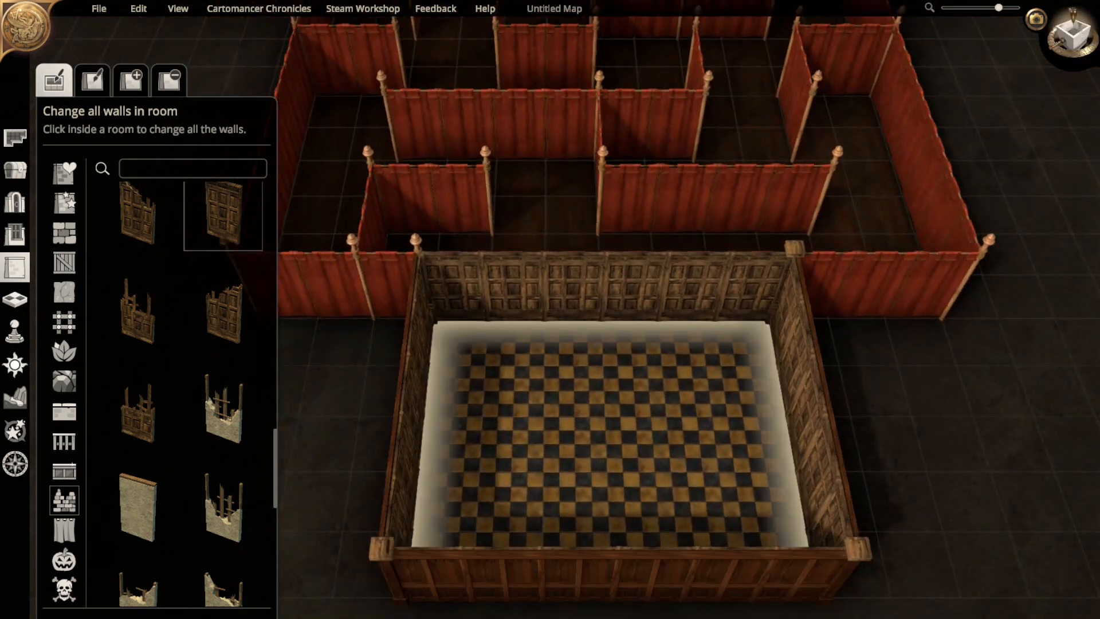
scroll(230, 499, down, 7)
scroll(191, 393, down, 5)
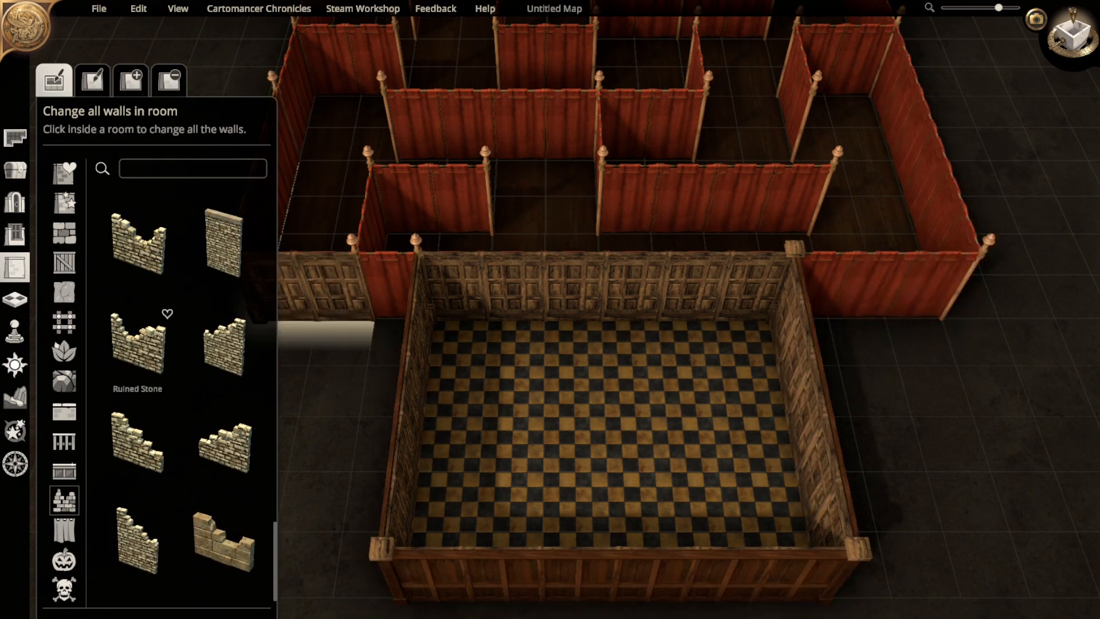
- Repaint the entire entrance hall floor with the Tile Yellow Black Worn texture and check it from above and in perspective
click(15, 299)
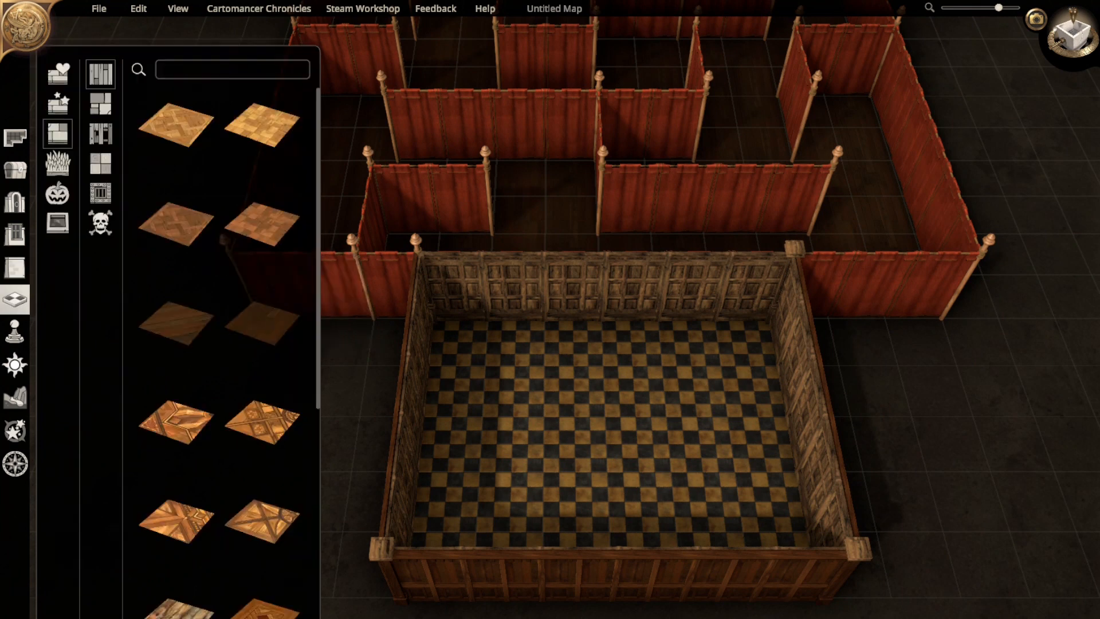
scroll(262, 330, down, 10)
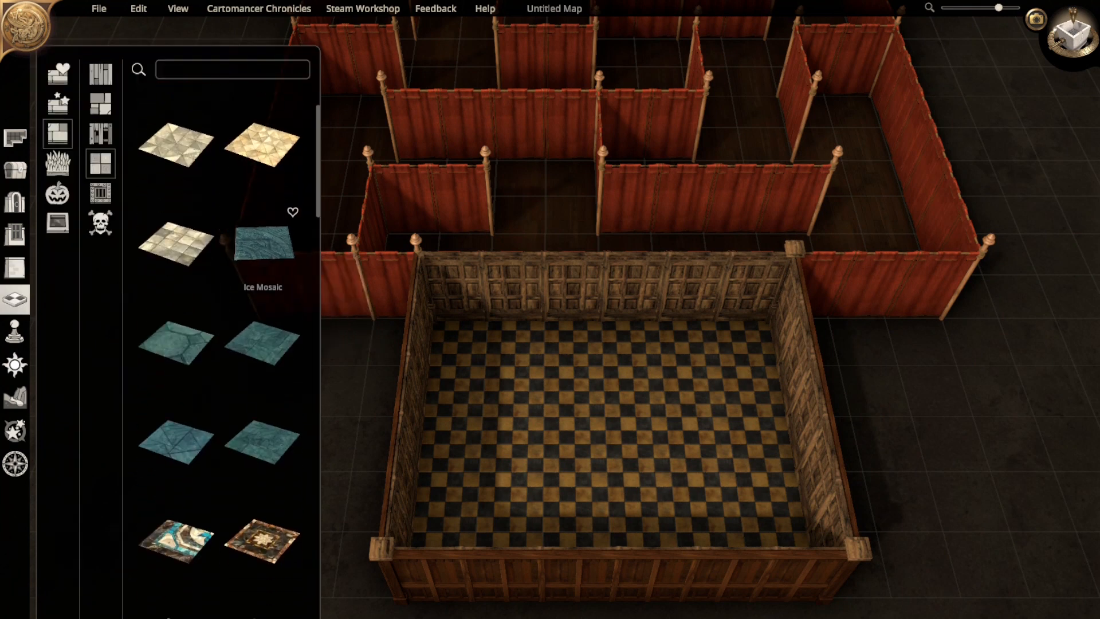
scroll(262, 369, down, 8)
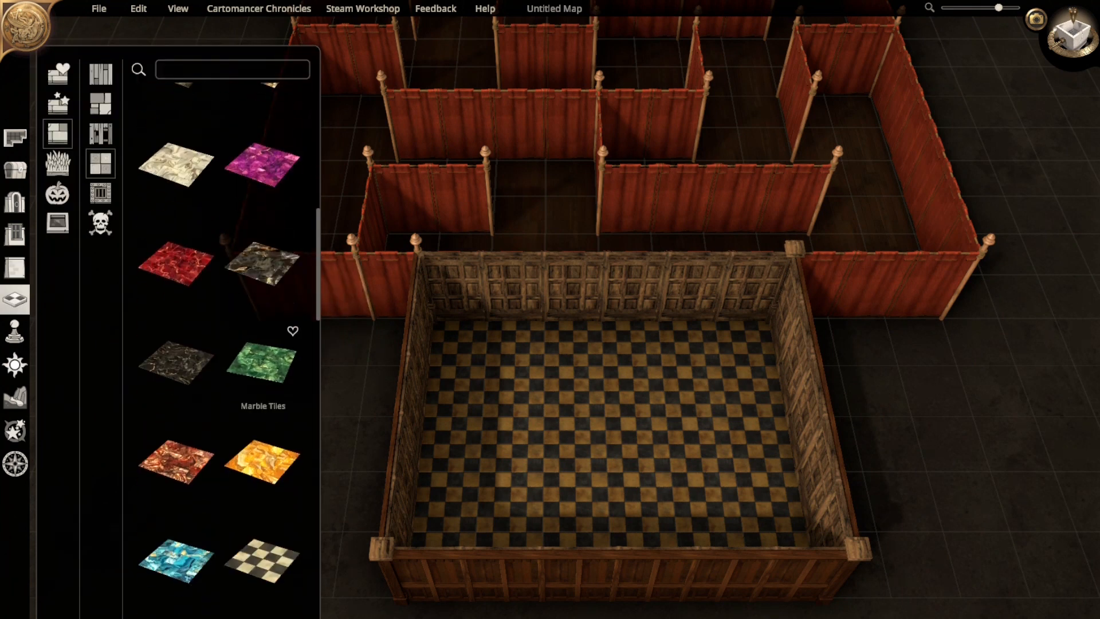
scroll(261, 369, down, 5)
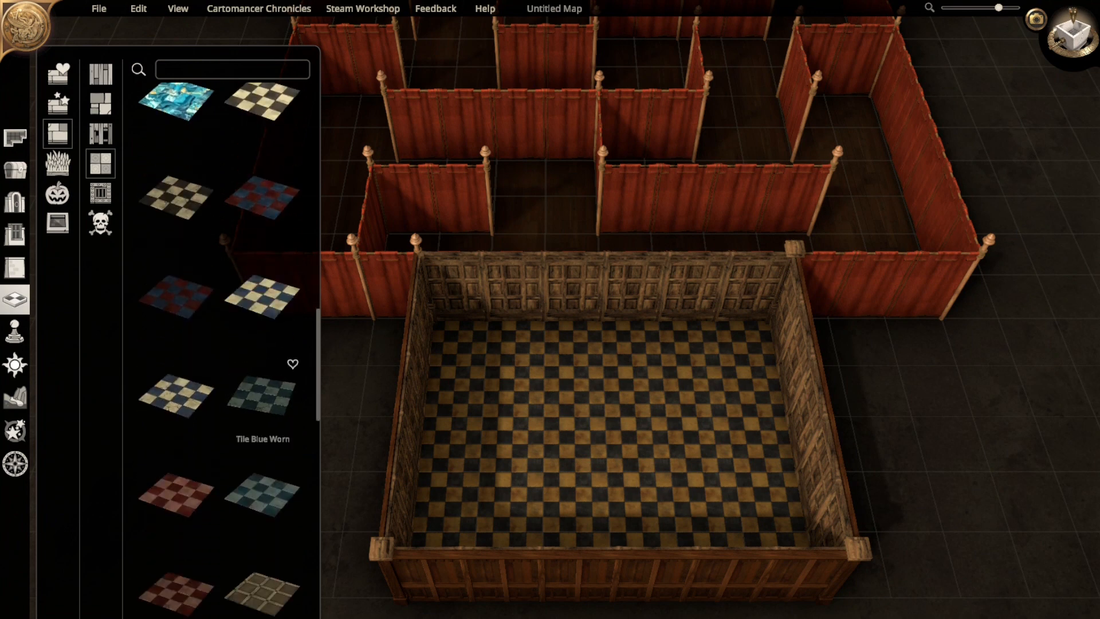
scroll(178, 235, up, 1)
click(177, 235)
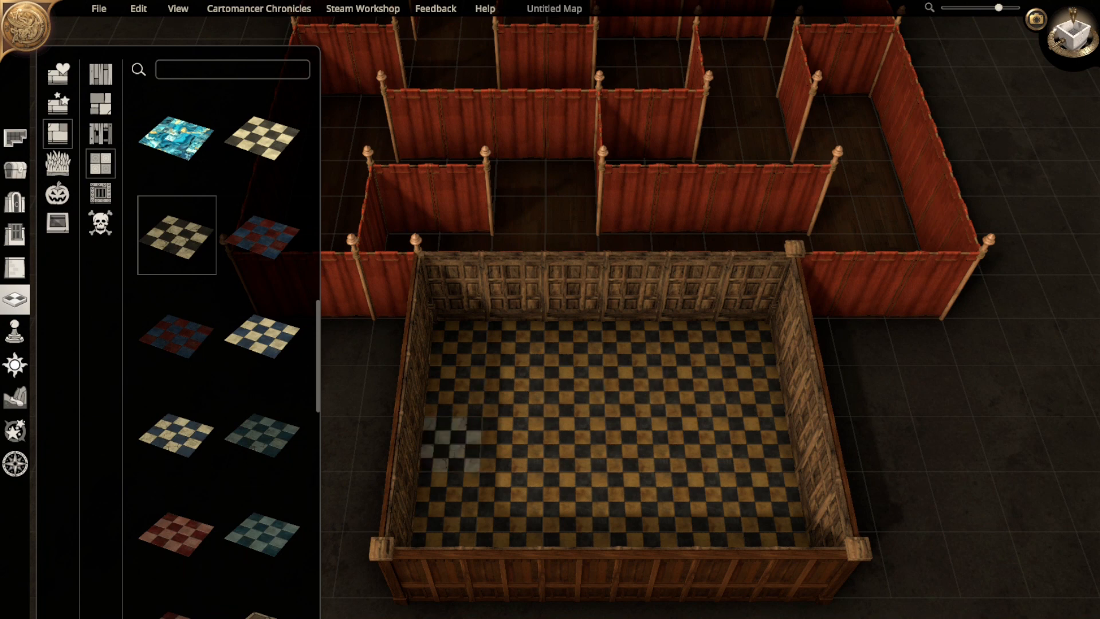
scroll(270, 390, down, 6)
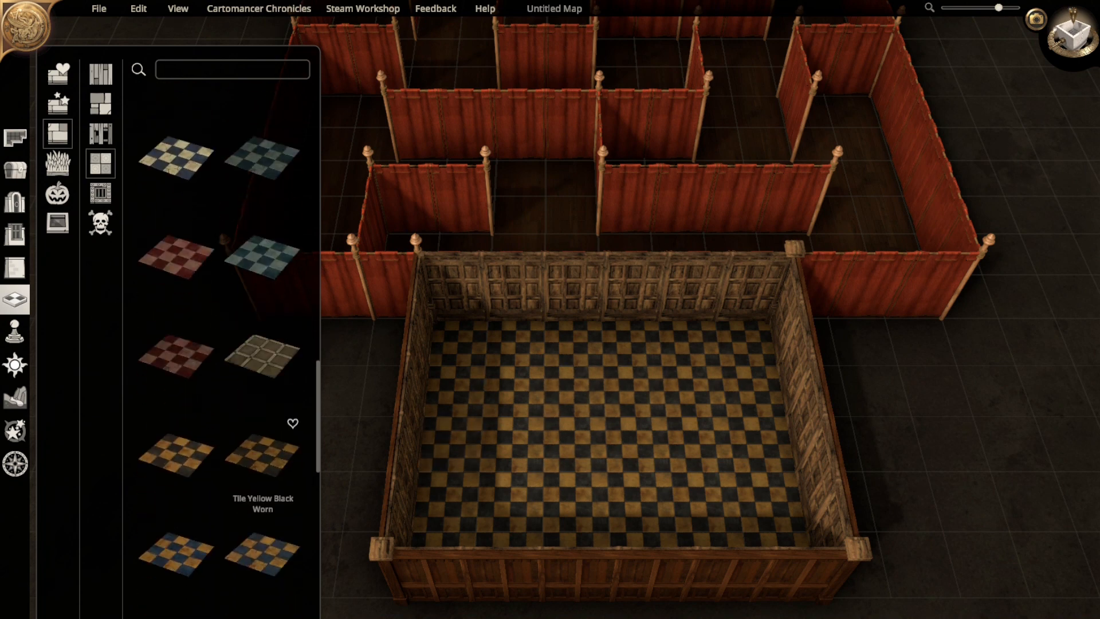
click(263, 373)
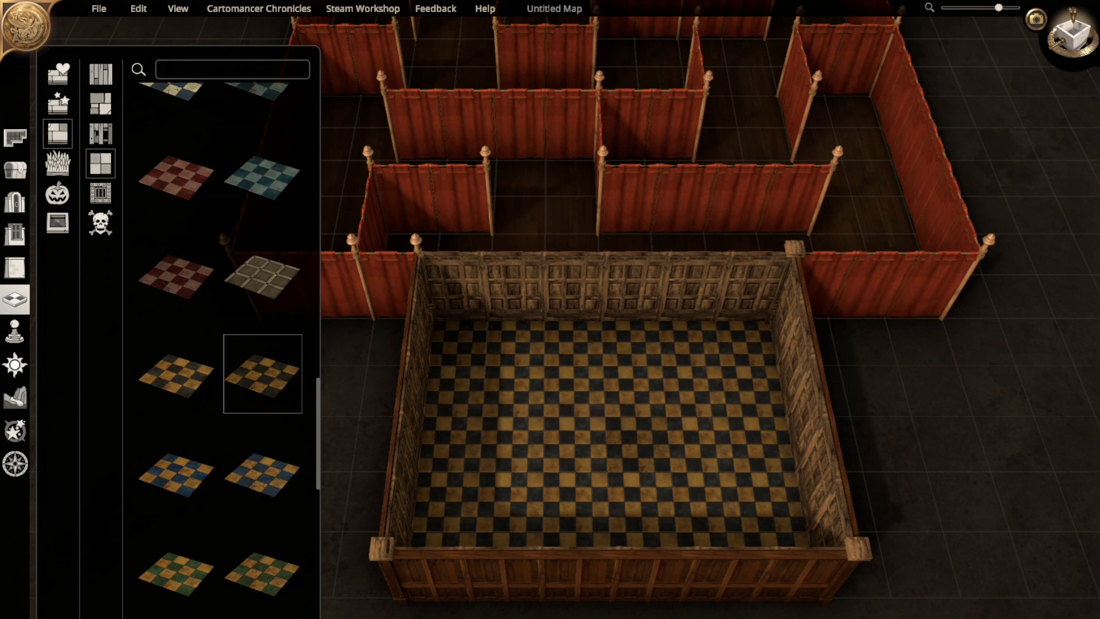
drag(456, 344, 769, 510)
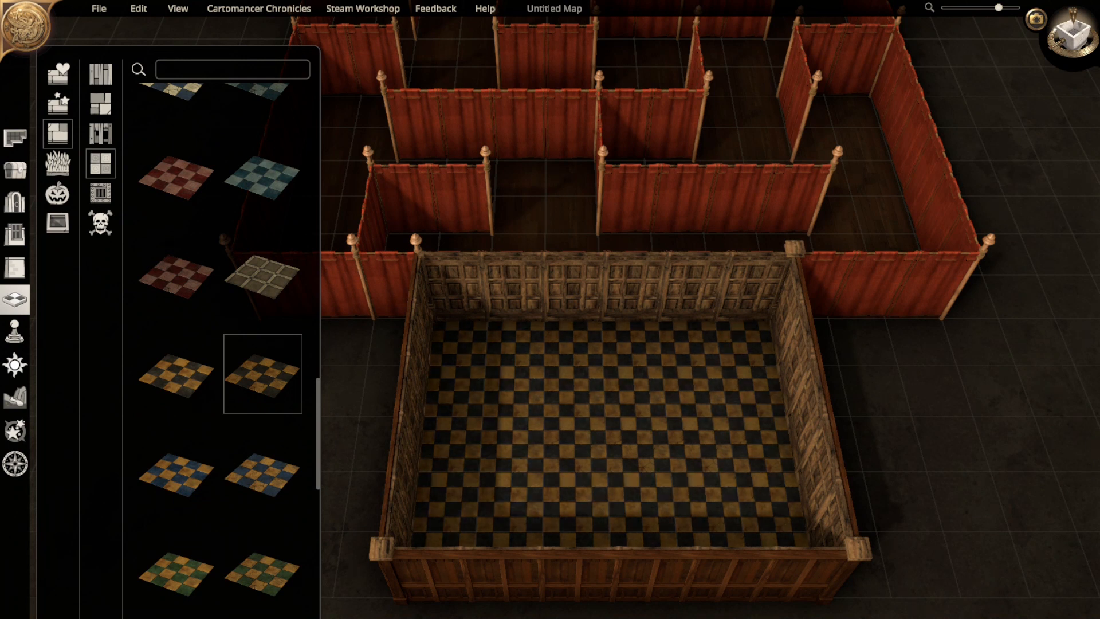
key(Tab)
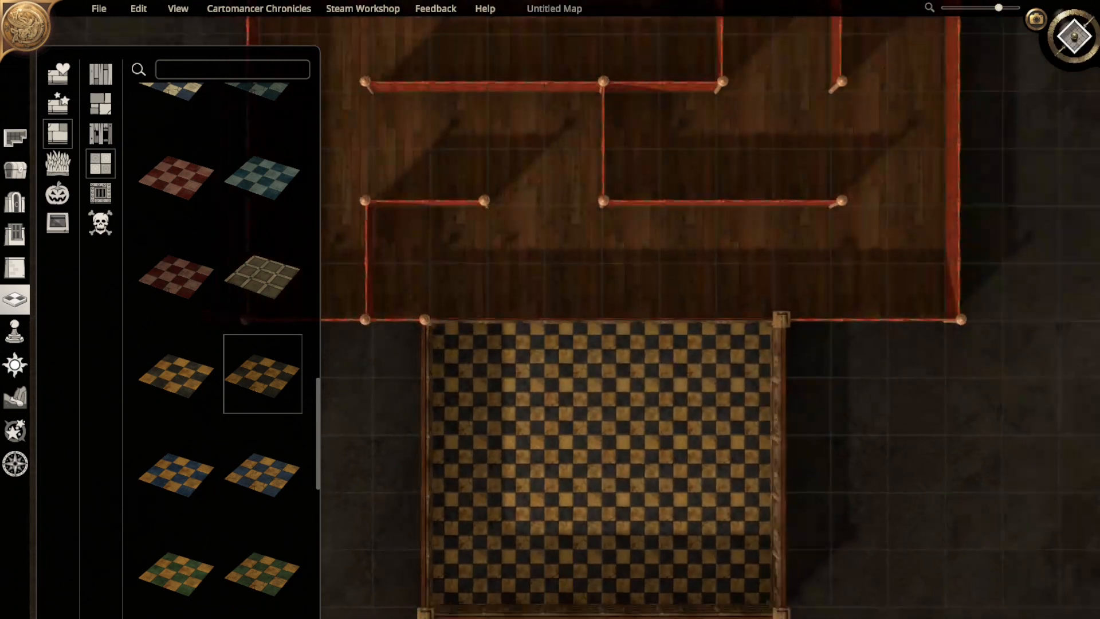
key(Tab)
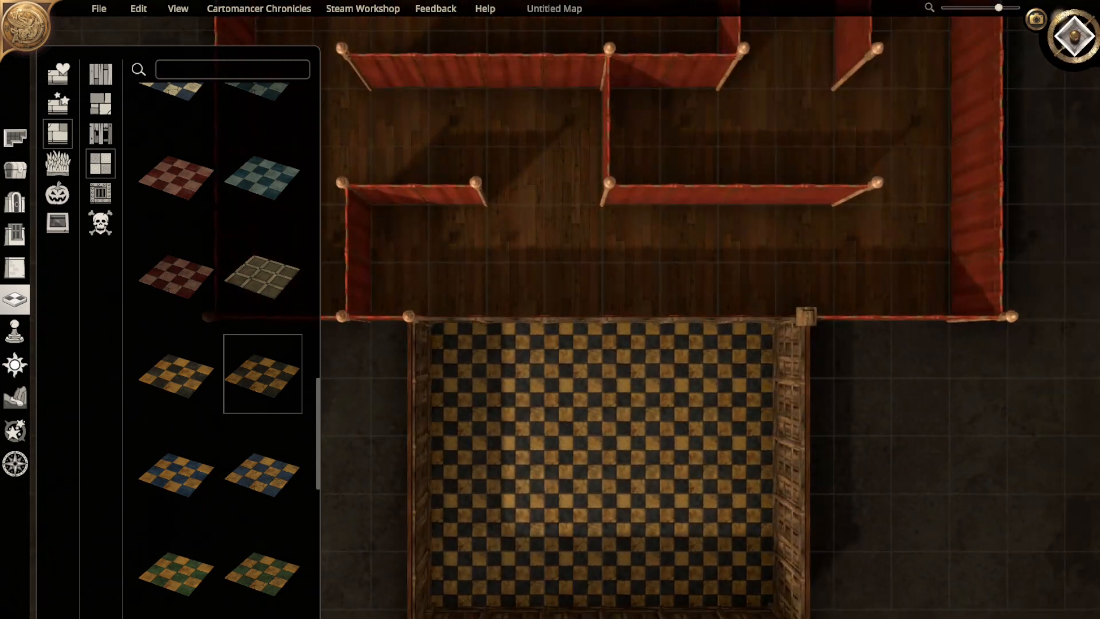
key(Tab)
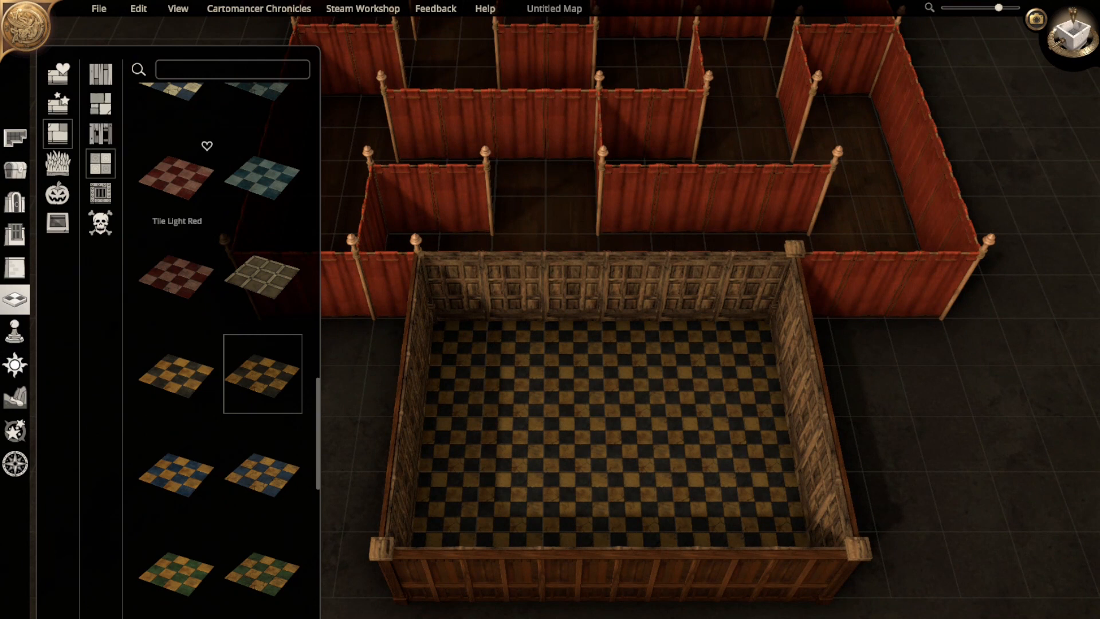
- Browse the double door styles and compare the Simple Door, the arched wooden doors and the Coffered door for the entrance hall
key(w)
key(a)
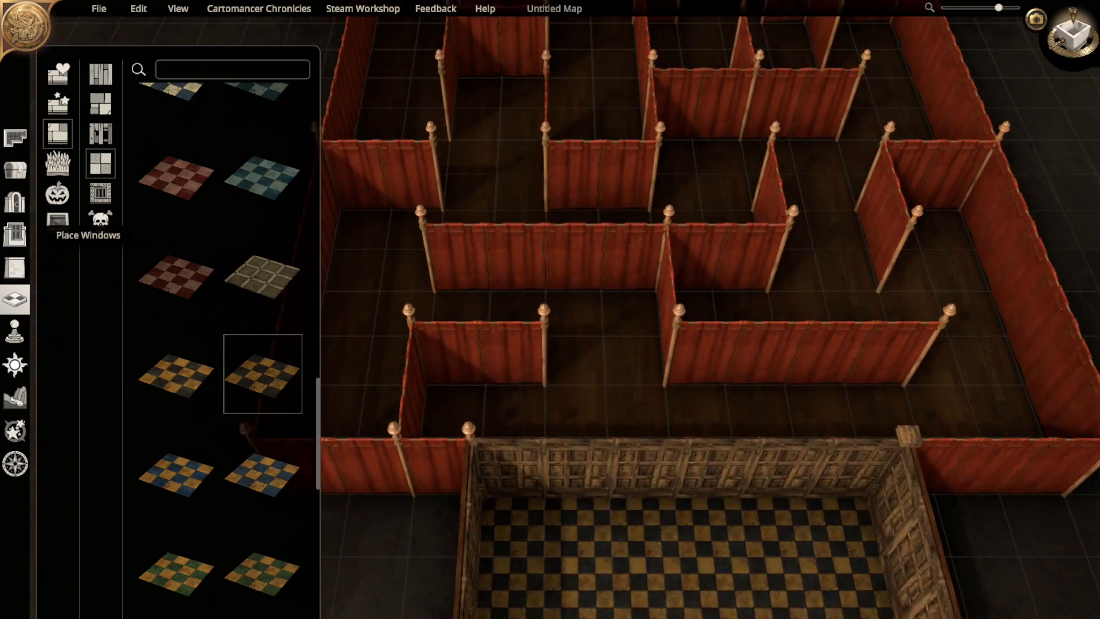
click(14, 202)
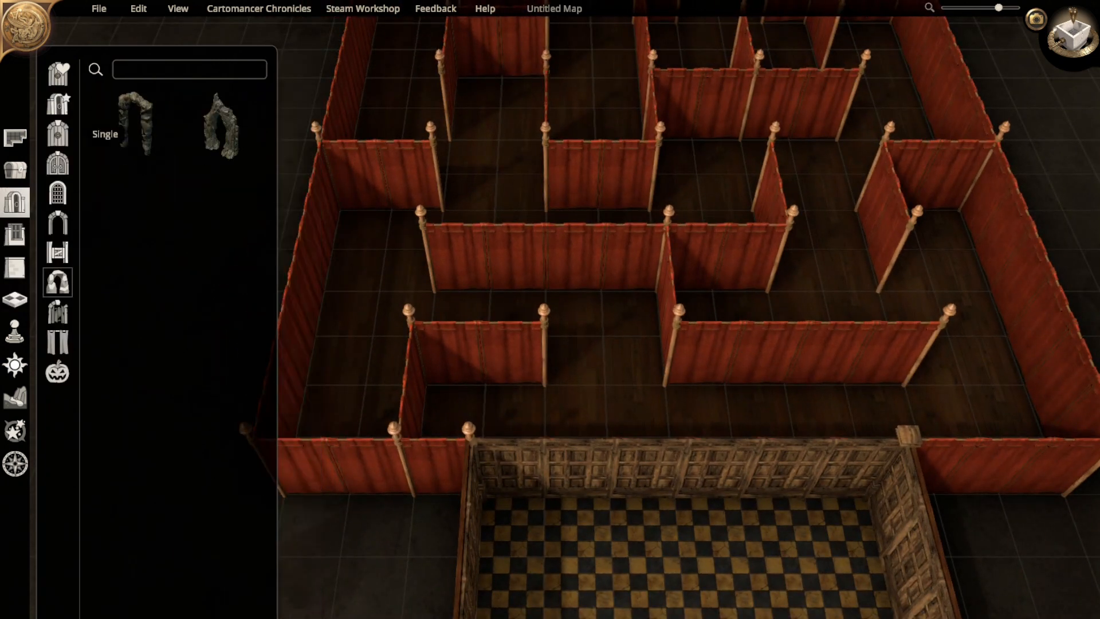
click(58, 134)
click(58, 164)
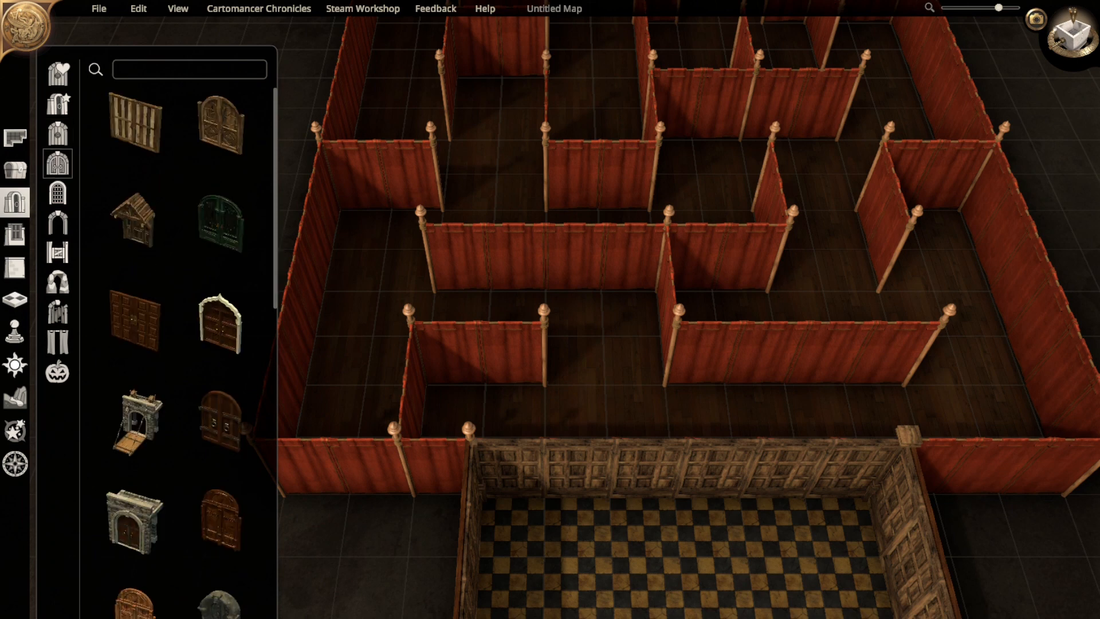
right_drag(573, 401, 573, 260)
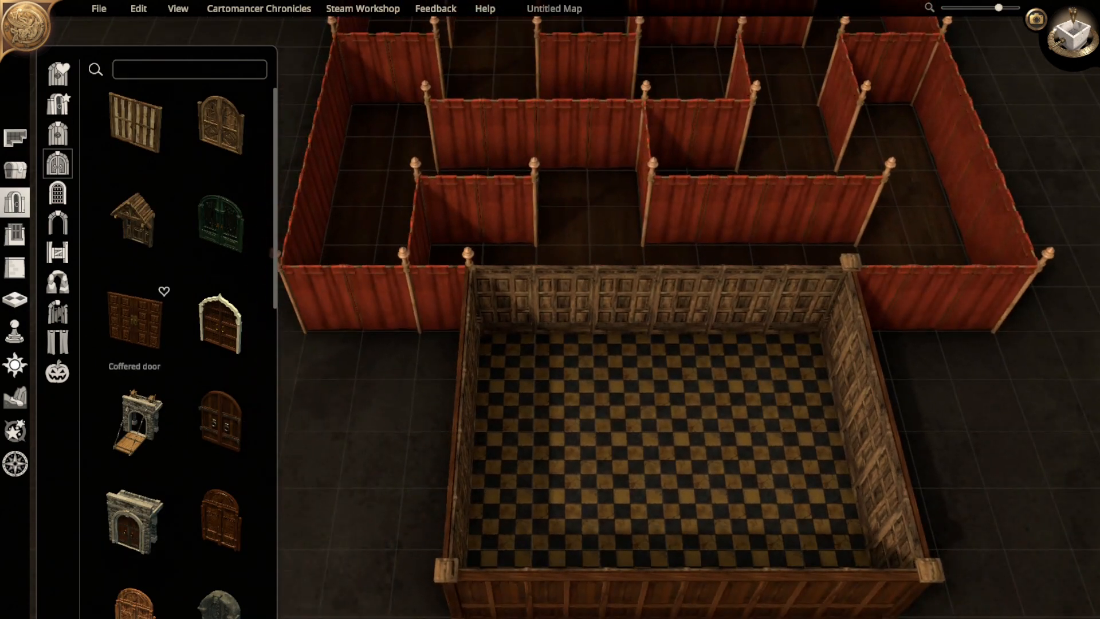
scroll(221, 355, down, 1)
scroll(134, 447, down, 3)
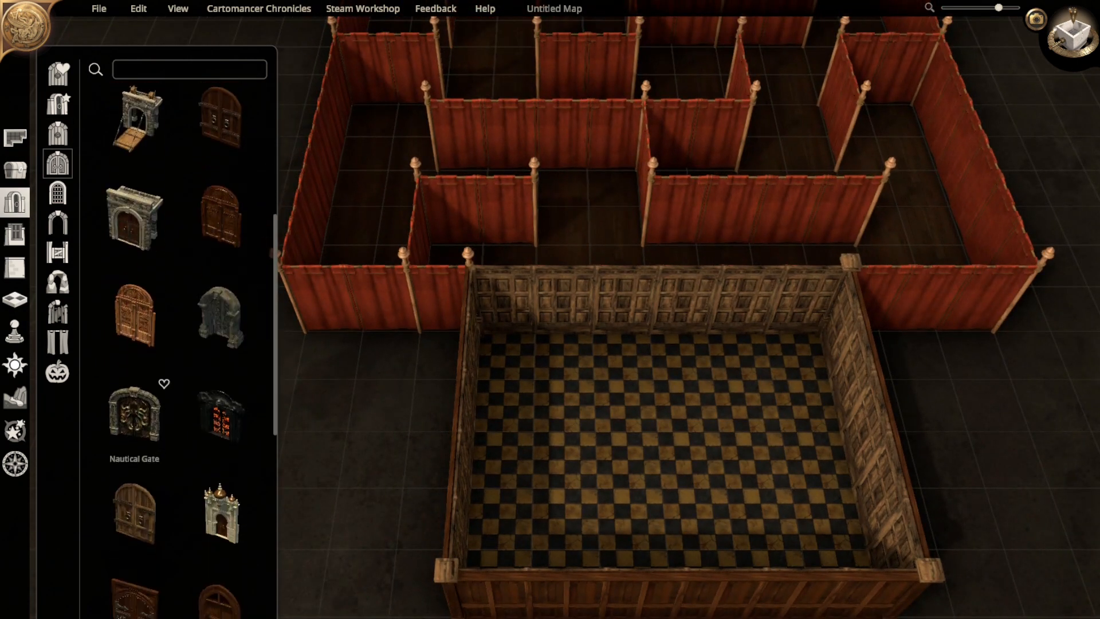
scroll(135, 444, down, 4)
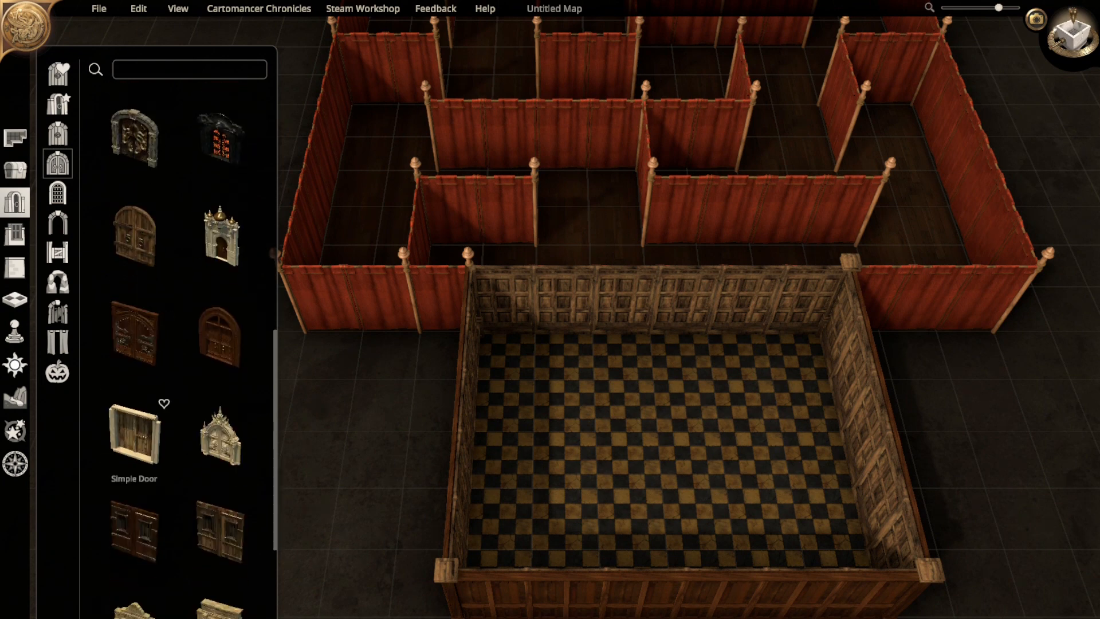
scroll(134, 558, down, 2)
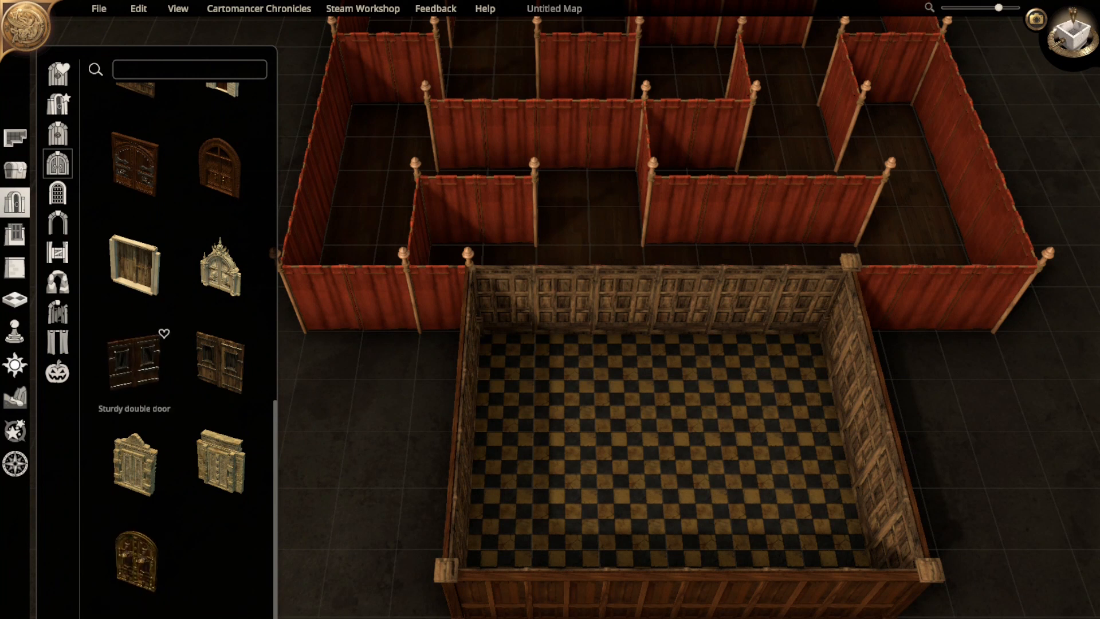
scroll(135, 364, up, 2)
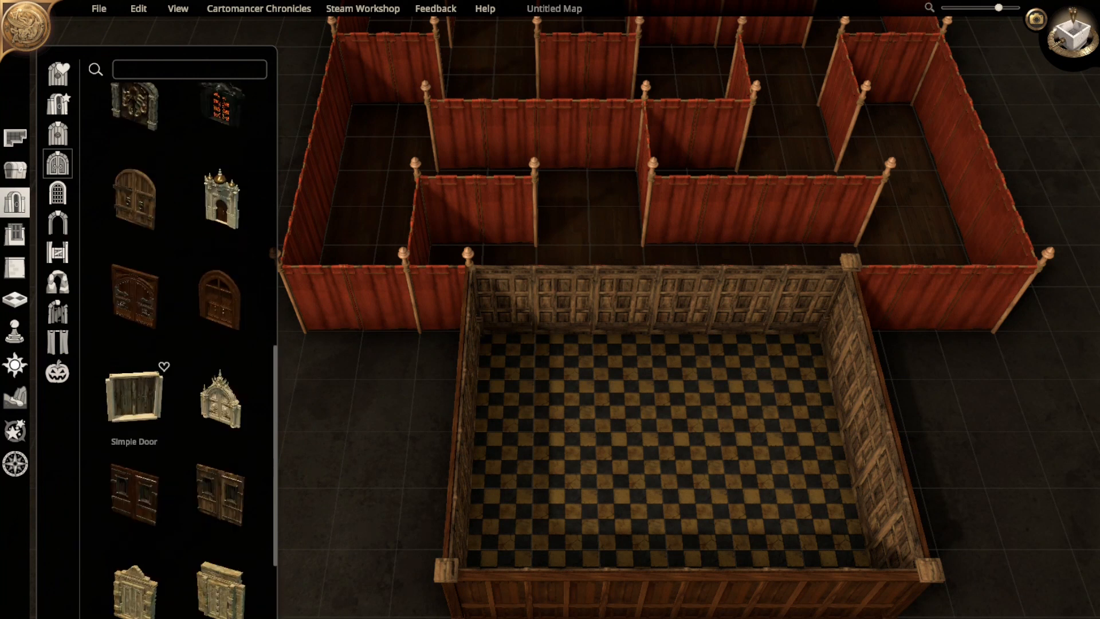
click(134, 395)
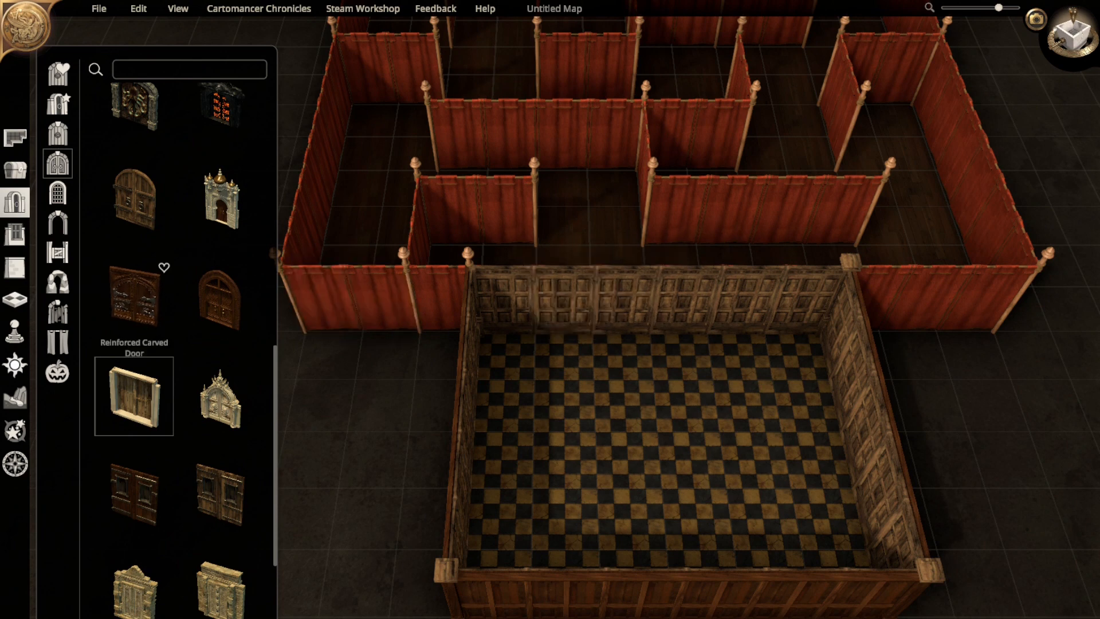
scroll(134, 270, up, 1)
click(134, 264)
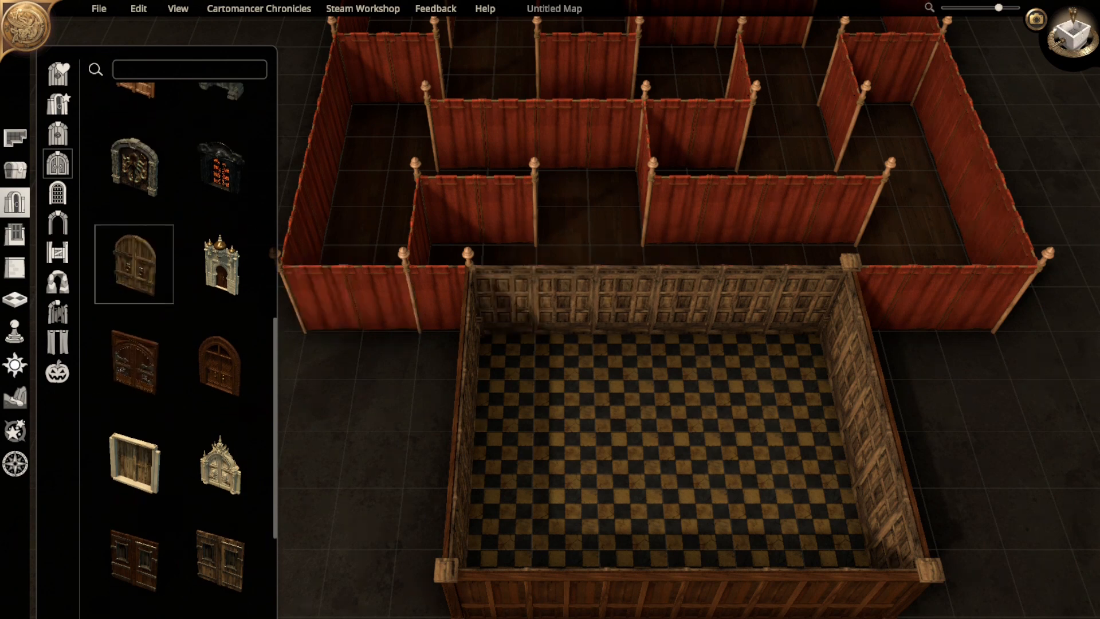
click(220, 365)
scroll(178, 344, up, 3)
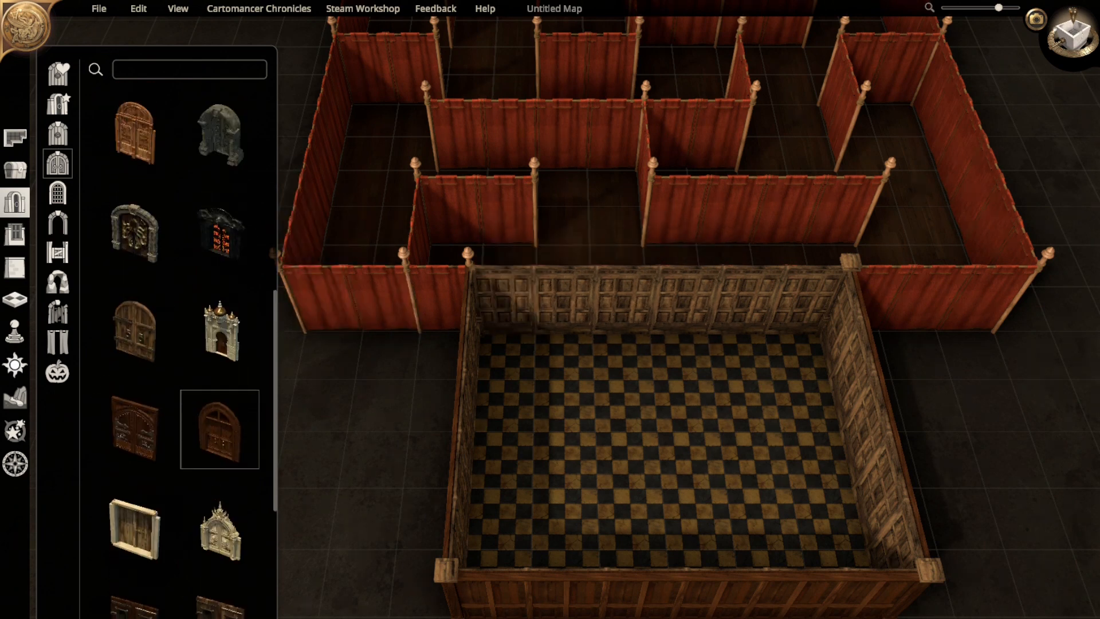
scroll(138, 309, up, 4)
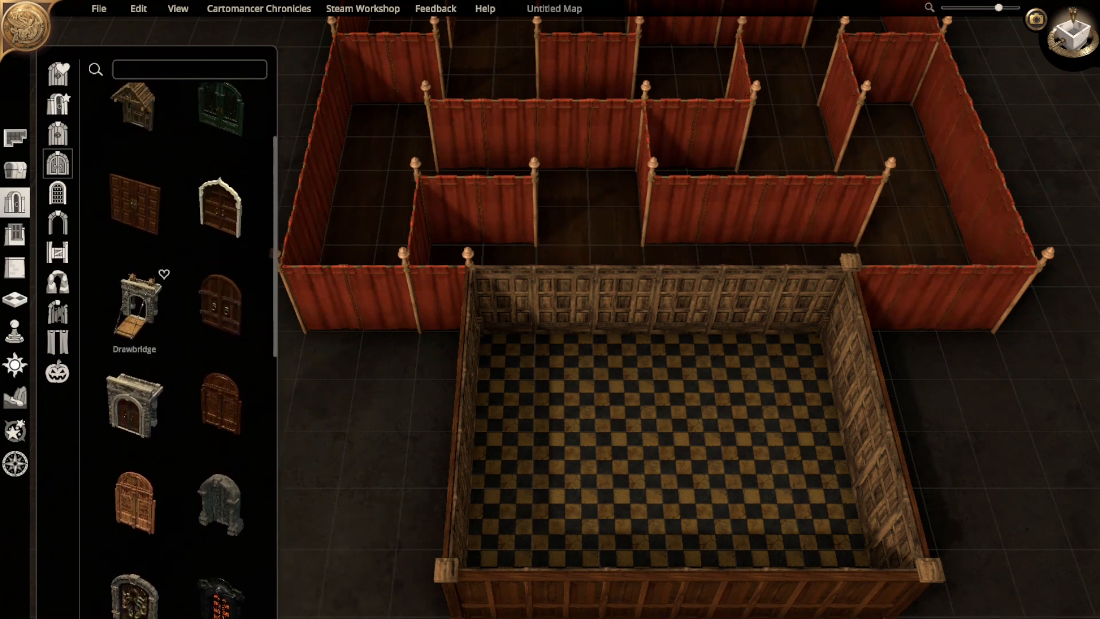
click(134, 204)
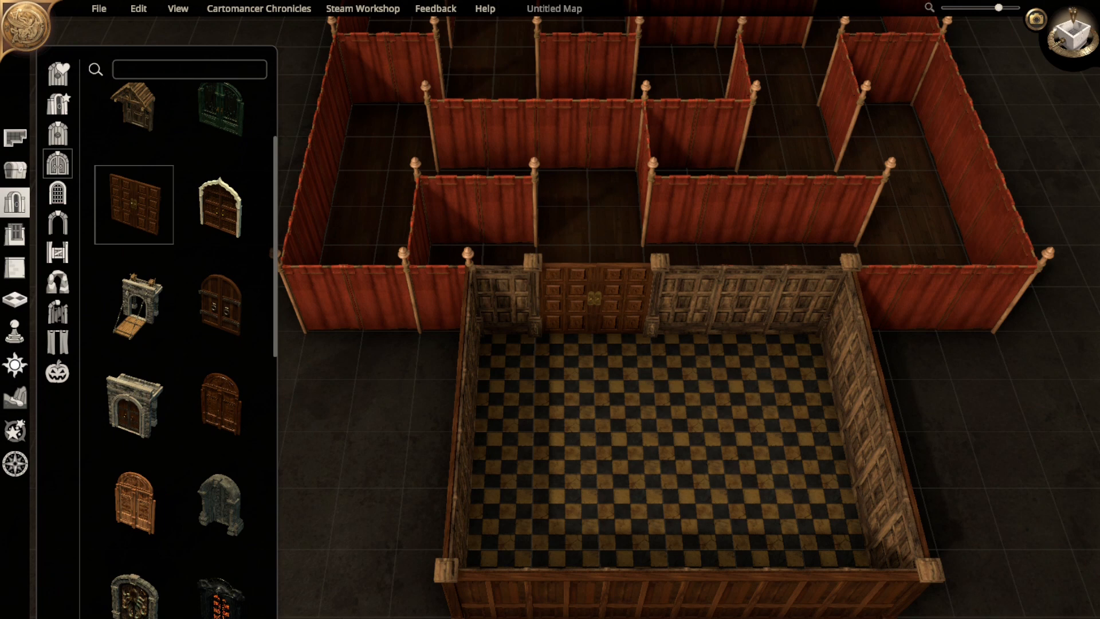
- Place a Cabin Door in the middle of the wall between the entrance hall and the main mansion
scroll(134, 126, up, 2)
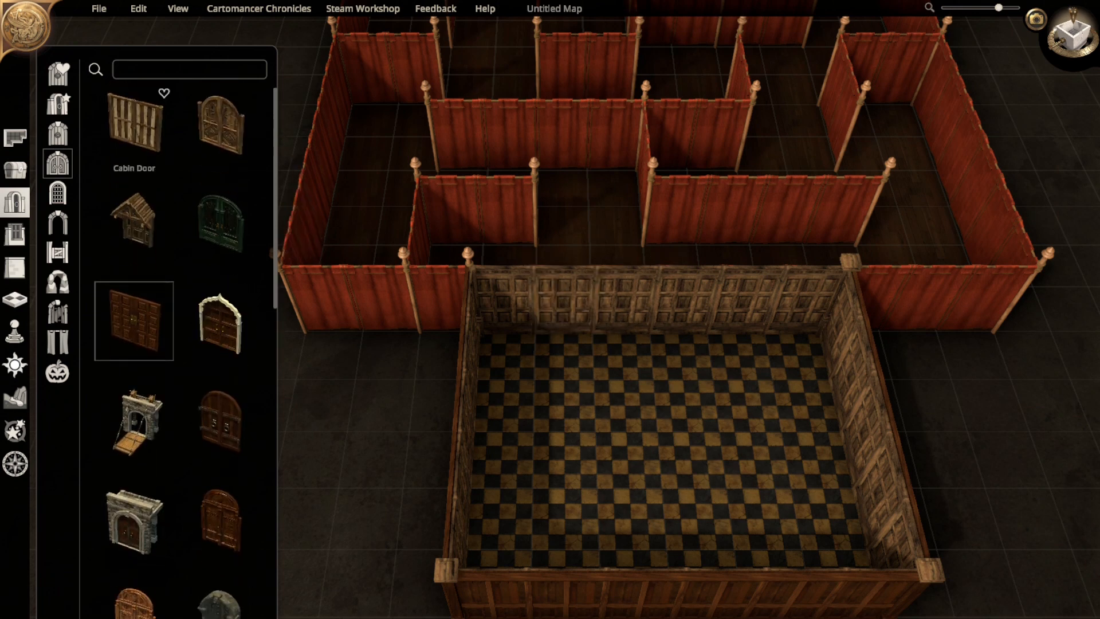
click(135, 123)
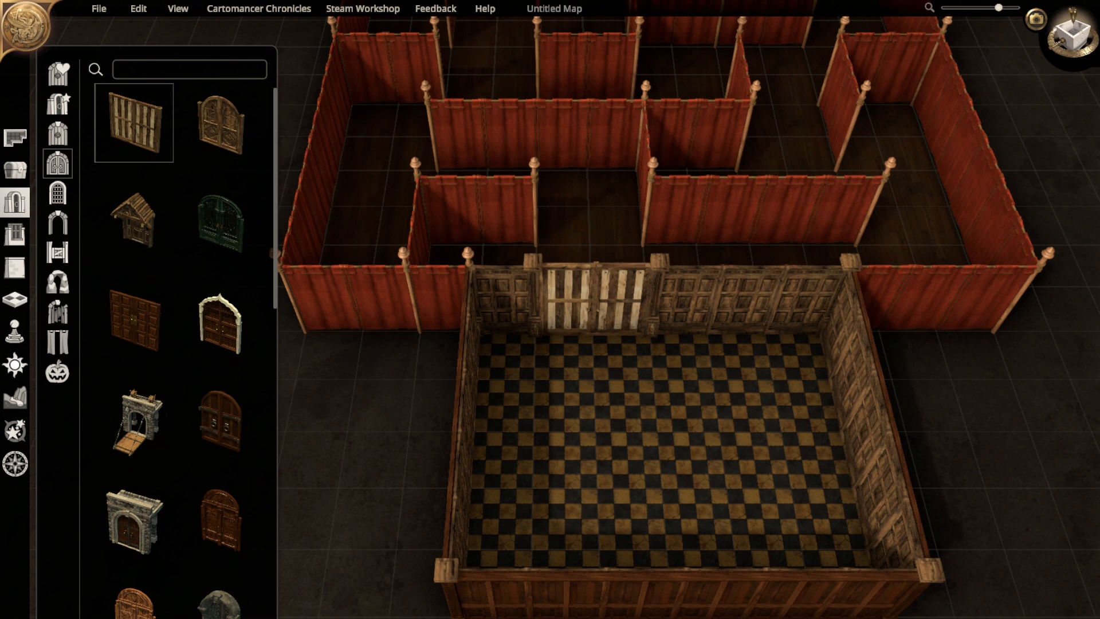
click(596, 299)
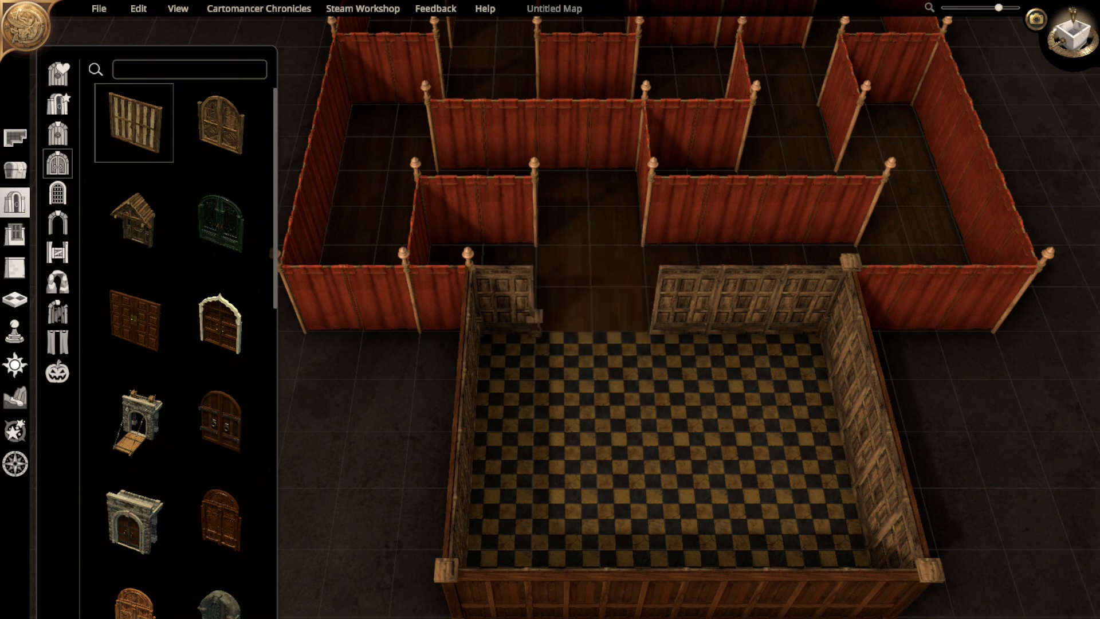
key(w)
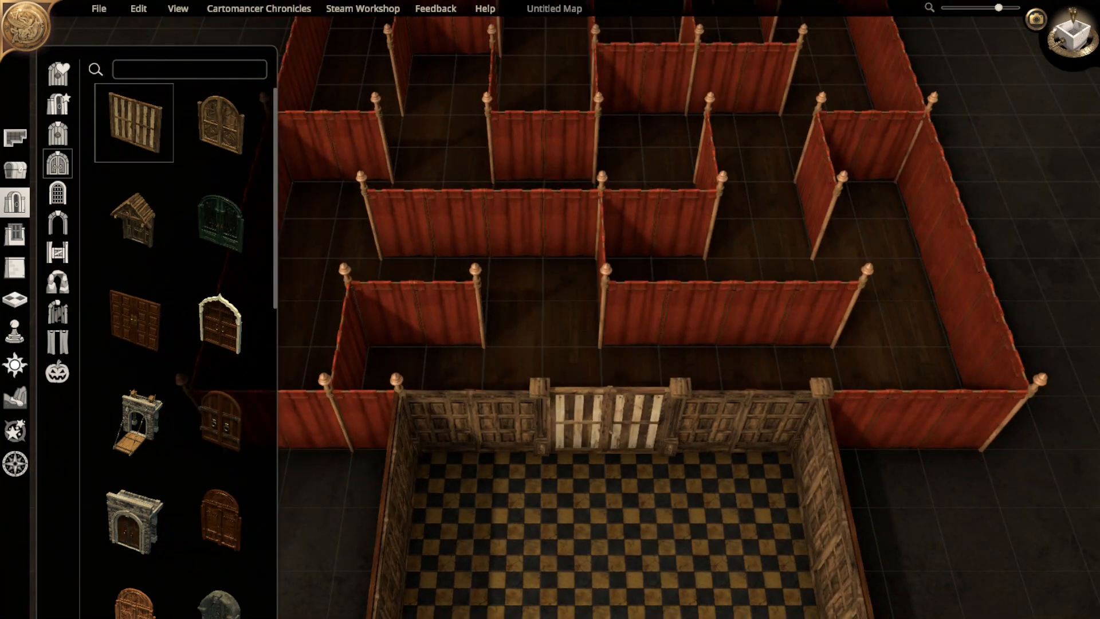
key(s)
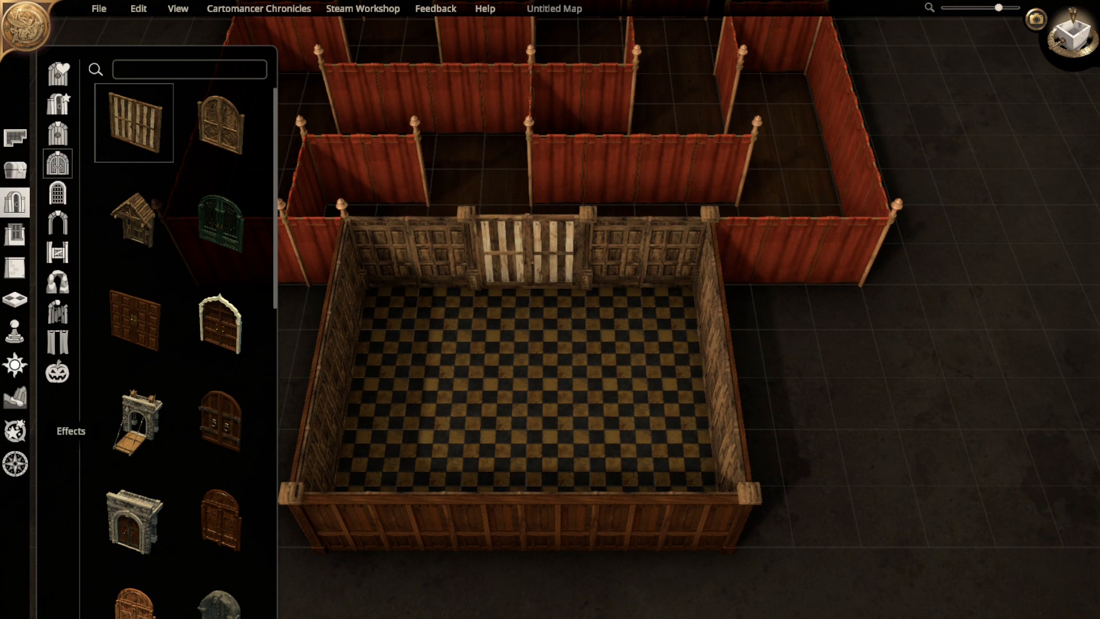
- Browse the wall-mounted candle lights and preview the purple hanging lamp, the green lantern and the Frost Light on the entrance hall's back wall
click(15, 171)
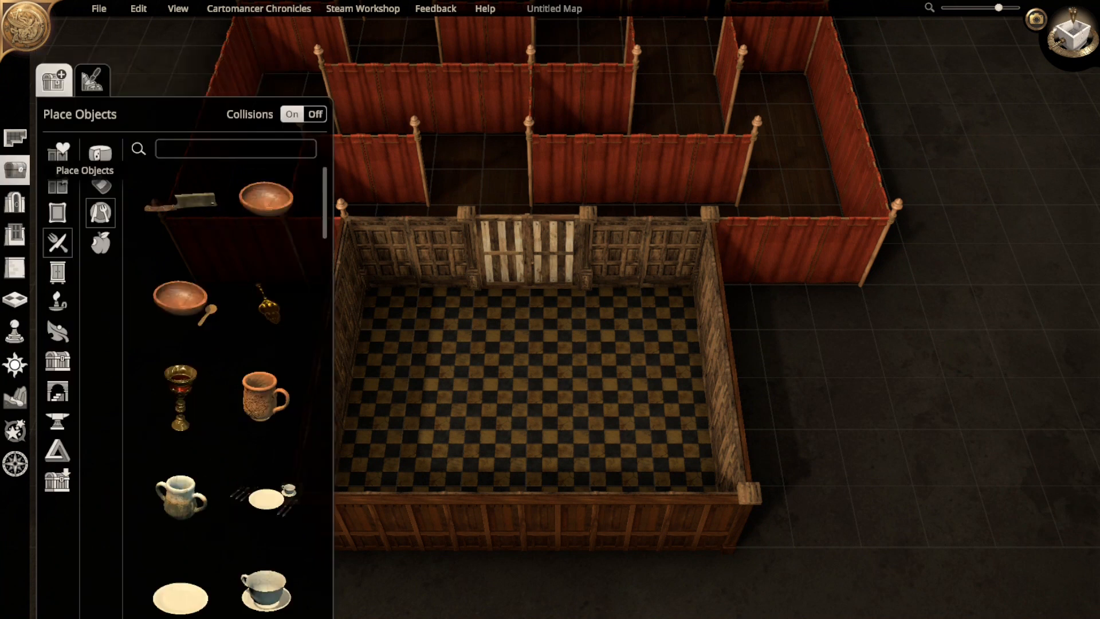
click(57, 301)
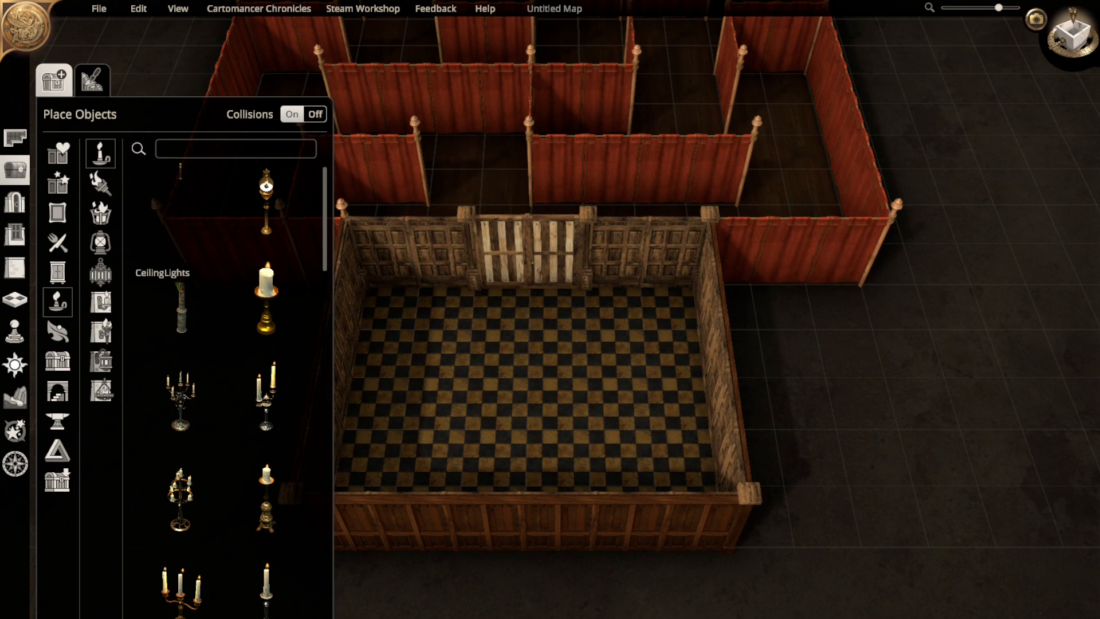
click(100, 302)
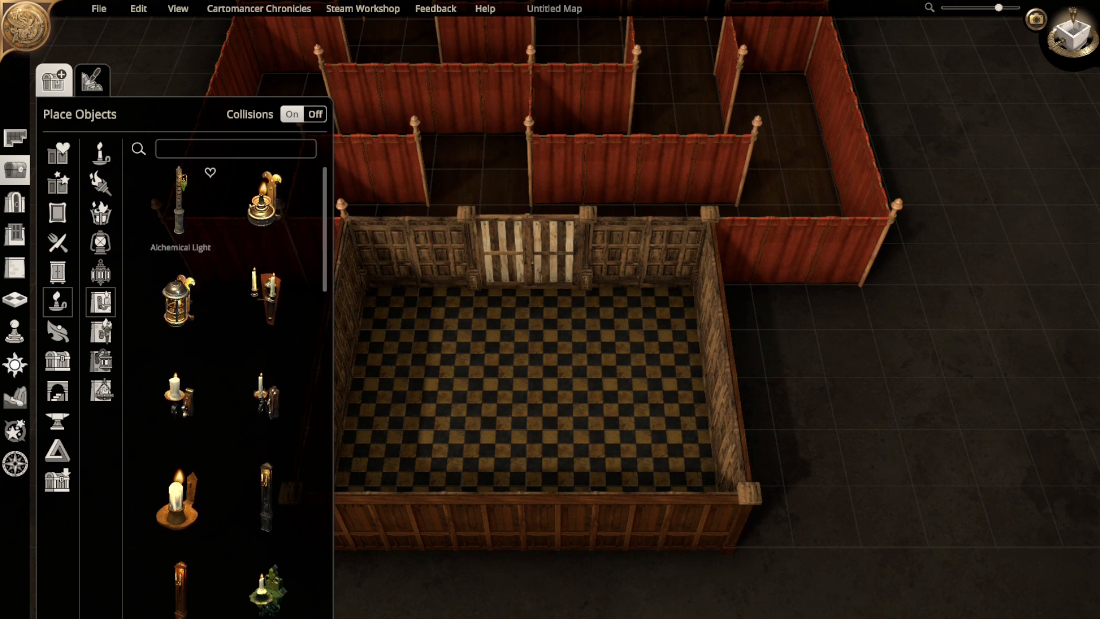
scroll(266, 378, down, 5)
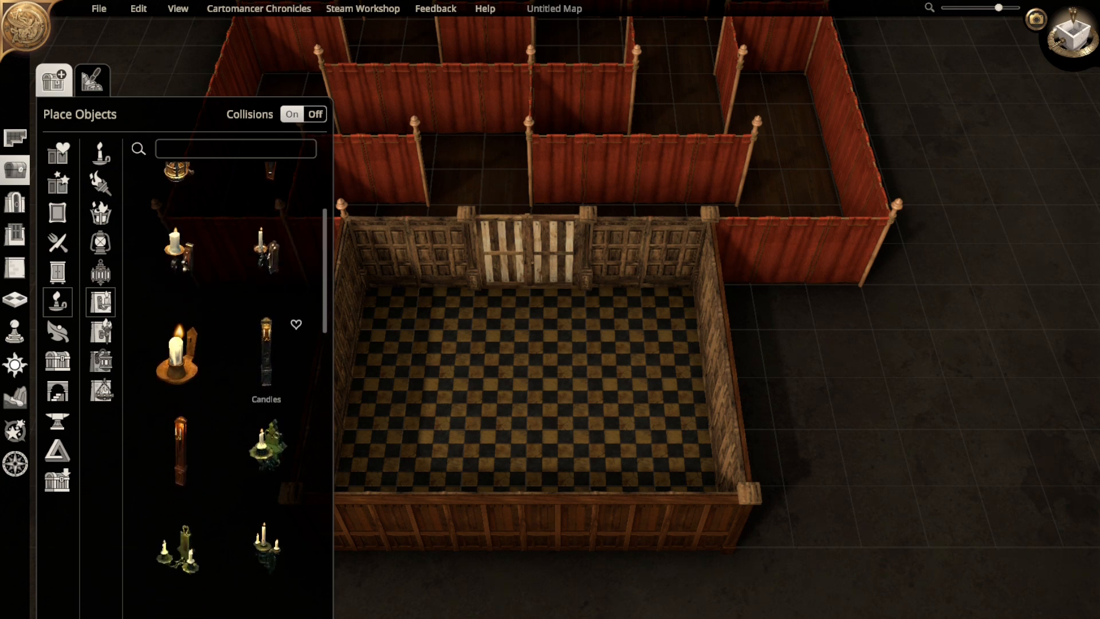
scroll(267, 401, down, 6)
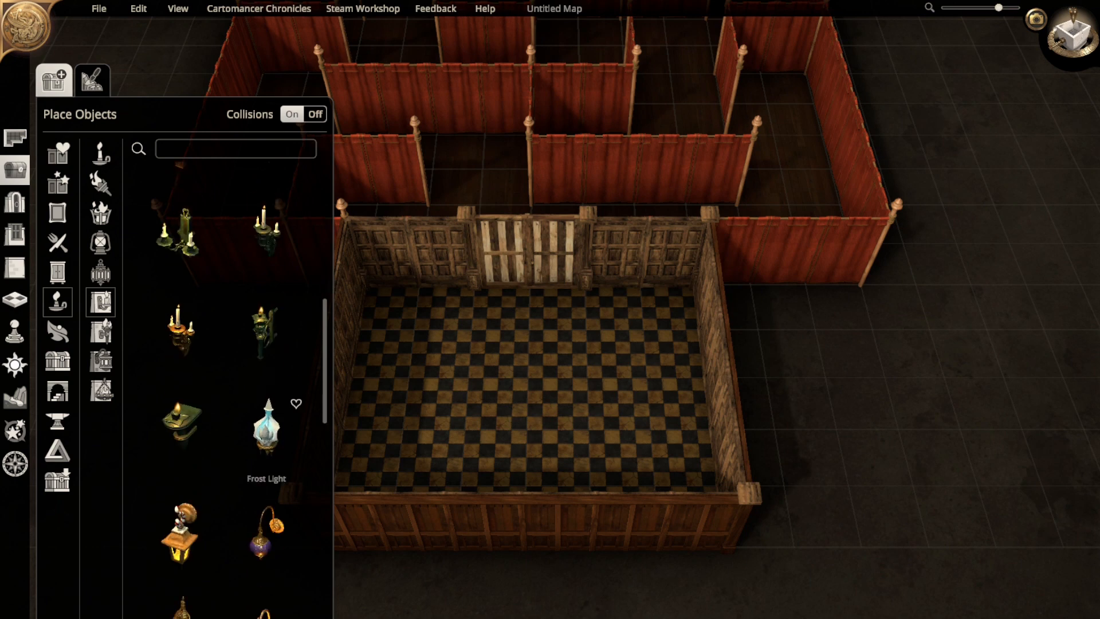
scroll(267, 435, down, 2)
click(266, 452)
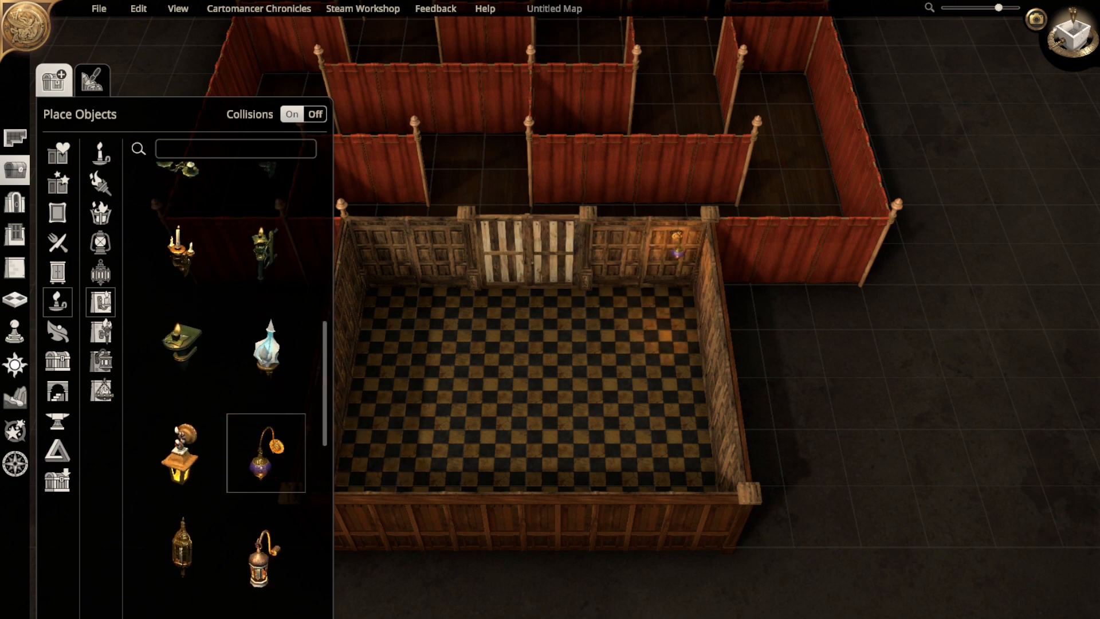
scroll(172, 487, down, 3)
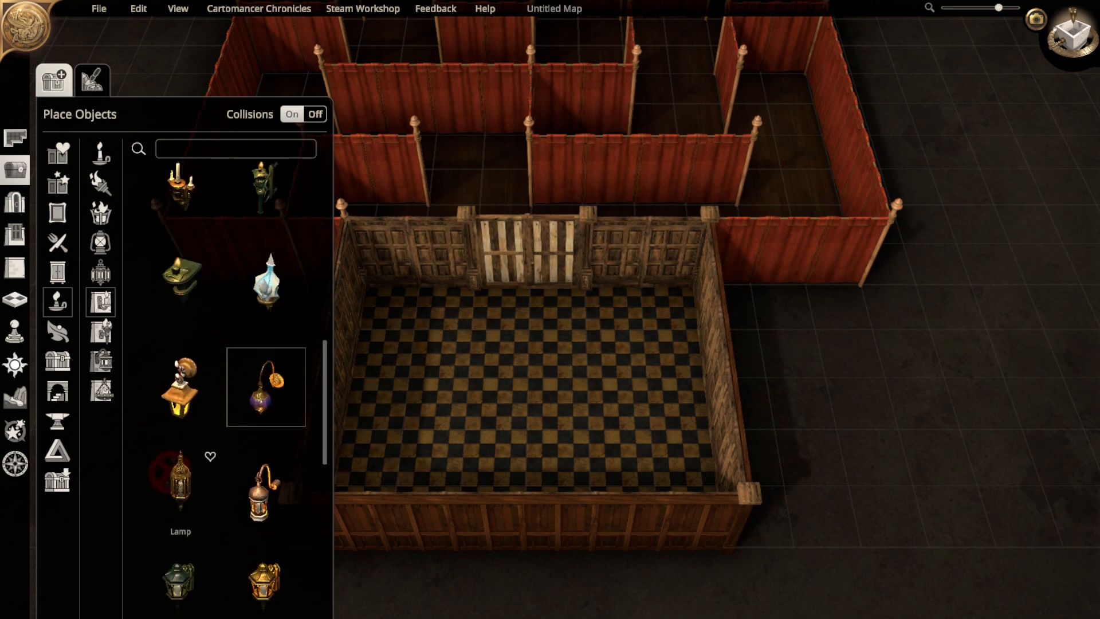
click(180, 544)
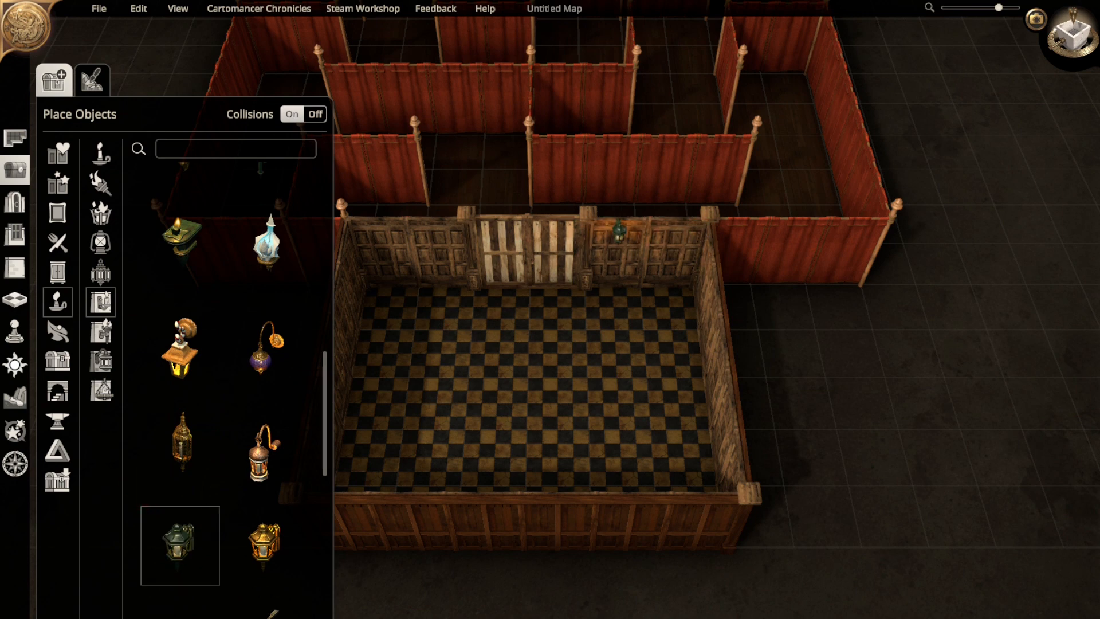
scroll(229, 373, down, 3)
scroll(266, 286, up, 4)
click(267, 222)
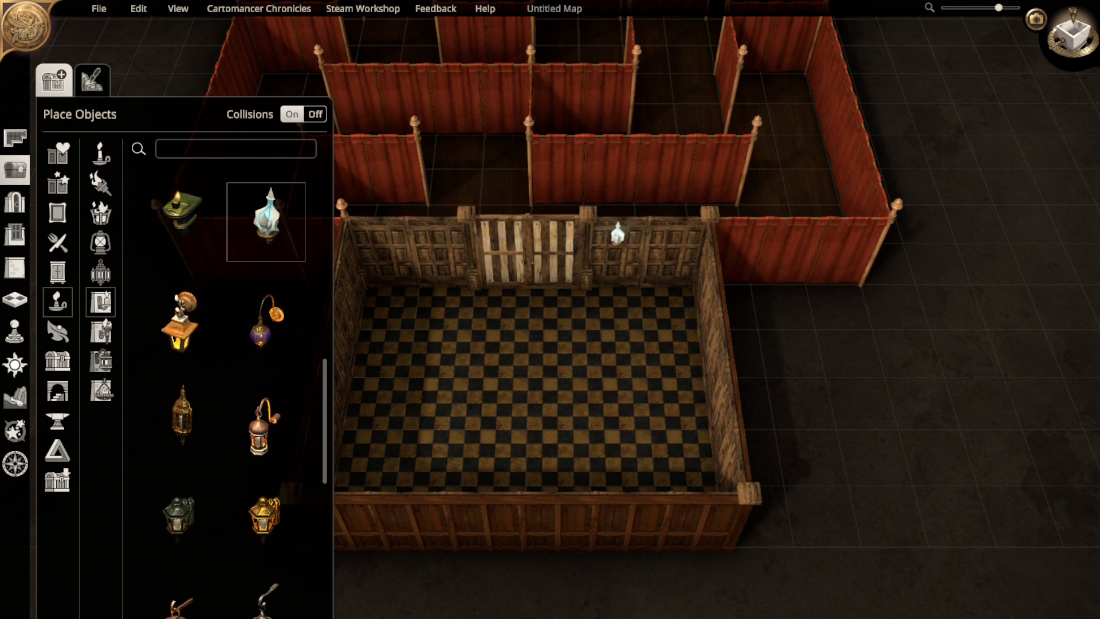
- Check the remaining wall-mounted candle lights and compare the pillar-shaped light with the purple hanging lamp beside the cabin door
scroll(229, 321, down, 10)
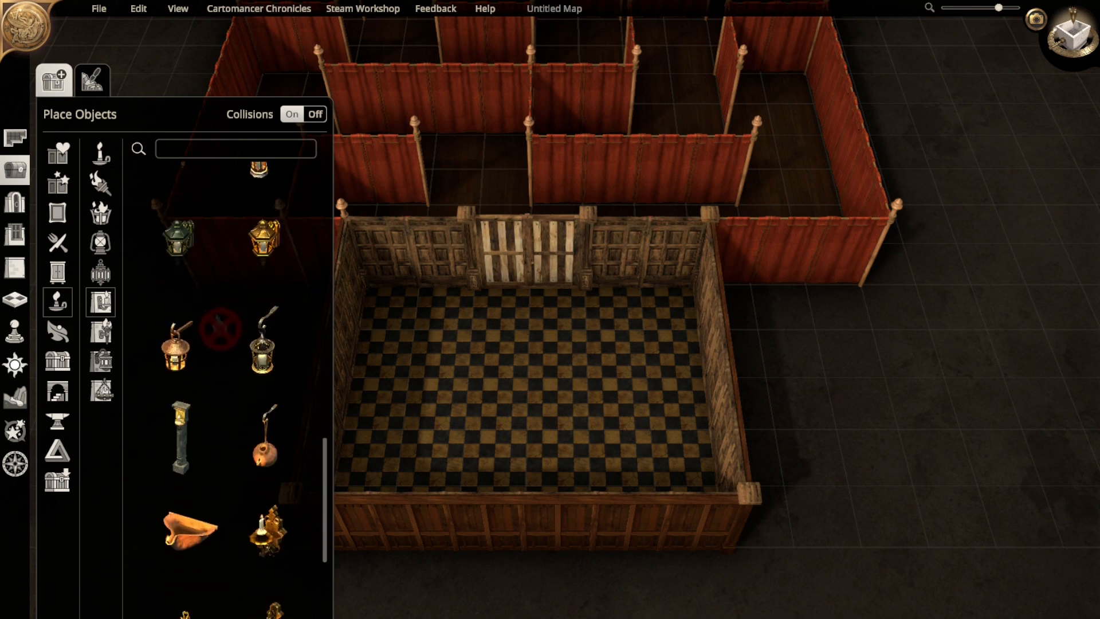
scroll(230, 338, down, 2)
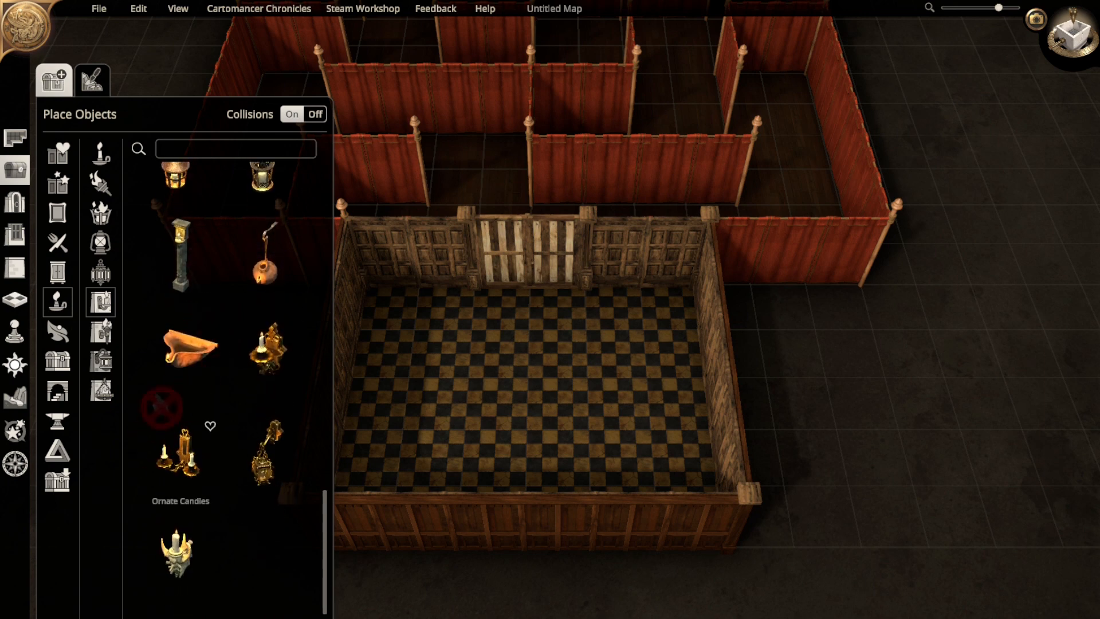
scroll(172, 378, up, 2)
scroll(184, 402, up, 2)
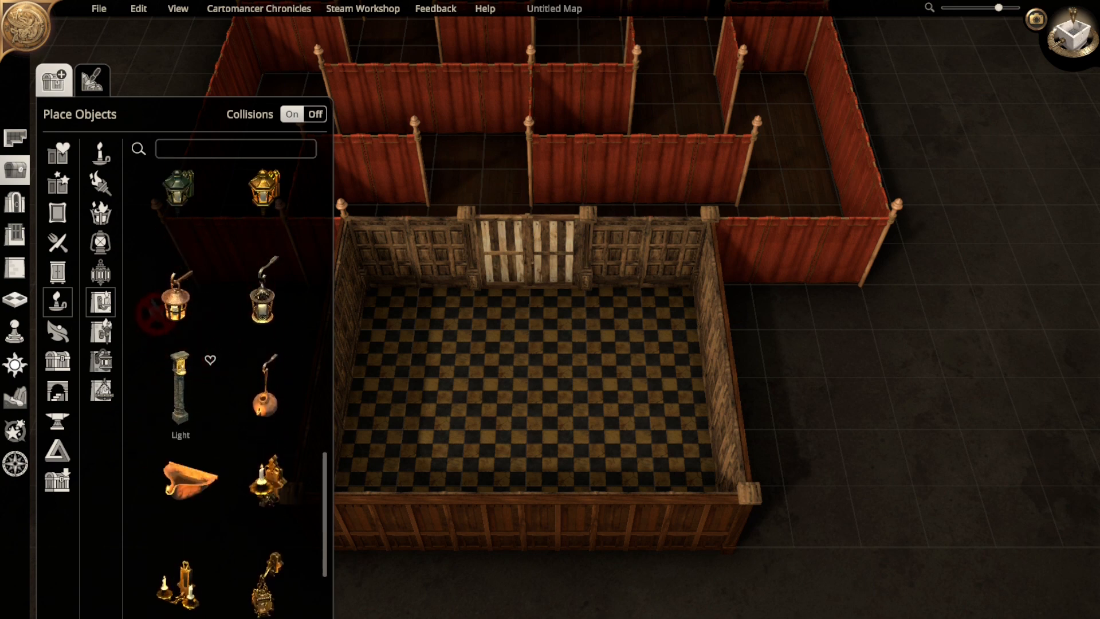
scroll(266, 229, up, 9)
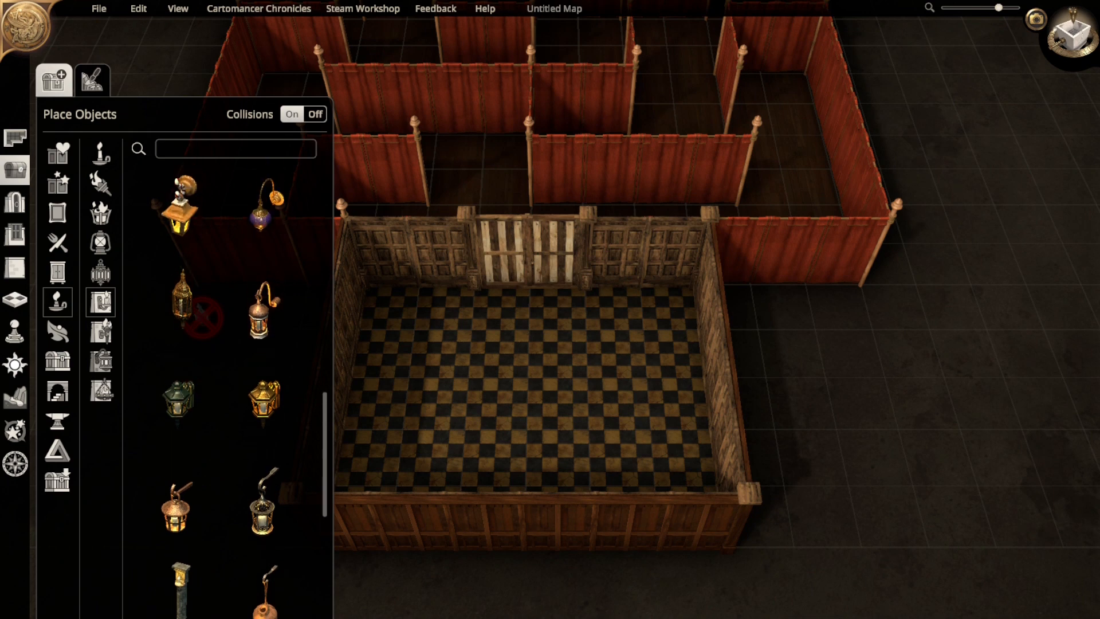
scroll(266, 230, up, 10)
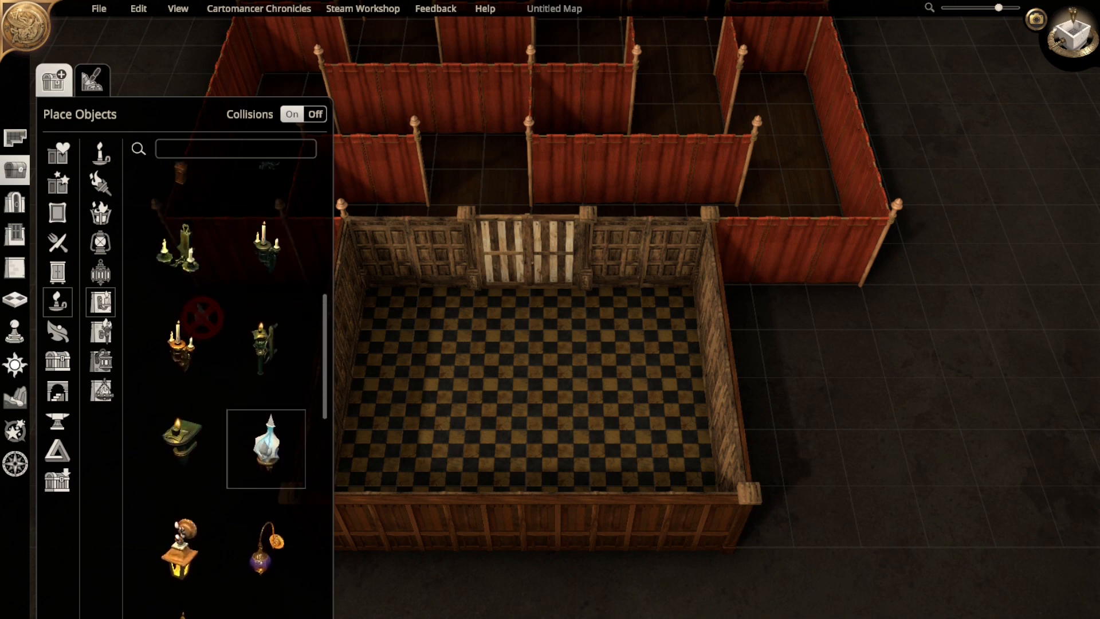
scroll(224, 390, up, 10)
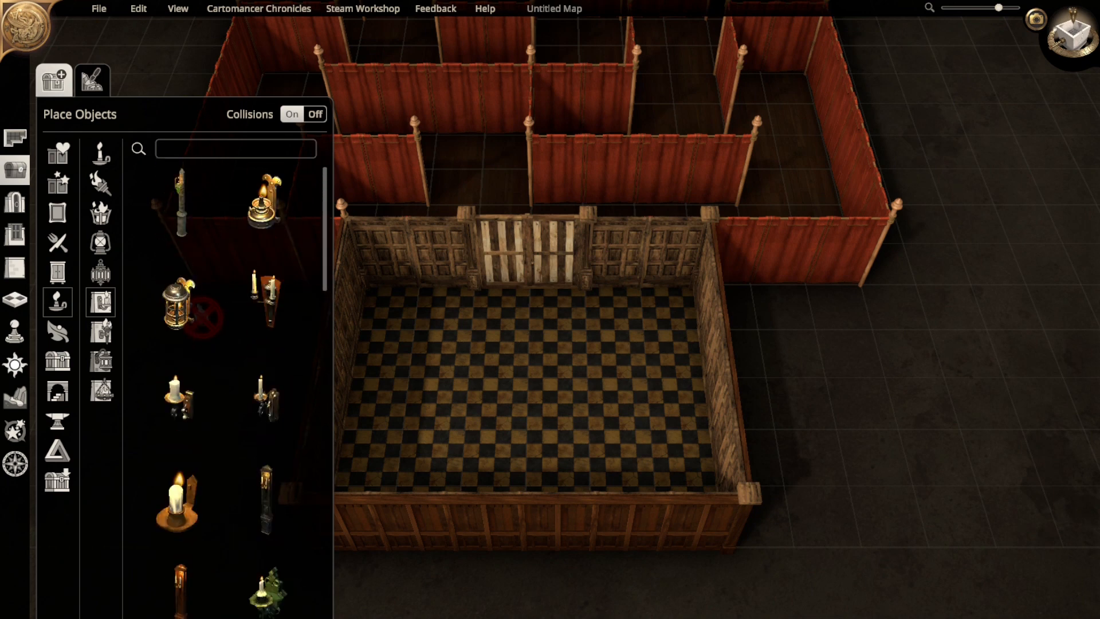
scroll(200, 316, down, 2)
click(196, 171)
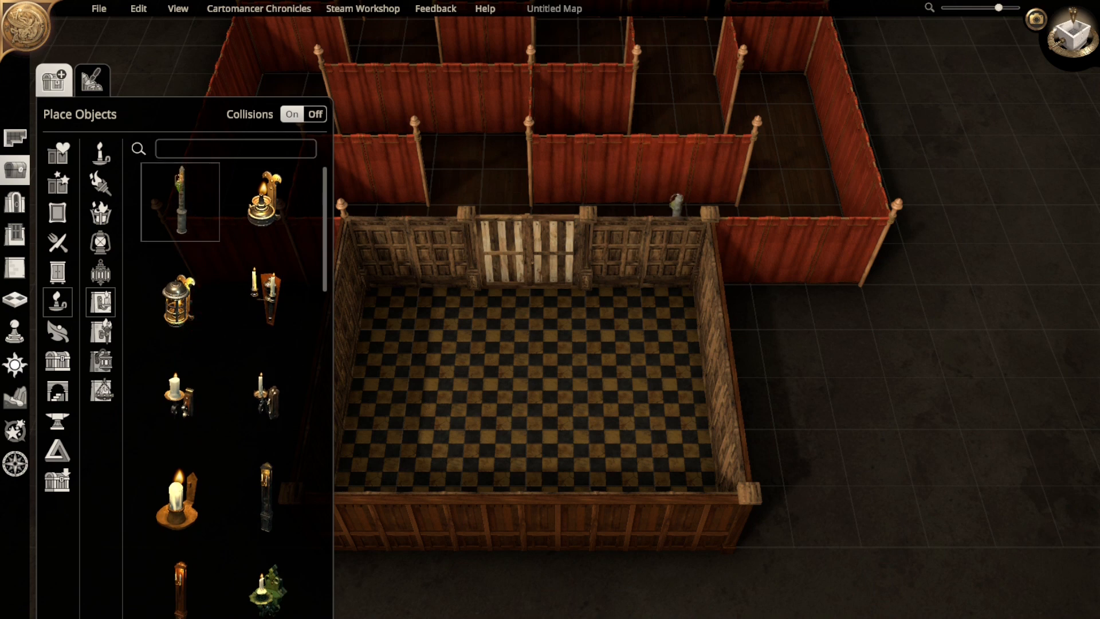
scroll(234, 344, down, 1)
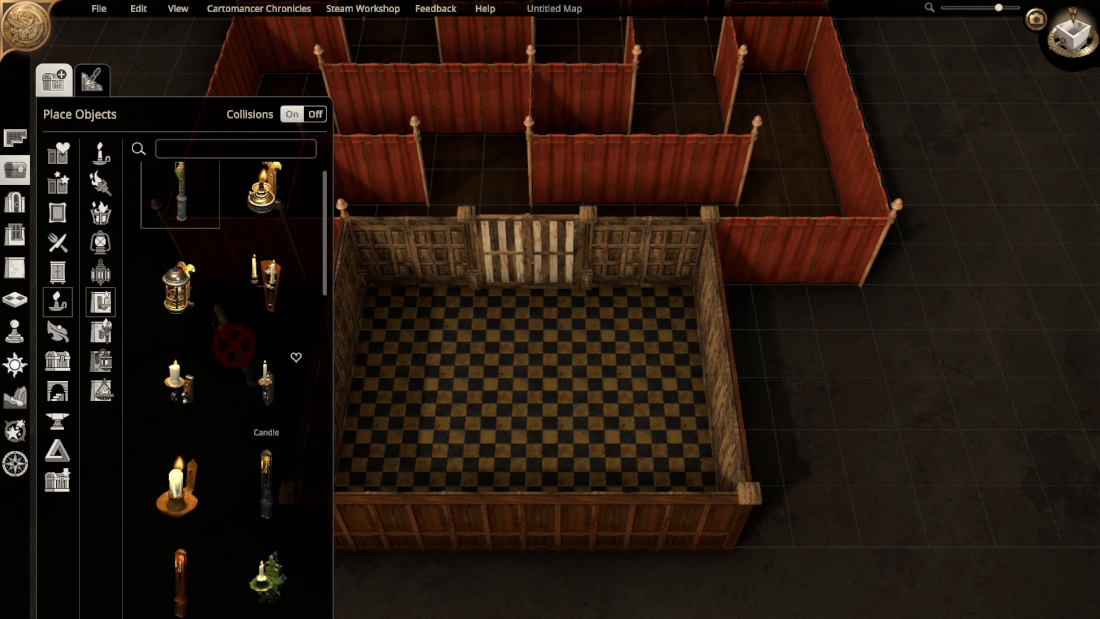
scroll(224, 350, down, 10)
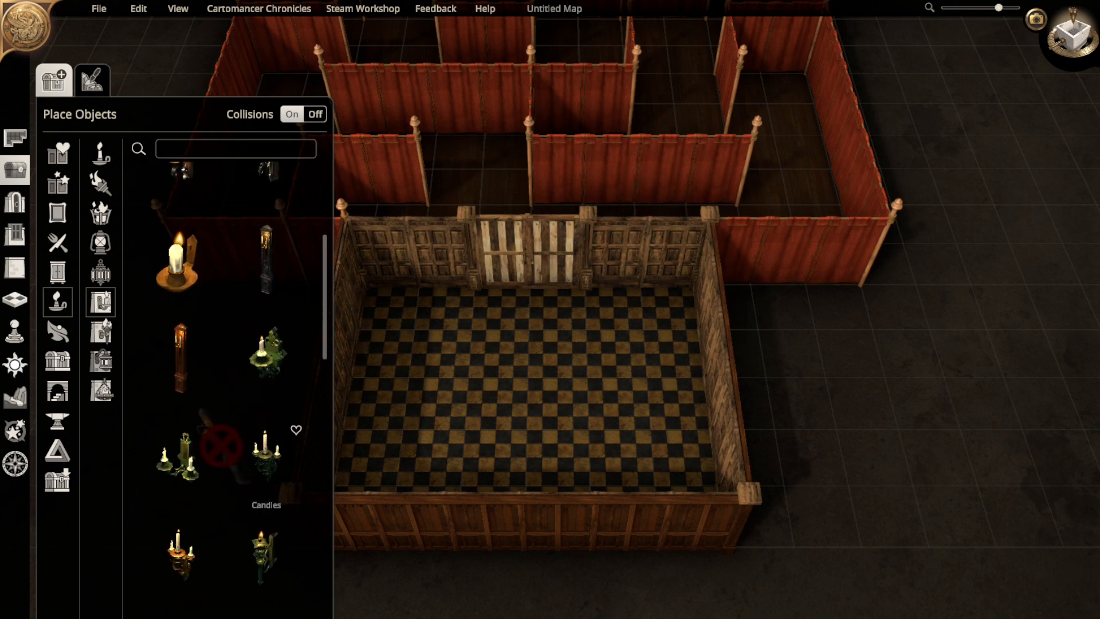
scroll(223, 452, down, 2)
click(267, 465)
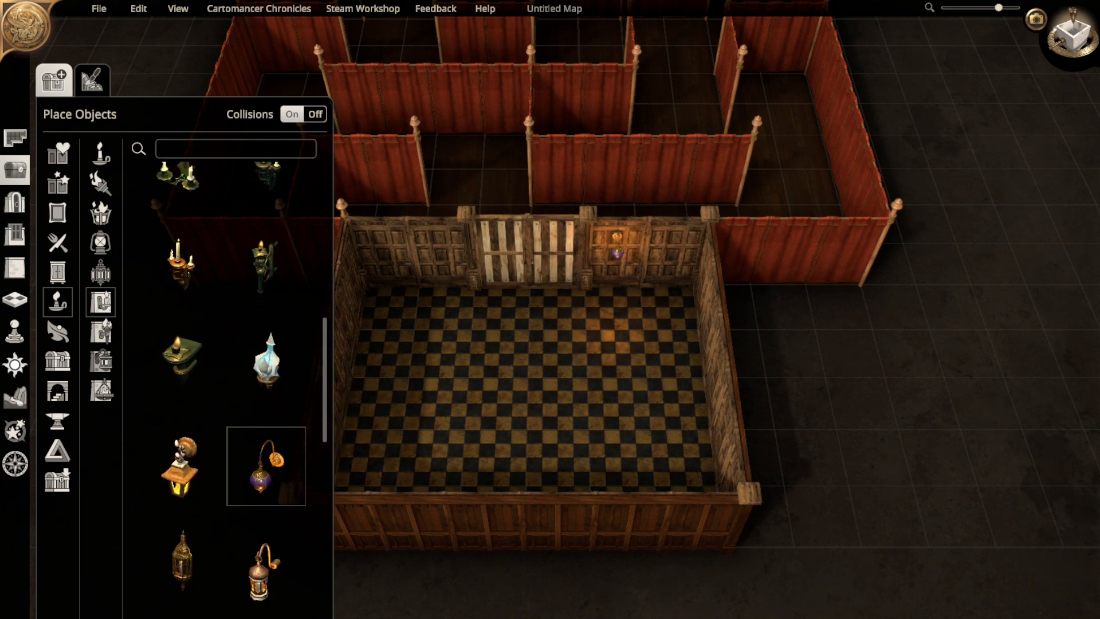
- Browse the standing torches and braziers and preview the Glacial Lantern and the large flaming brazier for the entrance hall
click(101, 183)
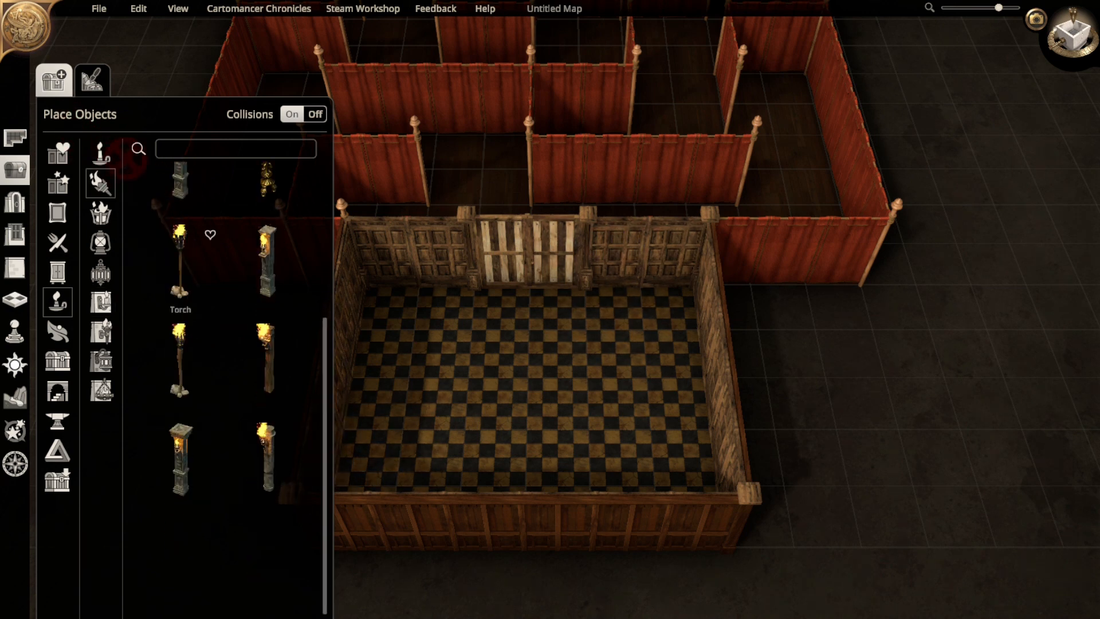
scroll(195, 344, up, 1)
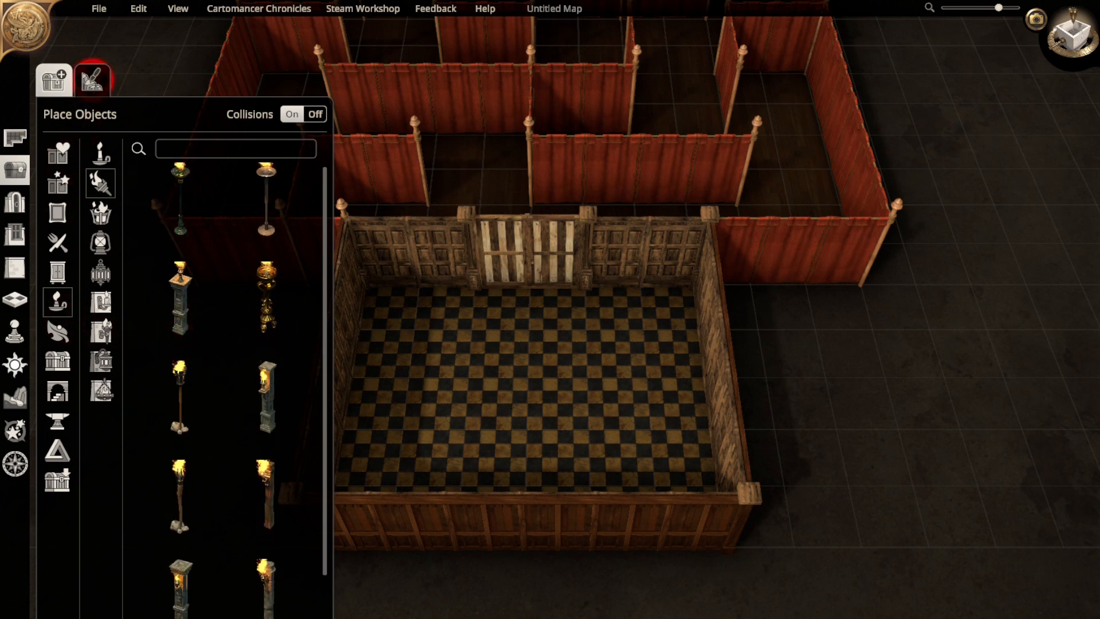
click(100, 152)
click(100, 213)
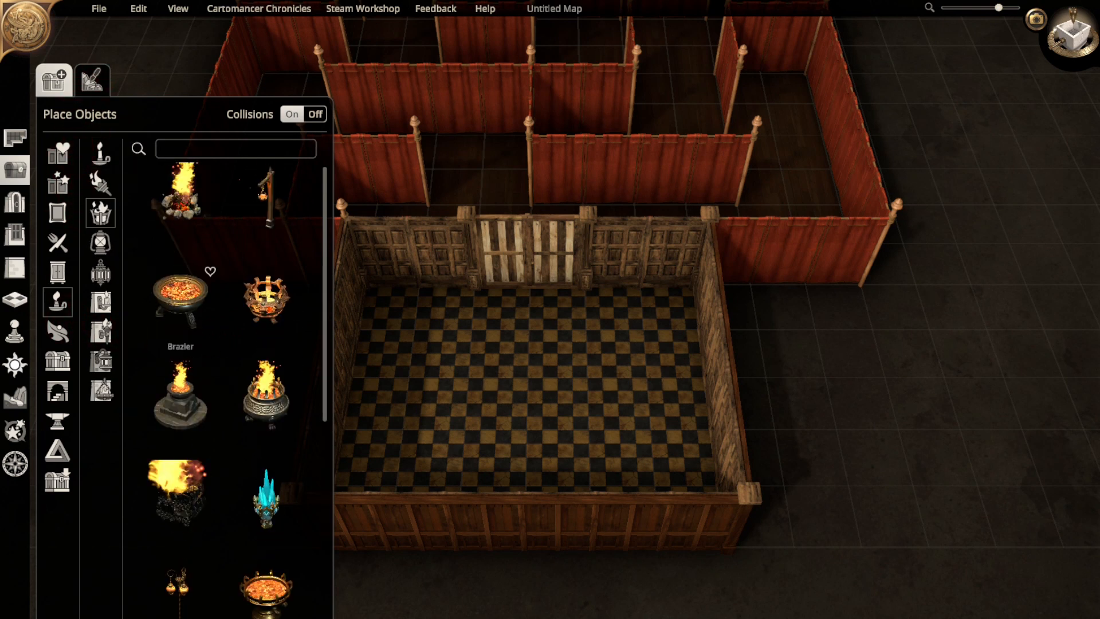
scroll(238, 376, down, 2)
click(265, 418)
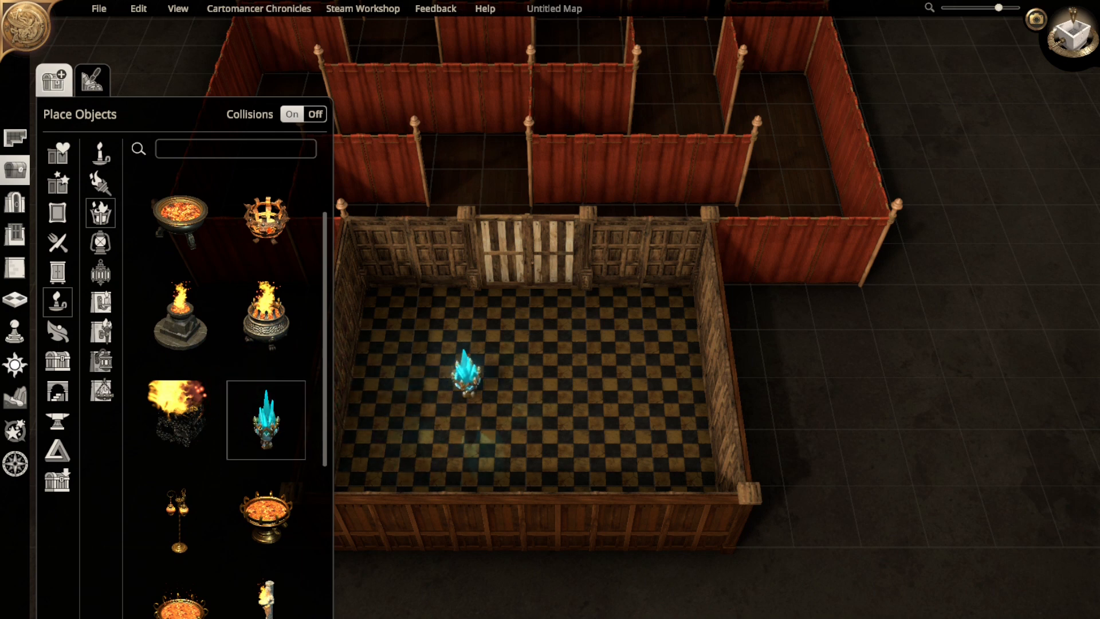
scroll(220, 397, down, 1)
scroll(220, 397, down, 3)
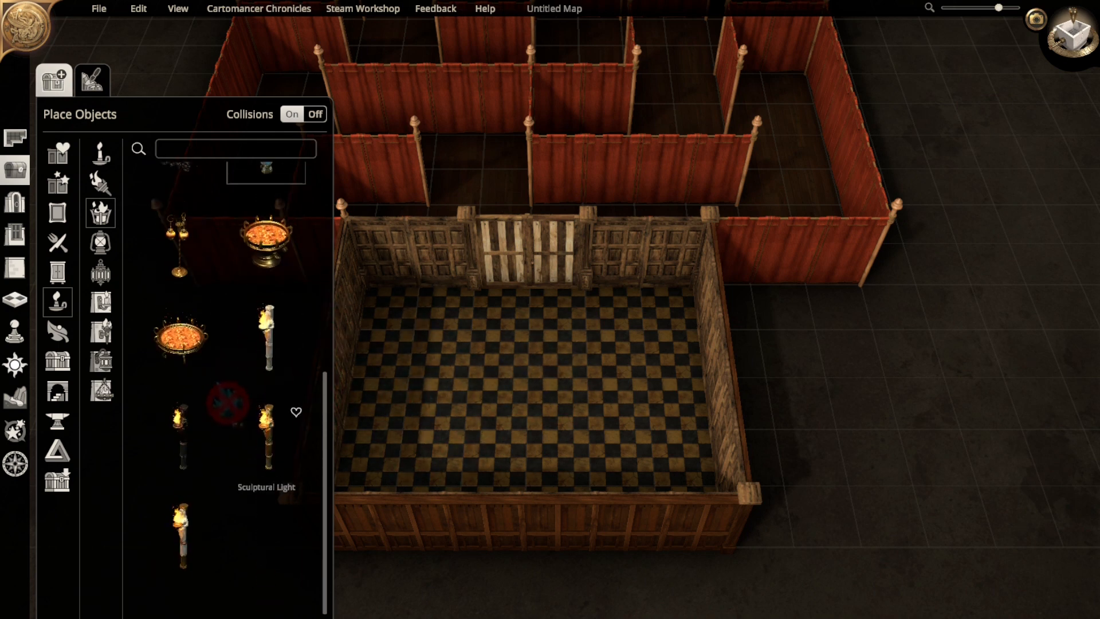
scroll(229, 403, up, 4)
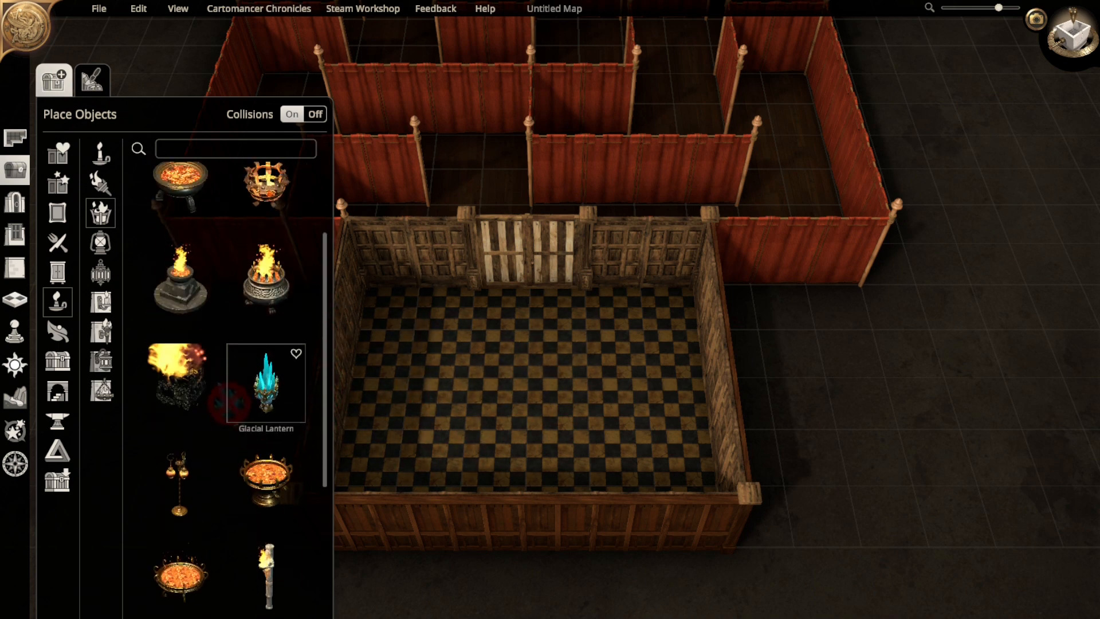
click(179, 422)
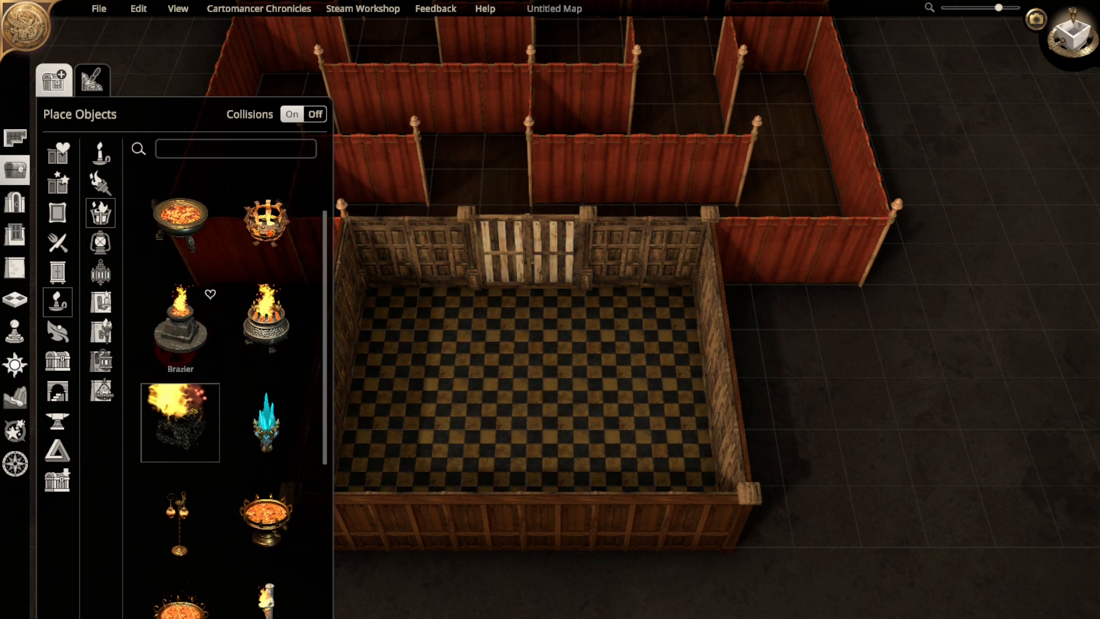
- Look through the wall torches and wall lanterns, comparing both Frost Lights with the purple hanging lamp for the entrance hall
click(100, 331)
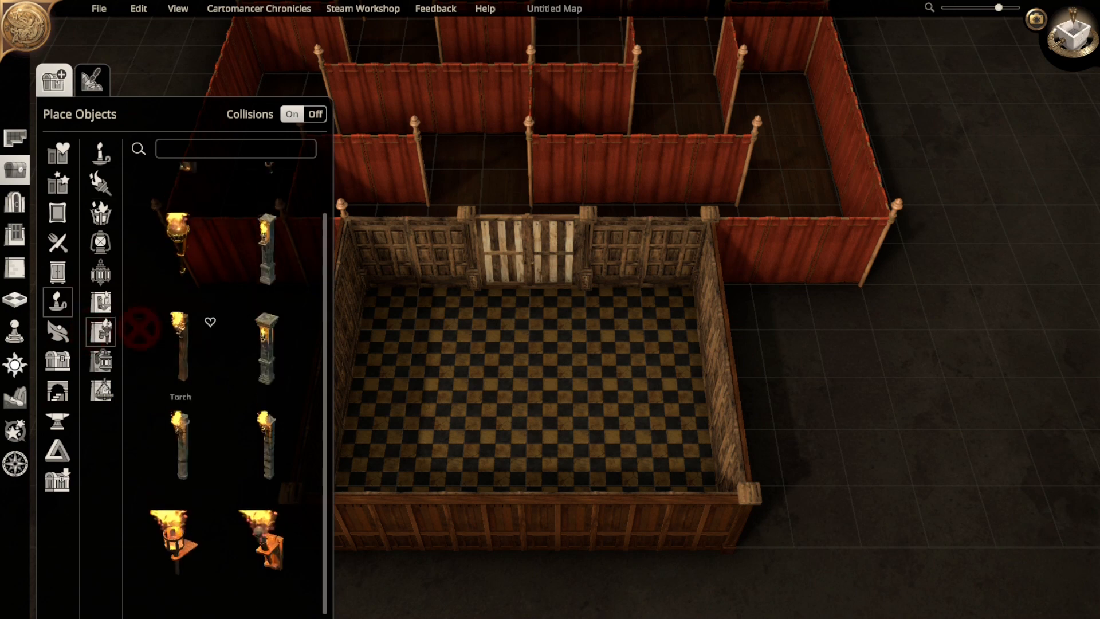
scroll(237, 362, up, 3)
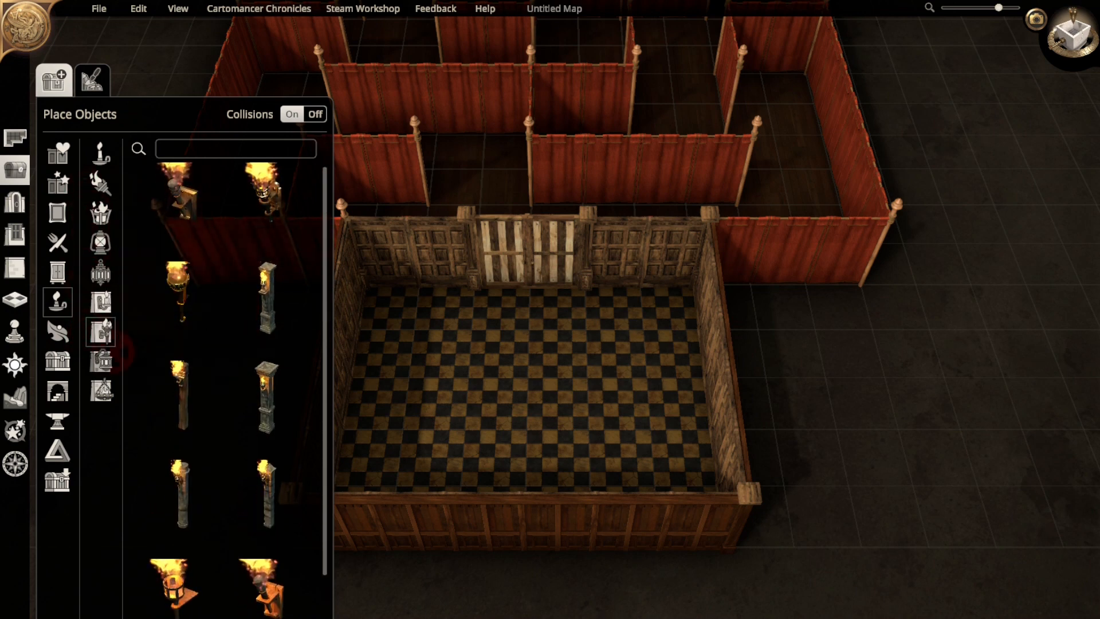
click(102, 361)
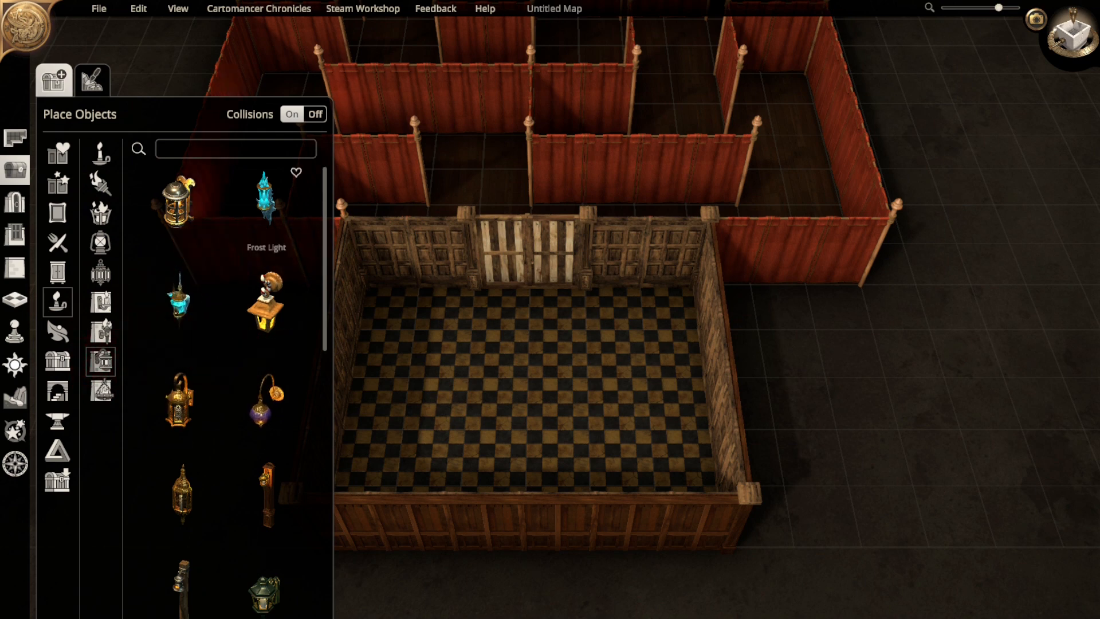
click(180, 299)
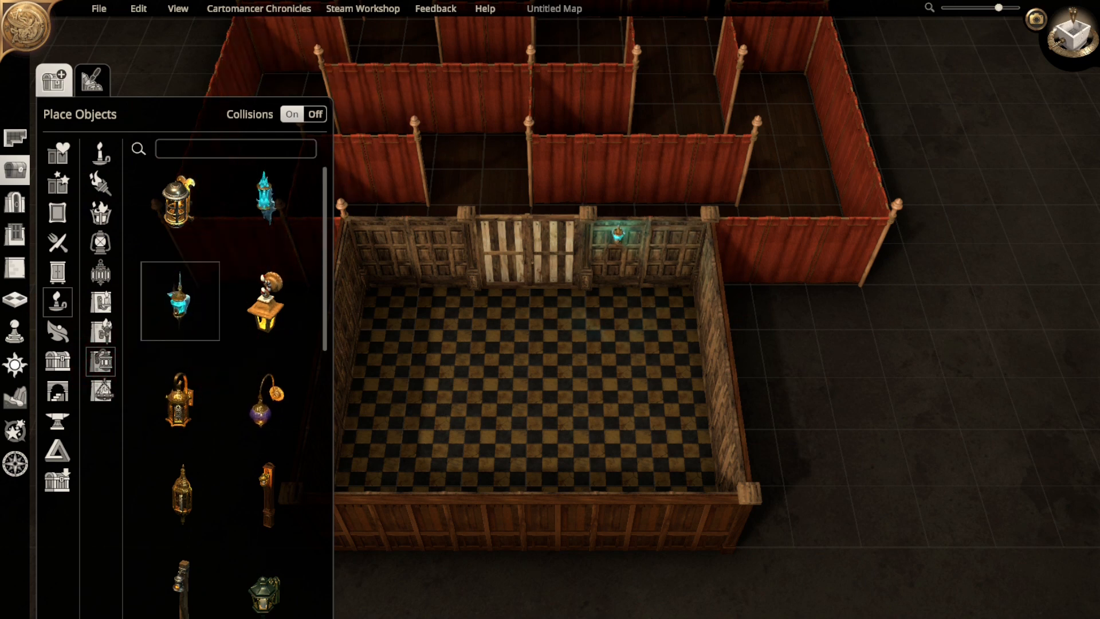
click(266, 400)
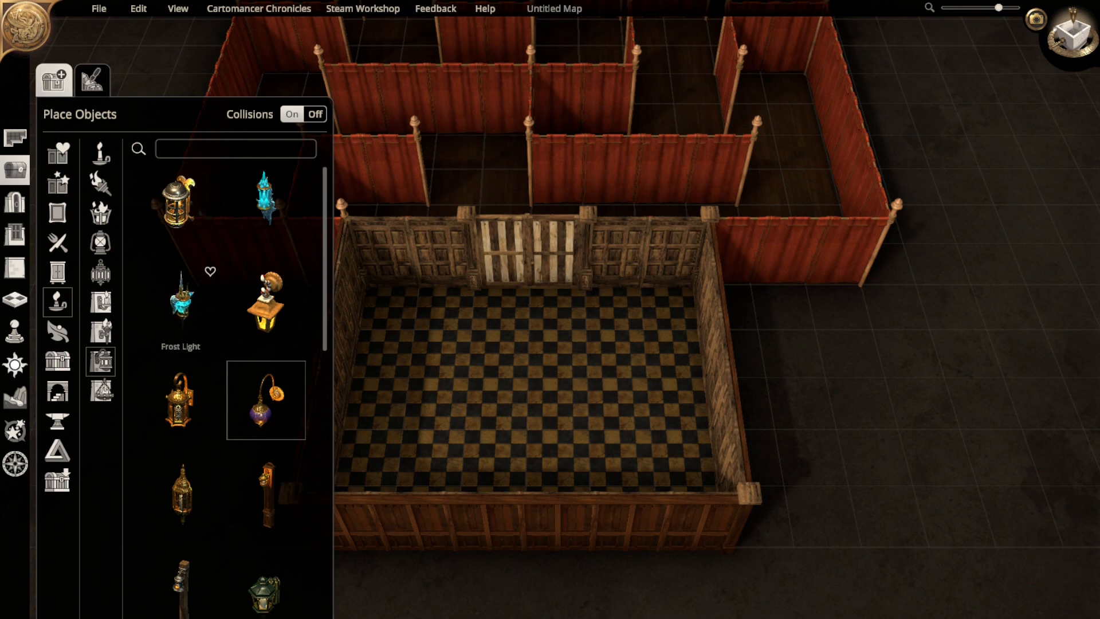
click(266, 201)
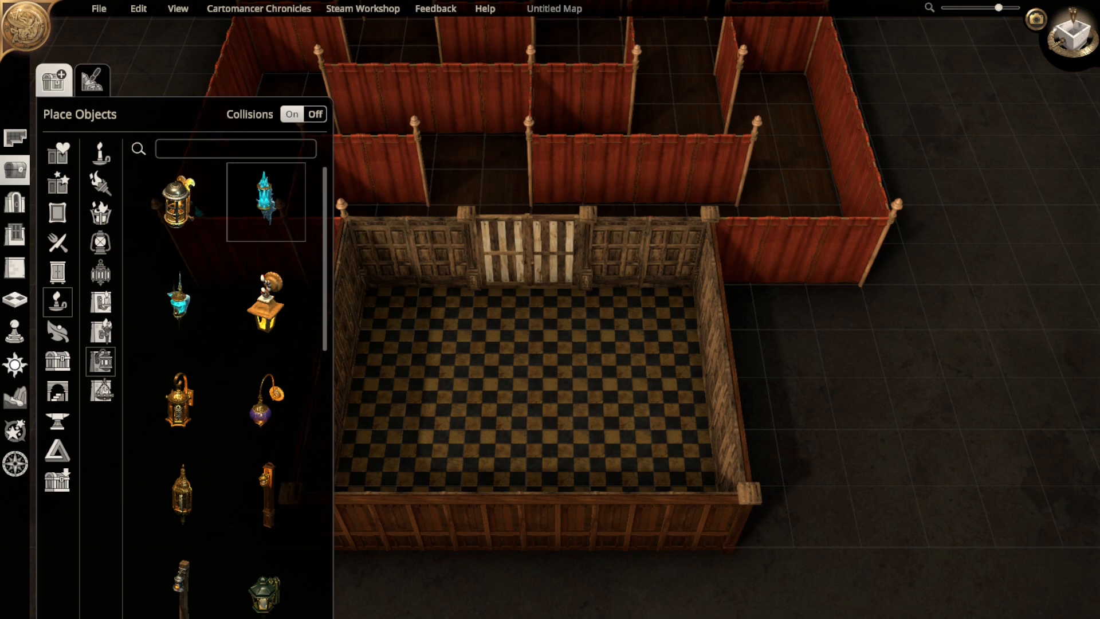
- Look through the remaining wall-mounted lanterns and preview the two brass oil lamps for the entrance hall
scroll(200, 291, down, 5)
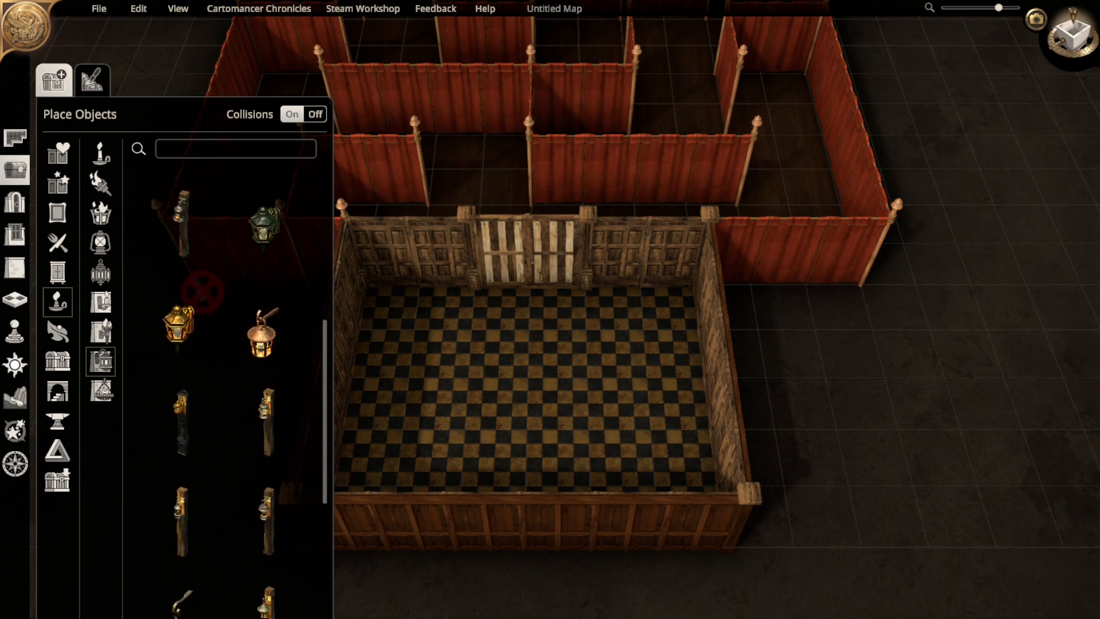
scroll(204, 291, down, 5)
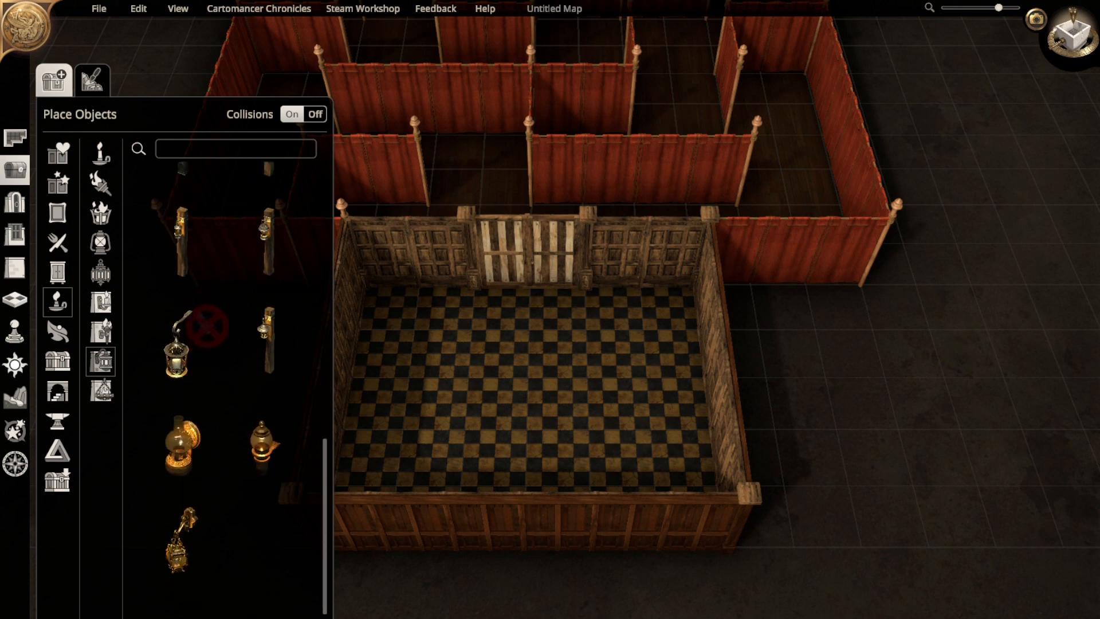
click(180, 452)
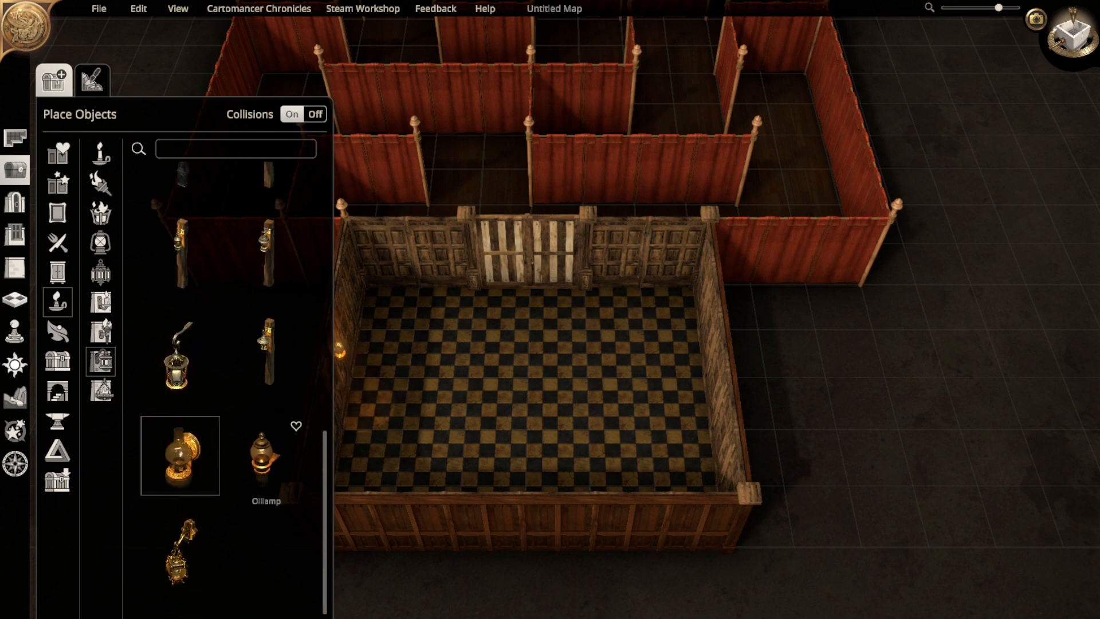
scroll(264, 470, up, 2)
click(265, 481)
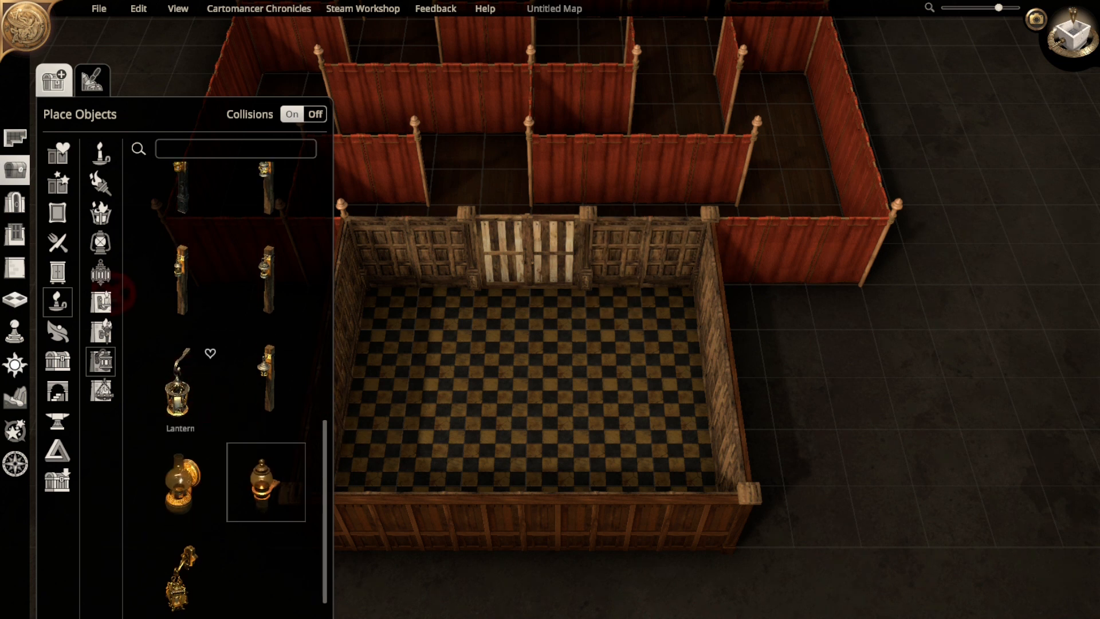
scroll(264, 383, up, 5)
scroll(263, 344, up, 4)
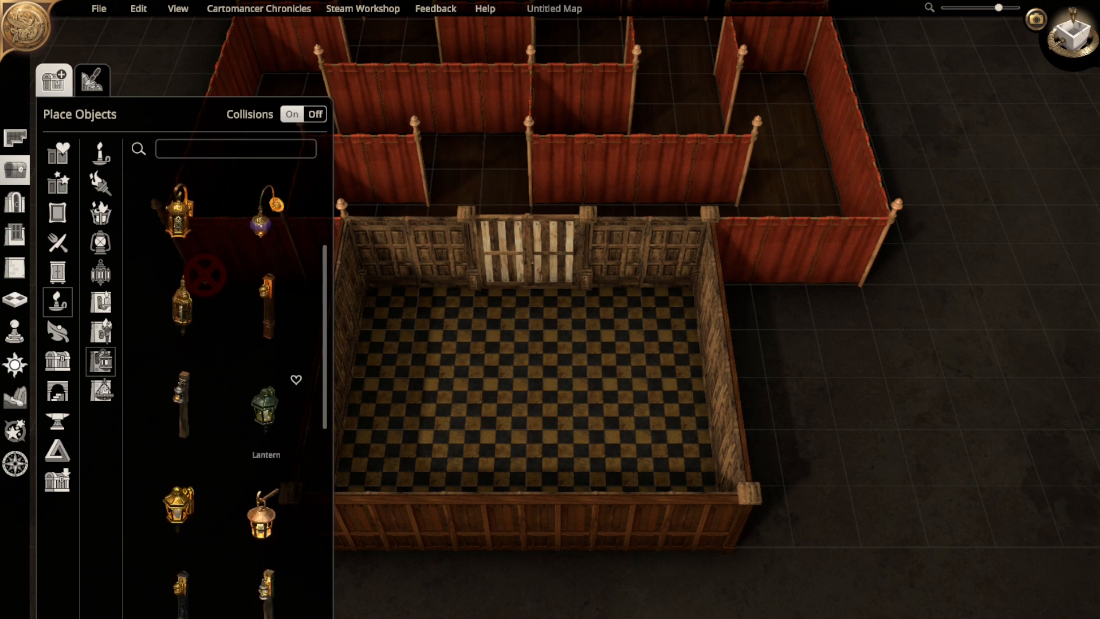
scroll(264, 310, down, 5)
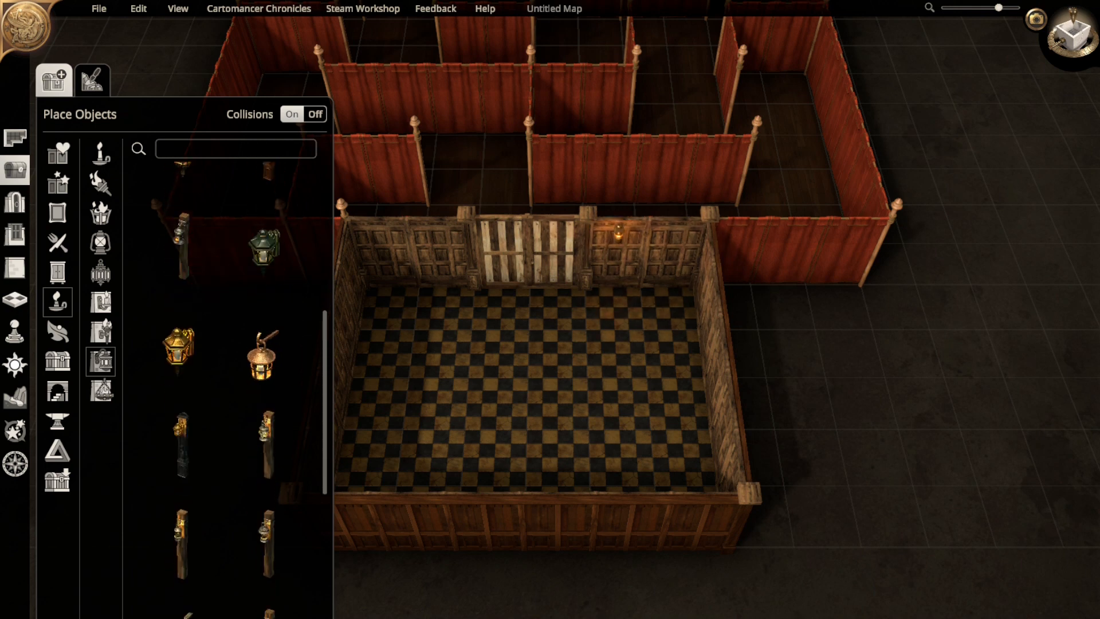
- Place two Oillamp wall lights on the entrance hall's back wall, one on each side of the cabin door
click(619, 232)
scroll(265, 453, down, 5)
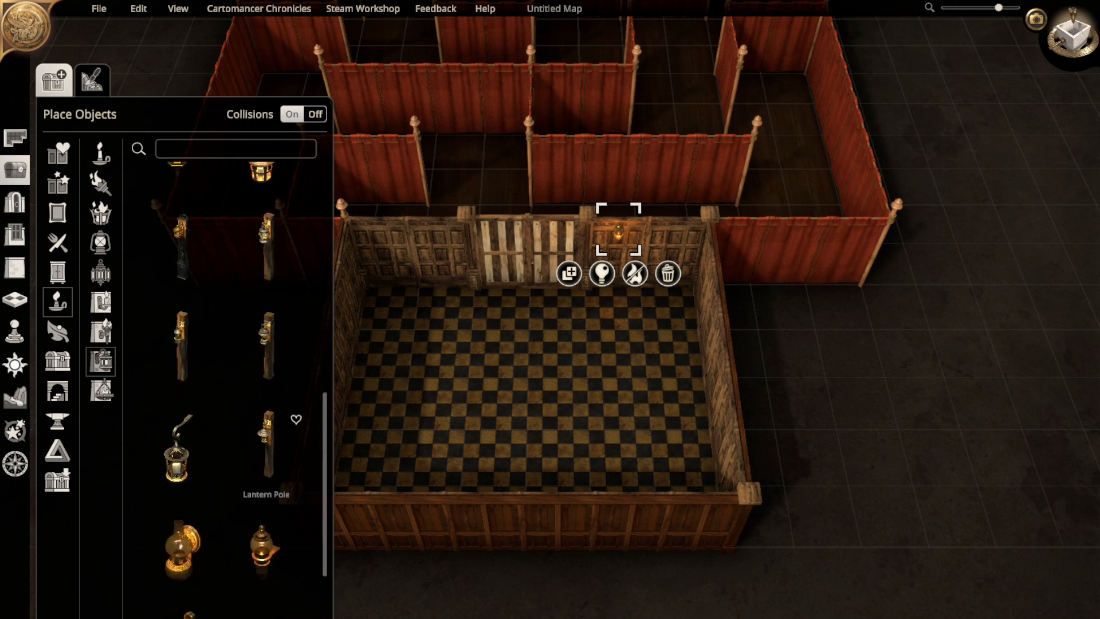
click(265, 453)
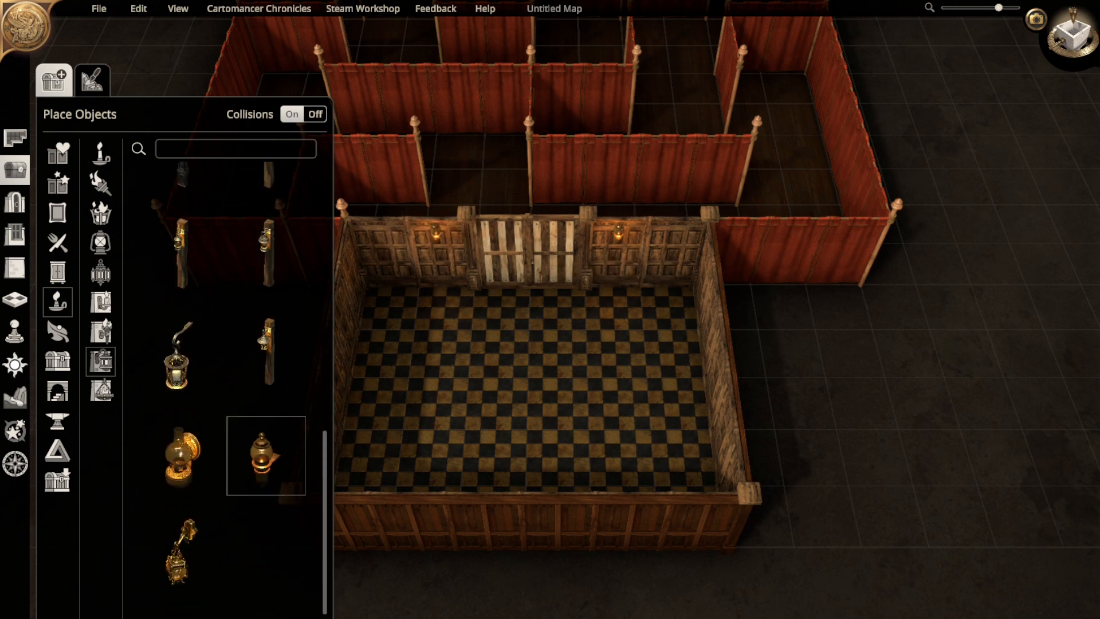
click(436, 232)
- Duplicate the Cabin Door and place the copy in the middle of the entrance hall's front wall, opposite the original
right_drag(435, 233, 509, 279)
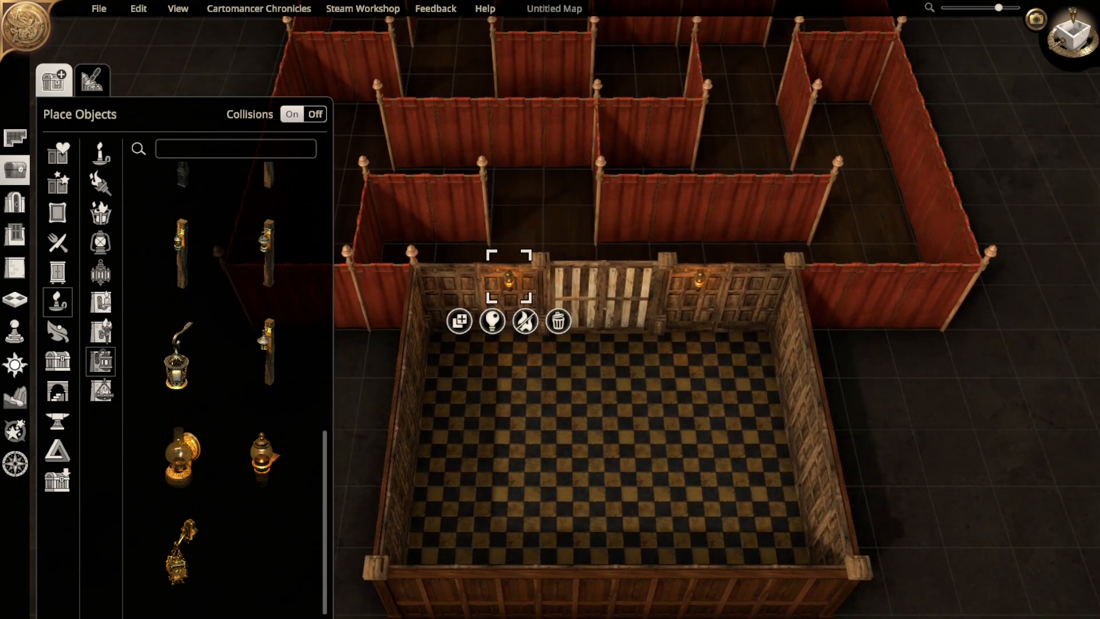
click(604, 301)
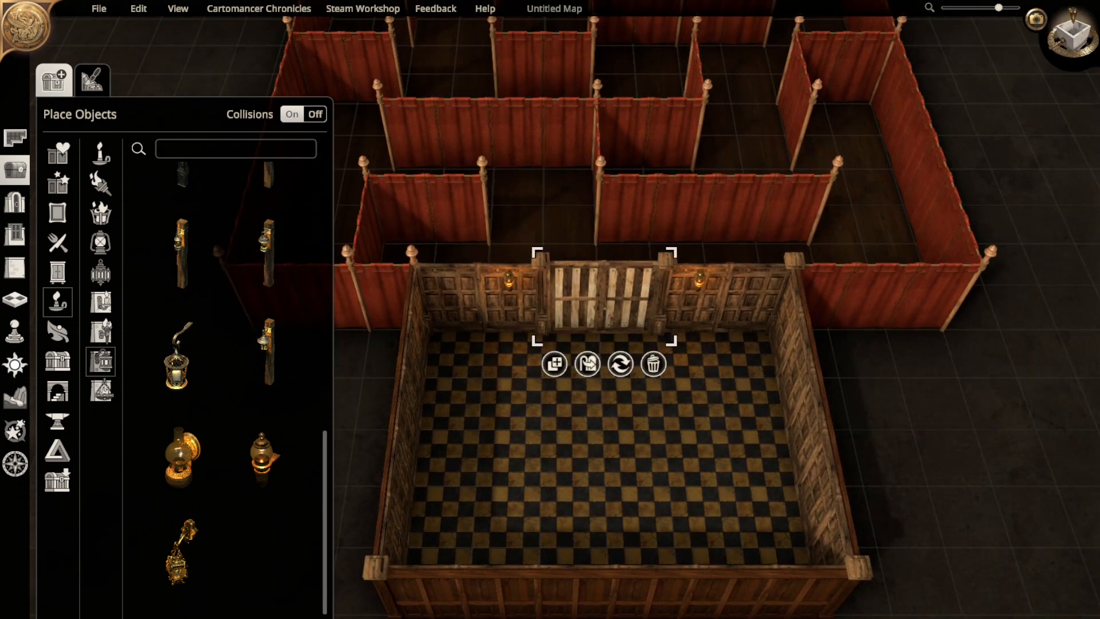
click(1070, 36)
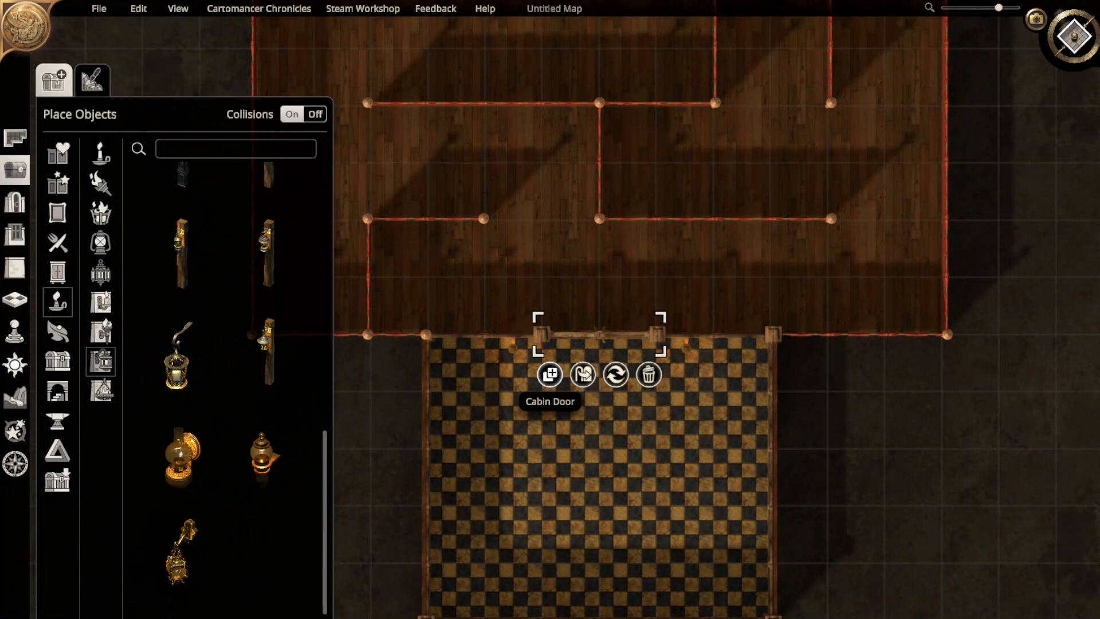
click(550, 375)
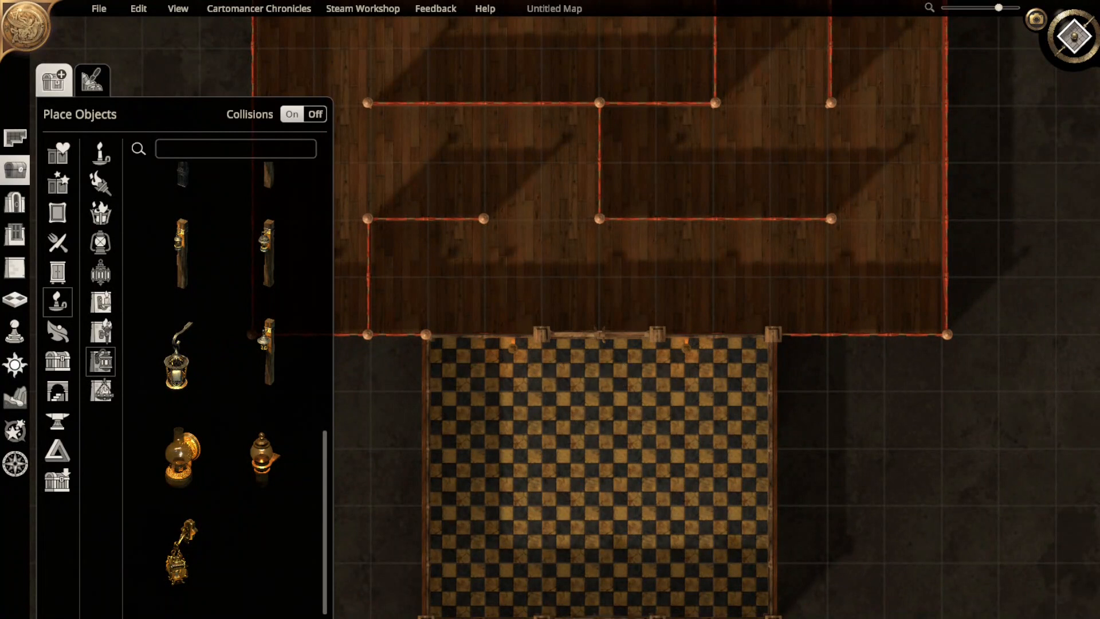
click(599, 614)
right_drag(600, 608, 582, 475)
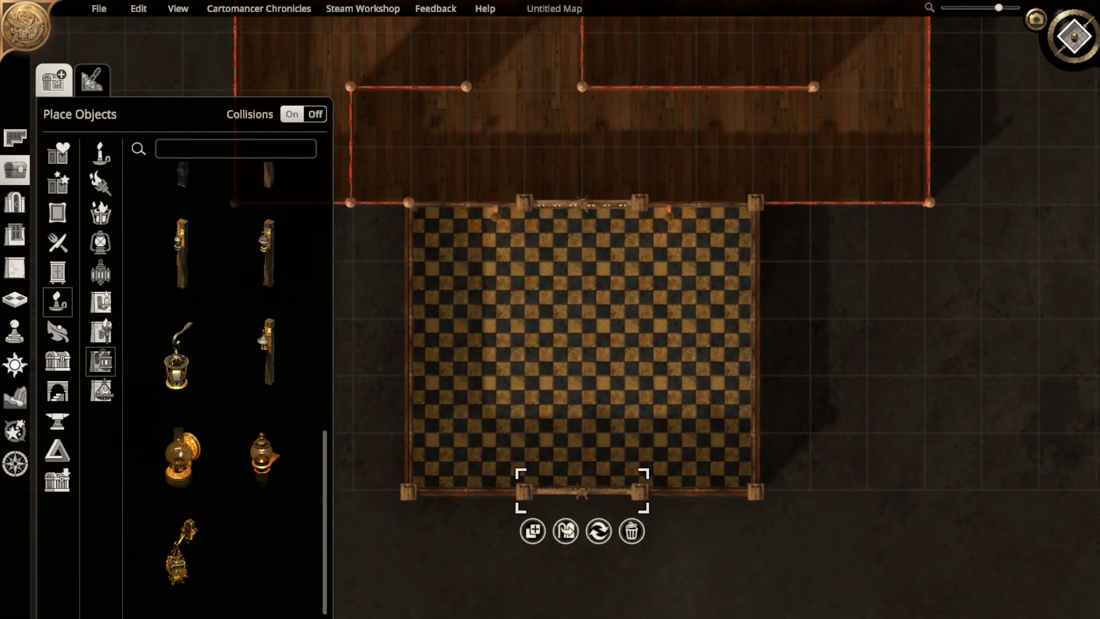
- Duplicate the Oillamp twice and place the copies on the inside of the front wall, one on each side of the front door
click(668, 215)
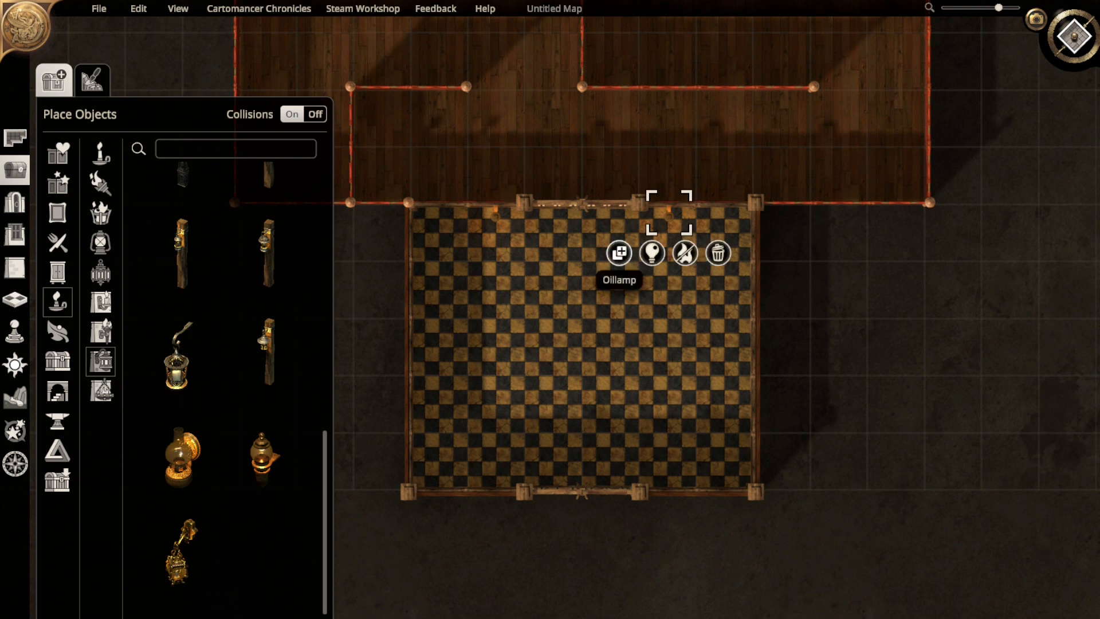
click(619, 250)
click(669, 481)
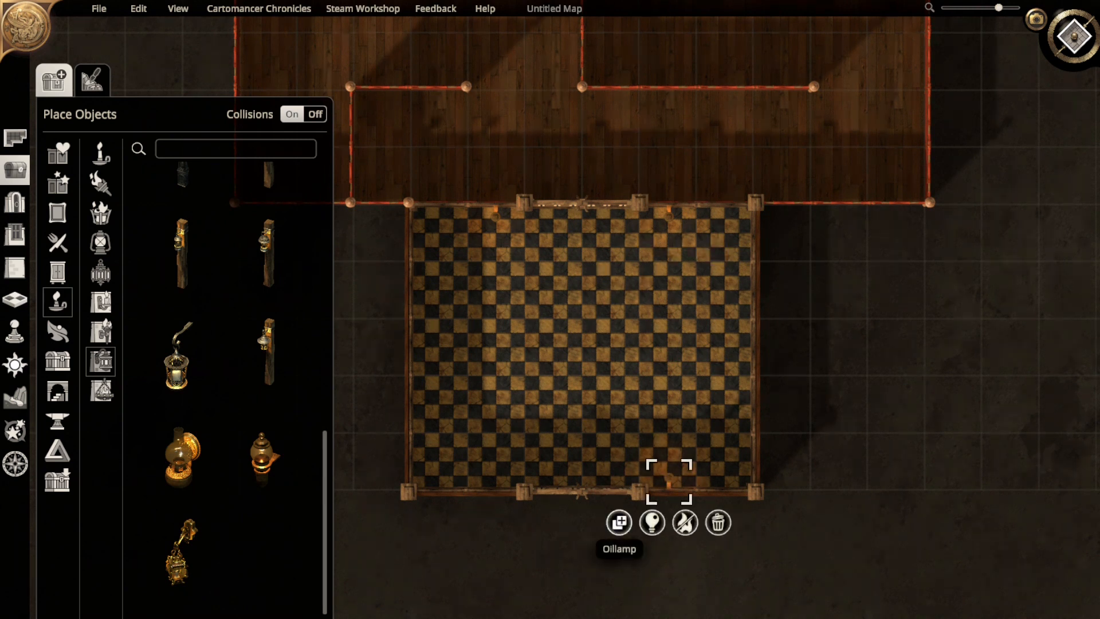
click(619, 521)
click(496, 480)
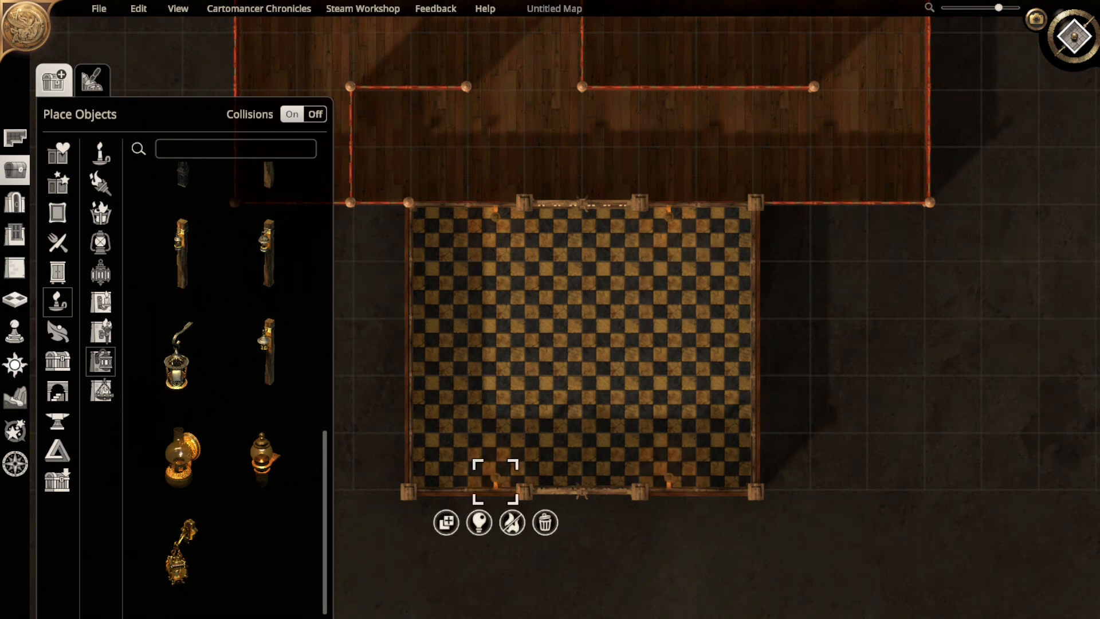
right_drag(496, 480, 544, 426)
key(Escape)
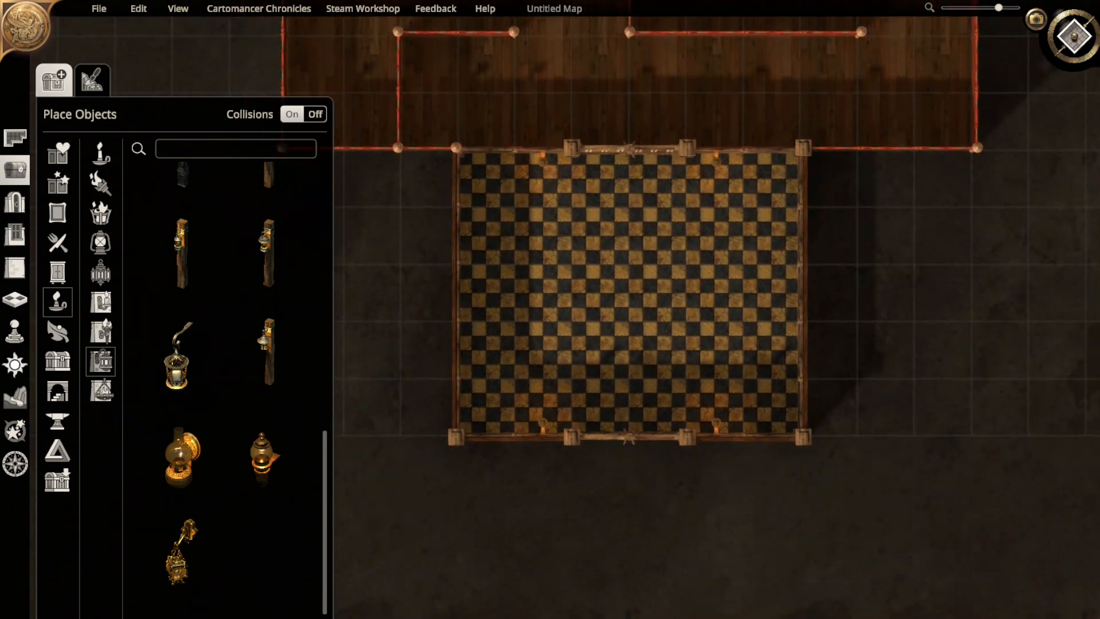
- Change all exterior wall faces of the entrance hall to the intact-looking coffered wood panel from the ruined wall styles
click(1074, 36)
middle_drag(648, 321, 648, 252)
right_drag(647, 252, 634, 321)
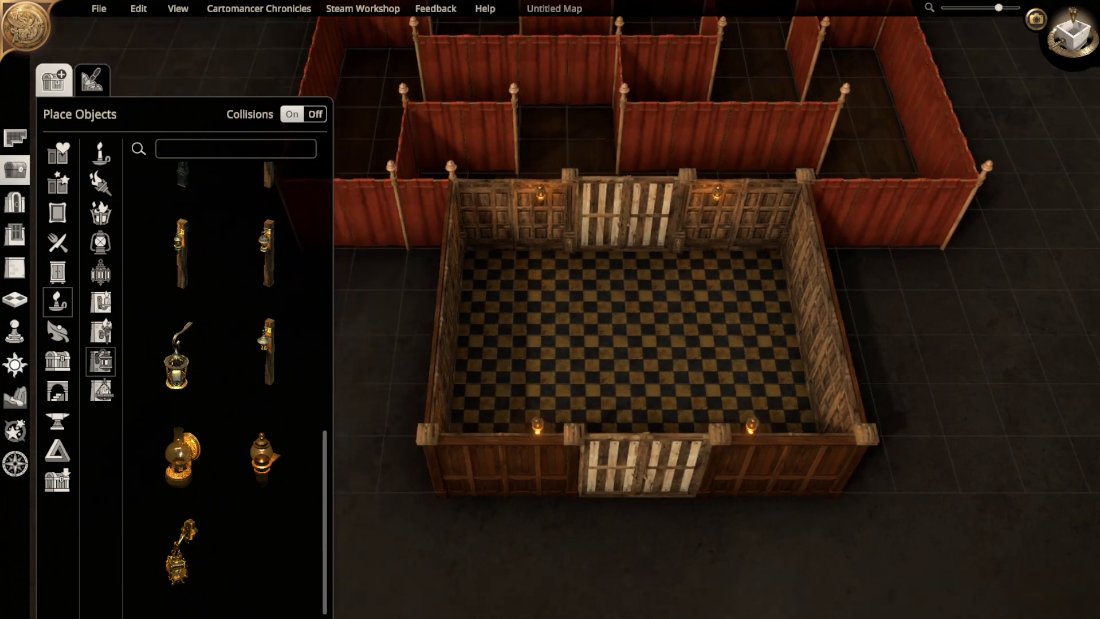
click(15, 267)
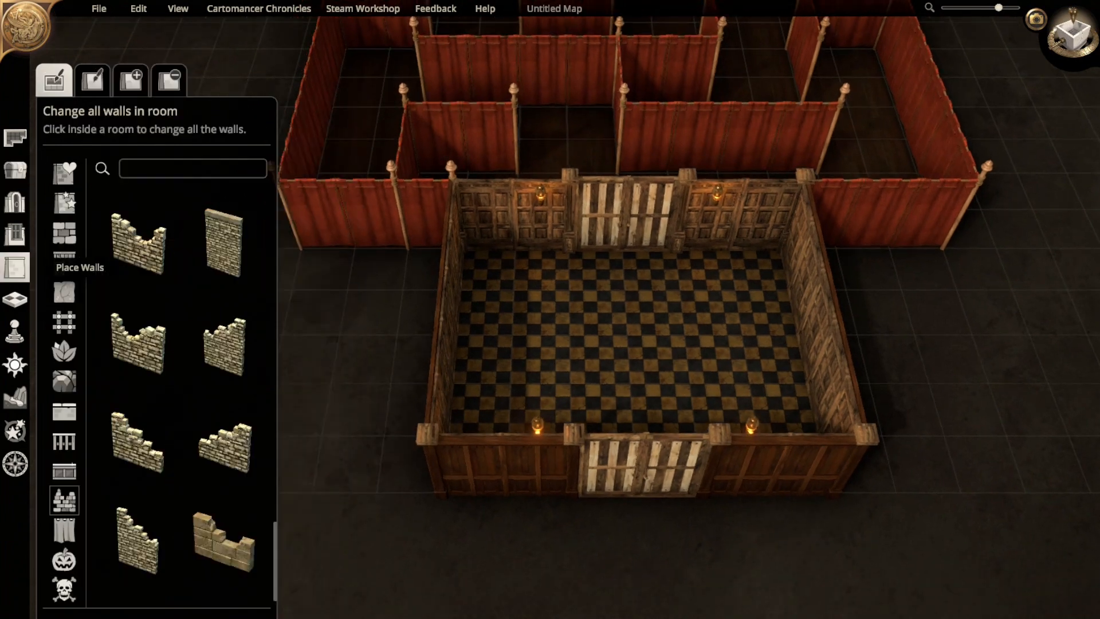
scroll(138, 344, up, 5)
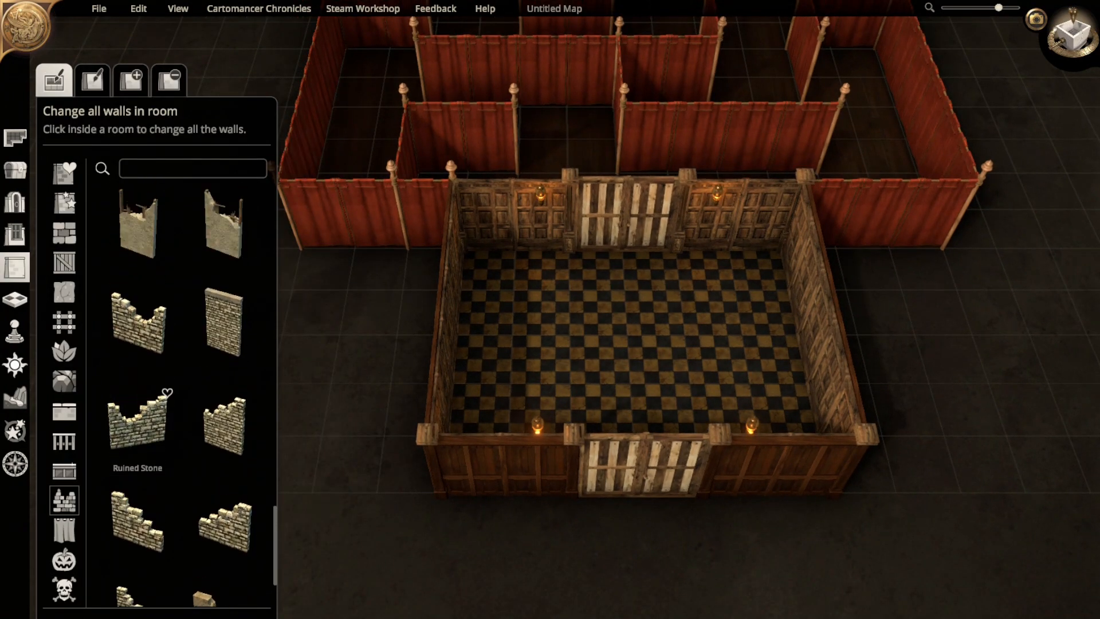
scroll(138, 344, up, 3)
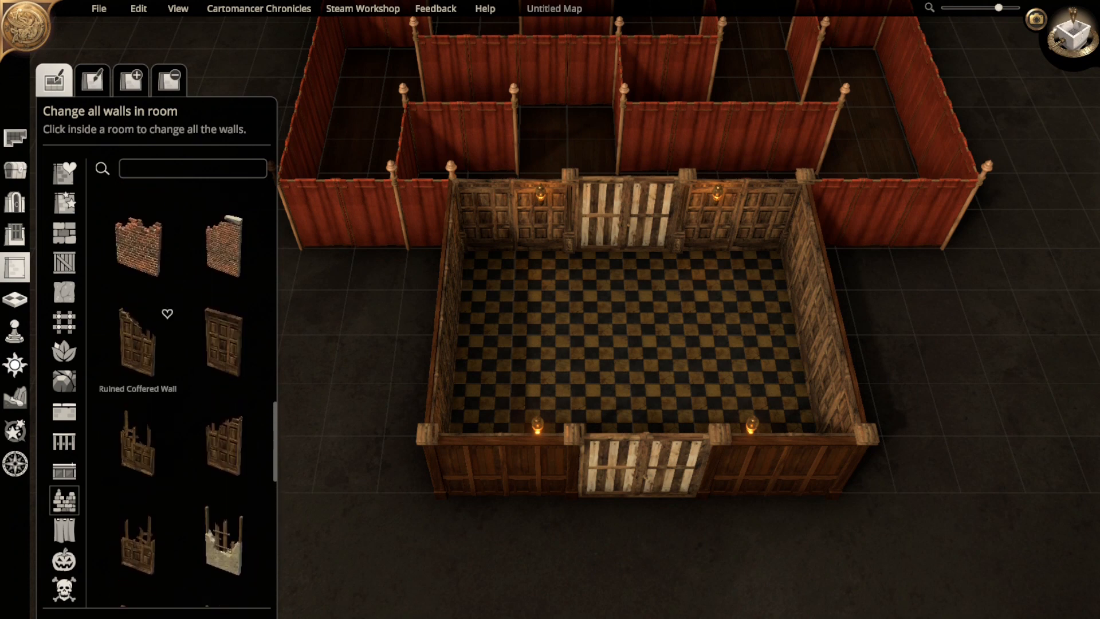
click(223, 344)
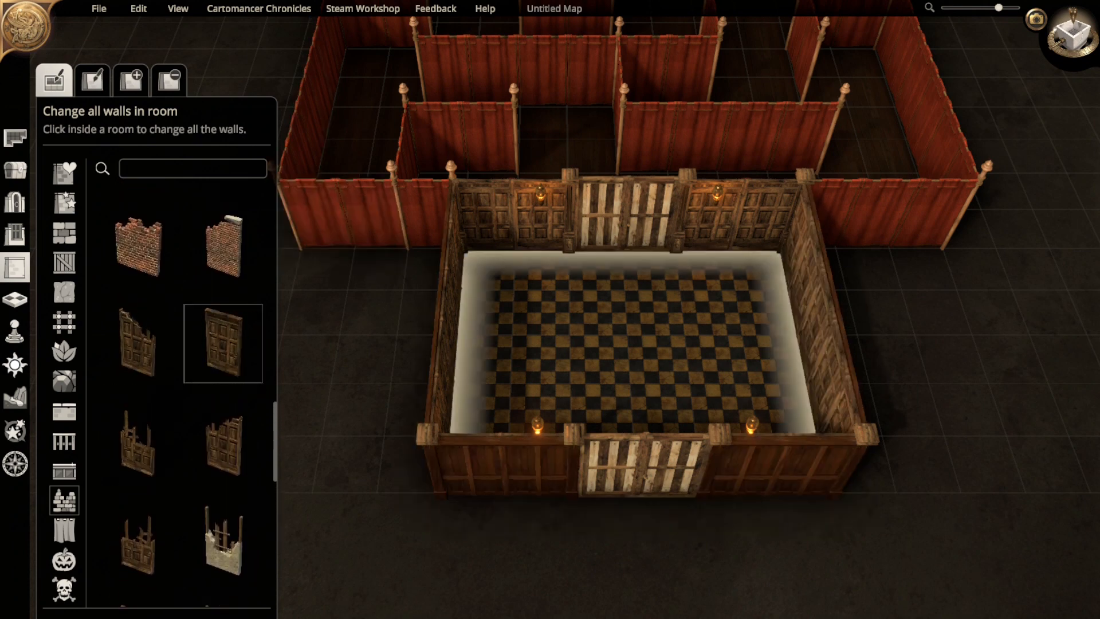
click(642, 504)
click(642, 510)
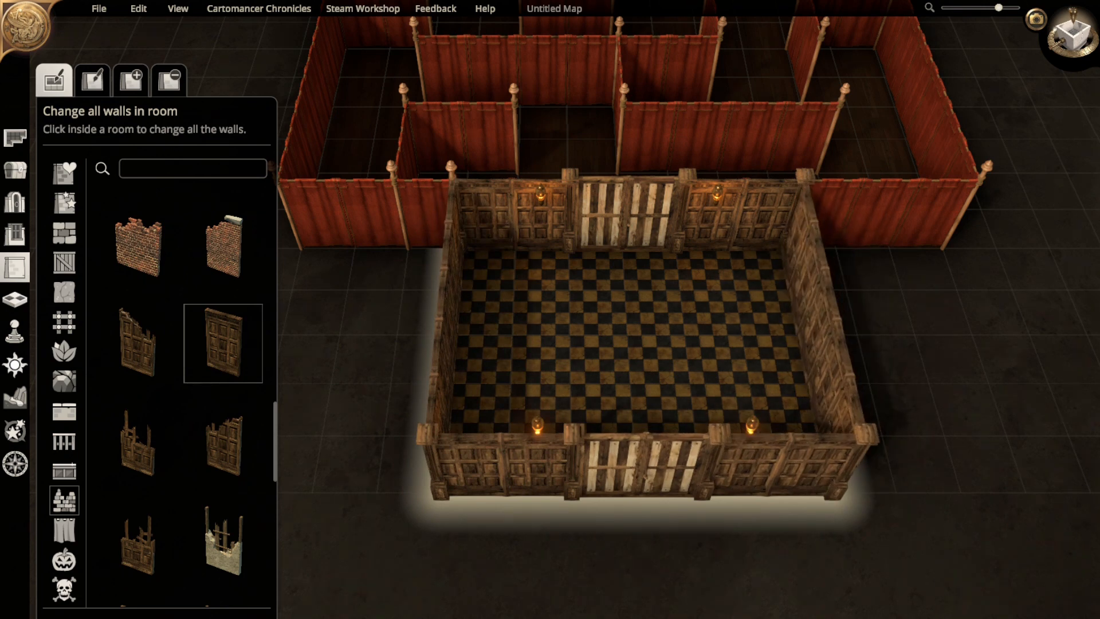
- Check the other ruined wall styles and look over the red-walled rooms behind the entrance hall
scroll(184, 395, up, 5)
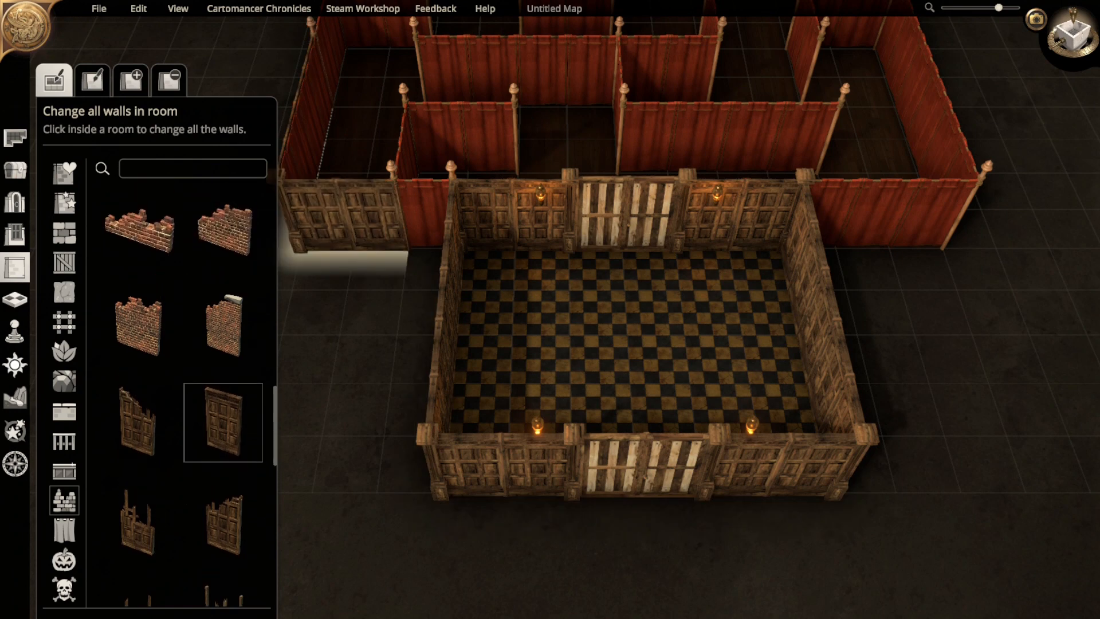
scroll(178, 396, up, 5)
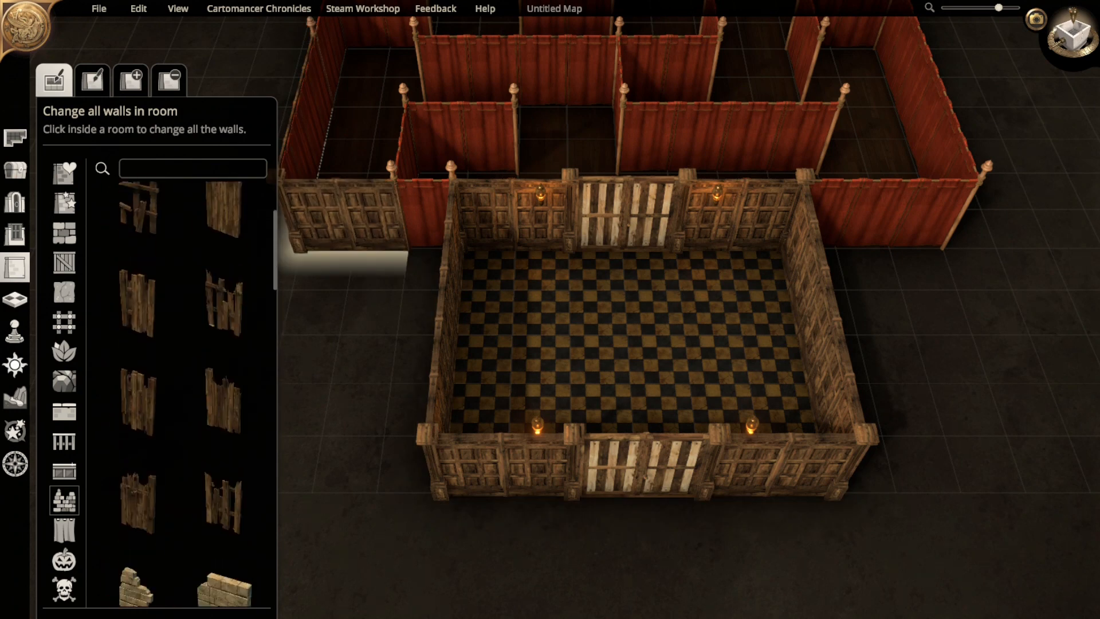
right_drag(627, 269, 599, 499)
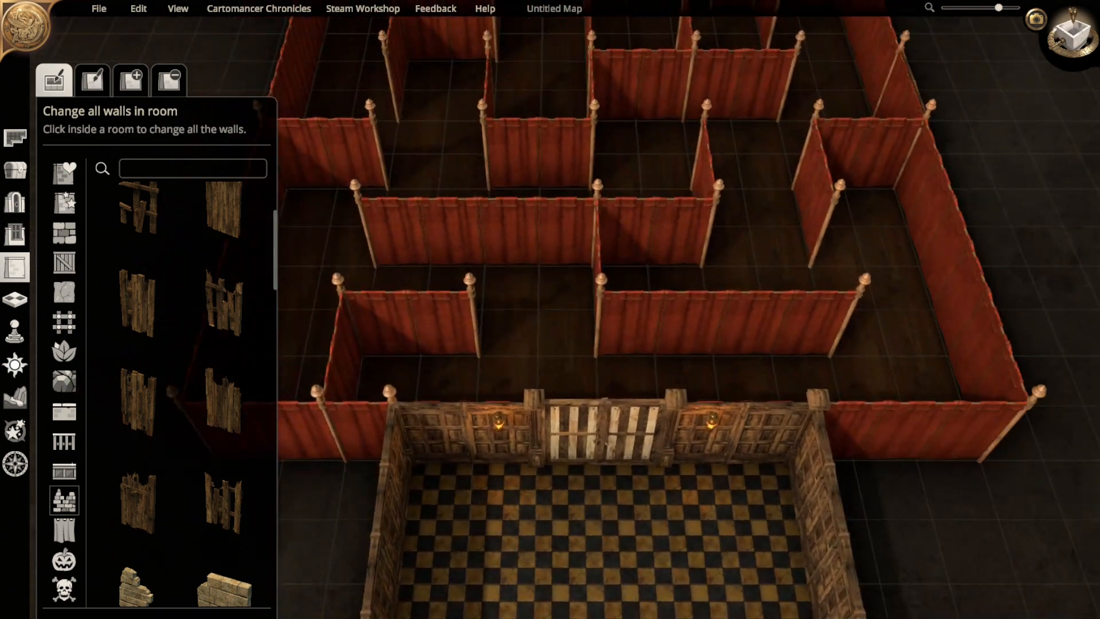
right_drag(687, 172, 734, 541)
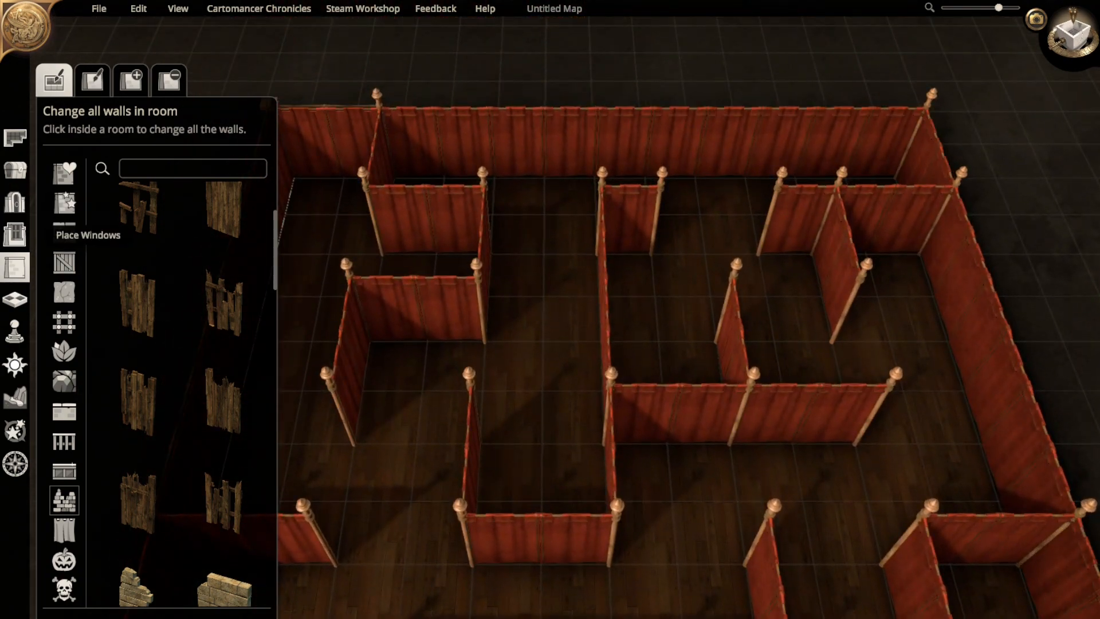
- Bring up room drawing with the Mansion Hallway style and survey the whole layout and surrounding free space from above
click(14, 137)
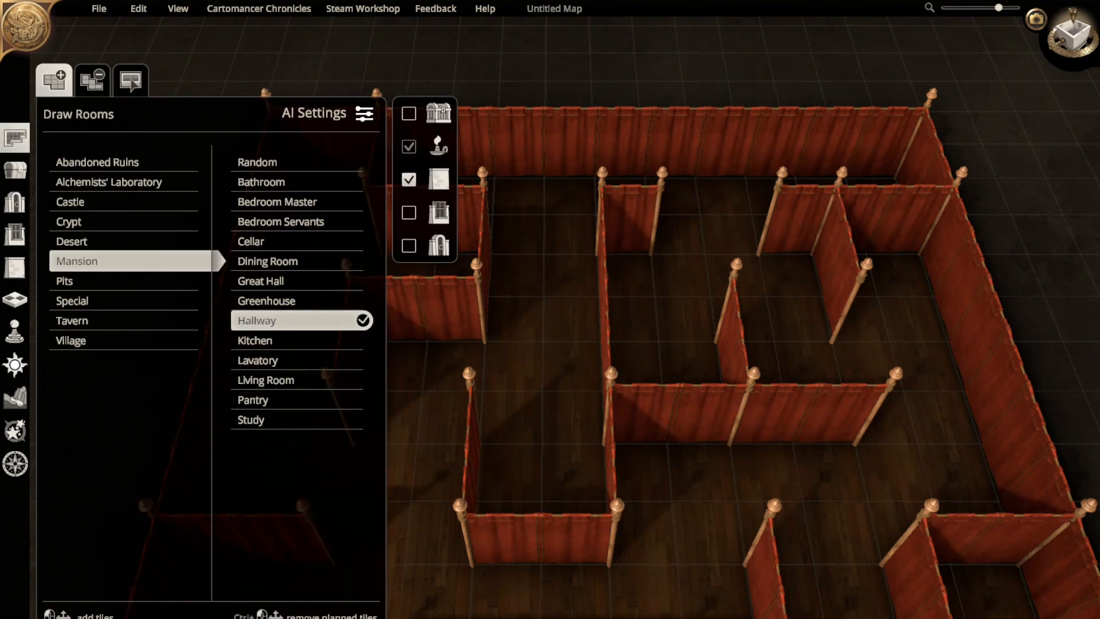
click(1074, 35)
scroll(722, 172, down, 4)
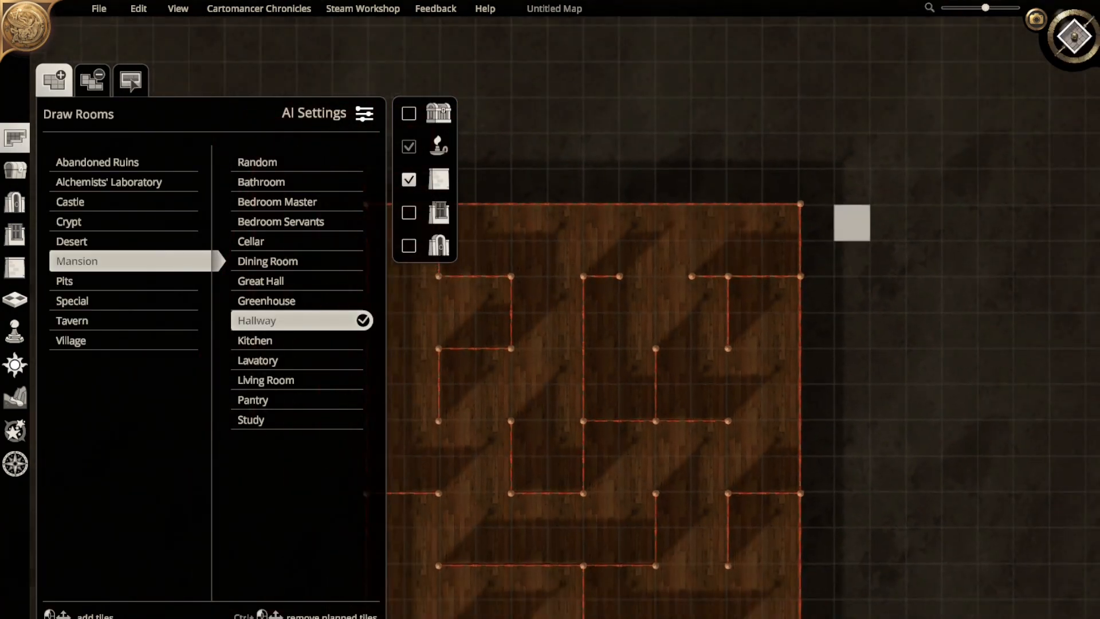
right_drag(817, 79, 892, 317)
scroll(882, 309, down, 2)
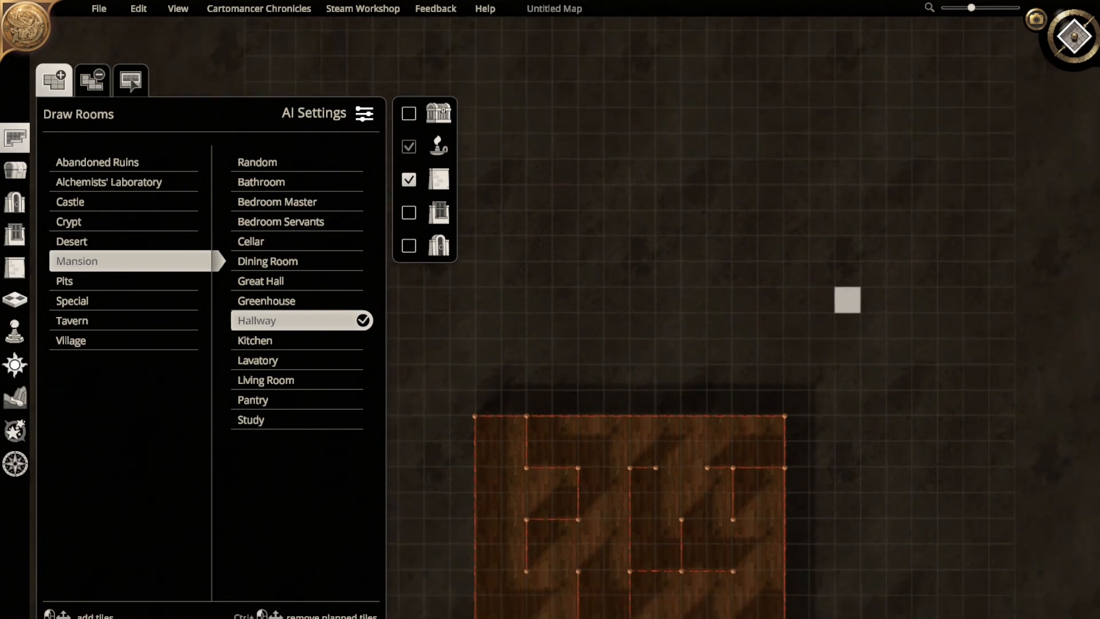
right_drag(845, 479, 871, 26)
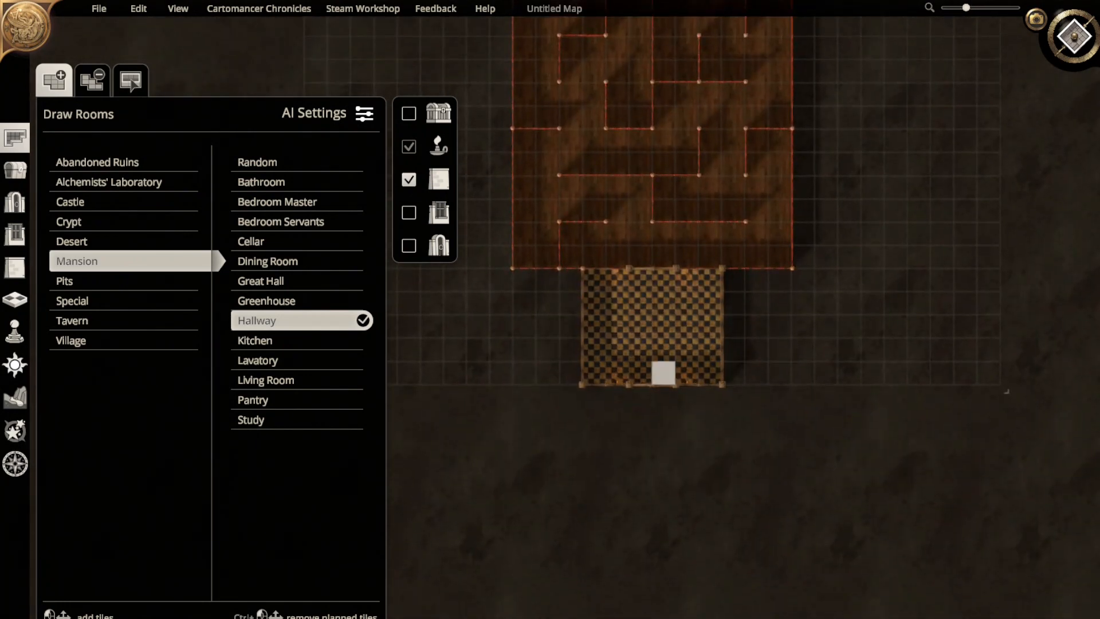
right_drag(894, 252, 800, 488)
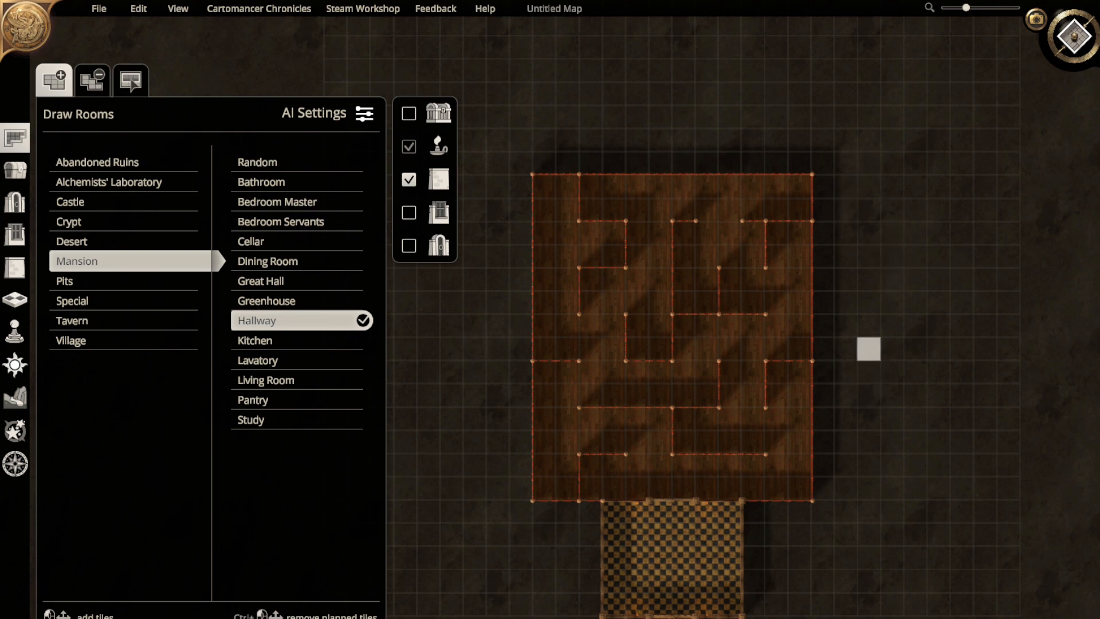
right_drag(869, 349, 862, 384)
scroll(842, 255, down, 4)
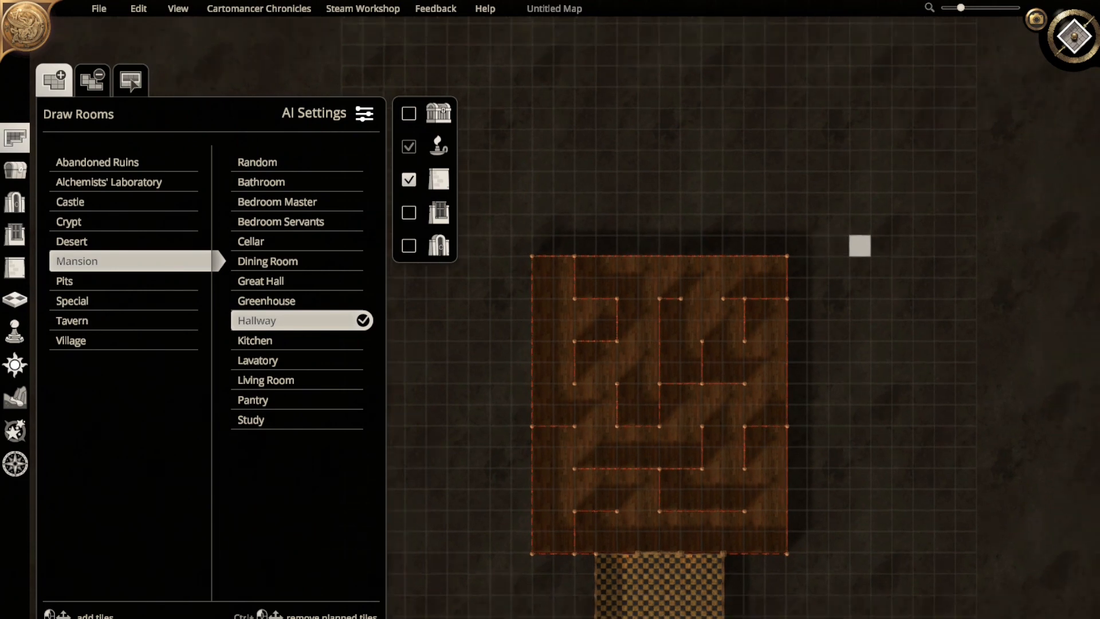
right_drag(753, 229, 813, 359)
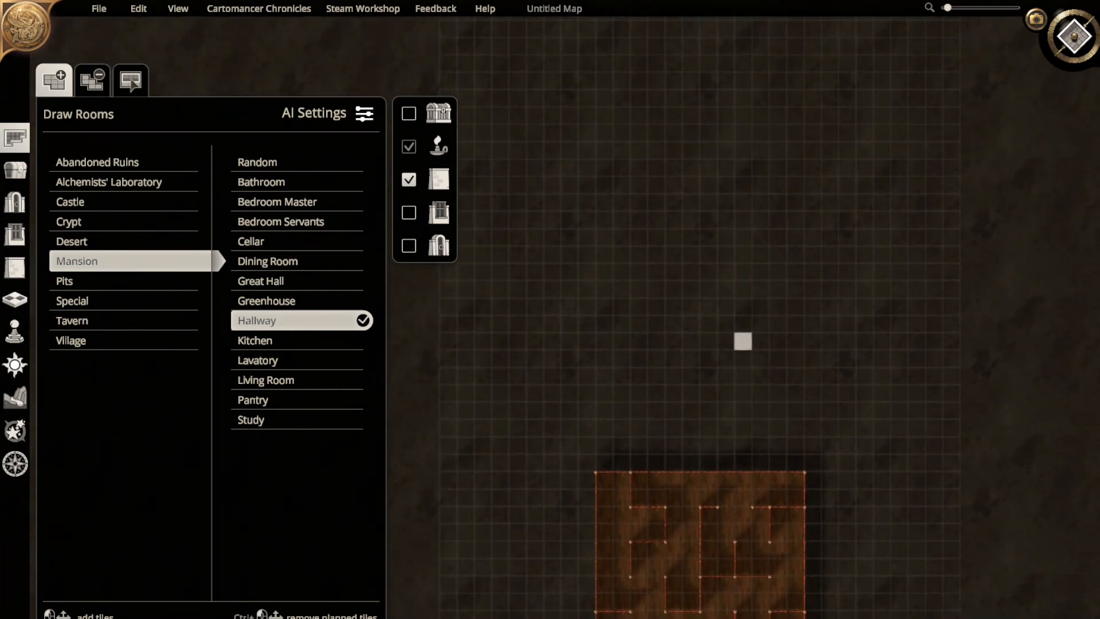
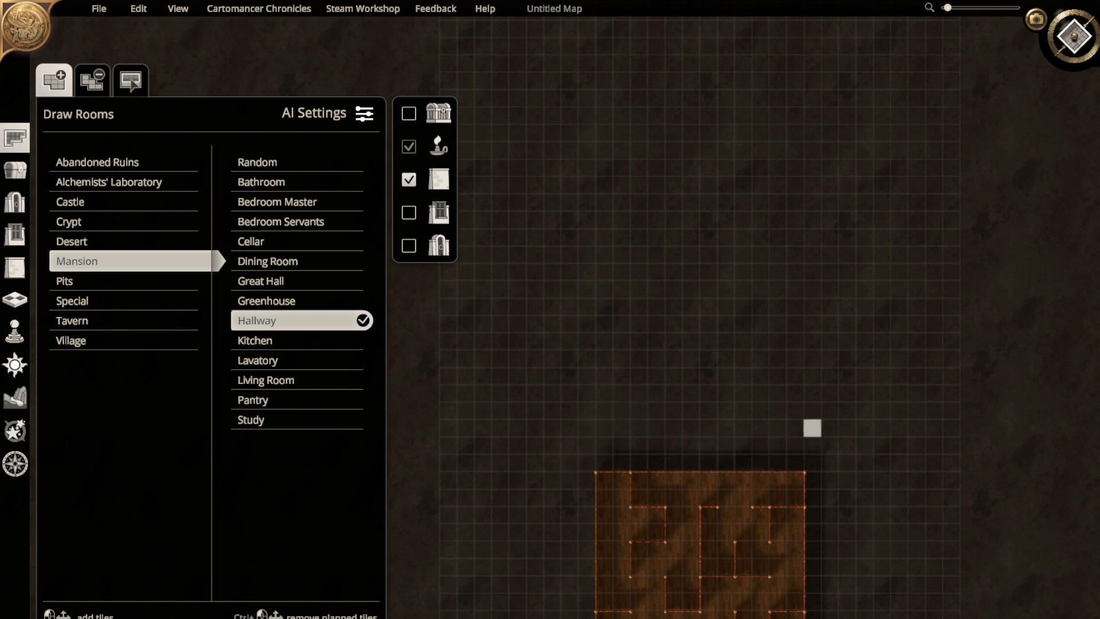
- Add a Mansion Hallway about 6 by 4 tiles against the outer wall of the red-walled rooms, opposite the entrance hall
right_drag(916, 463, 895, 226)
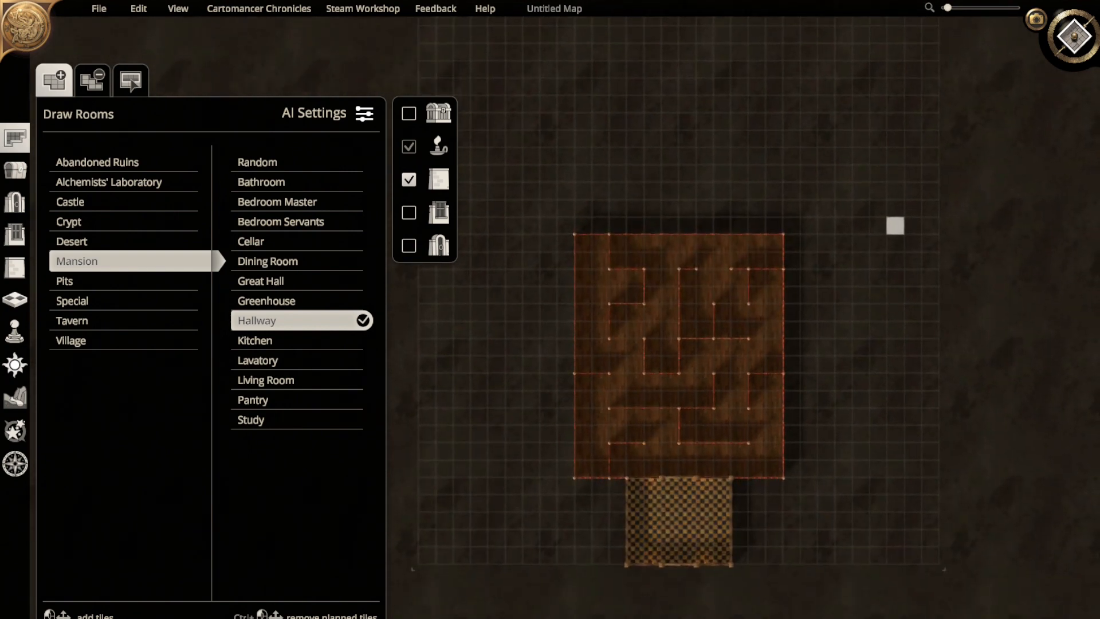
right_drag(894, 225, 887, 403)
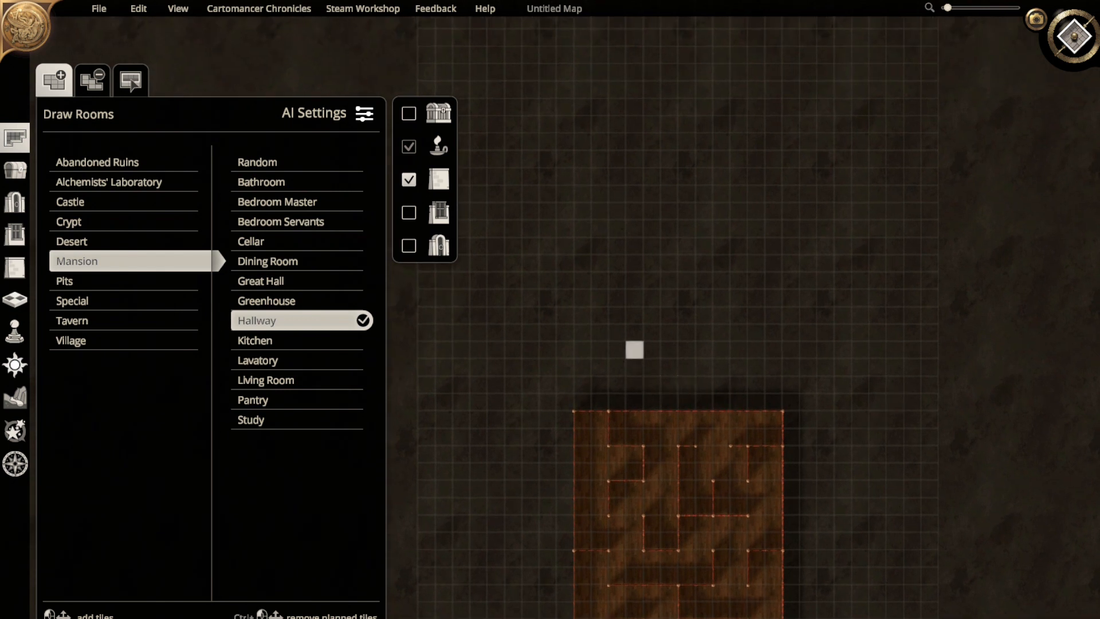
drag(634, 350, 721, 401)
click(679, 376)
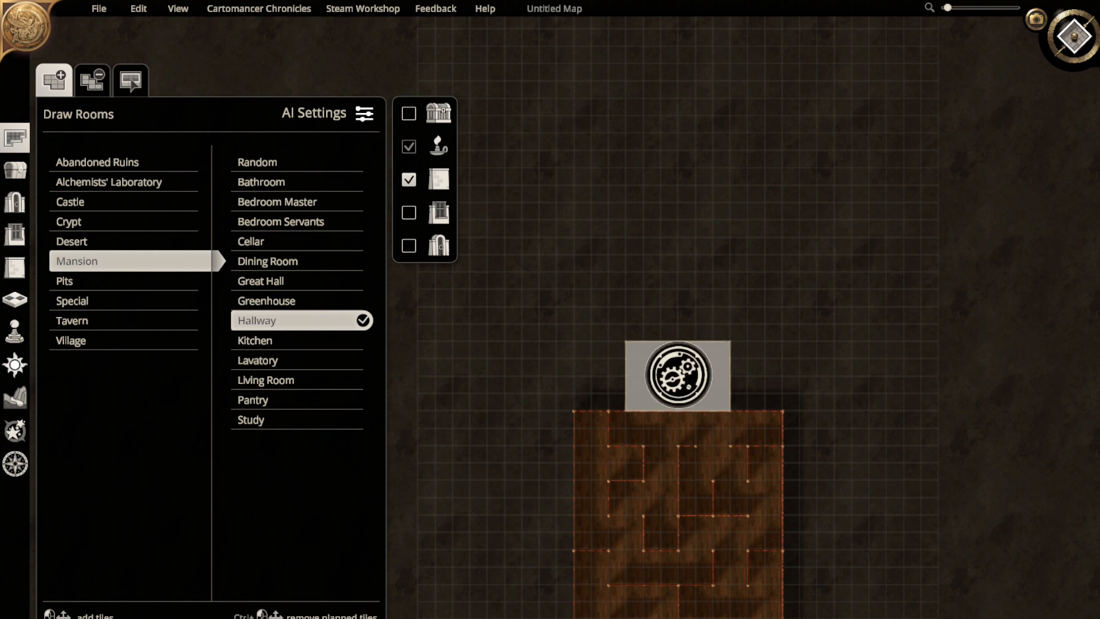
- Add a 16 x 16 tile Mansion Hallway room adjoining the far end of the small connecting hallway
right_drag(774, 211, 774, 401)
drag(583, 504, 843, 263)
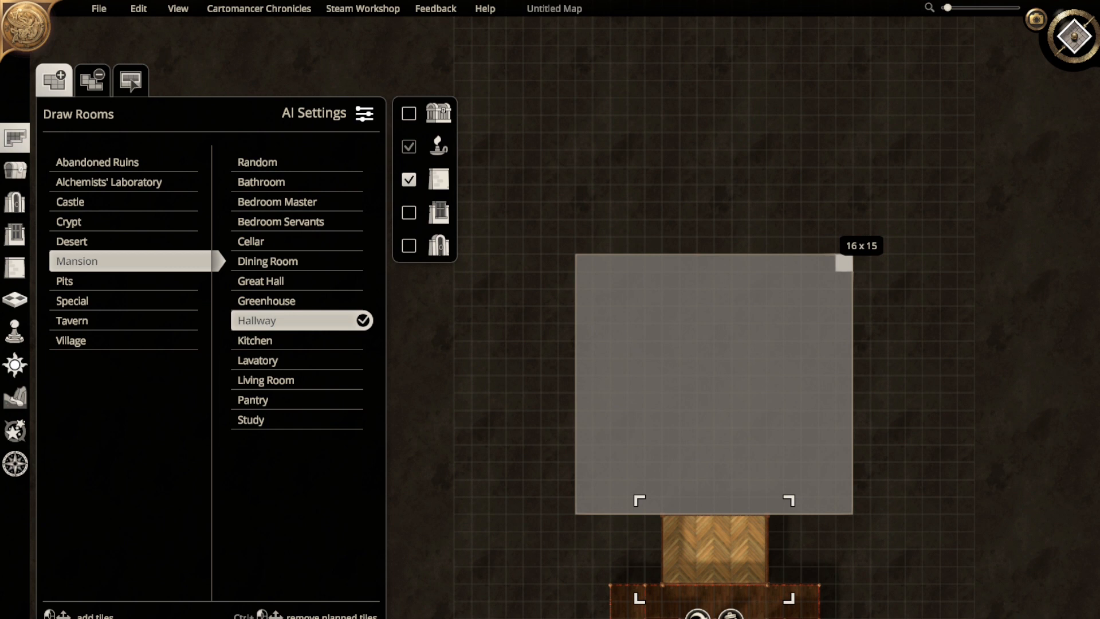
drag(844, 263, 844, 245)
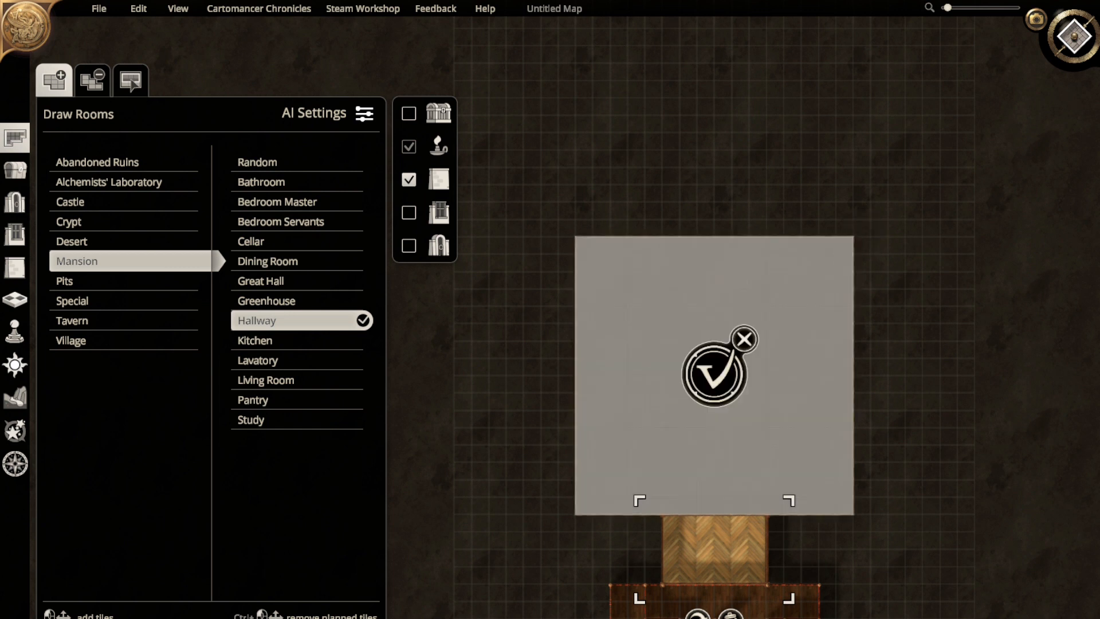
click(714, 374)
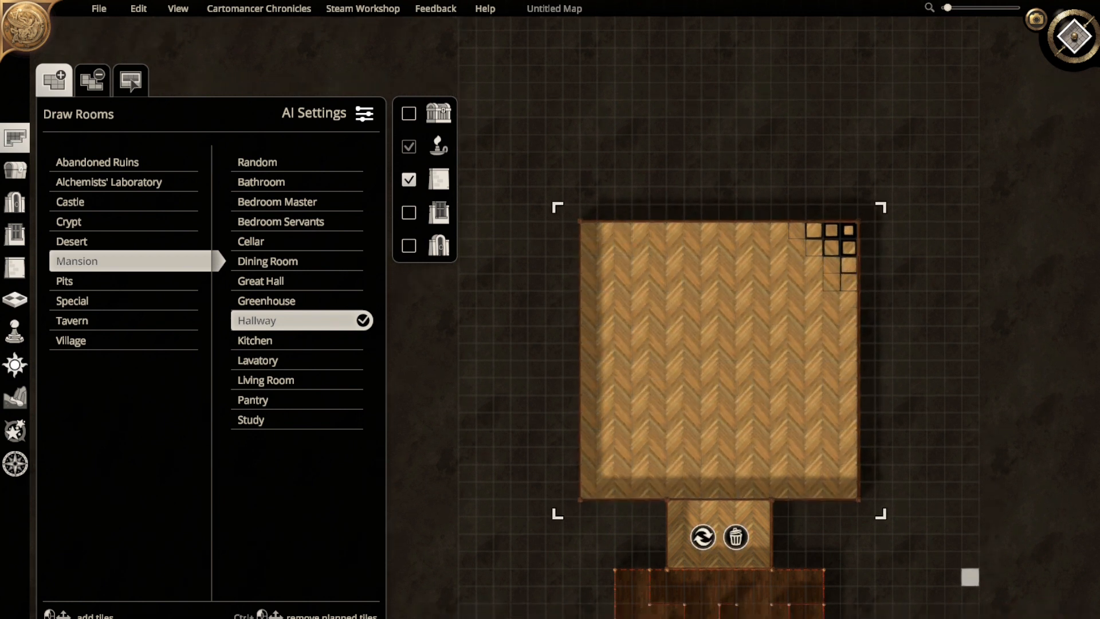
- Switch to object placement and list the mechanical gadget props from the tools and crafts objects
right_drag(970, 577, 957, 502)
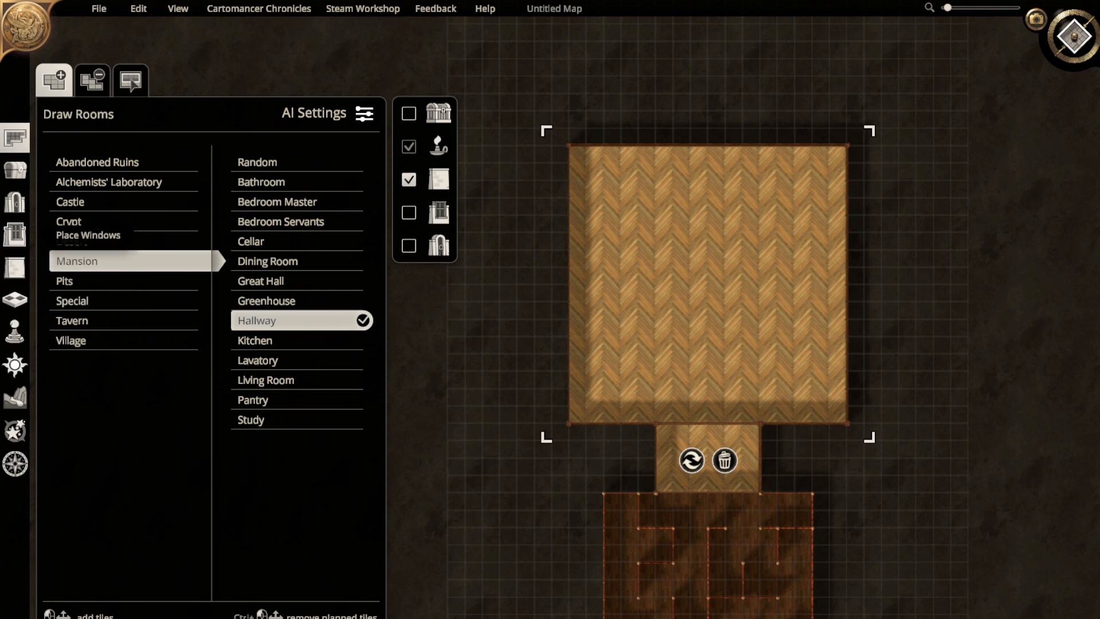
click(15, 170)
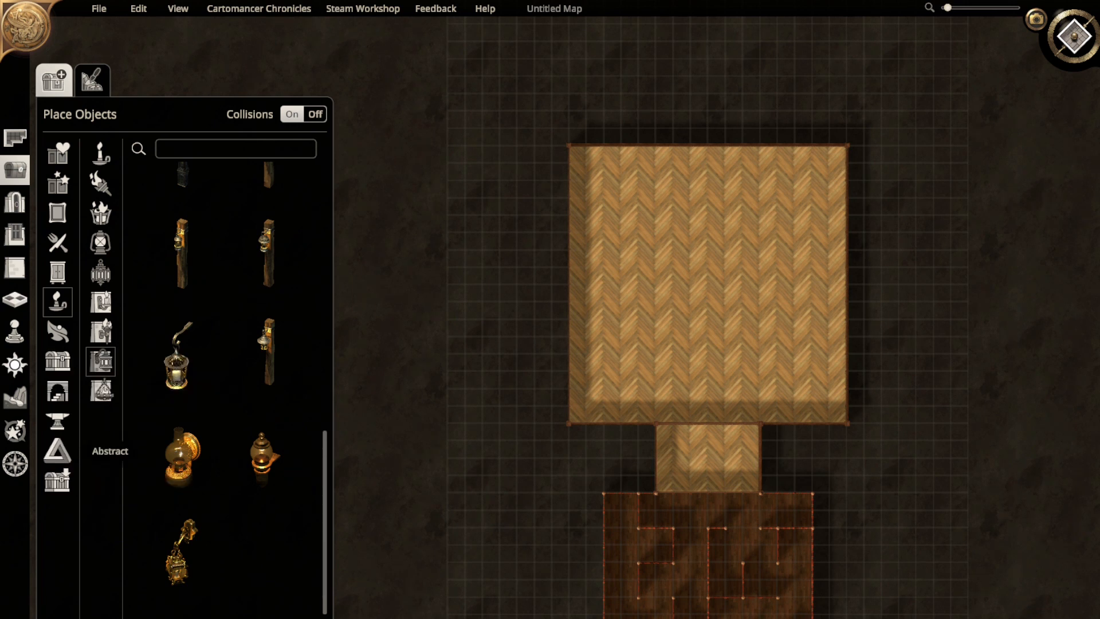
click(57, 421)
scroll(100, 401, down, 3)
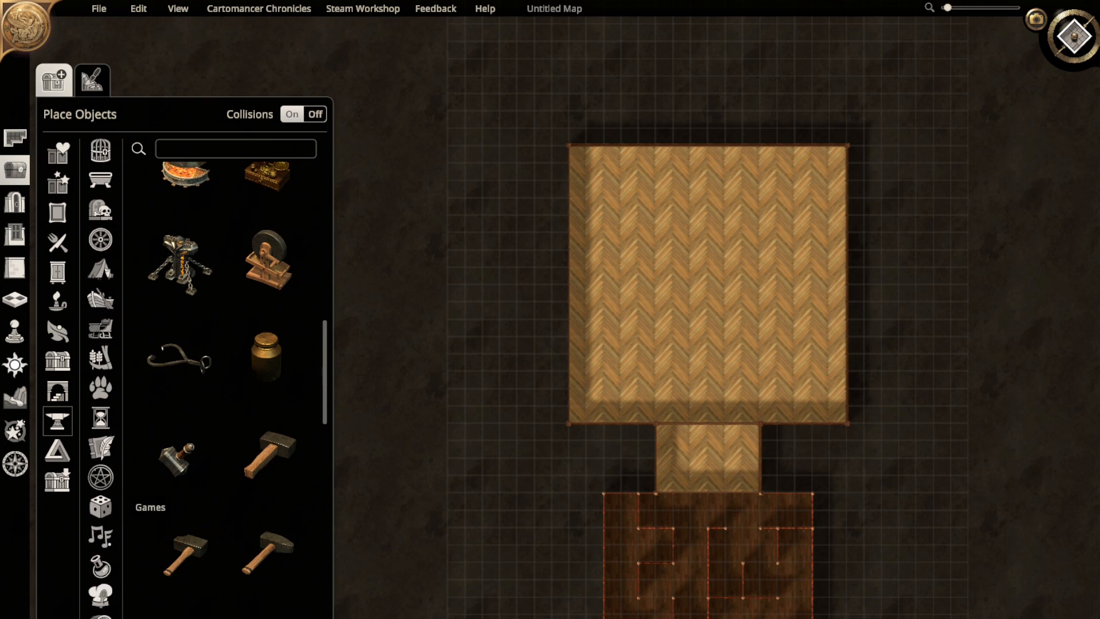
scroll(101, 504, down, 5)
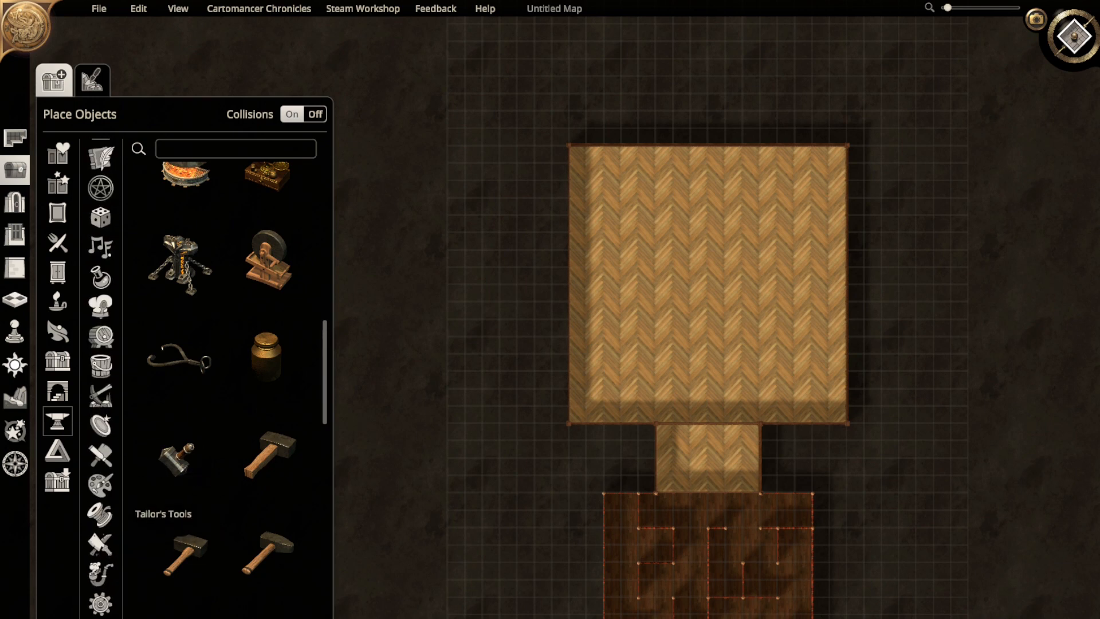
click(101, 606)
right_drag(716, 487, 675, 123)
scroll(559, 356, up, 4)
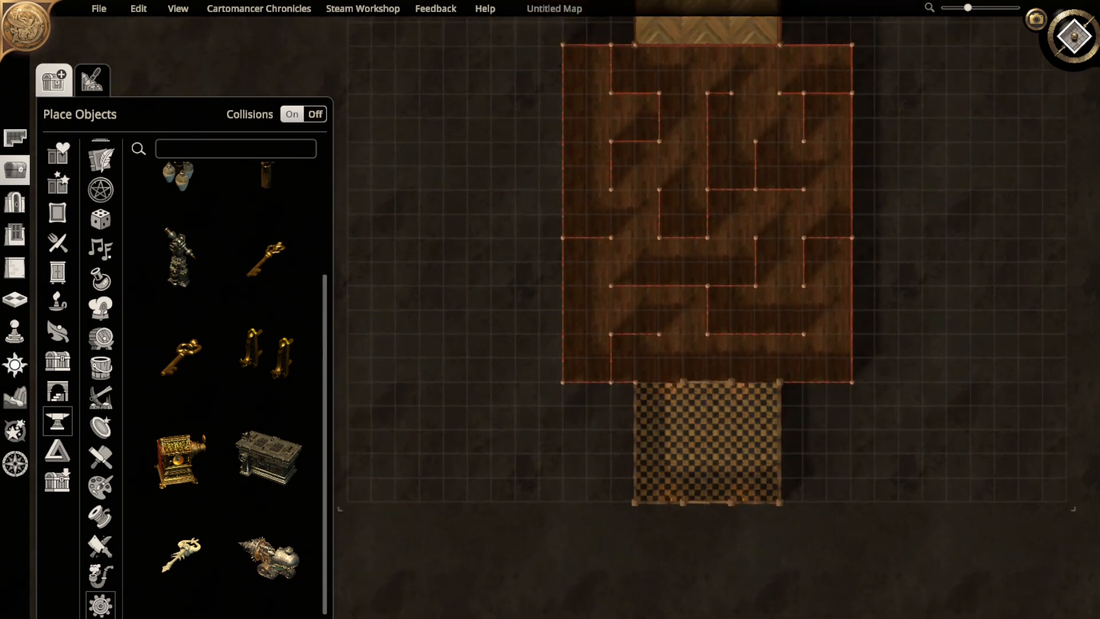
scroll(556, 348, up, 2)
right_drag(555, 347, 417, 184)
scroll(190, 424, up, 3)
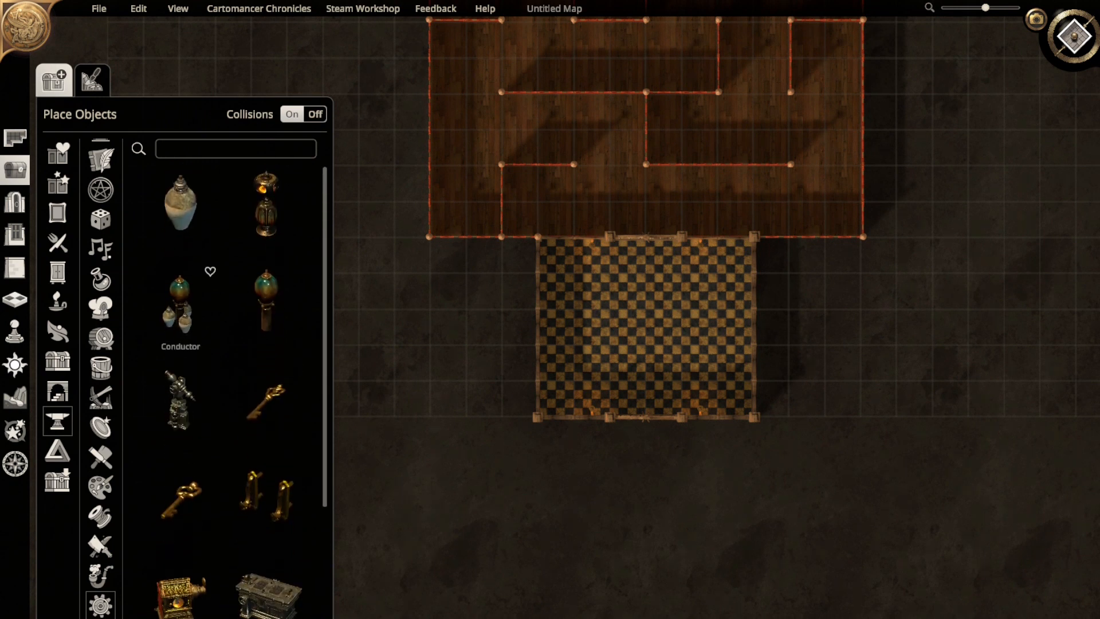
- Place a Conductor on the herringbone floor of the large room and toggle its lightning effect
click(181, 304)
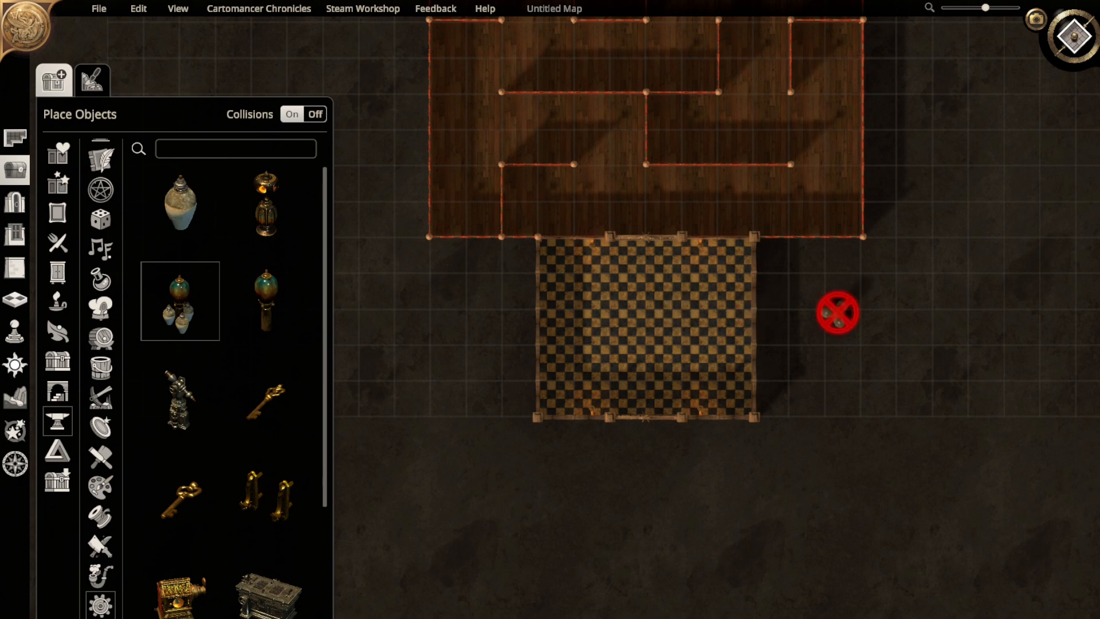
right_drag(841, 308, 846, 222)
click(1074, 35)
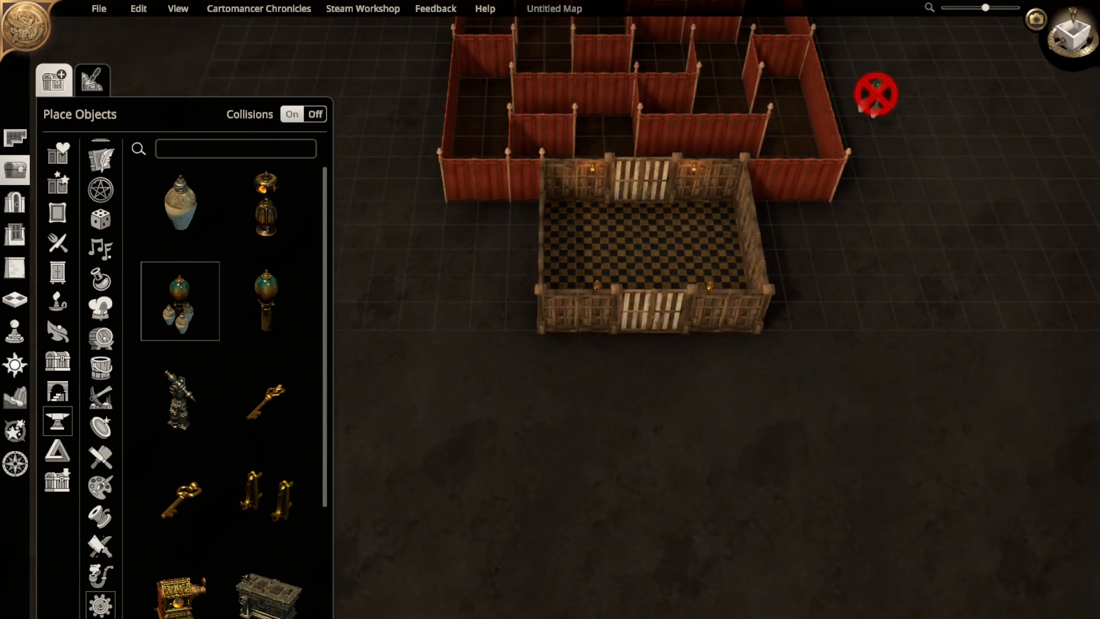
mouse_move(898, 112)
right_down()
mouse_move(874, 191)
mouse_move(963, 587)
right_up()
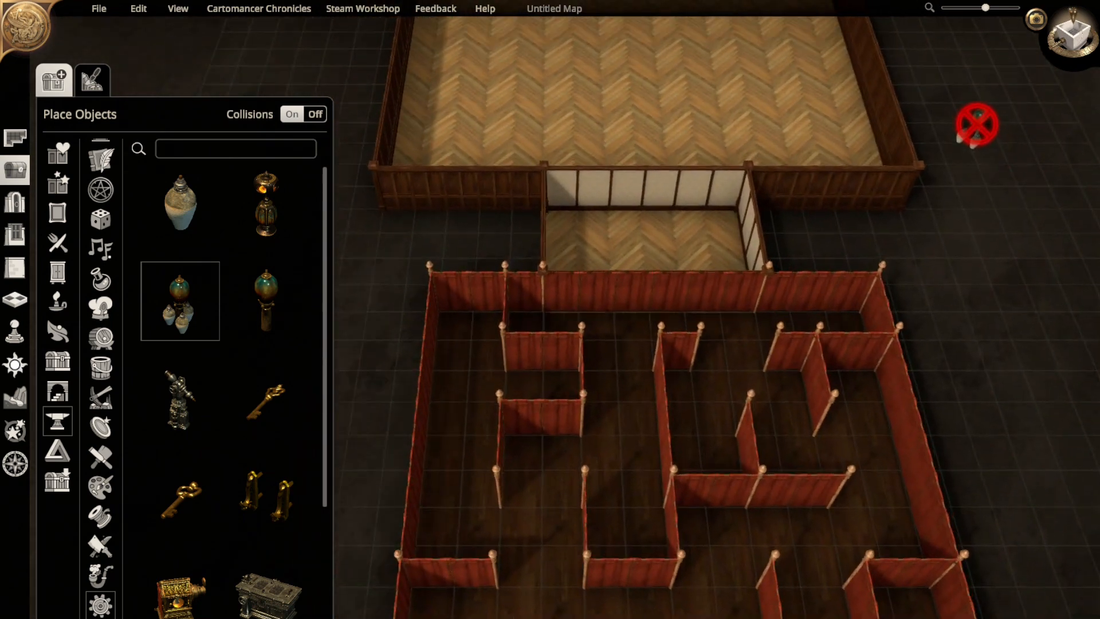
right_drag(978, 118, 989, 582)
click(547, 341)
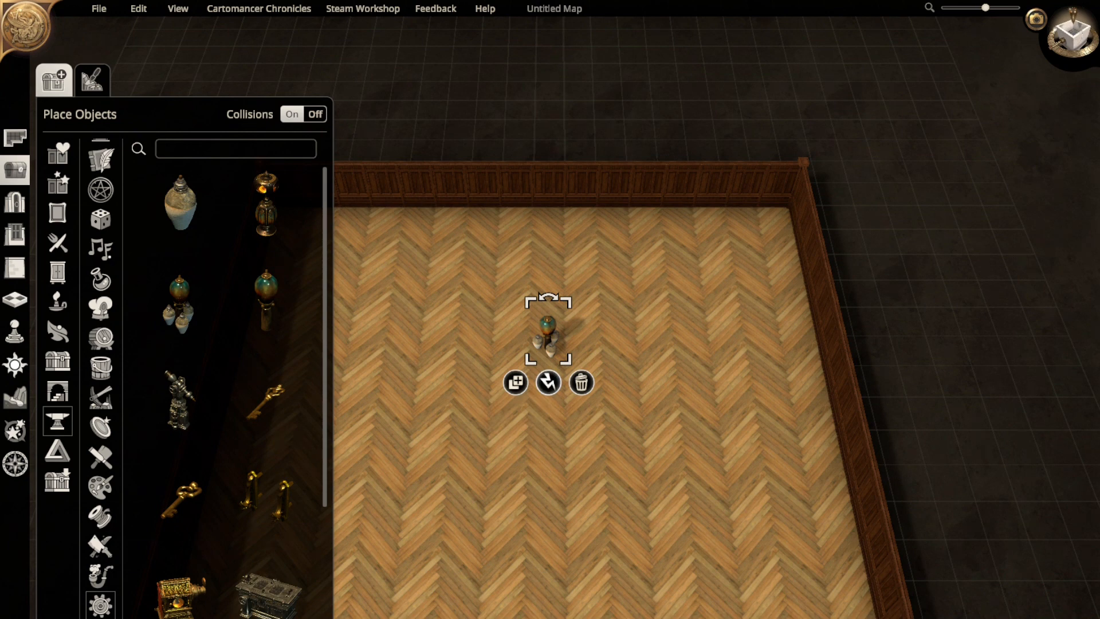
click(548, 383)
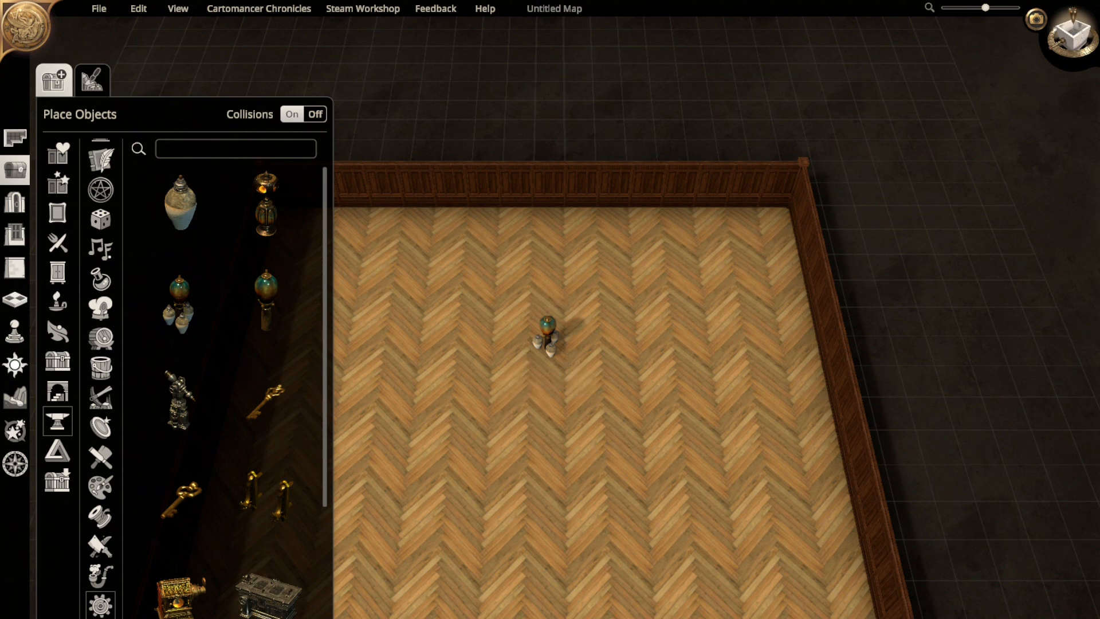
click(548, 339)
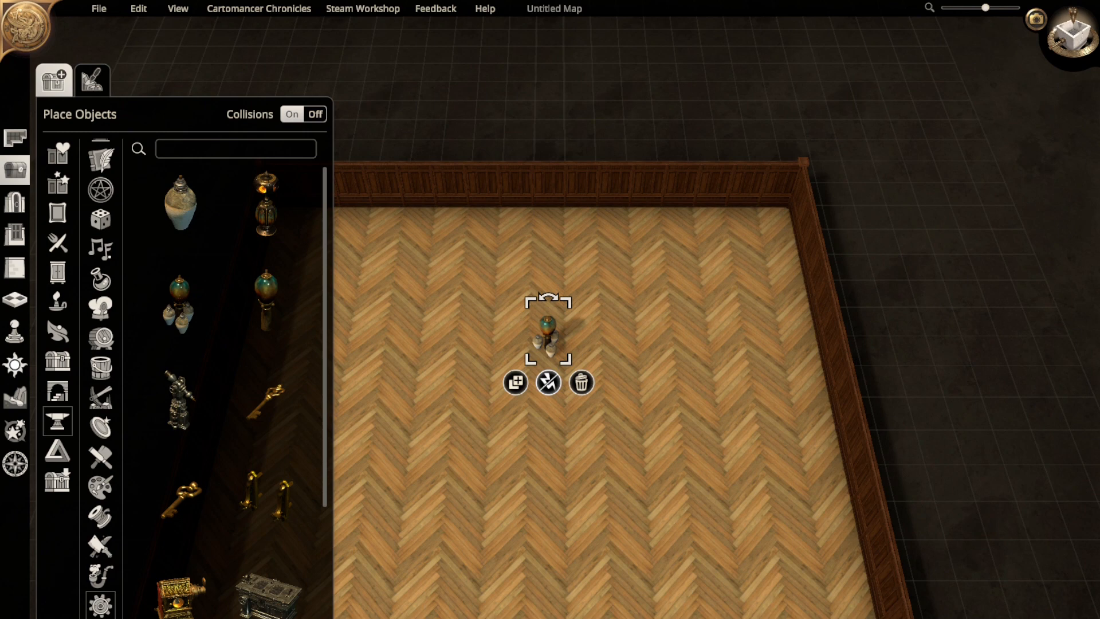
- Place the teal-globed post beside the Conductor, toggle its effect, and add the tall glowing copper device behind and between them
click(267, 301)
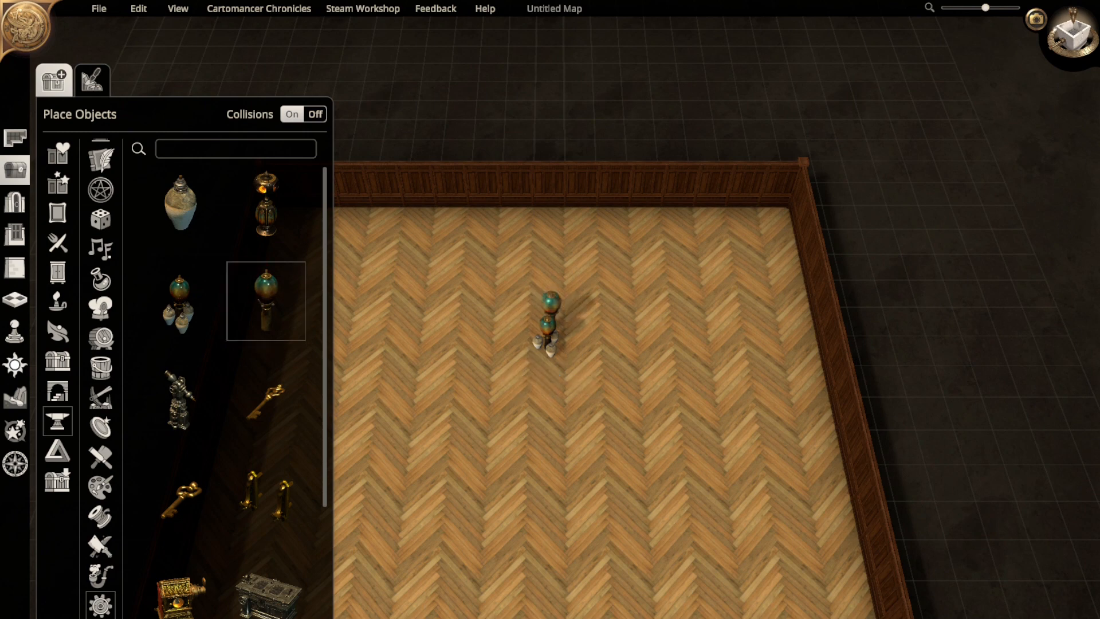
click(634, 338)
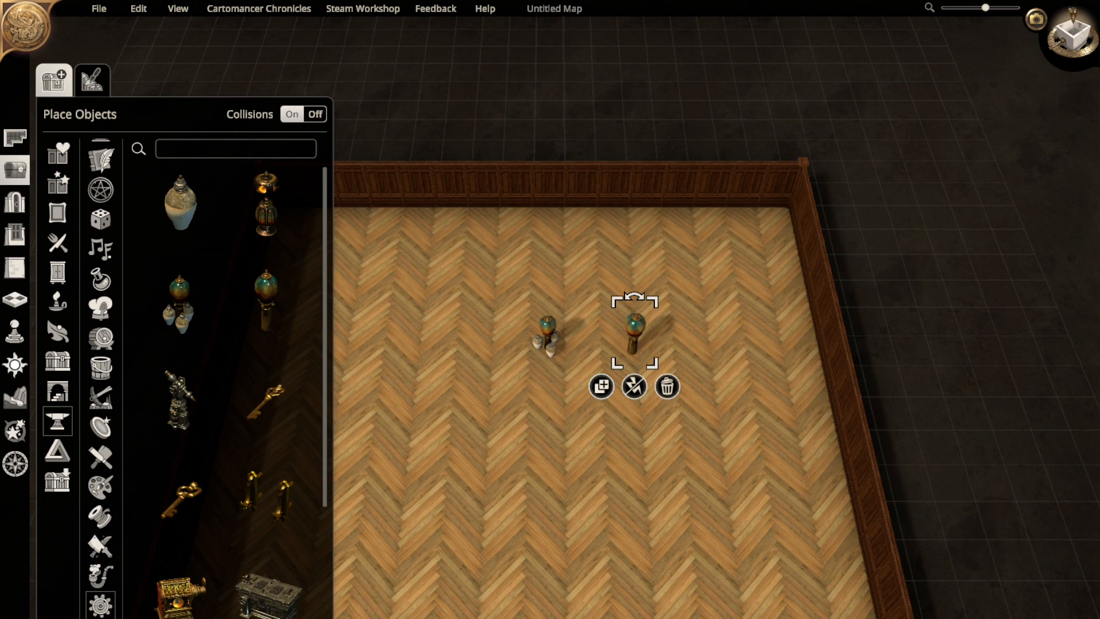
click(634, 387)
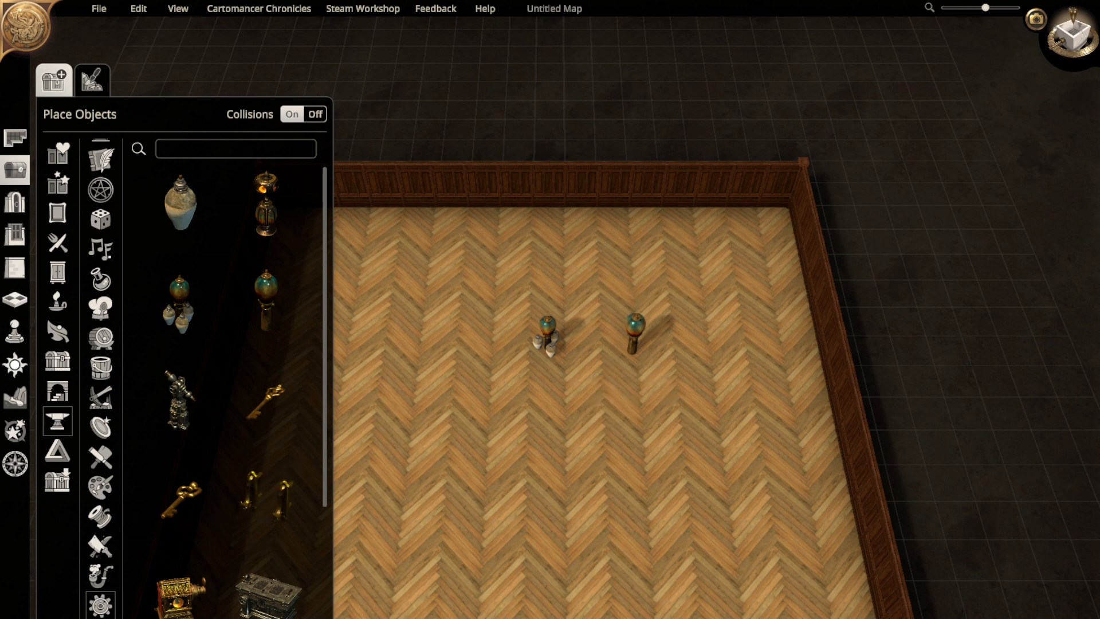
click(267, 206)
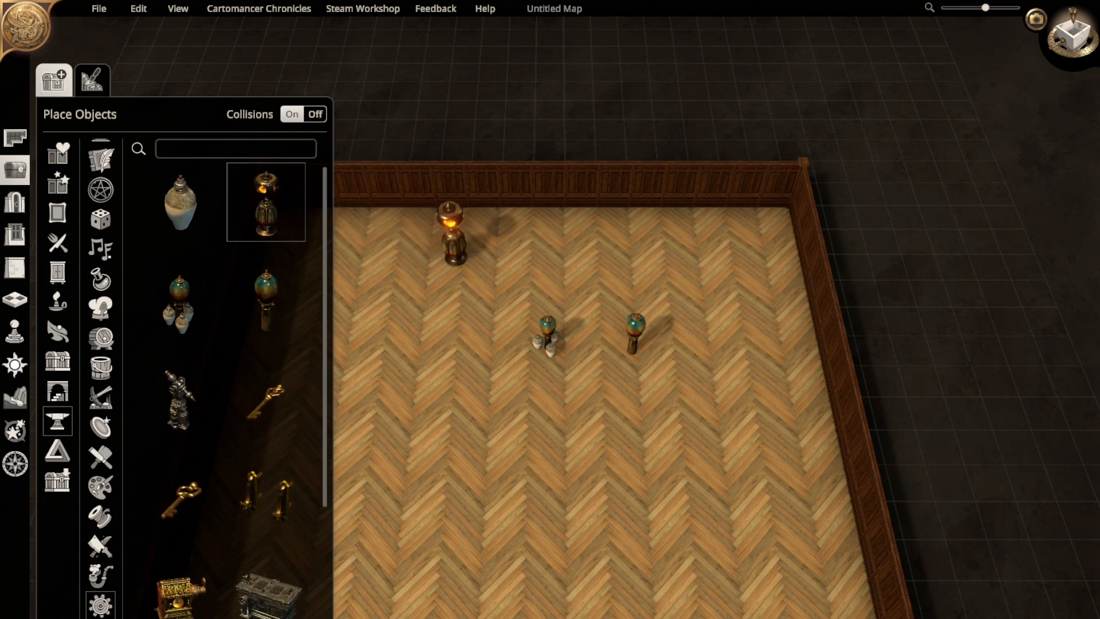
click(585, 270)
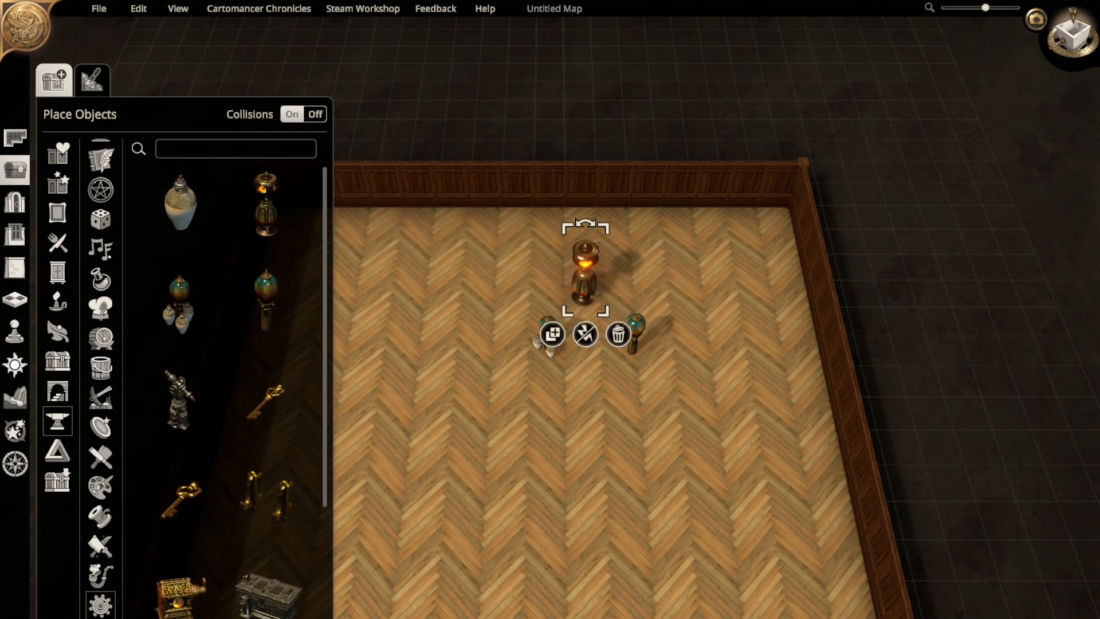
key(Escape)
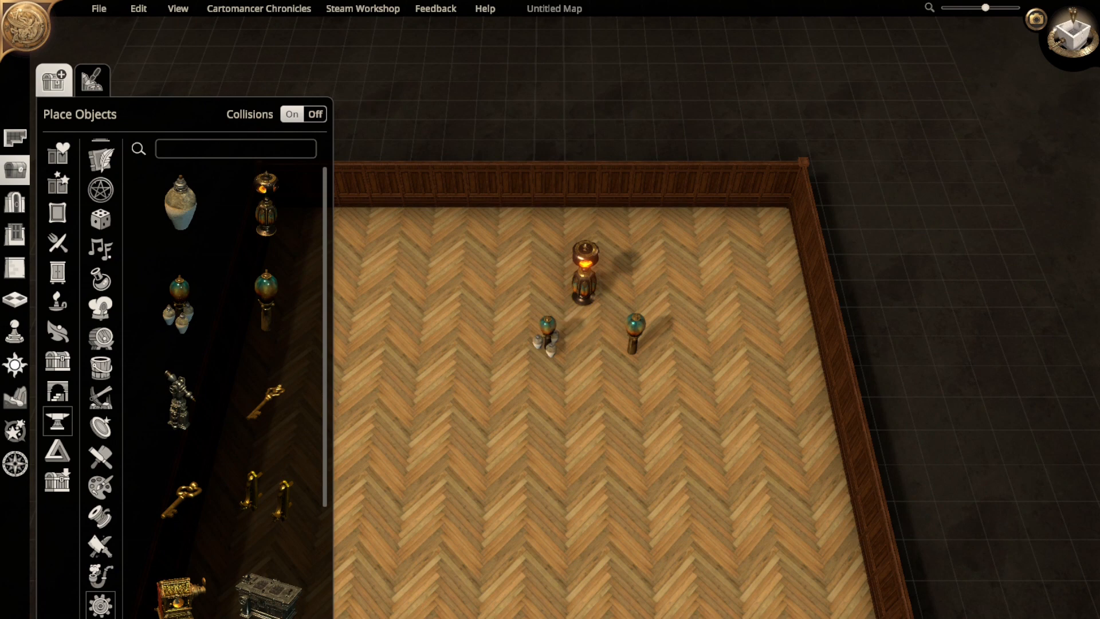
- Spread the Conductor and the teal-globed post outward so they flank the tall glowing device
scroll(553, 349, up, 5)
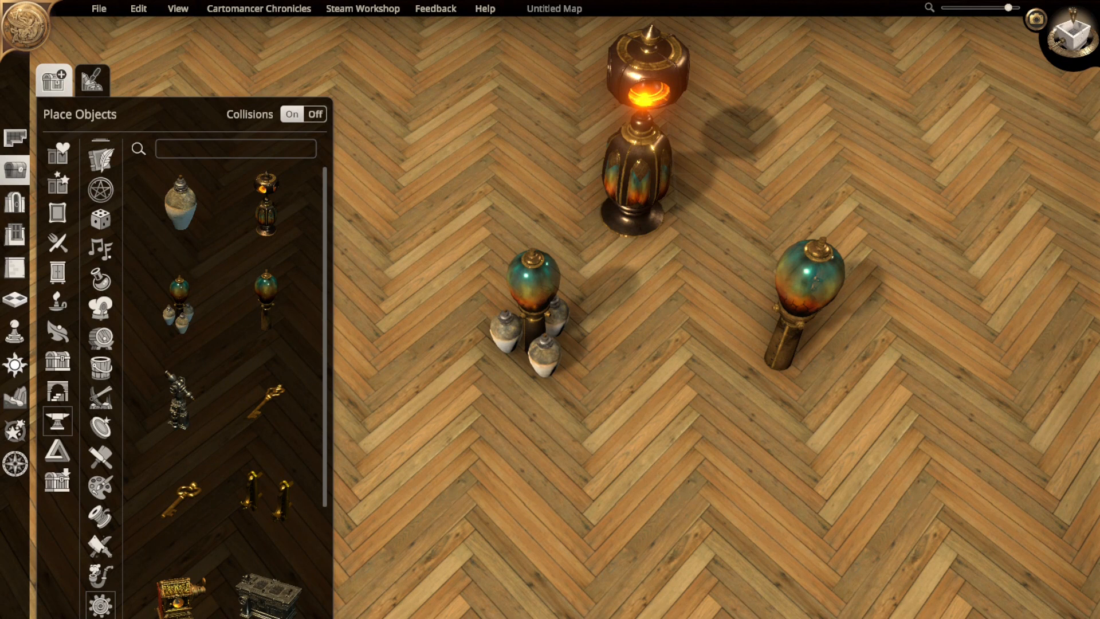
drag(533, 310, 493, 231)
drag(808, 286, 845, 126)
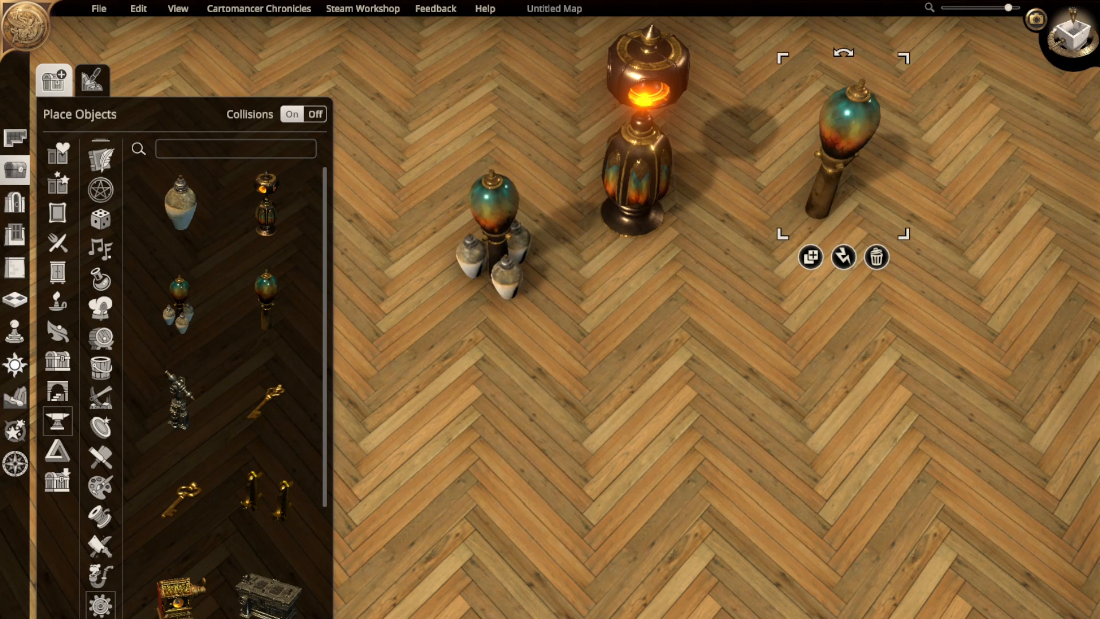
click(745, 333)
scroll(688, 343, down, 5)
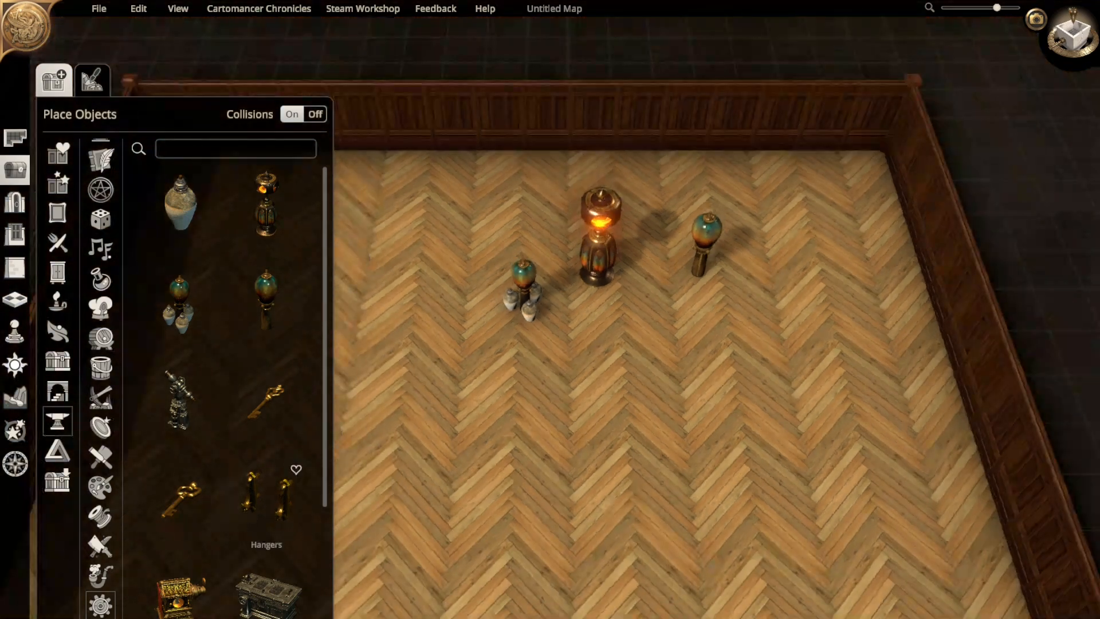
- Place the golden flame-throwing machine in front of the three devices and try toggling its light and fire effects
scroll(266, 458, down, 3)
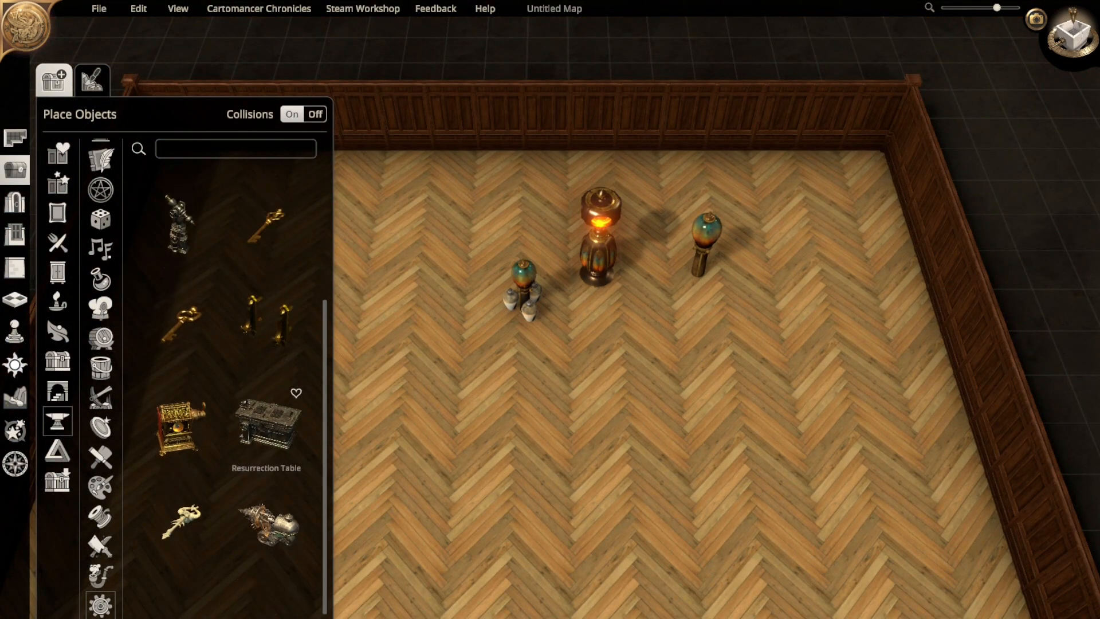
click(180, 456)
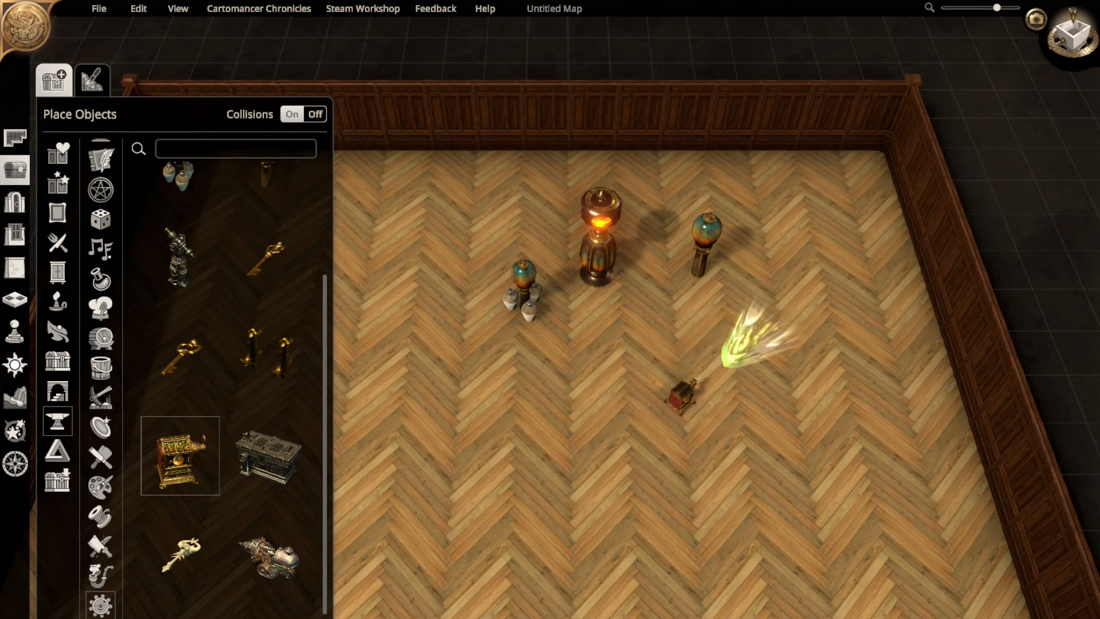
click(682, 394)
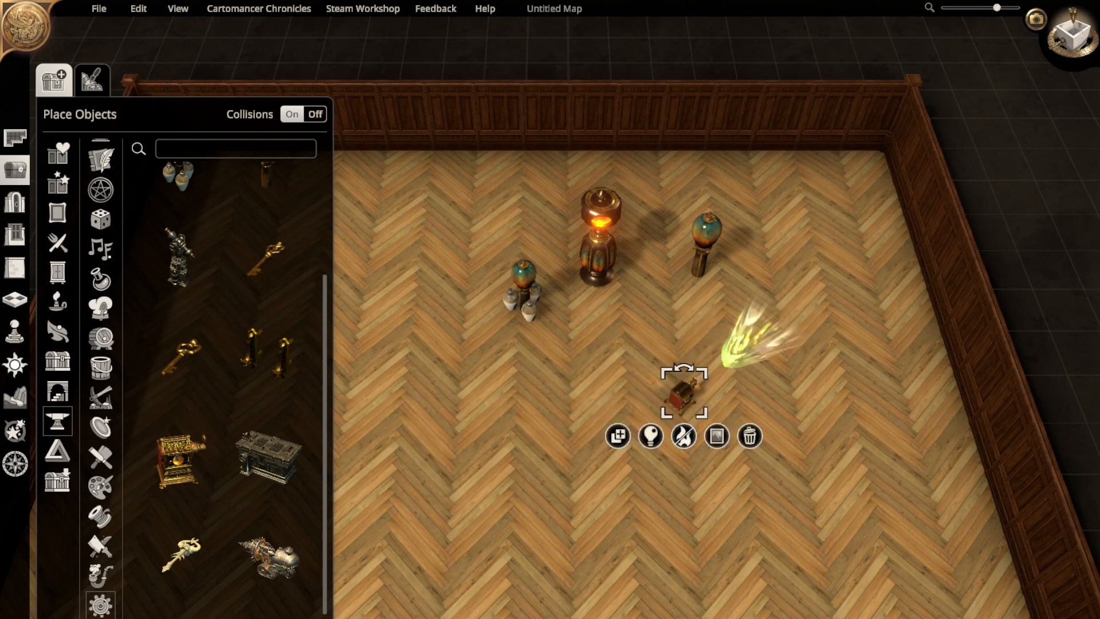
click(650, 436)
click(651, 436)
click(684, 436)
click(684, 436)
click(684, 436)
- Enlarge the flame-throwing machine, shift it slightly, turn its nozzle to face the opposite way, and toggle its fire effect
drag(701, 374, 726, 338)
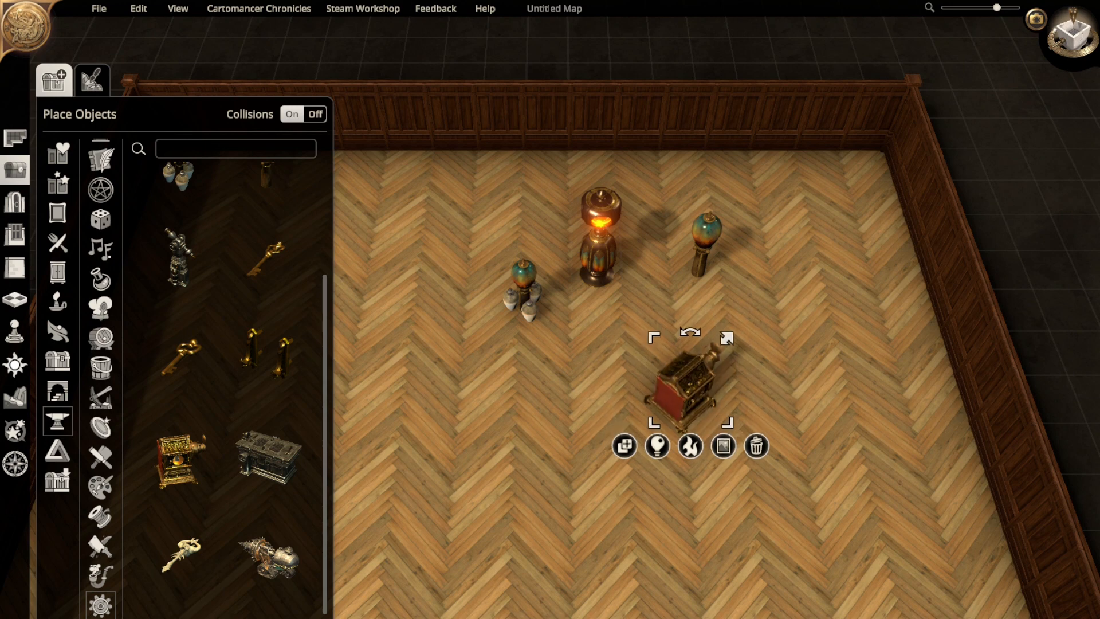
drag(690, 381, 711, 362)
drag(712, 314, 658, 367)
click(700, 437)
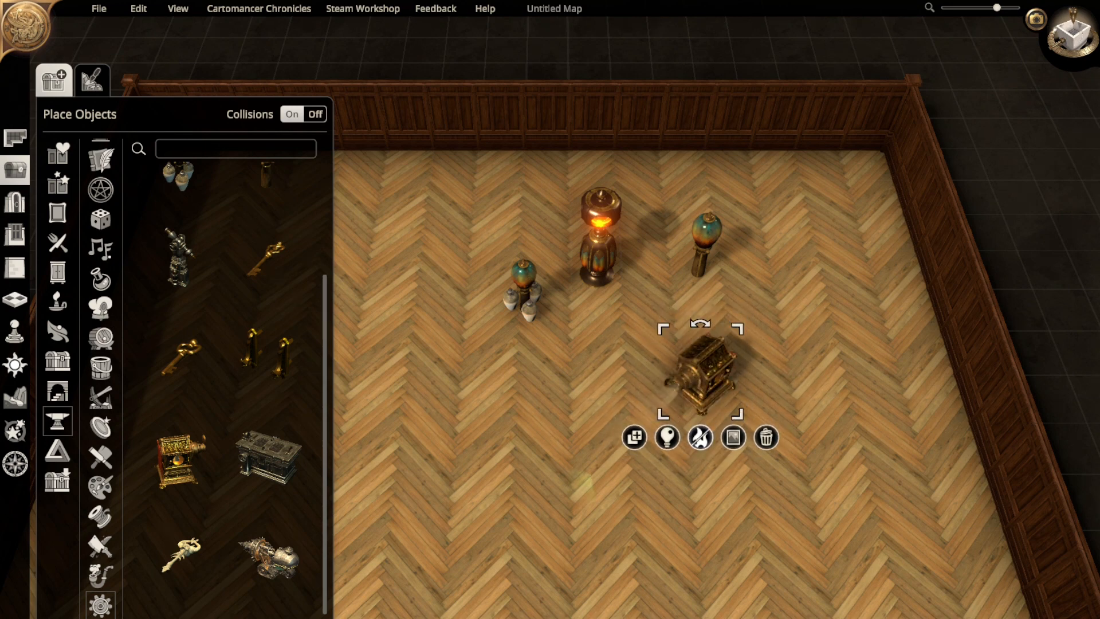
click(700, 437)
- Delete the flame-throwing machine, the teal-globed post, the tall glowing device and the Conductor from the large room
click(766, 437)
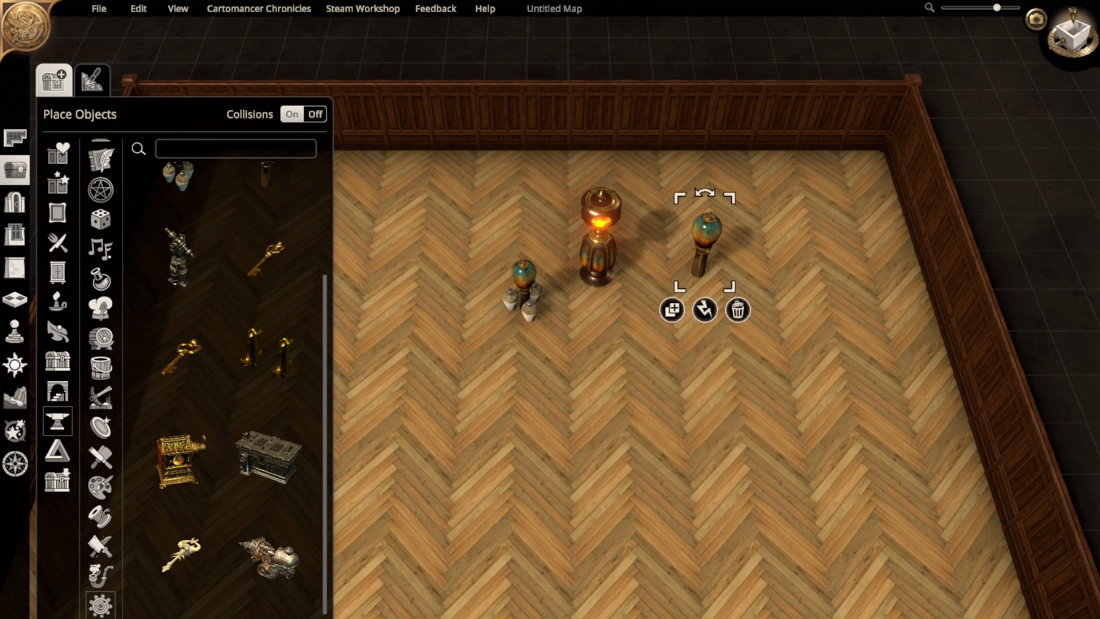
key(Delete)
click(600, 243)
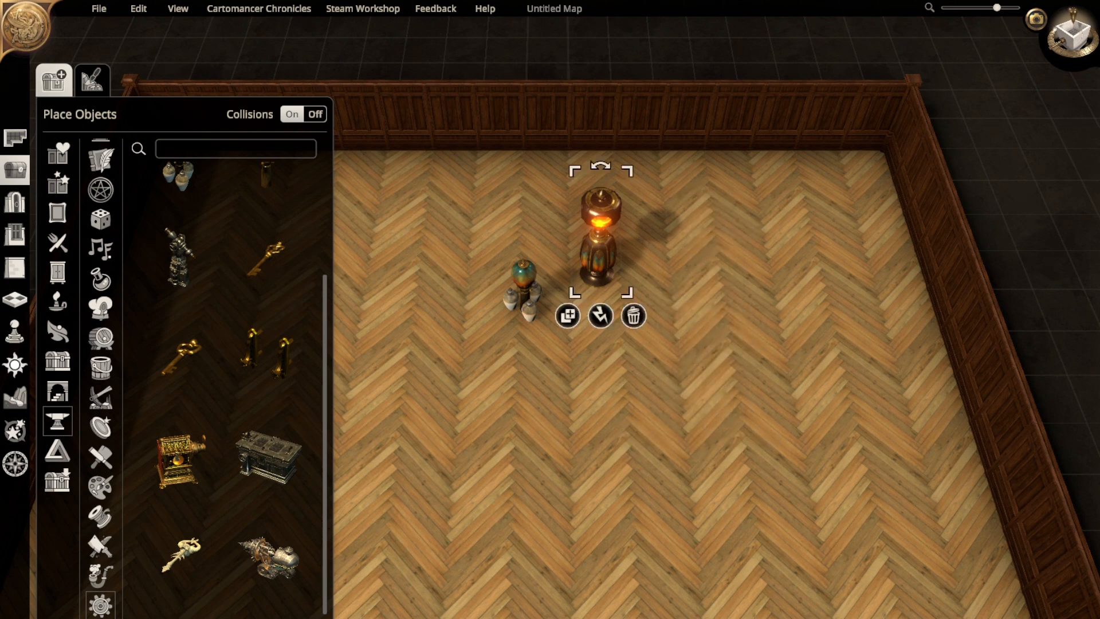
key(Delete)
click(524, 286)
key(Delete)
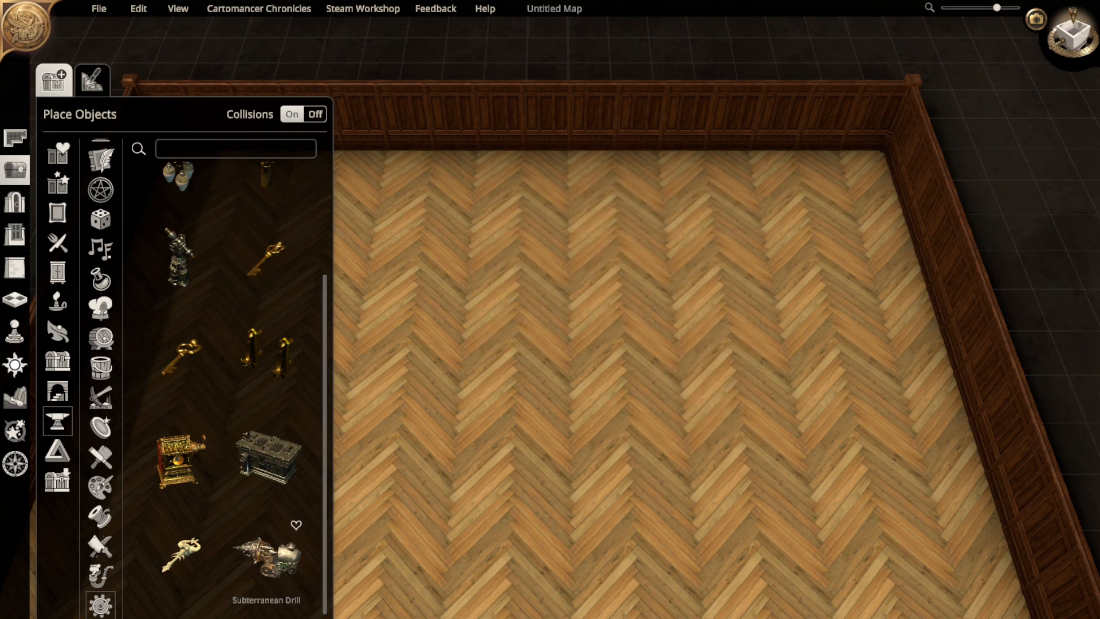
- Try out the Subterranean Drill and the Resurrection Table in the large room and remove them again
click(267, 555)
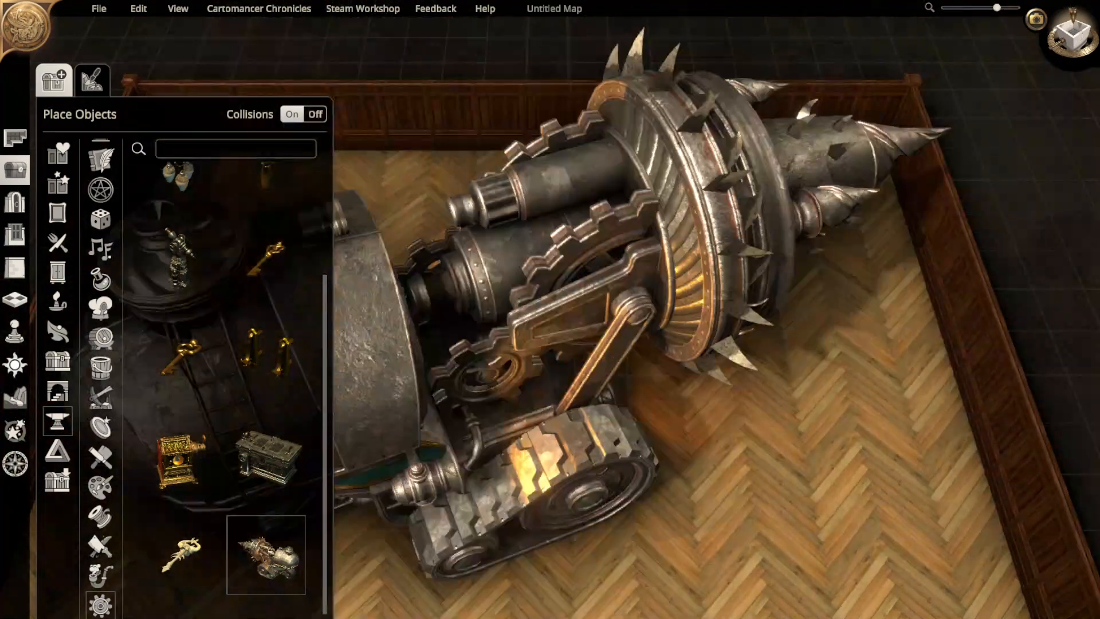
key(Escape)
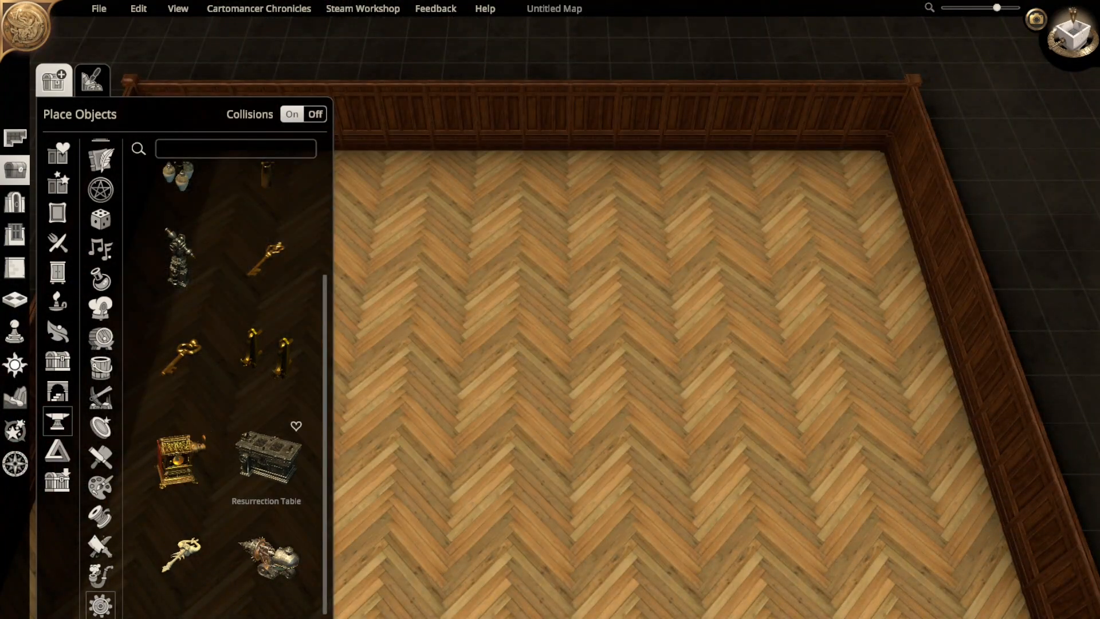
click(266, 455)
click(562, 372)
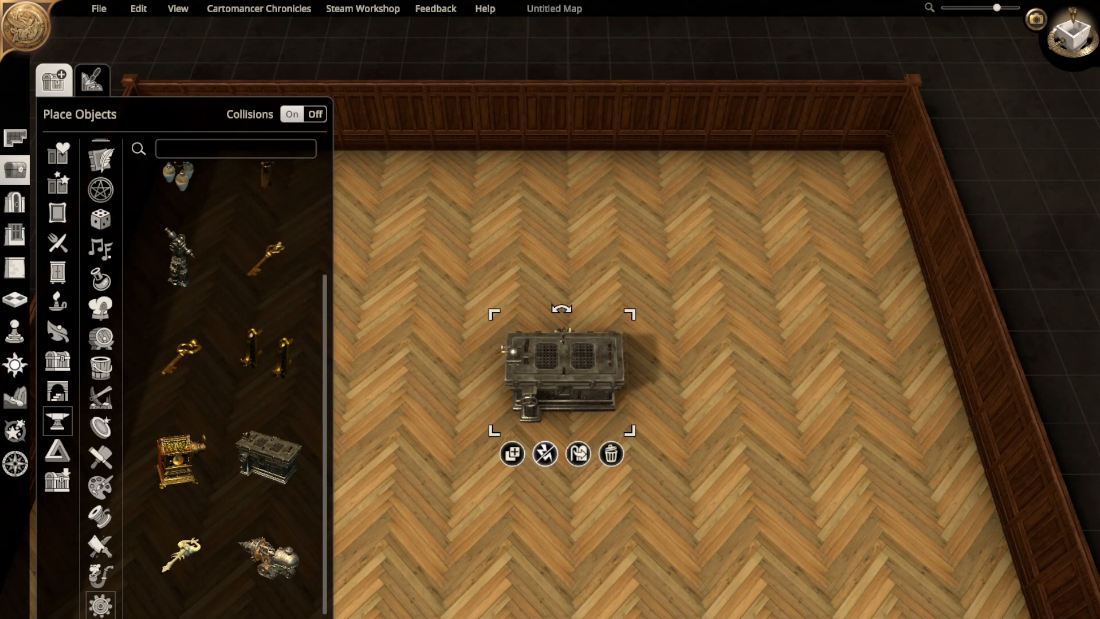
click(611, 453)
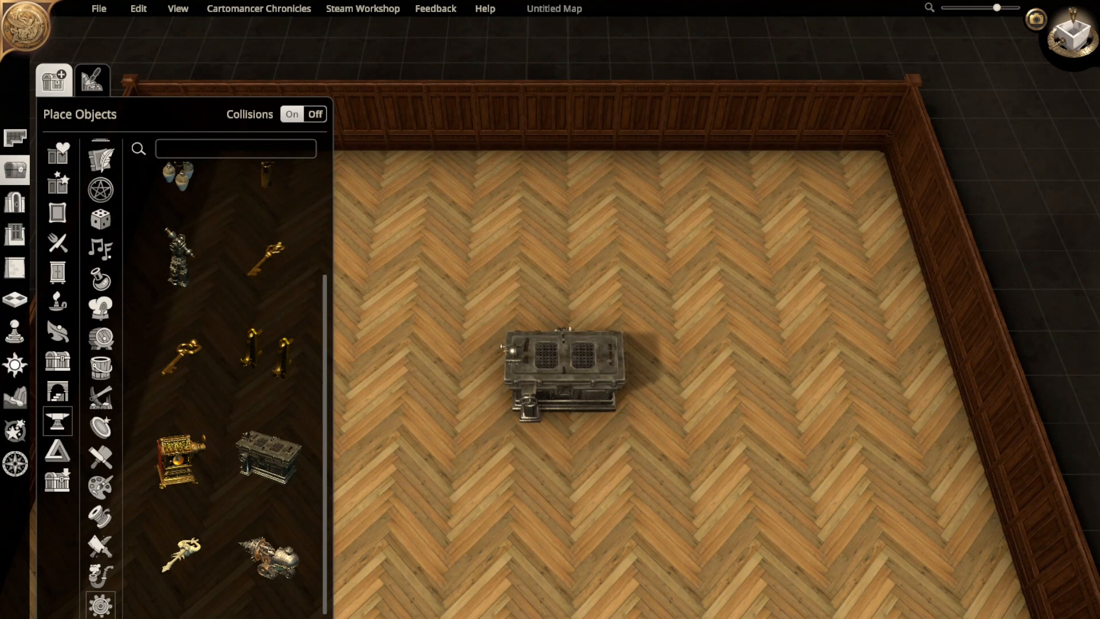
- Place a rotated Conduit near the middle of the large room and delete it again
scroll(264, 401, up, 2)
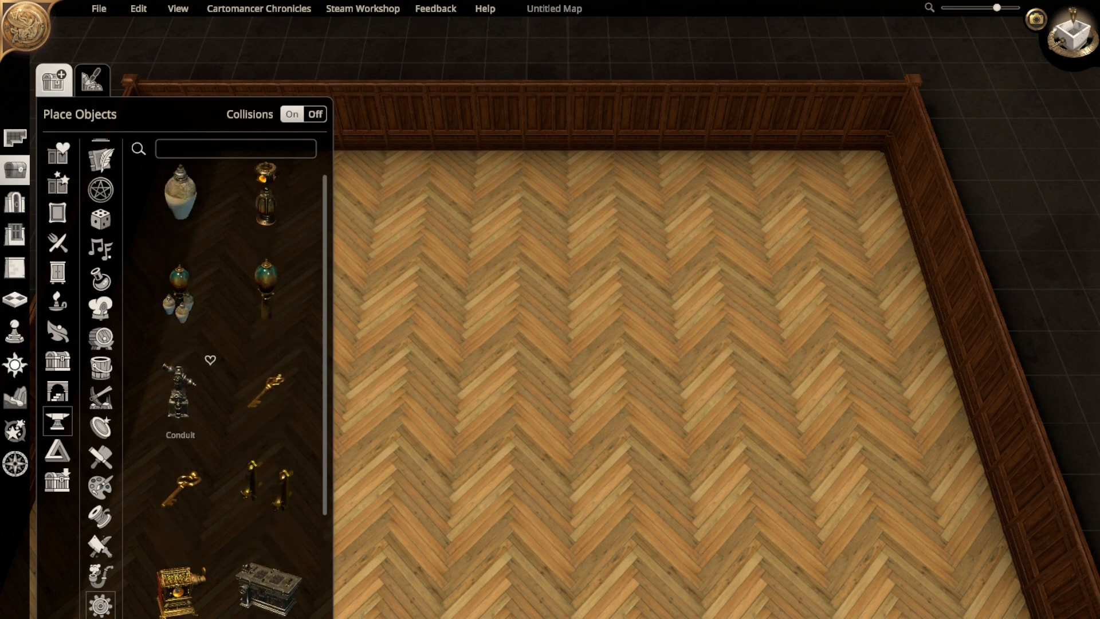
drag(179, 390, 580, 295)
drag(581, 224, 630, 241)
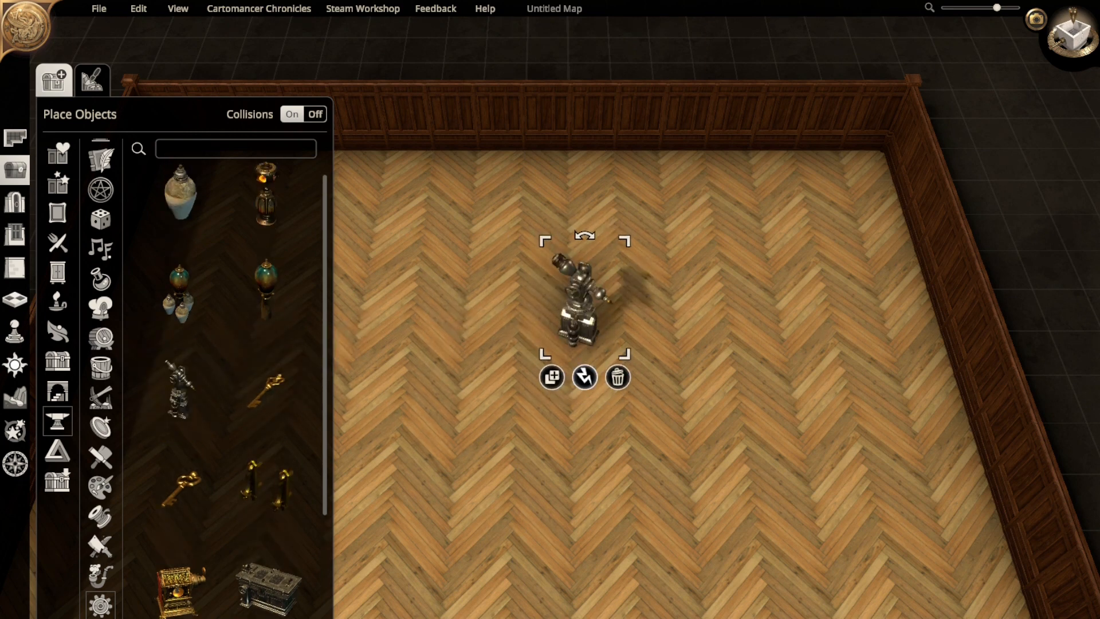
click(618, 377)
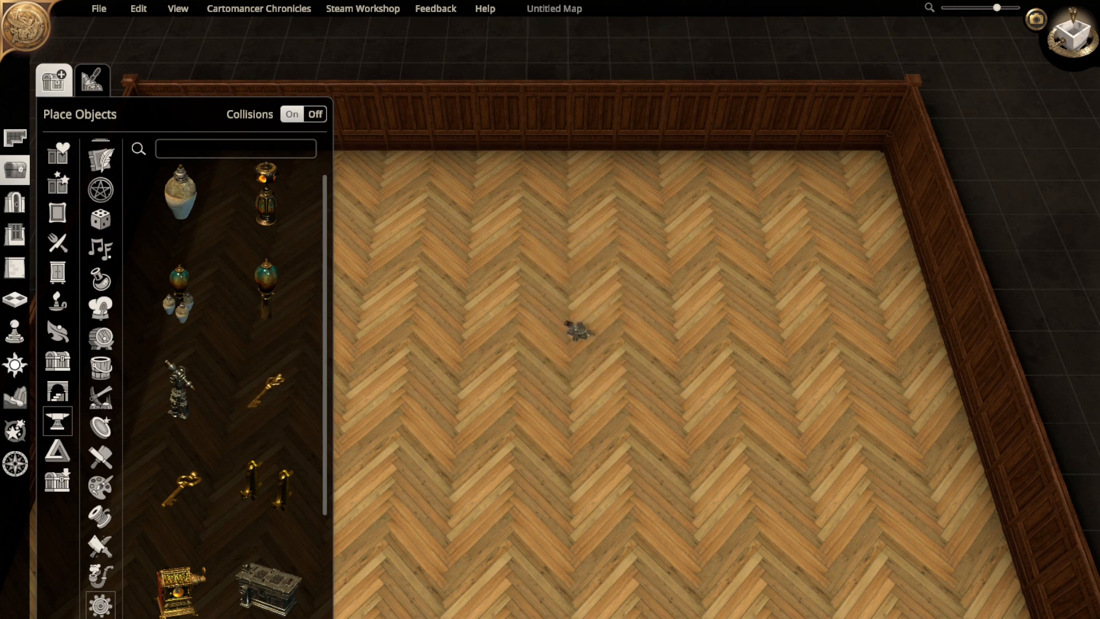
- Look through the Mining Equipment objects, from the dynamite and carts to the hand tools
scroll(264, 367, up, 1)
scroll(265, 401, down, 5)
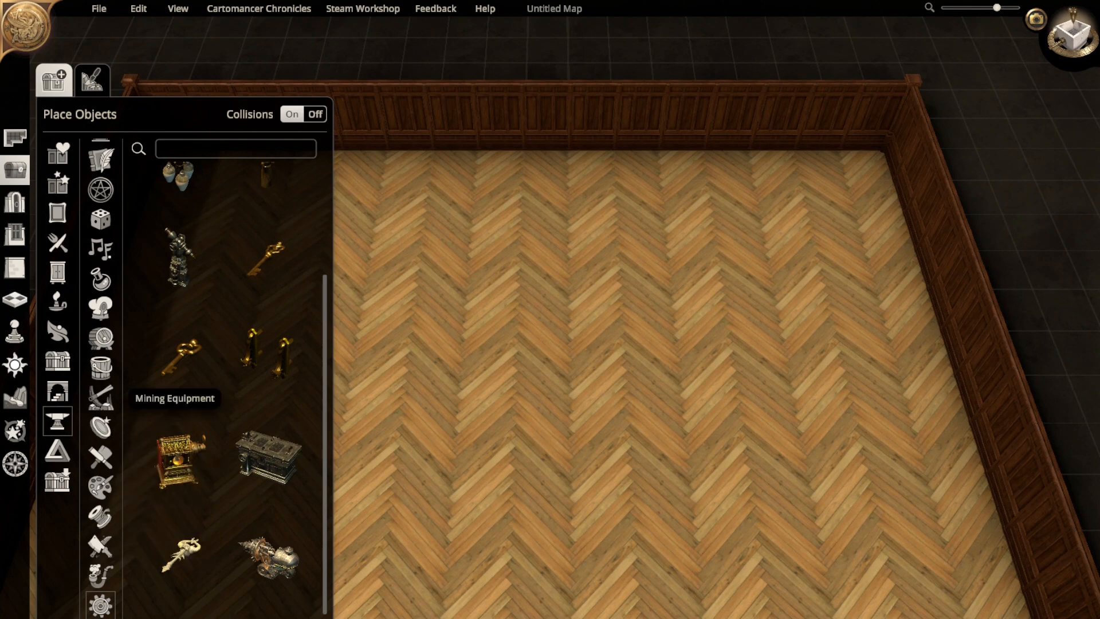
click(100, 397)
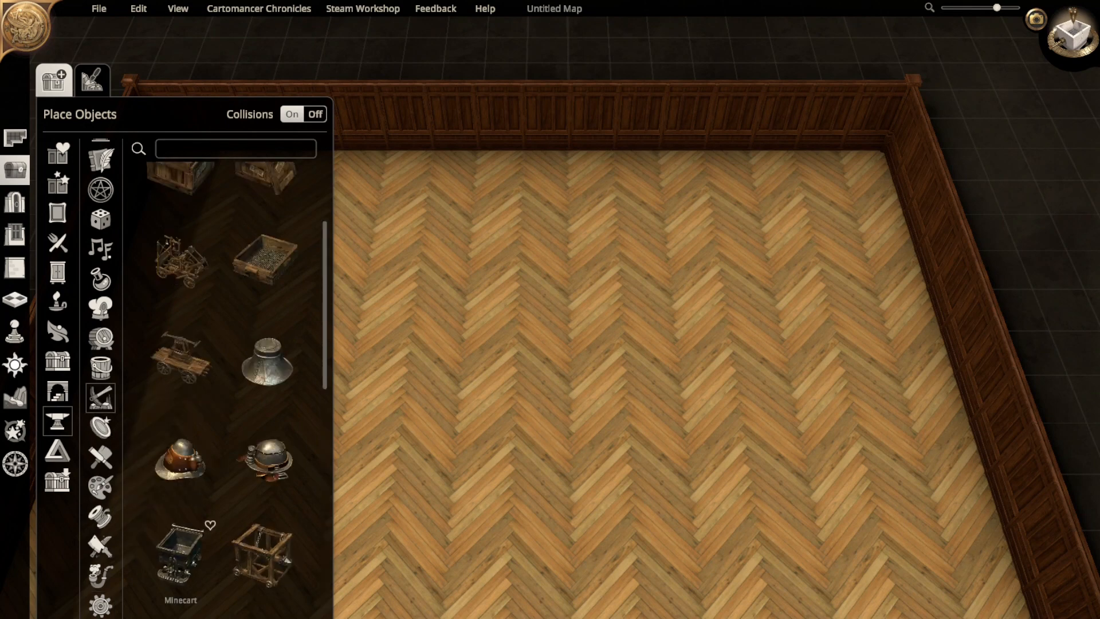
scroll(181, 510, up, 4)
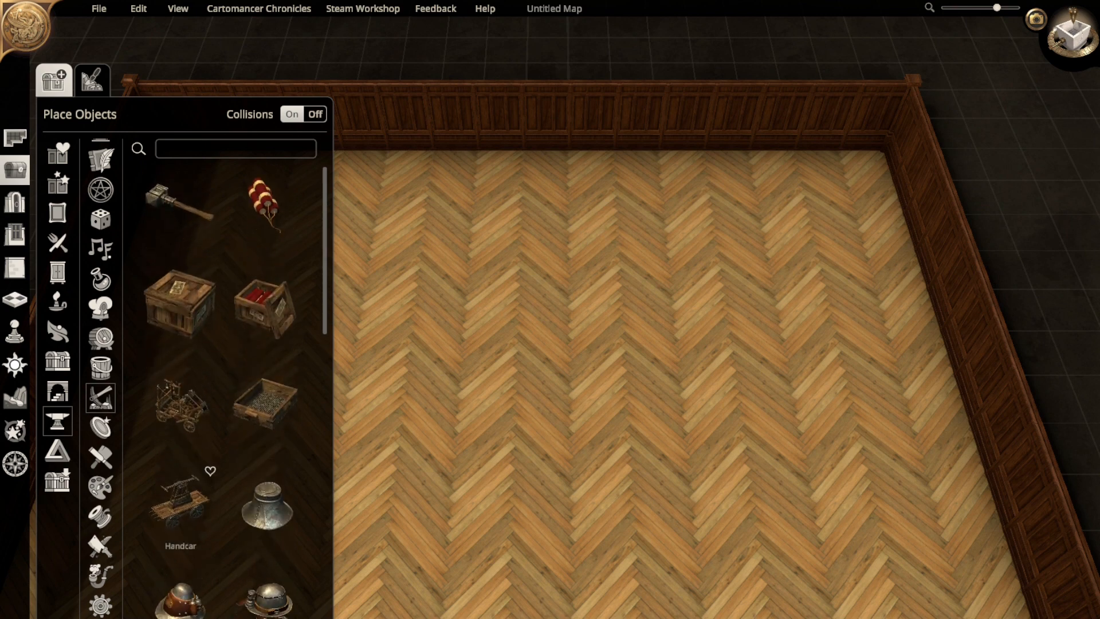
scroll(266, 533, down, 2)
scroll(266, 545, down, 1)
scroll(266, 504, down, 5)
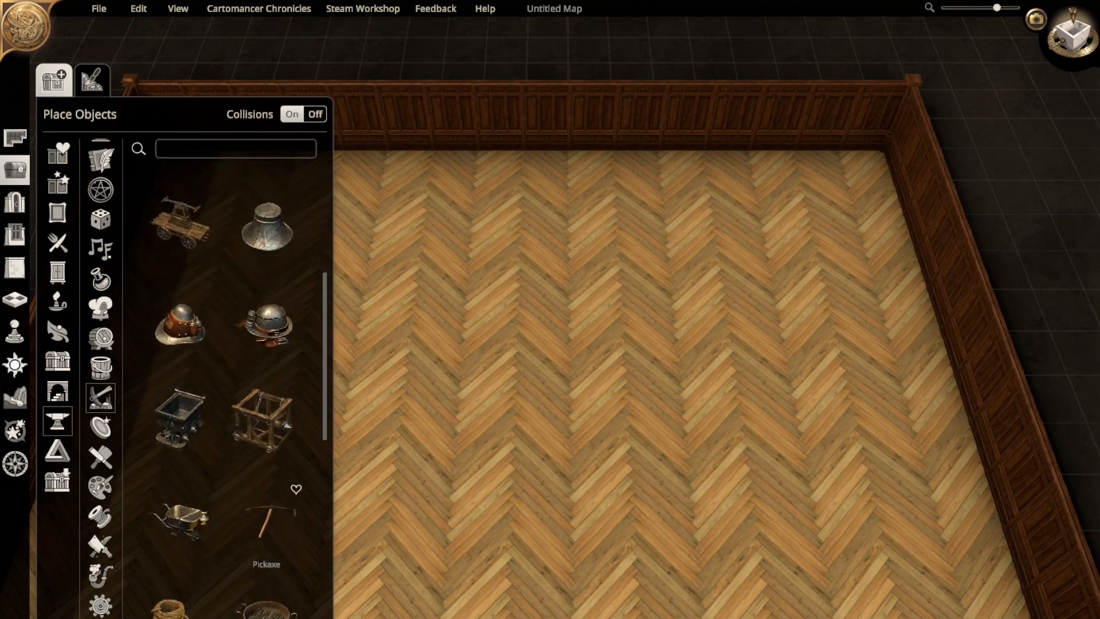
scroll(266, 533, down, 1)
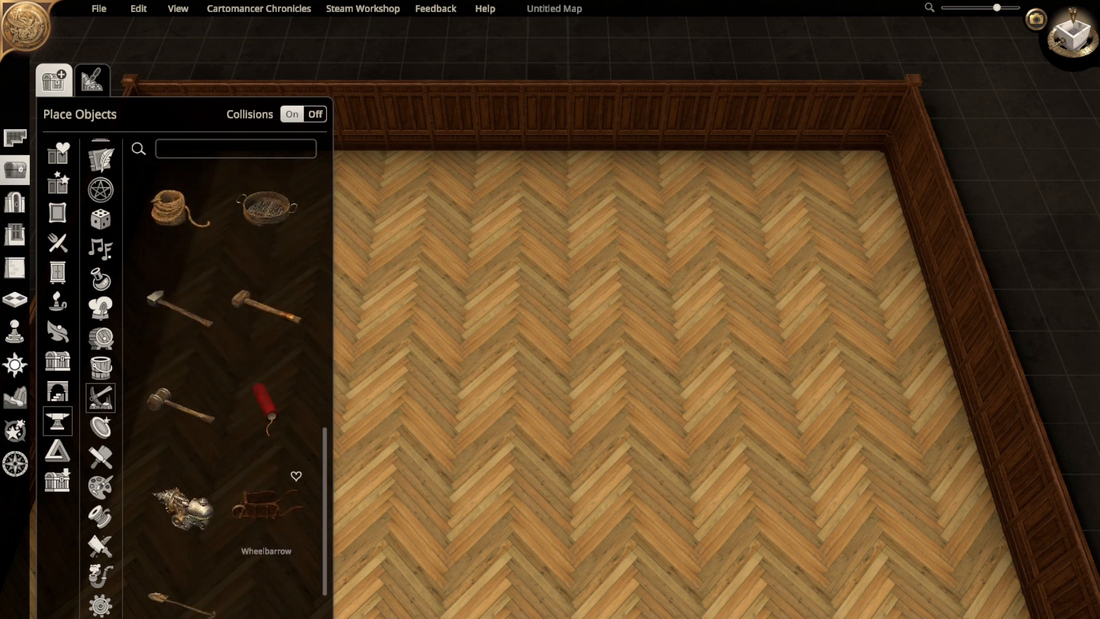
scroll(266, 533, up, 6)
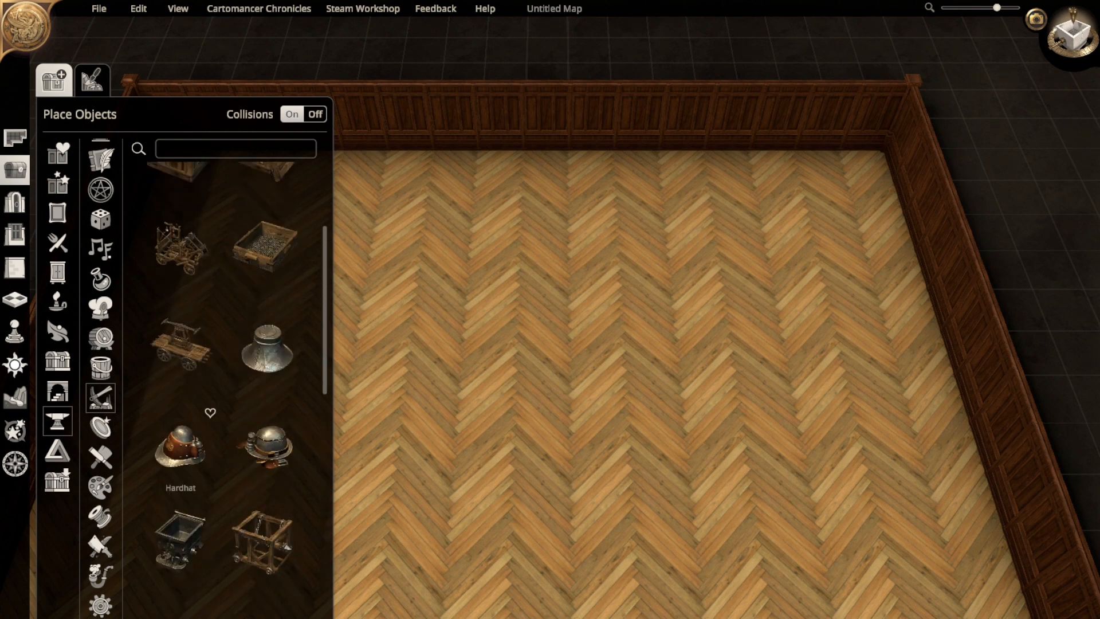
scroll(180, 476, up, 3)
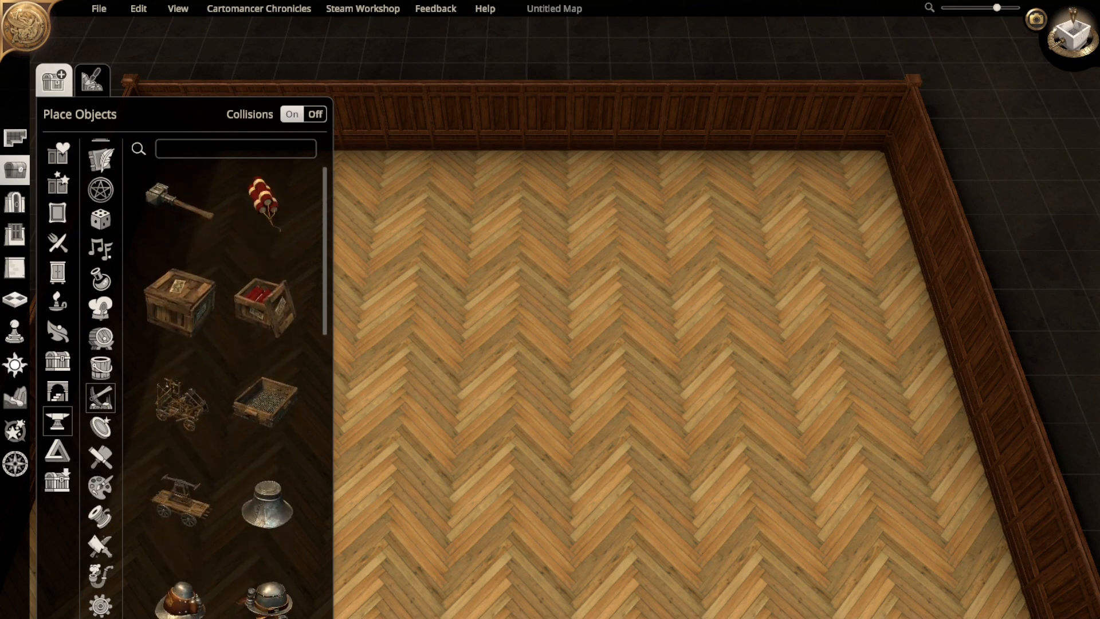
- Place the Halloween Gauntlet statue in the middle of the large room, try its light setting, and delete it
click(58, 392)
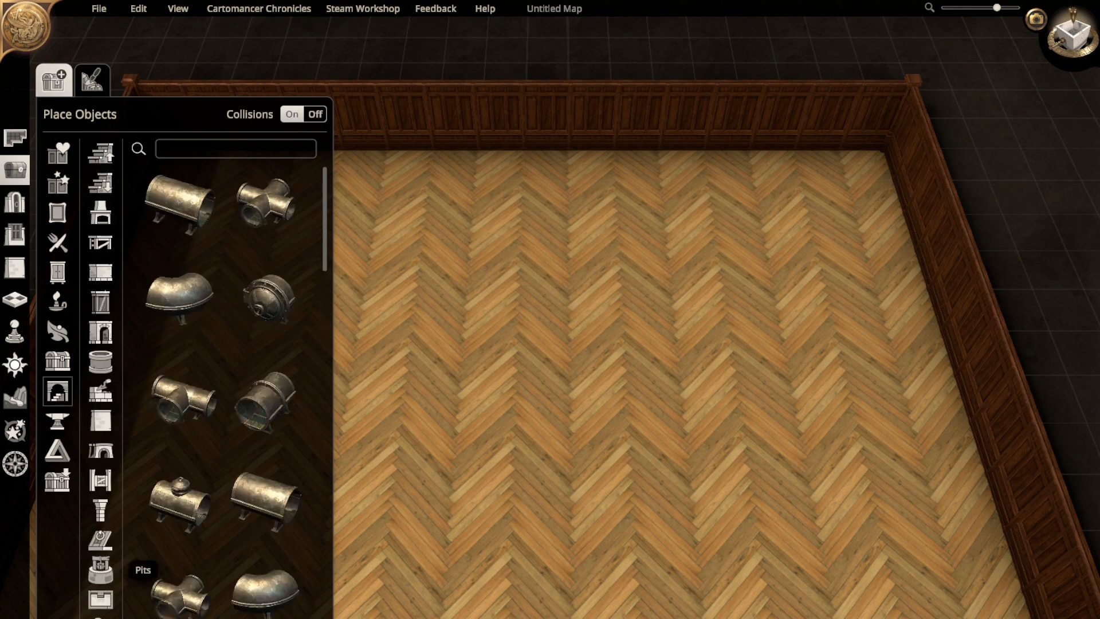
scroll(100, 562, down, 3)
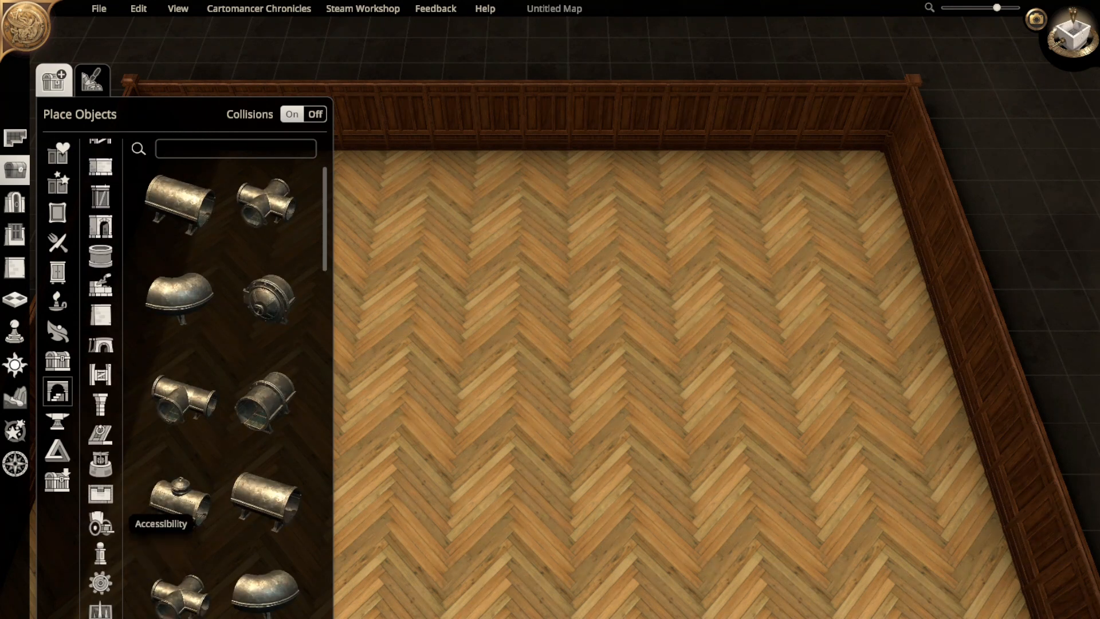
click(100, 523)
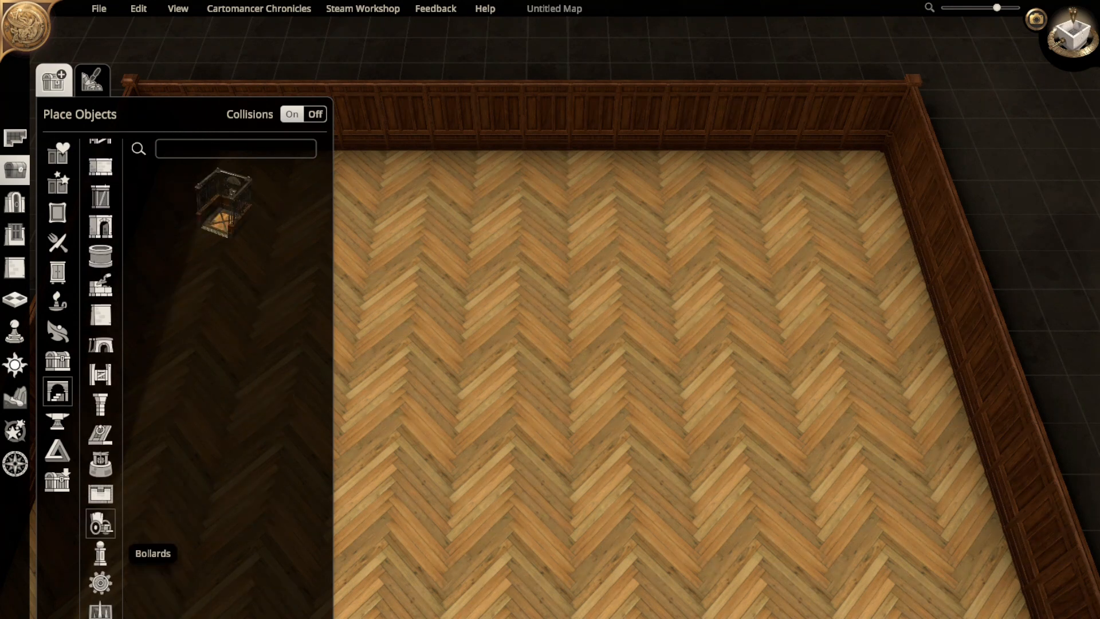
click(101, 553)
scroll(101, 553, down, 2)
click(101, 560)
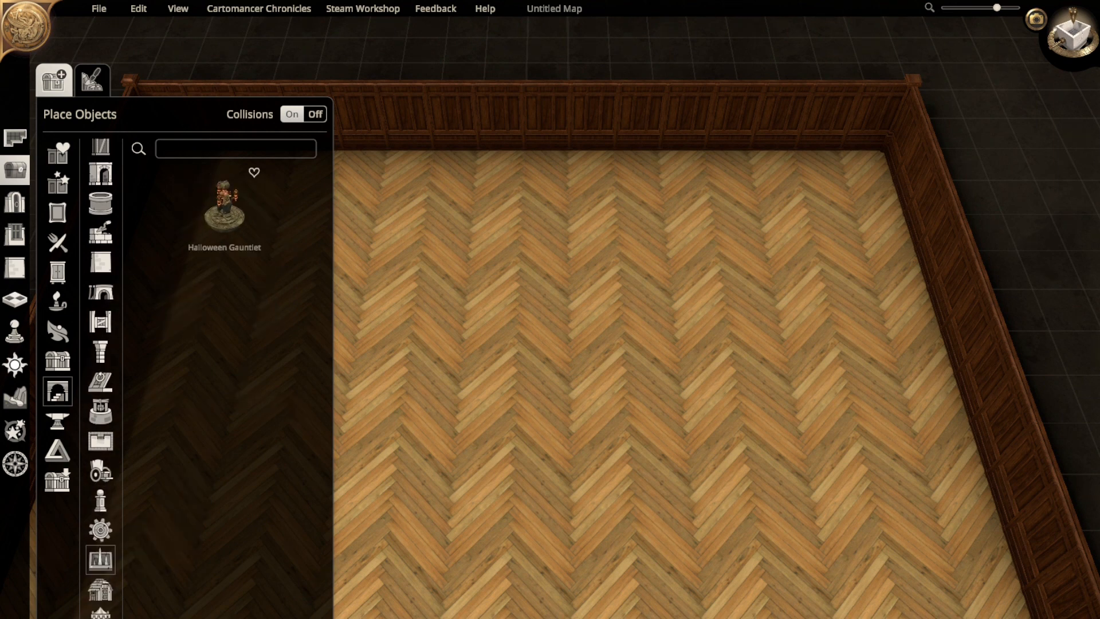
drag(224, 209, 598, 356)
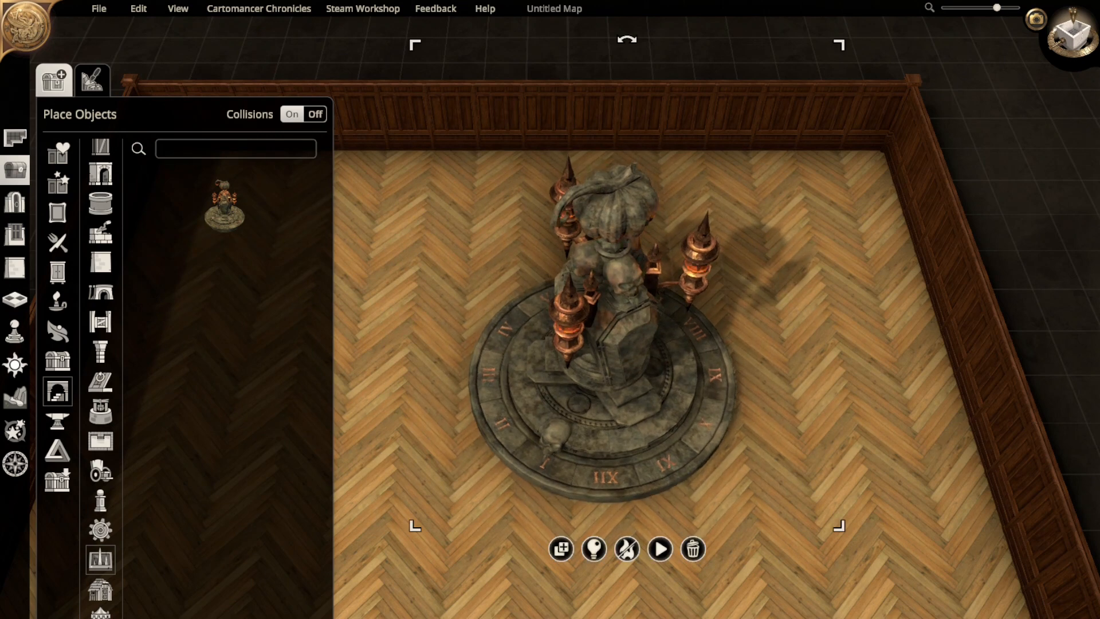
click(593, 549)
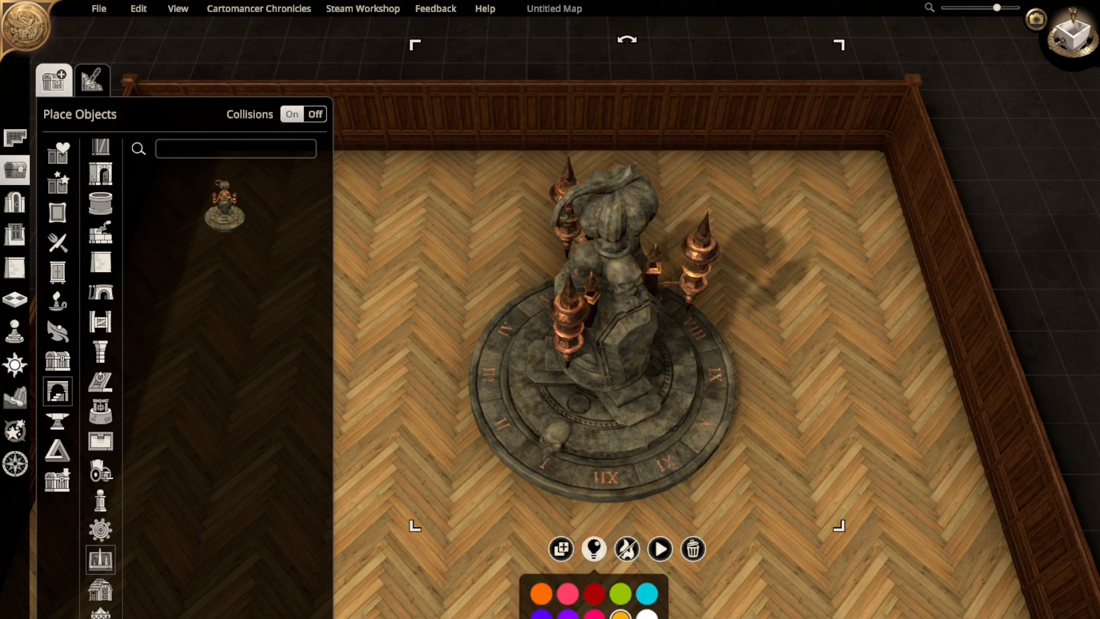
key(Delete)
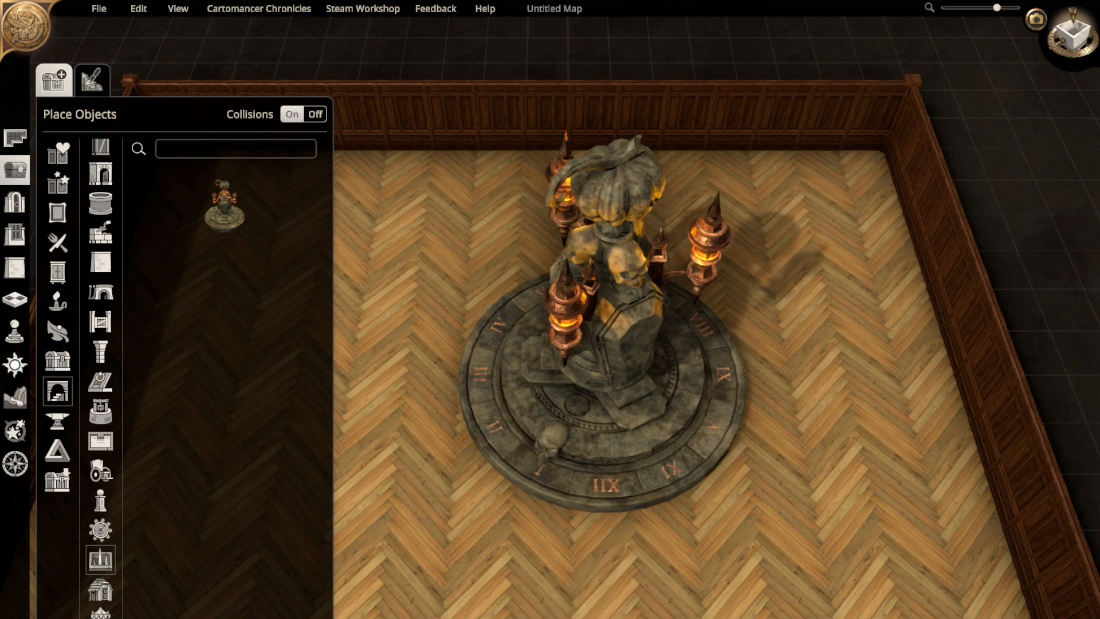
- Preview the red-and-white striped Tournament Tent in the room at a rotated angle and cancel its placement
scroll(101, 568, down, 3)
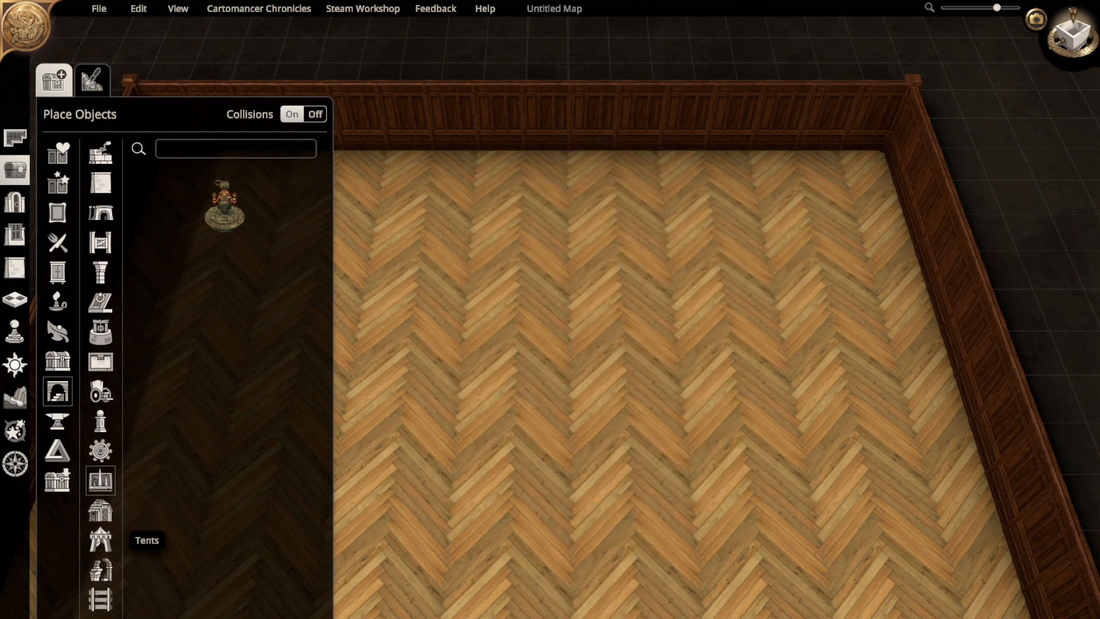
click(100, 517)
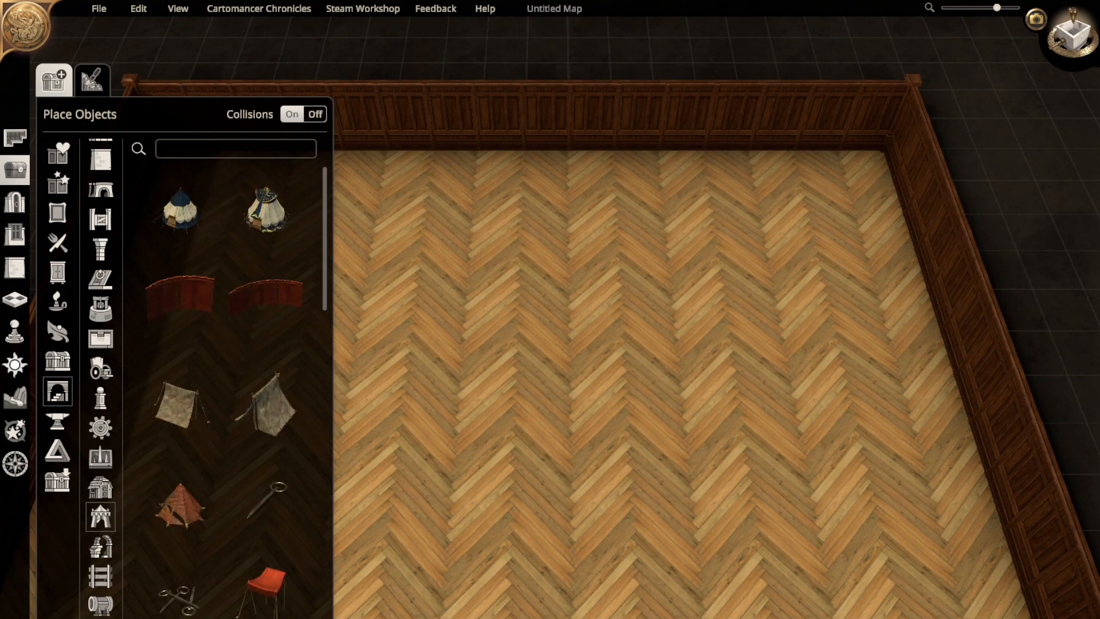
scroll(267, 321, down, 4)
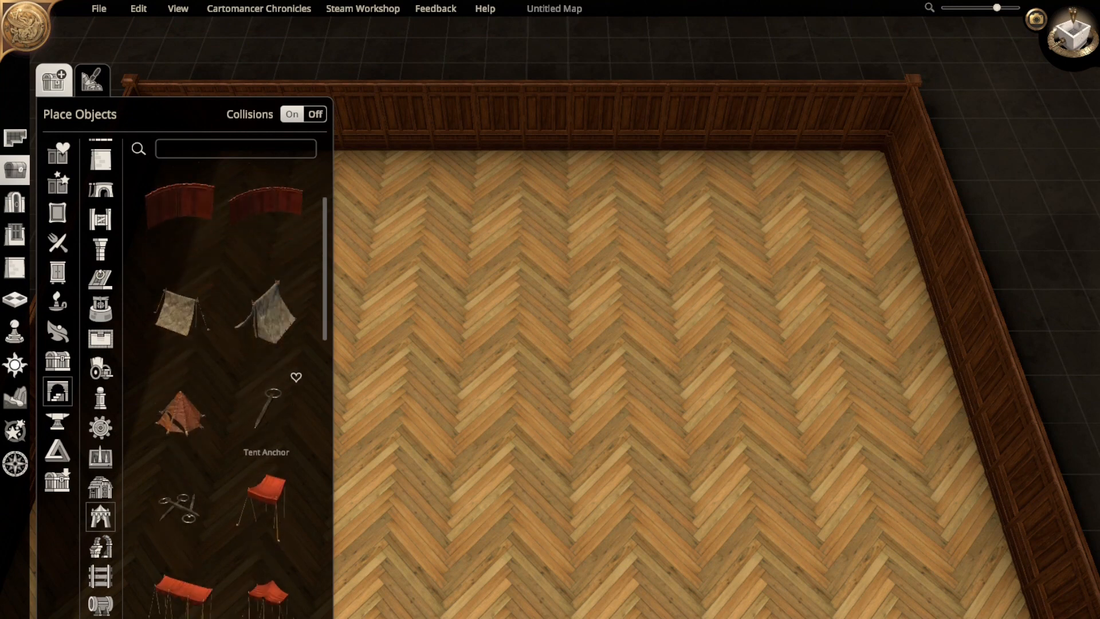
scroll(266, 459, down, 8)
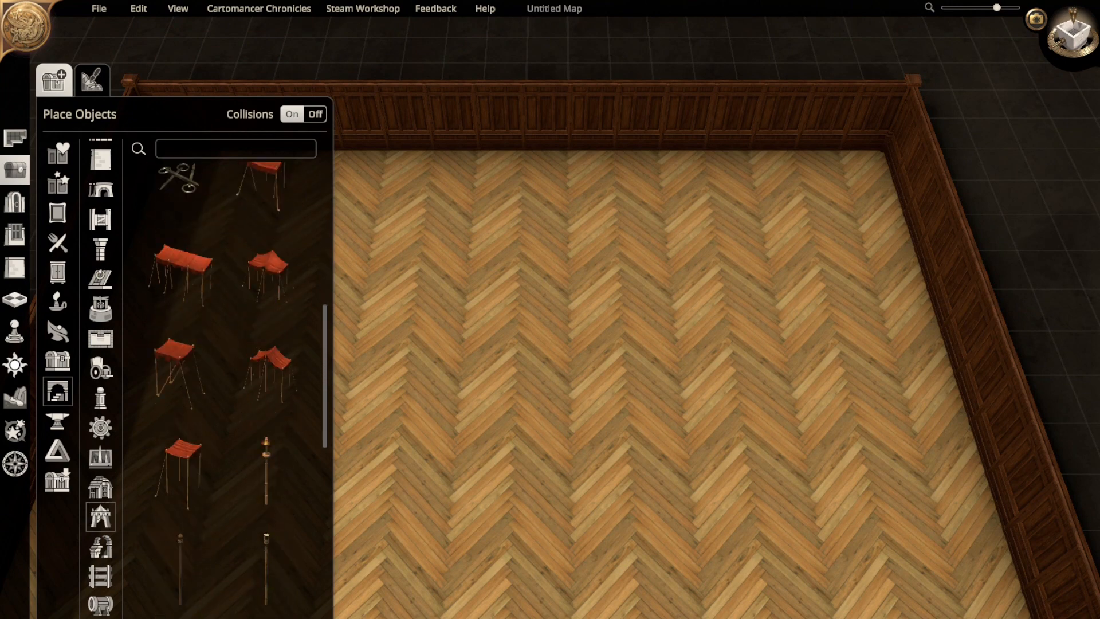
scroll(267, 402, down, 4)
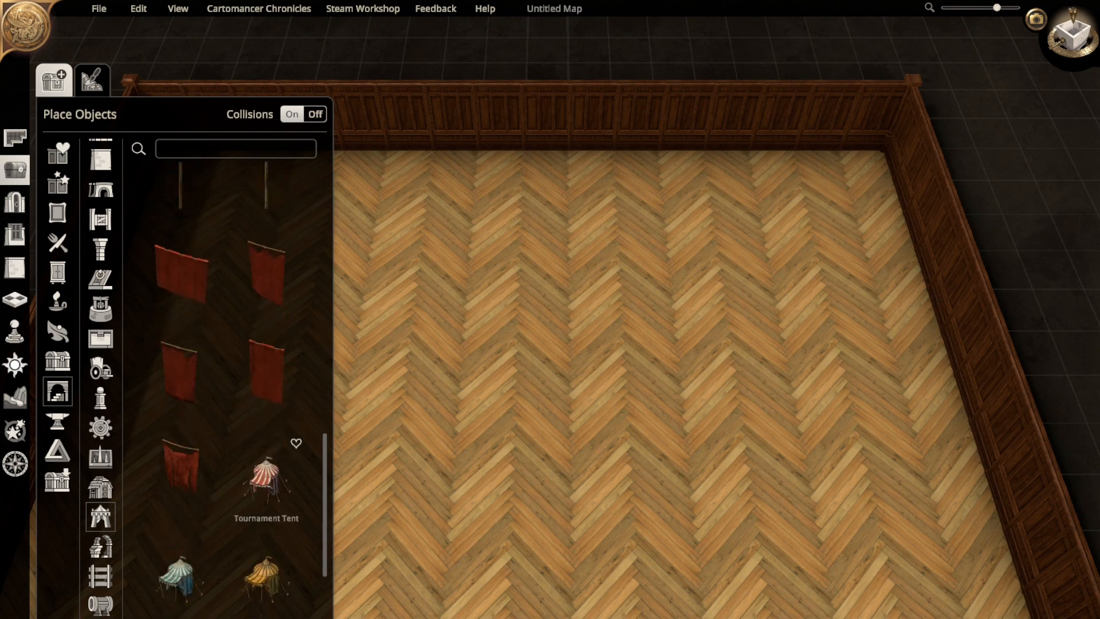
click(266, 361)
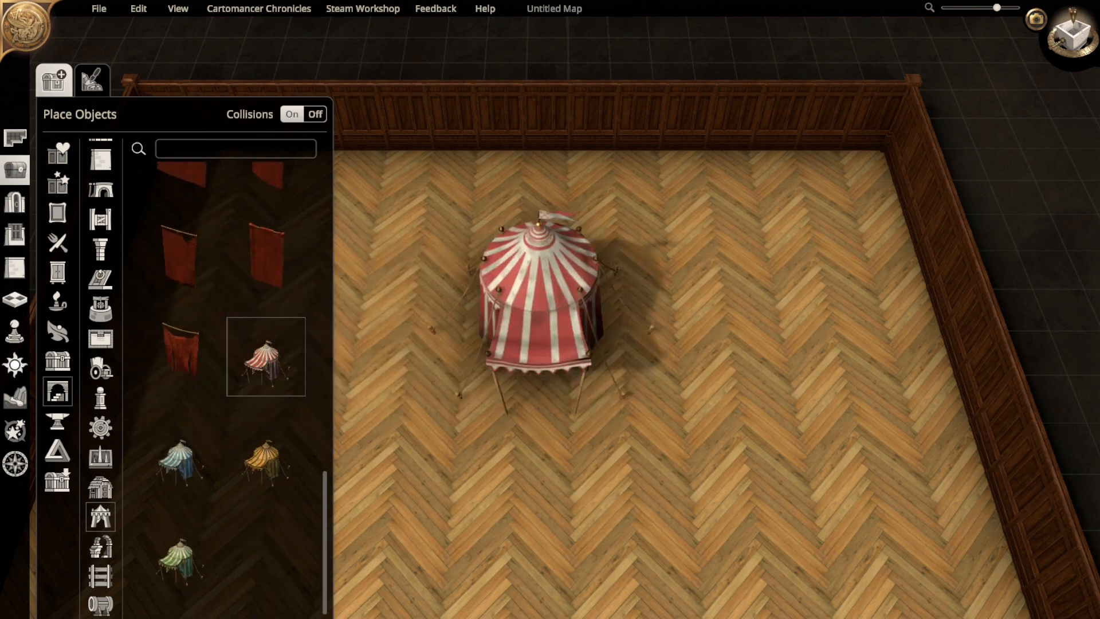
drag(533, 379, 659, 395)
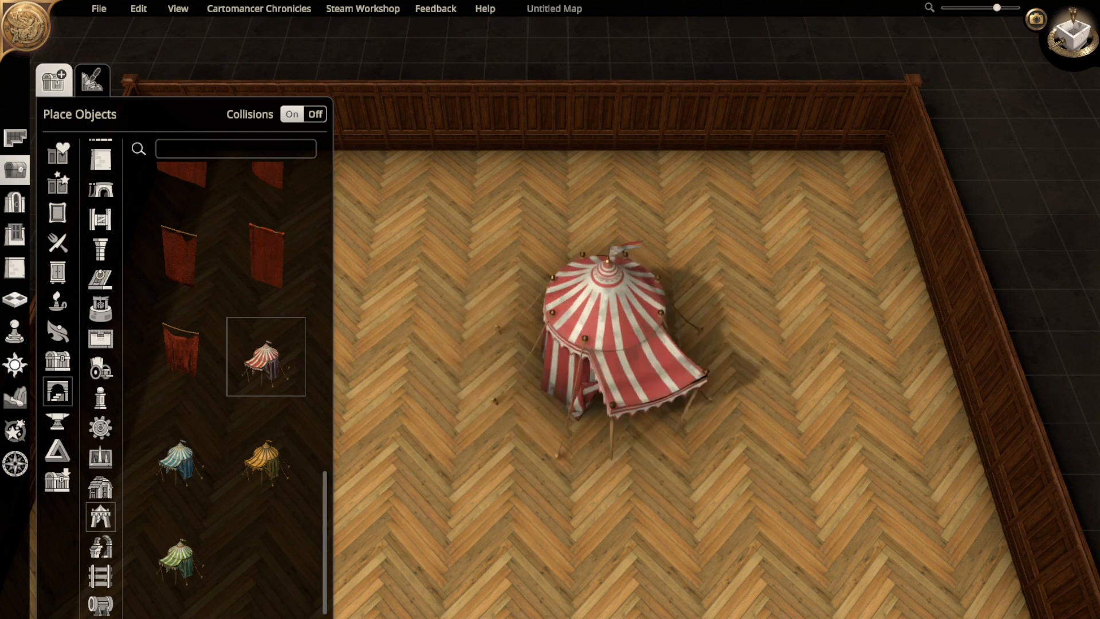
key(Escape)
- Preview the tattered red tent wall on the herringbone floor and cancel its placement
scroll(267, 424, down, 1)
scroll(267, 424, up, 3)
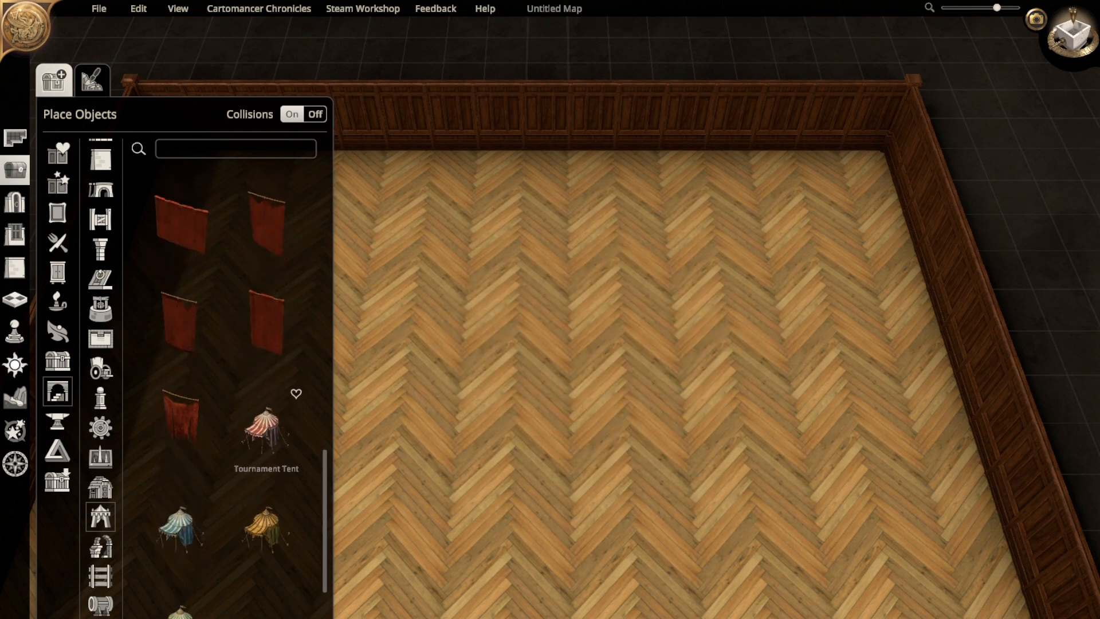
scroll(189, 458, up, 1)
click(182, 475)
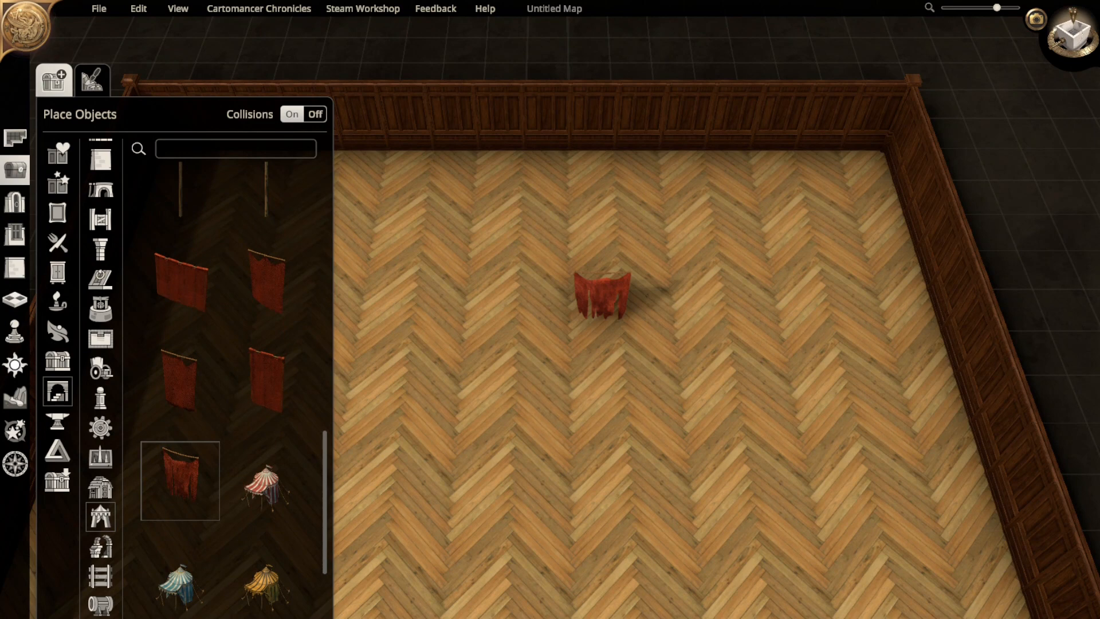
scroll(195, 367, up, 4)
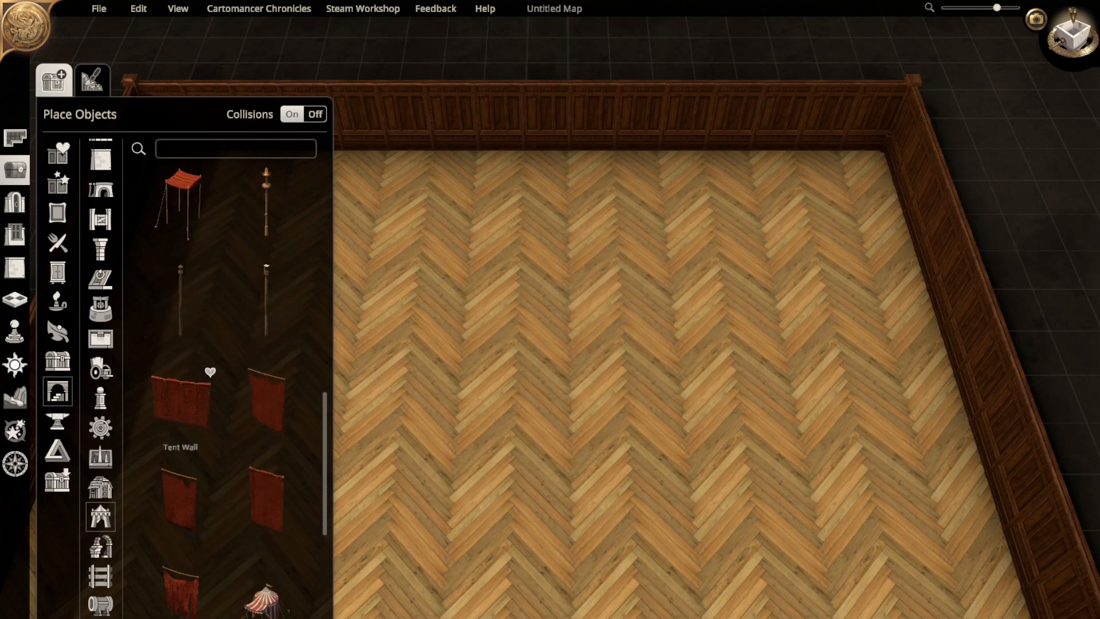
- Preview the red Round Tent Wall 2x2 in the room at a rotated angle and cancel its placement
scroll(189, 389, up, 8)
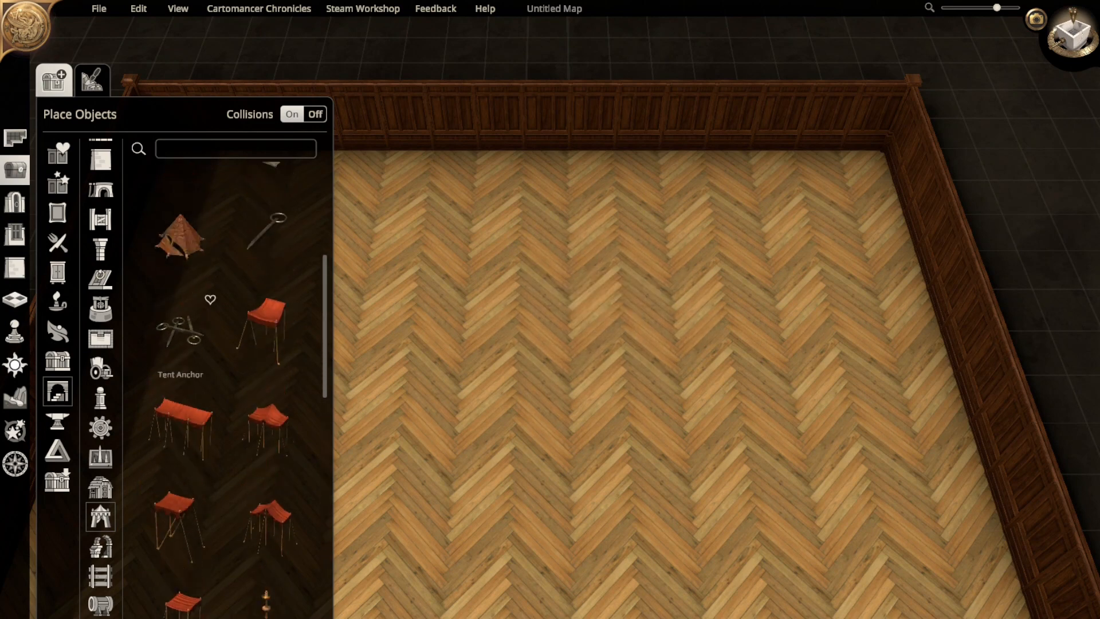
scroll(181, 401, up, 2)
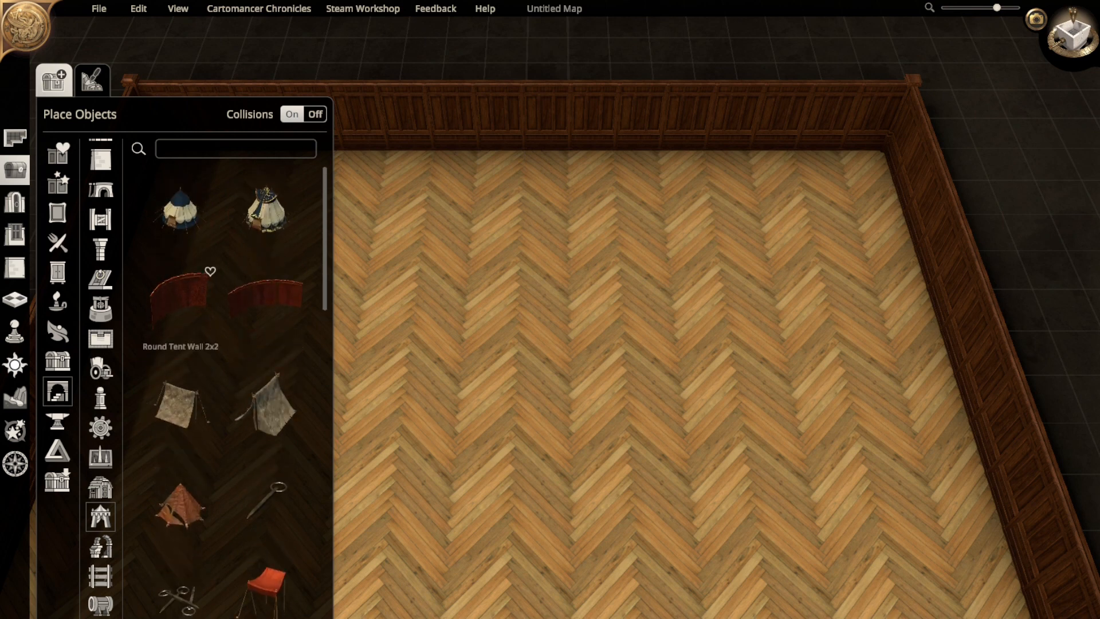
click(180, 300)
scroll(680, 258, down, 10)
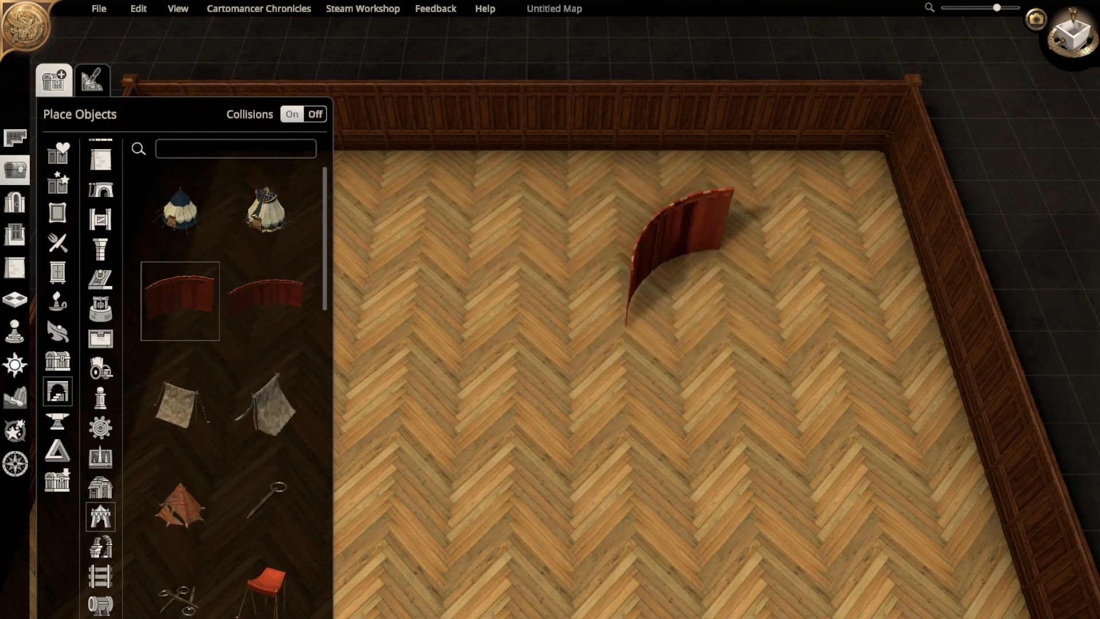
scroll(681, 258, down, 5)
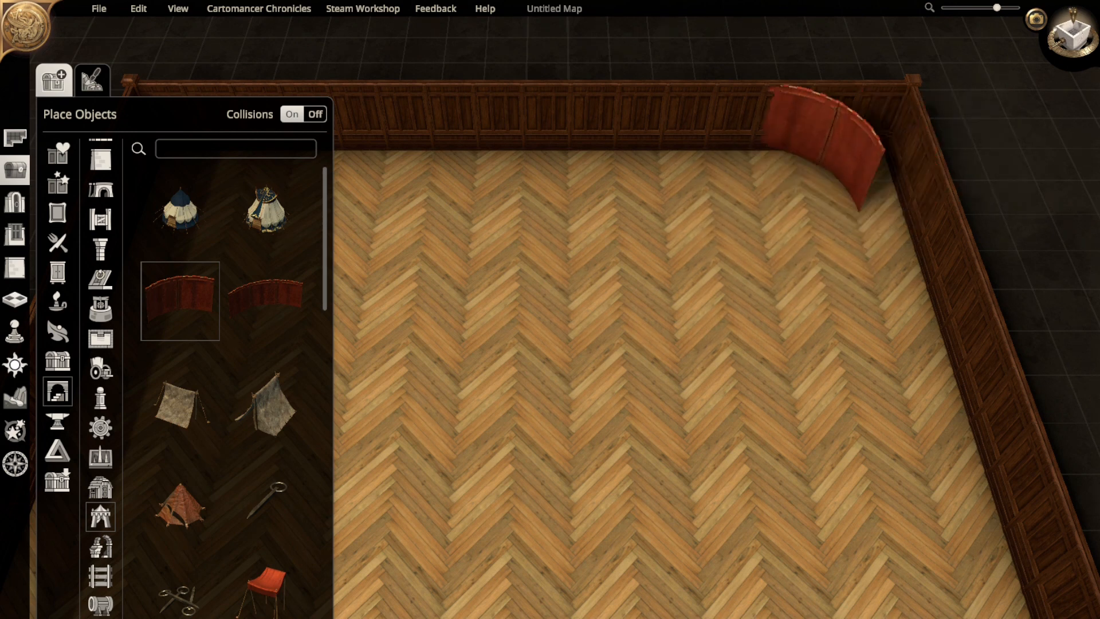
right_click(684, 249)
- Preview the larger red round tent wall on the herringbone floor, rotate it, and cancel its placement
click(267, 301)
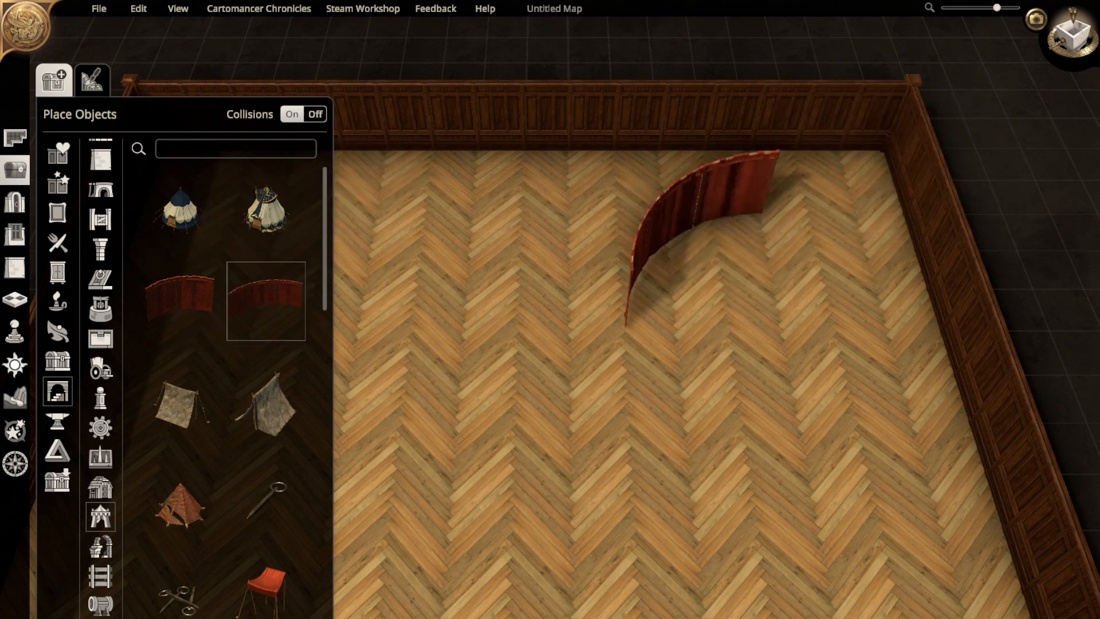
scroll(848, 218, down, 10)
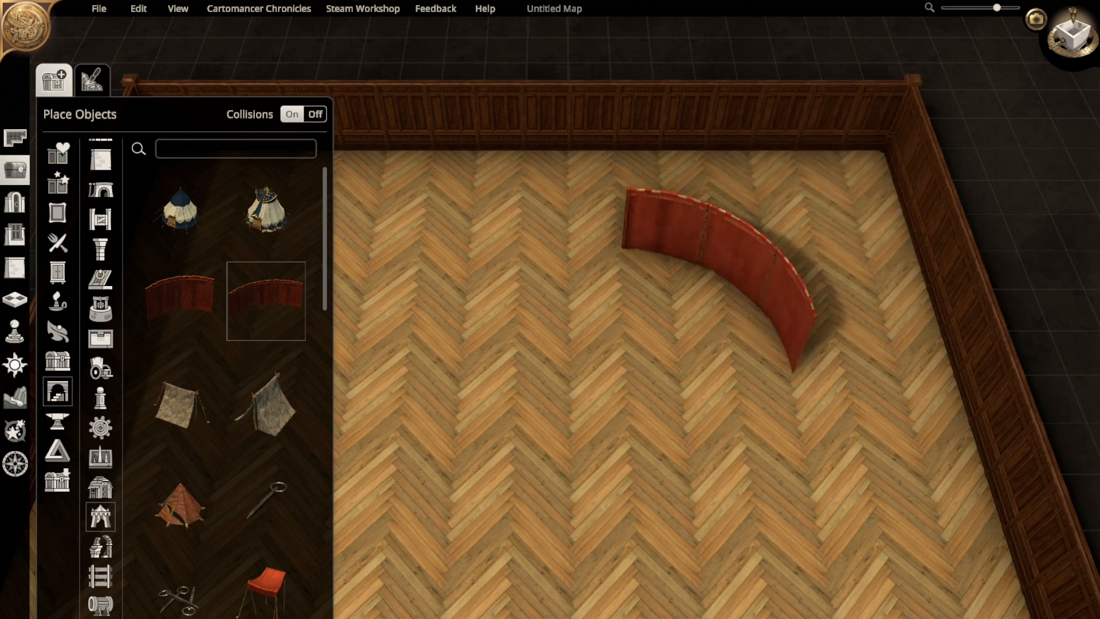
key(Escape)
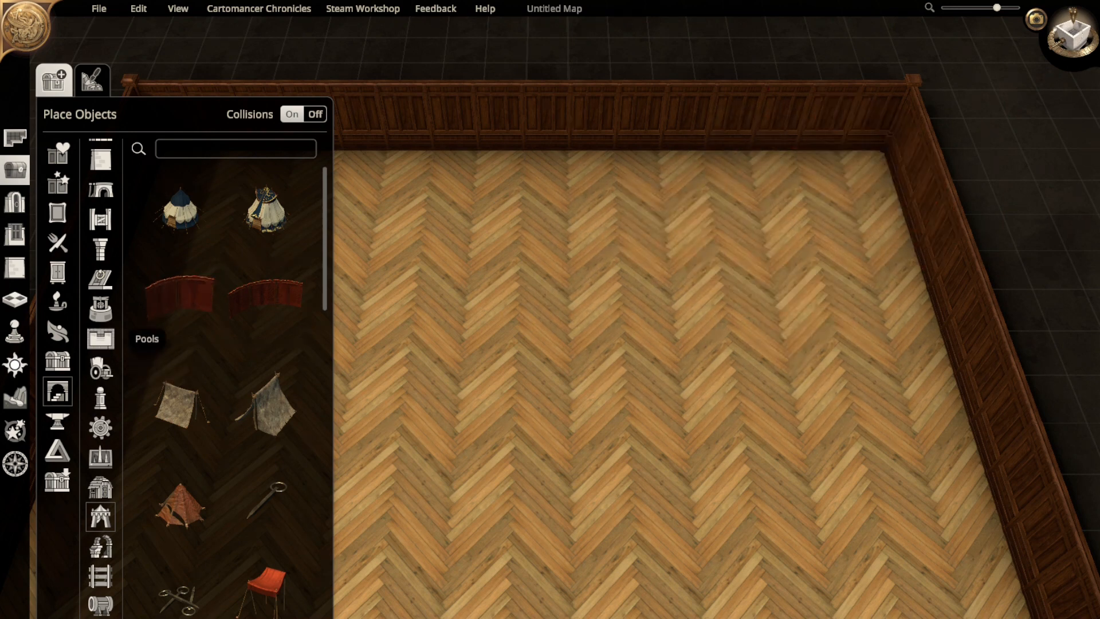
- Place the round lava pool from the Pools objects in the middle of the large room and delete it
click(100, 338)
scroll(266, 301, down, 1)
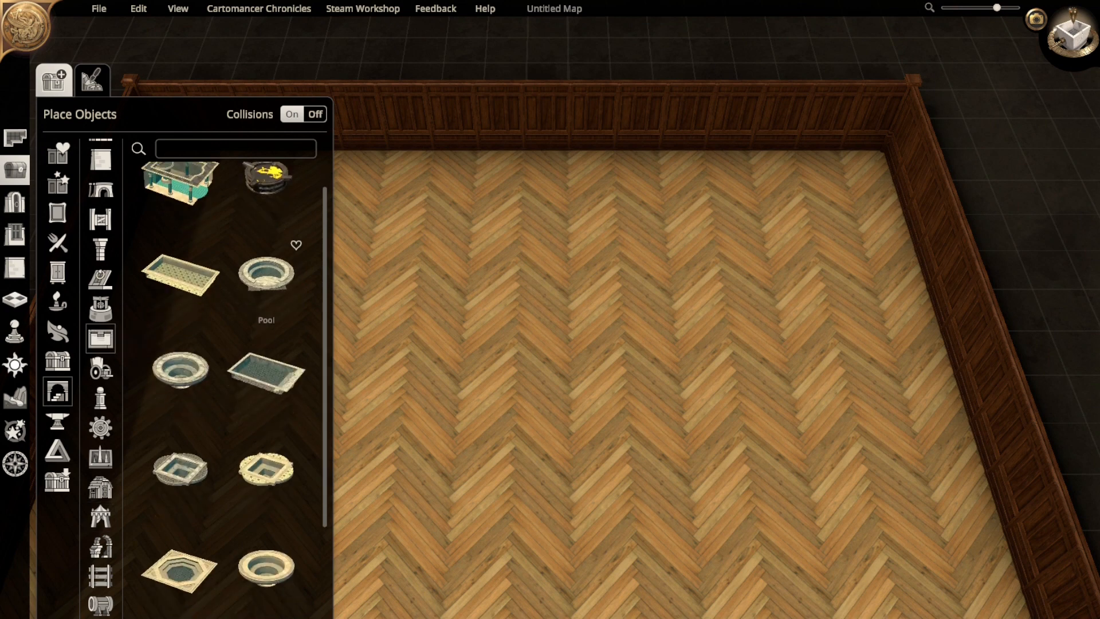
scroll(266, 301, up, 1)
click(267, 202)
click(573, 396)
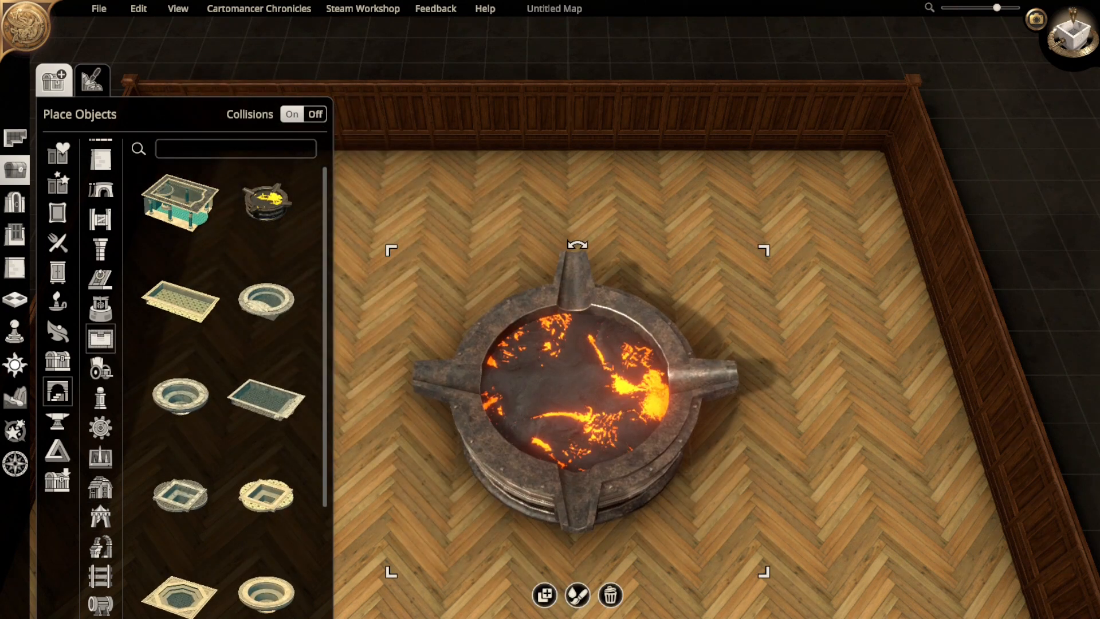
click(610, 595)
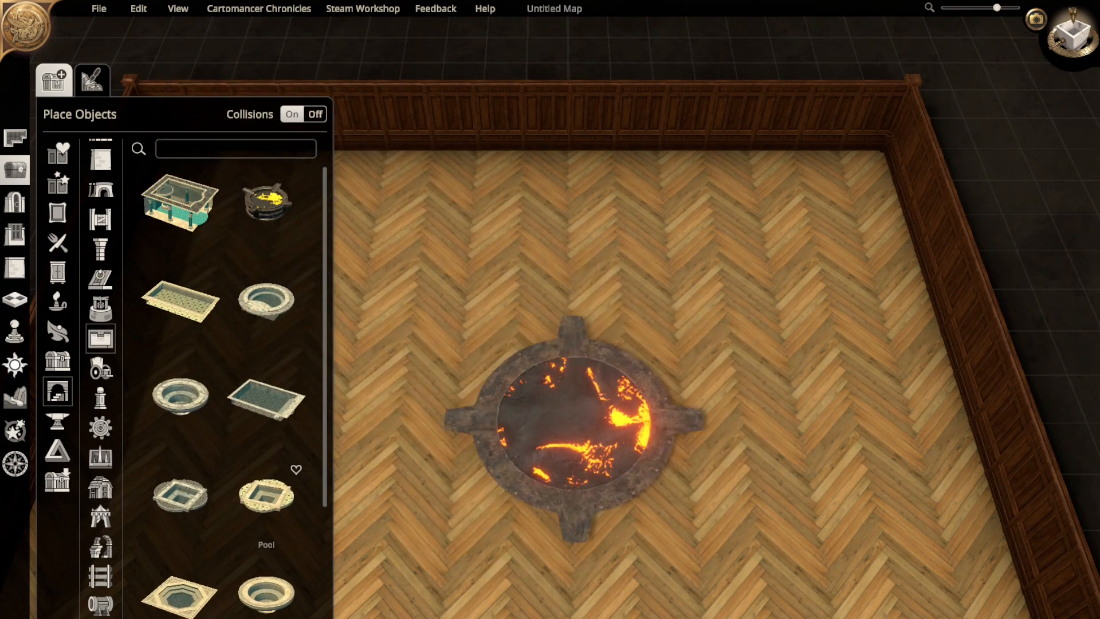
- Look through the remaining pools, preview the Tree_House construction in the large room, and cancel its placement
scroll(266, 401, down, 1)
scroll(212, 458, down, 3)
scroll(212, 459, up, 2)
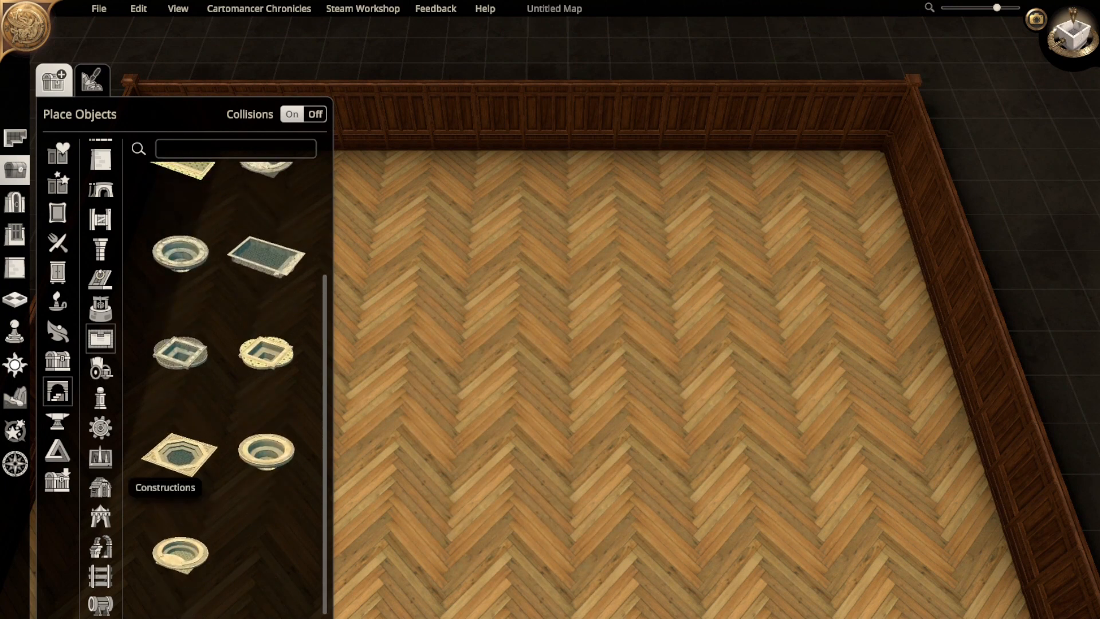
click(100, 487)
scroll(172, 516, up, 1)
scroll(181, 550, down, 1)
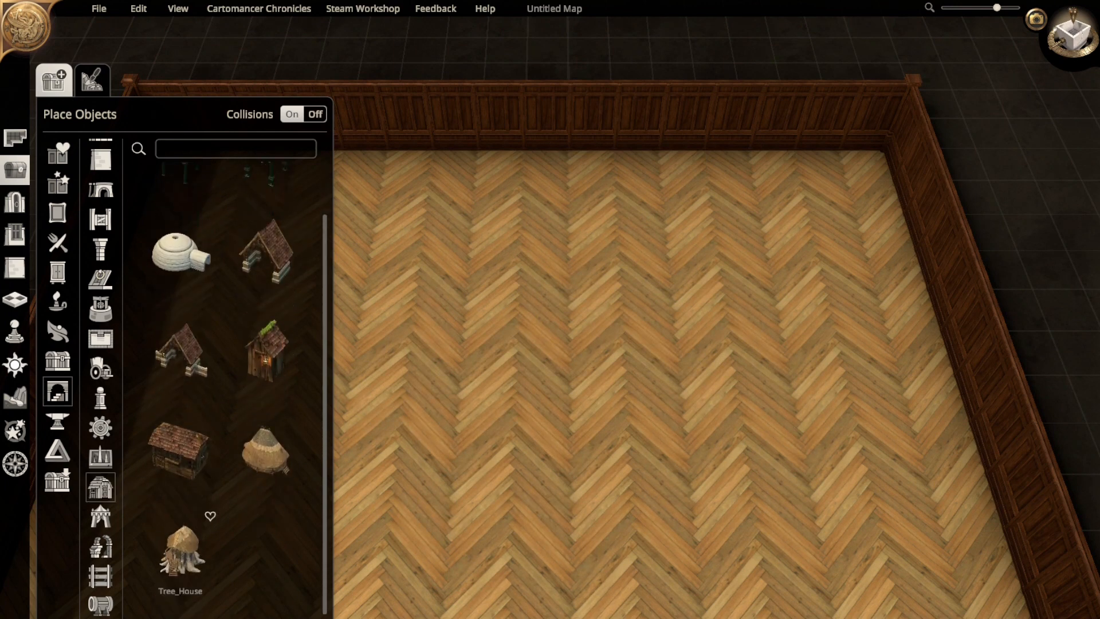
click(181, 553)
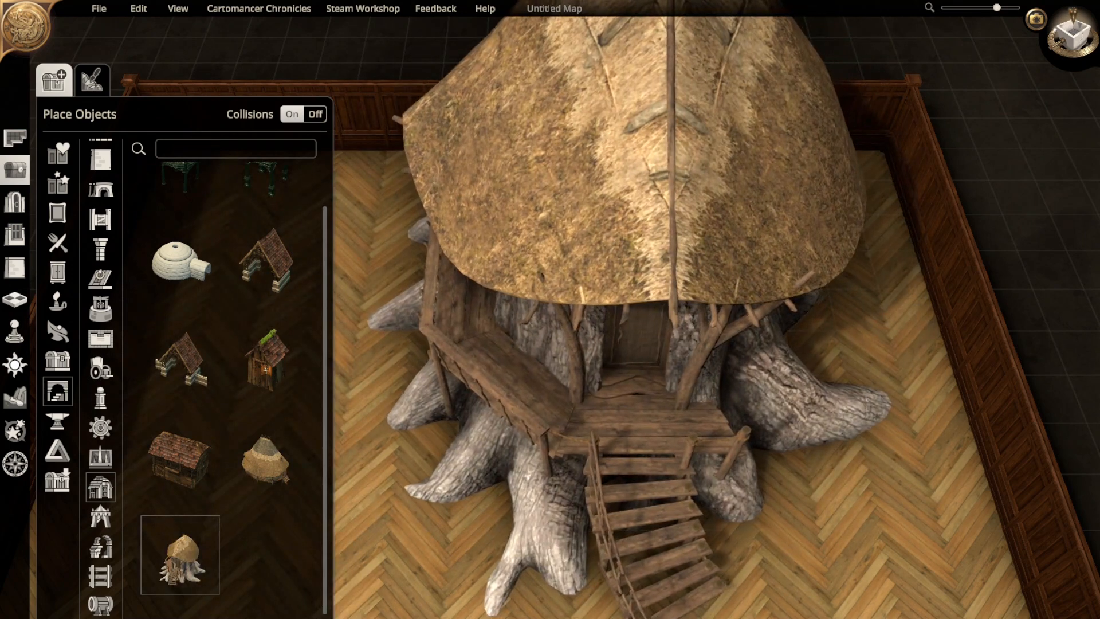
key(Escape)
- Preview the square and the round green domed pavilions in the room, cancelling each placement
scroll(267, 471, up, 2)
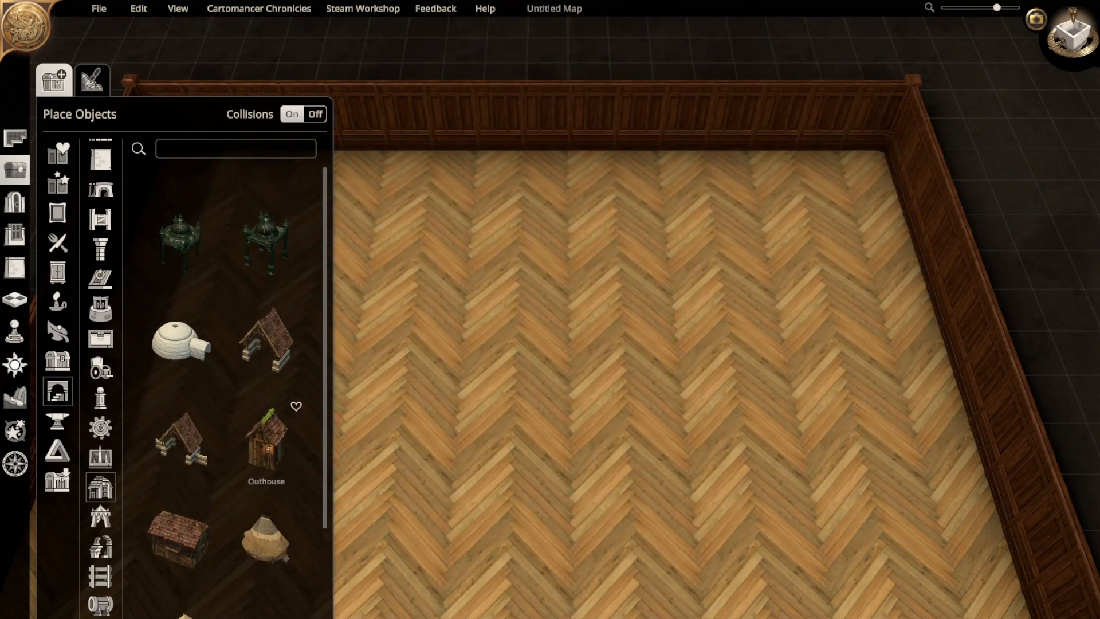
scroll(266, 453, down, 1)
click(266, 202)
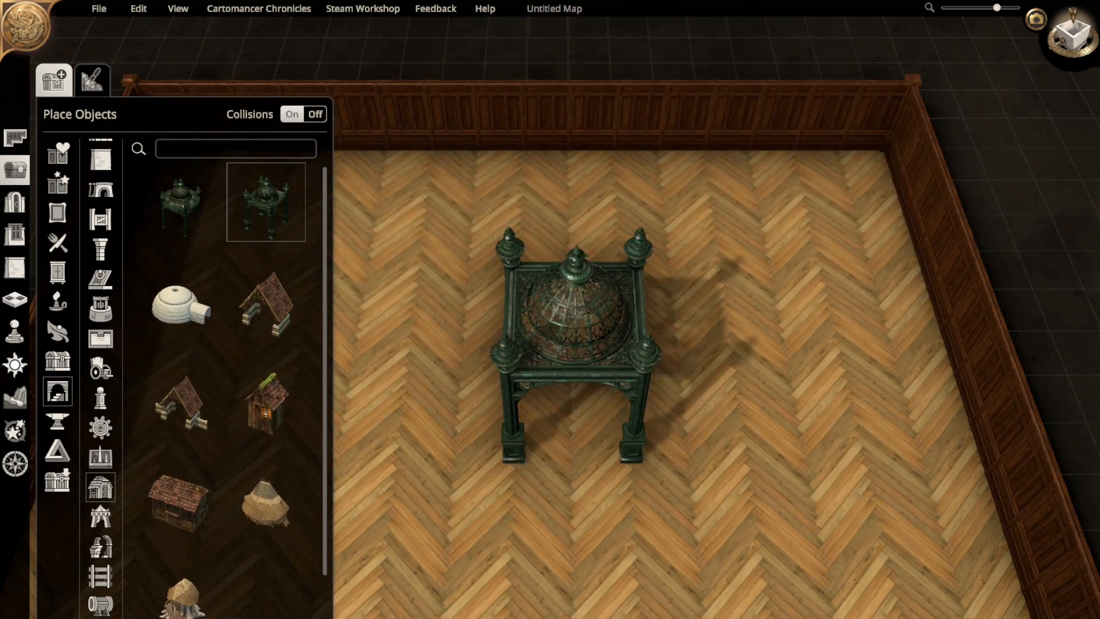
key(Escape)
click(180, 206)
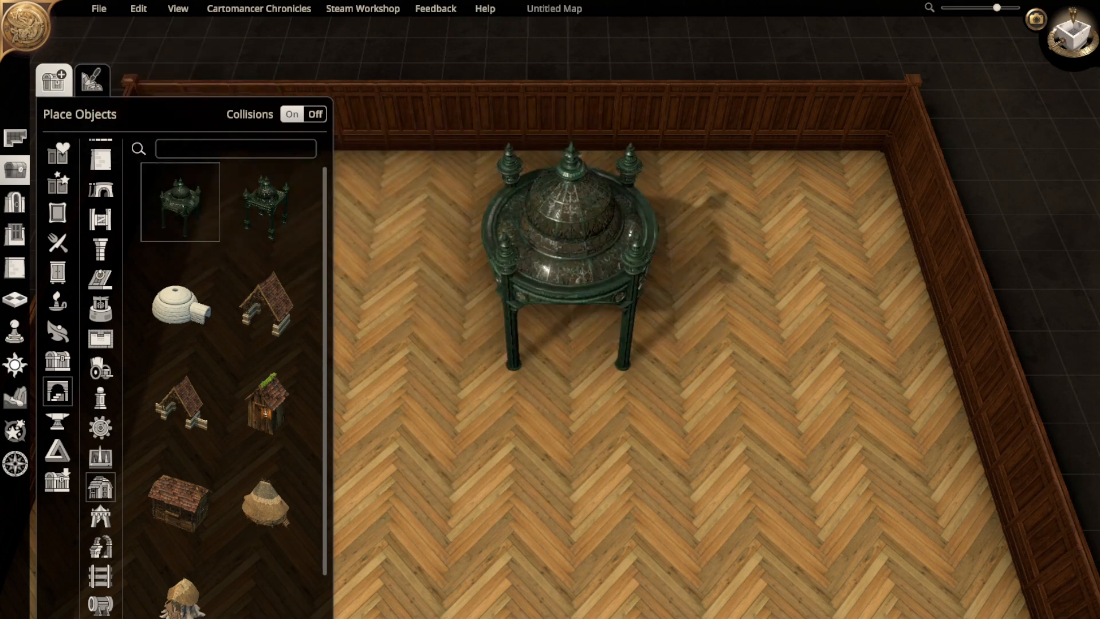
key(Escape)
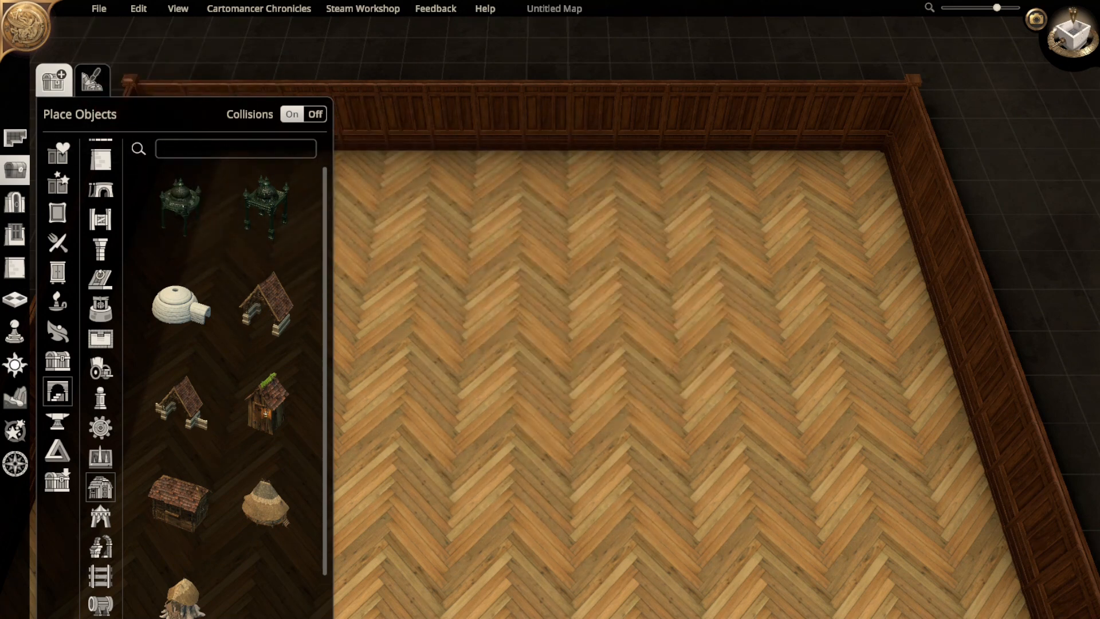
- Preview the green Chemical Pool from the mechanical objects on the herringbone floor and cancel its placement
click(100, 457)
click(100, 427)
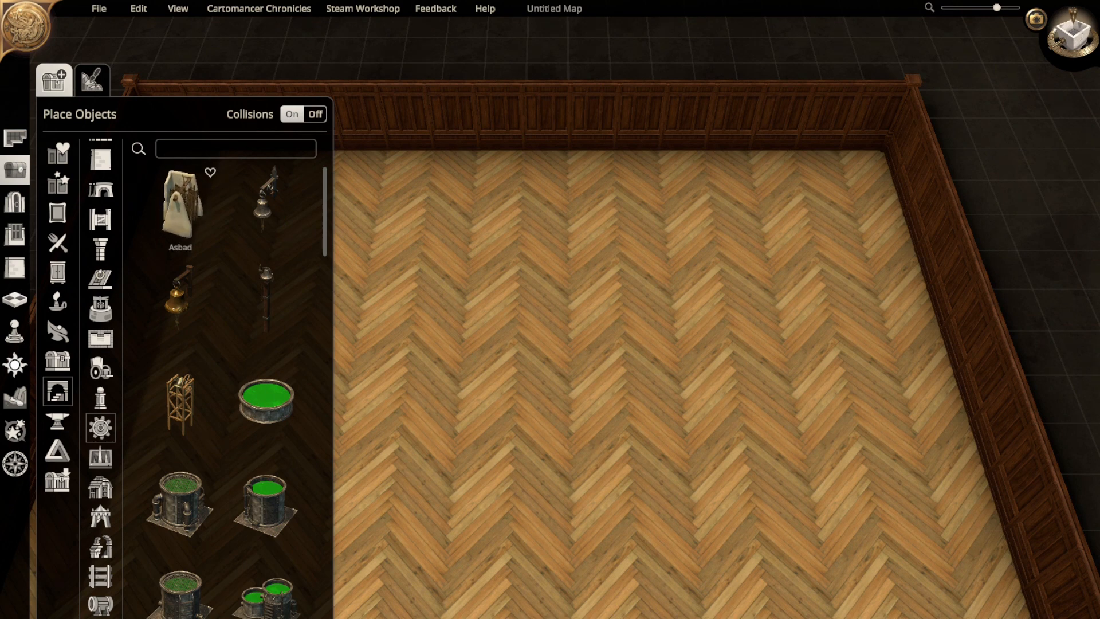
scroll(229, 298, down, 1)
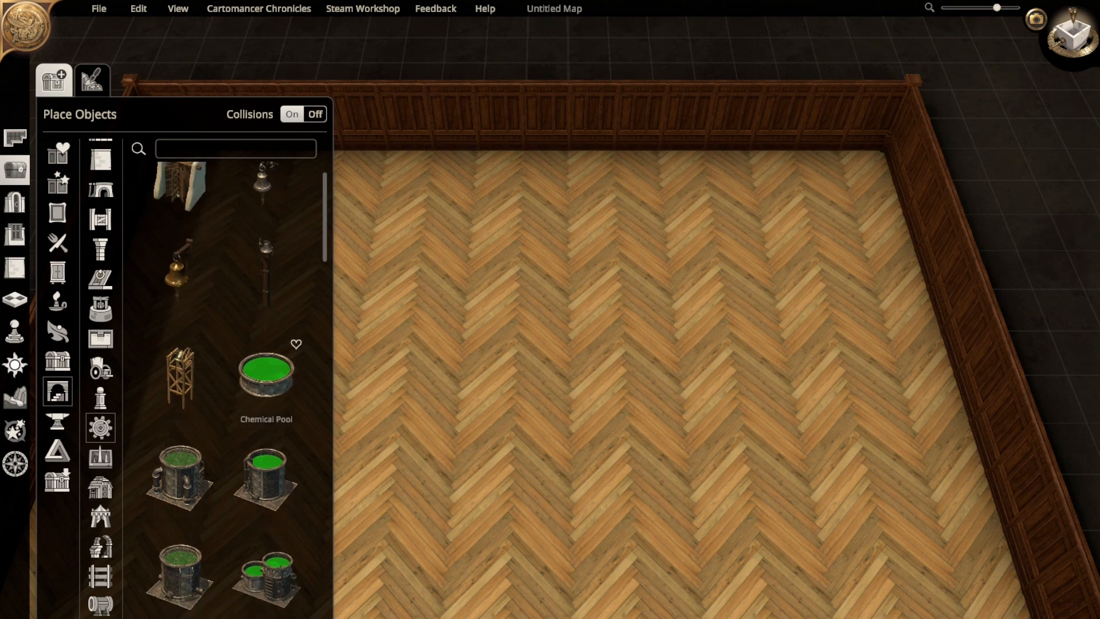
click(266, 372)
click(456, 408)
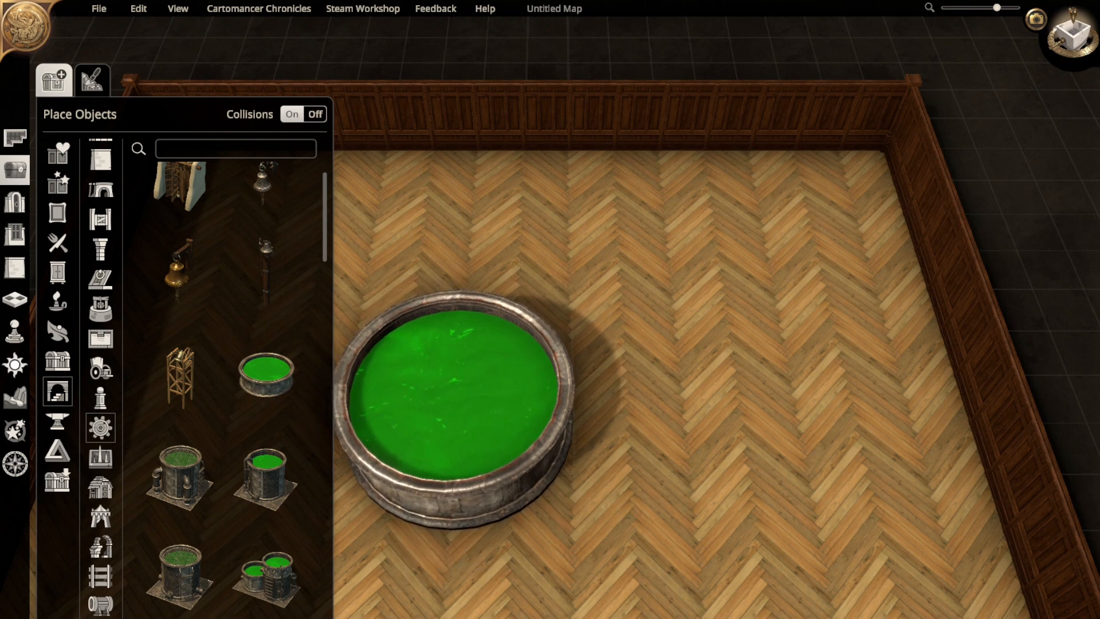
- Find the floor-standing Lever among the mechanical objects and place it in the middle of the large room
scroll(246, 452, down, 1)
scroll(229, 373, down, 5)
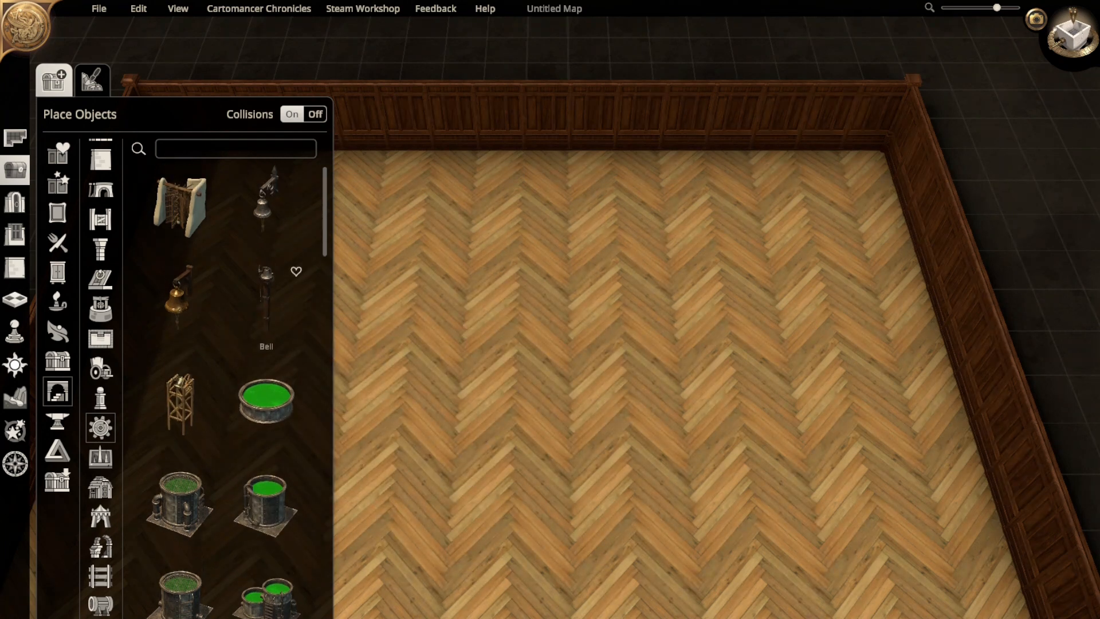
scroll(266, 355, down, 5)
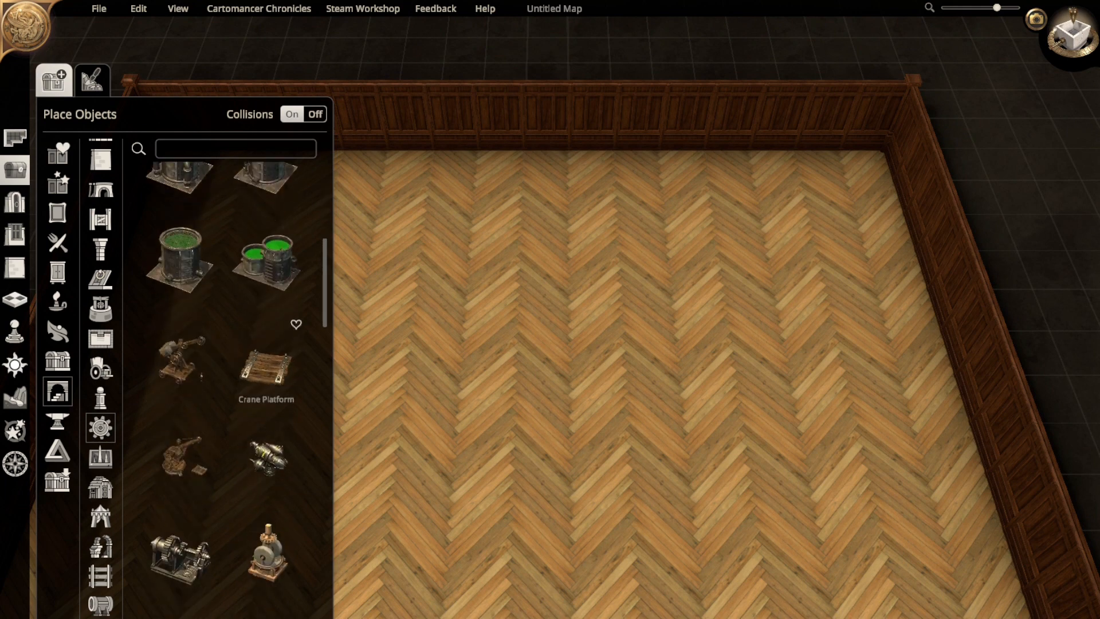
scroll(267, 373, down, 7)
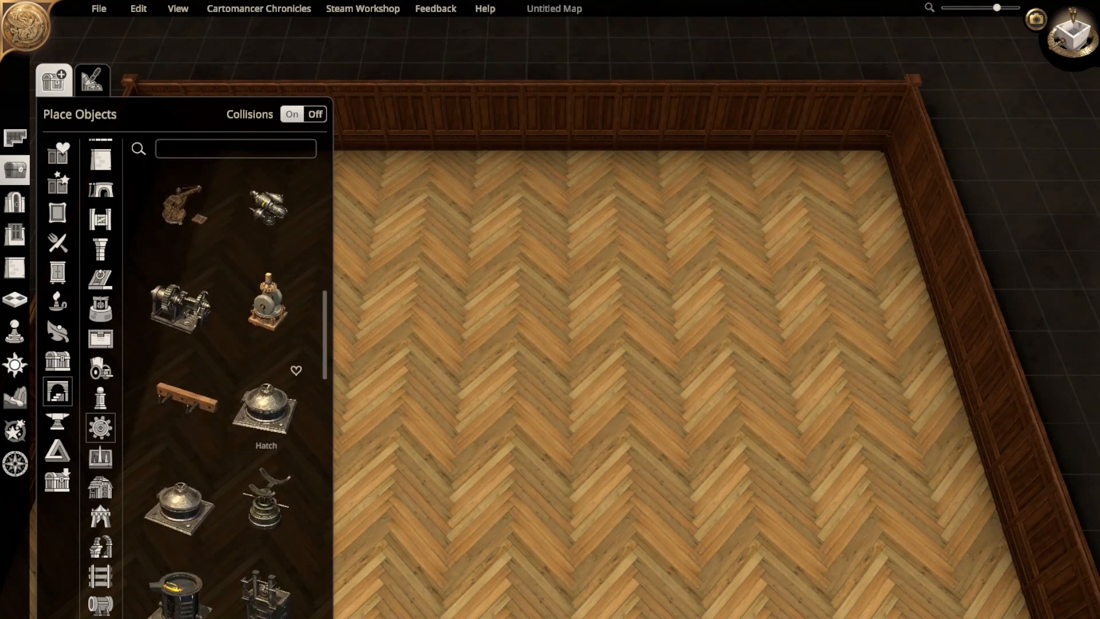
scroll(270, 441, down, 4)
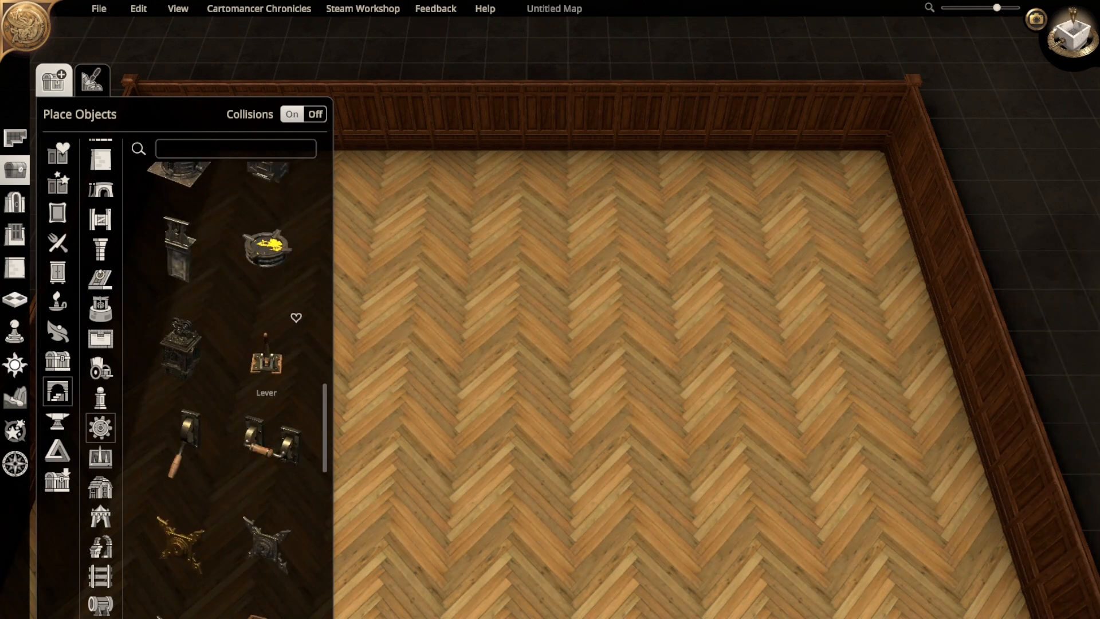
click(560, 373)
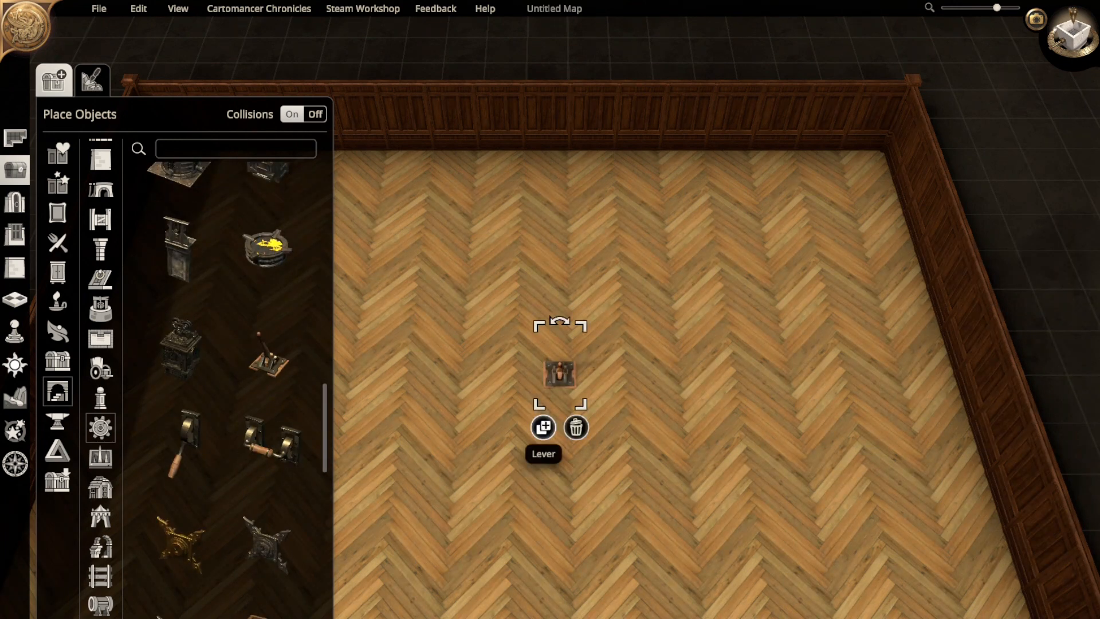
- Preview the Mine Elevator from the Engineering objects by placing it in the room and deleting it
scroll(266, 367, down, 3)
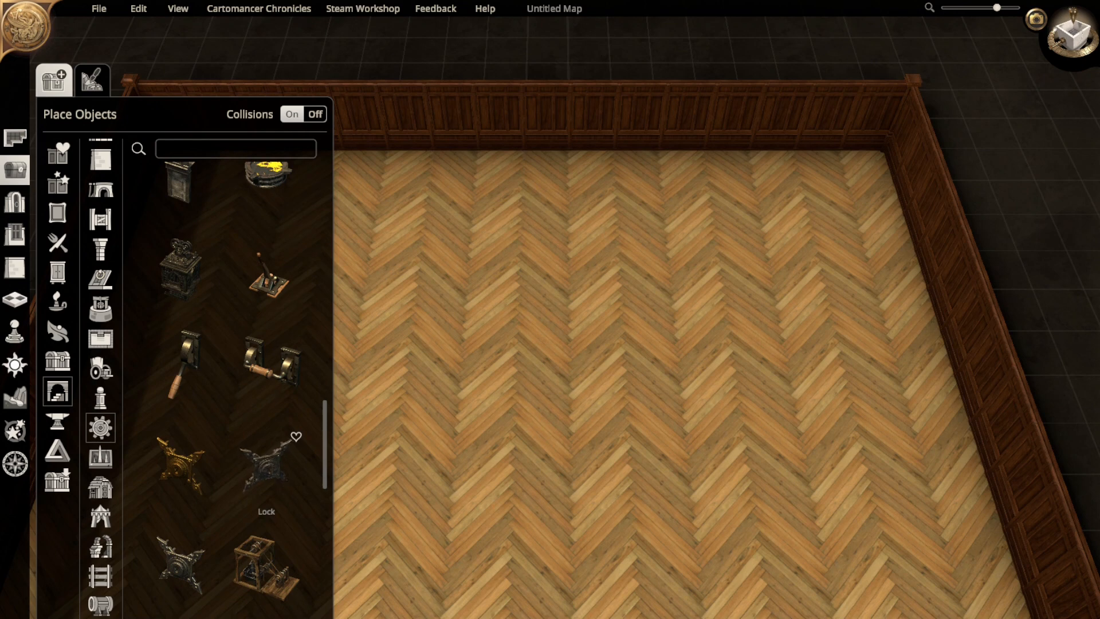
scroll(266, 458, down, 5)
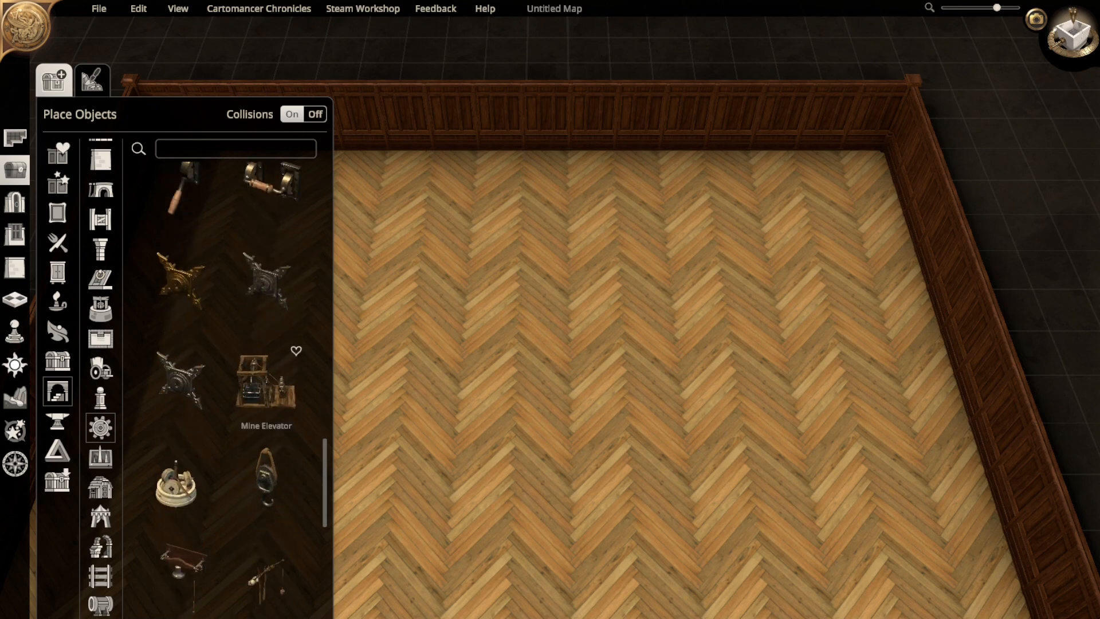
click(266, 389)
click(598, 293)
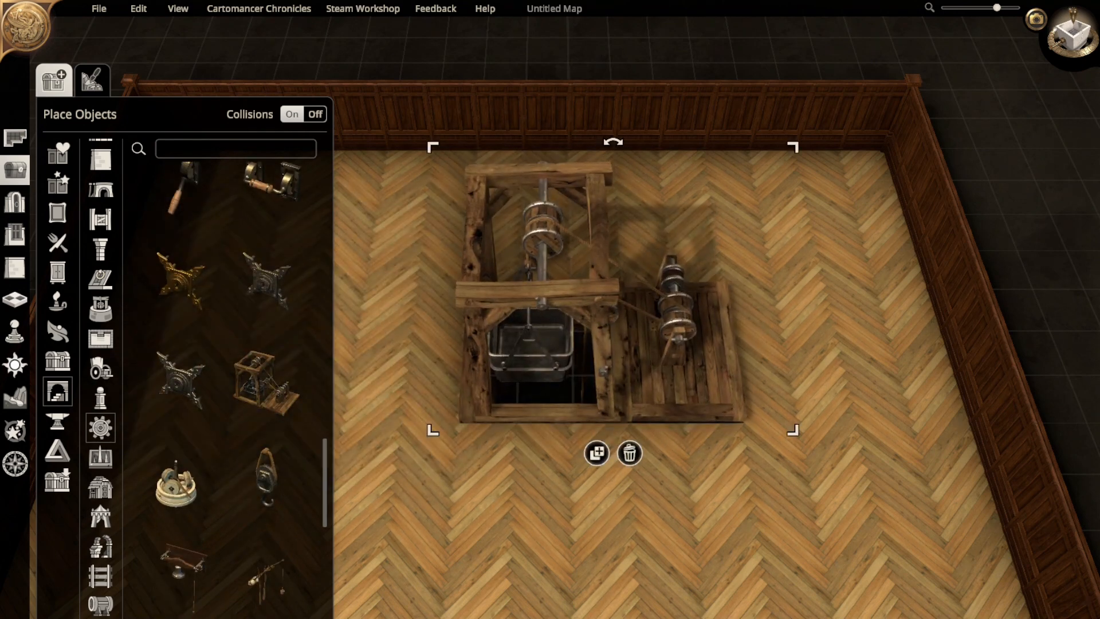
click(629, 453)
- Preview the Ventilation Tower by placing it on the wooden floor and deleting it
scroll(266, 516, down, 4)
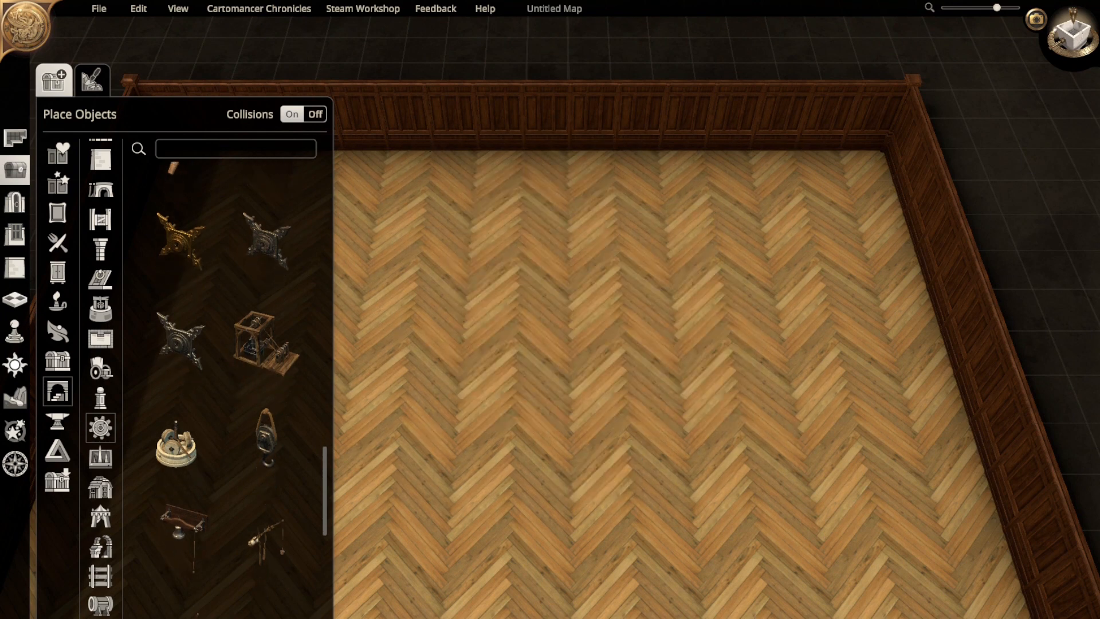
scroll(267, 447, down, 2)
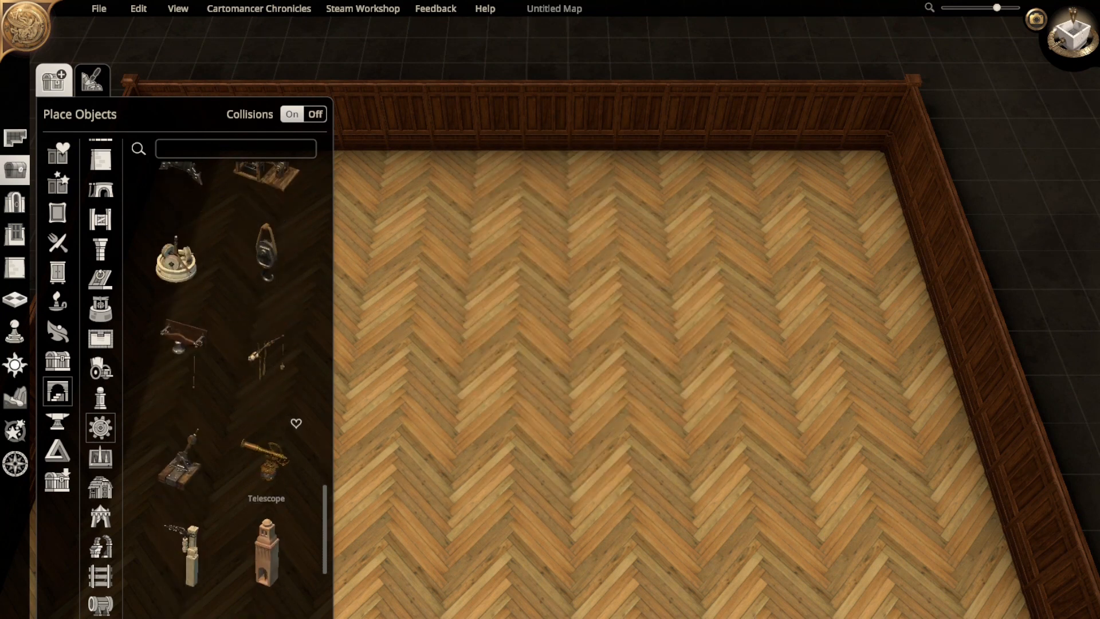
click(180, 453)
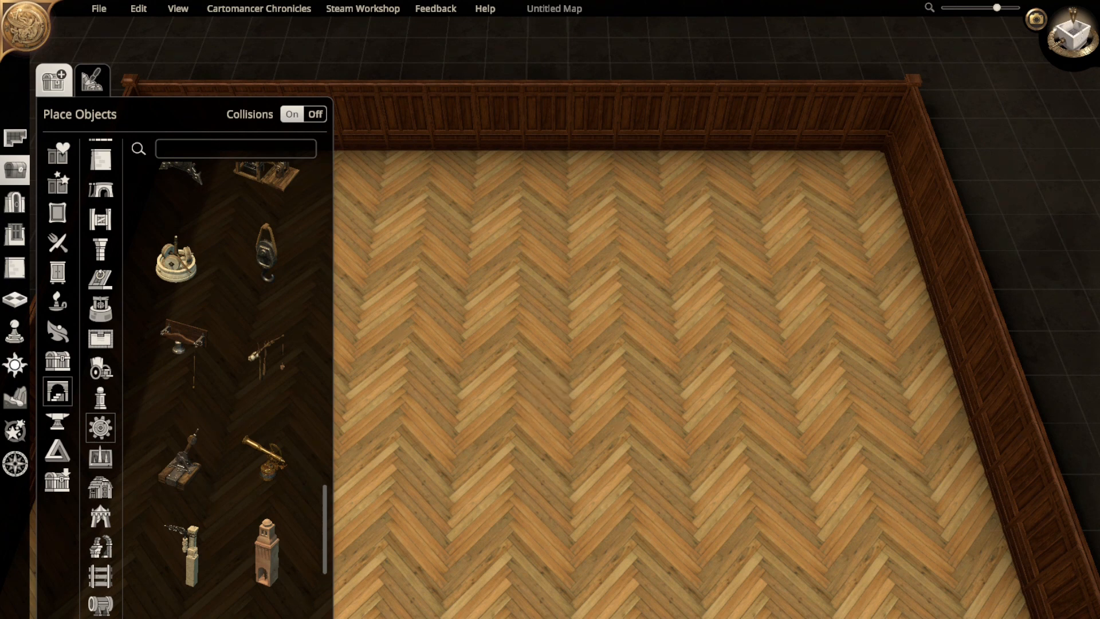
click(267, 550)
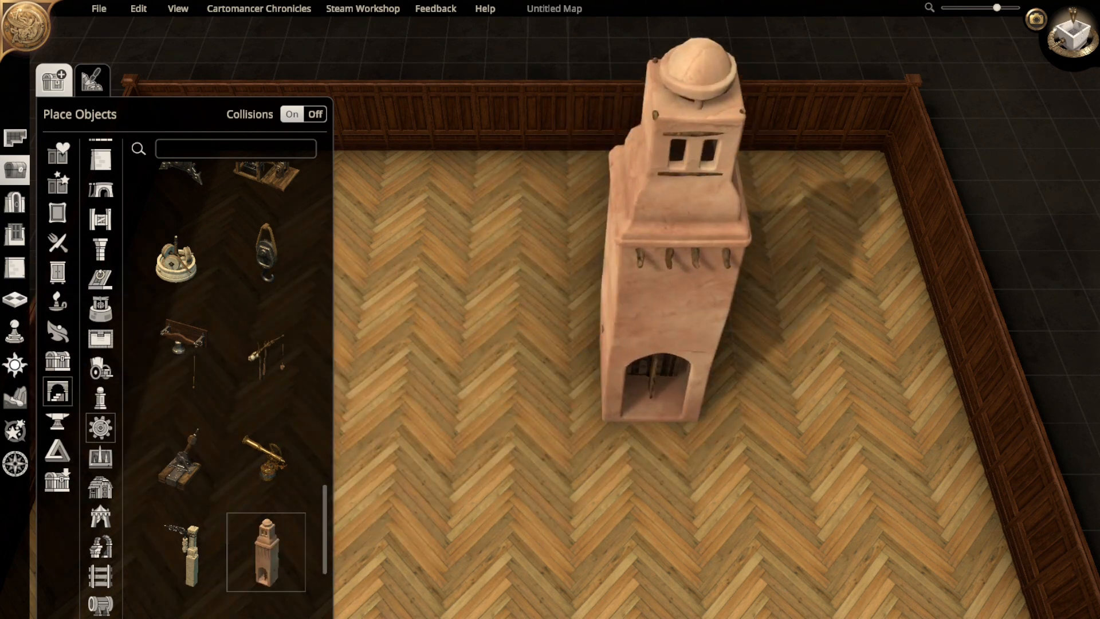
click(676, 390)
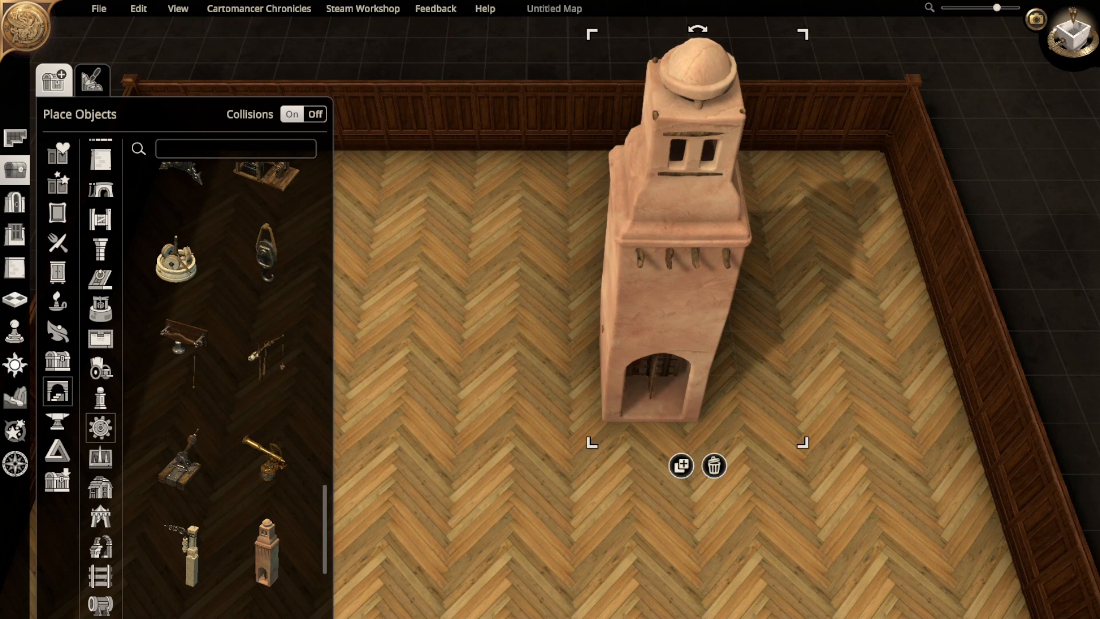
key(Delete)
- Preview the Water Wheel by placing it in the middle of the room and deleting it
scroll(266, 438, down, 2)
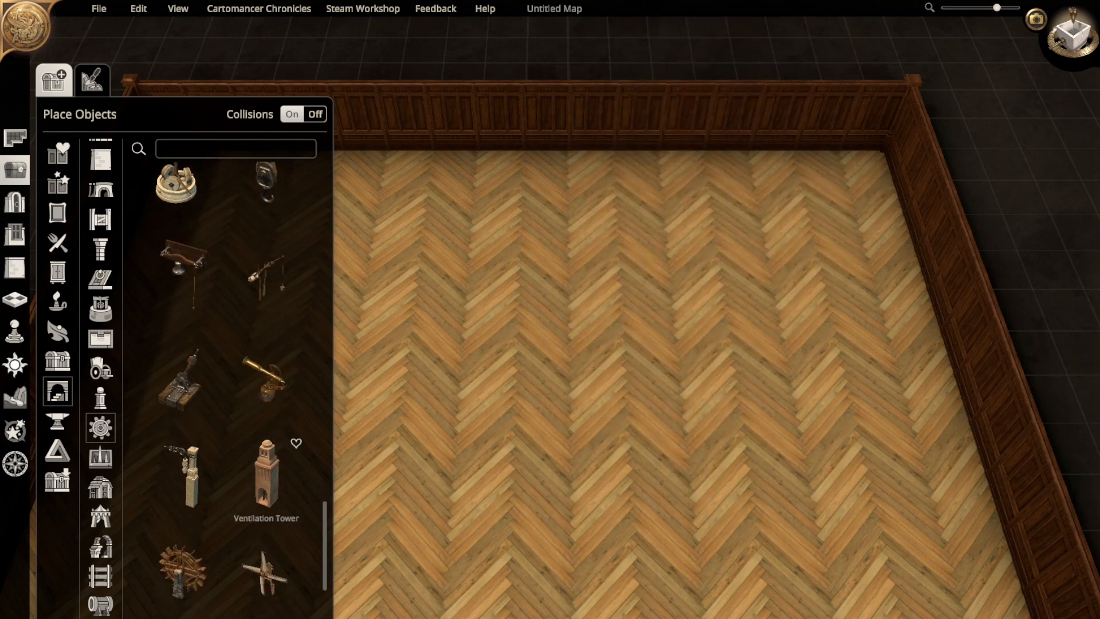
scroll(226, 372, down, 1)
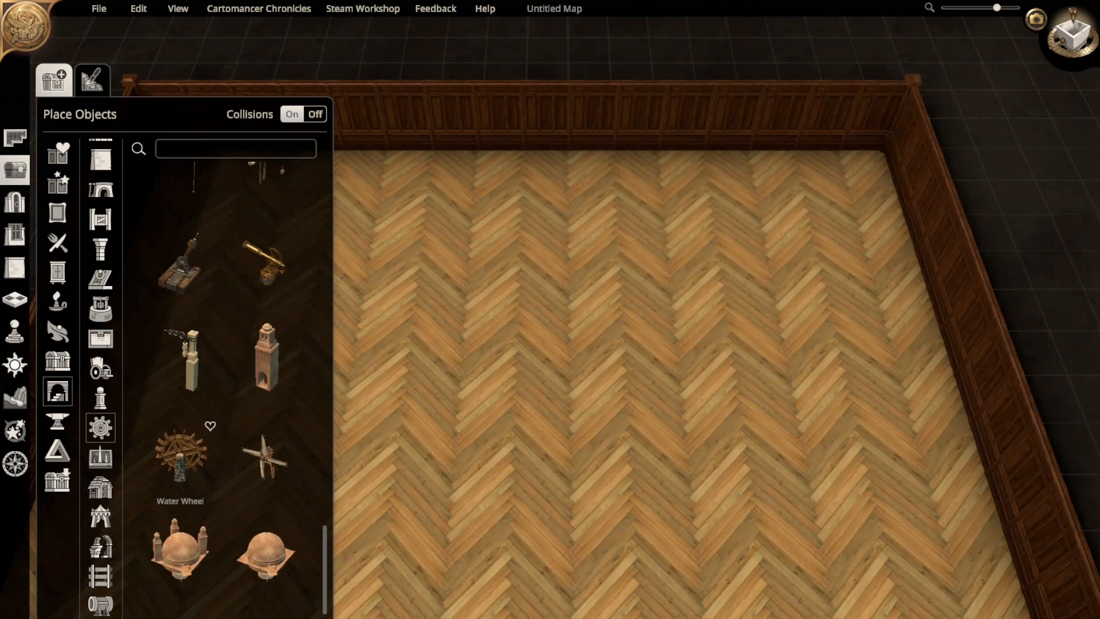
click(180, 455)
click(641, 327)
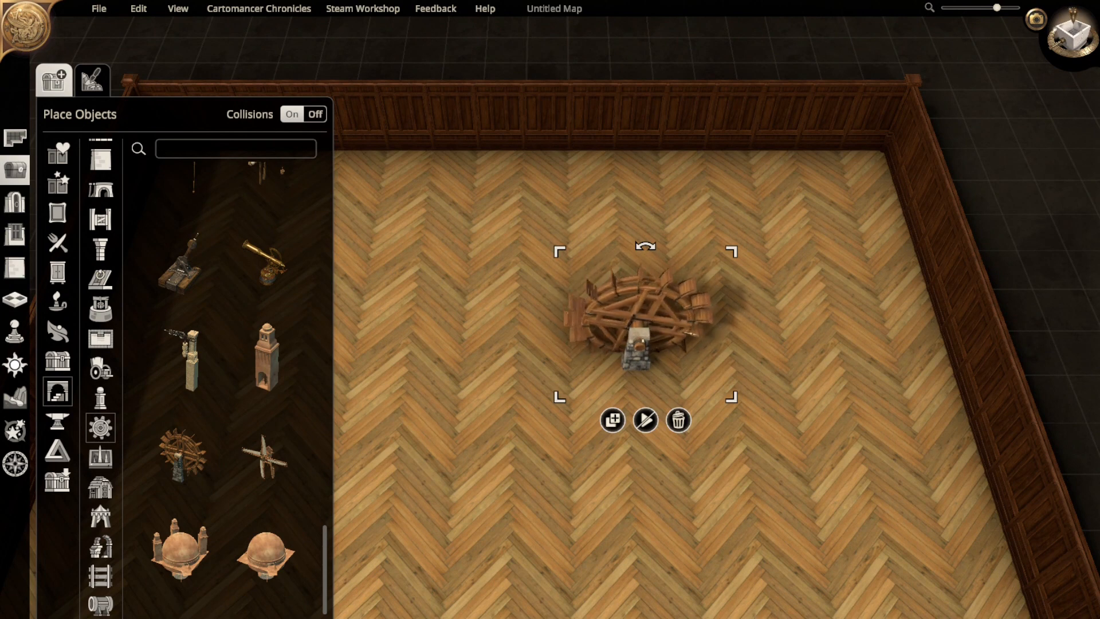
key(Delete)
- Preview the Trolley Support by placing it near the back wall and deleting it
scroll(180, 453, down, 2)
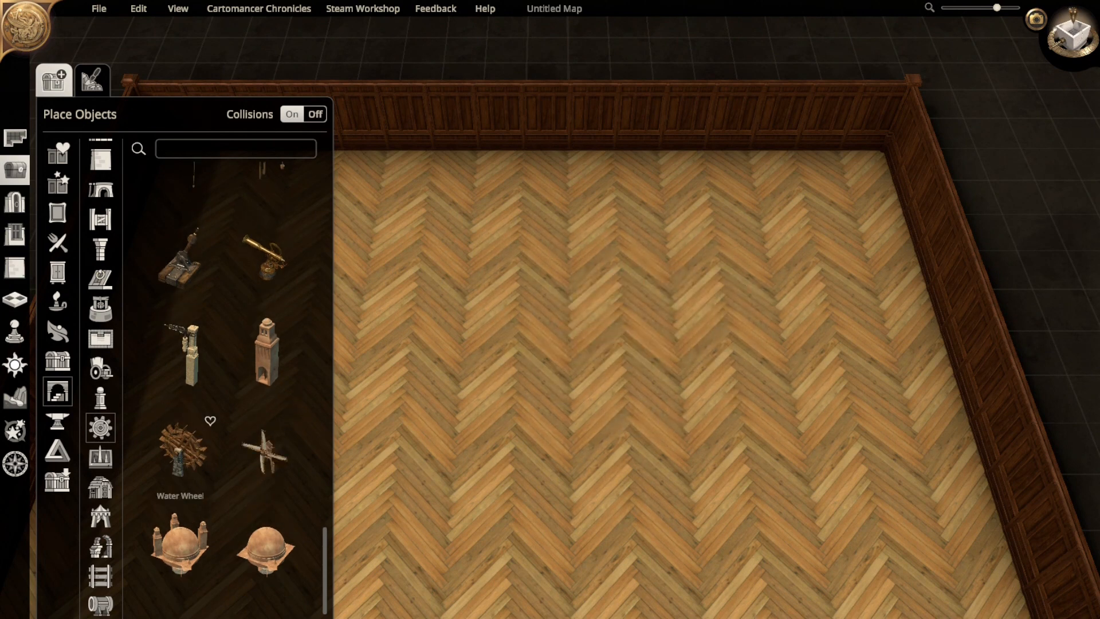
click(180, 355)
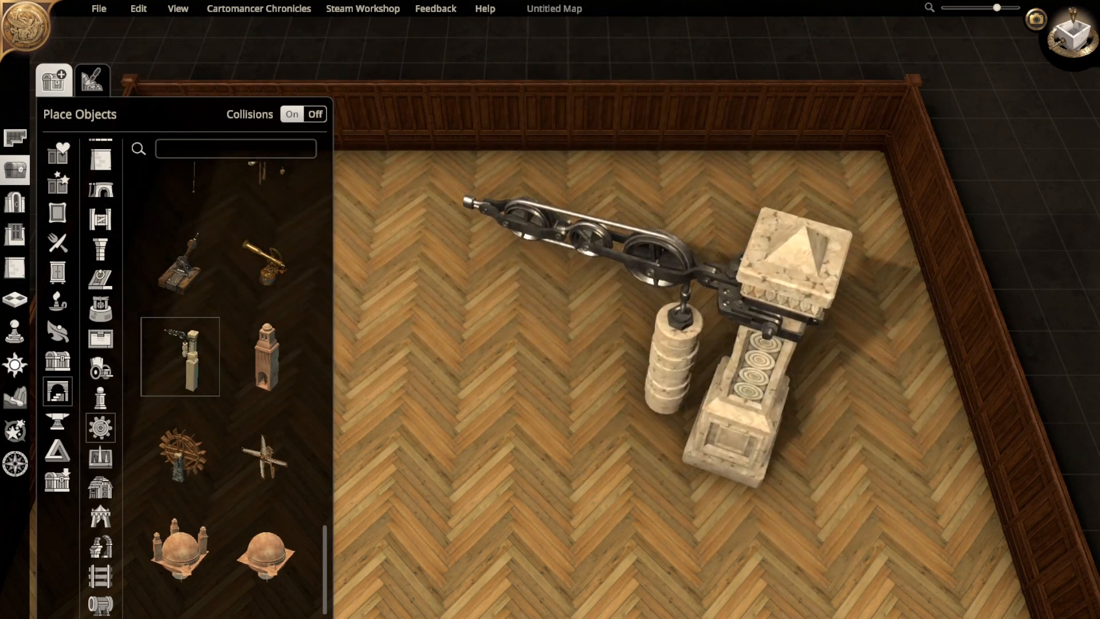
click(598, 250)
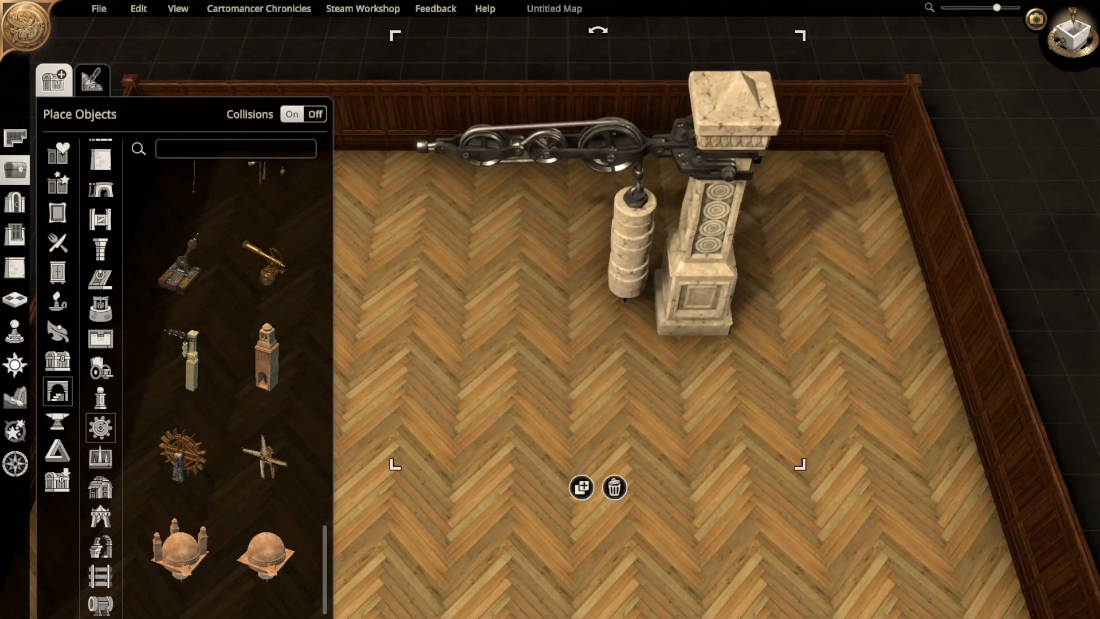
key(Delete)
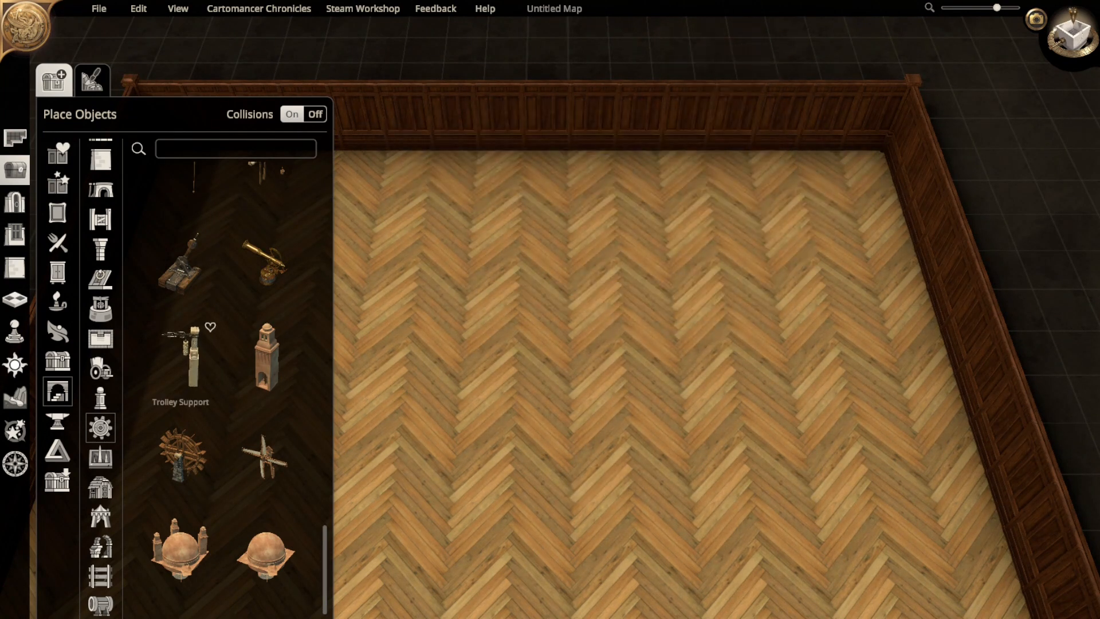
- Preview the dark metal furnace listed beside the floor lever by placing it in the room and deleting it
scroll(264, 424, down, 1)
scroll(264, 424, up, 3)
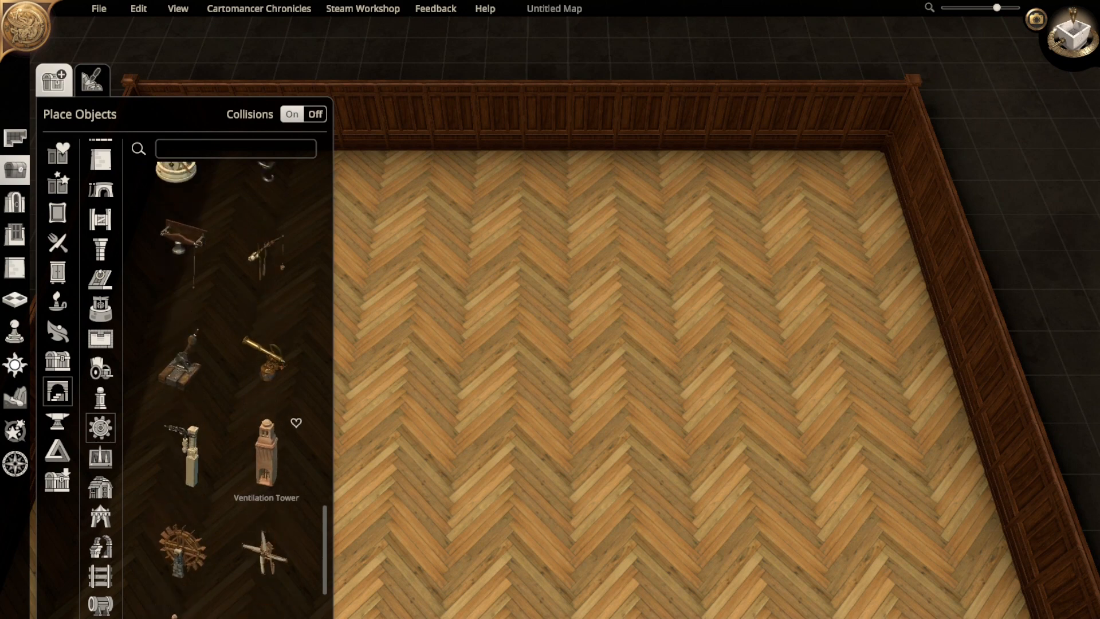
scroll(264, 459, up, 6)
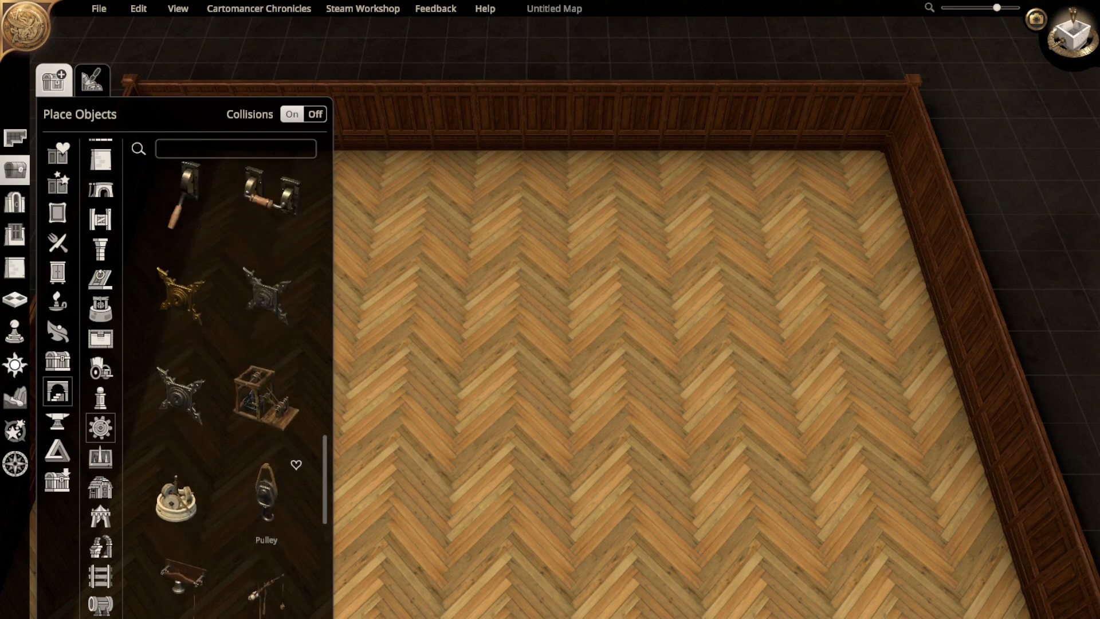
scroll(267, 487, up, 4)
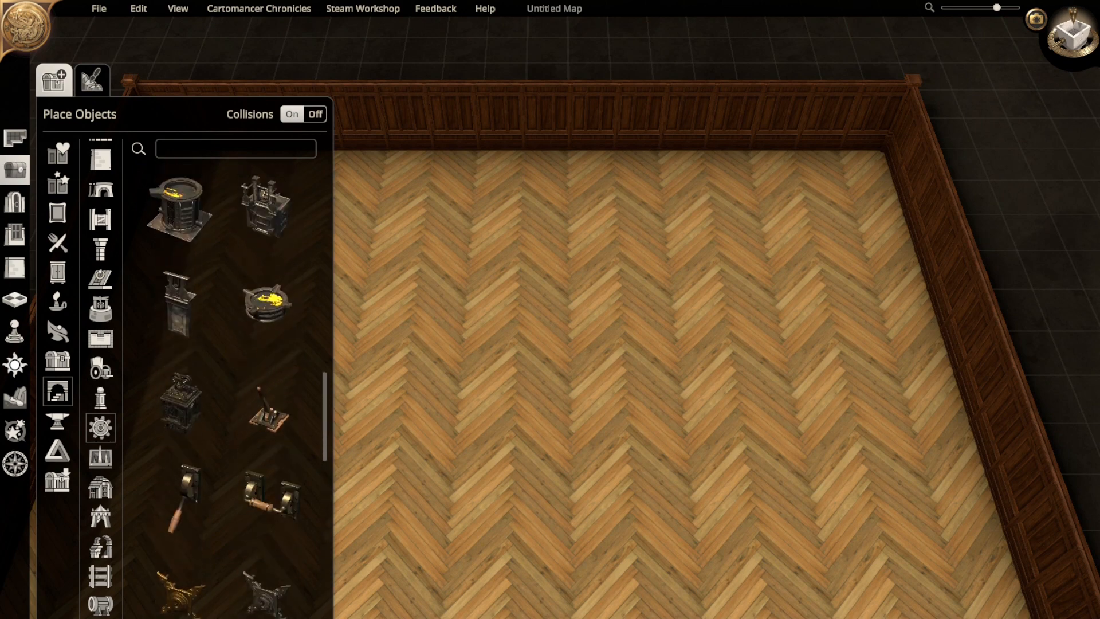
drag(180, 404, 625, 356)
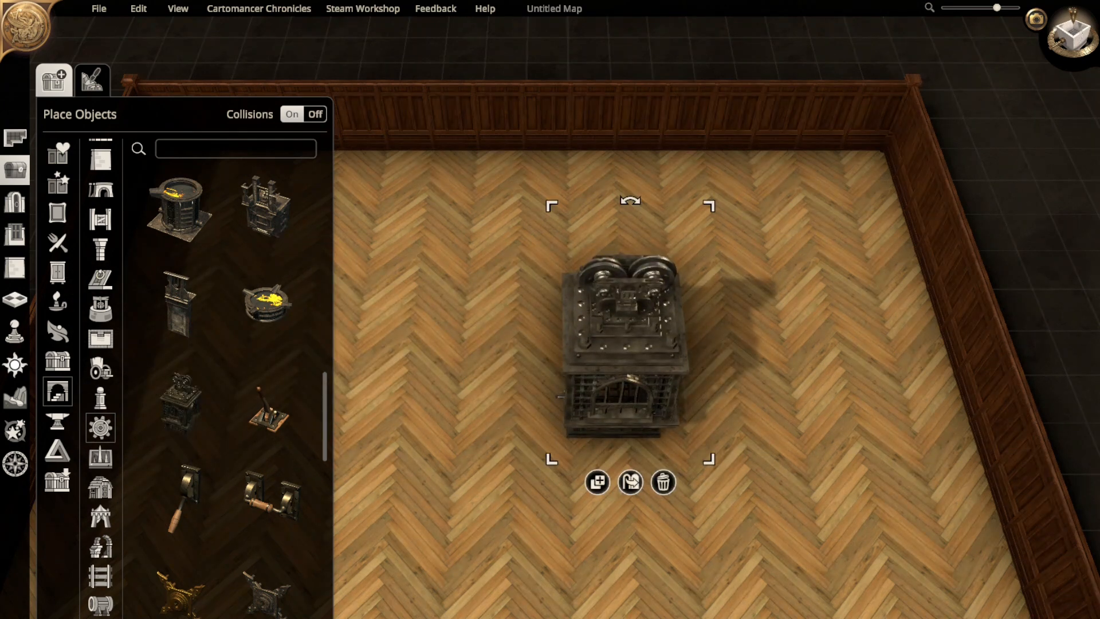
key(Delete)
- Preview the Lava Lock Wall and the Lava Lock over the floor without placing either one
scroll(192, 338, up, 1)
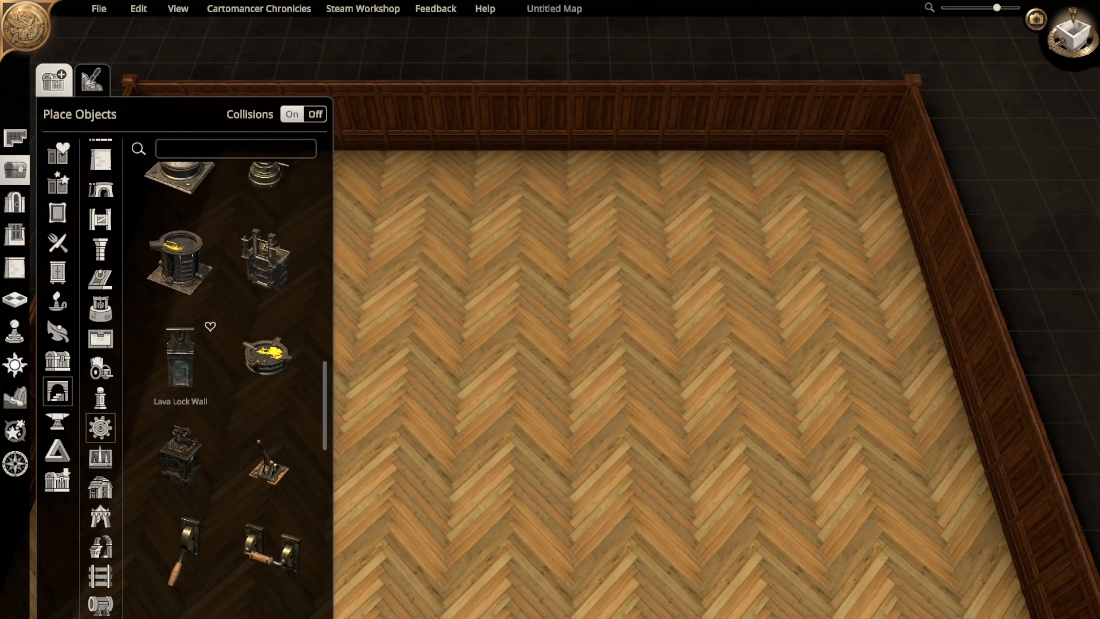
click(181, 355)
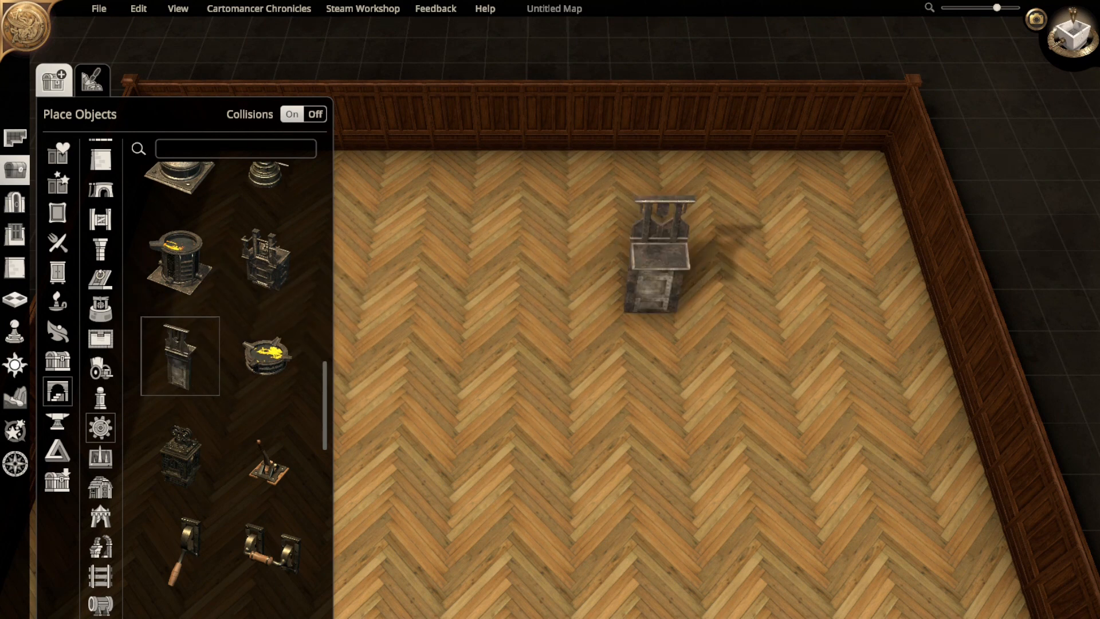
click(180, 355)
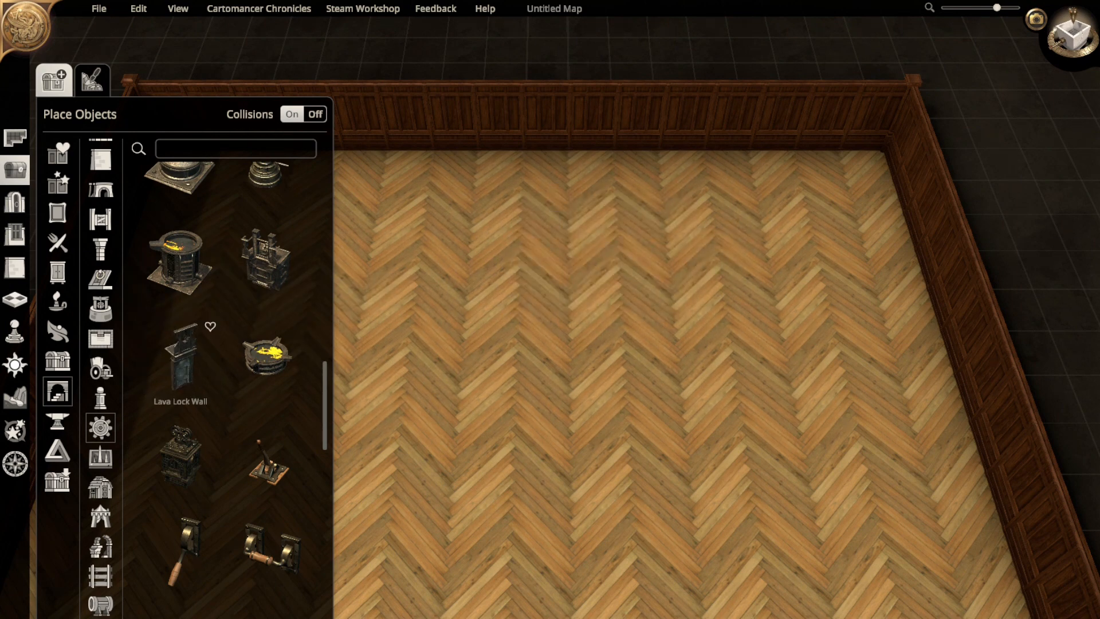
scroll(266, 344, up, 2)
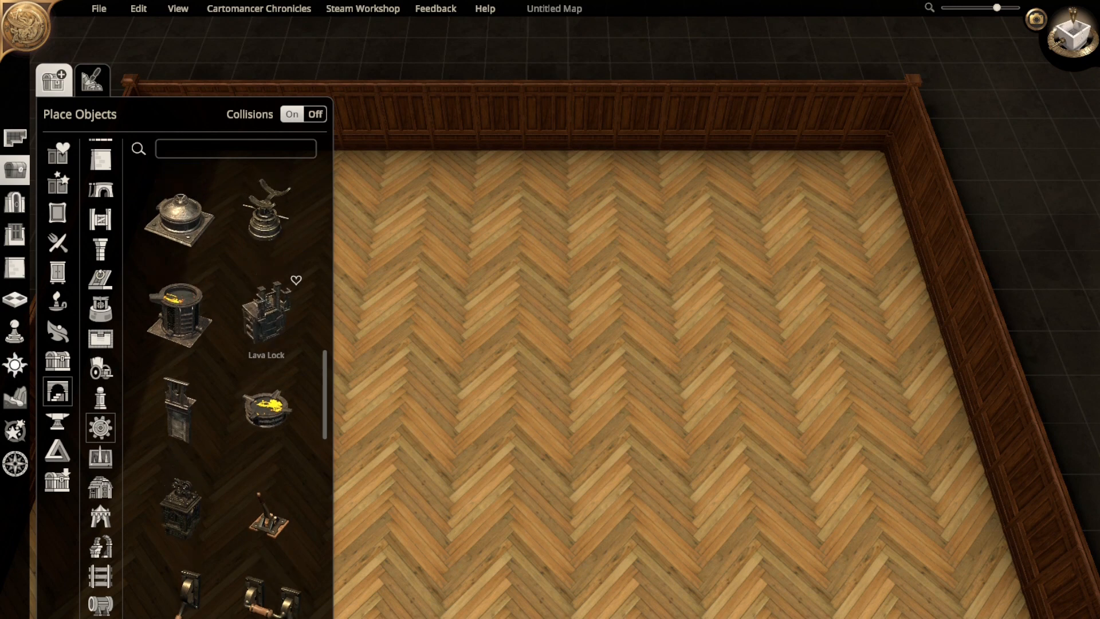
click(266, 343)
click(266, 347)
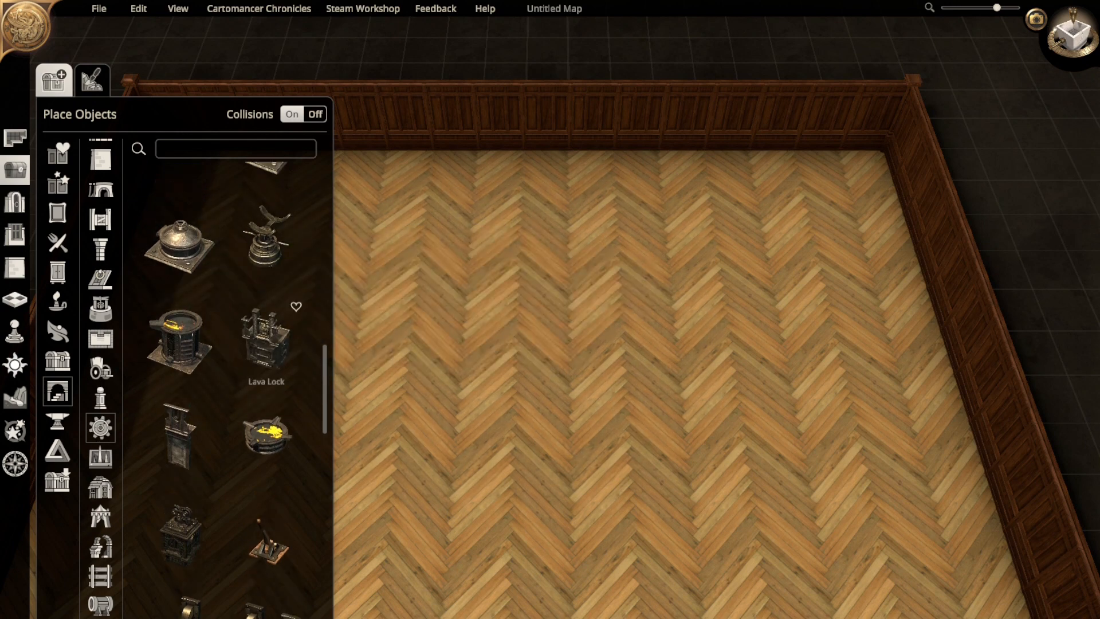
- Look back through the Engineering objects and switch to the category of pits and wells
scroll(266, 349, up, 2)
scroll(266, 349, up, 2)
scroll(266, 401, up, 6)
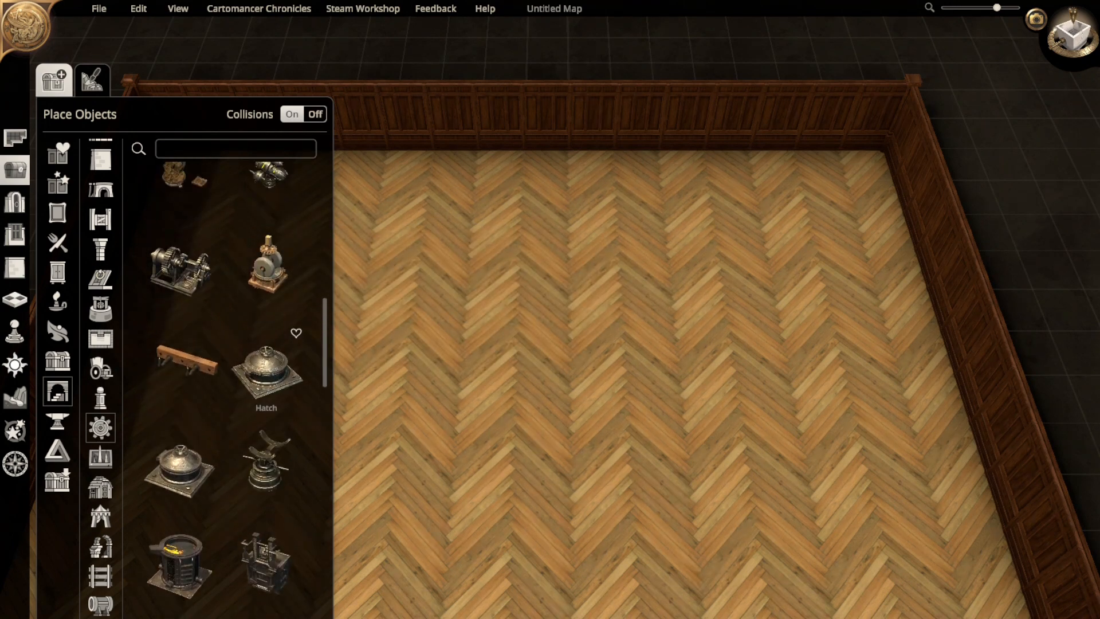
scroll(181, 361, up, 1)
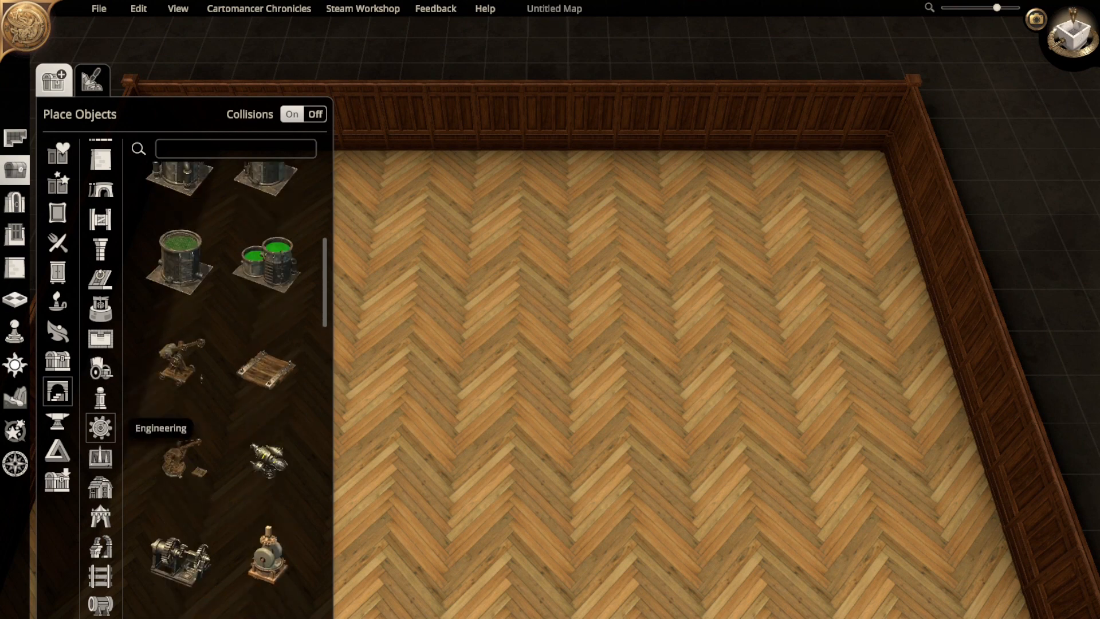
scroll(100, 447, up, 1)
scroll(181, 357, up, 7)
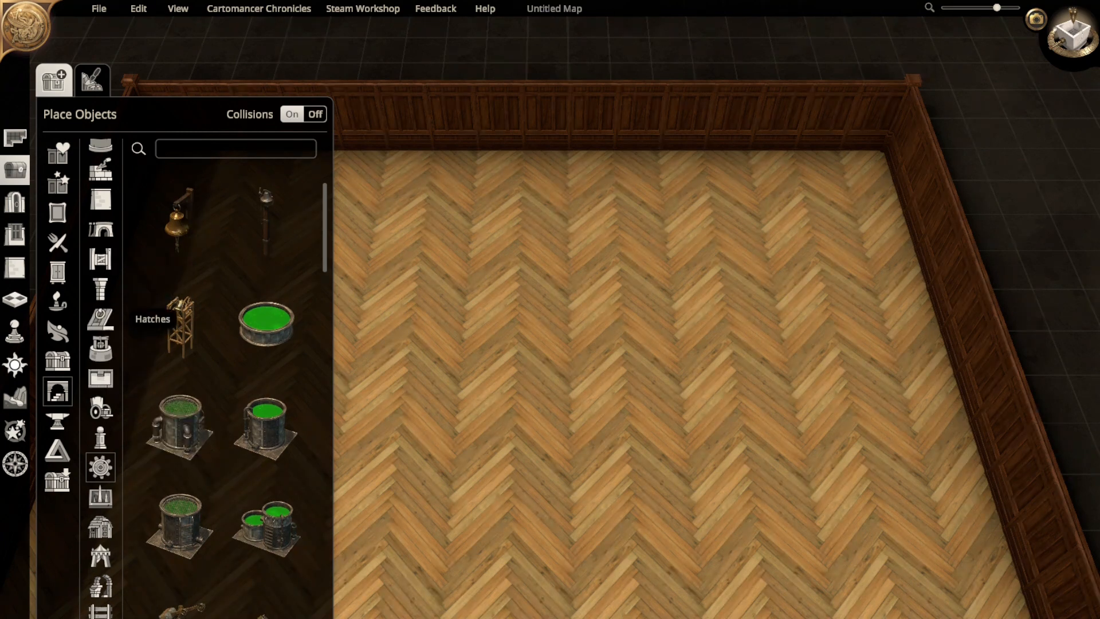
click(100, 319)
click(100, 348)
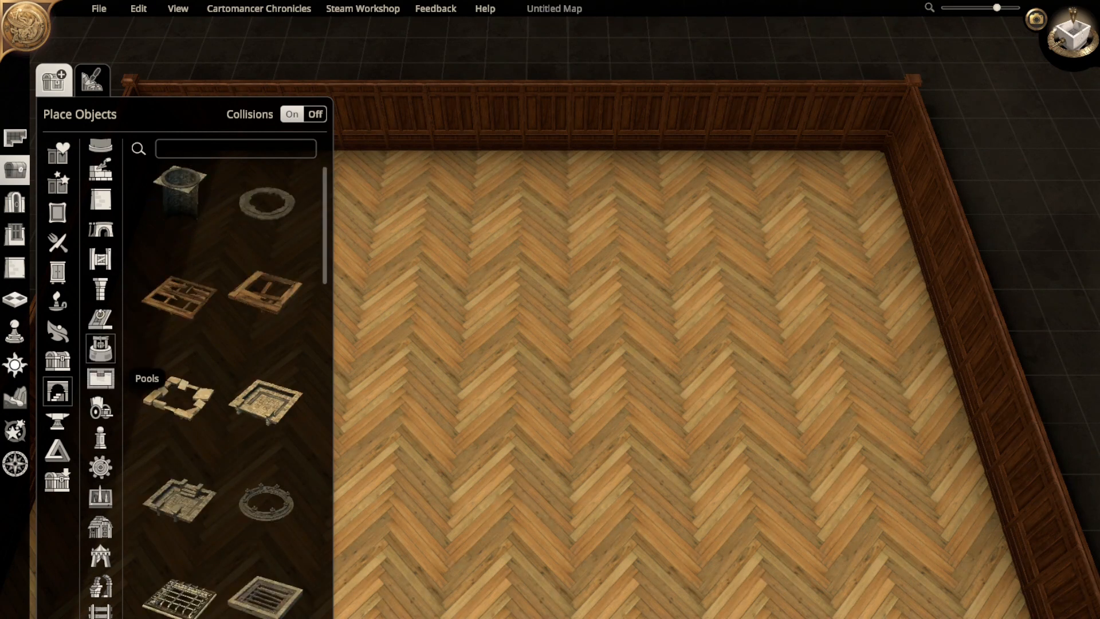
- Preview the Money Pit by placing it on the floor and deleting it
scroll(266, 418, down, 10)
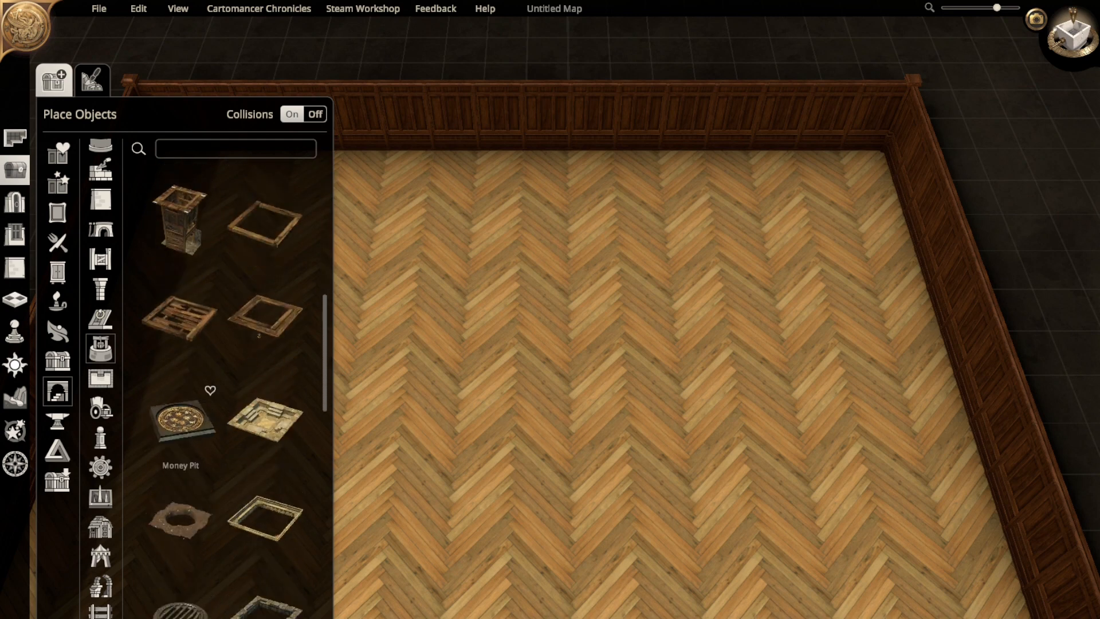
scroll(180, 421, down, 1)
click(180, 407)
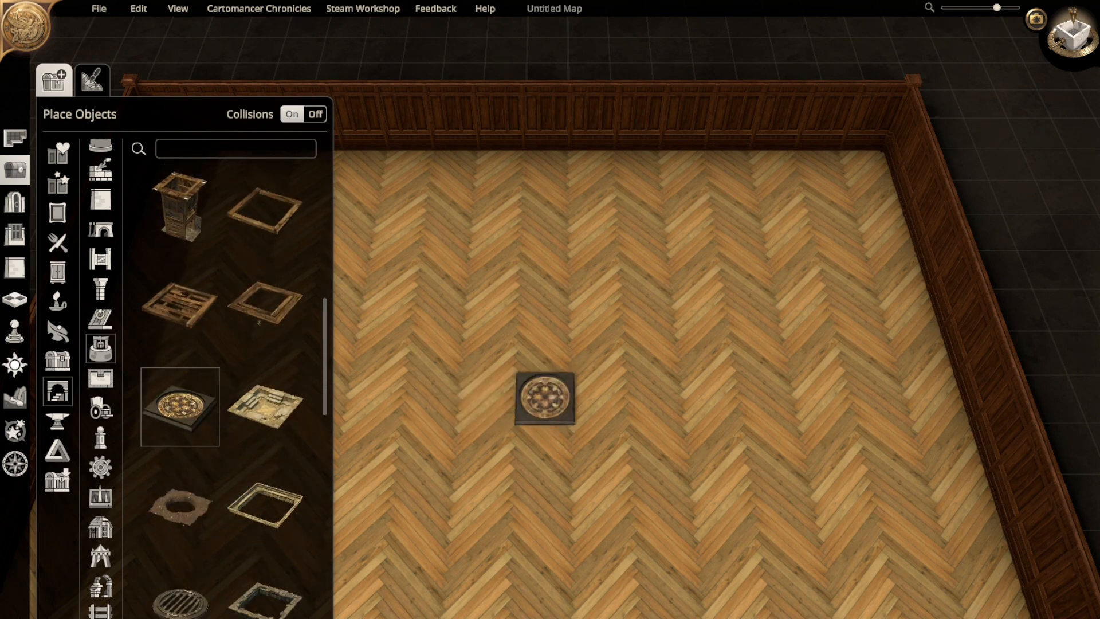
click(544, 398)
click(561, 454)
- Preview the stone magic-circle floor with the glowing hole by placing it in the room and deleting it
scroll(266, 498, down, 6)
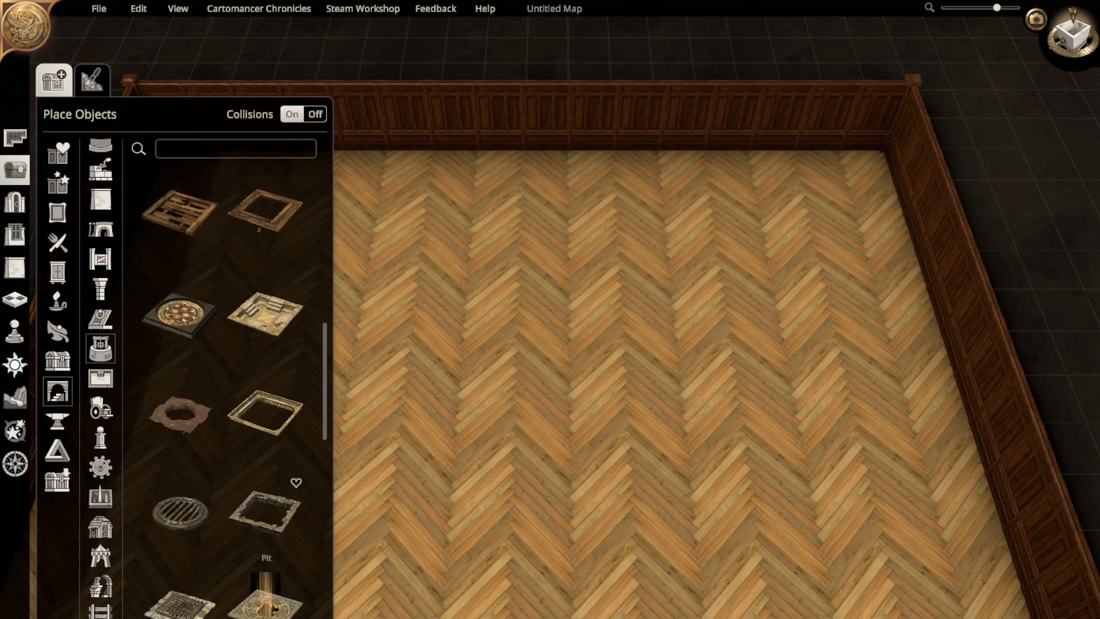
click(266, 387)
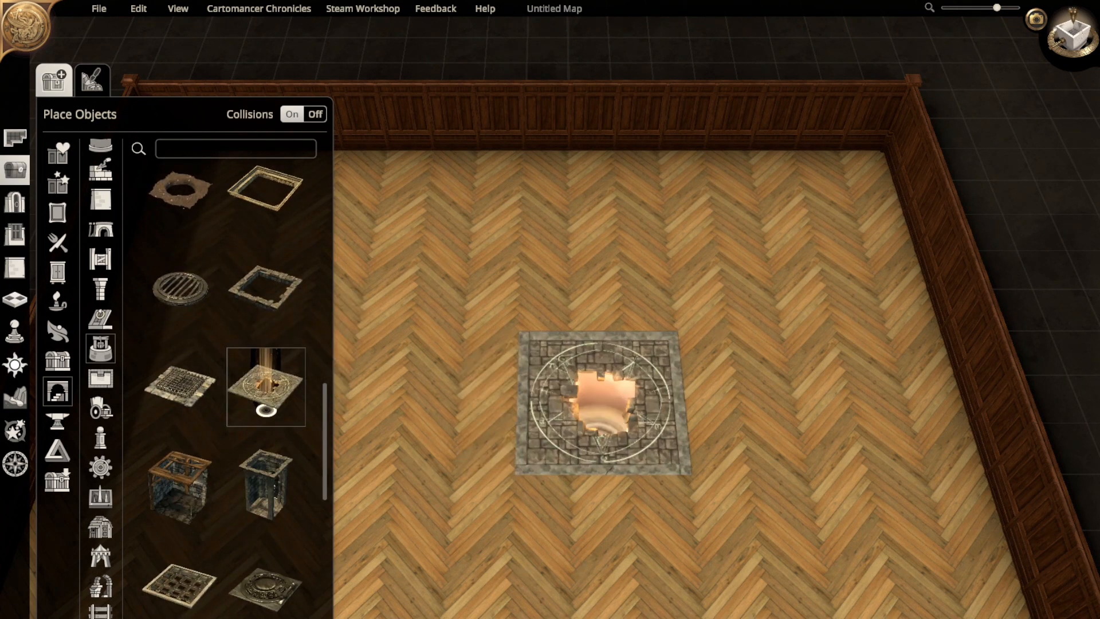
click(604, 402)
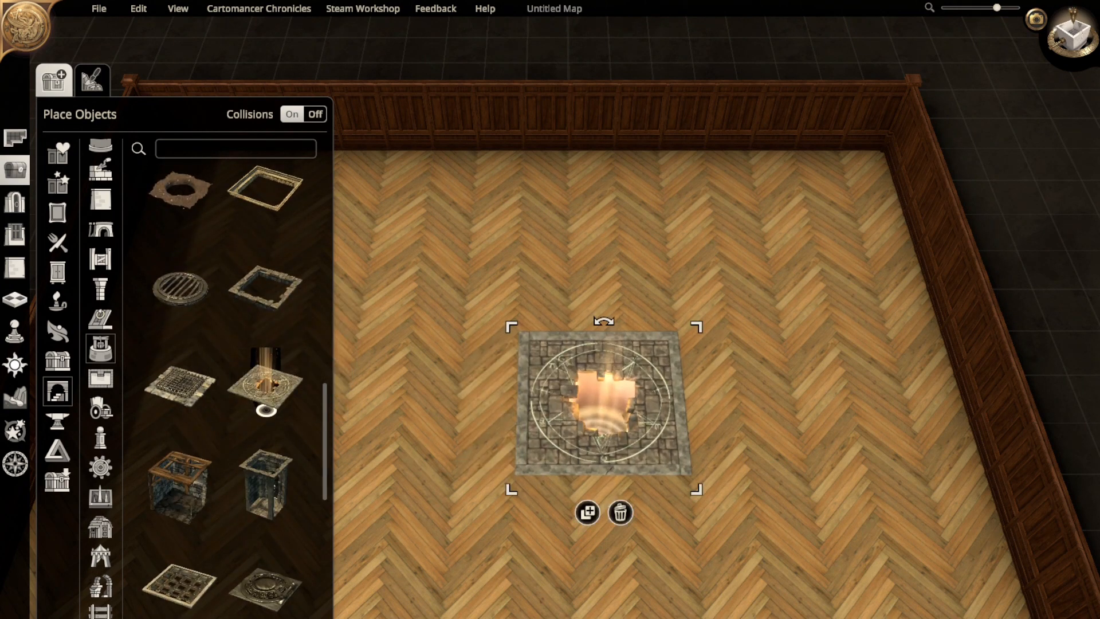
click(620, 513)
- Look through the remaining pits and wells, the gear devices, and the container categories of sacks, barrels, baskets and chests
scroll(401, 458, down, 1)
scroll(266, 426, down, 1)
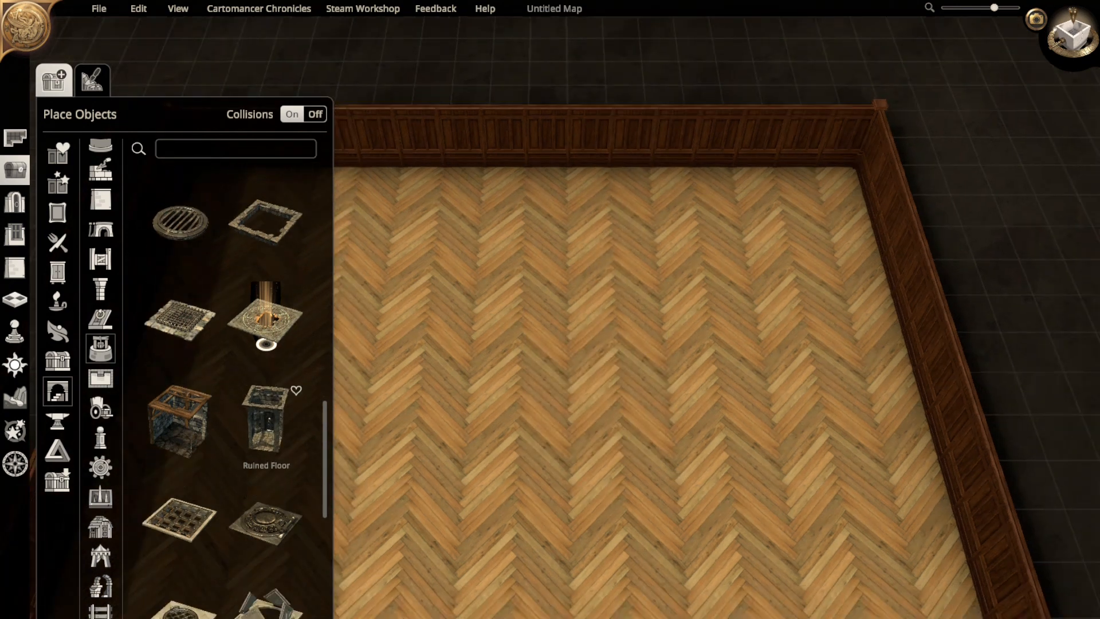
scroll(266, 436, down, 4)
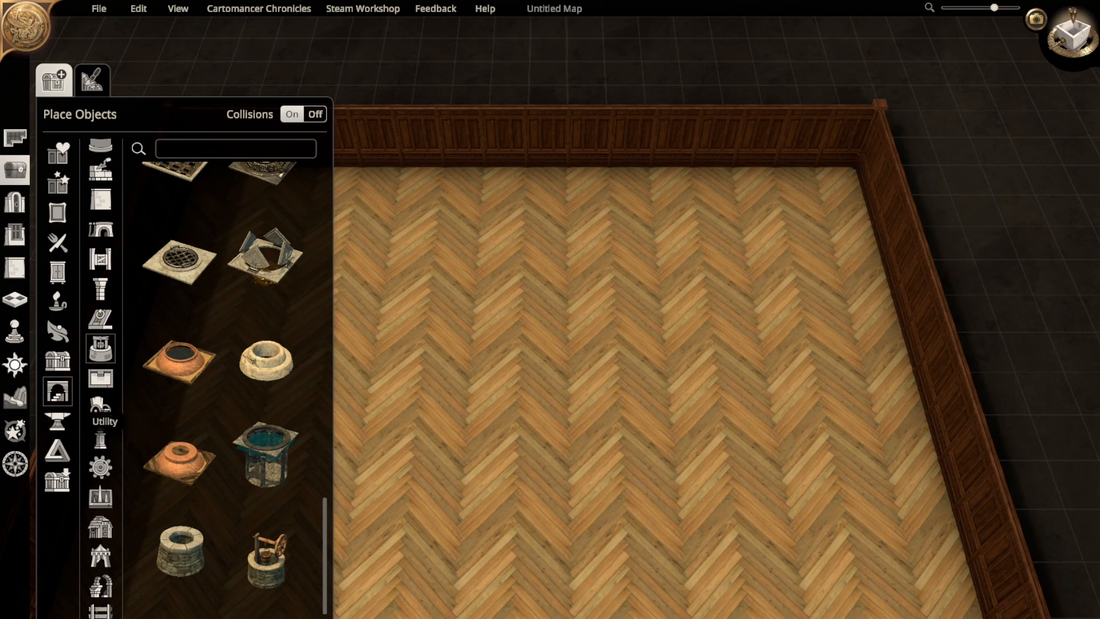
click(100, 467)
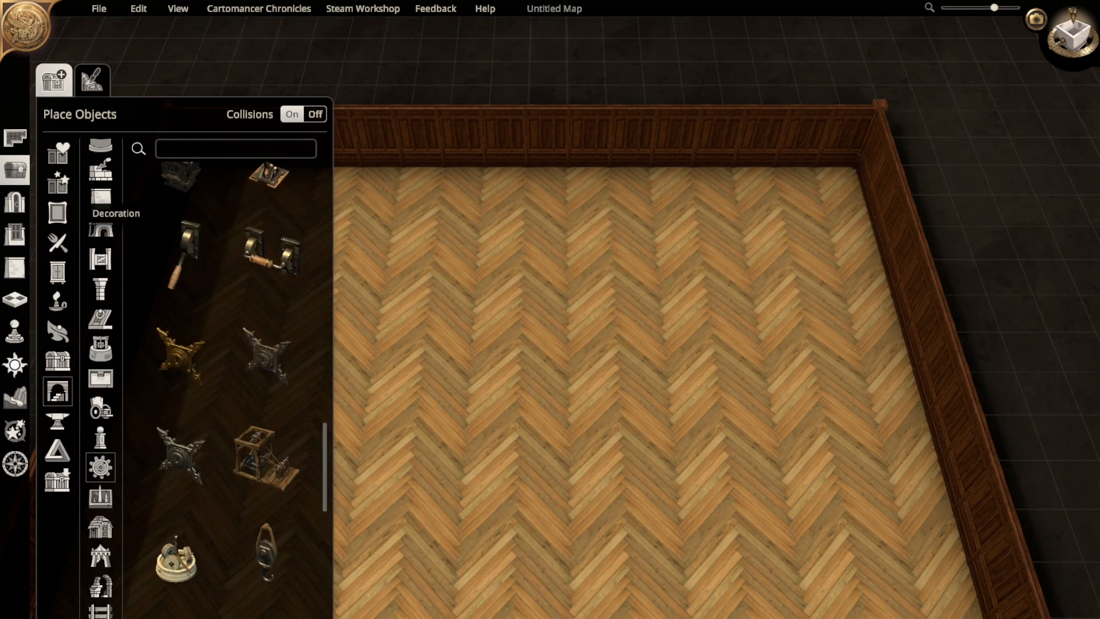
click(57, 361)
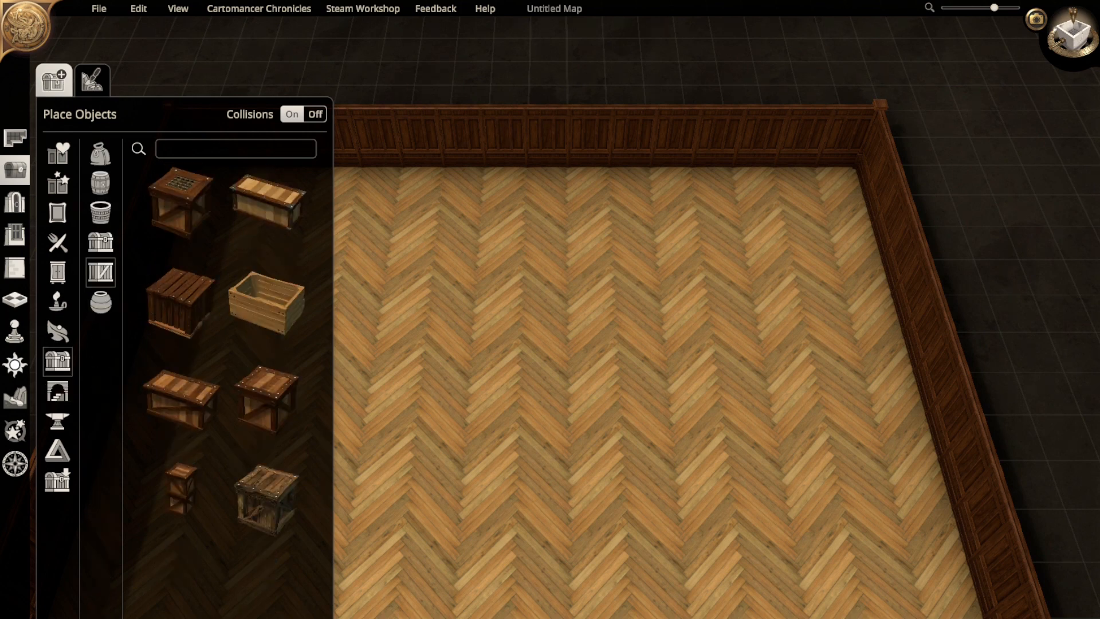
click(101, 153)
click(100, 182)
click(100, 212)
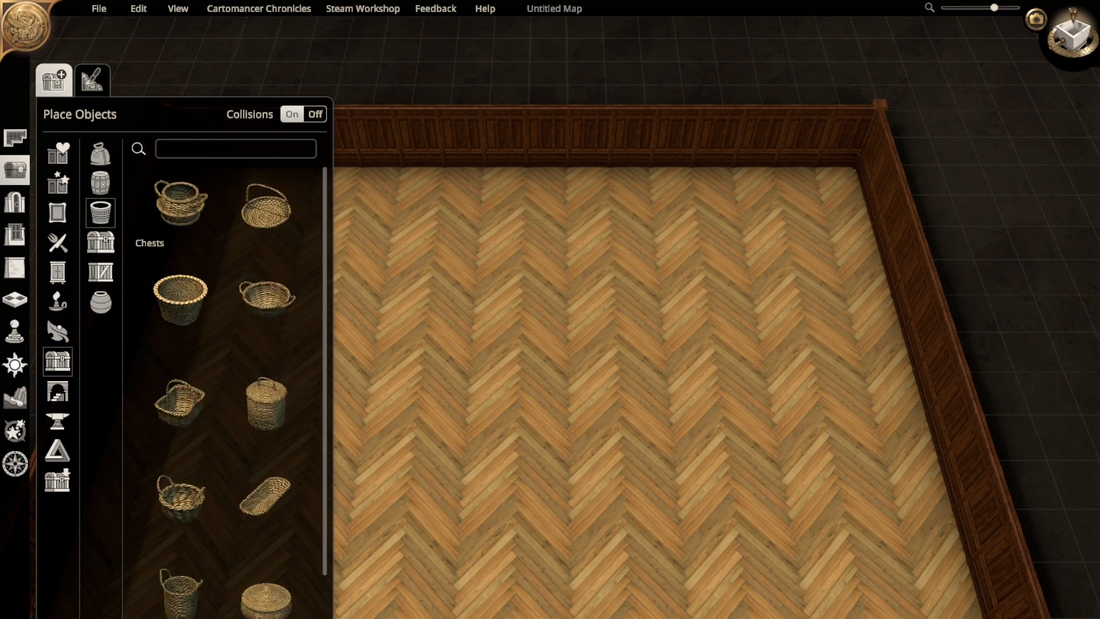
click(100, 242)
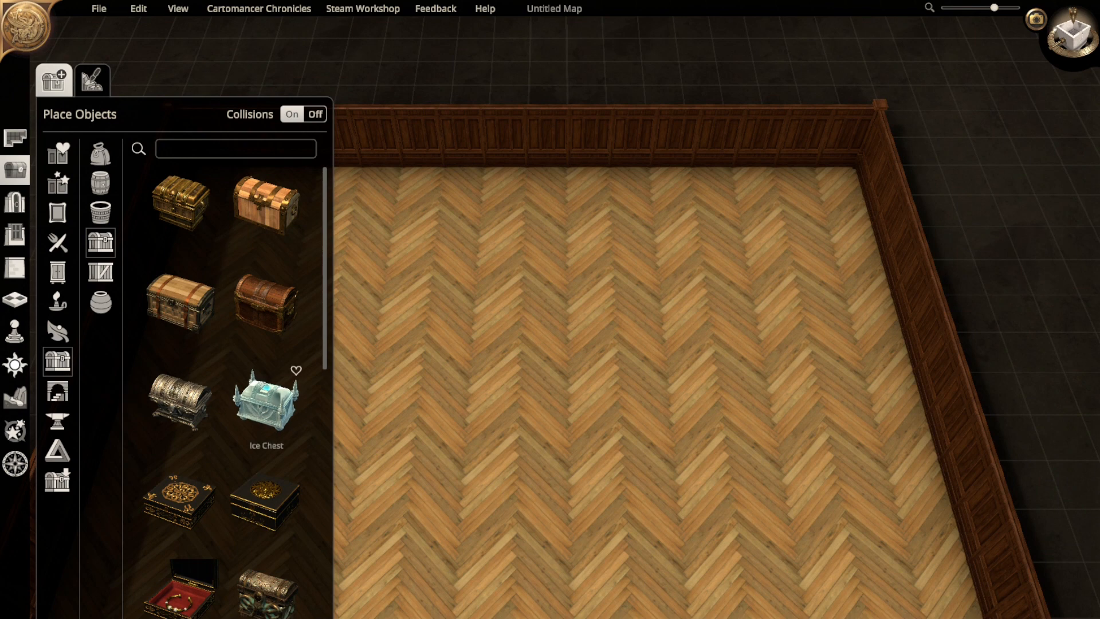
- Preview the Nautical Chest by placing it on the wooden floor and deleting it
scroll(266, 493, down, 2)
scroll(267, 493, down, 1)
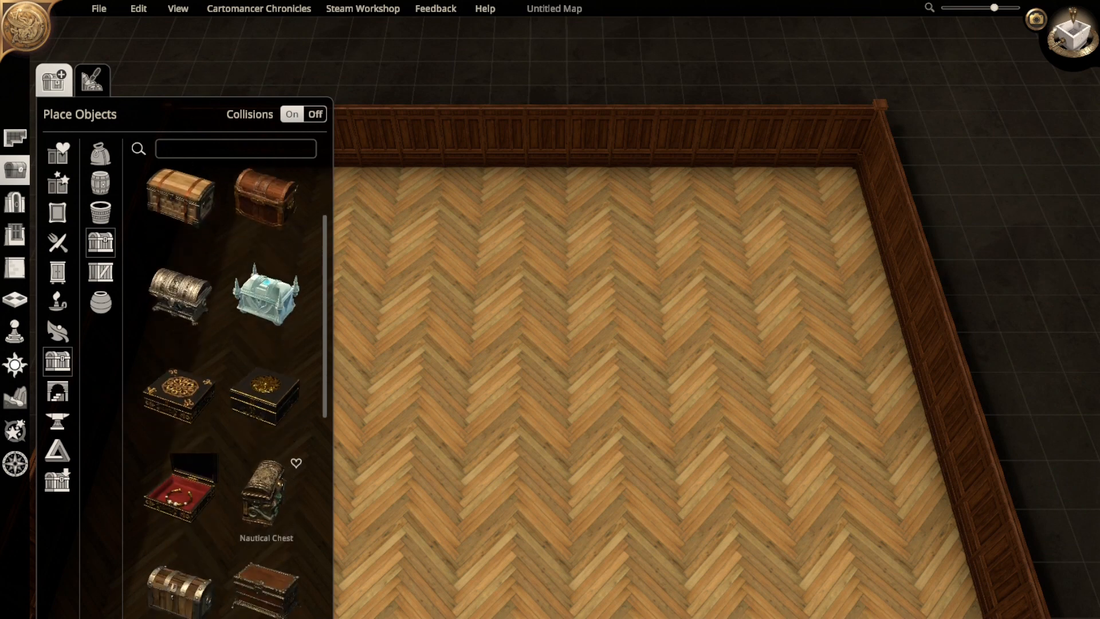
scroll(266, 493, down, 1)
click(266, 466)
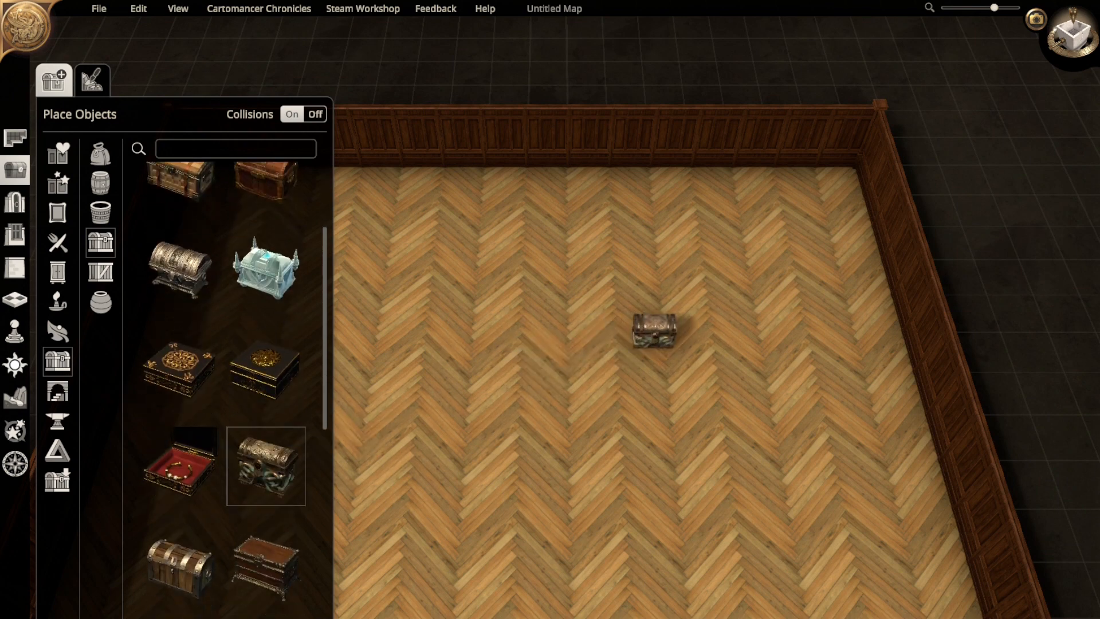
click(654, 330)
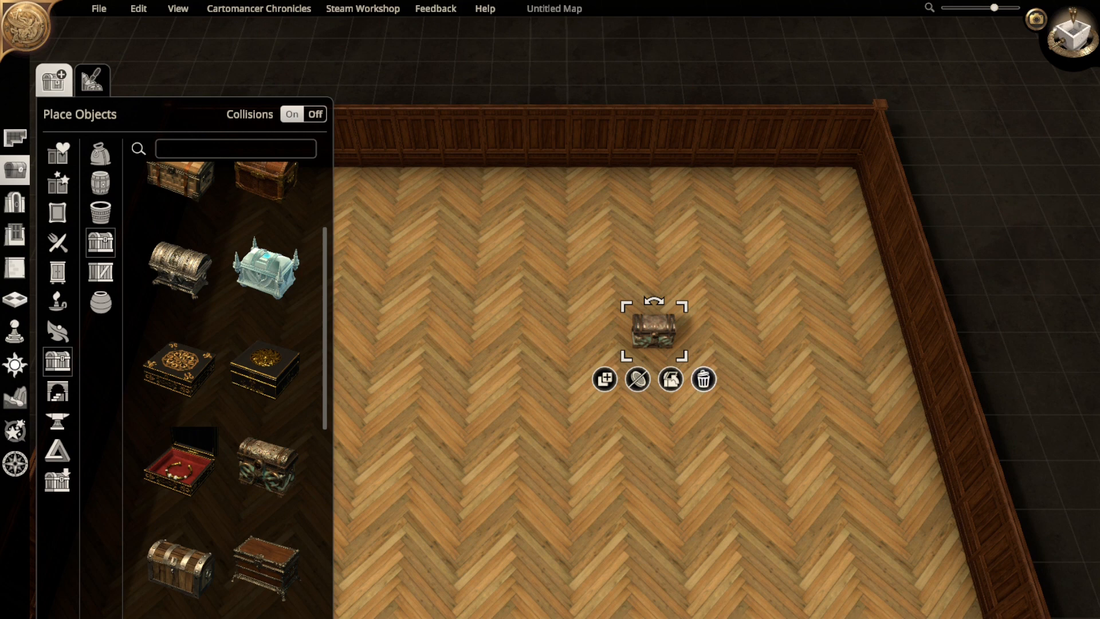
click(704, 379)
- Look through the remaining chests, and examine the furniture marked with a pentagram and the Ruined furniture
scroll(264, 378, down, 5)
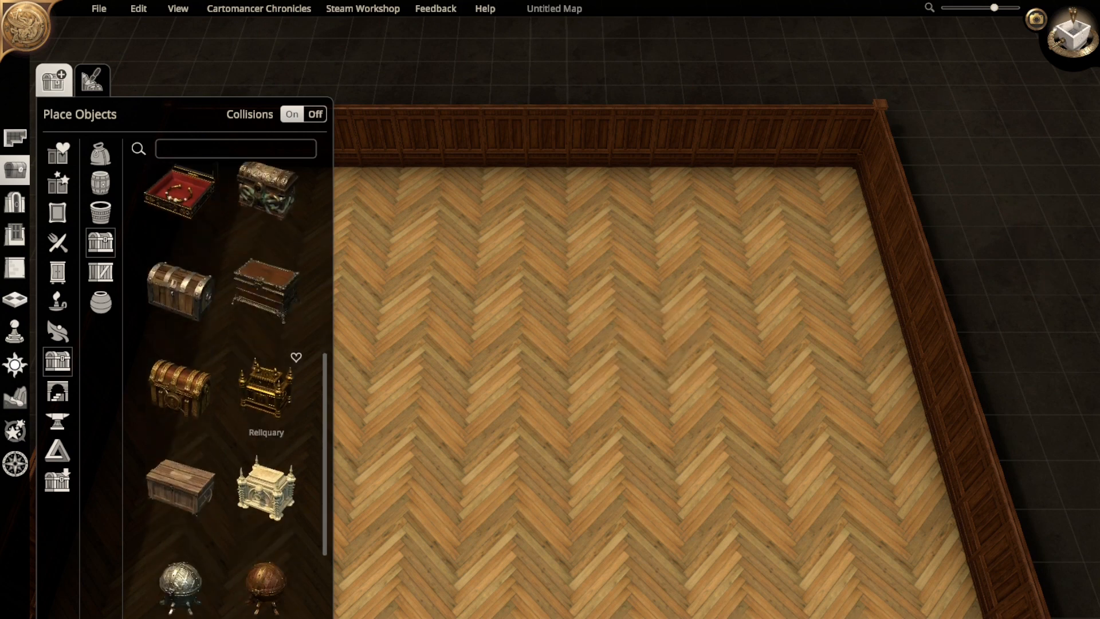
scroll(265, 389, down, 2)
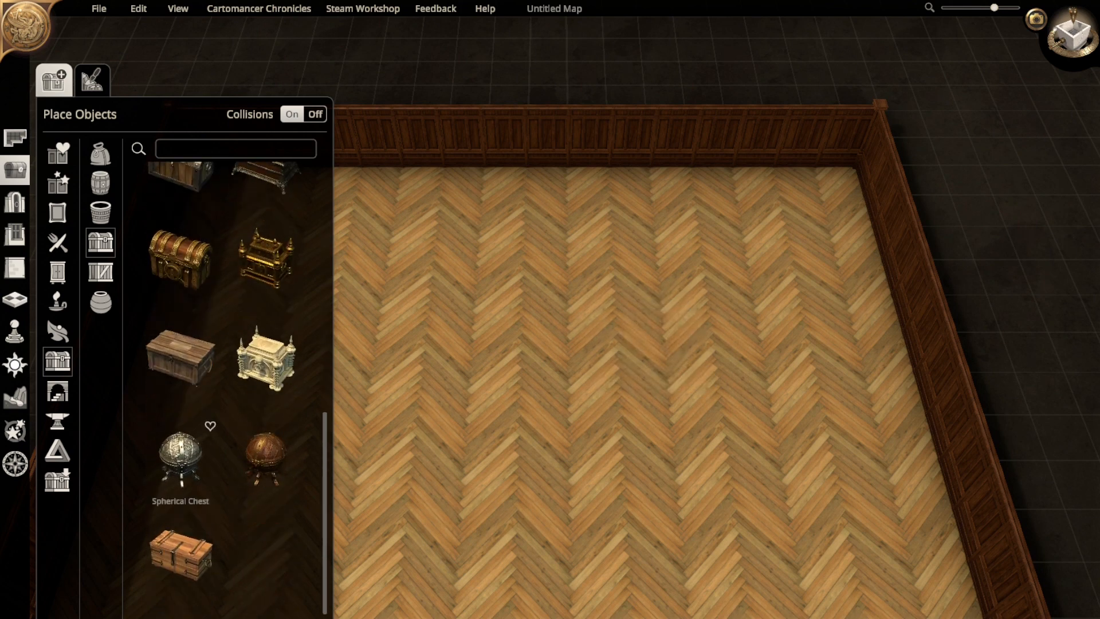
click(57, 272)
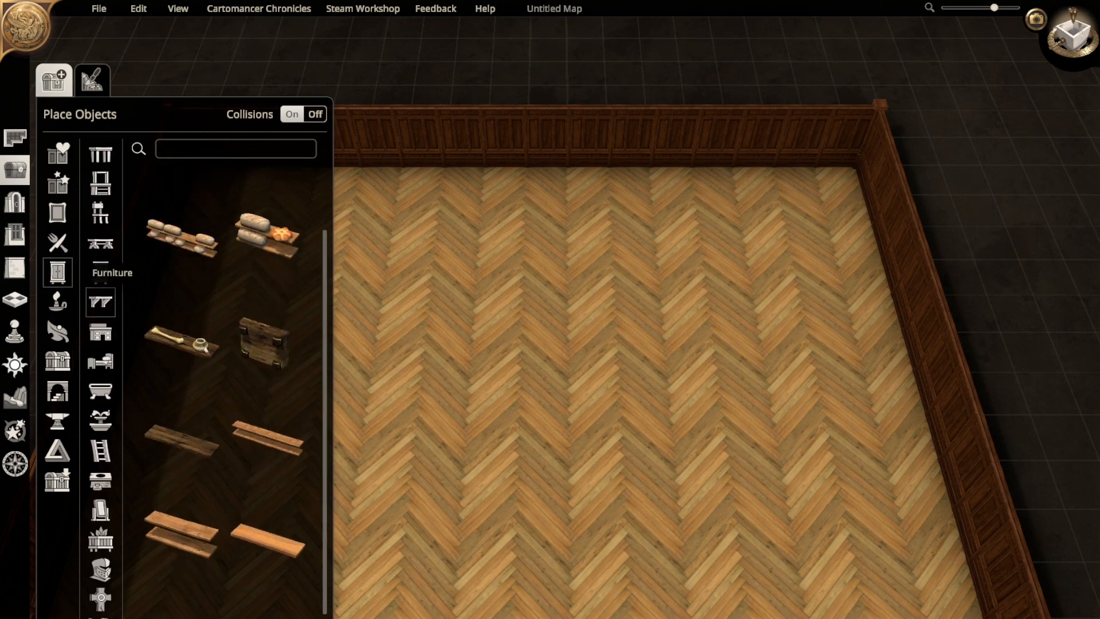
scroll(101, 398, down, 5)
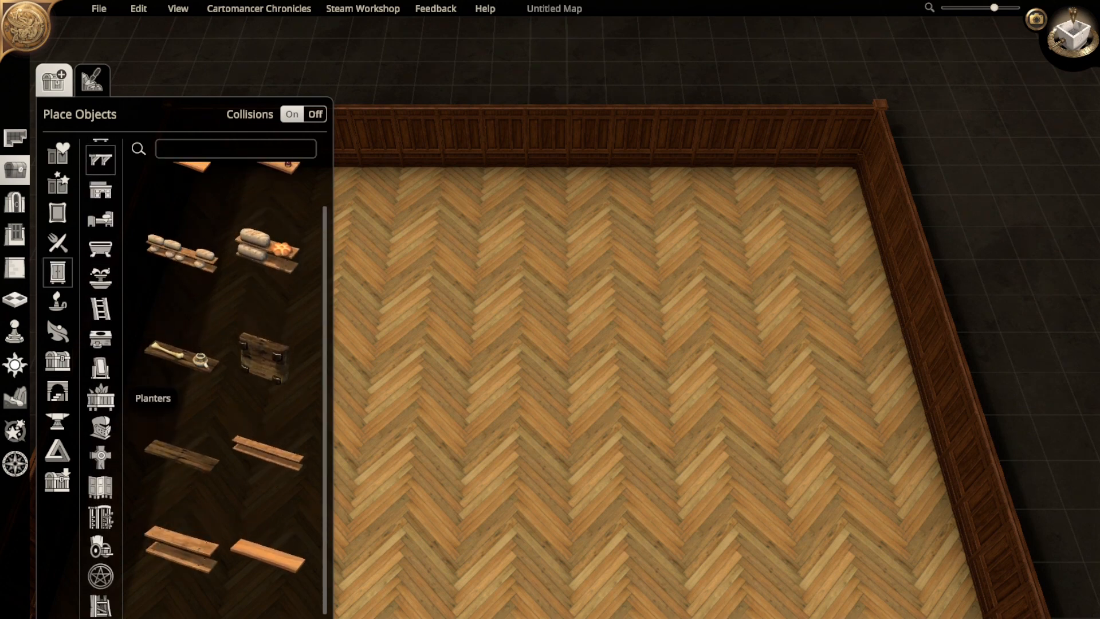
click(101, 576)
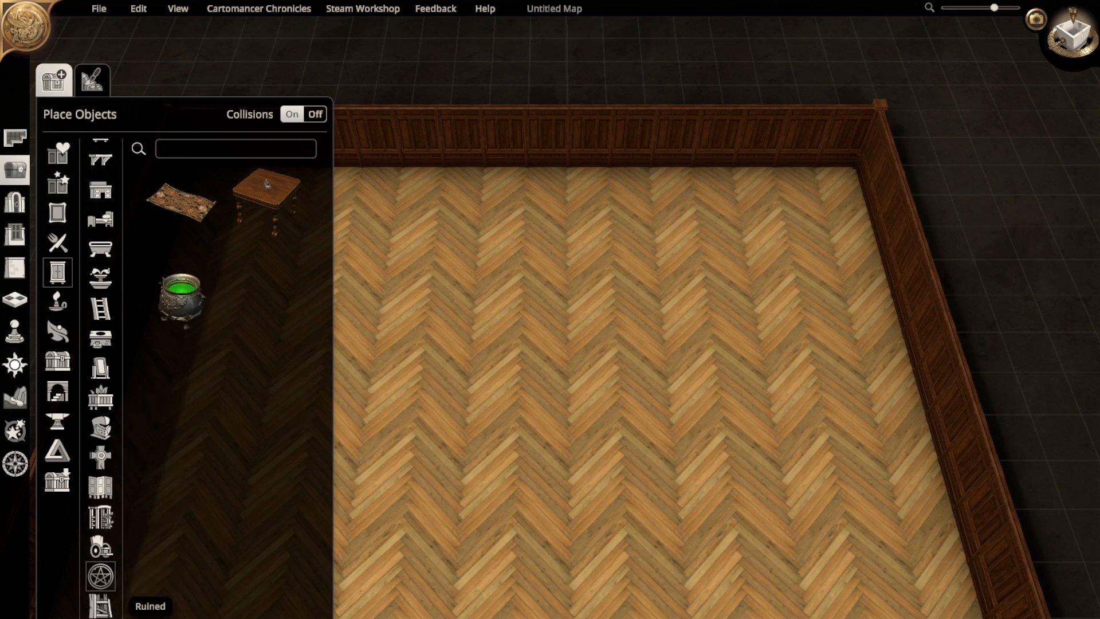
click(100, 605)
scroll(189, 504, down, 2)
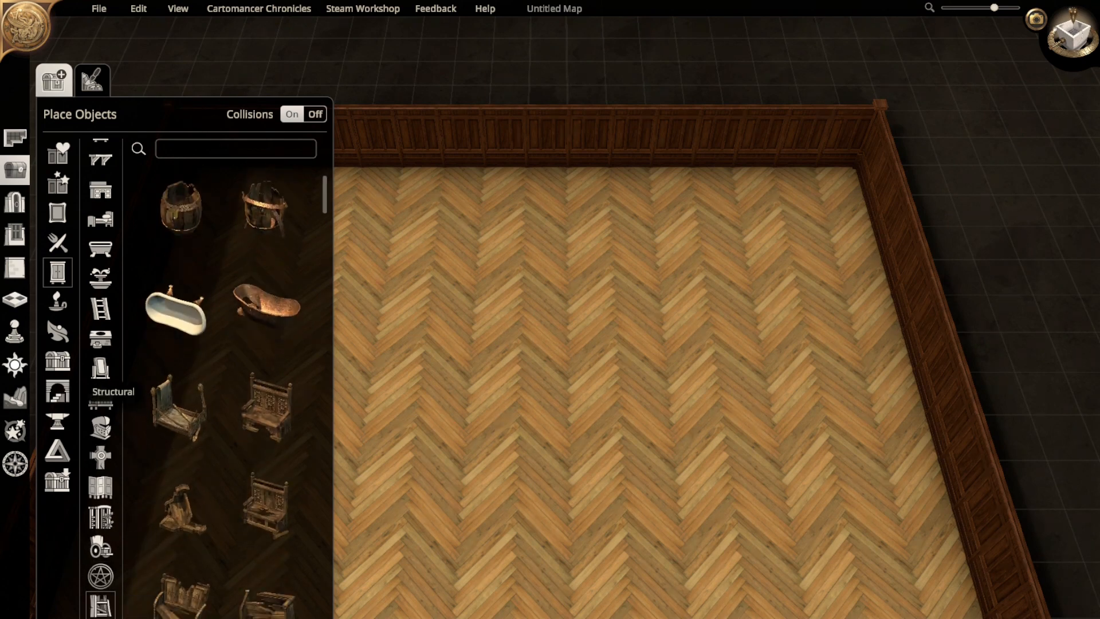
- Search the placeable objects for "track"
click(218, 149)
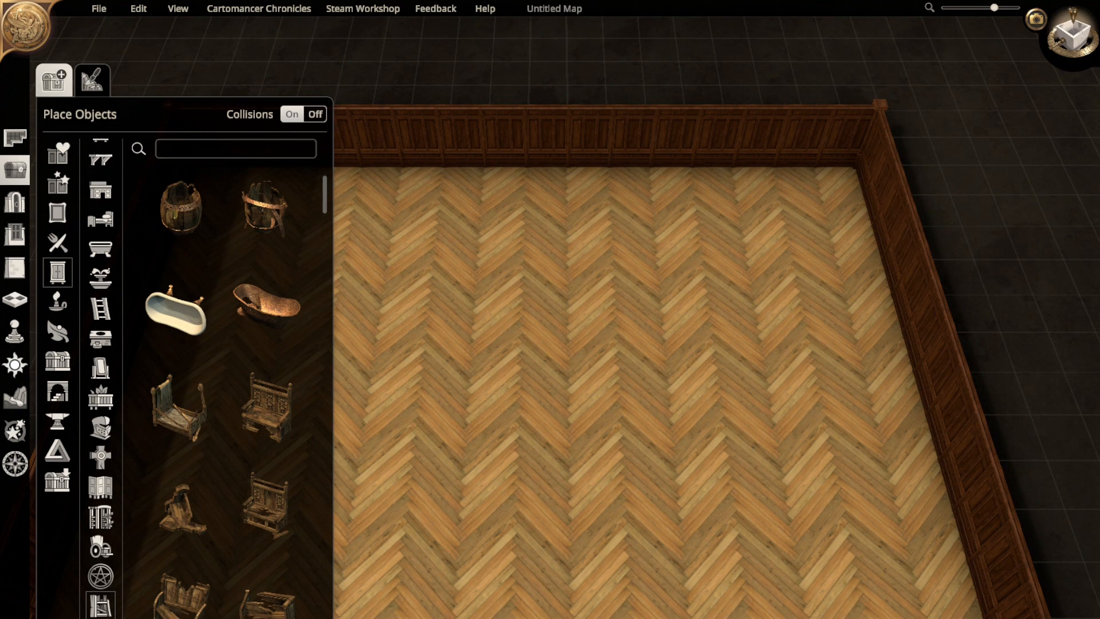
text(tra)
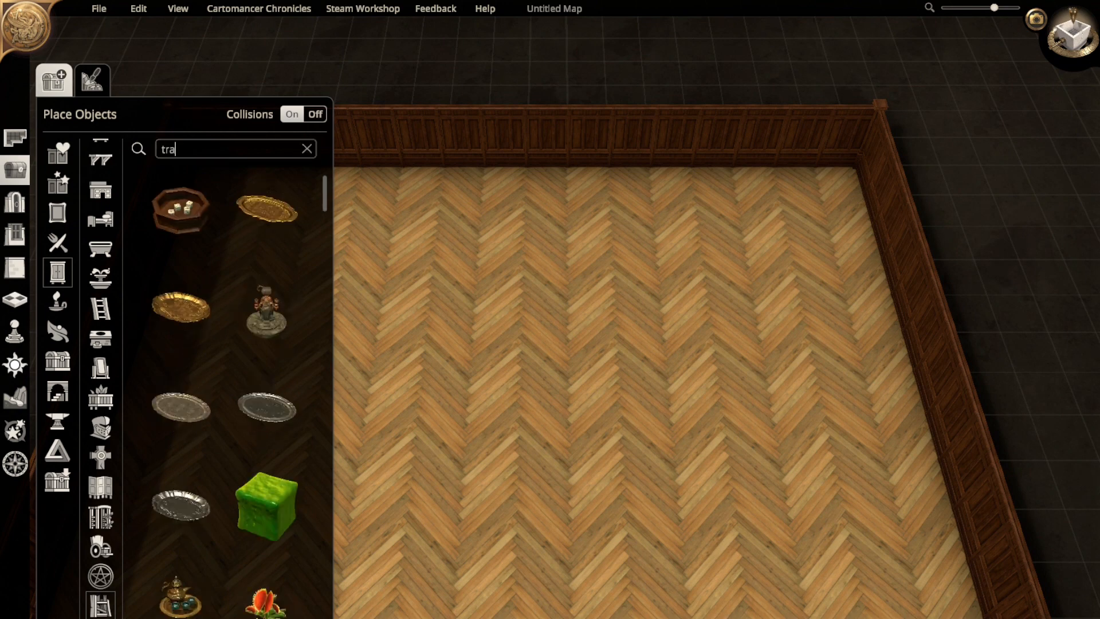
text(c)
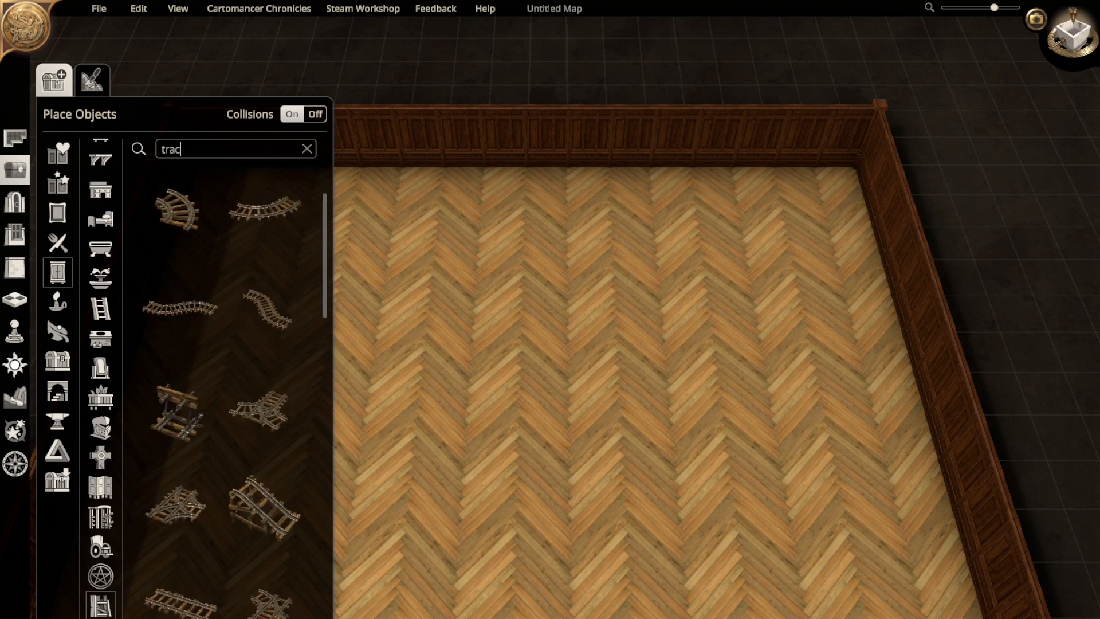
text(k)
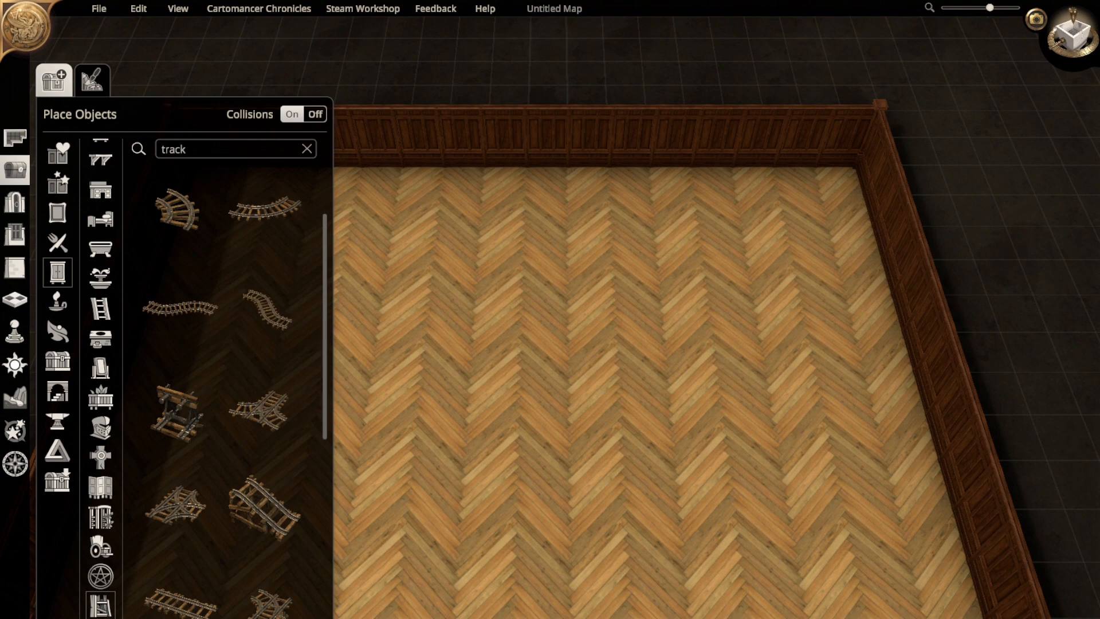
- Delete the barred door in the outer wall of the checkered-floor room and the wall light on one side of it
scroll(688, 366, down, 4)
right_drag(659, 458, 716, 241)
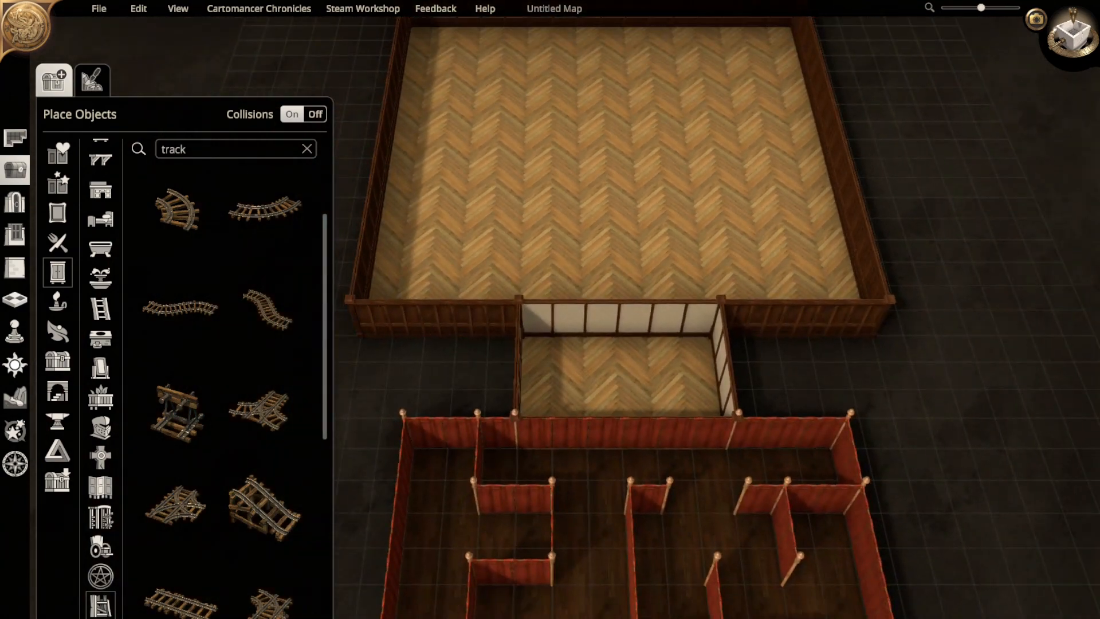
right_drag(630, 539, 650, 86)
click(651, 399)
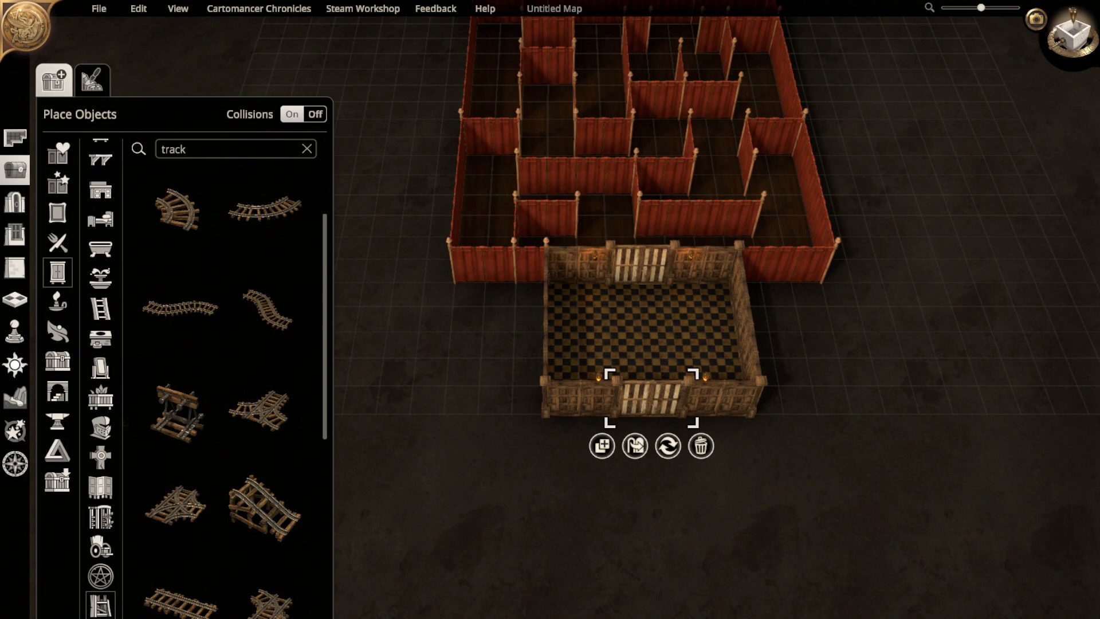
key(Delete)
click(599, 379)
key(Delete)
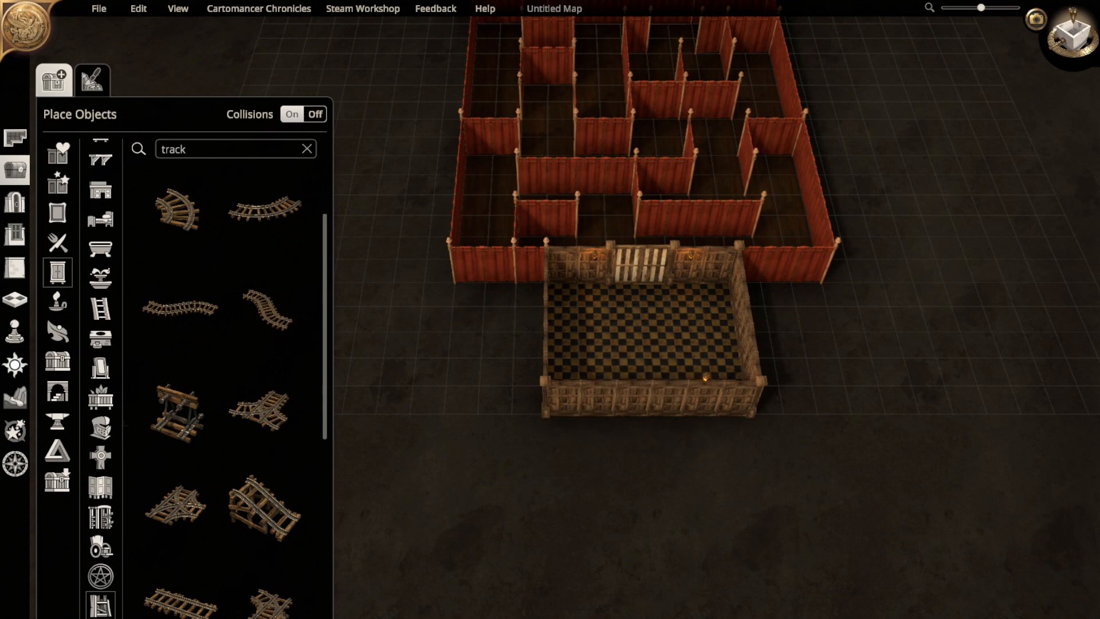
- Place a Track Ramp in the lower-left corner of the checkered-floor room, running along the side wall, using the top-down view
scroll(650, 309, up, 2)
key(t)
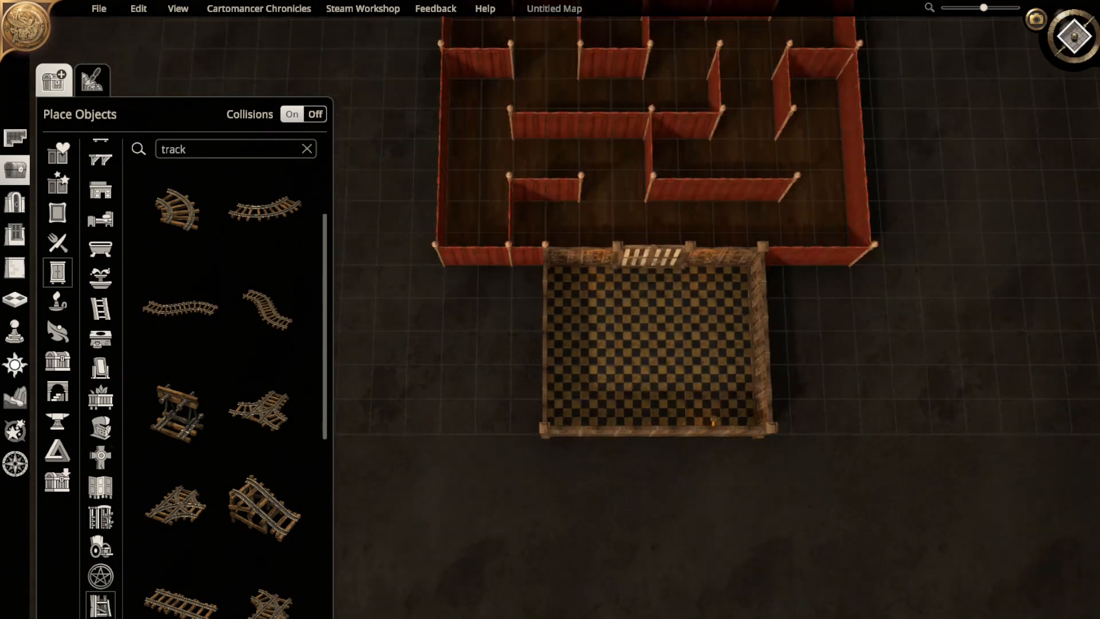
key(s)
key(d)
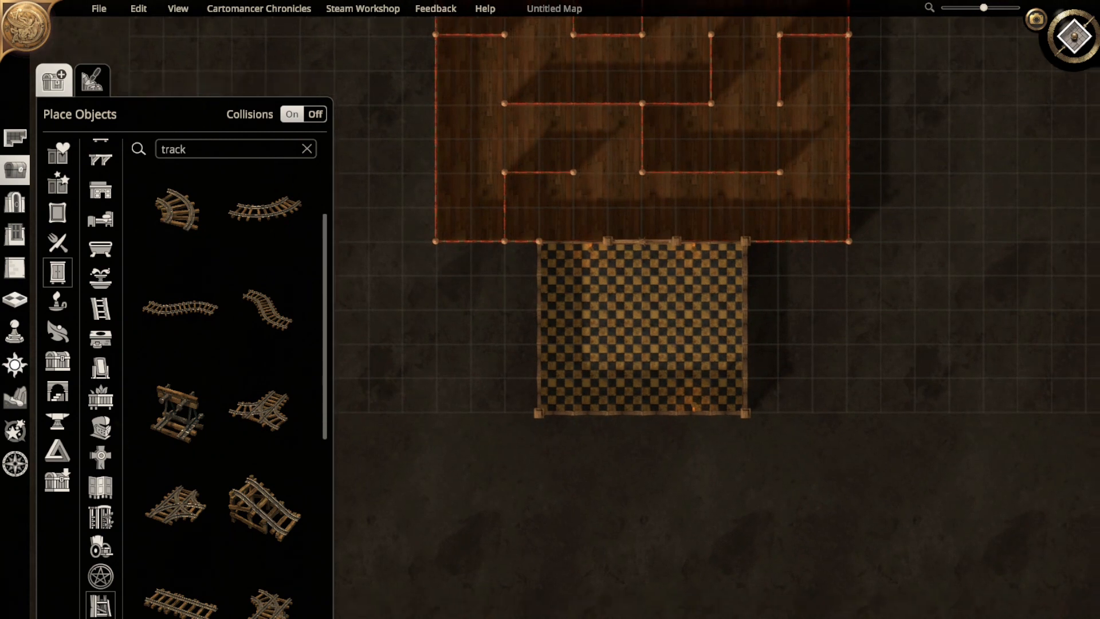
key(w)
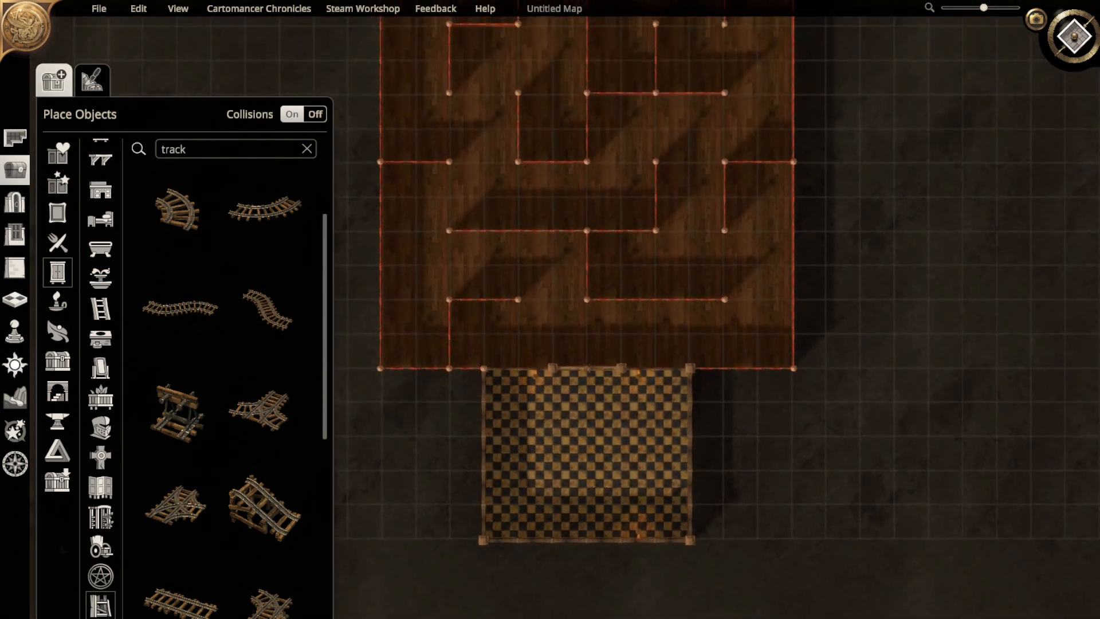
click(291, 482)
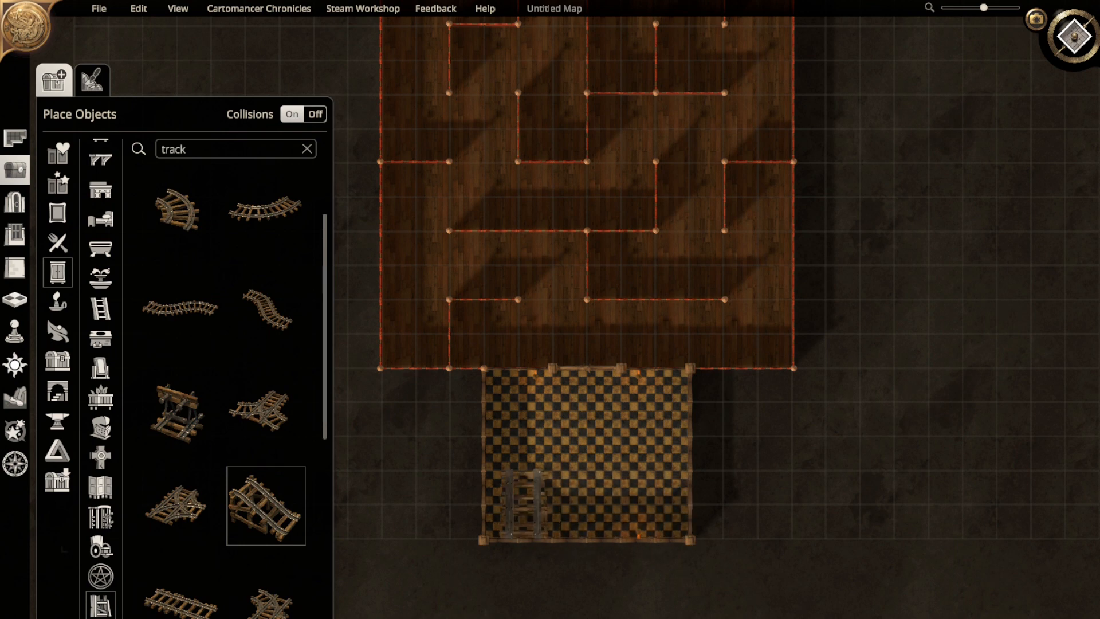
click(522, 503)
key(r)
key(r)
key(r)
key(r)
key(r)
key(r)
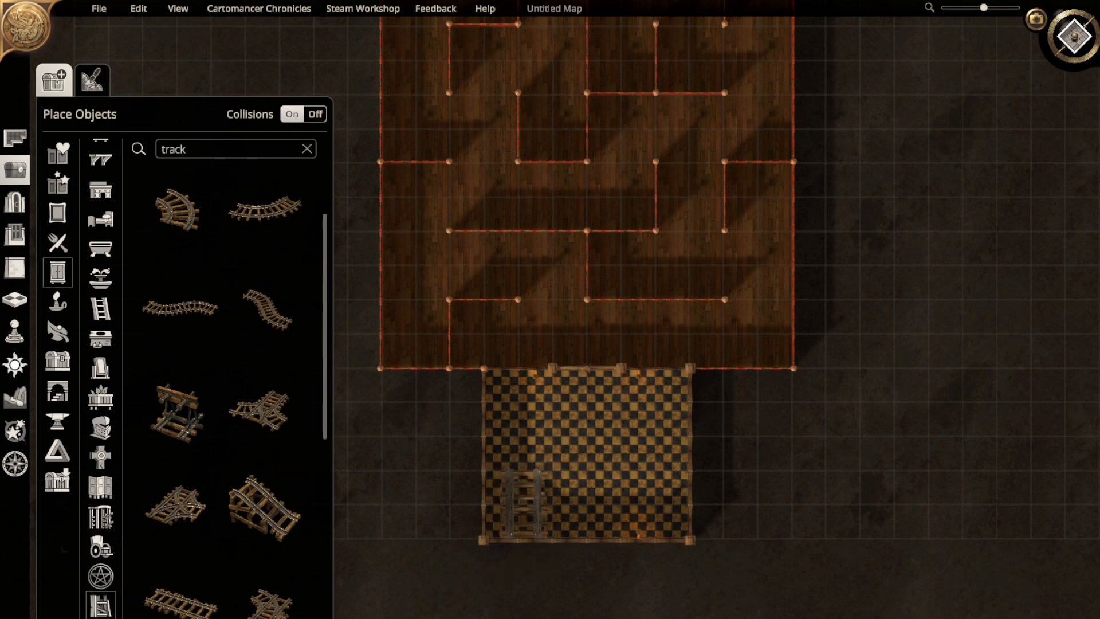
- Add a short straight track piece to the upper end of the Track Ramp in the checkered-floor room
right_drag(522, 503, 640, 300)
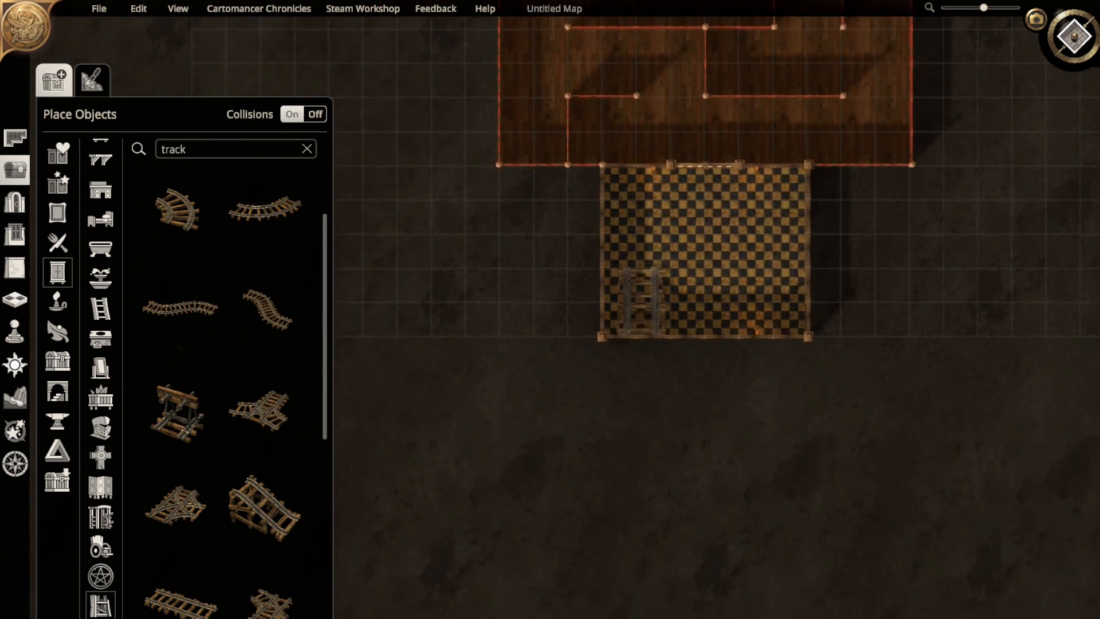
click(1074, 36)
right_drag(802, 201, 643, 361)
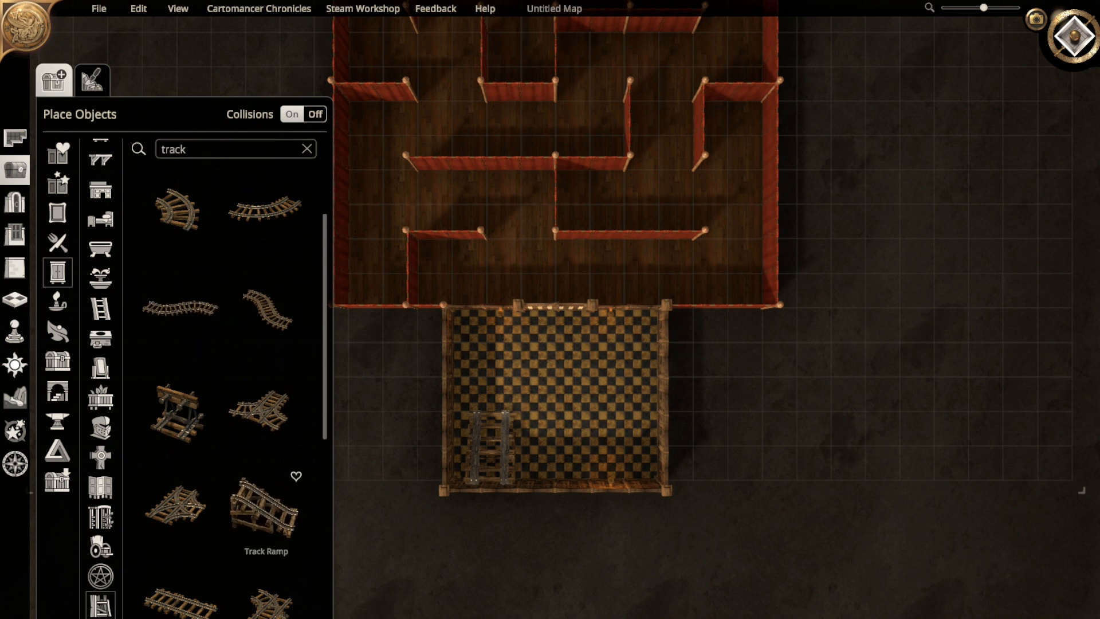
scroll(264, 493, down, 1)
scroll(264, 493, up, 4)
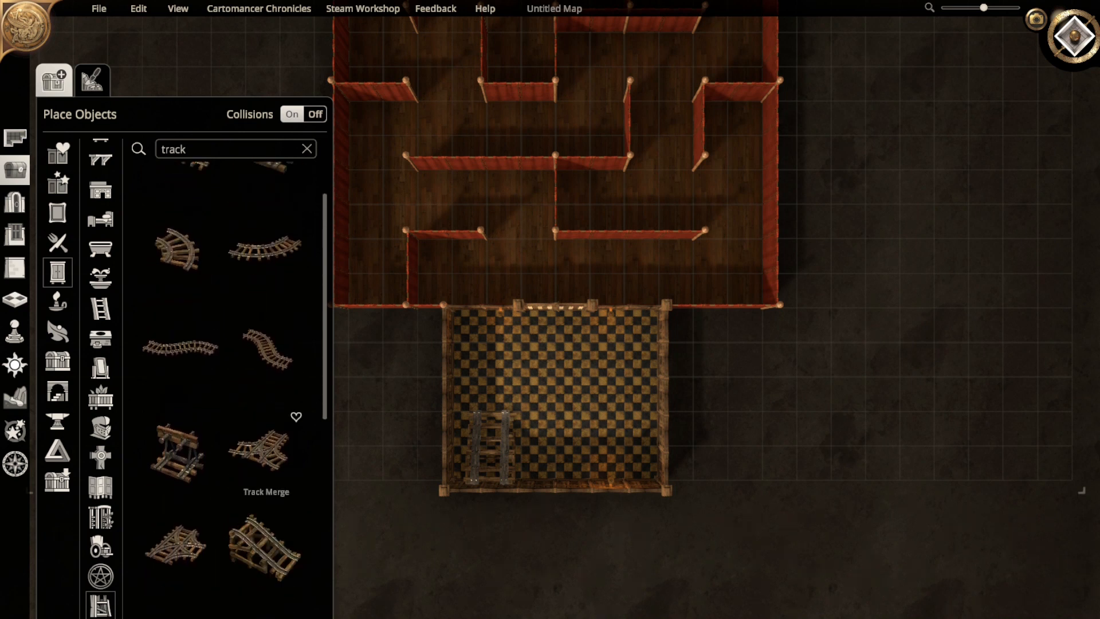
click(266, 201)
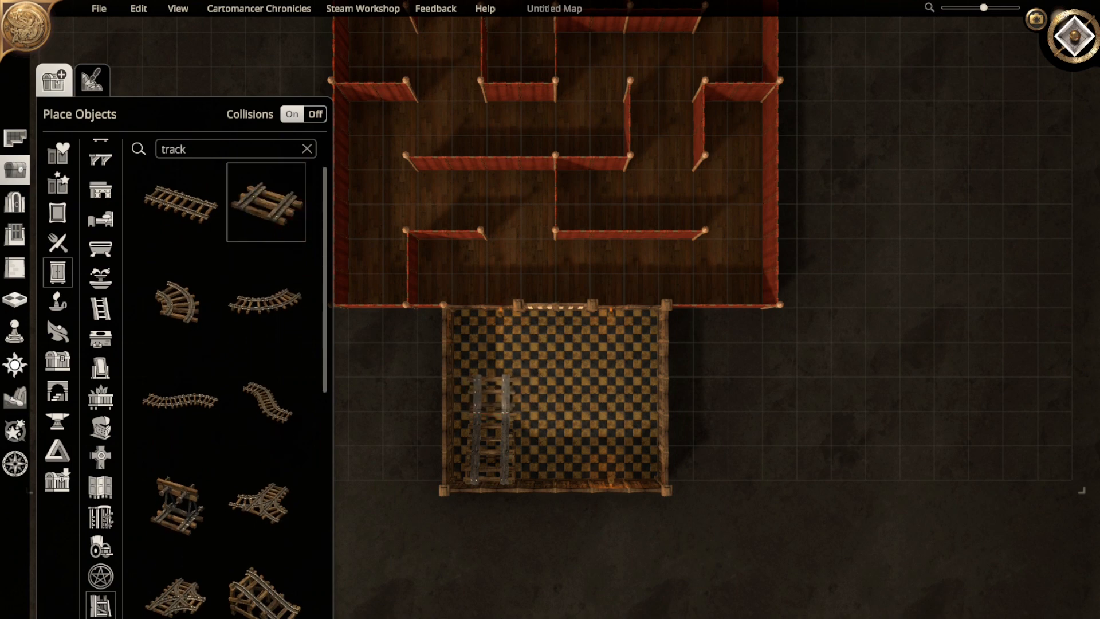
click(492, 392)
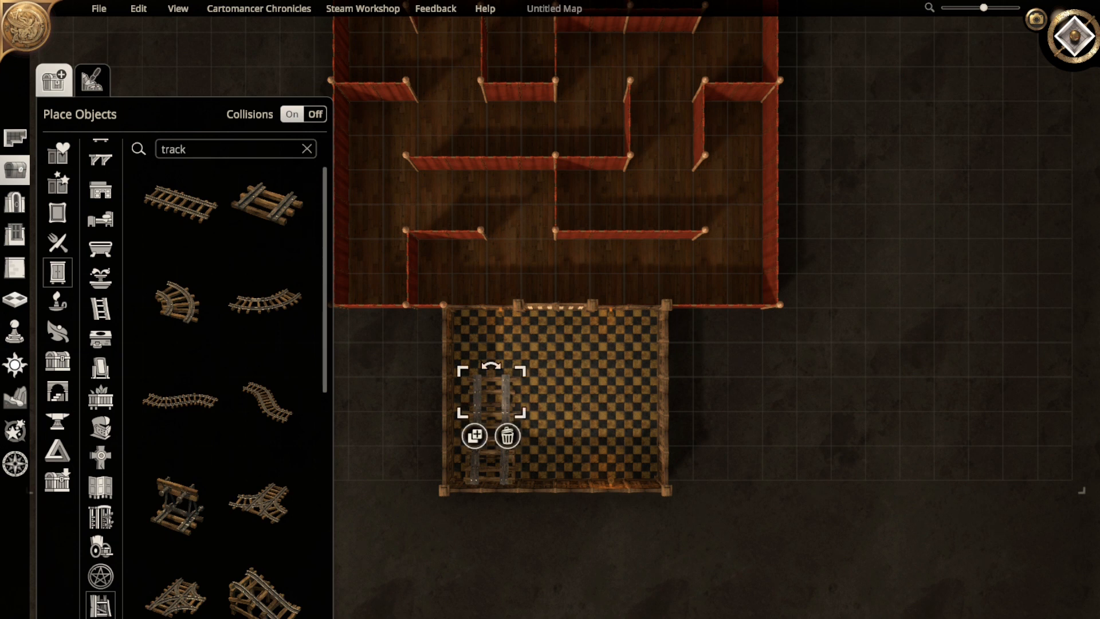
- Place the track end piece with the wooden barrier at the upper end of the short straight track
click(206, 470)
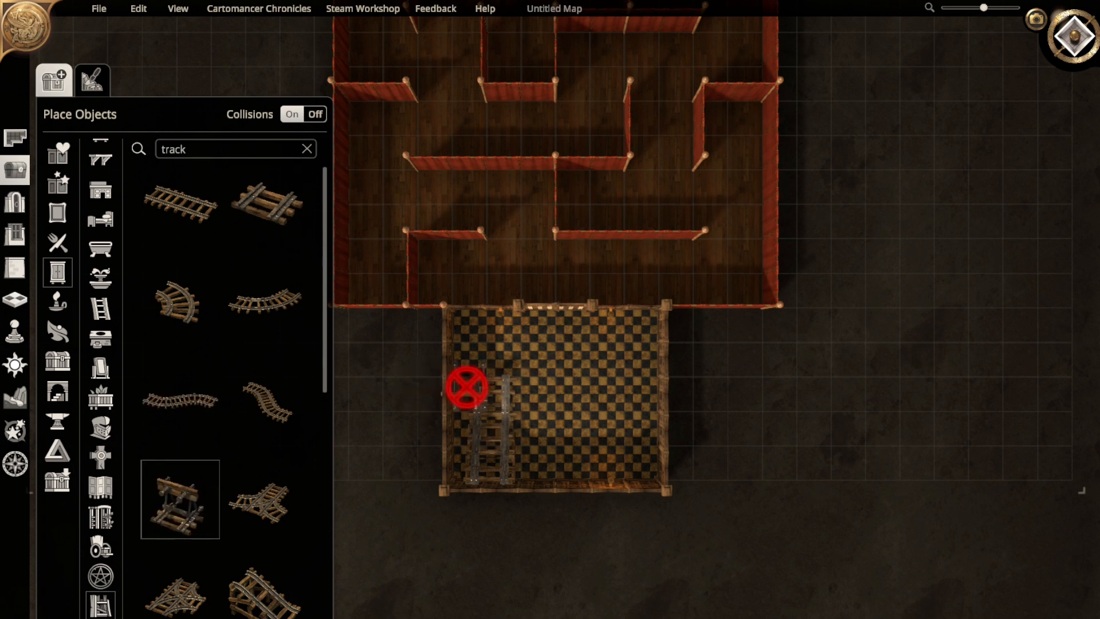
click(489, 350)
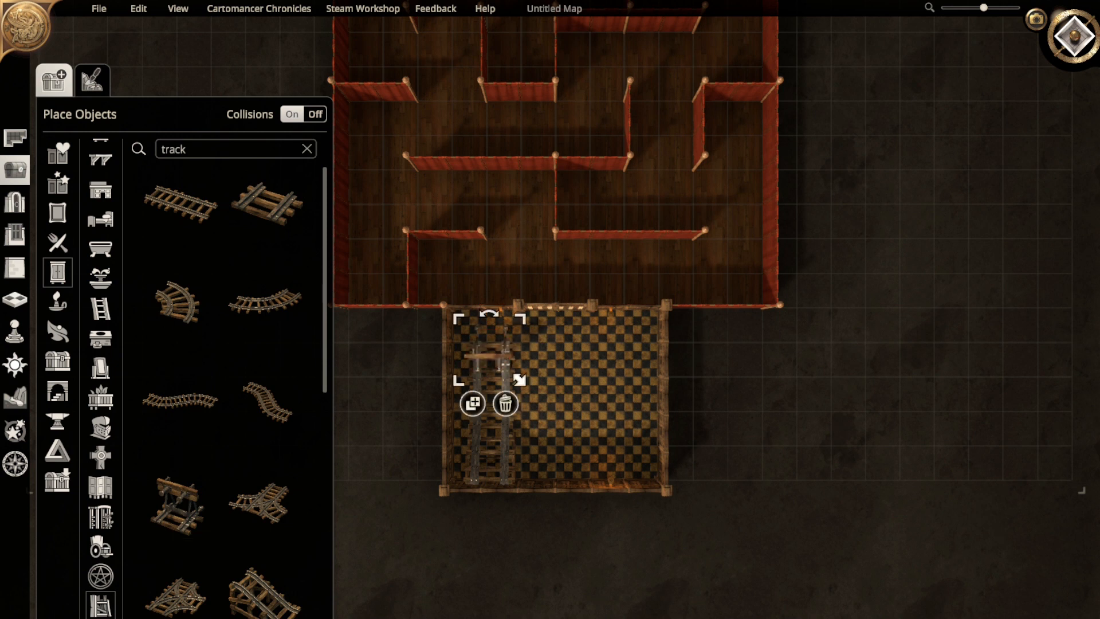
scroll(252, 372, down, 3)
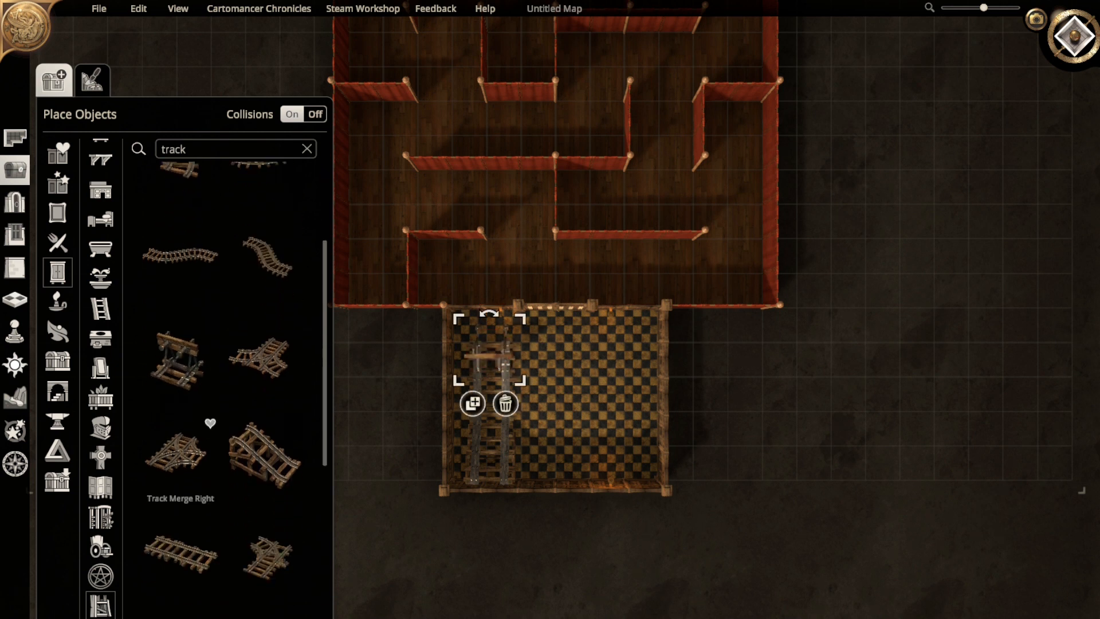
- Place a Switch Lever on the floor beside the barrier end of the track and rotate it
scroll(264, 458, down, 10)
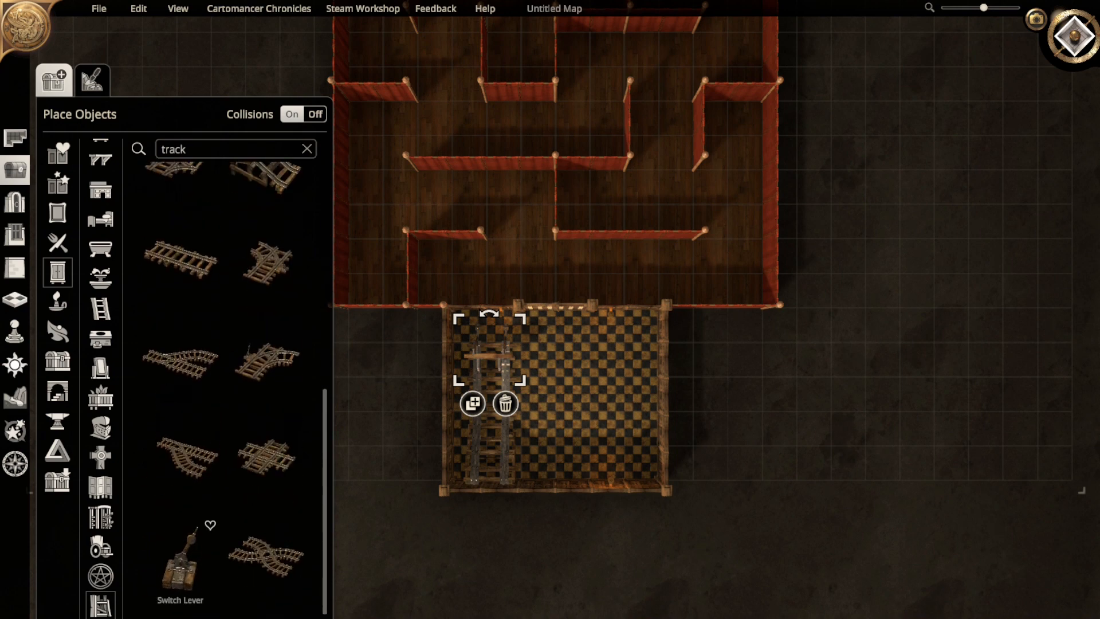
click(180, 555)
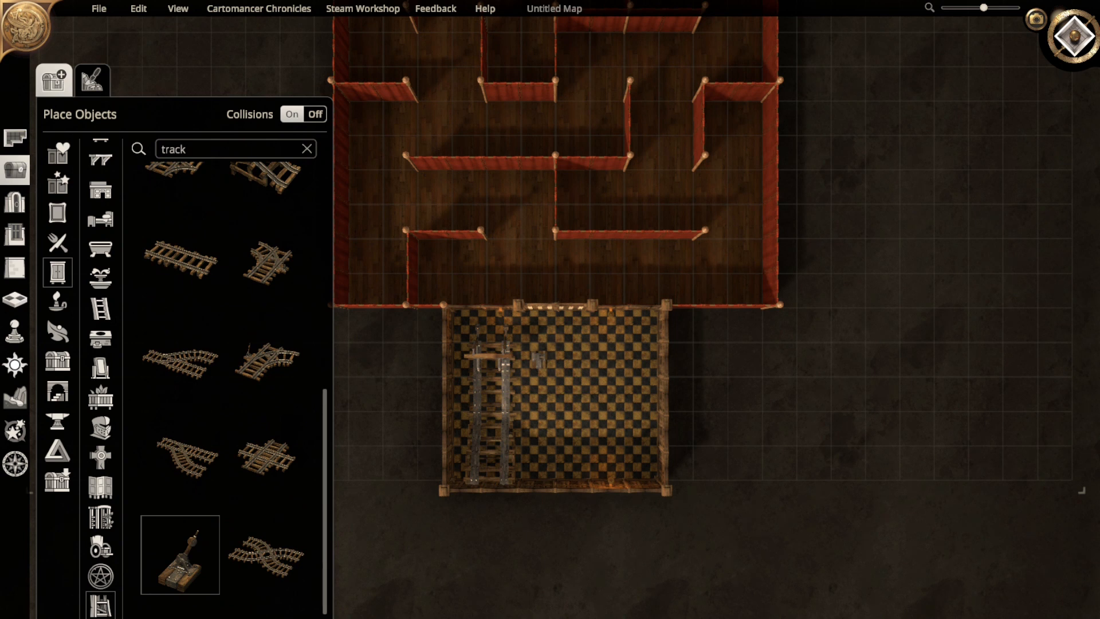
click(538, 360)
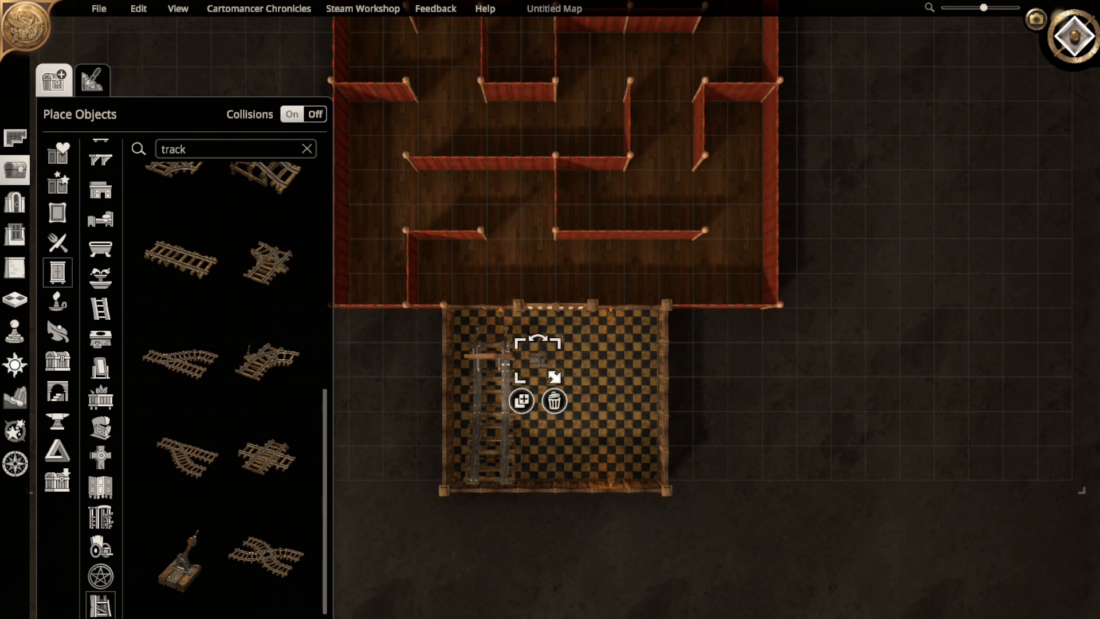
key(r)
key(r)
key(r)
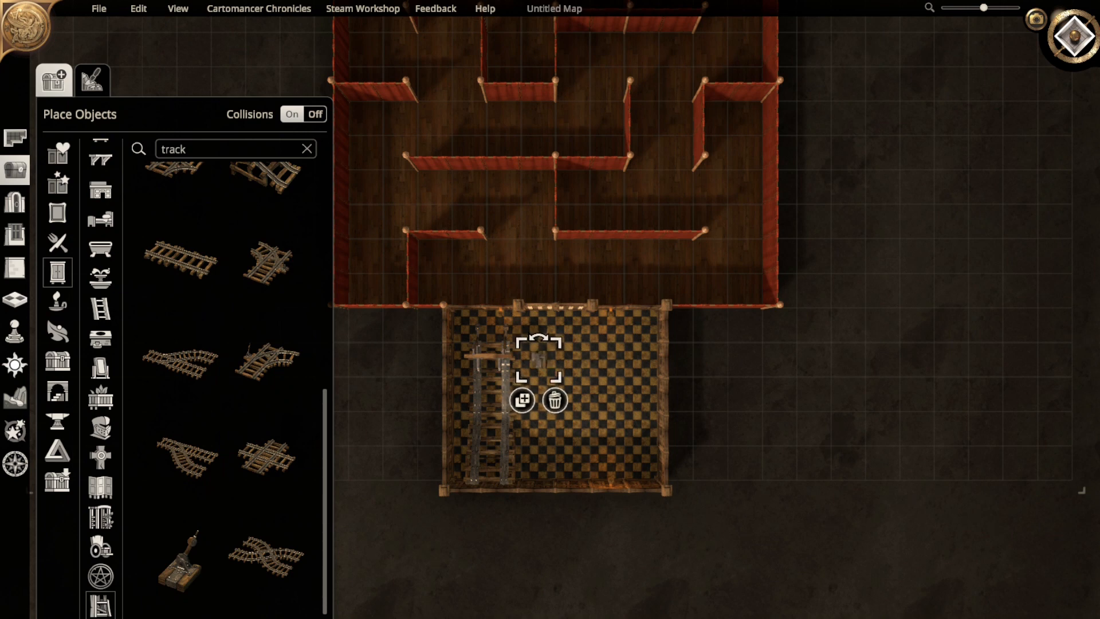
- Widen the checkered-floor room by three tiles on each side along its full height, so it spans the maze's width
scroll(550, 350, down, 5)
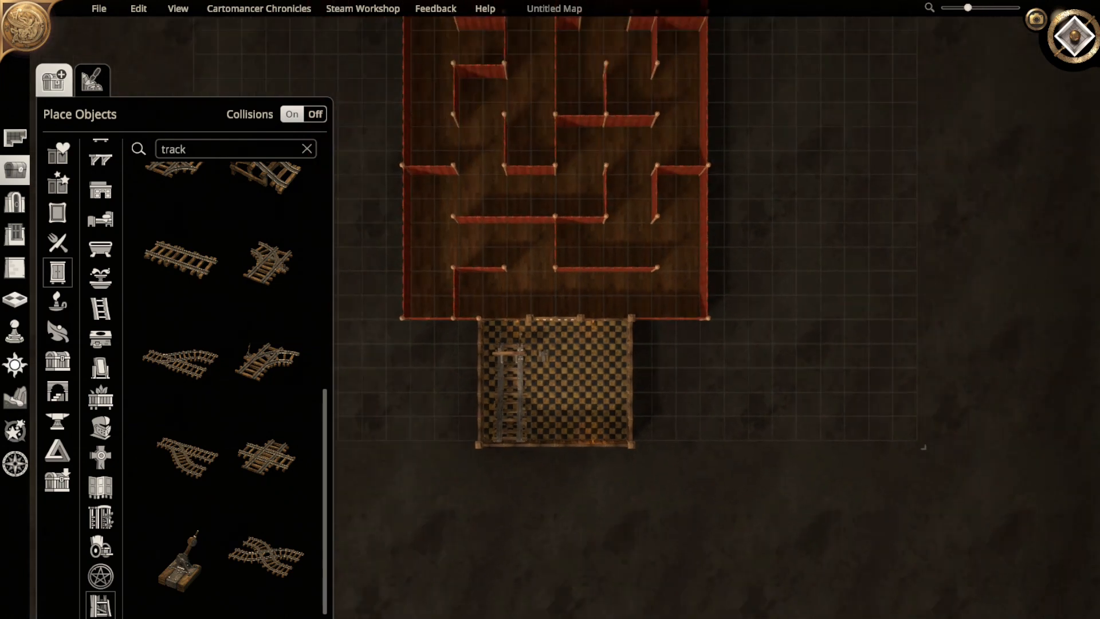
right_drag(550, 286, 664, 344)
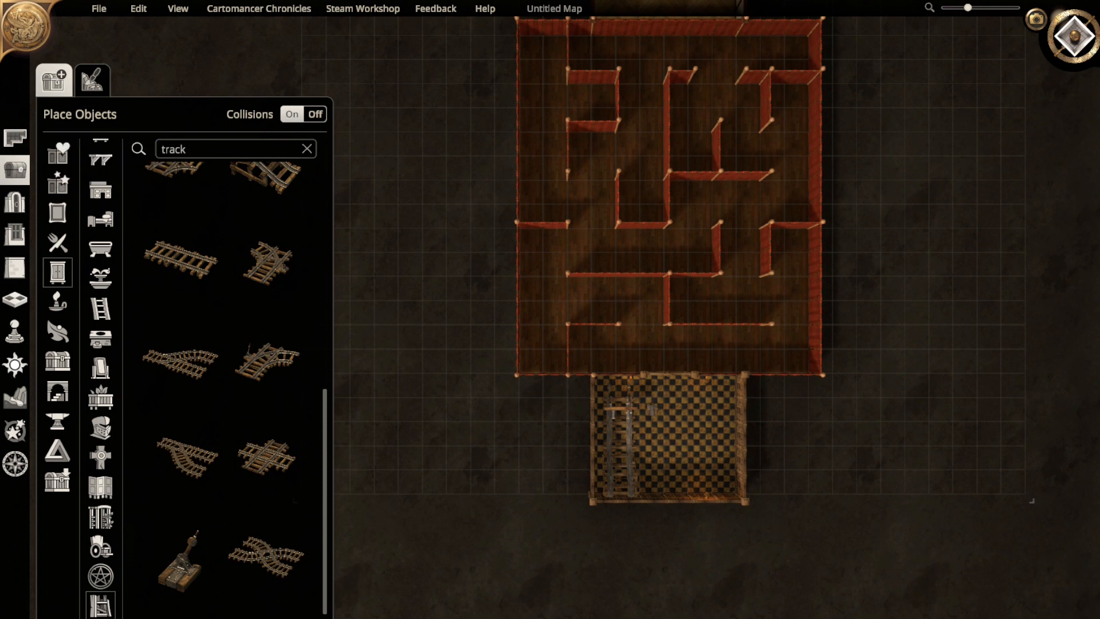
click(15, 137)
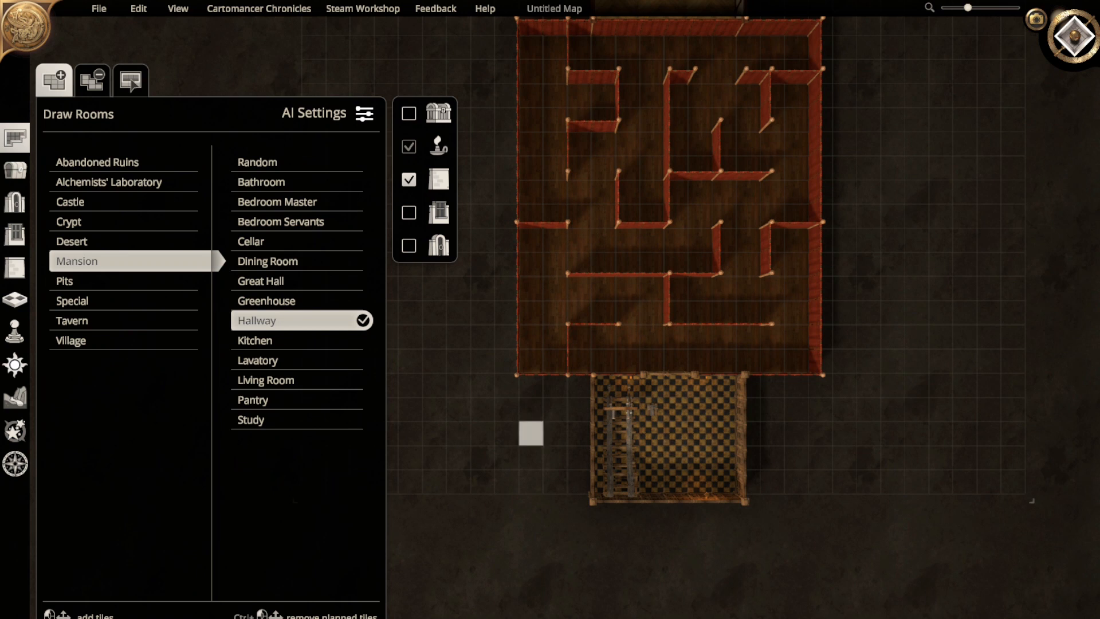
click(130, 81)
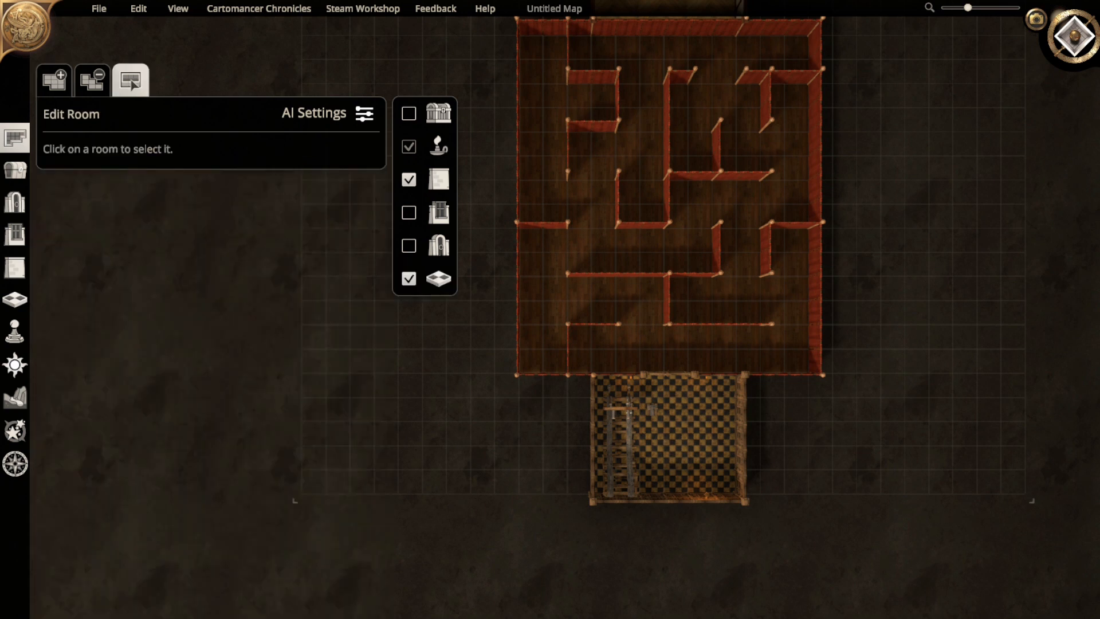
click(668, 438)
click(55, 152)
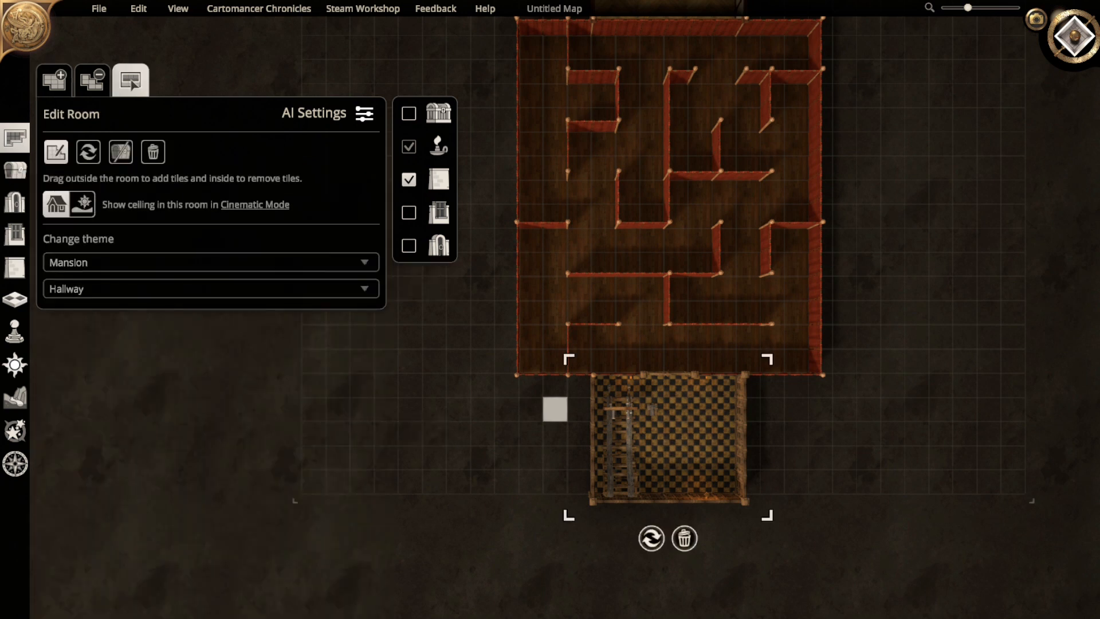
drag(577, 382, 530, 480)
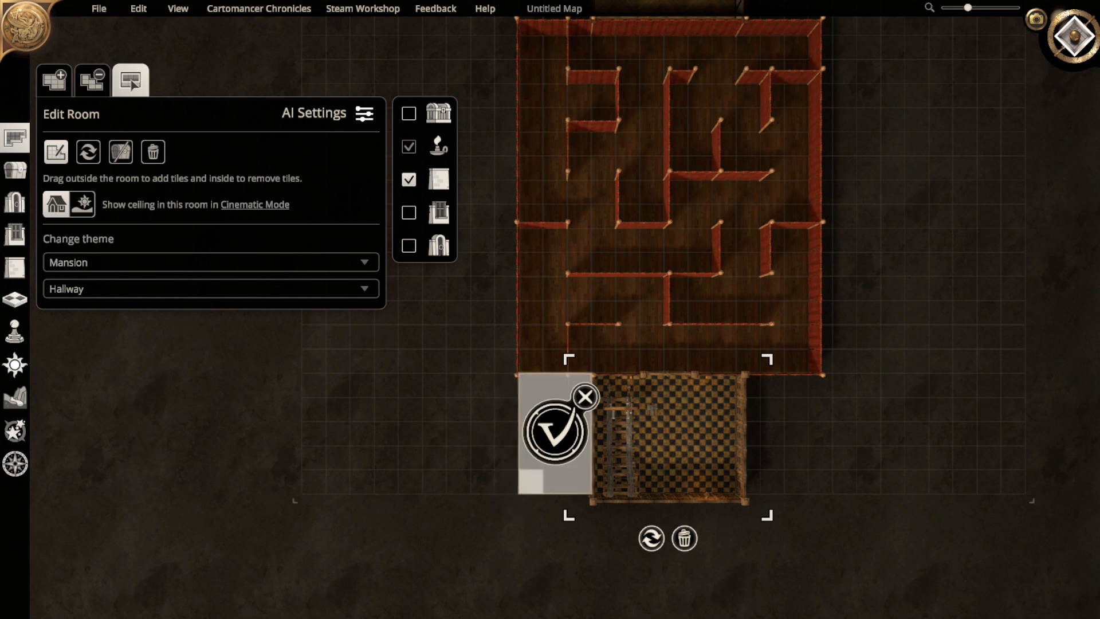
click(554, 432)
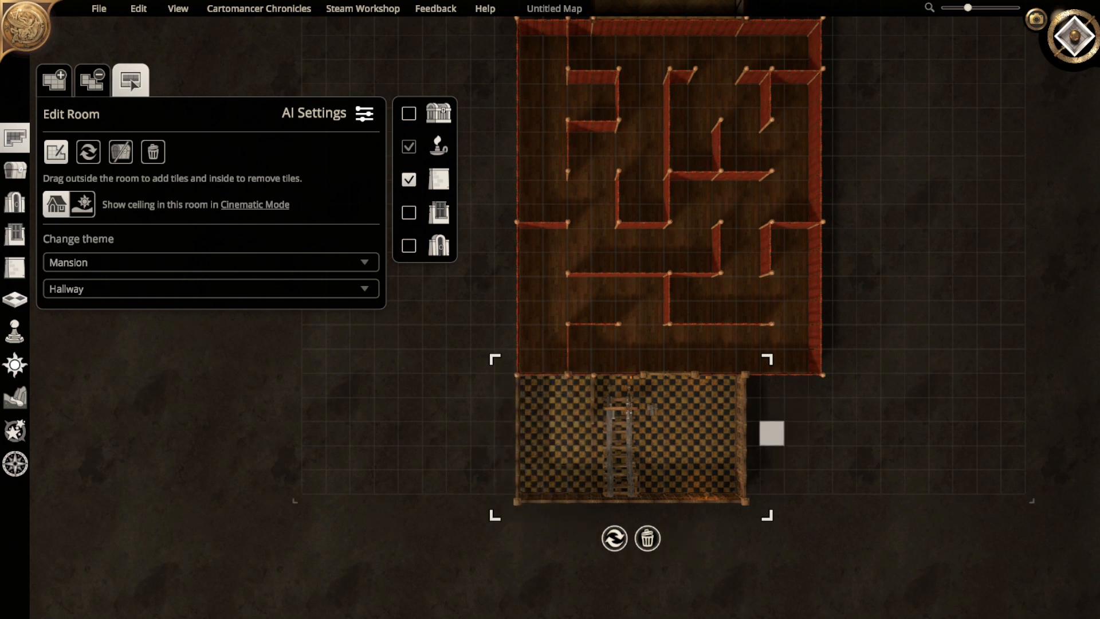
drag(747, 385, 796, 482)
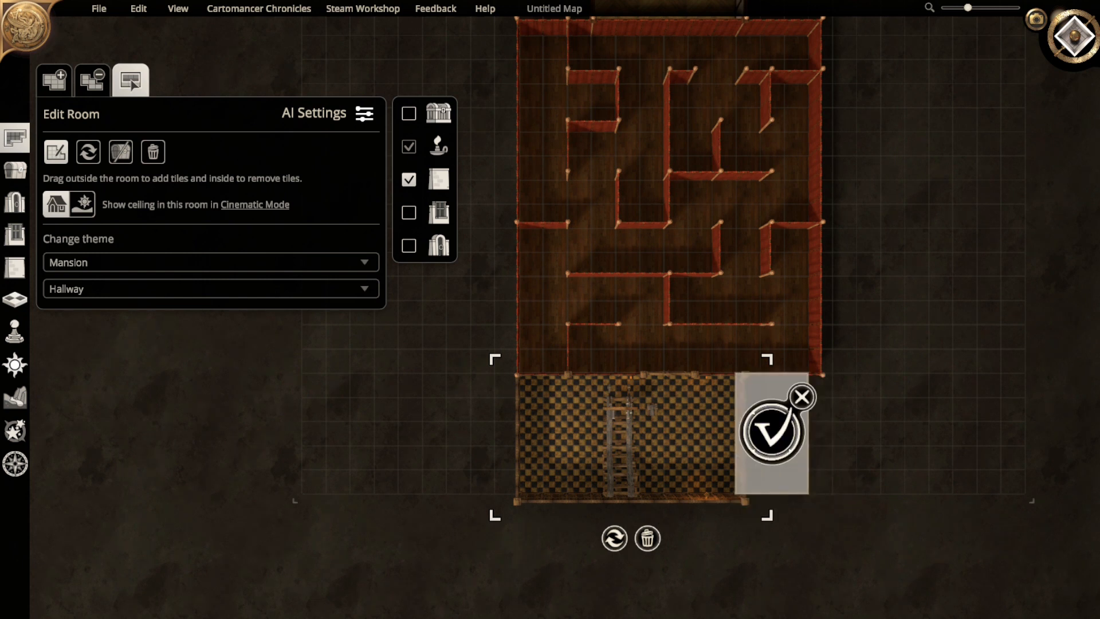
click(770, 431)
- Move the Track Ramp into the new lower-left corner of the widened checkered-floor room
right_drag(940, 457, 751, 458)
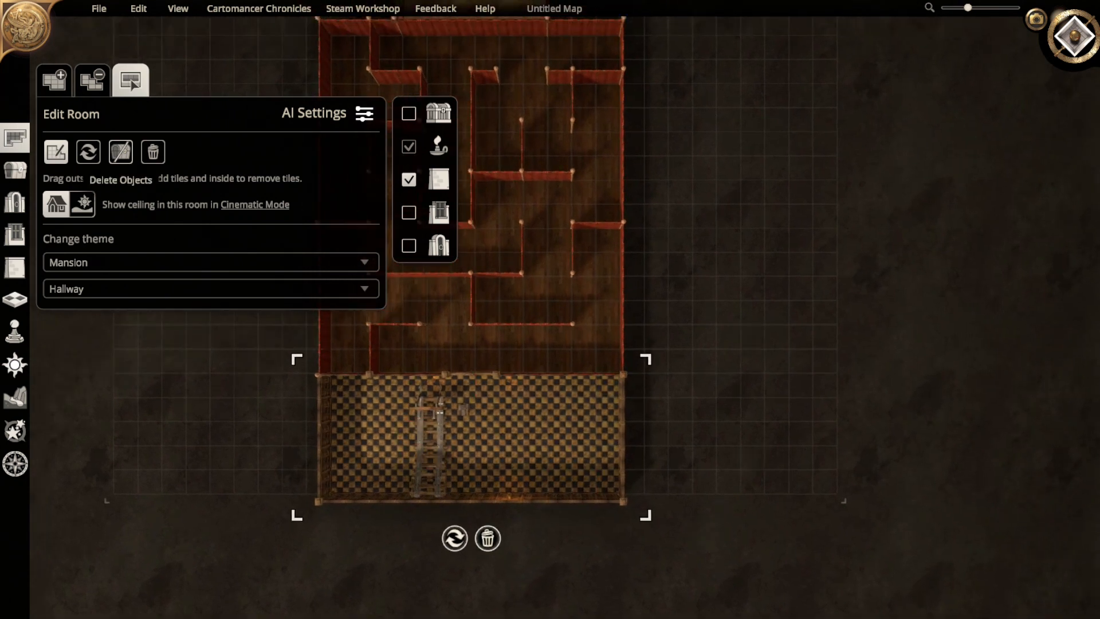
click(15, 171)
click(428, 471)
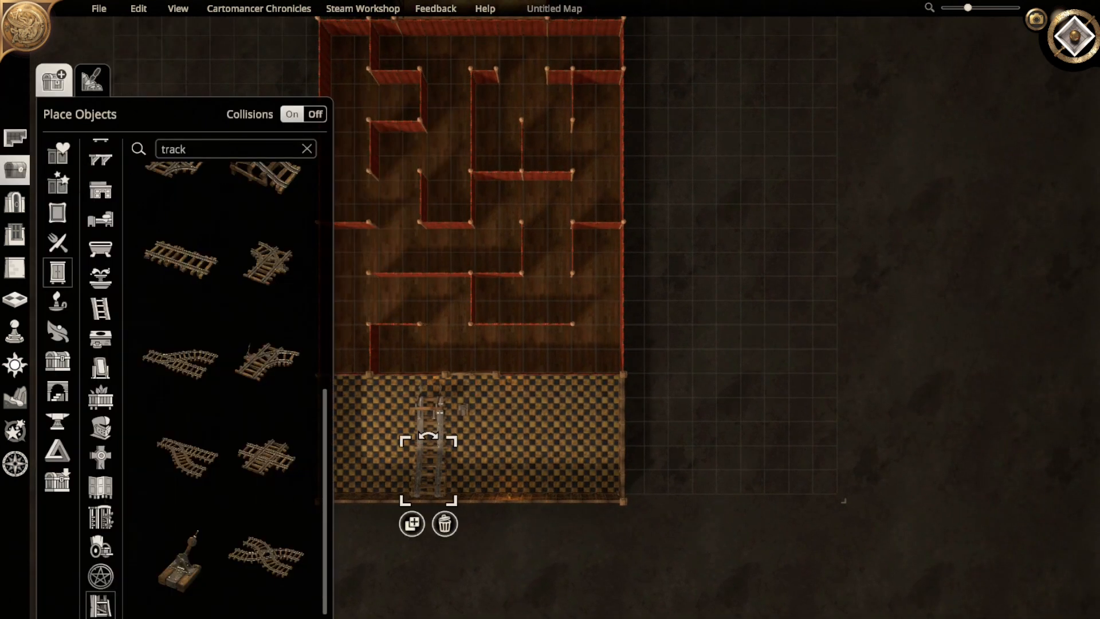
right_drag(428, 471, 575, 482)
scroll(575, 483, up, 3)
click(572, 516)
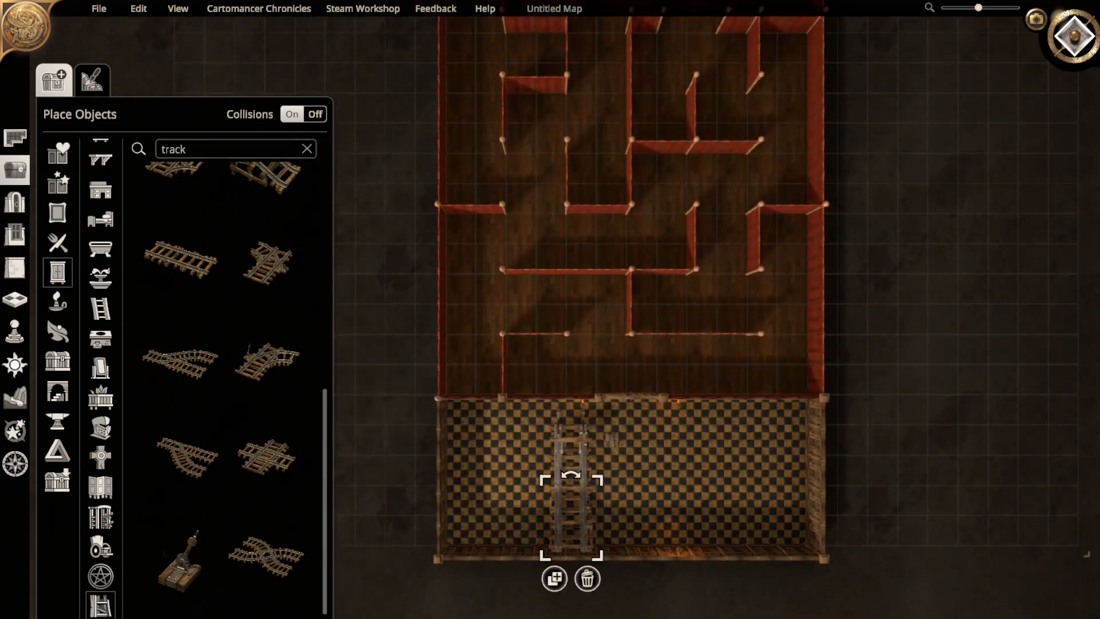
drag(572, 516, 489, 486)
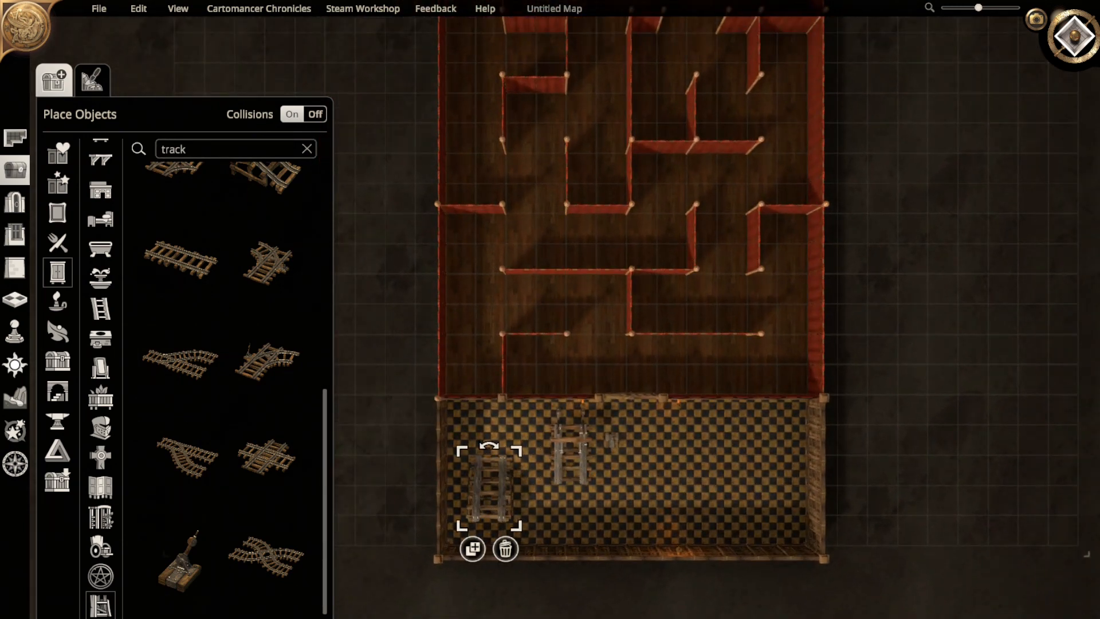
drag(489, 486, 482, 516)
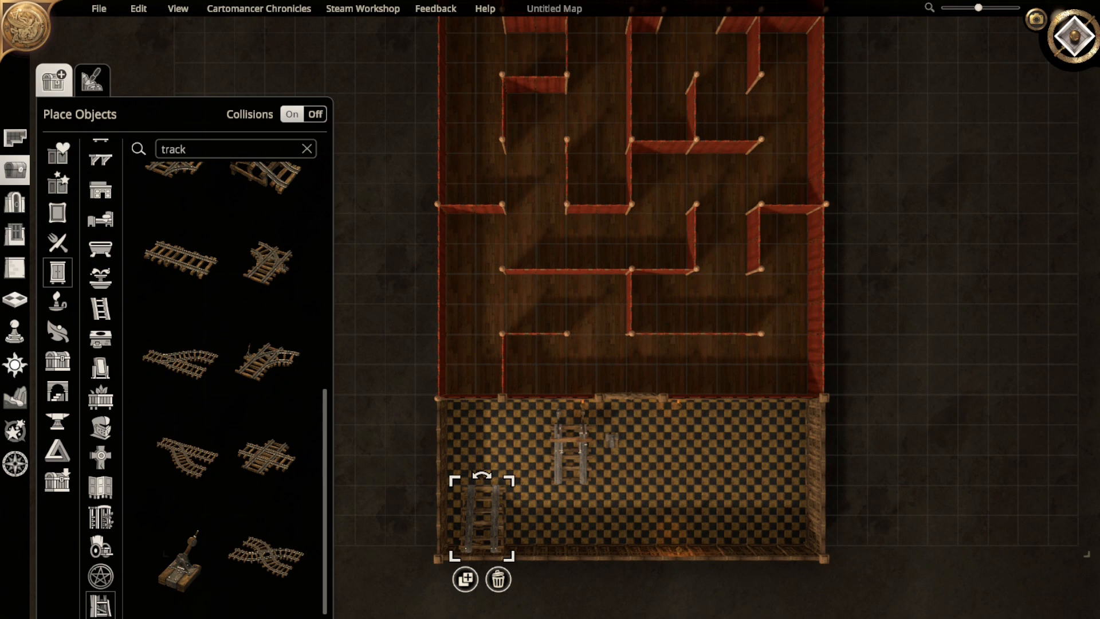
- Move the straight track piece and the wooden barrier end piece back in line above the relocated Track Ramp
click(571, 468)
drag(570, 468, 484, 469)
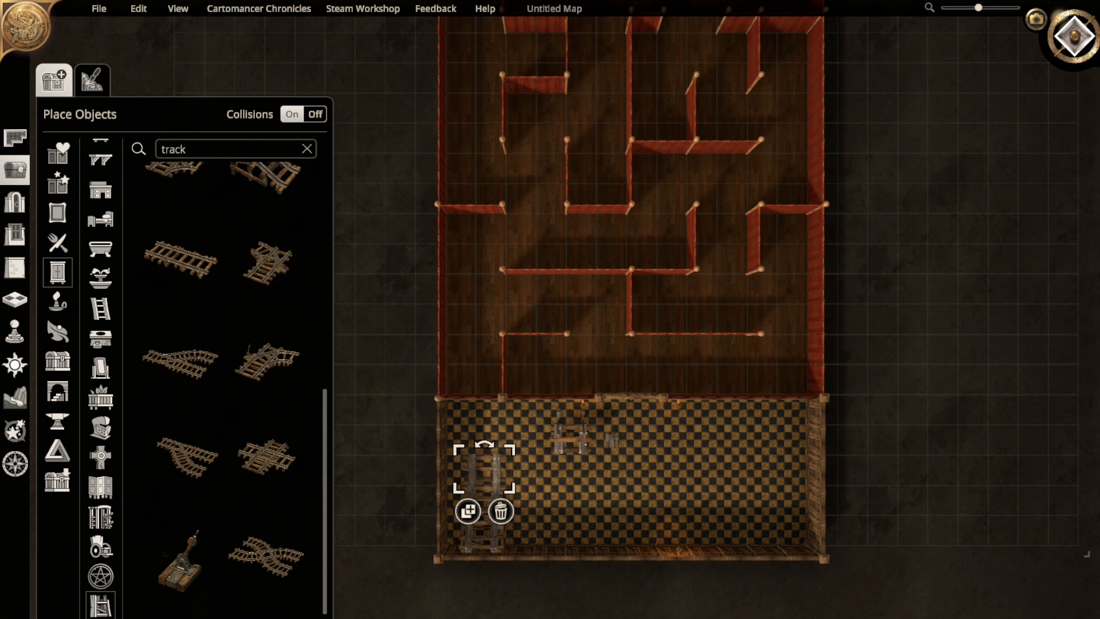
right_drag(508, 486, 631, 487)
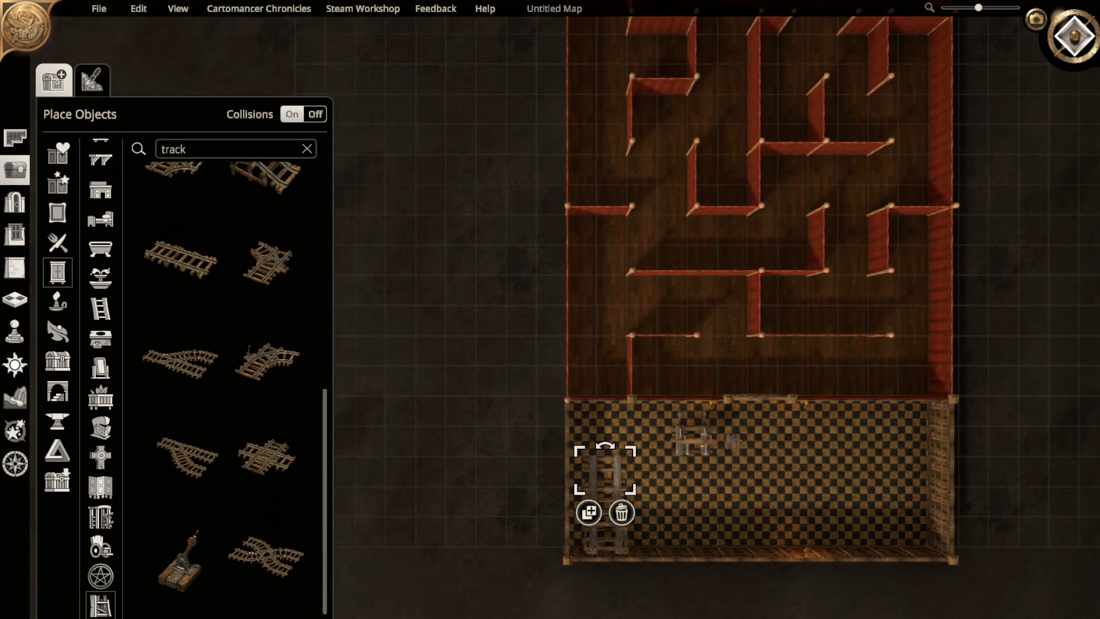
click(695, 440)
drag(694, 440, 606, 436)
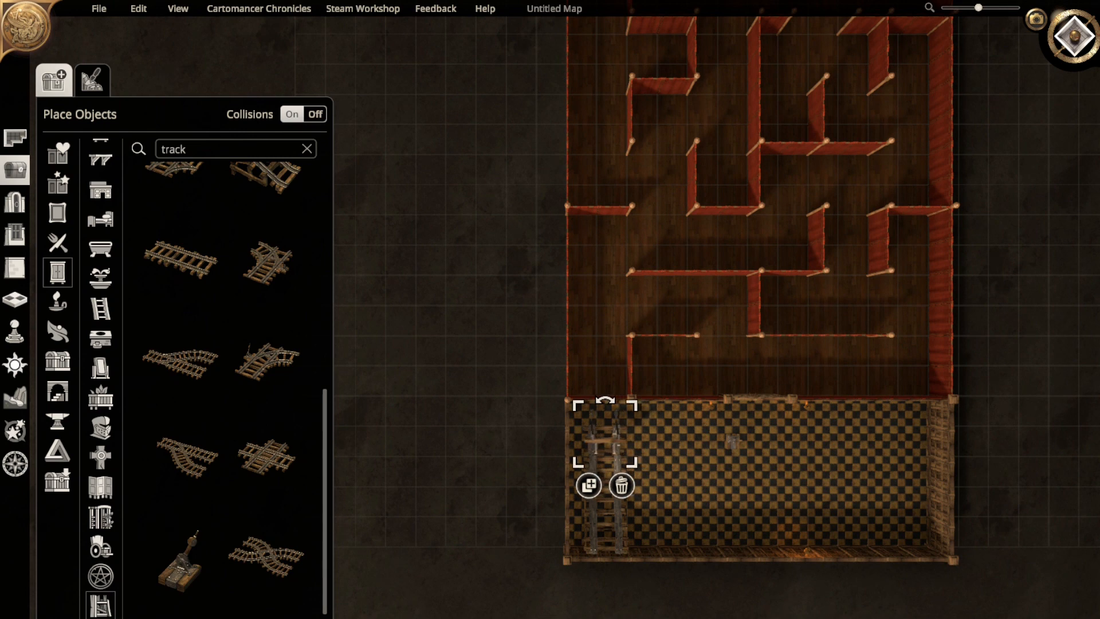
- Move the Switch Lever across the room to just beside the barrier end of the relocated track
right_drag(687, 458, 692, 359)
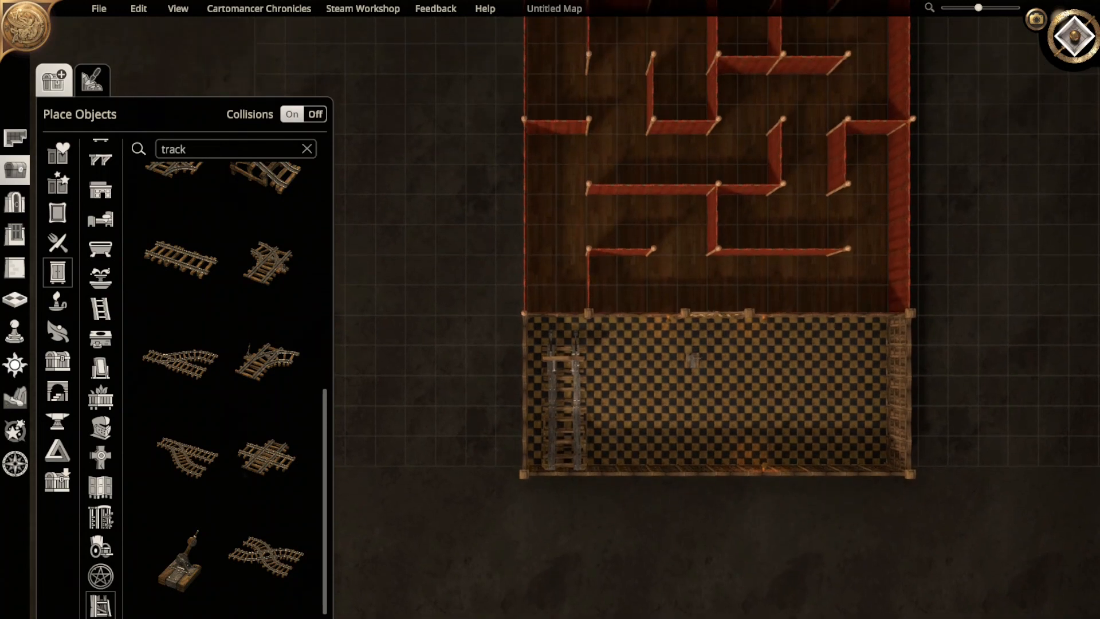
click(694, 360)
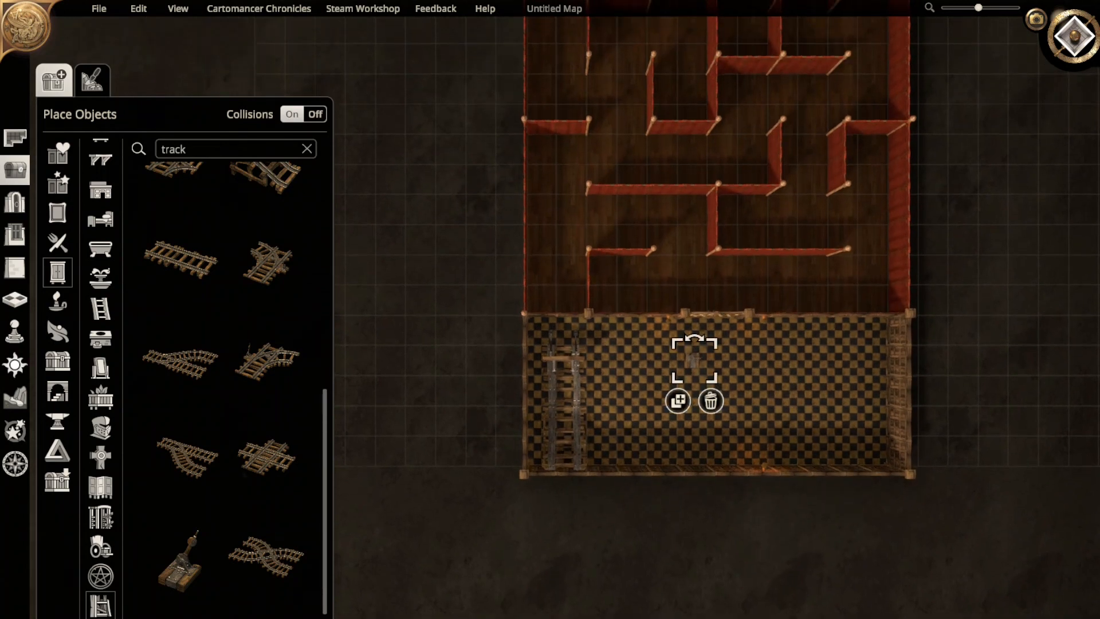
drag(693, 359, 609, 360)
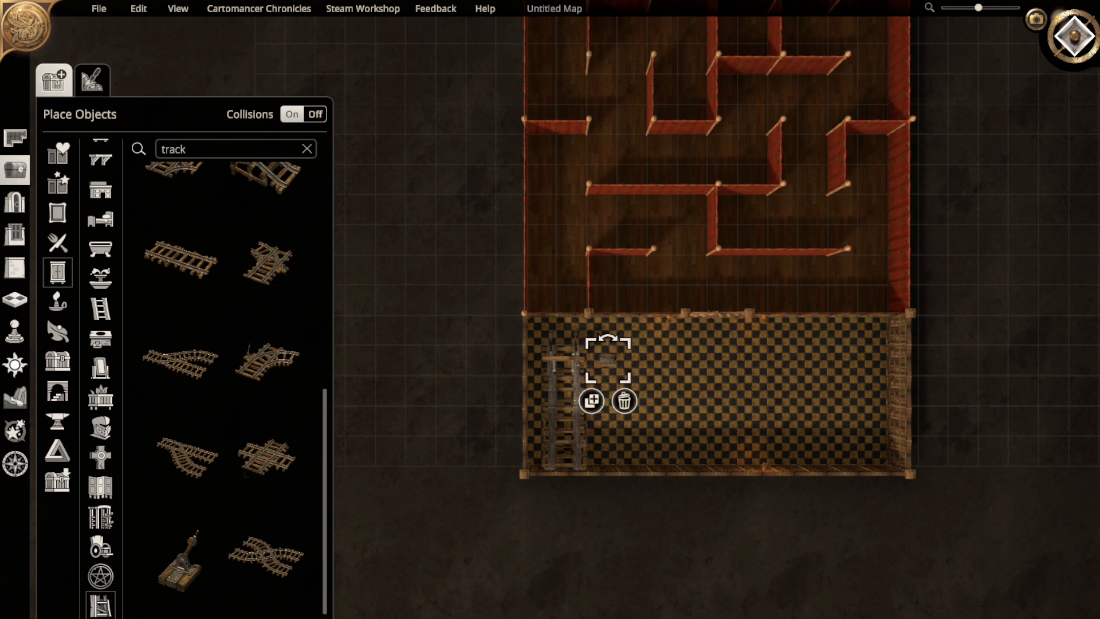
key(Escape)
- Shift the Switch Lever slightly closer to the track and rotate it so its handle side faces the maze wall
scroll(555, 347, up, 5)
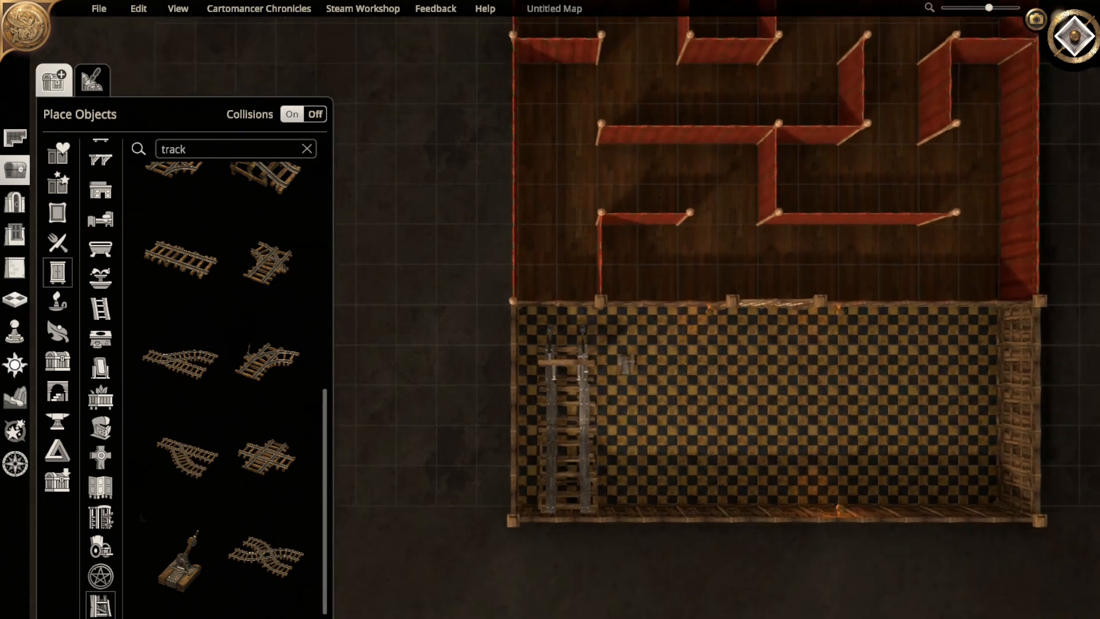
scroll(623, 528, up, 5)
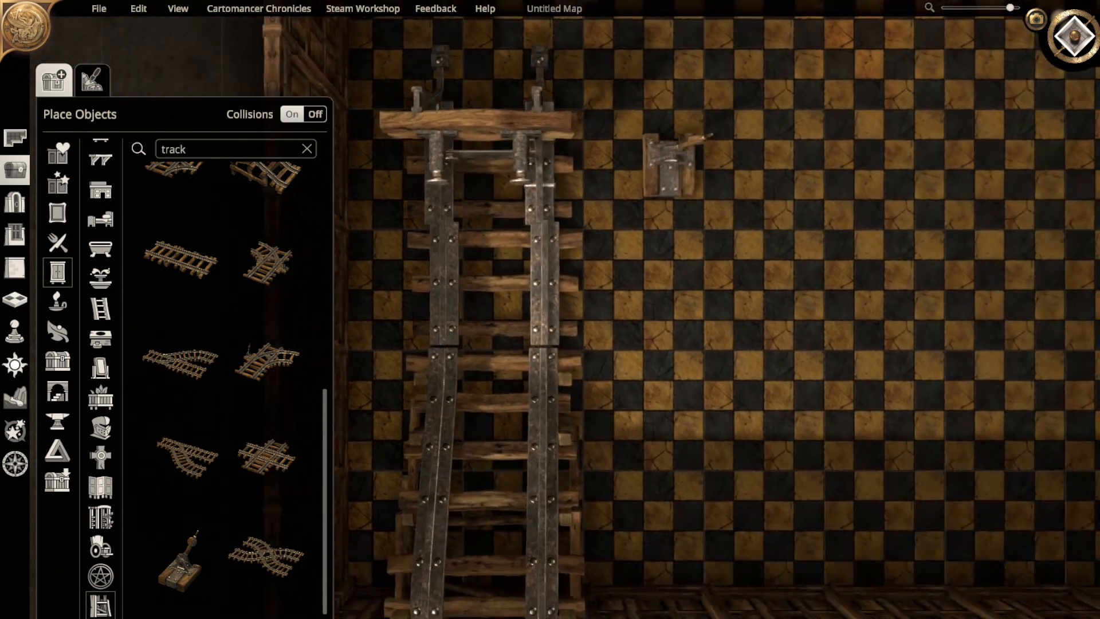
click(669, 166)
key(r)
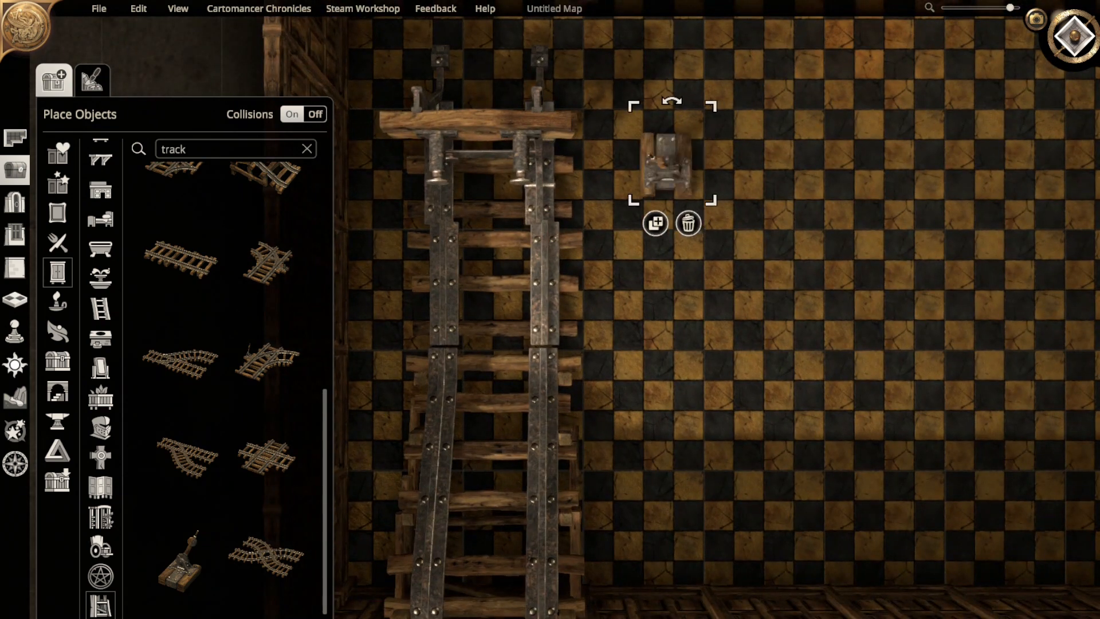
key(r)
drag(669, 163, 646, 166)
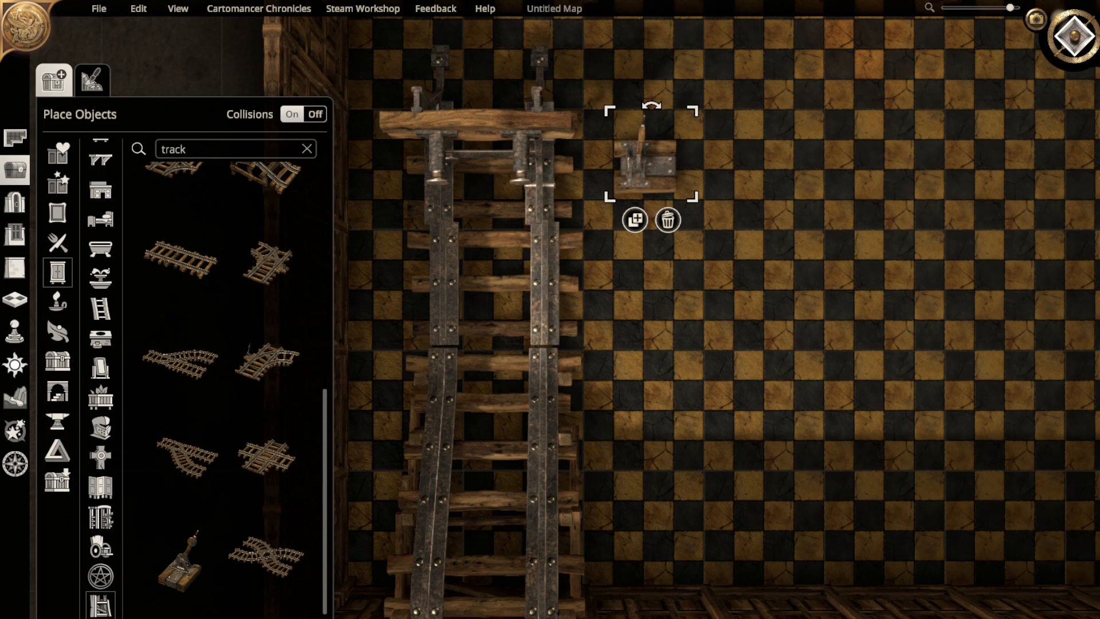
key(r)
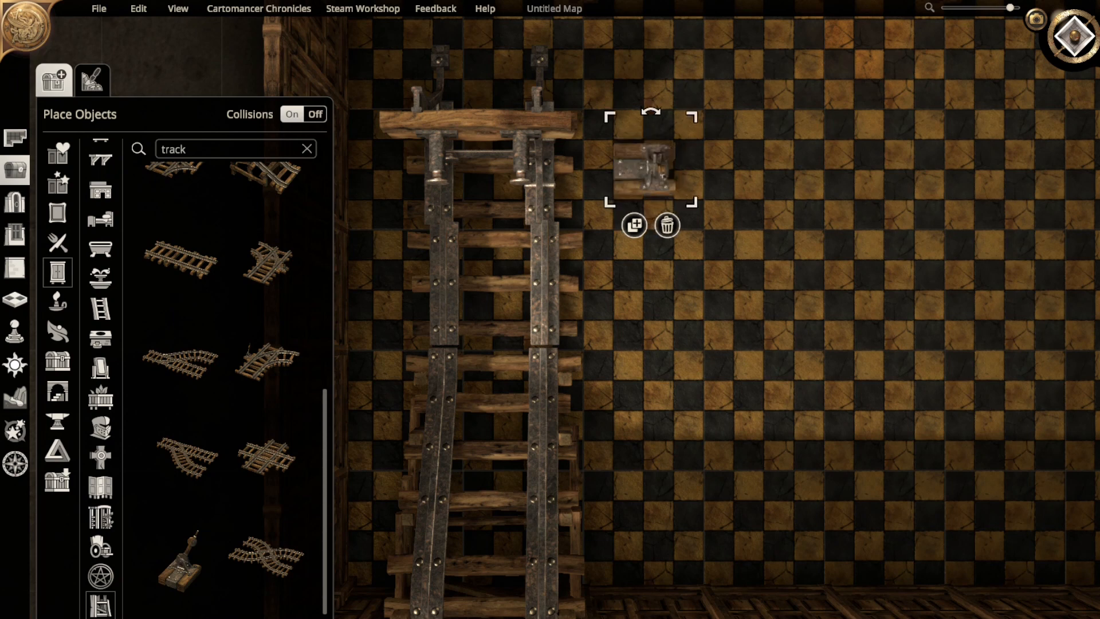
key(r)
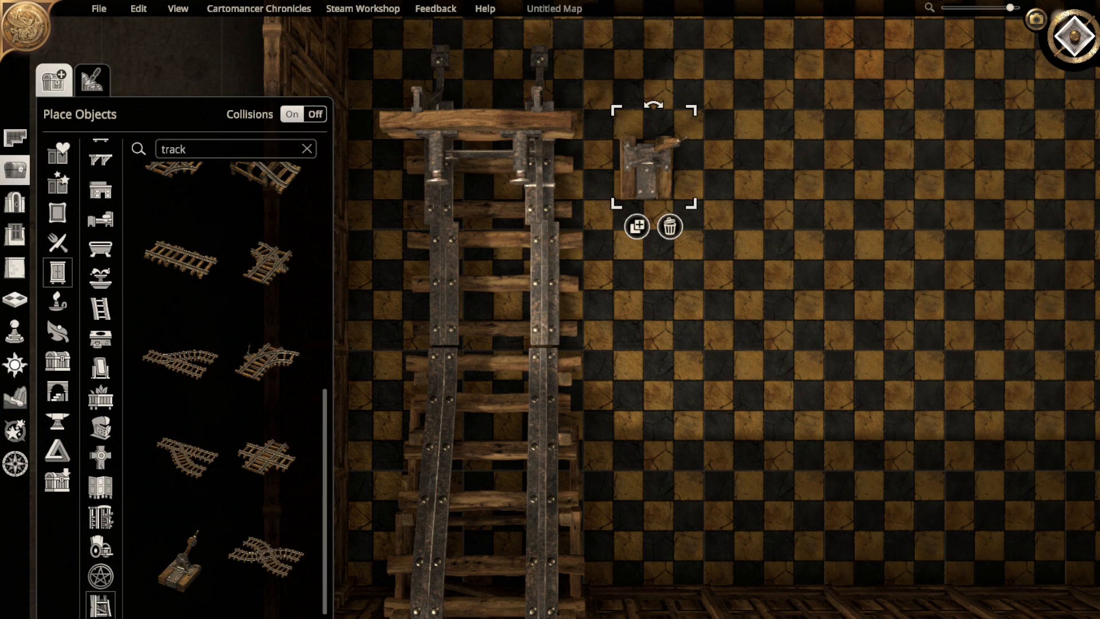
- Nudge the straight track piece slightly left and down so its rails meet the Track Ramp's rails
scroll(504, 296, down, 4)
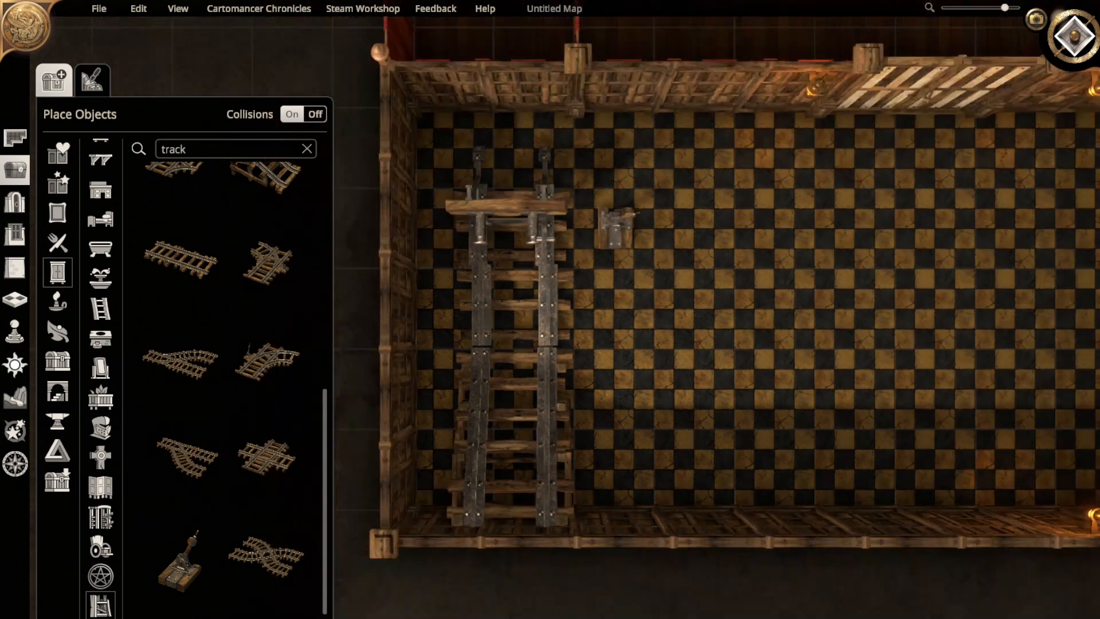
scroll(505, 295, up, 3)
click(503, 293)
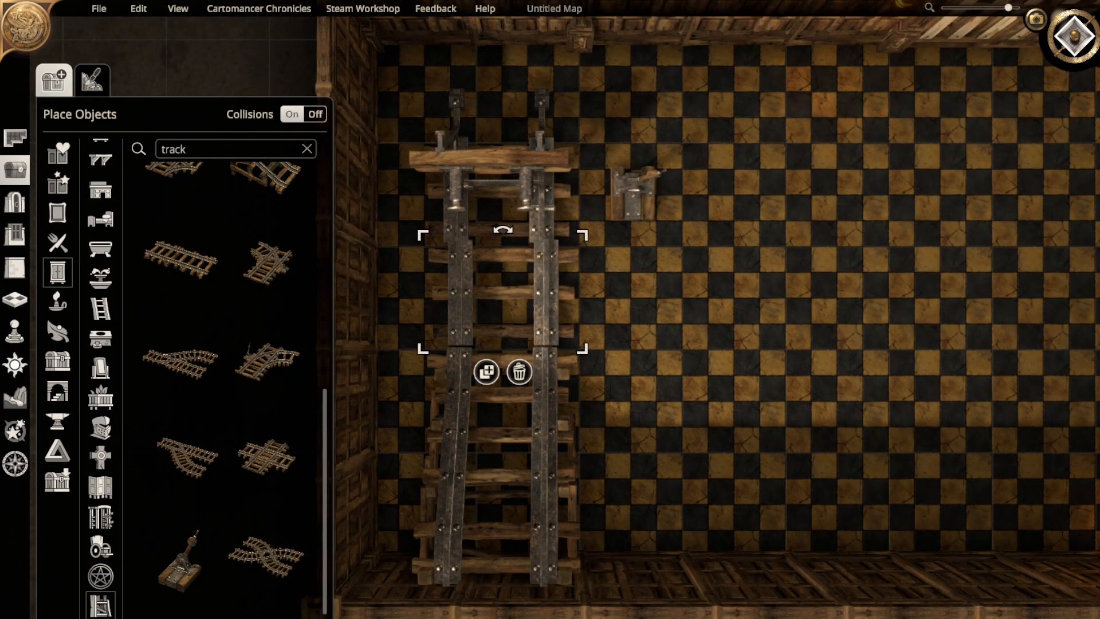
key(Left)
key(Left)
key(Left)
key(Left)
key(Down)
key(Down)
key(Down)
key(Down)
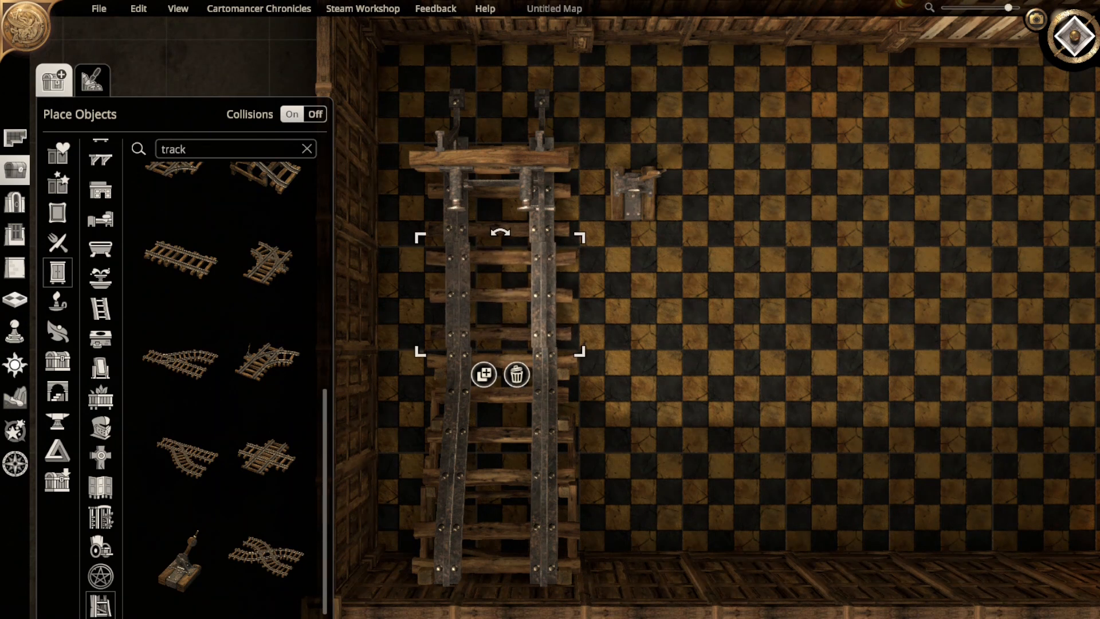
key(Right)
key(Right)
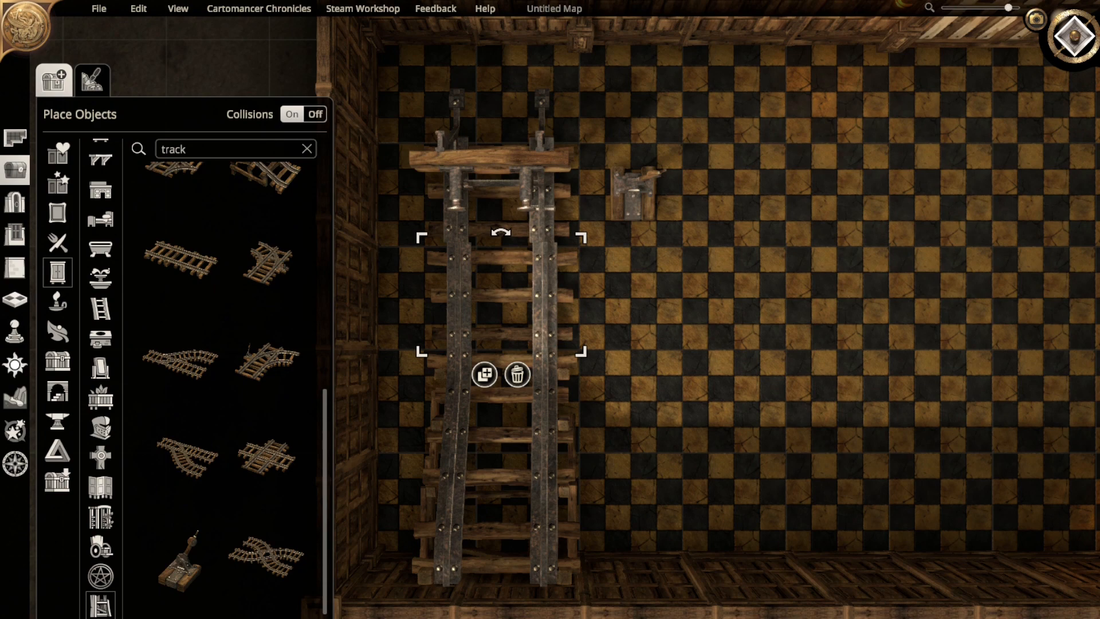
- Nudge the barrier end piece slightly to the right to line its rails up with the straight track, and deselect it
click(492, 162)
key(Right)
key(Right)
key(Right)
key(Right)
key(Right)
key(Right)
key(Right)
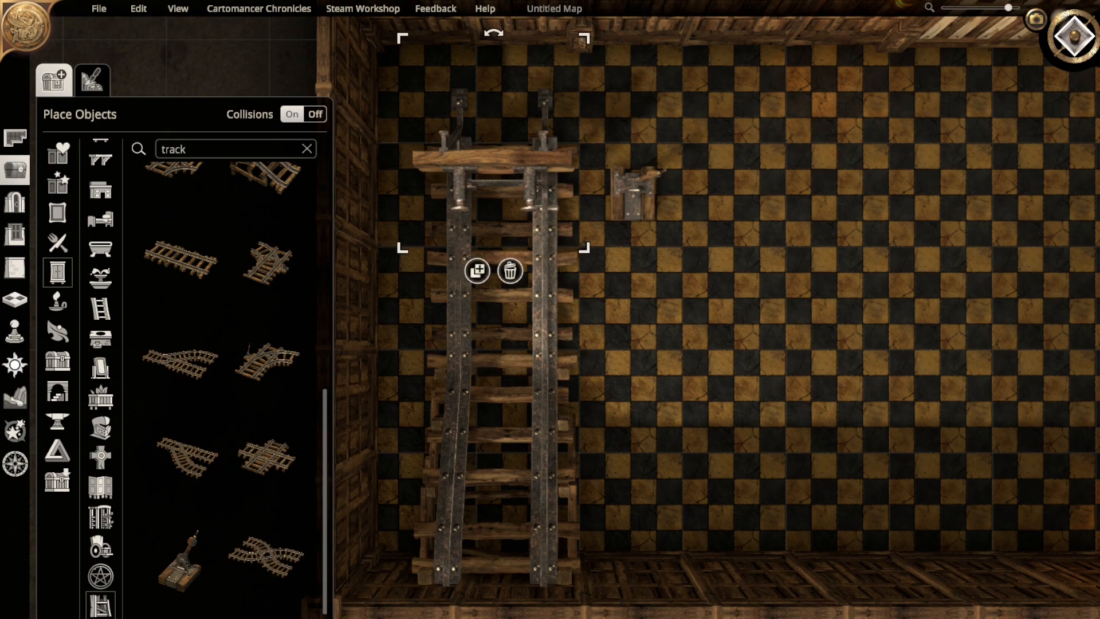
click(716, 275)
right_drag(716, 275, 912, 211)
scroll(716, 309, down, 5)
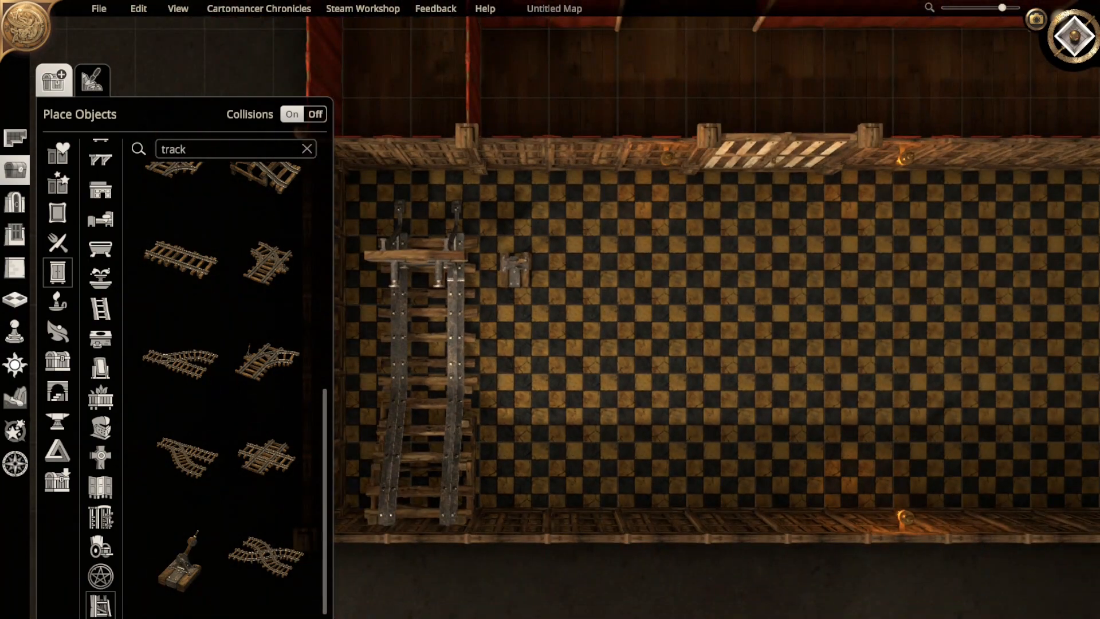
- Duplicate the Oillamp on the checkered room's lower wall and place the copy further left along that wall, opposite the upper wall's left lamp
right_drag(802, 309, 769, 244)
click(871, 453)
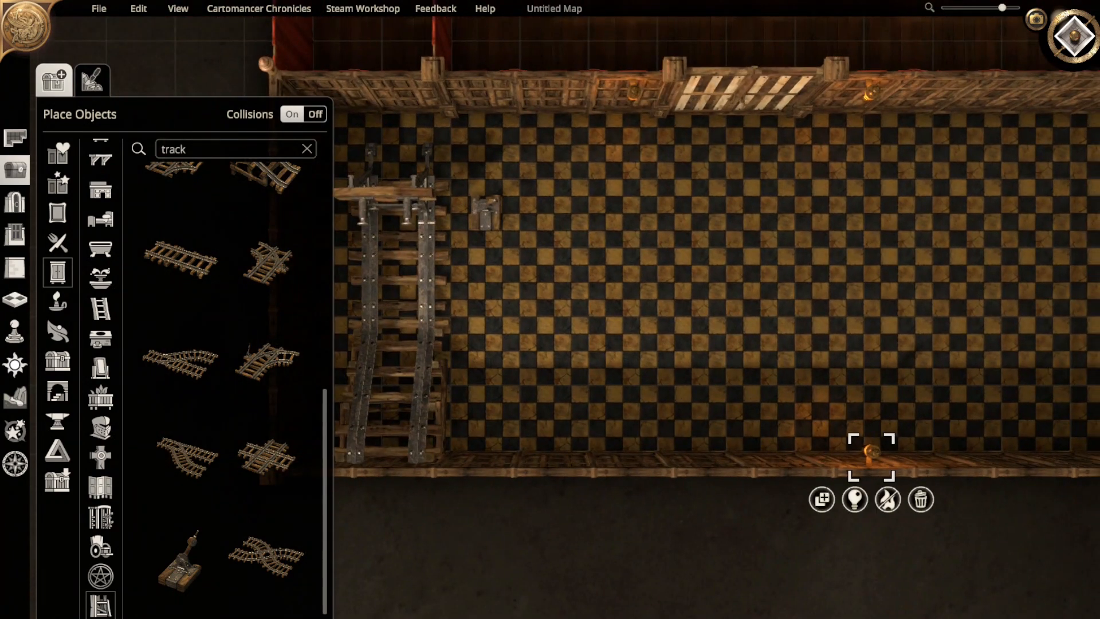
click(823, 499)
click(633, 452)
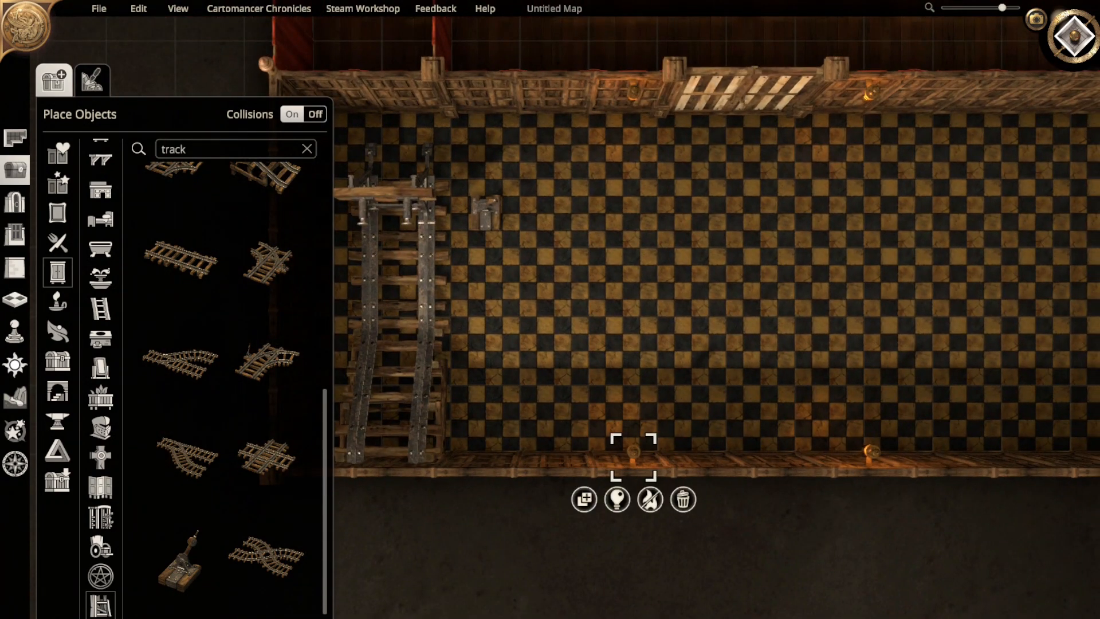
- Add copies of the Oillamp midway along the checkered room's right wall and midway along its left wall
right_drag(633, 452, 401, 513)
click(352, 560)
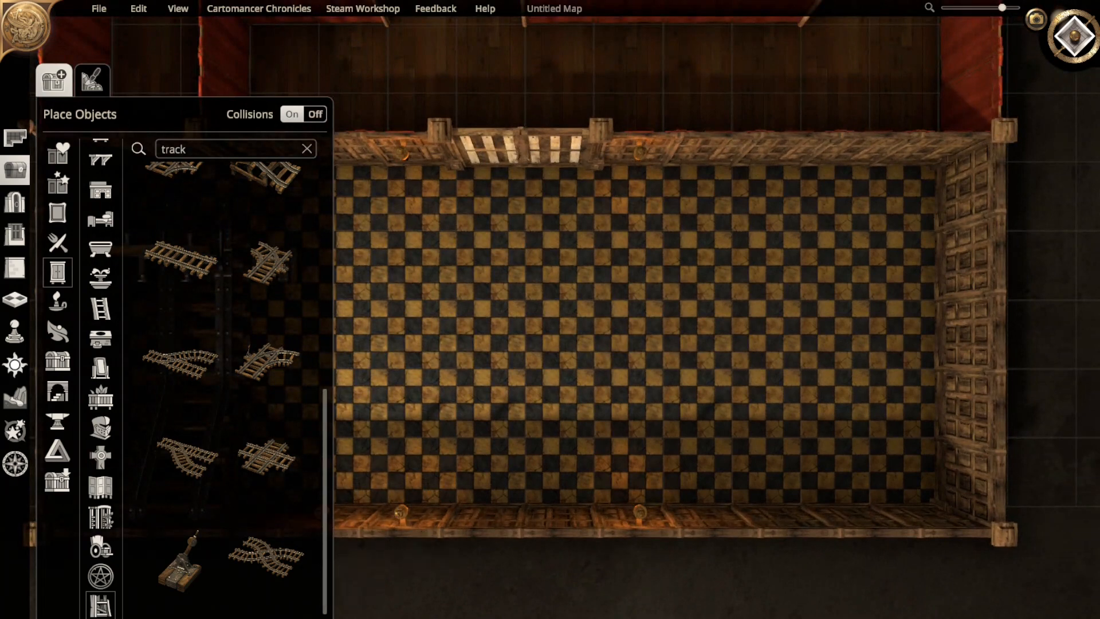
click(974, 333)
mouse_move(974, 332)
right_down()
mouse_move(1098, 323)
mouse_move(1000, 318)
right_up()
click(961, 359)
right_drag(572, 322, 912, 322)
click(427, 317)
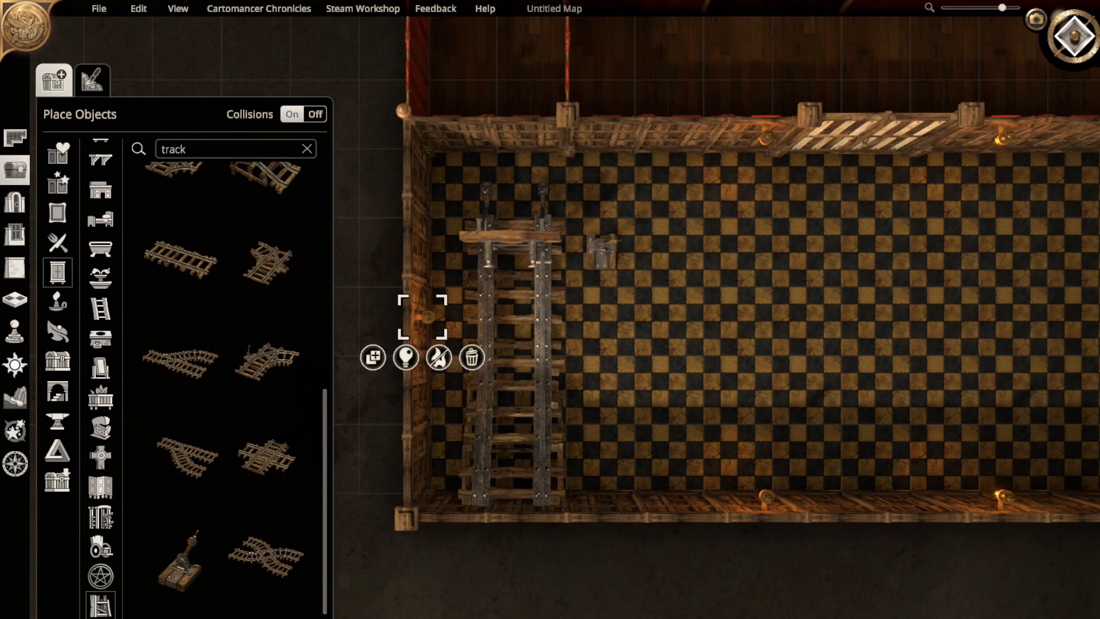
- Add copies of the Oillamp near the right and left ends of the checkered room's upper wall, and deselect
right_drag(802, 321, 455, 342)
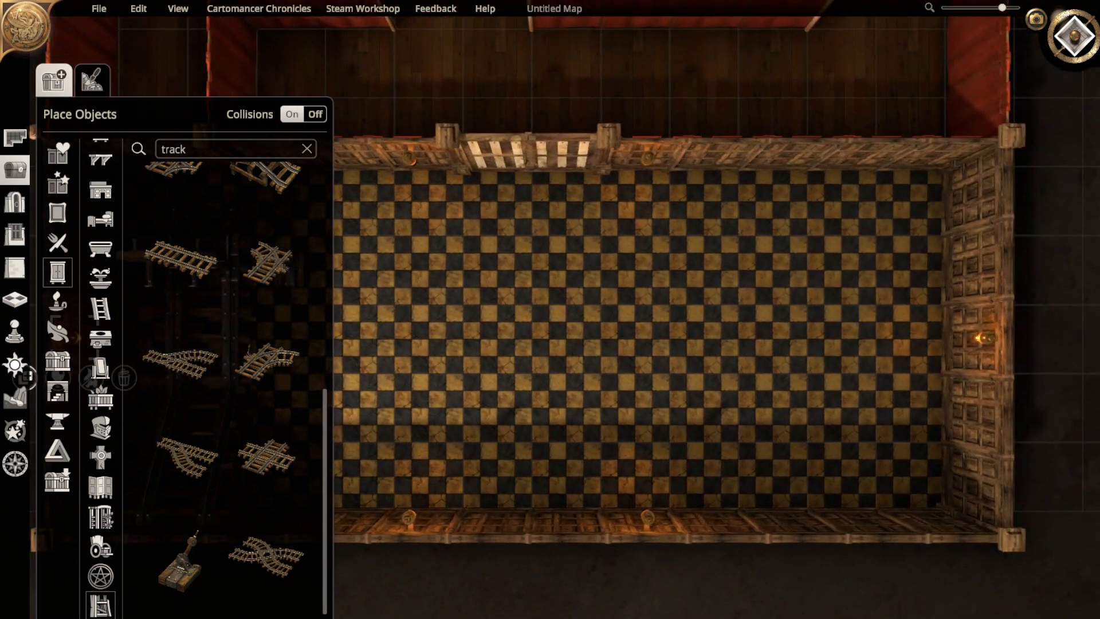
click(983, 338)
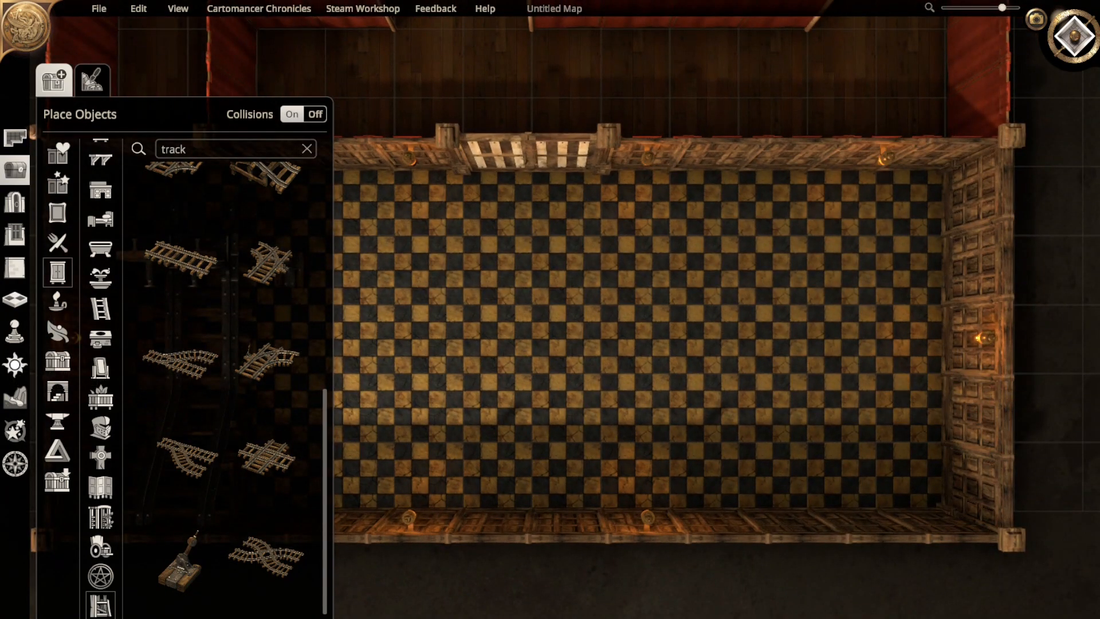
click(886, 159)
right_drag(883, 164, 1077, 180)
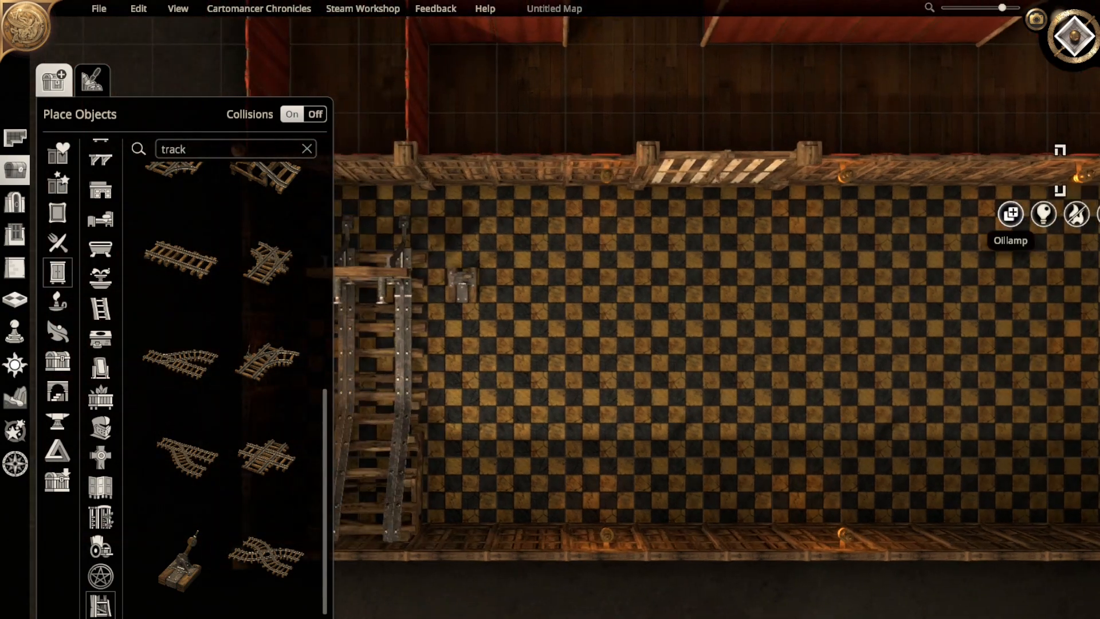
right_drag(602, 321, 777, 338)
click(572, 192)
right_drag(572, 192, 337, 142)
key(Escape)
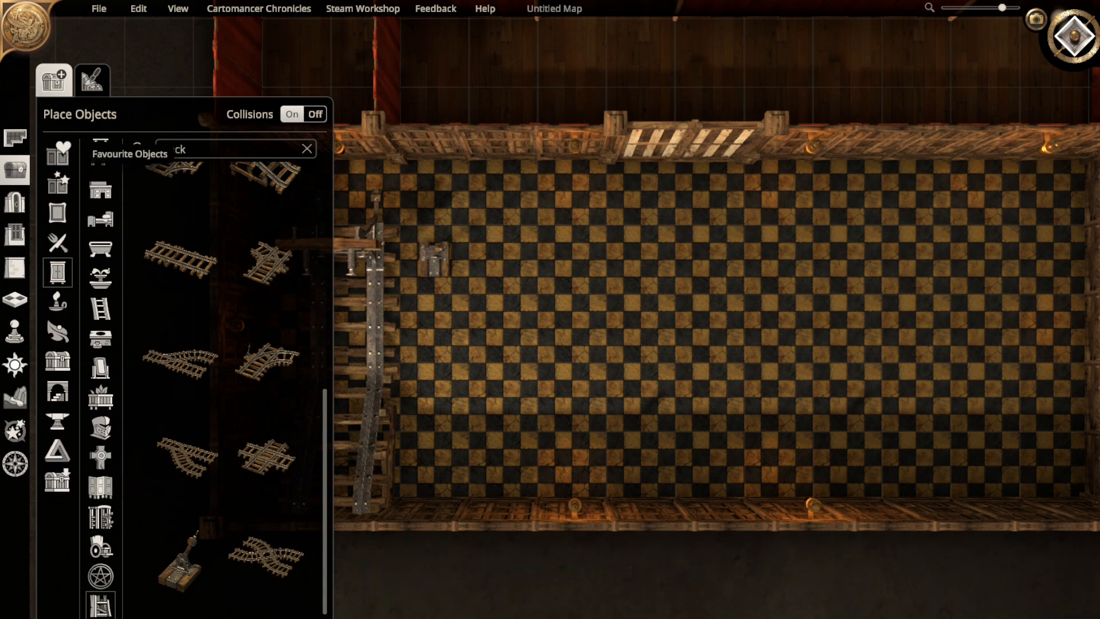
- Look over the maze up to its upper edge and browse the double doors and gates available for its entrance
scroll(101, 272, up, 5)
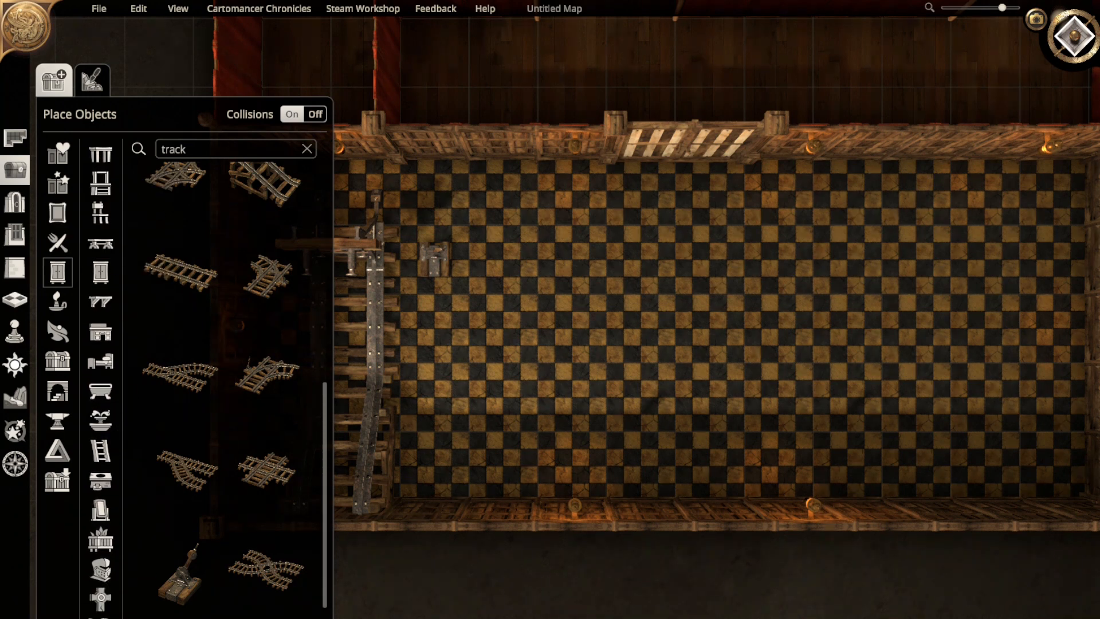
scroll(688, 300, down, 3)
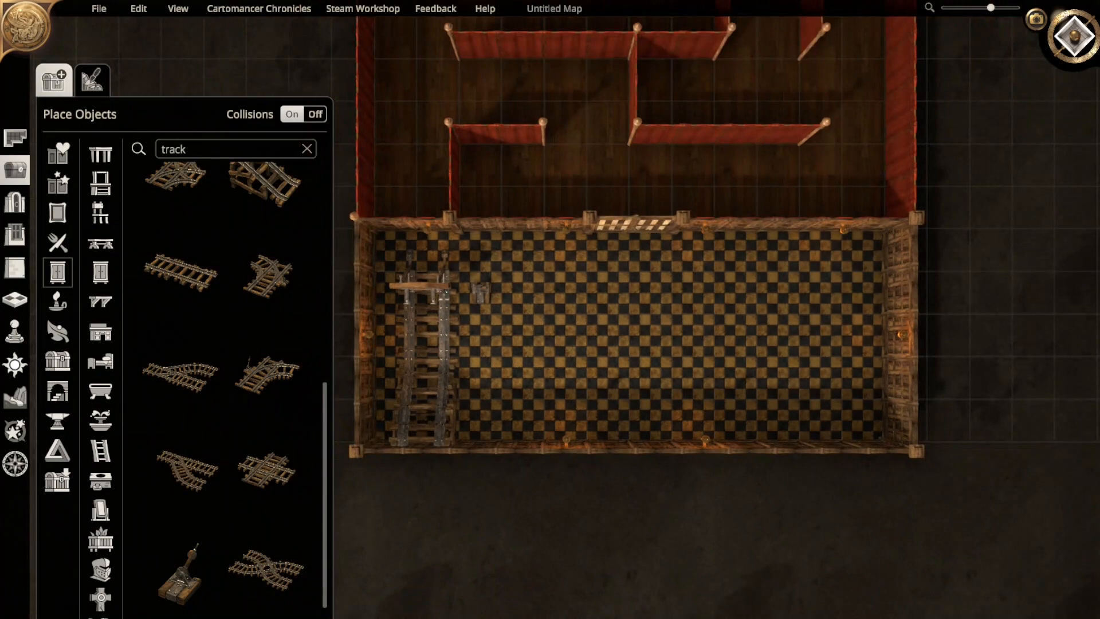
right_drag(636, 229, 610, 532)
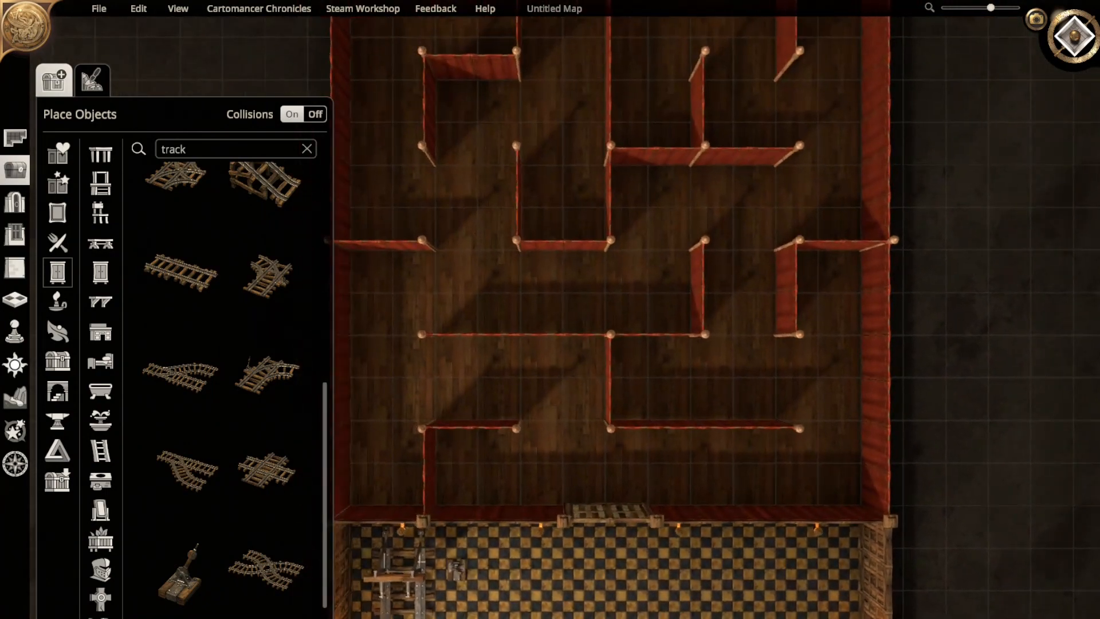
right_drag(630, 109, 592, 312)
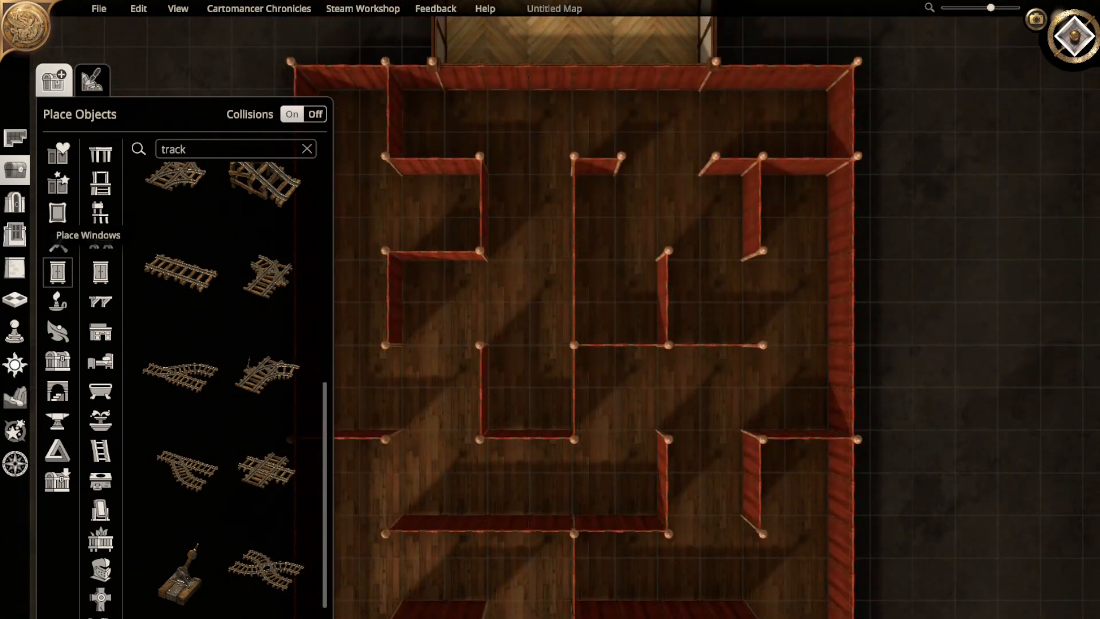
click(15, 202)
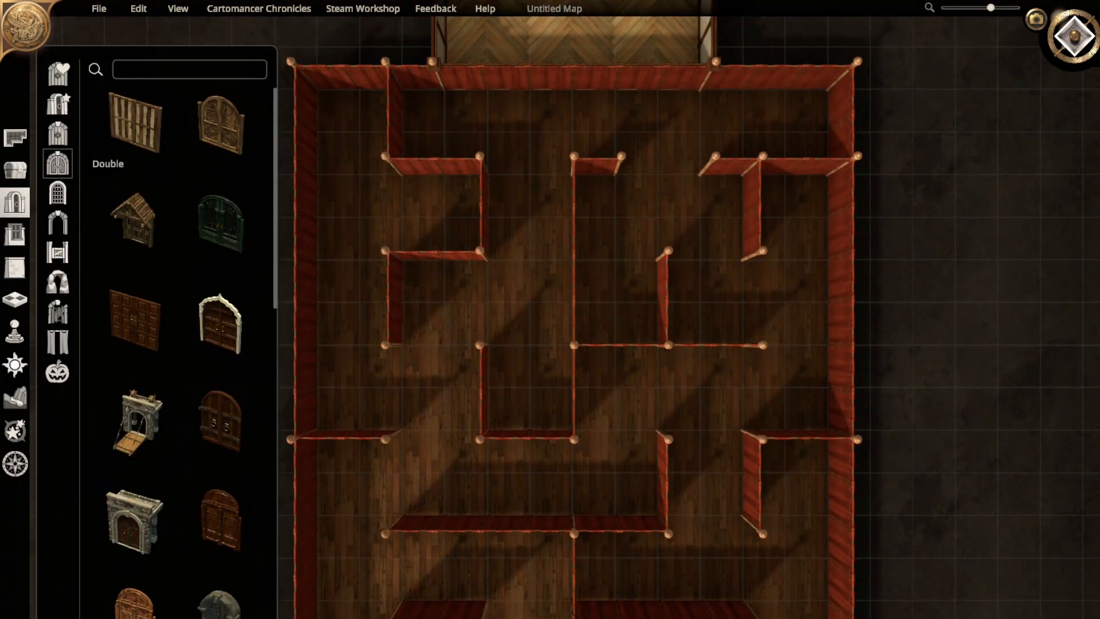
scroll(220, 389, down, 5)
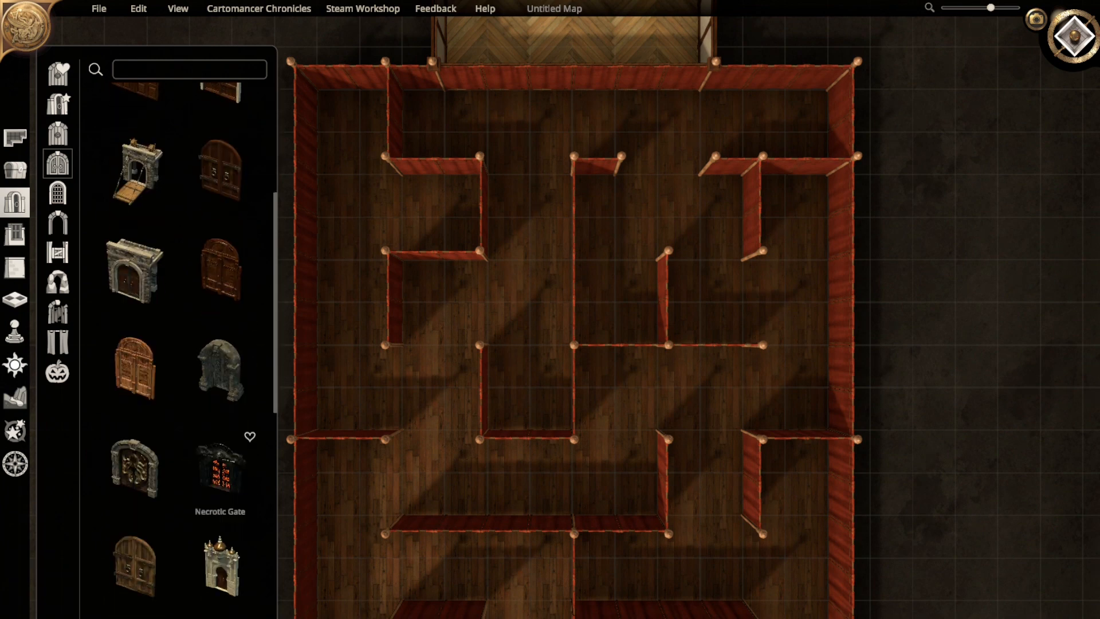
scroll(220, 436, down, 6)
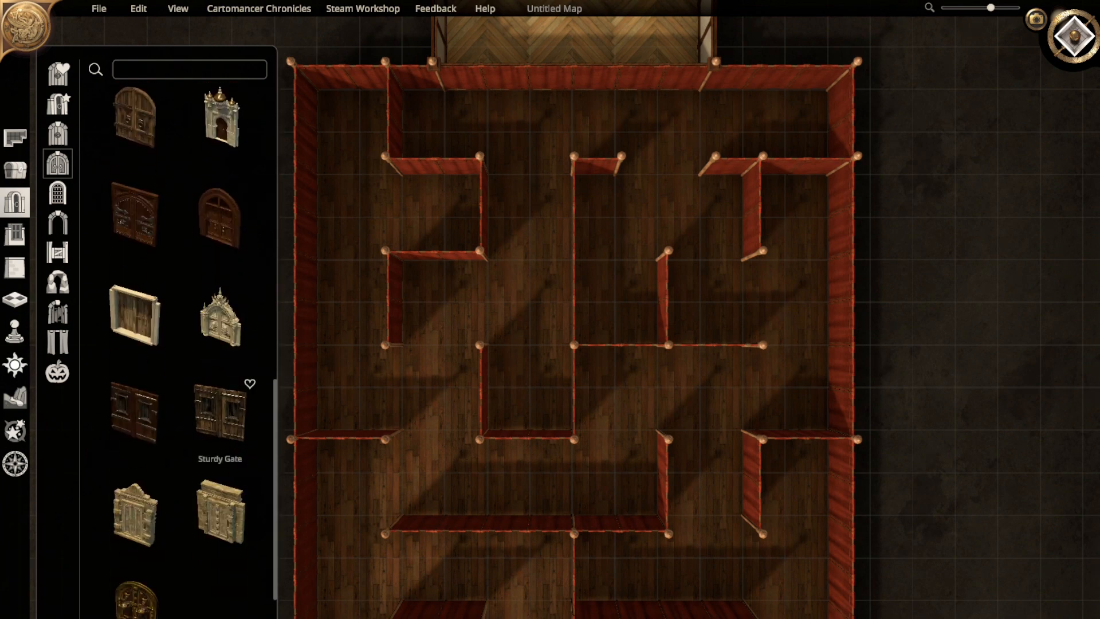
scroll(220, 458, up, 4)
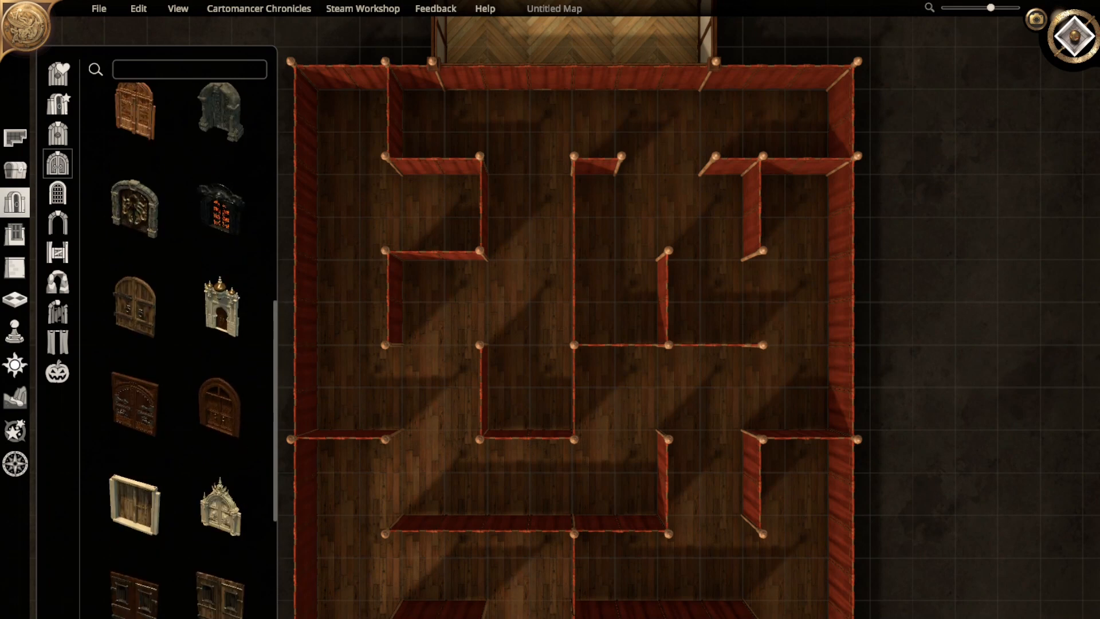
- Place a Tent Entrance at the middle of the wall between the maze and the small herringbone-floored room above it
click(57, 342)
right_drag(573, 229, 571, 435)
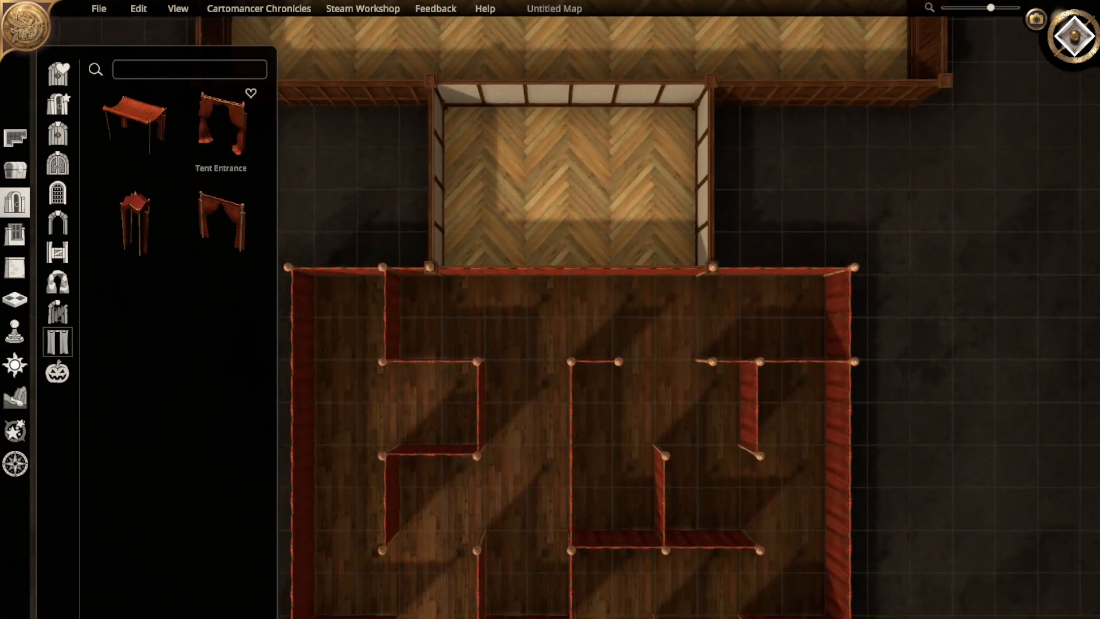
click(221, 123)
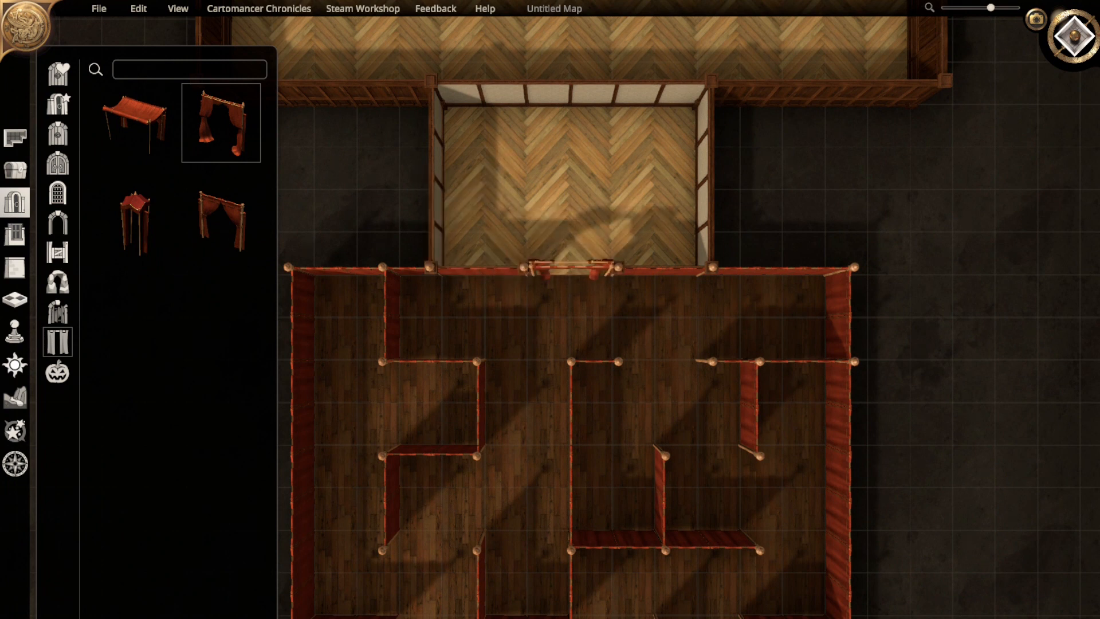
middle_drag(572, 267, 558, 411)
click(555, 408)
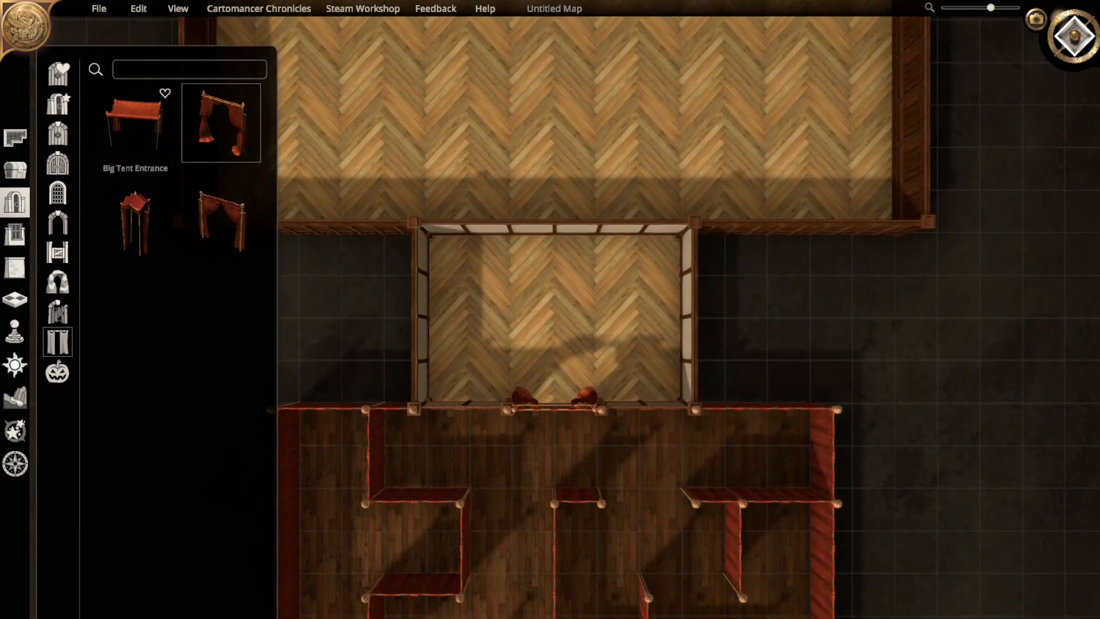
- Preview the Big Tent Entrance and the curtained tent doorway on the small herringbone room's upper wall
click(134, 123)
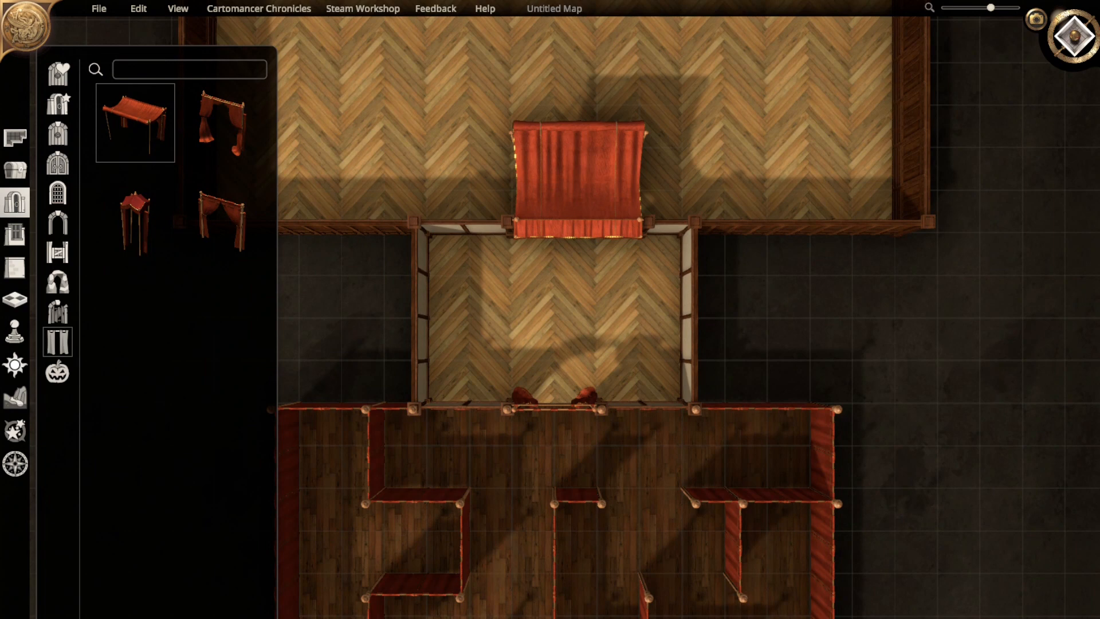
scroll(554, 350, down, 1)
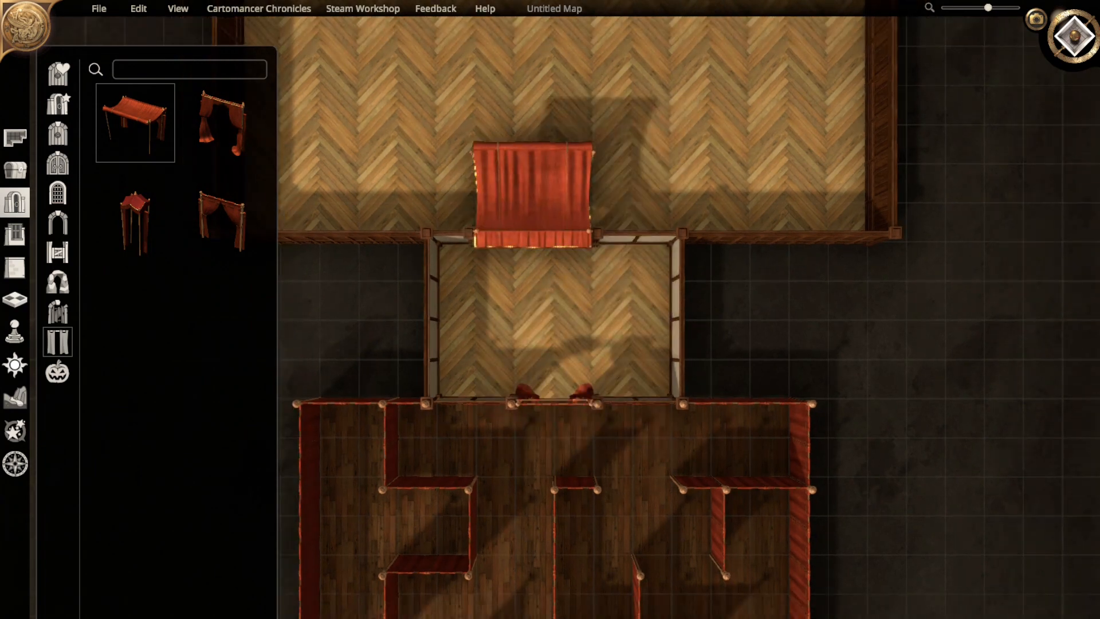
click(223, 221)
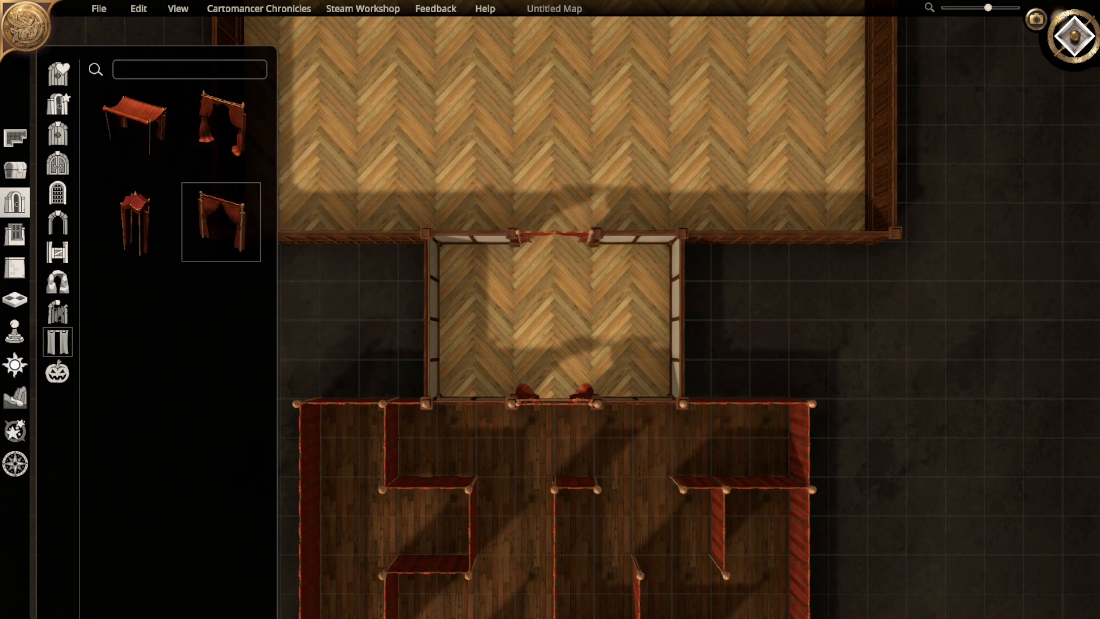
key(s)
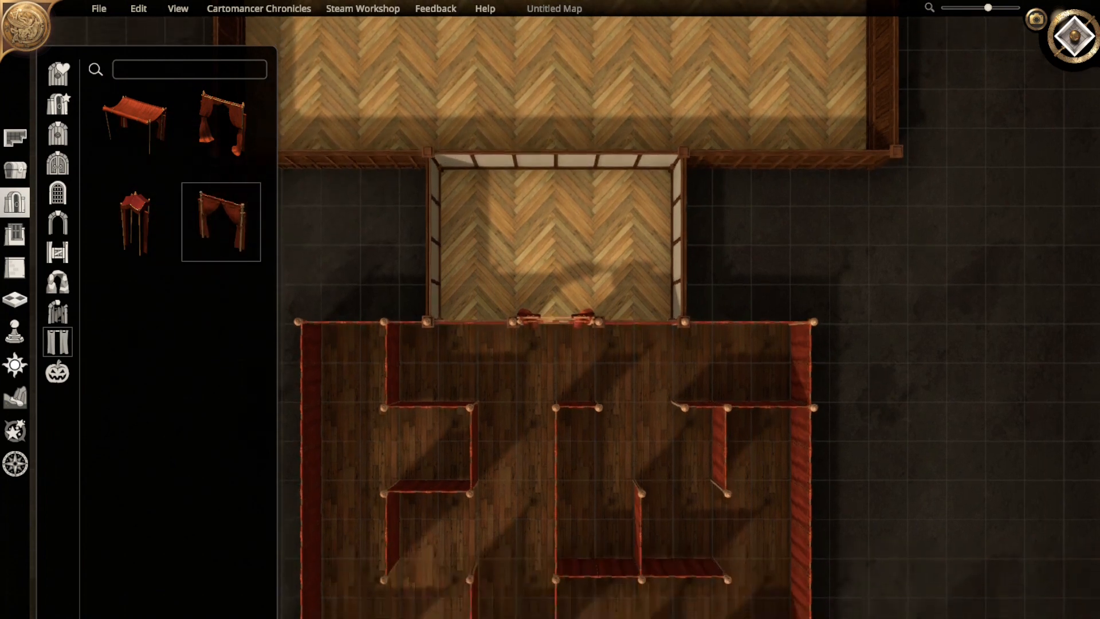
scroll(554, 310, up, 3)
scroll(555, 310, up, 3)
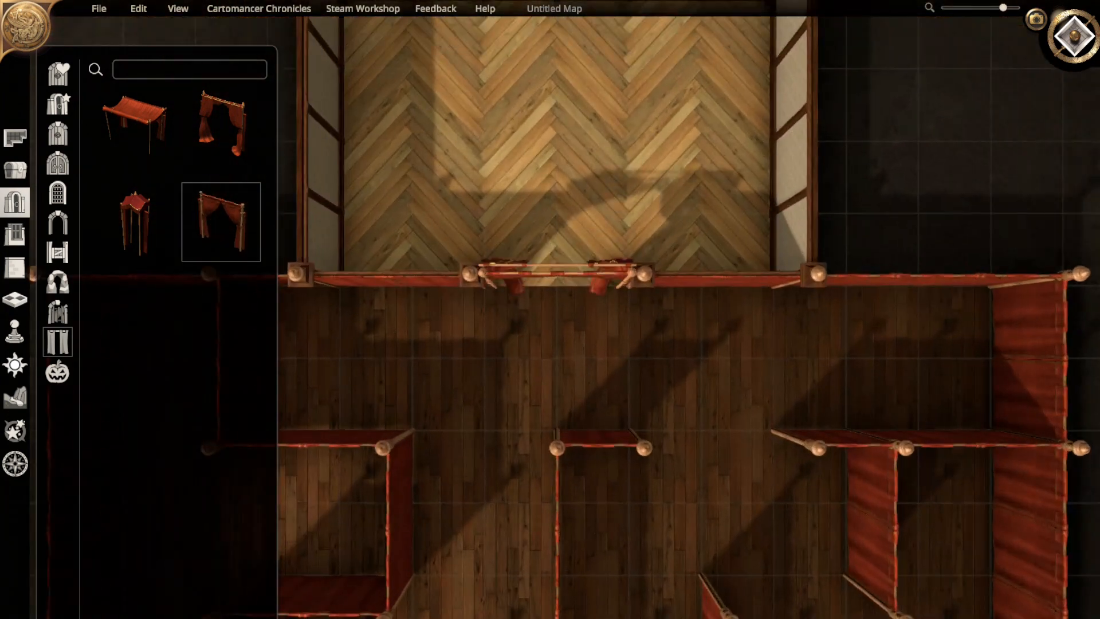
right_drag(555, 275, 589, 501)
- Browse the barred and metal gates and preview the round vault door on the small herringbone room's upper wall
click(57, 193)
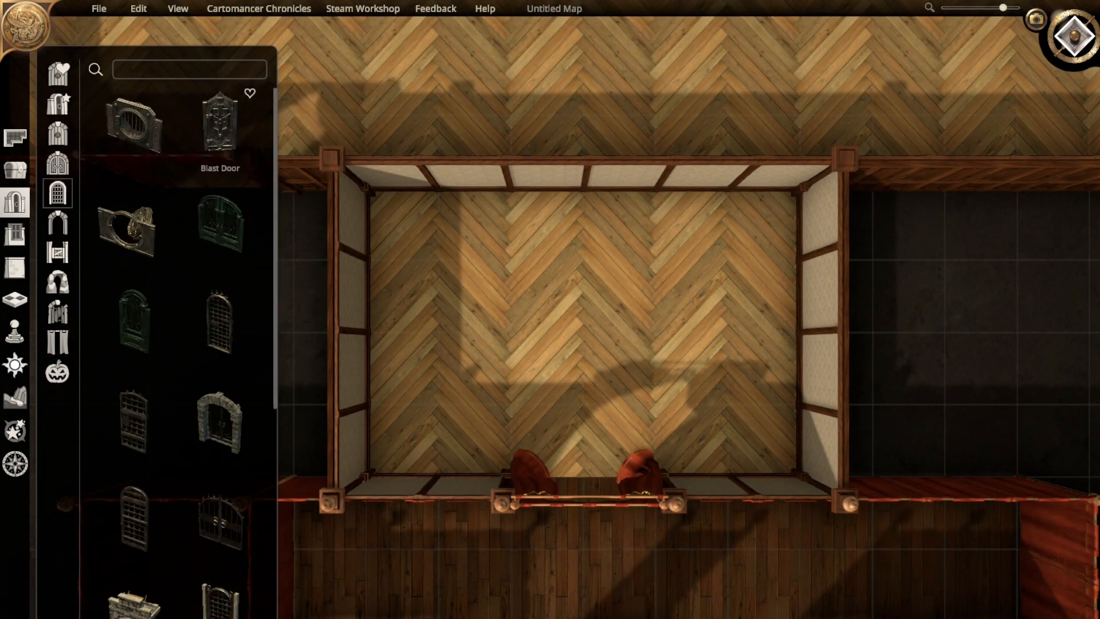
click(220, 123)
scroll(222, 387, down, 5)
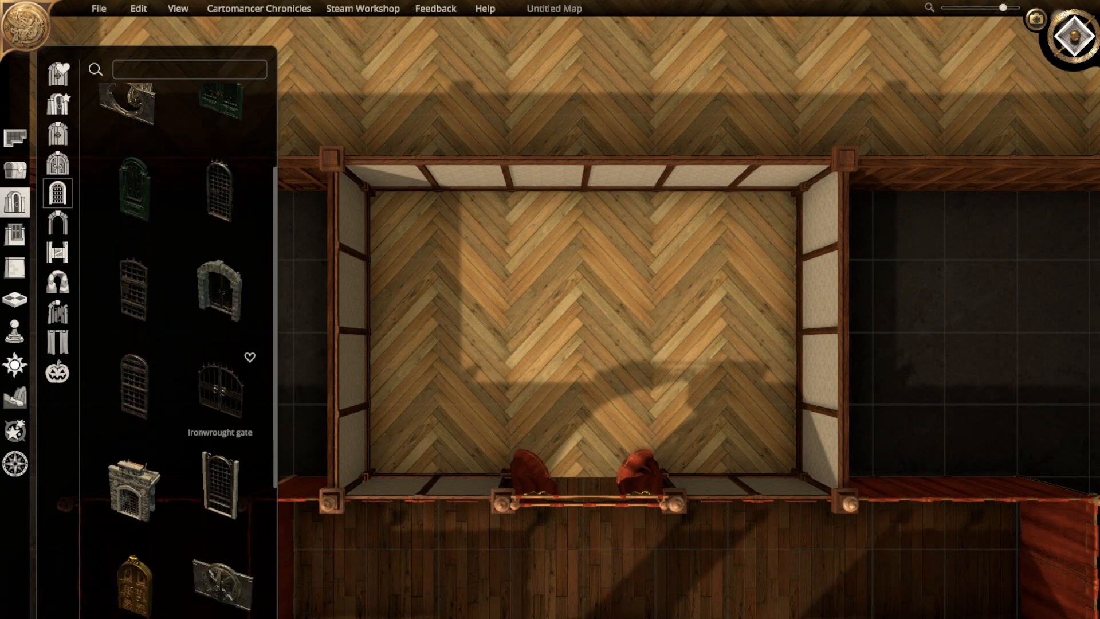
click(222, 387)
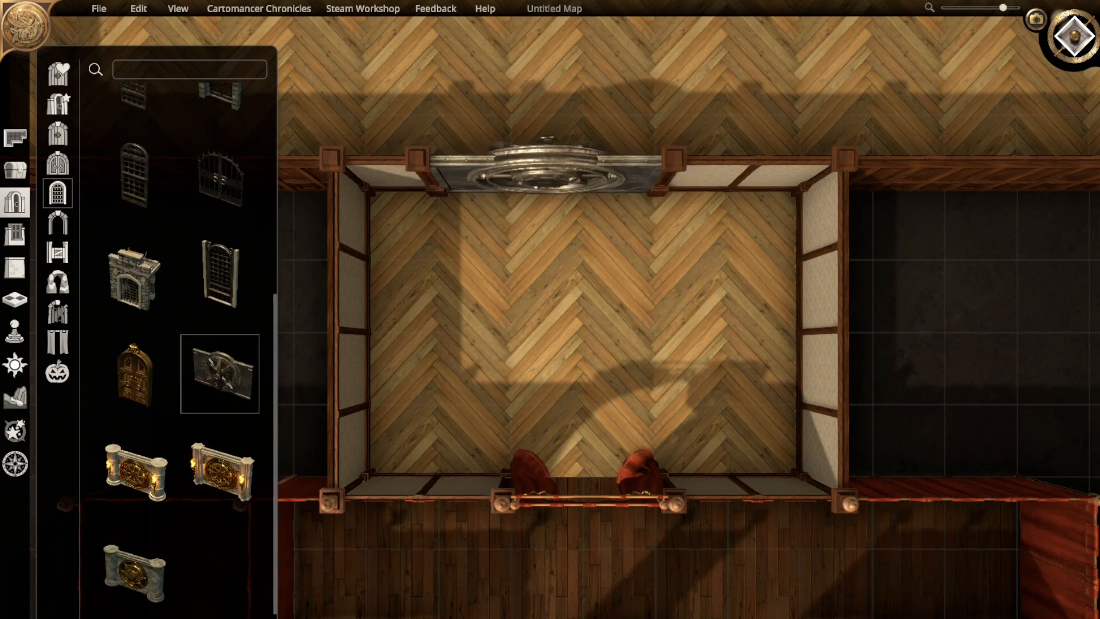
scroll(222, 387, down, 2)
scroll(137, 344, up, 1)
click(134, 263)
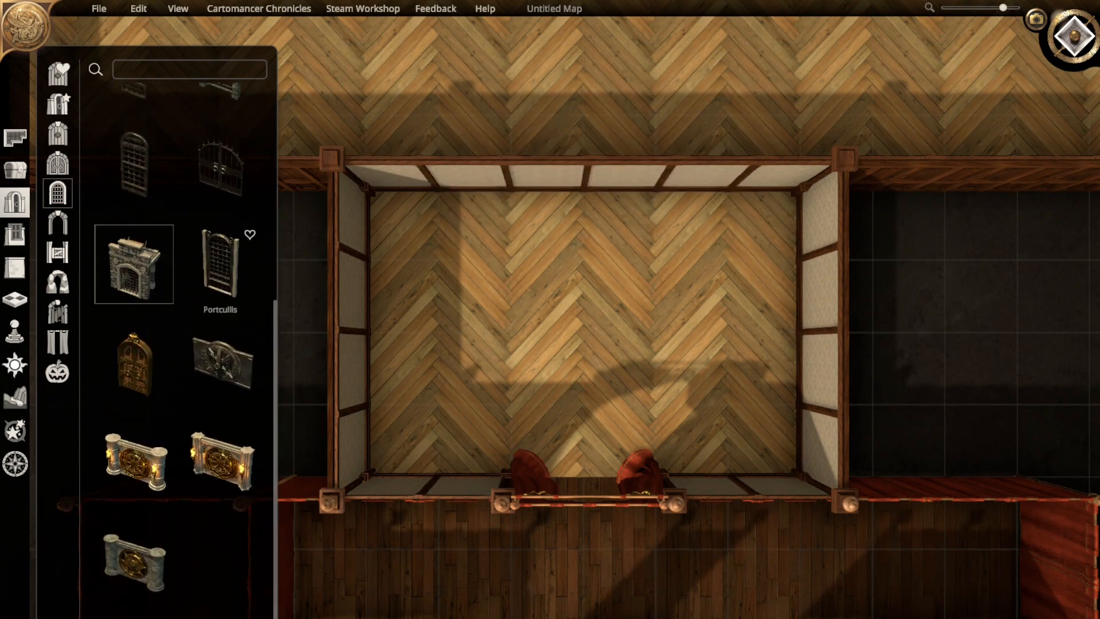
scroll(177, 344, up, 10)
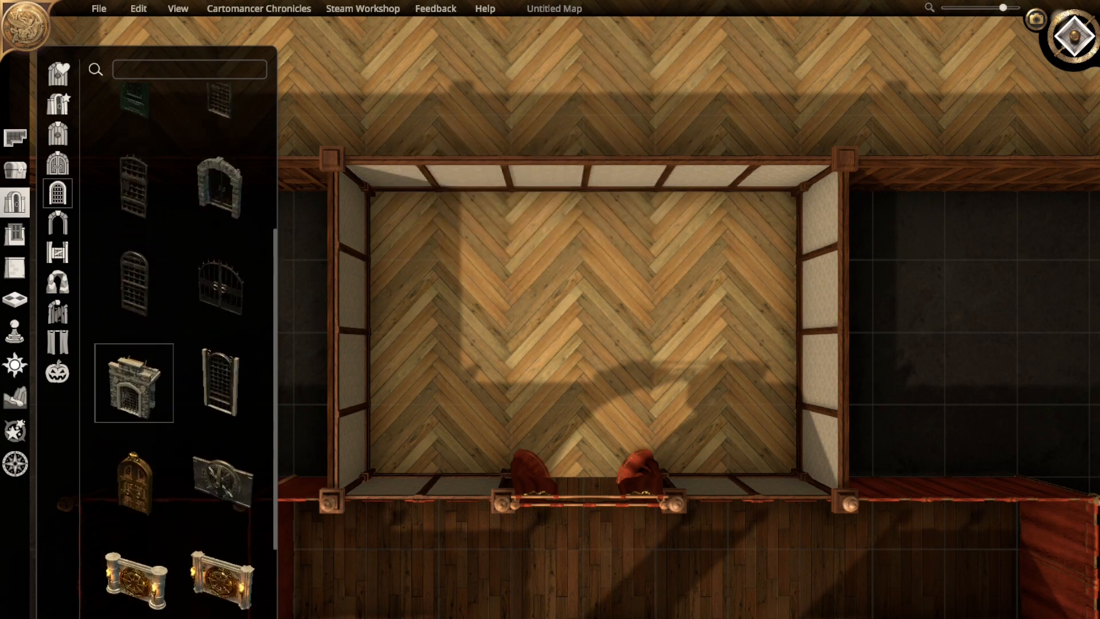
scroll(127, 235, down, 1)
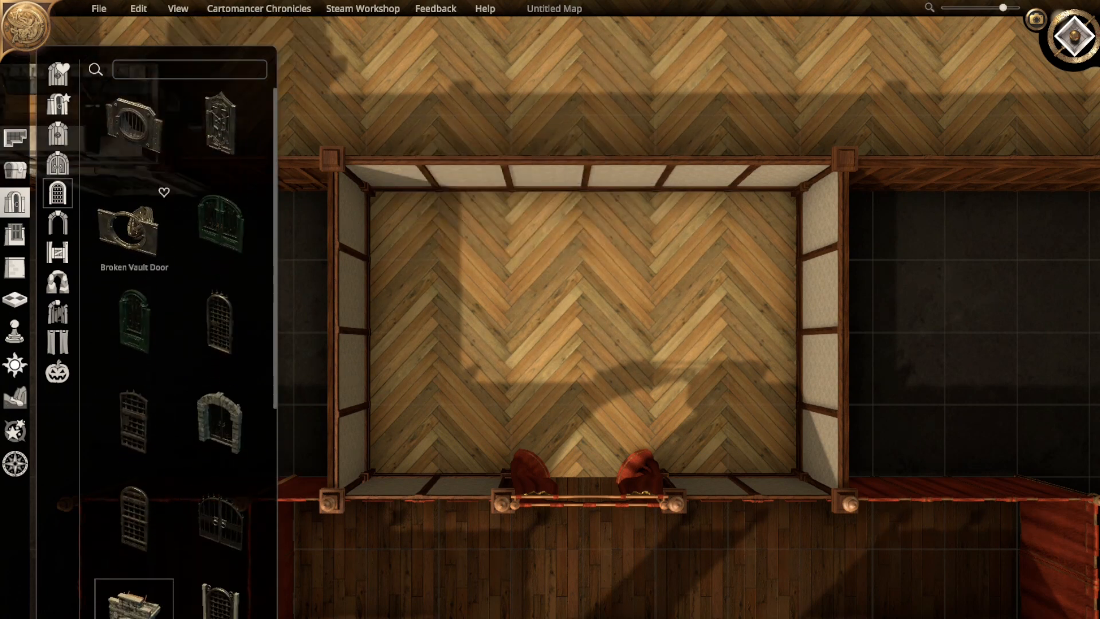
- Browse the double doors and gates and preview the stone-arched gate and Necrotic Gate for the small herringbone room's upper wall
click(57, 163)
scroll(221, 401, down, 2)
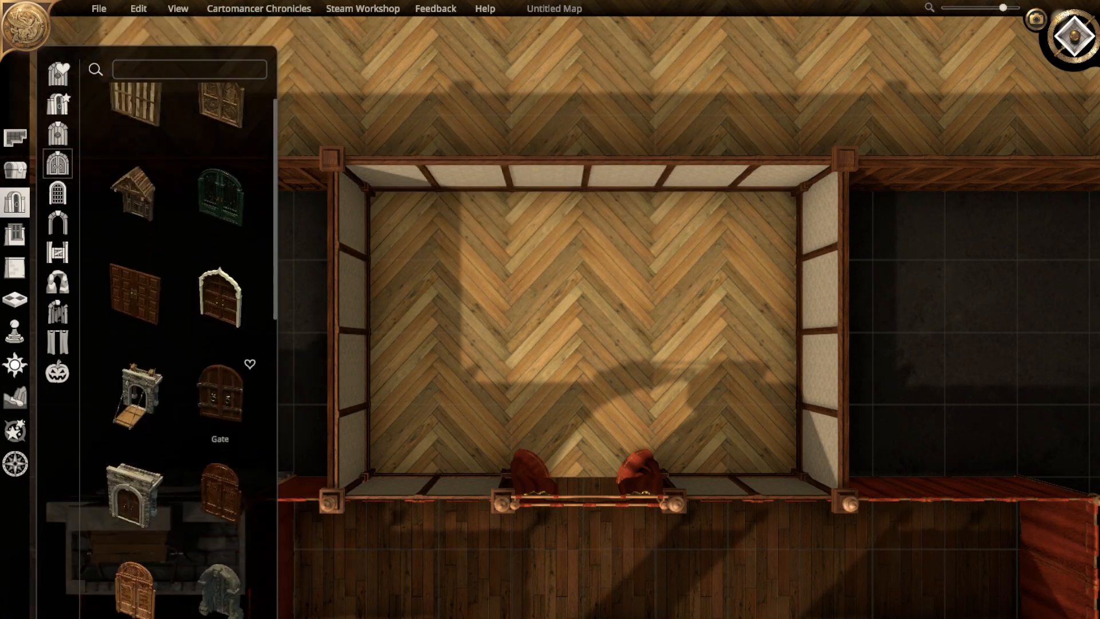
scroll(221, 441, down, 7)
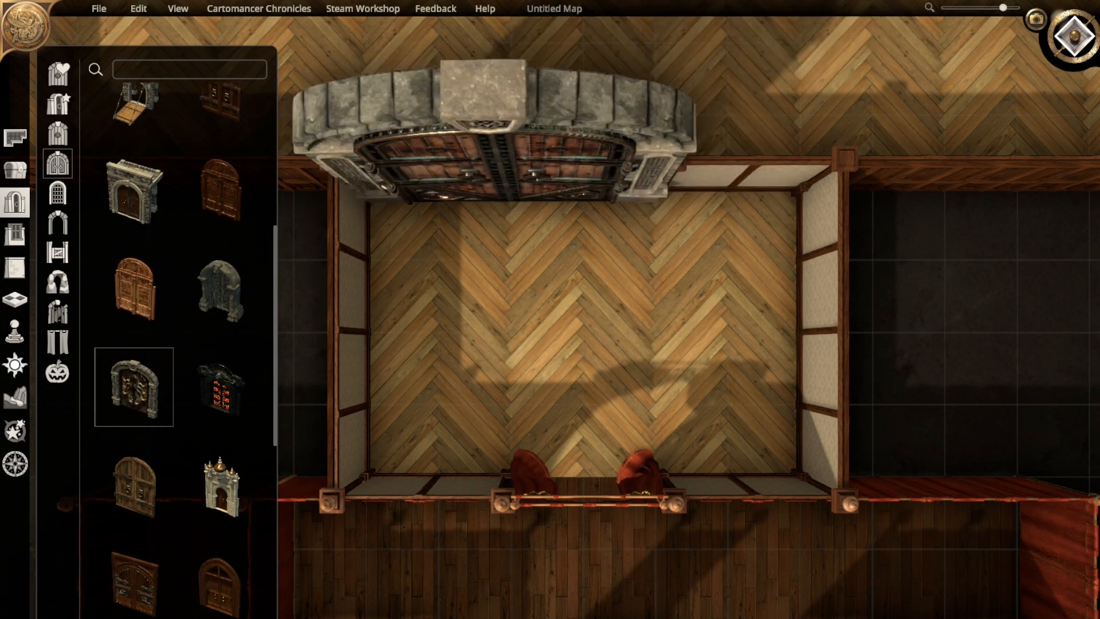
scroll(590, 172, down, 2)
scroll(590, 172, up, 2)
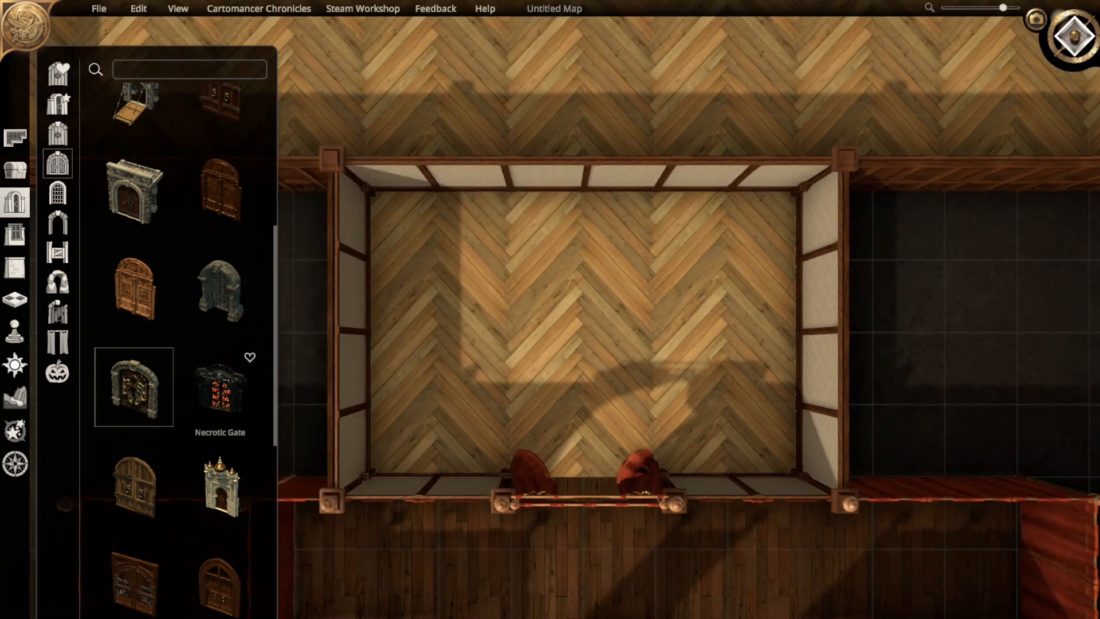
click(220, 387)
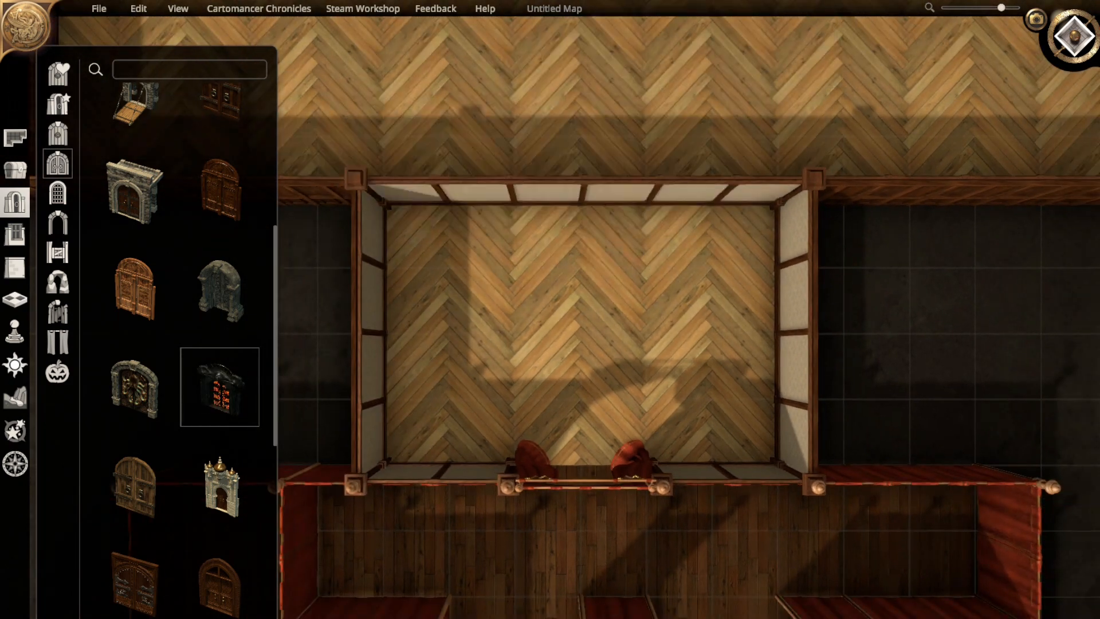
scroll(227, 436, down, 4)
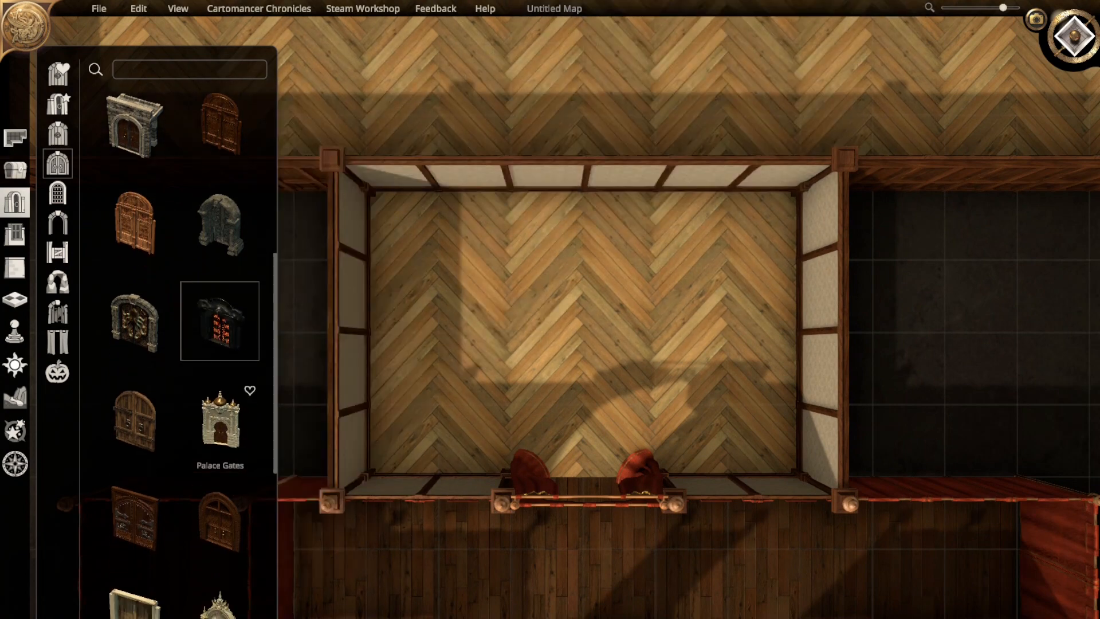
scroll(220, 447, down, 2)
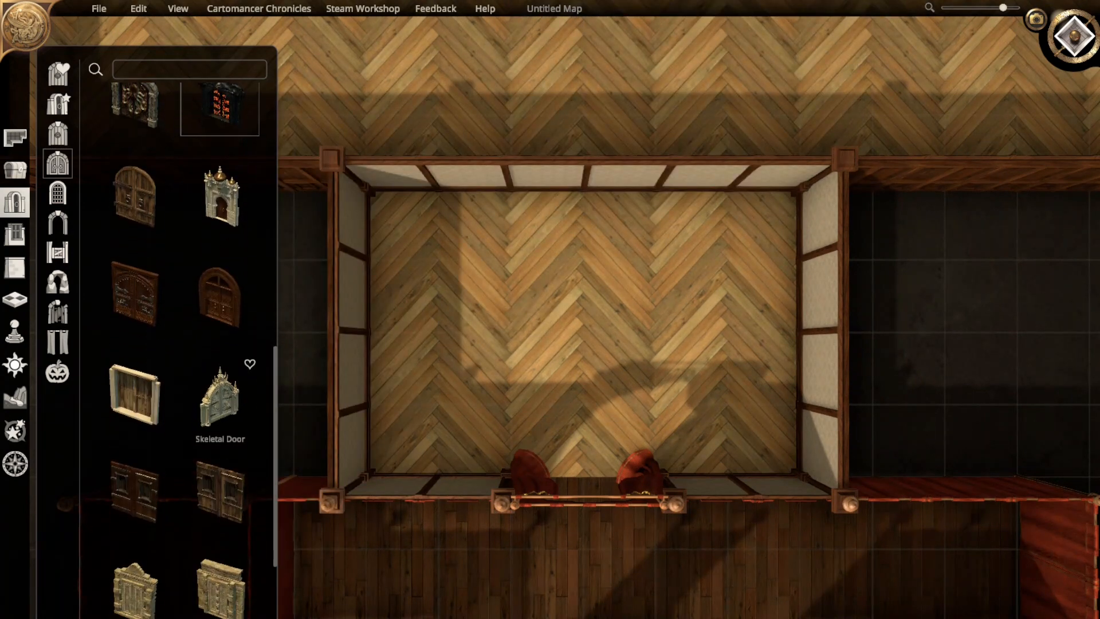
- Preview the Reinforced Carved Door, the Treasury Door and the dark wooden double door on the small herringbone room's upper wall
click(134, 255)
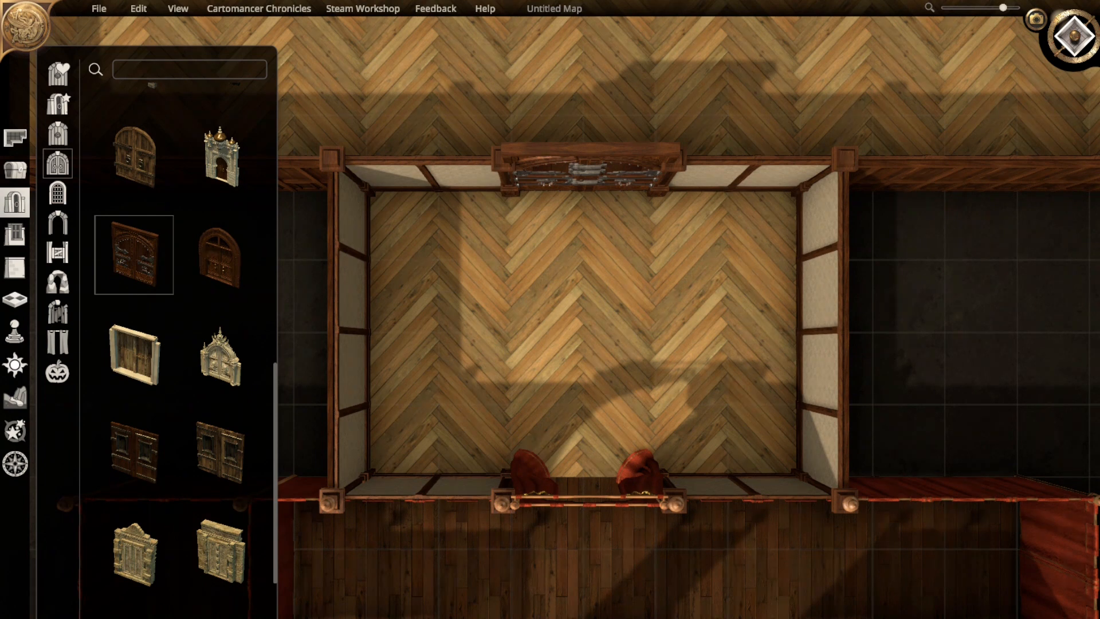
scroll(135, 558, down, 2)
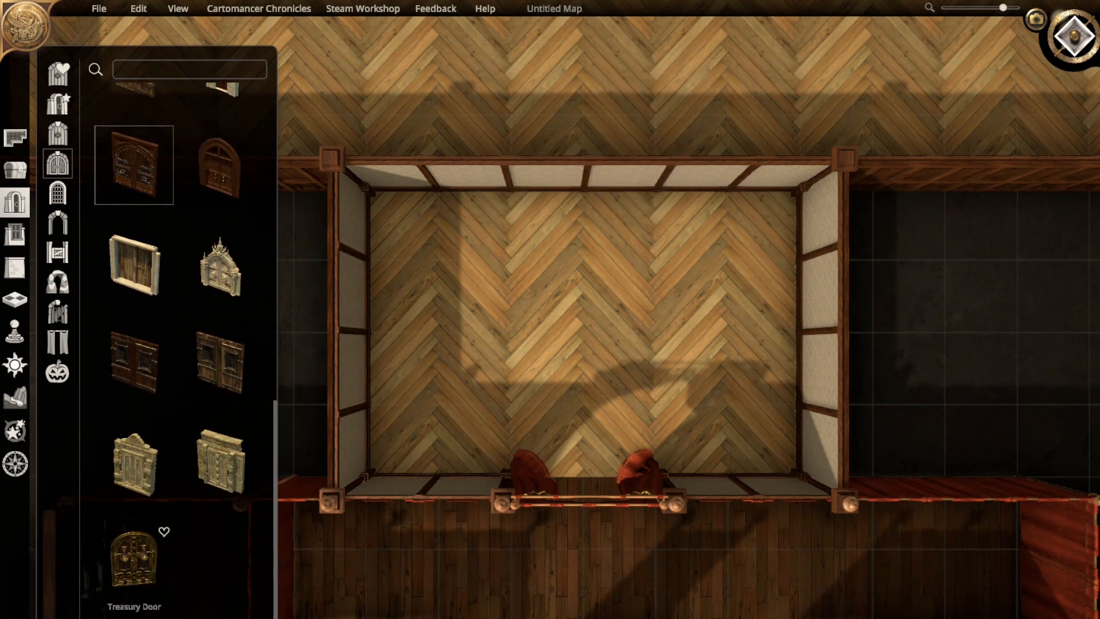
click(134, 558)
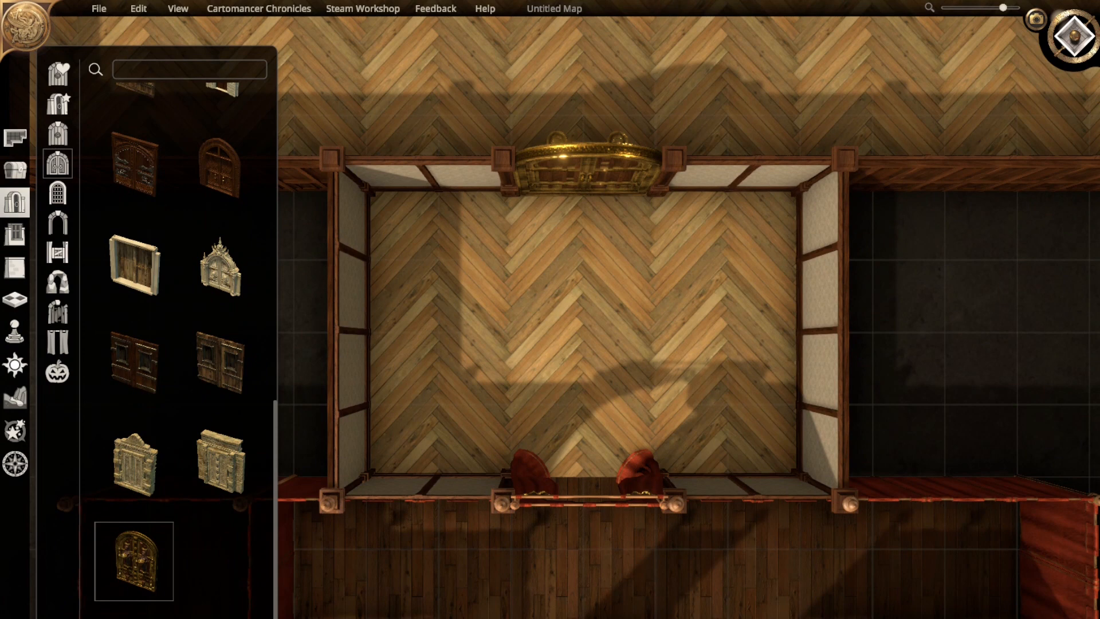
key(s)
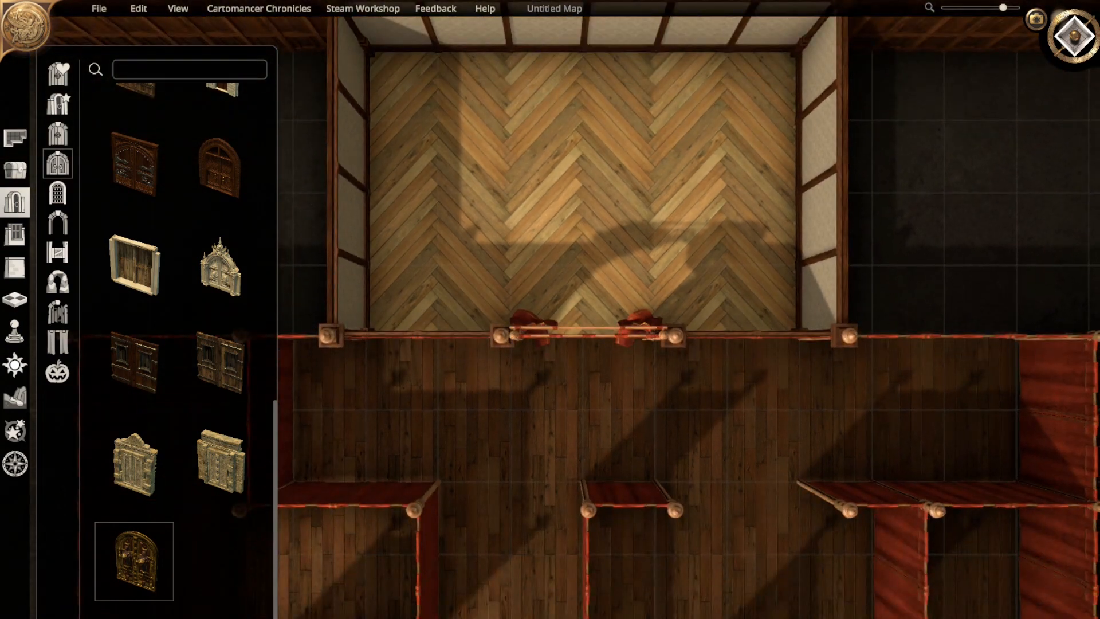
key(w)
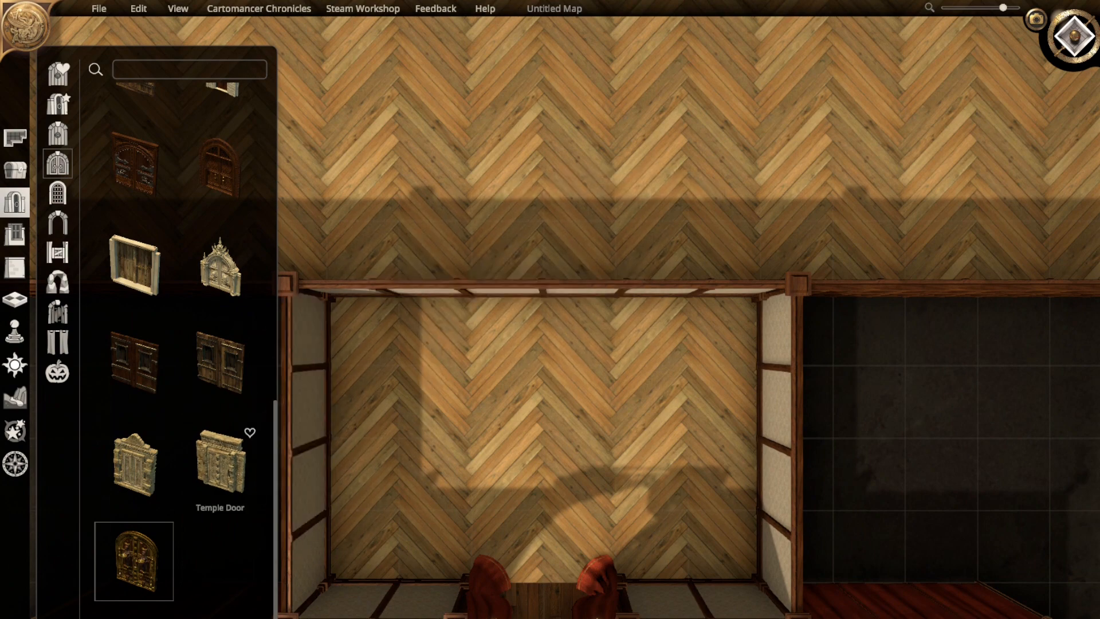
click(134, 363)
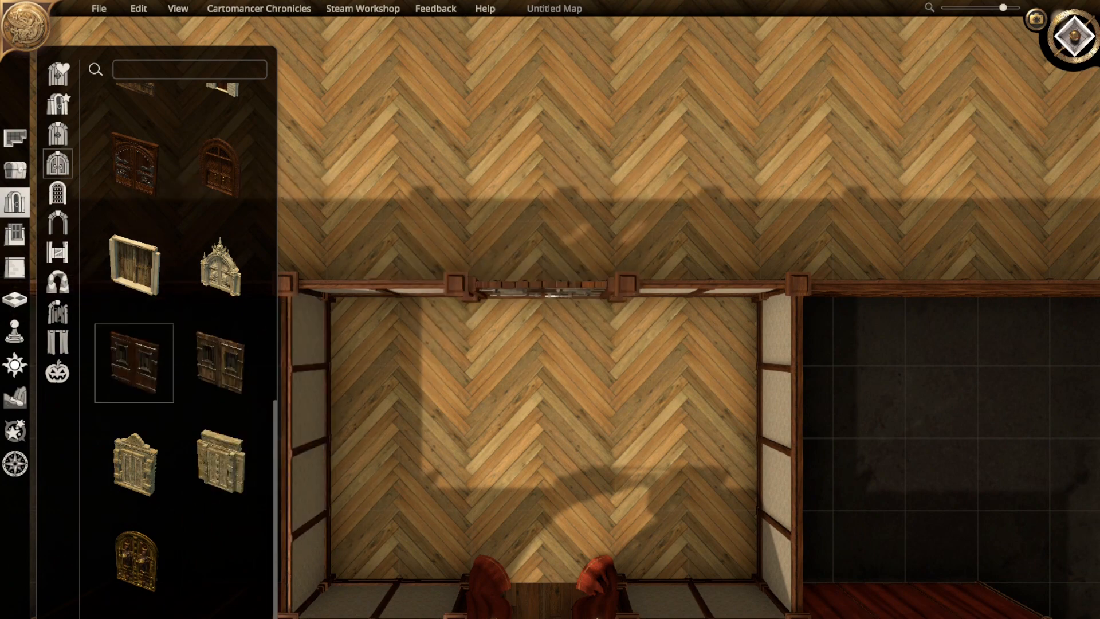
key(s)
key(a)
key(w)
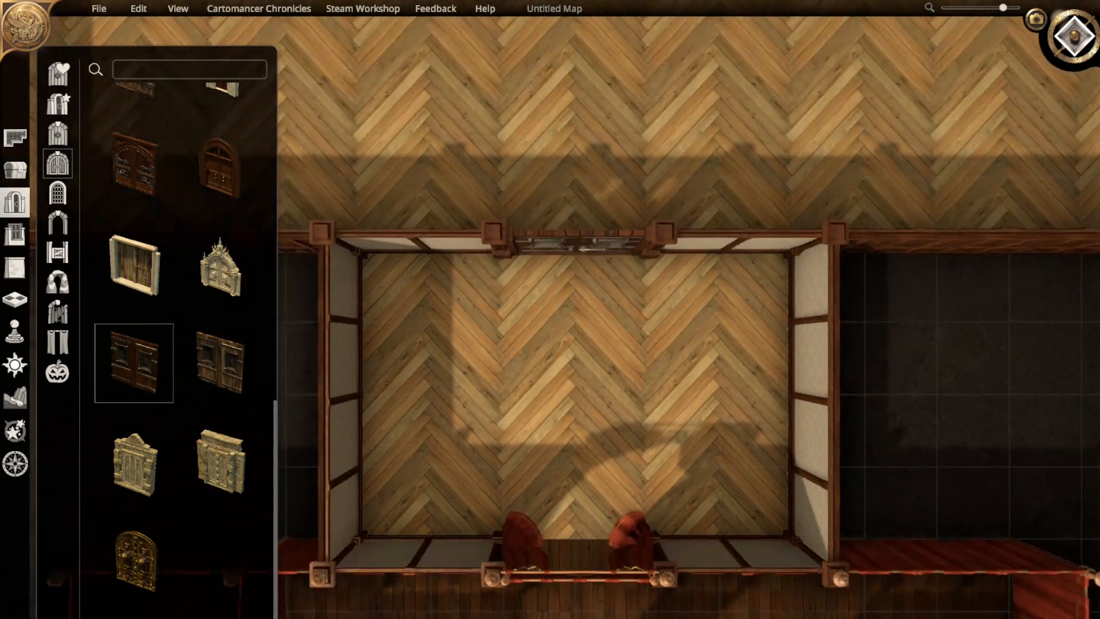
- Look back through the double doors and preview the green arched double door on the small room's upper wall
scroll(220, 358, up, 5)
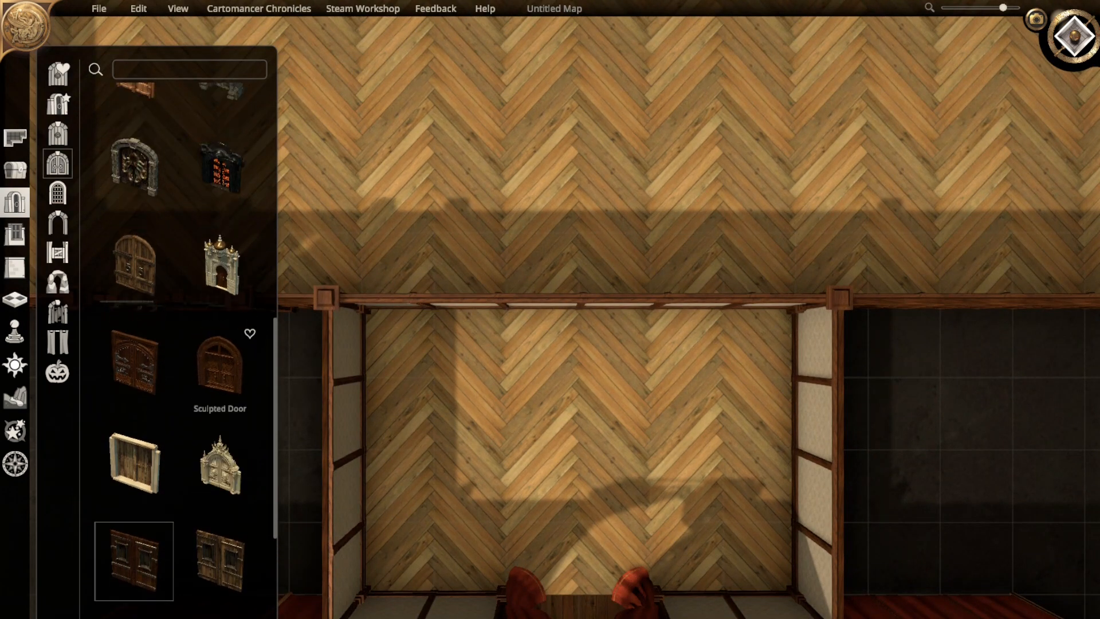
scroll(220, 361, up, 5)
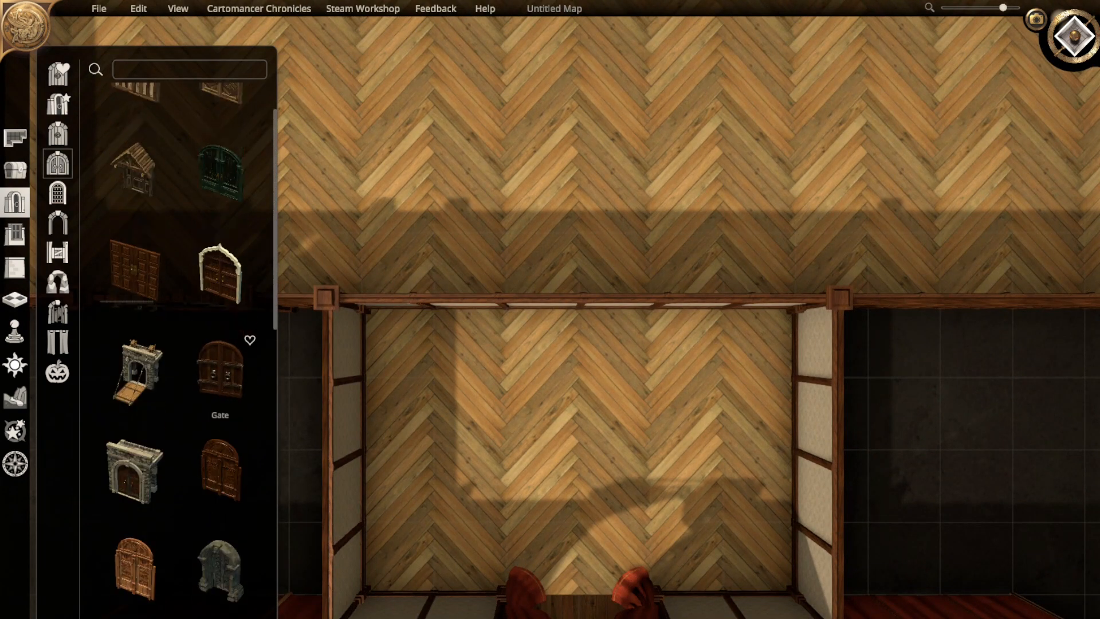
scroll(220, 361, down, 1)
click(220, 221)
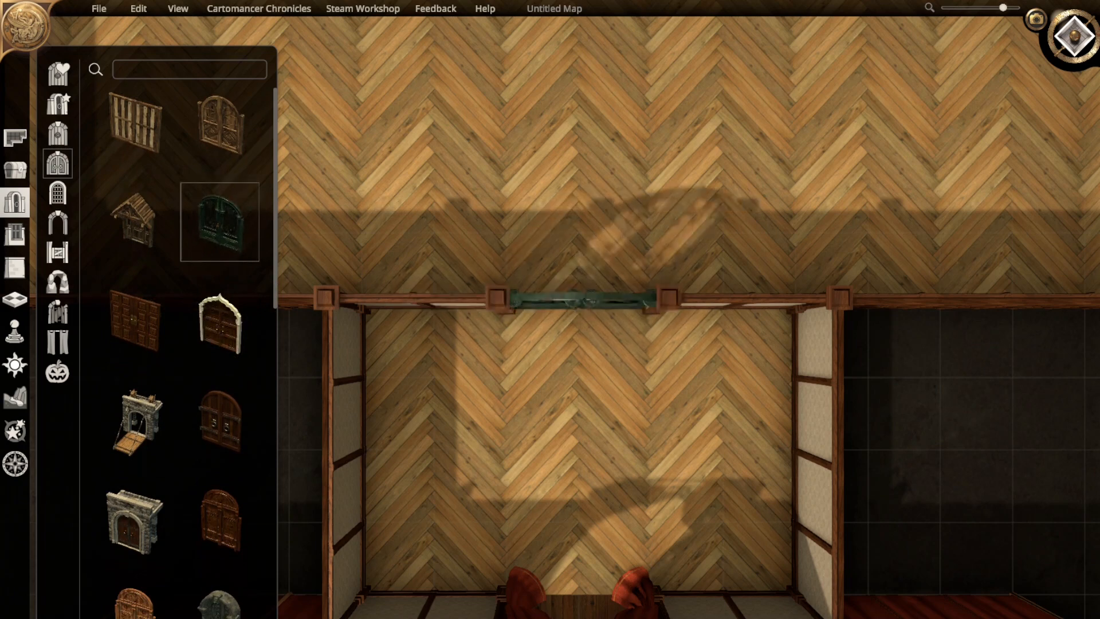
scroll(220, 459, down, 5)
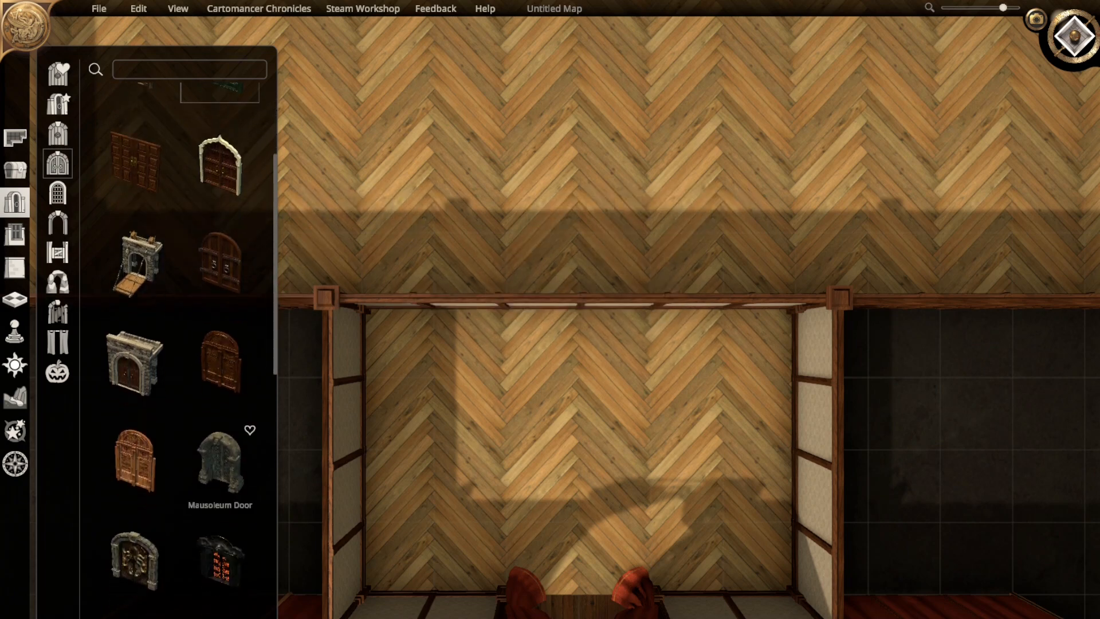
scroll(220, 458, down, 5)
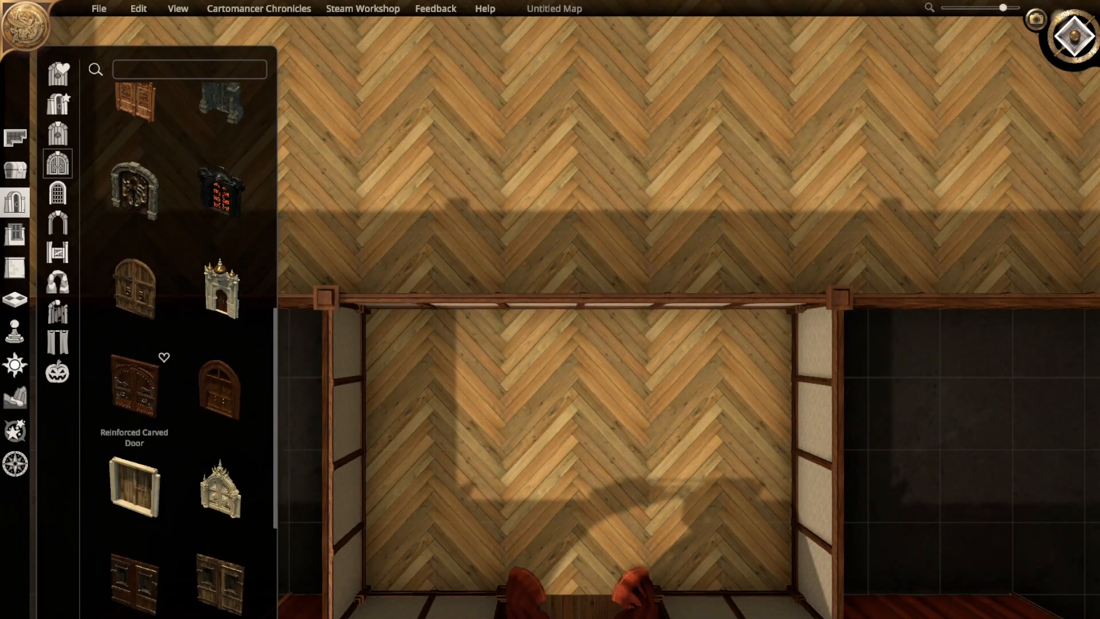
- Place a Reinforced Carved Door at the middle of the wall between the small herringbone room and the large hall above
click(134, 386)
right_drag(669, 309, 635, 149)
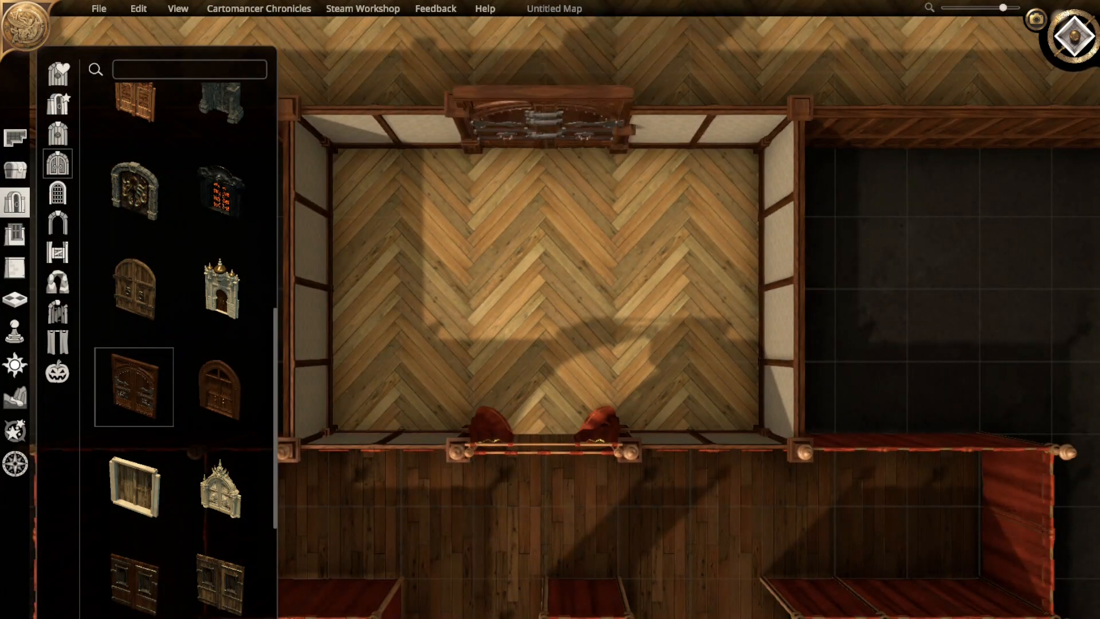
scroll(555, 348, down, 3)
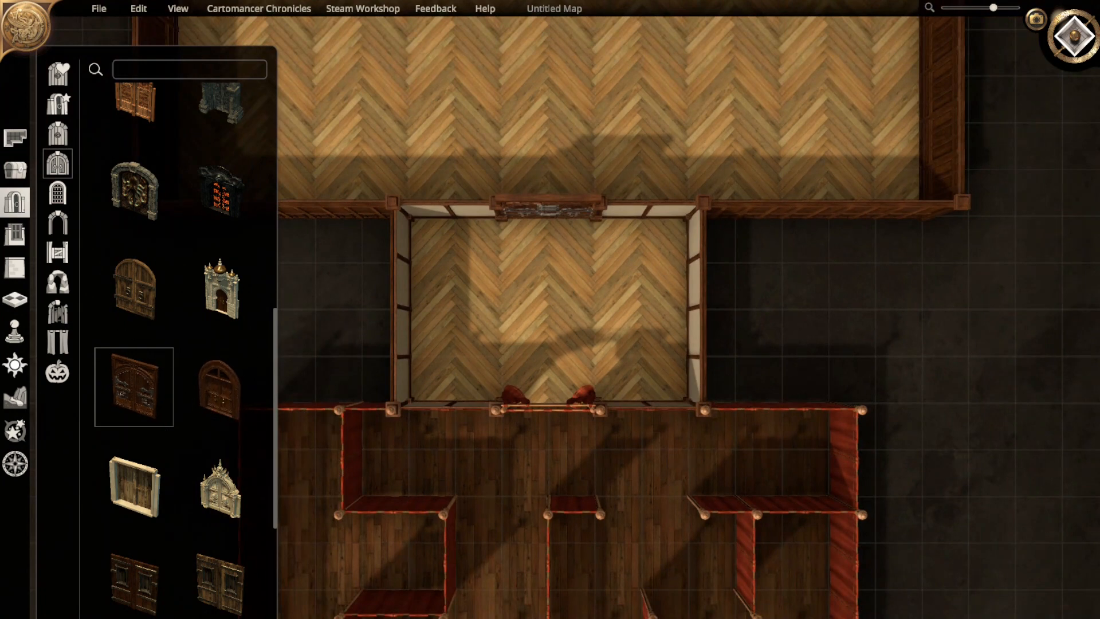
right_drag(561, 166, 584, 510)
scroll(584, 510, down, 3)
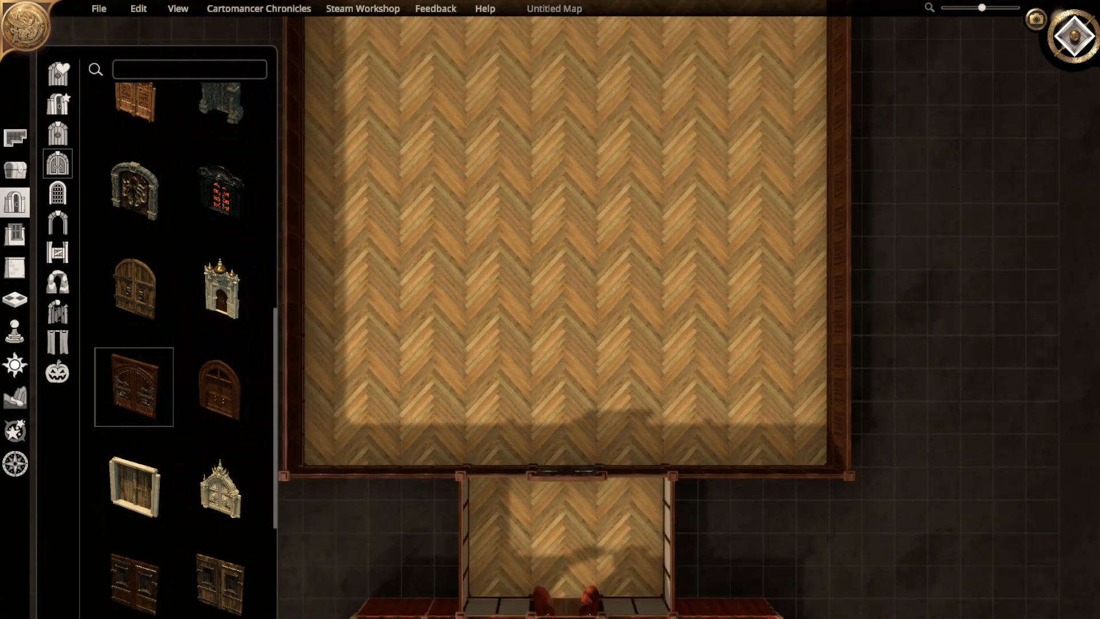
- Cover the floors of the large hall and the small room below it with Iron Fullplate
click(57, 373)
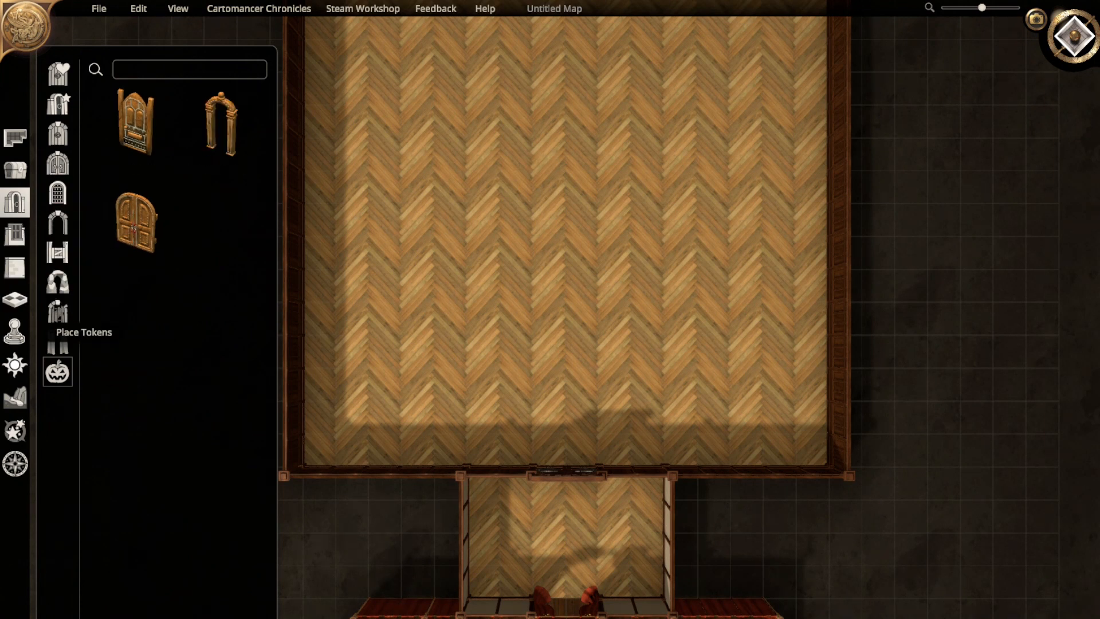
click(14, 331)
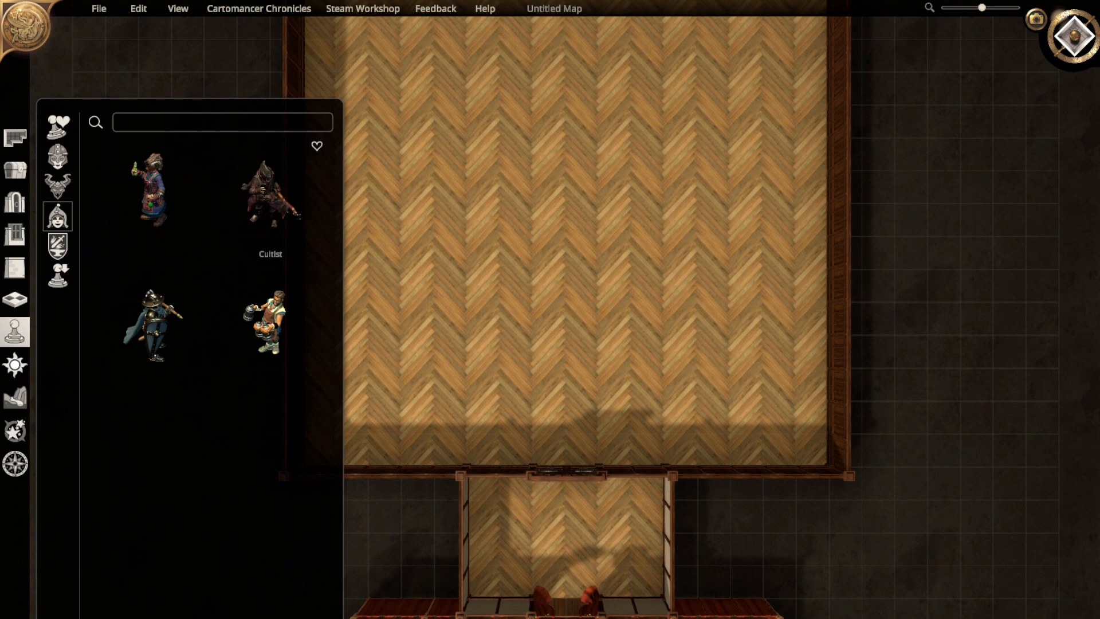
click(14, 299)
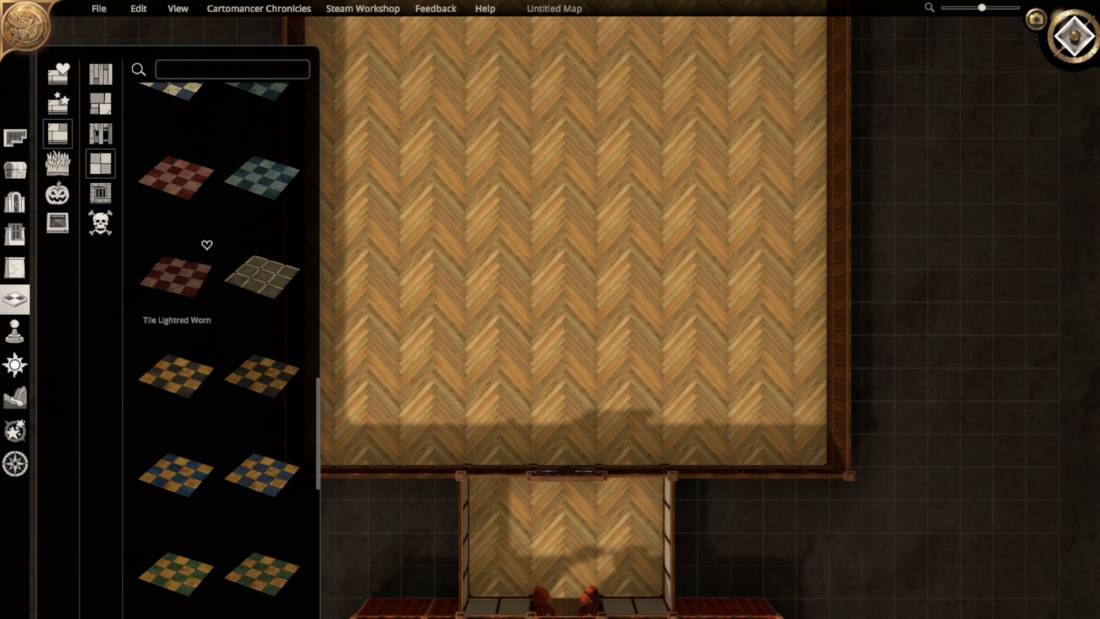
click(101, 193)
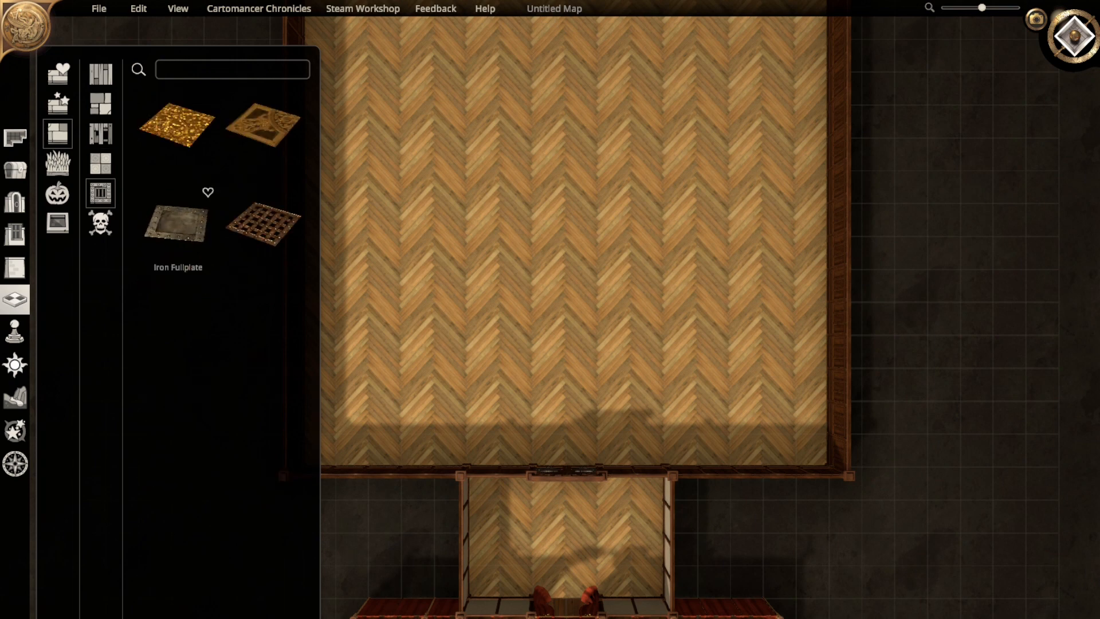
click(178, 223)
scroll(550, 251, down, 3)
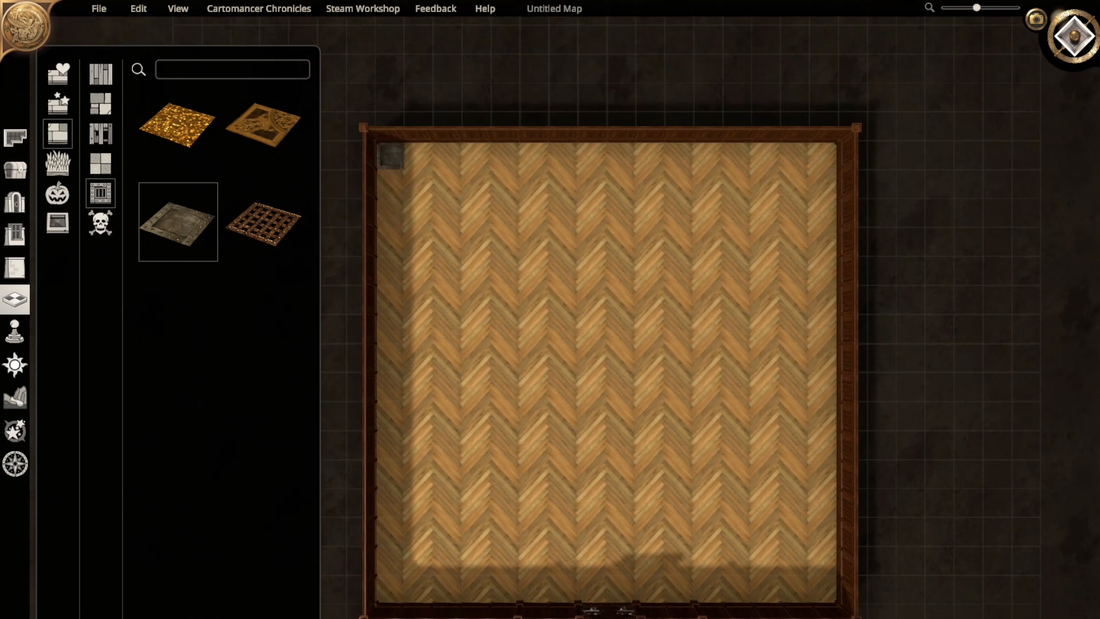
drag(391, 156, 825, 590)
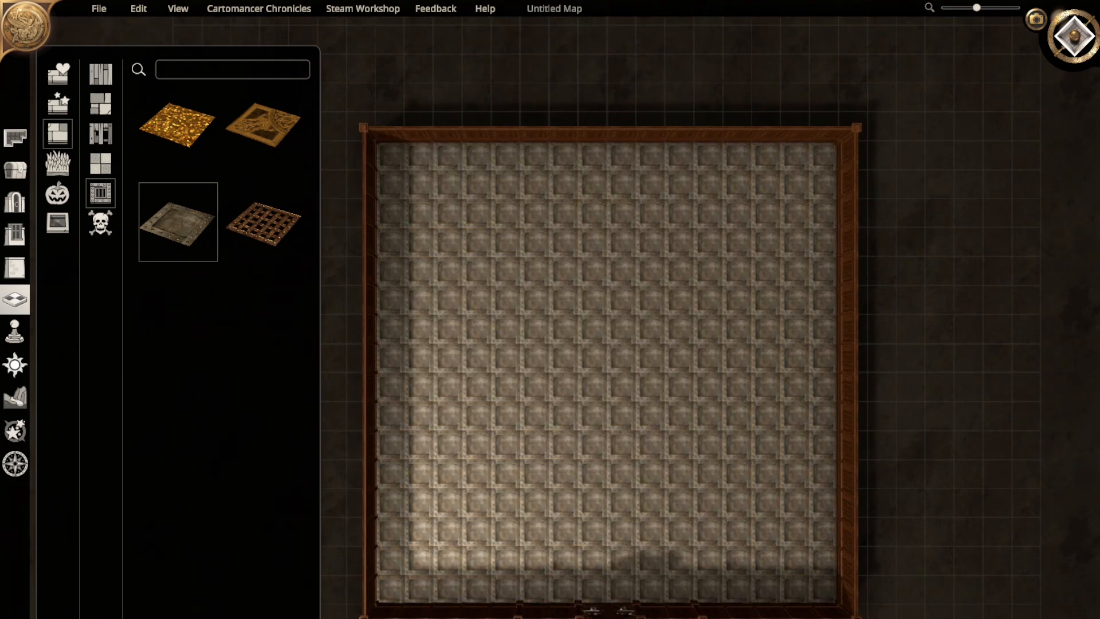
right_drag(826, 590, 797, 332)
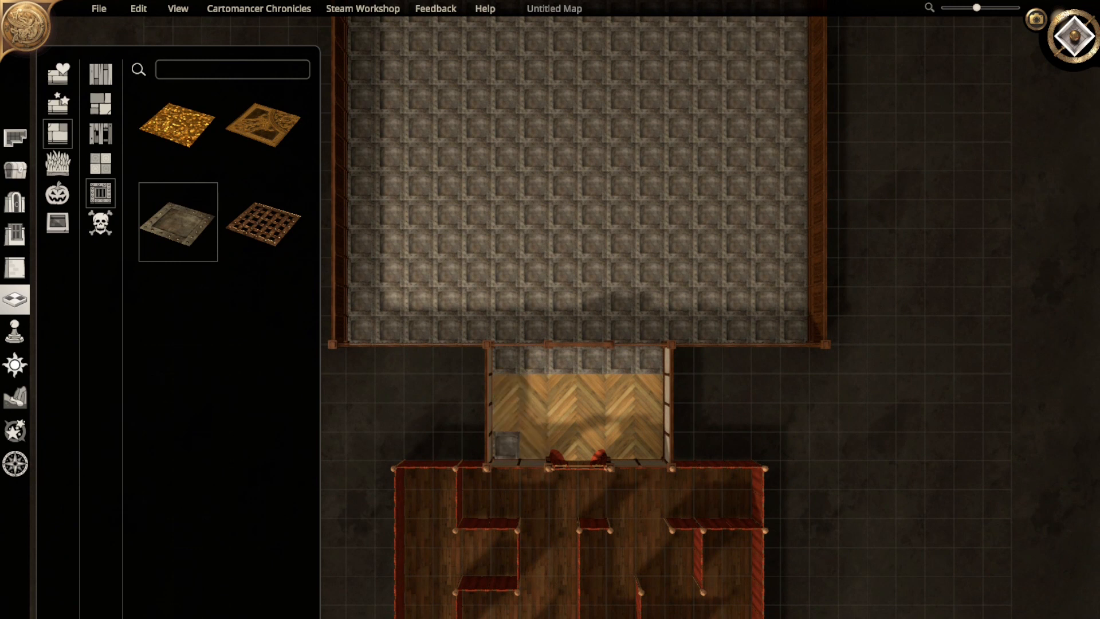
drag(507, 445, 659, 361)
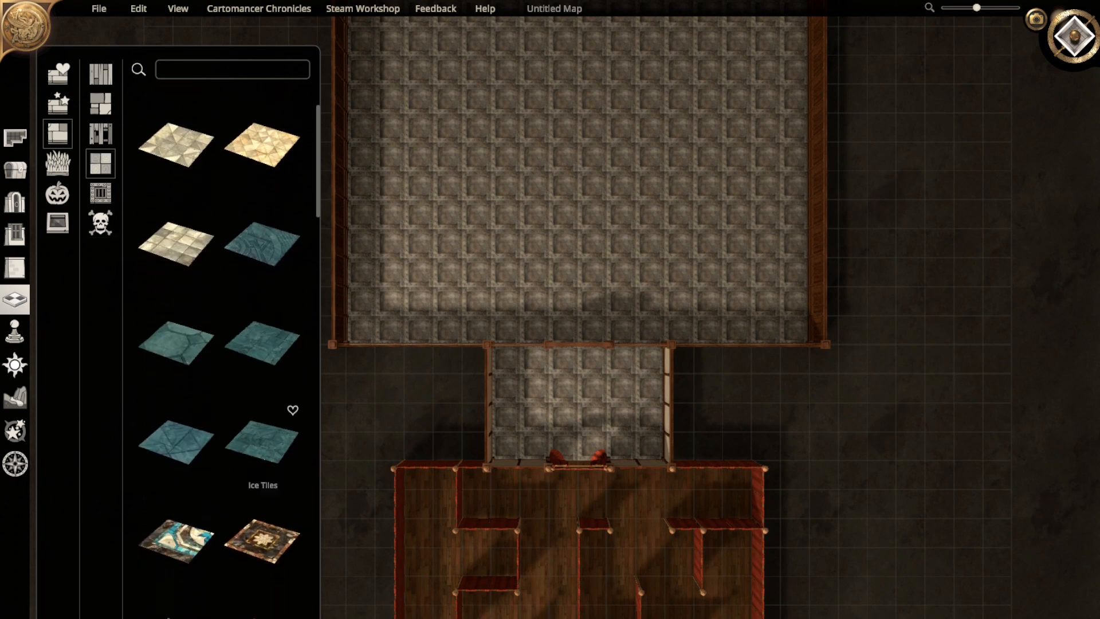
- Cover the whole large hall floor with the dark red worn checkered tile
scroll(219, 344, down, 2)
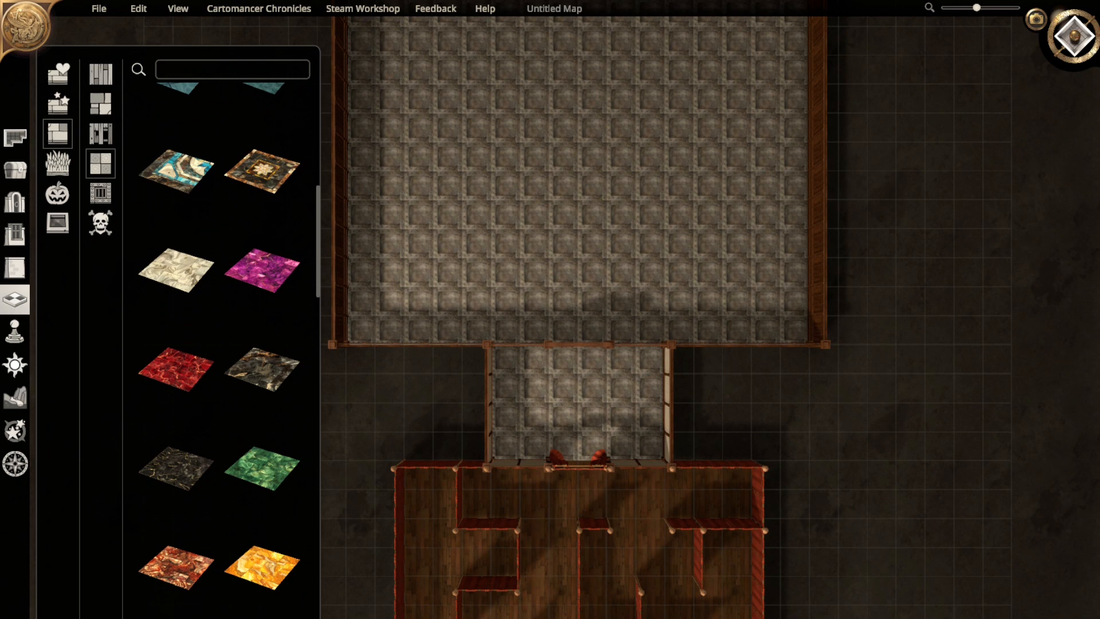
scroll(262, 502, down, 2)
scroll(262, 458, down, 10)
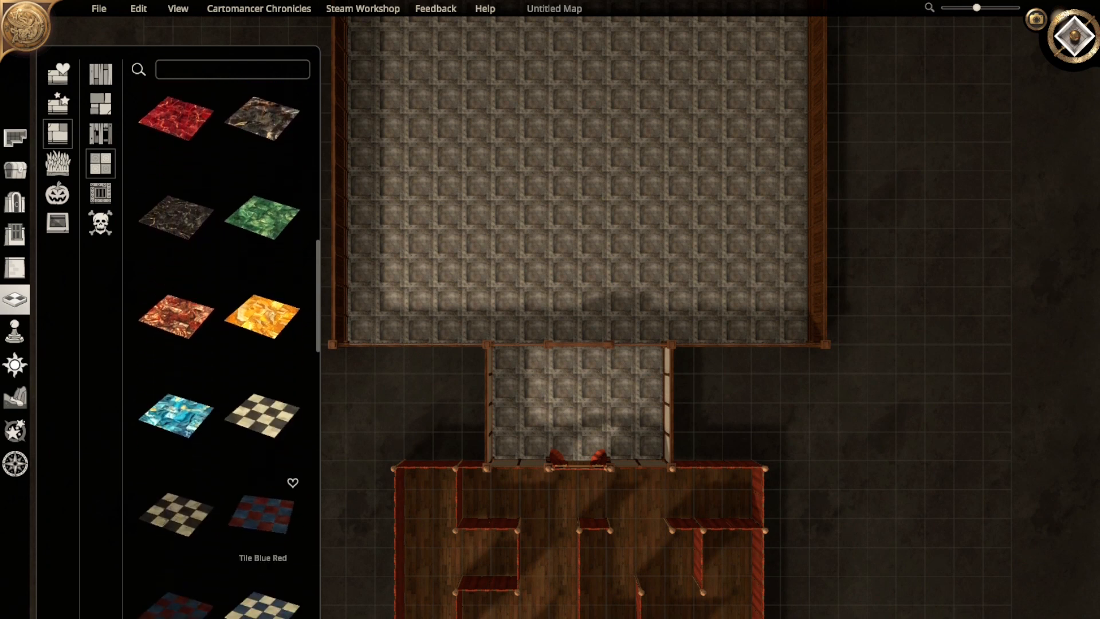
scroll(262, 493, down, 10)
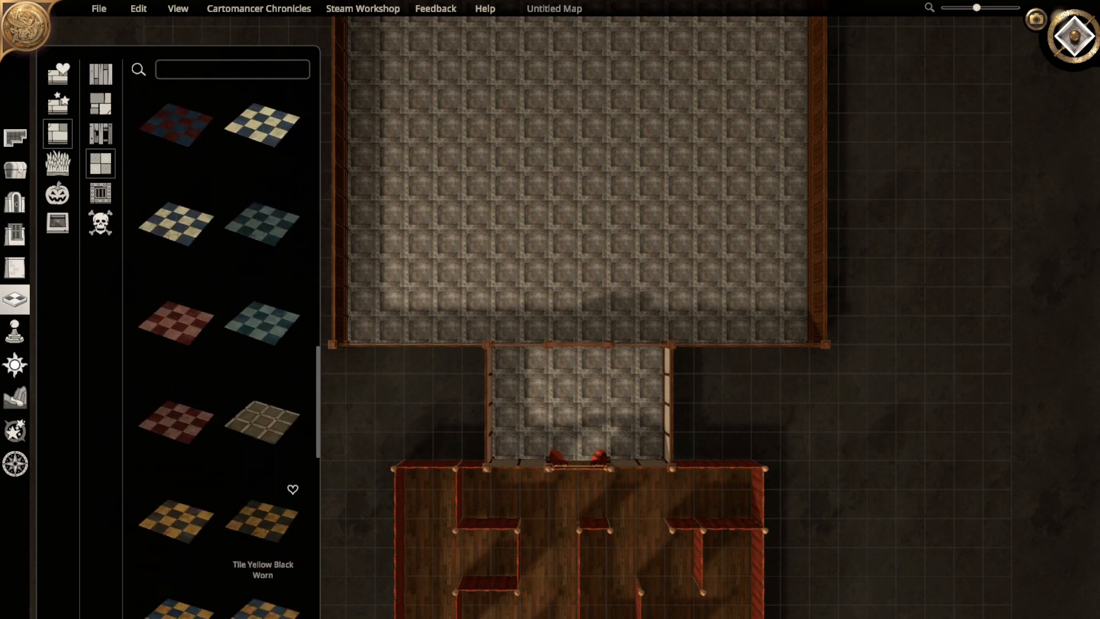
scroll(262, 505, down, 10)
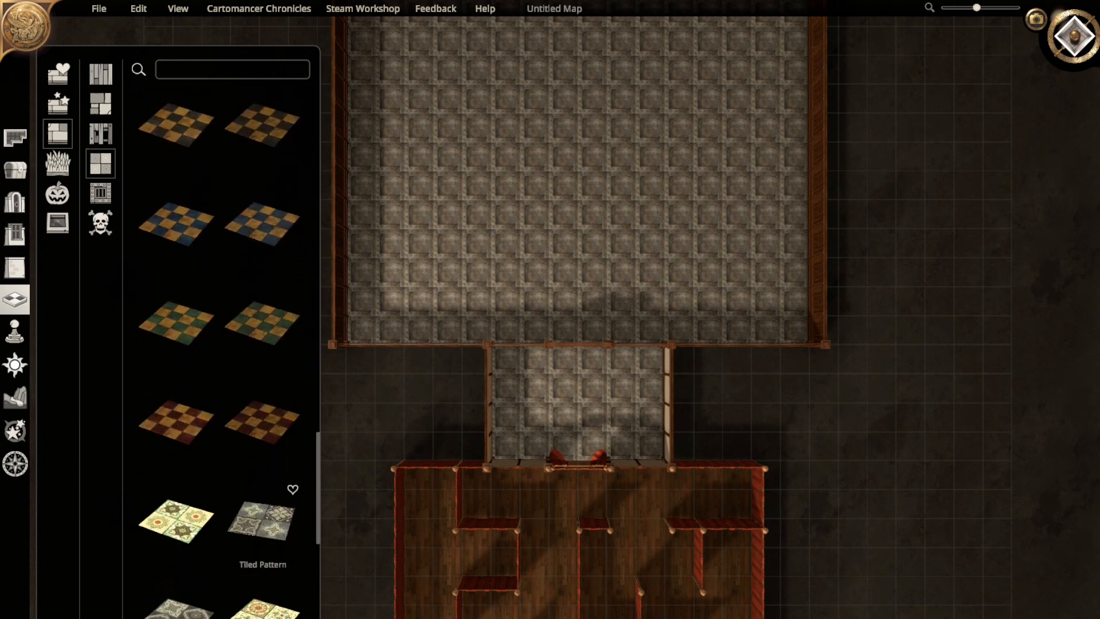
scroll(262, 504, down, 2)
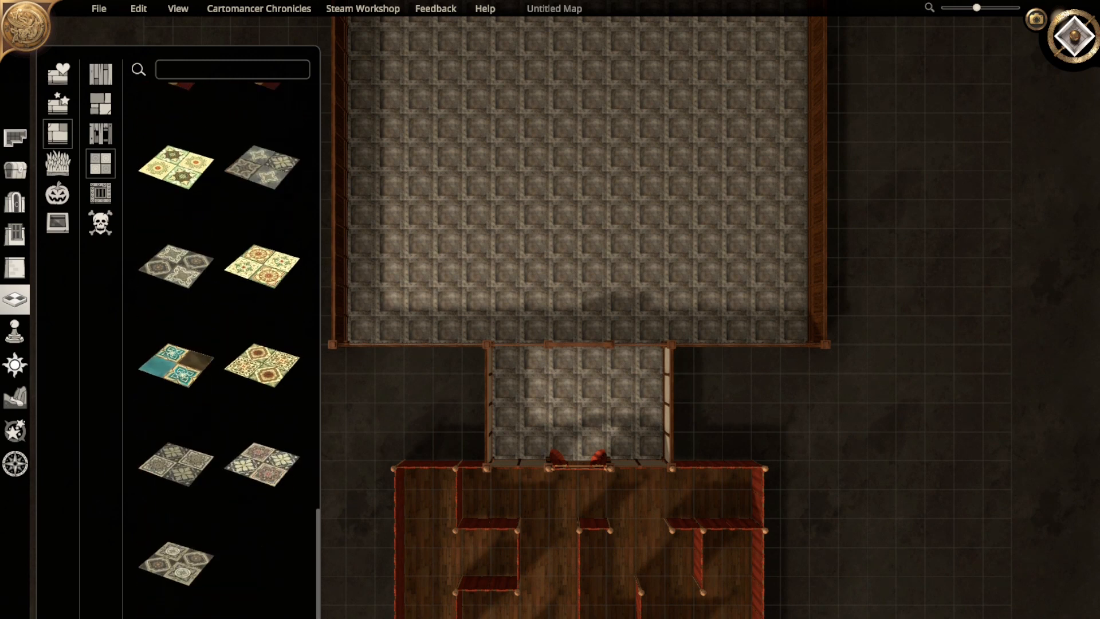
scroll(262, 504, up, 6)
scroll(263, 516, up, 8)
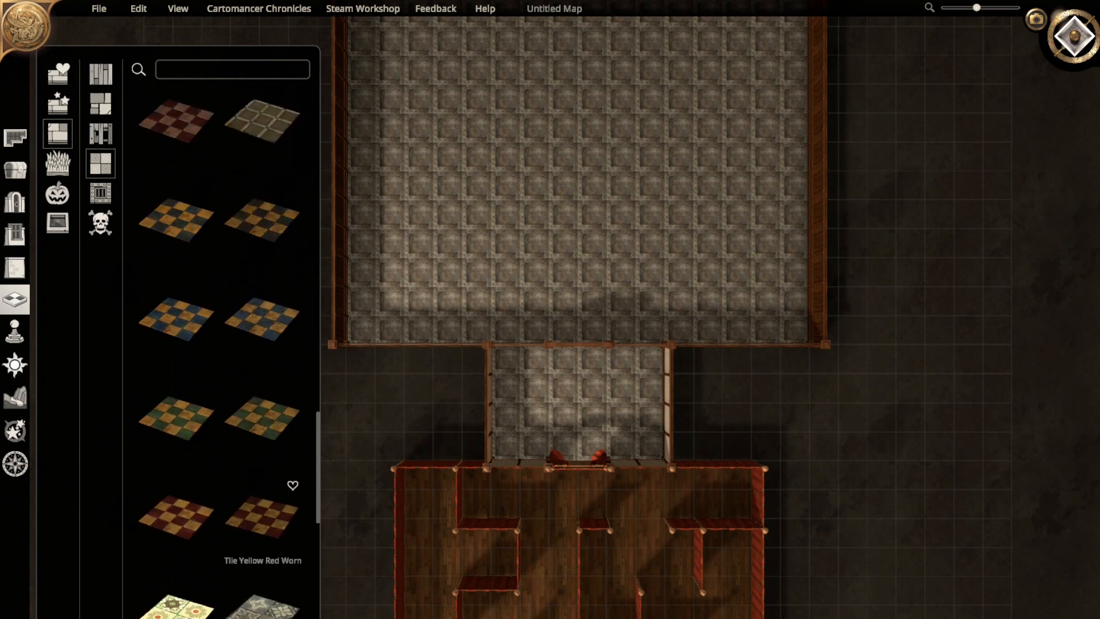
scroll(263, 515, up, 3)
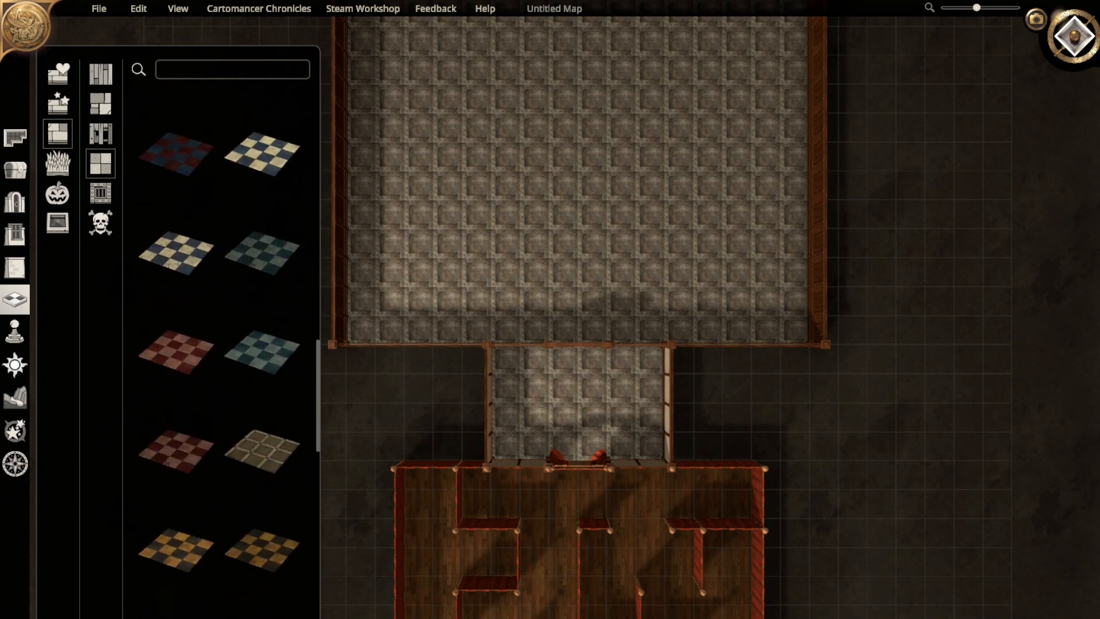
click(176, 449)
middle_drag(534, 215, 614, 405)
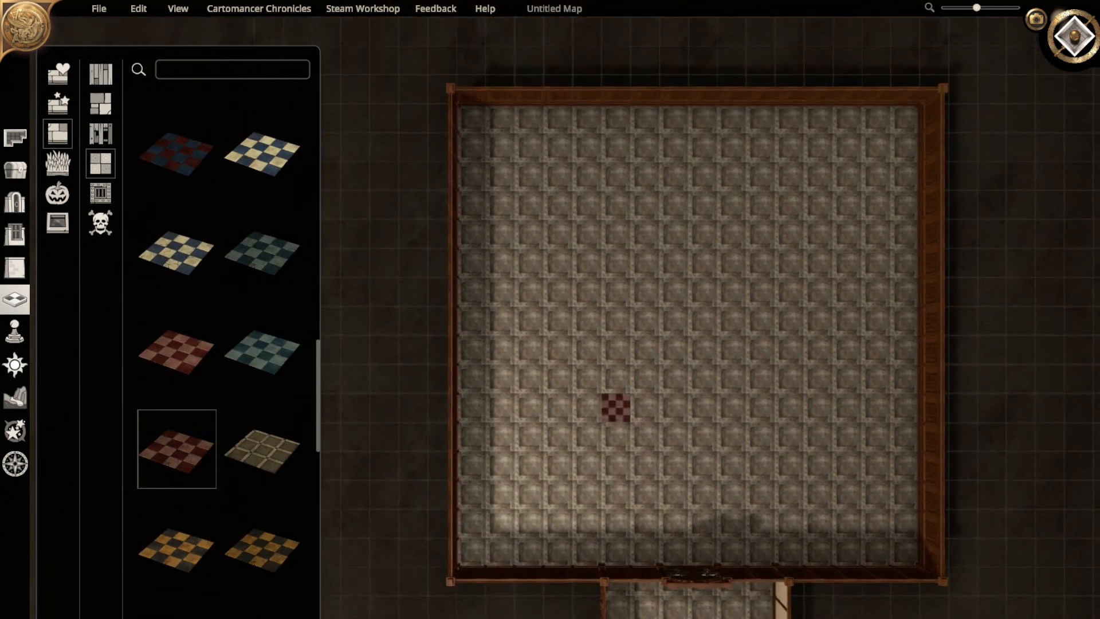
mouse_move(472, 119)
mouse_down()
mouse_move(747, 449)
mouse_move(914, 561)
mouse_up()
- Lay a diagonal row of two-by-two Tile Yellow Black Worn squares from the hall's lower-left corner towards its upper-right corner
middle_drag(435, 542, 262, 451)
click(262, 548)
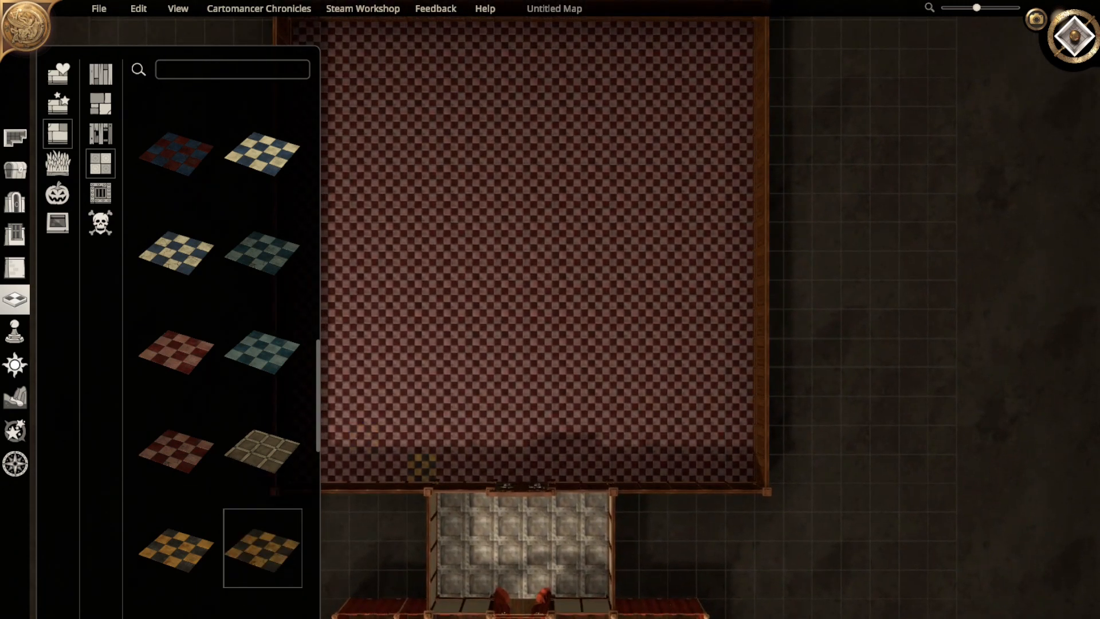
middle_drag(421, 467, 528, 458)
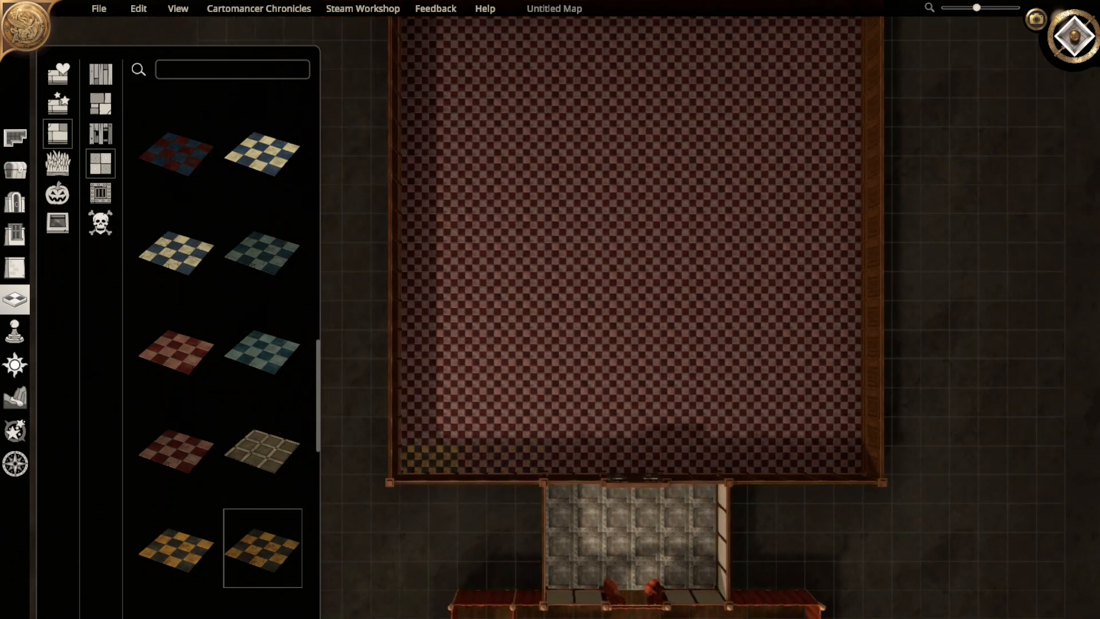
click(428, 446)
click(486, 387)
click(544, 330)
click(660, 213)
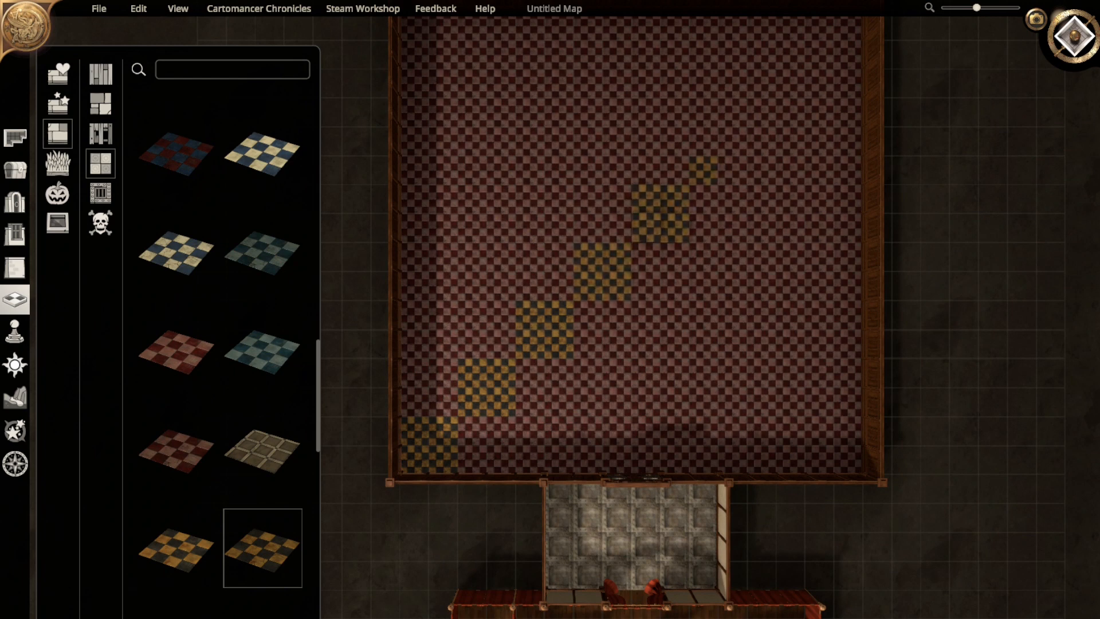
click(718, 155)
key(w)
key(d)
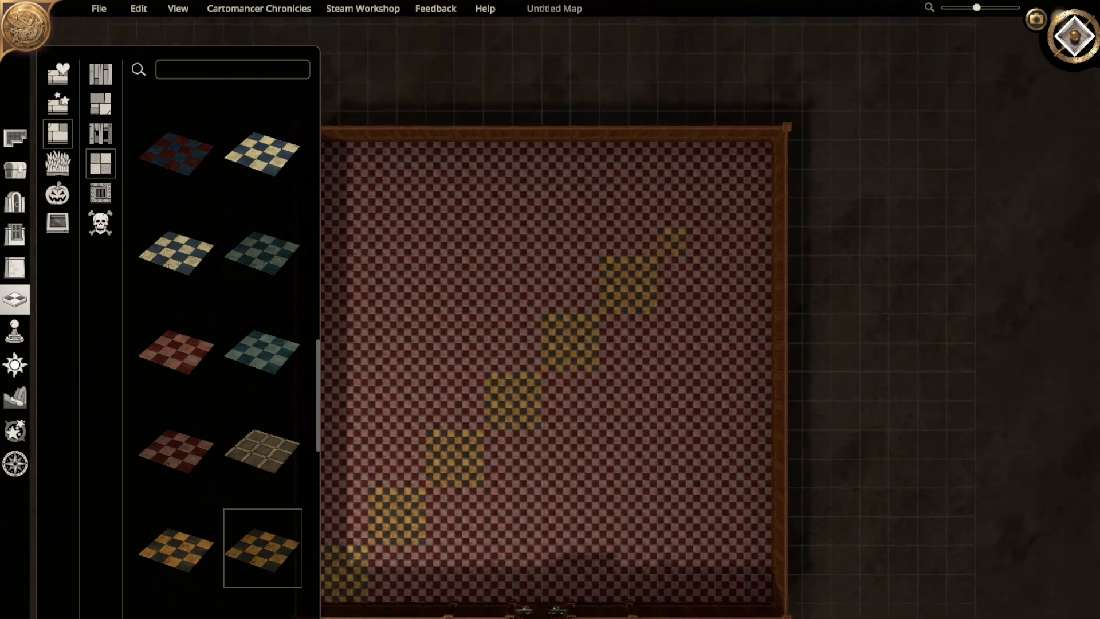
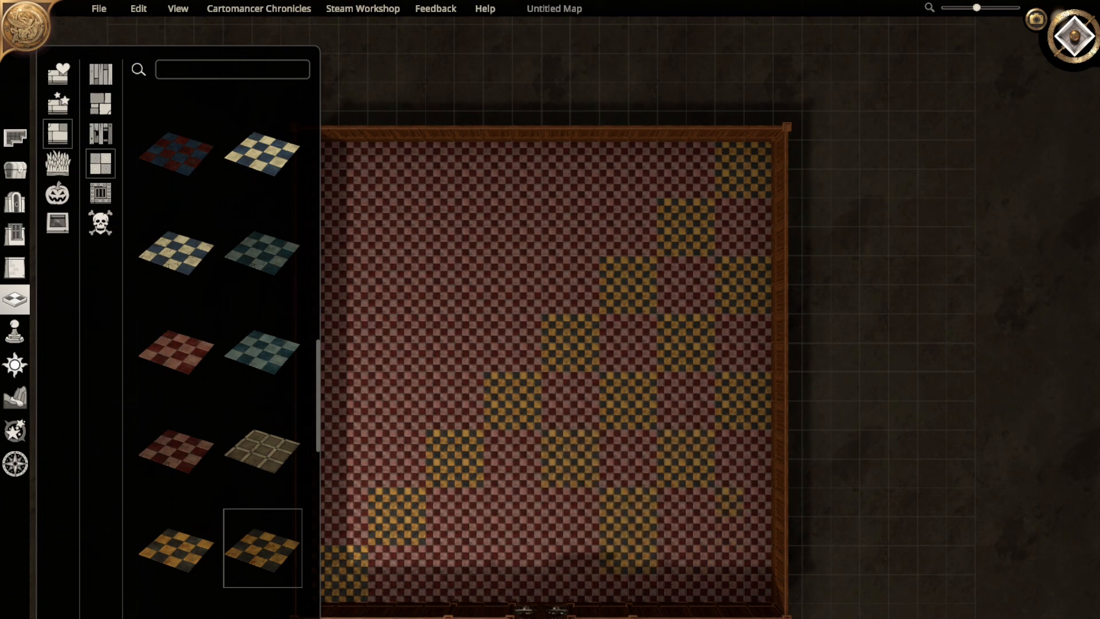
- Fill the rest of the hall floor with alternating two-by-two squares of Tile Yellow Black Worn to form a large chessboard pattern
drag(729, 502, 731, 530)
right_drag(499, 501, 633, 463)
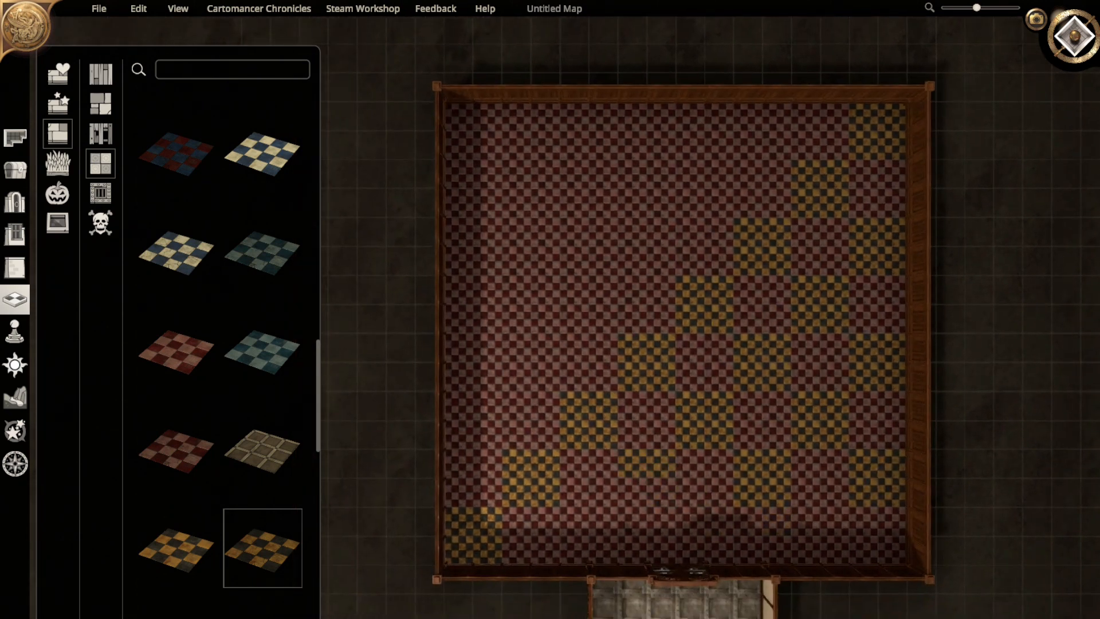
drag(574, 521, 603, 550)
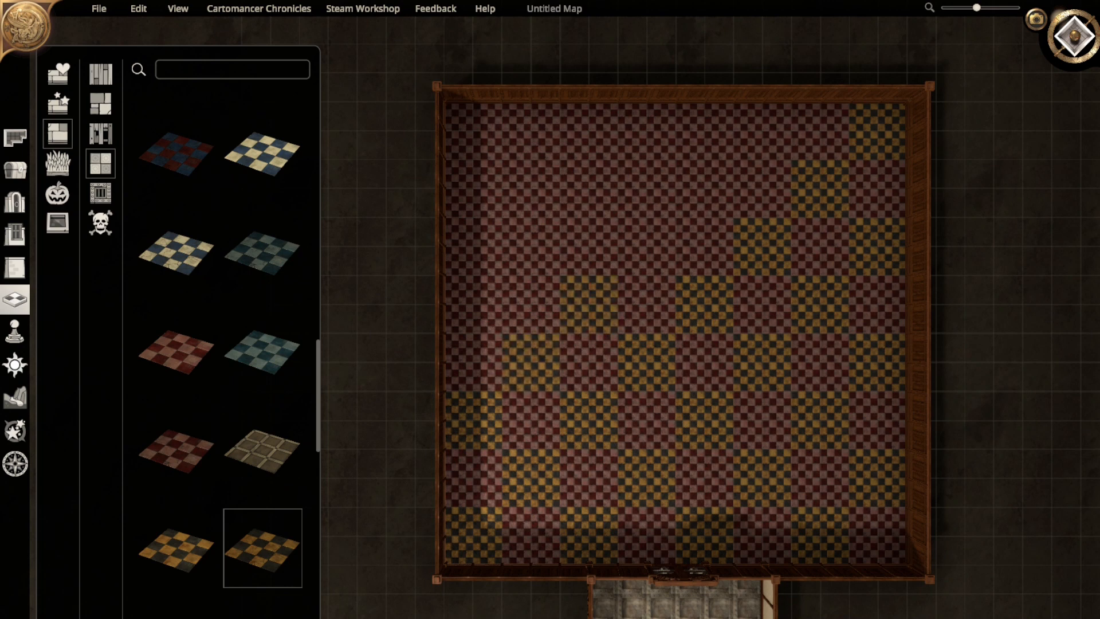
right_drag(604, 261, 600, 379)
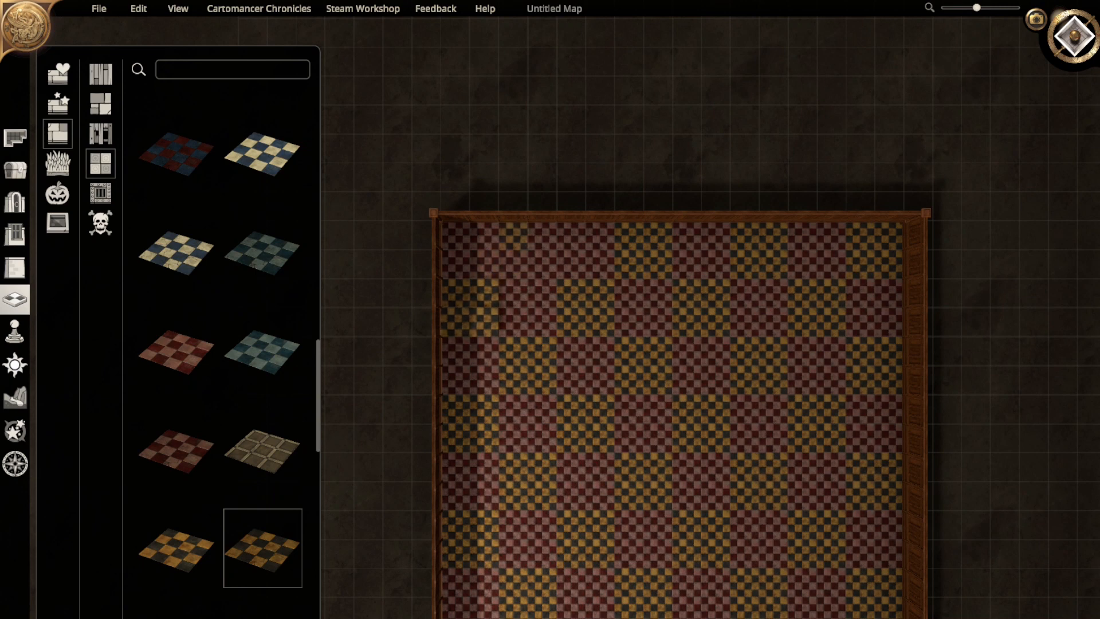
- Try the dark blue-and-red checkered tile on the small room's floor below the hall
right_drag(573, 436, 522, 66)
scroll(263, 310, up, 3)
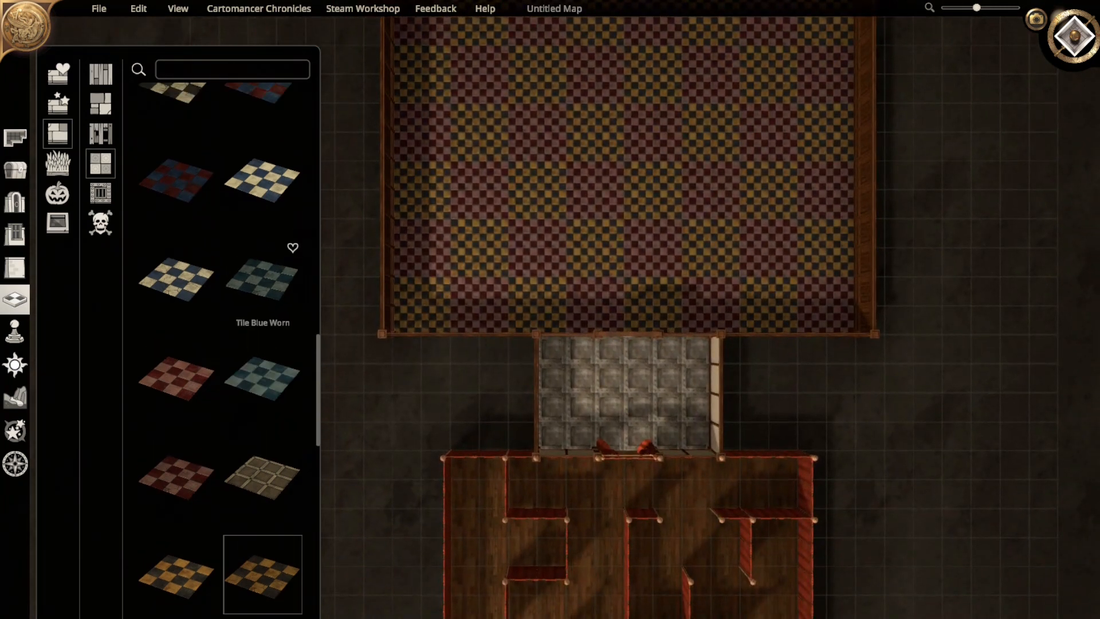
drag(552, 349, 696, 438)
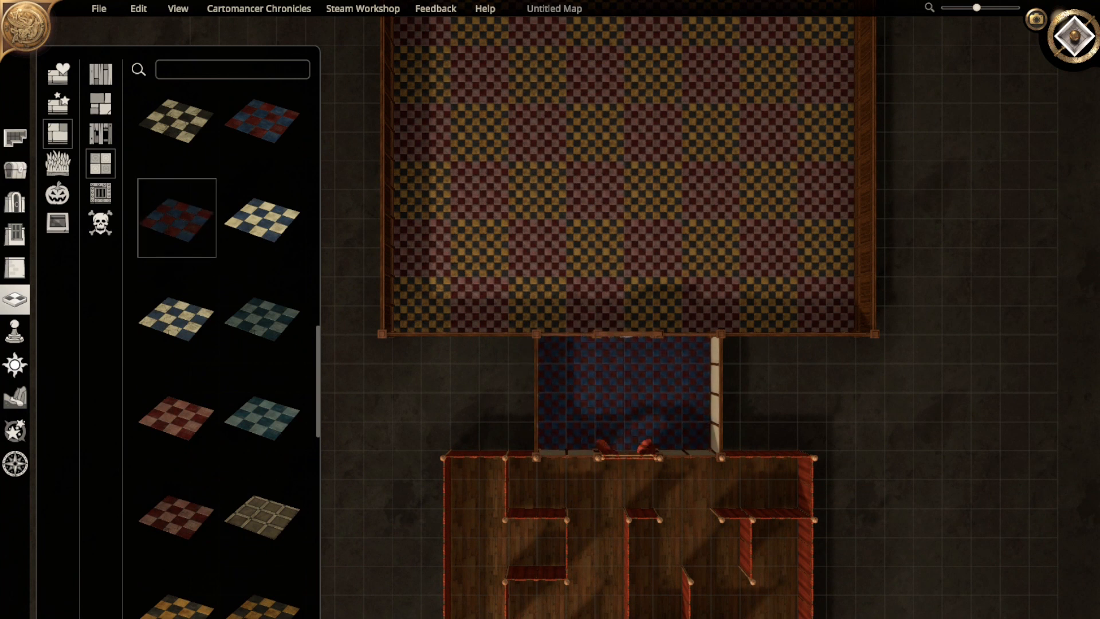
- Try the Hardwood floor across the small room between the hall and the maze
scroll(178, 292, up, 3)
click(100, 74)
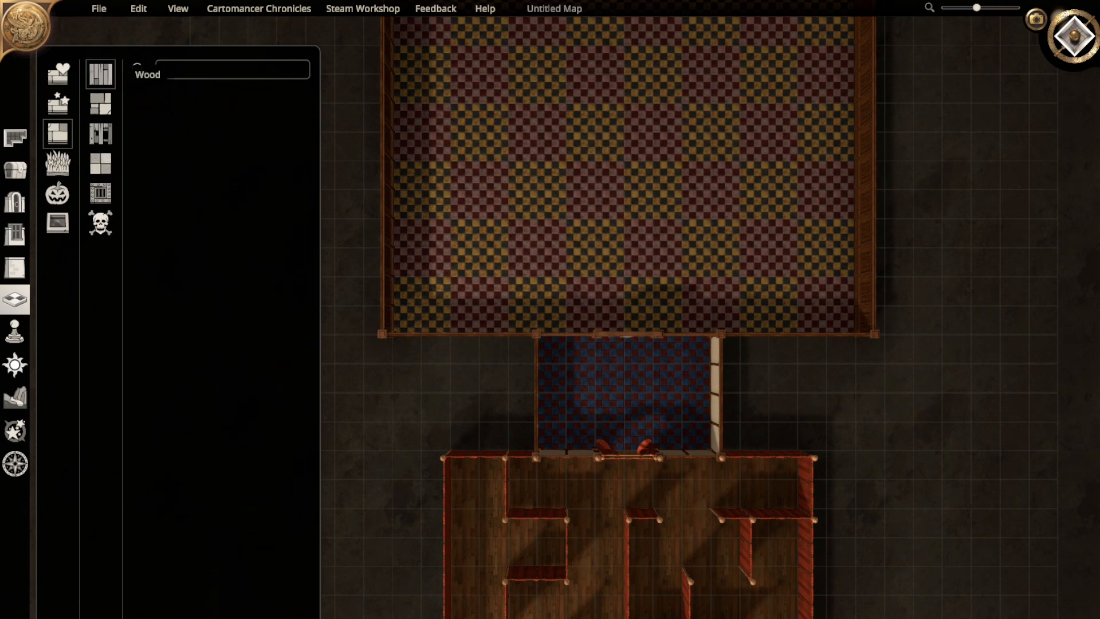
scroll(263, 430, up, 3)
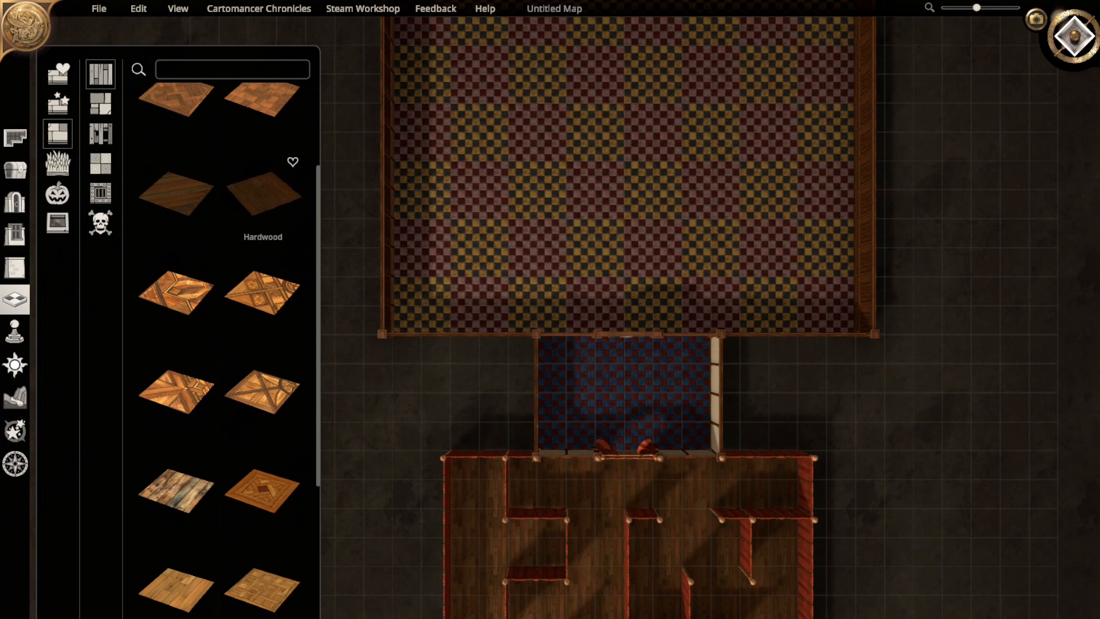
click(263, 192)
drag(553, 350, 697, 436)
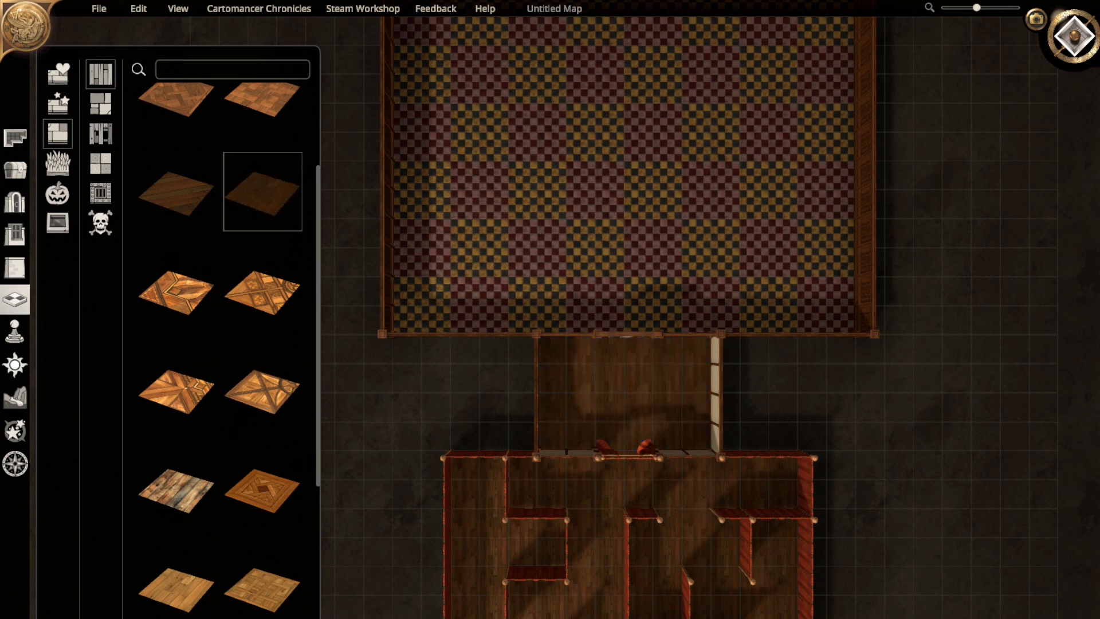
- Cover the small room's floor with the dark herringbone wood
click(176, 192)
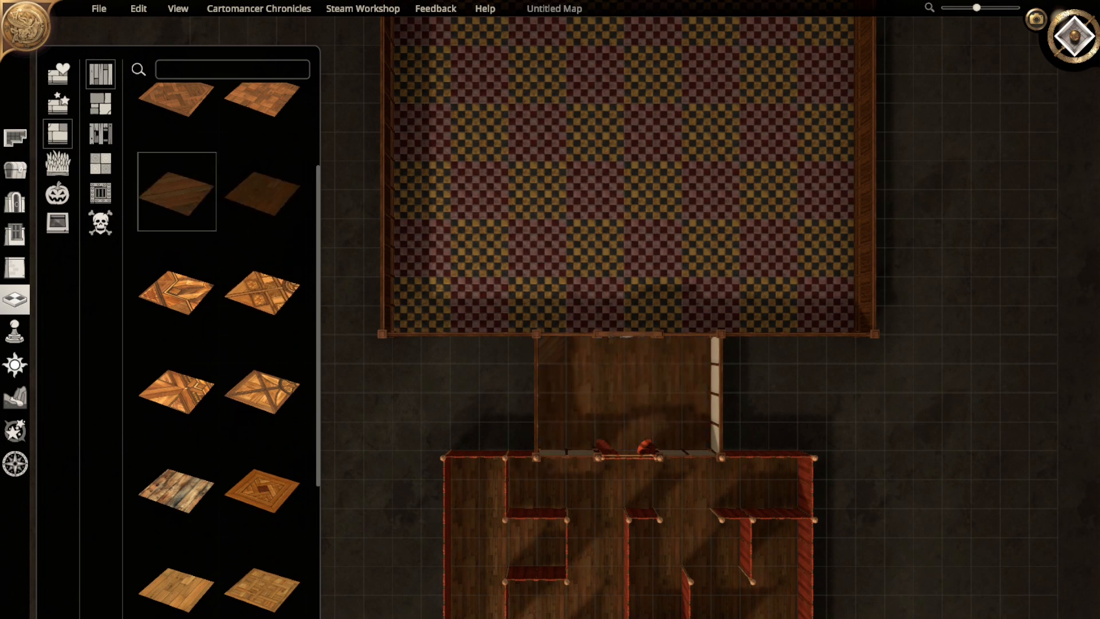
drag(552, 350, 697, 436)
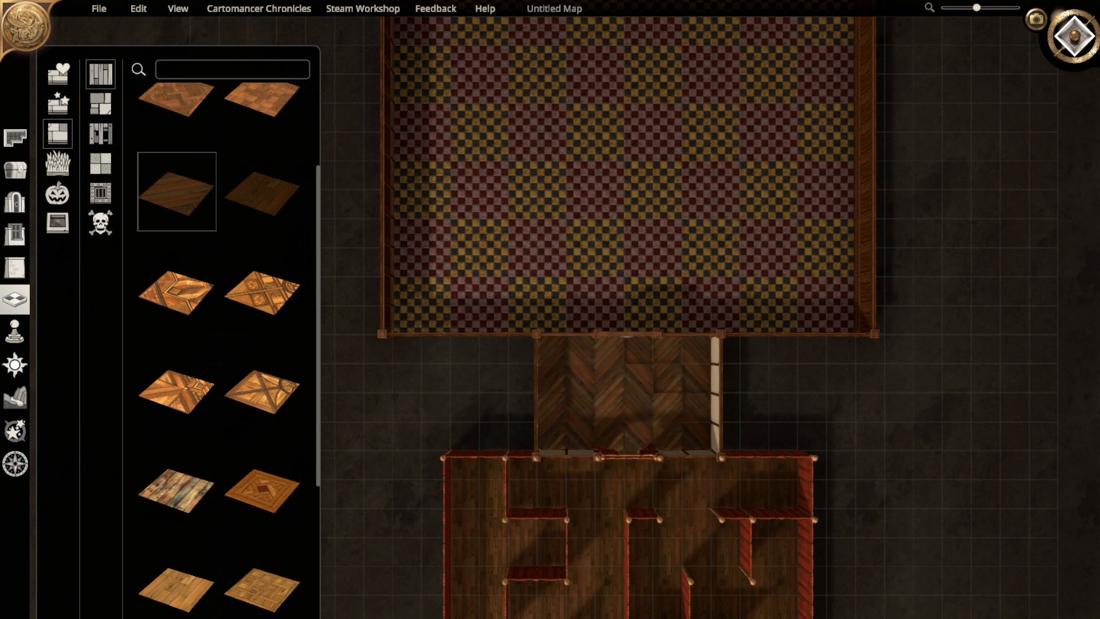
scroll(176, 390, up, 2)
scroll(176, 390, up, 1)
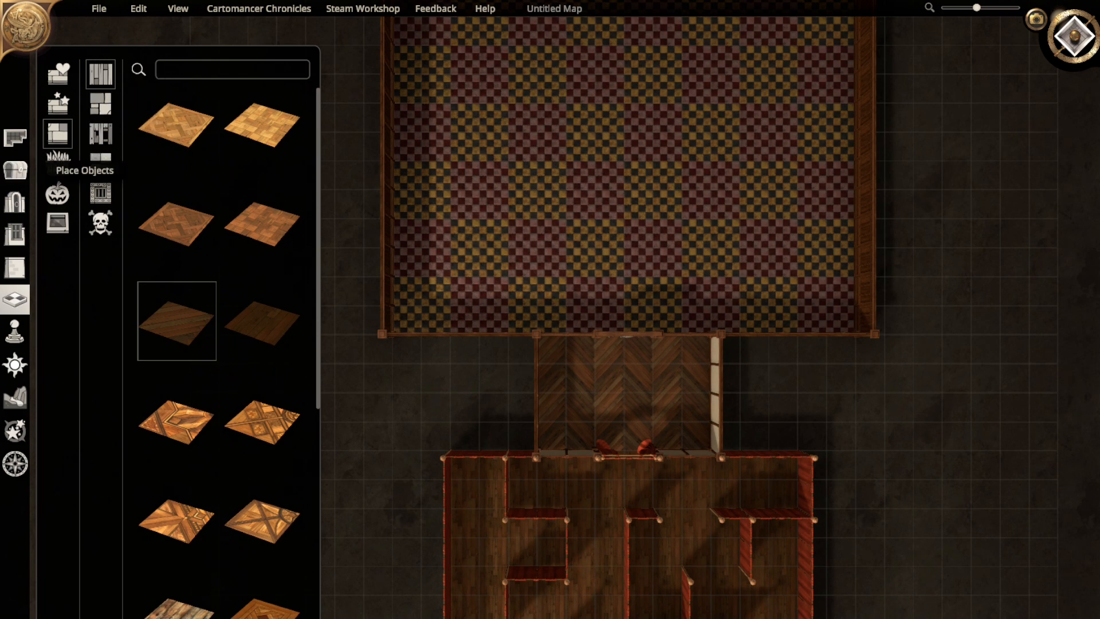
- Preview Broken Planks as the walls of the small room and the large hall, and look through the other ruined walls
click(15, 267)
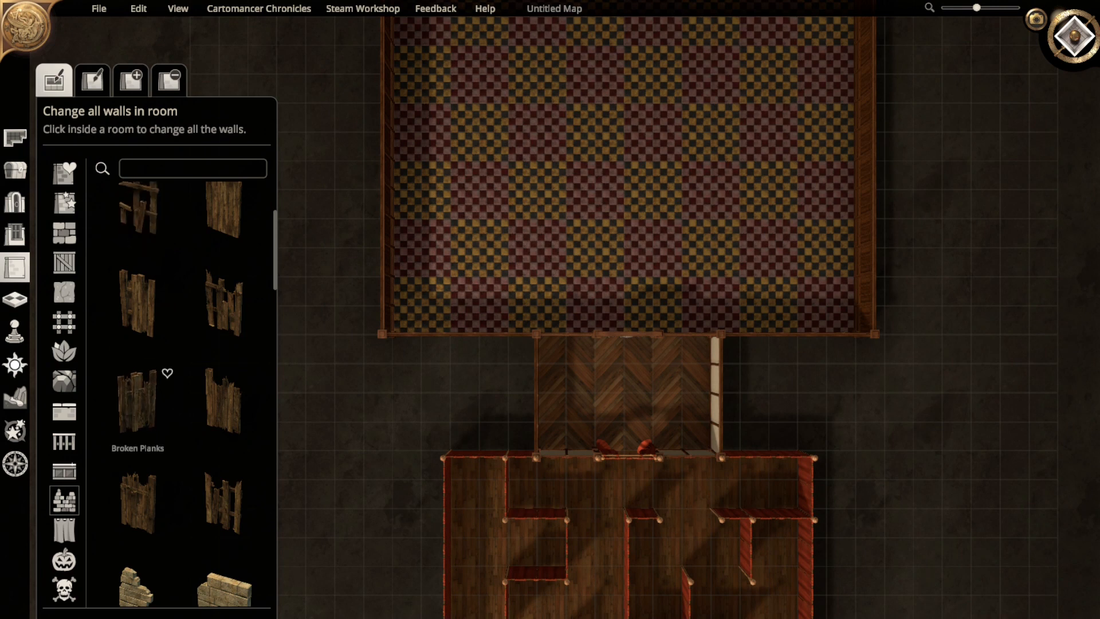
click(138, 401)
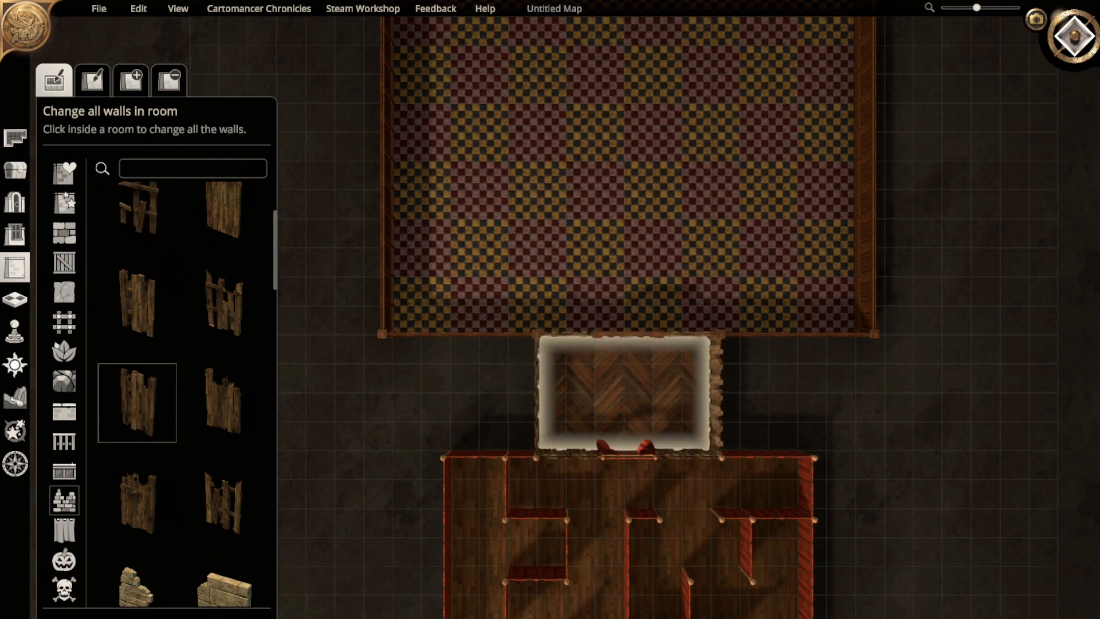
scroll(224, 452, down, 6)
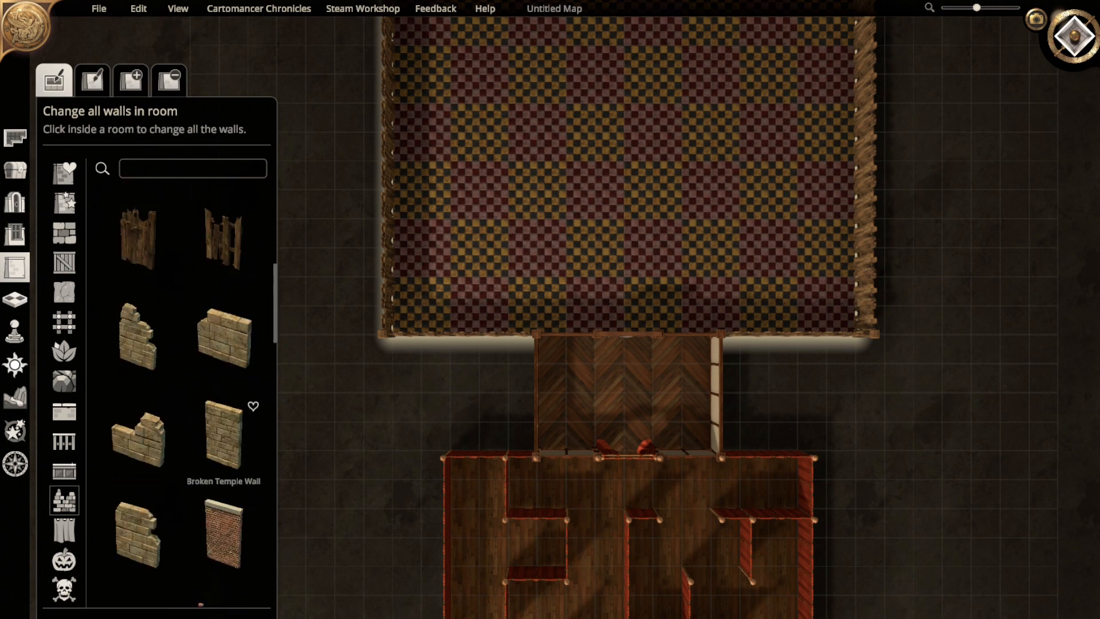
scroll(224, 495, down, 5)
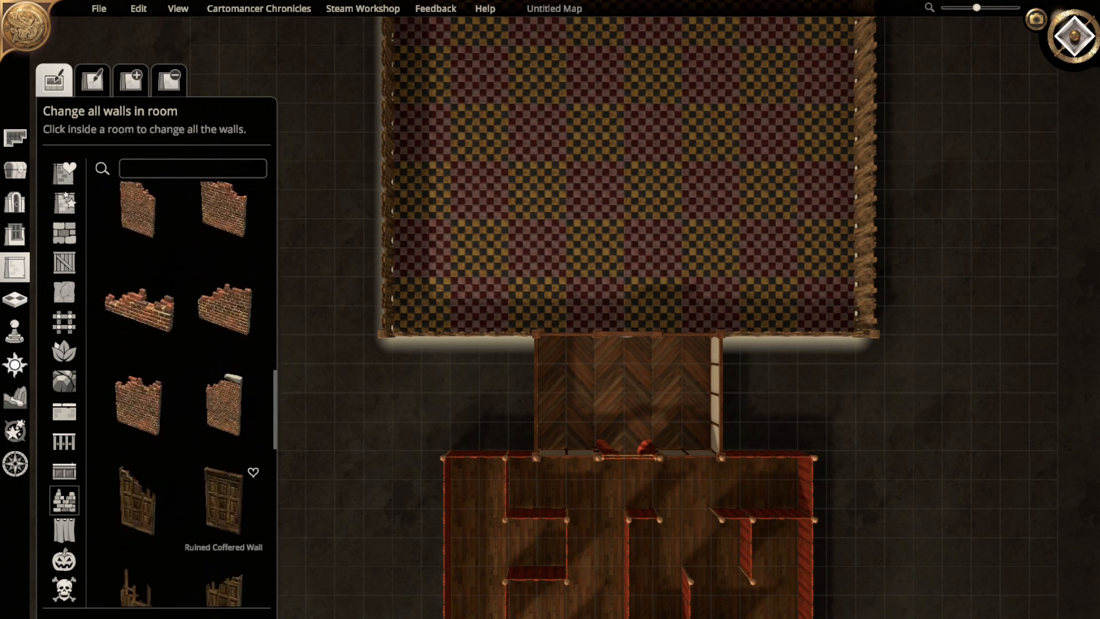
- Try Old Wood from the wooden wall styles on all walls of the small room
click(65, 263)
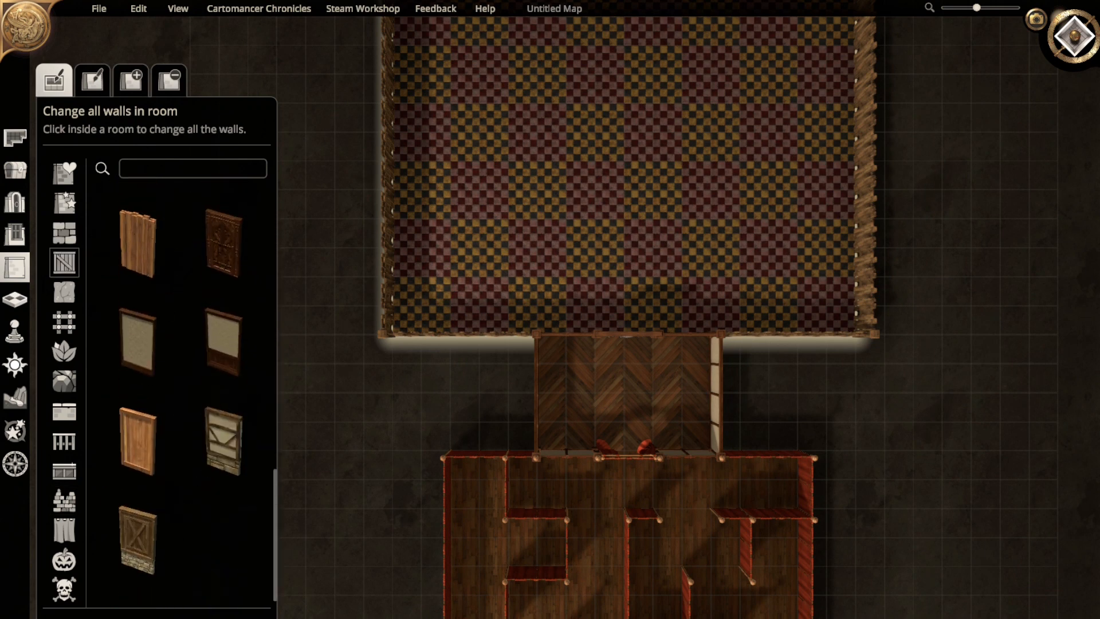
scroll(137, 435, up, 5)
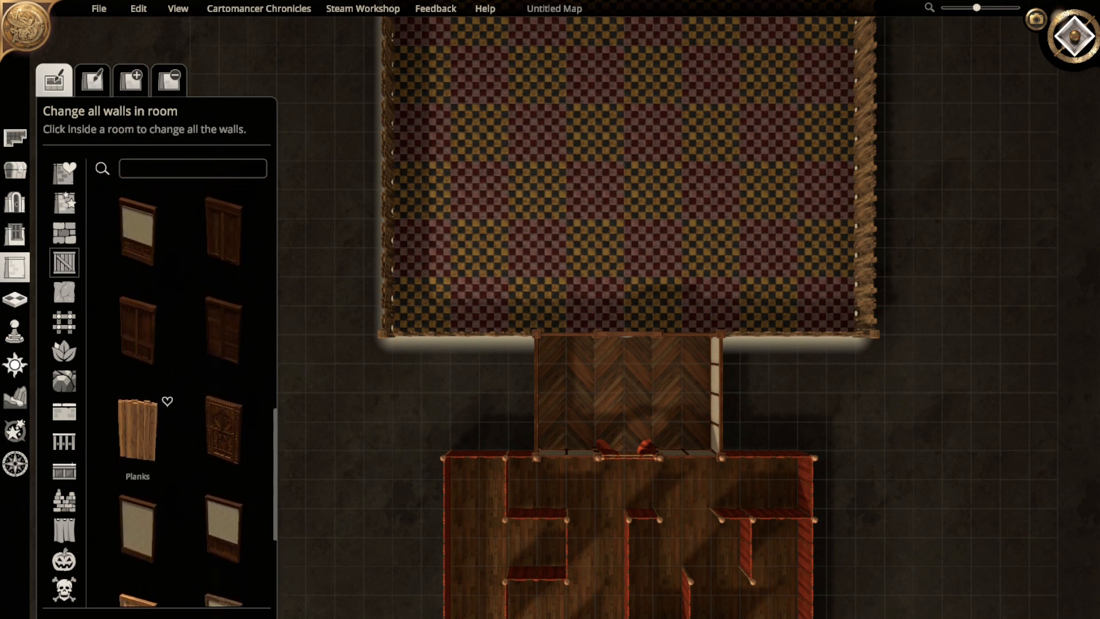
scroll(137, 401, up, 5)
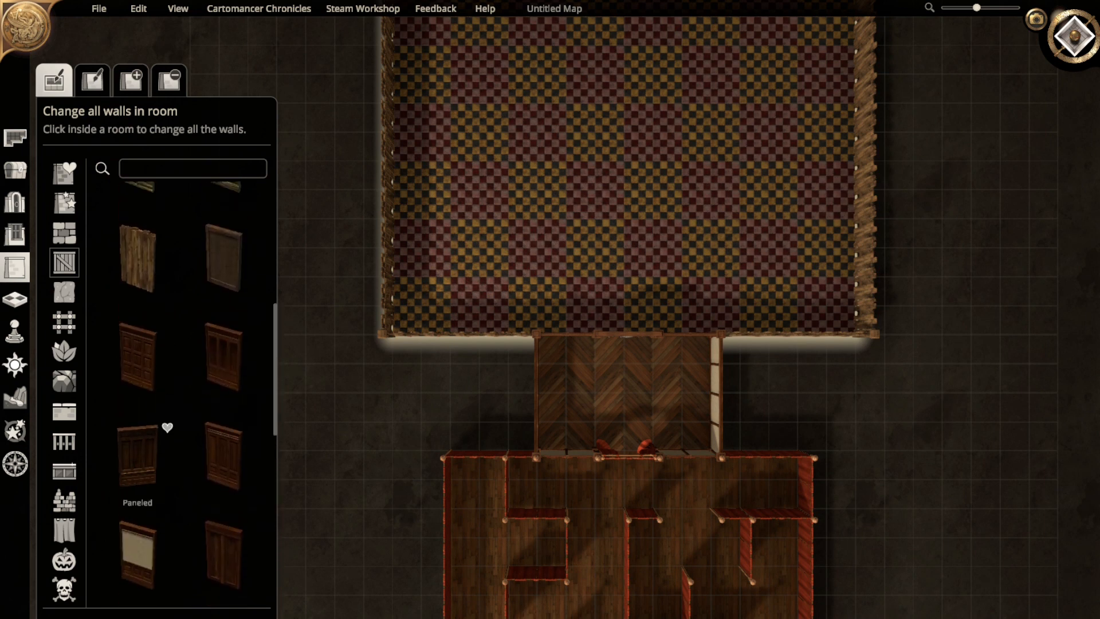
scroll(138, 417, up, 1)
click(224, 351)
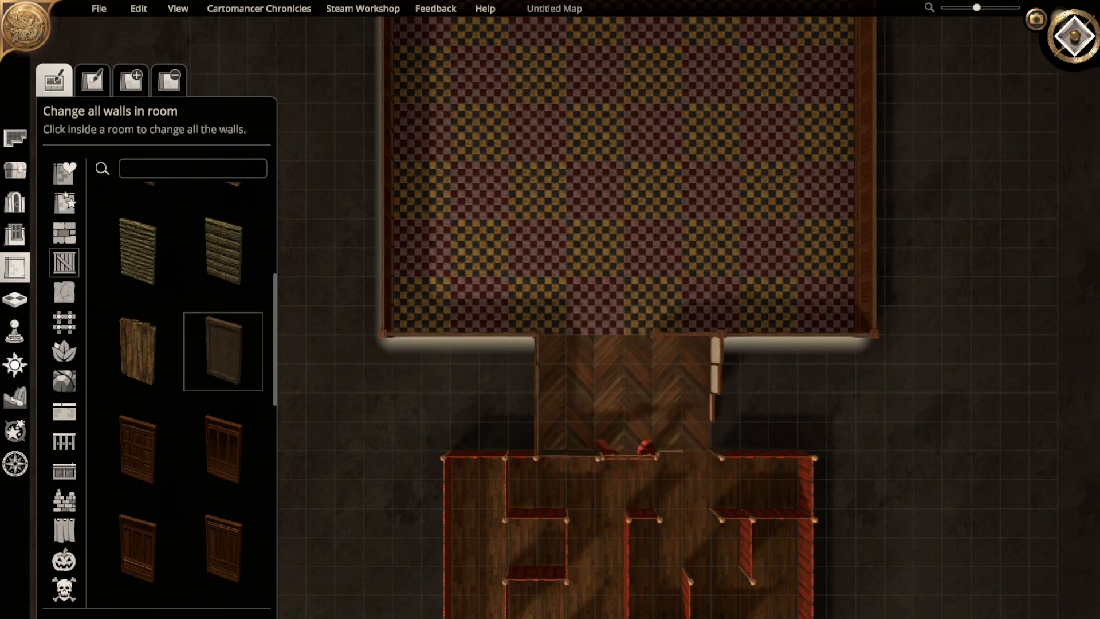
scroll(631, 516, up, 4)
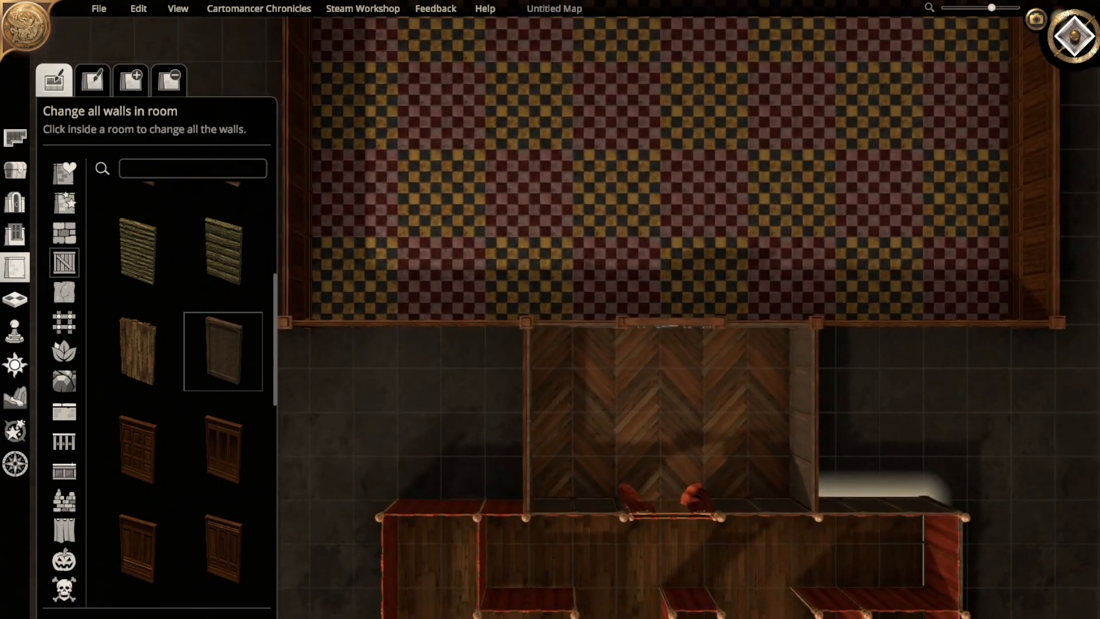
right_drag(631, 564, 622, 612)
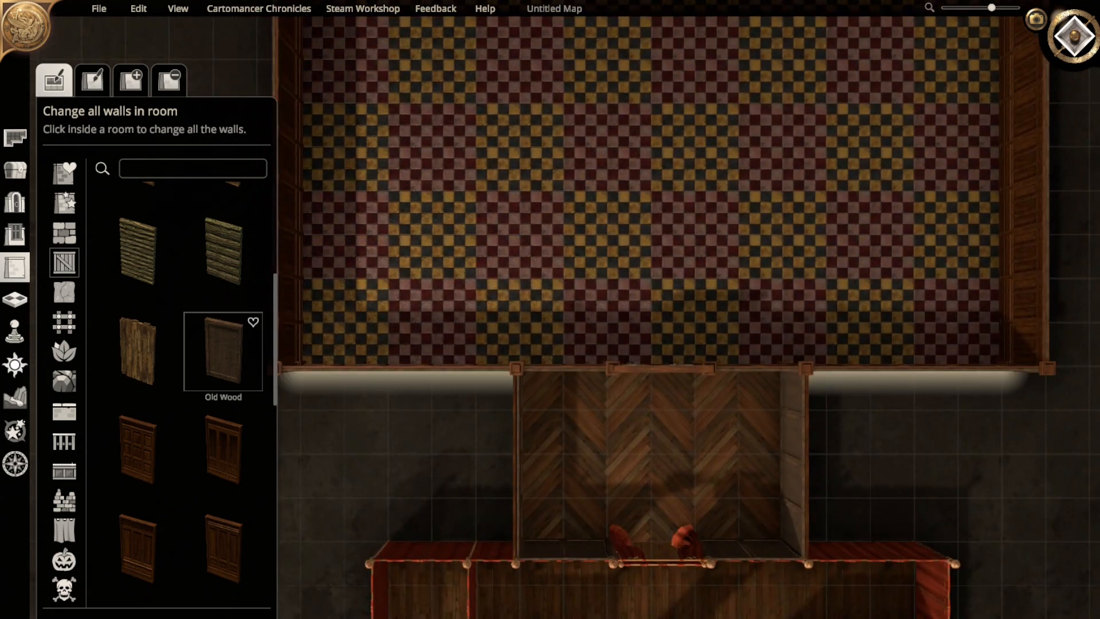
- Replace all walls of the small room with the dark wood panelling that has carved arches
click(223, 450)
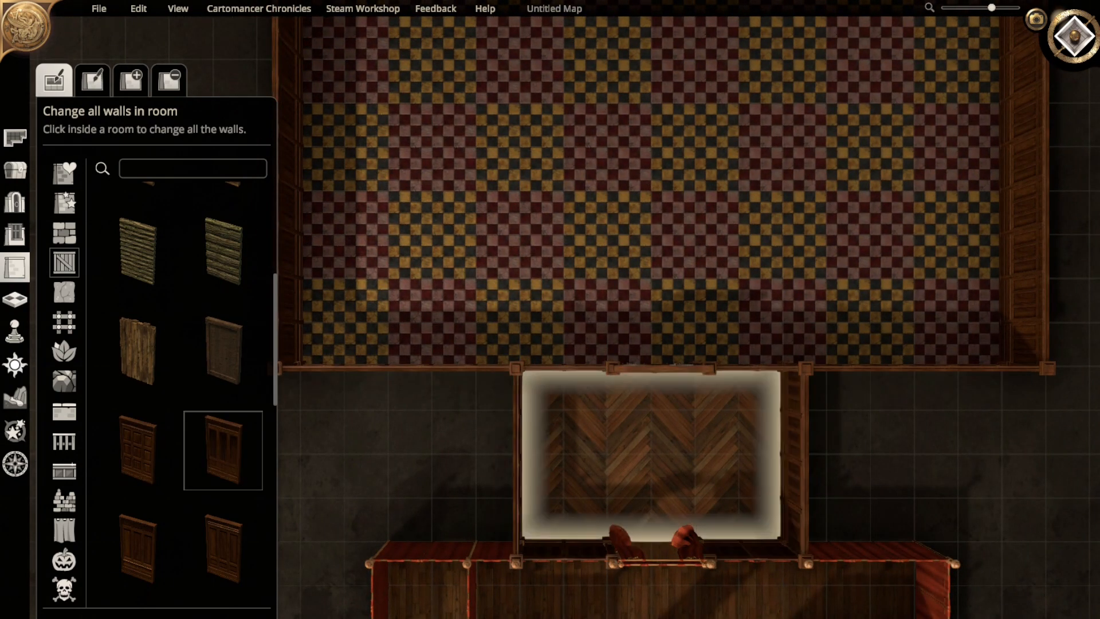
right_drag(648, 487, 654, 400)
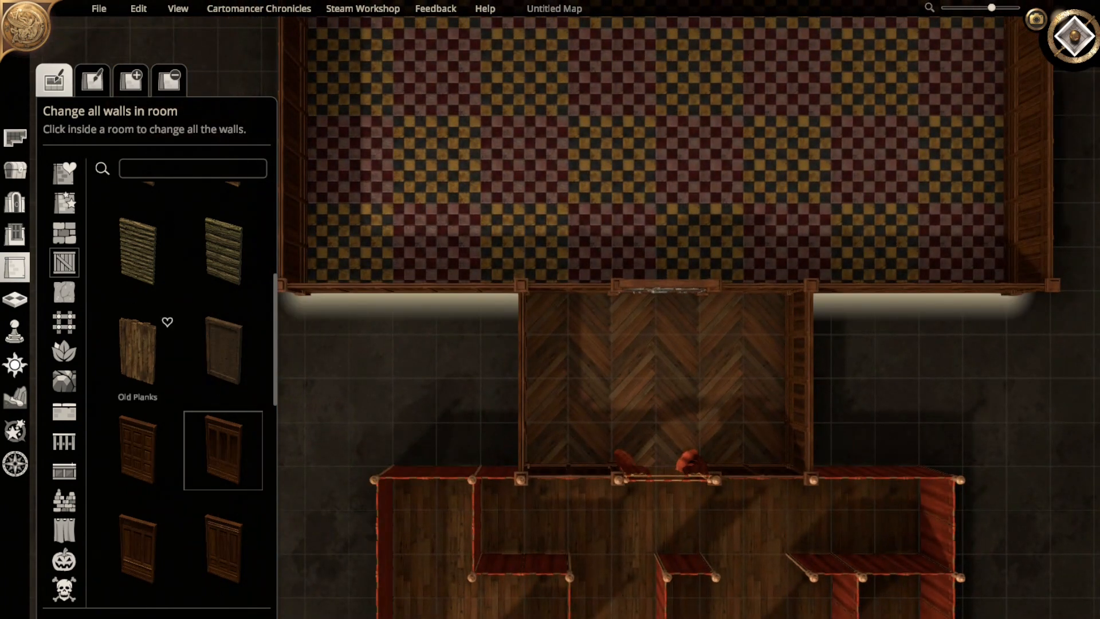
scroll(138, 343, up, 2)
scroll(137, 327, up, 3)
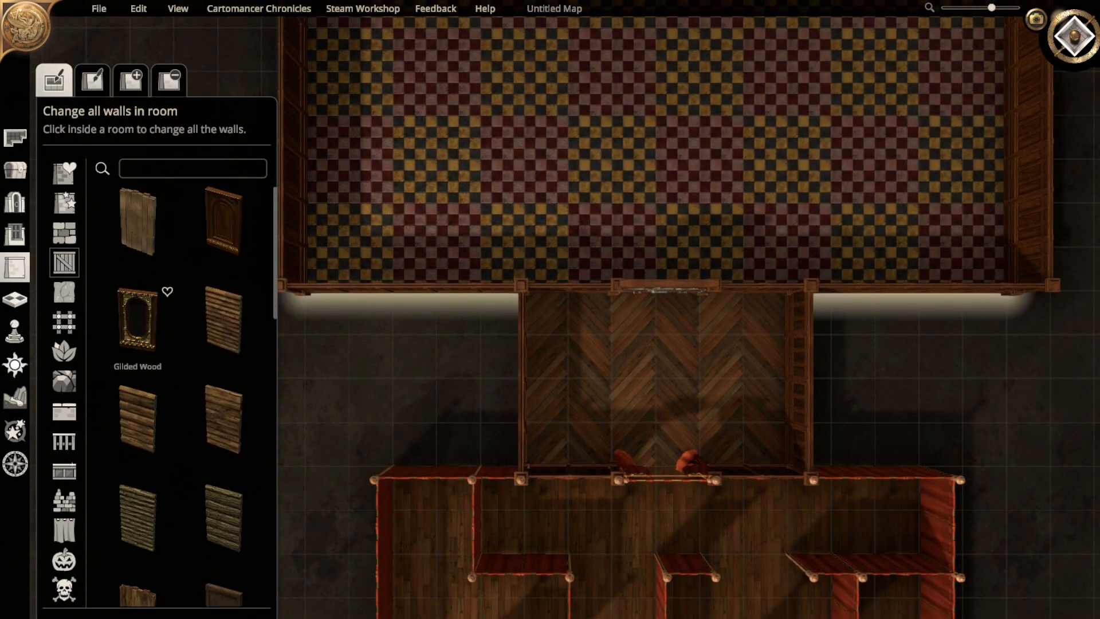
click(224, 221)
click(602, 375)
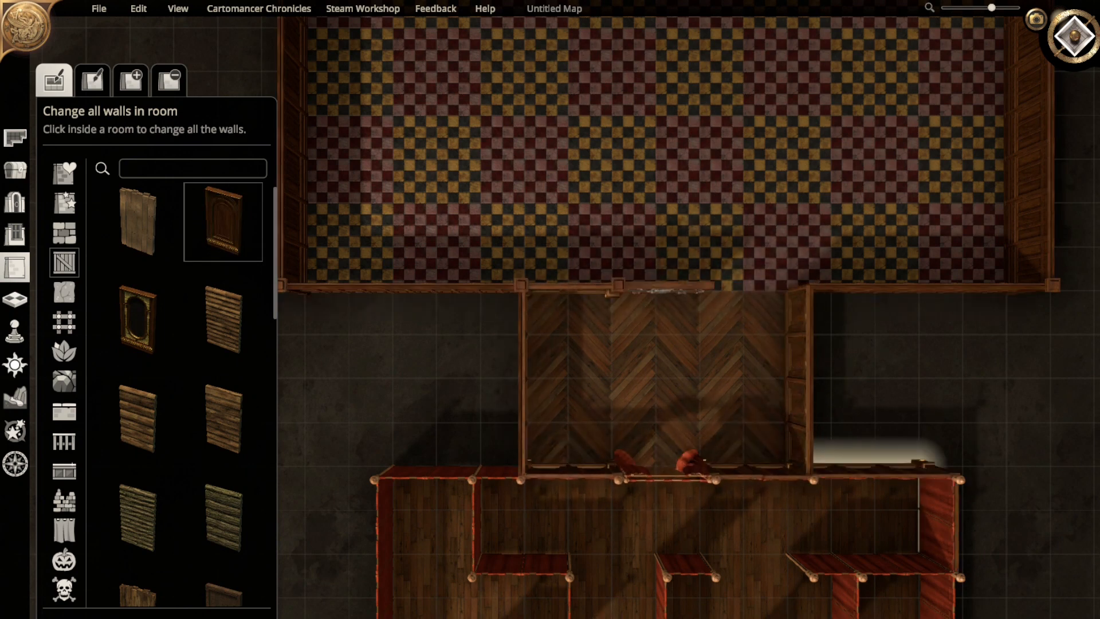
right_drag(883, 527, 834, 440)
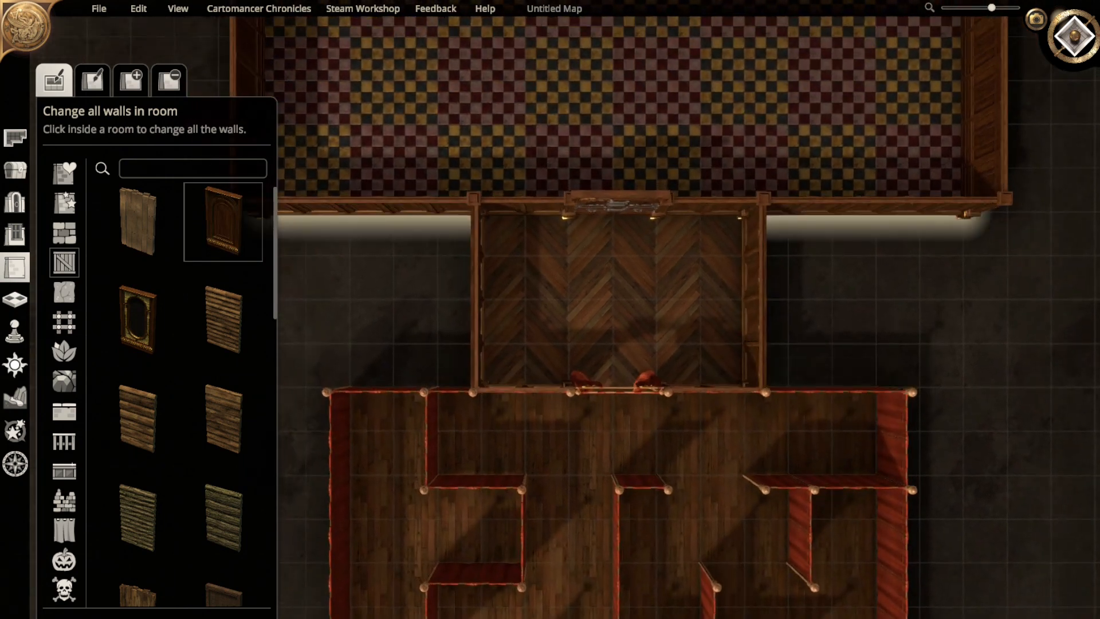
middle_drag(688, 183, 688, 104)
right_drag(688, 103, 693, 286)
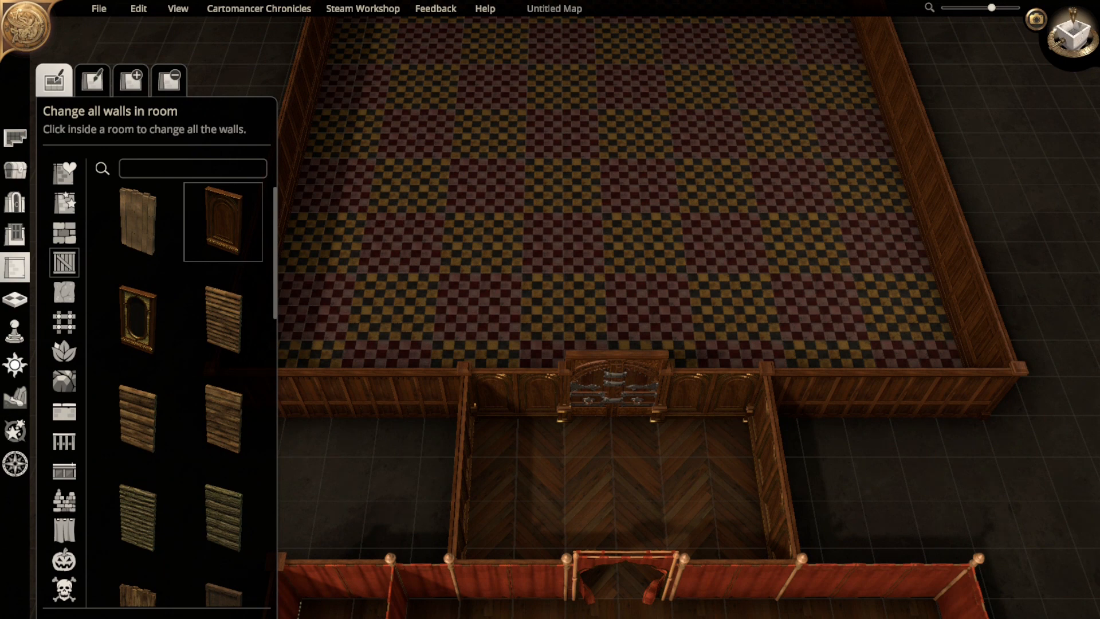
right_drag(248, 546, 243, 364)
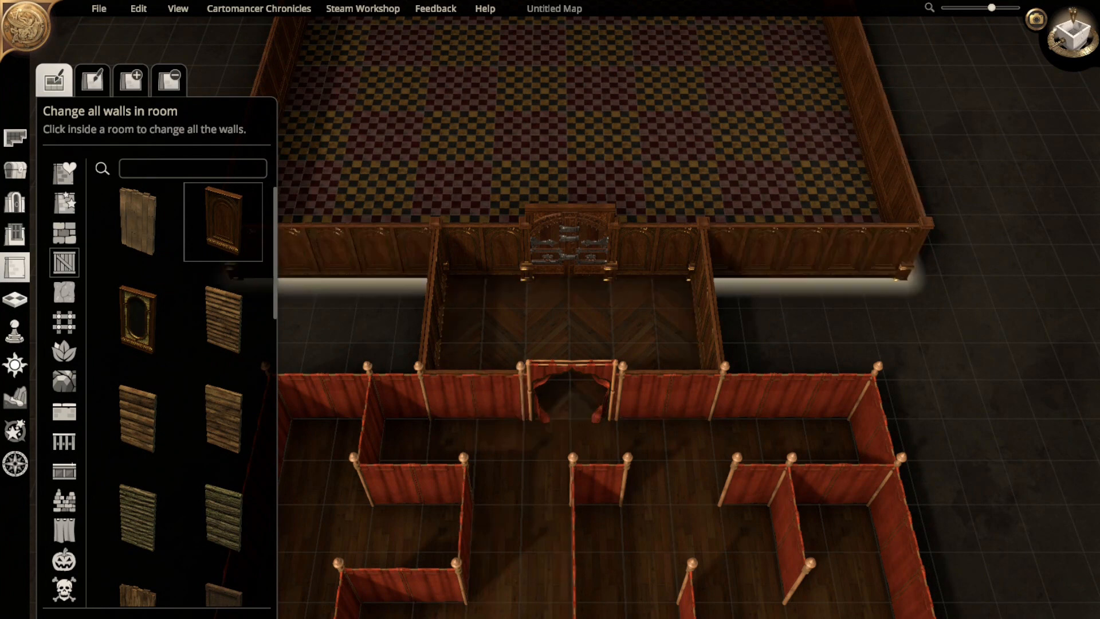
- Flip the red curtain doorway between the small room and the maze so its drapes hang on the maze side
click(15, 170)
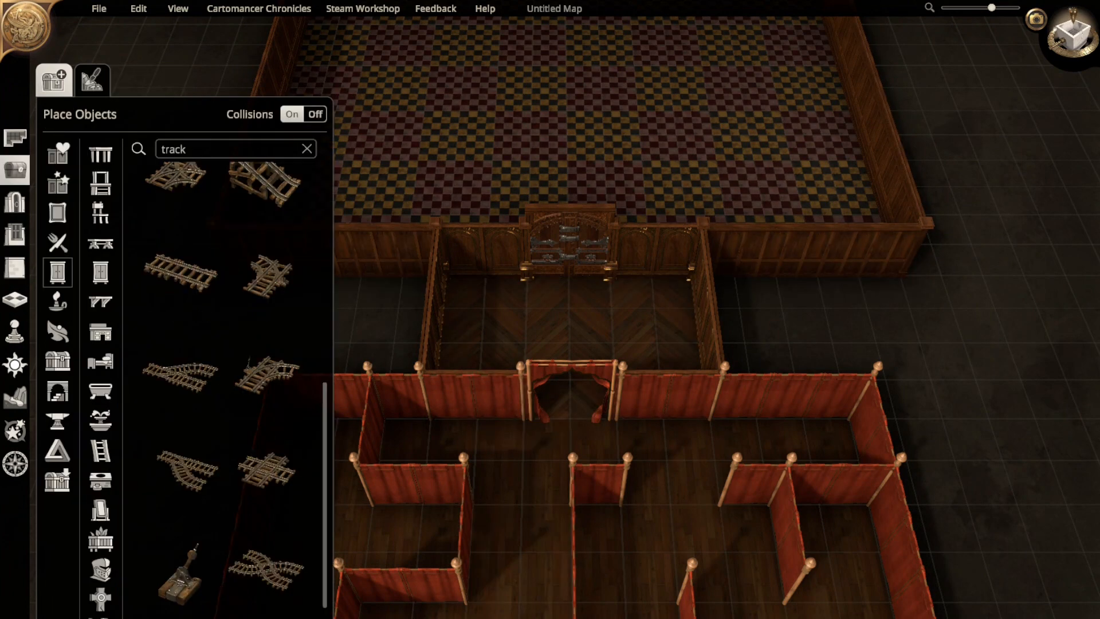
click(15, 202)
click(572, 387)
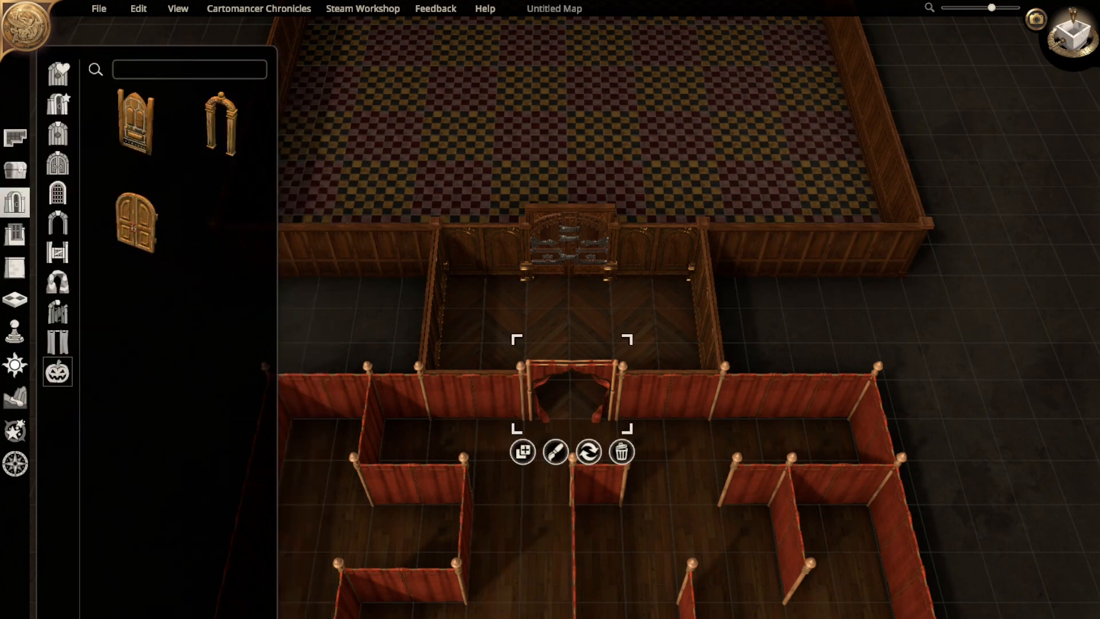
click(589, 453)
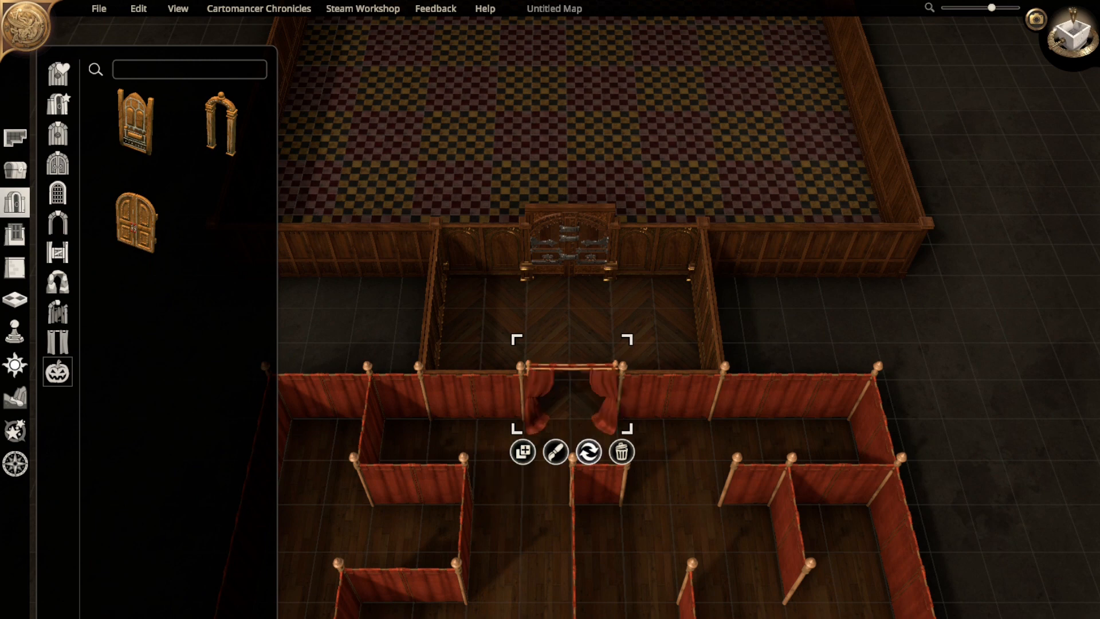
key(Escape)
- Look through the free-standing wall objects for a centrepiece for the large hall
right_drag(570, 275, 552, 391)
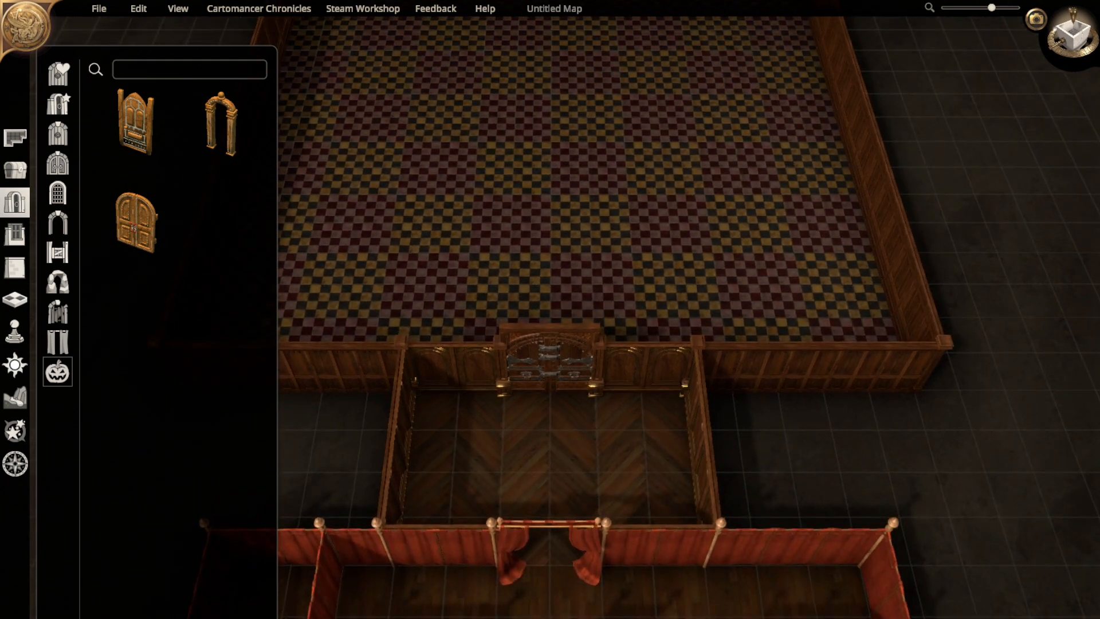
right_drag(552, 275, 607, 487)
scroll(607, 401, down, 3)
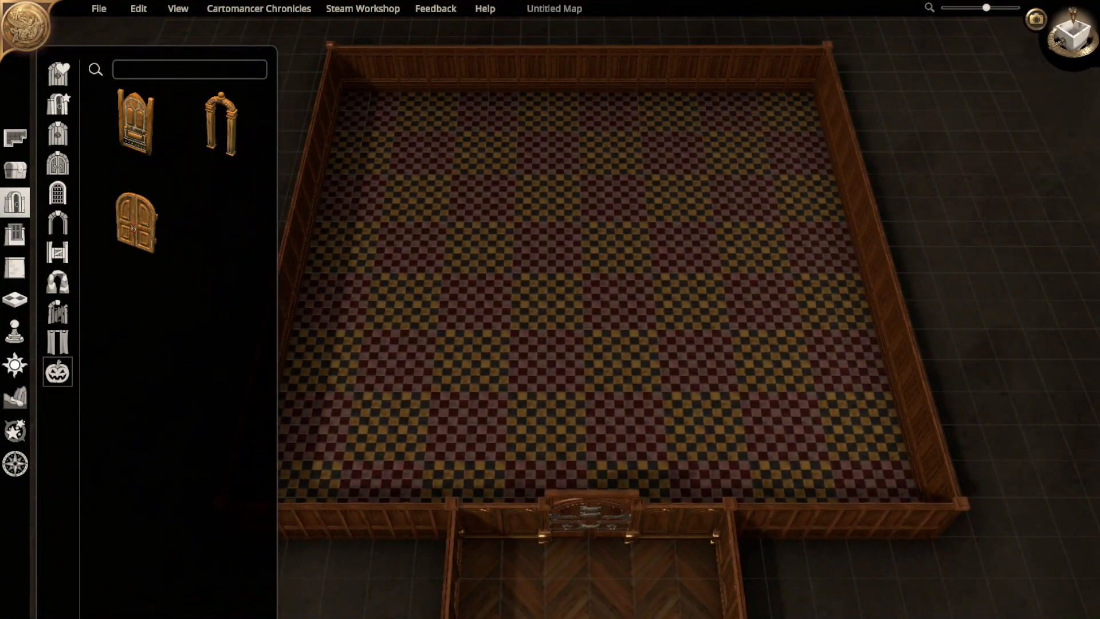
scroll(602, 355, down, 1)
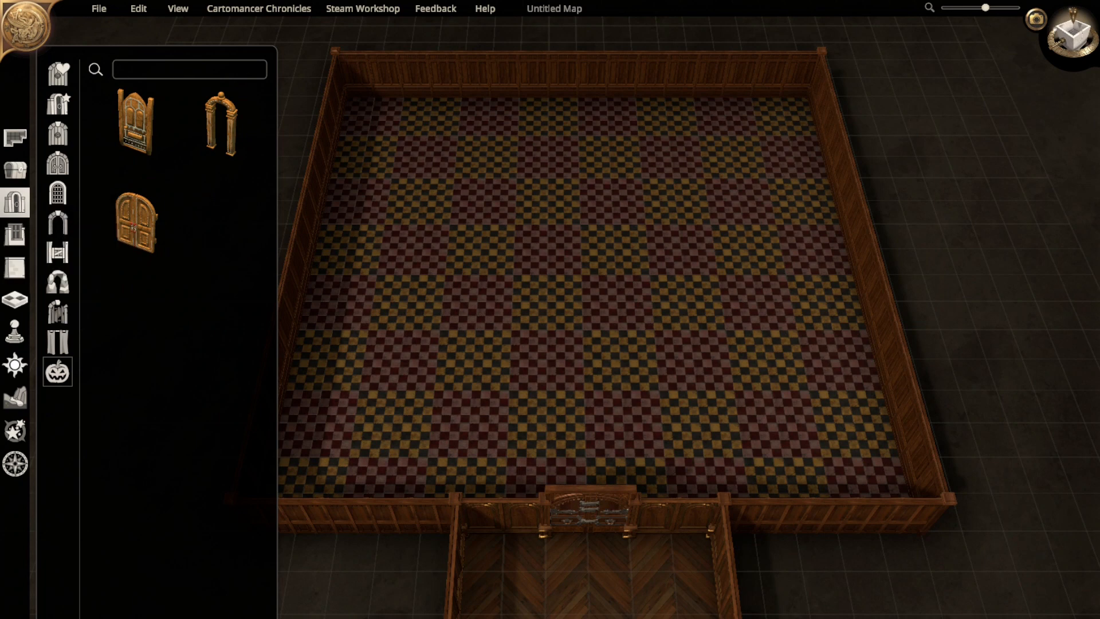
click(15, 170)
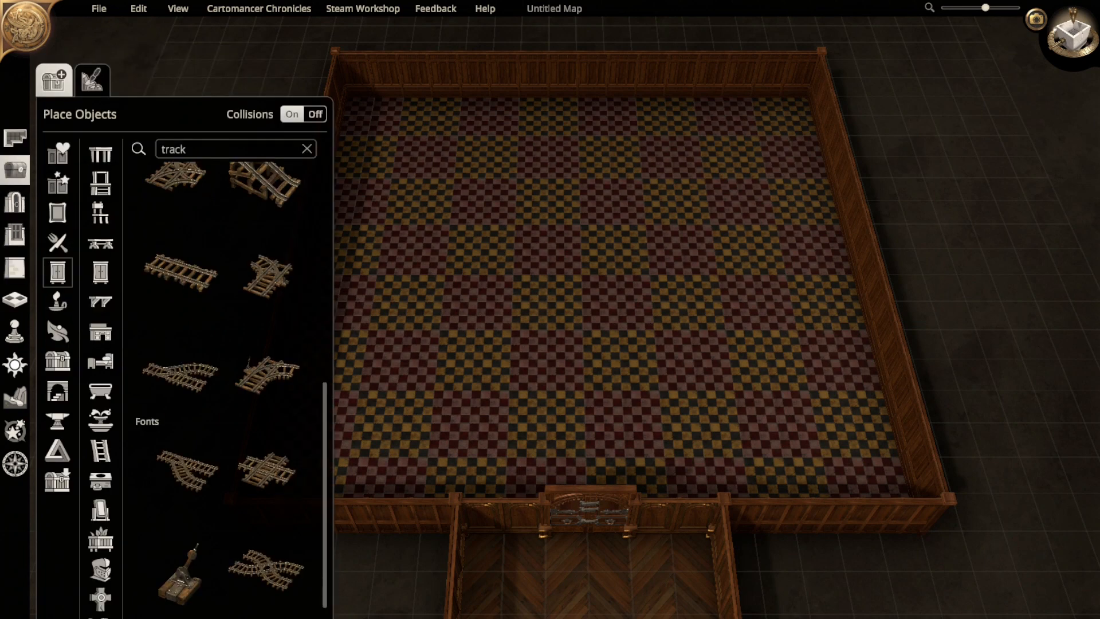
click(57, 391)
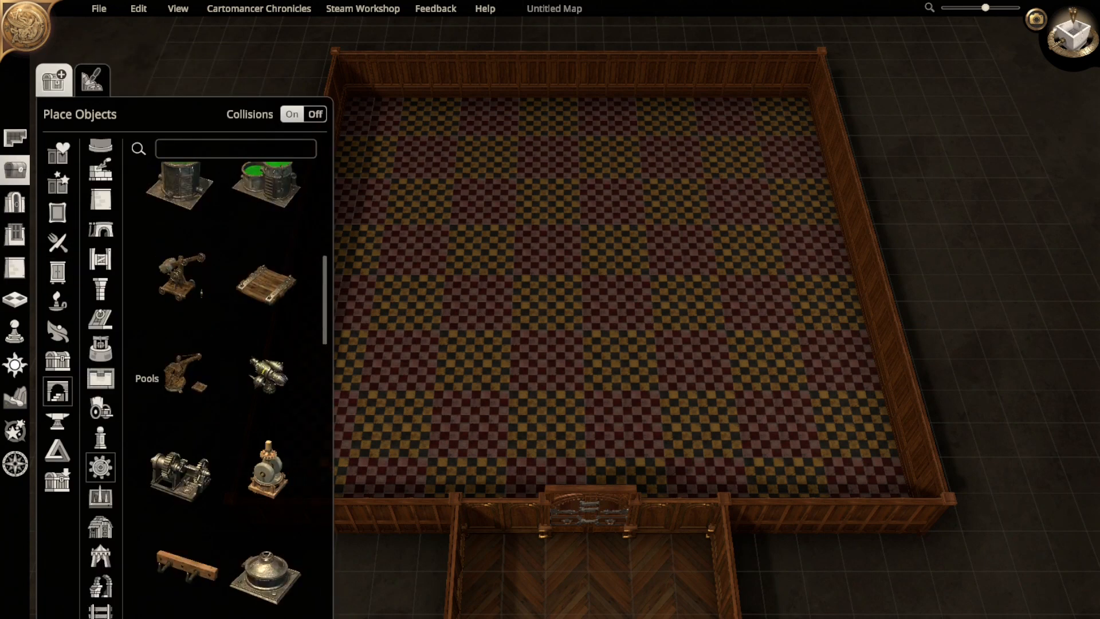
scroll(100, 252, up, 2)
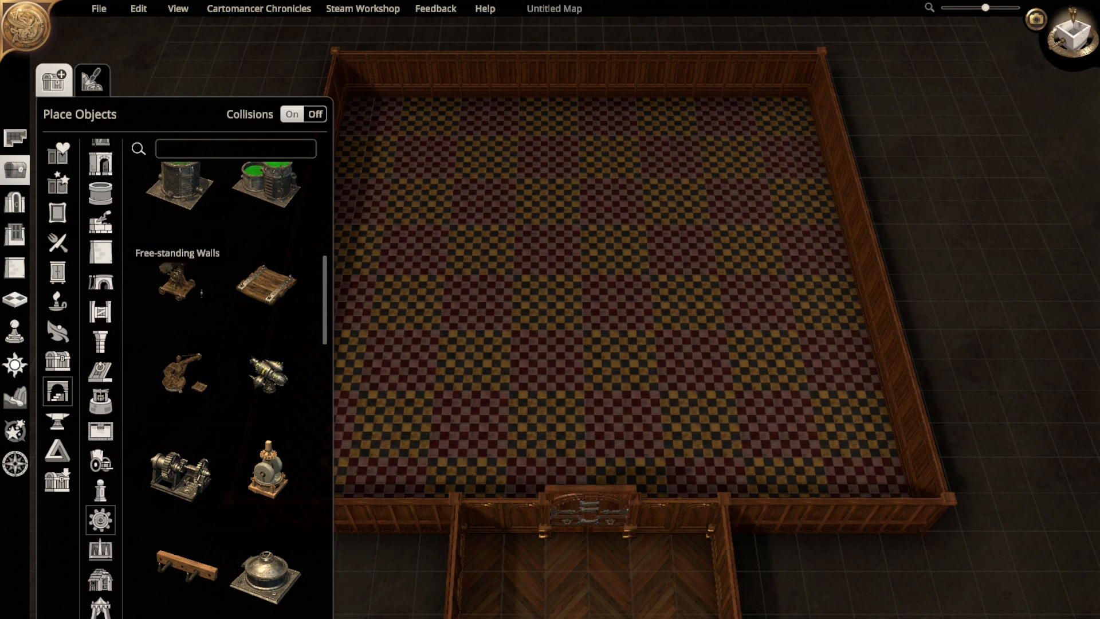
click(100, 223)
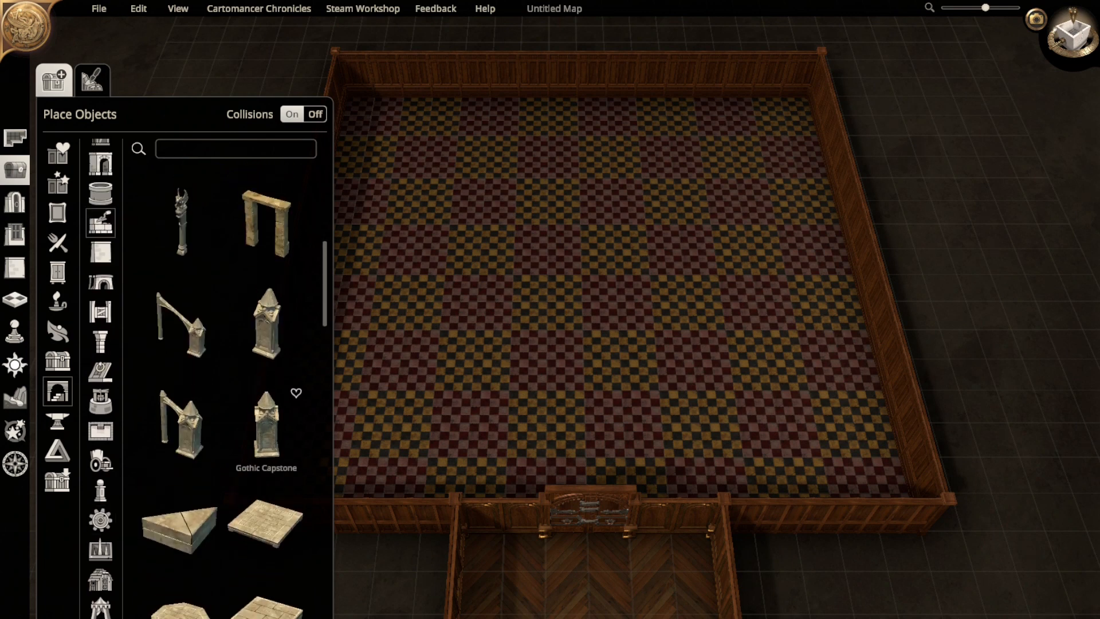
scroll(267, 401, down, 5)
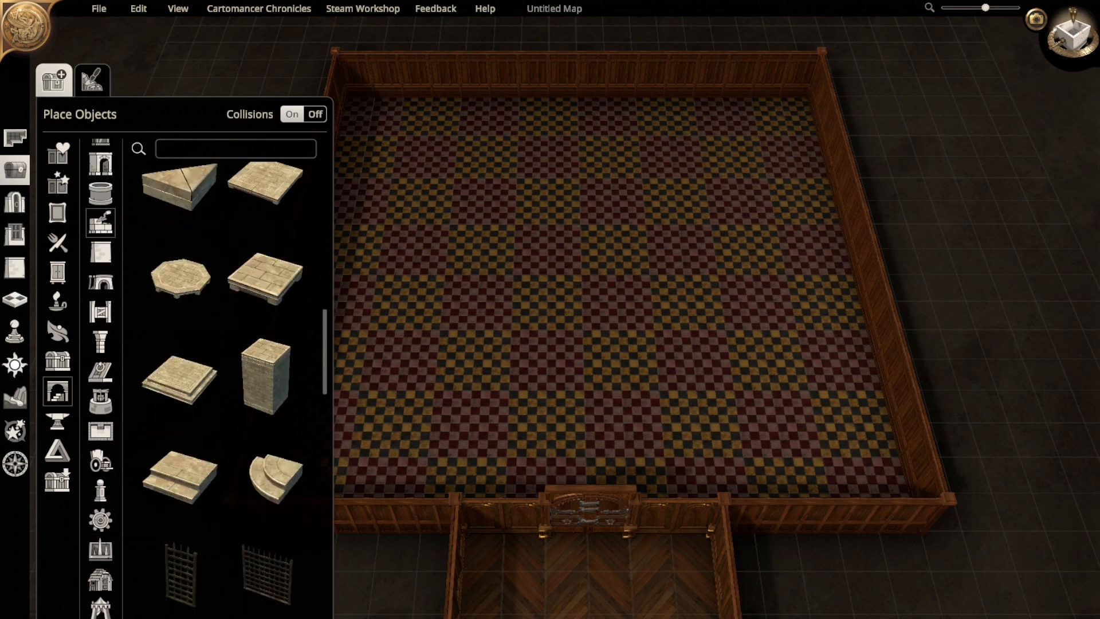
scroll(267, 378, down, 4)
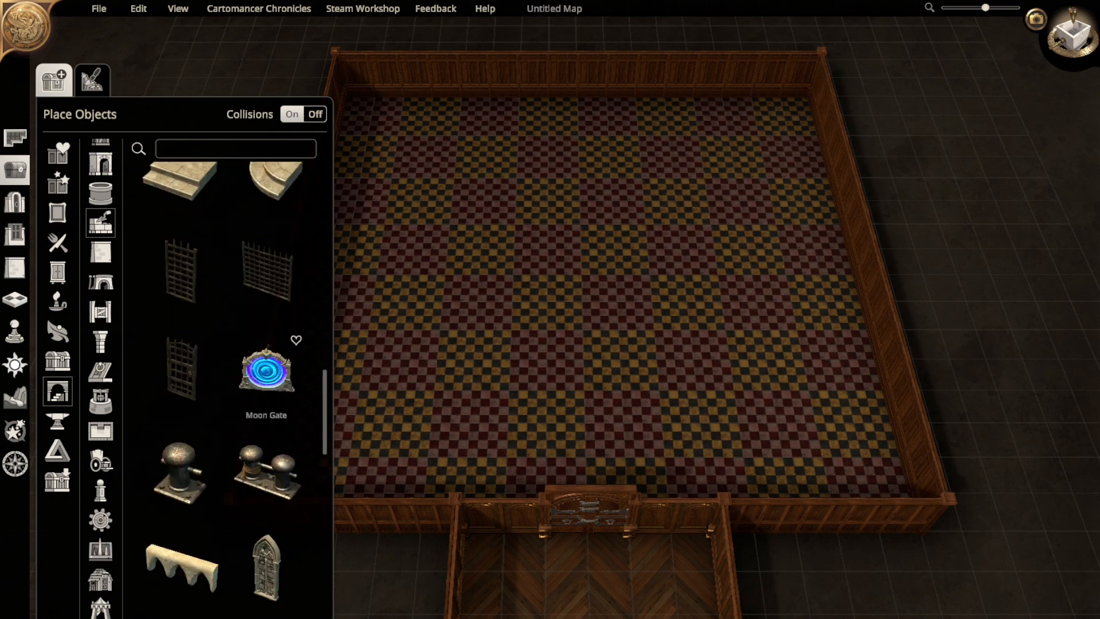
scroll(267, 401, down, 5)
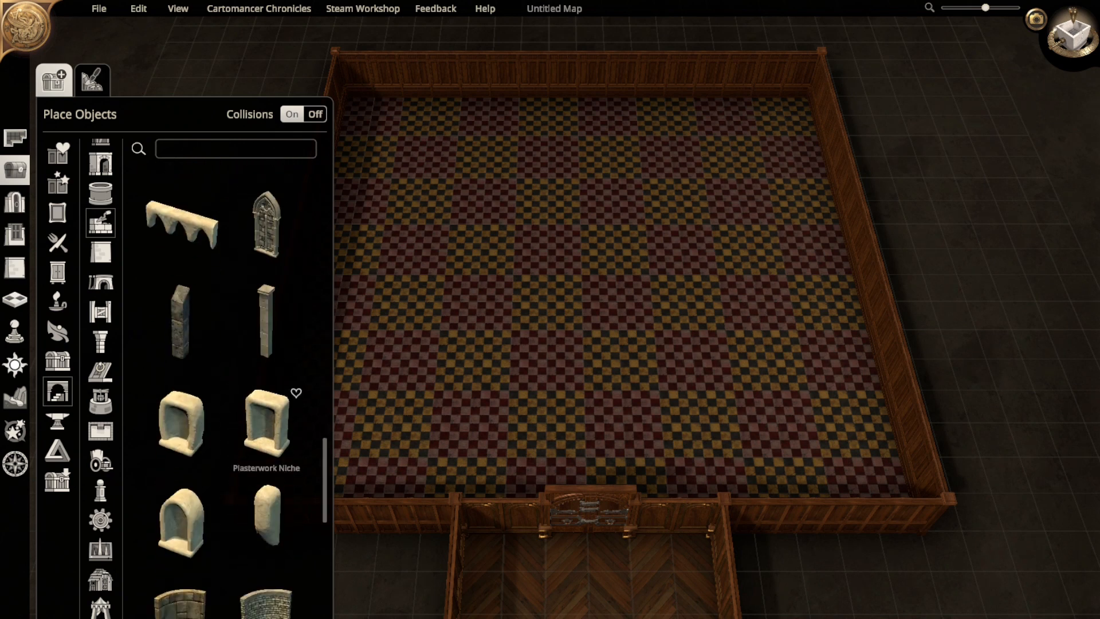
scroll(266, 424, down, 4)
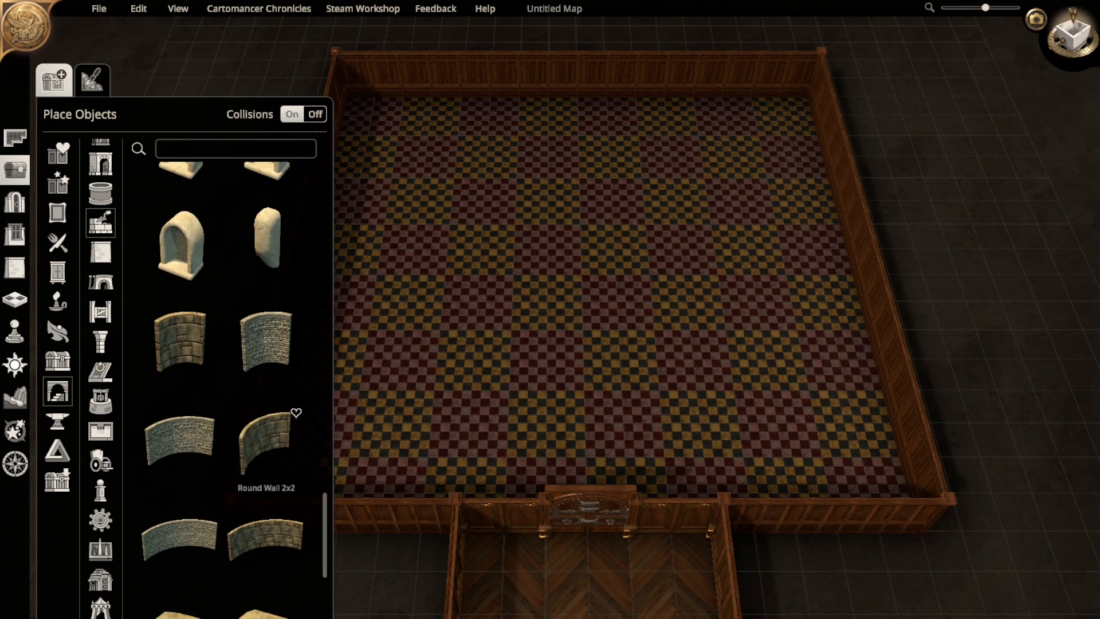
scroll(266, 458, down, 3)
scroll(266, 459, up, 2)
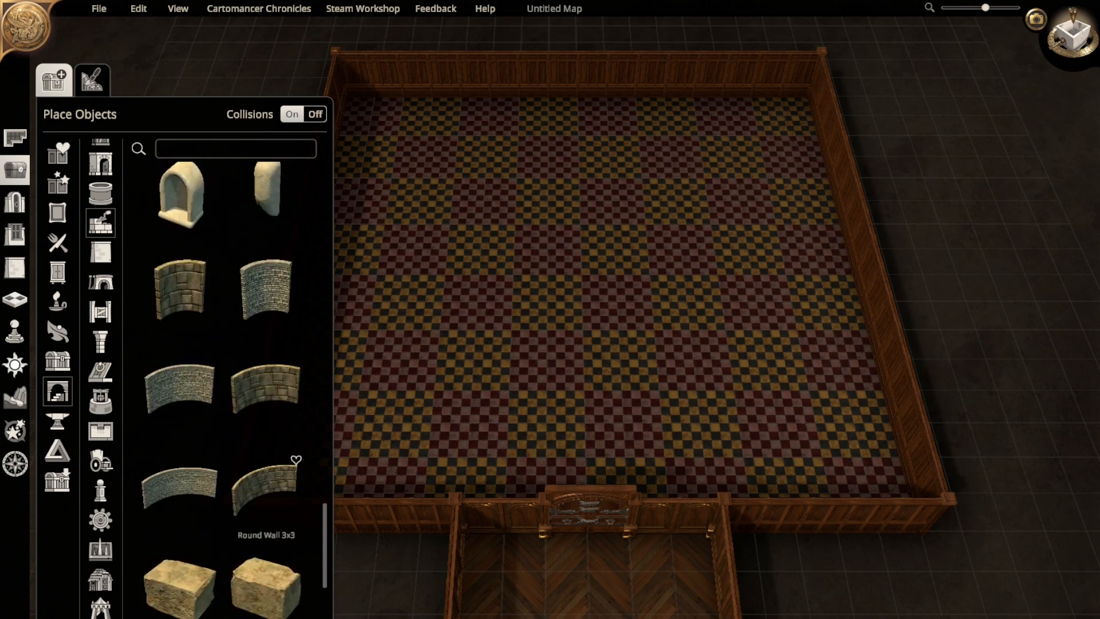
scroll(266, 464, up, 8)
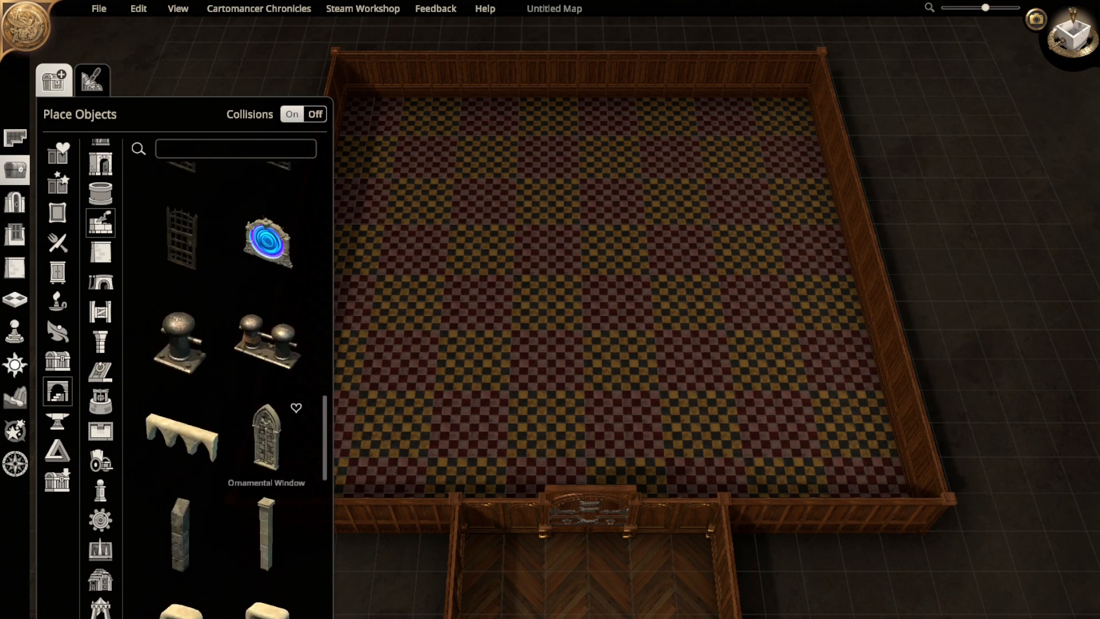
- Try a Moon Gate in the rear half of the large hall and delete it
scroll(266, 442, up, 2)
click(266, 335)
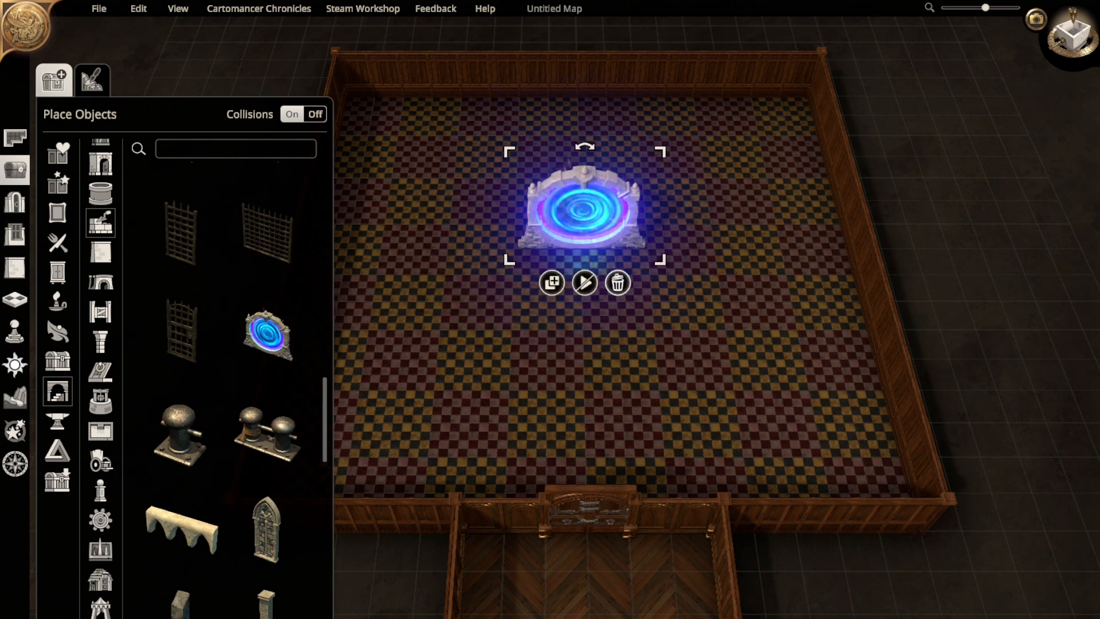
click(617, 282)
scroll(266, 487, up, 3)
scroll(266, 435, up, 8)
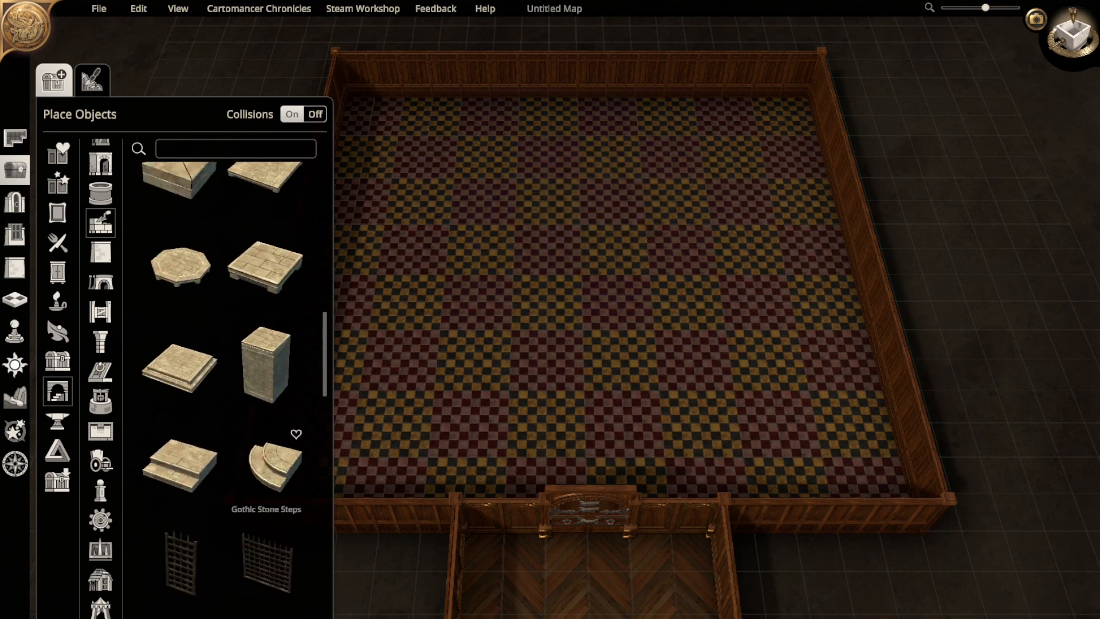
scroll(267, 407, up, 8)
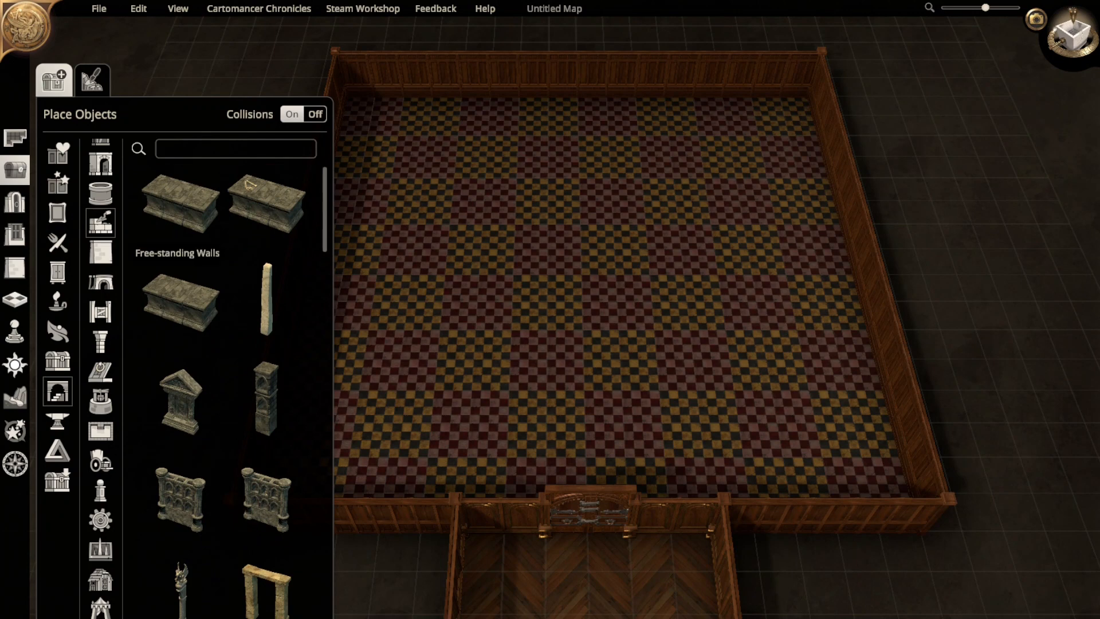
- Place the rectangular standing wooden Mirror on the tile floor in the rear half of the large hall
click(58, 272)
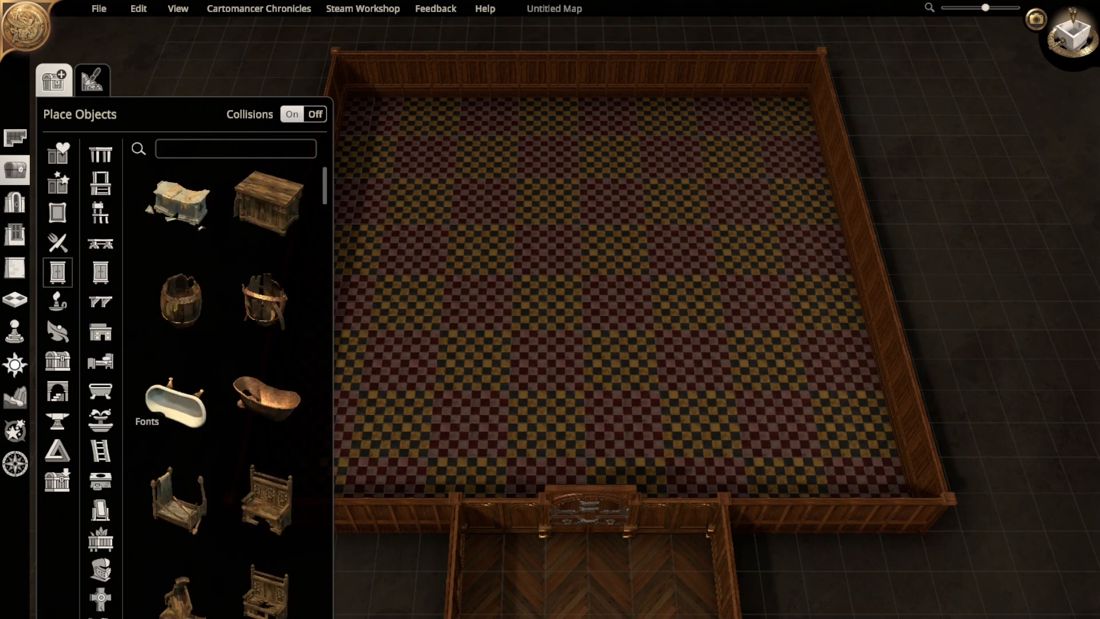
click(101, 510)
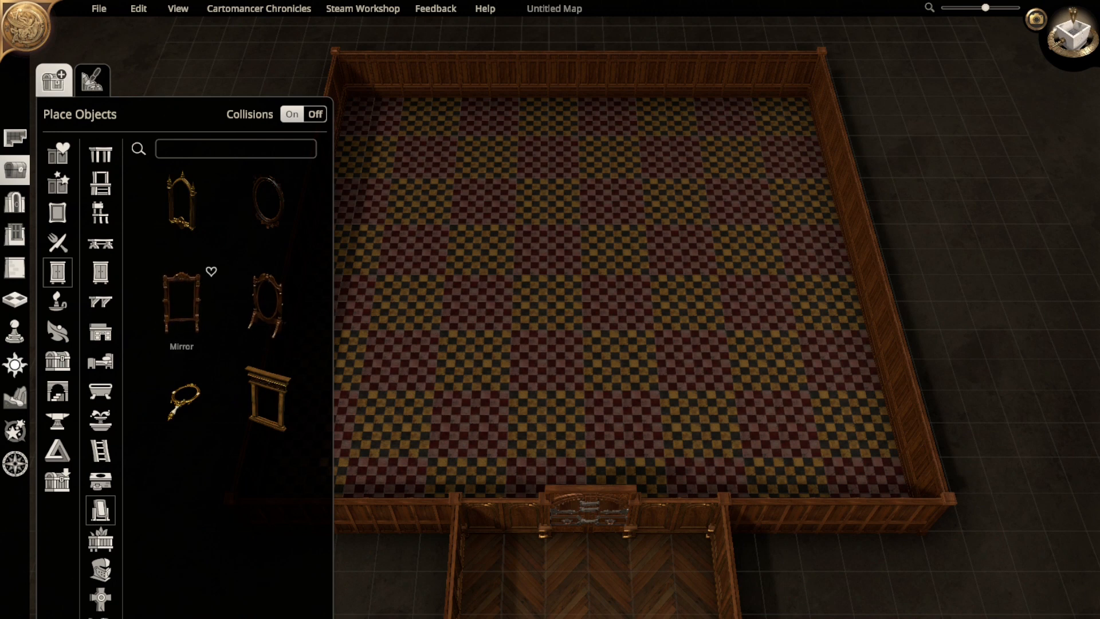
click(267, 398)
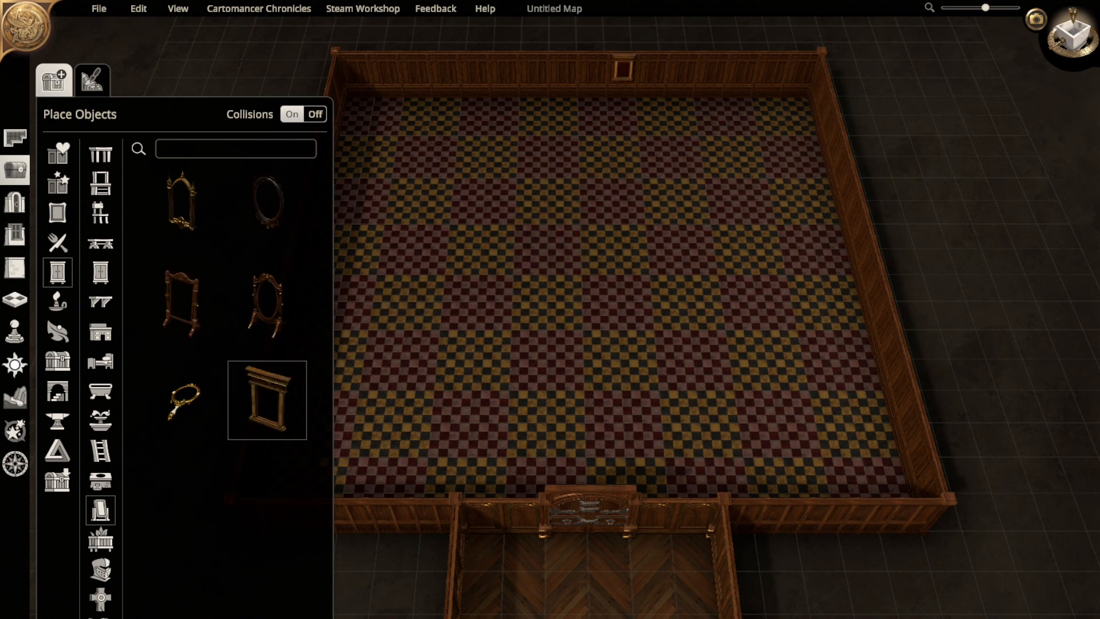
click(209, 271)
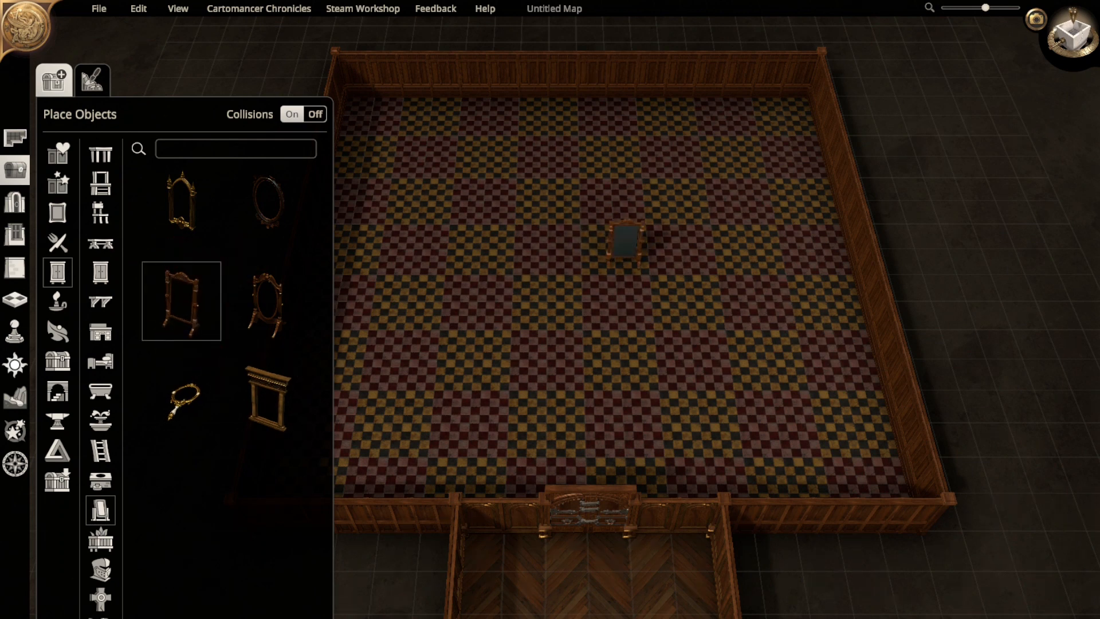
click(620, 235)
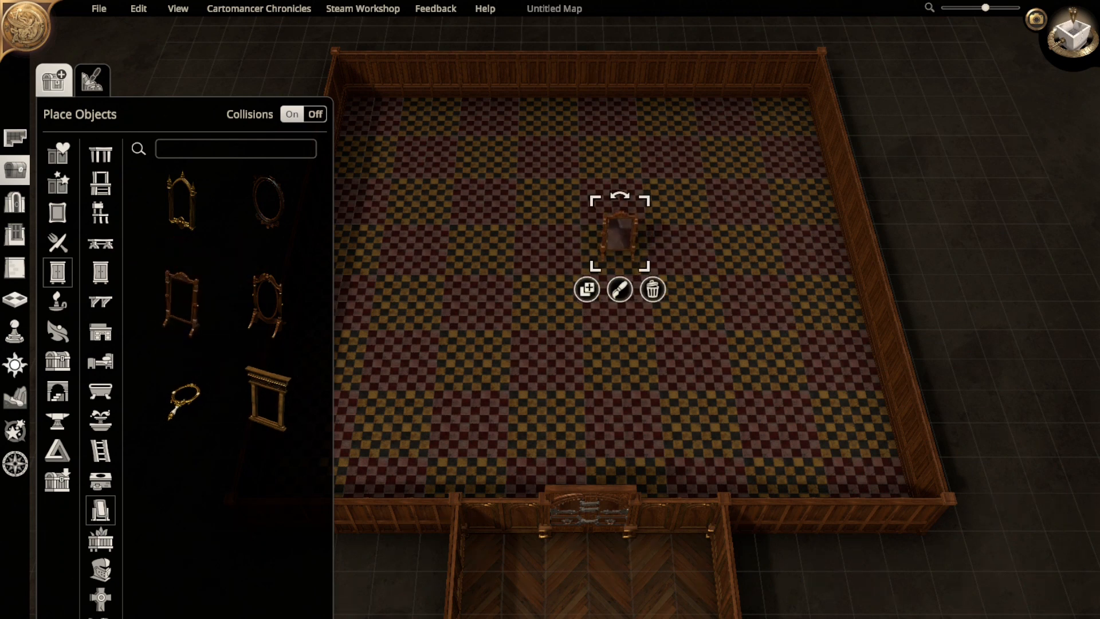
- Enlarge the standing mirror to several times its size and centre it across the hall's width, facing the entrance
mouse_move(644, 264)
mouse_down()
mouse_move(686, 275)
mouse_move(662, 270)
mouse_up()
right_drag(659, 272, 612, 404)
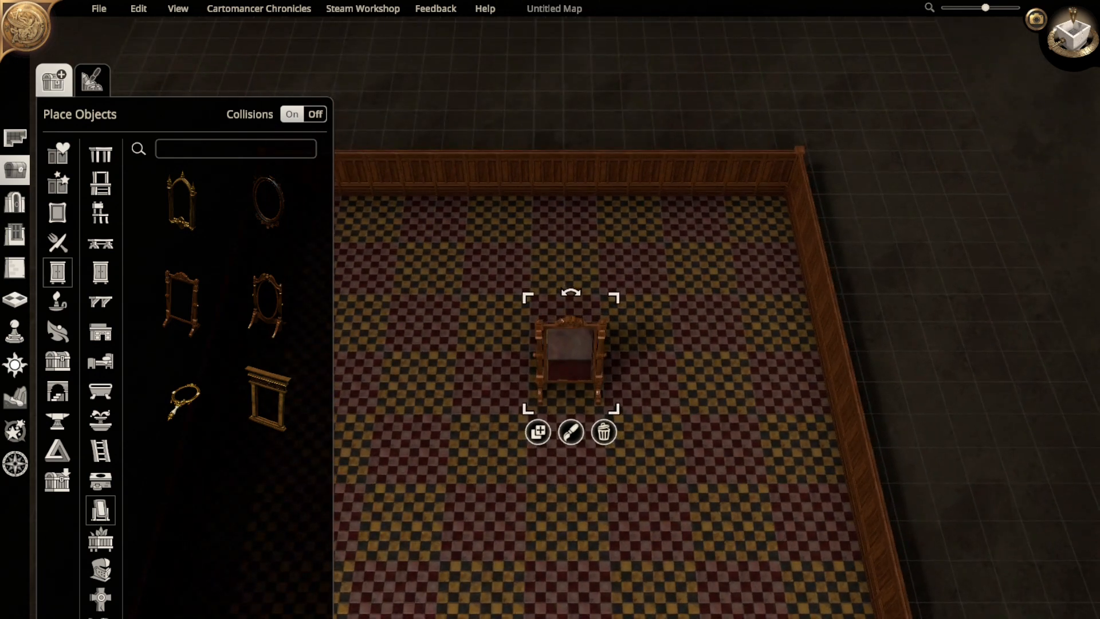
drag(571, 349, 532, 345)
mouse_move(531, 286)
mouse_down()
mouse_move(492, 299)
mouse_move(476, 318)
mouse_move(531, 286)
mouse_up()
right_drag(613, 356, 669, 200)
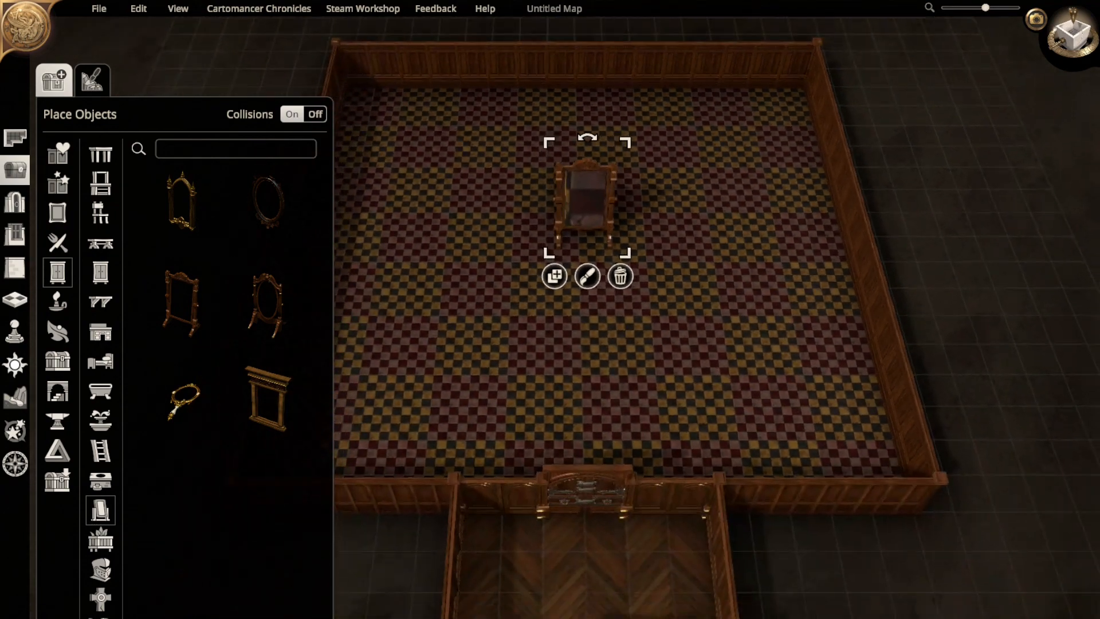
click(669, 201)
scroll(630, 321, down, 3)
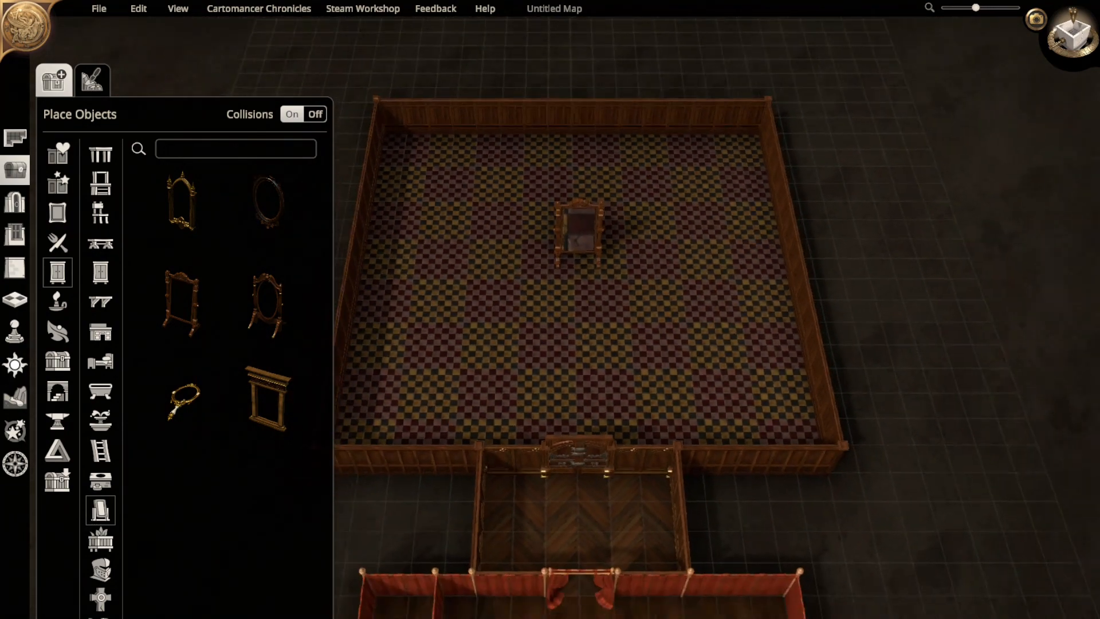
scroll(602, 338, down, 2)
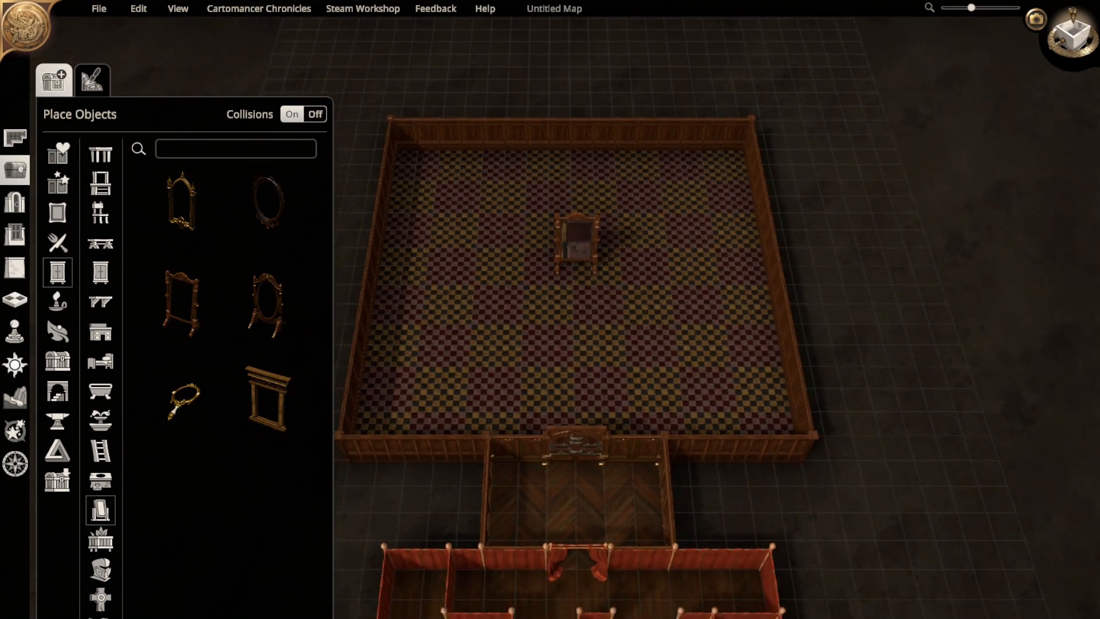
- Try the oval standing Mirror beside the rectangular one in the large hall, enlarged to several times its size
scroll(554, 342, up, 3)
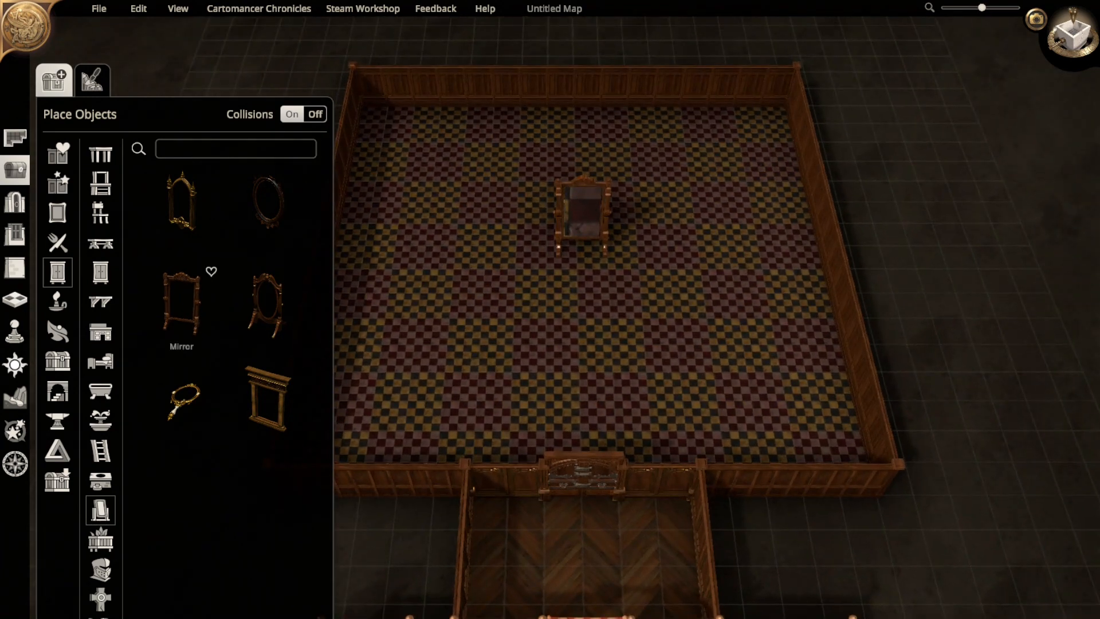
click(267, 304)
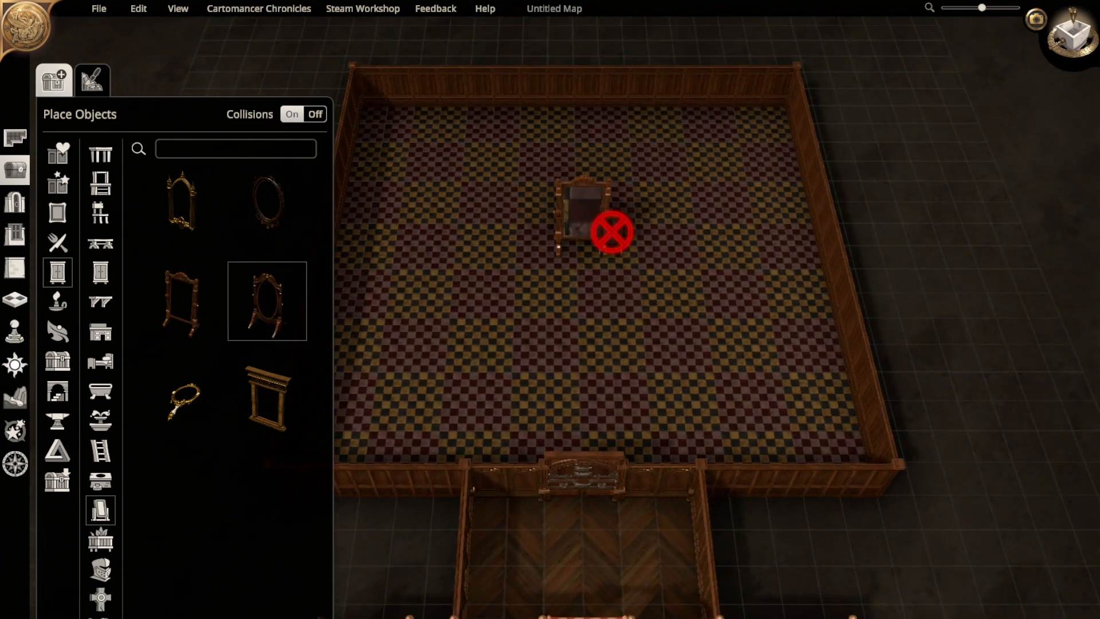
click(649, 280)
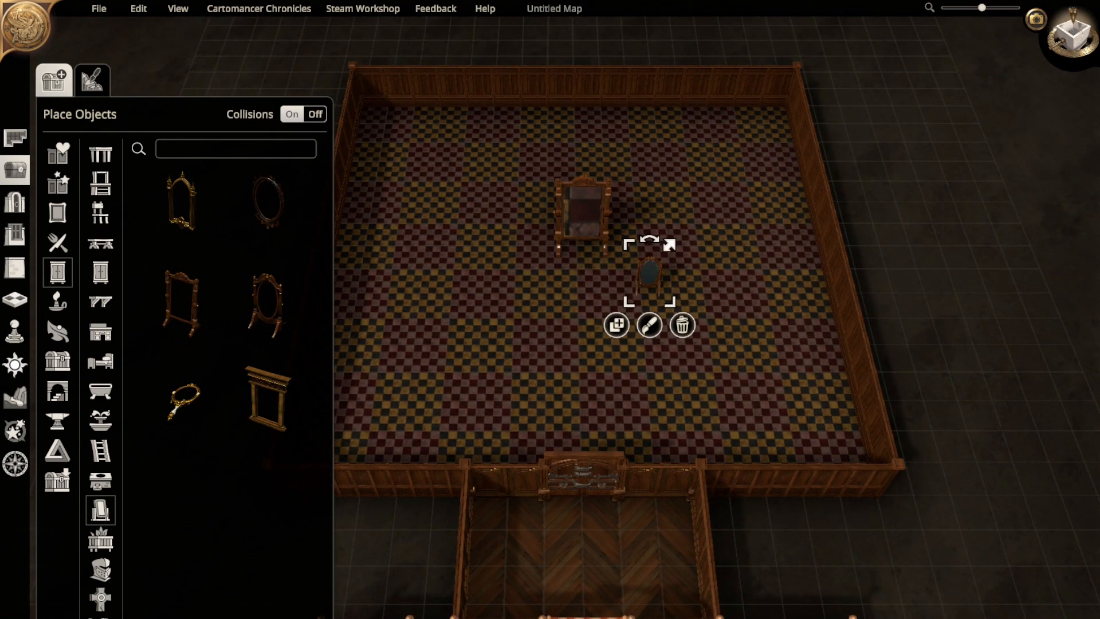
key(Escape)
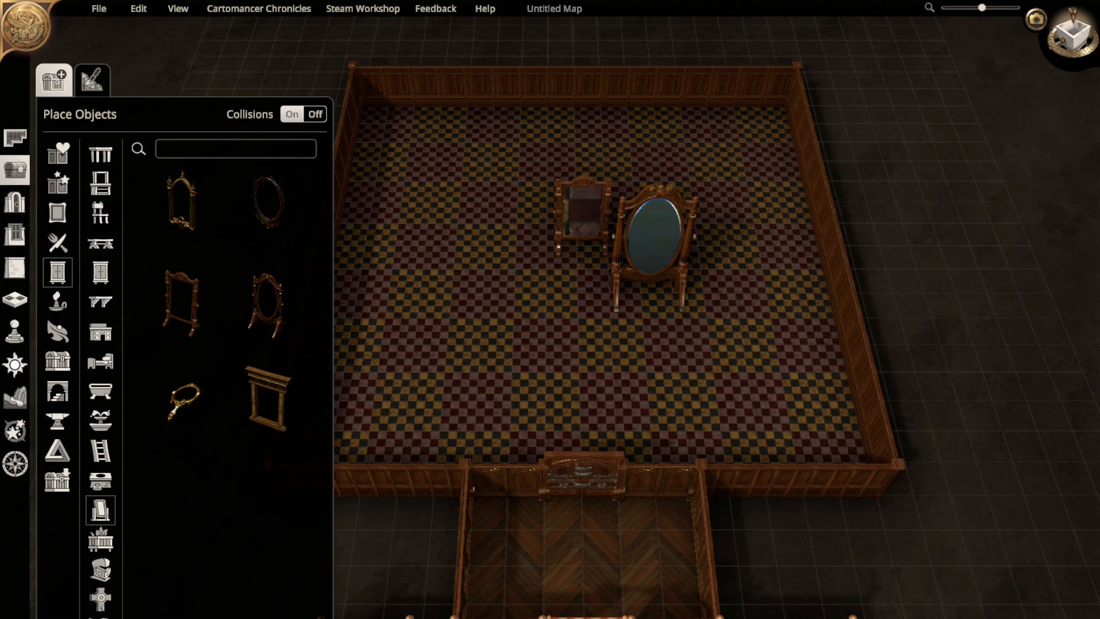
right_drag(654, 275, 579, 478)
drag(580, 452, 629, 358)
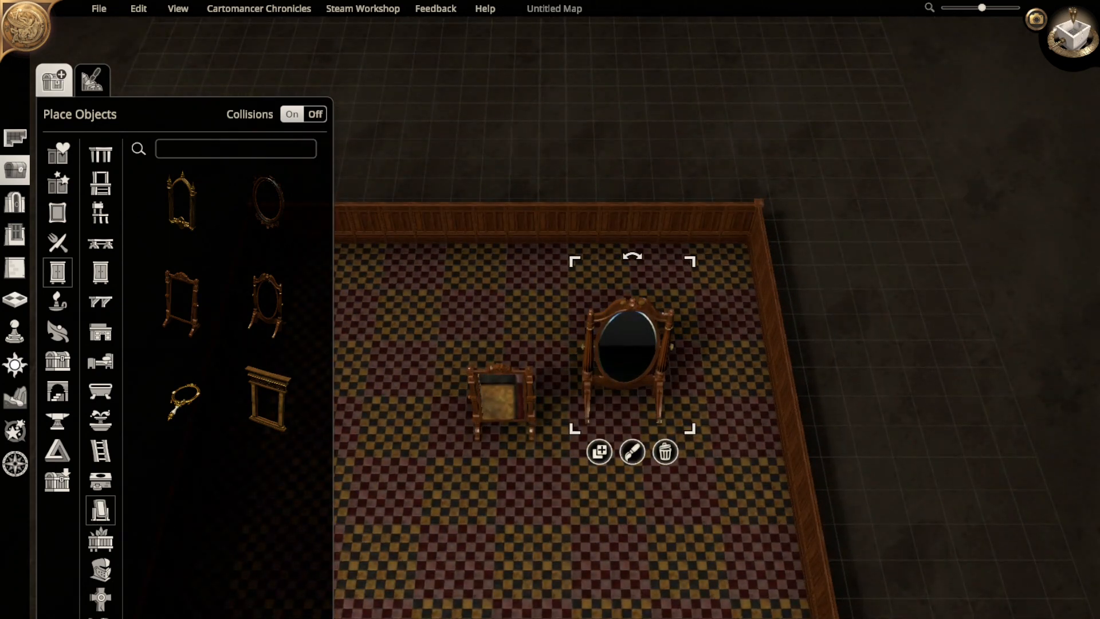
click(500, 401)
right_drag(500, 401, 653, 314)
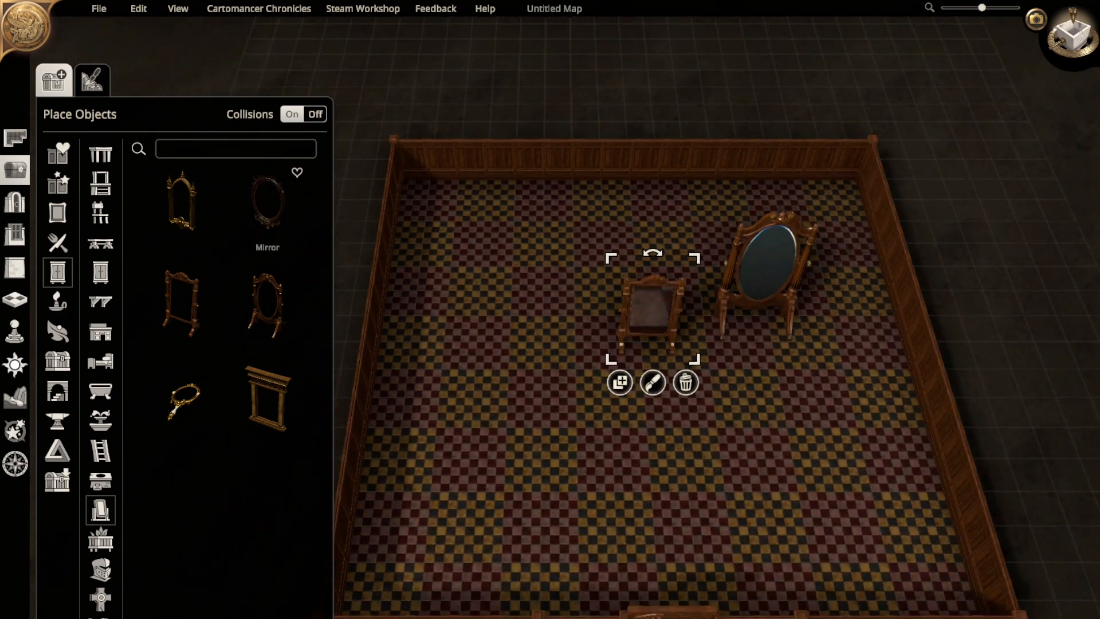
- Try the gilded arched wall Mirror on the rear wall of the large hall and remove it
click(181, 201)
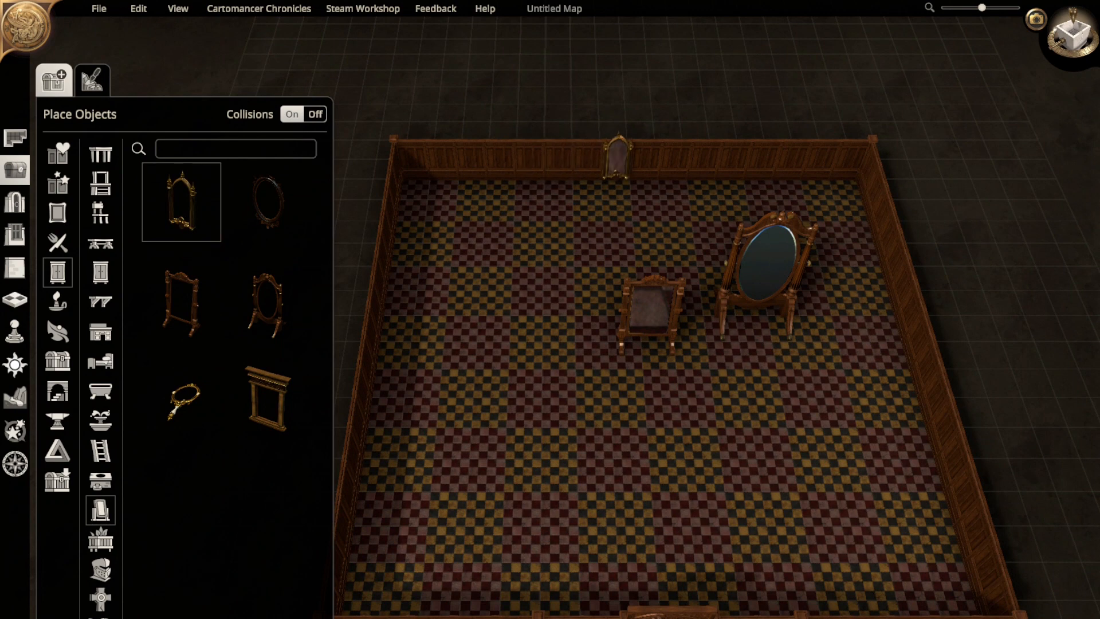
click(560, 154)
click(267, 202)
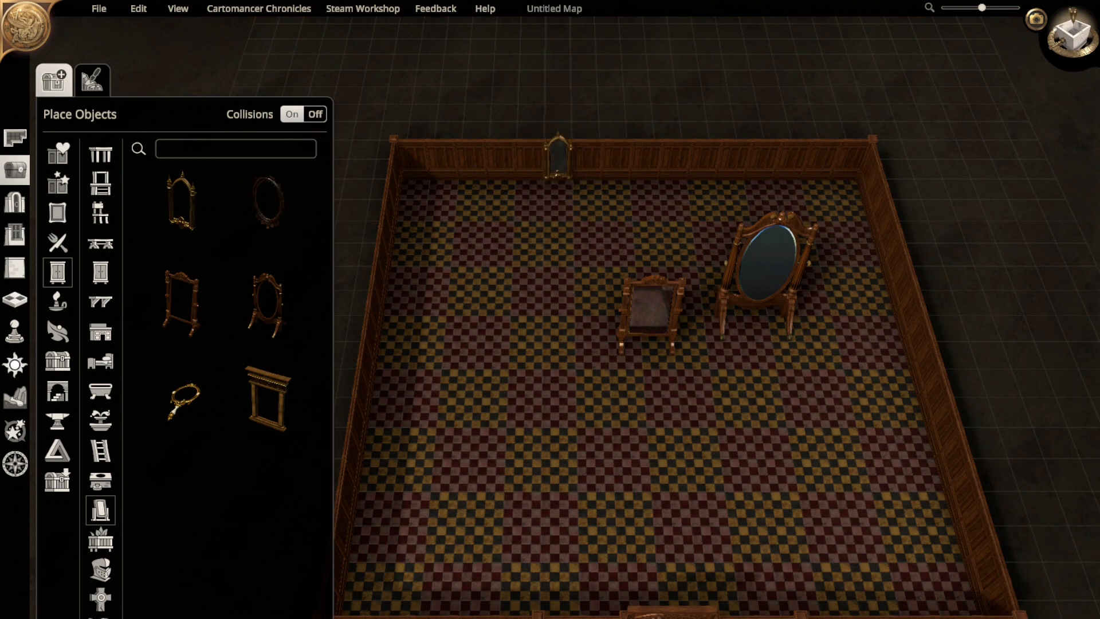
click(558, 158)
click(574, 211)
- Delete the oval standing mirror from the large hall, keeping only the rectangular one
right_drag(579, 366, 516, 75)
scroll(554, 345, down, 1)
scroll(553, 345, up, 3)
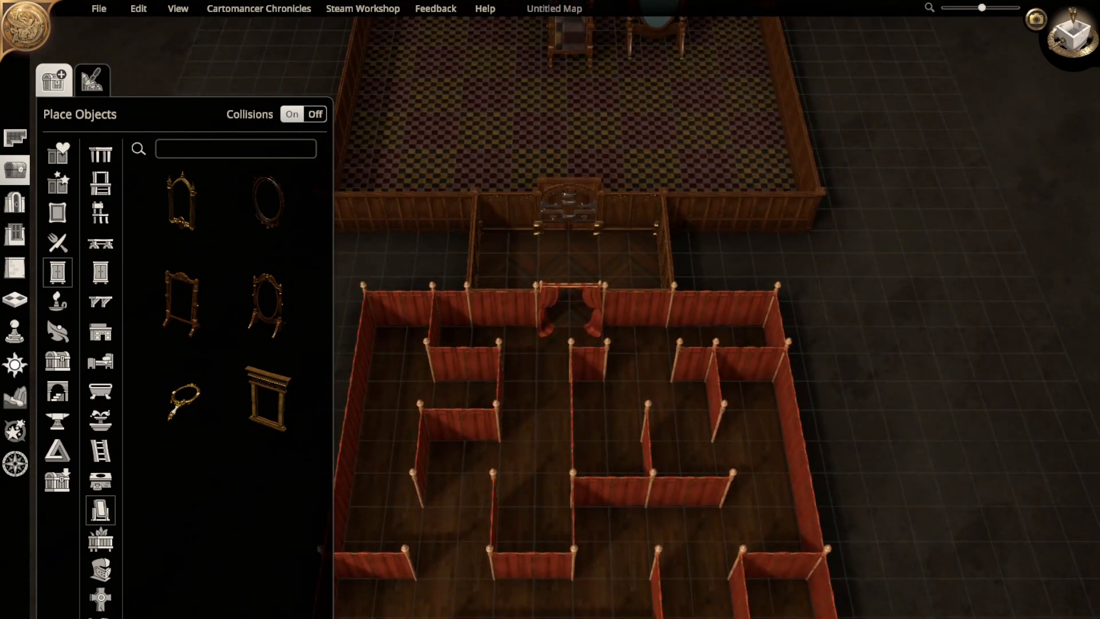
scroll(553, 345, down, 3)
scroll(553, 345, down, 2)
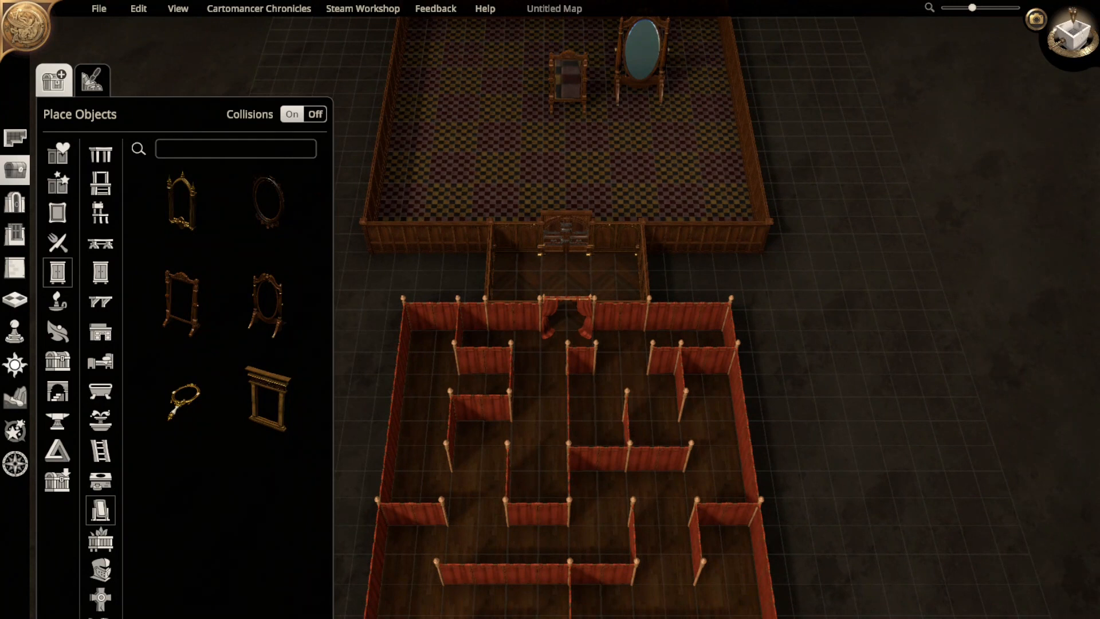
right_drag(642, 63, 619, 335)
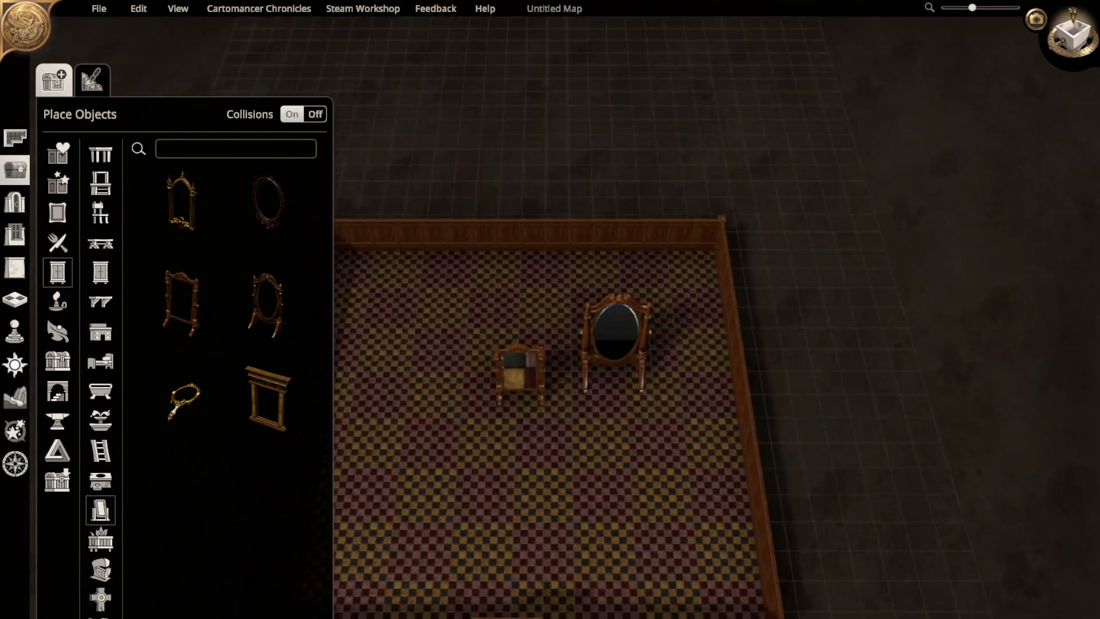
click(618, 337)
key(Delete)
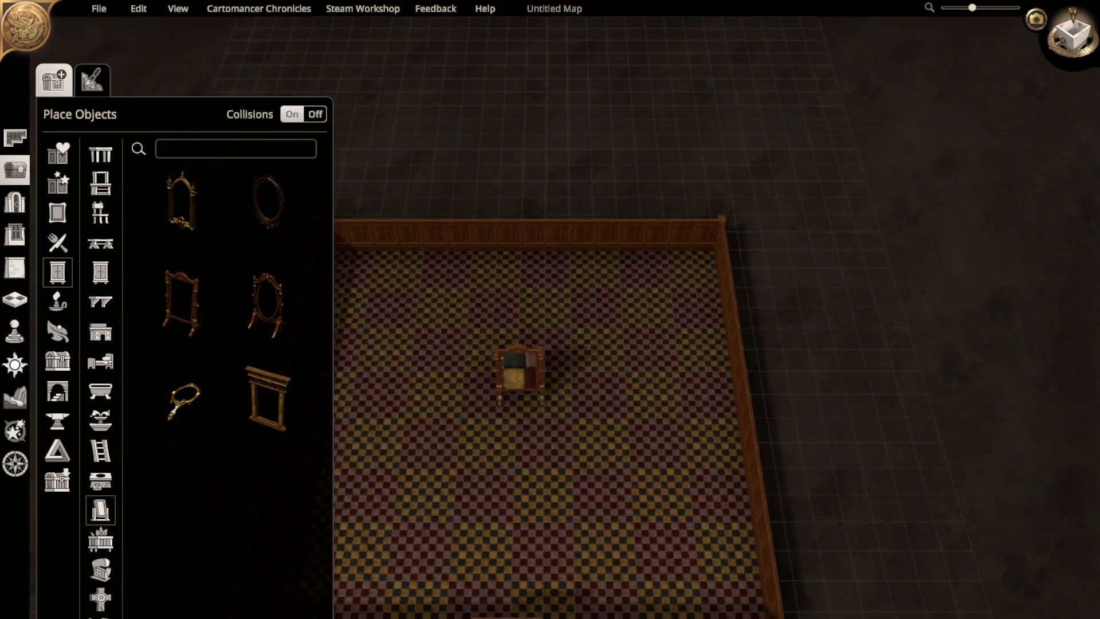
- Hang four gilded arched Mirrors on the anteroom's rear wall, two on each side of the door to the hall
right_drag(619, 415, 639, 69)
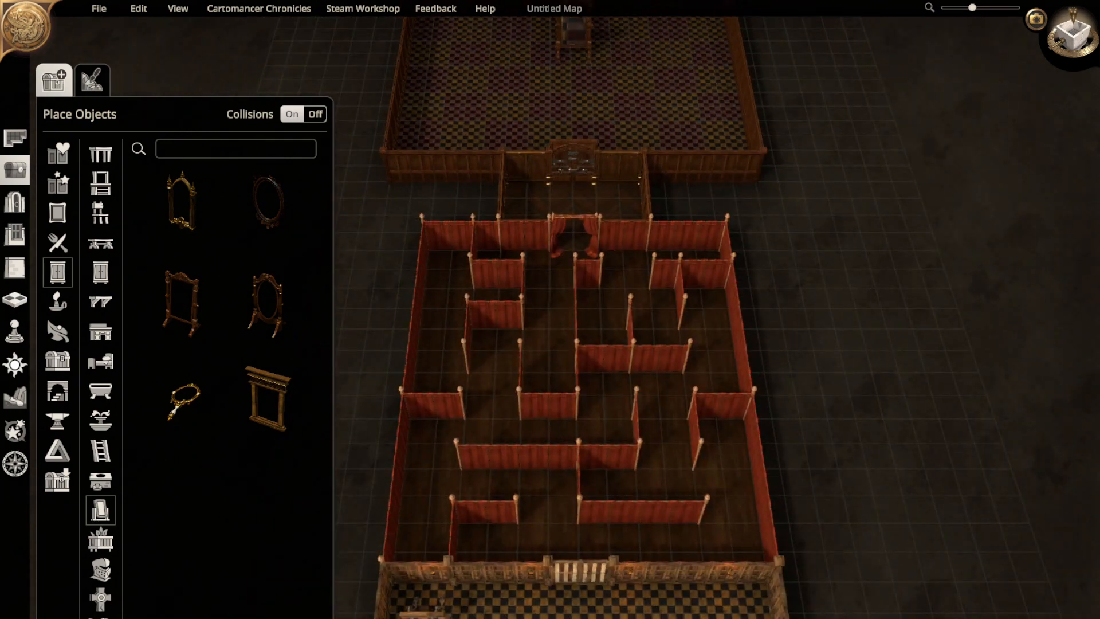
scroll(573, 344, up, 4)
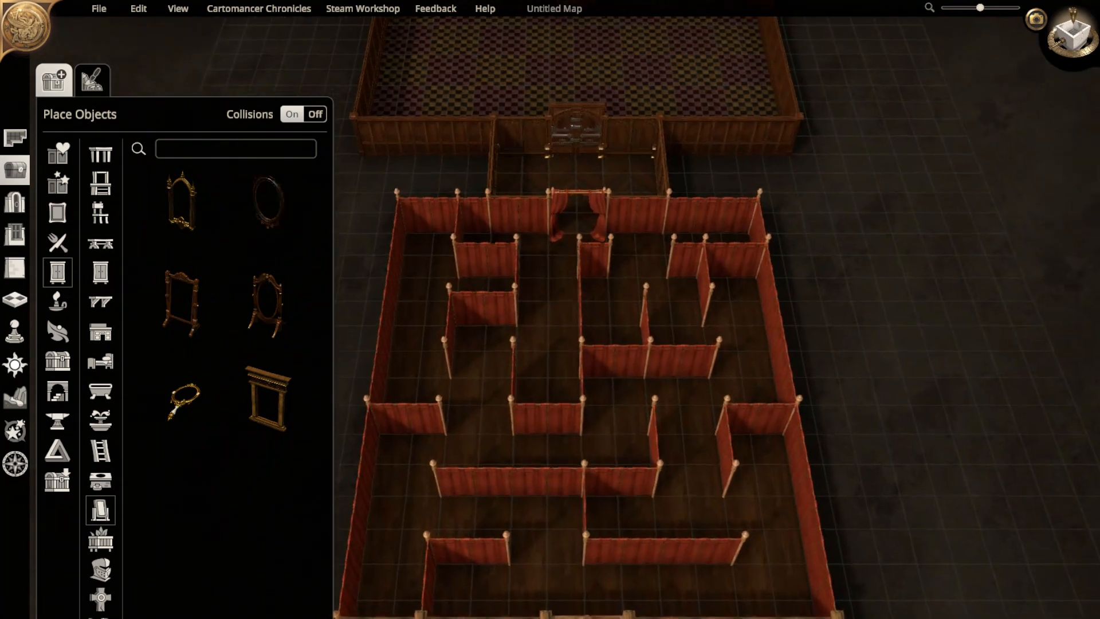
scroll(573, 344, up, 2)
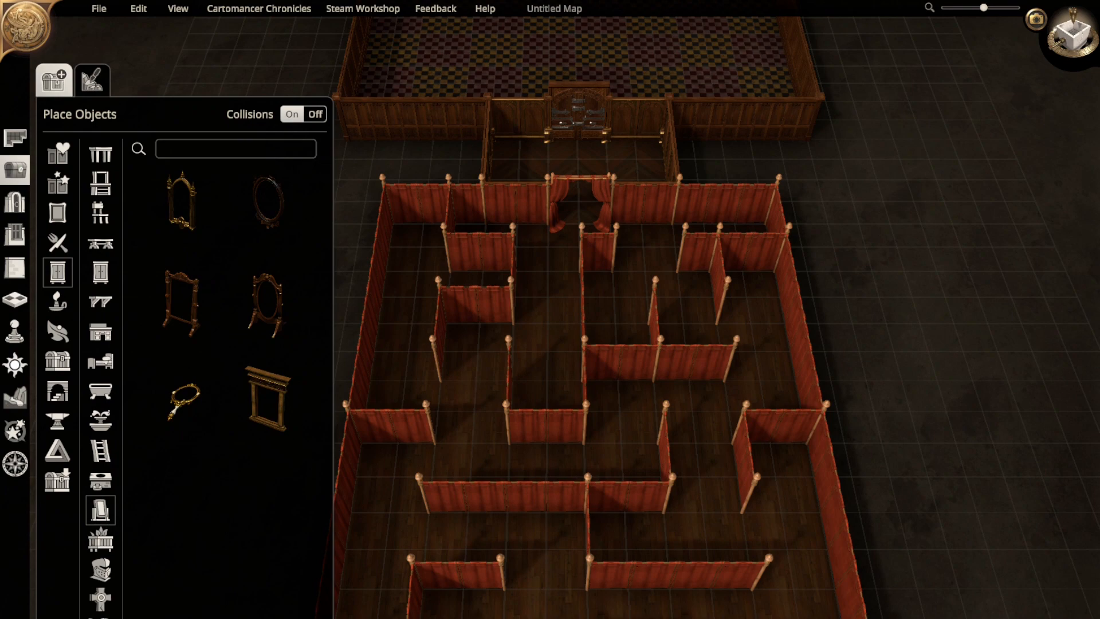
right_drag(579, 114, 572, 337)
click(181, 201)
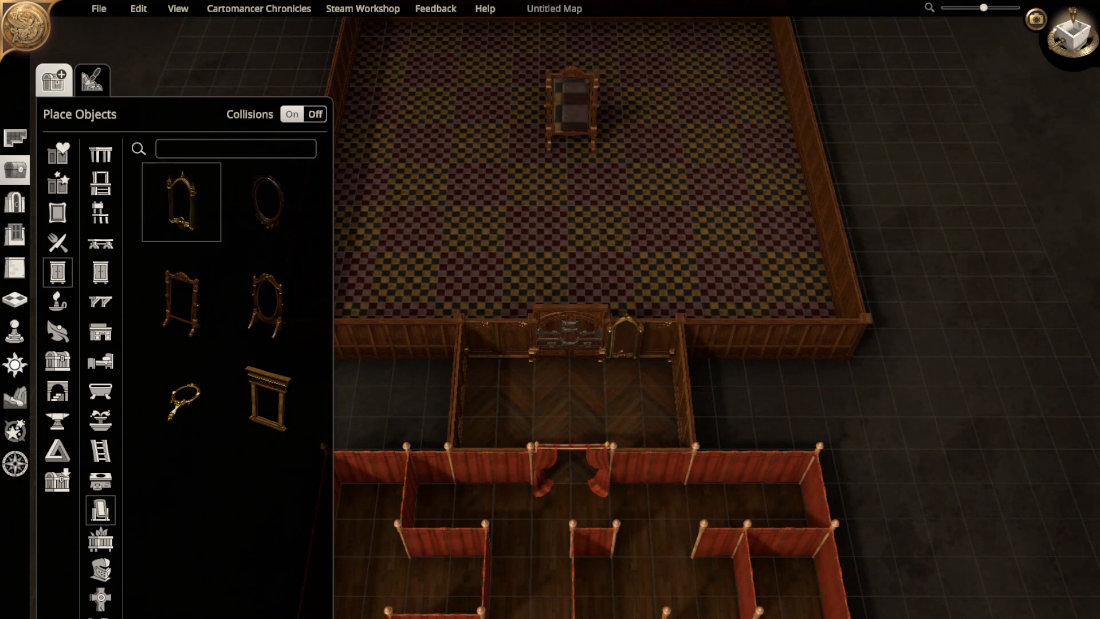
click(625, 338)
click(181, 202)
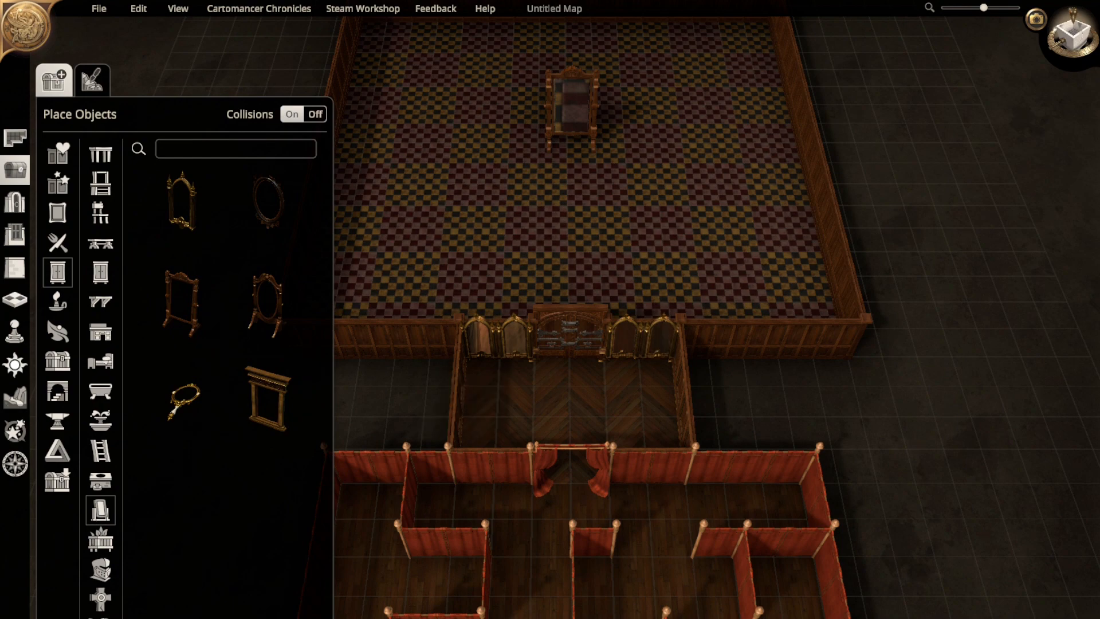
click(663, 339)
right_drag(624, 459, 578, 279)
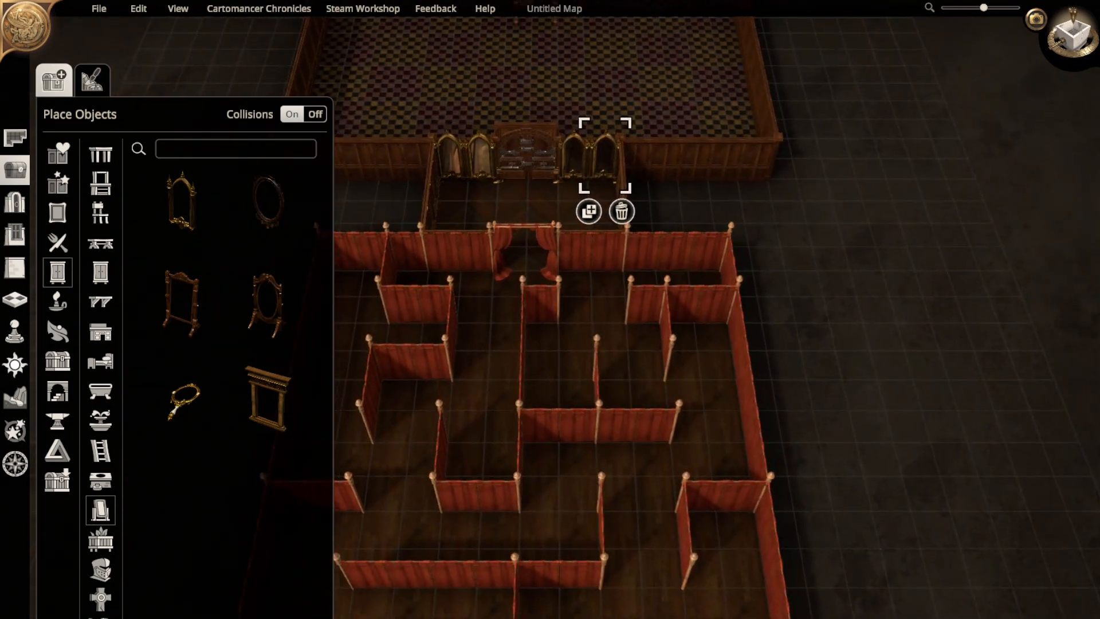
- Move the four gilded mirrors to the maze's rear wall, two on each side of the curtained doorway
drag(606, 156, 576, 249)
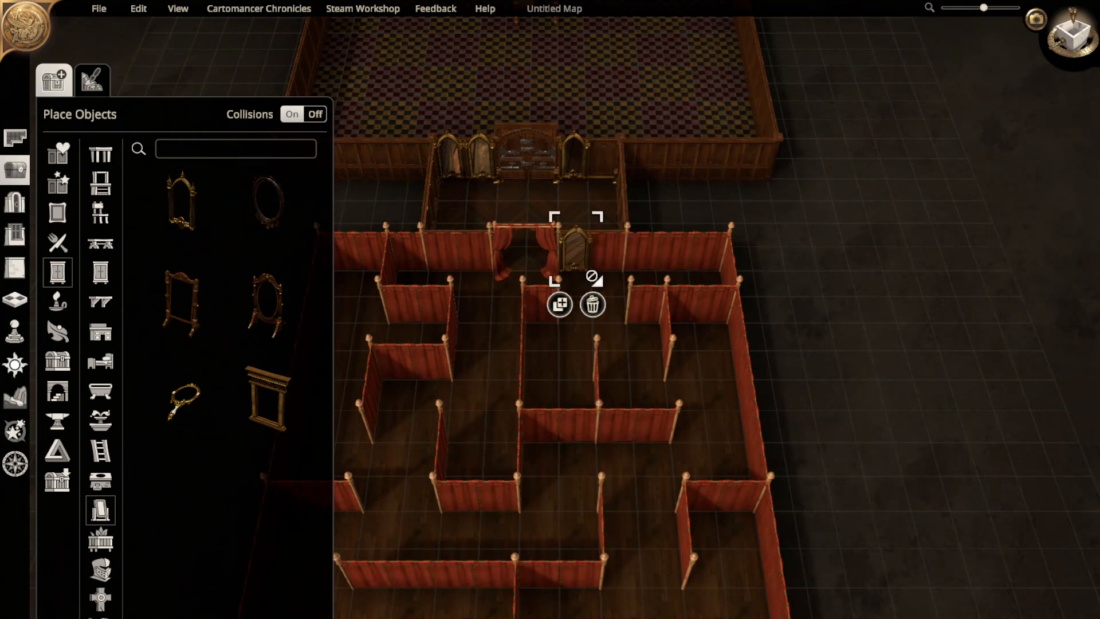
drag(480, 156, 473, 249)
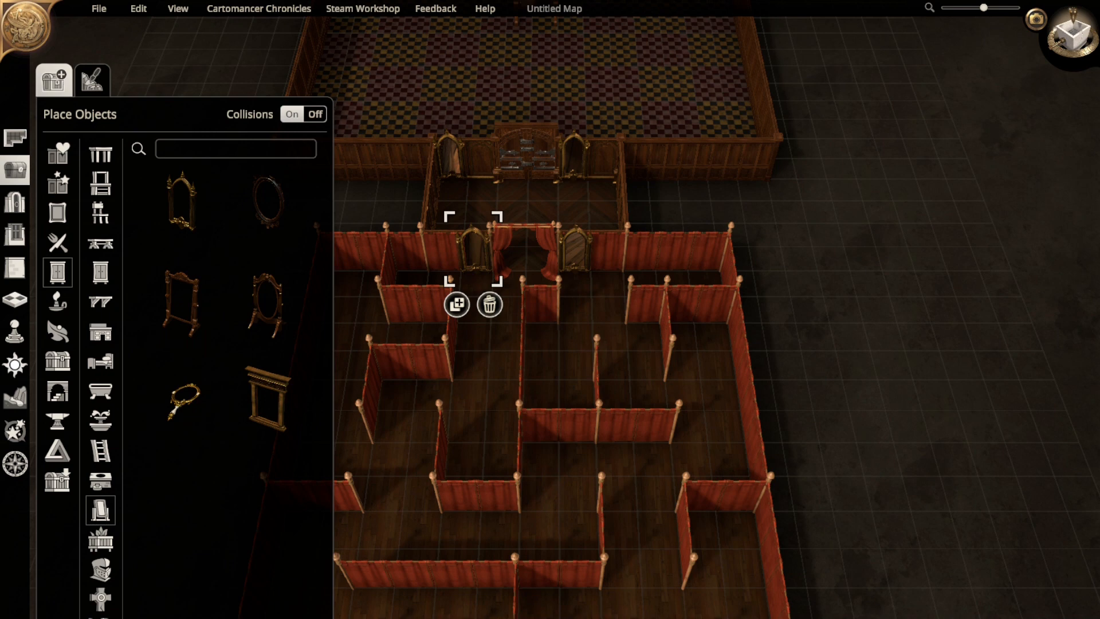
drag(449, 157, 440, 251)
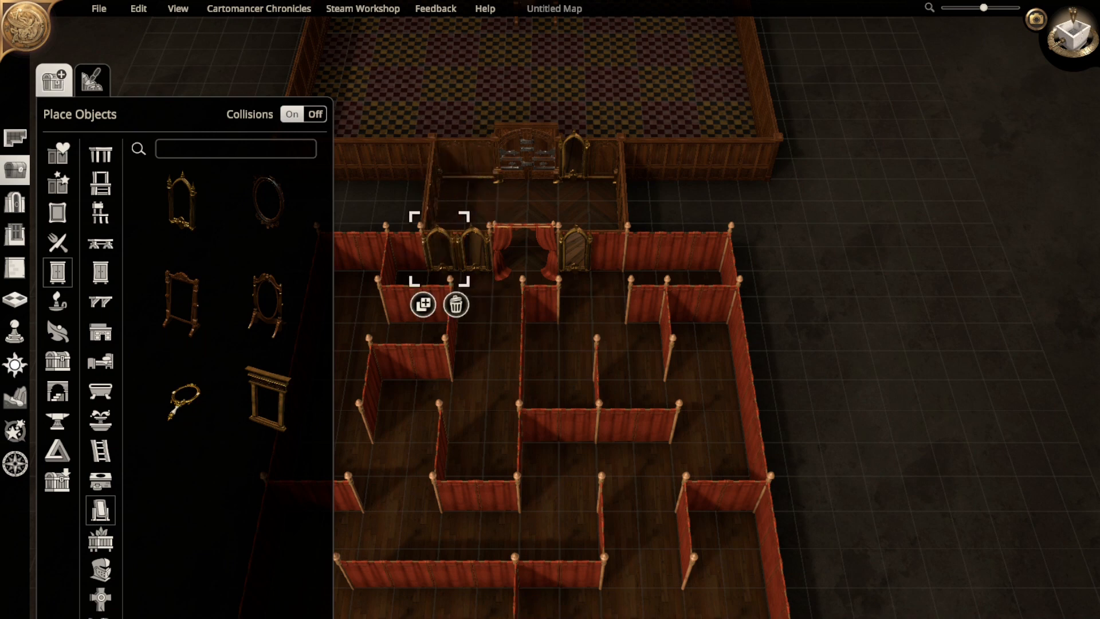
drag(575, 156, 609, 249)
- Duplicate the gilded mirror three times to extend the row along the maze's rear wall to its right-hand corner
click(593, 305)
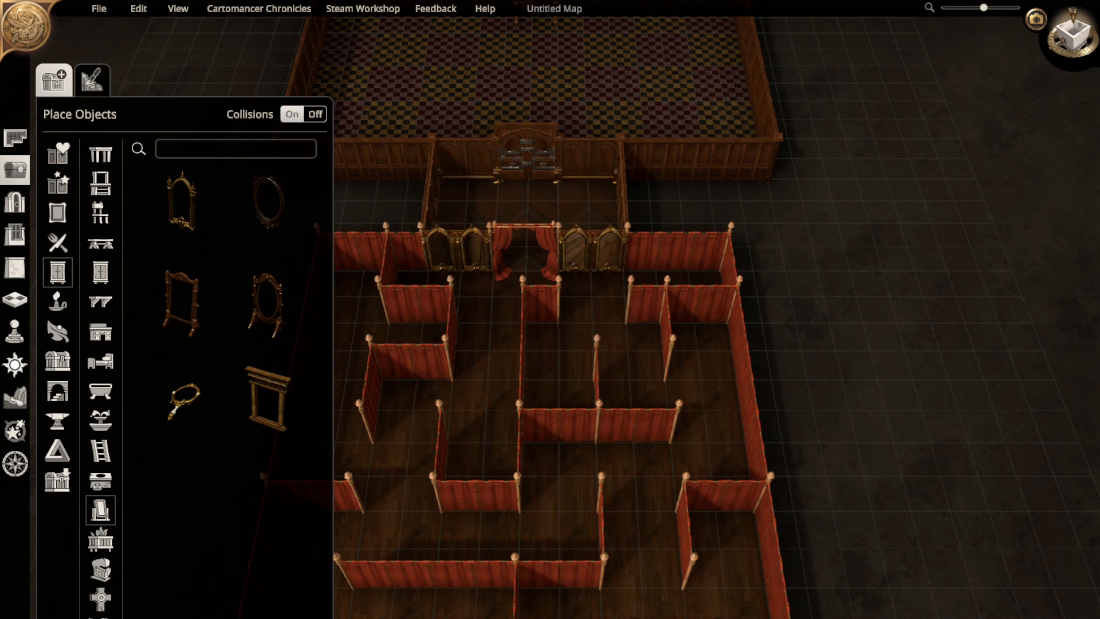
click(627, 304)
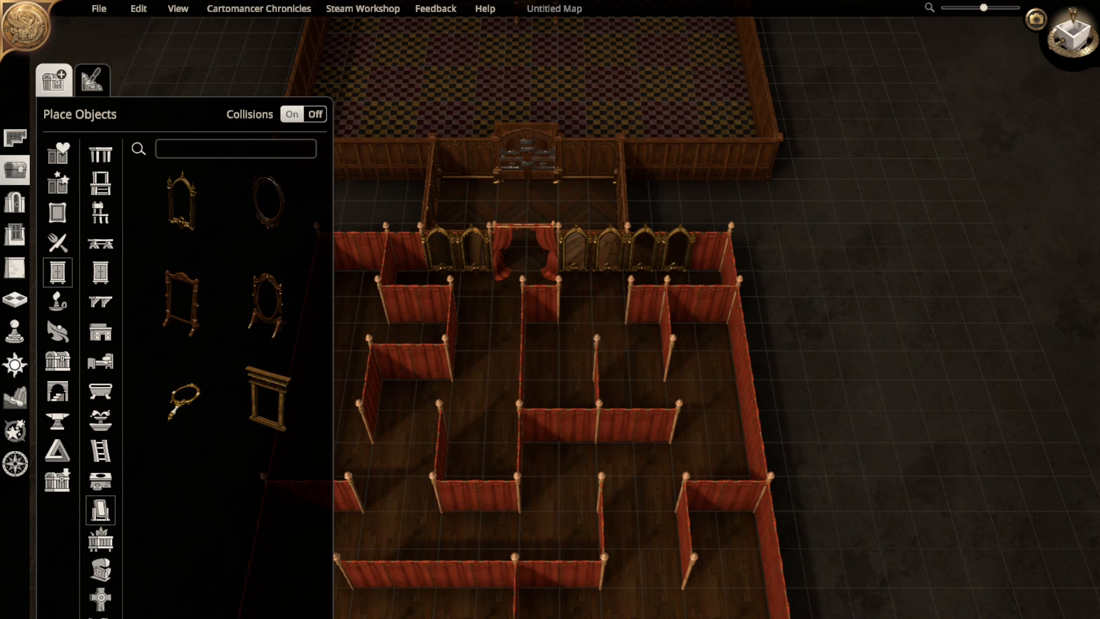
click(661, 304)
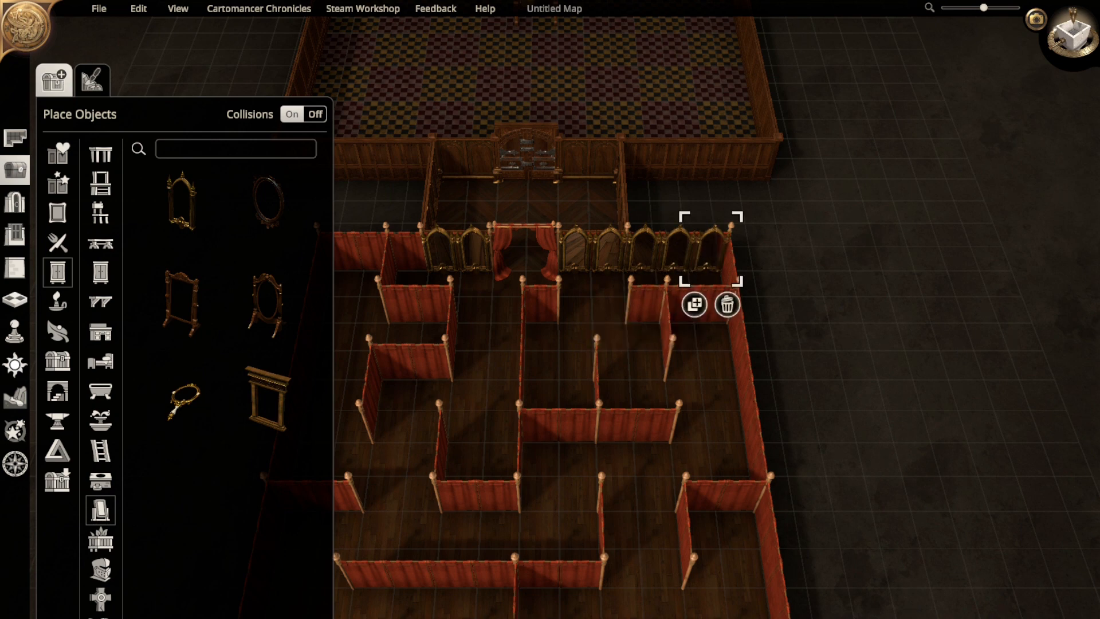
- Try moving the last mirror of the row onto the adjoining side wall, undoing and redoing the move
drag(712, 251, 728, 255)
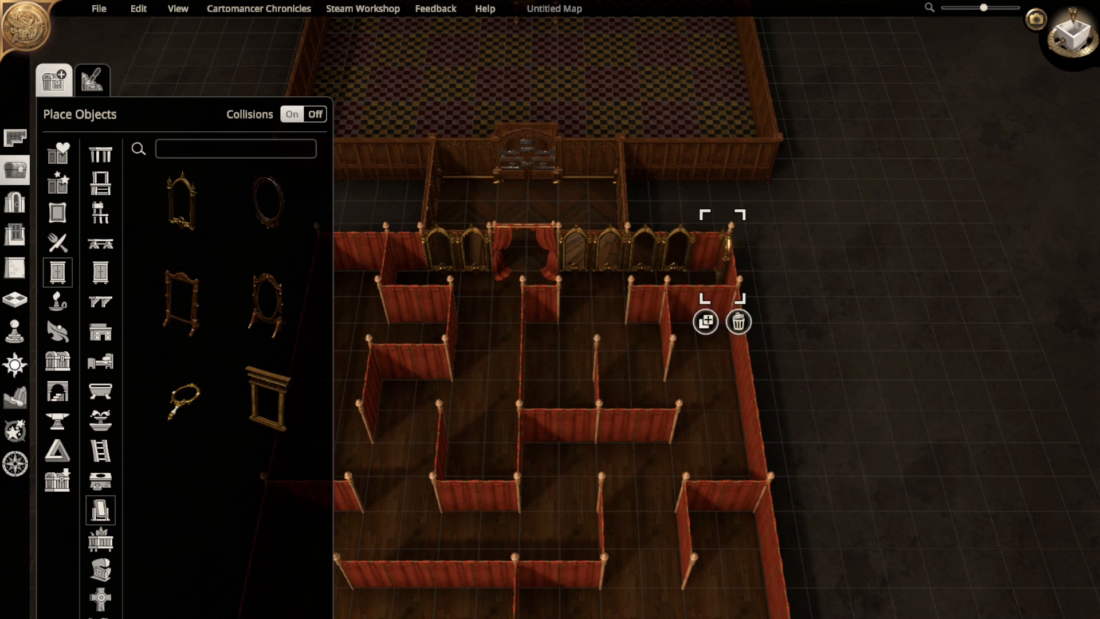
key(w)
key(d)
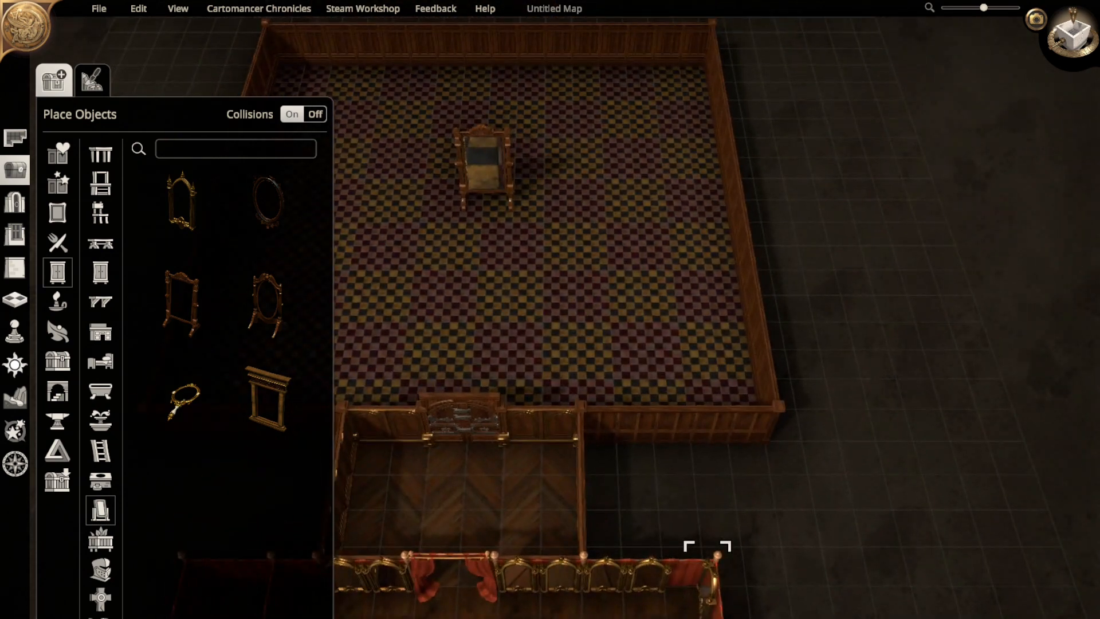
key(ctrl+z)
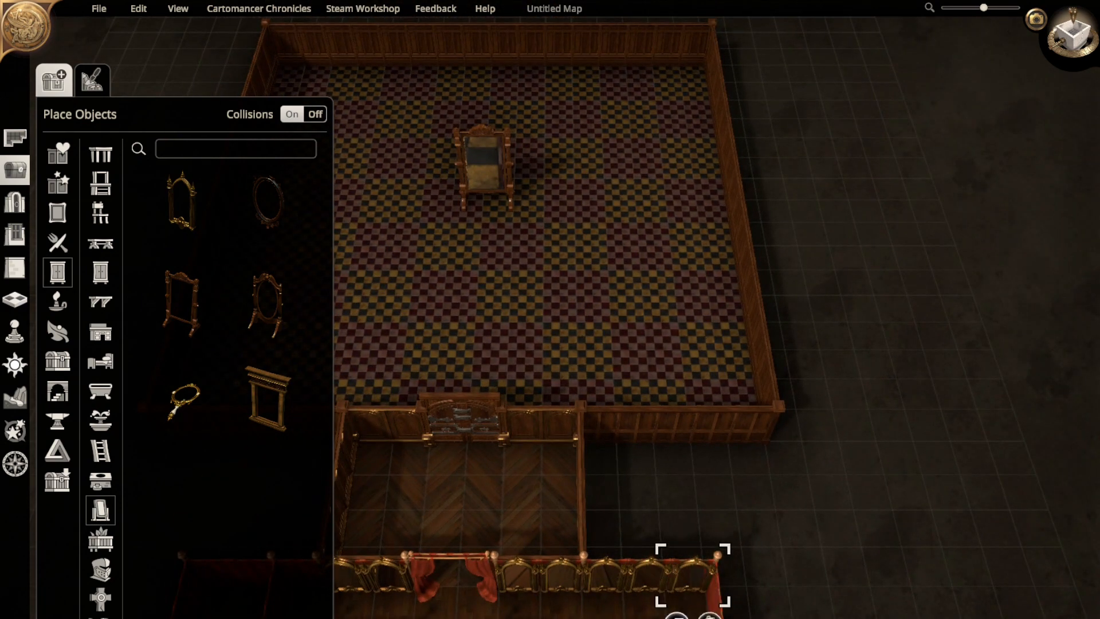
key(ctrl+y)
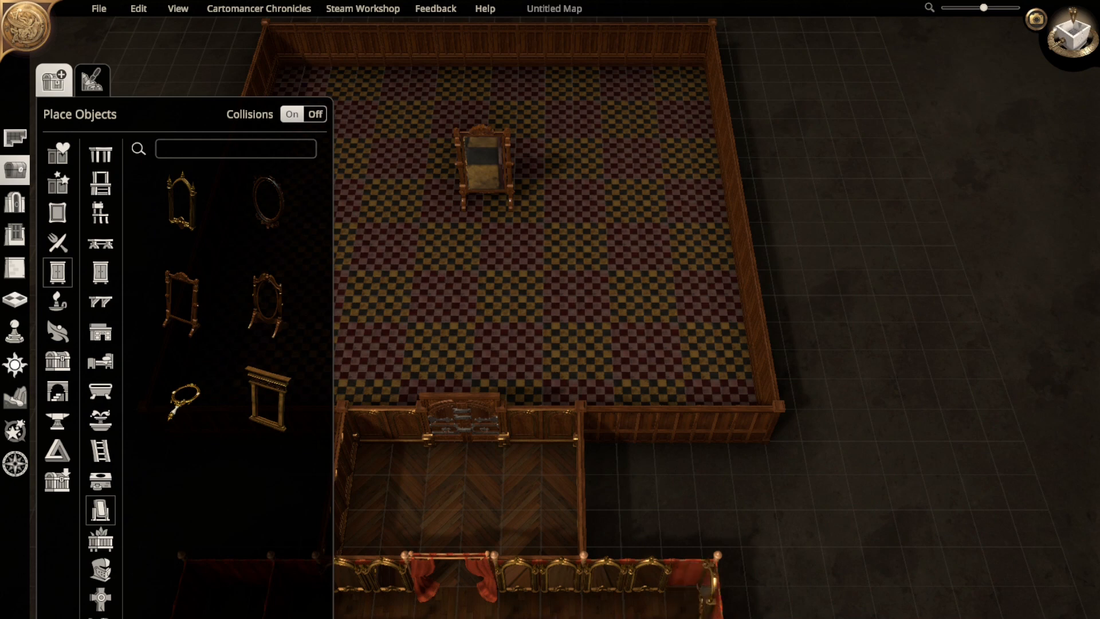
- Duplicate the gilded mirror once beside the pair left of the curtained doorway and twice onto the short inner wall facing it
mouse_move(781, 477)
right_down()
mouse_move(823, 425)
mouse_move(866, 261)
mouse_move(739, 398)
mouse_move(886, 393)
mouse_move(884, 462)
mouse_move(850, 439)
mouse_move(830, 449)
right_up()
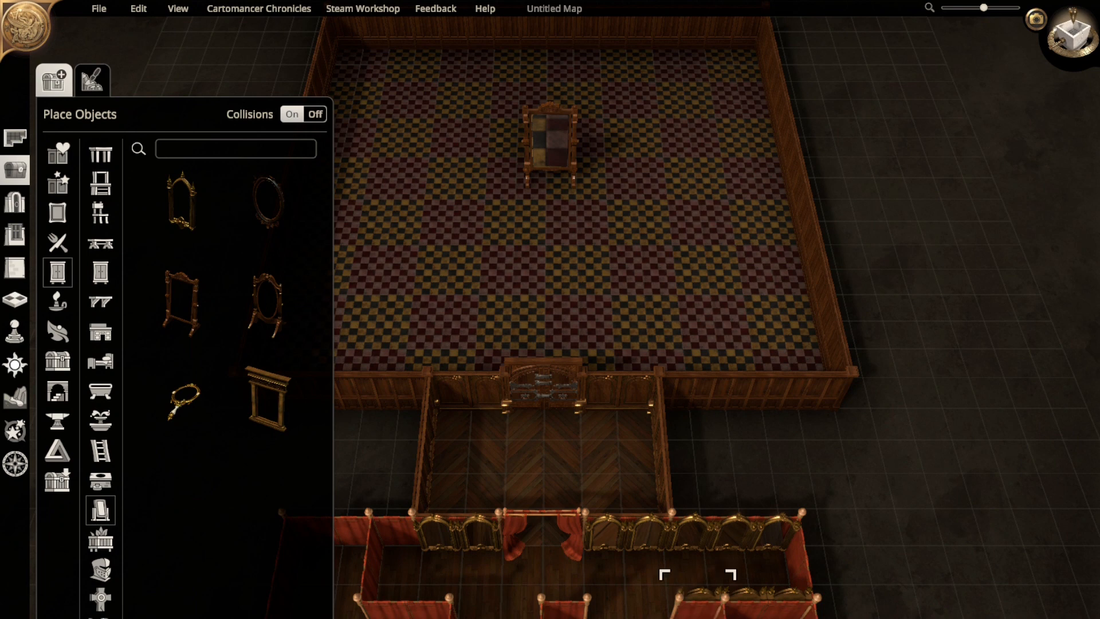
right_drag(698, 601, 834, 560)
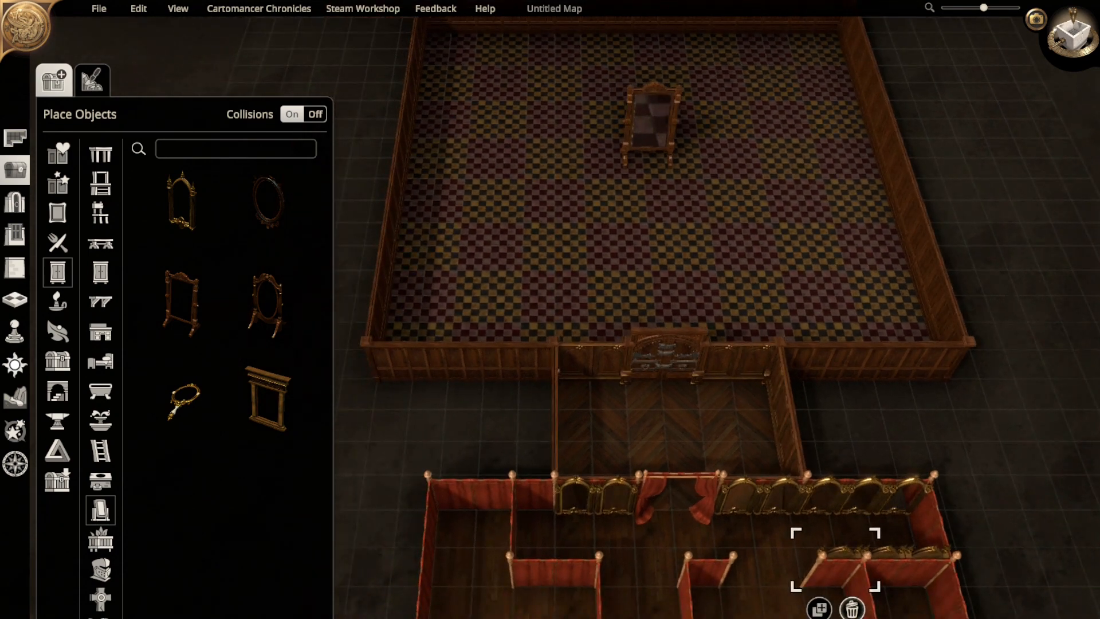
click(819, 608)
click(534, 495)
click(517, 548)
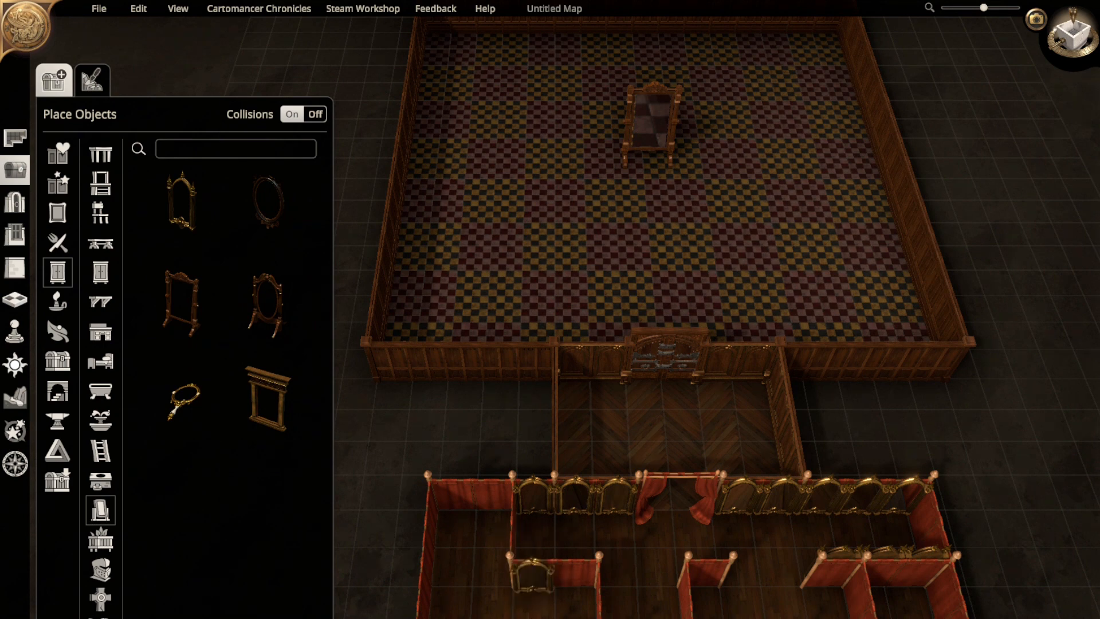
click(515, 616)
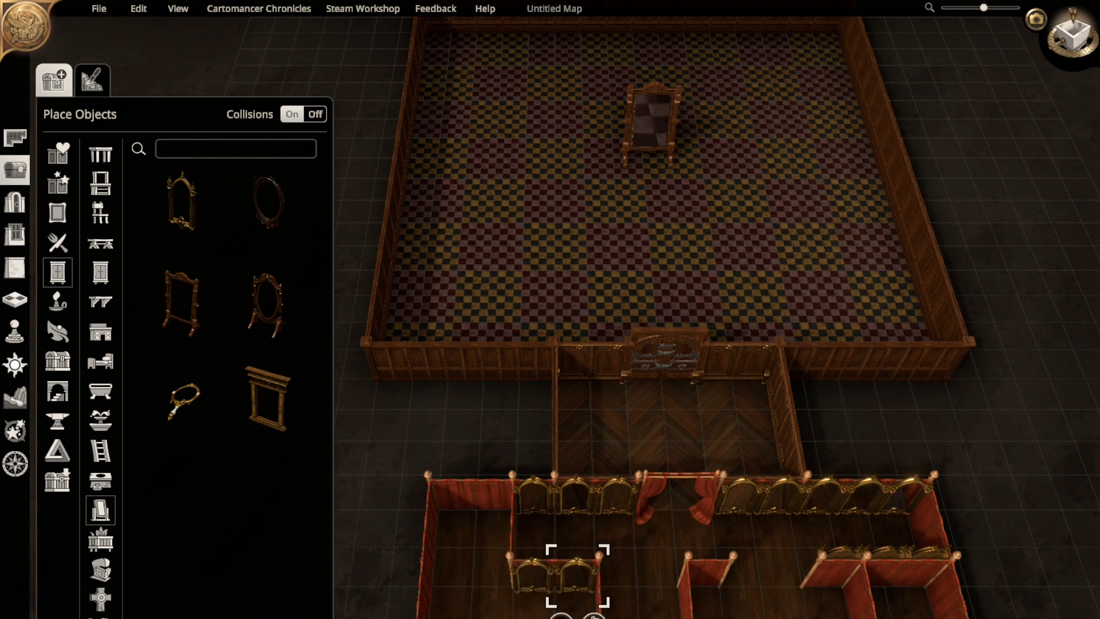
- Switch to the top-down view and centre it on the mirrored end of the maze
key(w)
key(a)
key(s)
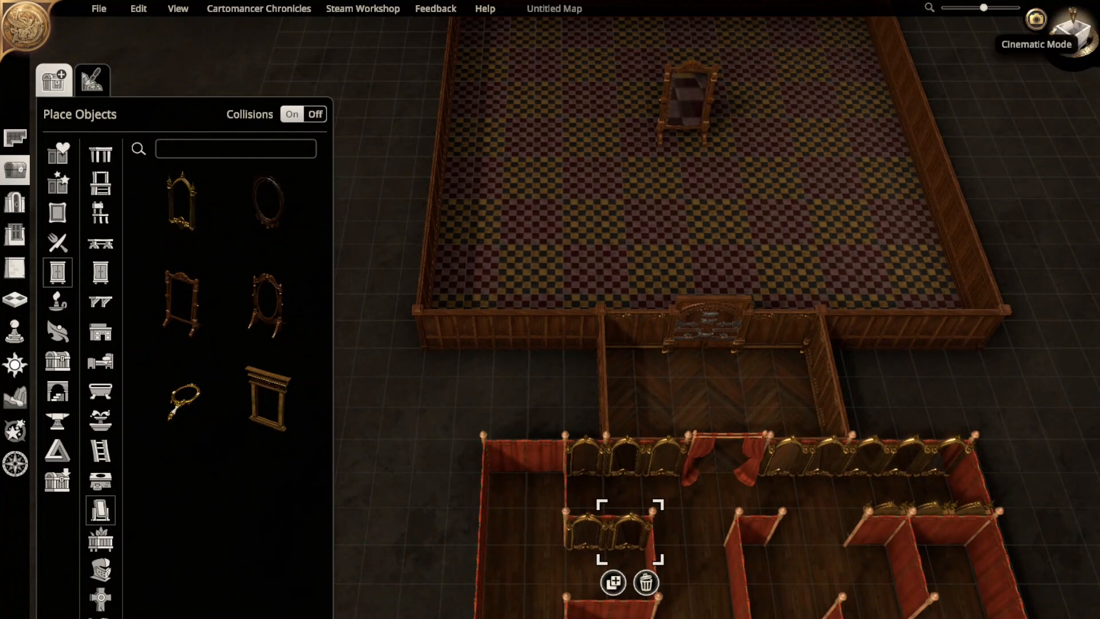
click(1074, 35)
key(s)
key(d)
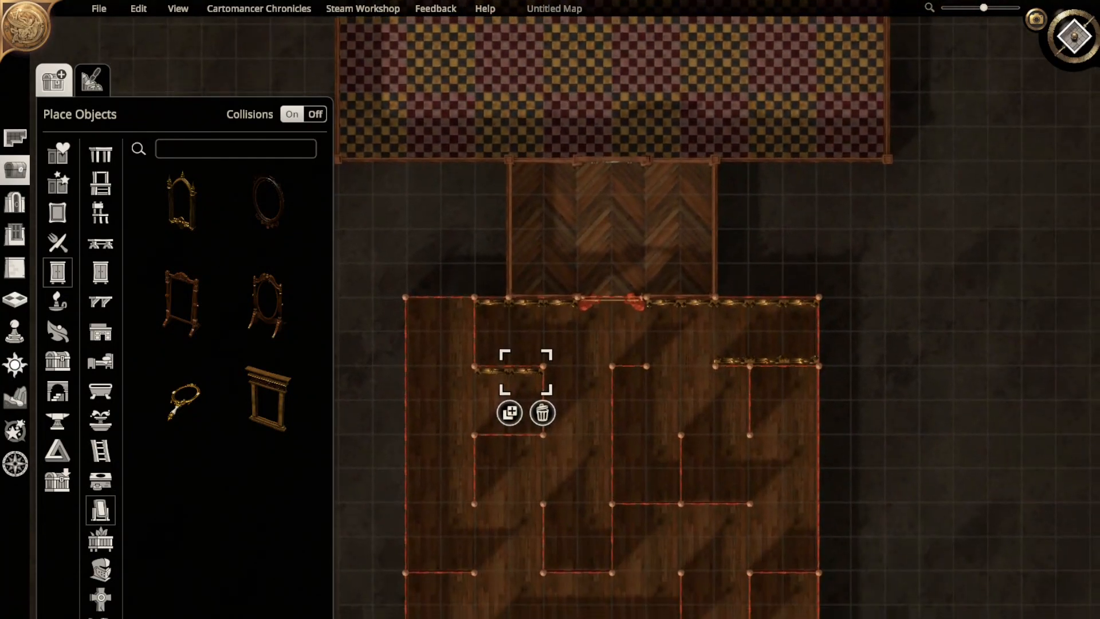
key(s)
key(w)
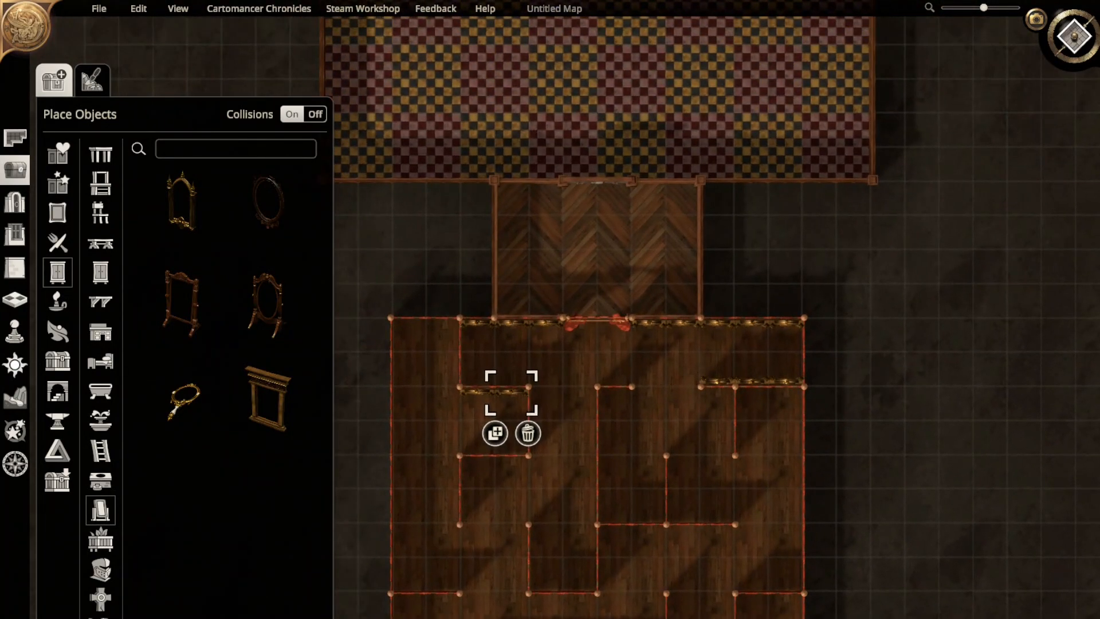
- Leave the top-down view and look over the maze's mirrored and bare walls and the adjoining hall in perspective
click(1074, 36)
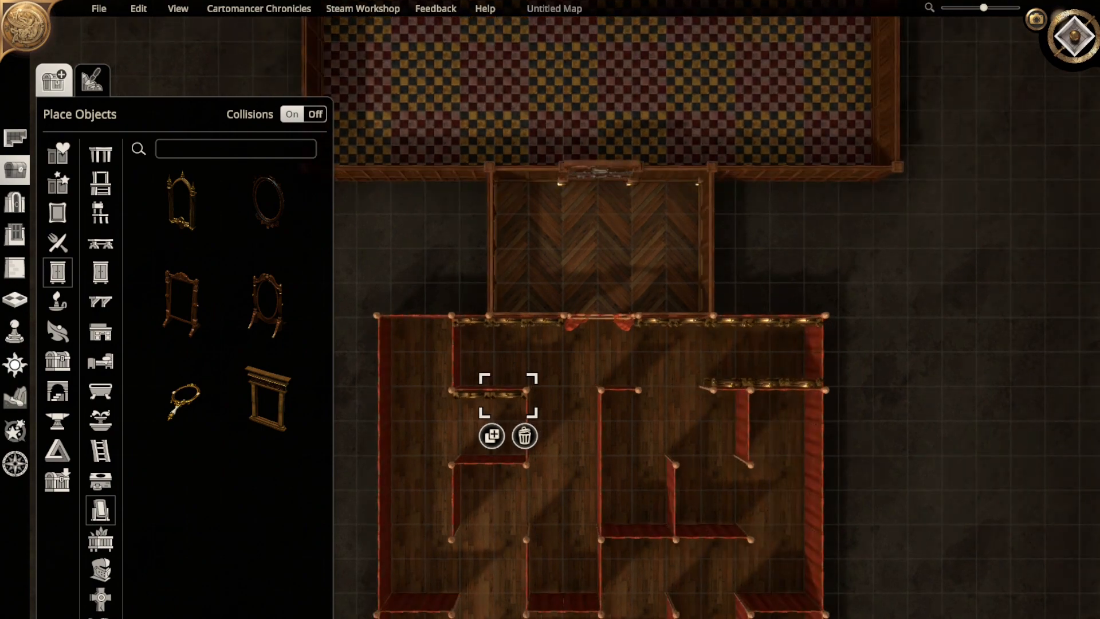
key(a)
key(s)
key(d)
key(w)
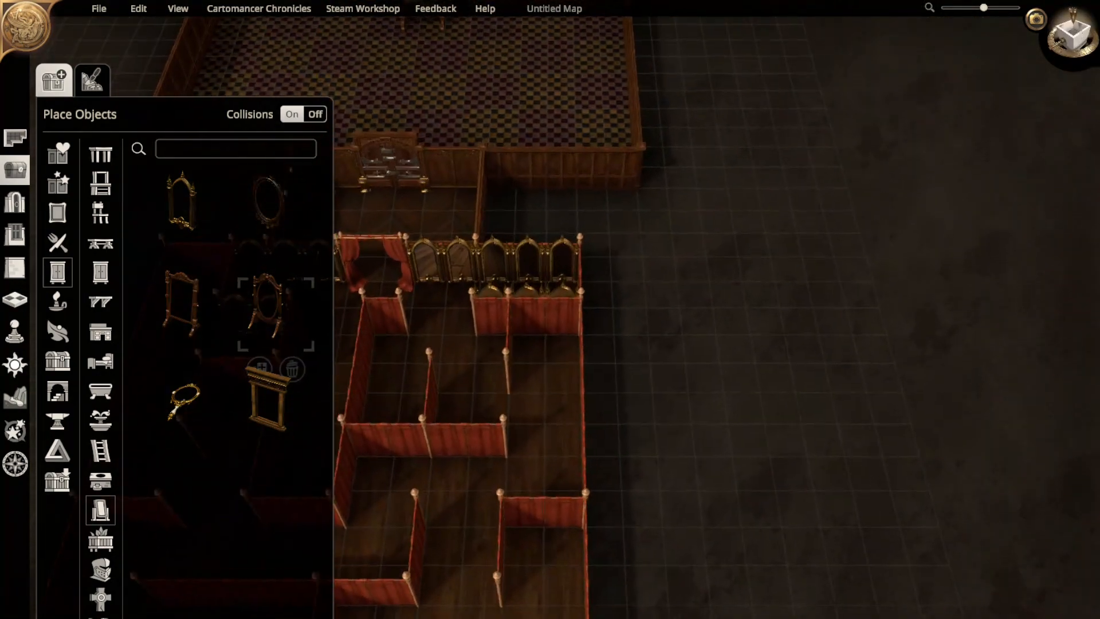
key(a)
key(s)
key(a)
key(w)
key(d)
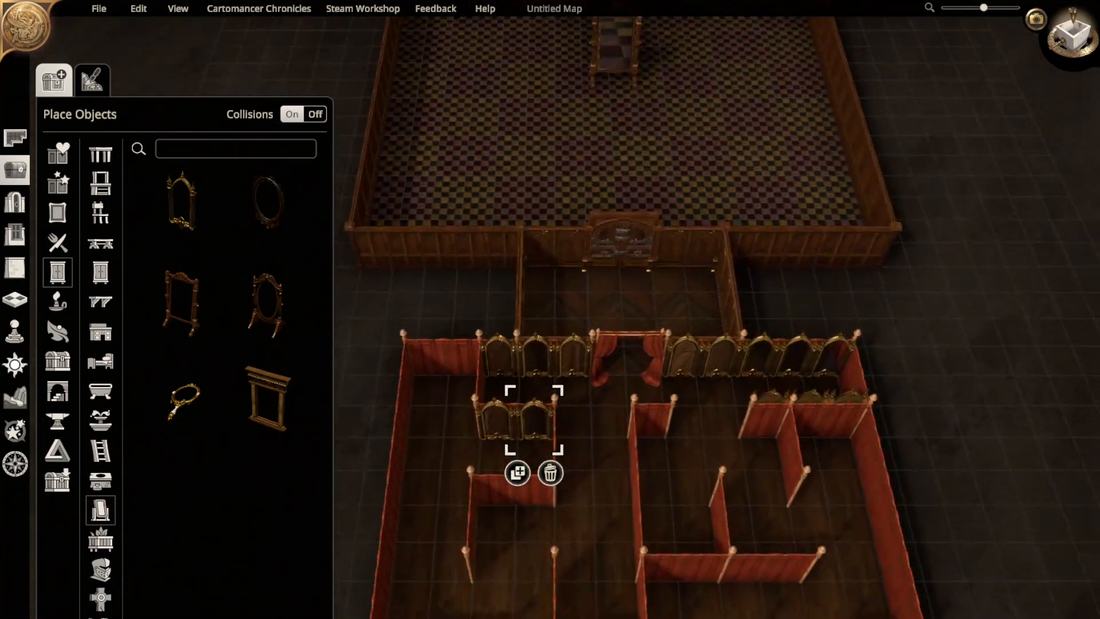
key(d)
key(s)
key(a)
key(w)
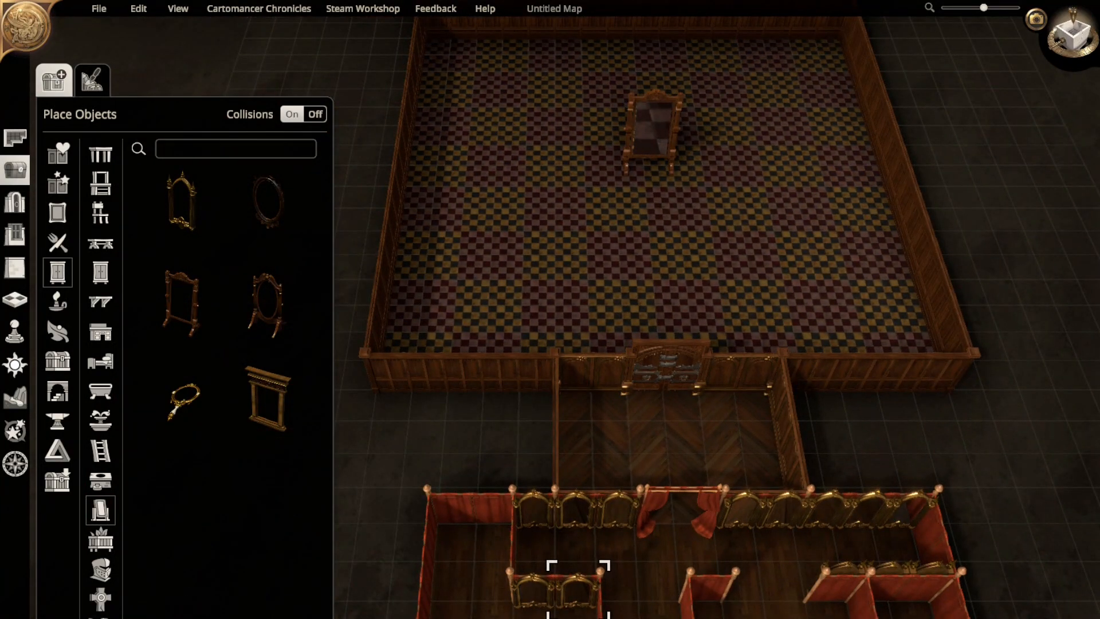
key(s)
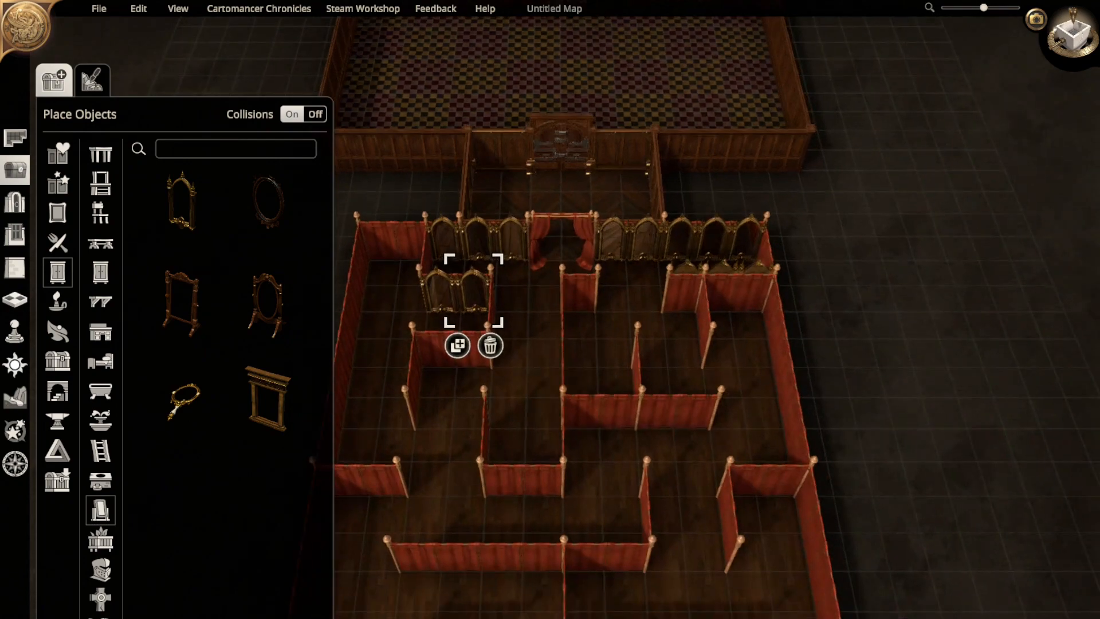
key(w)
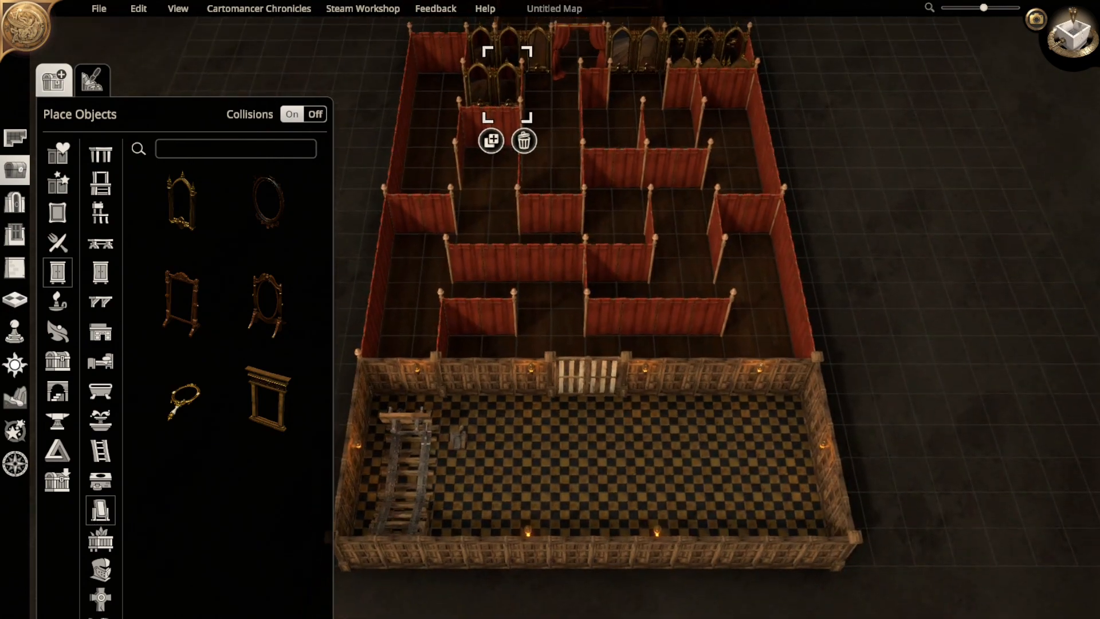
key(a)
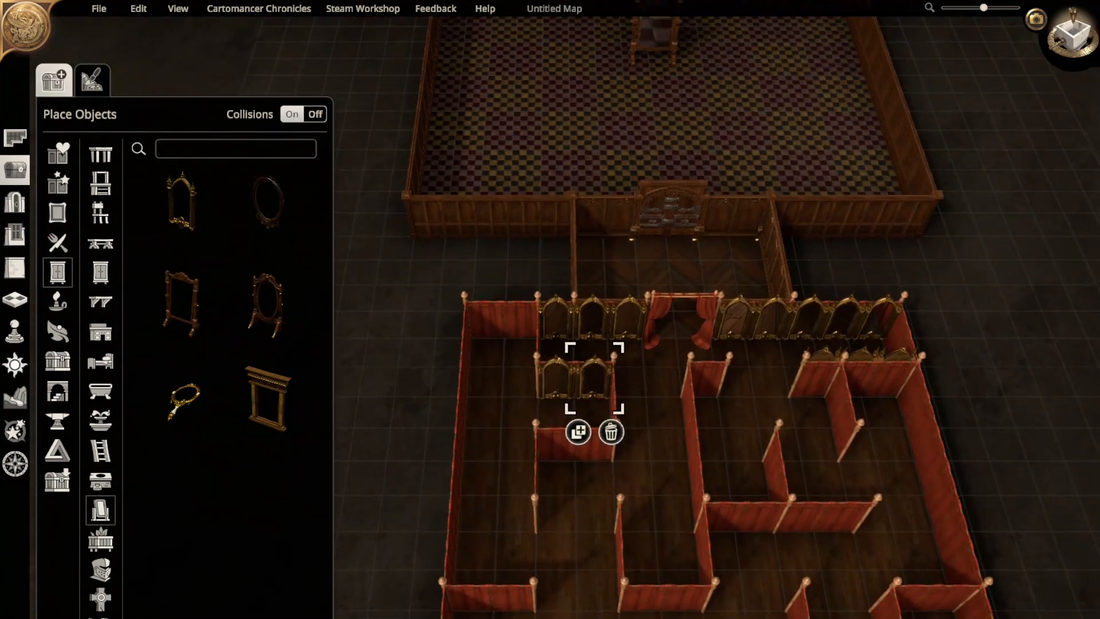
key(d)
key(s)
key(a)
key(a)
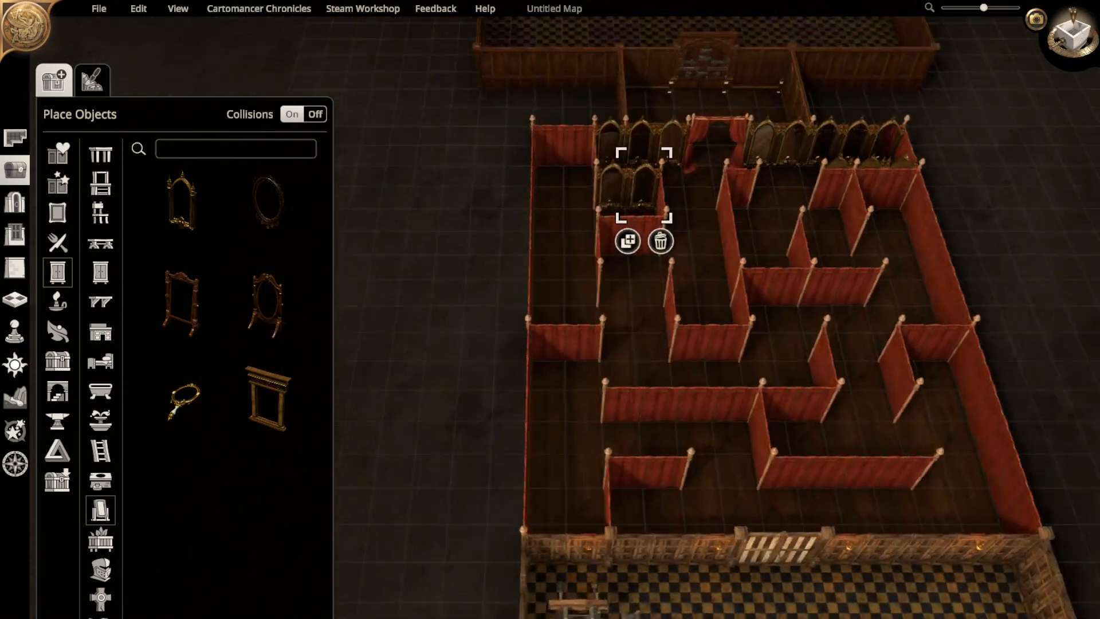
key(d)
key(w)
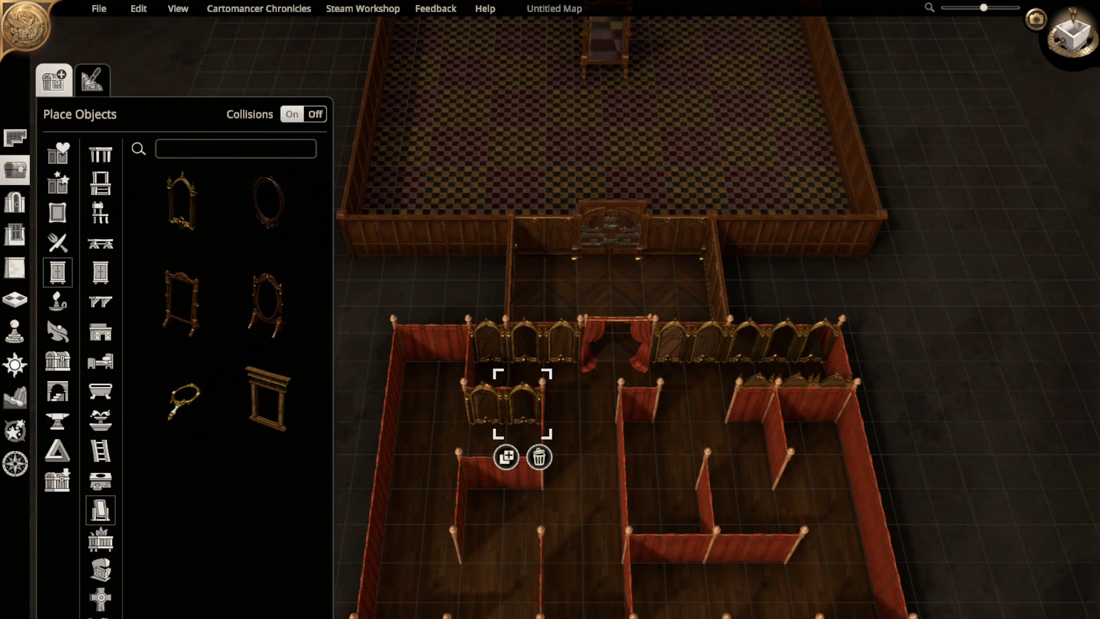
- Try moving the leftmost mirror of the rear row onto the adjoining side wall and return it to the row
click(506, 458)
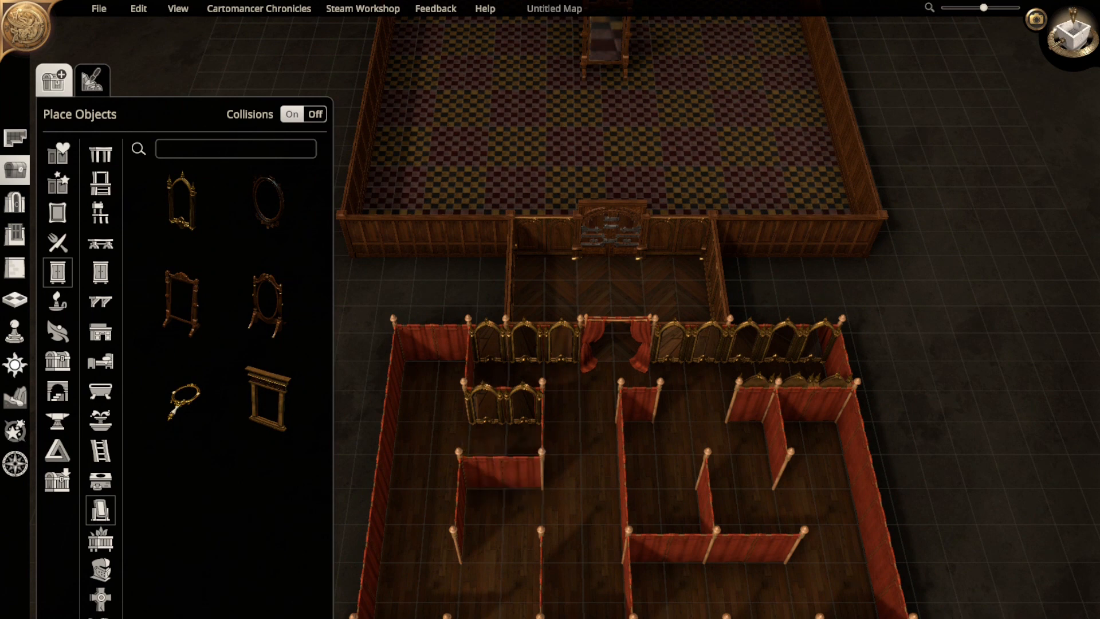
click(477, 357)
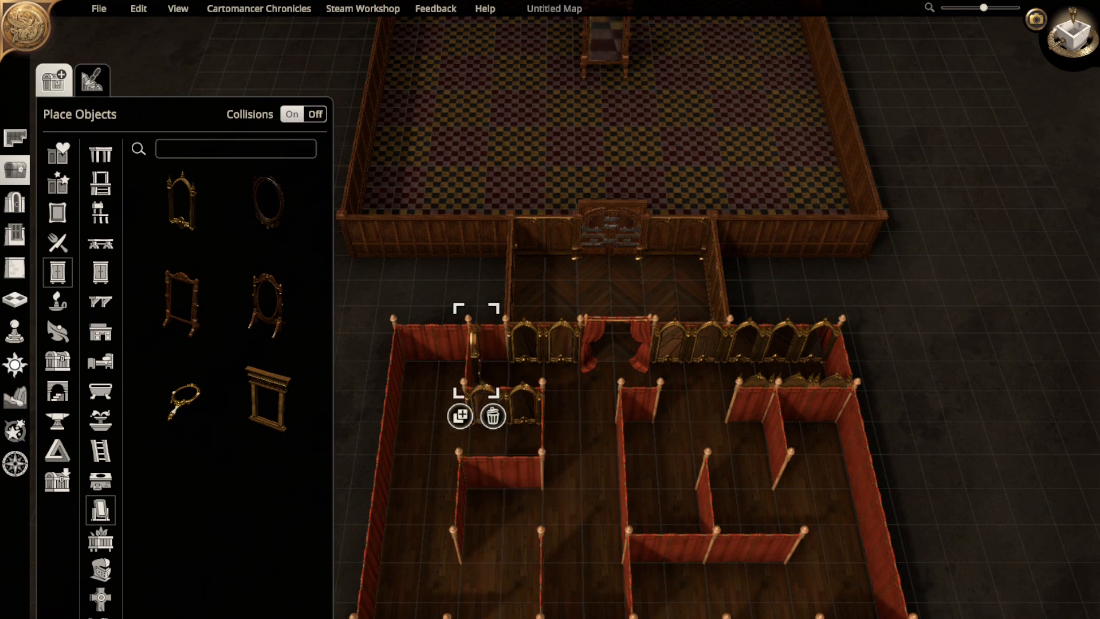
drag(476, 345, 490, 346)
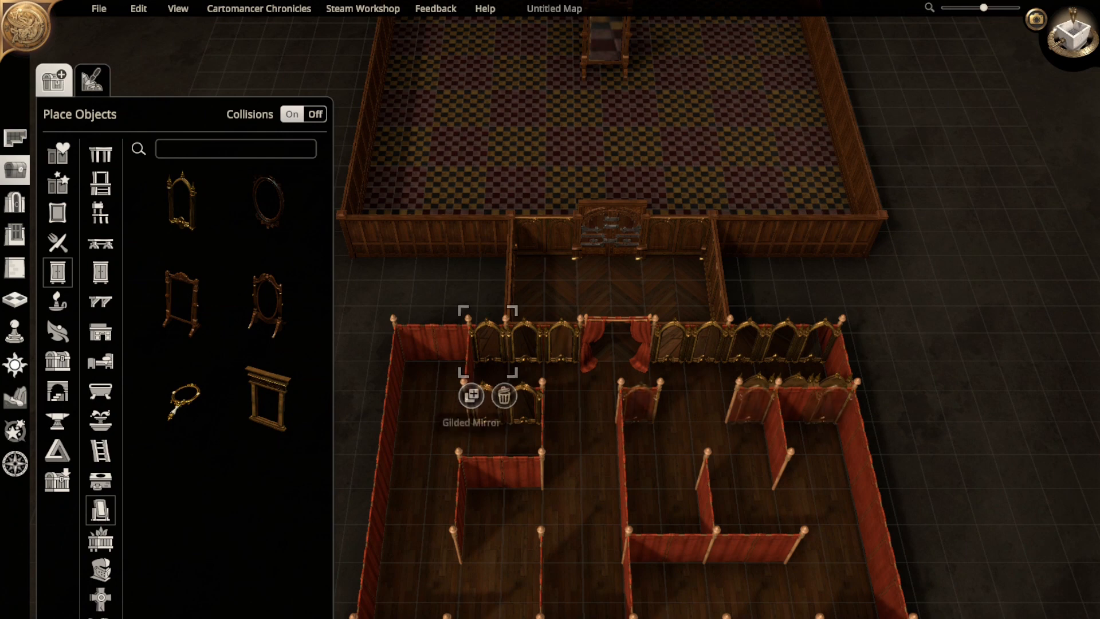
- Duplicate the gilded mirror onto the front faces of the short middle wall and the right-hand inner walls facing the rear row
click(471, 395)
click(831, 403)
click(816, 457)
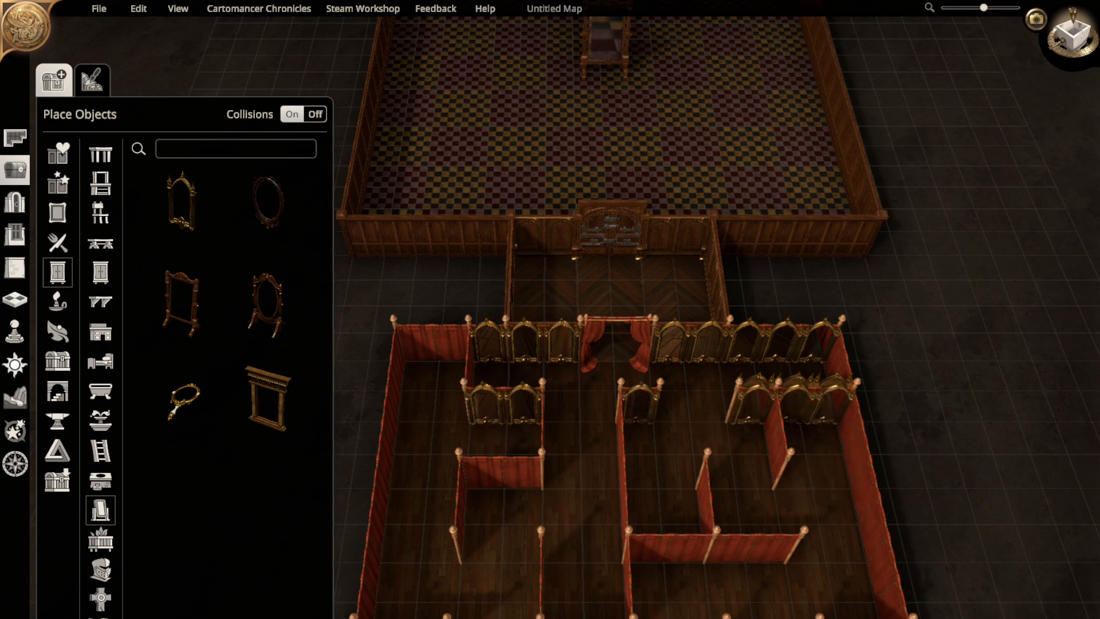
- Line the inner wall at the maze's centre right with four duplicated gilded mirrors, and extend copies along the right outer wall and beside the gate
click(794, 404)
key(s)
key(d)
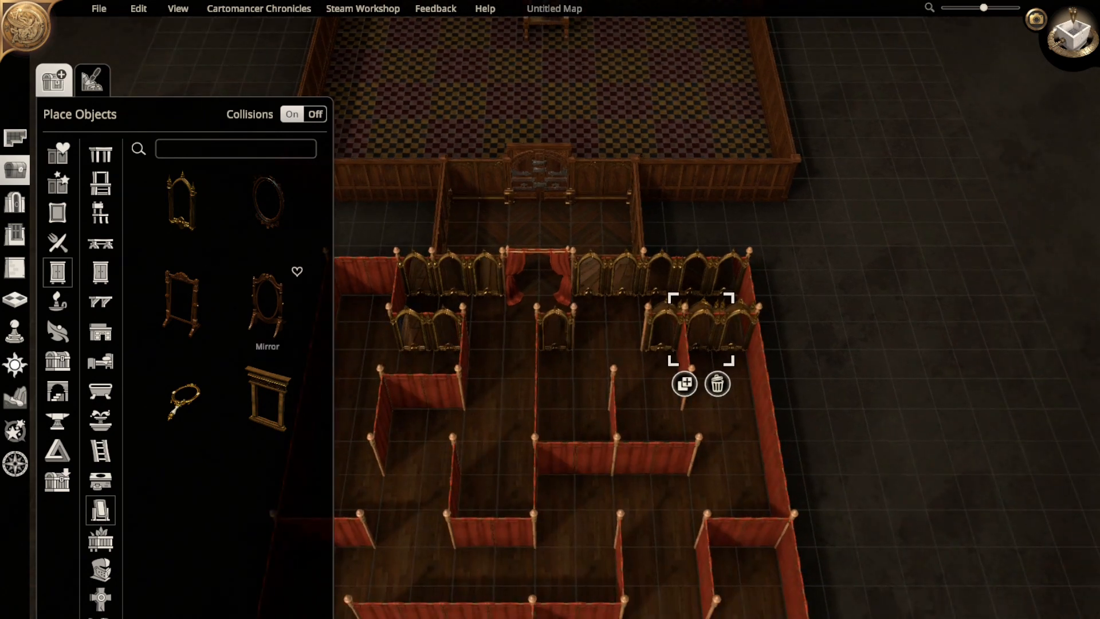
click(685, 384)
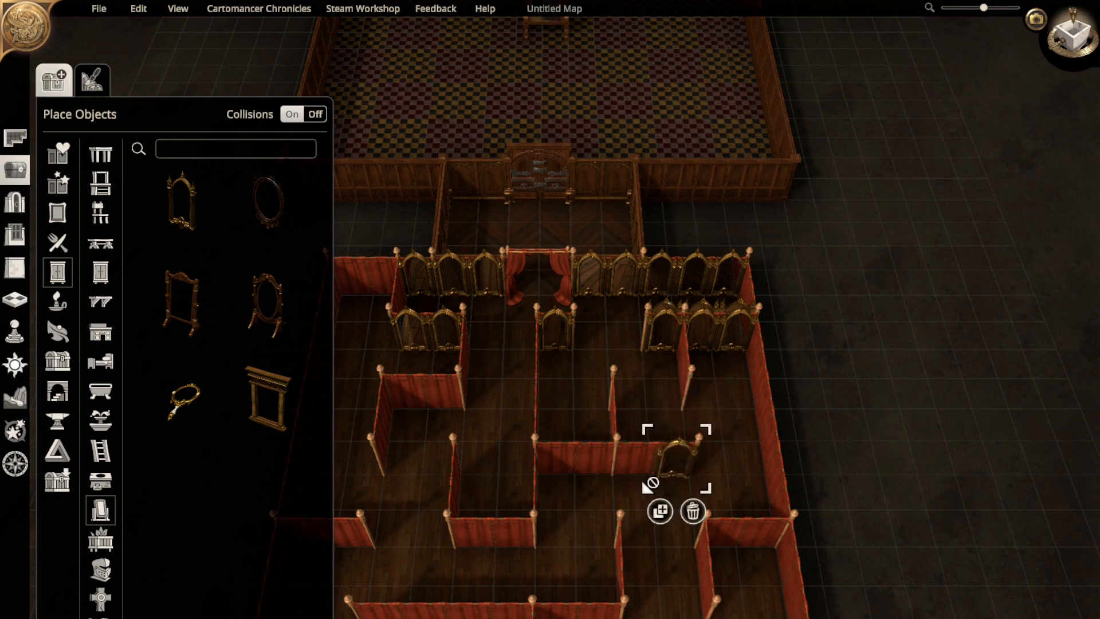
click(661, 512)
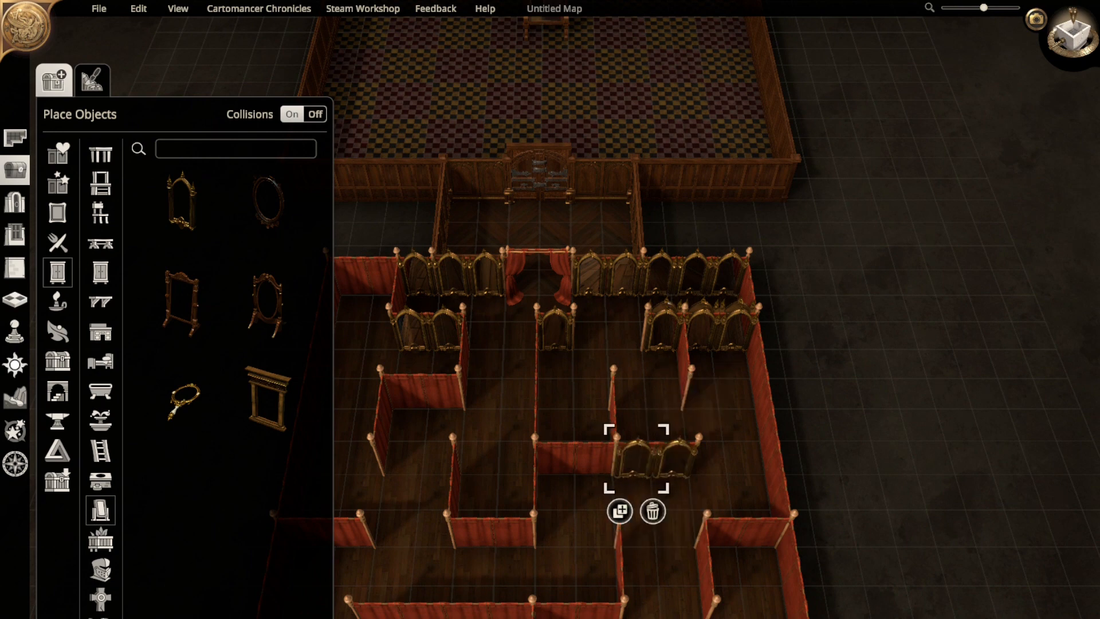
click(619, 510)
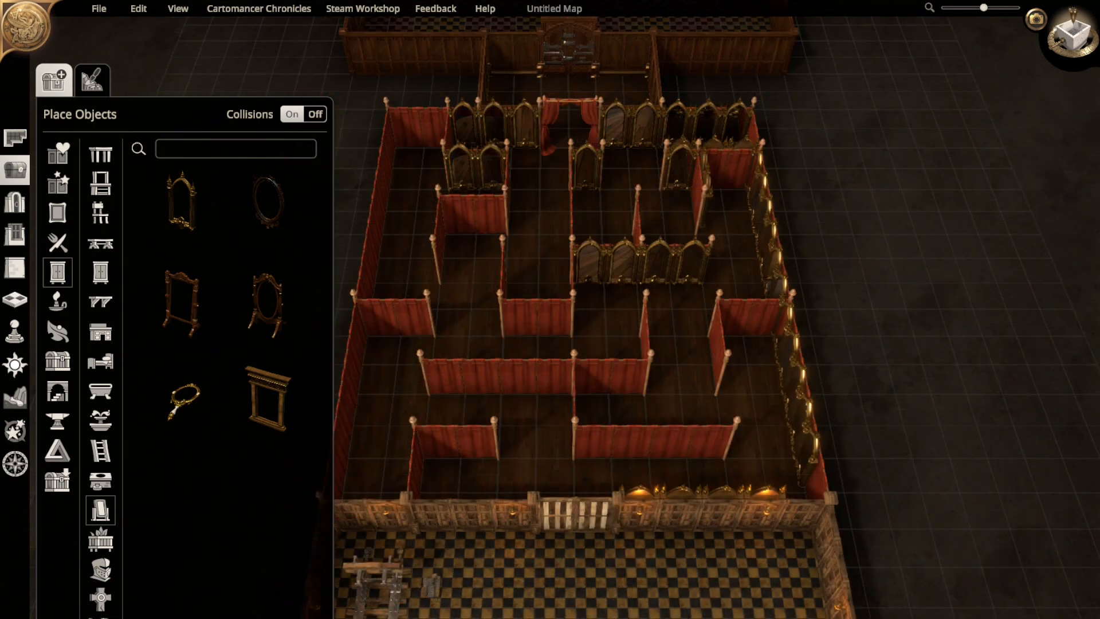
- Duplicate the gilded mirror four times to cover the inner wall nearest the gate in the maze's right half
click(640, 495)
click(621, 552)
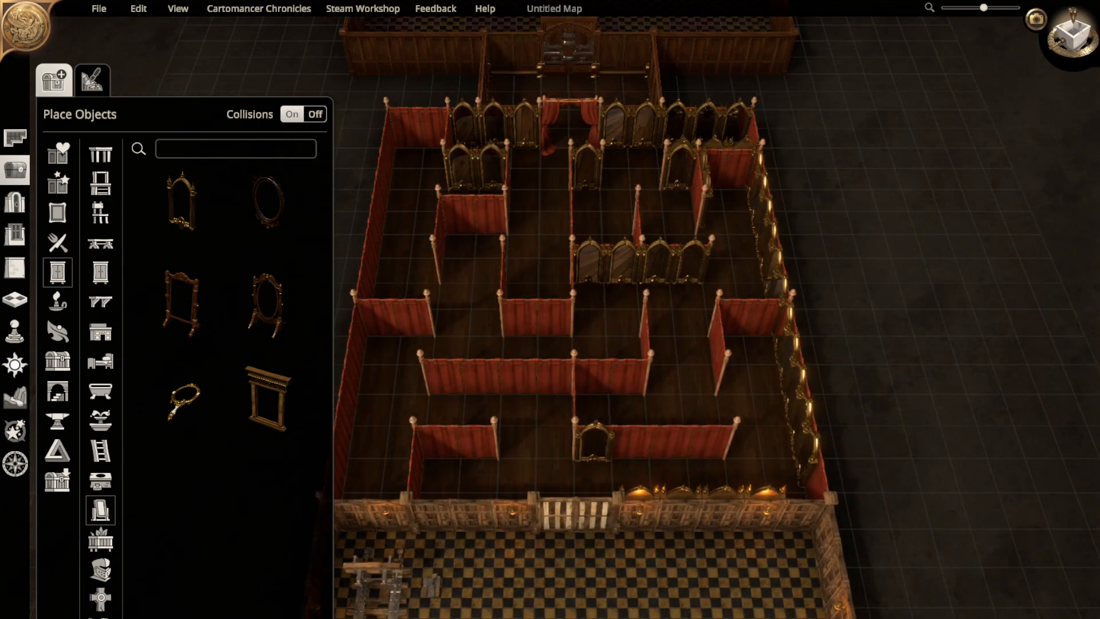
click(593, 441)
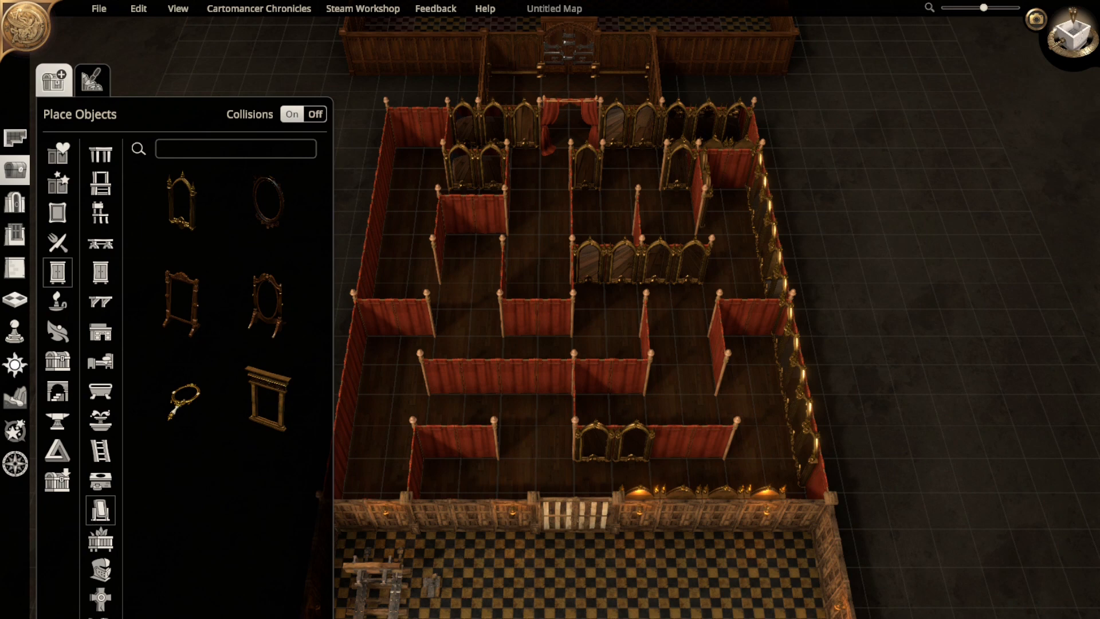
click(633, 442)
click(619, 494)
click(673, 441)
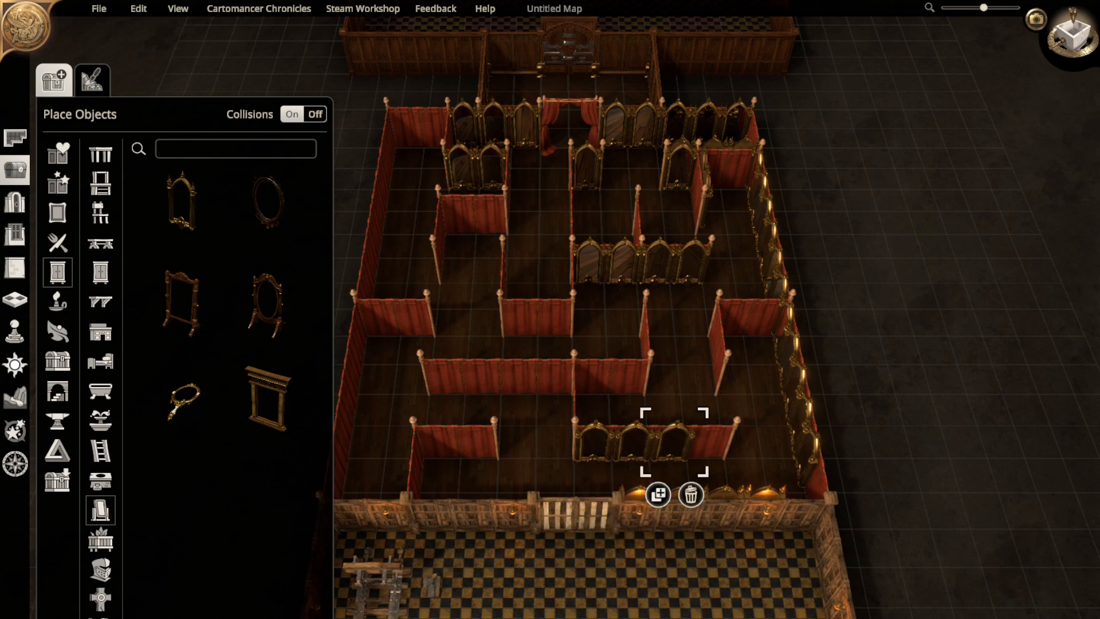
click(658, 494)
click(713, 441)
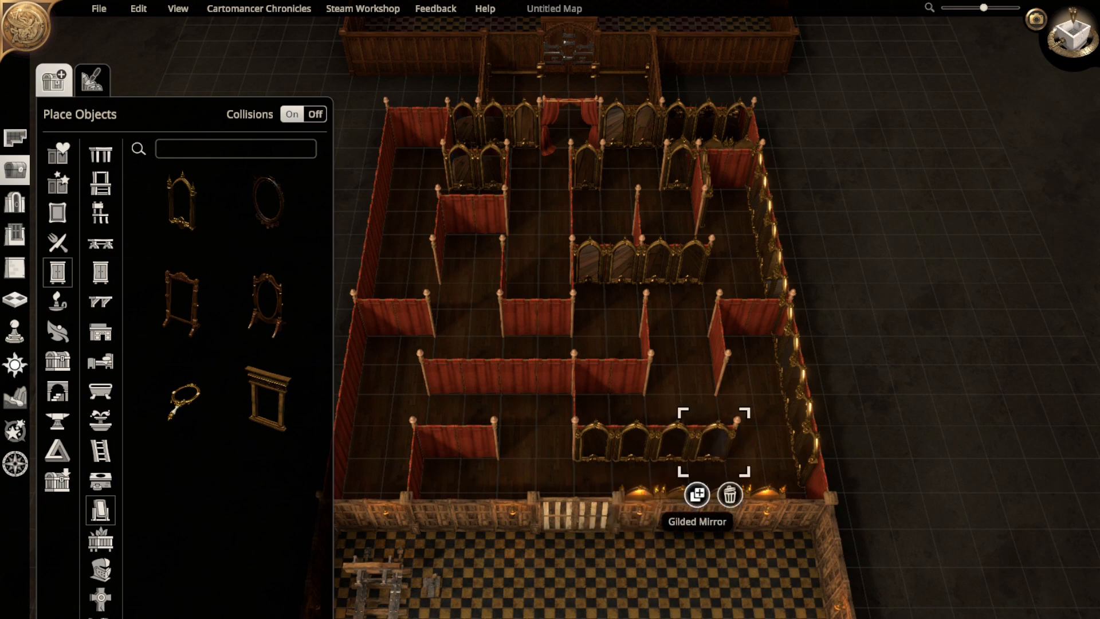
- Duplicate the gilded mirror onto the remaining short inner walls and side partitions in the maze's right half
click(697, 494)
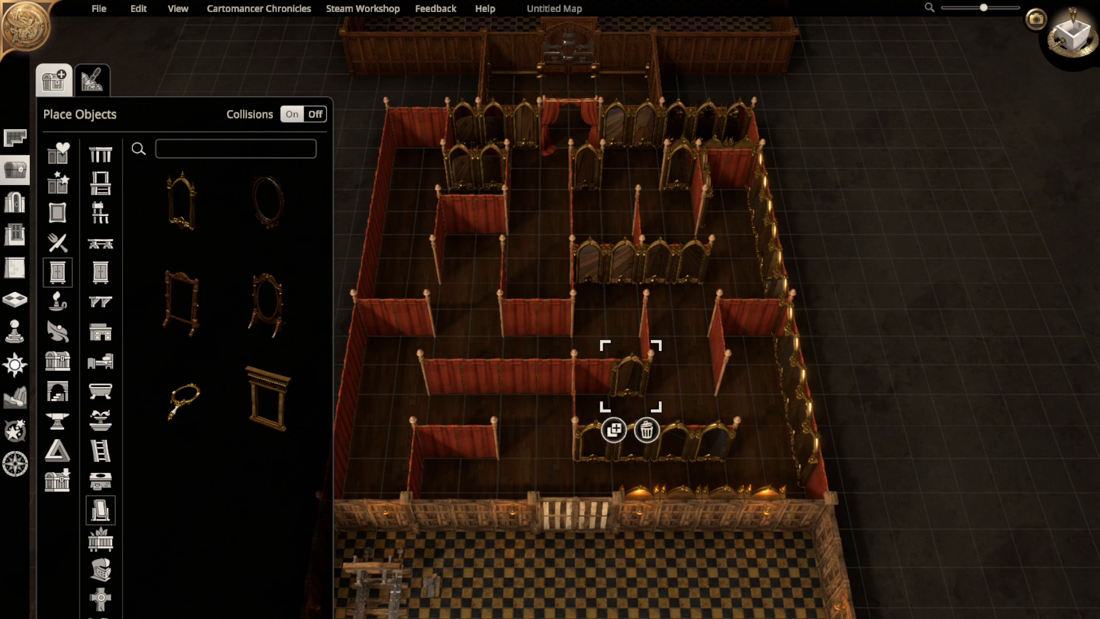
click(615, 430)
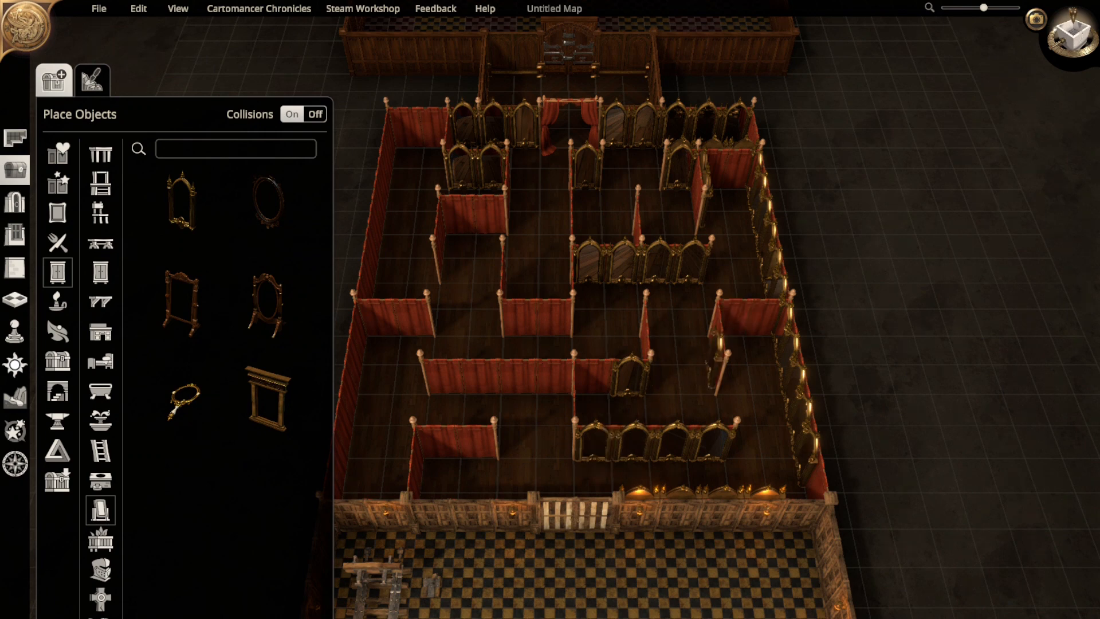
click(719, 355)
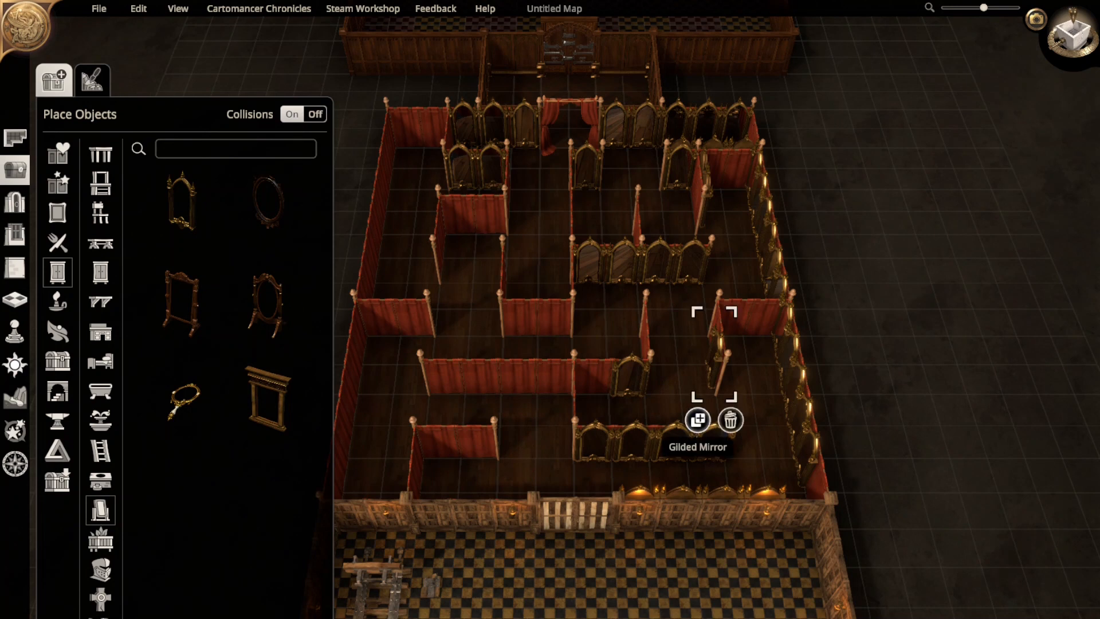
click(700, 420)
click(655, 344)
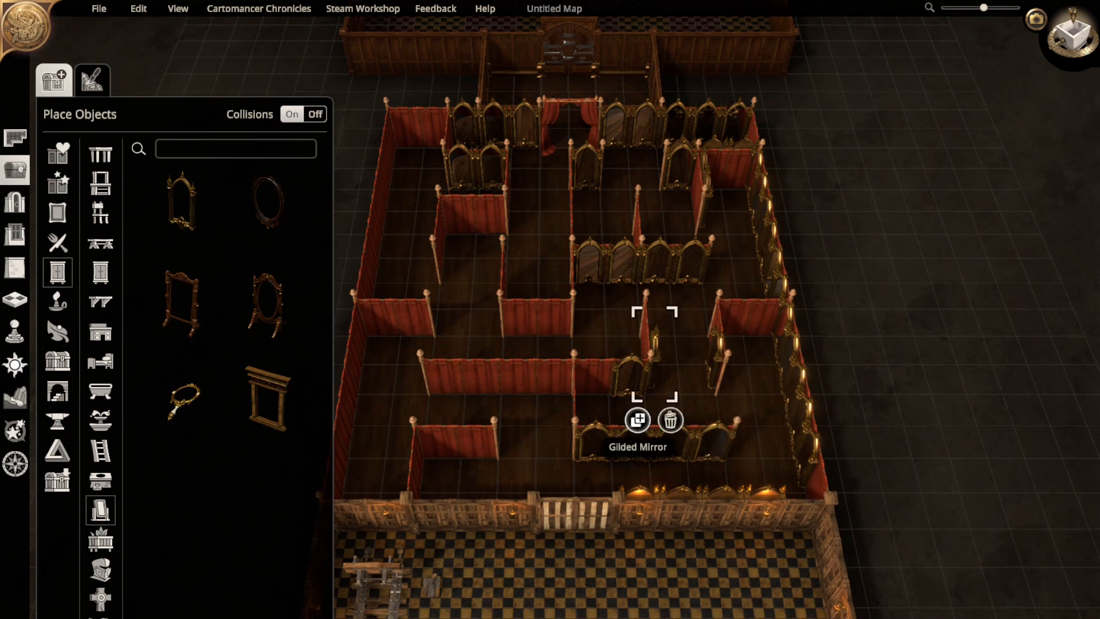
click(638, 420)
click(653, 325)
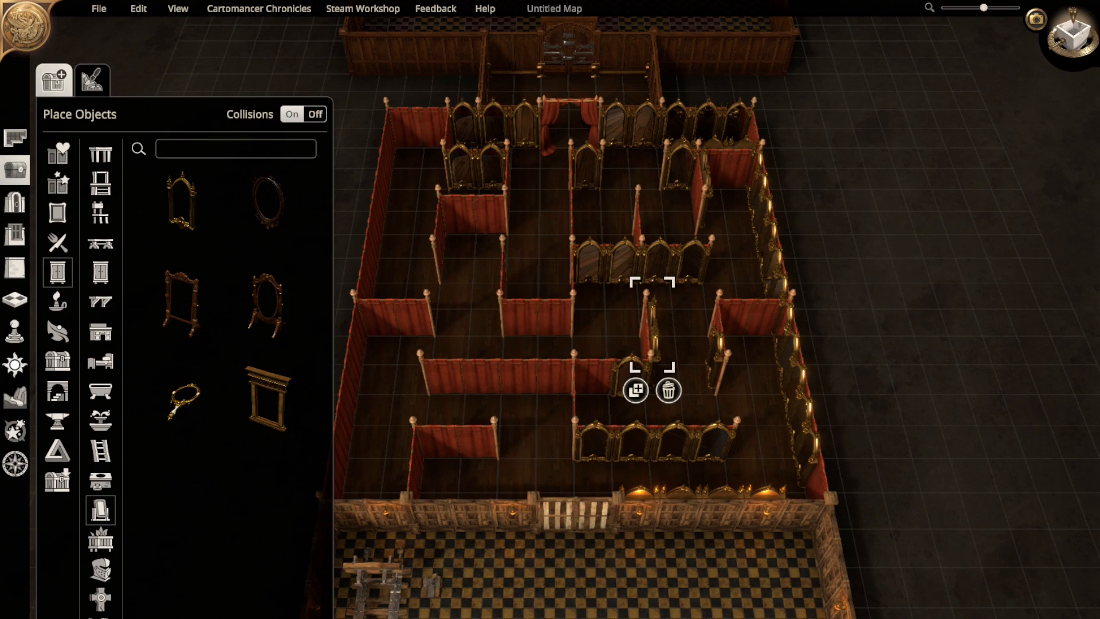
click(636, 390)
click(711, 326)
right_drag(695, 343, 578, 602)
right_drag(594, 556, 654, 556)
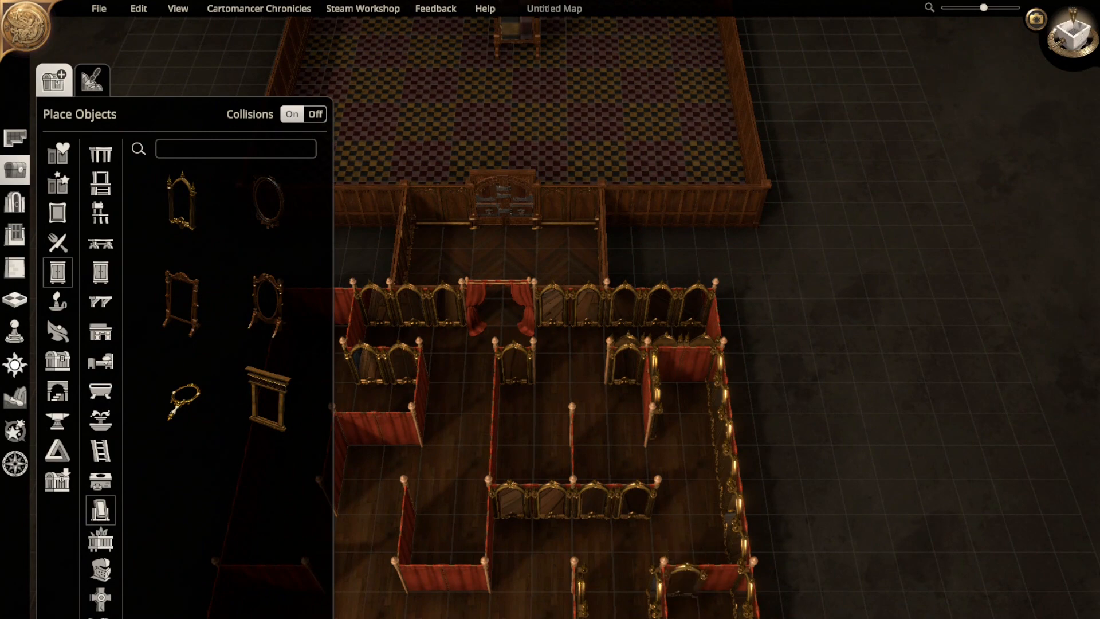
click(685, 564)
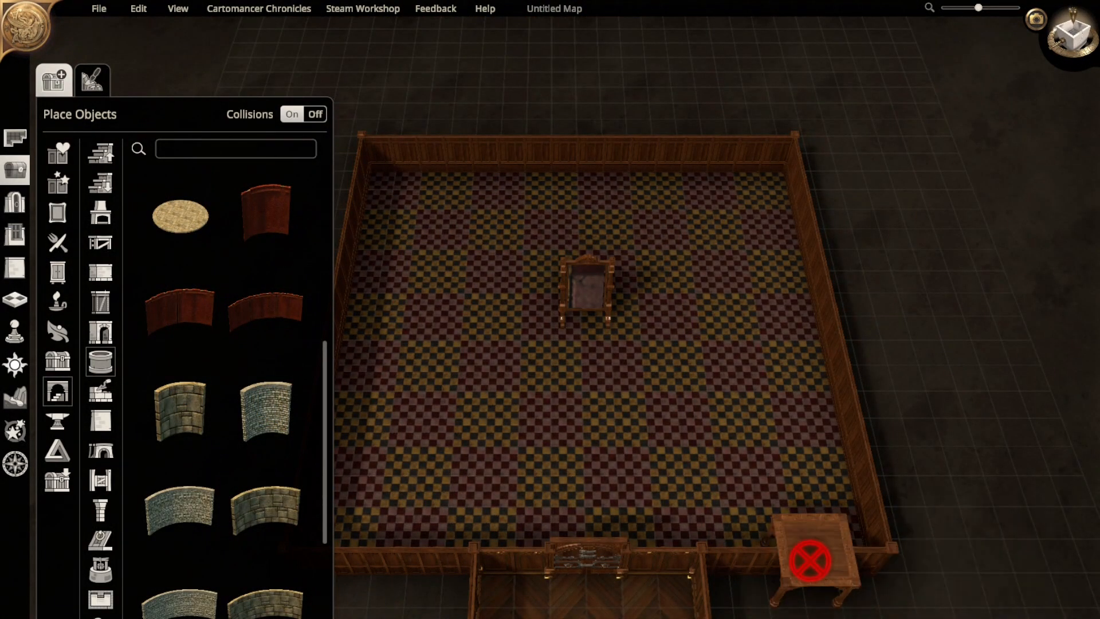
- Place a round grey stone platform beside the standing mirror in the chessboard hall and enlarge it to about two and a half floor patches across
right_drag(830, 610, 815, 548)
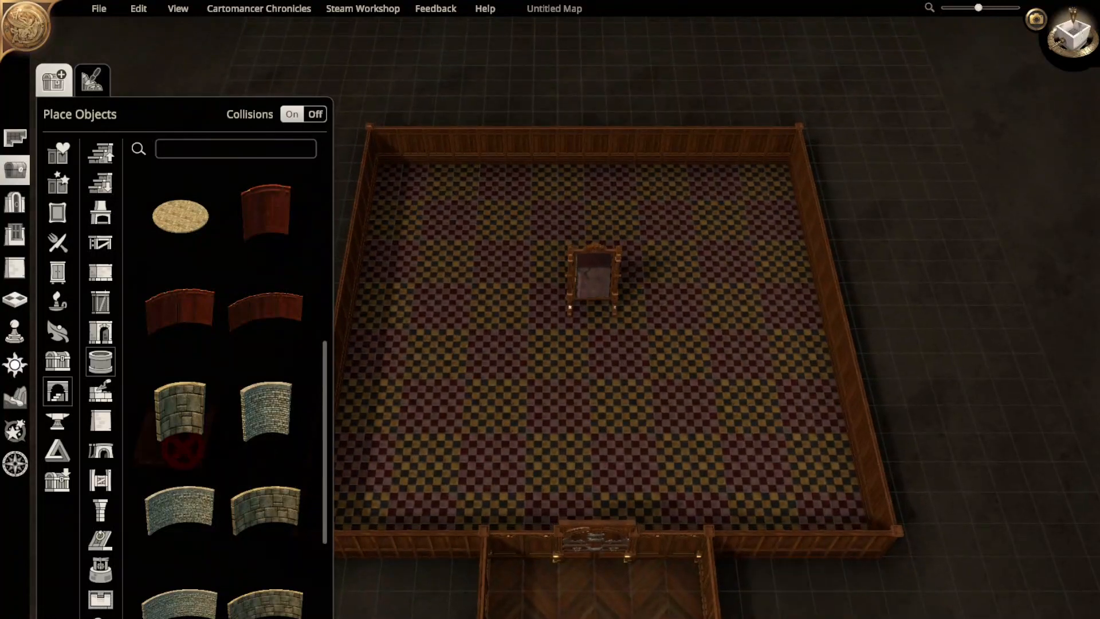
scroll(226, 290, up, 2)
scroll(224, 315, up, 10)
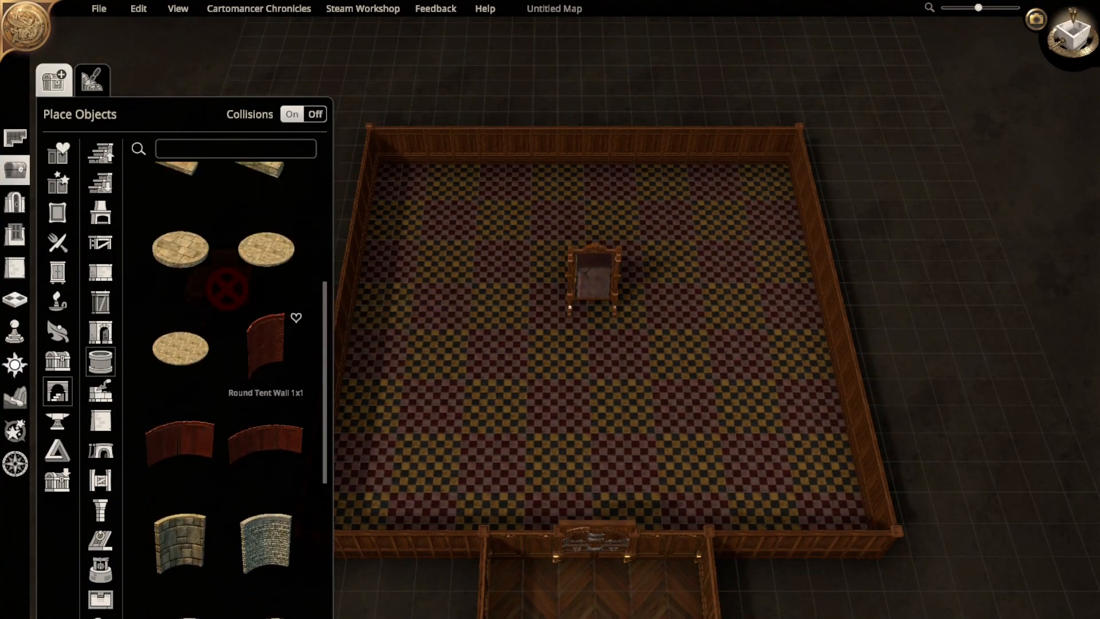
click(180, 262)
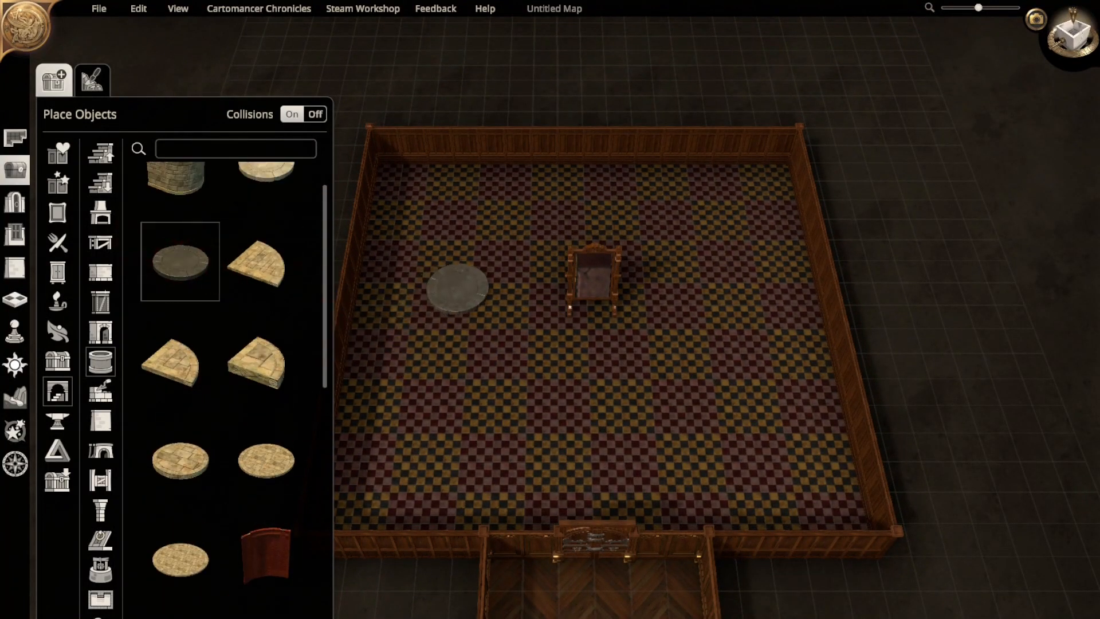
click(483, 272)
drag(517, 311, 557, 339)
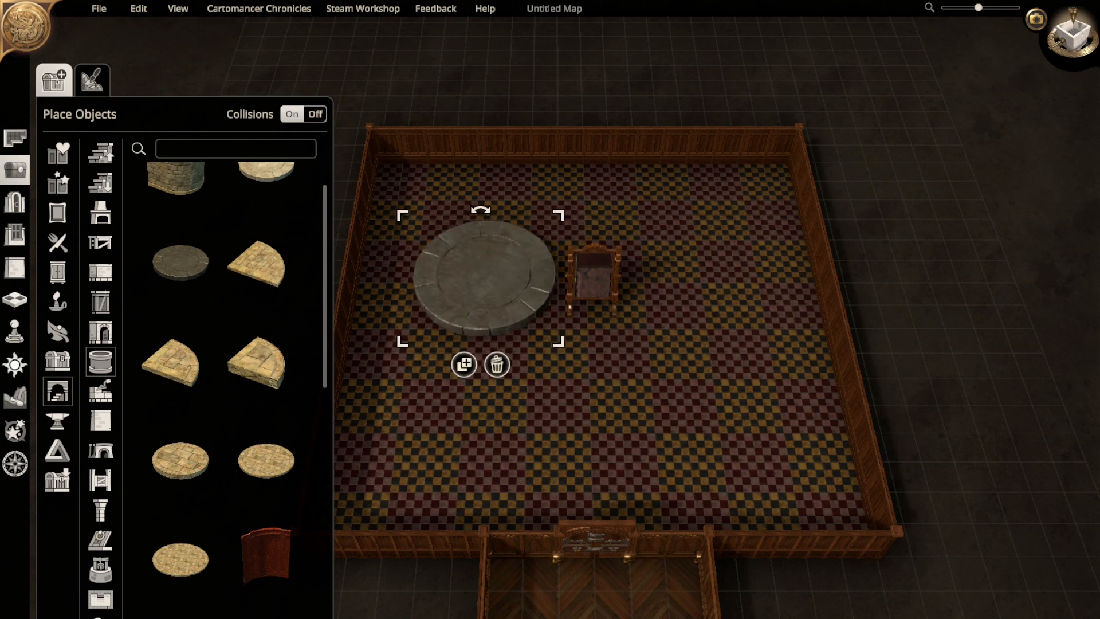
- Move the standing mirror towards the hall's rear right corner and shift the stone platform to the middle of the hall, checking from above
click(594, 275)
drag(594, 275, 709, 195)
click(484, 275)
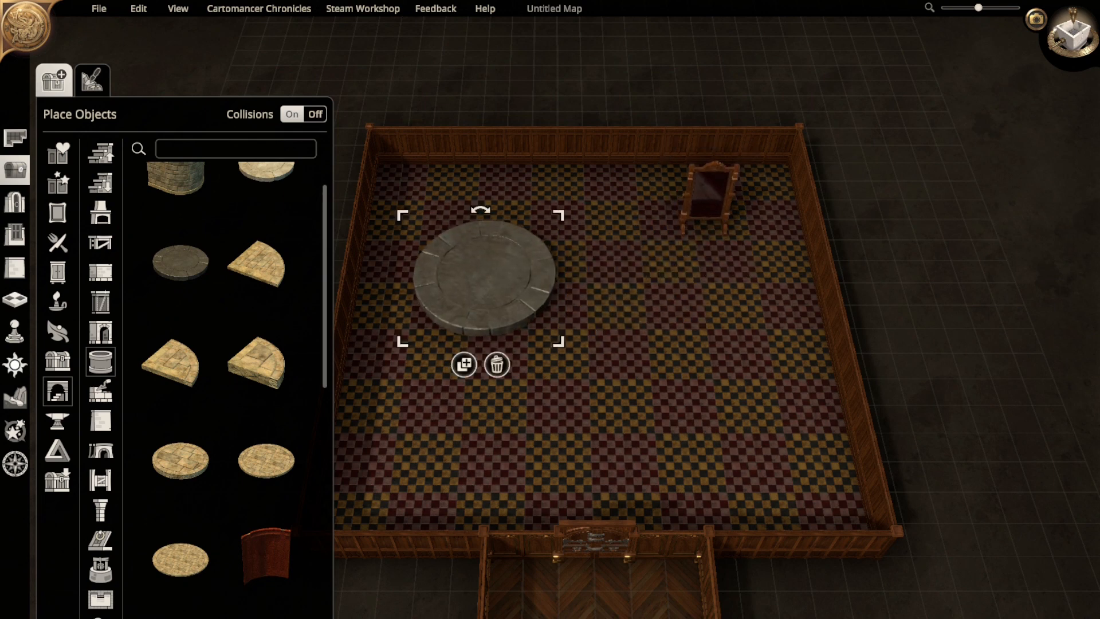
drag(484, 275, 593, 308)
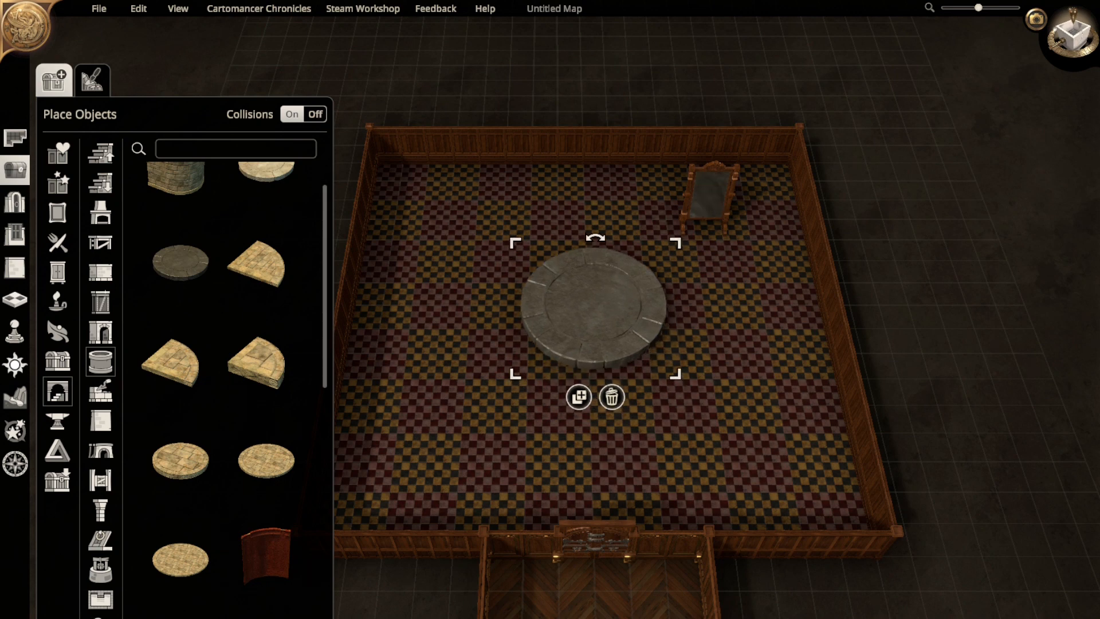
key(t)
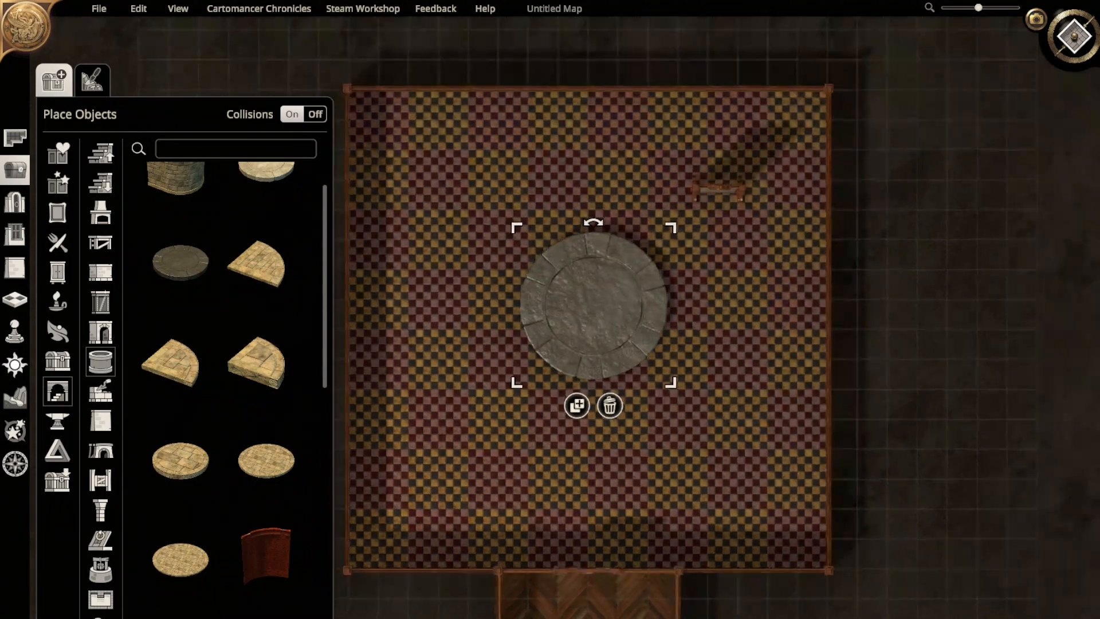
- Shift the round stone platform slightly towards the hall's entrance side, keeping it near the middle of the chessboard floor
mouse_move(593, 307)
right_down()
mouse_move(587, 271)
mouse_move(592, 294)
right_up()
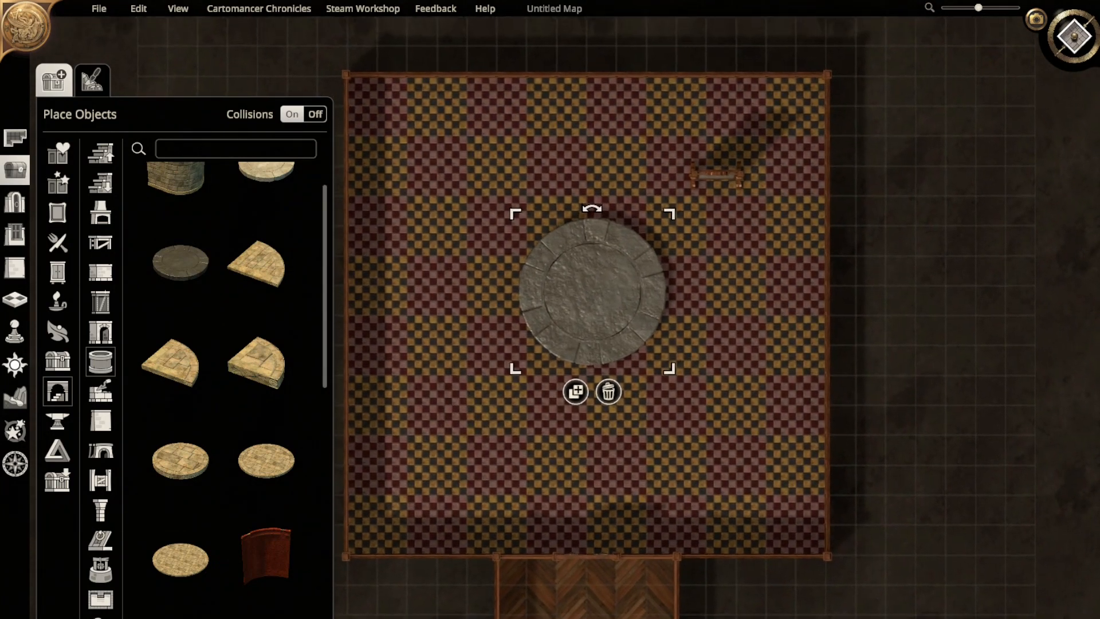
drag(592, 293, 586, 319)
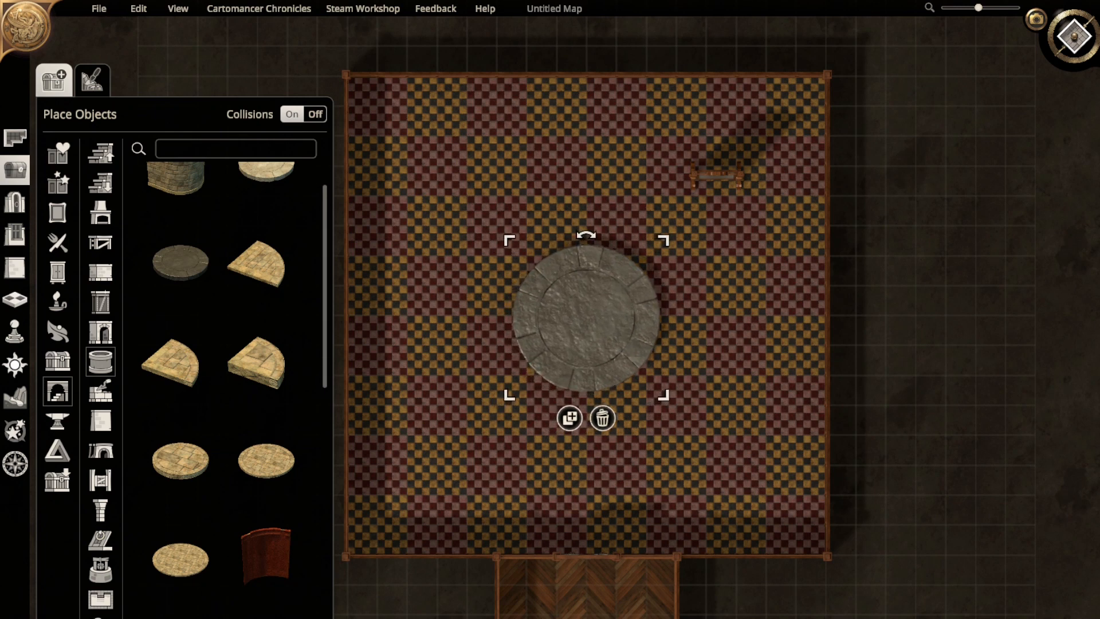
scroll(256, 356, up, 3)
scroll(230, 353, down, 7)
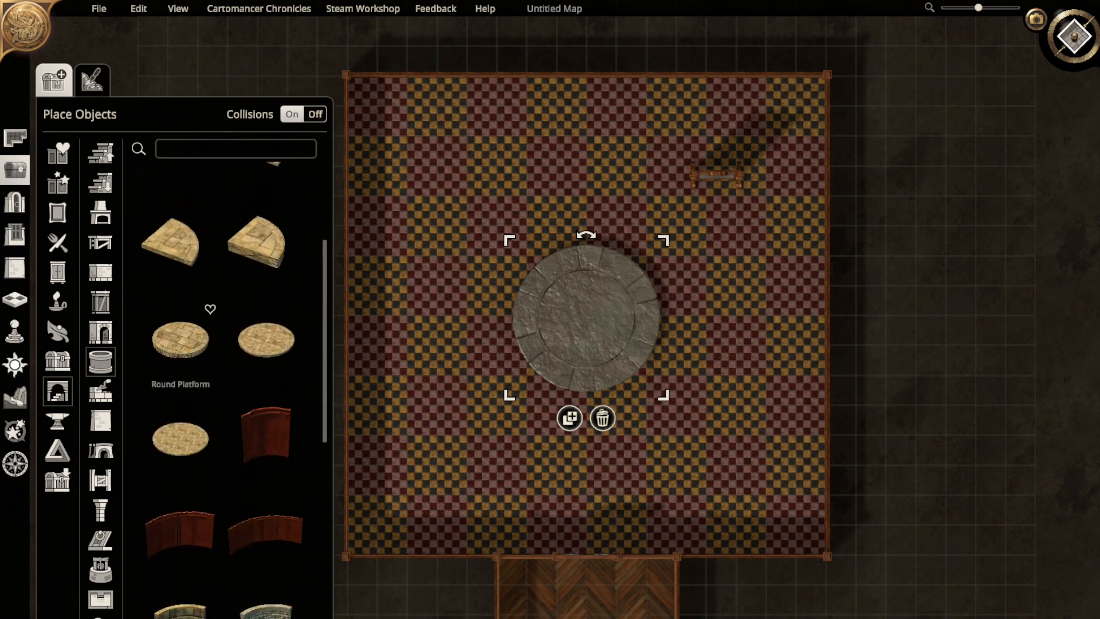
scroll(180, 367, down, 8)
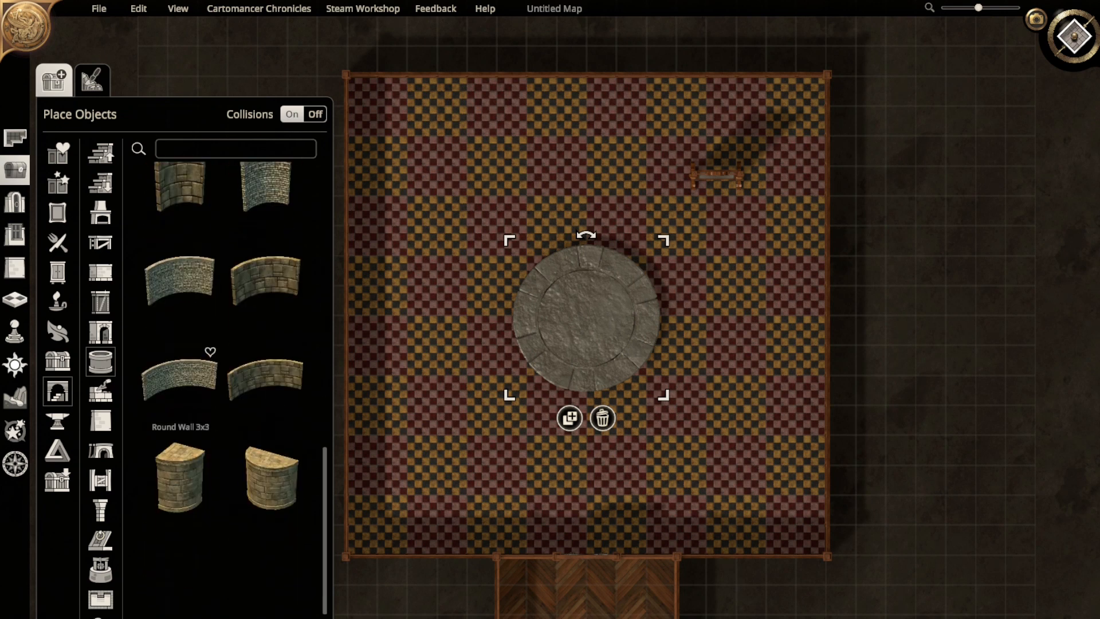
scroll(180, 367, up, 2)
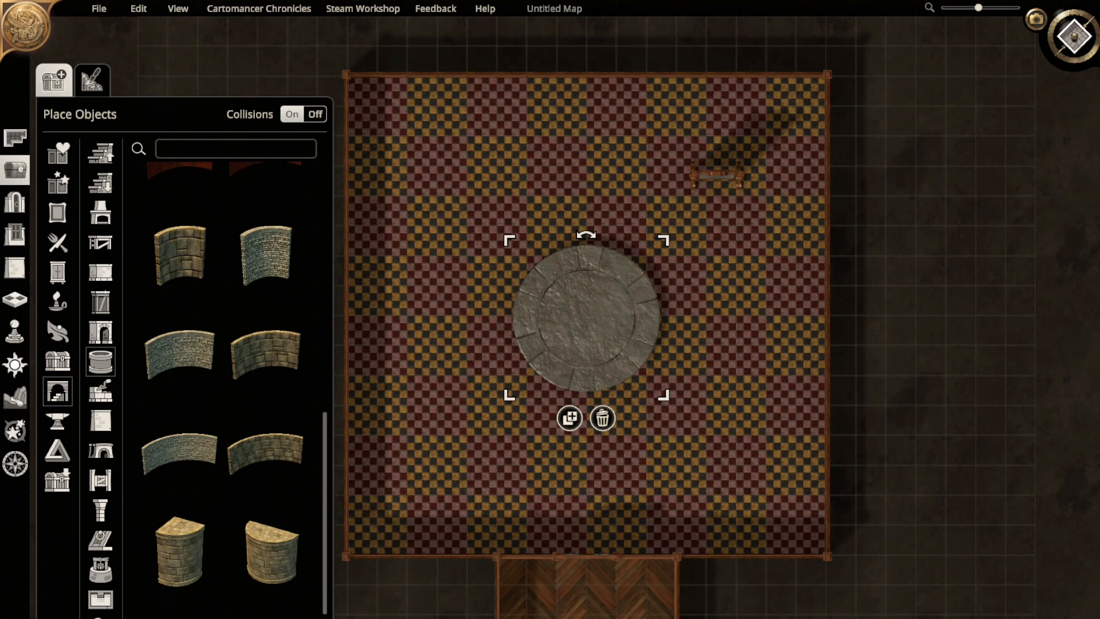
- Move the standing mirror from the hall's rear right area onto the middle of the round stone platform
click(717, 175)
right_drag(716, 175, 701, 40)
right_click(701, 40)
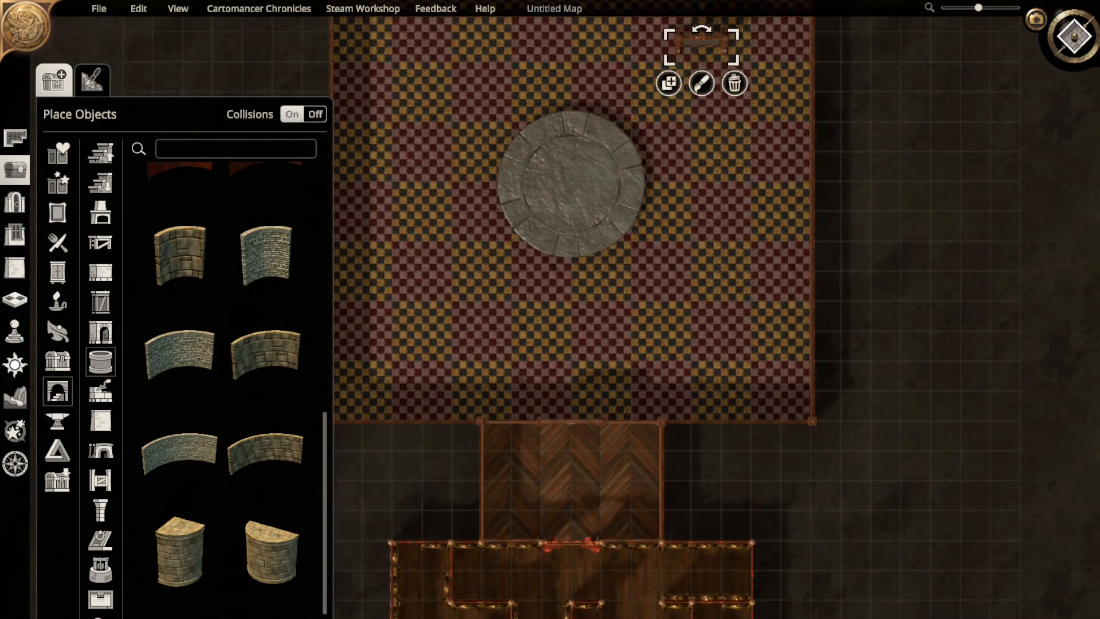
middle_drag(573, 309, 573, 218)
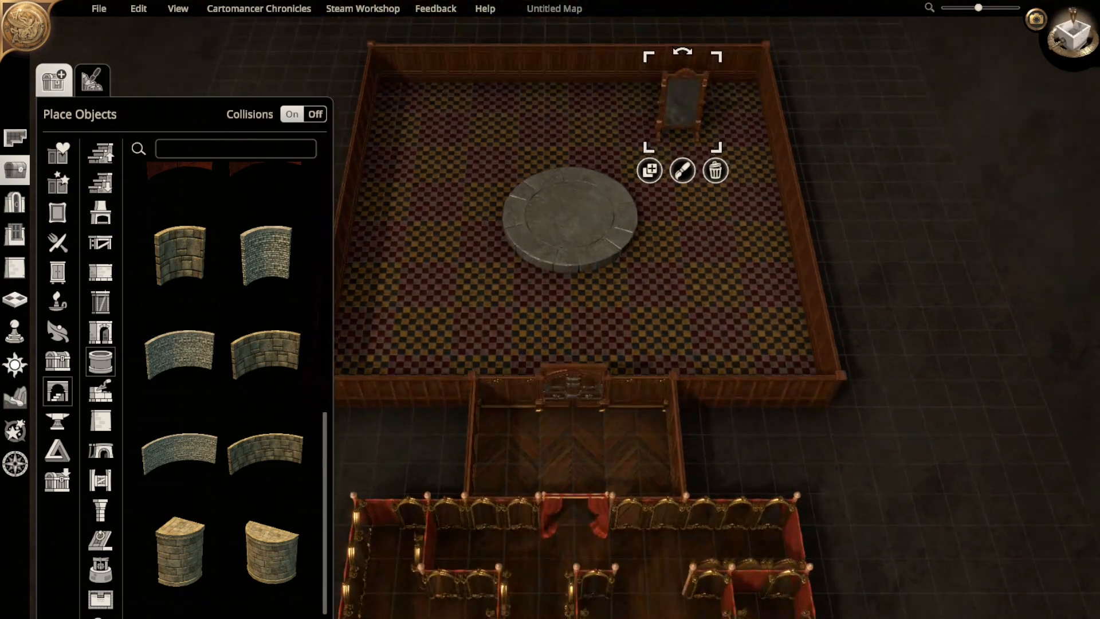
right_drag(570, 218, 598, 345)
drag(721, 212, 600, 315)
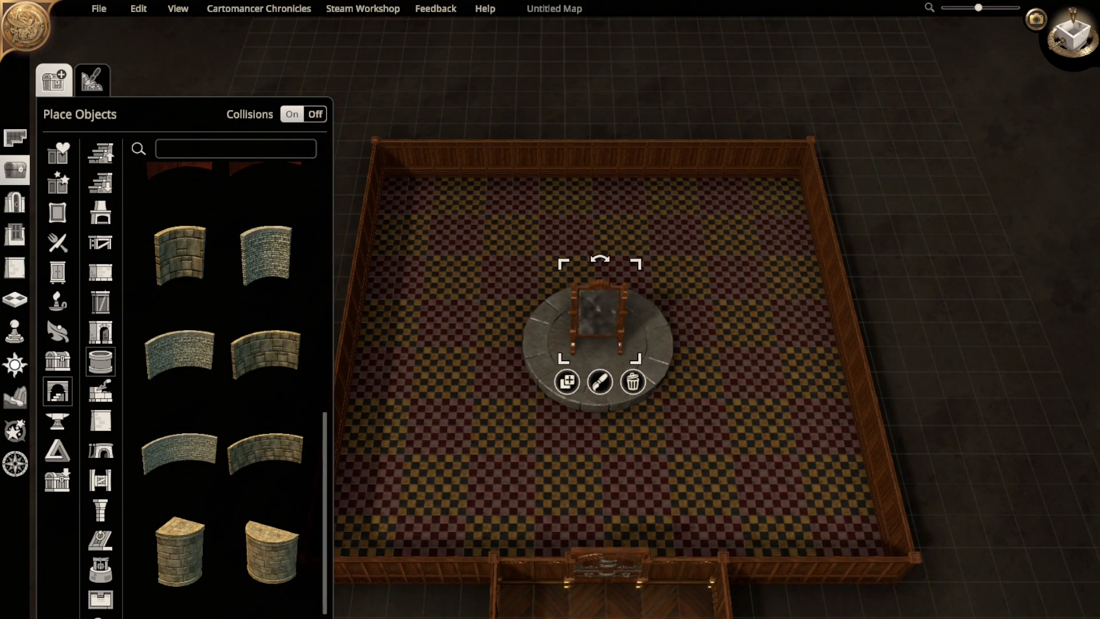
scroll(230, 372, up, 6)
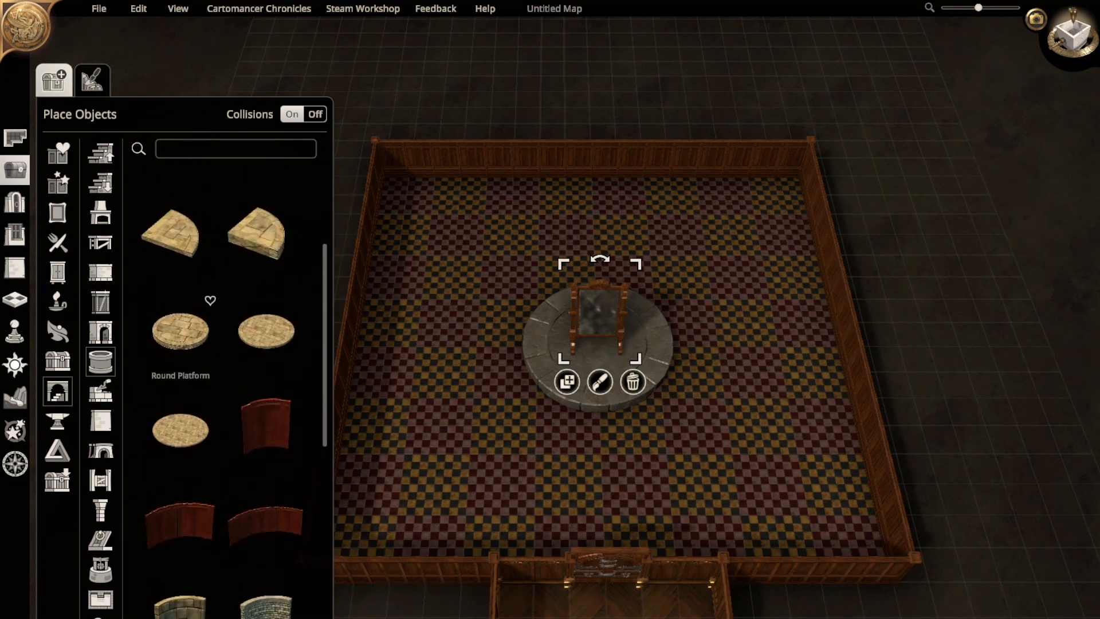
scroll(229, 344, up, 4)
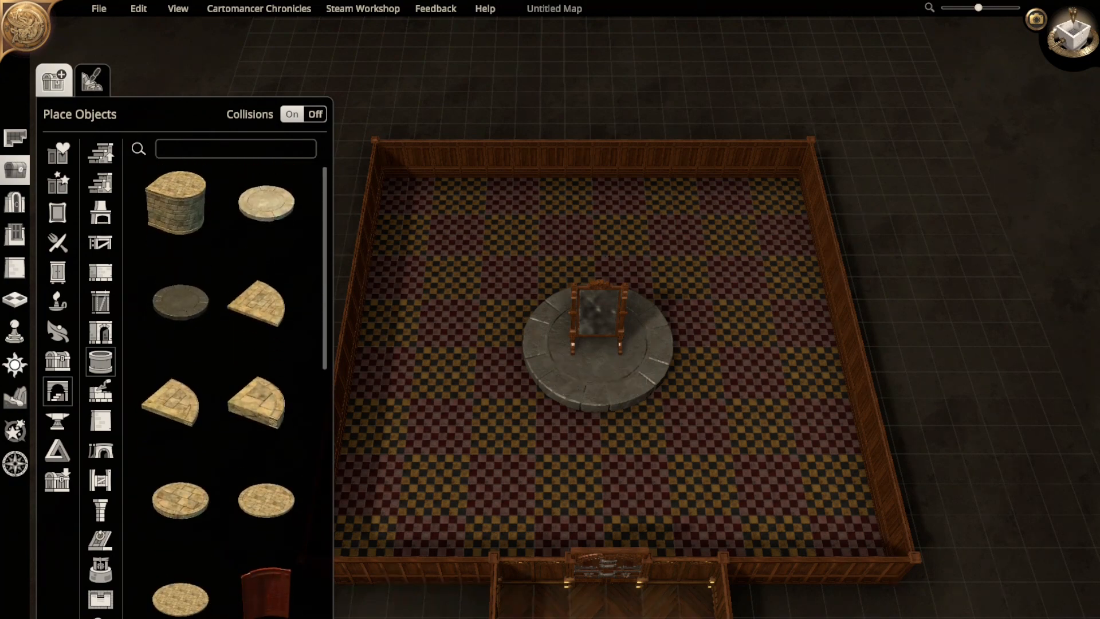
- Try to rotate the standing mirror on the central platform
right_drag(598, 344, 579, 307)
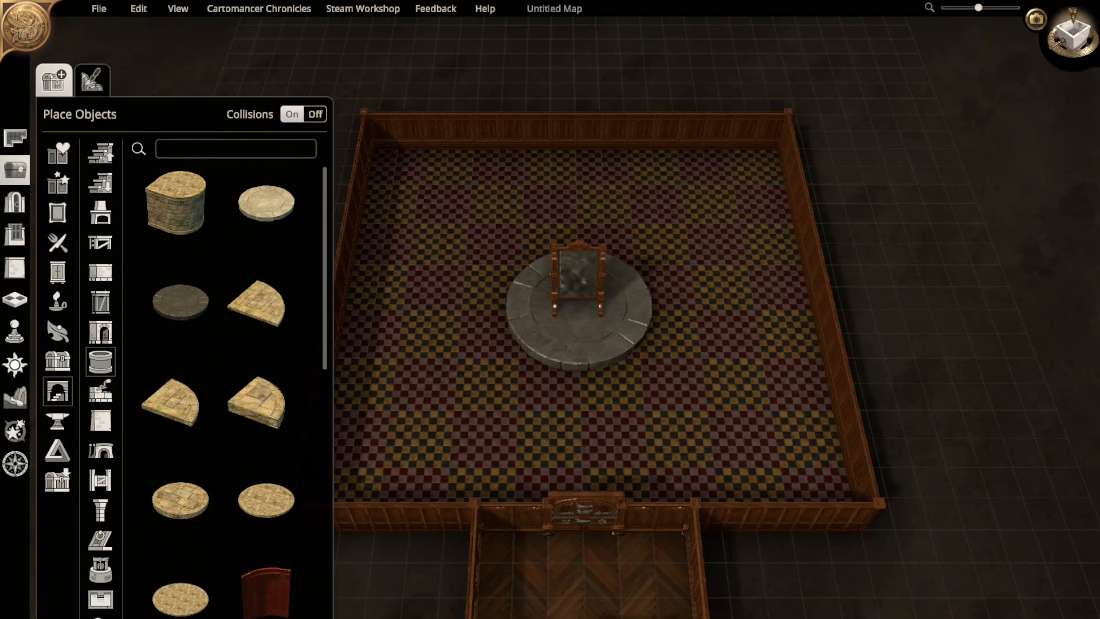
scroll(579, 308, down, 1)
click(578, 278)
drag(579, 227, 751, 232)
key(Escape)
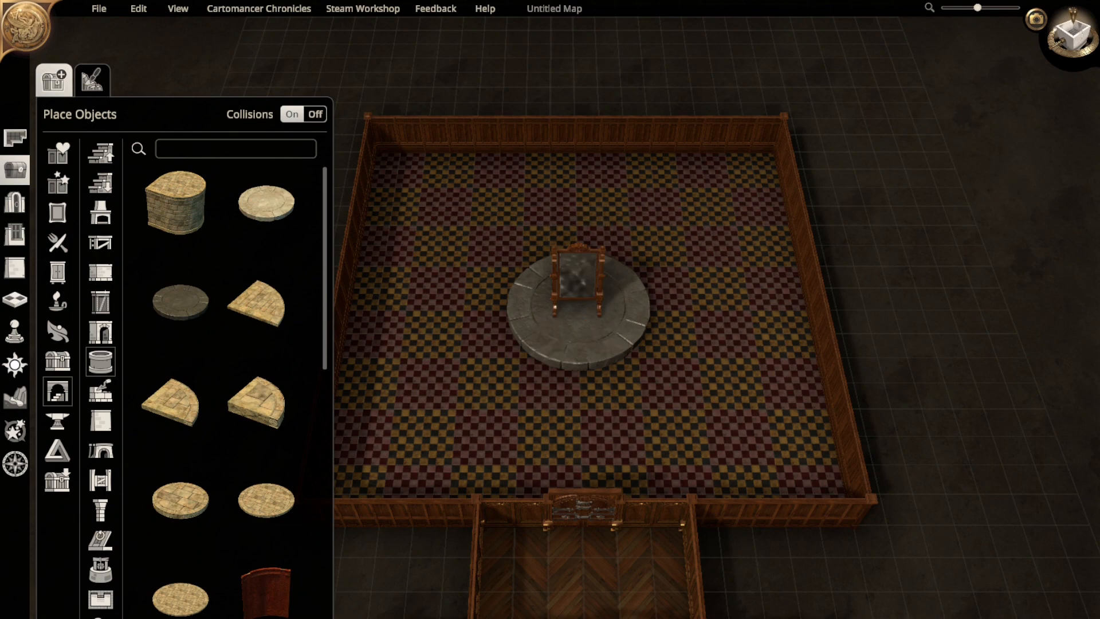
key(s)
key(w)
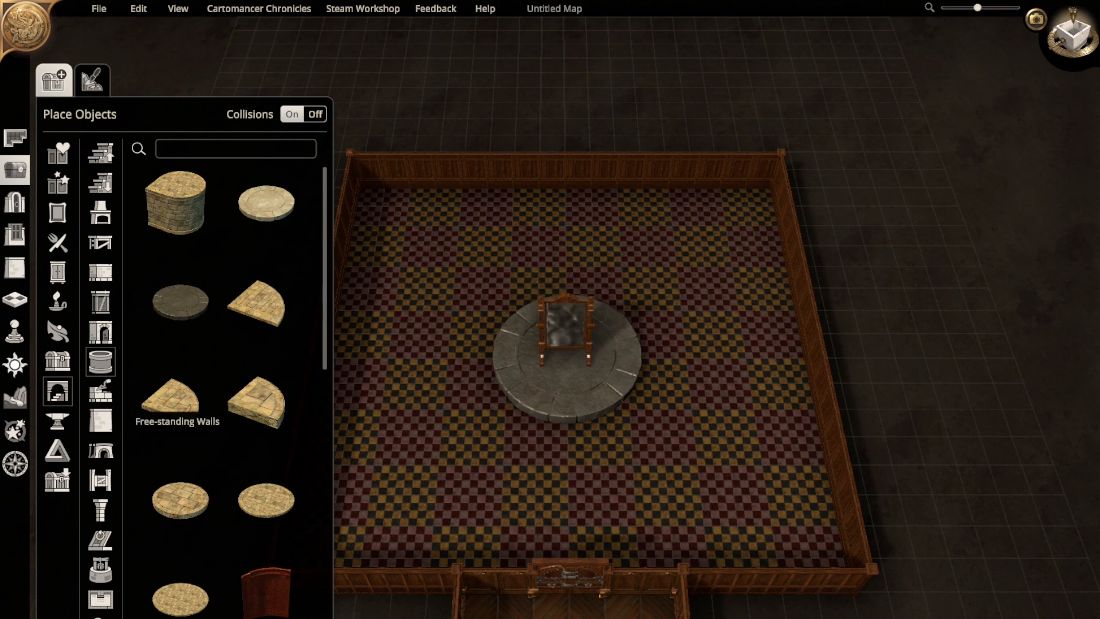
- Browse the free-standing wall pieces for something suitable to furnish the chessboard hall
click(100, 421)
scroll(229, 390, down, 6)
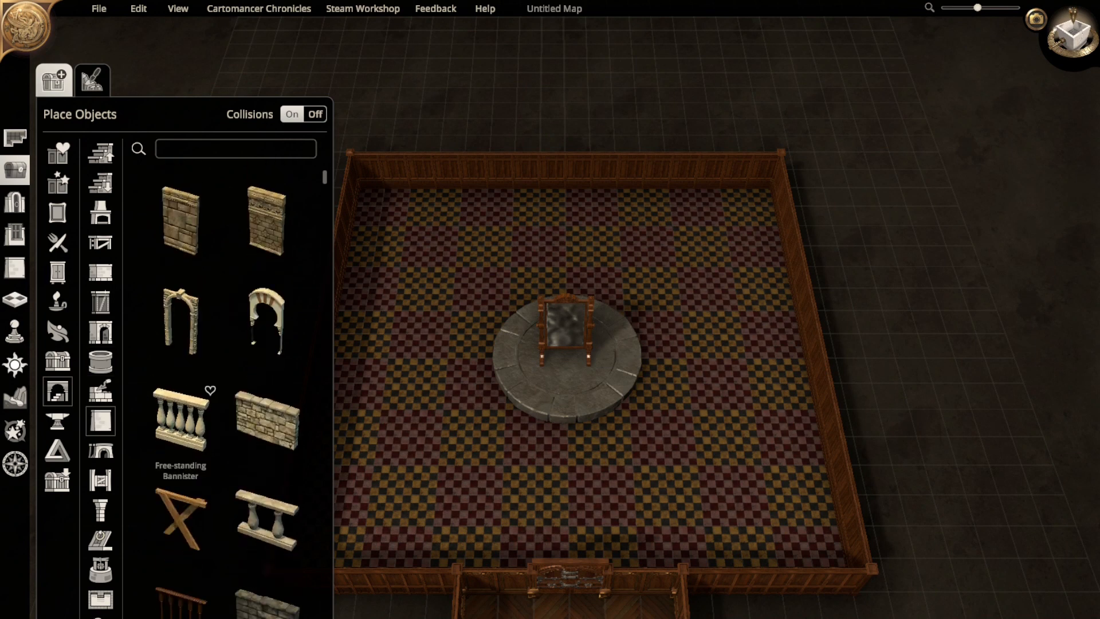
scroll(266, 395, down, 8)
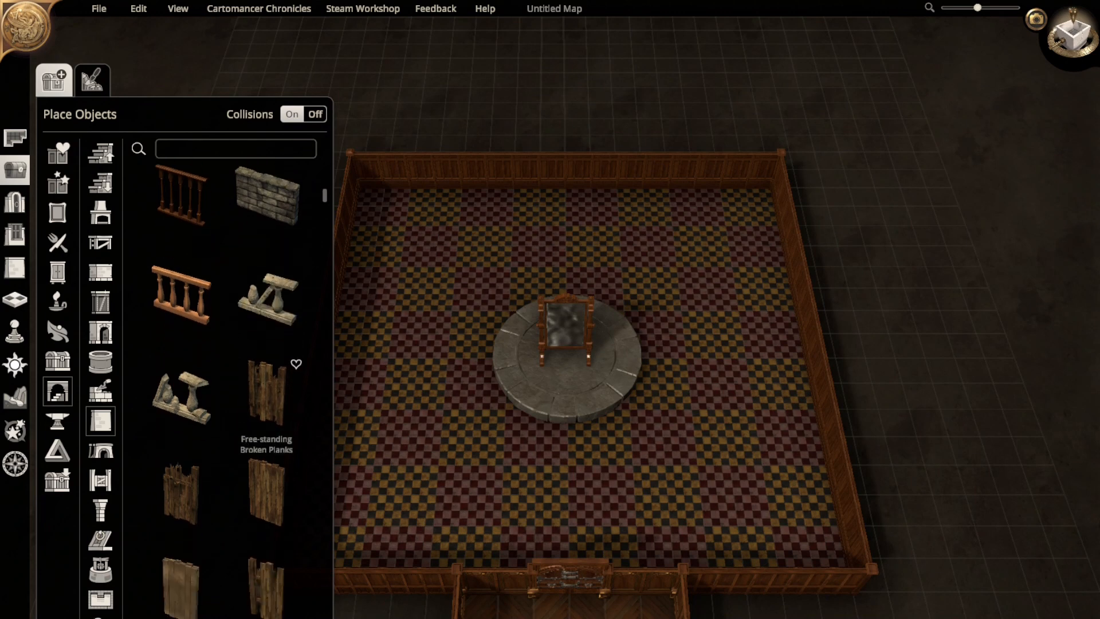
scroll(266, 504, down, 6)
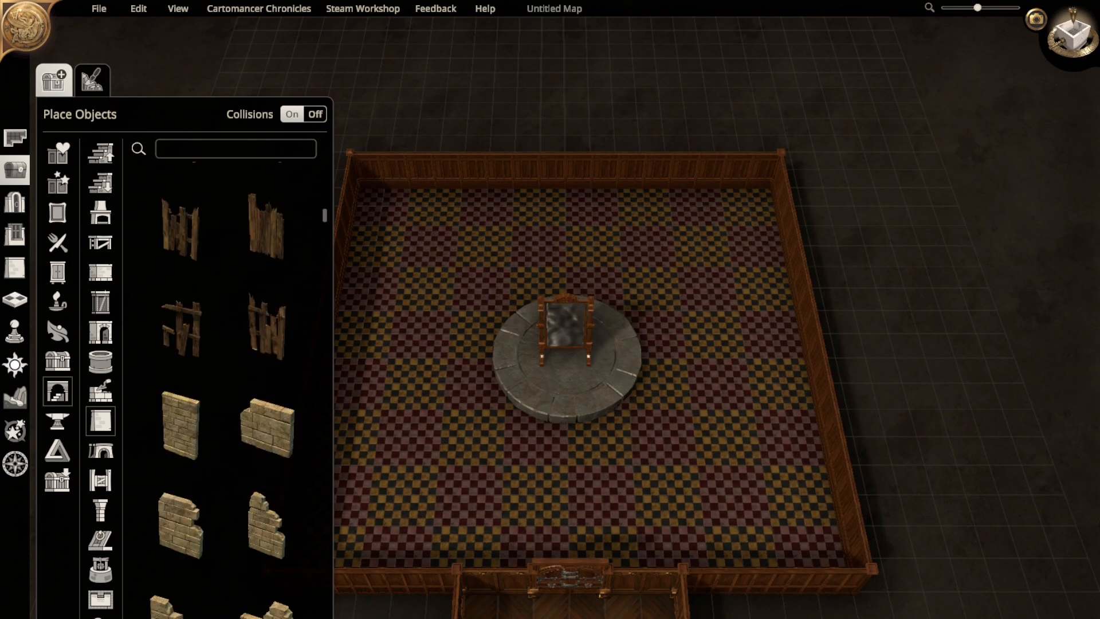
scroll(266, 458, down, 8)
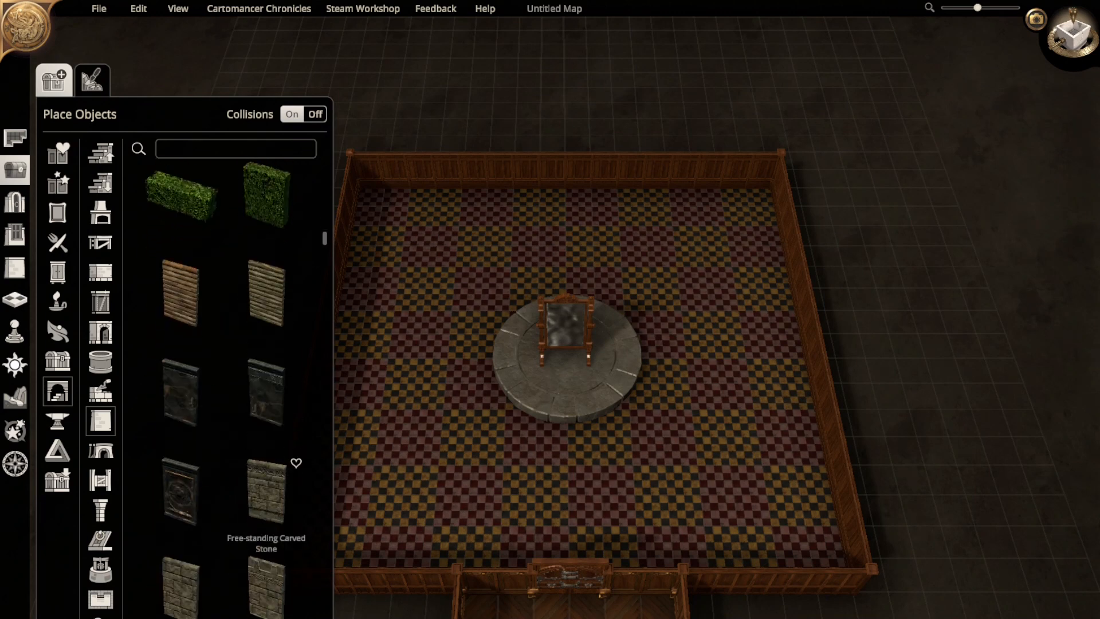
scroll(266, 459, down, 3)
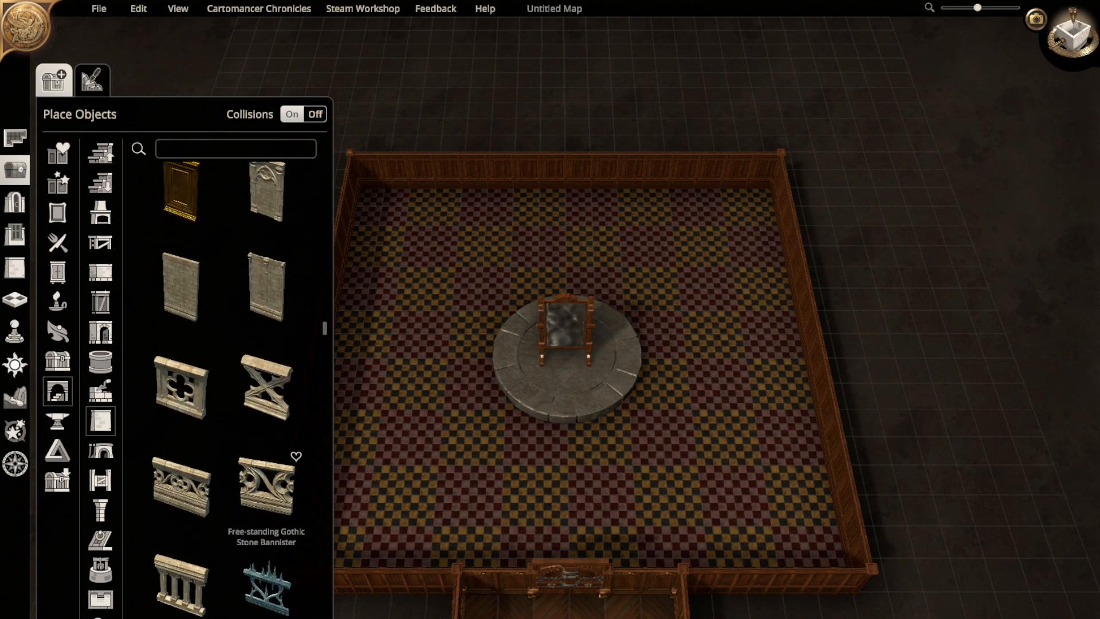
scroll(252, 499, down, 2)
- Place a small round grey stone platform in the hall's front left area and duplicate it to the front right area
click(100, 362)
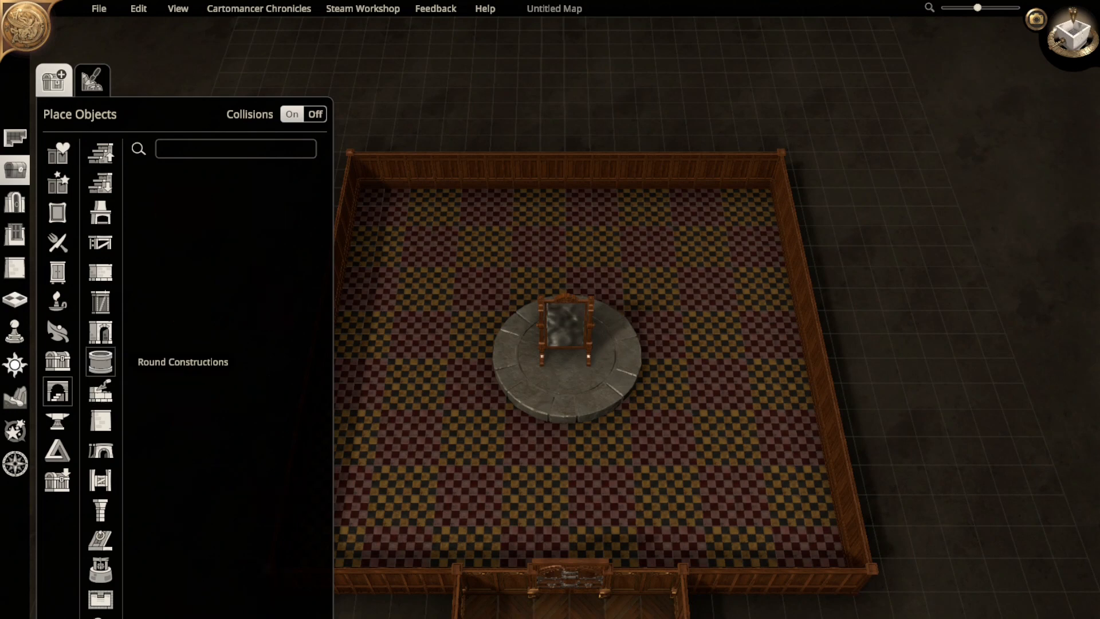
scroll(264, 321, up, 3)
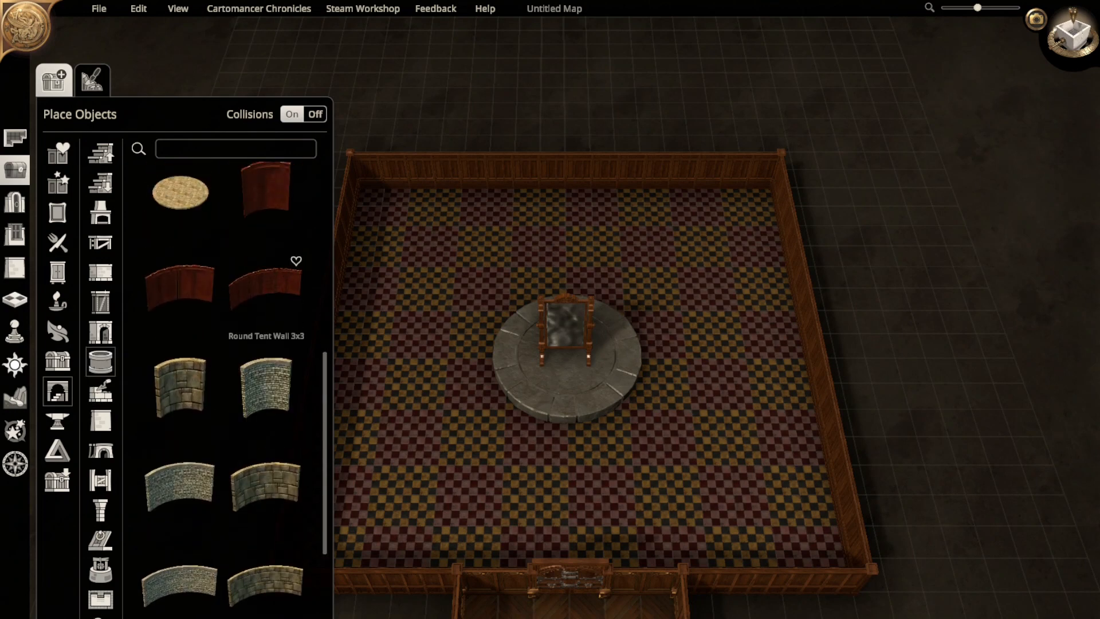
scroll(267, 344, down, 3)
scroll(267, 344, up, 5)
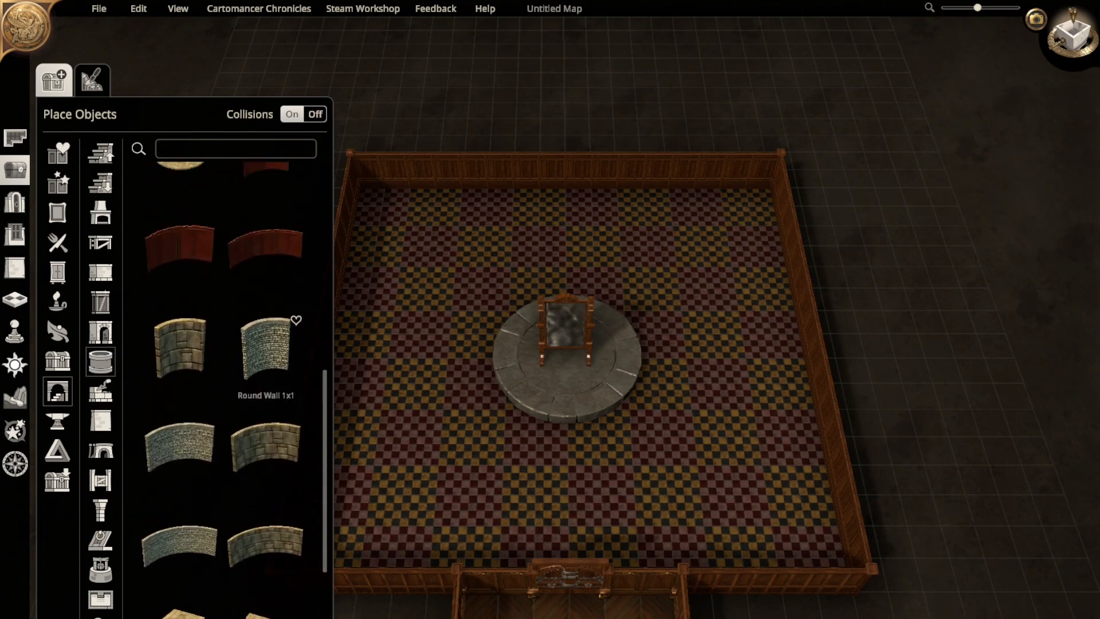
scroll(265, 355, up, 6)
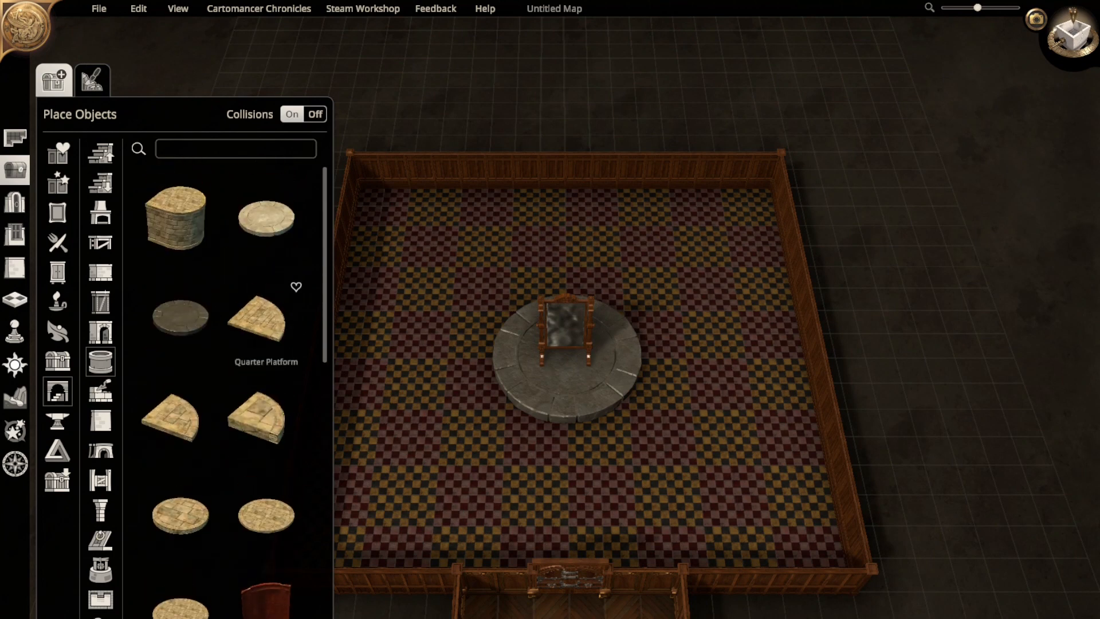
click(181, 301)
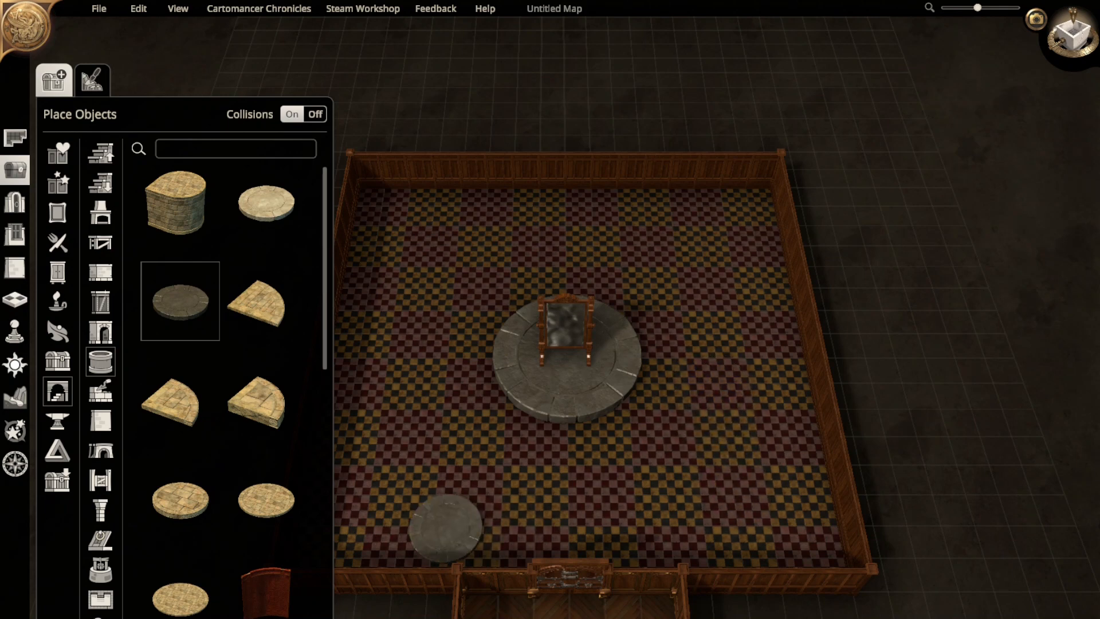
right_drag(398, 503, 460, 515)
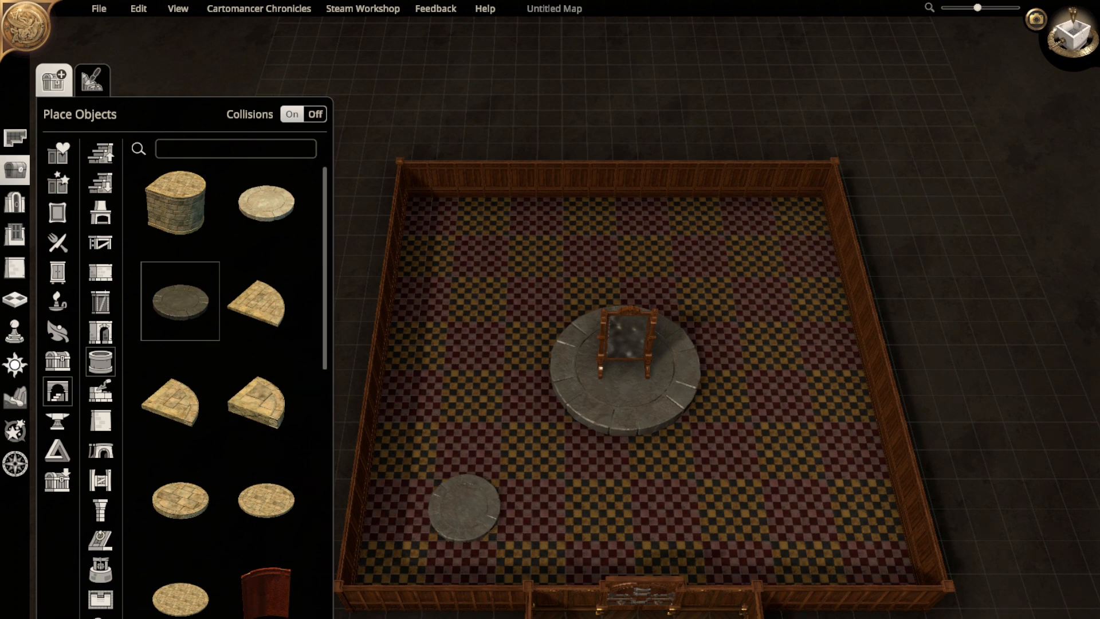
click(464, 509)
click(447, 570)
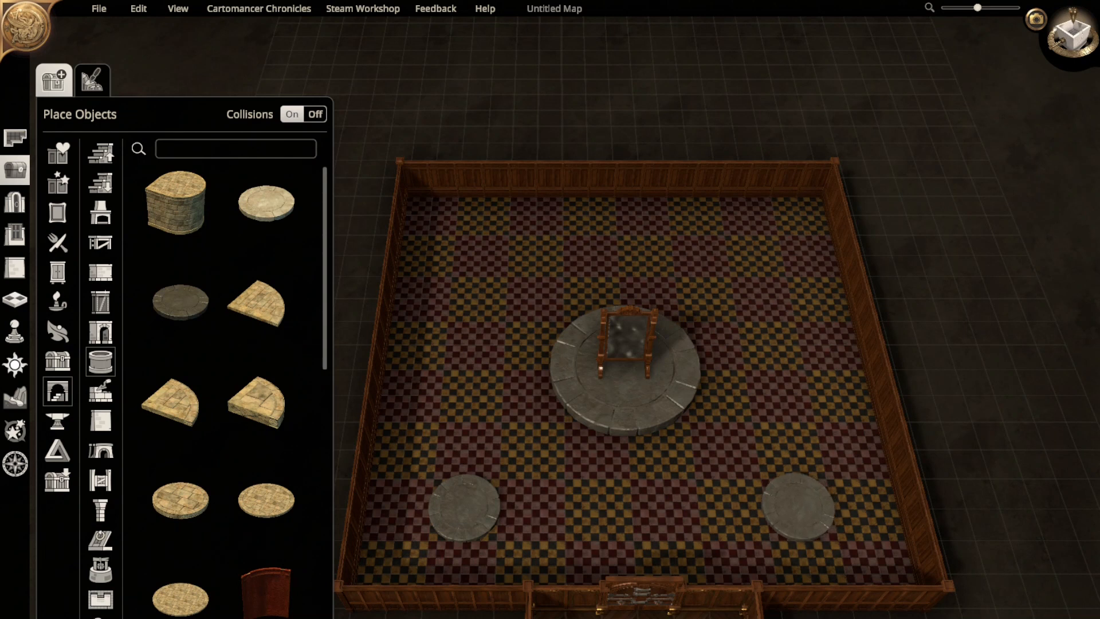
- Duplicate the small front right platform and stack the copy directly on top of it
click(798, 507)
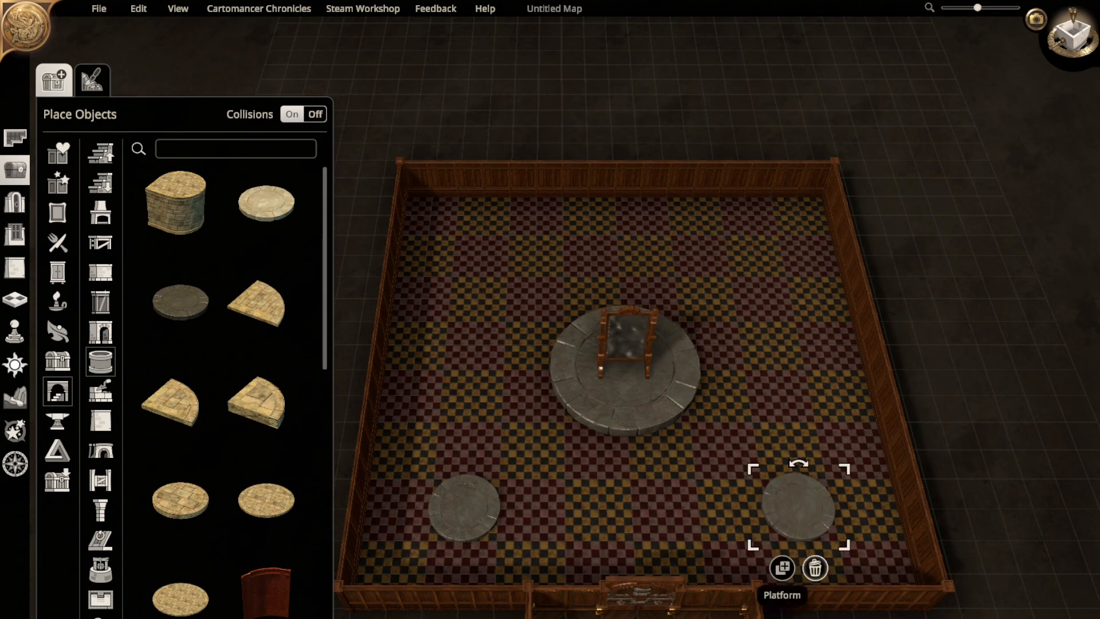
click(781, 568)
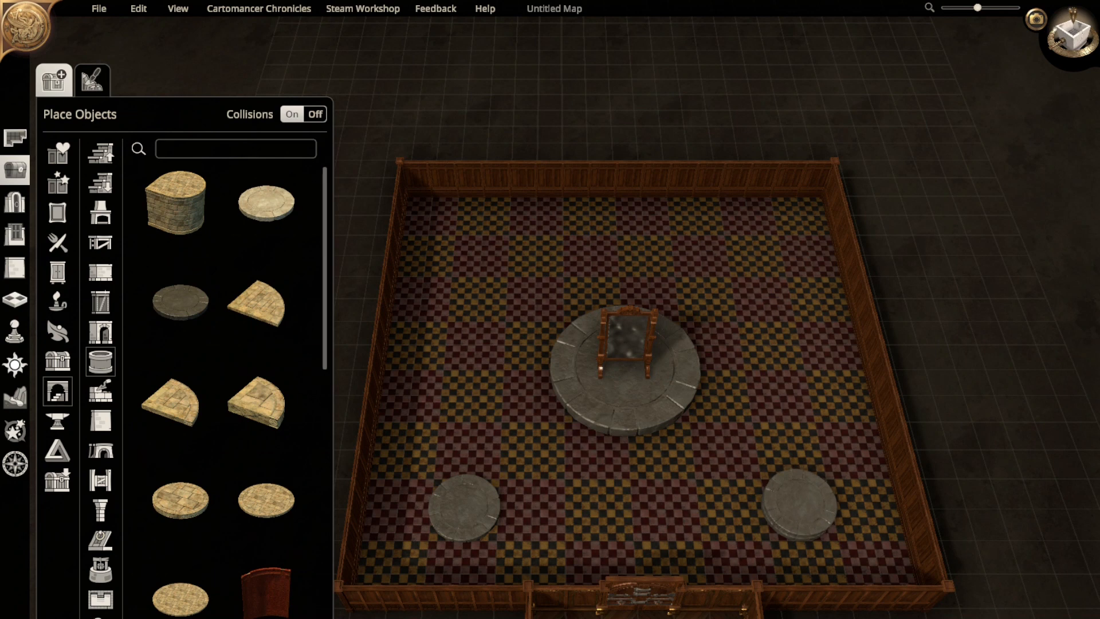
click(800, 504)
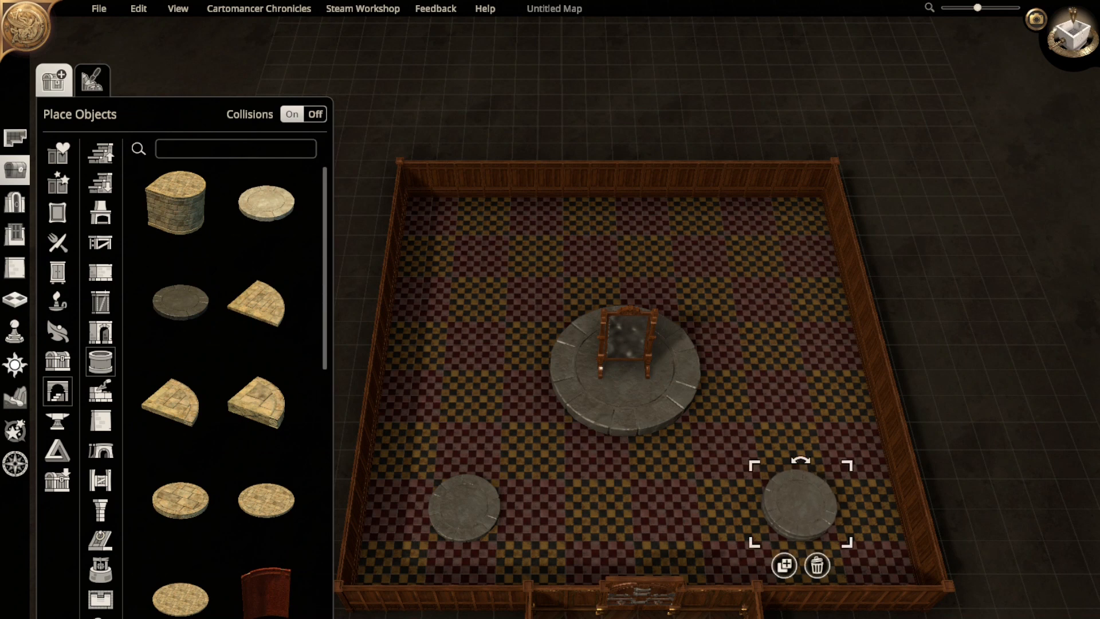
- Stack a smaller copy of the central stone platform on it as a second tier, moving the standing mirror aside and back on top
click(628, 340)
drag(628, 339, 476, 282)
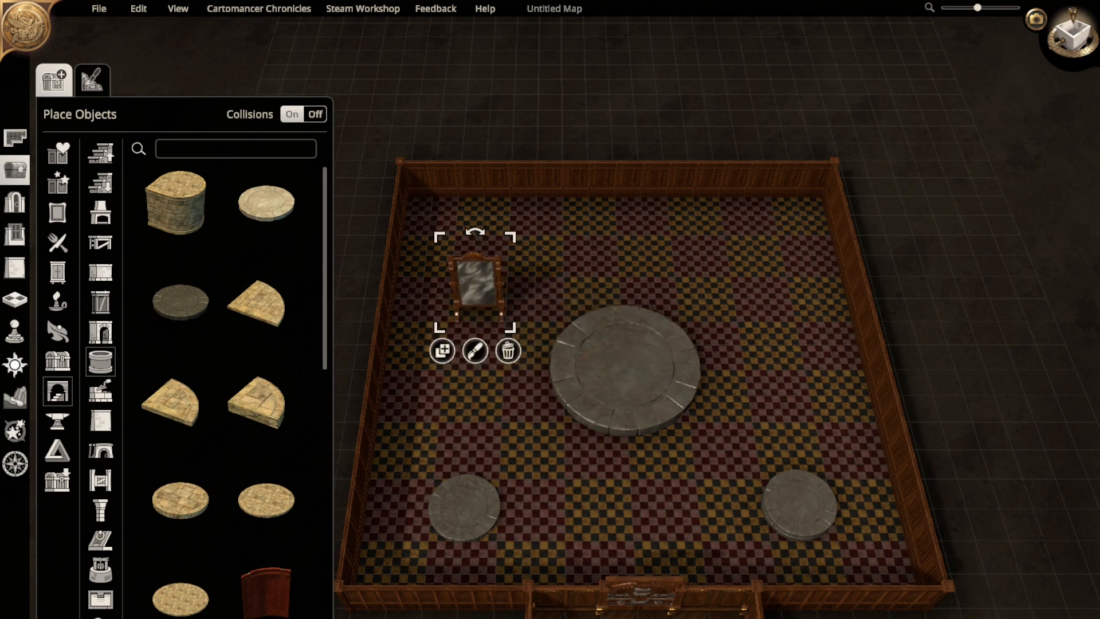
click(464, 507)
click(625, 370)
click(612, 464)
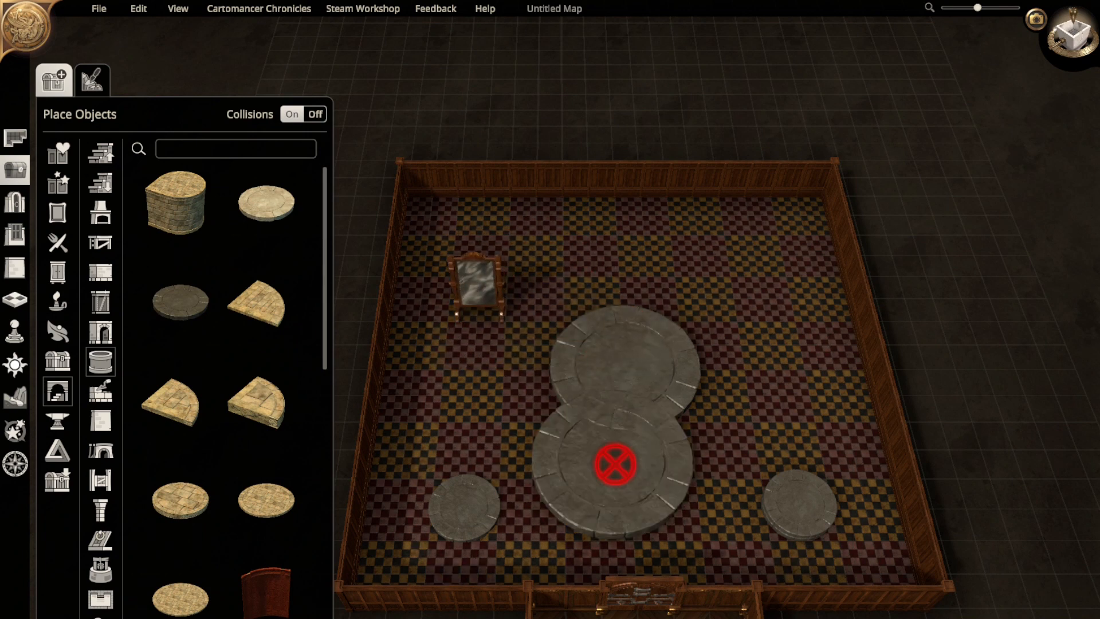
click(628, 363)
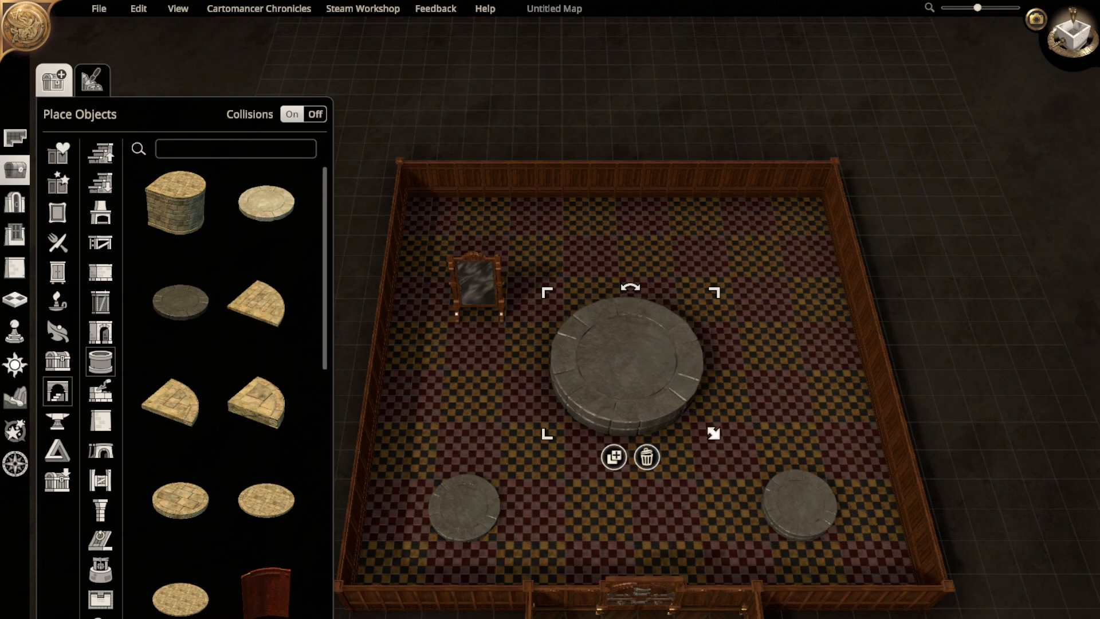
drag(713, 433, 695, 418)
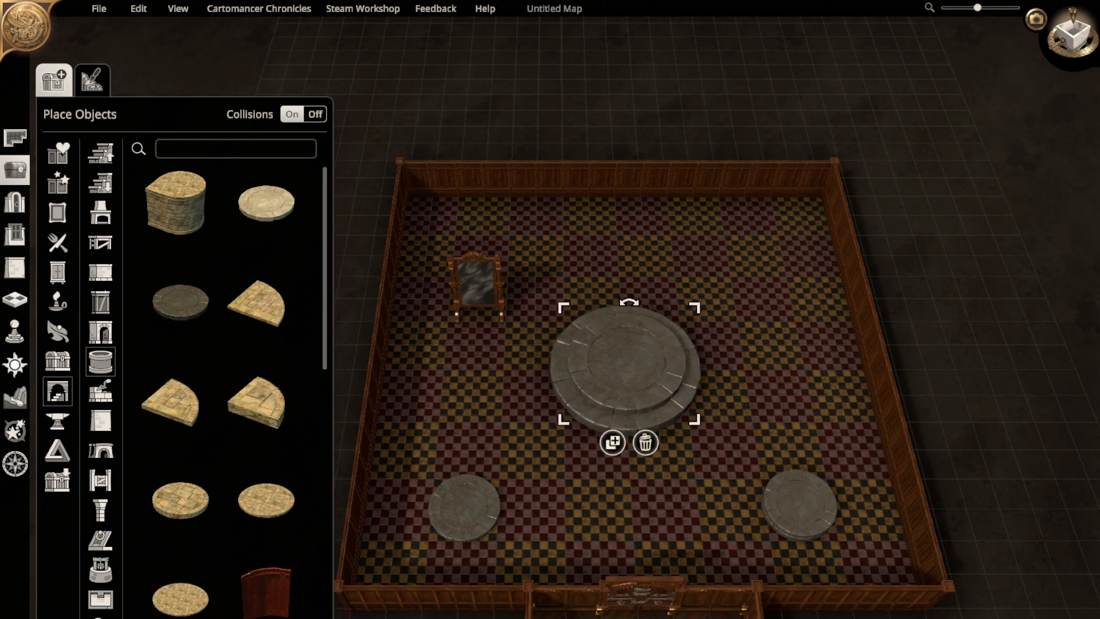
click(476, 284)
drag(476, 284, 630, 332)
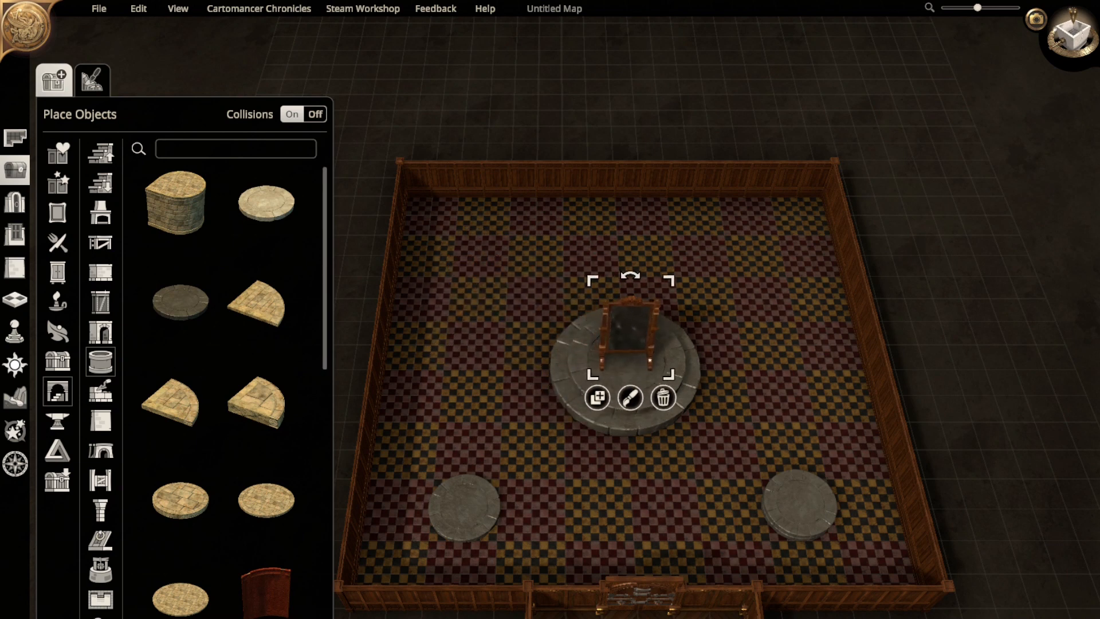
- Shrink the upper tier of the front right platform and place an enlarged copy of the front left platform in the back left area
click(800, 504)
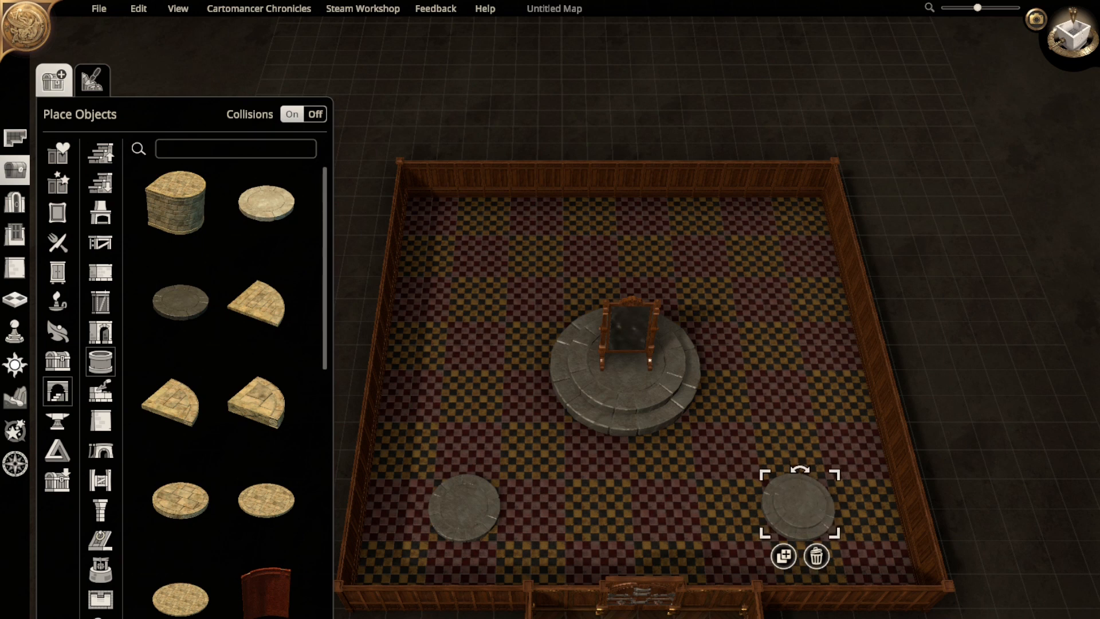
click(464, 507)
click(448, 557)
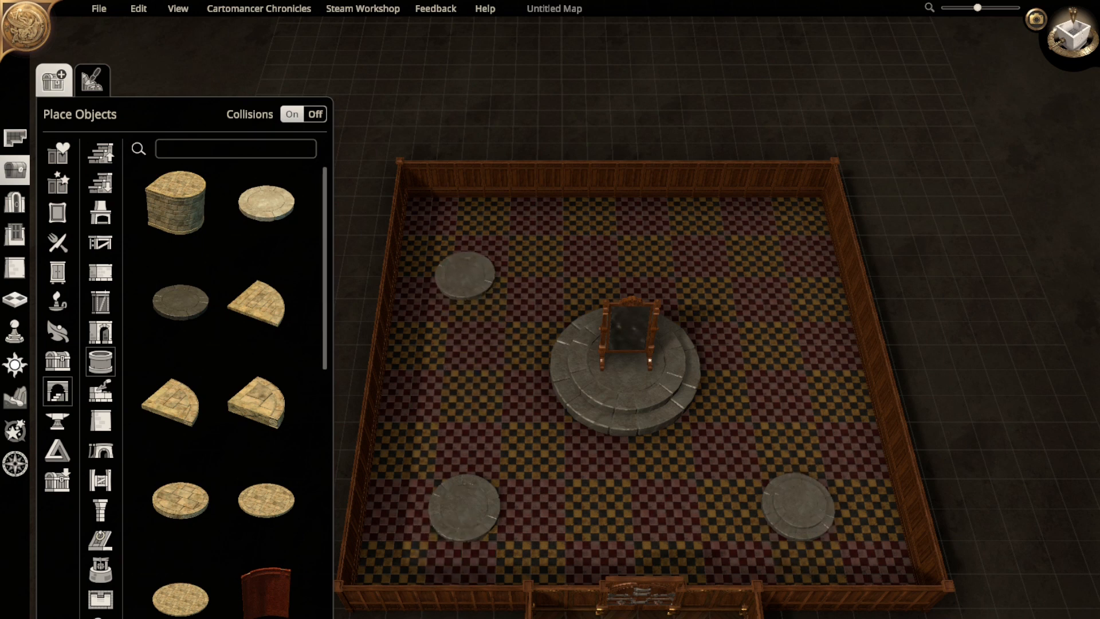
click(469, 245)
drag(502, 274, 523, 294)
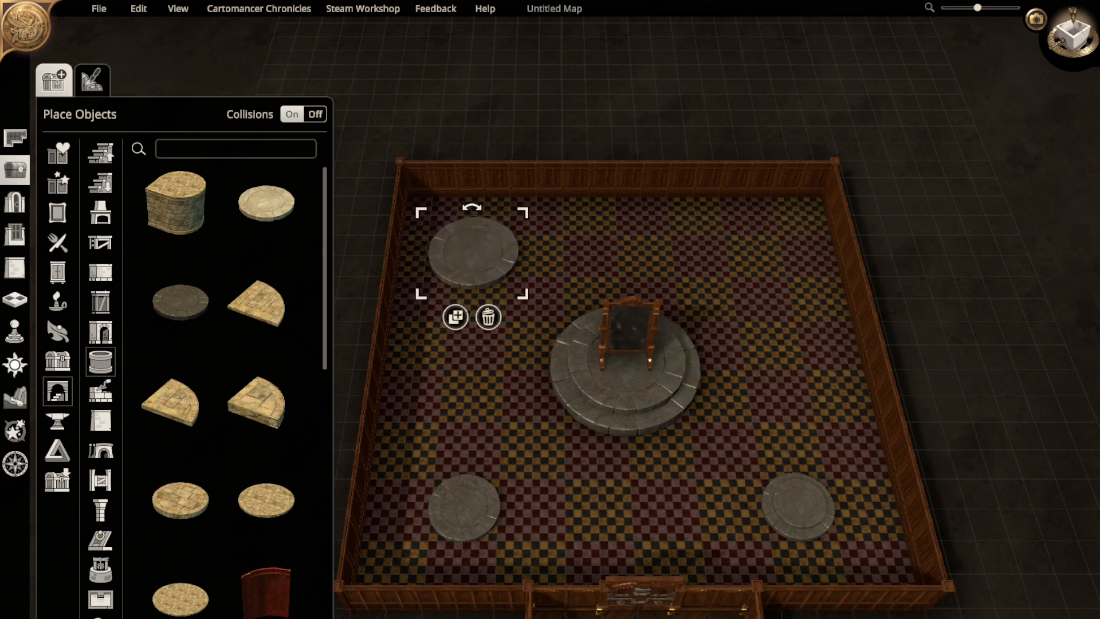
- Duplicate the front left platform to the hall's back right area and place an enlarged copy of it nearer the back wall
click(464, 506)
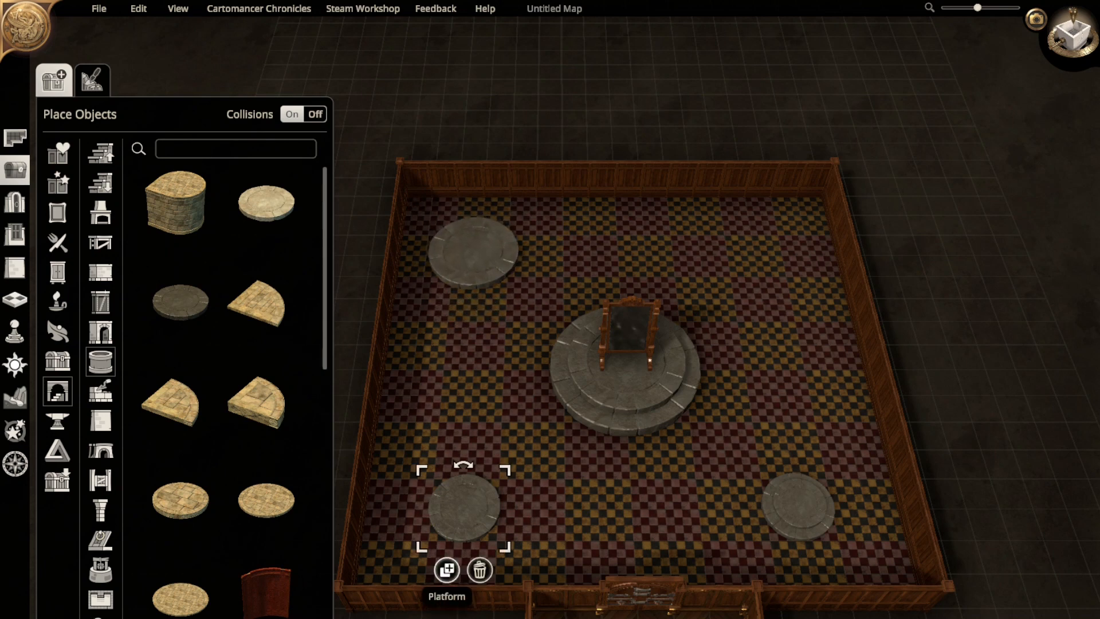
click(448, 568)
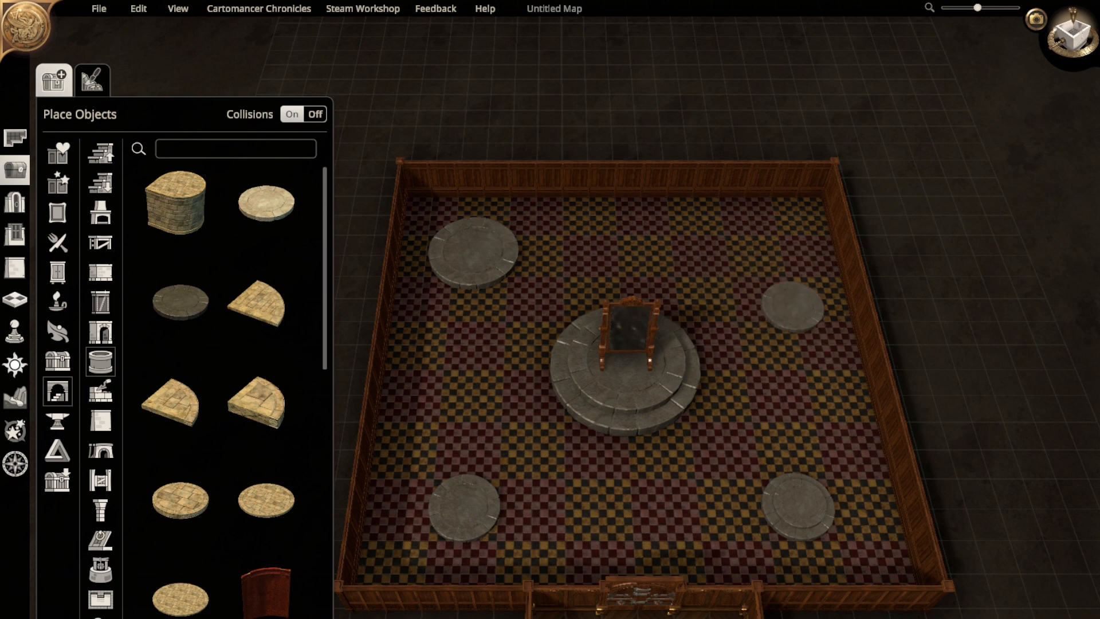
click(791, 280)
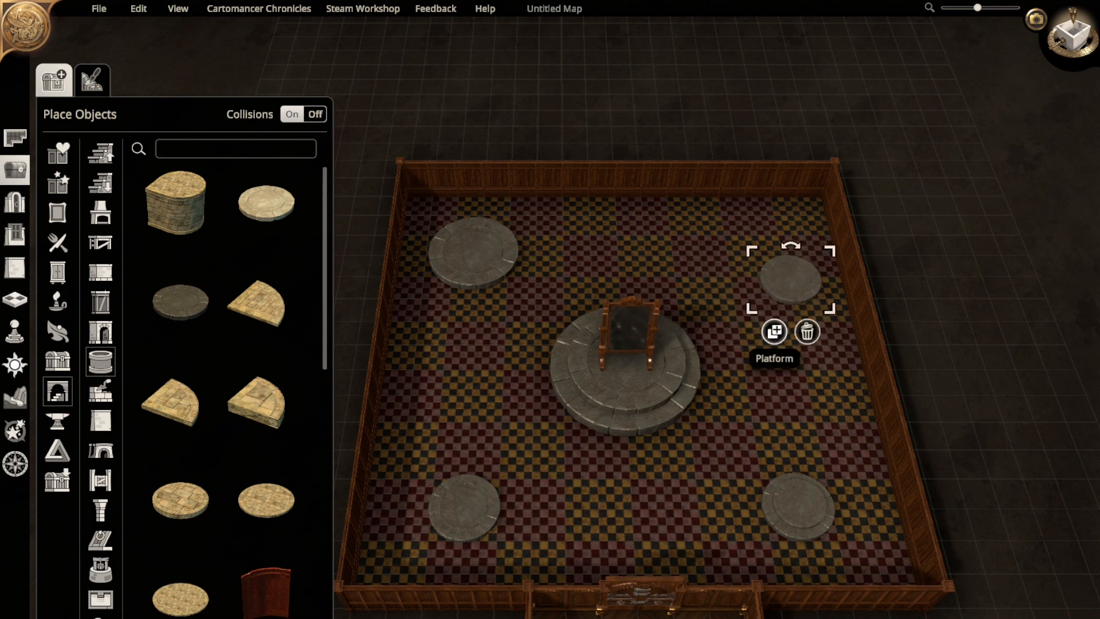
click(773, 329)
click(715, 236)
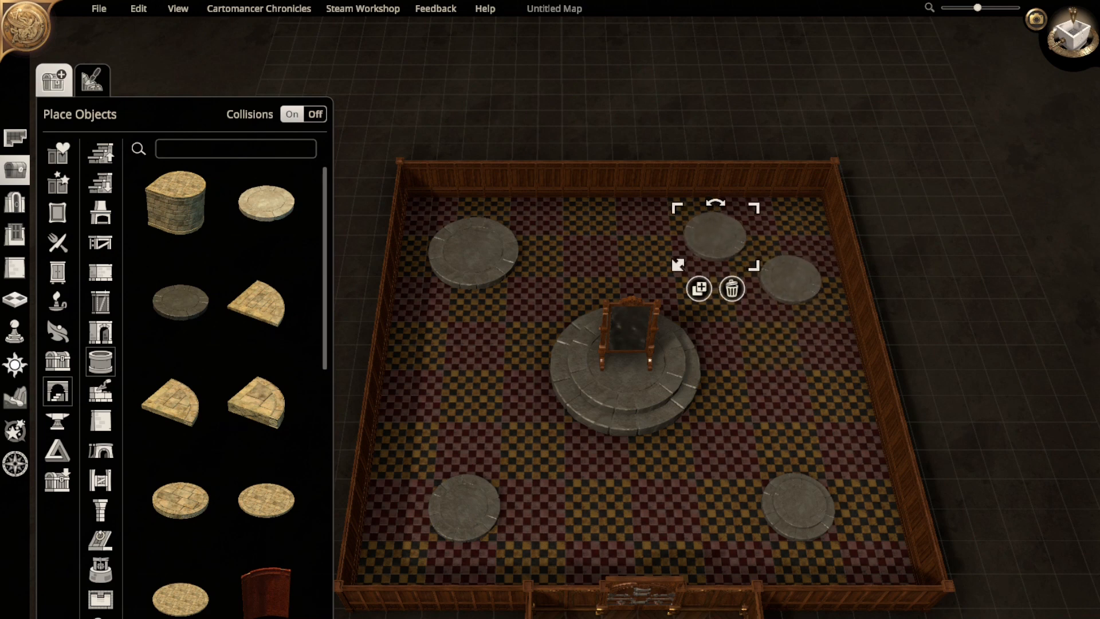
drag(680, 263, 666, 273)
drag(715, 235, 700, 239)
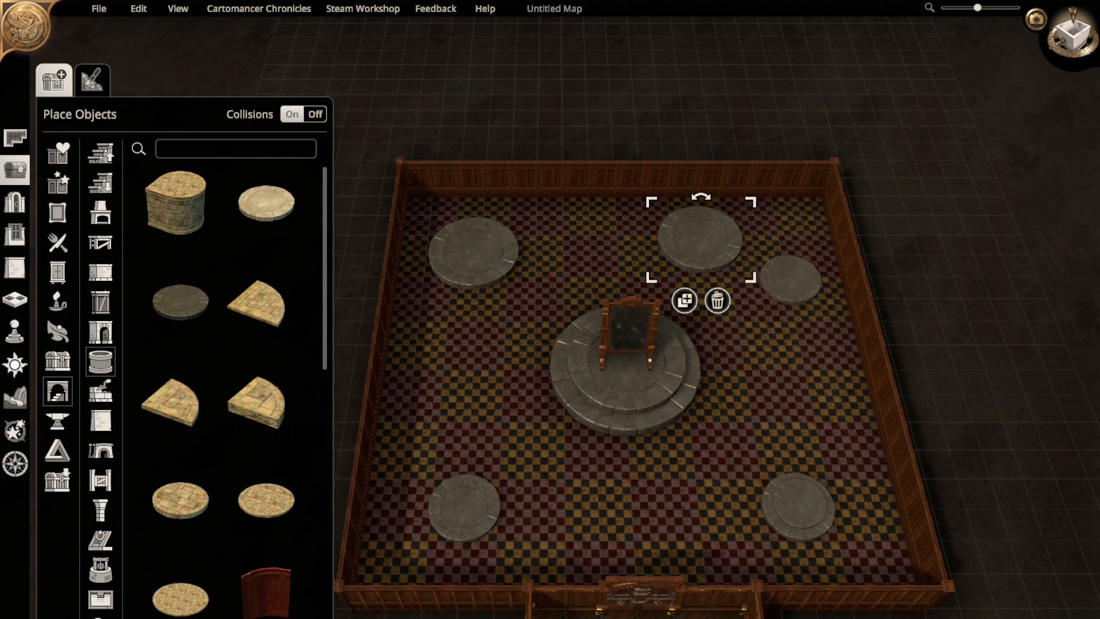
- Stack copies of the small back right platform and the front right upper tier on the back left platform as second and third tiers
click(791, 279)
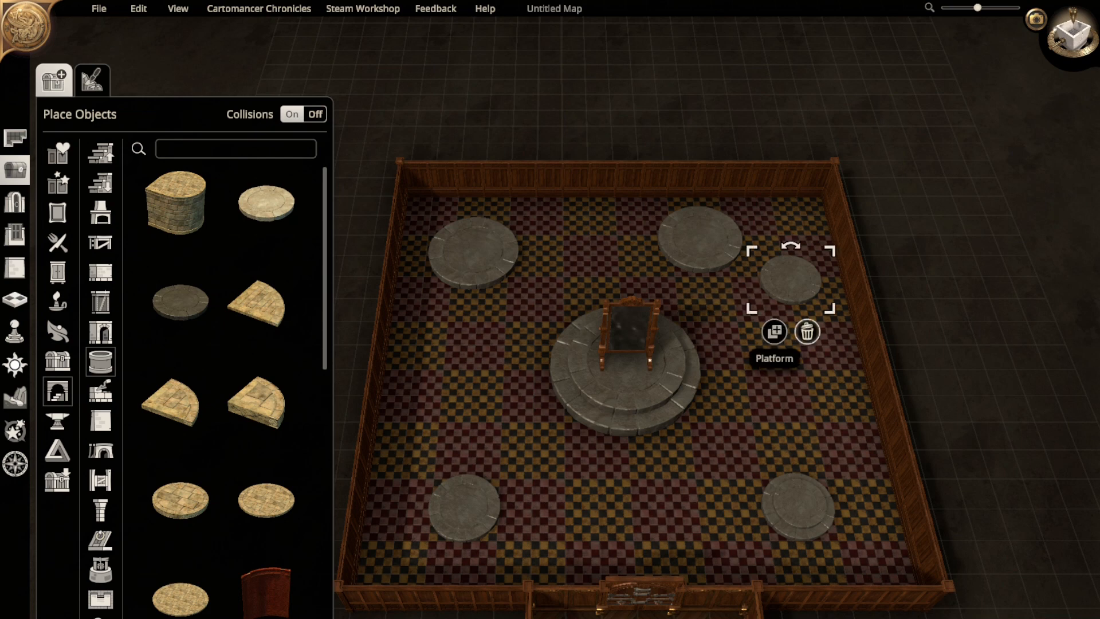
click(774, 329)
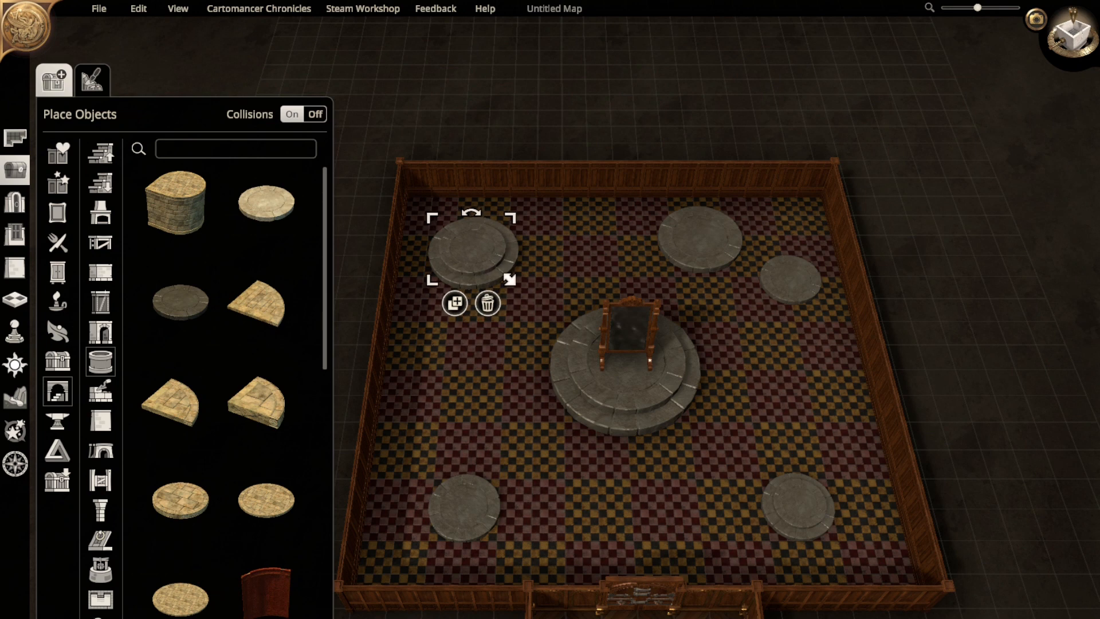
click(798, 504)
click(781, 550)
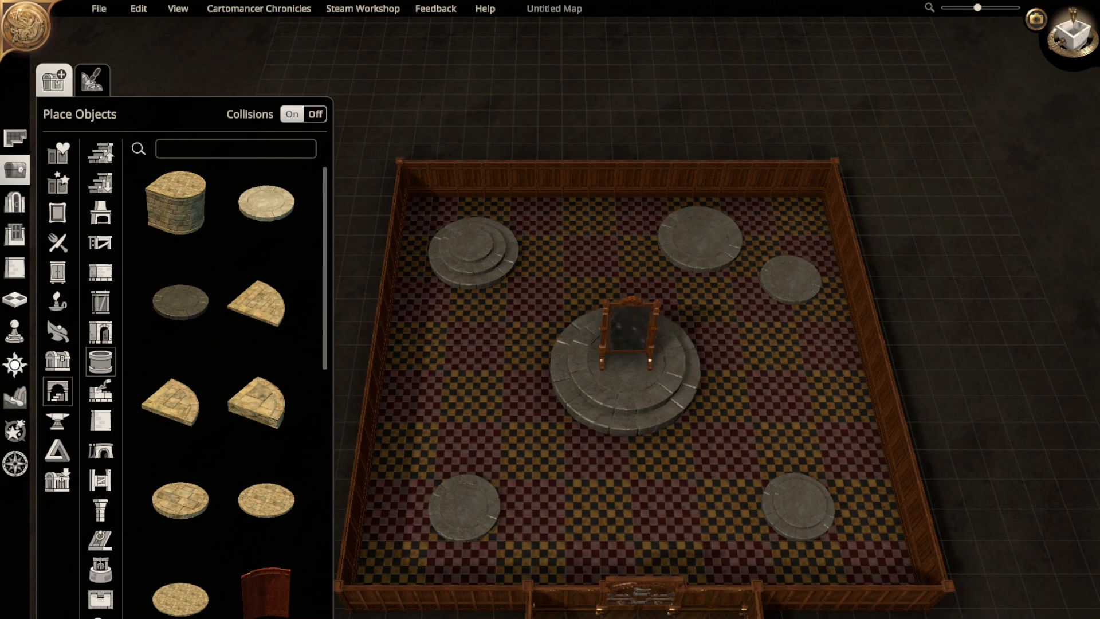
click(471, 245)
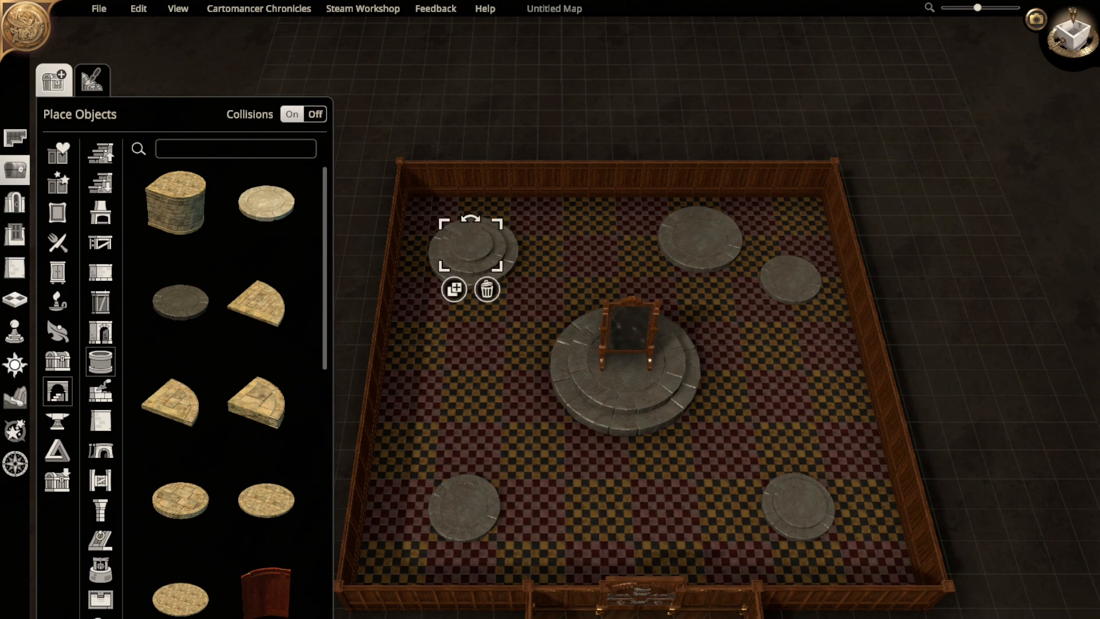
key(Escape)
- Browse the round platforms and the domed and tall platform pieces for further hall furnishings
key(s)
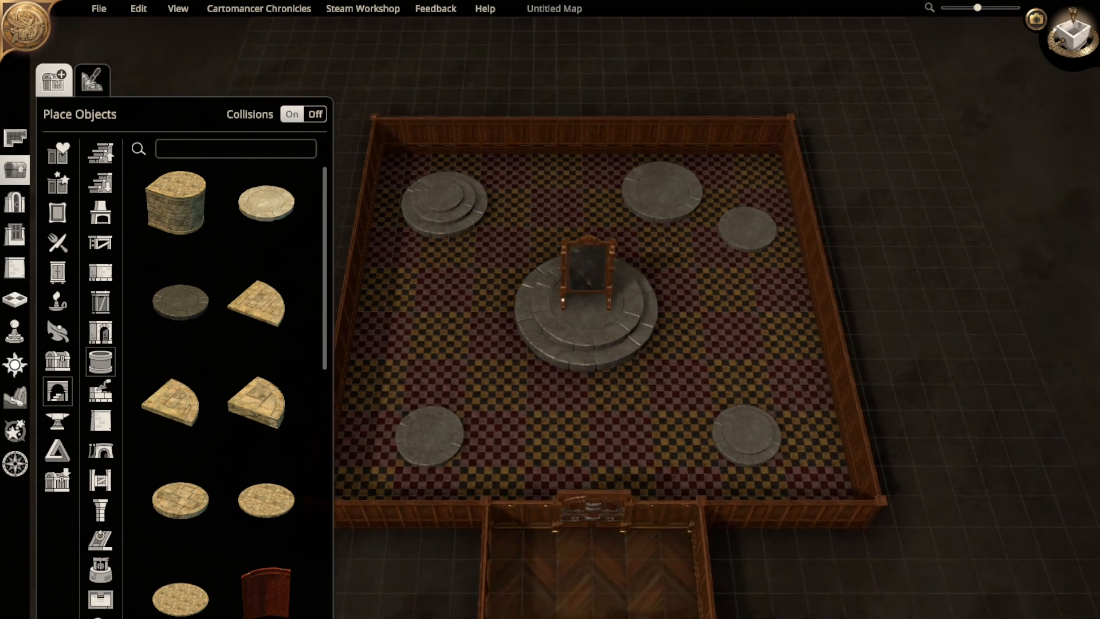
scroll(229, 343, down, 5)
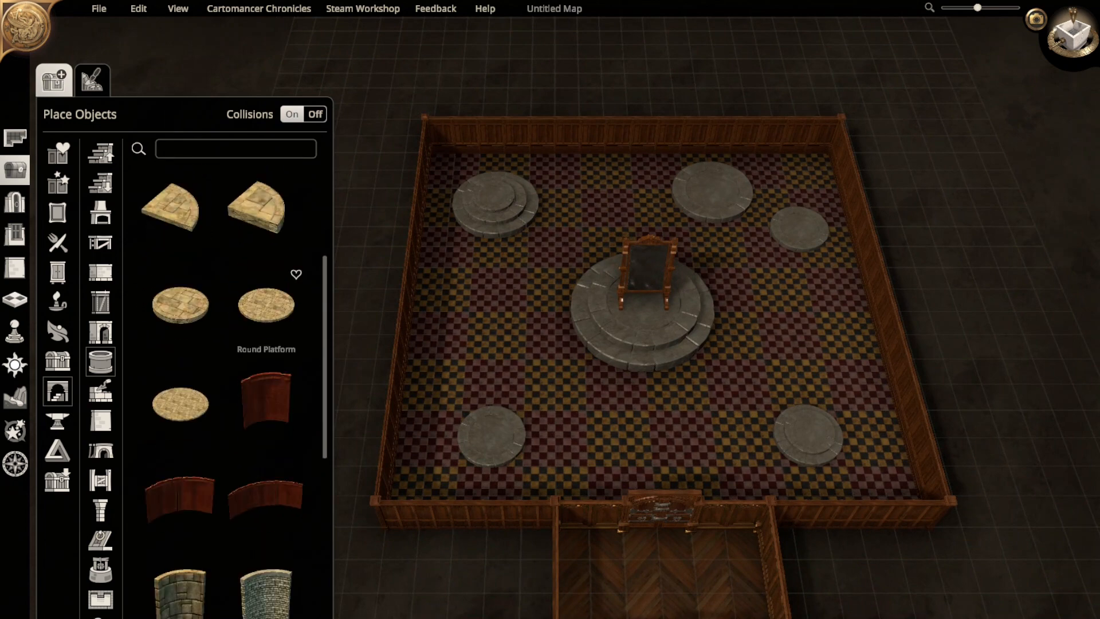
scroll(230, 344, up, 3)
scroll(181, 344, up, 3)
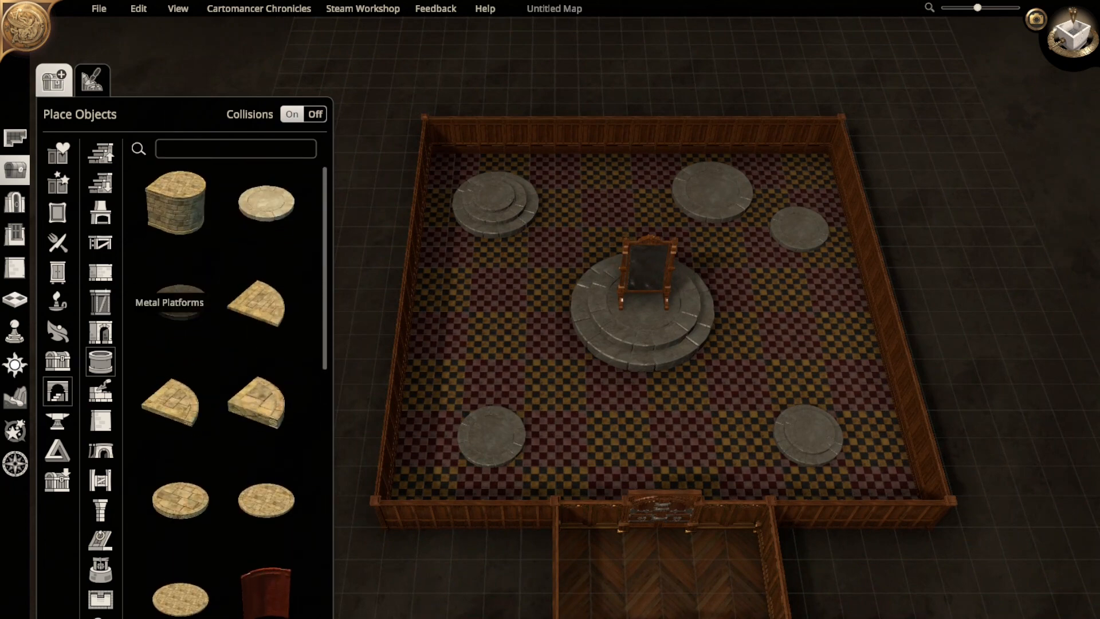
click(101, 332)
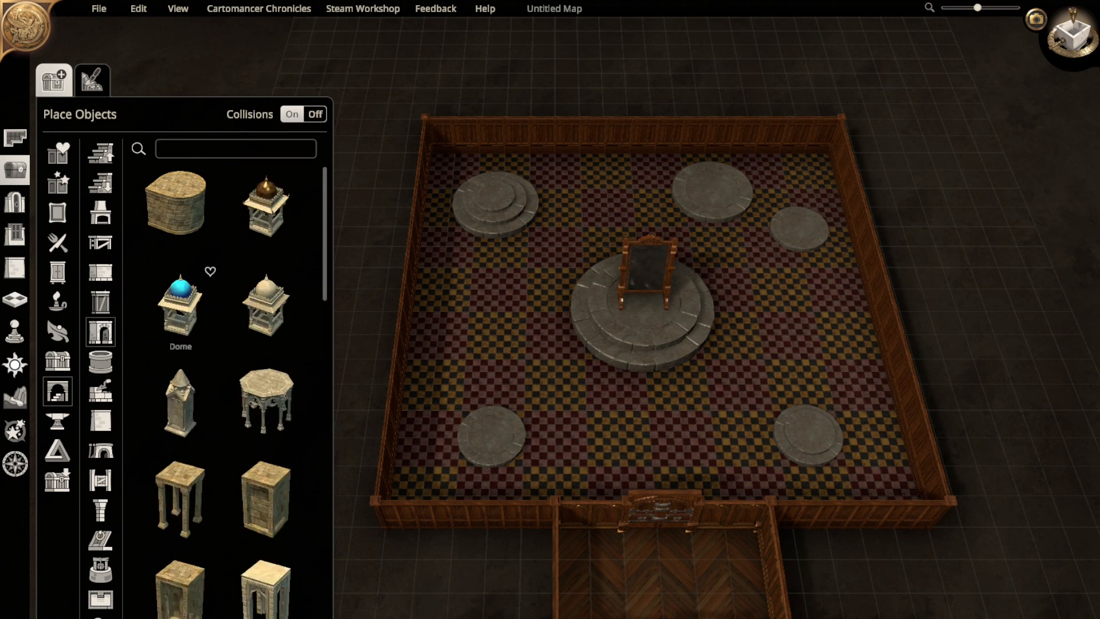
scroll(267, 412, down, 2)
scroll(267, 413, down, 10)
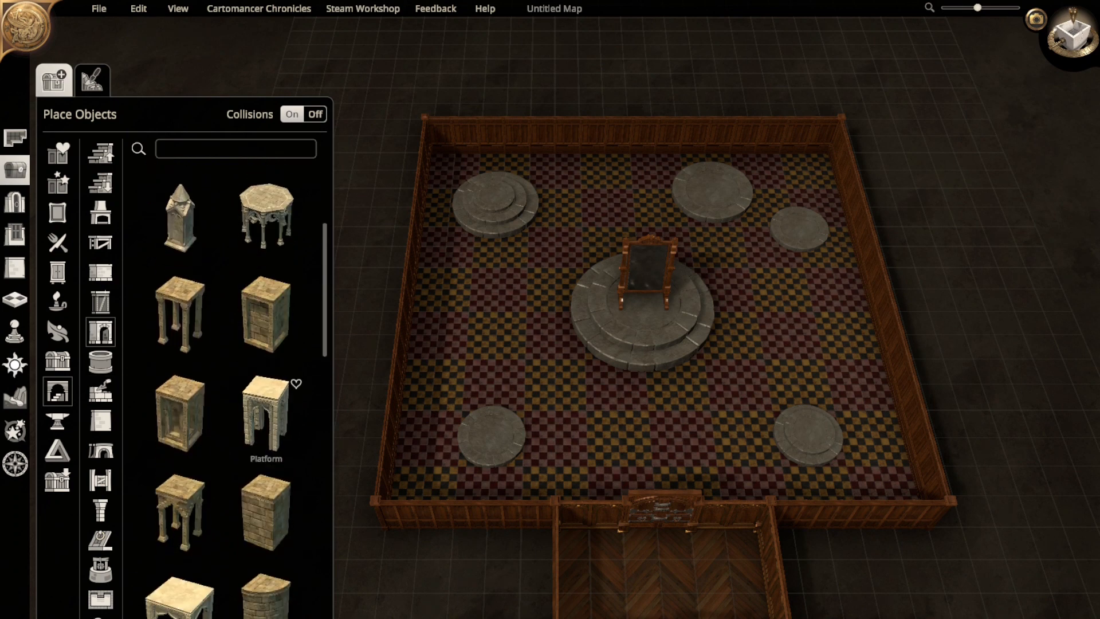
scroll(266, 424, down, 10)
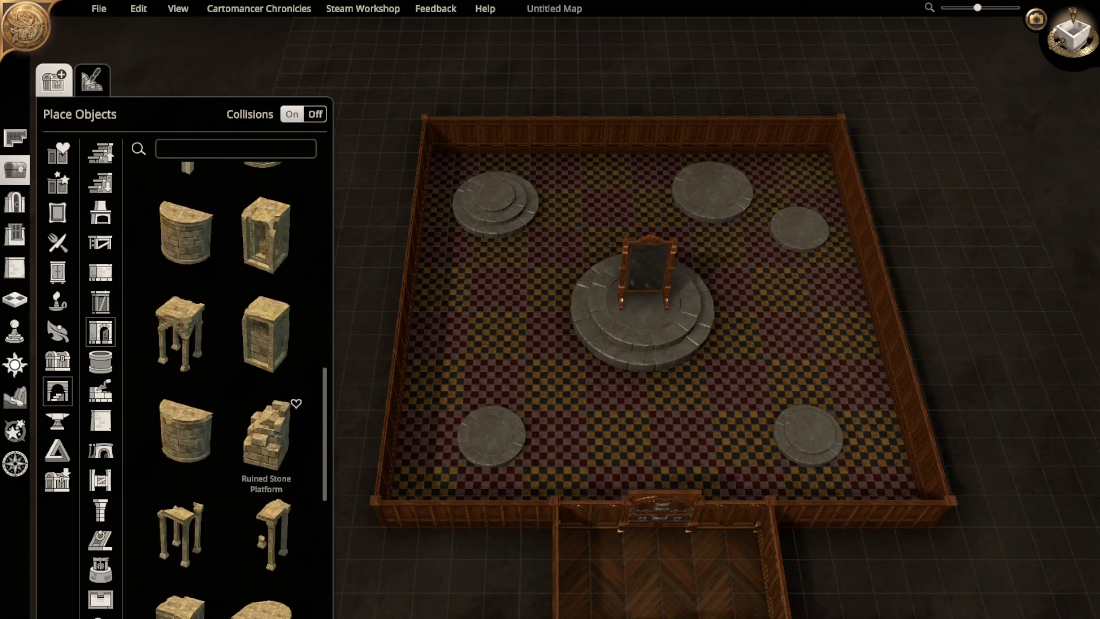
scroll(266, 424, up, 8)
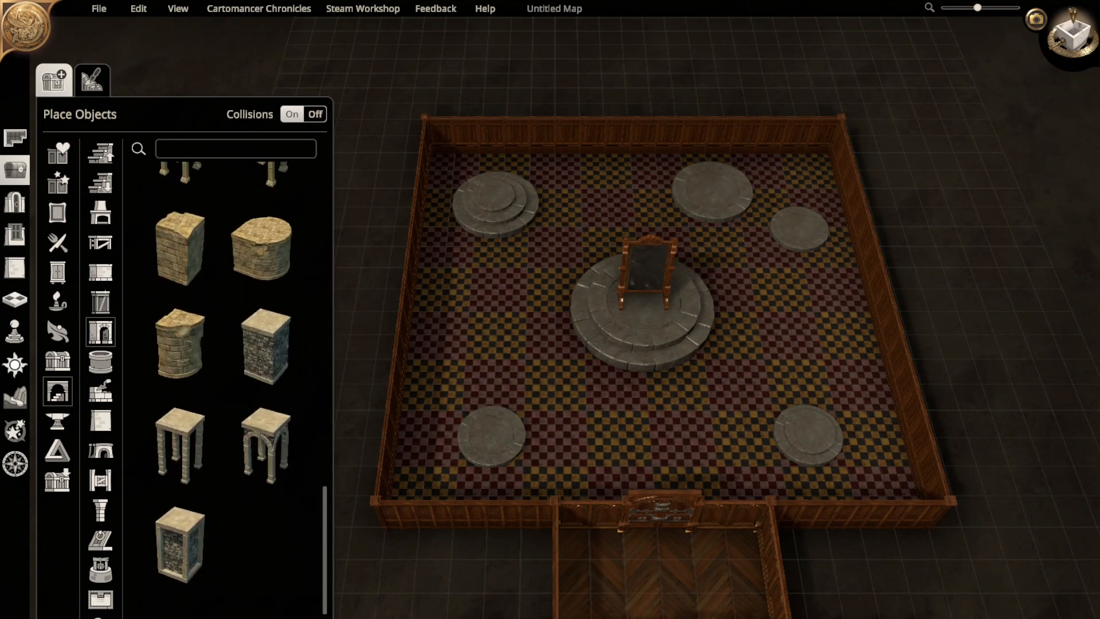
scroll(266, 401, up, 8)
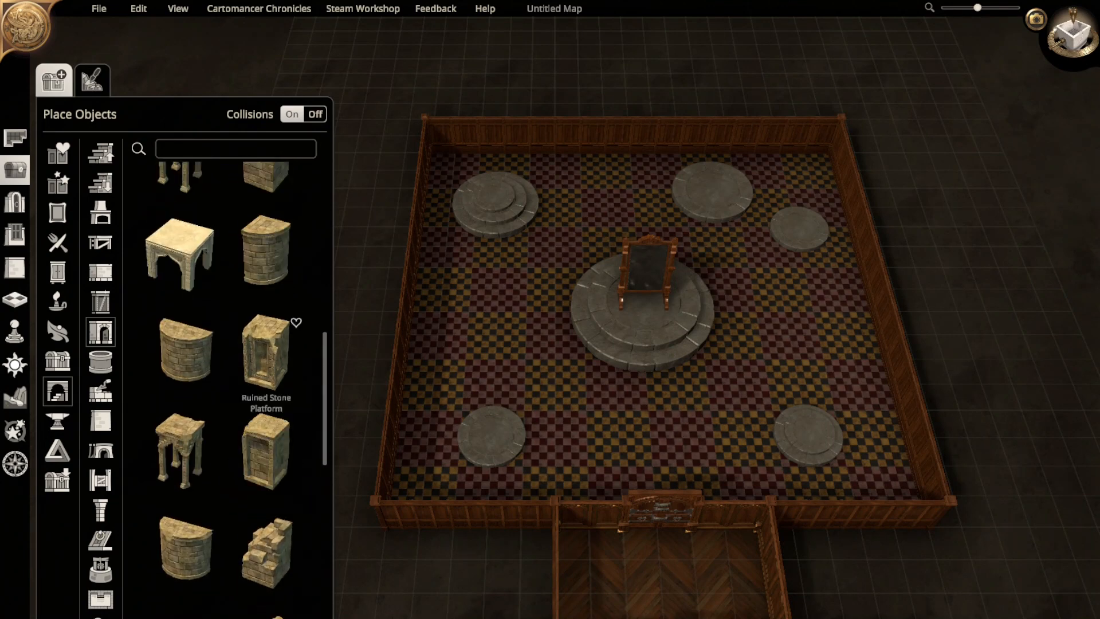
scroll(266, 401, up, 2)
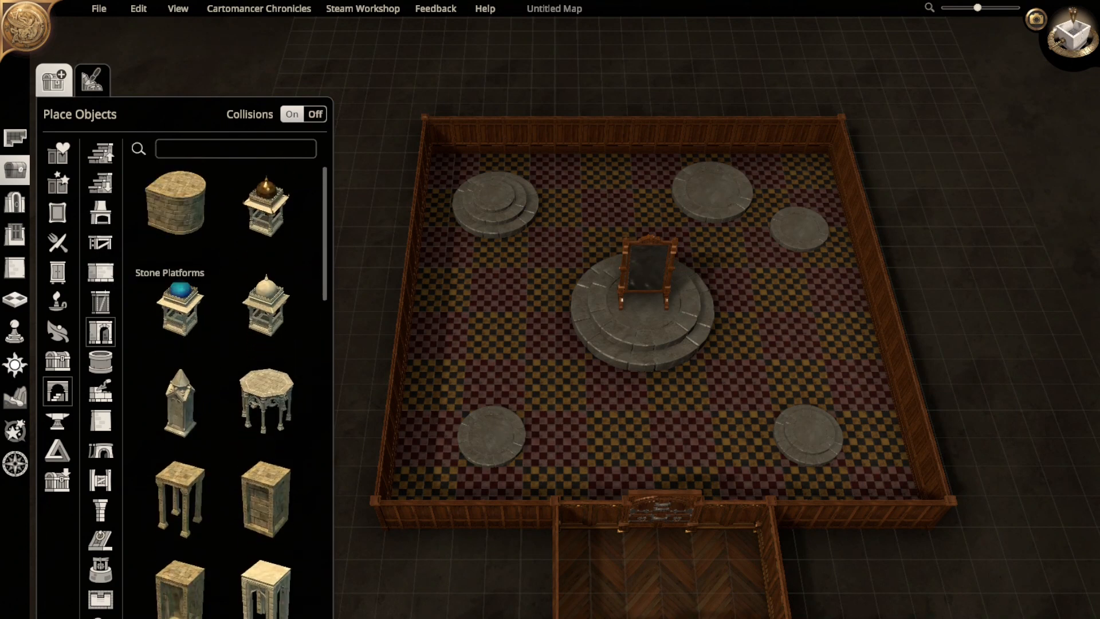
- Look through the Stone Platforms category for a piece that suits the hall
click(100, 242)
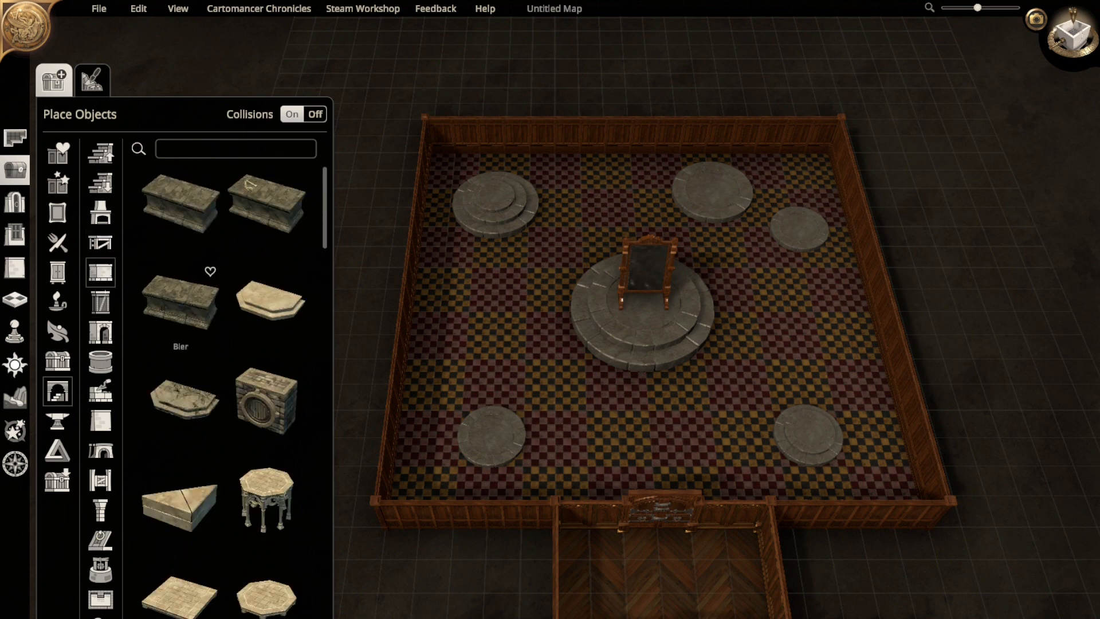
scroll(266, 355, down, 2)
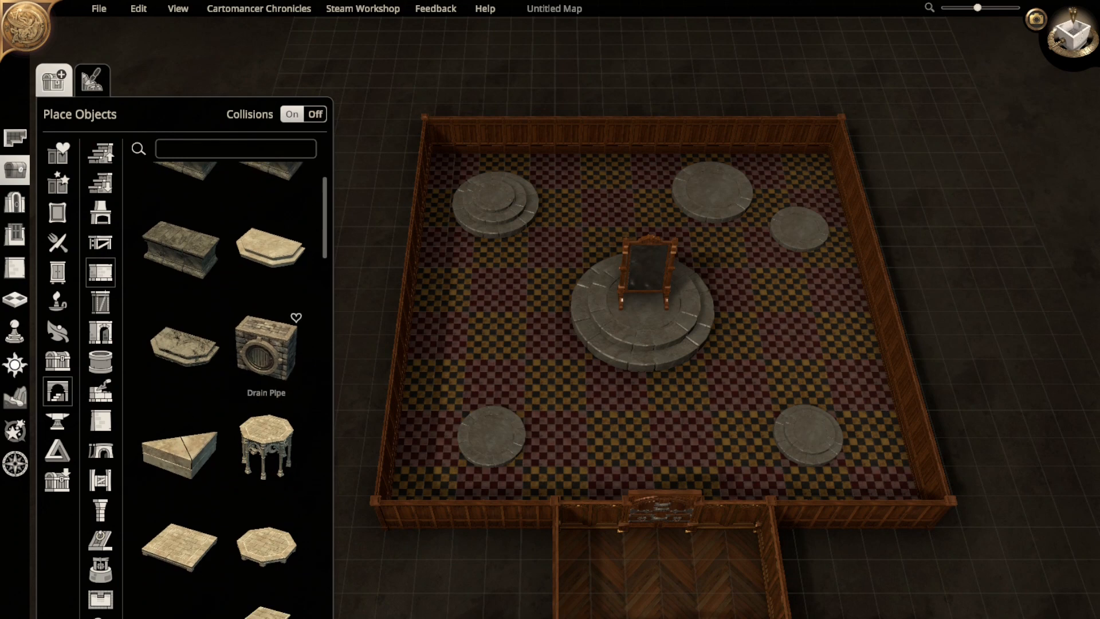
scroll(266, 355, down, 10)
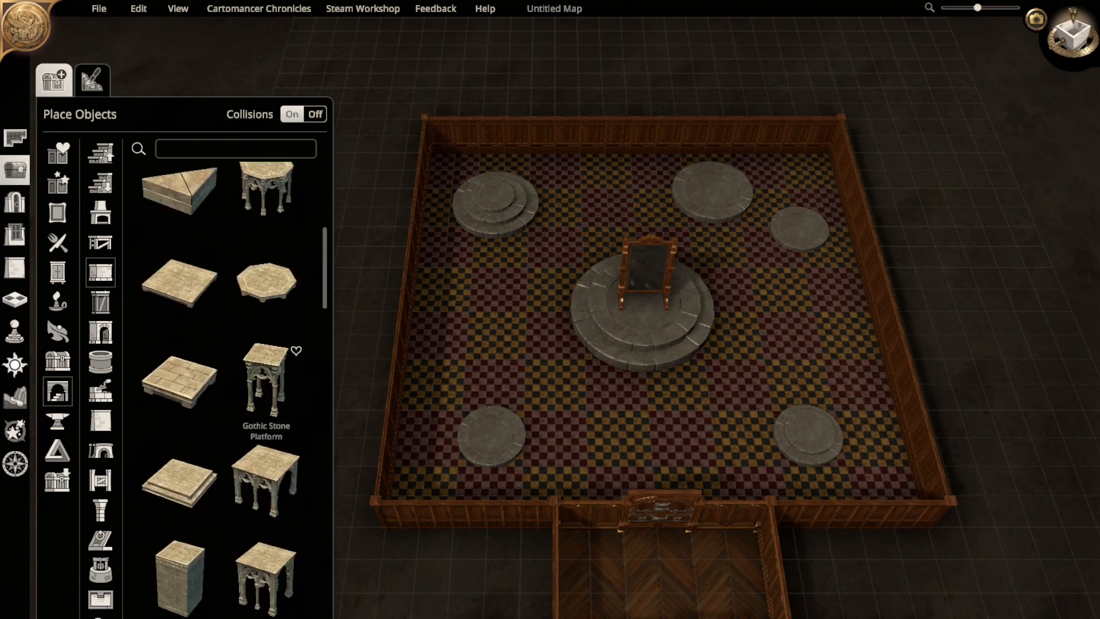
scroll(181, 470, down, 11)
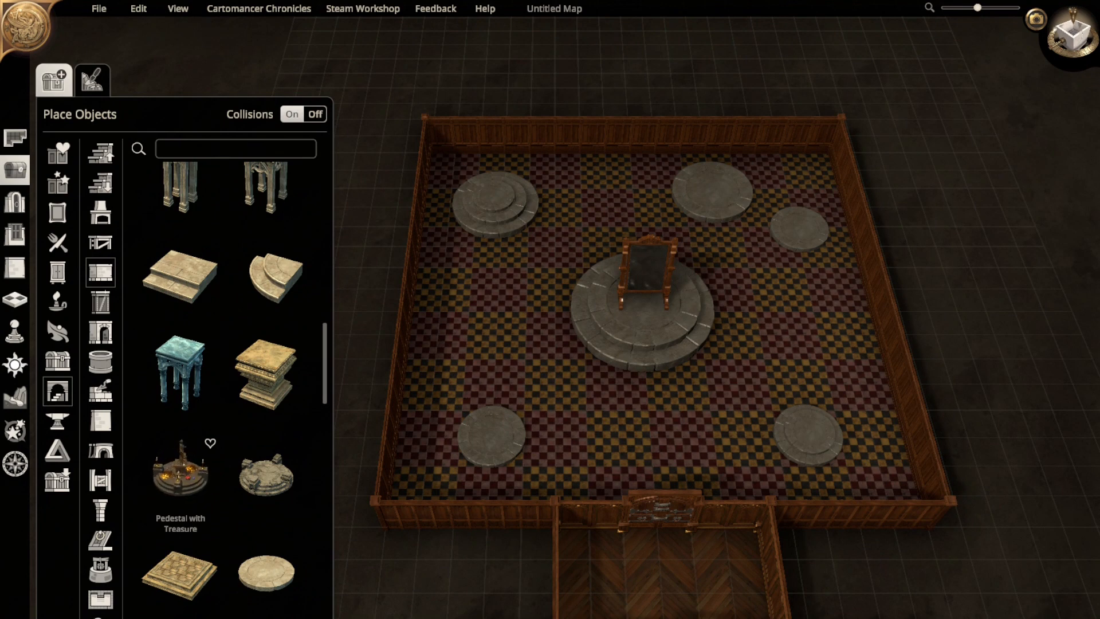
scroll(181, 470, down, 5)
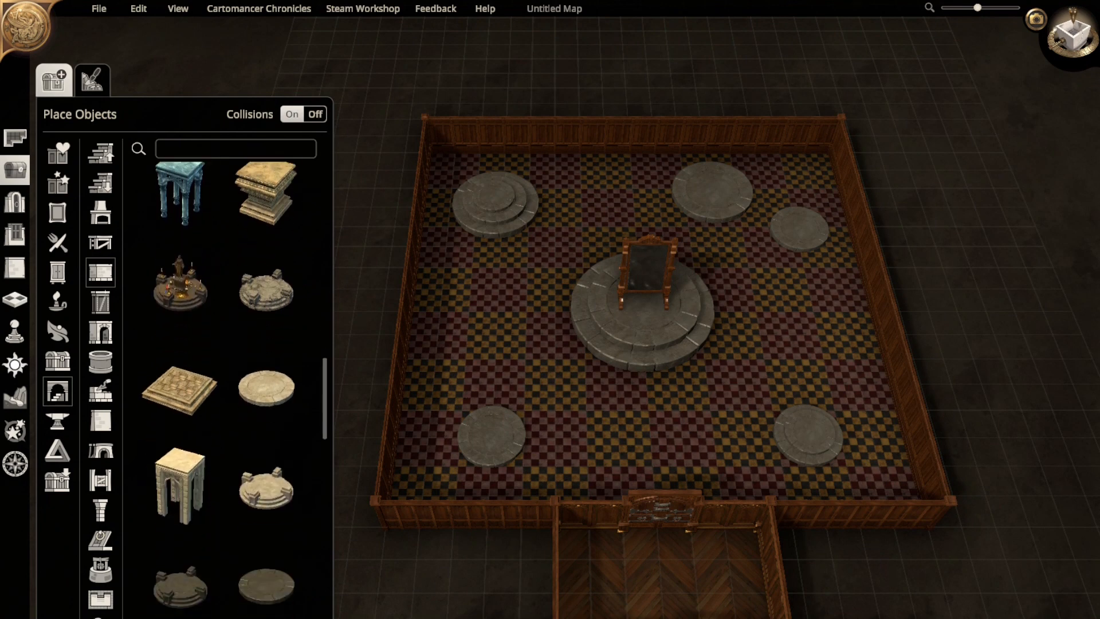
scroll(181, 476, down, 6)
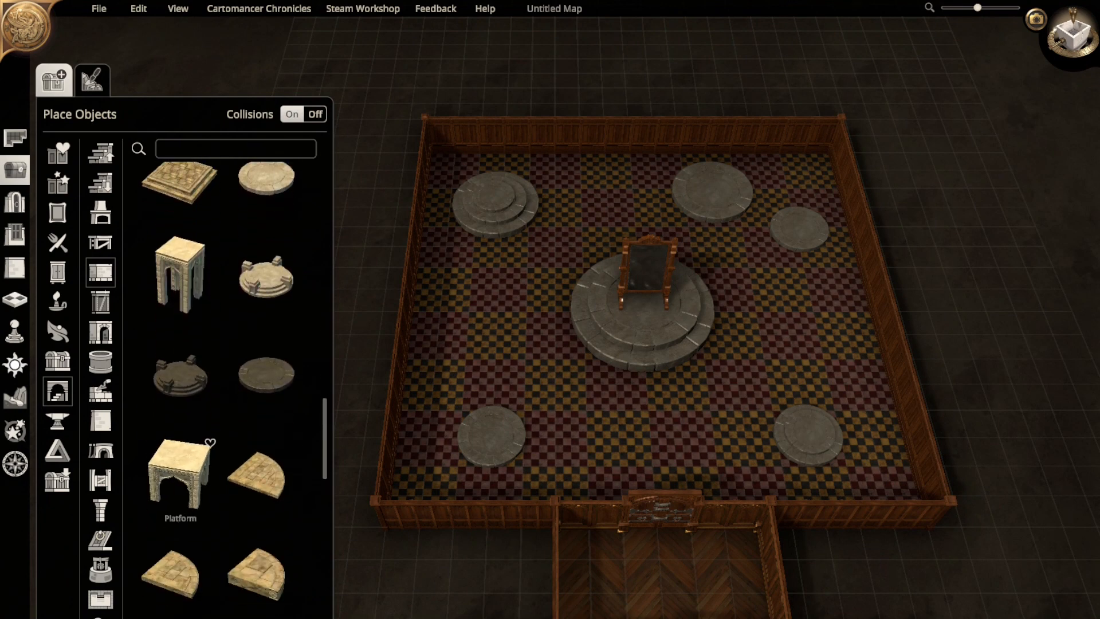
scroll(180, 475, down, 11)
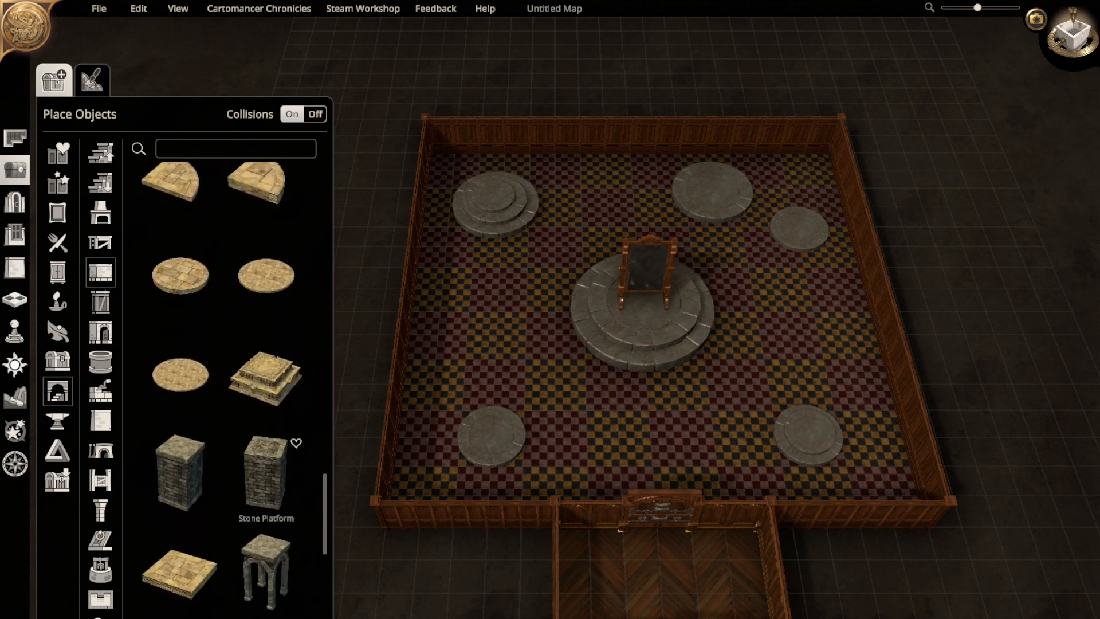
scroll(265, 475, down, 8)
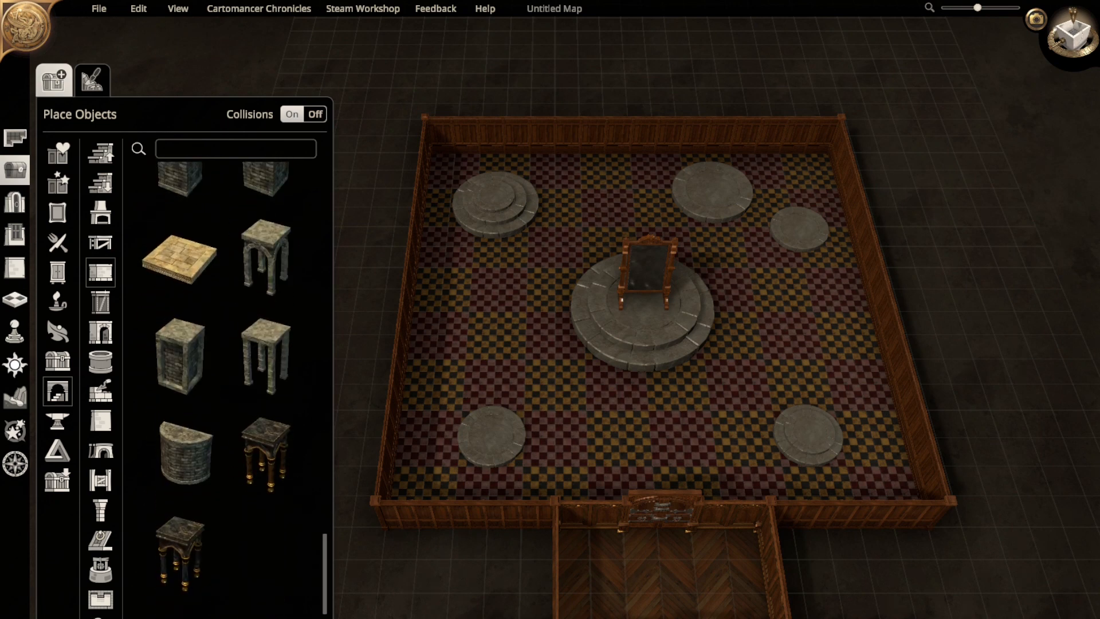
click(180, 553)
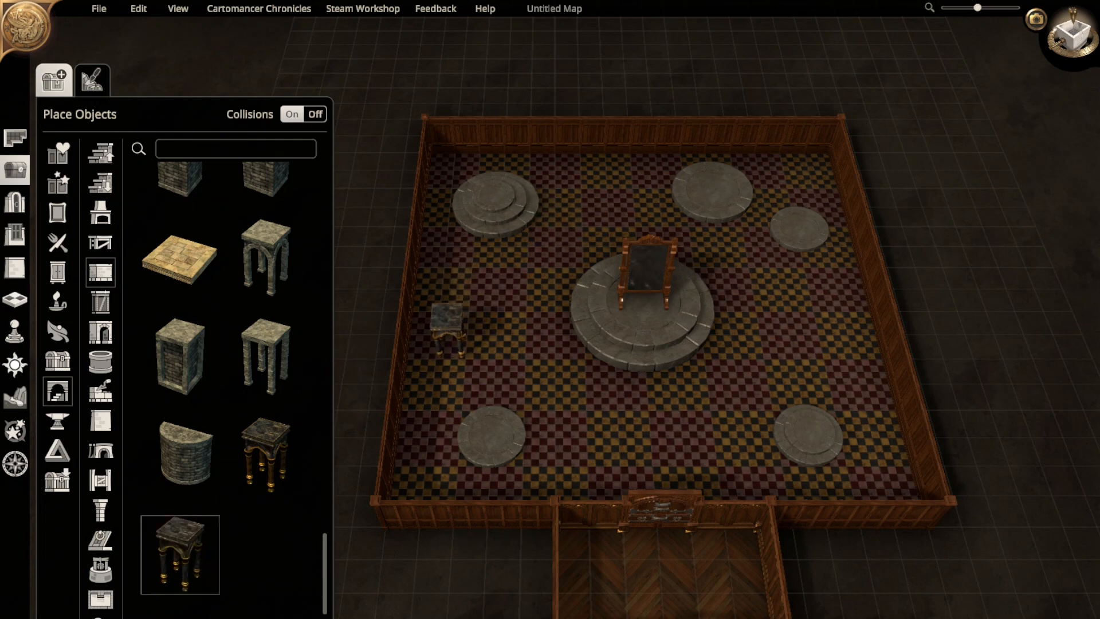
click(181, 455)
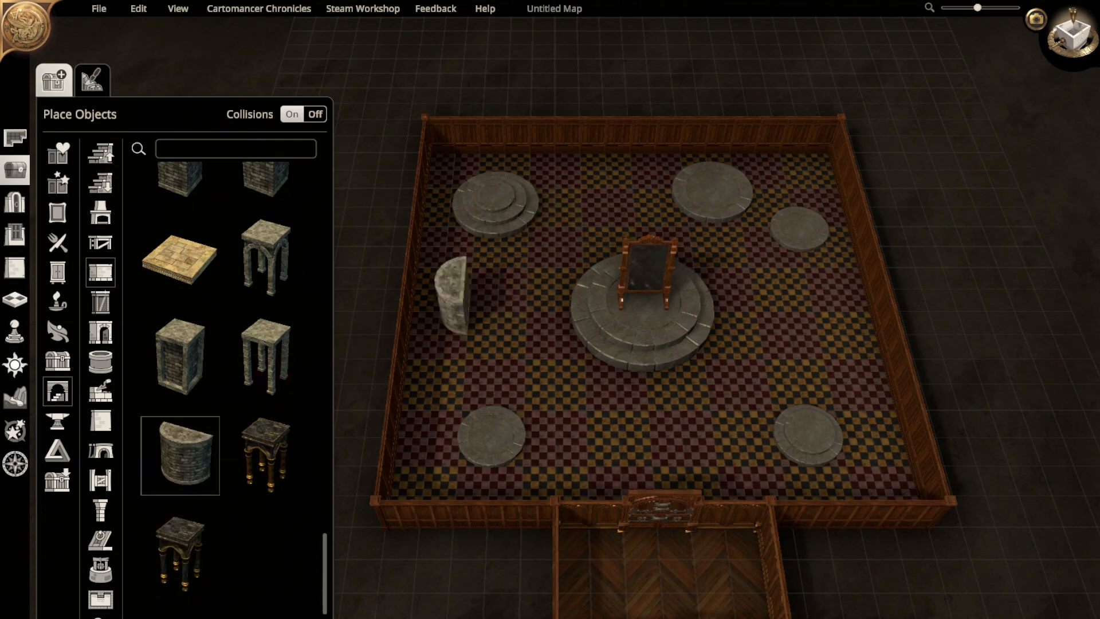
key(r)
key(r)
key(r)
key(r)
key(r)
key(r)
key(r)
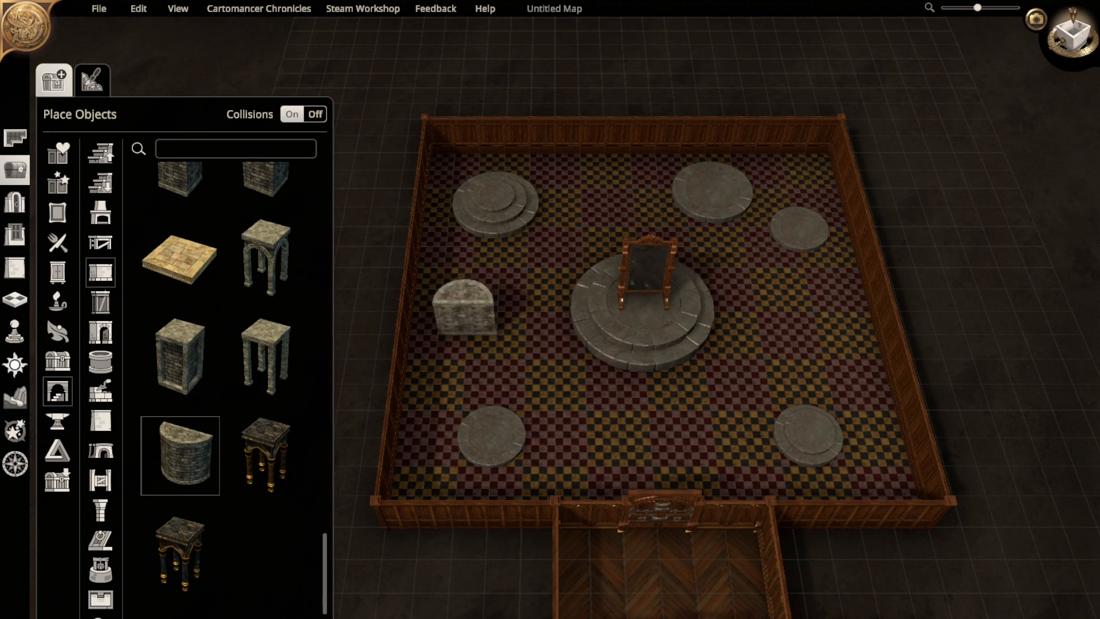
key(r)
key(r)
key(shift+r)
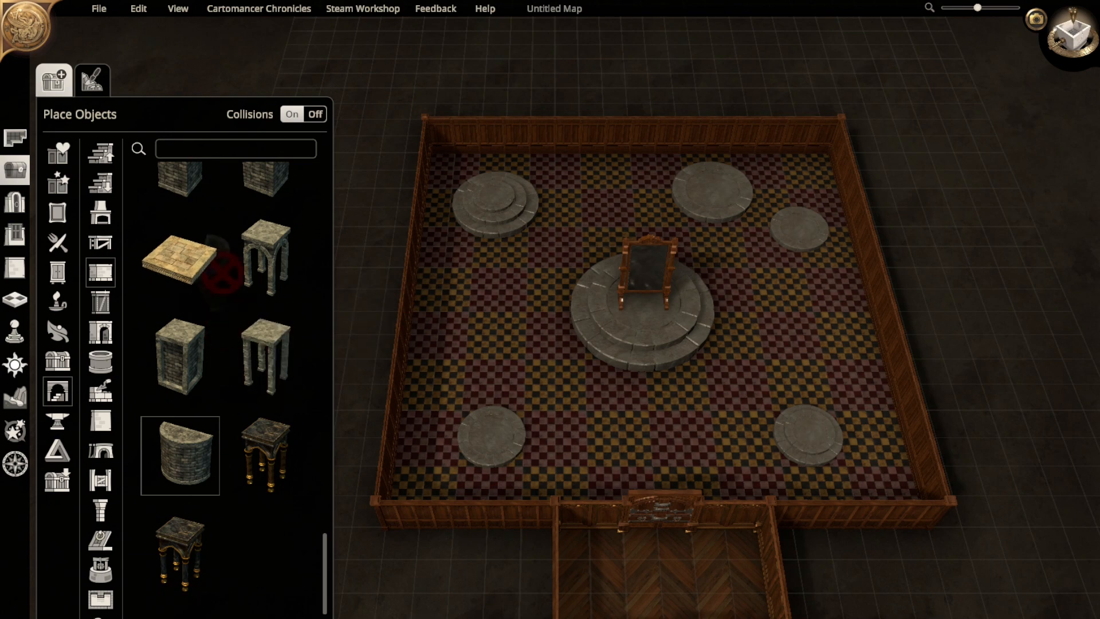
- Place a rectangular Stone Platform block near the hall's left wall and set a duplicate directly beside it
scroll(222, 274, up, 2)
click(265, 269)
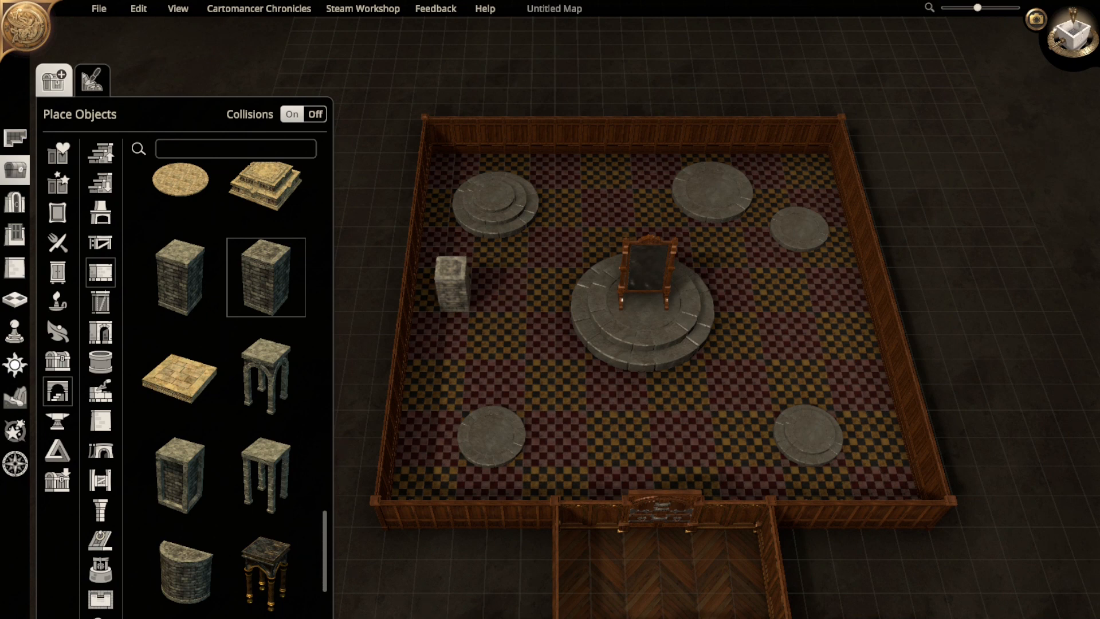
click(452, 283)
click(436, 337)
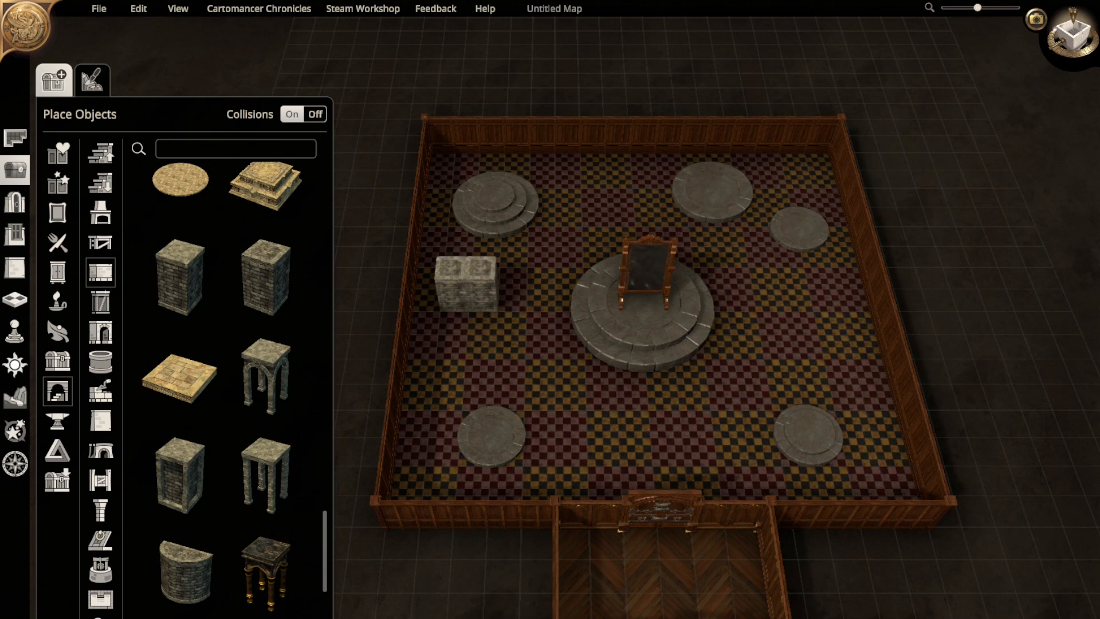
- Duplicate a Stone Platform block from the left wall pair and arrange three copies in an L shape just left of the front entrance
click(467, 284)
click(465, 338)
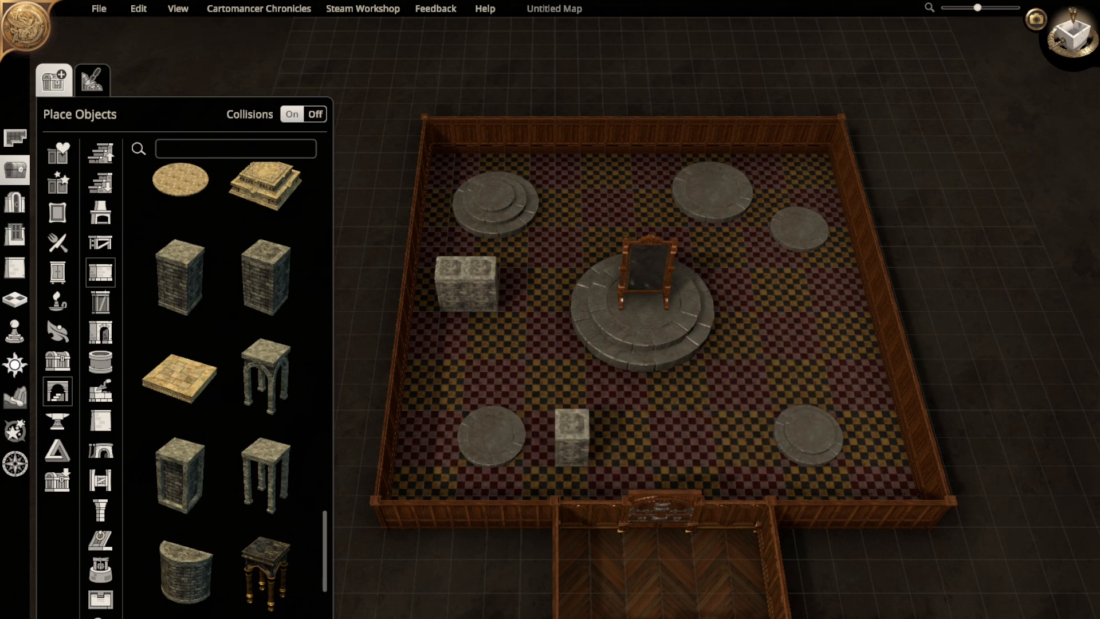
click(572, 437)
click(556, 492)
click(606, 436)
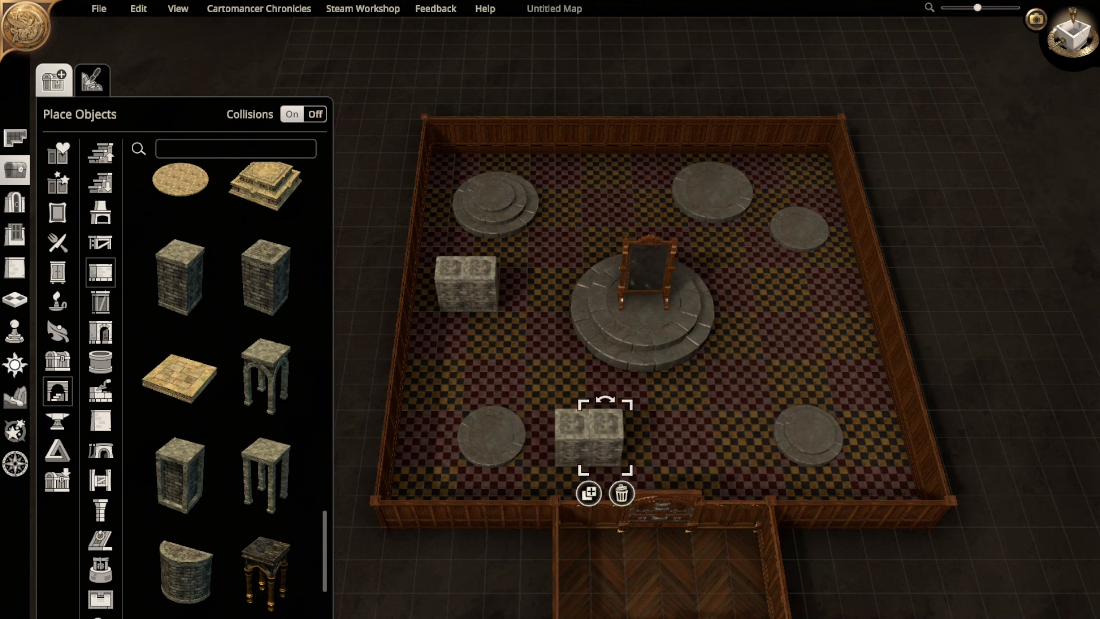
click(588, 493)
click(606, 470)
right_drag(606, 469, 462, 508)
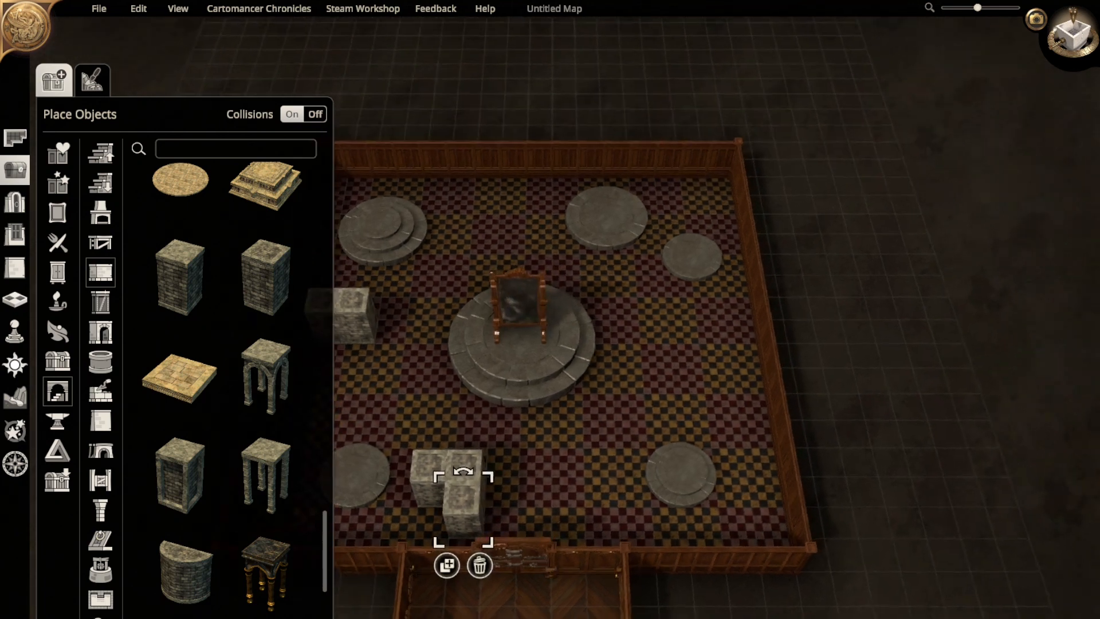
- Duplicate the block into a T-shaped group of four Stone Platforms beside the front right round platform
click(443, 568)
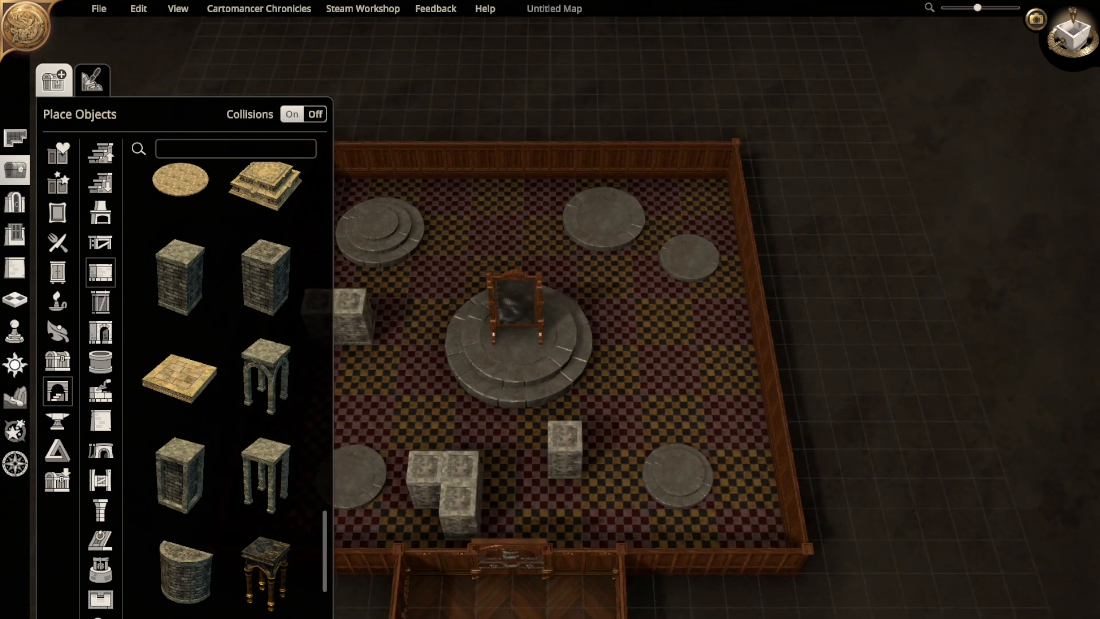
click(565, 450)
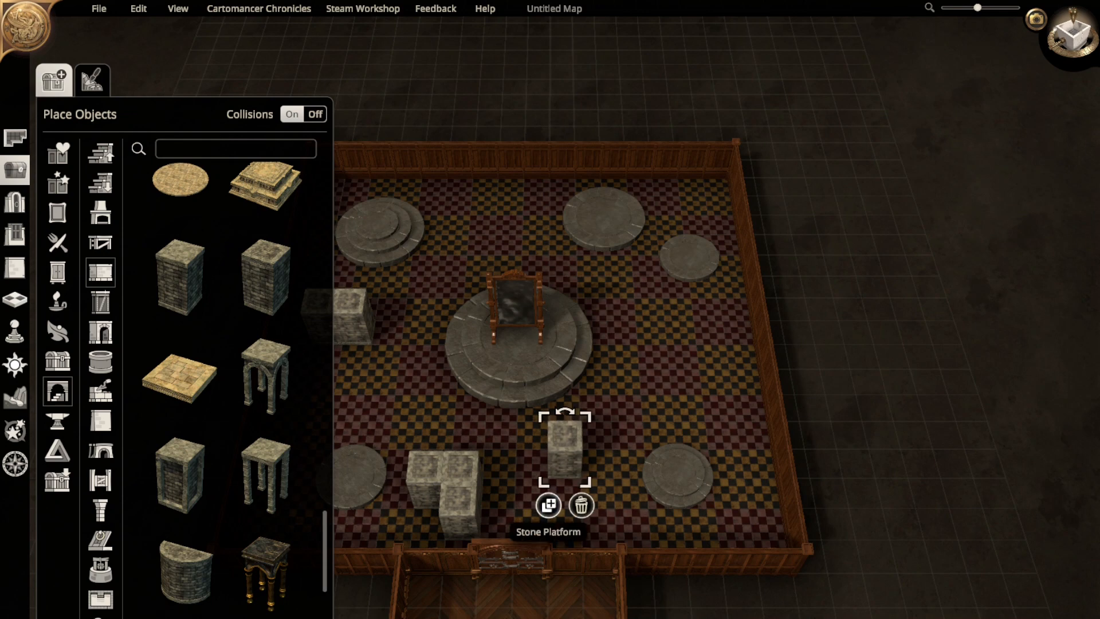
click(549, 504)
click(599, 450)
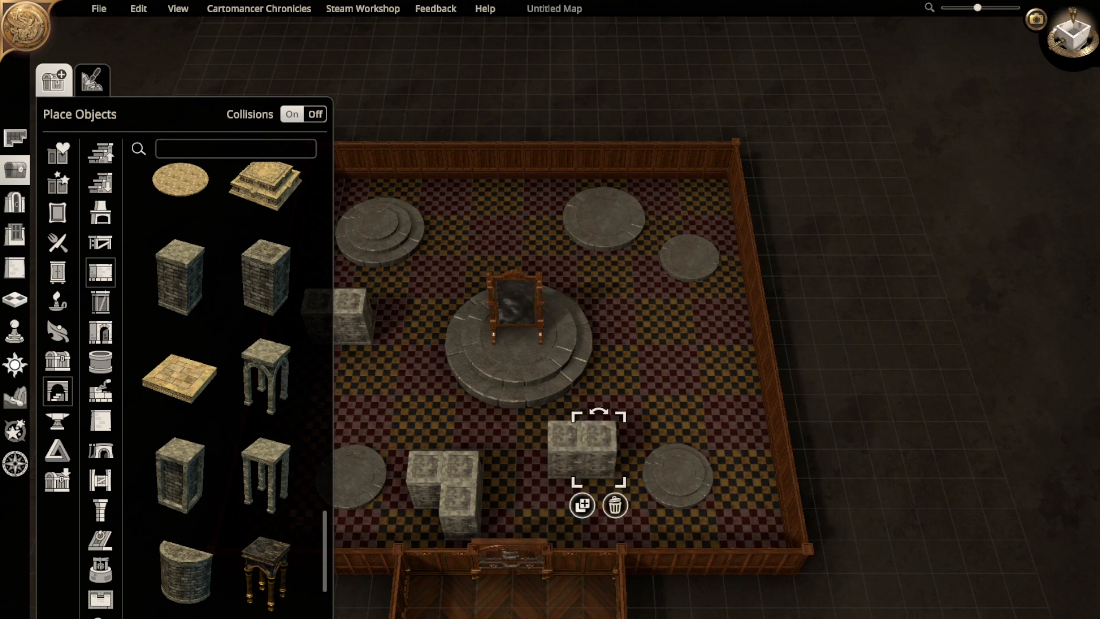
click(582, 506)
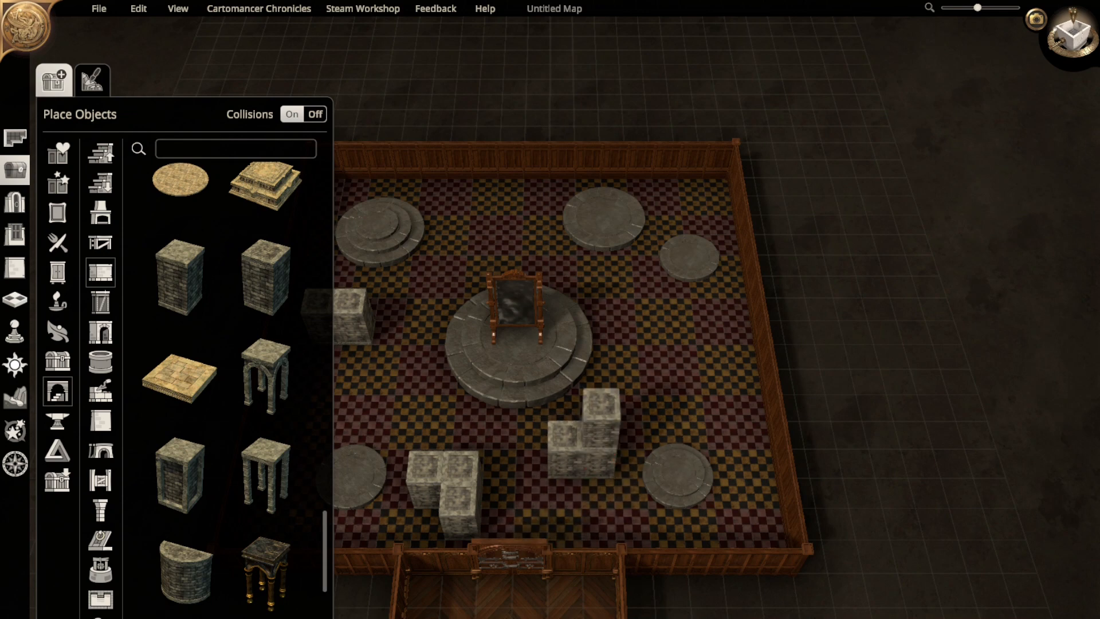
click(599, 487)
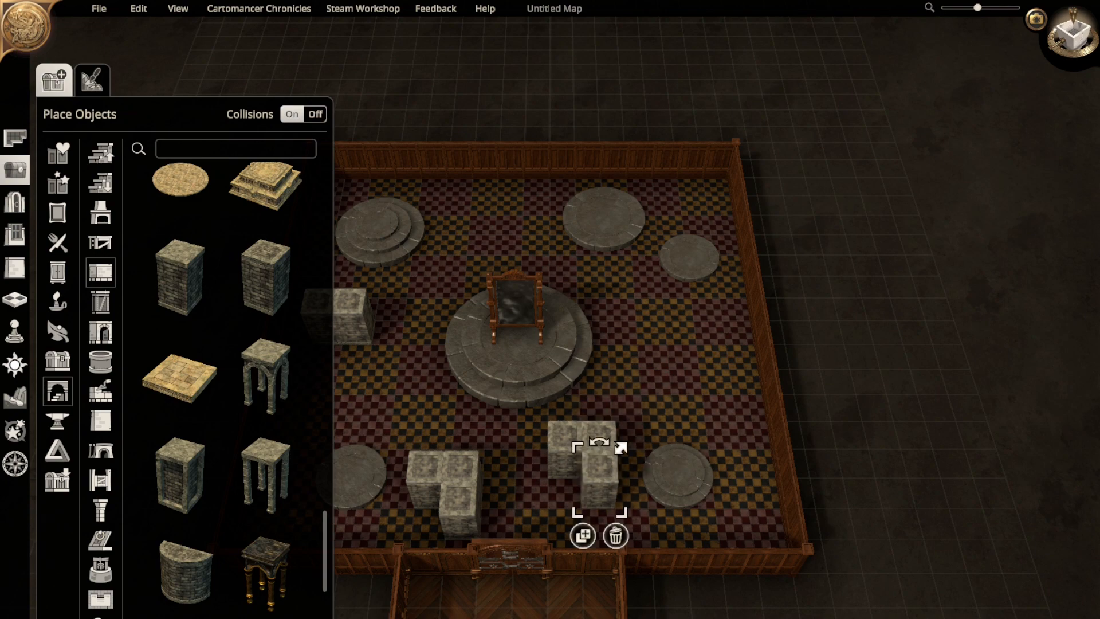
right_drag(599, 487, 640, 511)
key(space)
click(605, 570)
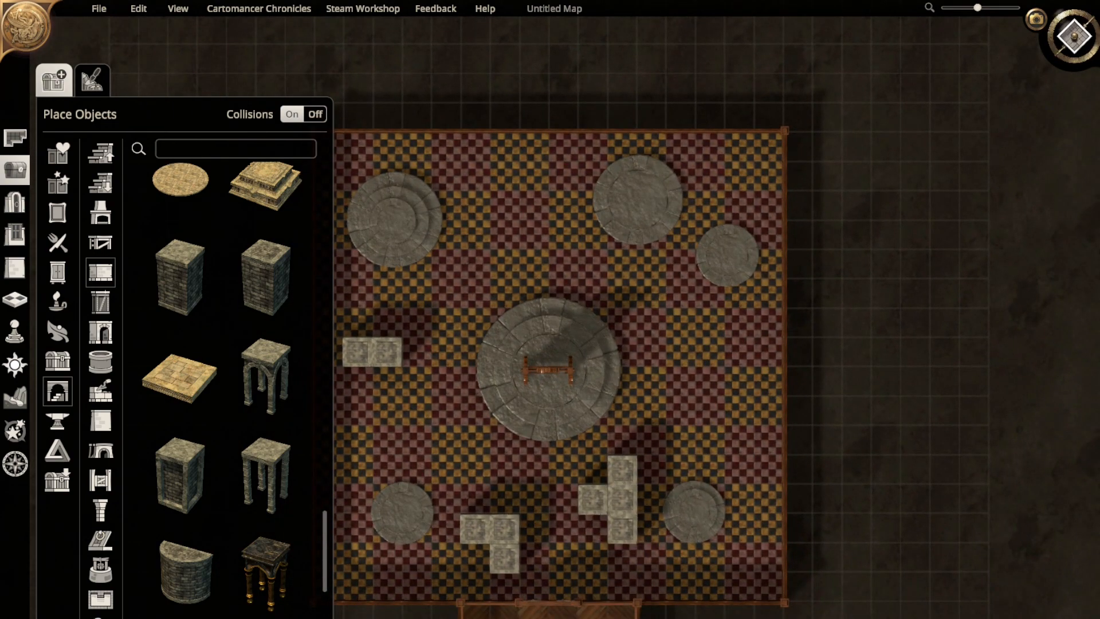
click(622, 471)
- Add a fourth Stone Platform block behind the left block of the L-shaped group near the entrance
right_drag(622, 471, 755, 344)
click(739, 384)
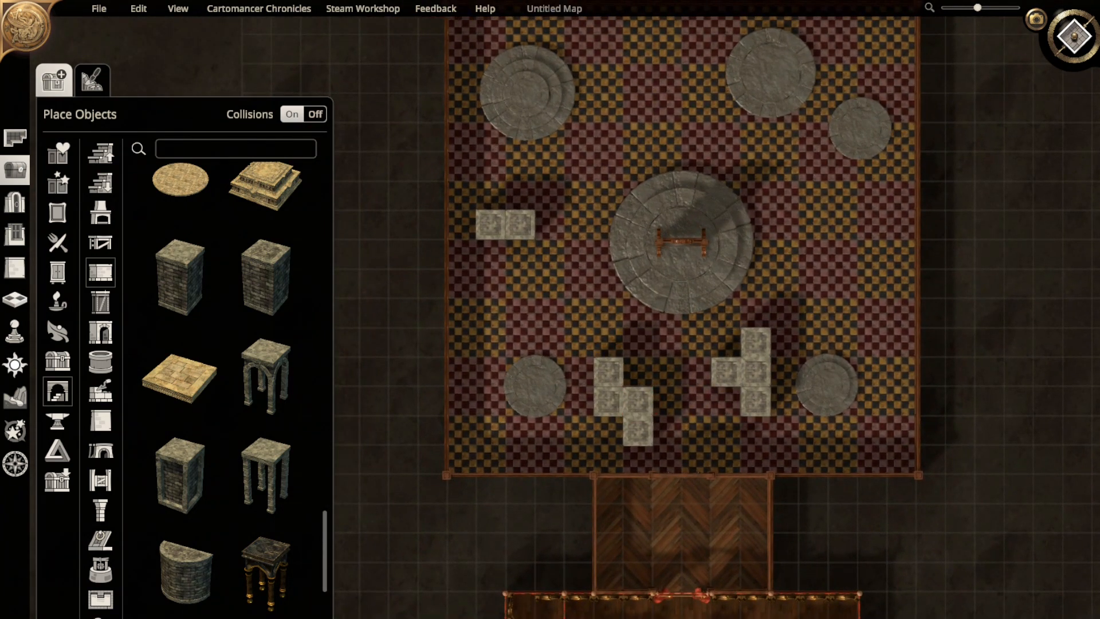
click(608, 372)
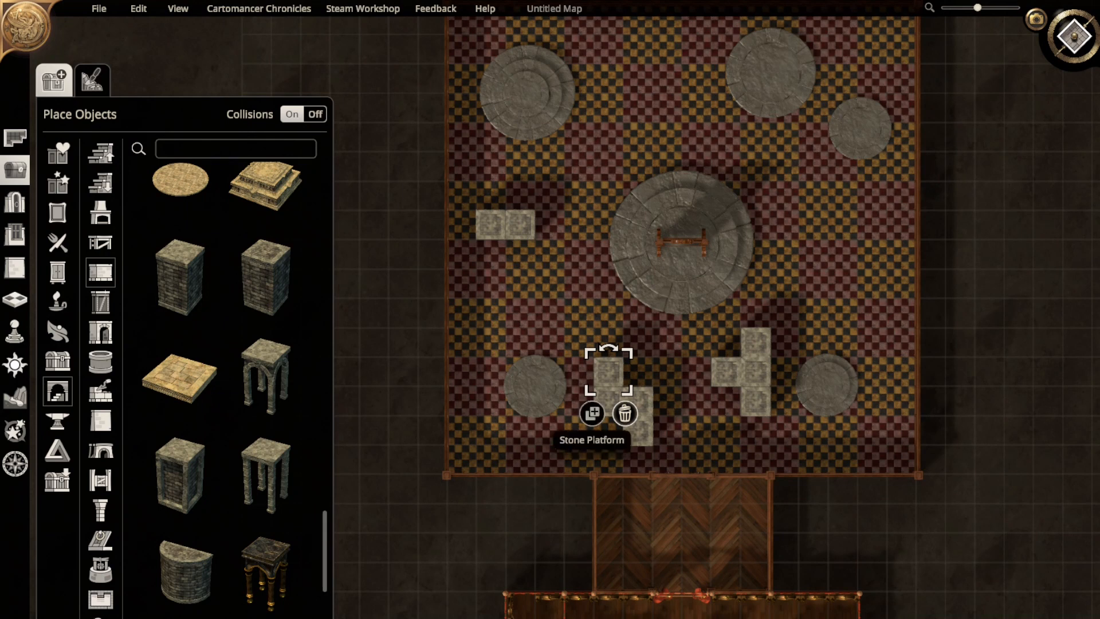
- Extend the pair of blocks near the left wall into a two-by-two square with two more Stone Platform copies
click(592, 413)
click(491, 255)
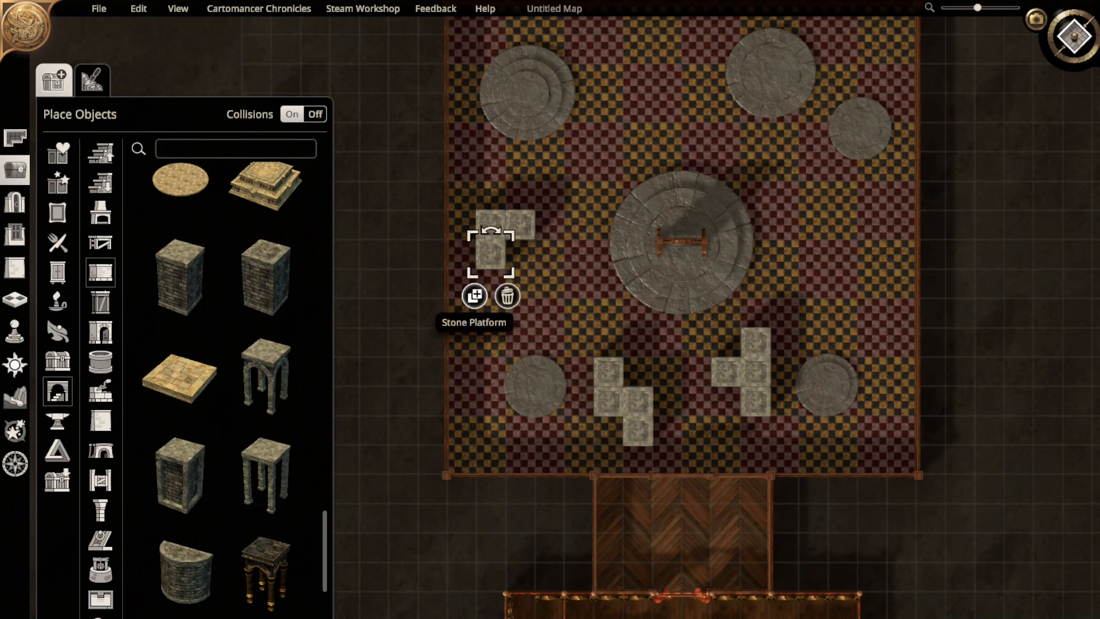
click(473, 294)
click(520, 253)
- Duplicate a Stone Platform block for the floor near the hall's front left corner
click(504, 296)
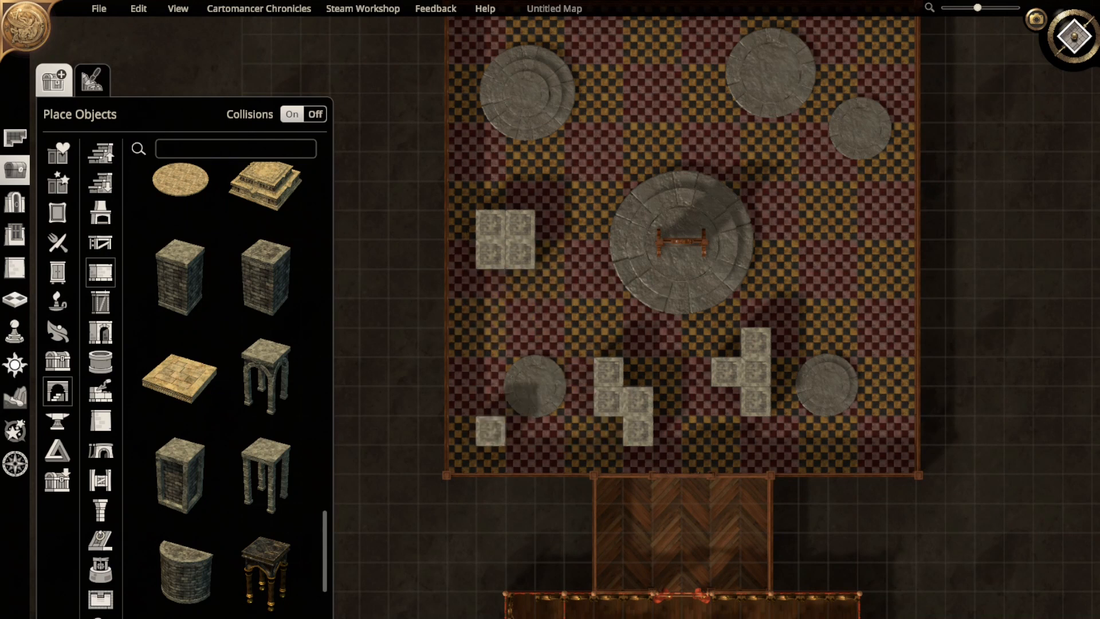
- Place three square stone platforms in an L shape in the southwest corner of the checkered room
click(461, 461)
click(445, 502)
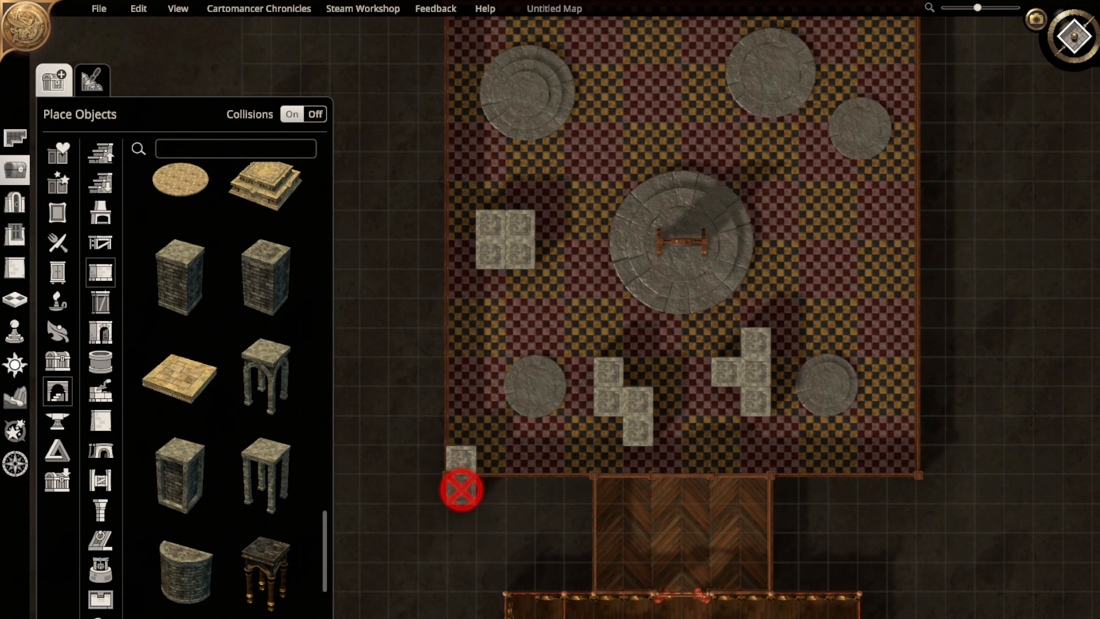
click(461, 431)
click(445, 471)
click(490, 460)
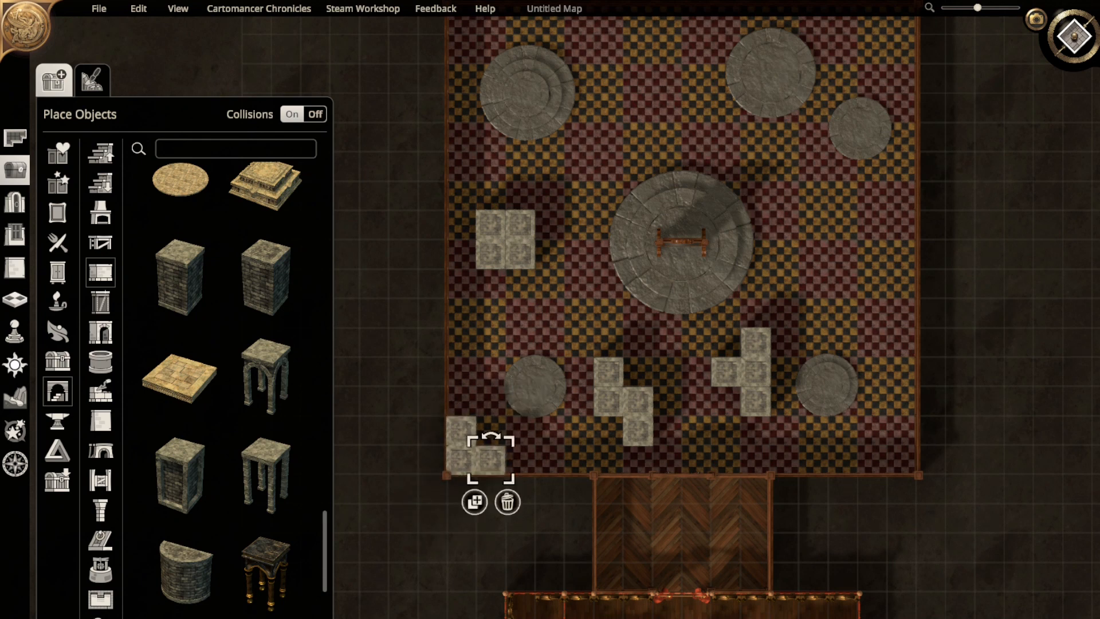
- Copy a square stone platform and set two side by side against the south wall, east of the entrance hallway
key(d)
key(w)
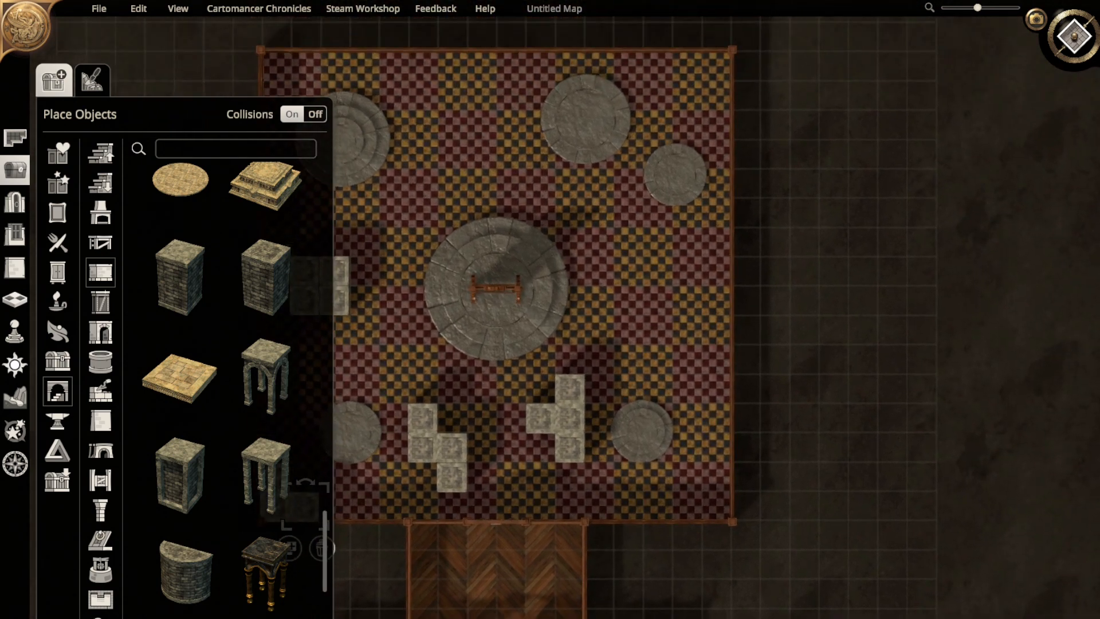
click(540, 418)
click(524, 460)
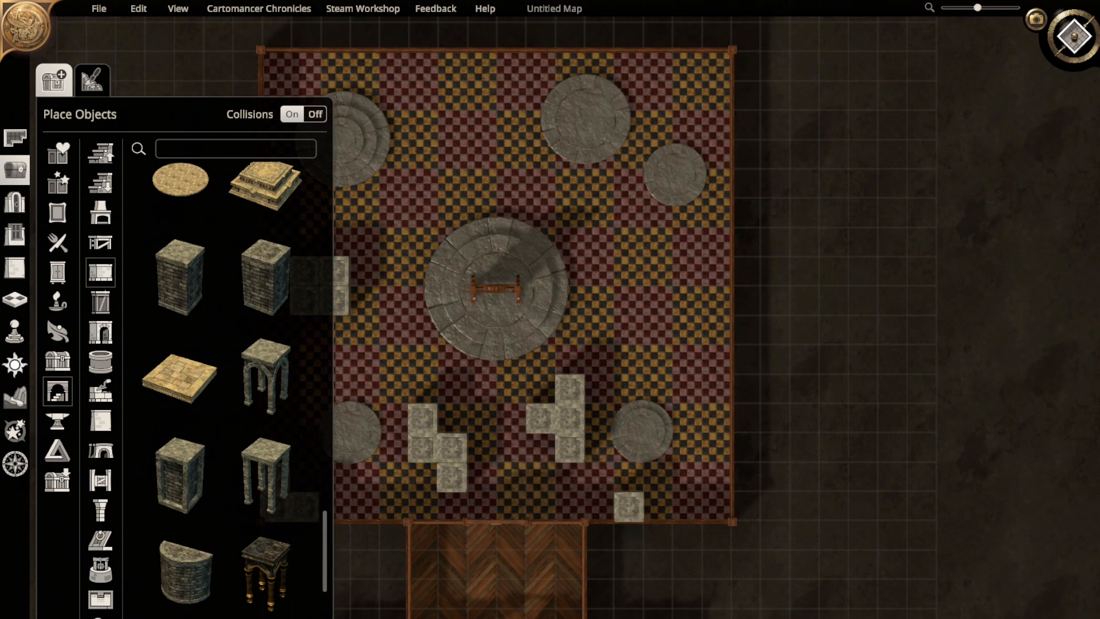
click(629, 506)
click(612, 548)
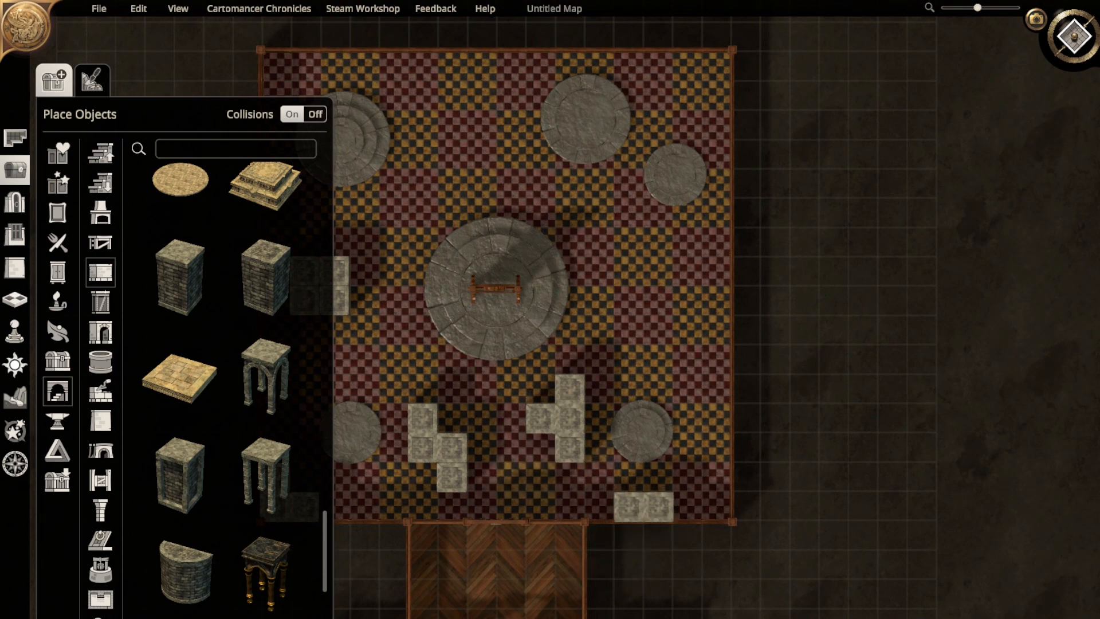
click(657, 507)
- Duplicate the platform into an L-shaped group of three near the east wall, north of the southeast round platform
click(642, 549)
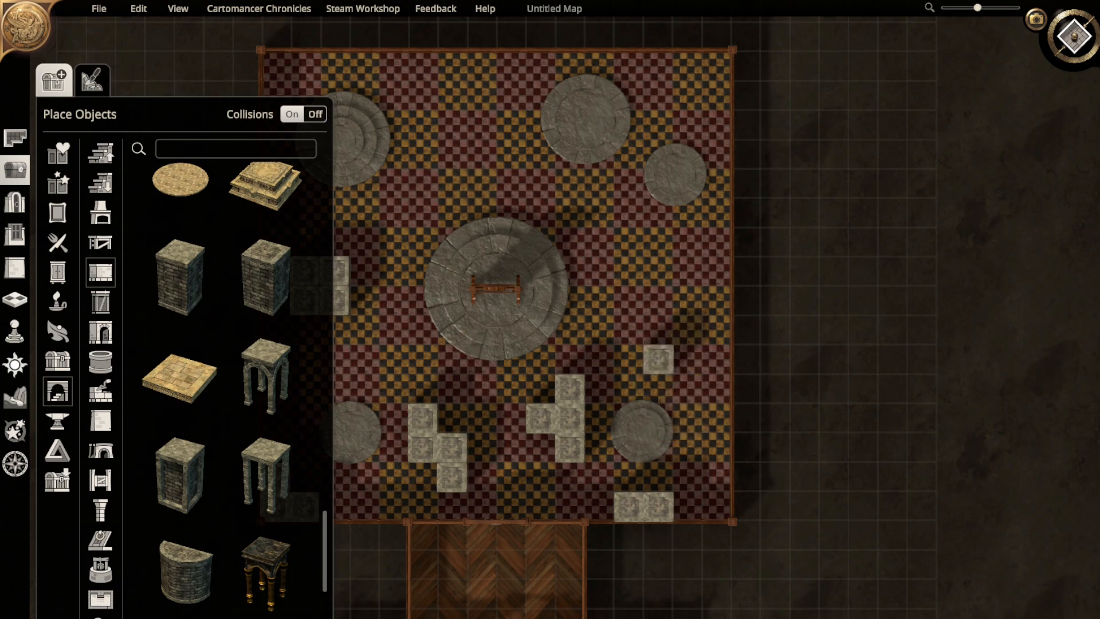
click(659, 359)
click(642, 400)
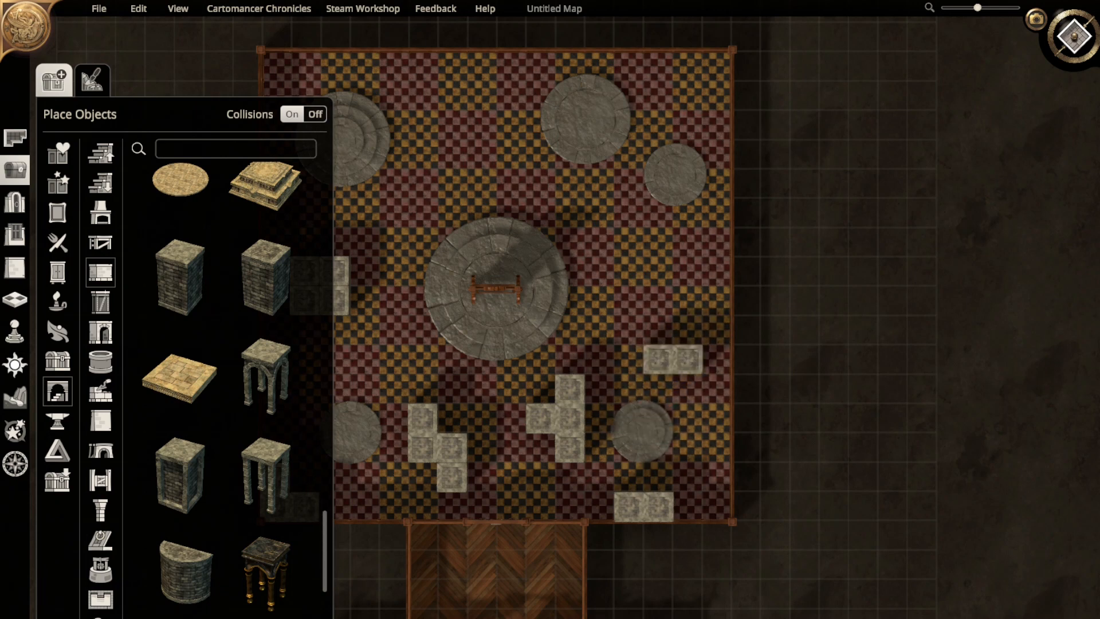
click(687, 359)
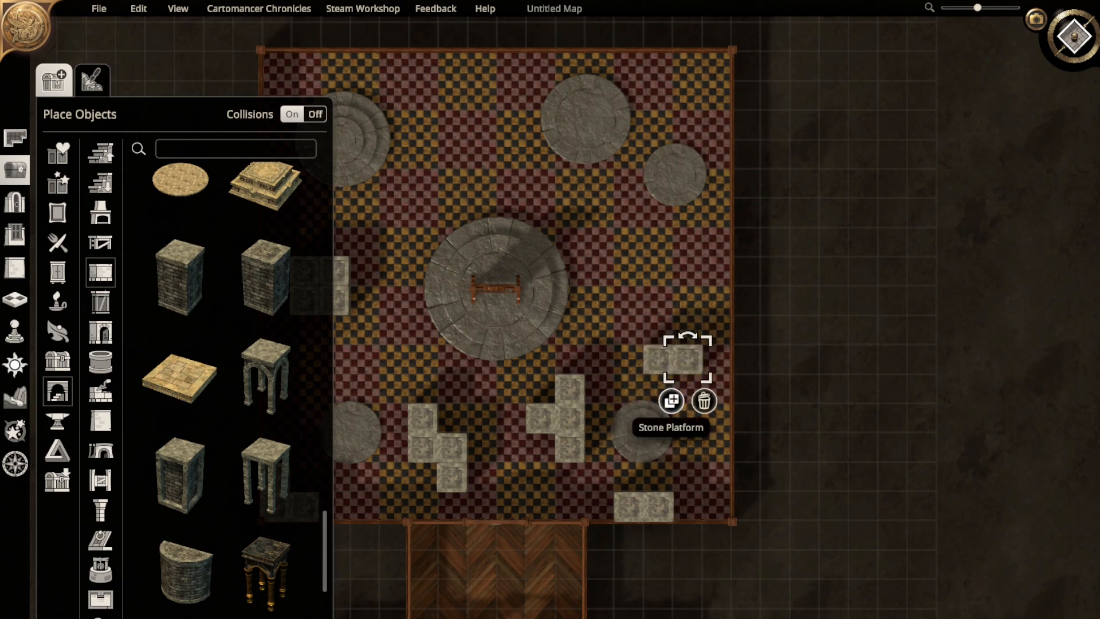
click(671, 401)
click(687, 329)
right_drag(630, 367, 776, 482)
key(Escape)
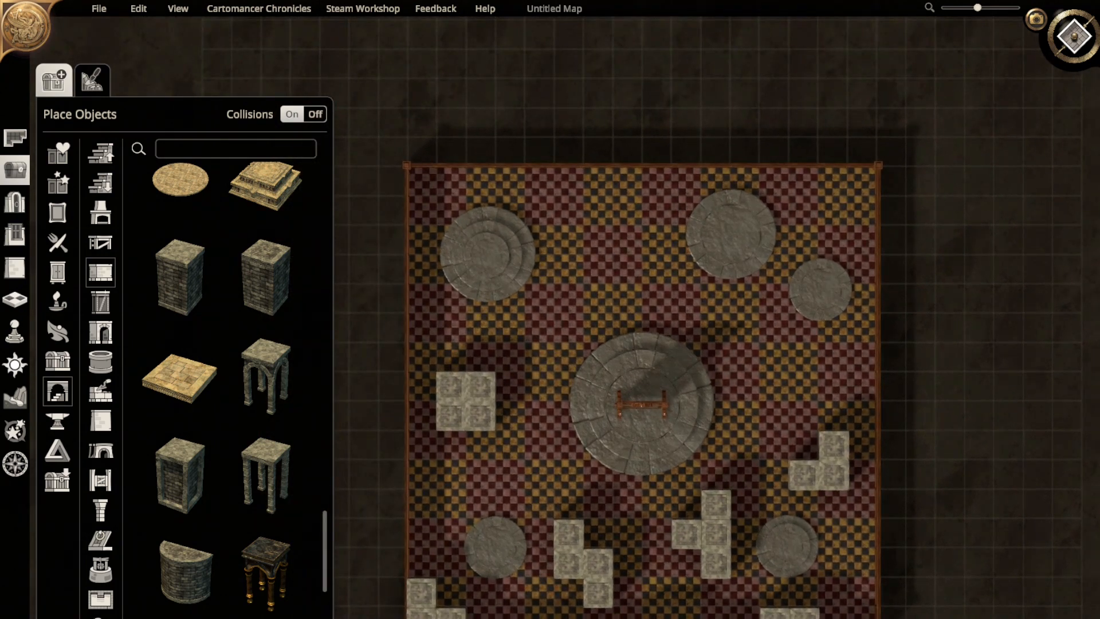
- Copy the square platform into an L of four: three in a row north of the central dais, one above the west end
click(813, 474)
click(788, 516)
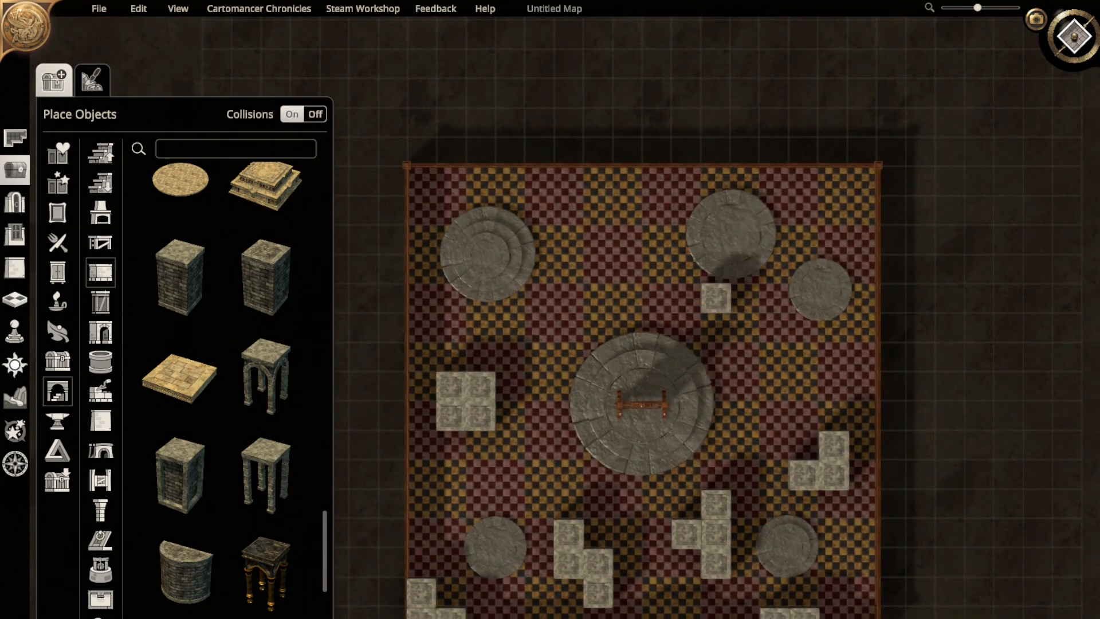
click(686, 298)
click(668, 339)
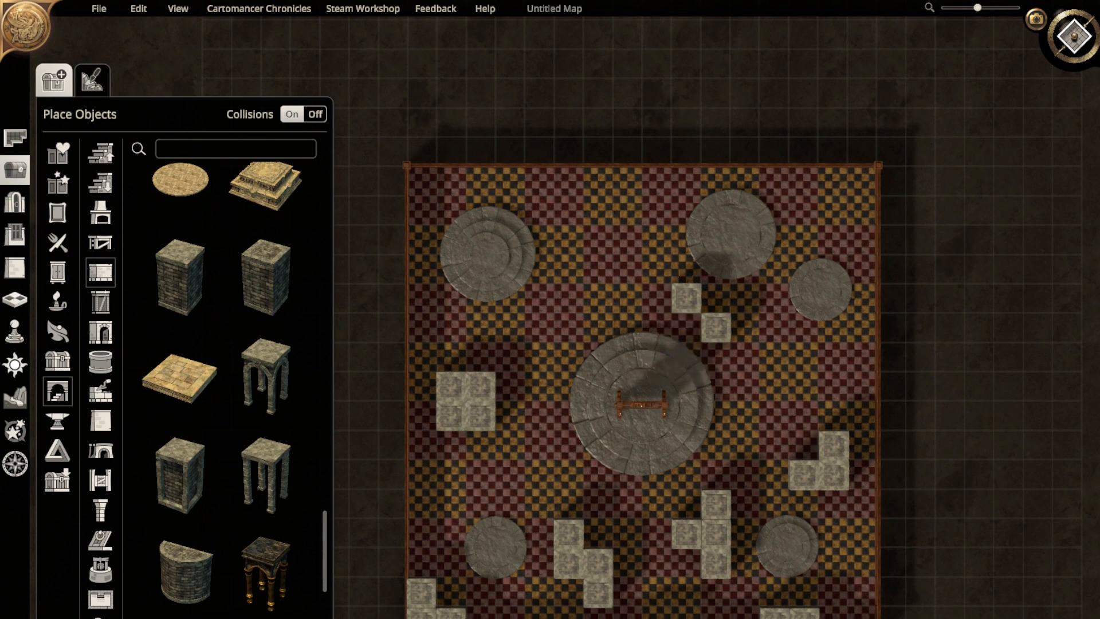
click(716, 297)
click(699, 339)
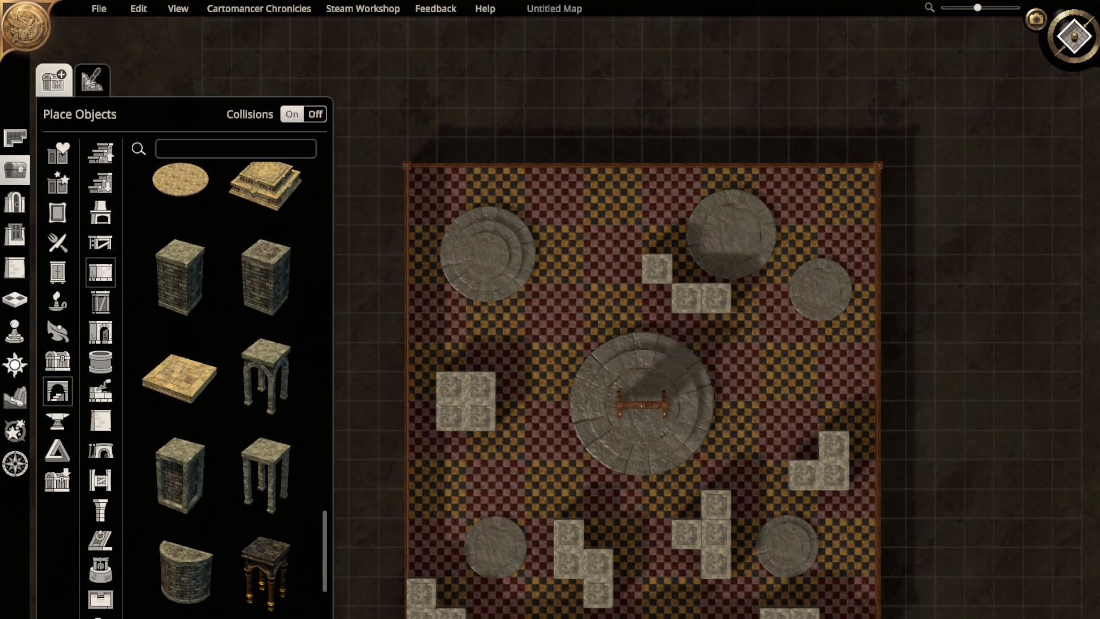
click(656, 298)
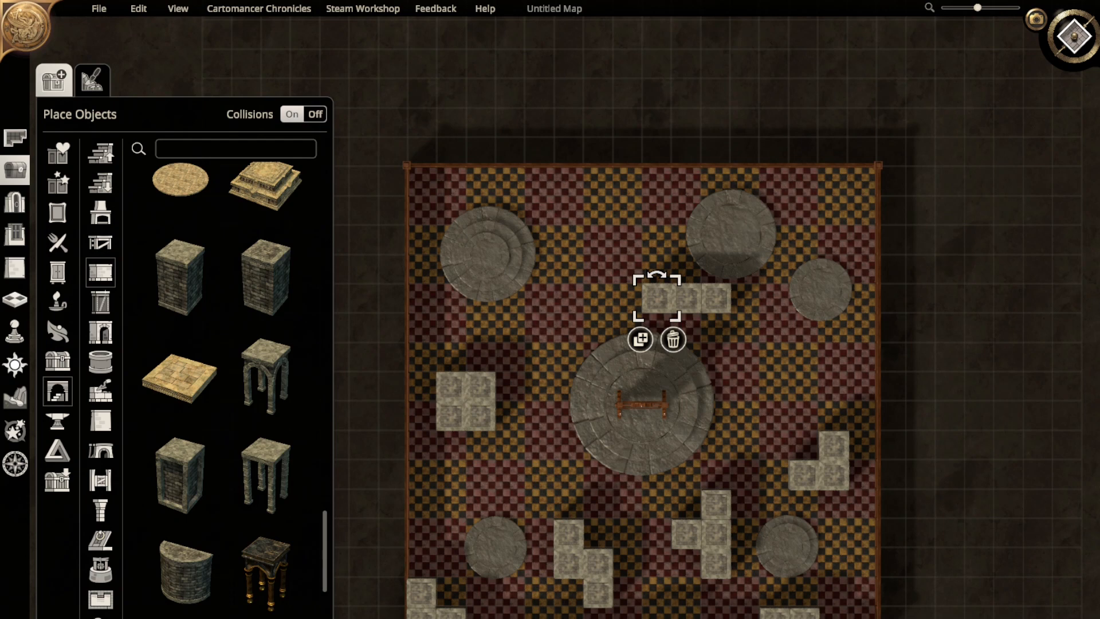
click(640, 339)
click(657, 268)
- Shift the large northern round platform slightly northwest, closer to the new L-shaped group
click(731, 234)
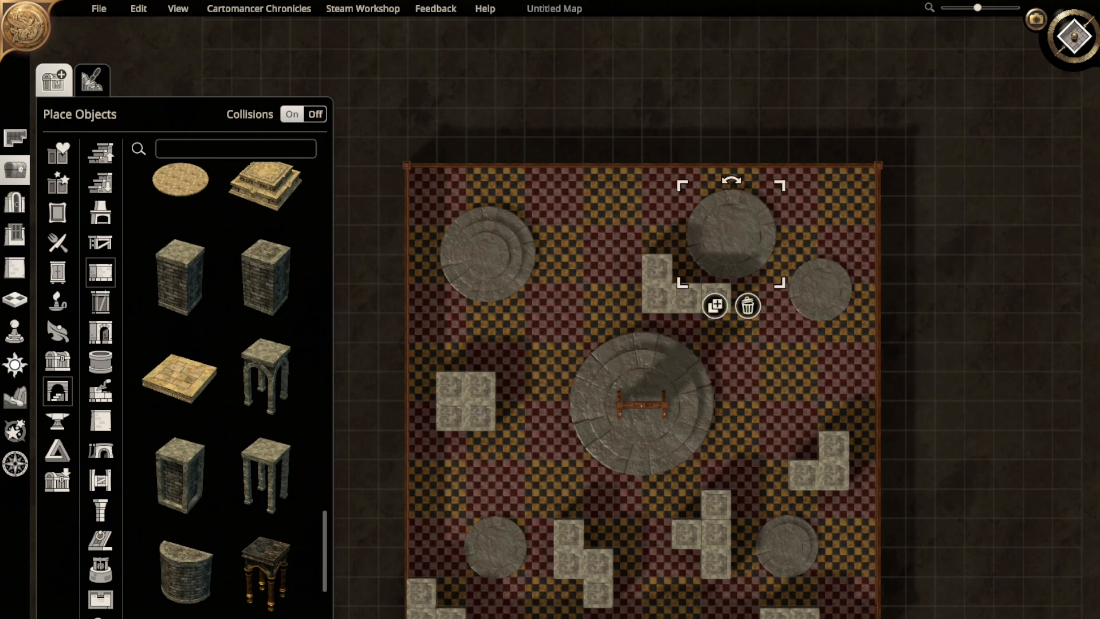
drag(731, 233, 718, 230)
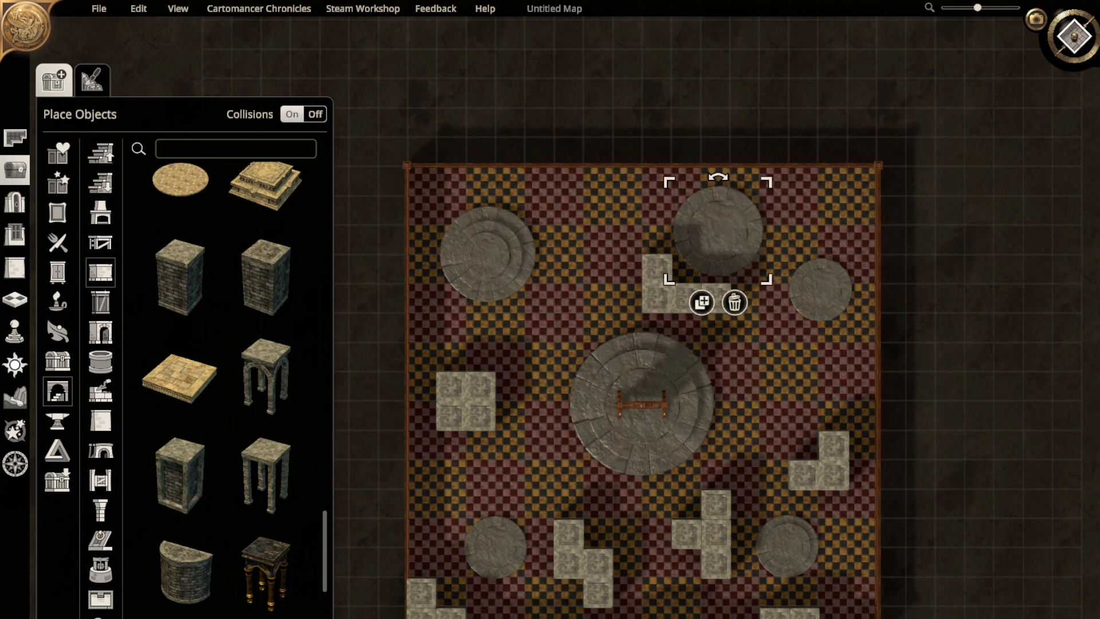
right_drag(718, 231, 695, 184)
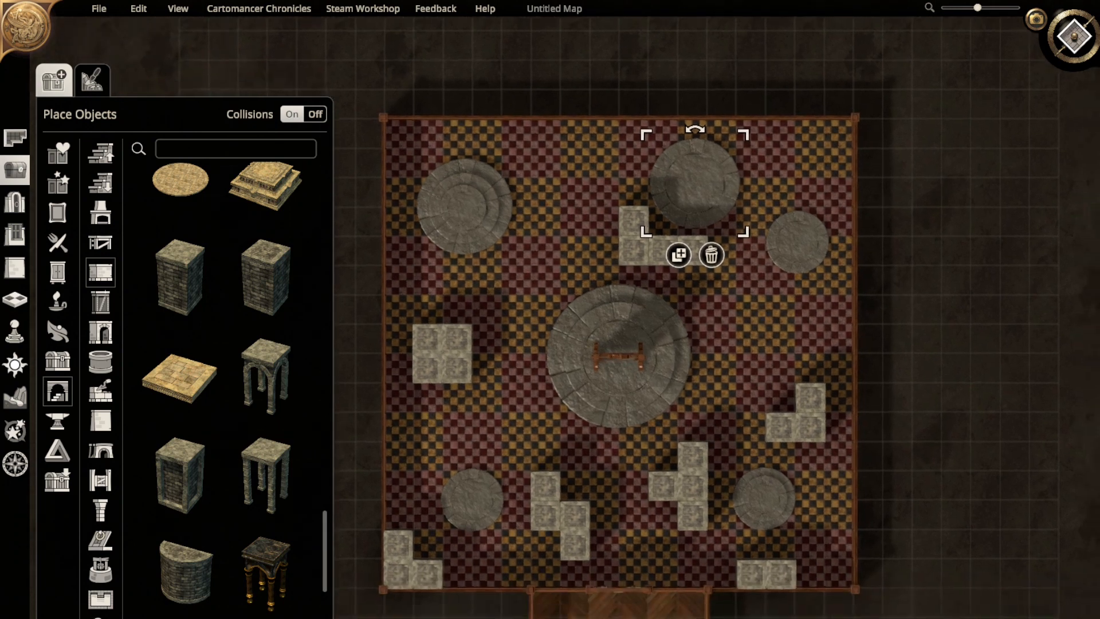
- Duplicate a square platform to place one single block east of the central dais and another northwest of it
click(774, 422)
click(764, 468)
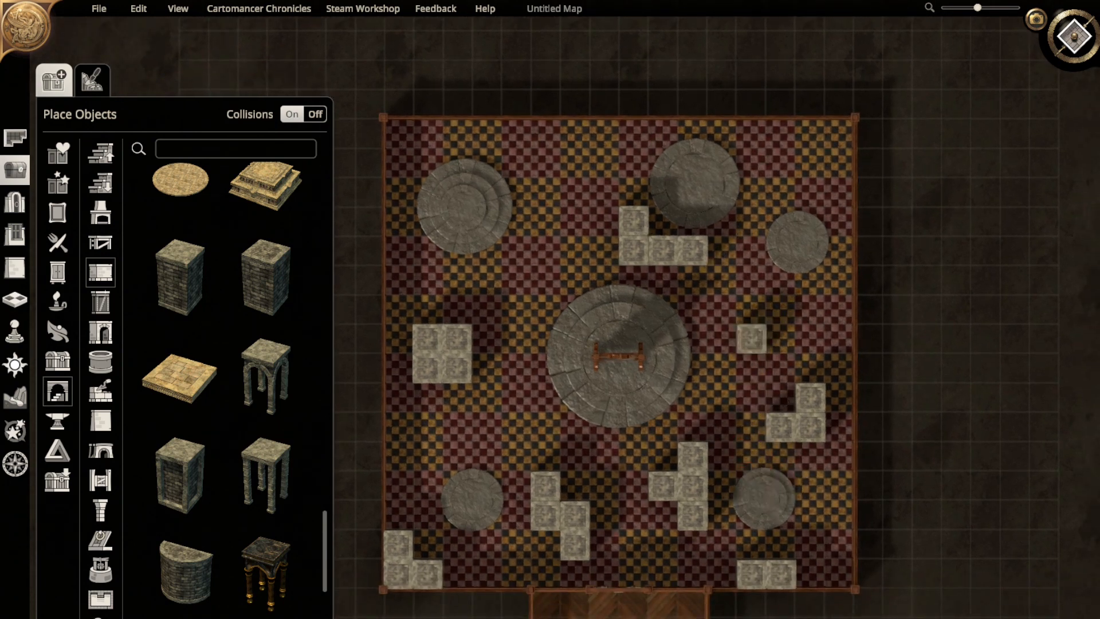
click(751, 338)
click(735, 380)
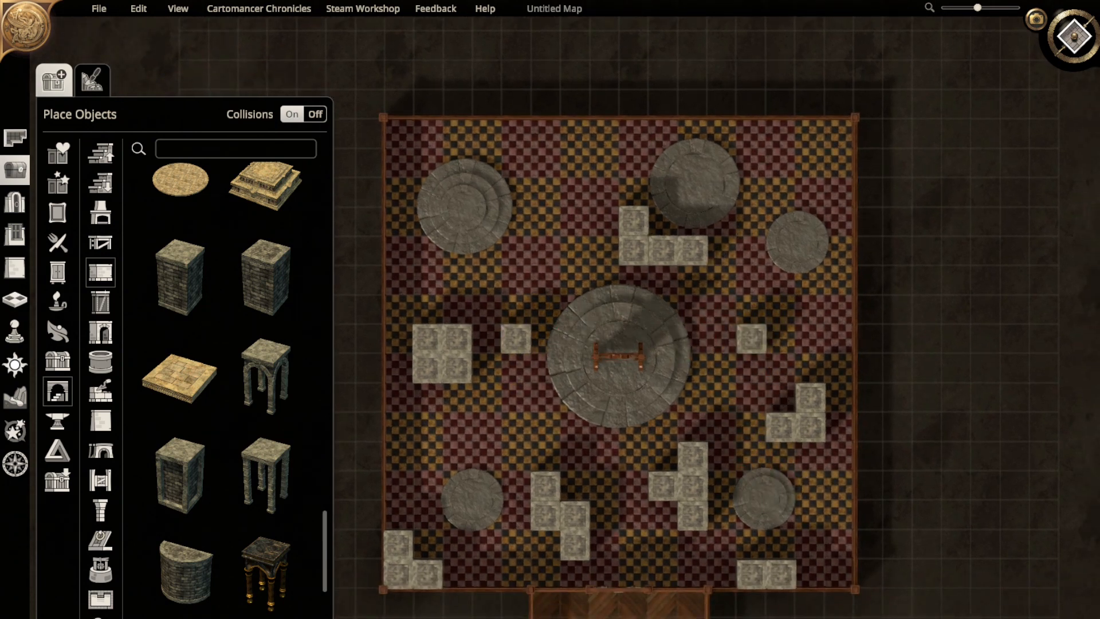
click(515, 279)
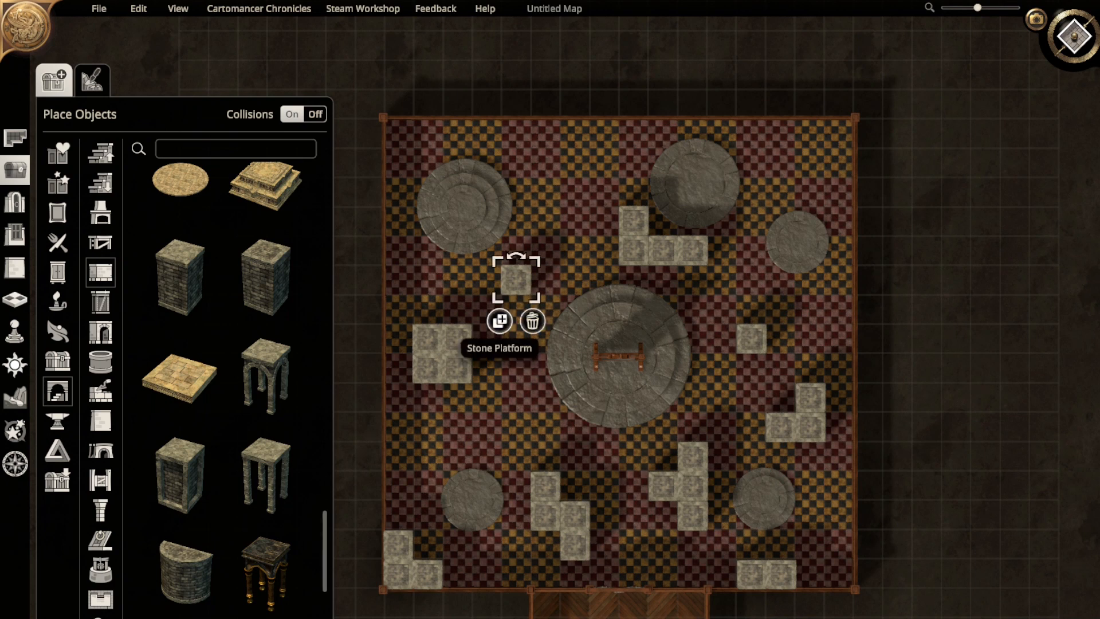
- Place three copies of the square stone platform in an L shape in the room's northwest corner
click(500, 321)
click(398, 133)
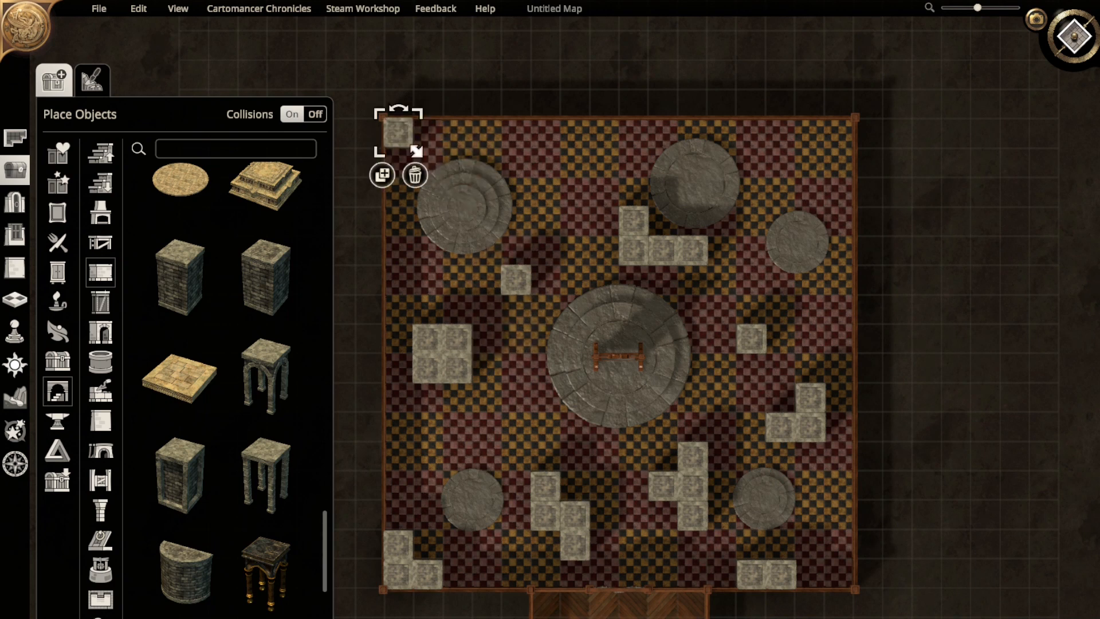
click(382, 175)
click(398, 162)
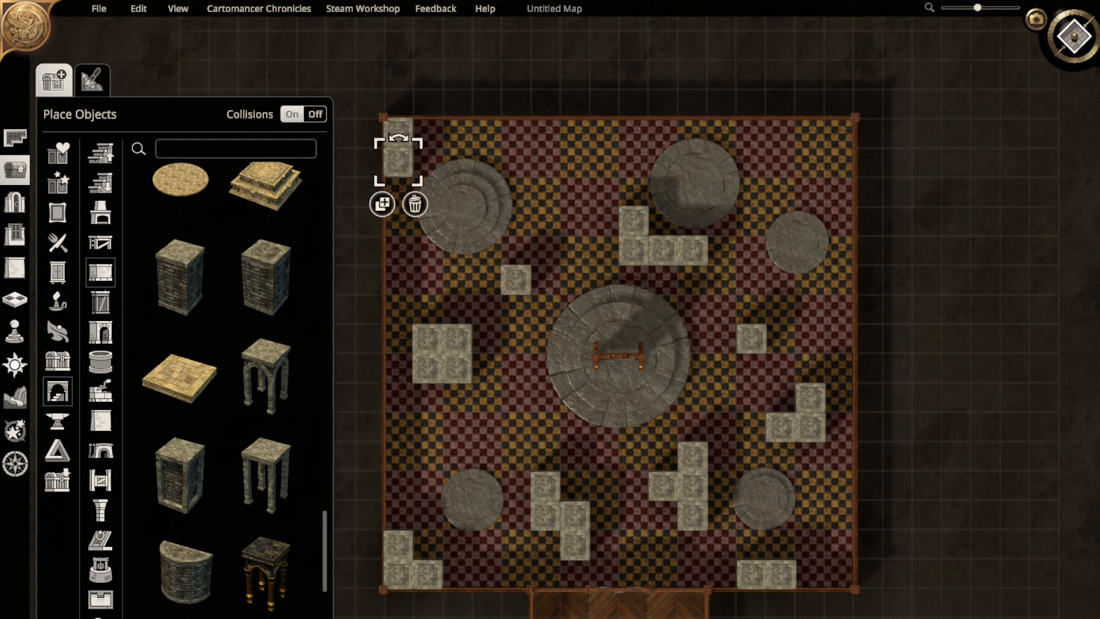
click(383, 204)
click(427, 133)
- Move the southern platform of the northwest corner group near the northeast corner and duplicate it into a two-by-two block there
click(398, 162)
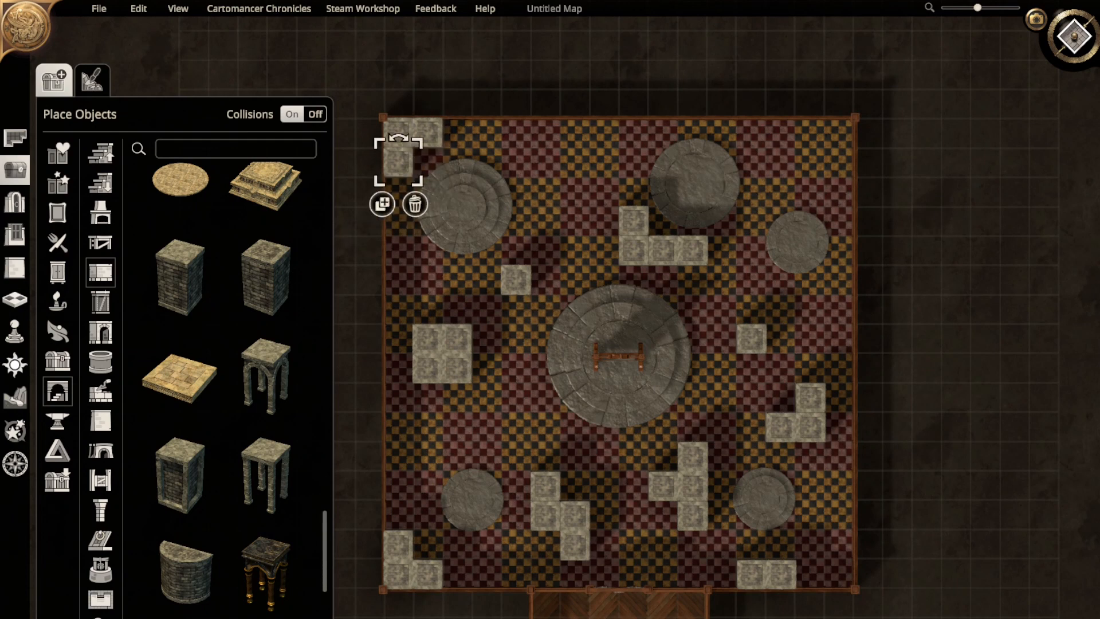
drag(398, 162, 781, 163)
click(764, 204)
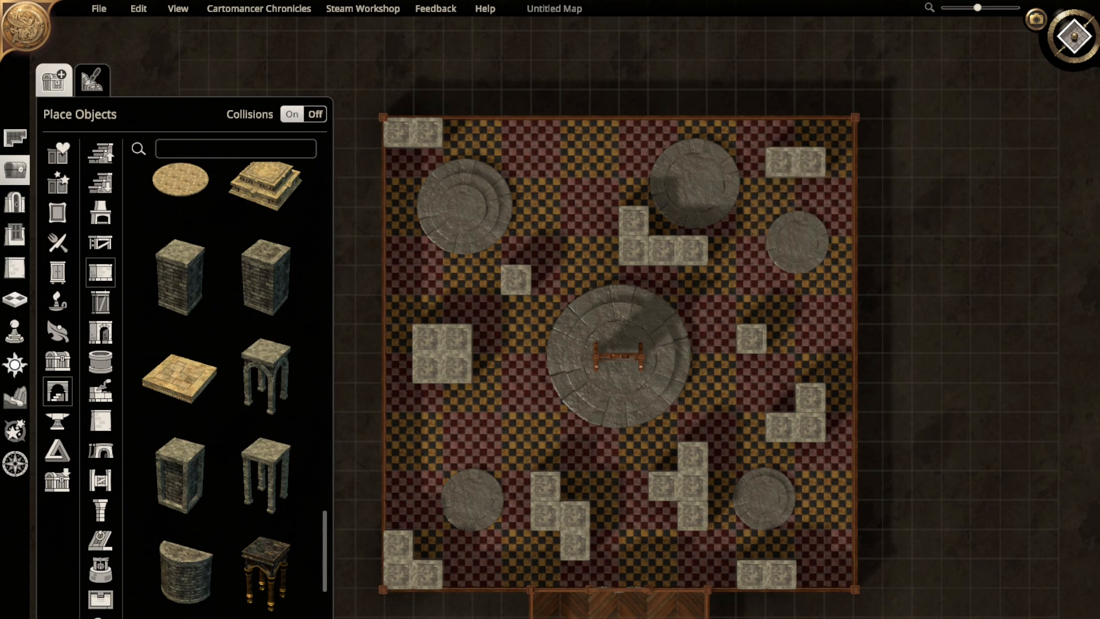
click(794, 204)
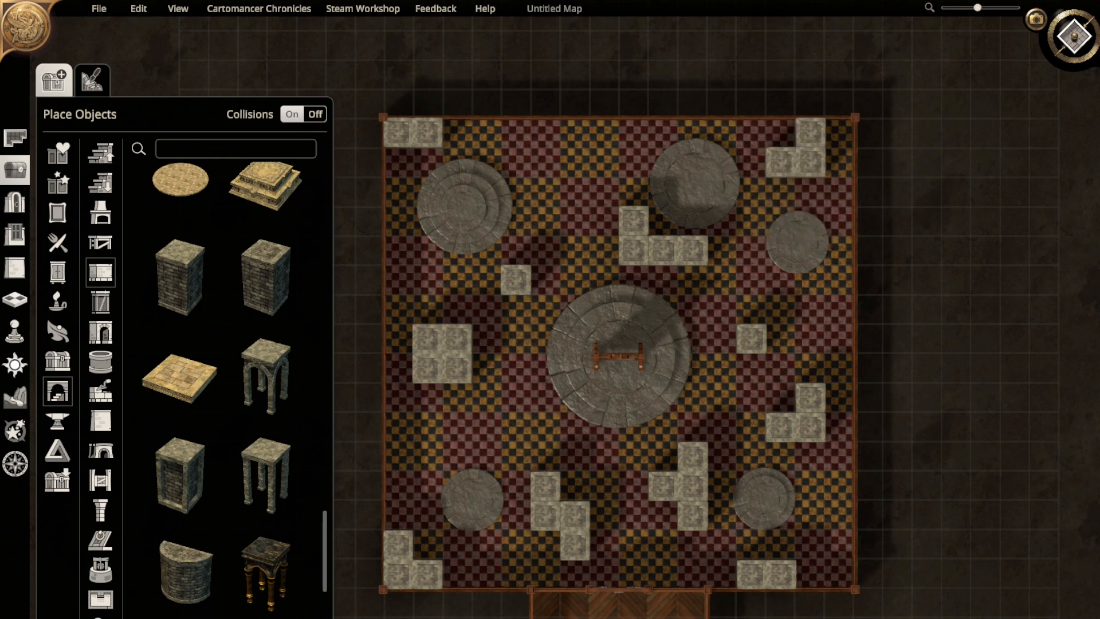
drag(810, 132, 781, 132)
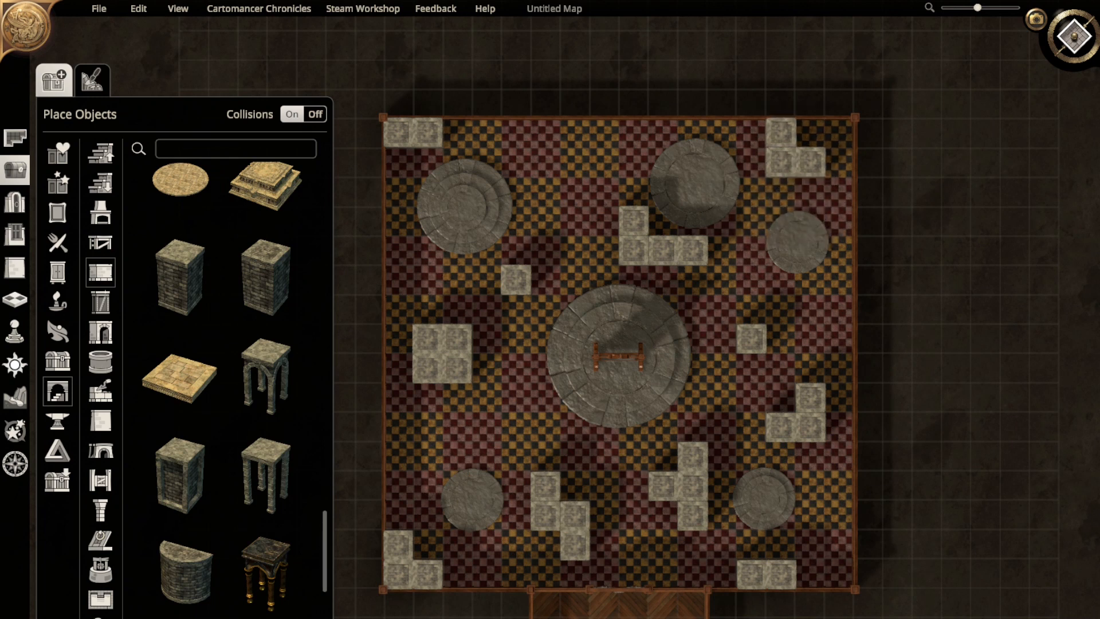
mouse_move(781, 133)
mouse_down()
mouse_move(810, 133)
mouse_move(781, 132)
mouse_up()
click(764, 175)
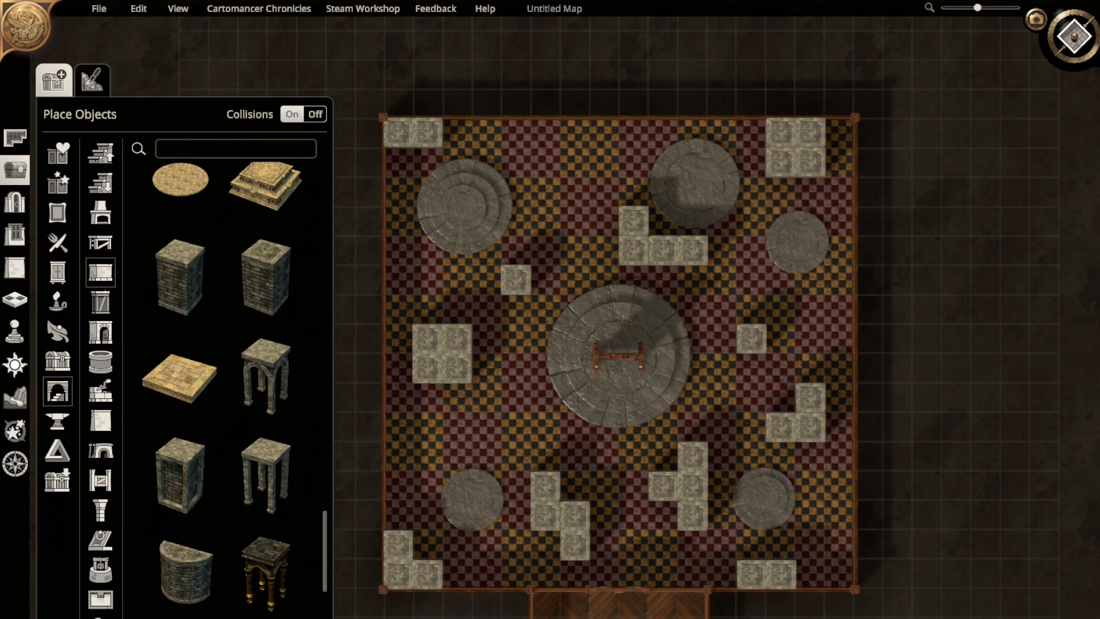
click(811, 132)
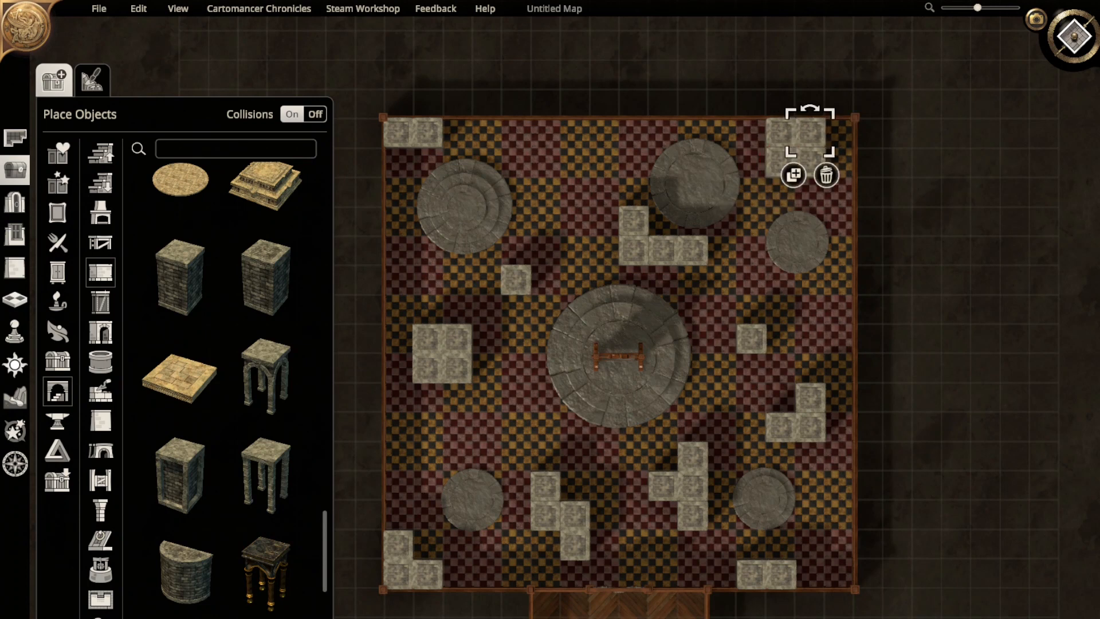
- Duplicate the square platform into an L-shaped group of three just east of the northwest round platform
click(793, 174)
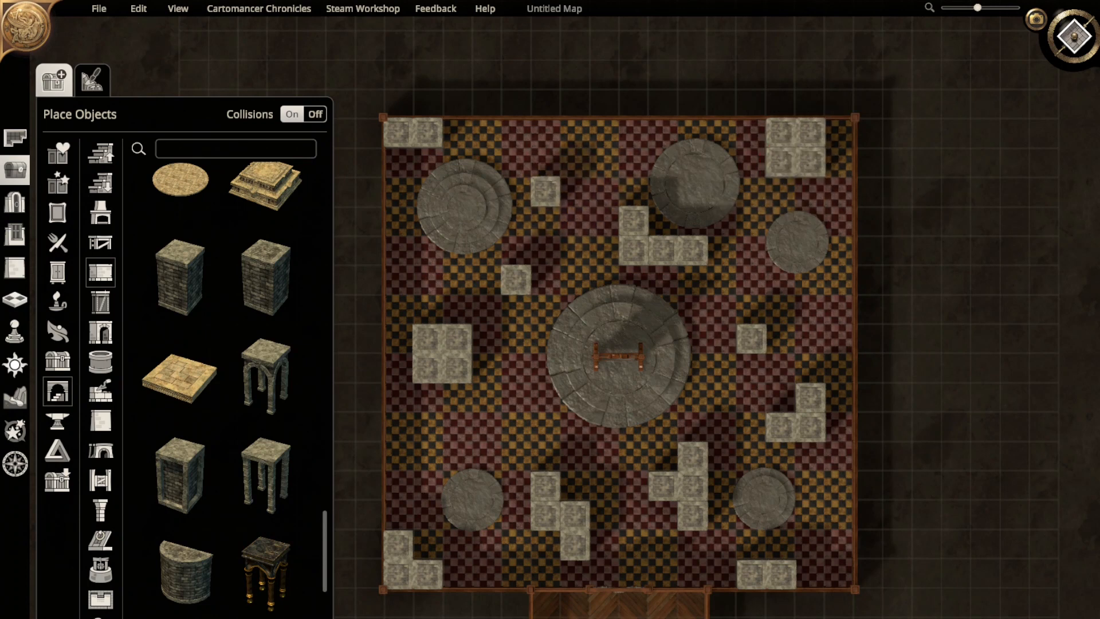
click(574, 162)
click(559, 204)
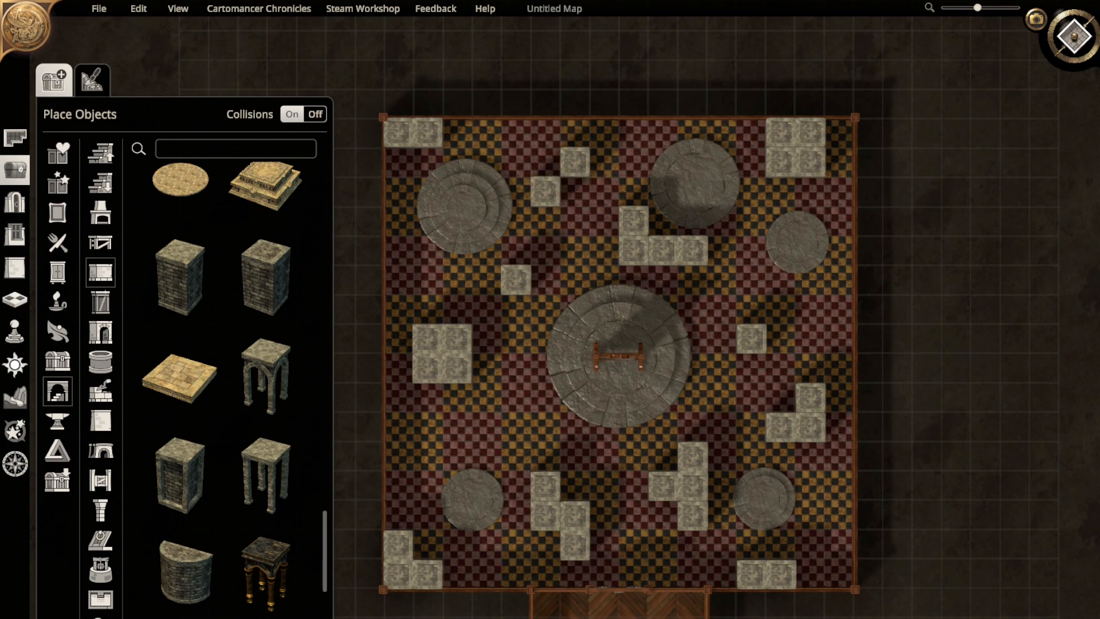
click(546, 162)
click(528, 205)
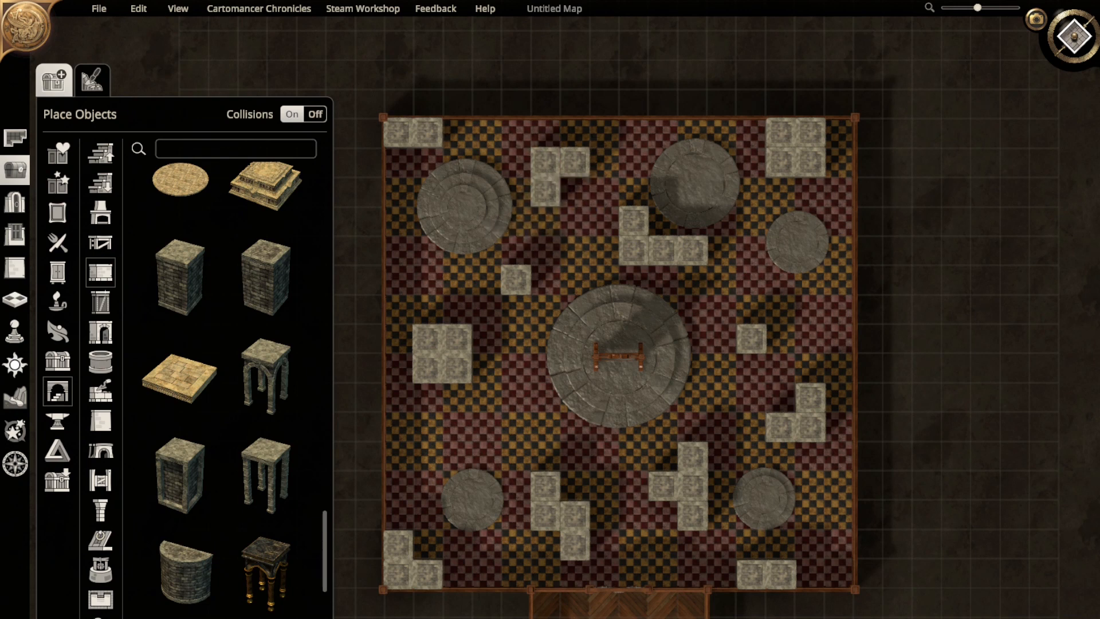
click(546, 191)
- Place one square platform copy just north of the southwest round platform and another against the west wall
right_drag(545, 191, 596, 61)
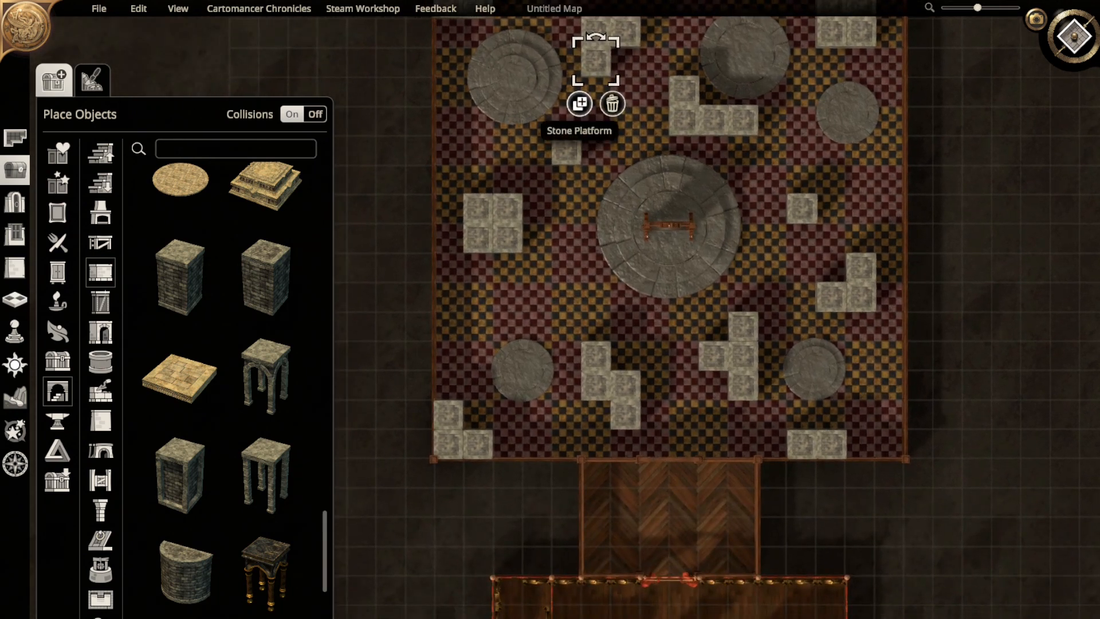
click(579, 104)
click(537, 297)
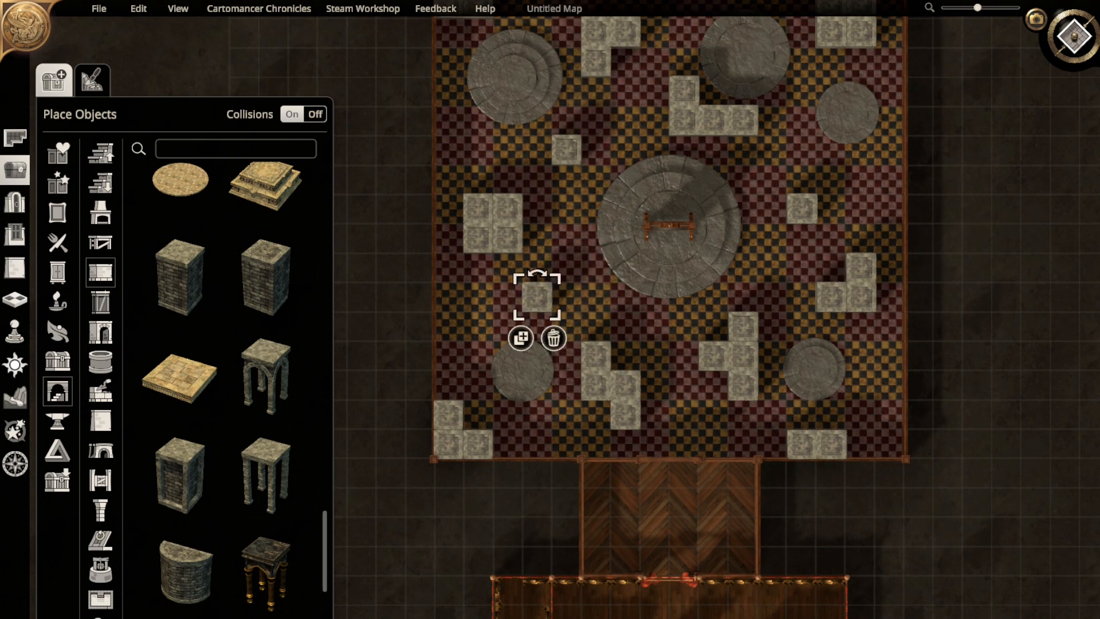
right_drag(537, 296, 596, 273)
click(580, 314)
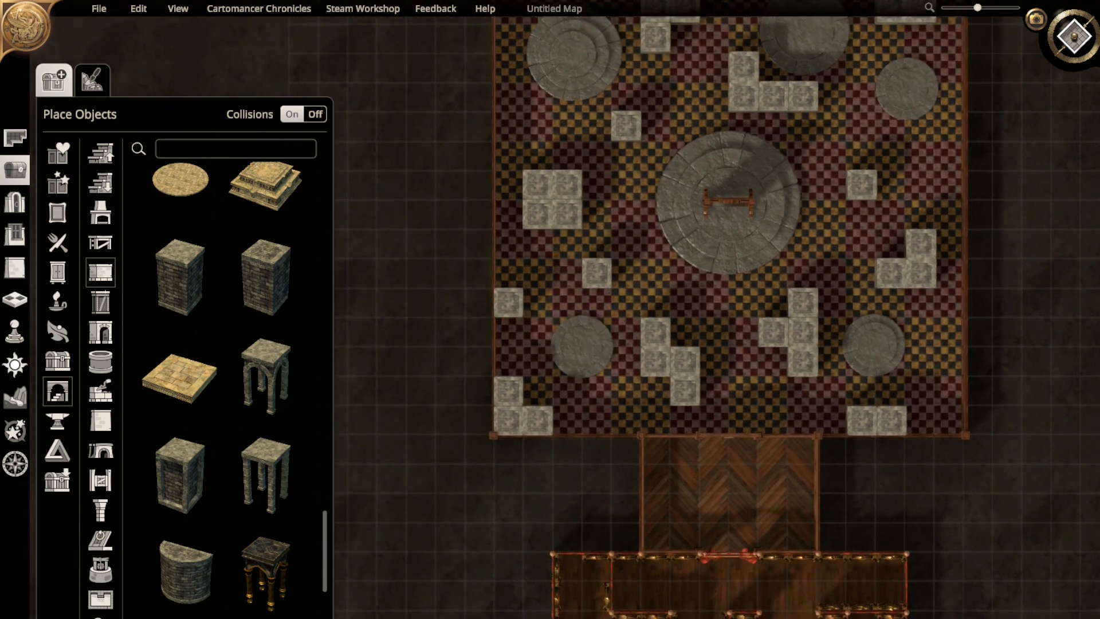
click(508, 302)
right_drag(630, 344, 695, 391)
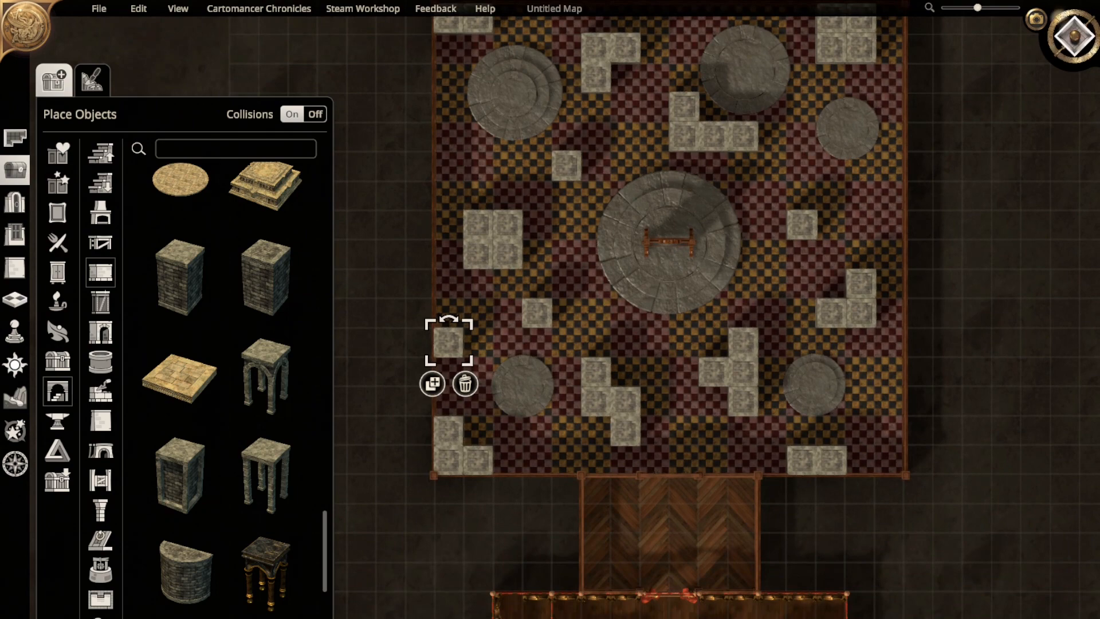
scroll(573, 321, up, 1)
middle_drag(694, 391, 694, 310)
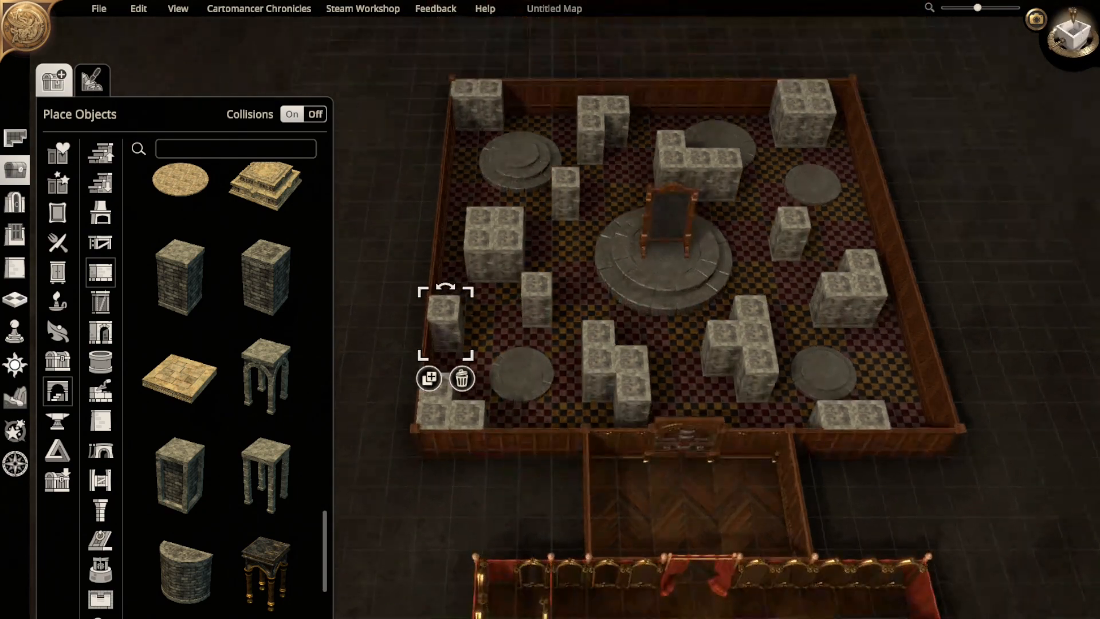
- Duplicate the standing mirror on the central dais onto the northwest round platform, angle it slightly and shrink it
click(668, 229)
click(634, 284)
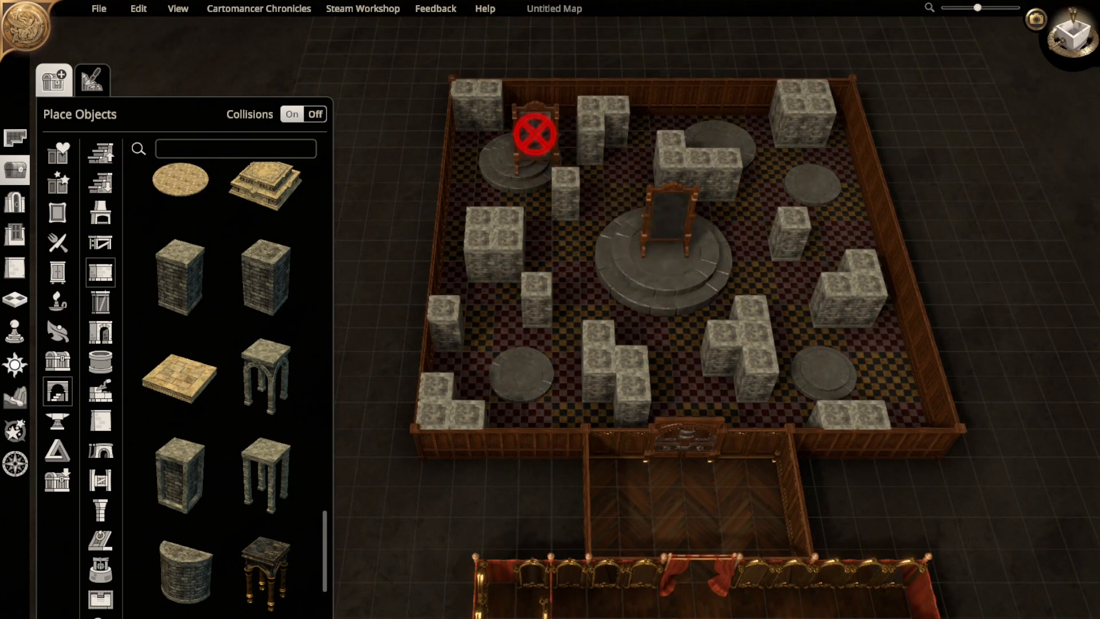
click(518, 140)
click(510, 135)
drag(537, 79, 509, 103)
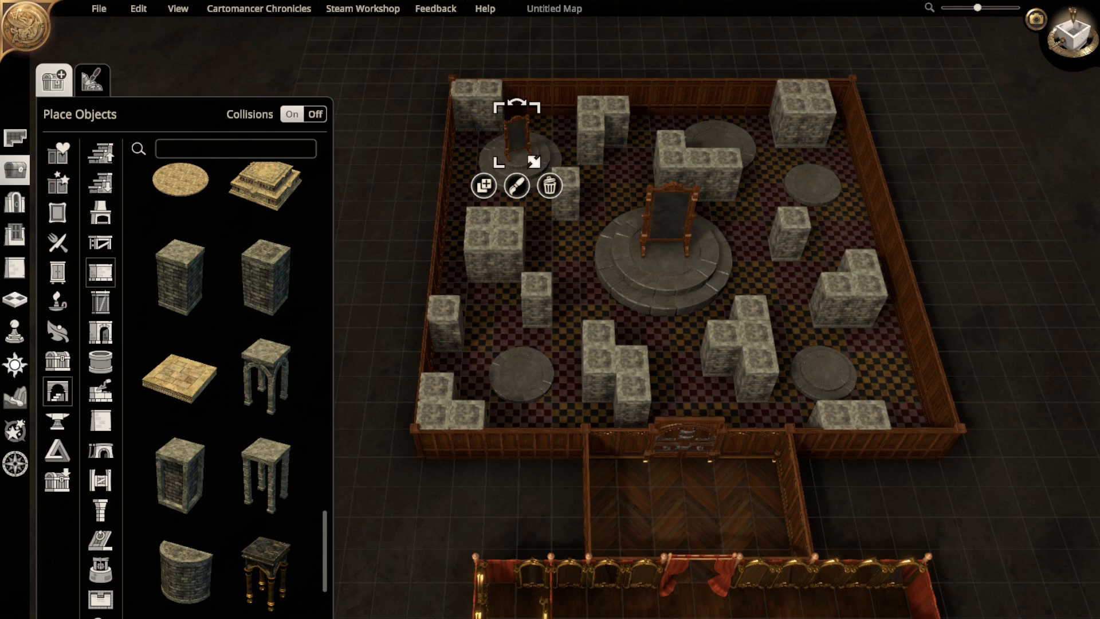
- Place a rotated, smaller copy of the northwest mirror on the round platform behind the L-shaped stone group north of the dais
click(484, 185)
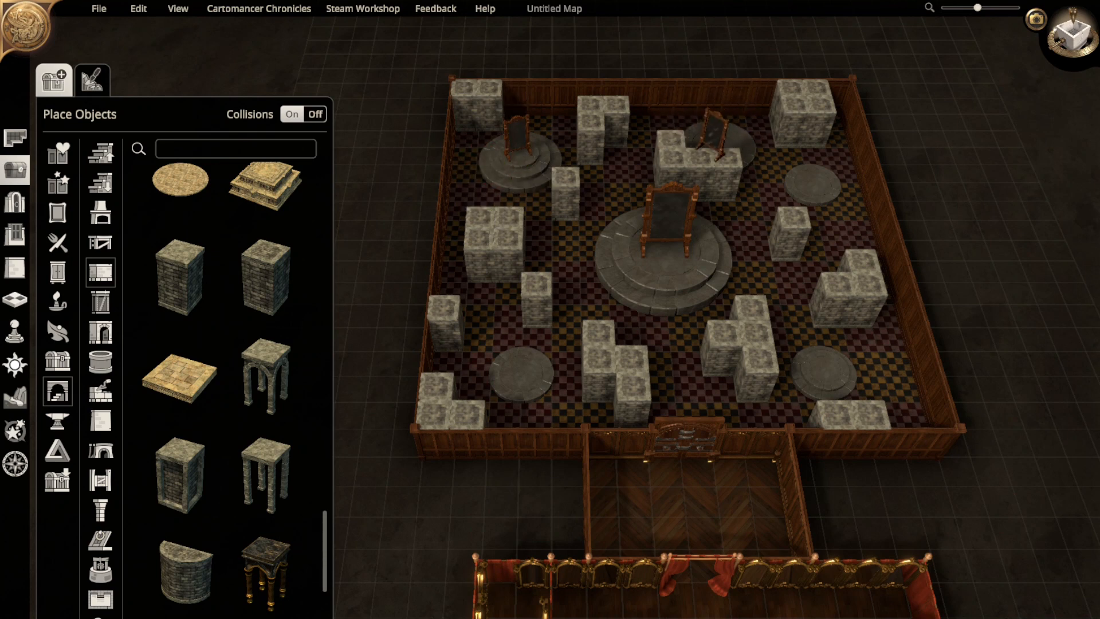
click(723, 121)
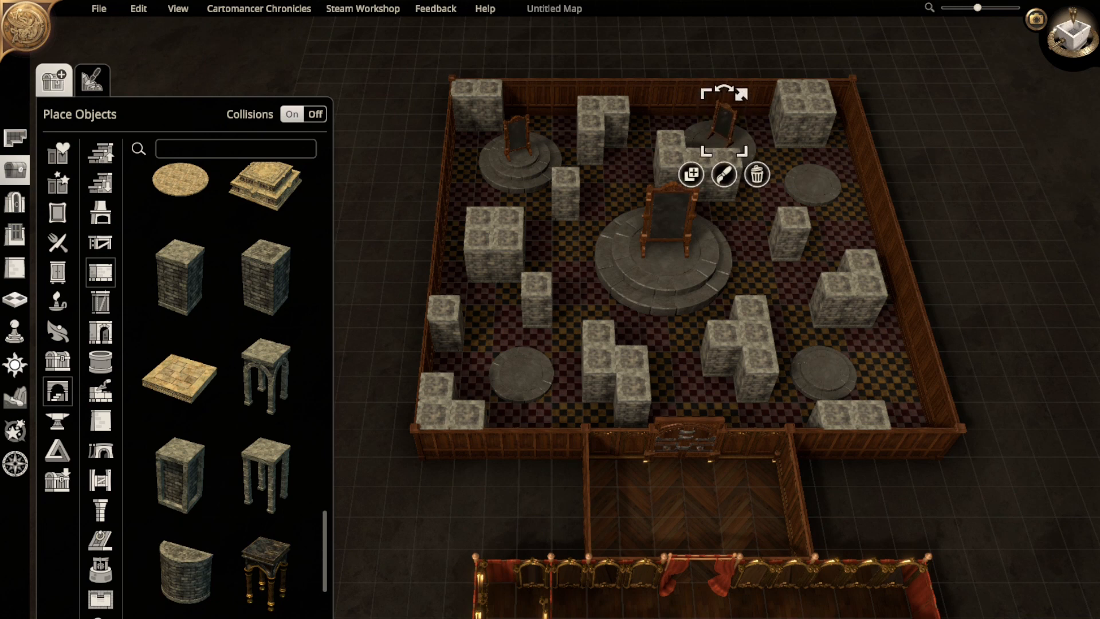
drag(742, 94, 740, 110)
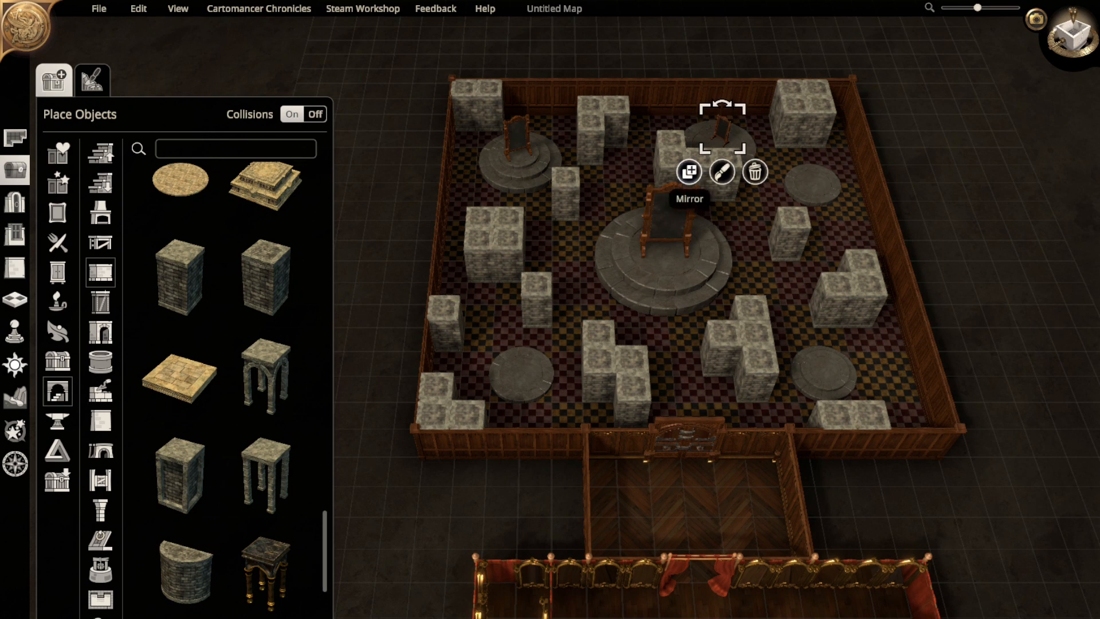
- Copy the small mirror onto the southeast round platform and turn it to a diagonal angle
click(689, 171)
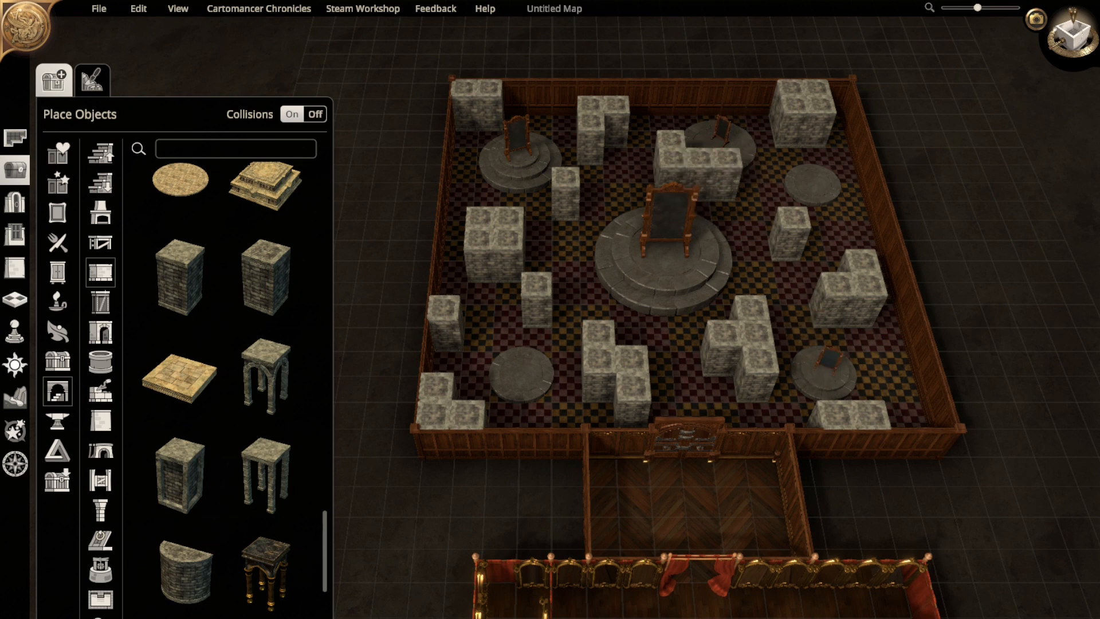
drag(826, 363, 843, 363)
click(829, 361)
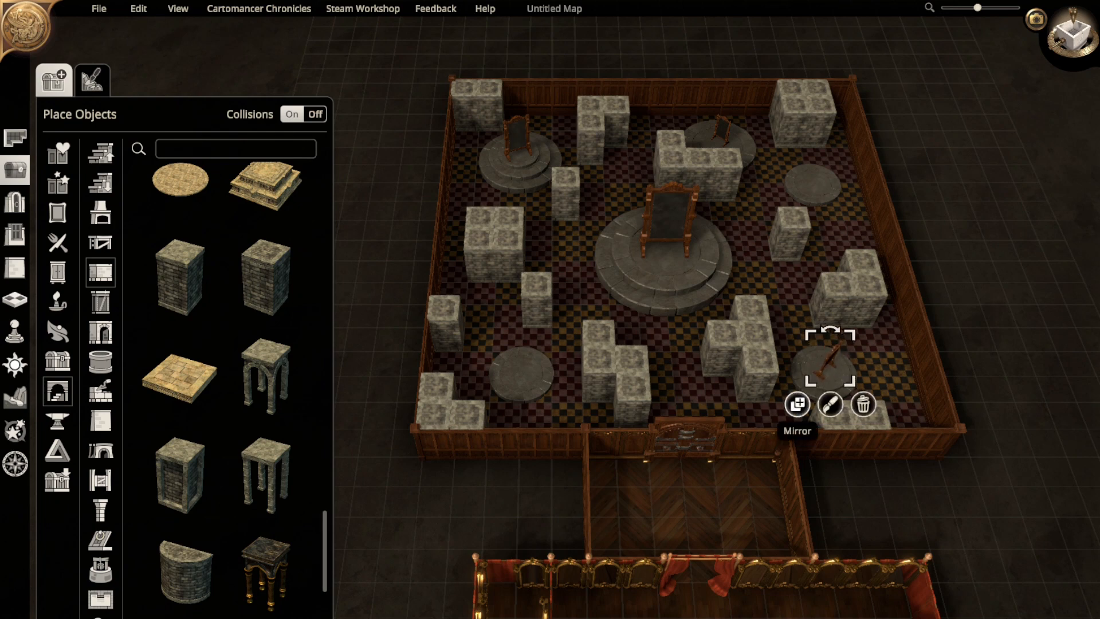
- Place further rotated mirror copies on the southwest round platform and on the small round platform near the northeast corner
click(798, 404)
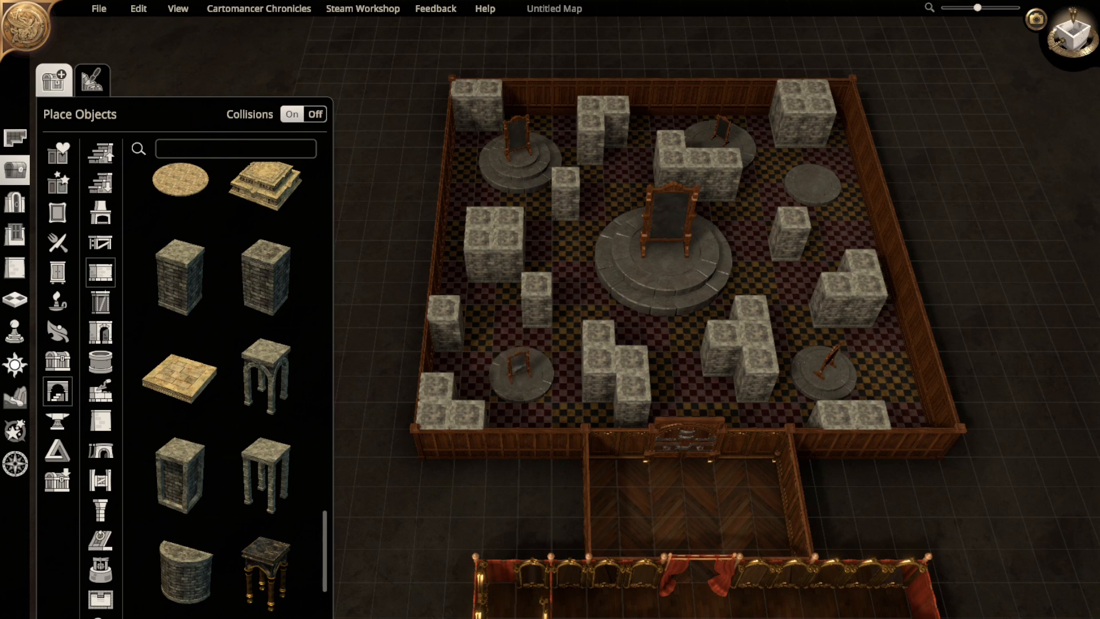
click(519, 366)
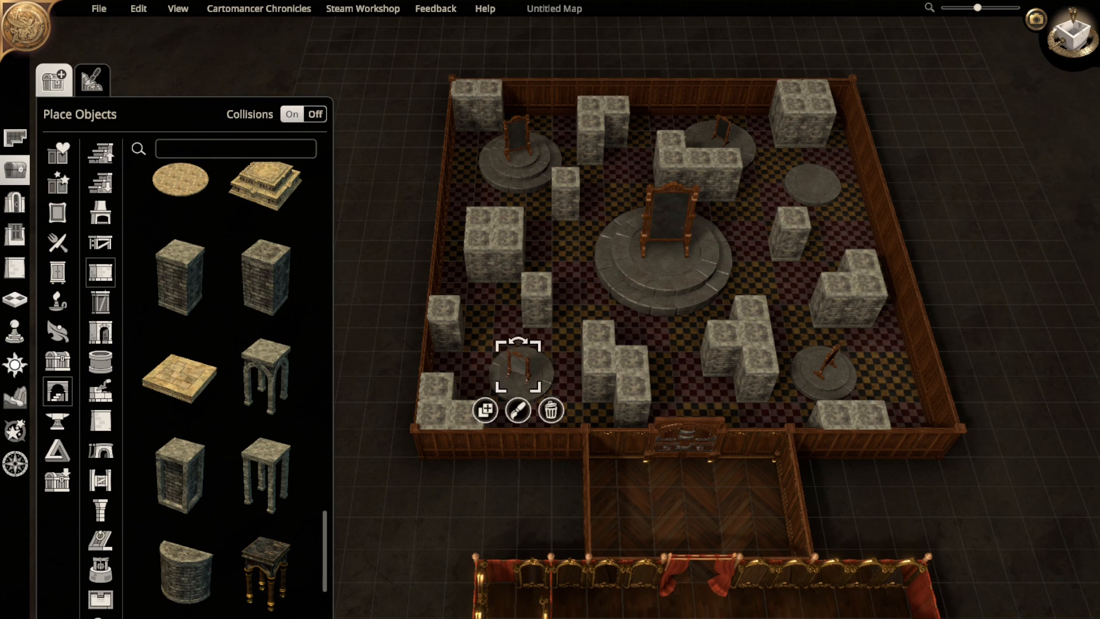
click(486, 411)
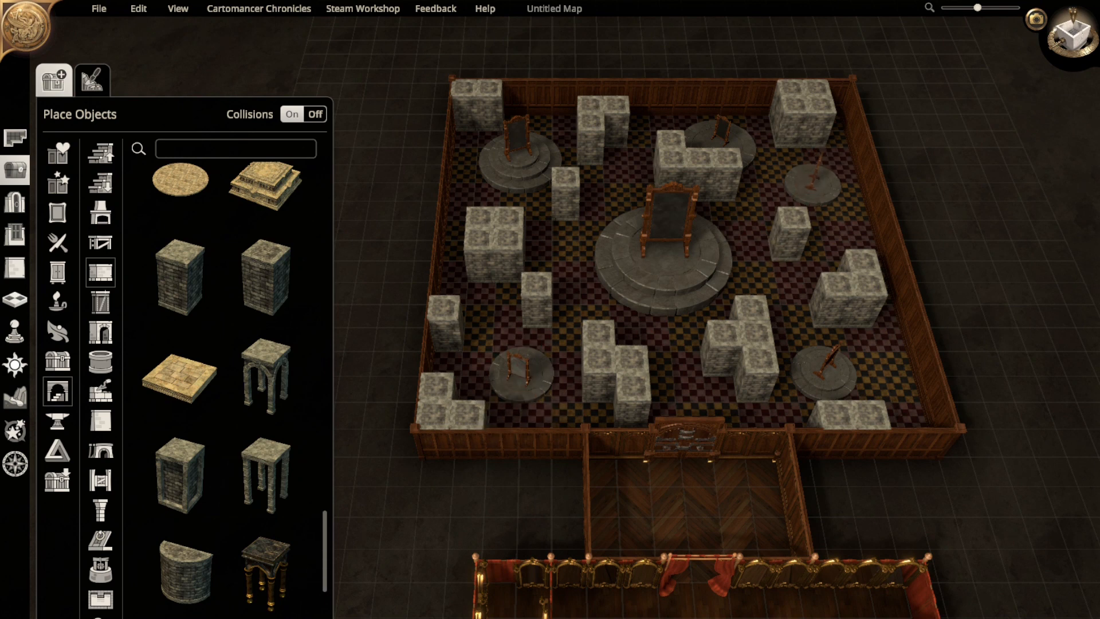
click(816, 175)
- Cover the whole floor of the large mirror room with dark grey stone tiles
right_drag(664, 258, 578, 347)
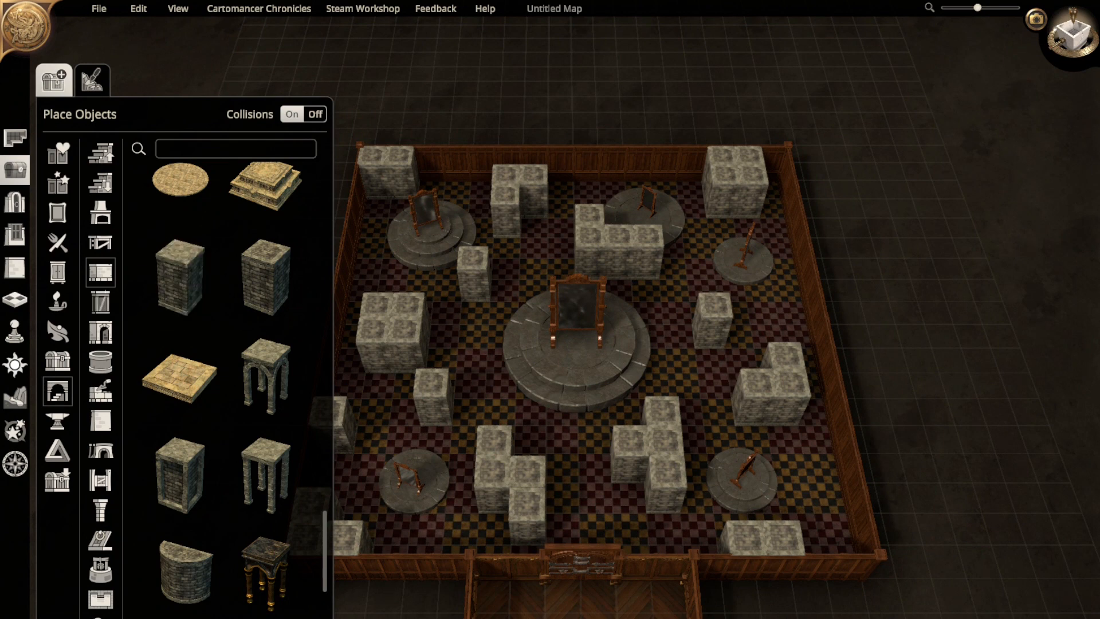
click(15, 299)
click(100, 163)
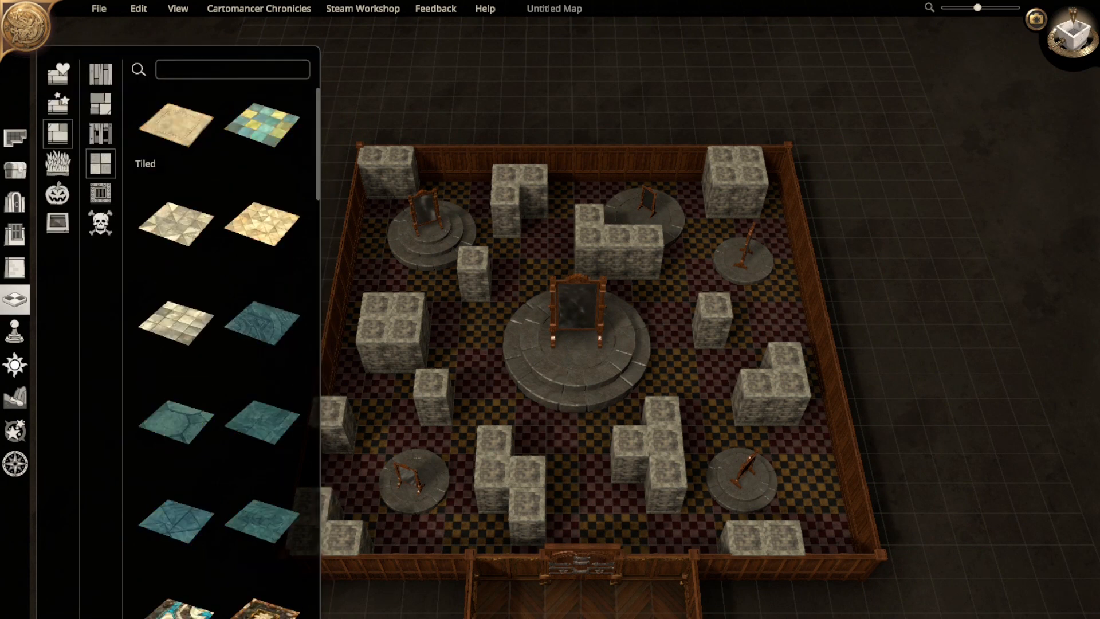
click(100, 103)
scroll(260, 338, down, 5)
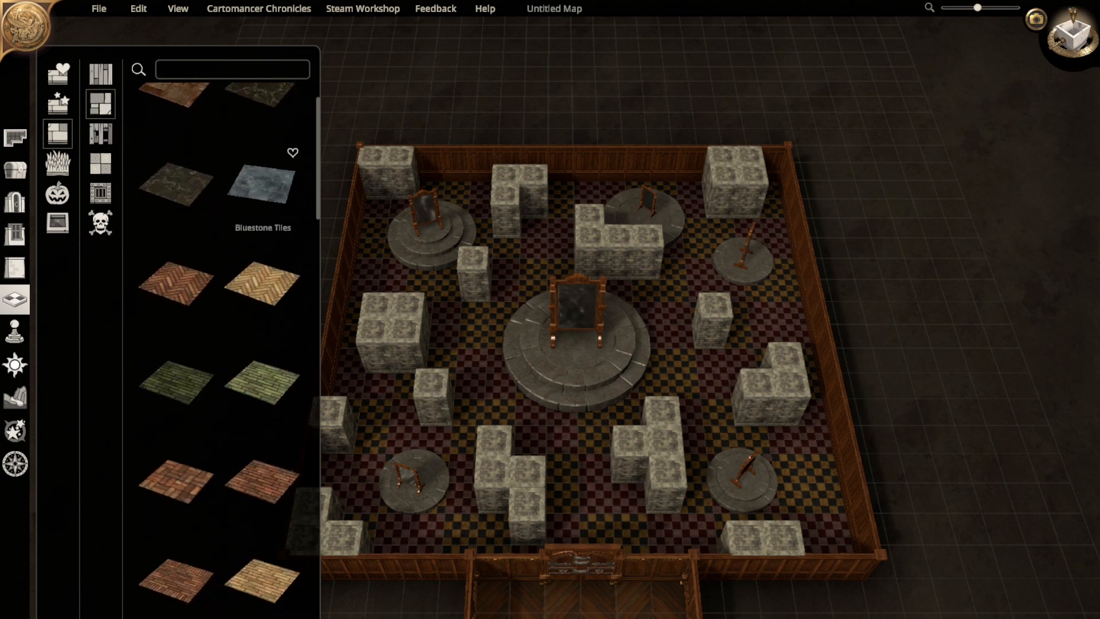
scroll(260, 344, down, 6)
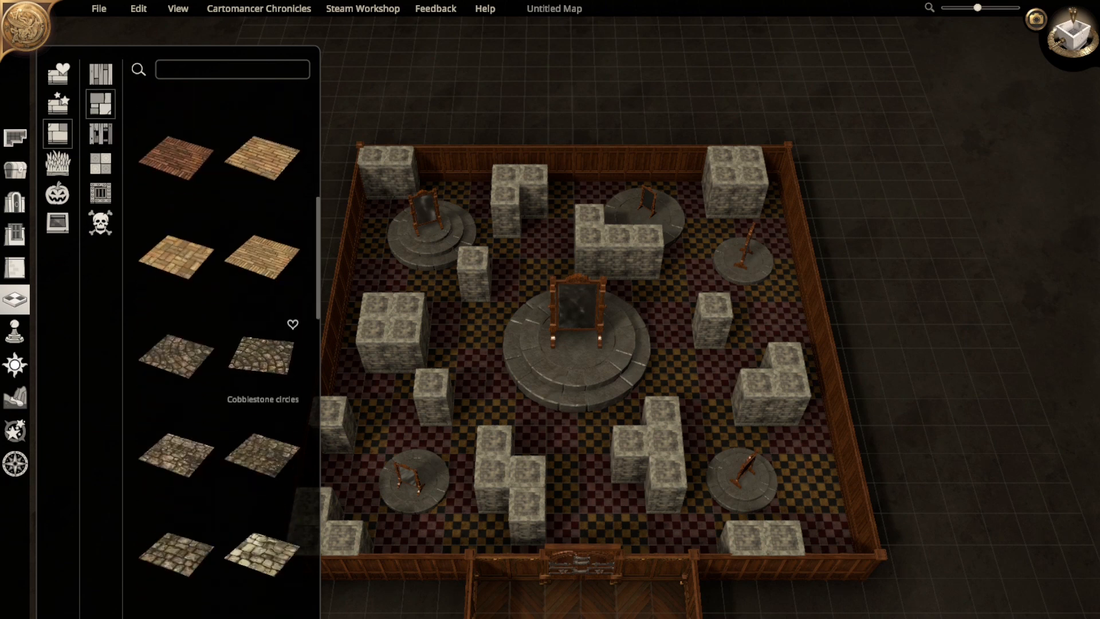
scroll(263, 378, down, 5)
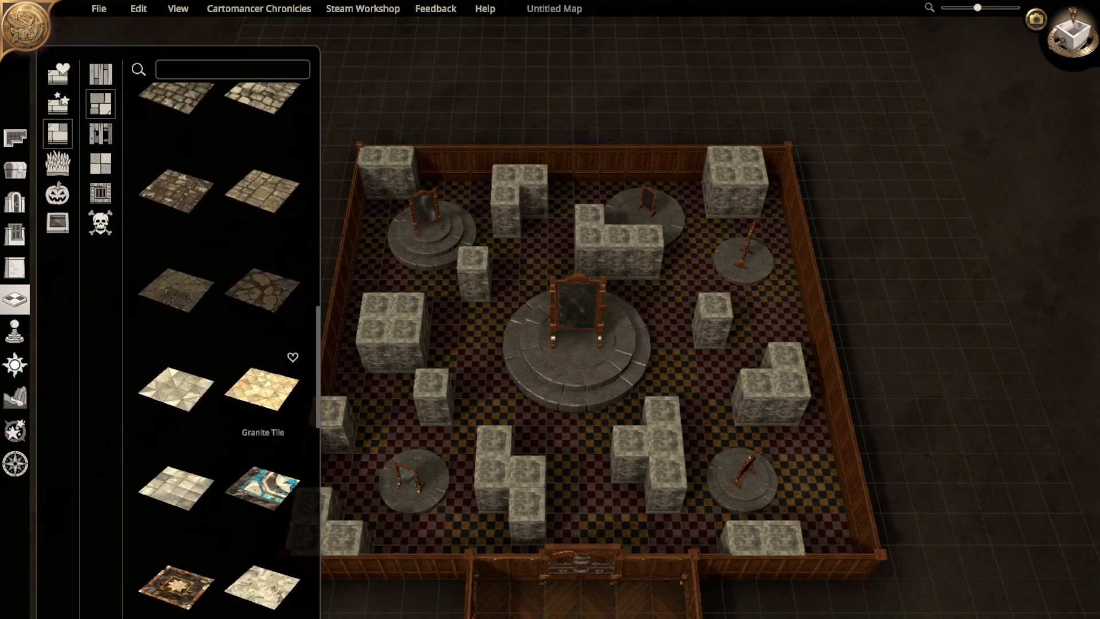
scroll(262, 396, down, 8)
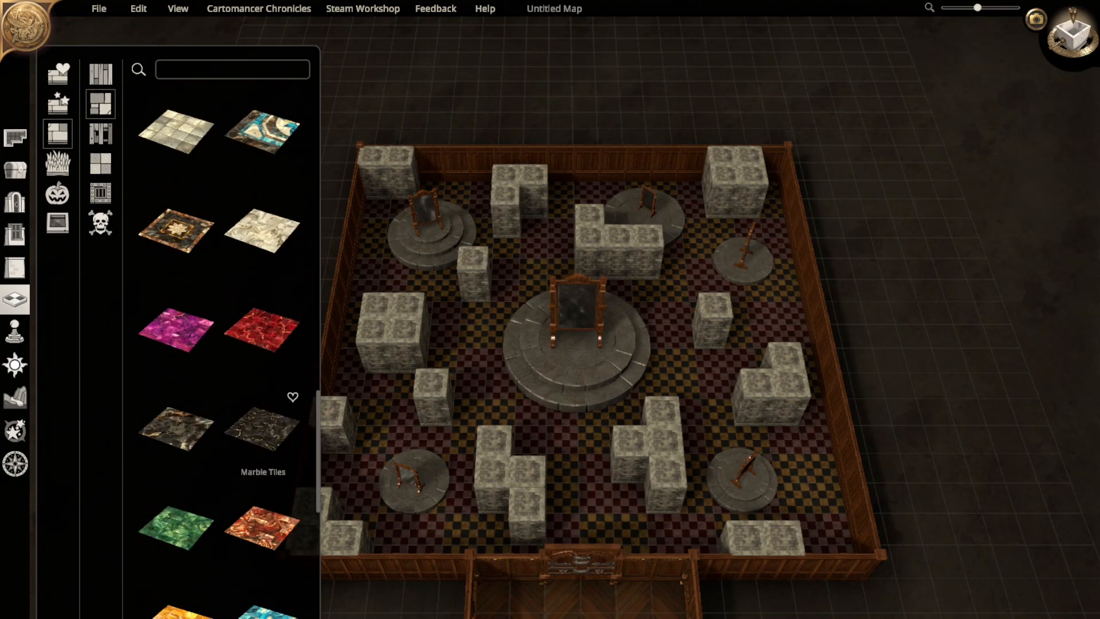
scroll(263, 412, down, 3)
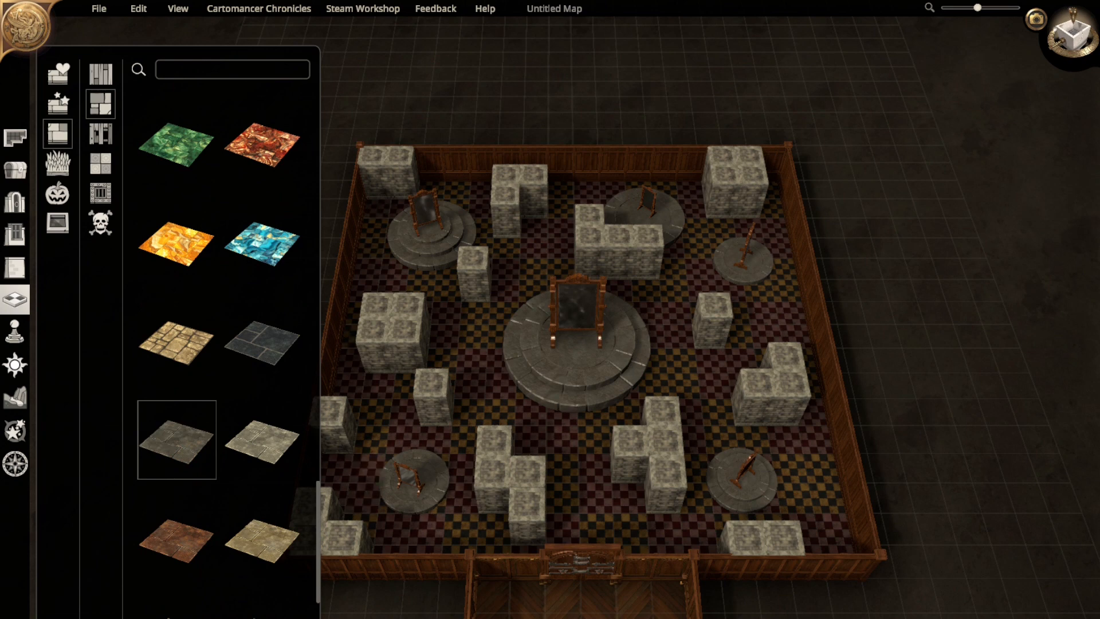
drag(837, 540, 369, 190)
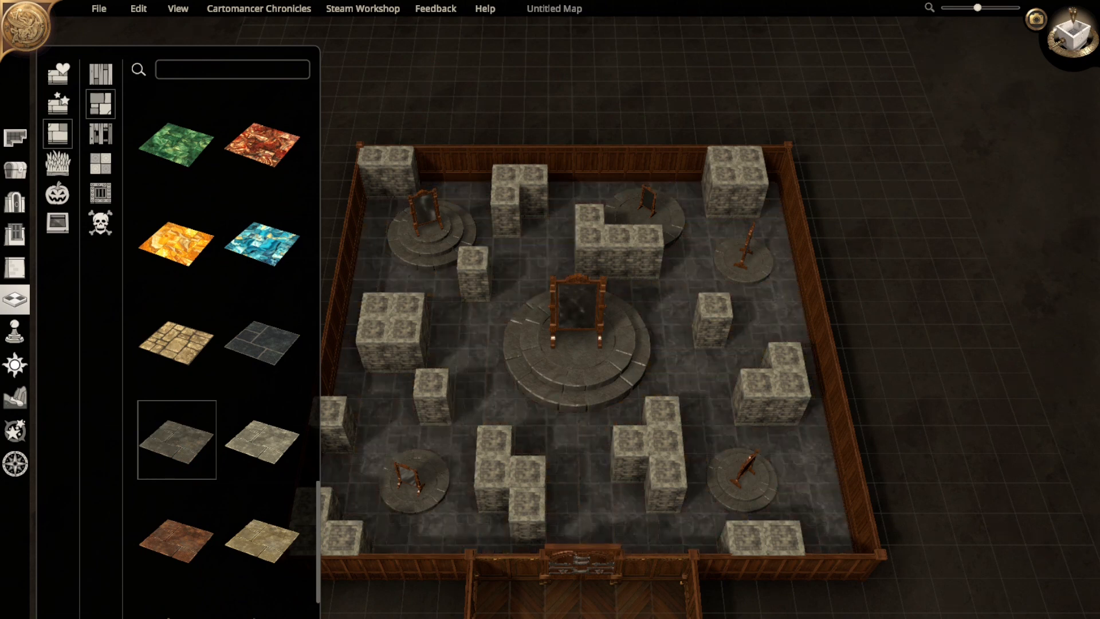
- Paint alternating two-by-two squares of the room's floor with Roman Pattern Light Grey tiles in top-down view to form a checkerboard
mouse_move(550, 458)
right_down()
mouse_move(558, 315)
mouse_move(556, 428)
mouse_move(543, 452)
right_up()
scroll(543, 452, down, 1)
right_drag(542, 401, 550, 490)
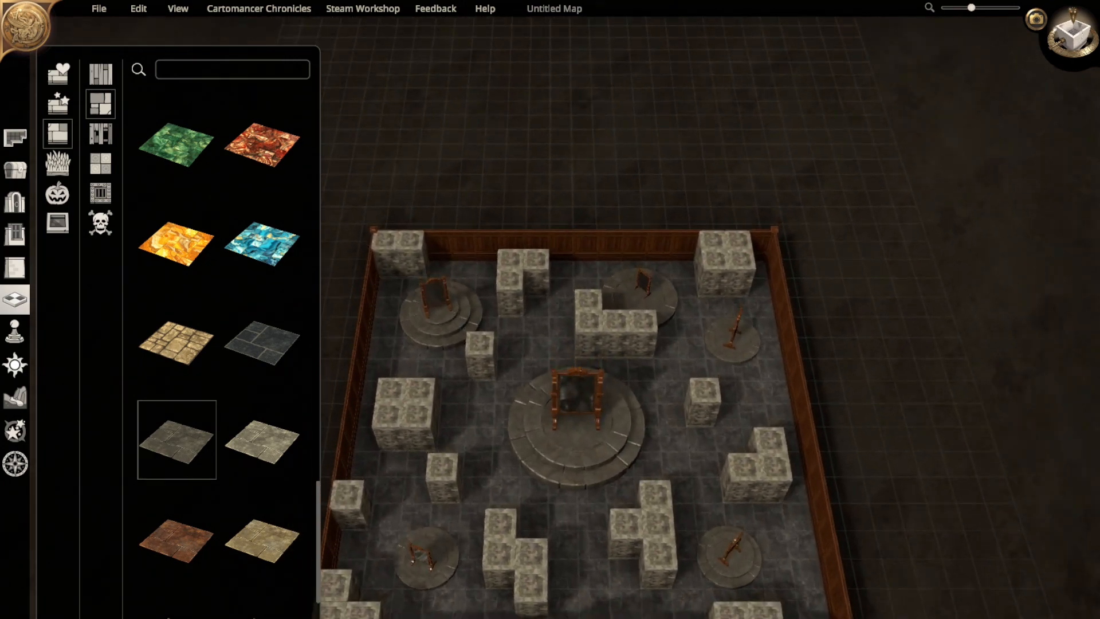
click(1073, 36)
right_drag(596, 430, 622, 268)
click(262, 440)
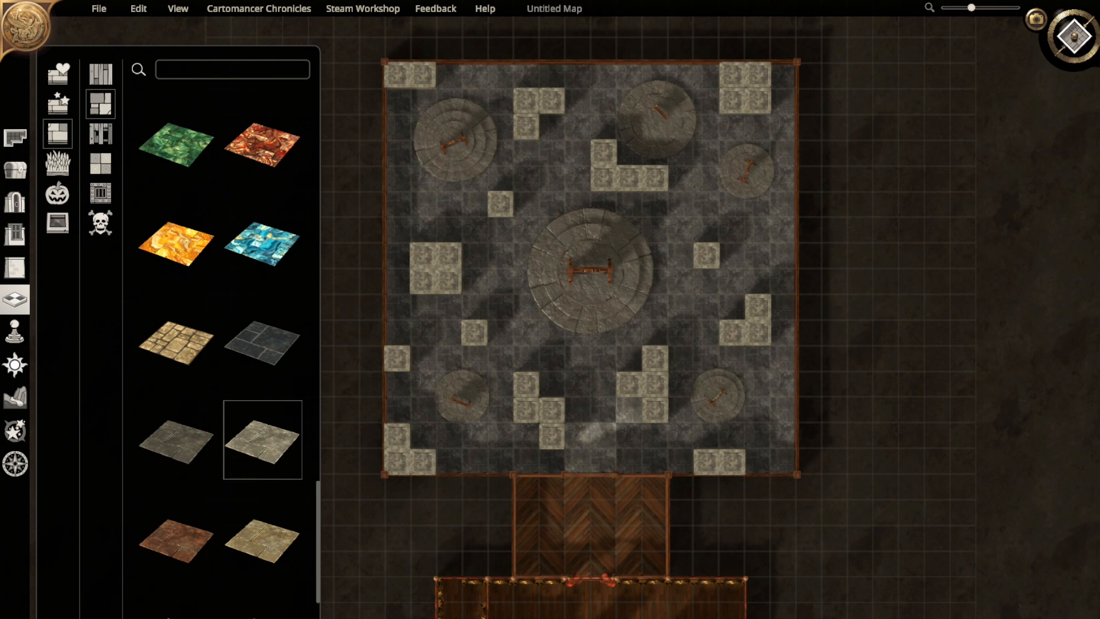
click(553, 384)
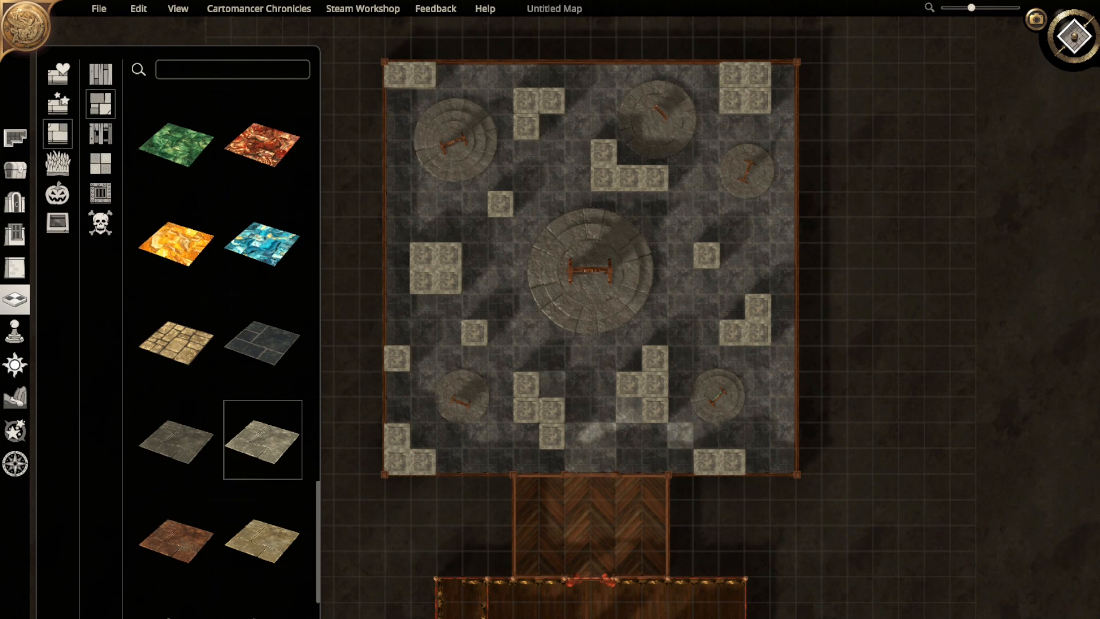
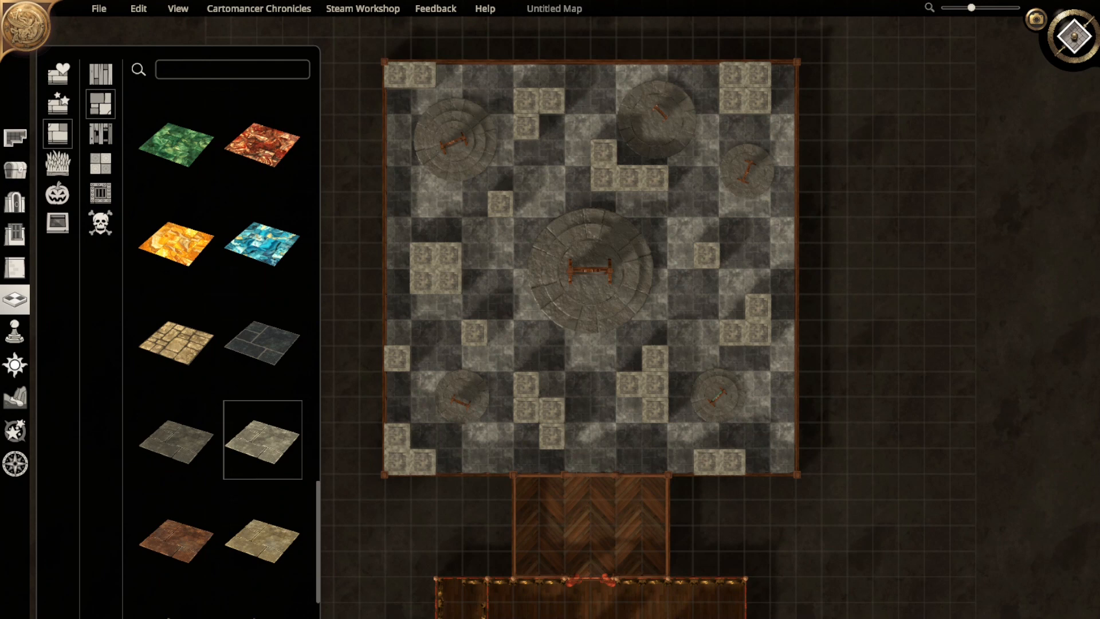
right_drag(552, 488, 567, 443)
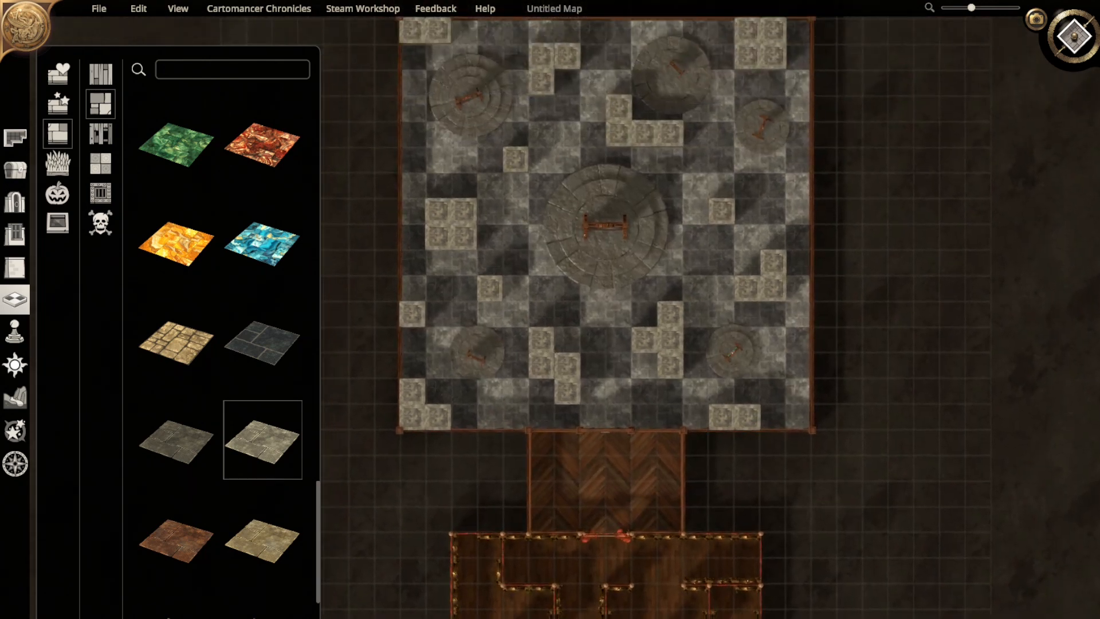
click(262, 342)
scroll(263, 435, down, 3)
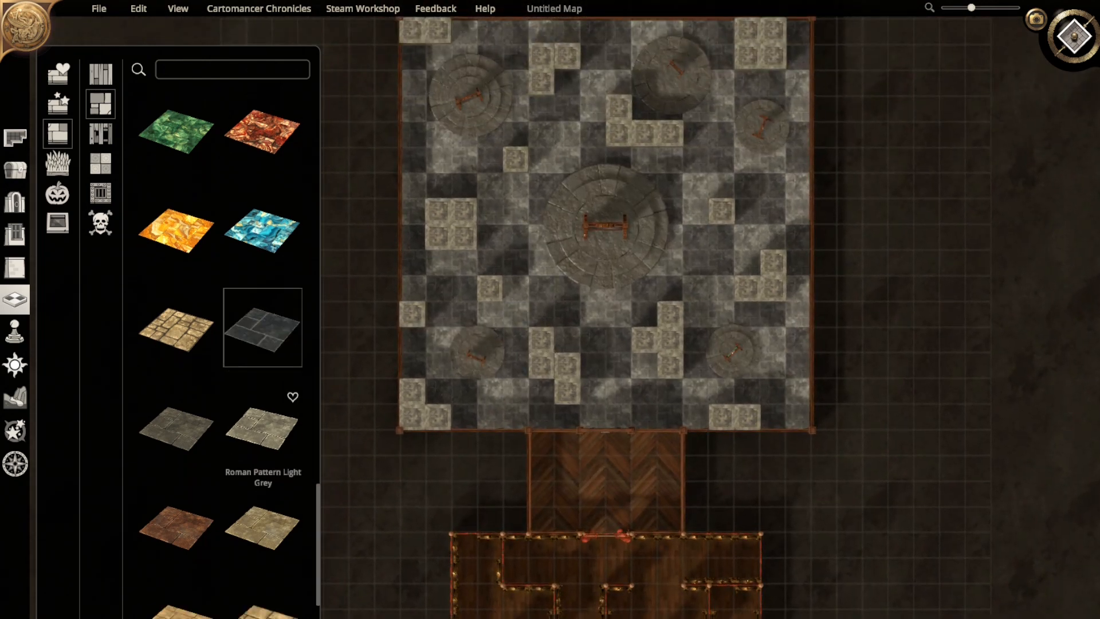
click(263, 462)
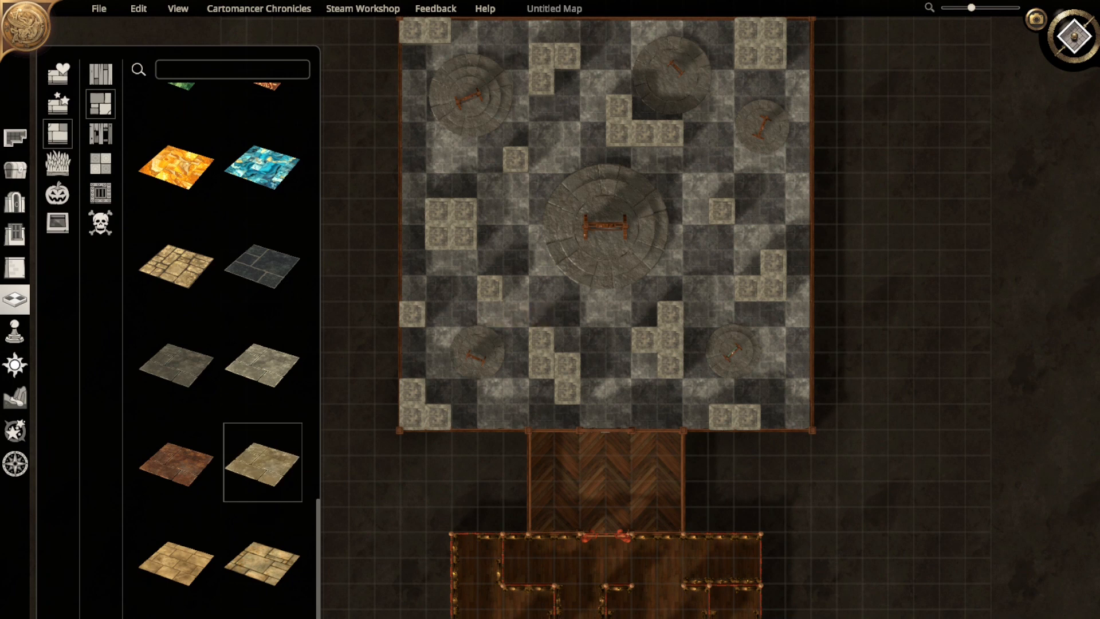
- Examine the finished checkerboard mirror room, the connecting hallway and the mirror maze south of it in perspective view
click(1075, 36)
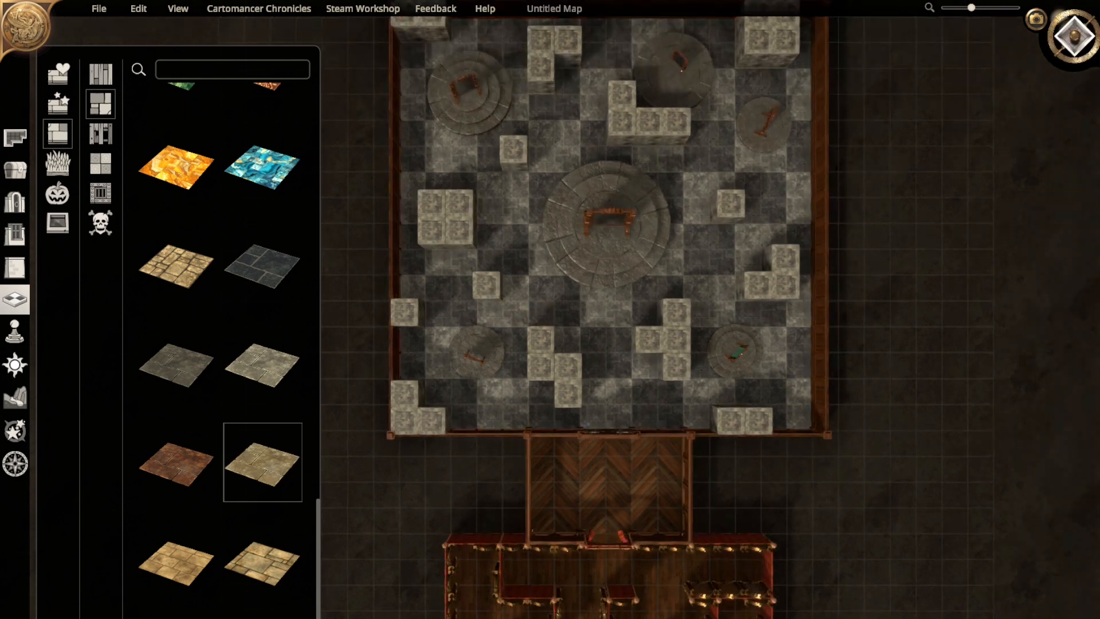
click(1074, 36)
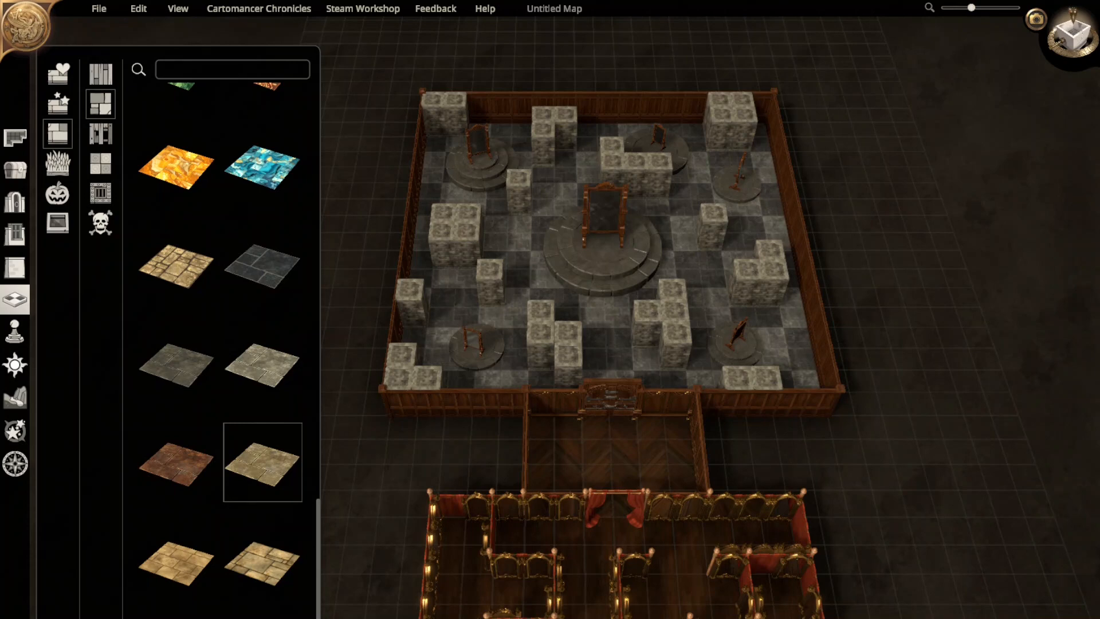
right_drag(612, 395, 596, 507)
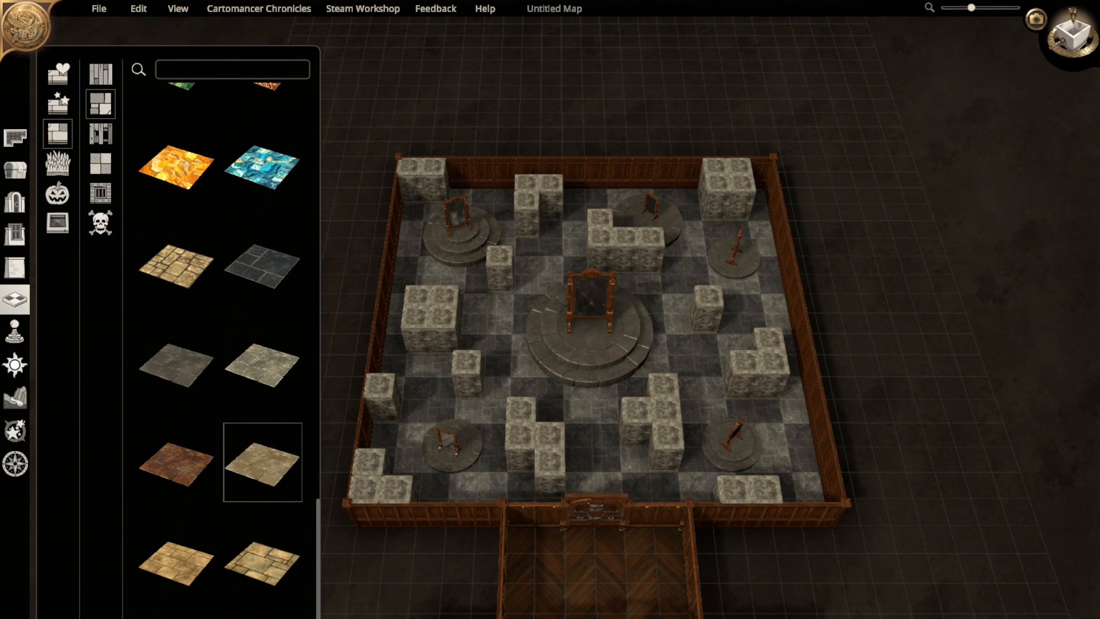
right_drag(590, 330, 613, 232)
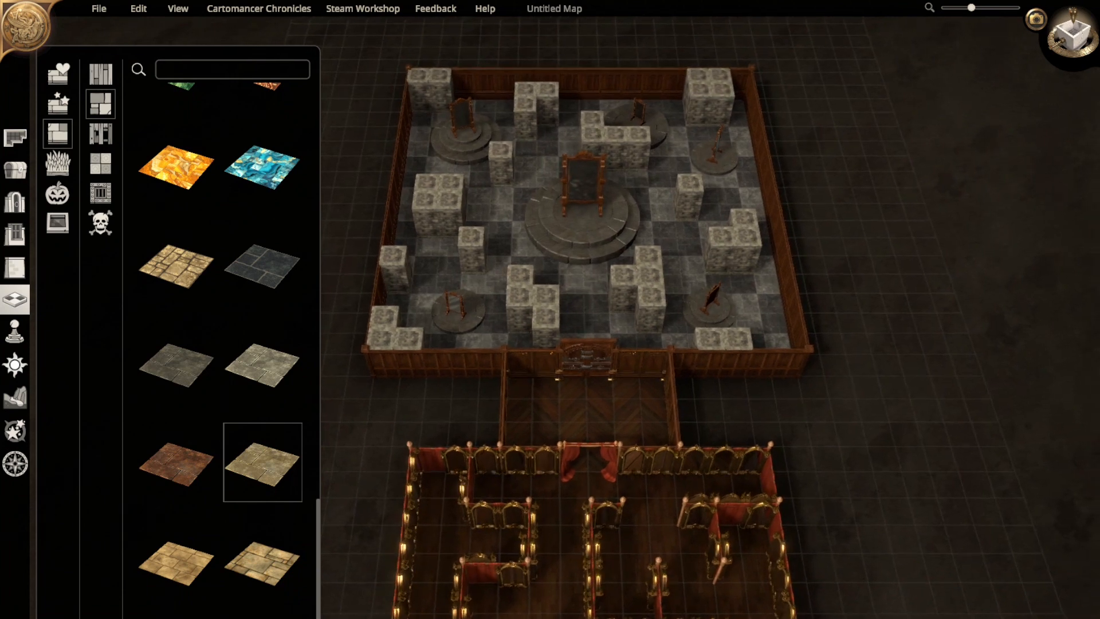
right_drag(582, 218, 606, 422)
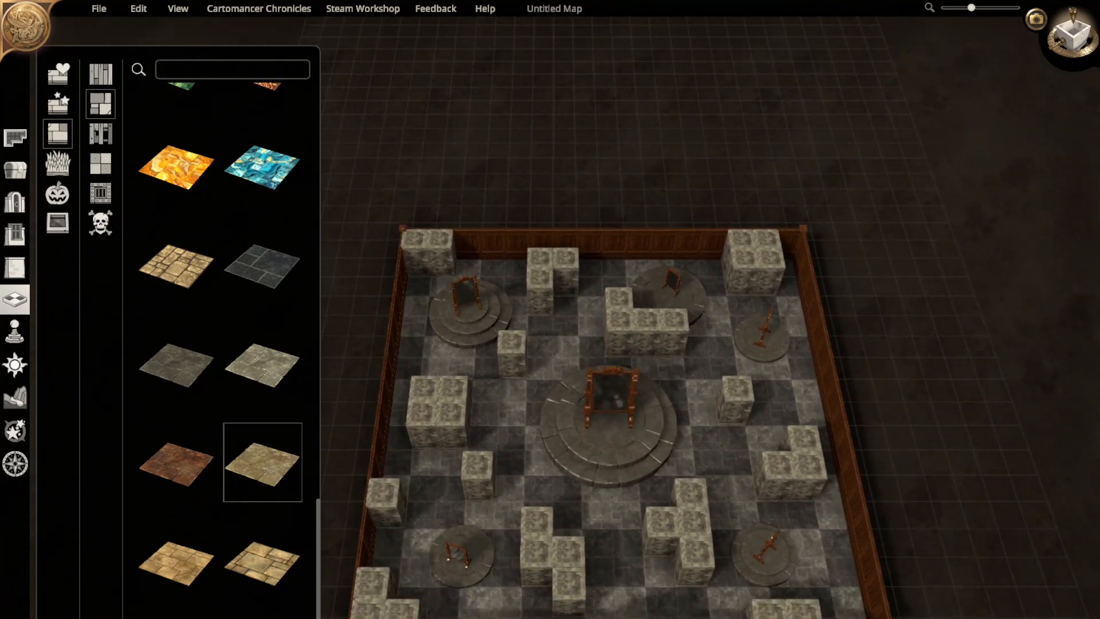
right_drag(606, 422, 626, 436)
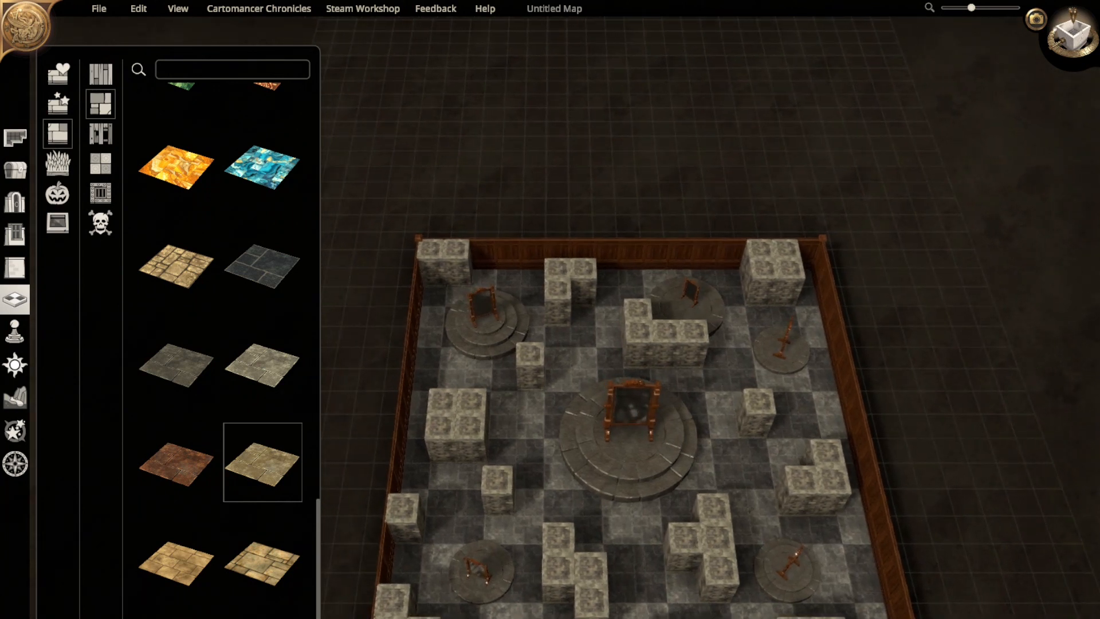
right_drag(629, 439, 596, 131)
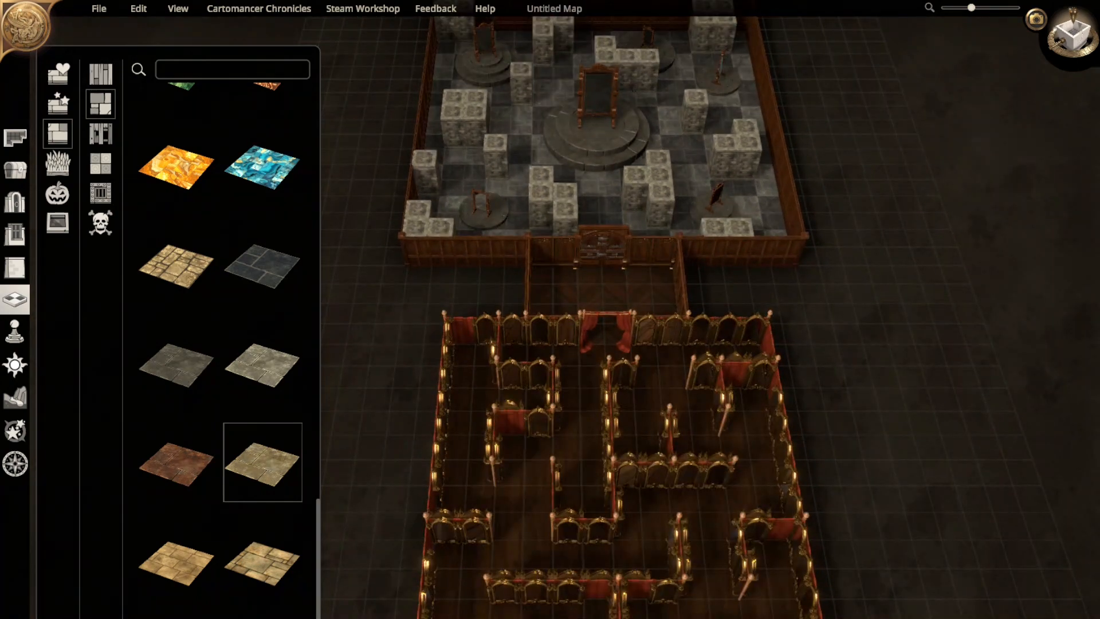
right_drag(607, 441, 577, 248)
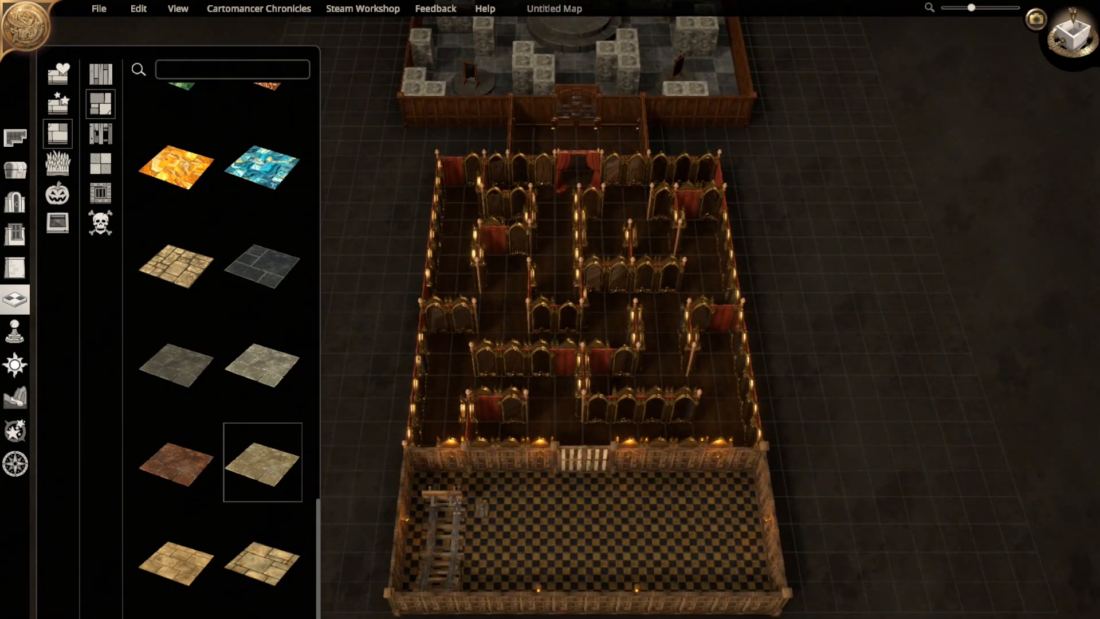
right_drag(579, 186, 588, 402)
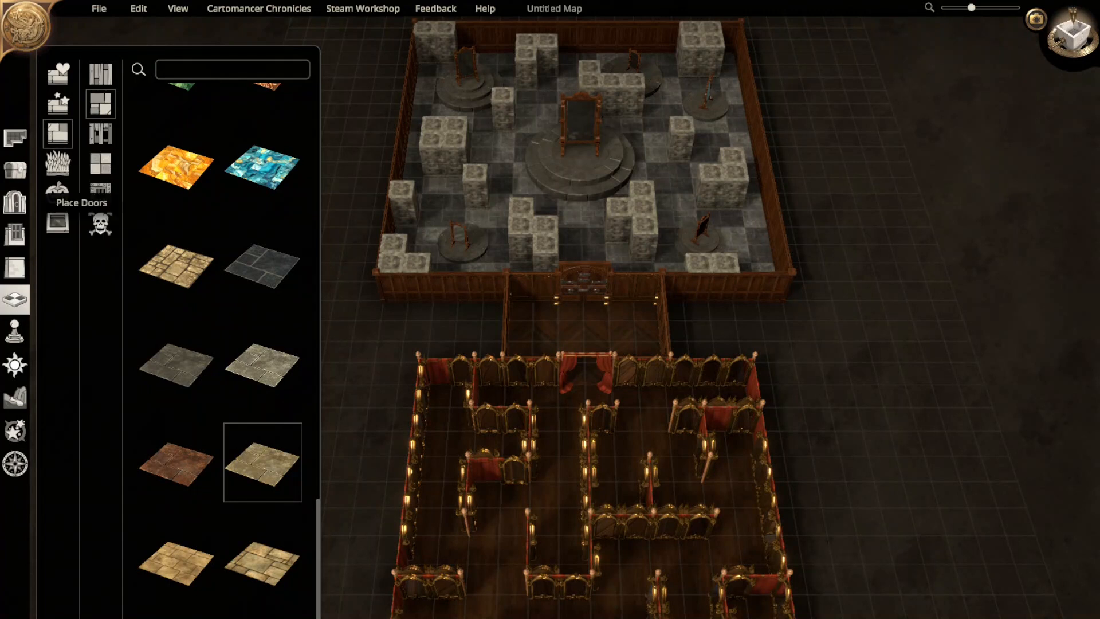
- Look through the wall-mounted lanterns, torches and braziers among the lighting objects and try the purple wall lamp
click(15, 170)
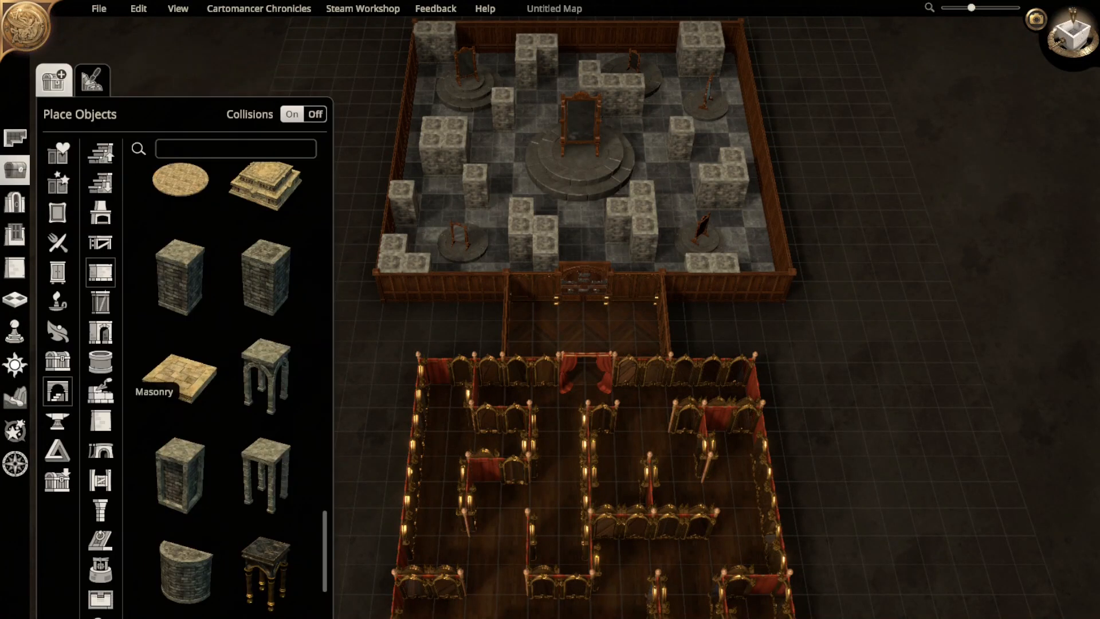
click(57, 302)
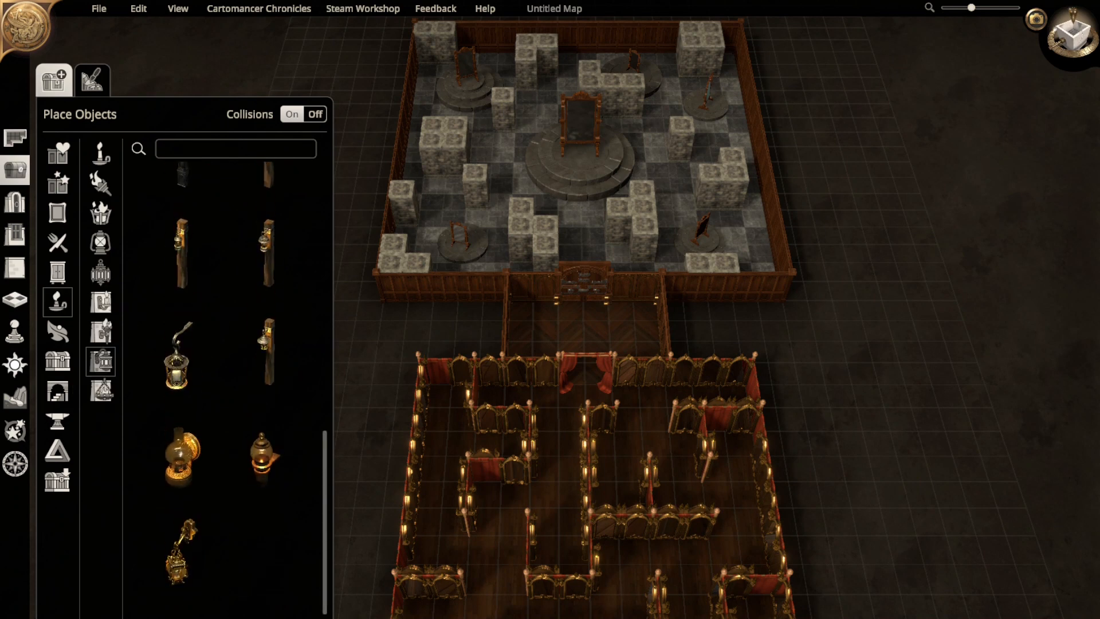
scroll(267, 333, up, 3)
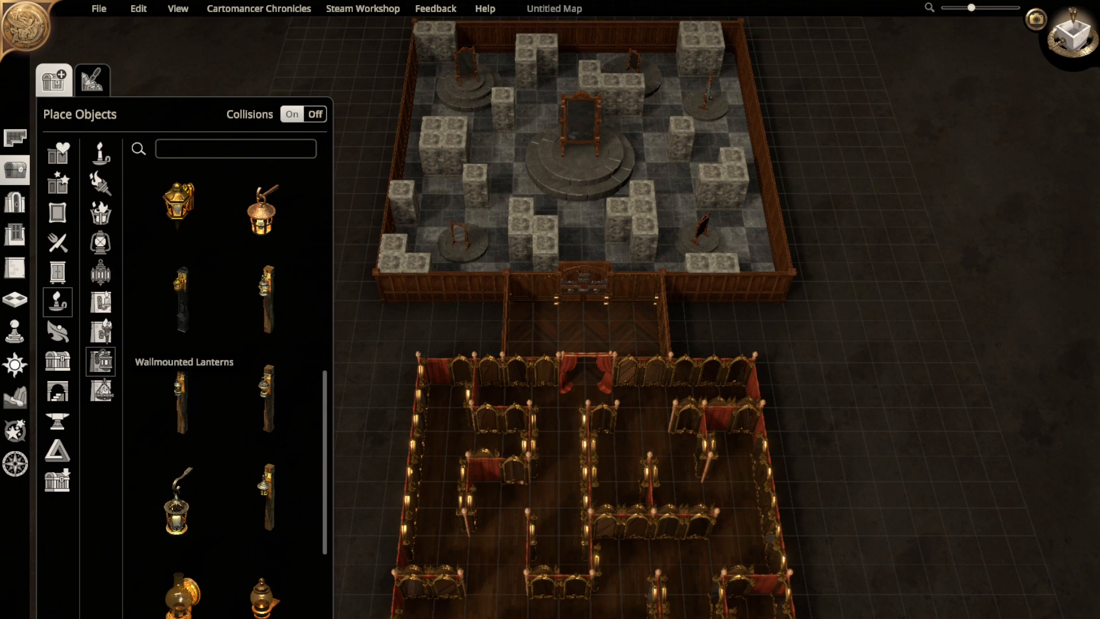
click(101, 331)
scroll(230, 372, up, 2)
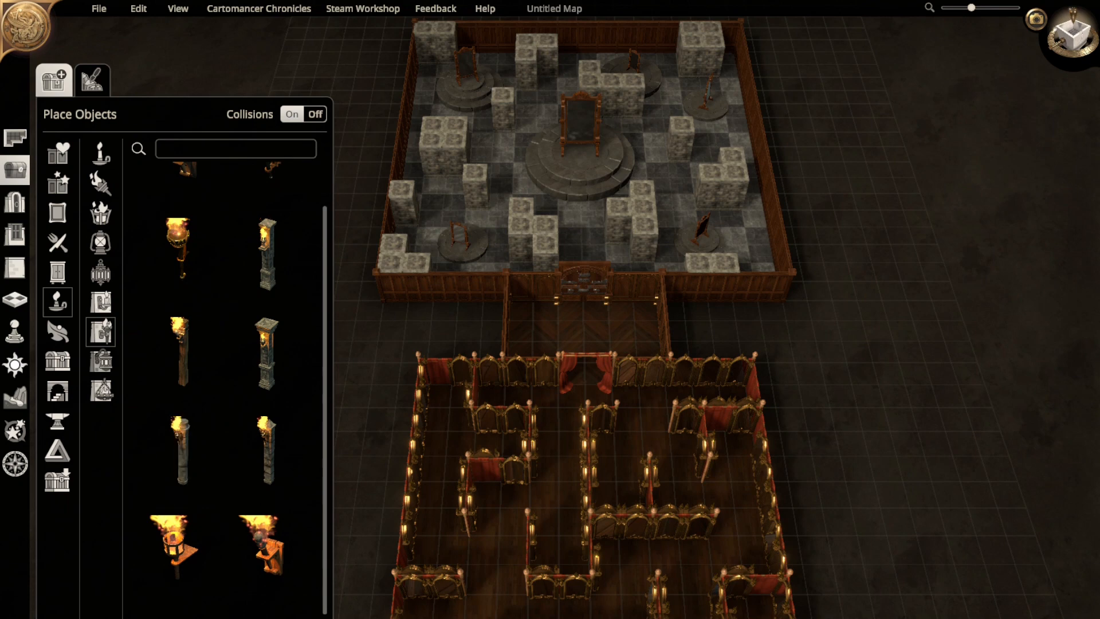
scroll(181, 359, up, 3)
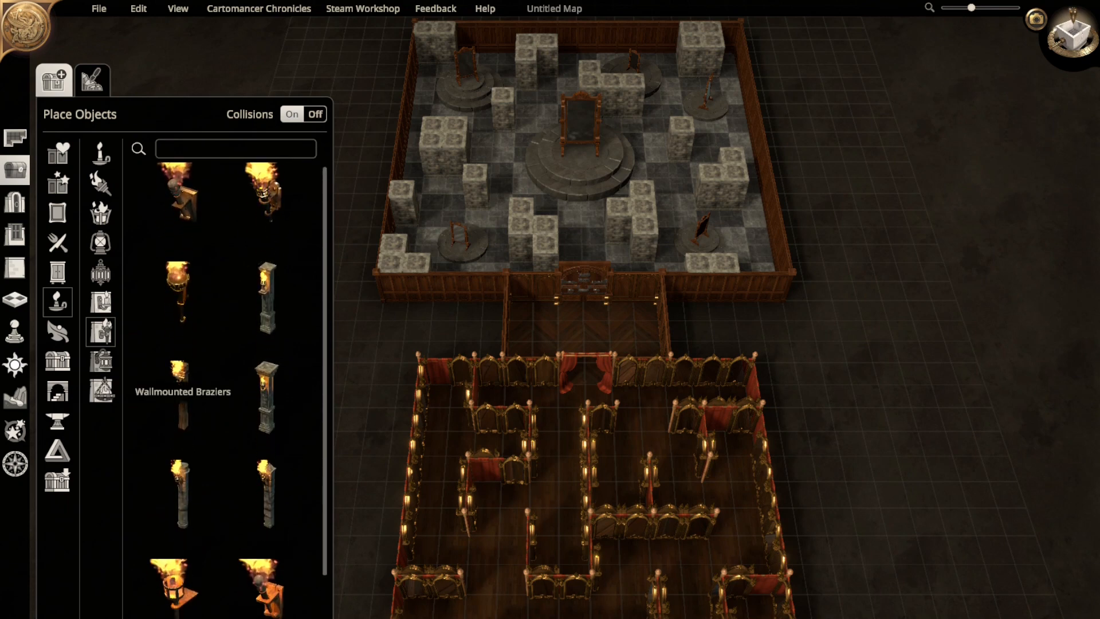
click(100, 390)
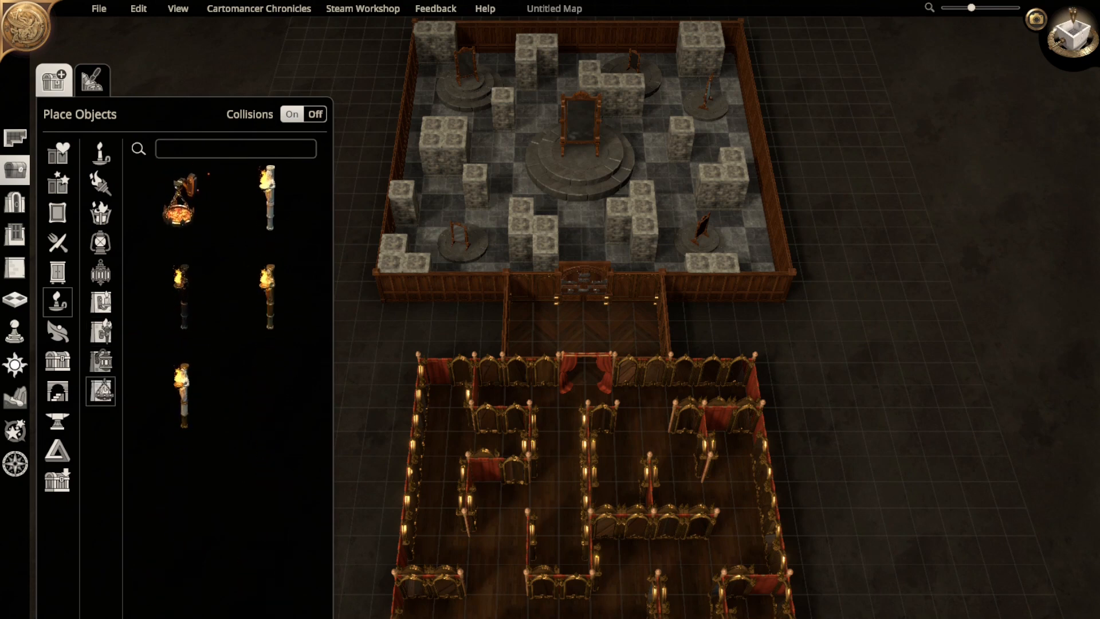
click(101, 362)
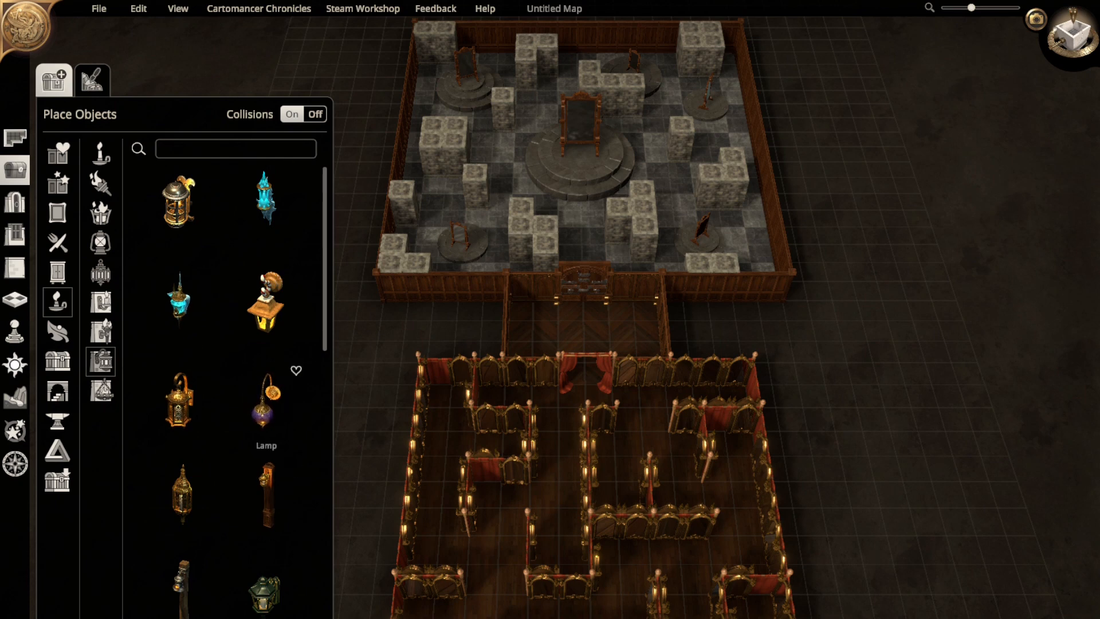
click(266, 400)
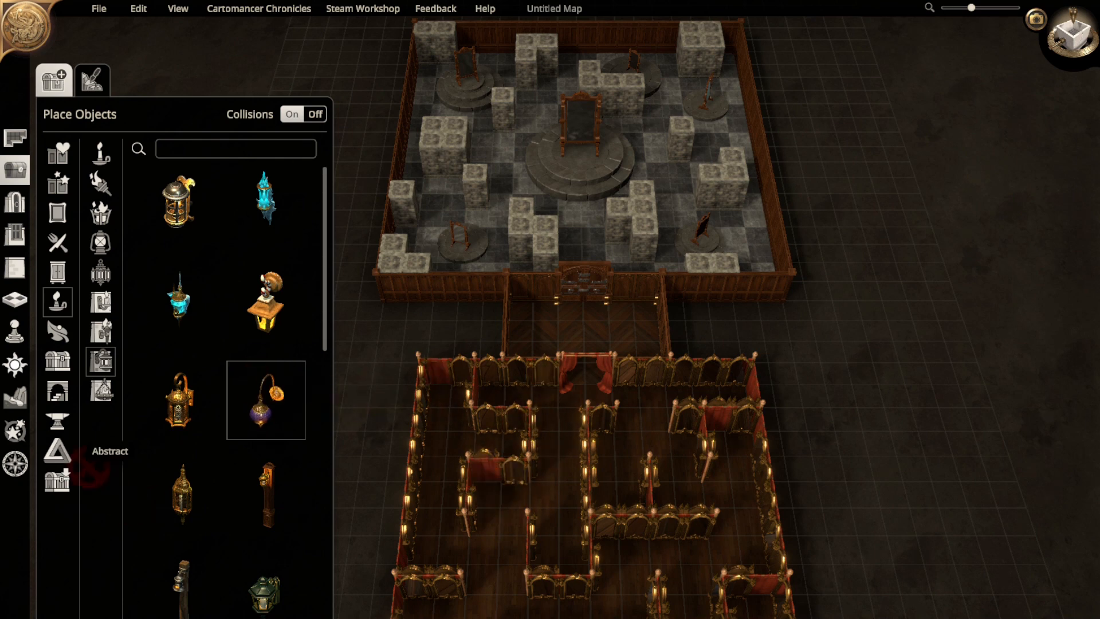
- Browse the candles and table lamps, previewing the Candle of Darkness, an ornate brass lamp and a golden oil lamp in the mirror maze
click(101, 154)
scroll(246, 453, down, 3)
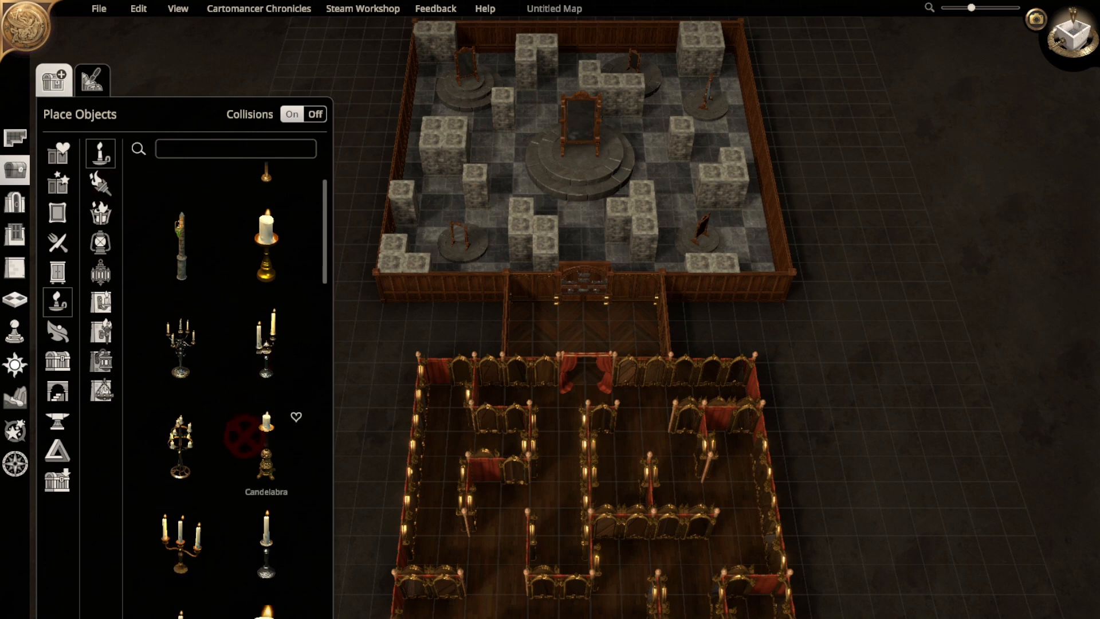
scroll(234, 439, down, 2)
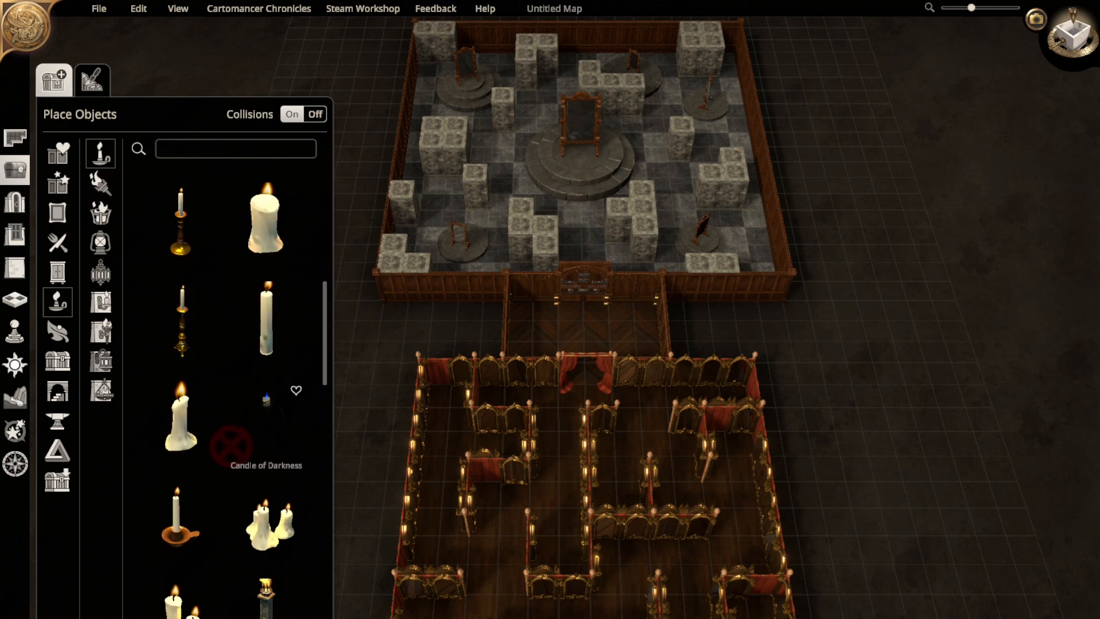
click(265, 396)
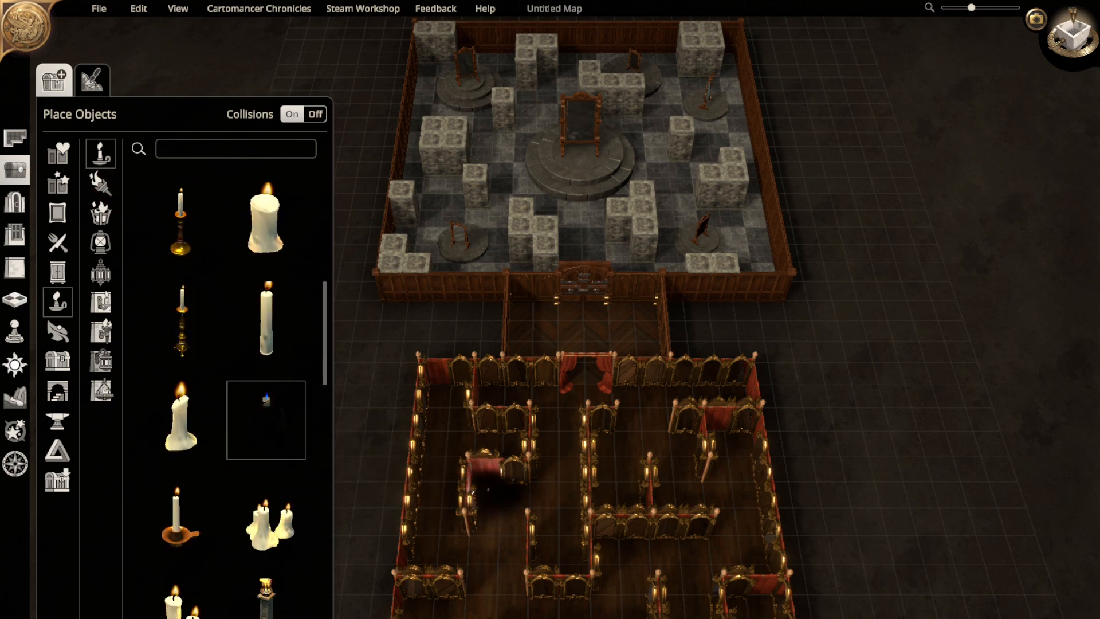
scroll(265, 441, down, 3)
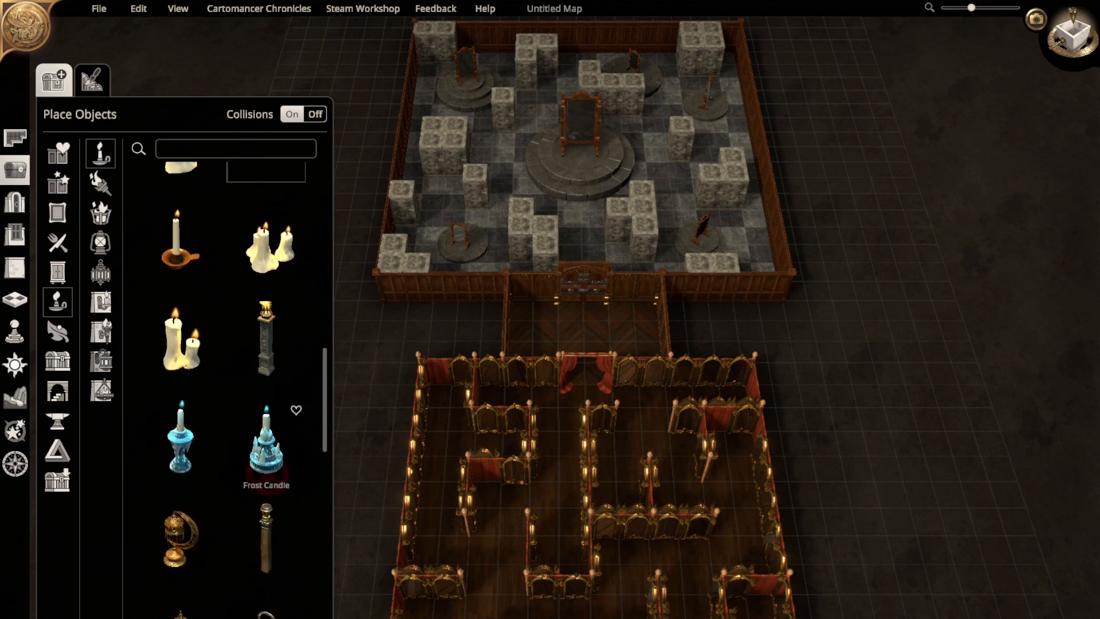
scroll(172, 434, down, 1)
scroll(172, 434, down, 1)
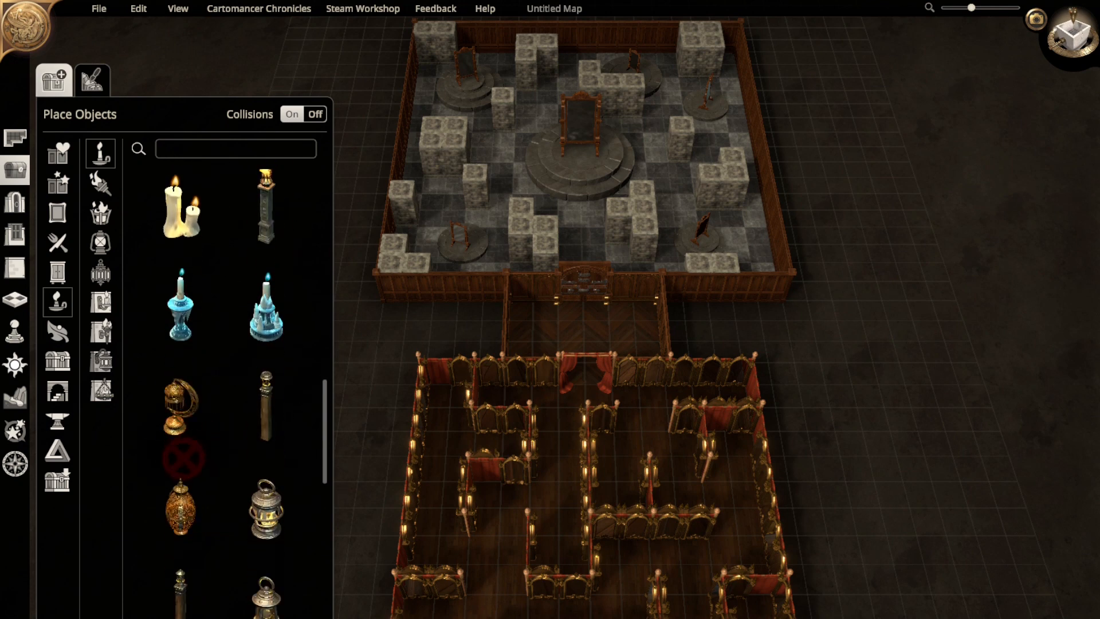
click(180, 404)
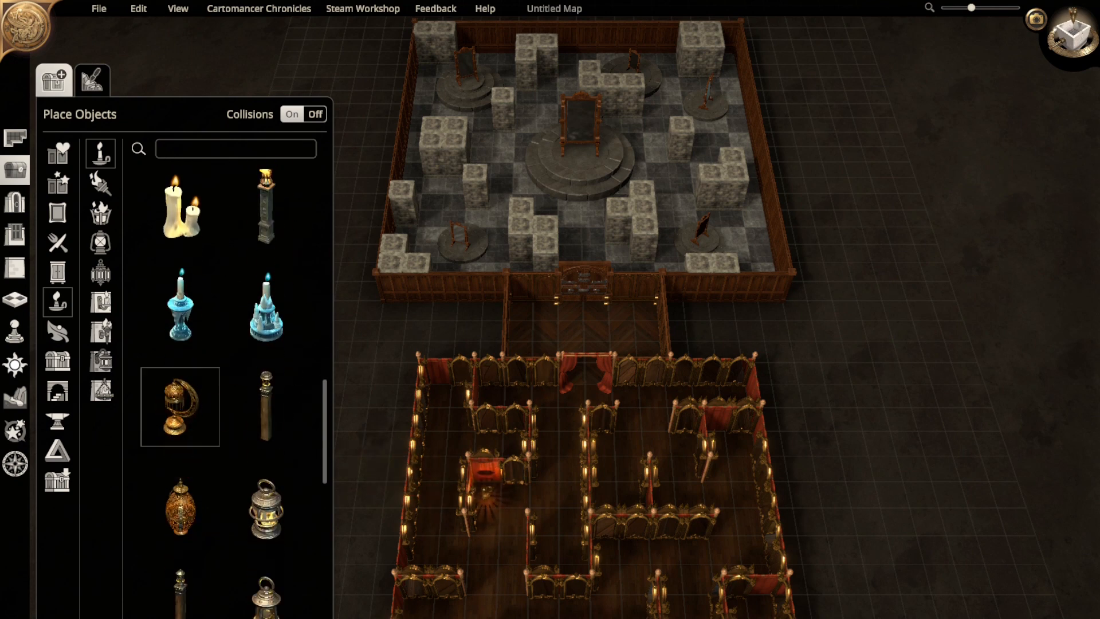
scroll(241, 458, down, 4)
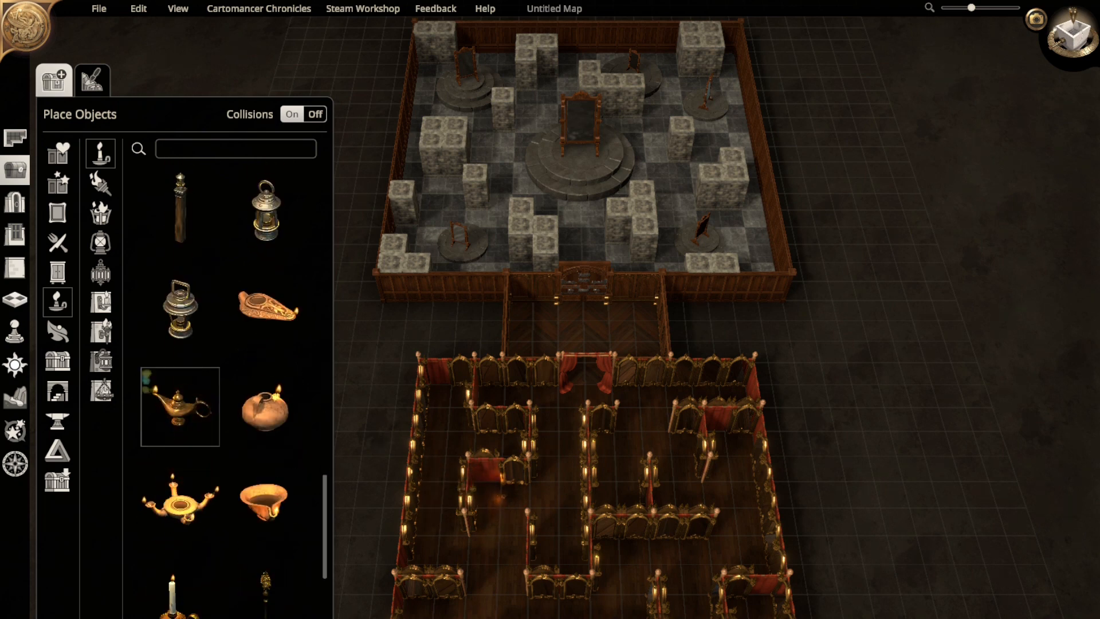
scroll(269, 499, down, 2)
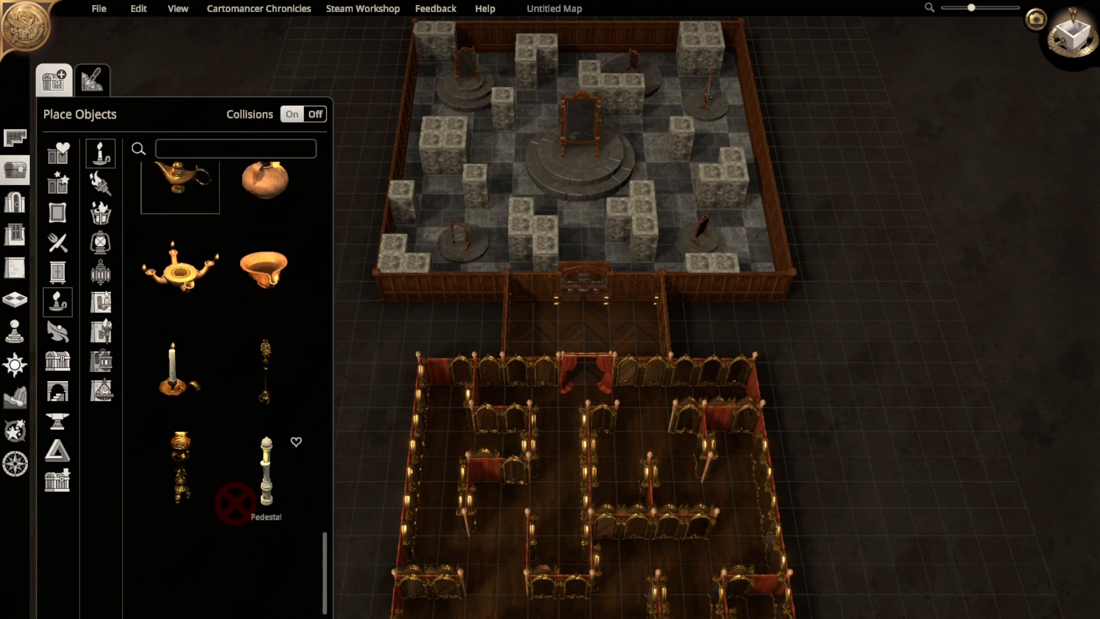
scroll(241, 503, up, 2)
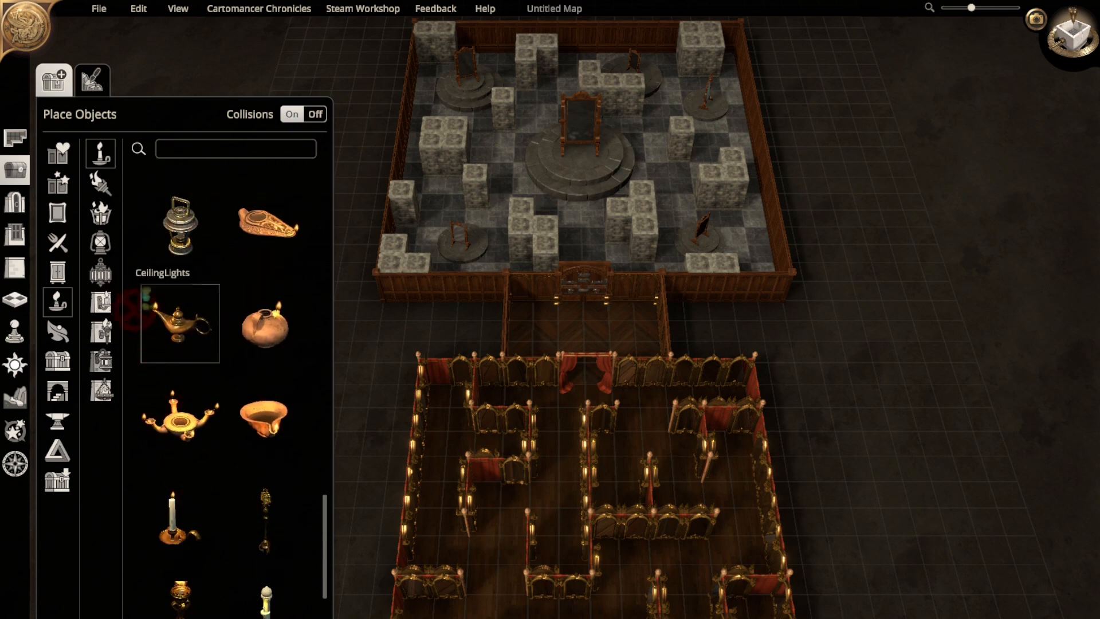
- Compare ceiling lights by previewing the blue glass lantern, the green glass chandelier, a pendant lamp and a hanging ring lamp near the hallway
scroll(136, 308, down, 5)
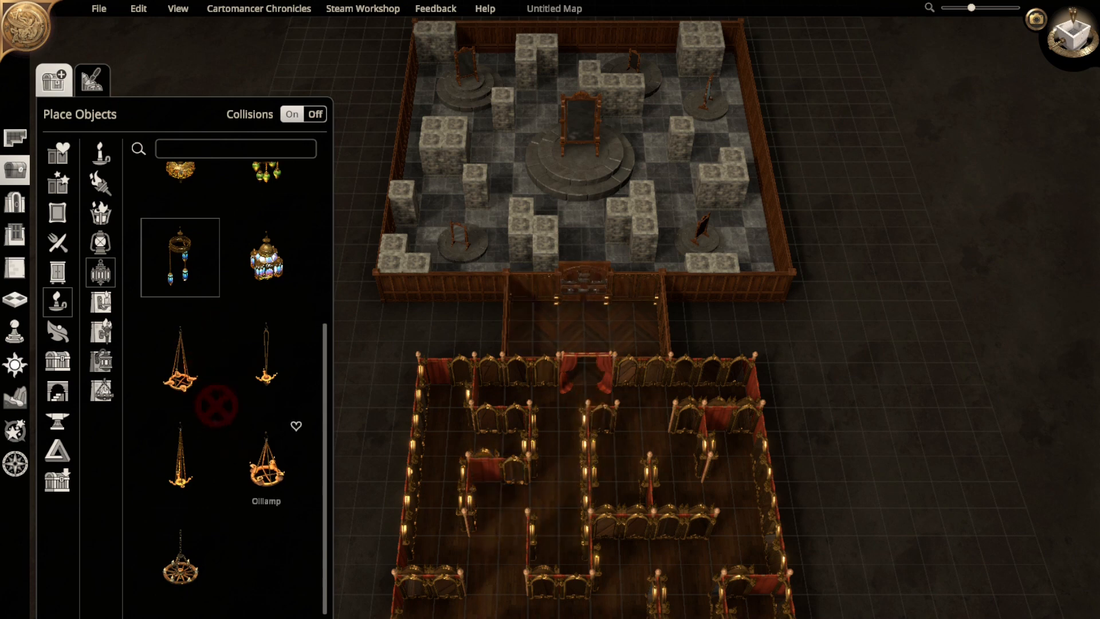
scroll(218, 344, up, 2)
click(266, 324)
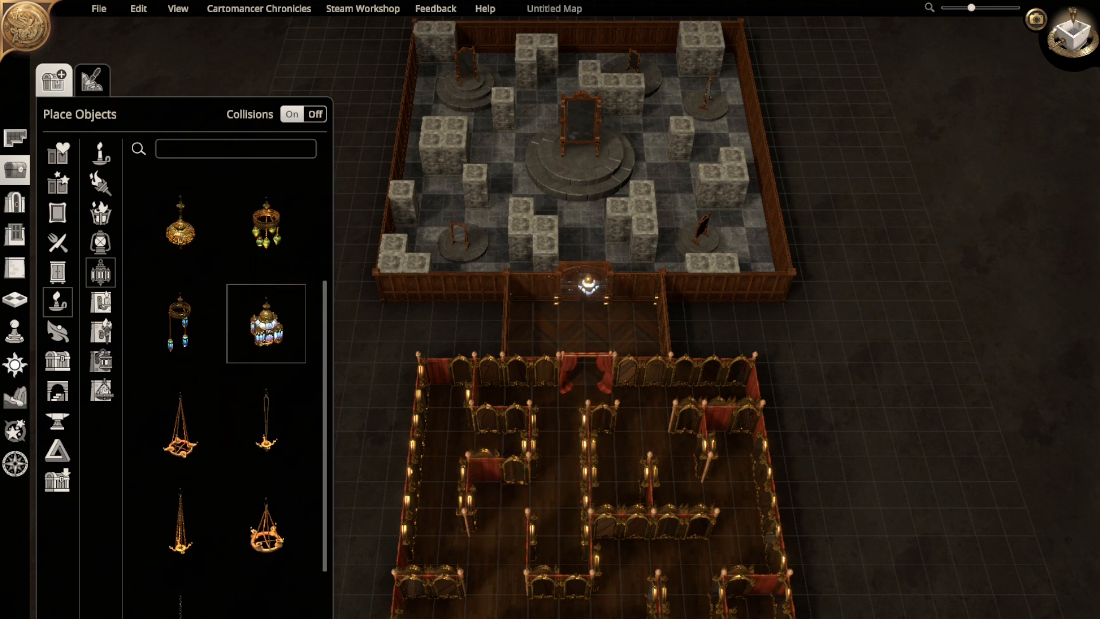
click(266, 224)
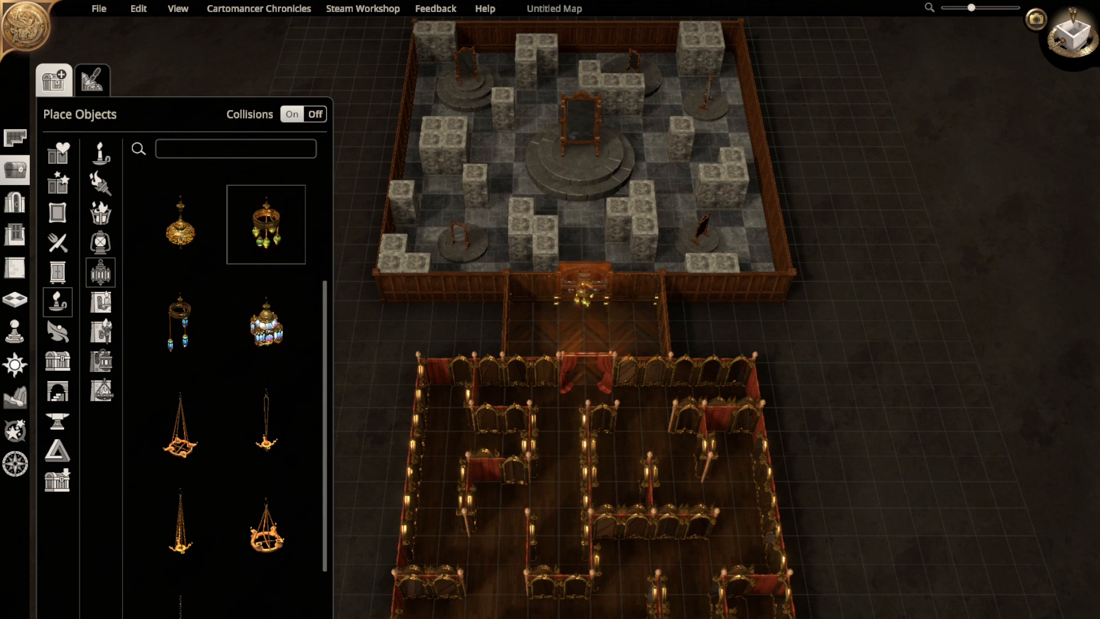
scroll(229, 292, up, 4)
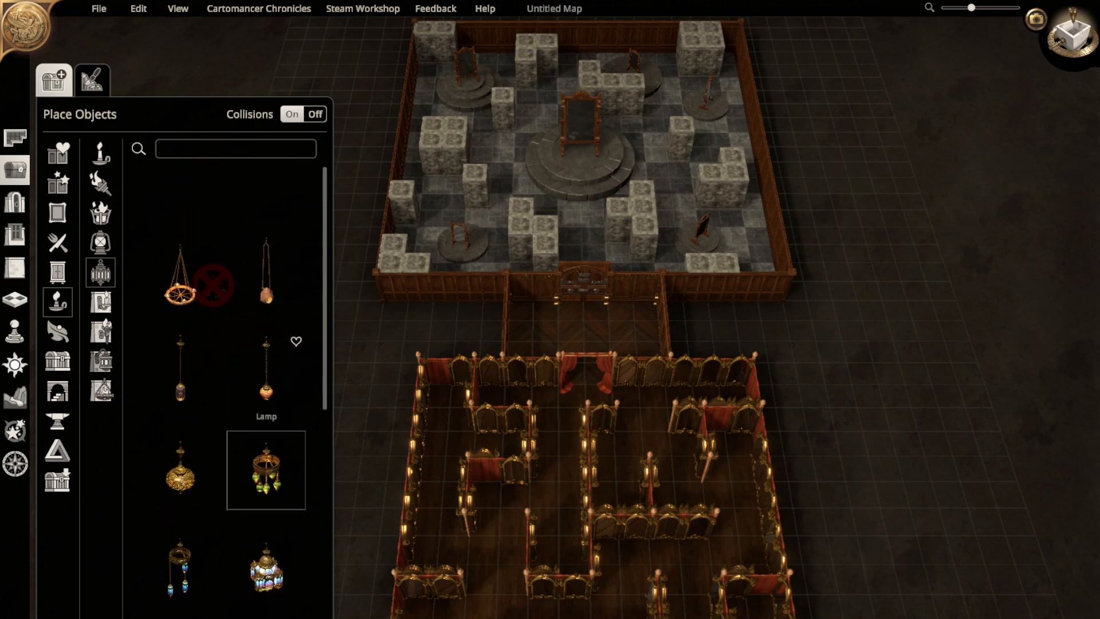
scroll(212, 284, down, 1)
click(180, 287)
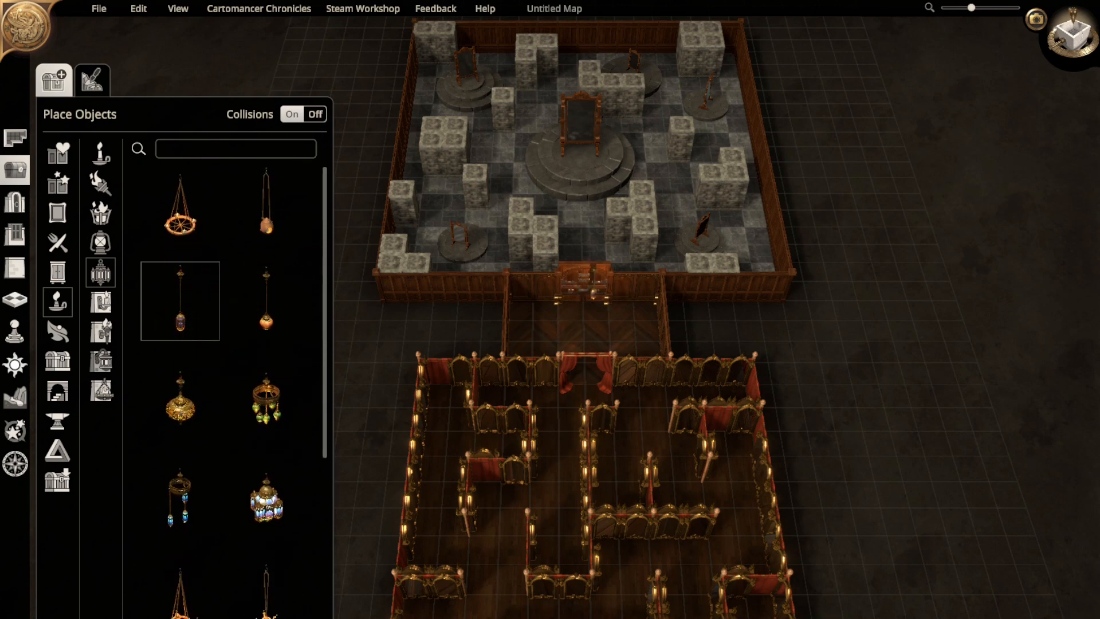
click(148, 219)
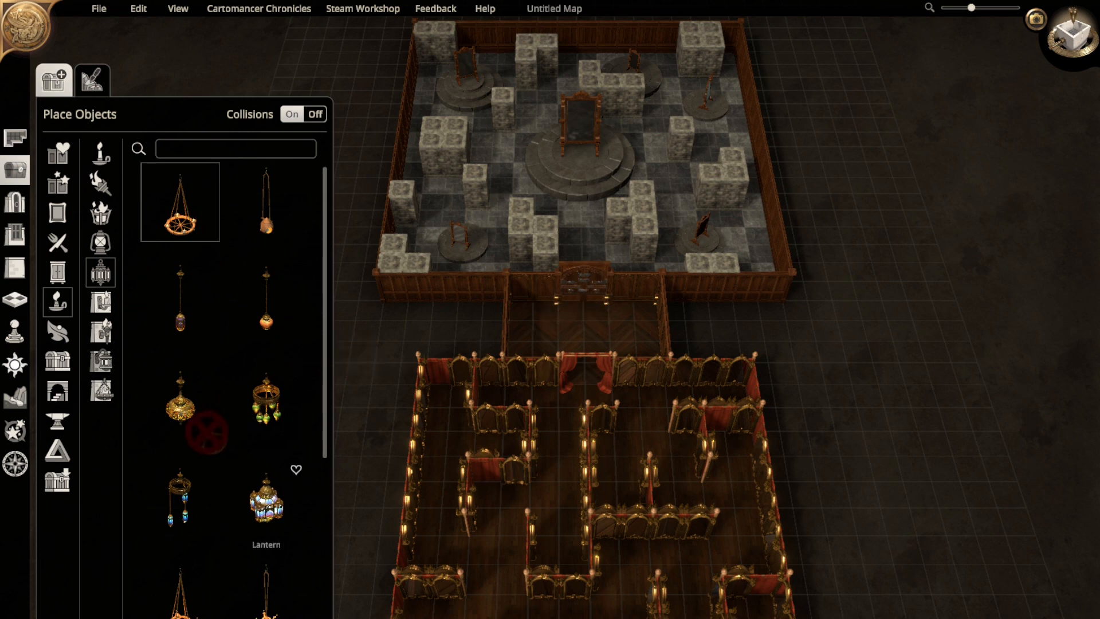
scroll(206, 431, down, 3)
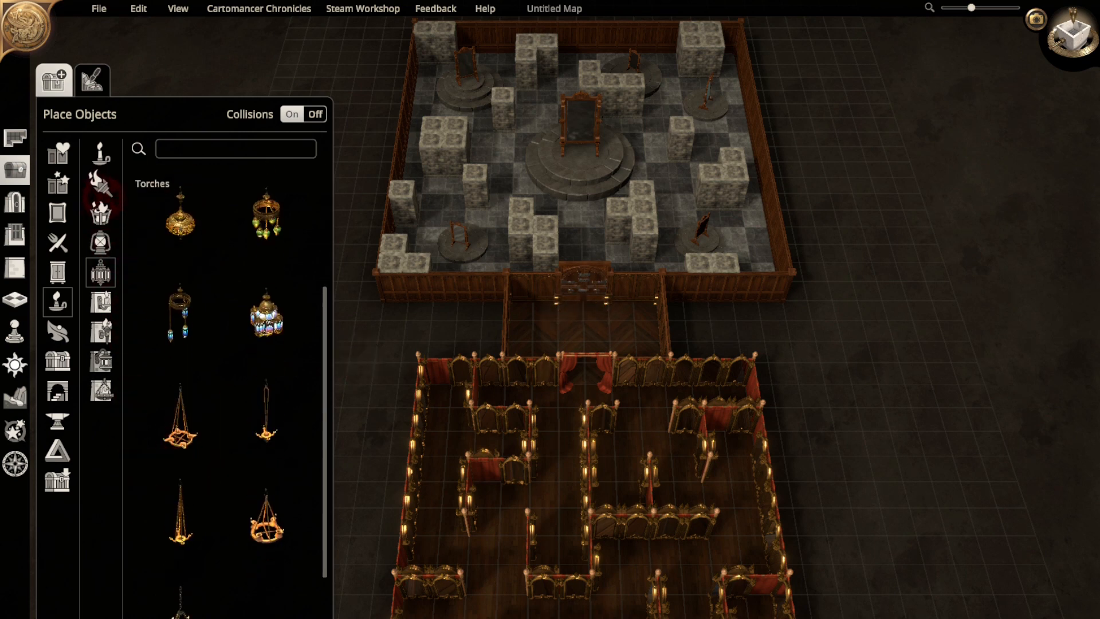
- Look through the free-standing braziers and torches, then preview the wall-mounted Frost Light beside the hallway's north doorway
click(101, 213)
scroll(211, 334, down, 3)
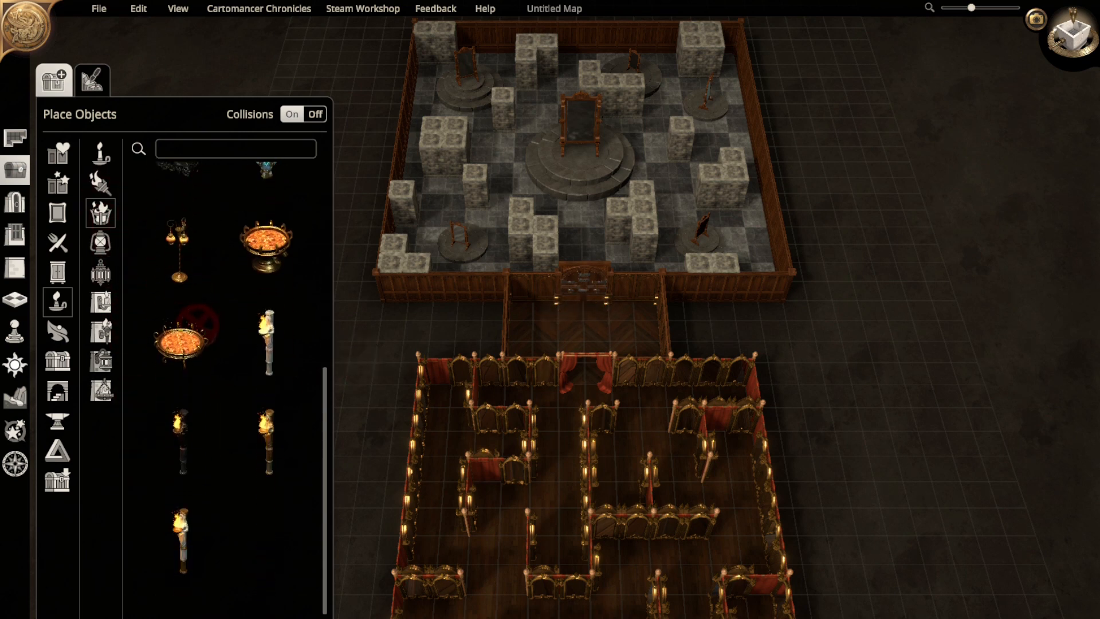
scroll(198, 329, up, 2)
scroll(197, 328, up, 4)
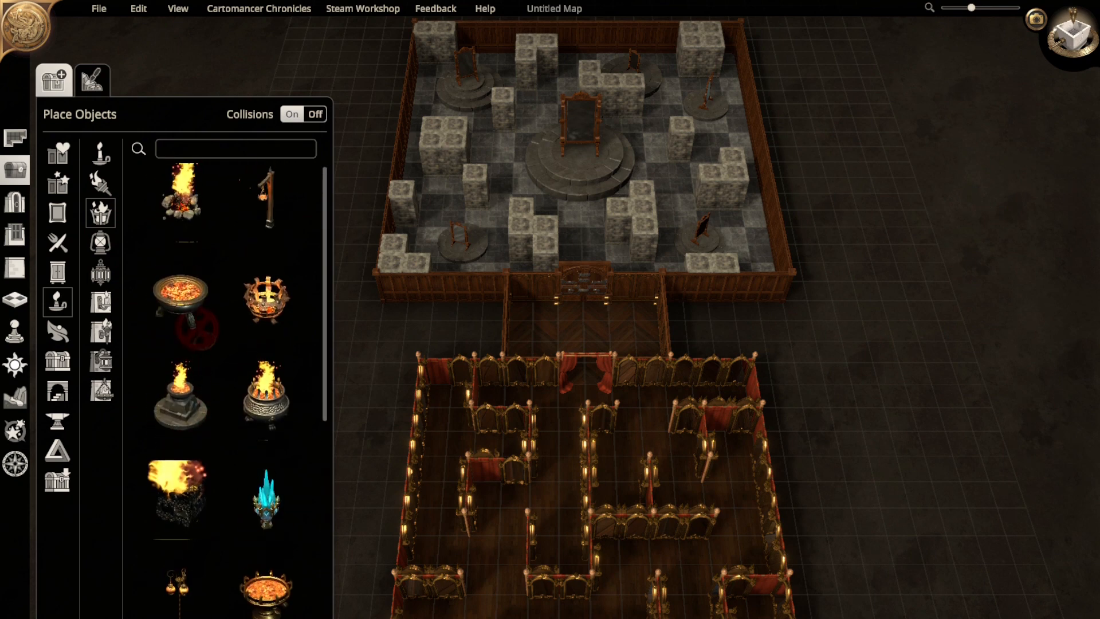
click(102, 183)
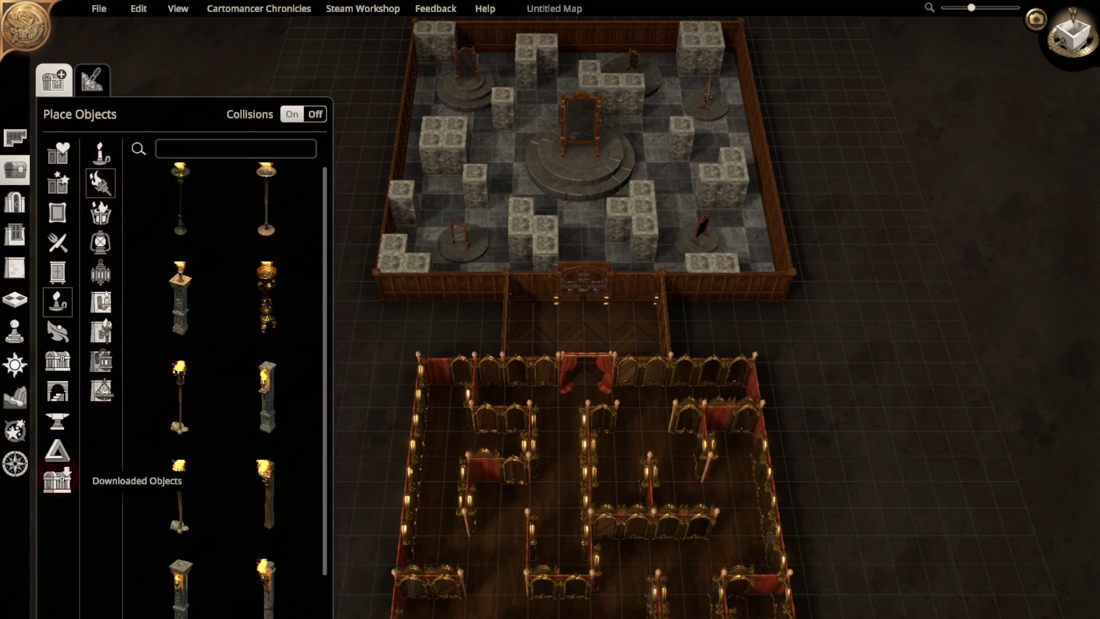
click(101, 392)
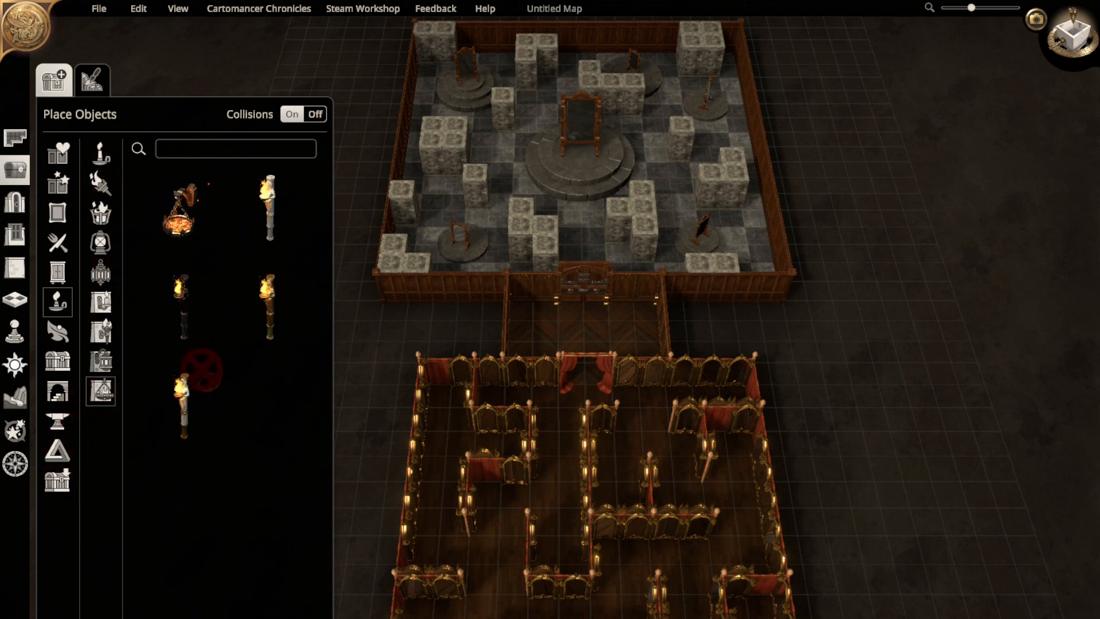
click(101, 361)
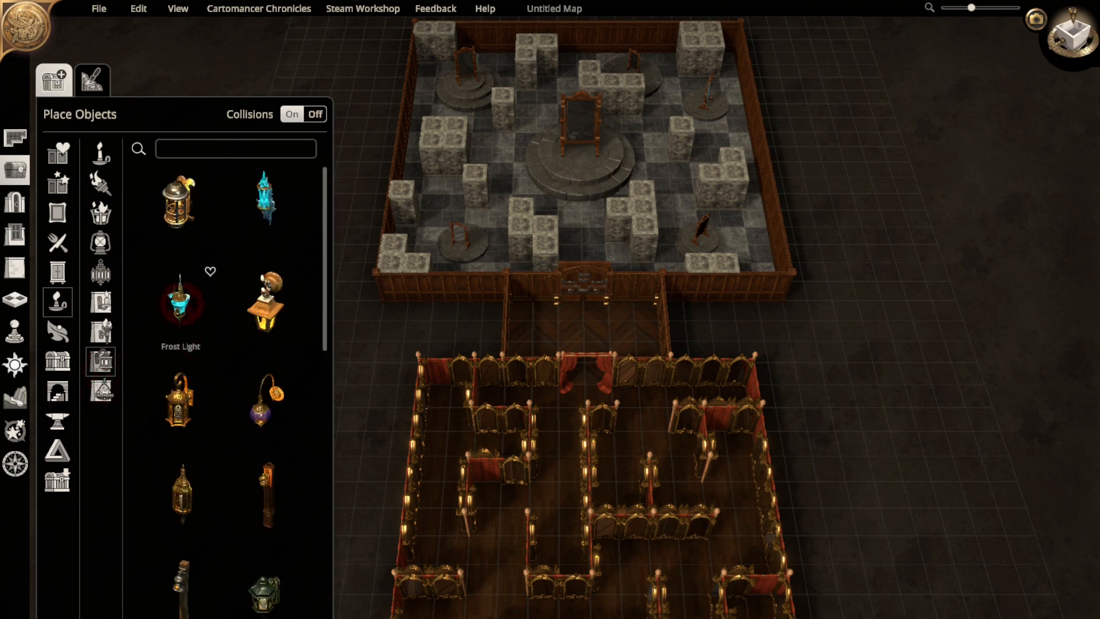
click(181, 301)
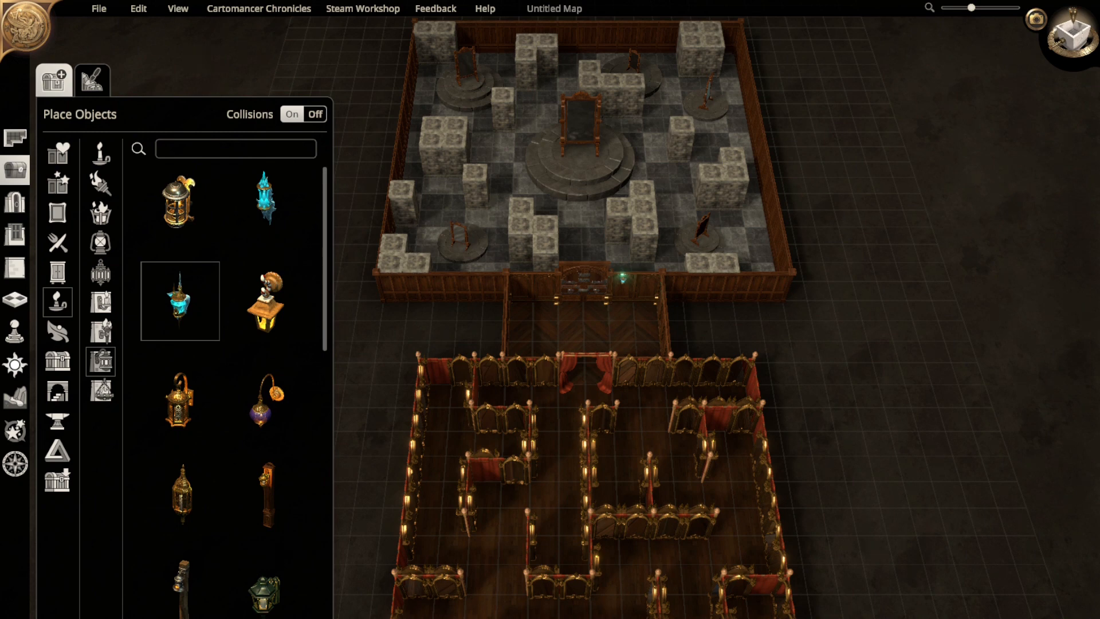
- Look through the mirrors and occult furniture for the mirror room and pick the WitchCauldron as a candidate
right_drag(737, 185, 781, 504)
scroll(227, 418, down, 1)
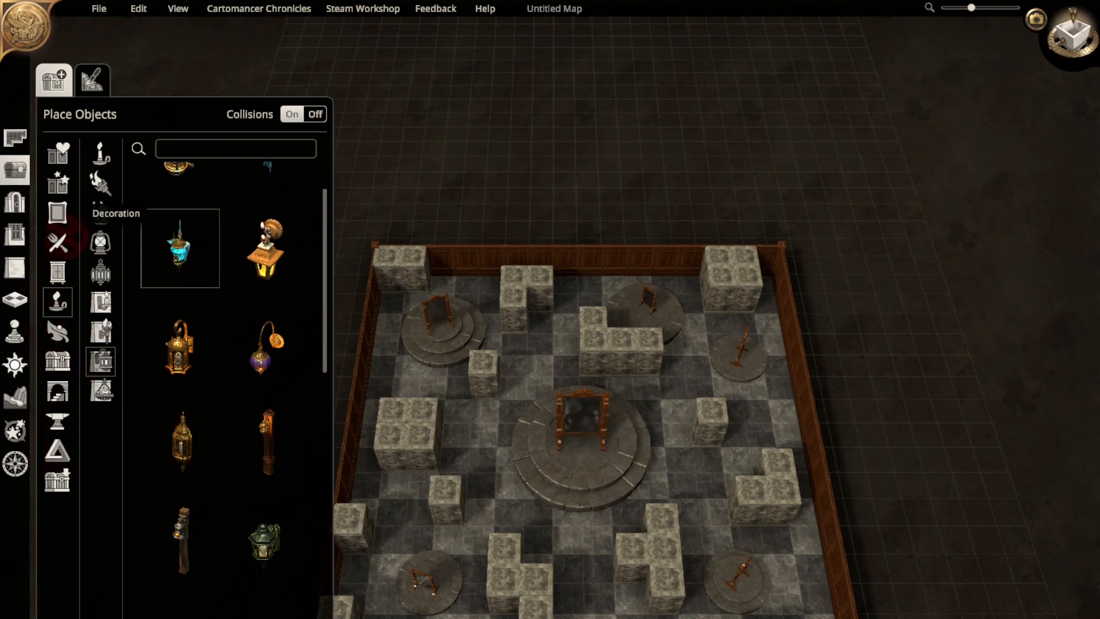
click(57, 272)
scroll(109, 473, down, 5)
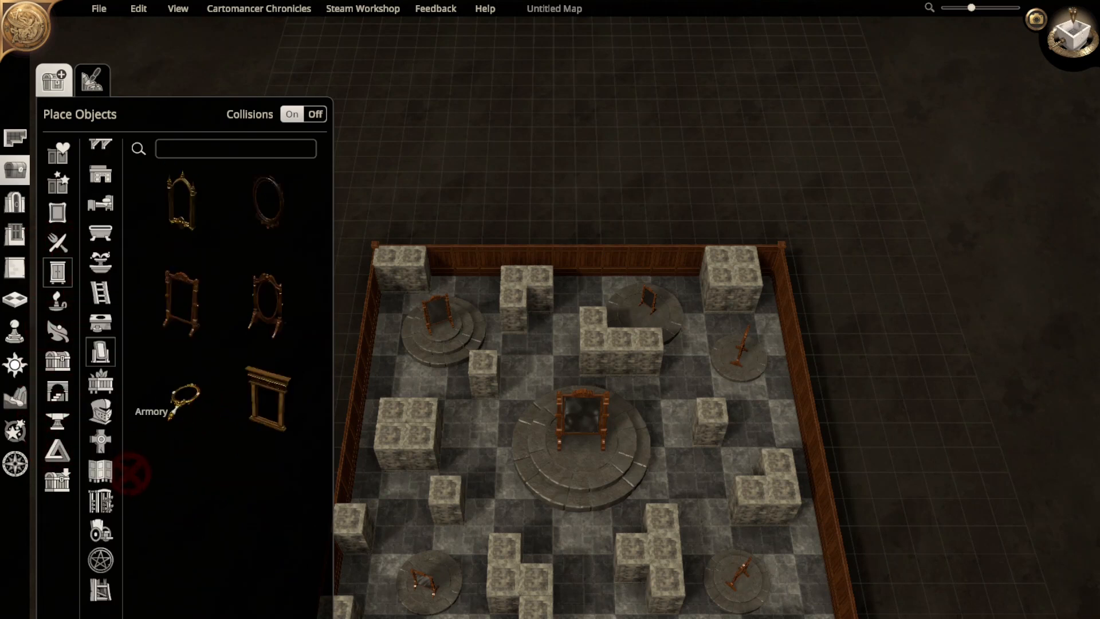
click(100, 577)
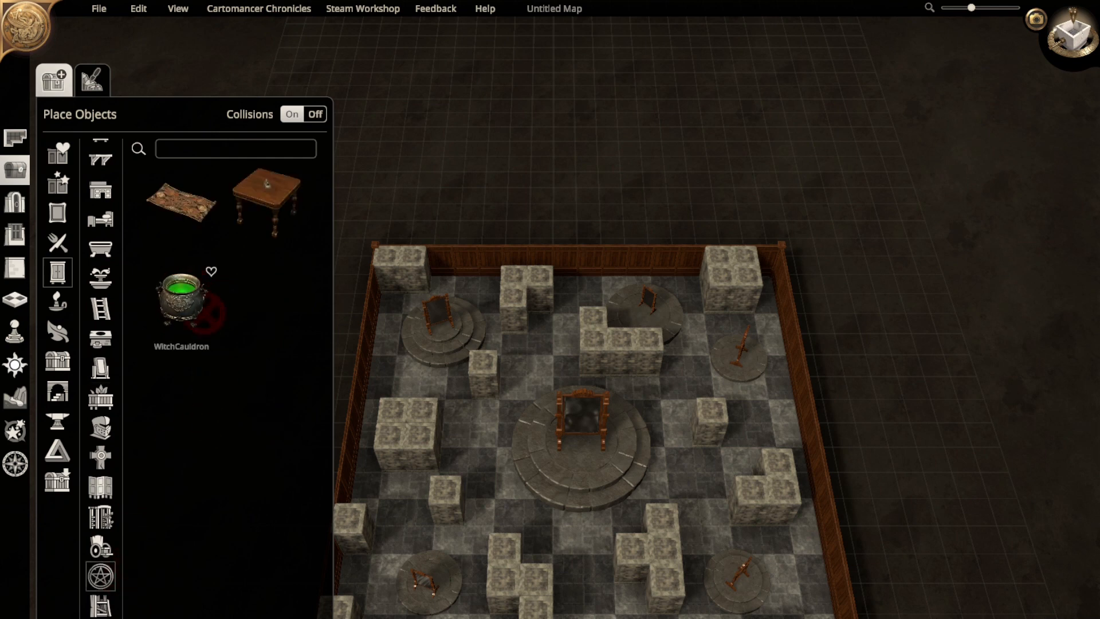
click(205, 312)
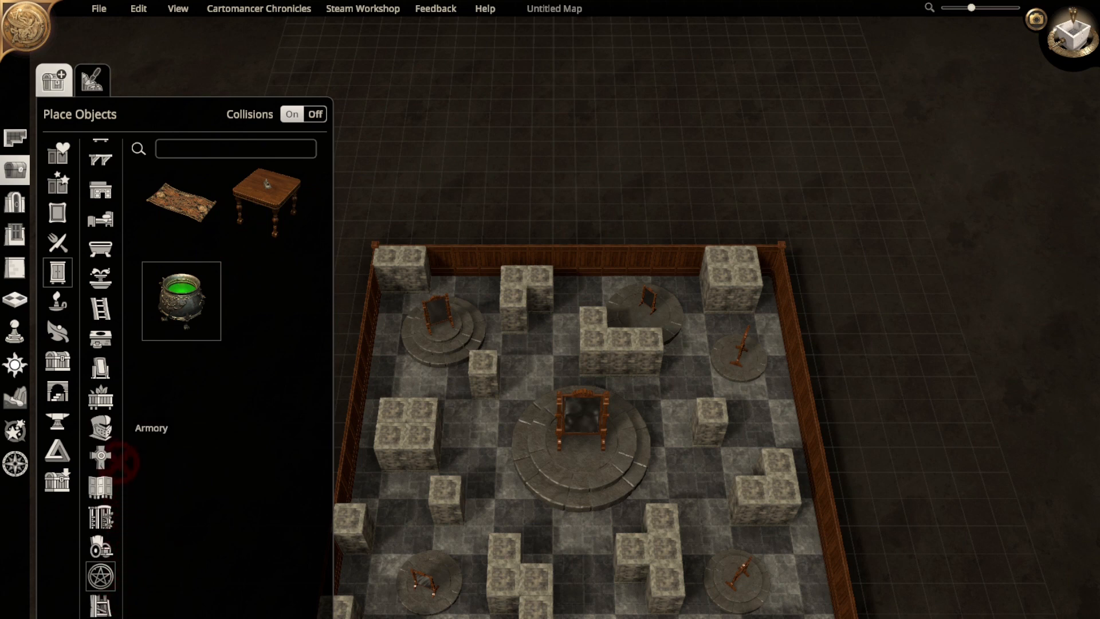
- Browse the religious furniture, checking the altars, reliquaries and stone tables for the mirror room
click(102, 459)
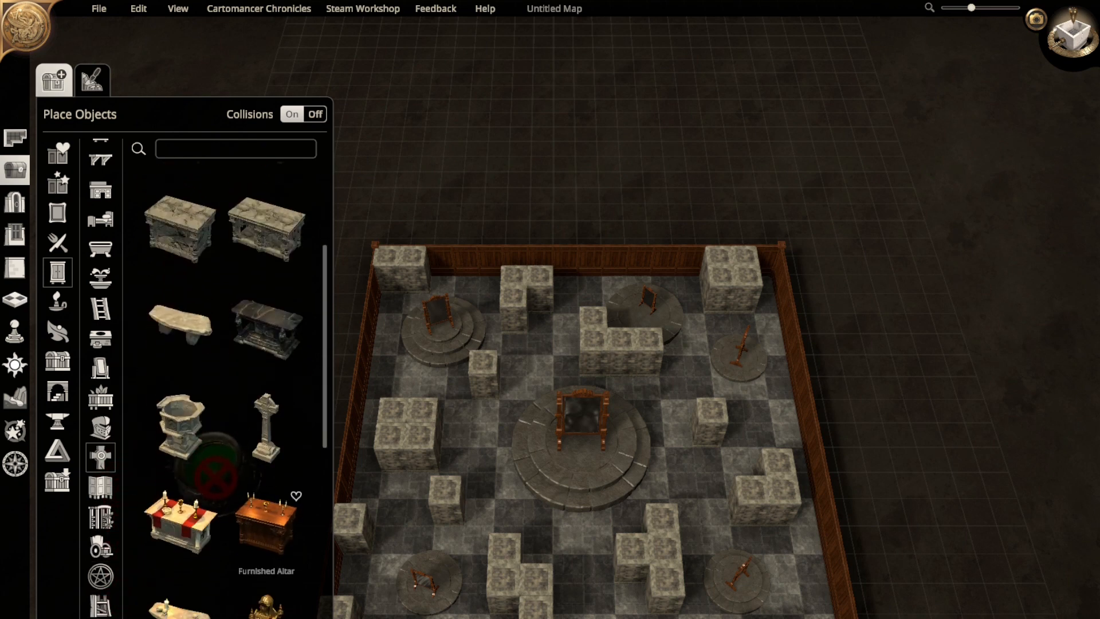
scroll(227, 472, down, 5)
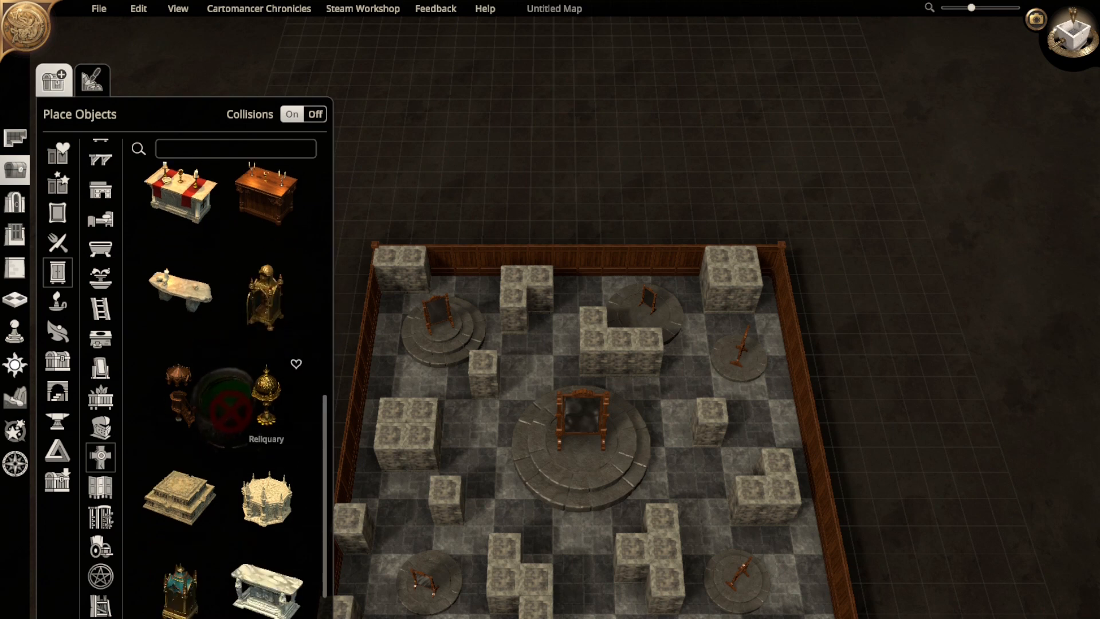
scroll(218, 416, up, 1)
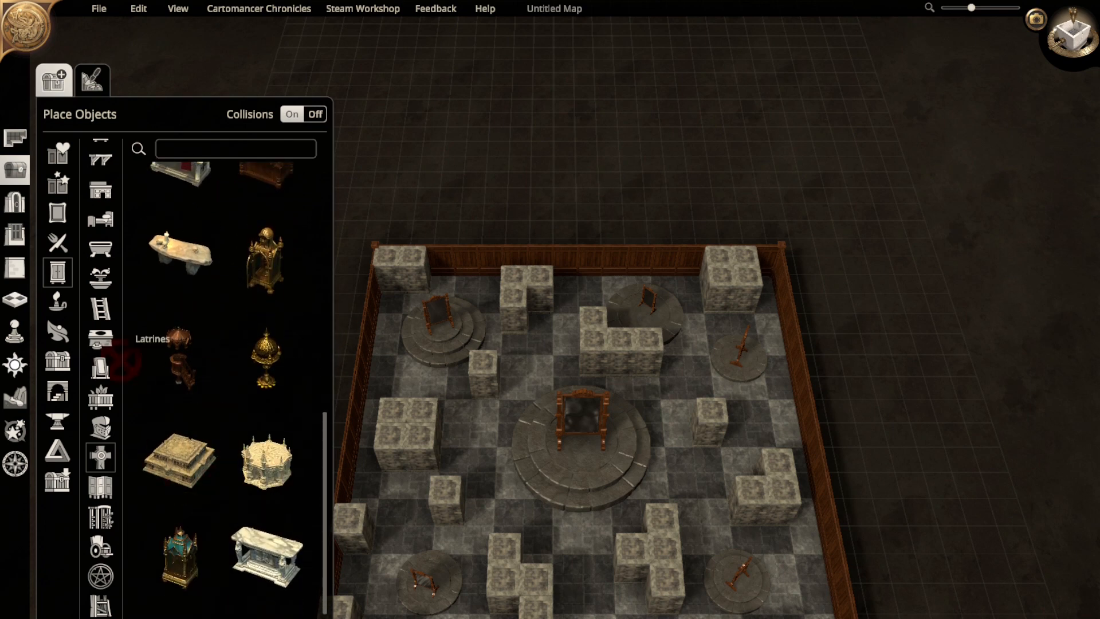
scroll(106, 347, up, 1)
scroll(130, 343, up, 1)
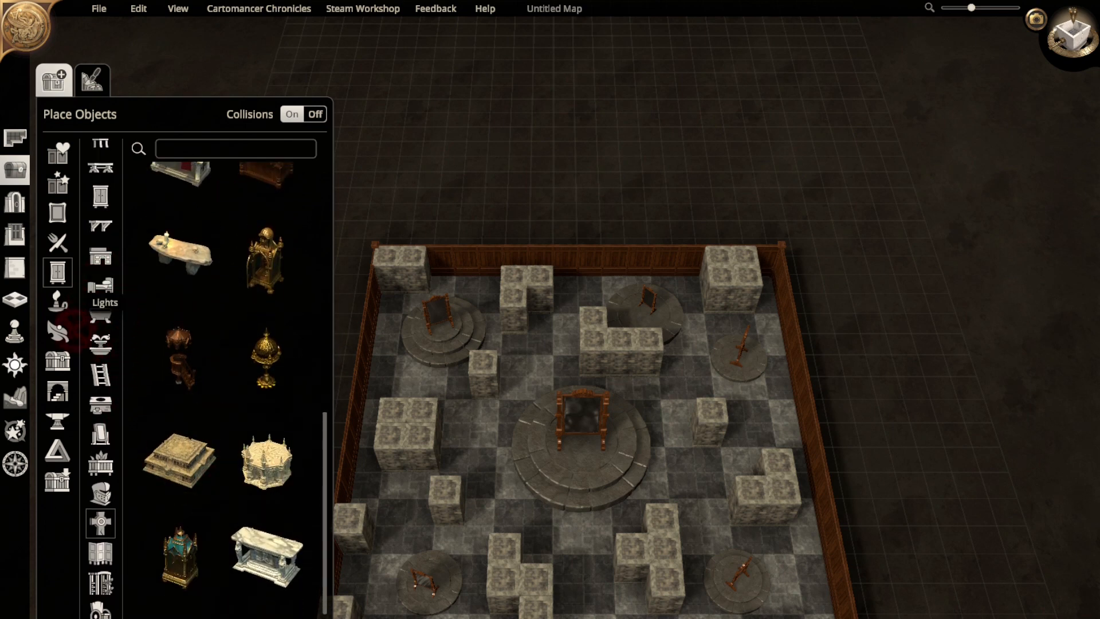
- Browse the natural rock objects through the pebbles, sandstone rocks and stalagmites, trying out the Moon
click(59, 303)
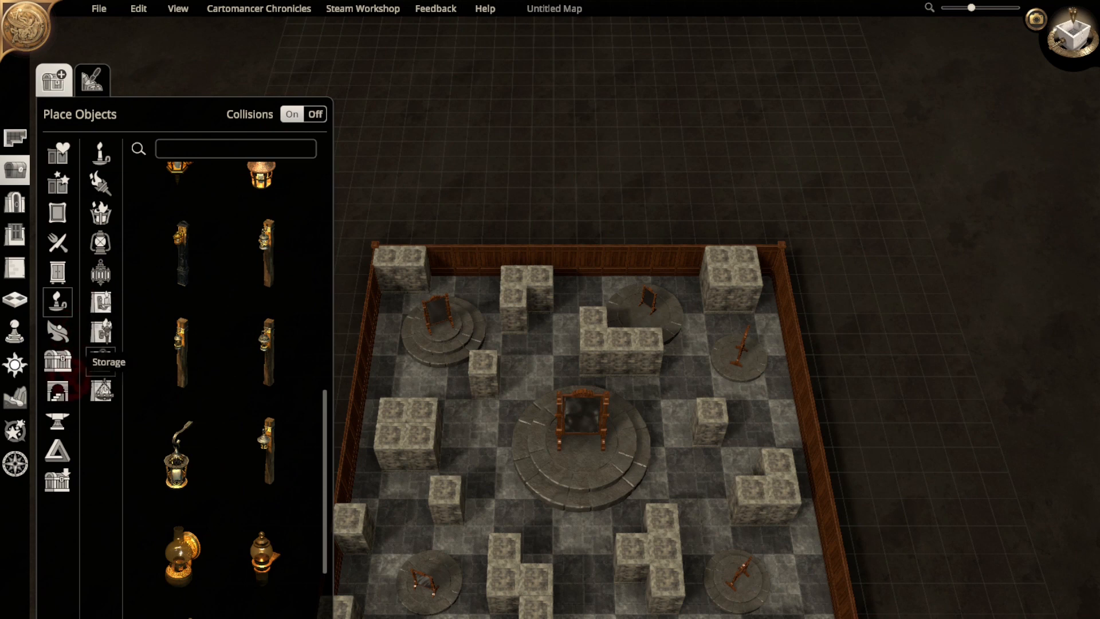
click(58, 331)
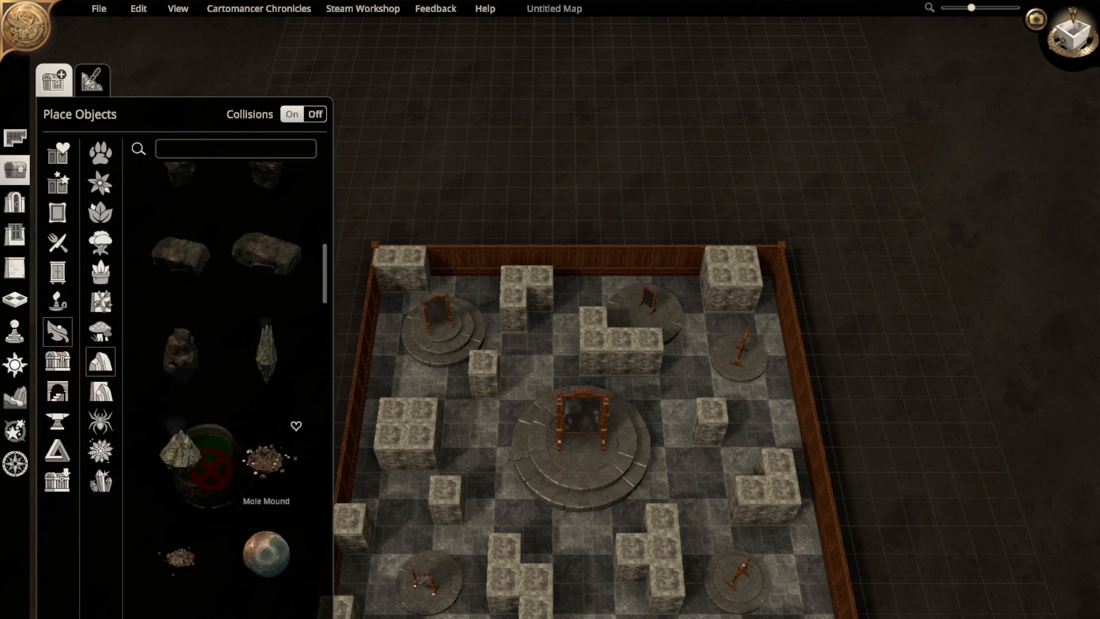
scroll(259, 349, down, 3)
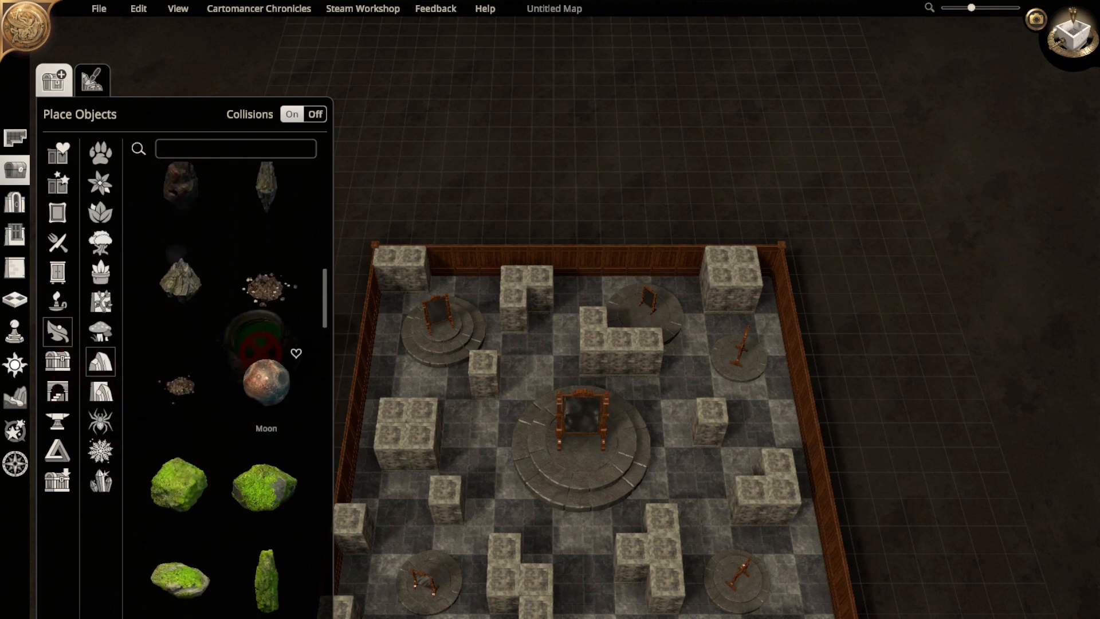
click(267, 381)
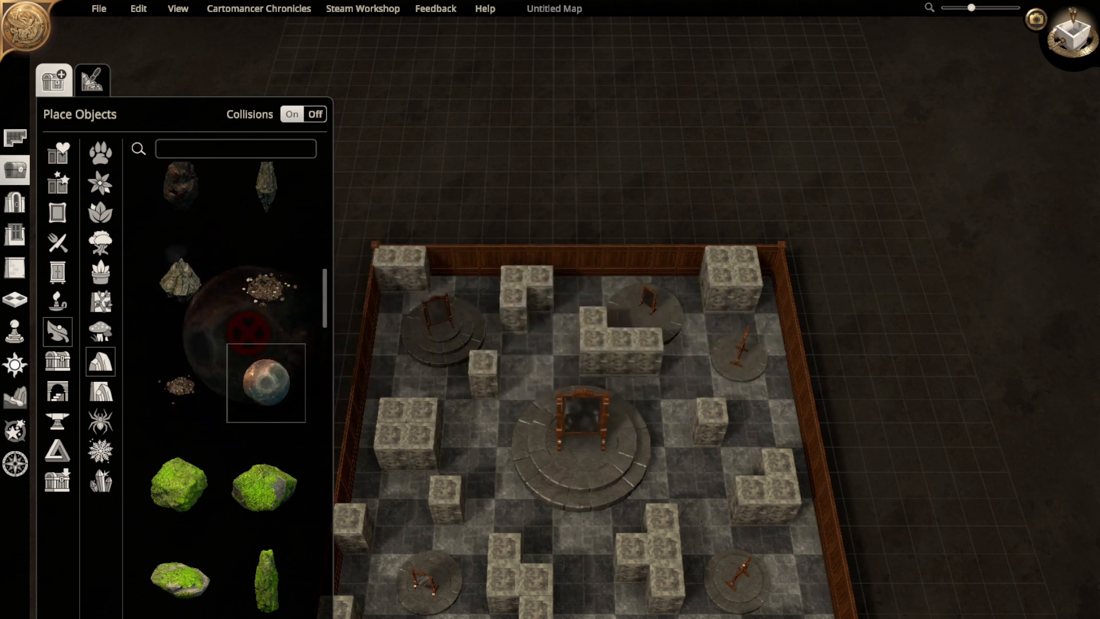
scroll(248, 333, down, 5)
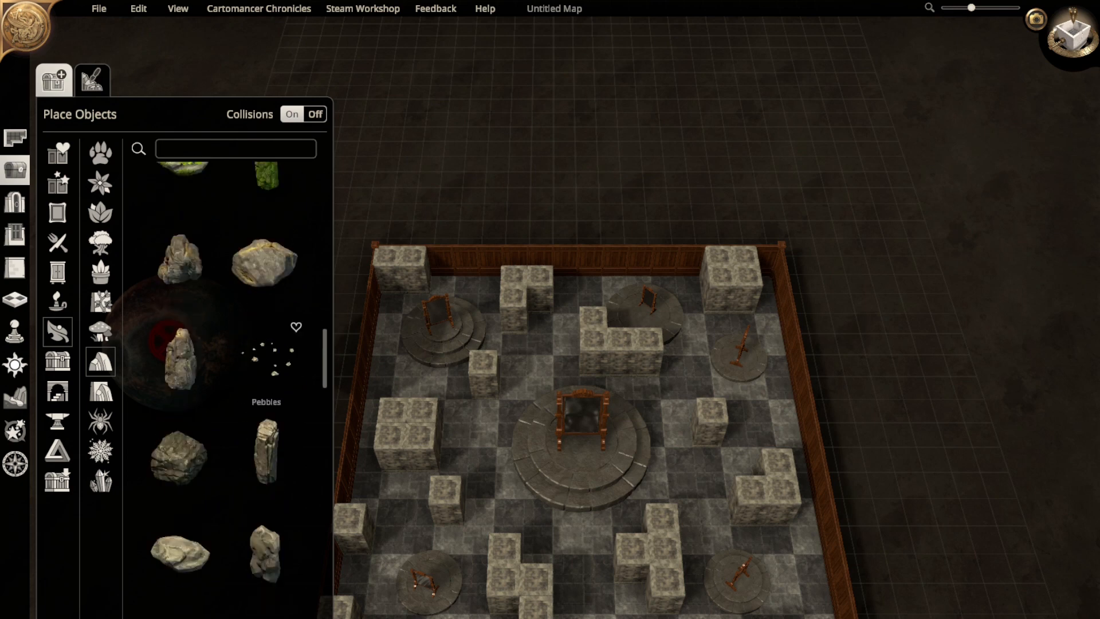
scroll(167, 342, down, 8)
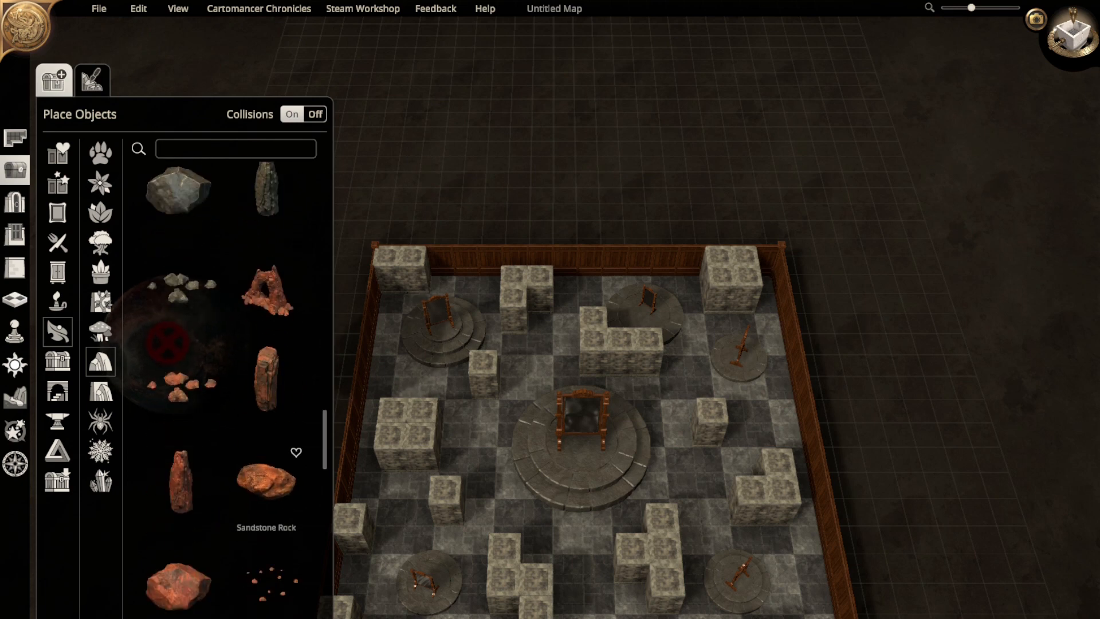
scroll(167, 341, down, 8)
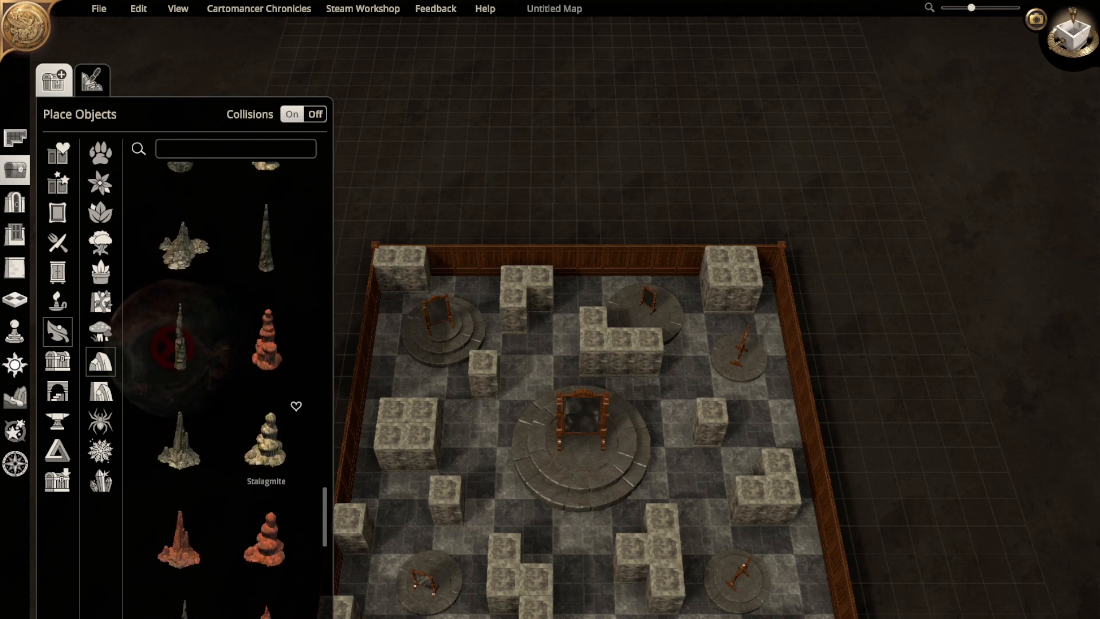
scroll(171, 347, down, 8)
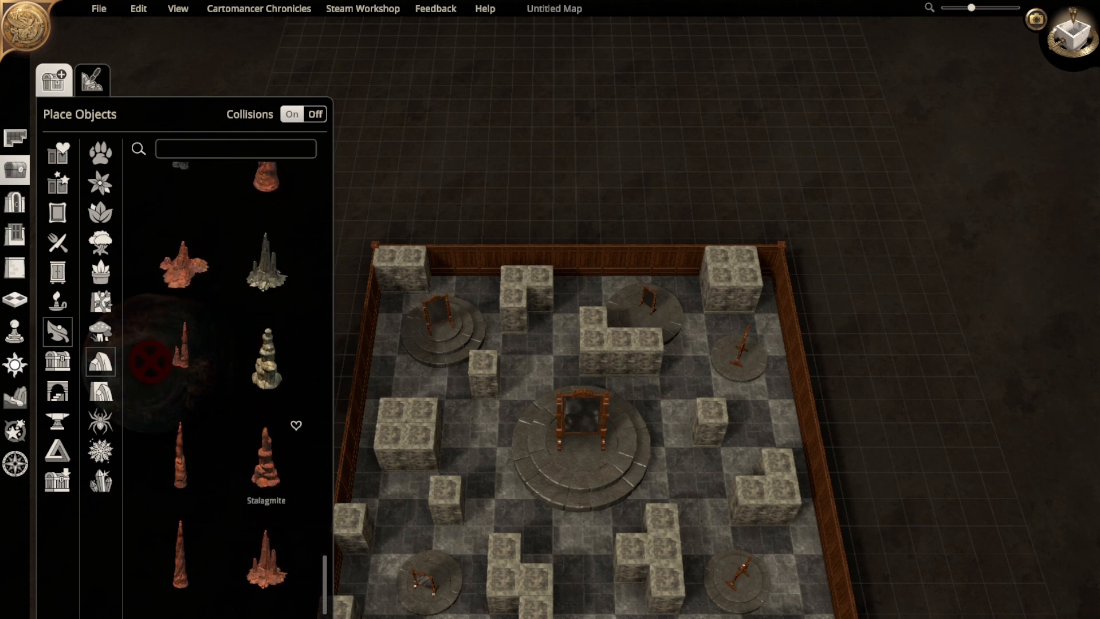
- Look through the spider webs and glowing mushrooms, previewing the pink glowing mushrooms over the checkerboard floor
click(100, 421)
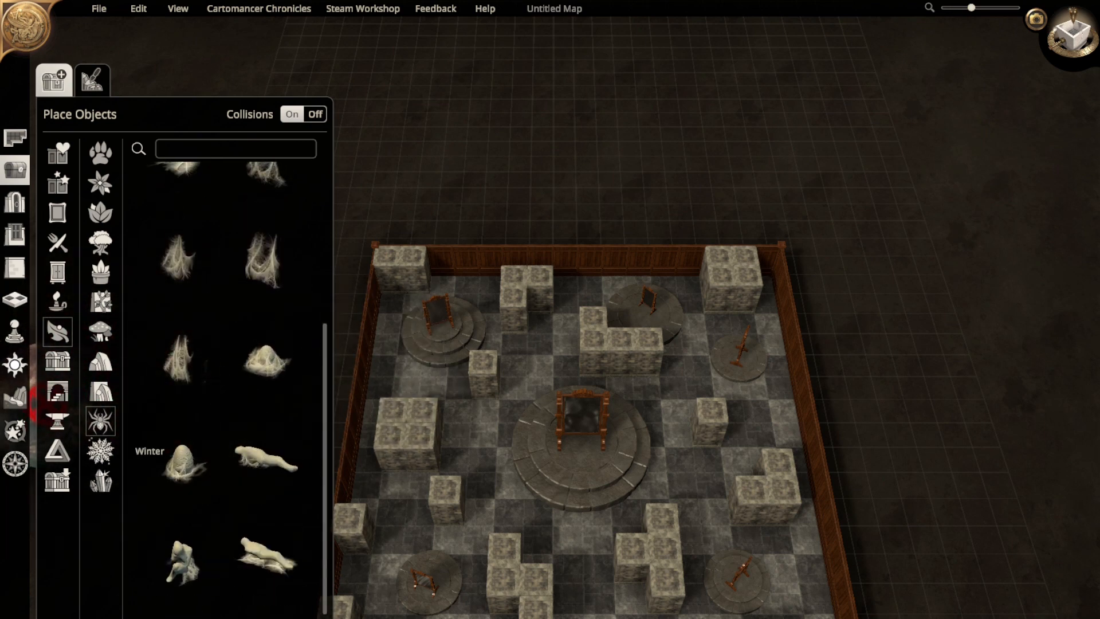
scroll(143, 363, up, 6)
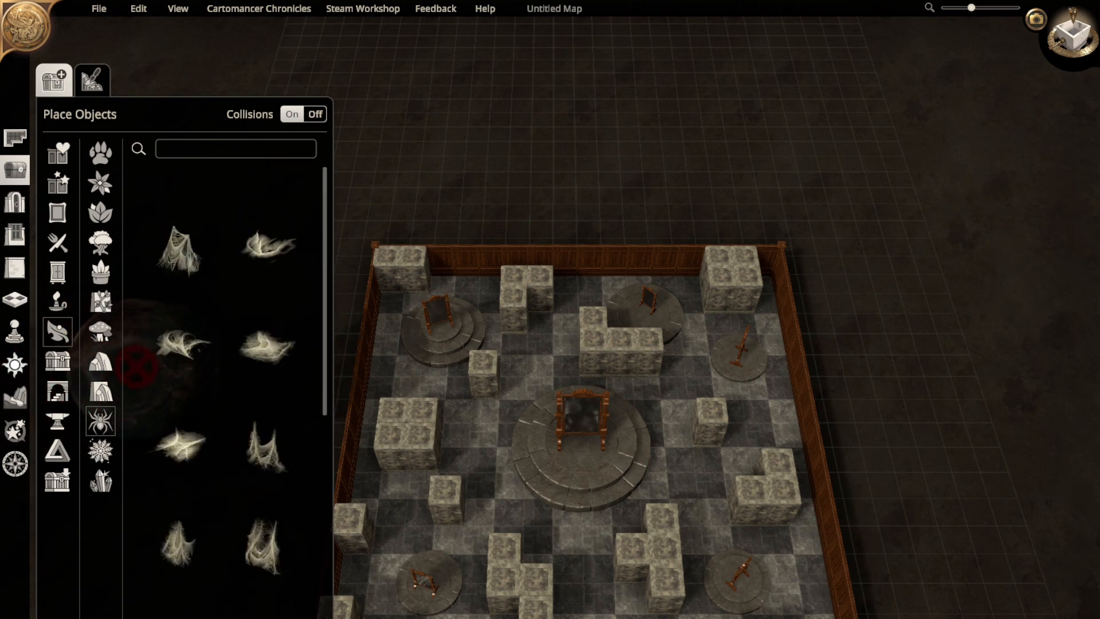
click(100, 331)
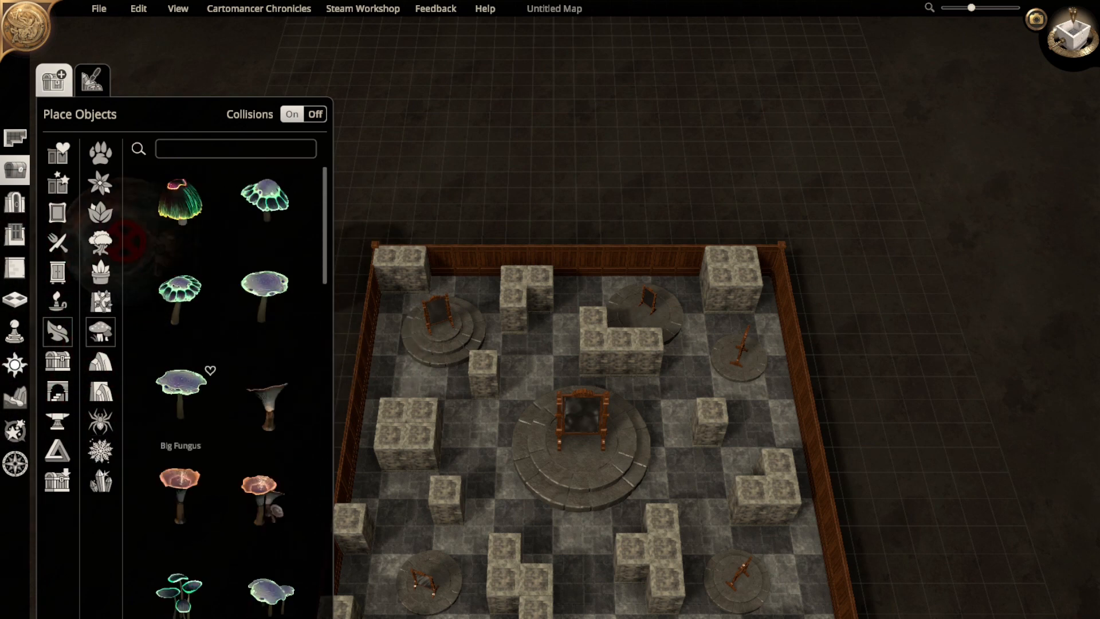
scroll(148, 270, down, 5)
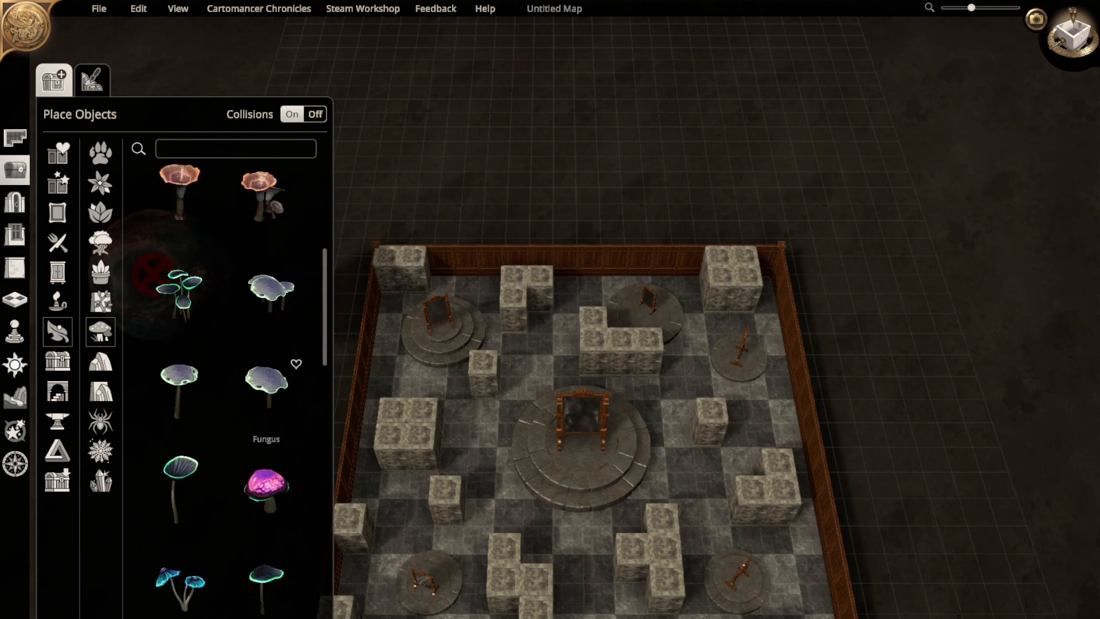
scroll(266, 364, down, 4)
click(180, 466)
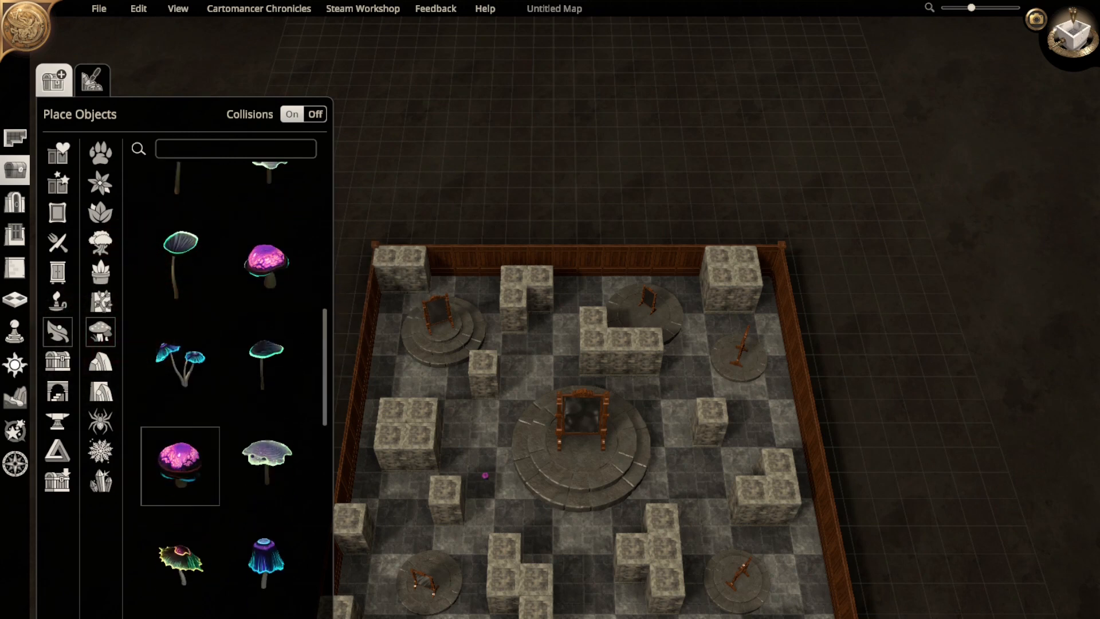
scroll(246, 541, down, 6)
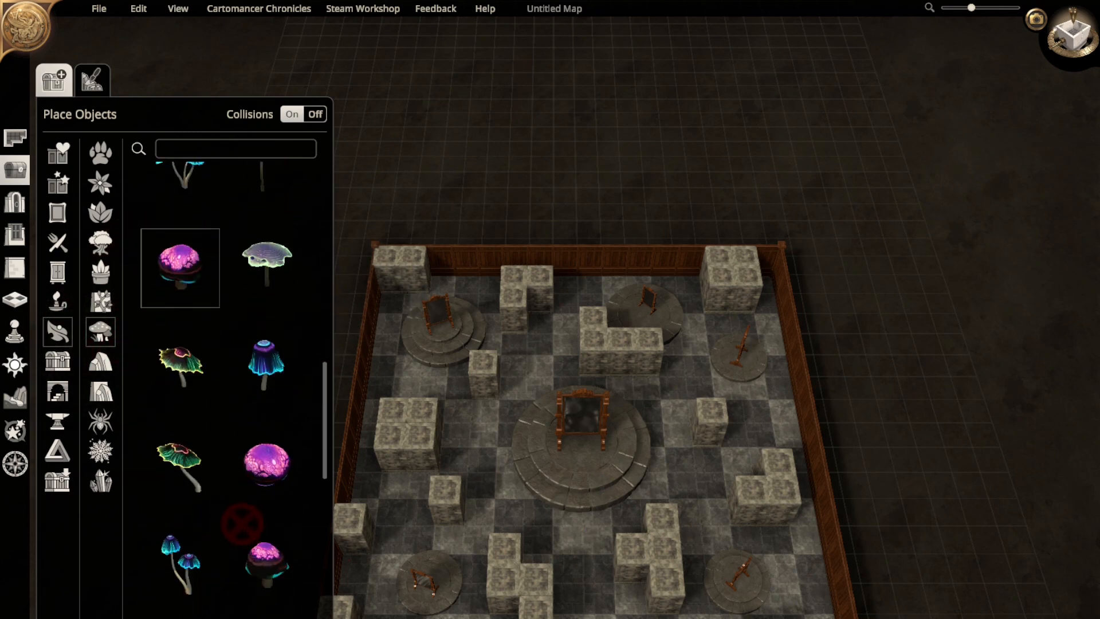
click(267, 385)
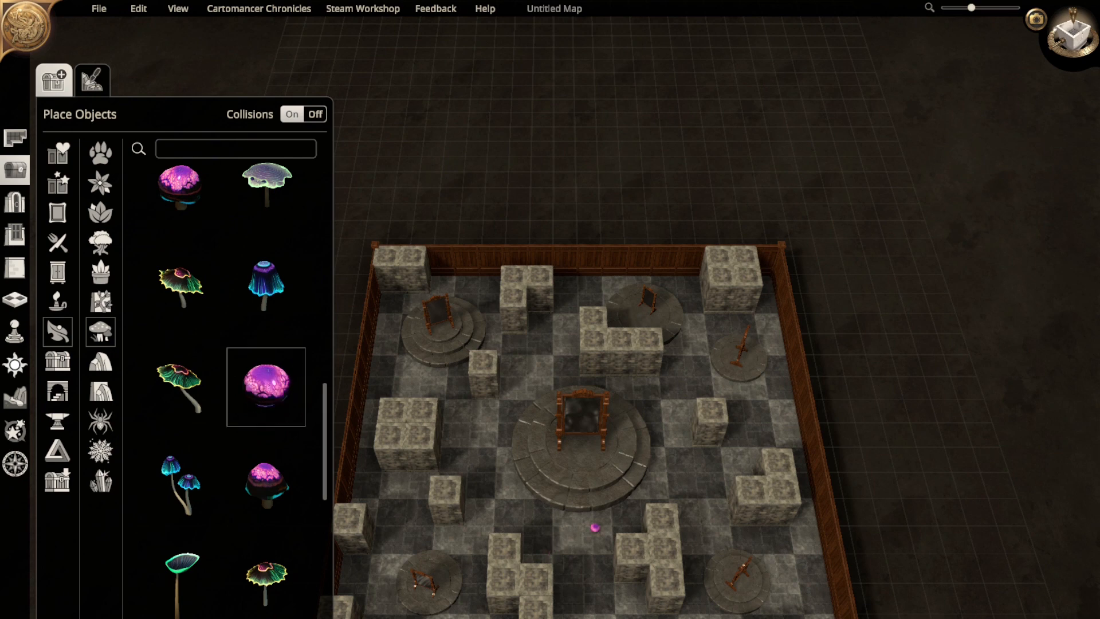
click(267, 486)
scroll(257, 544, down, 8)
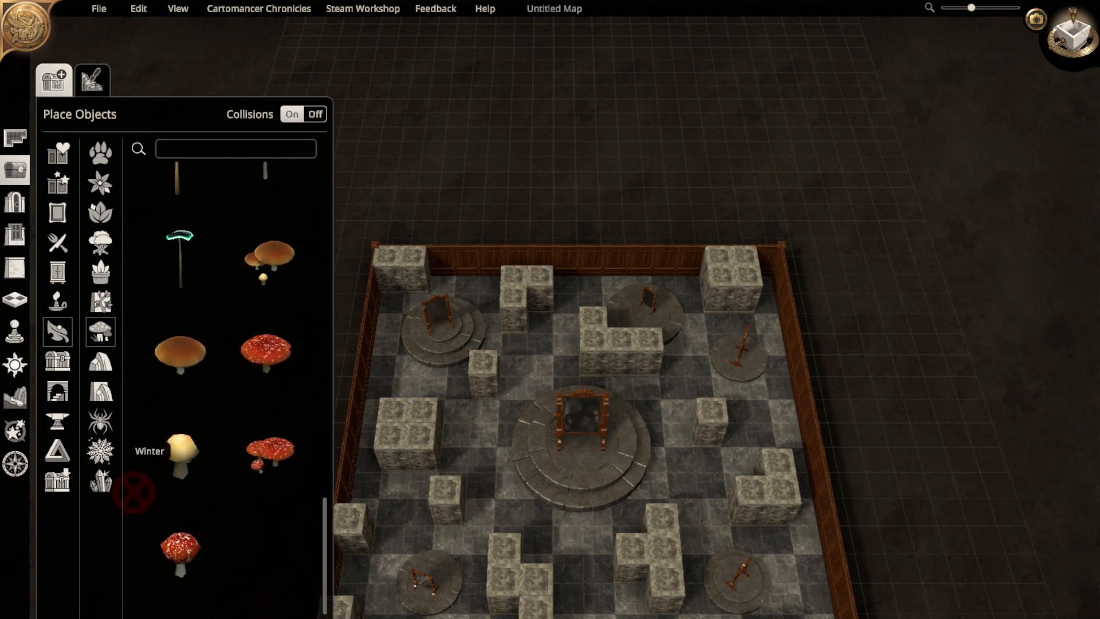
- Check the purple crystals and geodes and the trees among the nature objects for the mirror room
click(101, 451)
click(100, 481)
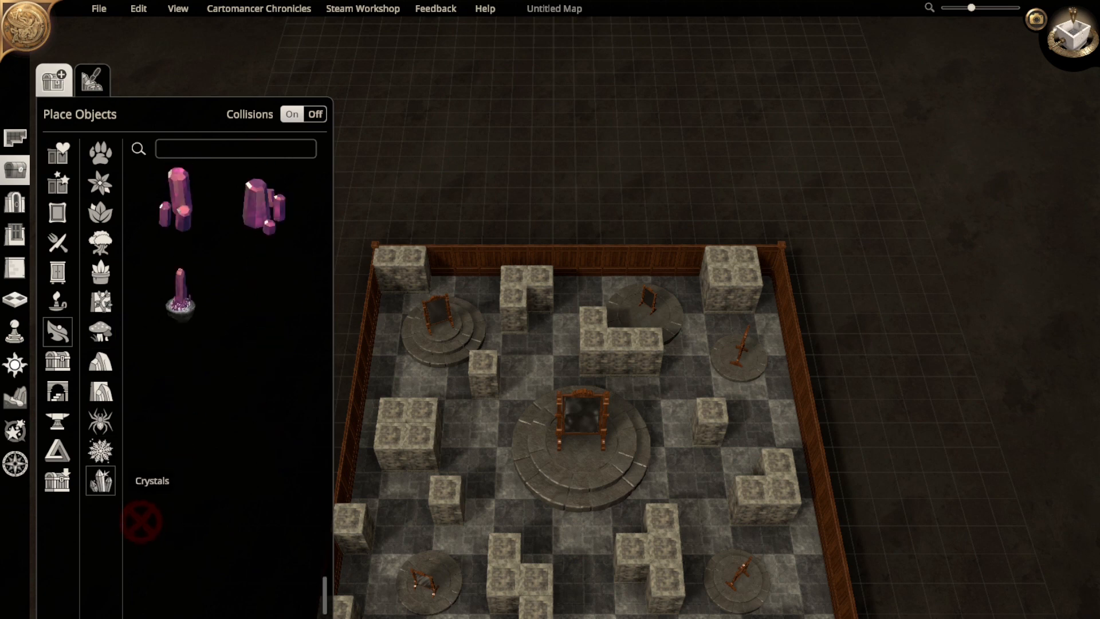
scroll(164, 509, up, 5)
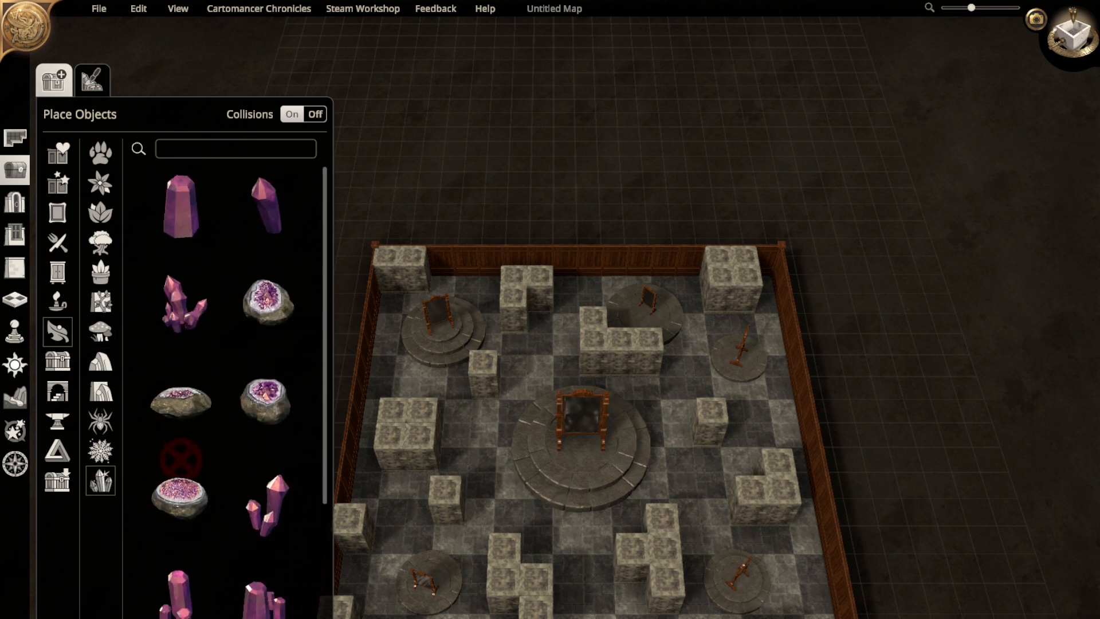
click(101, 241)
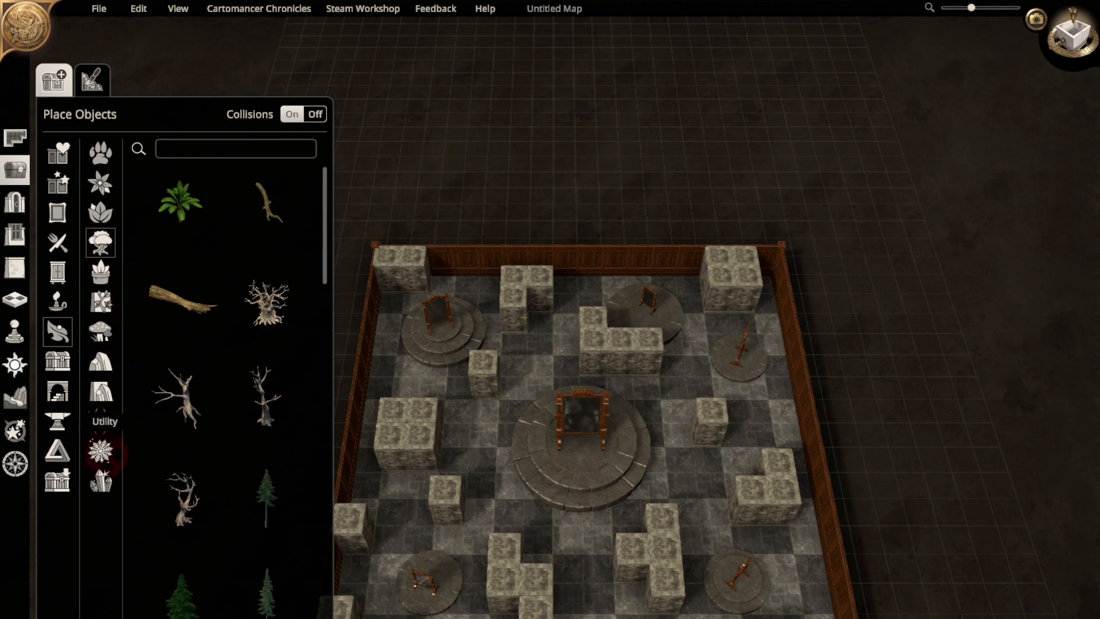
- Look through the structural machinery objects and preview the Doomsday Device beside the room's central mirror platform
click(58, 391)
scroll(101, 516, down, 5)
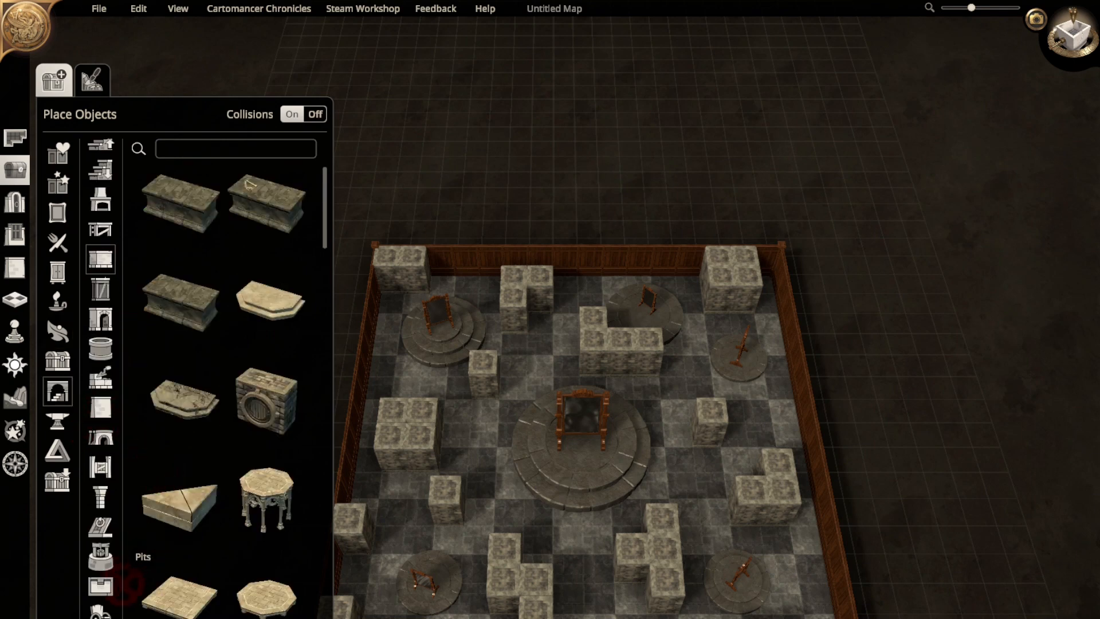
click(100, 504)
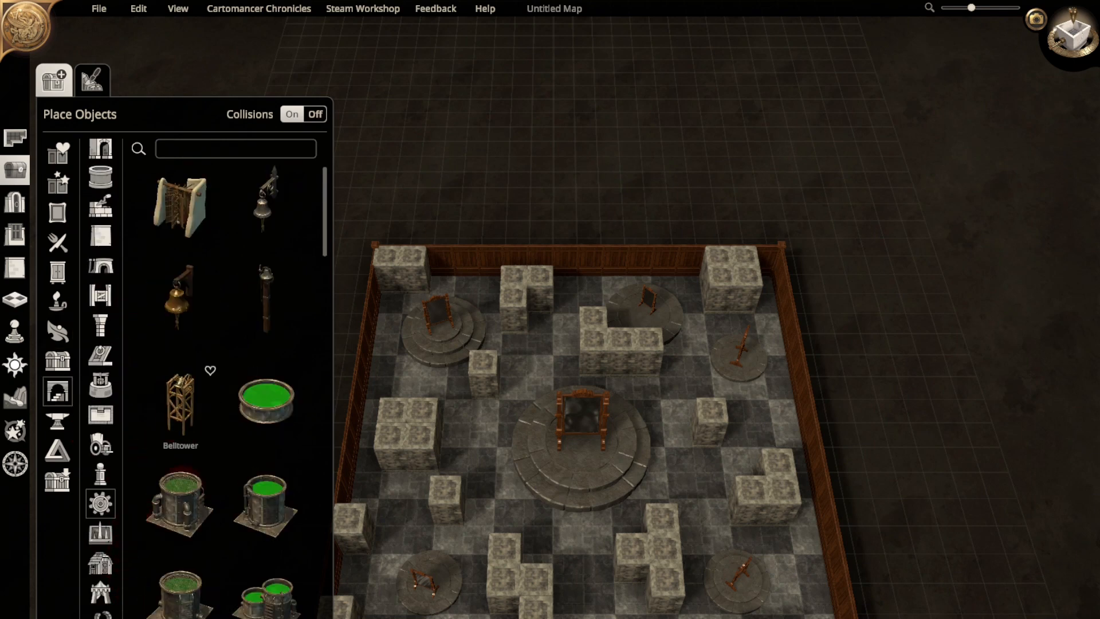
scroll(224, 338, down, 2)
scroll(219, 342, down, 3)
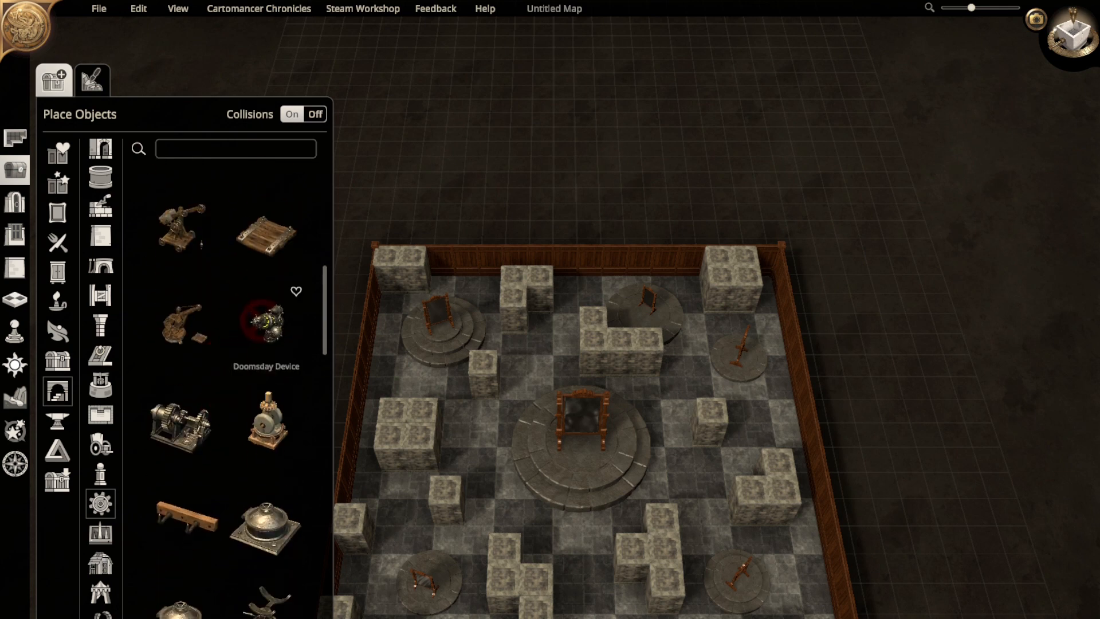
click(263, 321)
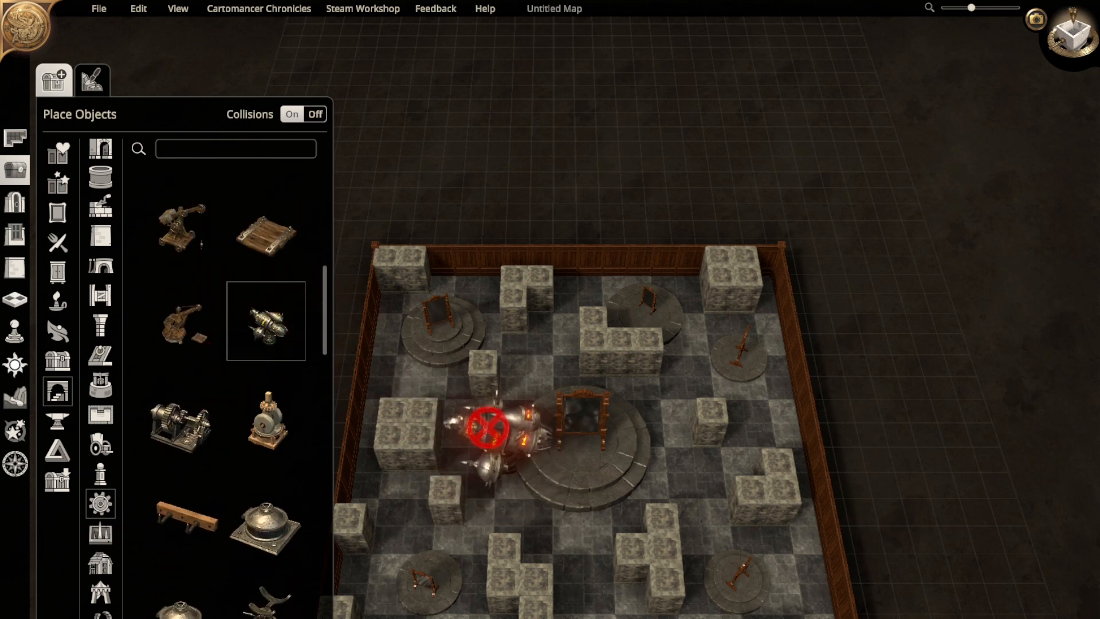
- Examine the remaining machinery, from the lava pool and levers to the towers, and pick the golden telescope
scroll(180, 430, down, 1)
scroll(266, 424, down, 5)
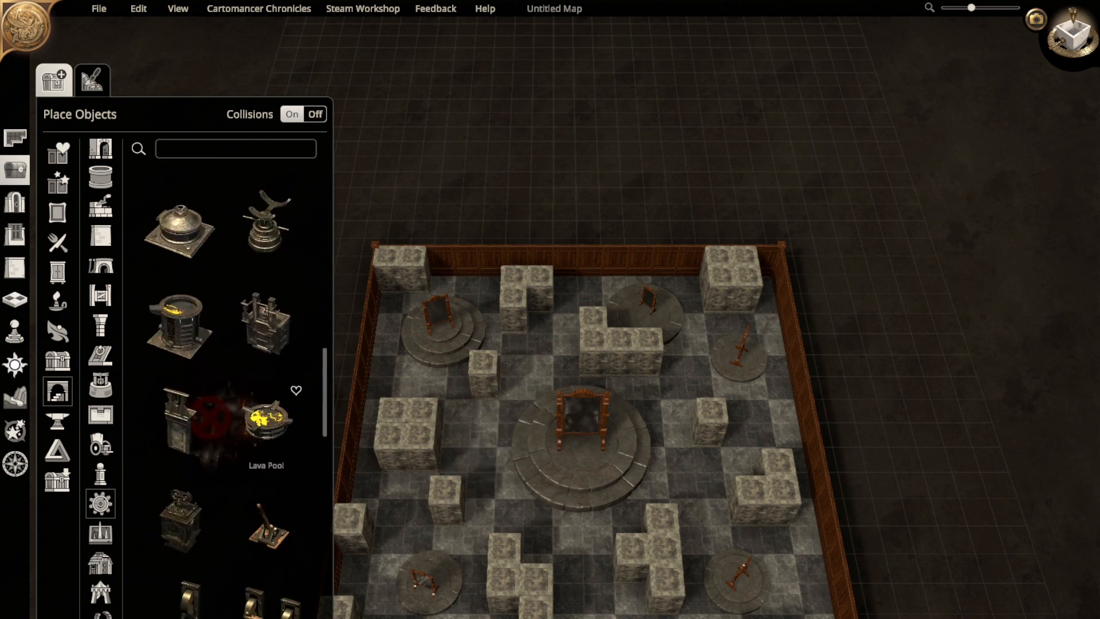
scroll(266, 418, down, 4)
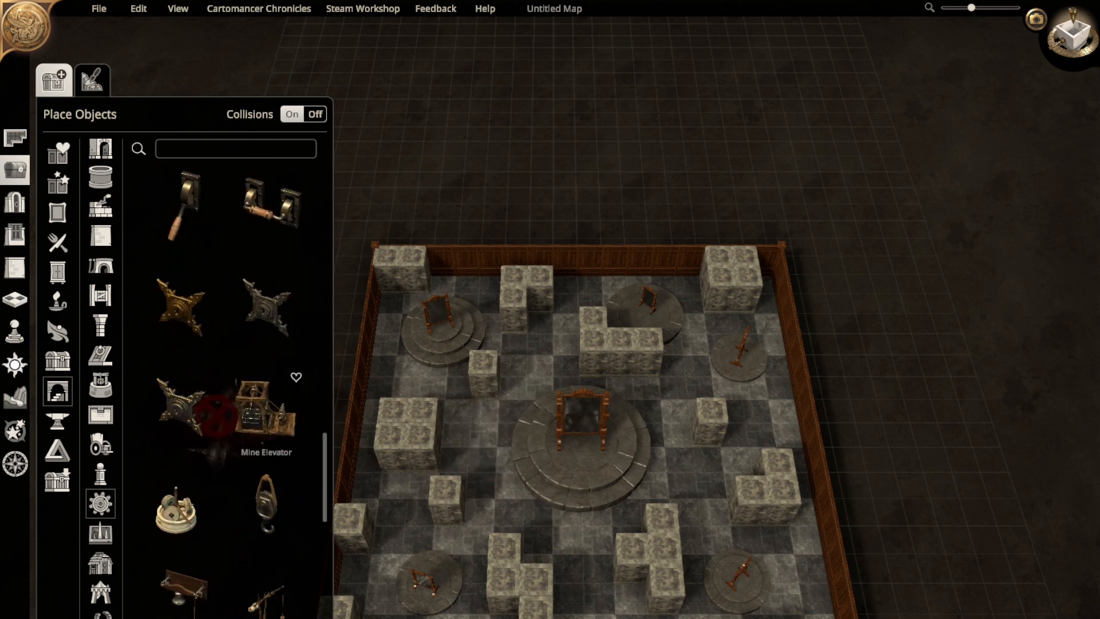
scroll(216, 419, down, 3)
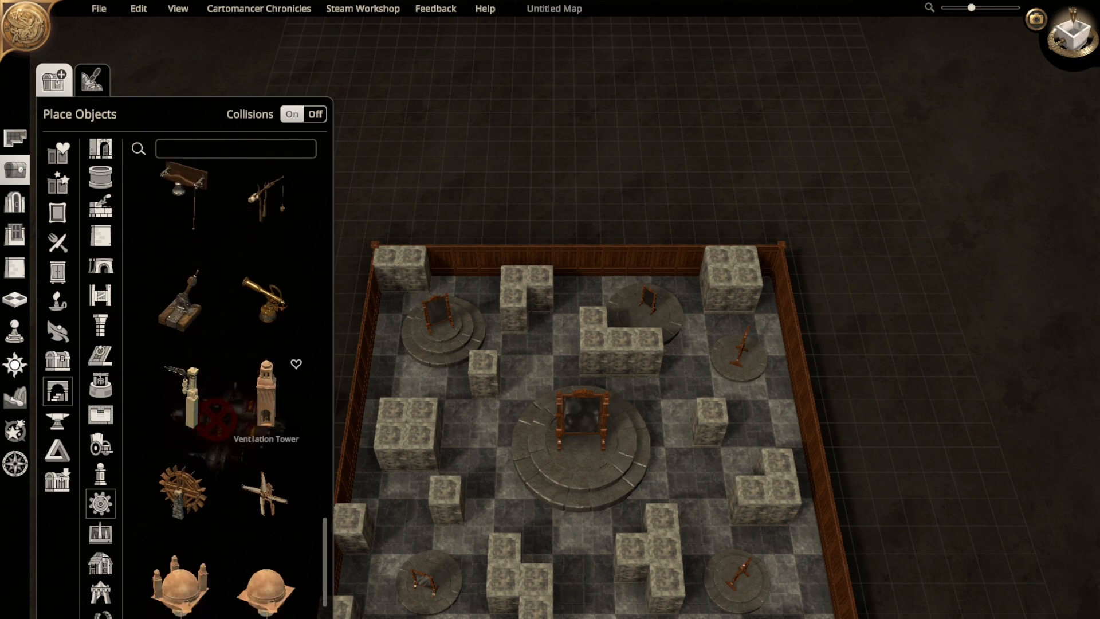
click(265, 258)
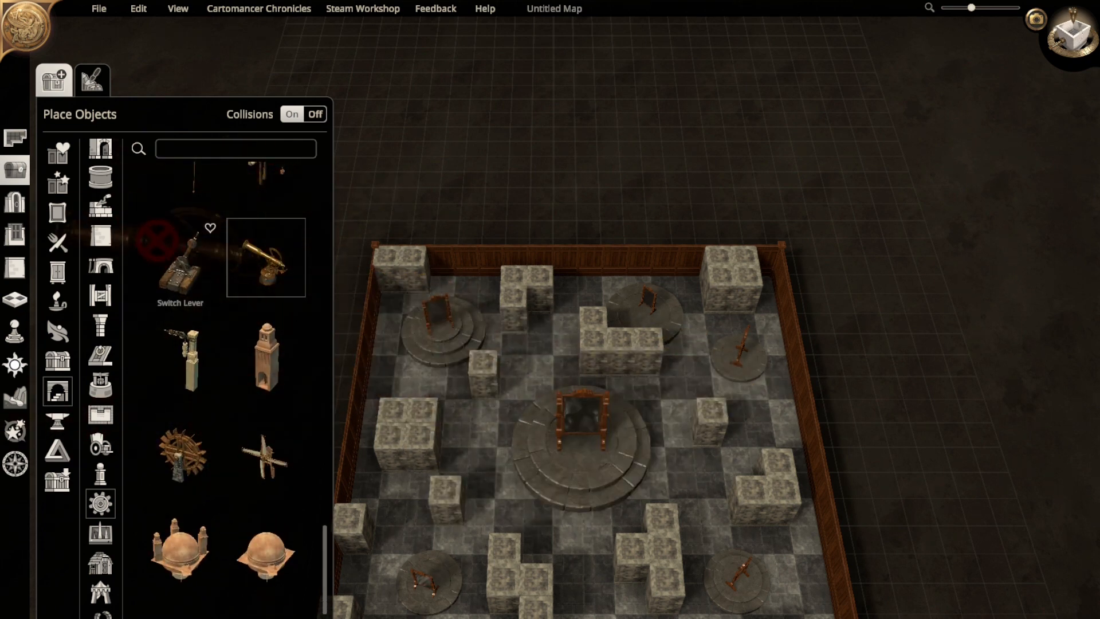
- Look back through the structural machinery, from the switch lever past the locks and levers to the lava pool
click(180, 257)
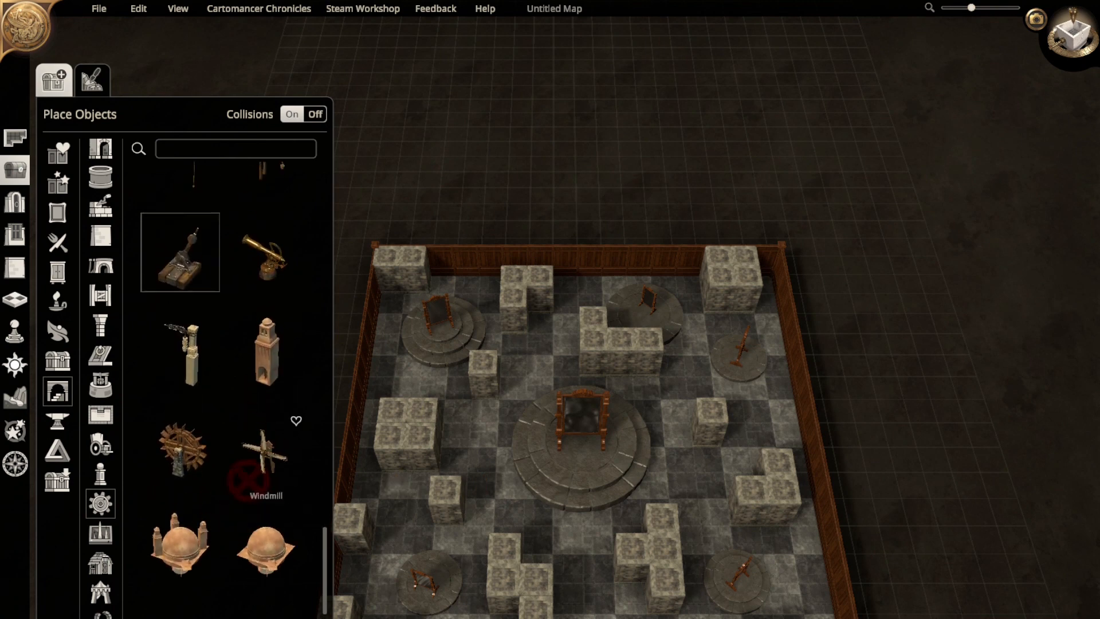
scroll(249, 487, up, 3)
scroll(248, 480, up, 6)
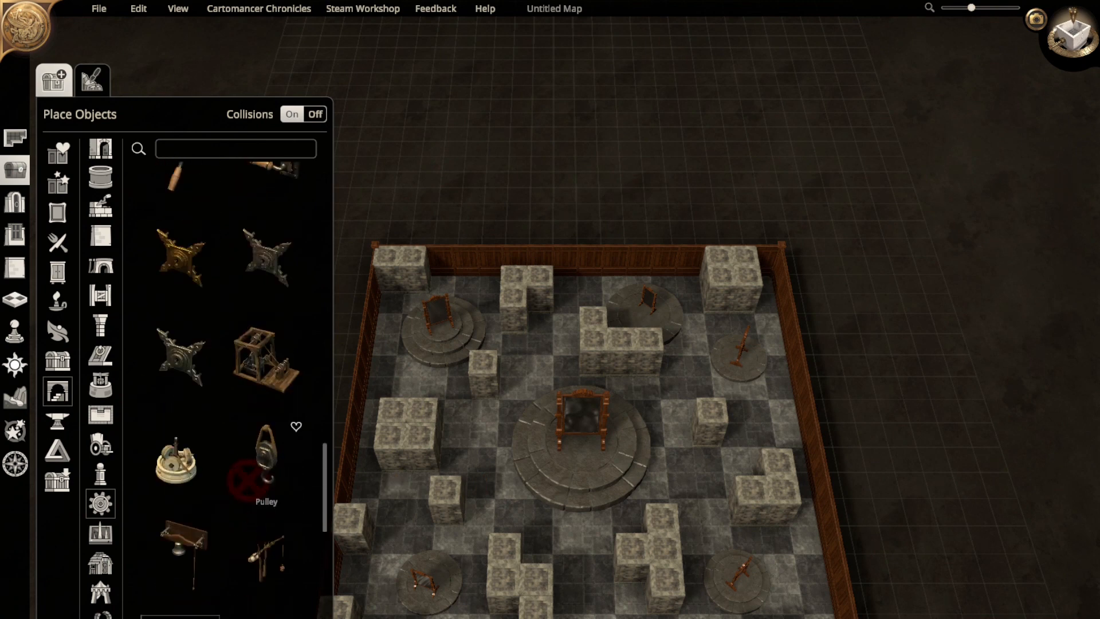
scroll(246, 482, up, 1)
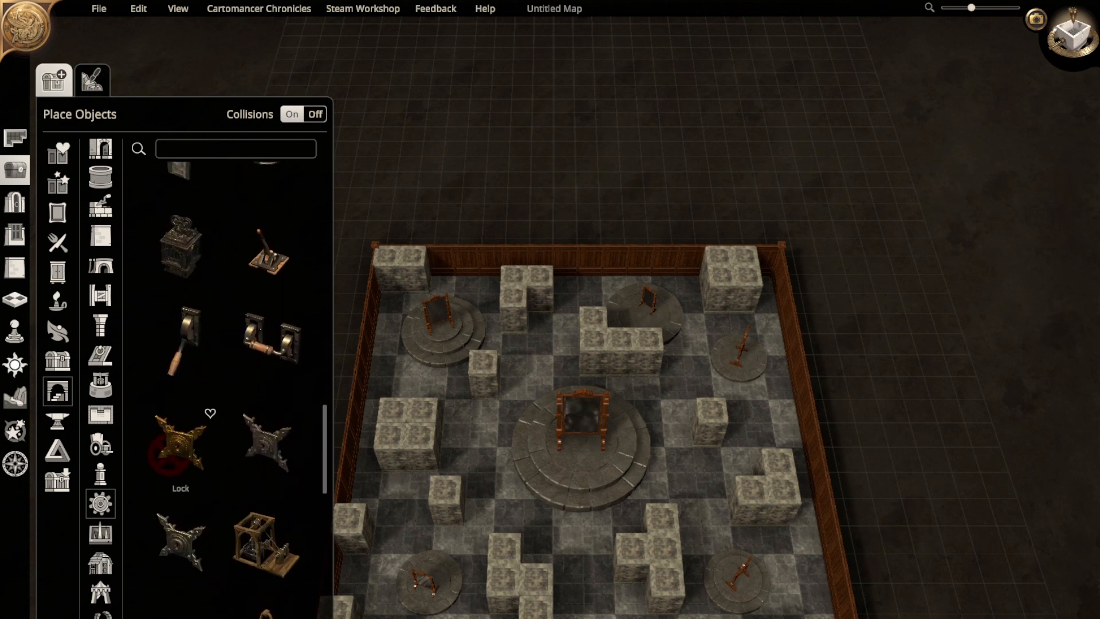
scroll(181, 355, up, 3)
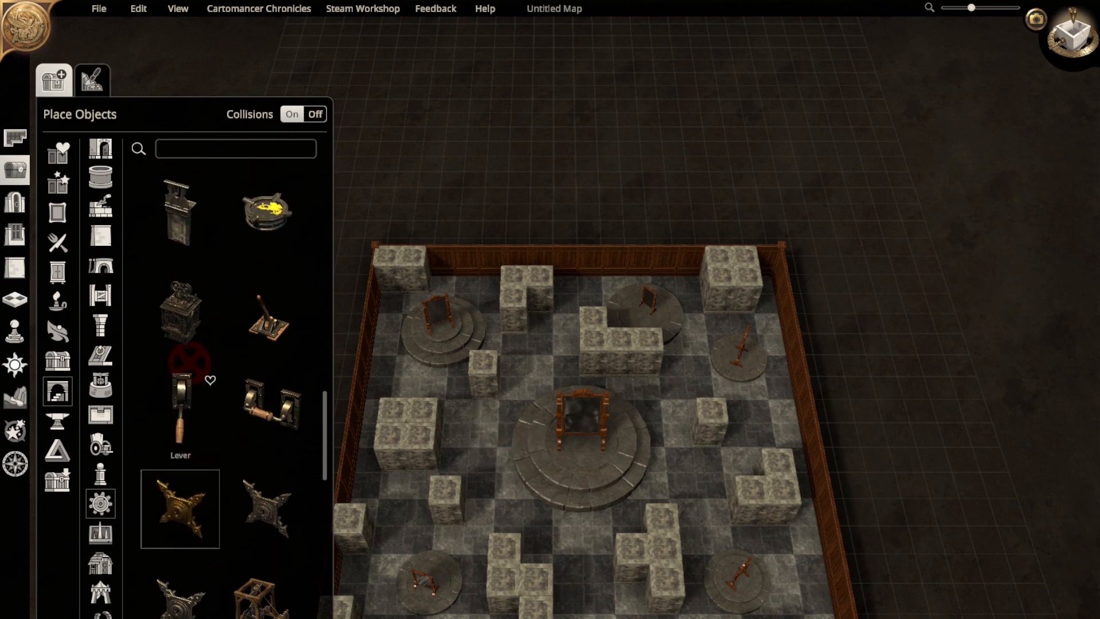
scroll(237, 381, up, 5)
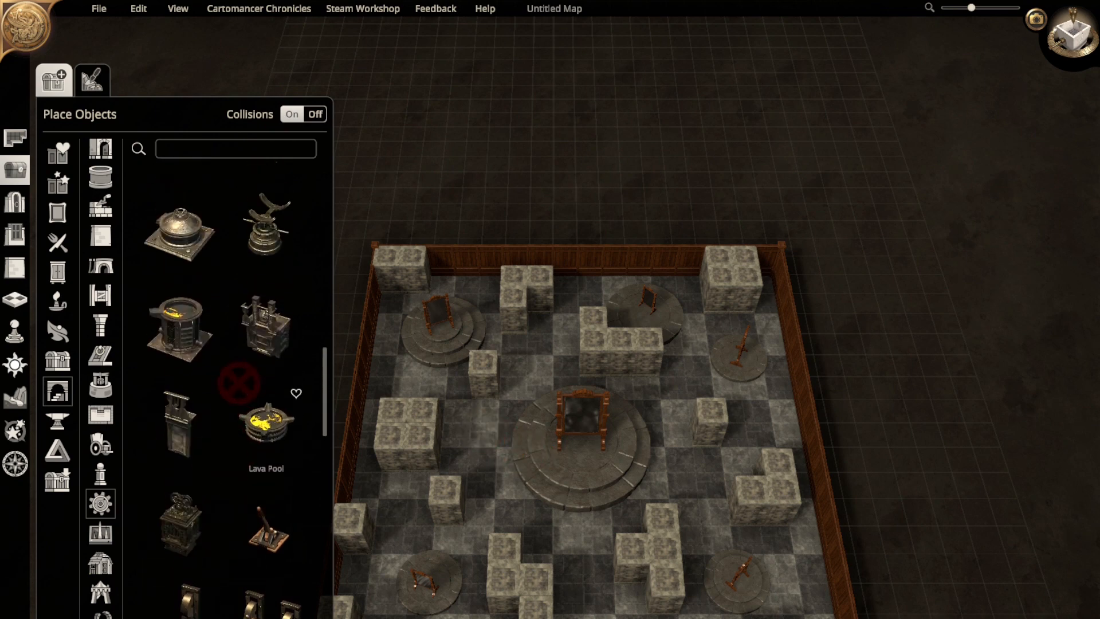
scroll(236, 381, up, 4)
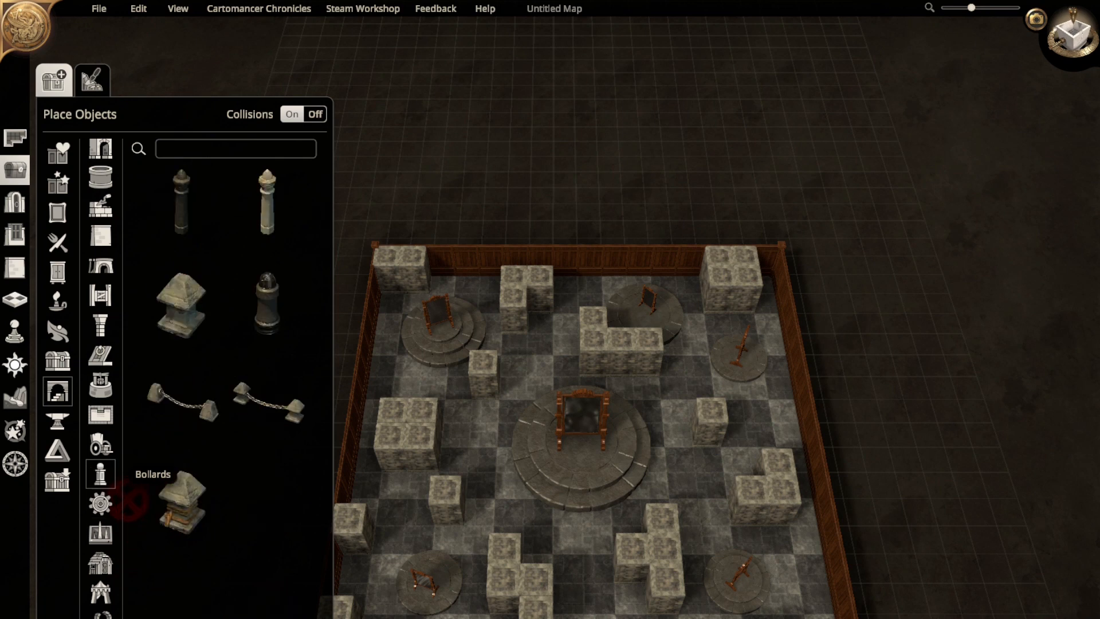
- Check the bollards, rails and pipes for the mirror room, picking the Pipe Cross and a big straight pipe
scroll(115, 505, down, 3)
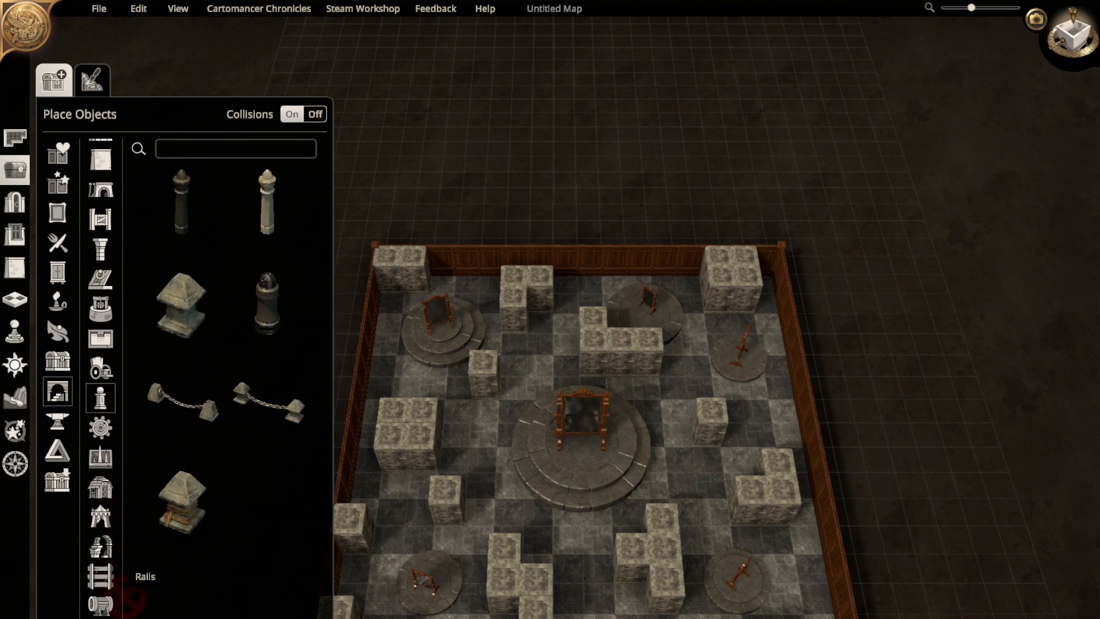
scroll(210, 513, down, 5)
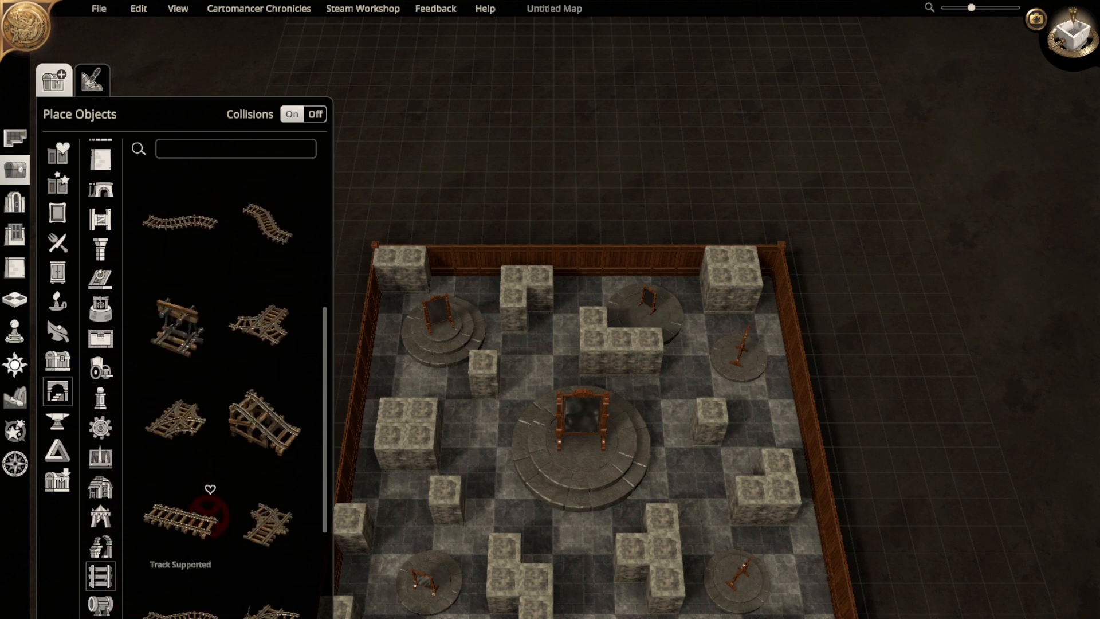
click(101, 605)
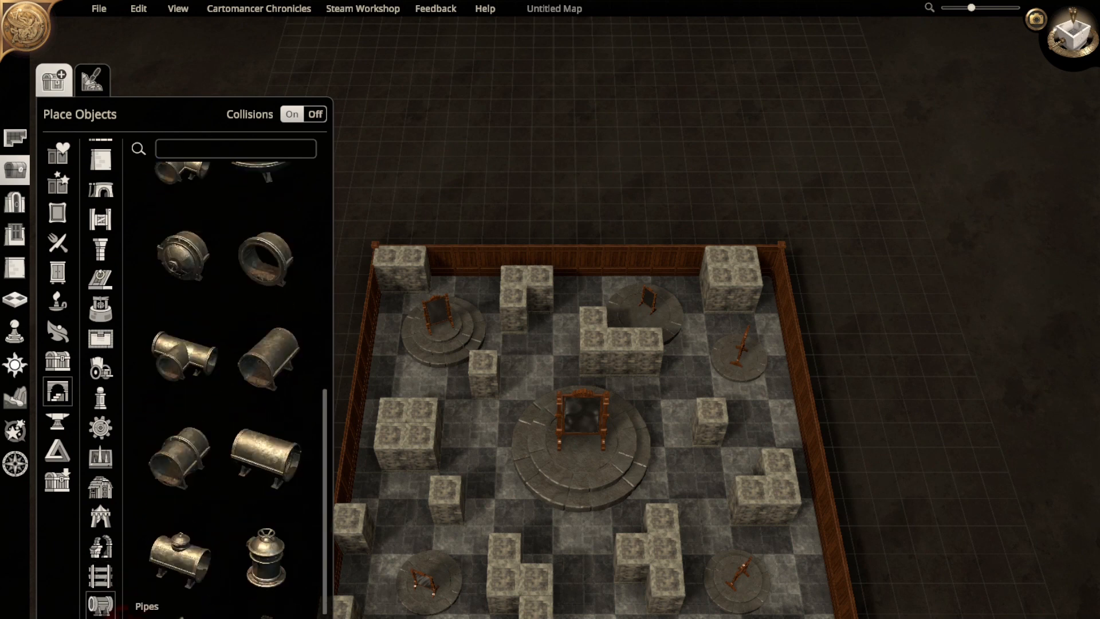
scroll(281, 478, up, 3)
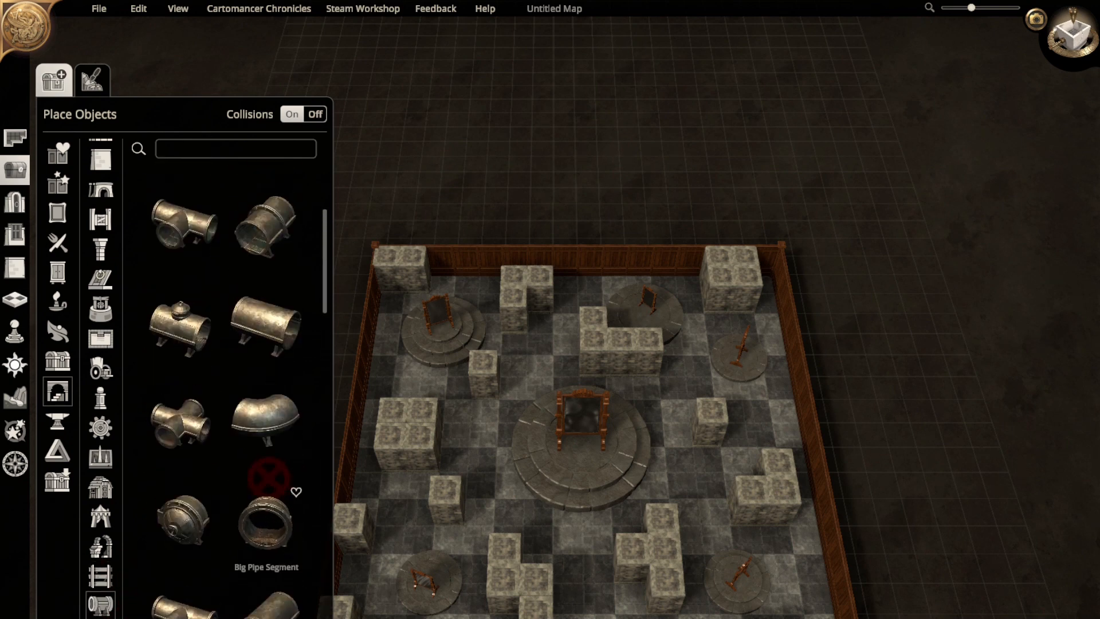
scroll(268, 478, down, 4)
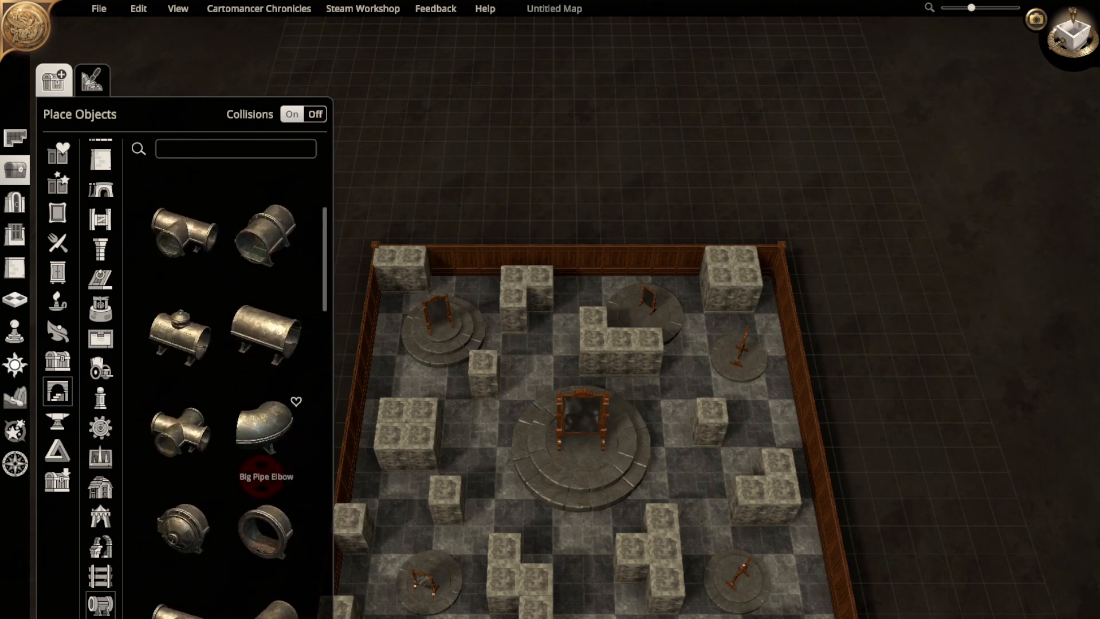
scroll(254, 460, down, 8)
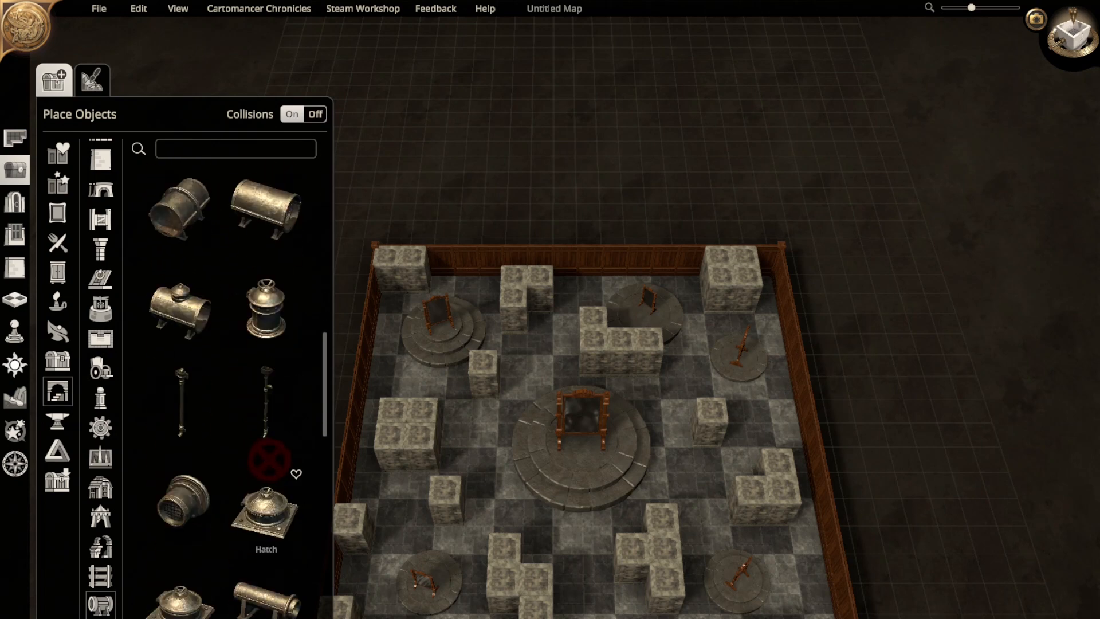
scroll(268, 467, down, 2)
click(266, 466)
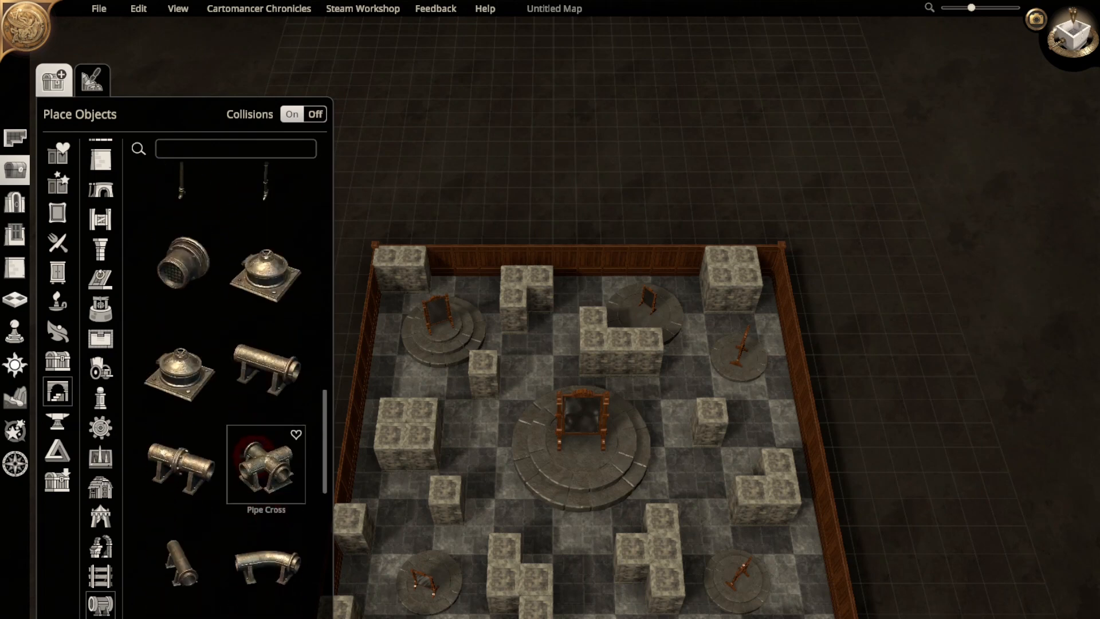
scroll(181, 381, up, 8)
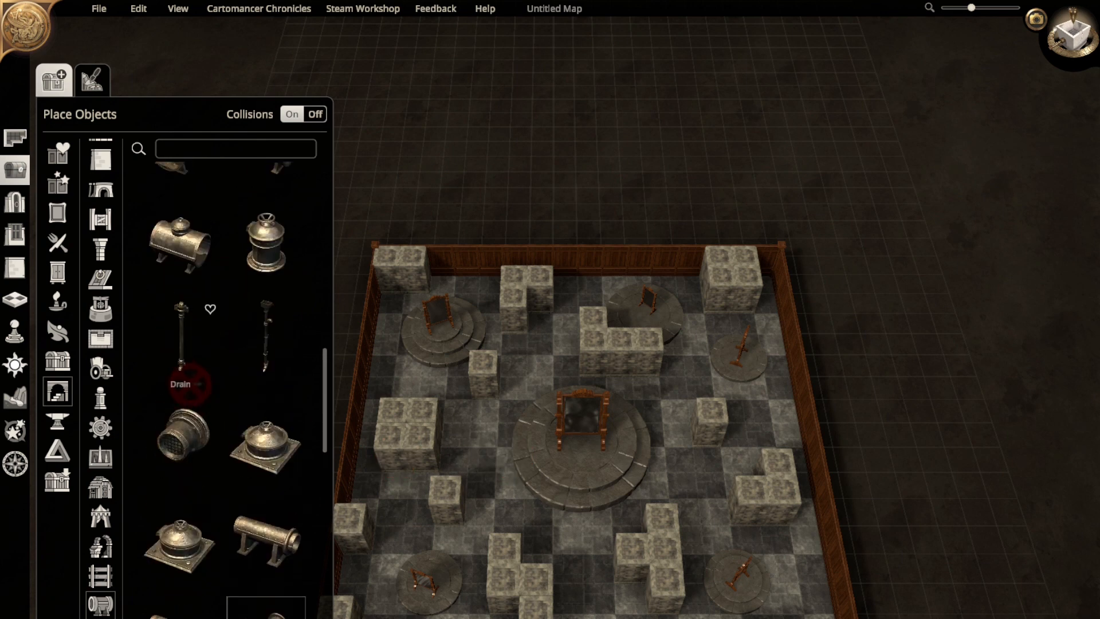
scroll(189, 382, up, 6)
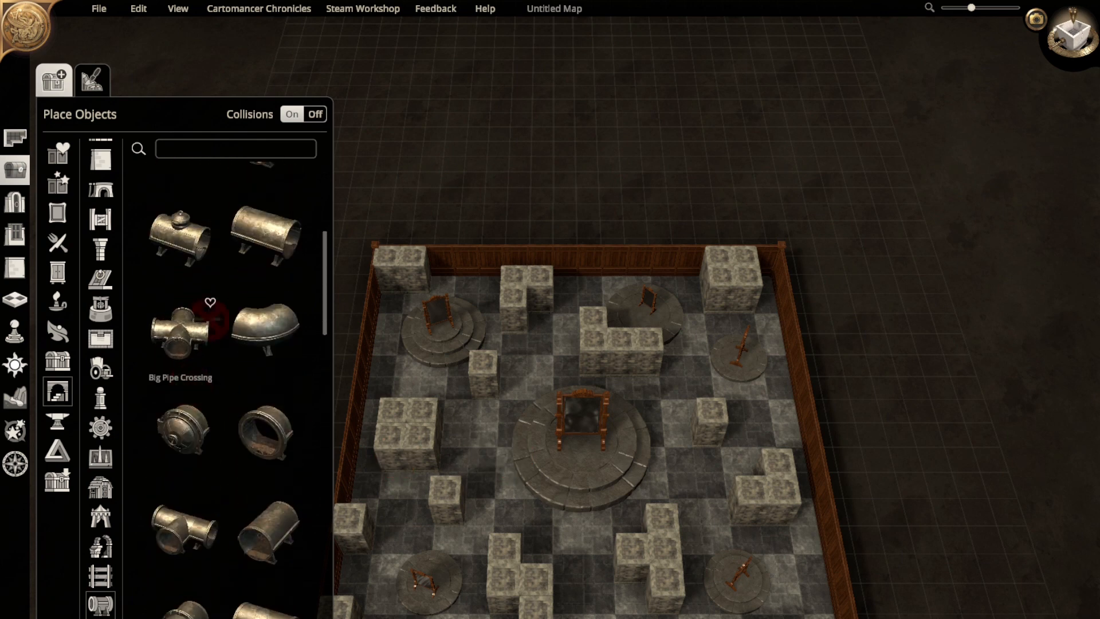
click(266, 233)
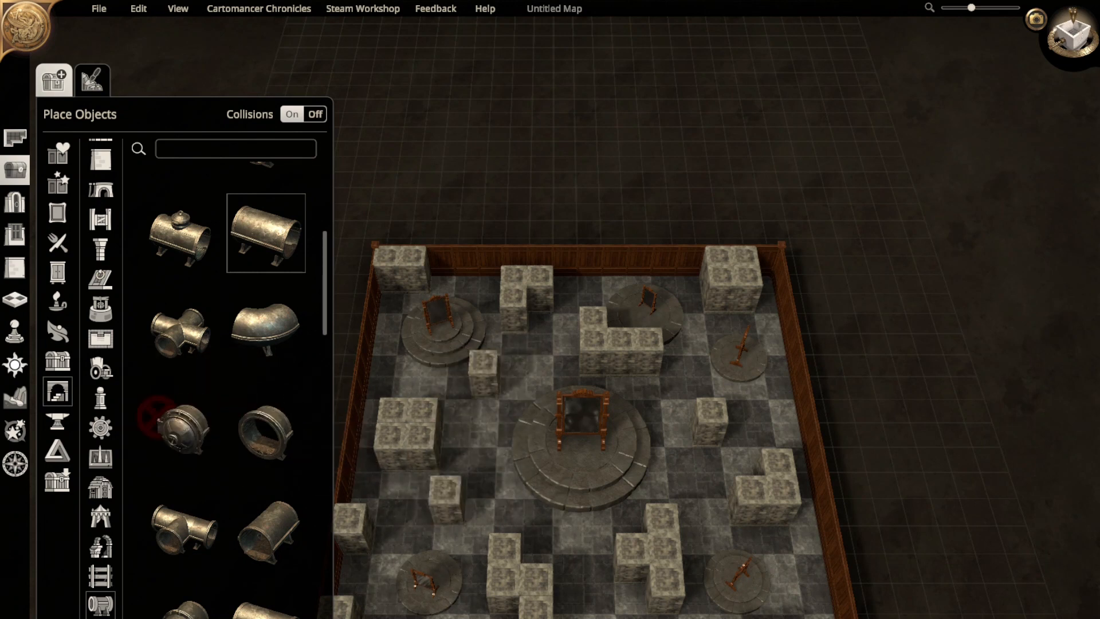
- Look through the machinery, constructions, hatches and traps, picking the Treasure Pit and the single trap statue
click(100, 427)
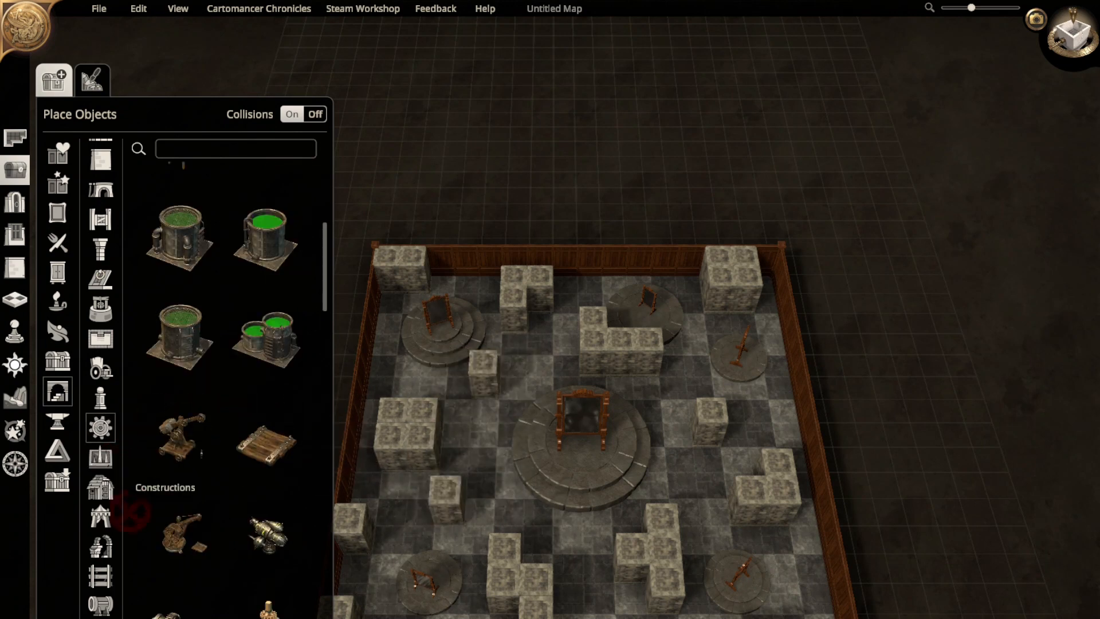
click(101, 488)
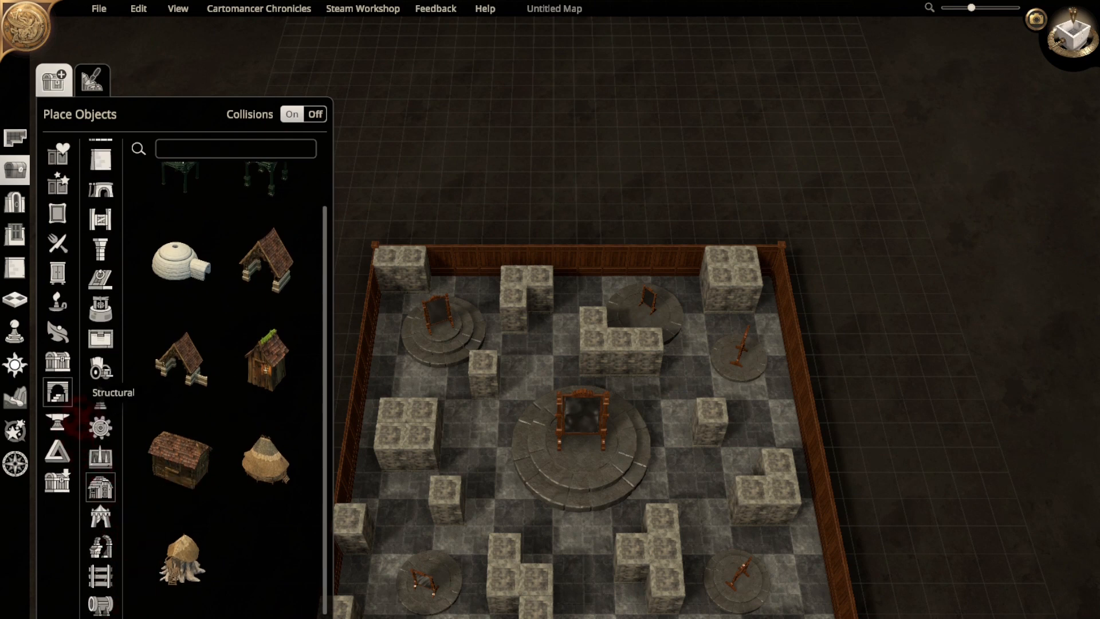
click(102, 279)
scroll(117, 376, up, 1)
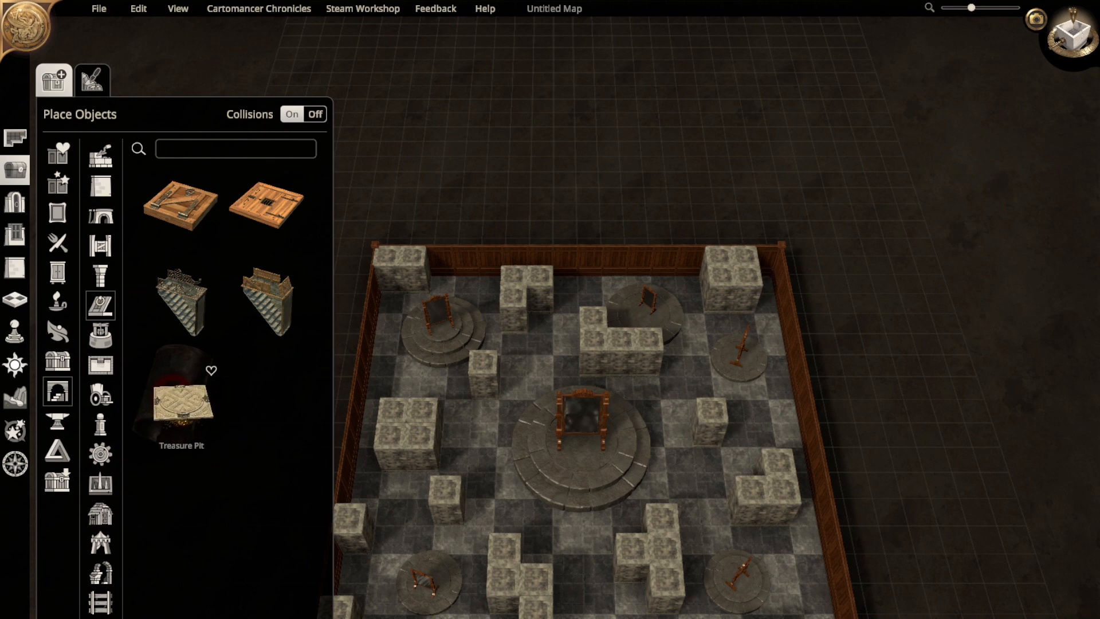
click(182, 401)
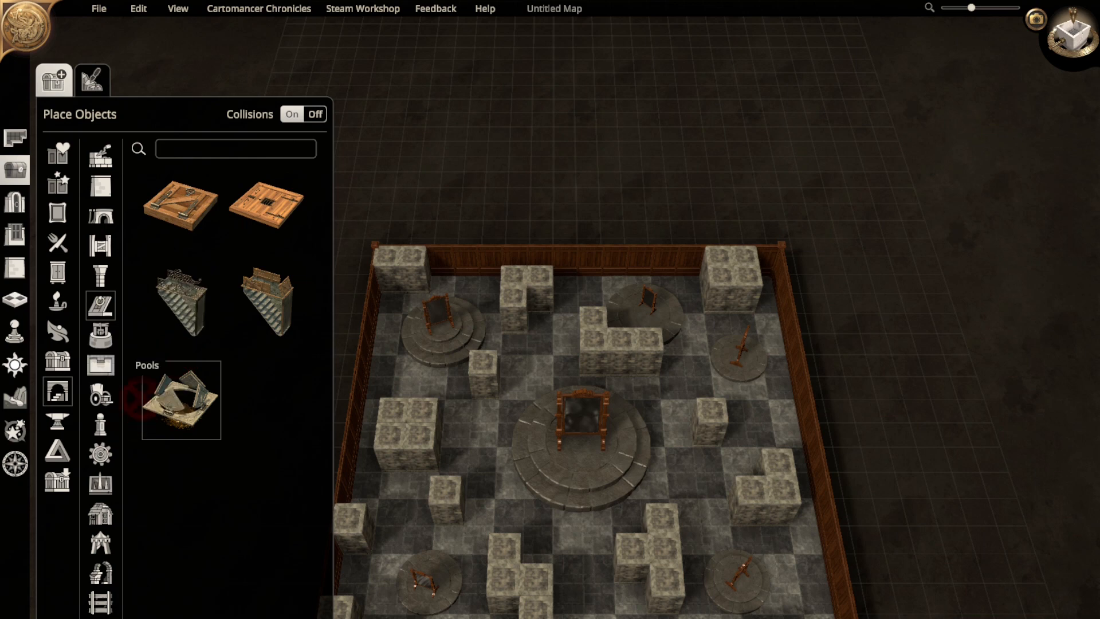
click(101, 483)
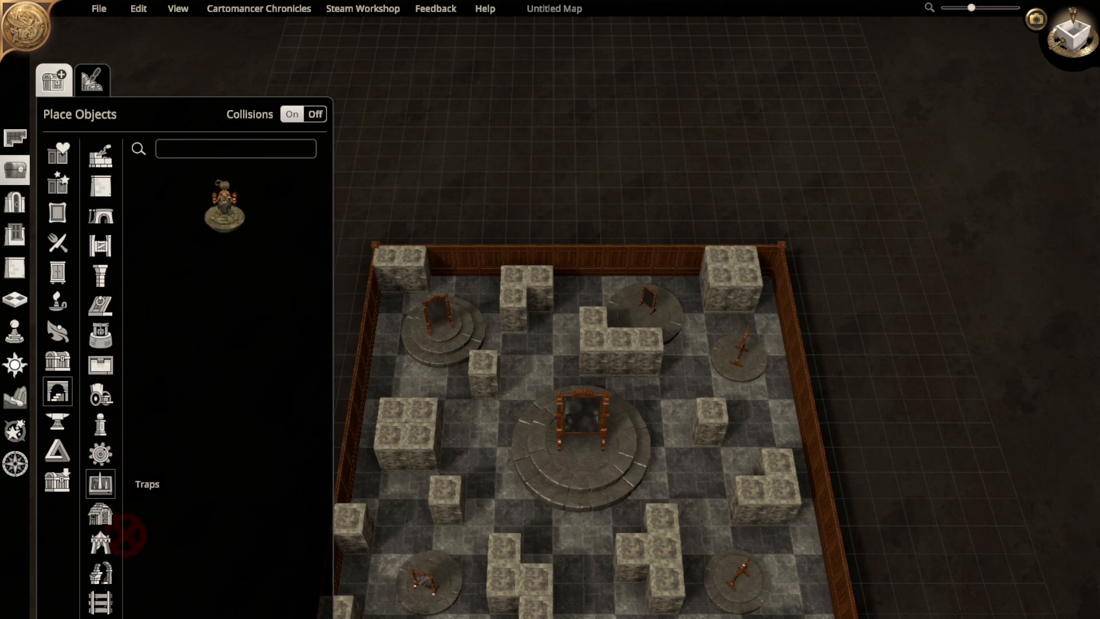
click(224, 206)
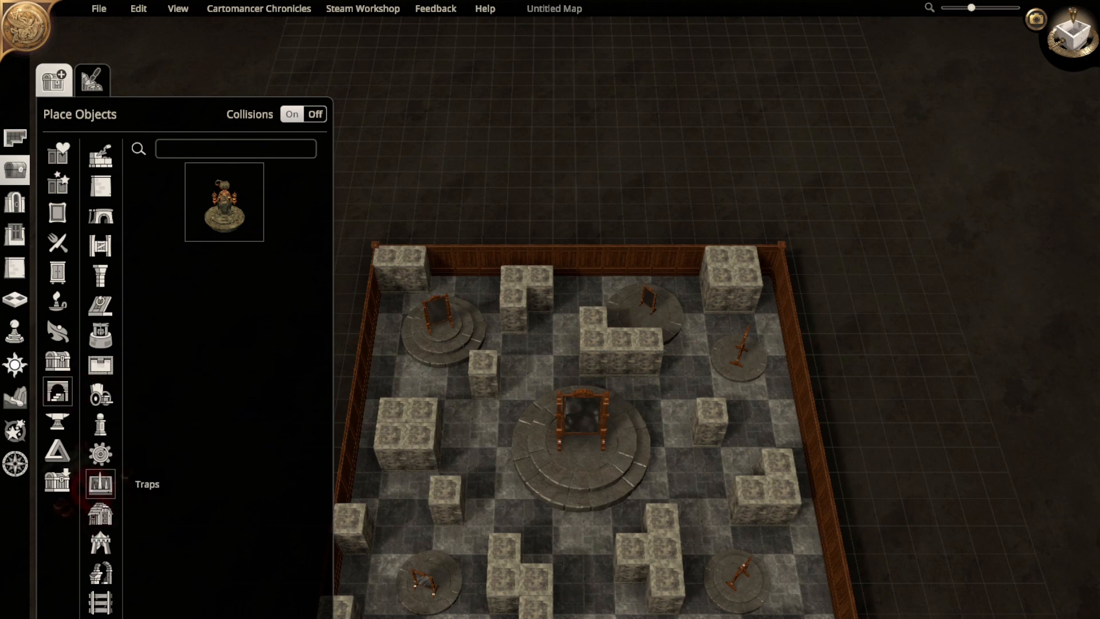
click(100, 305)
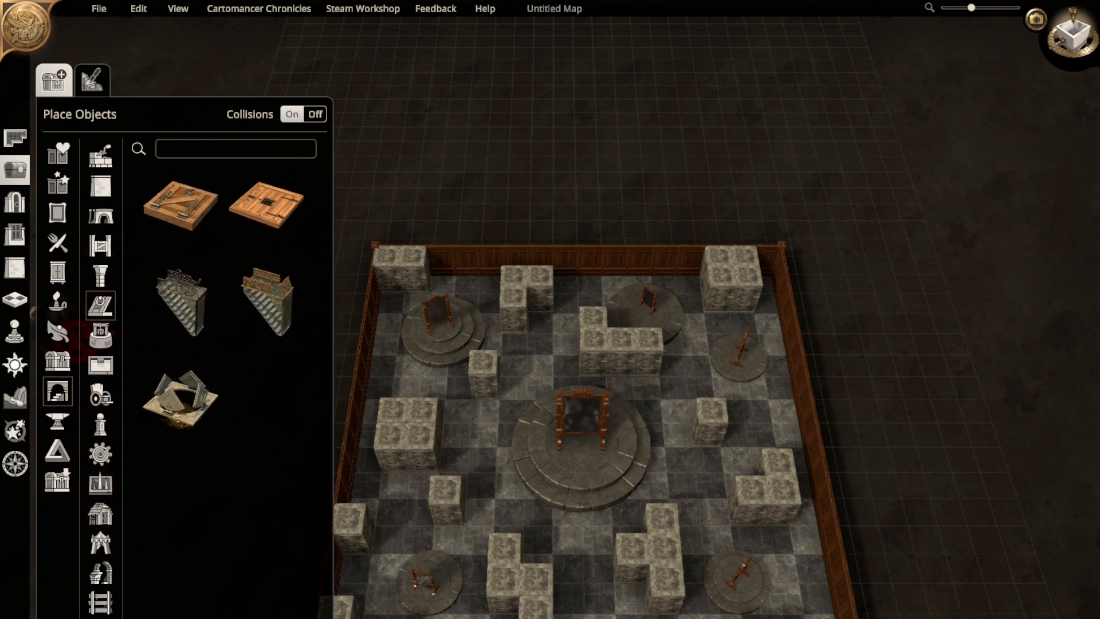
- Preview the Bottomless Pit, the large round stone rim and a broken stone floor hole over the checkerboard floor
click(100, 335)
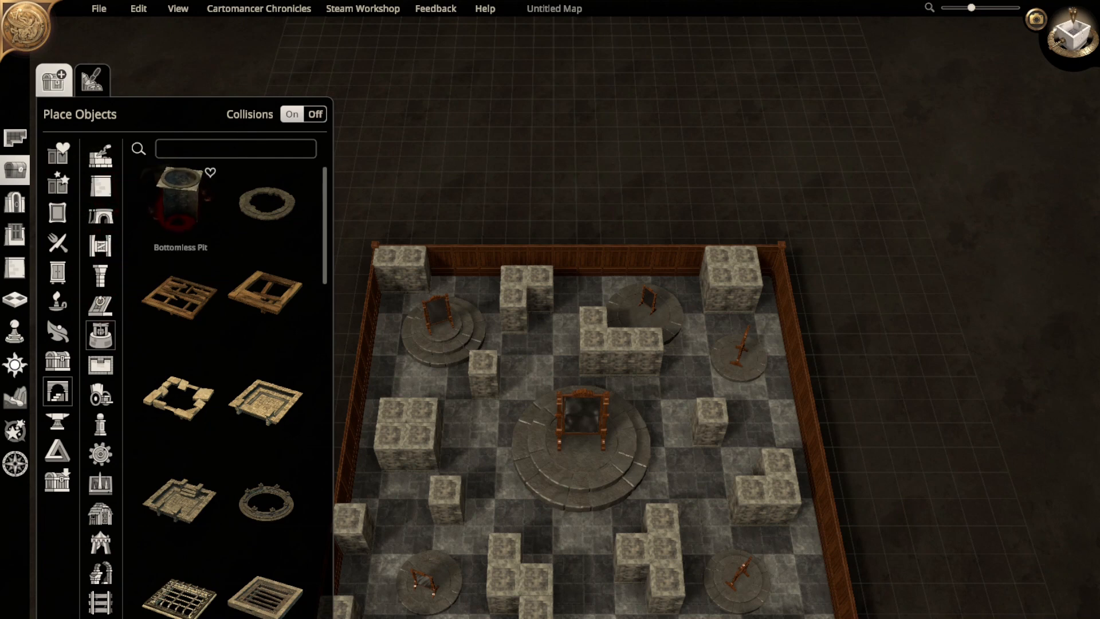
click(179, 200)
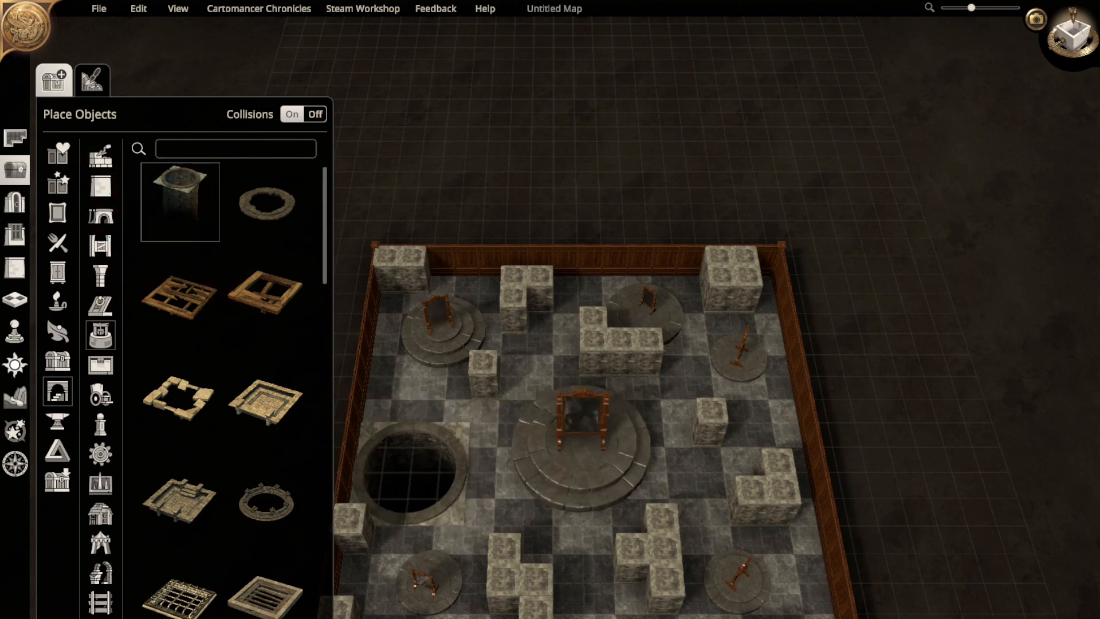
click(267, 501)
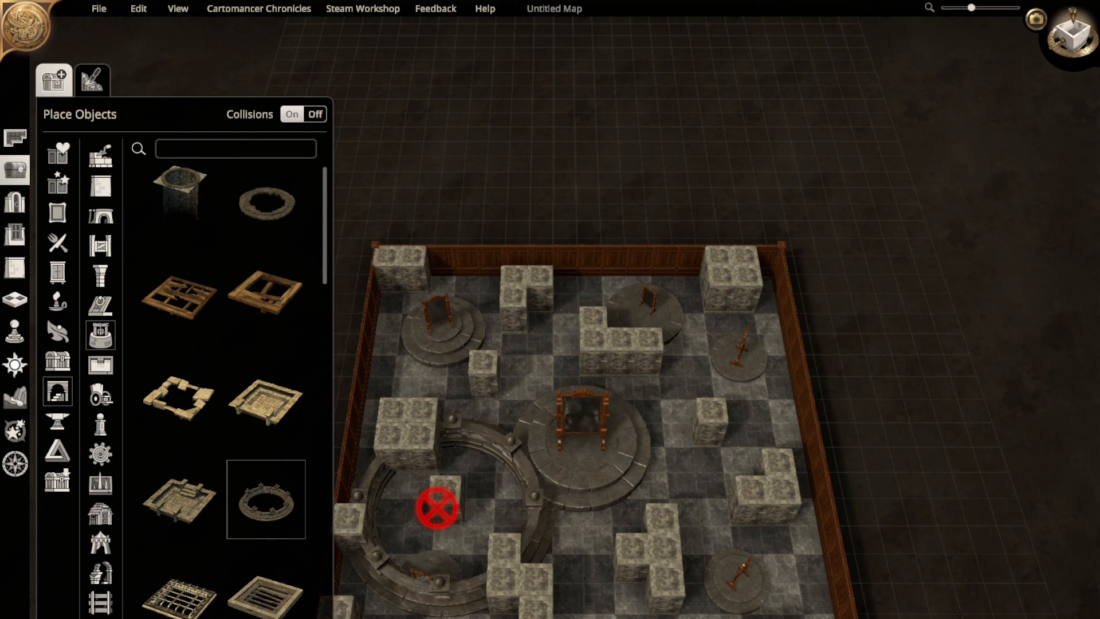
scroll(172, 504, down, 2)
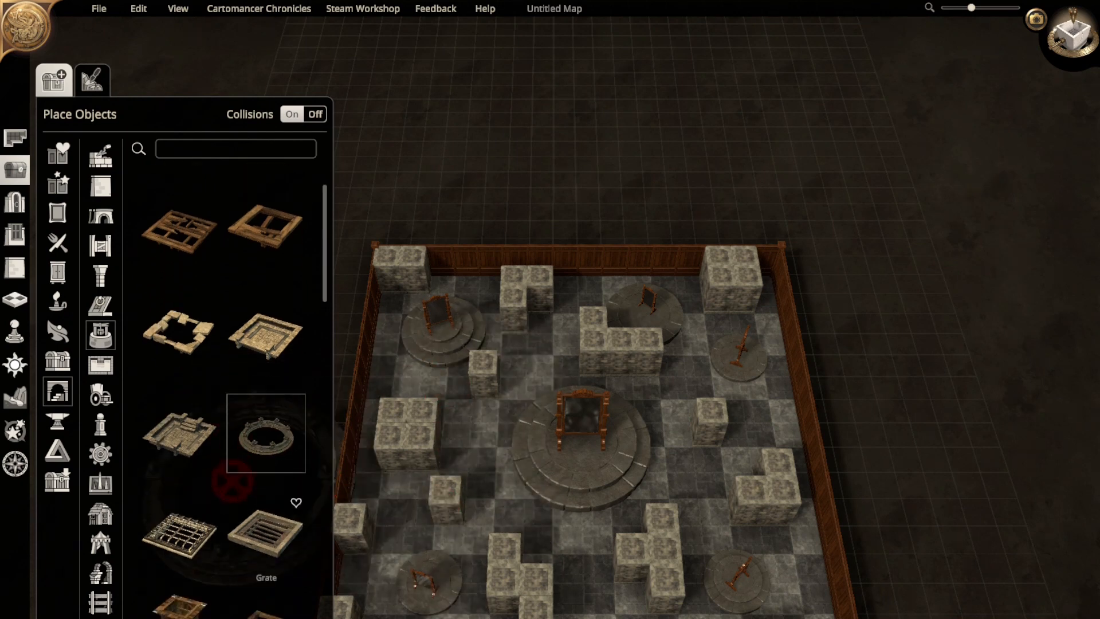
click(180, 294)
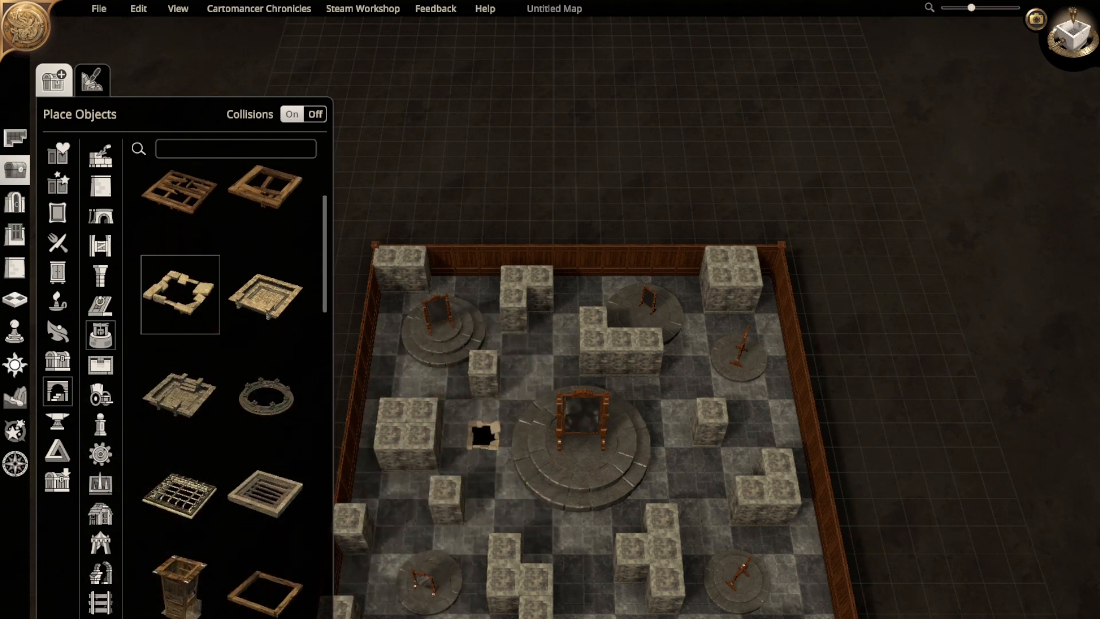
scroll(212, 516, down, 4)
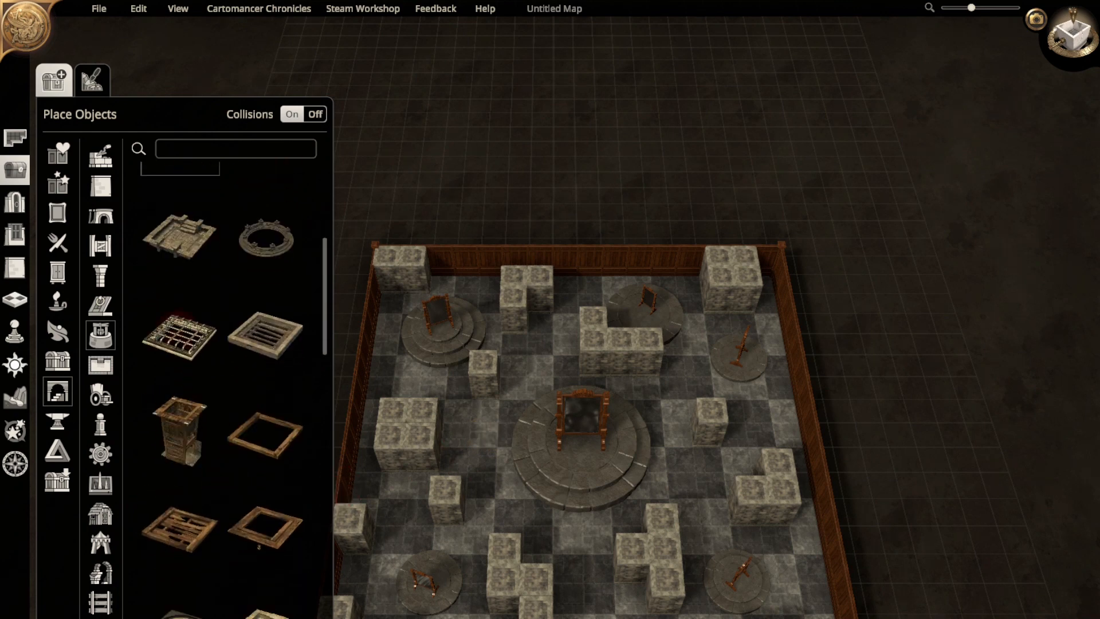
click(180, 235)
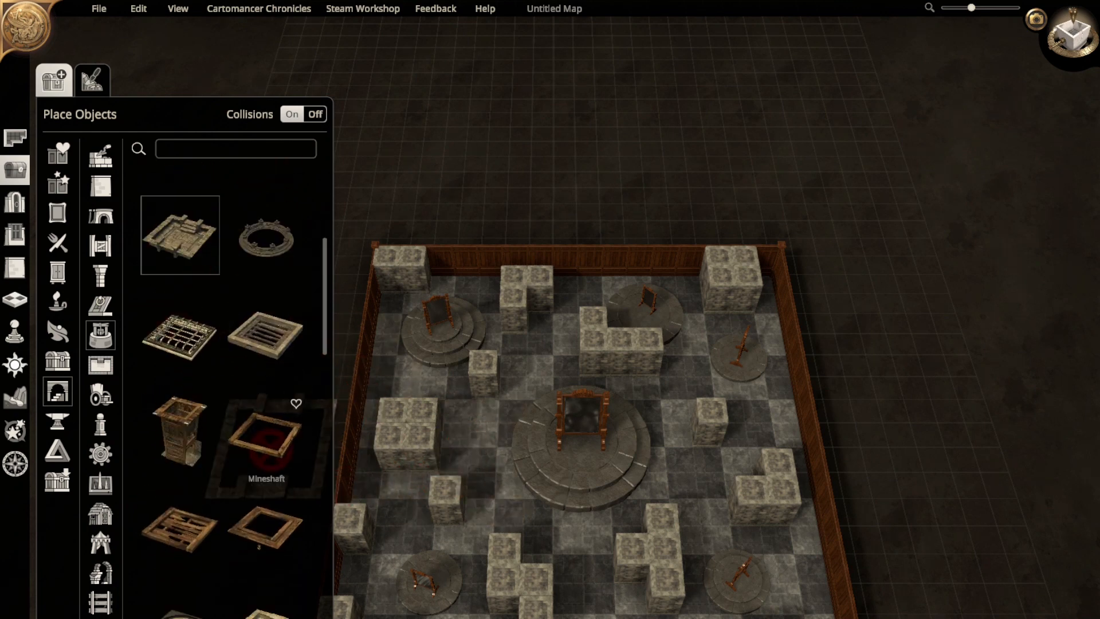
- Examine the remaining pits, sewer entrances and wells, previewing a round sewer grate and the water-filled Well in the mirror room
scroll(235, 474, down, 3)
scroll(172, 481, down, 6)
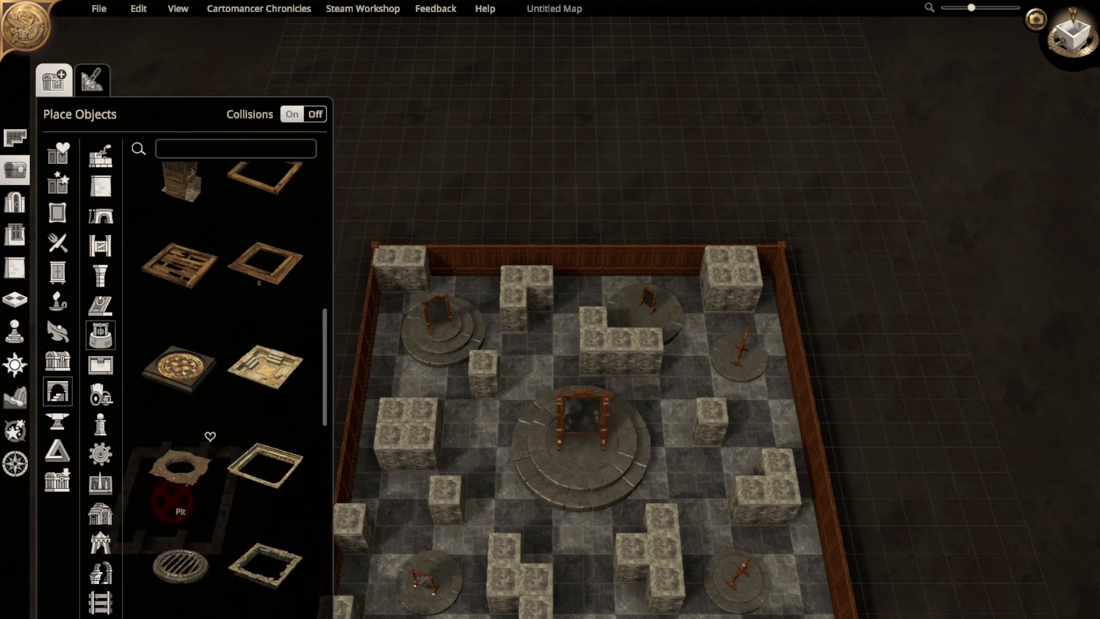
scroll(180, 493, down, 10)
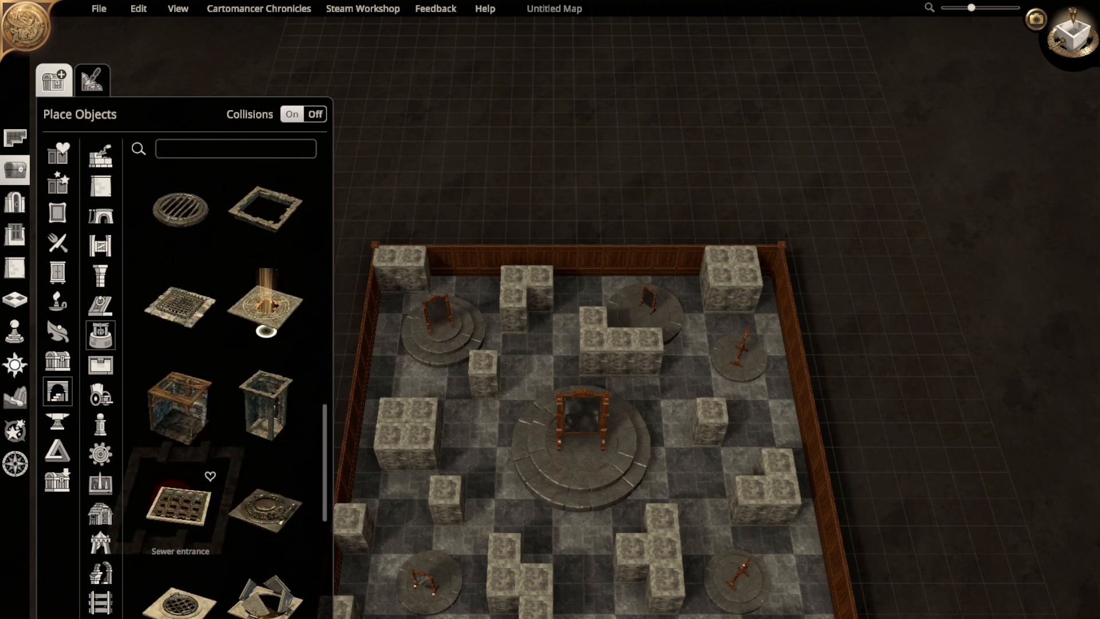
click(179, 507)
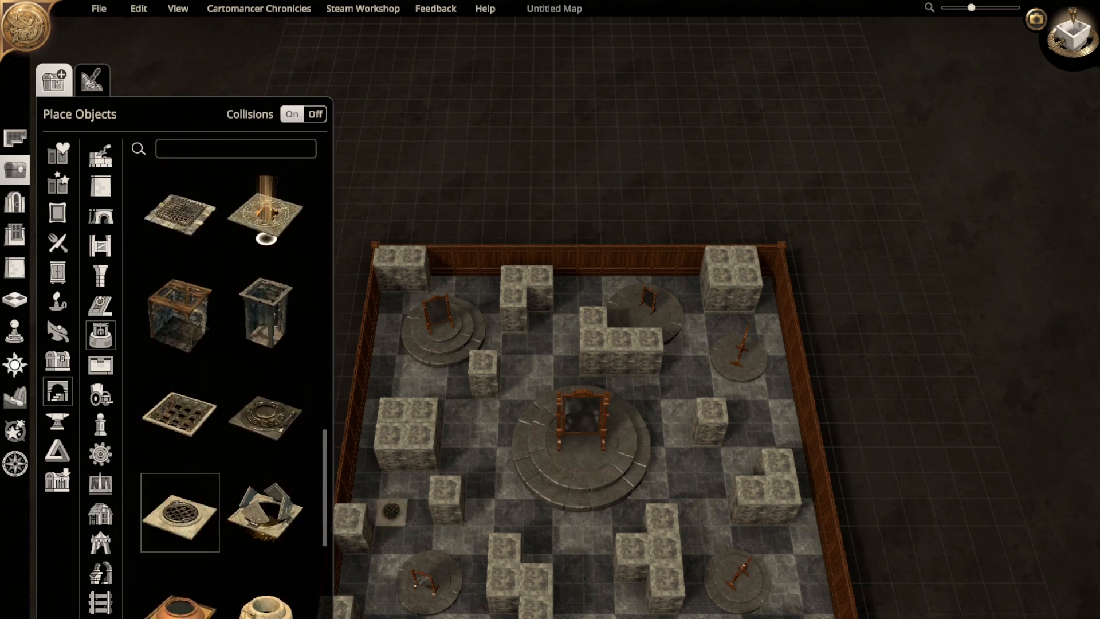
scroll(258, 447, down, 7)
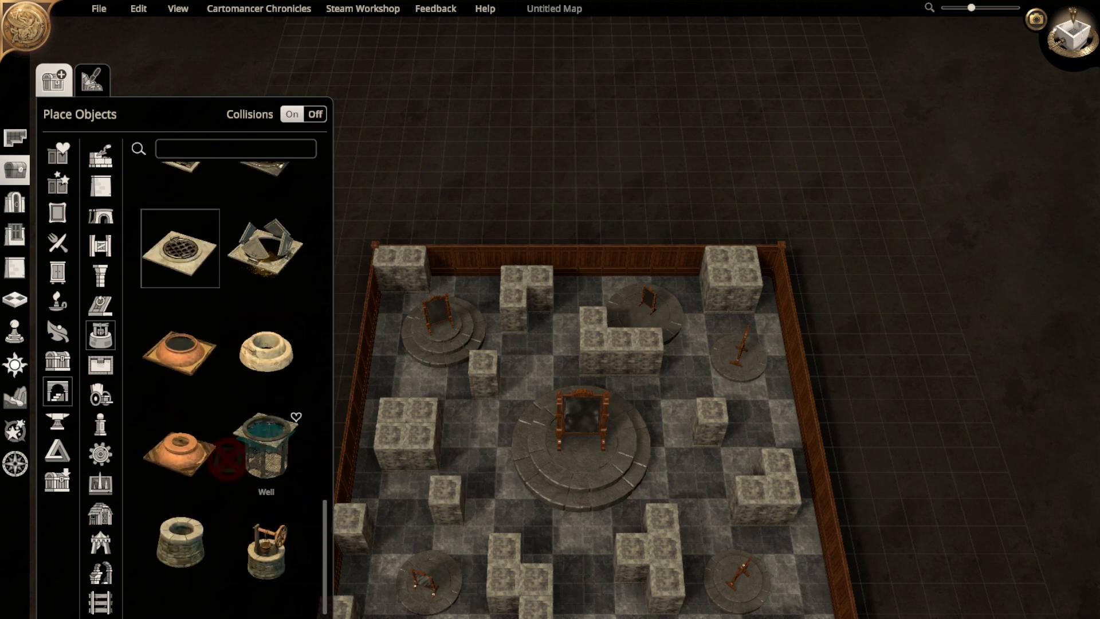
click(267, 455)
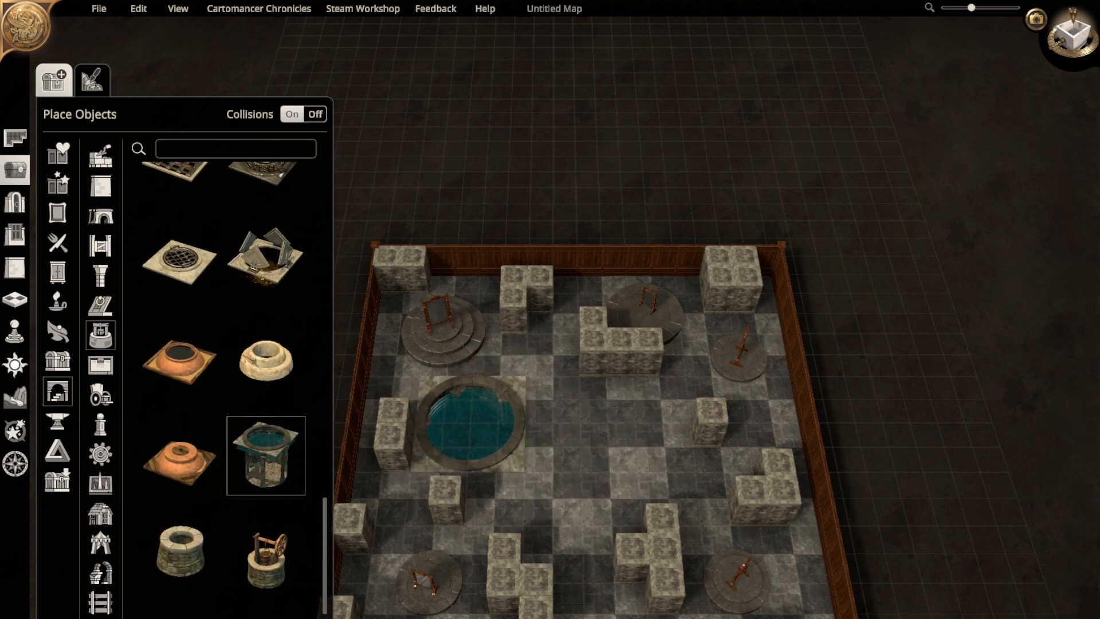
- Preview the round sewer cover, the Ruined Floor and the Ritualistic Pit among the pits and wells for the mirror room
scroll(295, 380, up, 5)
click(266, 344)
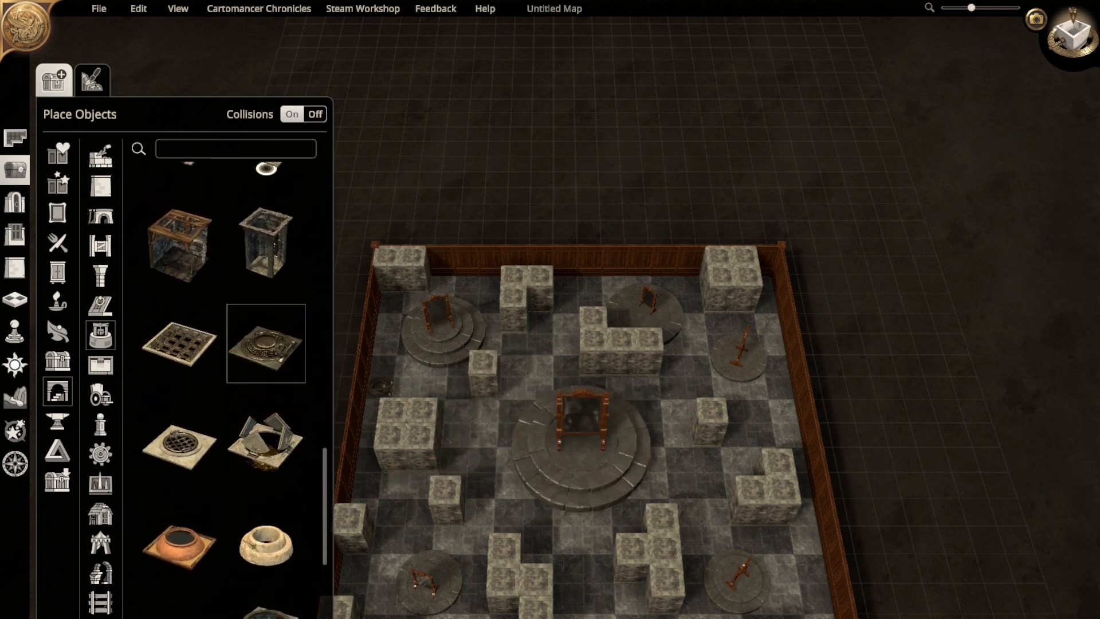
scroll(216, 338, up, 3)
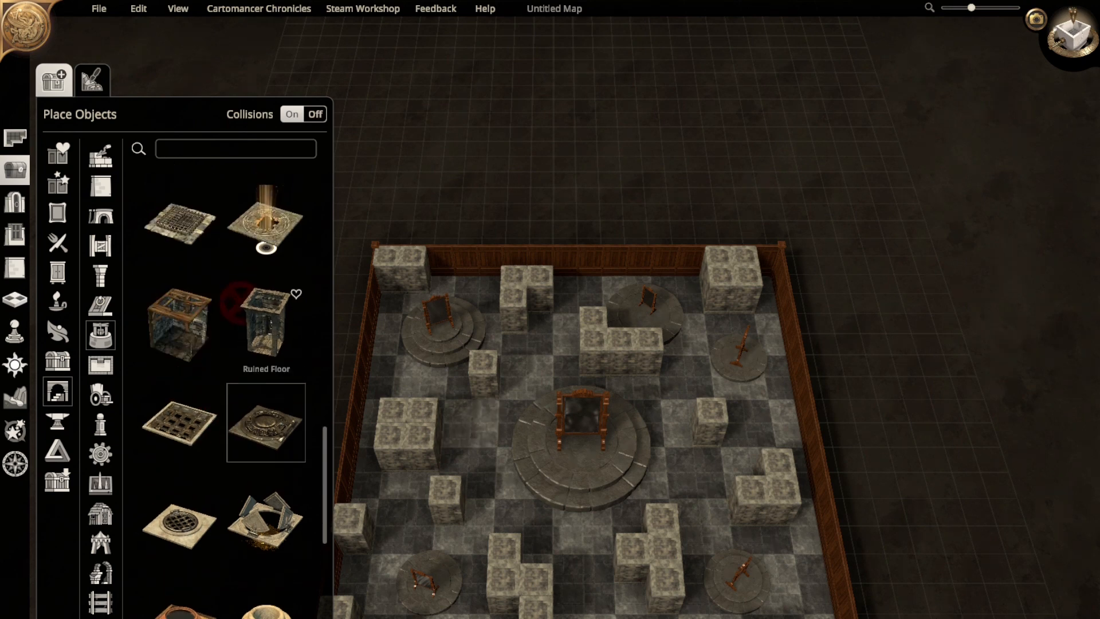
click(247, 321)
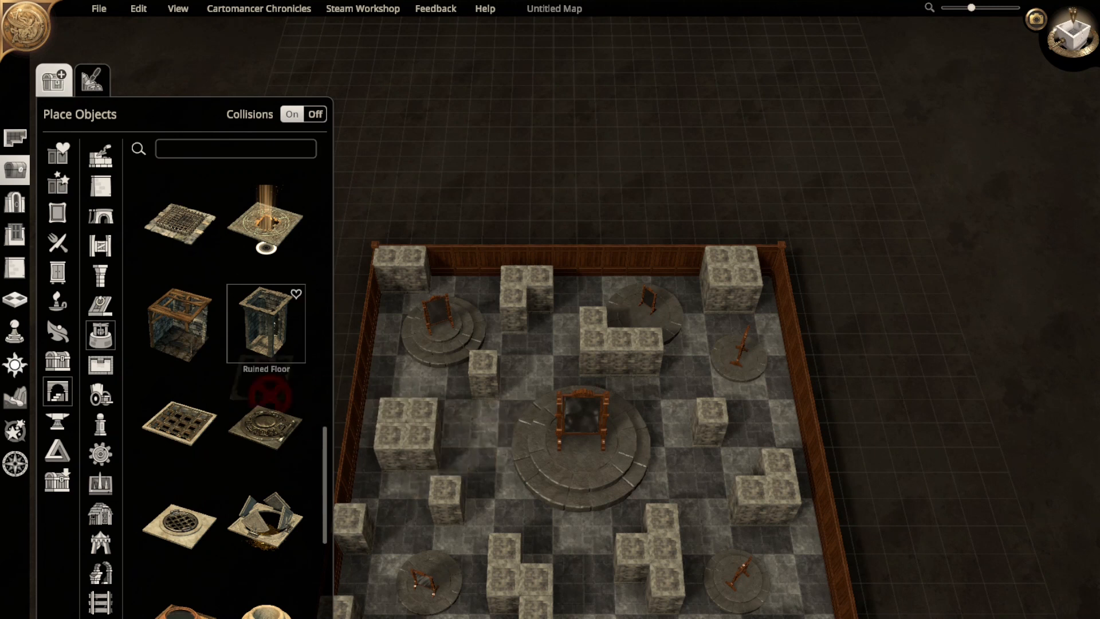
scroll(241, 375, up, 2)
scroll(252, 373, up, 2)
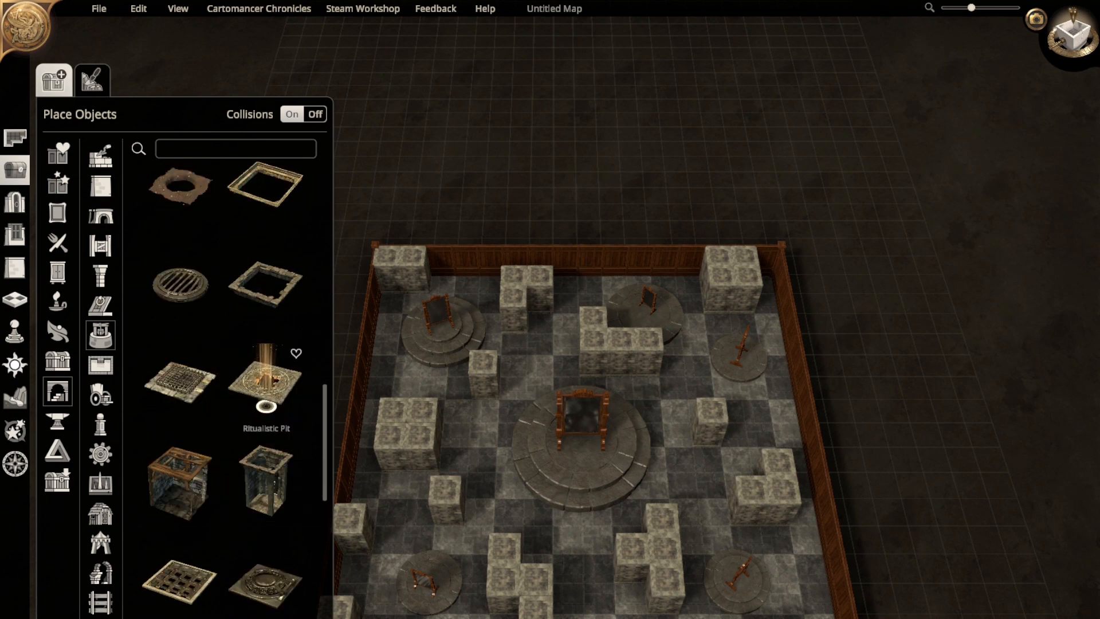
click(266, 378)
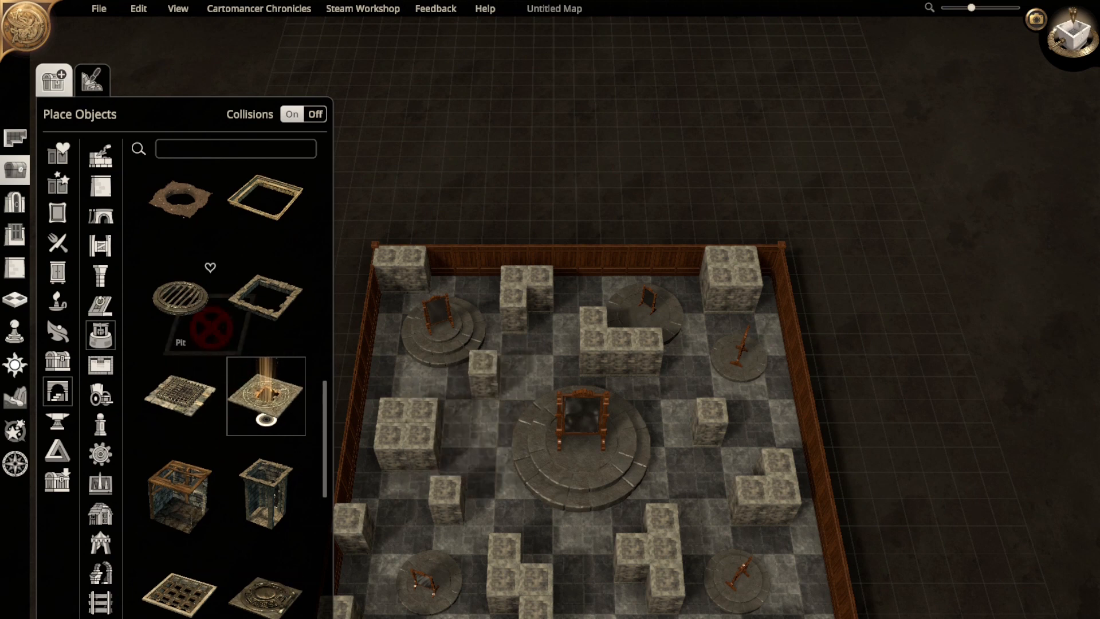
scroll(206, 321, up, 5)
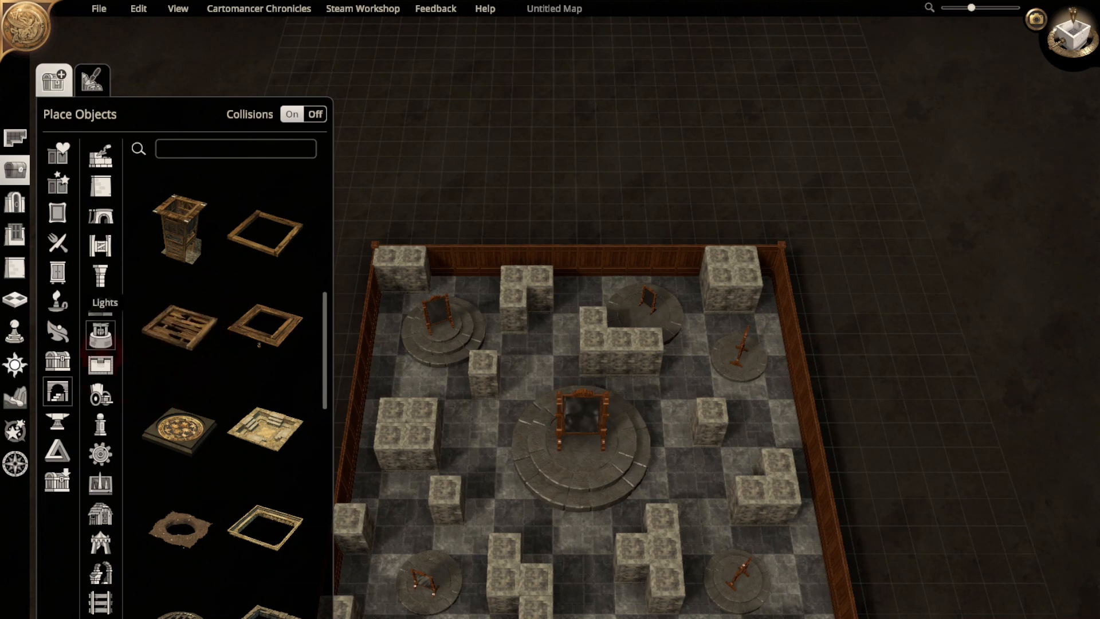
- Look through the furniture for mirror room decorations, checking the altars, screens, and armour and weapon stands
click(57, 272)
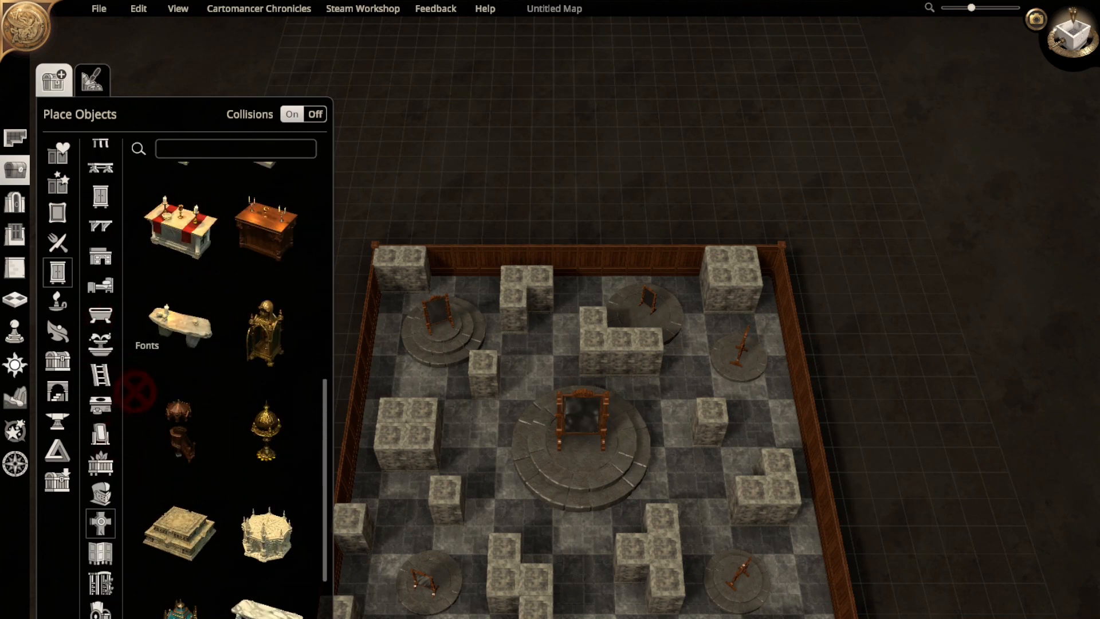
scroll(195, 401, down, 1)
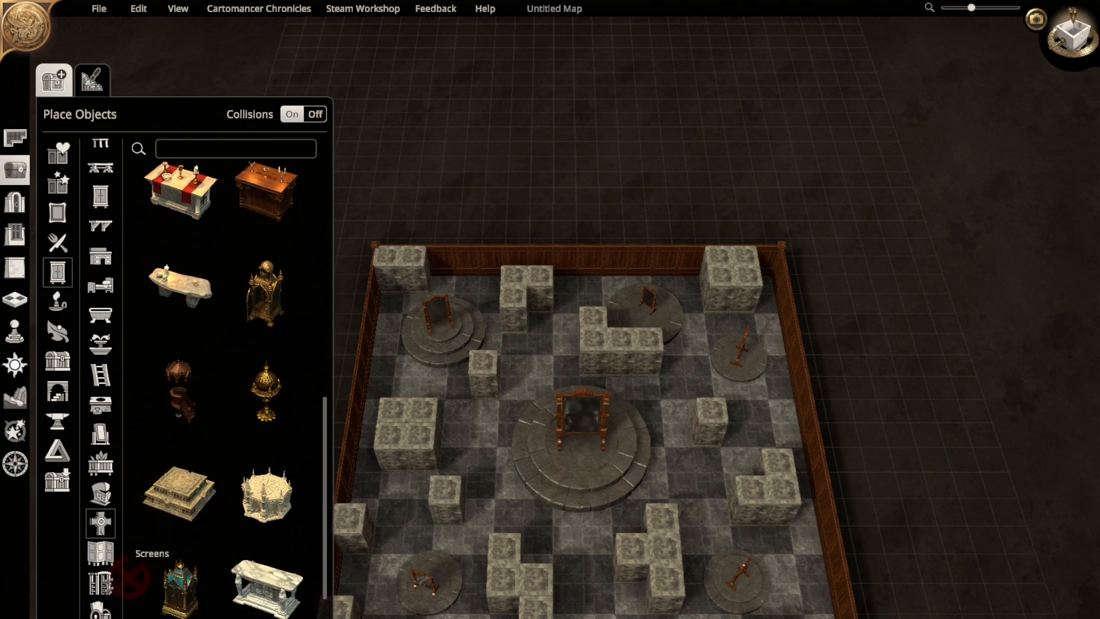
scroll(133, 573, down, 3)
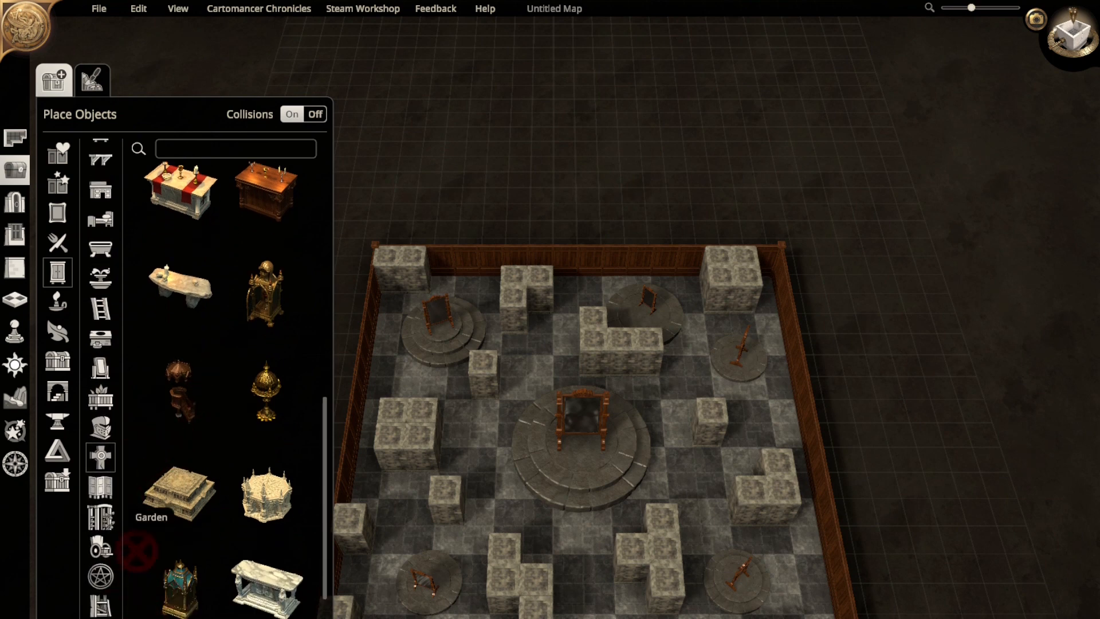
click(102, 518)
click(102, 487)
click(101, 428)
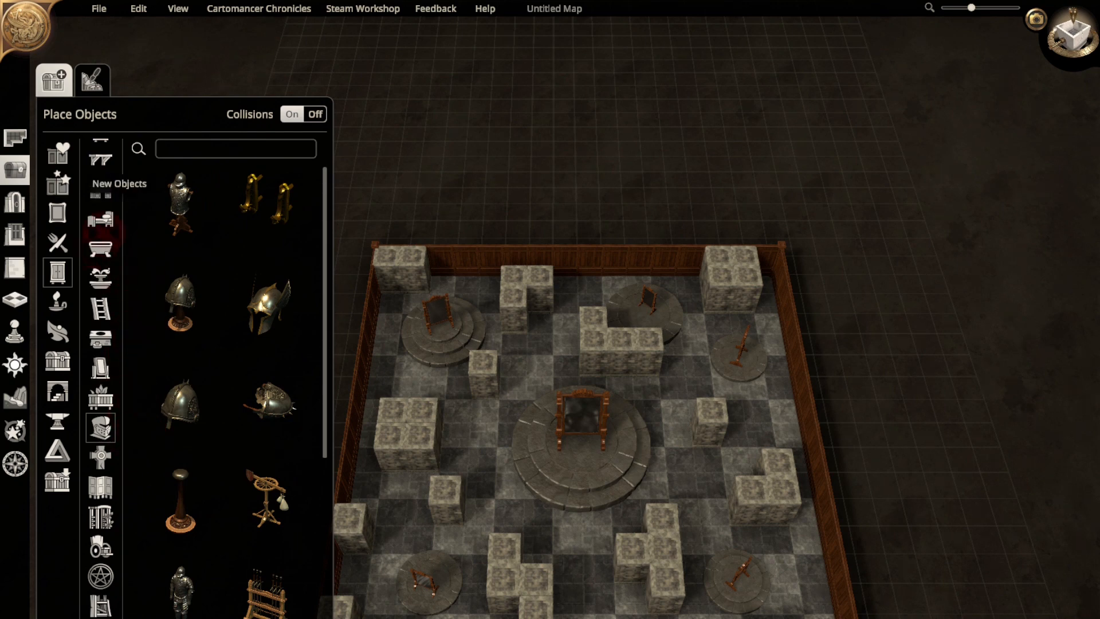
scroll(132, 298, up, 1)
scroll(206, 447, down, 5)
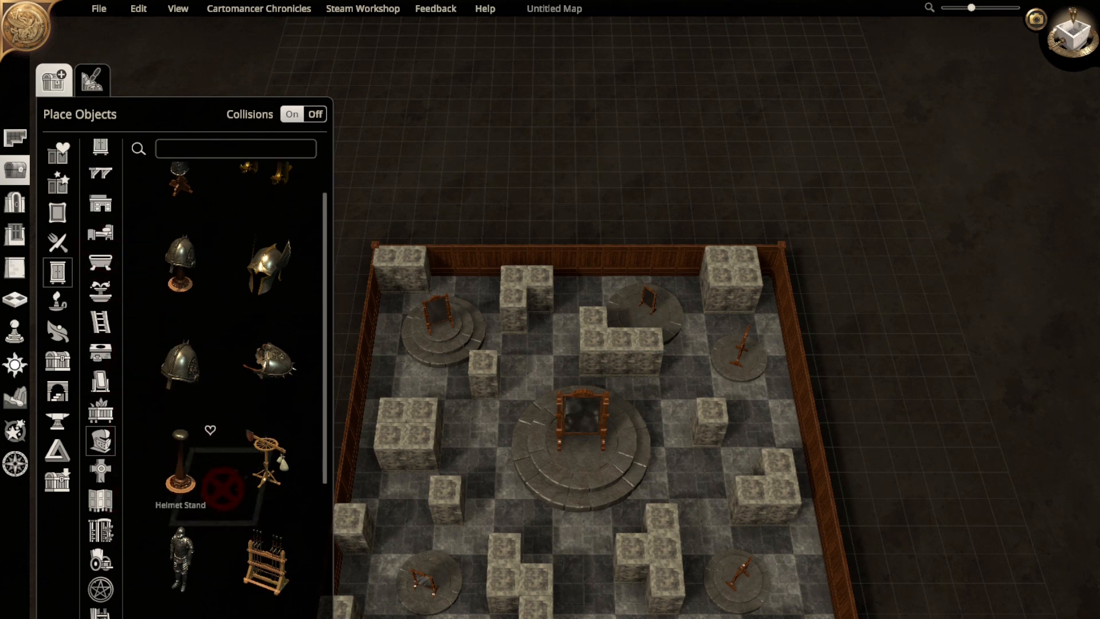
scroll(229, 463, up, 5)
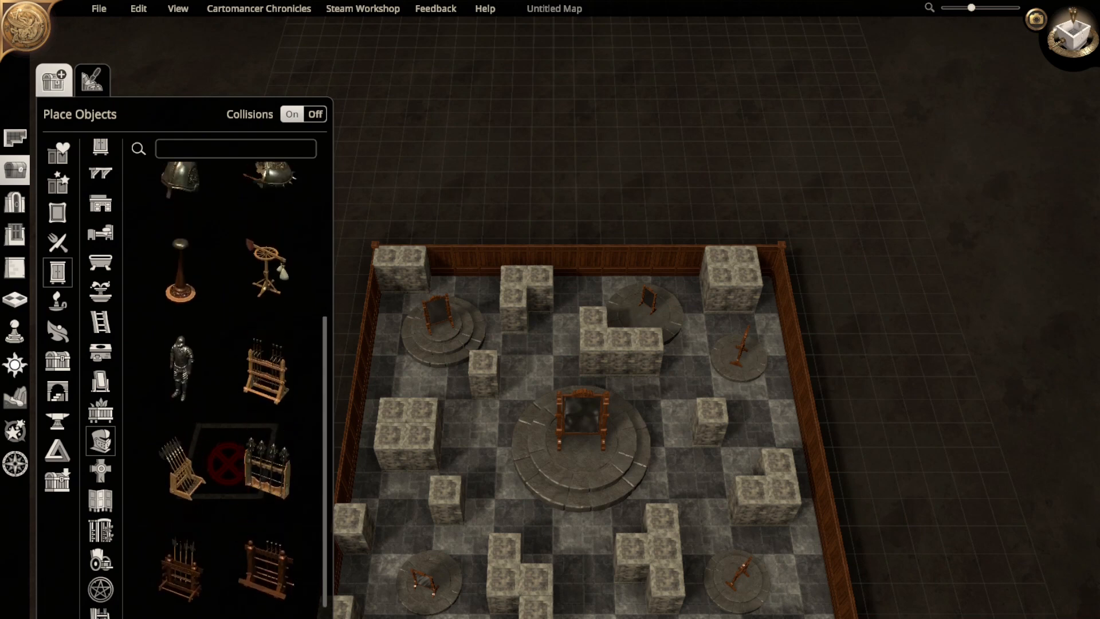
scroll(229, 463, down, 1)
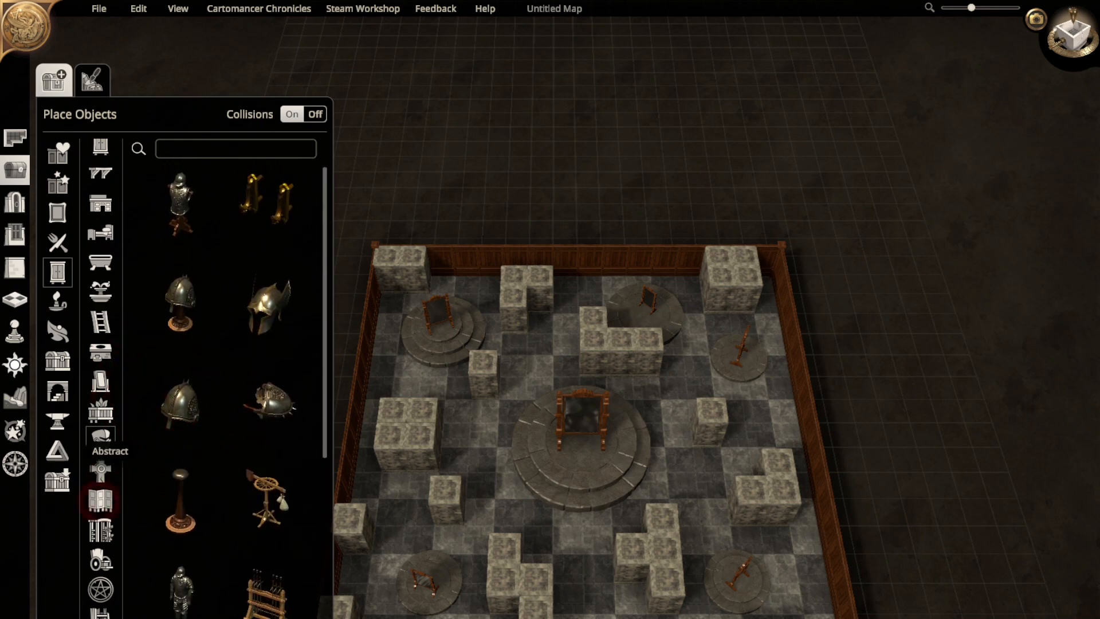
- Examine the mining tools and equipment, from explosives and the Handcar to the Subterranean Drill, for suitable props
click(57, 451)
click(57, 421)
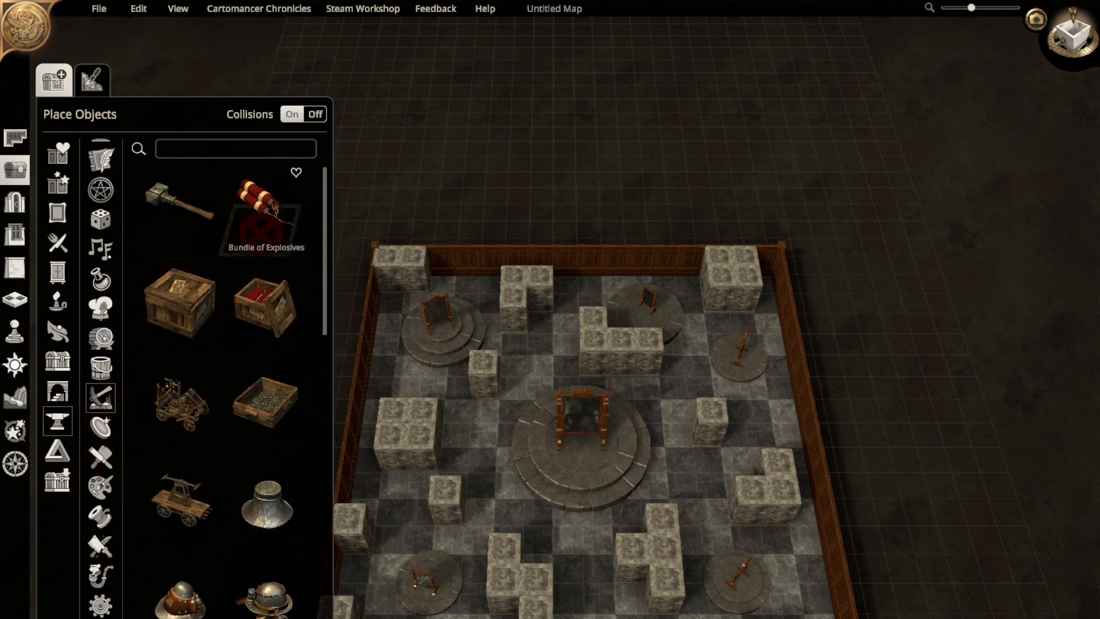
scroll(232, 438, down, 10)
scroll(232, 439, down, 8)
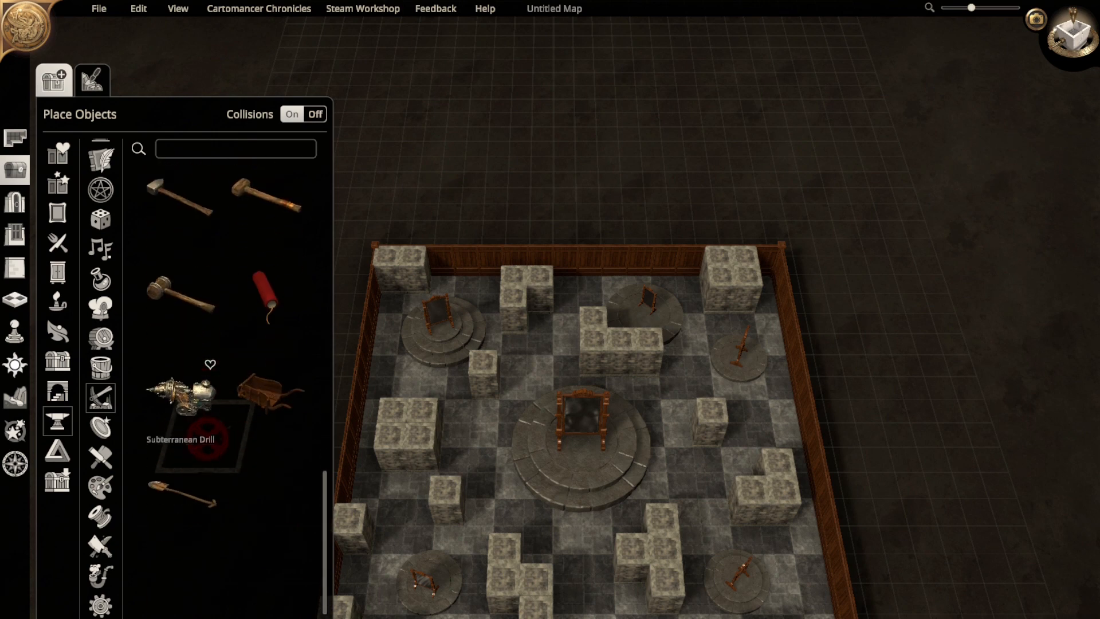
scroll(201, 452, up, 5)
scroll(201, 453, up, 12)
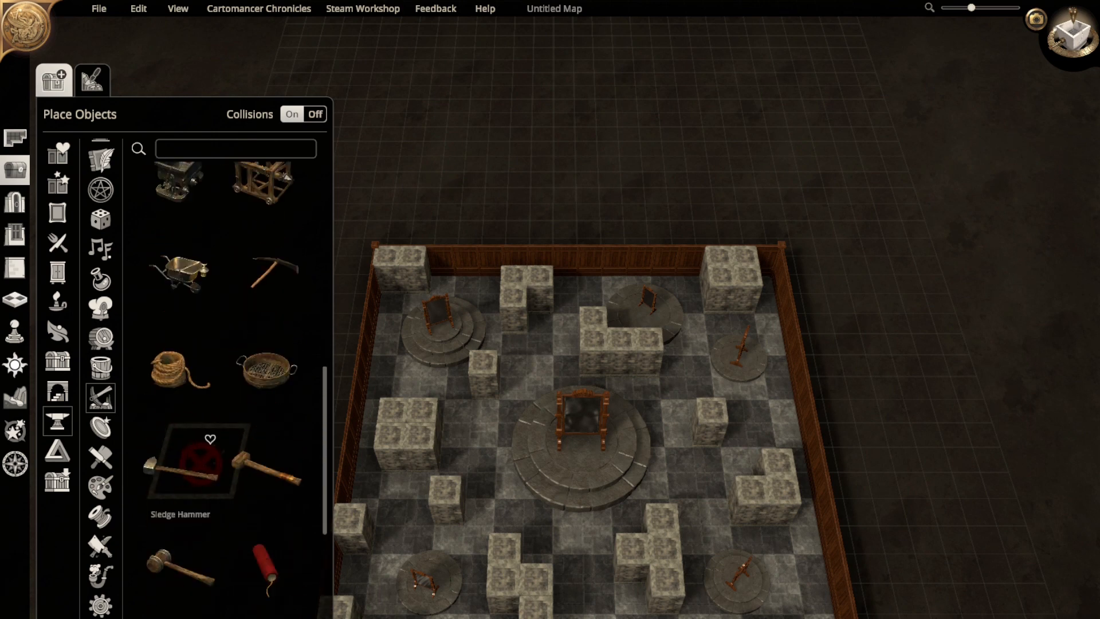
scroll(200, 461, up, 5)
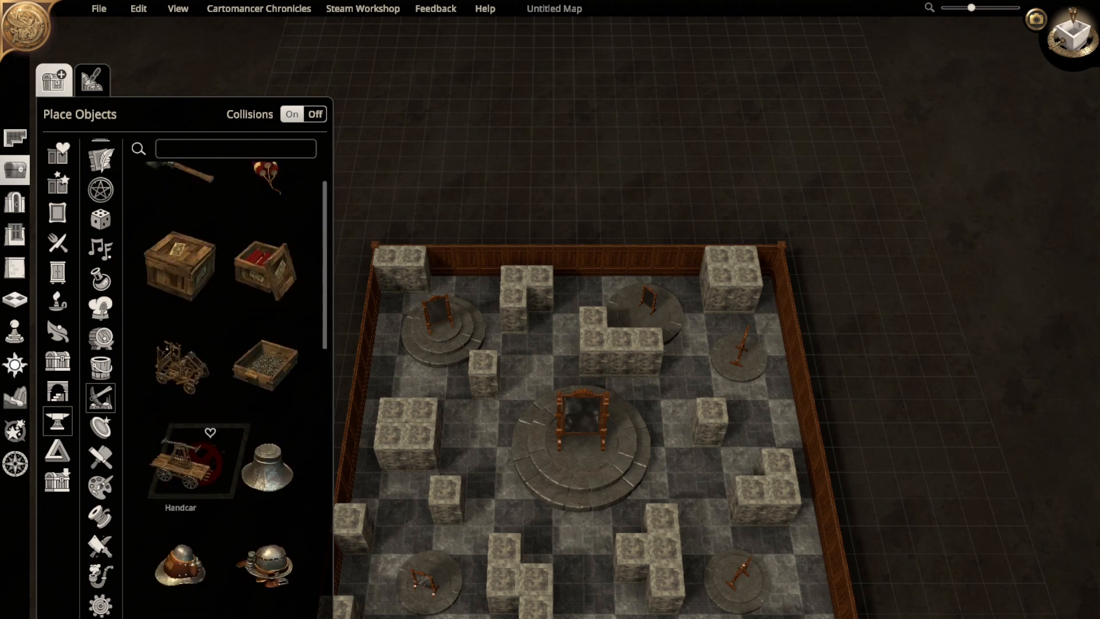
- Look through the musical instruments and pick the Painter Orchestrion for a preview
click(101, 249)
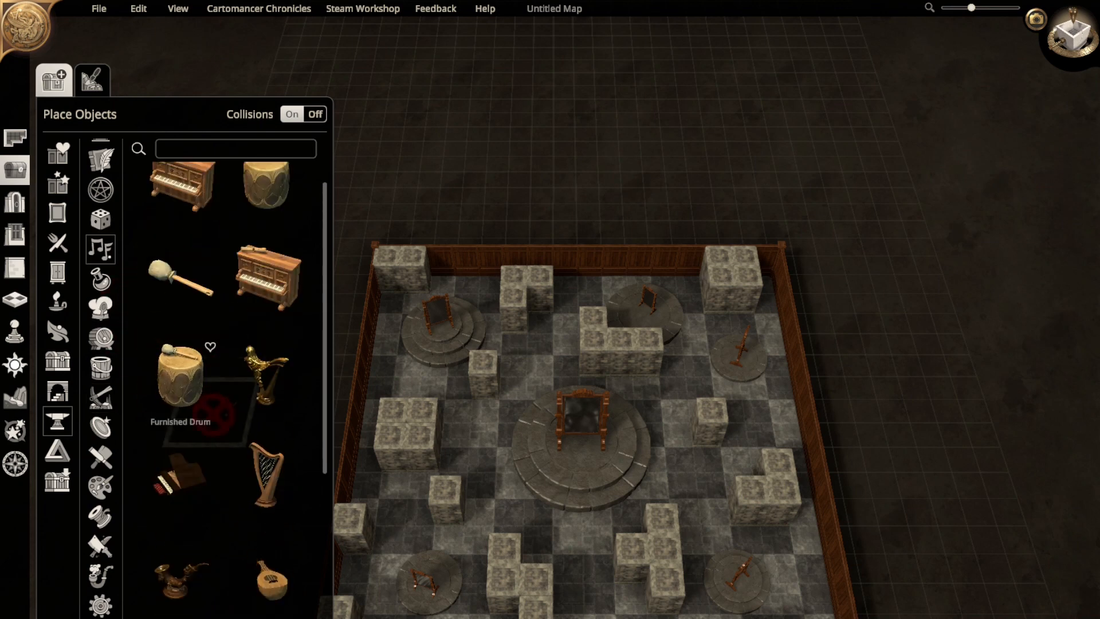
scroll(215, 410, up, 2)
scroll(212, 430, down, 5)
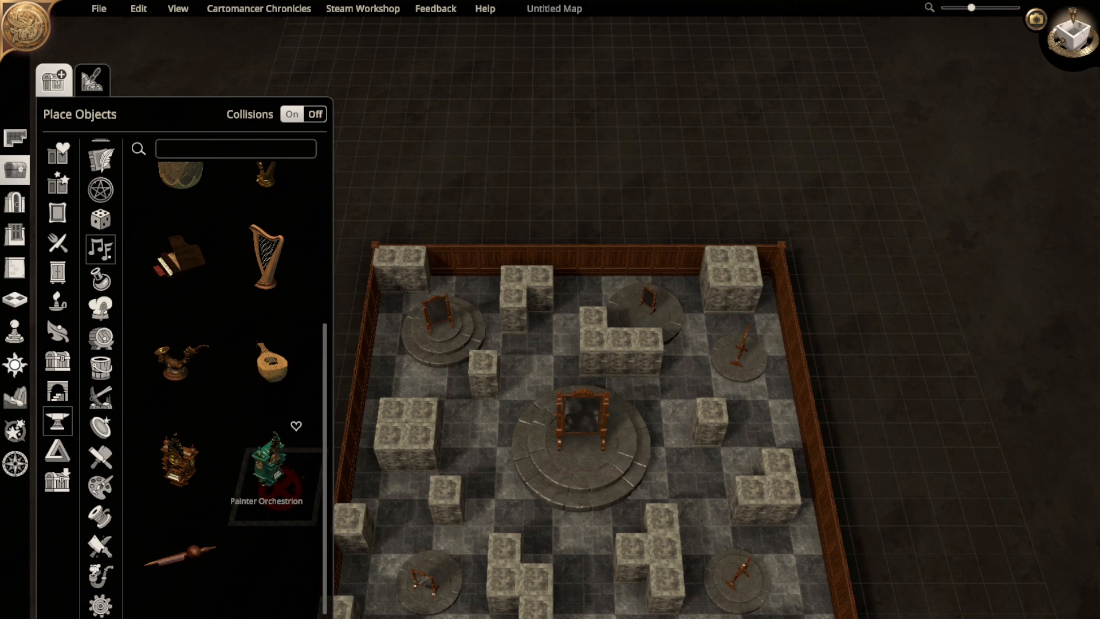
click(272, 471)
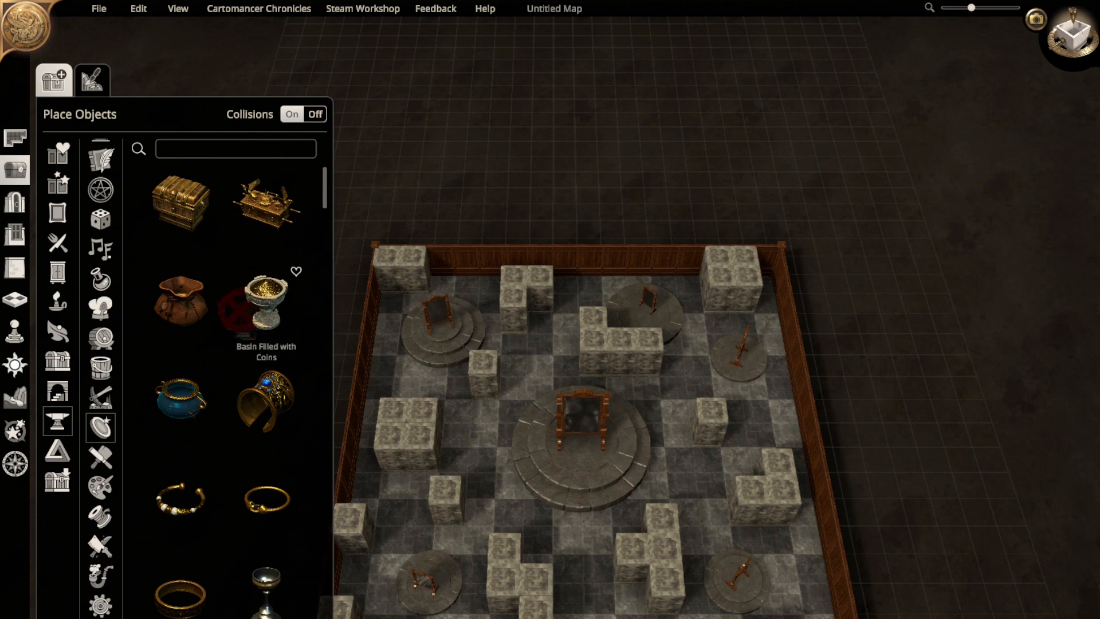
- Examine the treasure objects, including coin piles, crowns, gold nuggets, golden ornaments and gems, for suitable props
scroll(234, 309, down, 10)
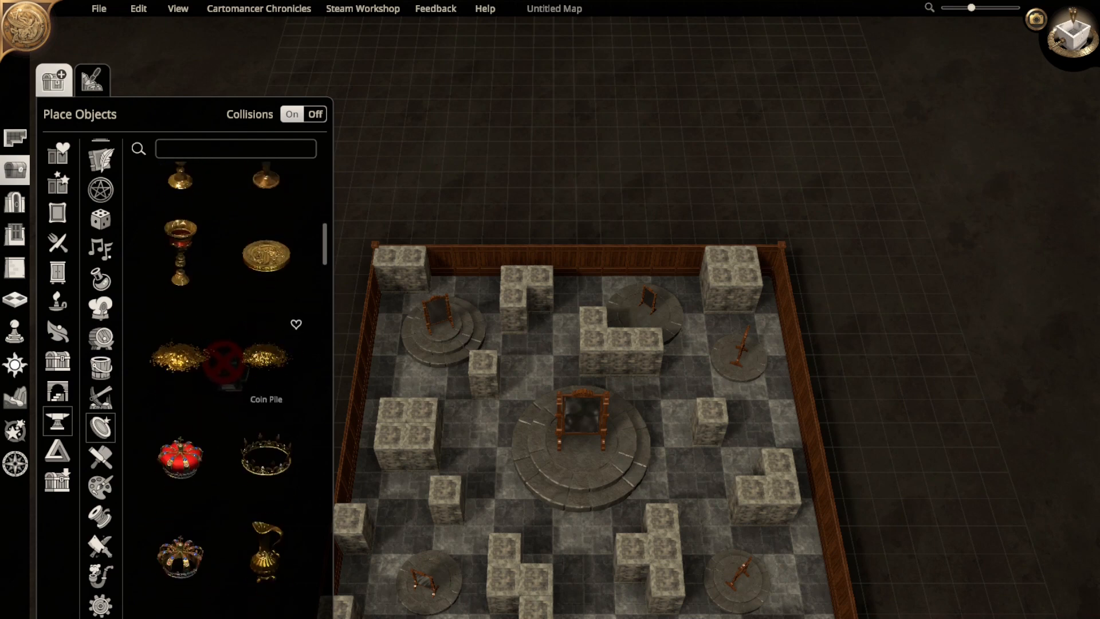
scroll(225, 367, down, 10)
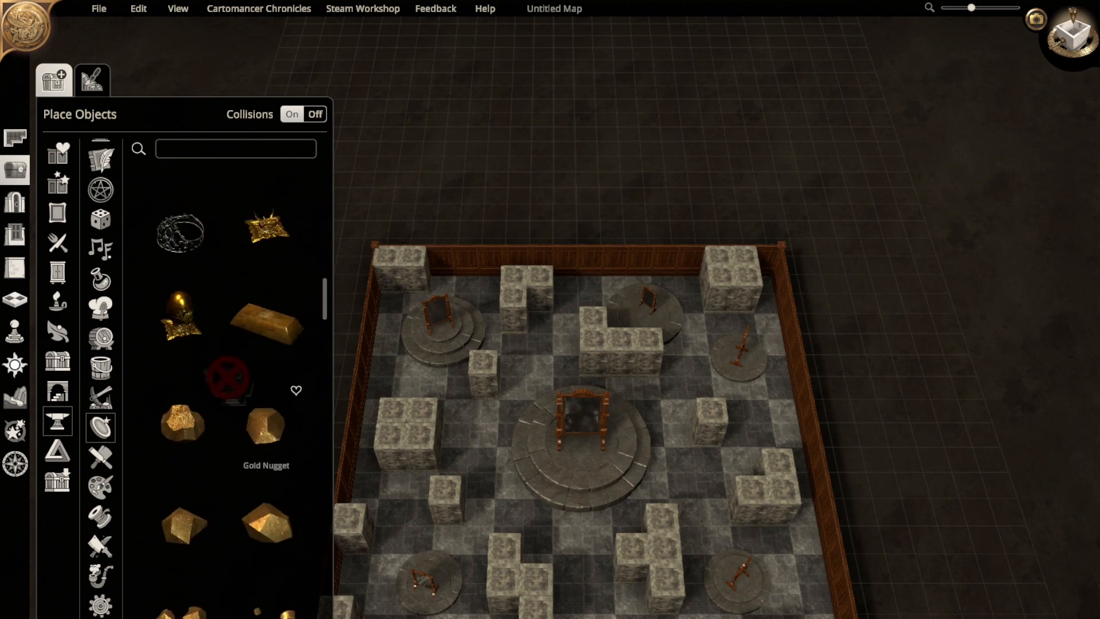
scroll(227, 377, down, 10)
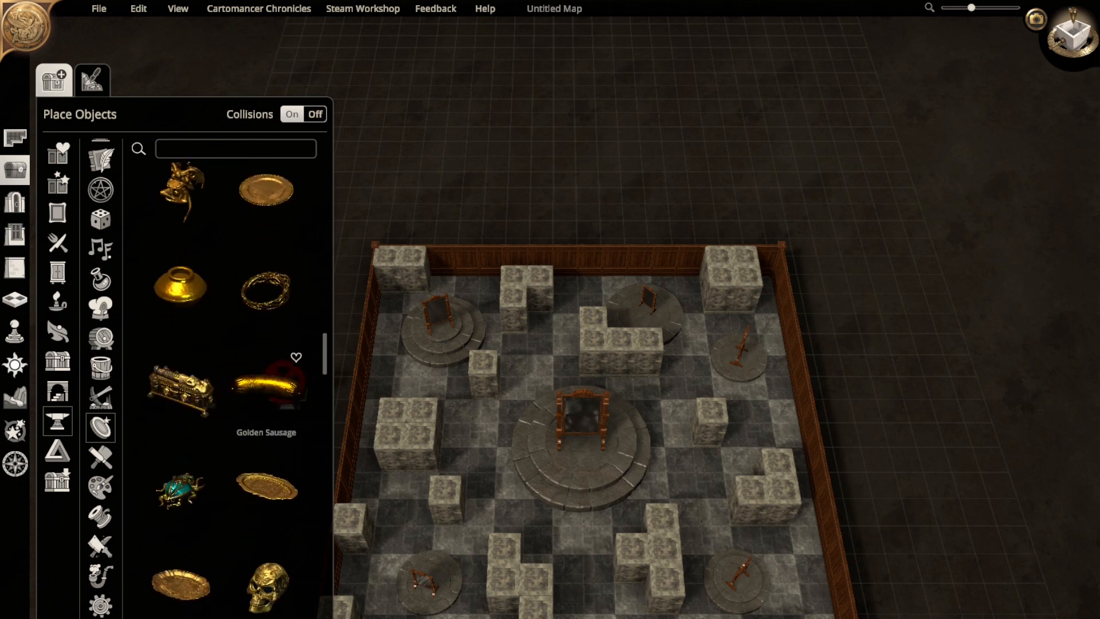
scroll(315, 363, down, 8)
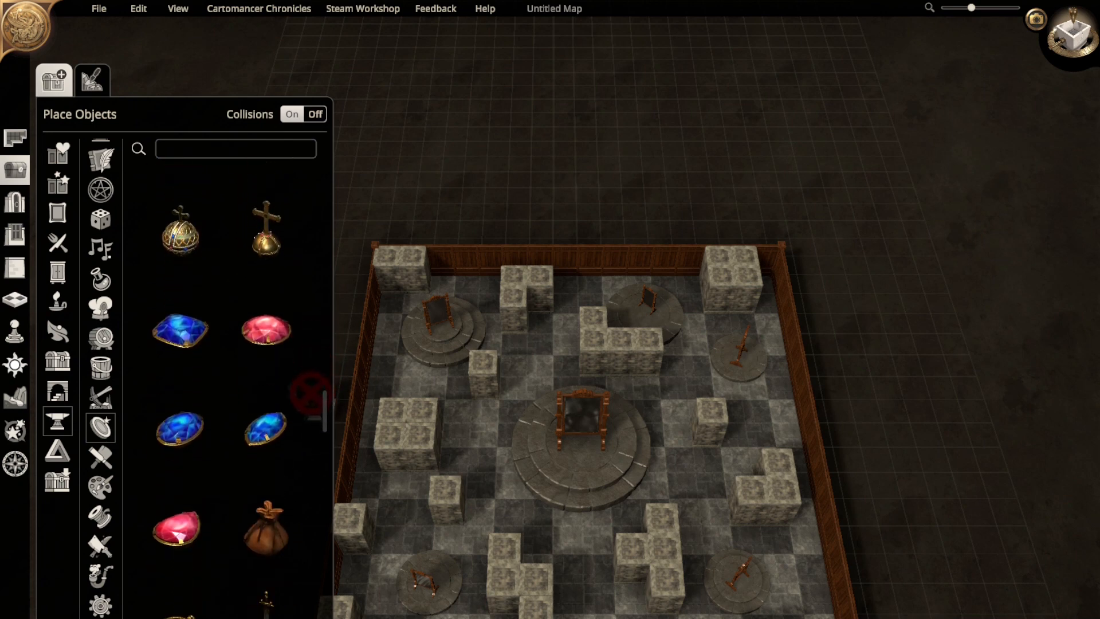
drag(310, 393, 311, 585)
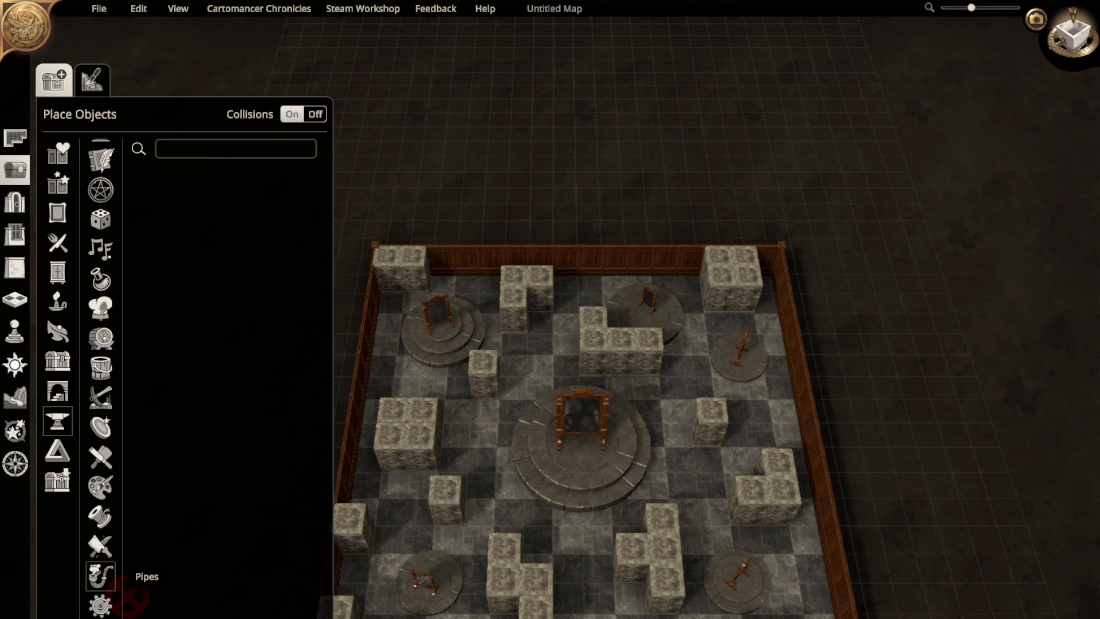
- Place the ornate golden projector from the mechanical props in the northwest corner of the mirror maze
click(100, 605)
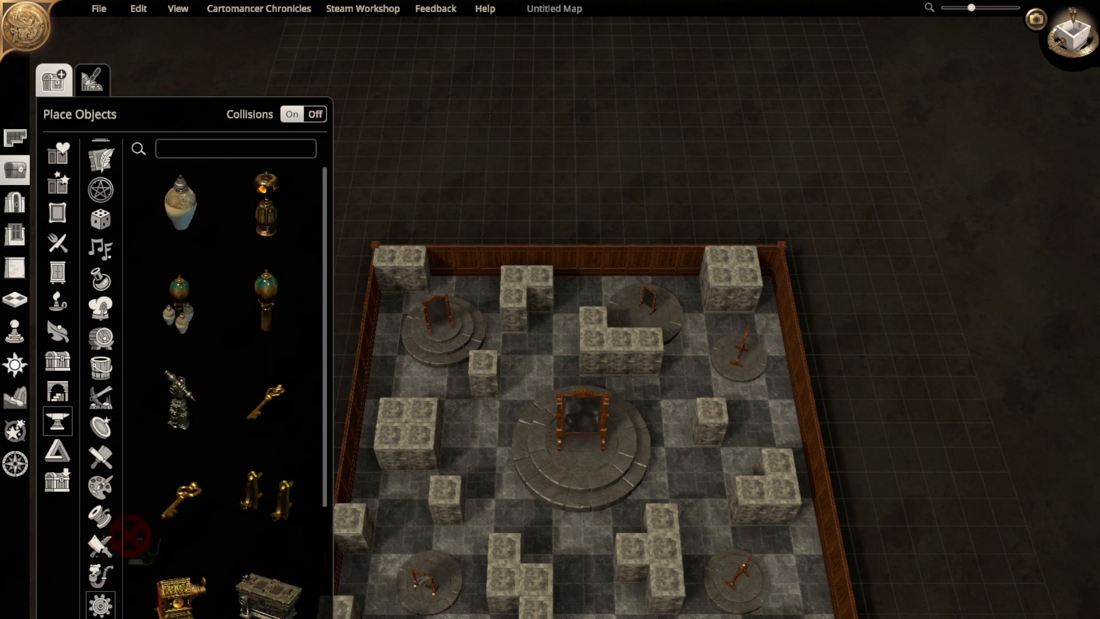
scroll(229, 372, down, 3)
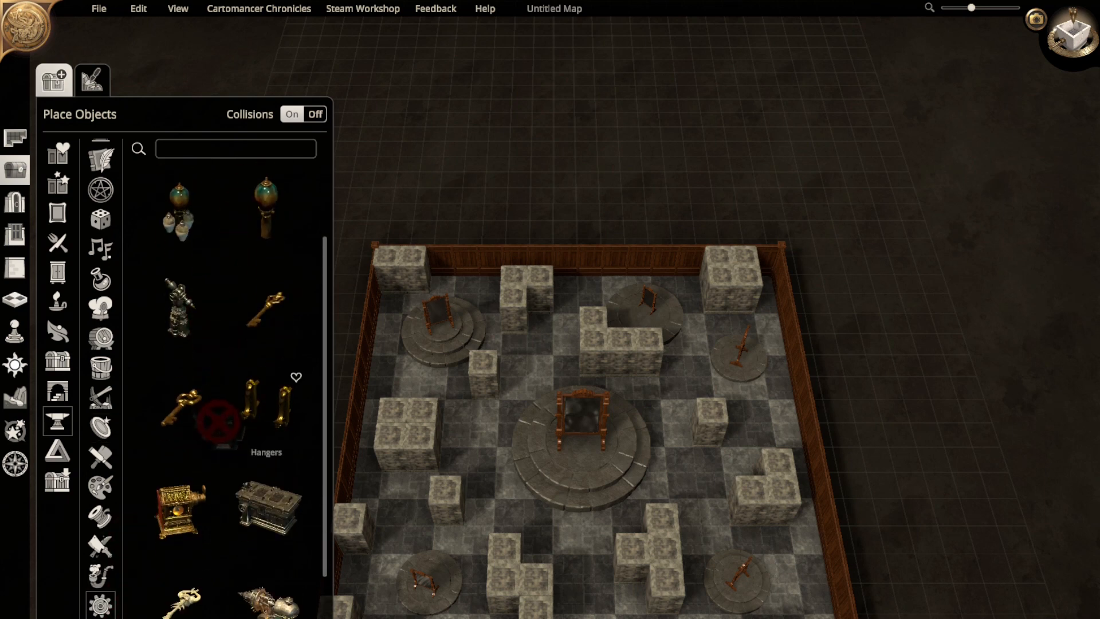
click(180, 458)
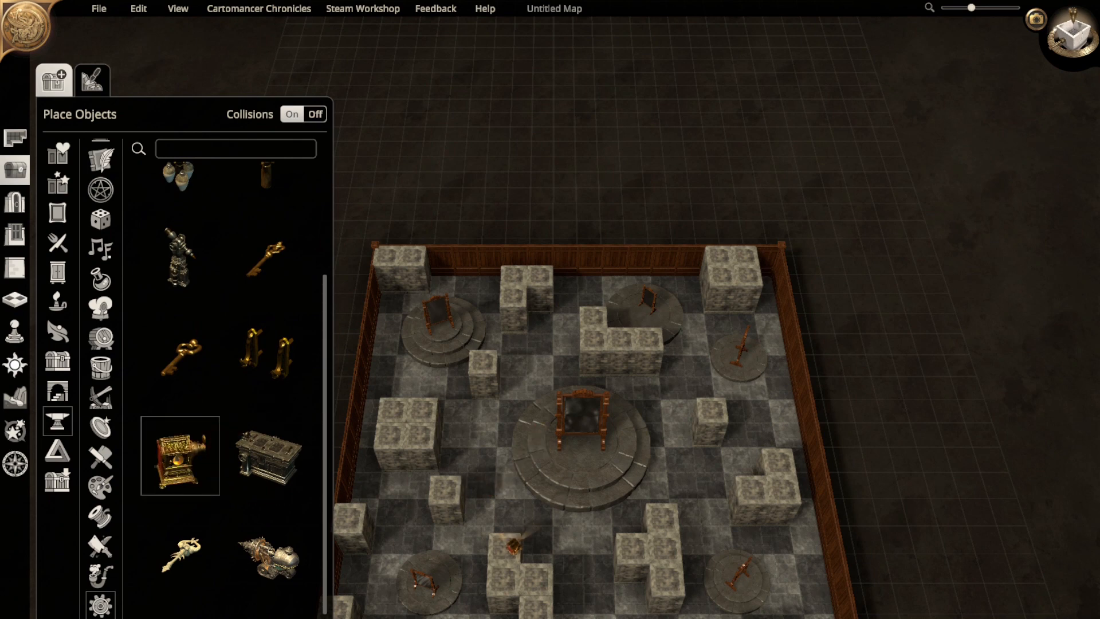
right_drag(565, 561, 549, 384)
right_drag(541, 222, 533, 192)
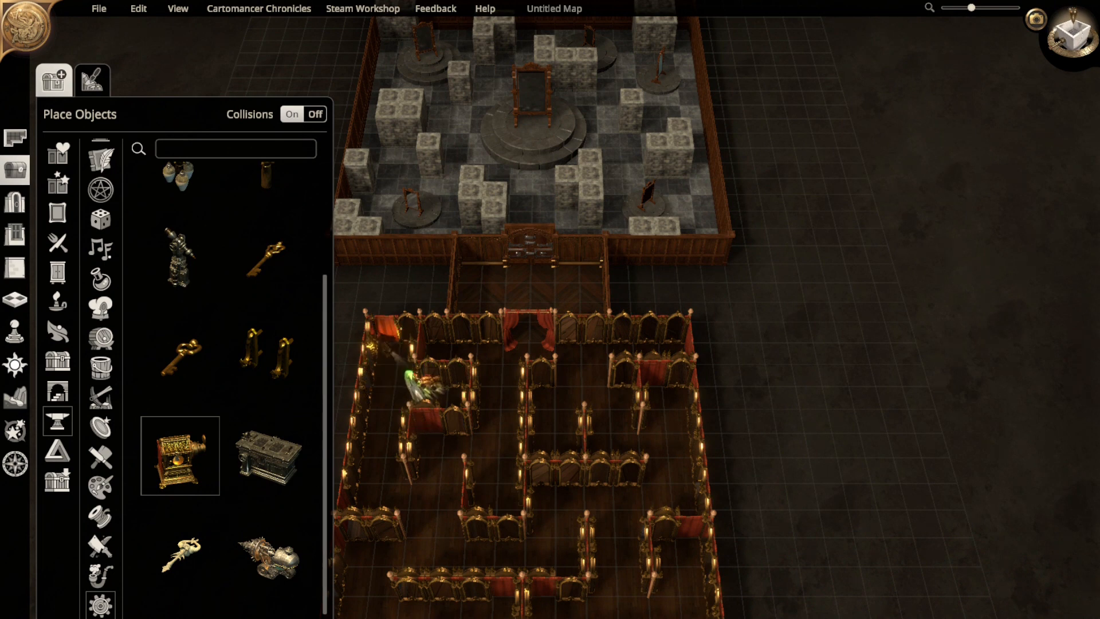
click(388, 348)
- Shift the golden projector slightly farther into the northwest corner of the mirror maze, beside the red curtain
right_drag(409, 376, 578, 404)
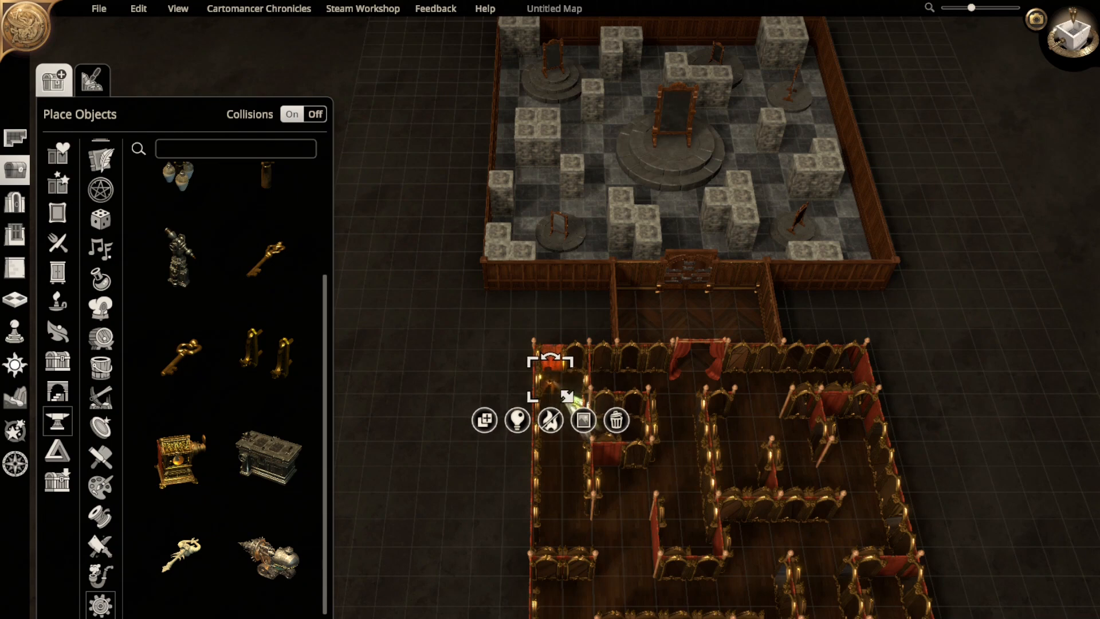
scroll(570, 401, up, 4)
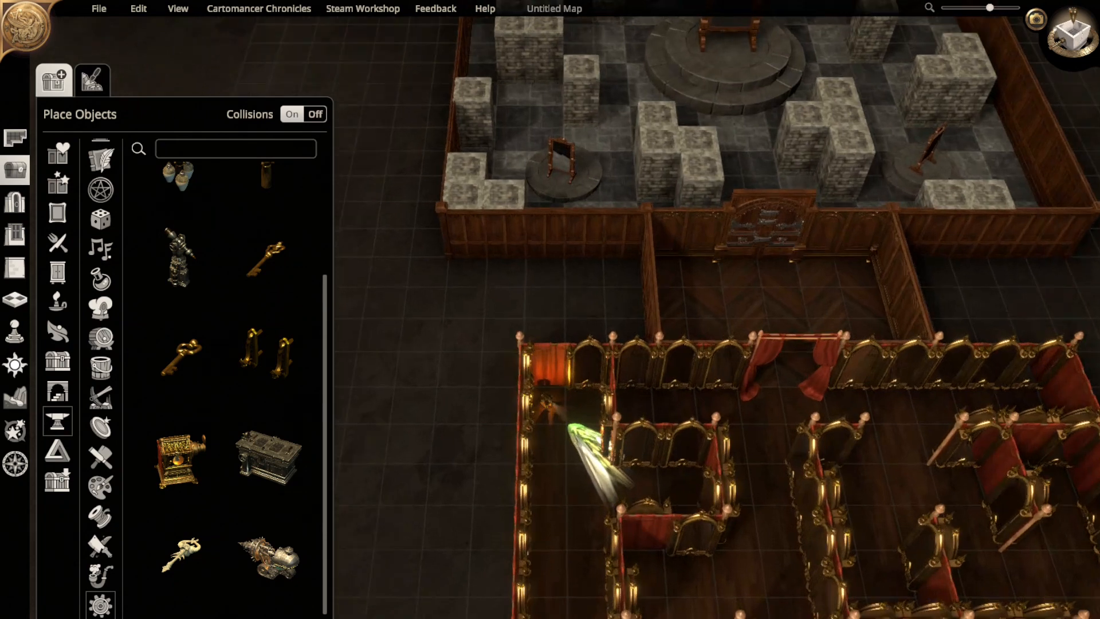
scroll(554, 355, up, 3)
click(543, 434)
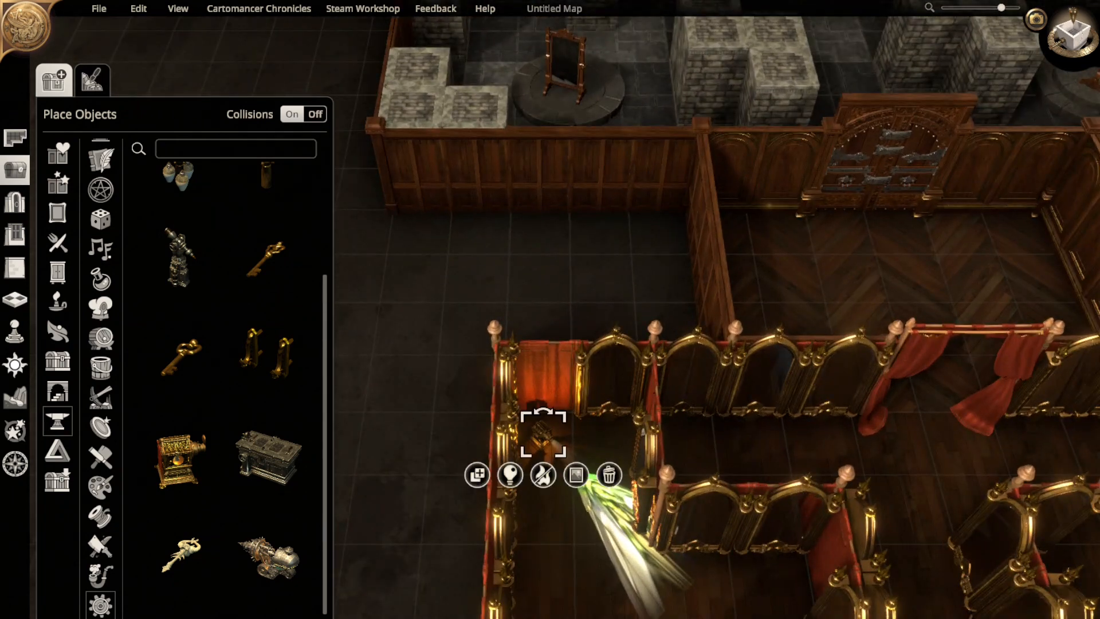
drag(542, 434, 550, 410)
- Toggle the projector's beam effect off and back on, and set its light to a brighter green
click(535, 470)
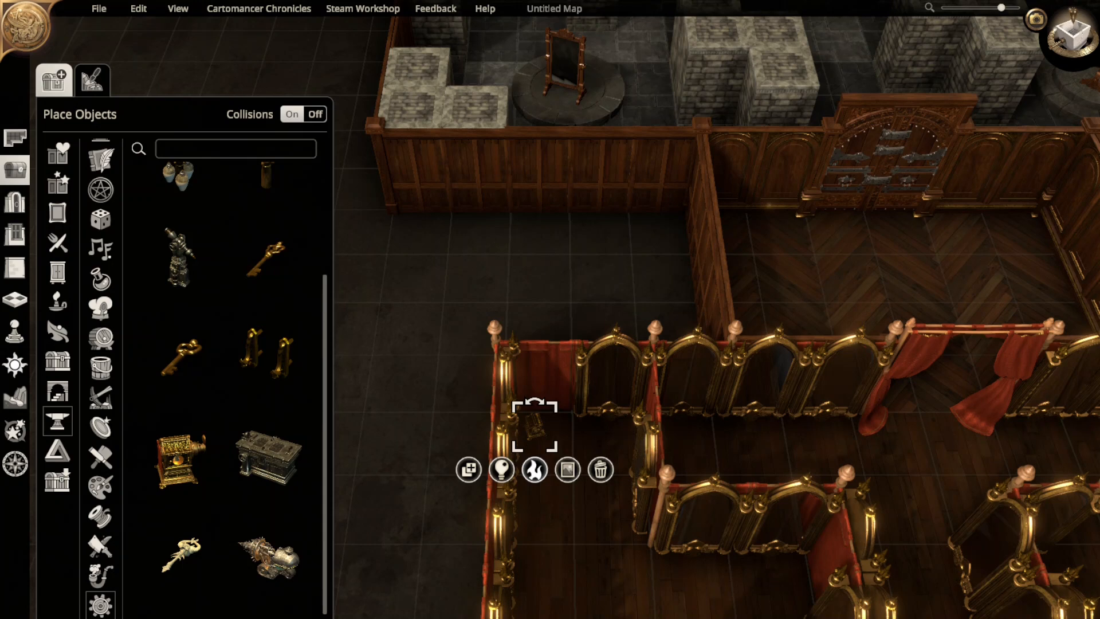
click(534, 470)
click(502, 470)
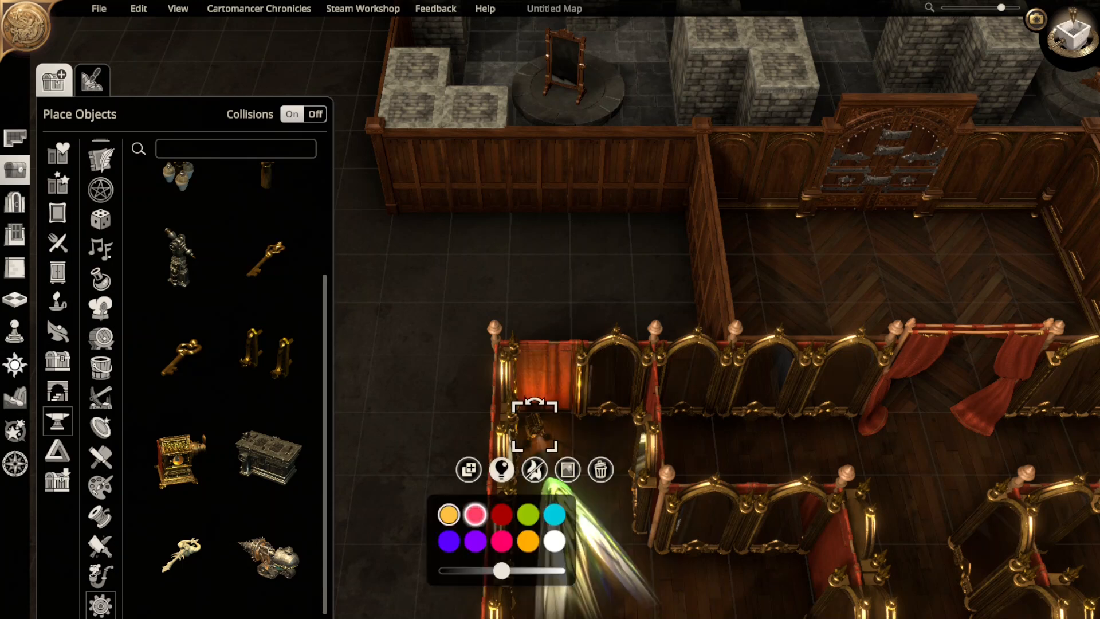
drag(502, 570, 543, 570)
click(528, 514)
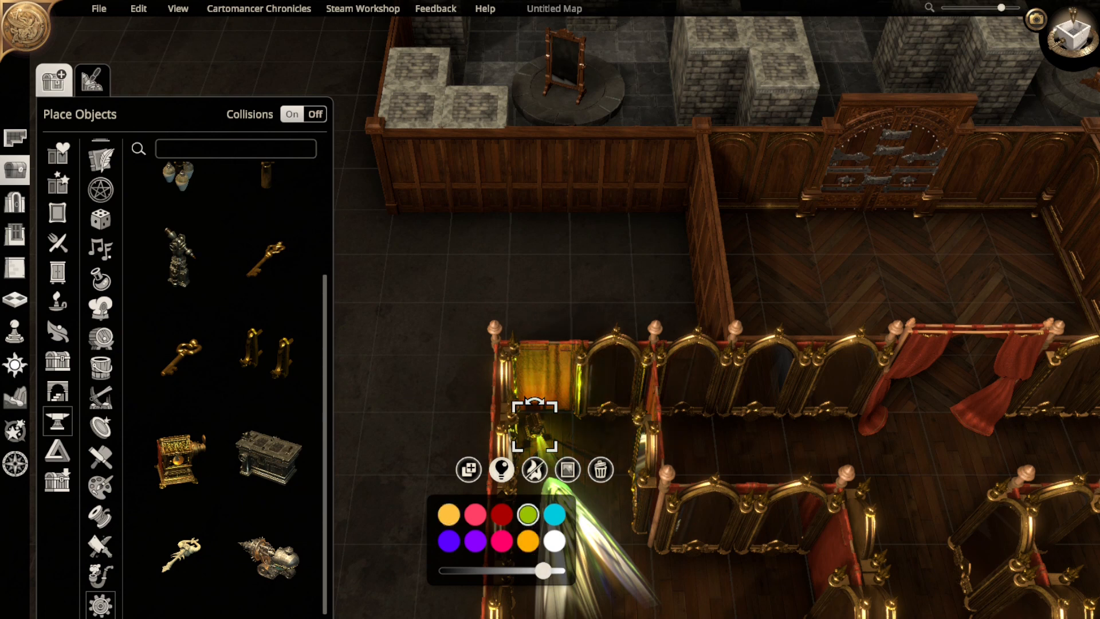
- Delete the golden projector from the northwest corner of the mirror maze
key(Escape)
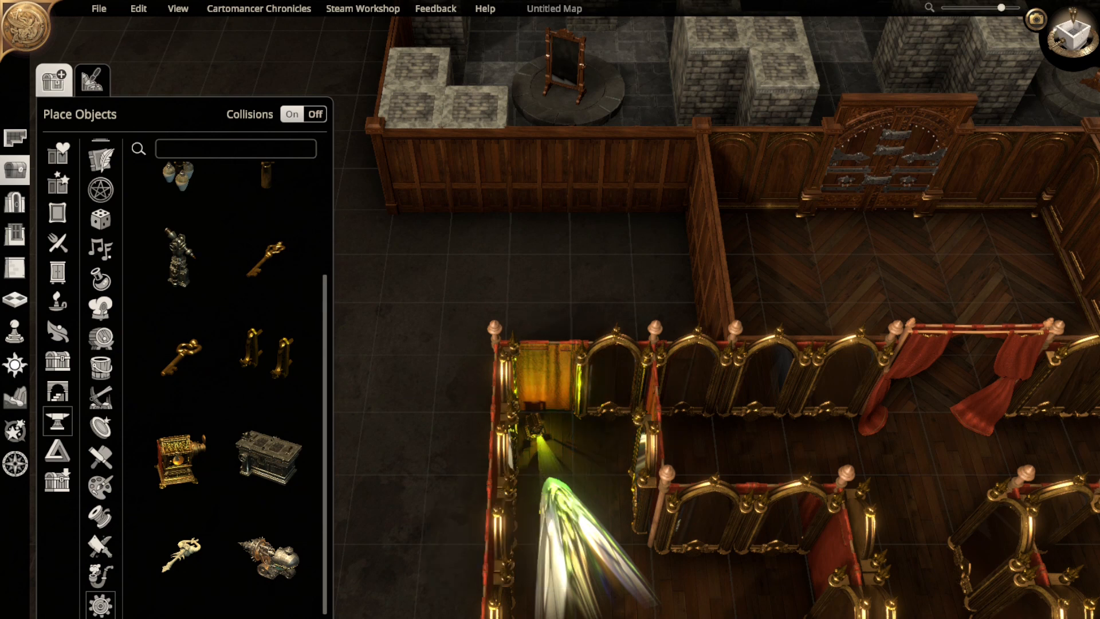
click(534, 425)
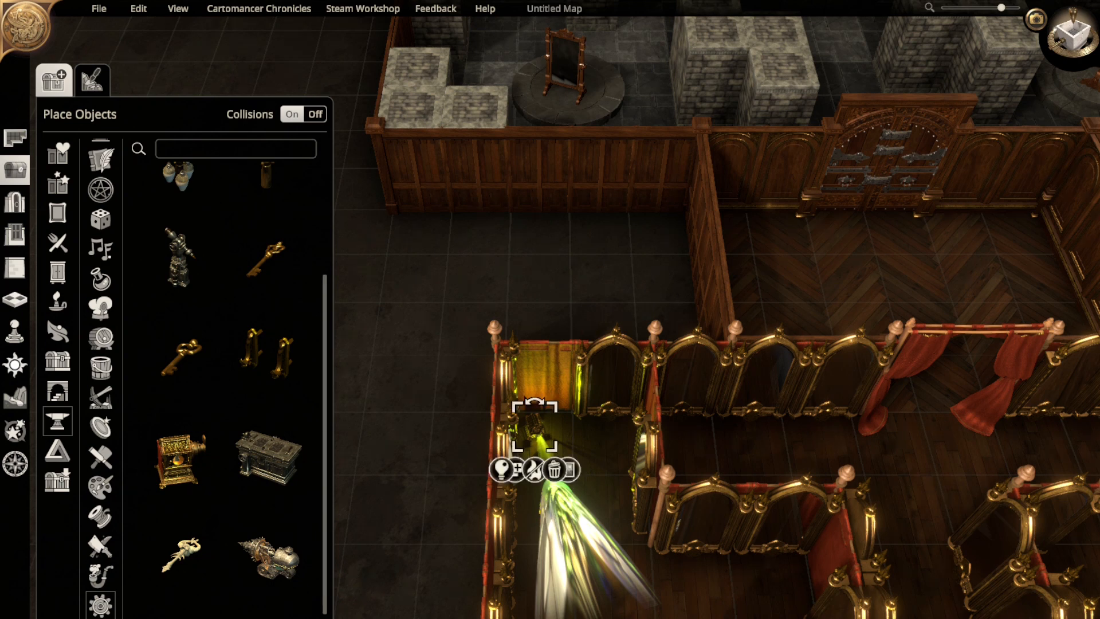
key(Delete)
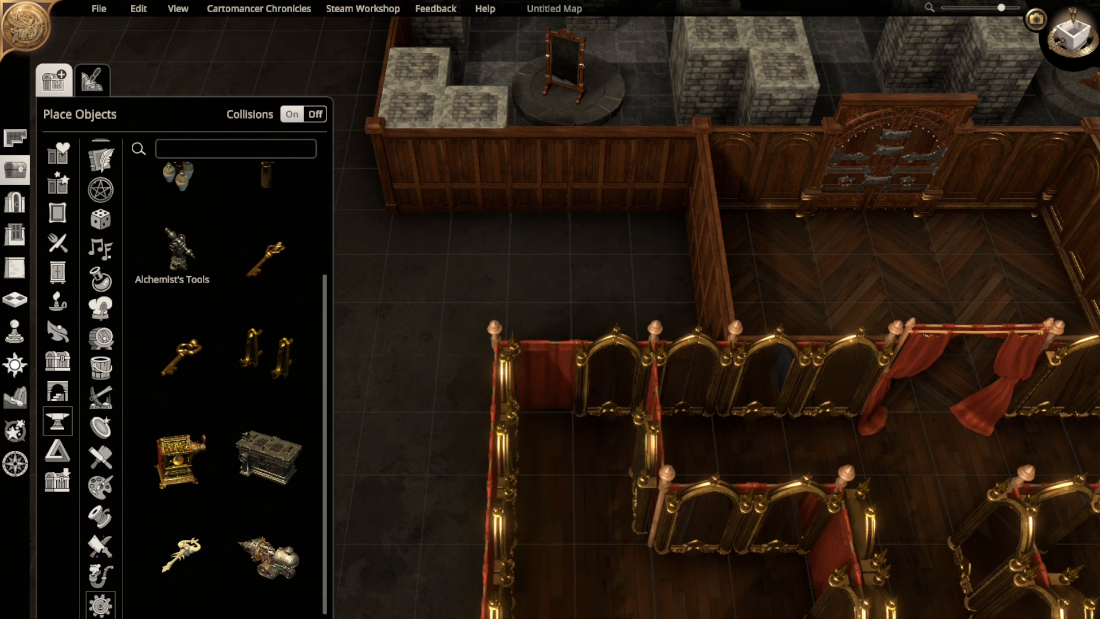
- Examine the alchemist's tools, tokens and lantern lights for a suitable light source
click(100, 279)
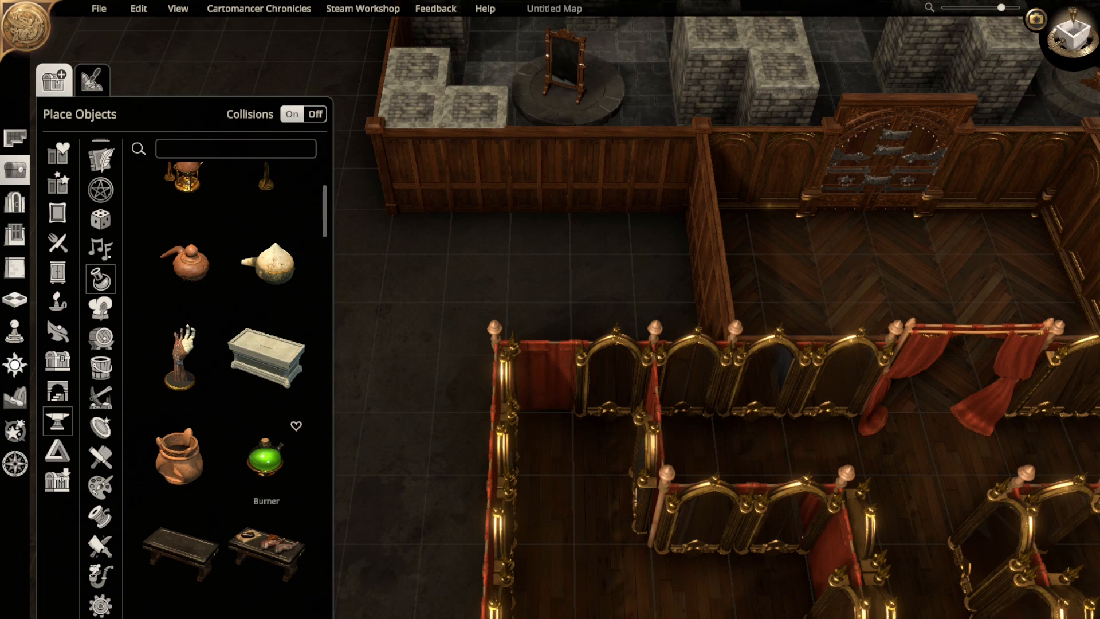
scroll(264, 447, up, 3)
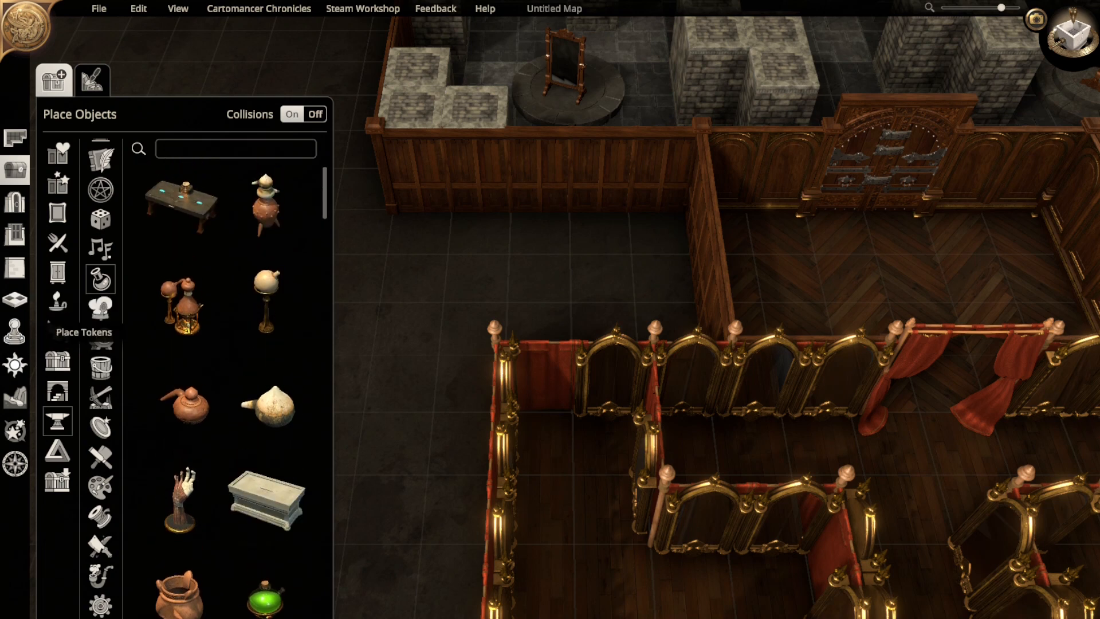
click(14, 331)
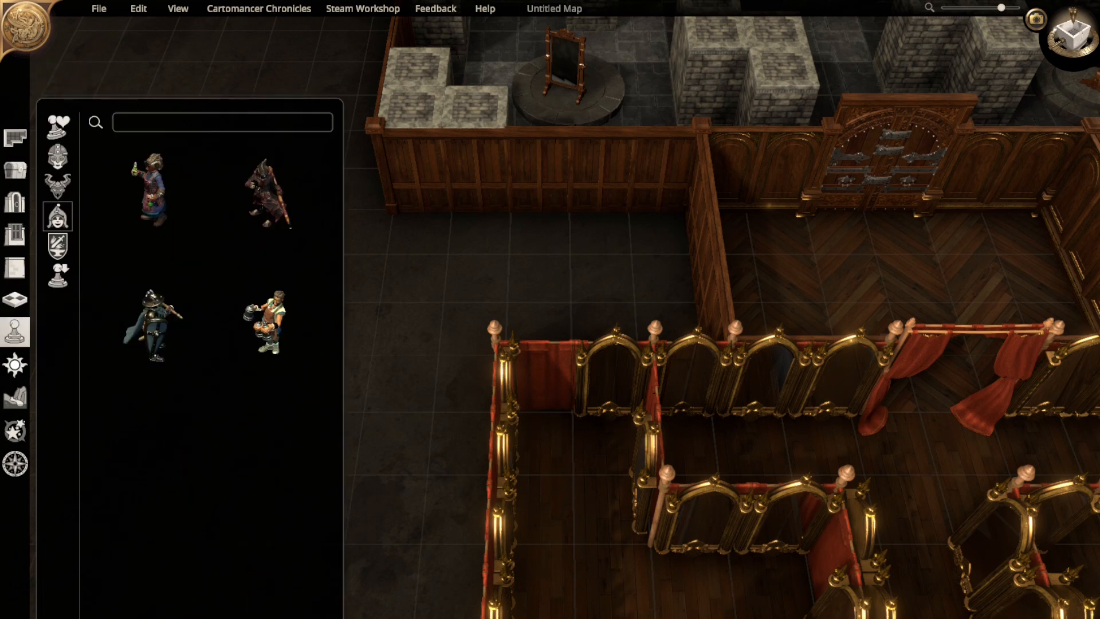
click(14, 170)
click(57, 301)
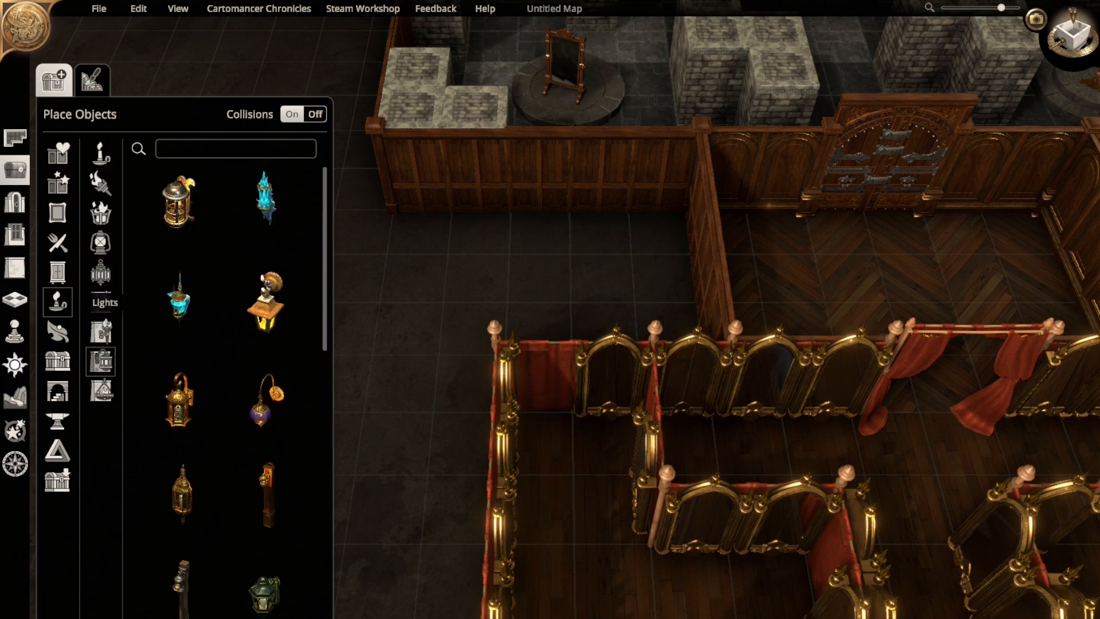
scroll(182, 338, down, 3)
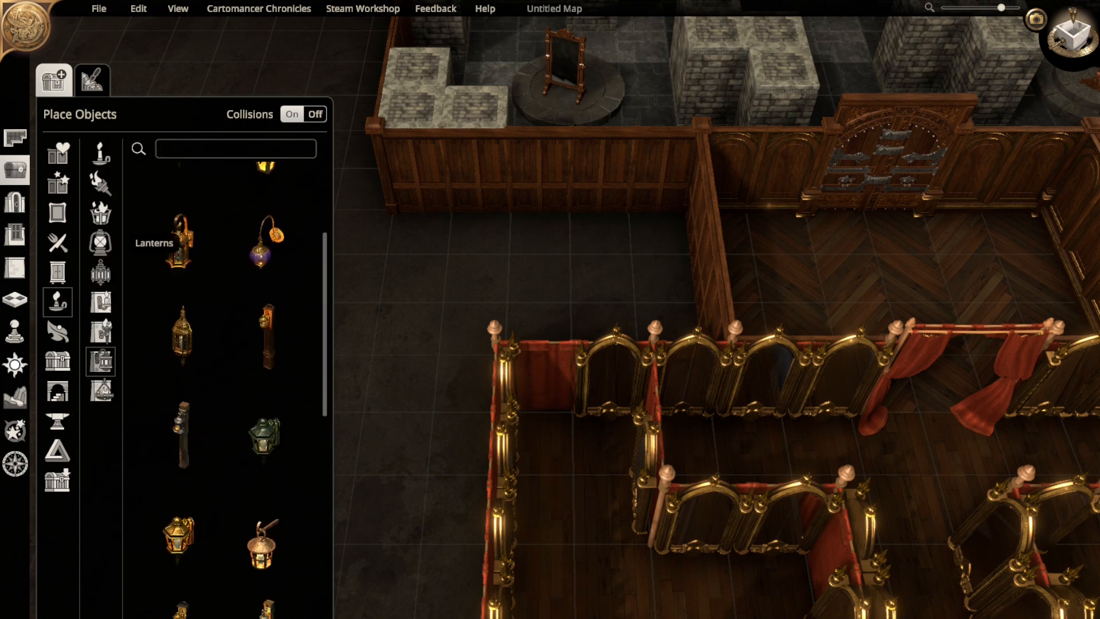
click(101, 243)
scroll(269, 453, down, 3)
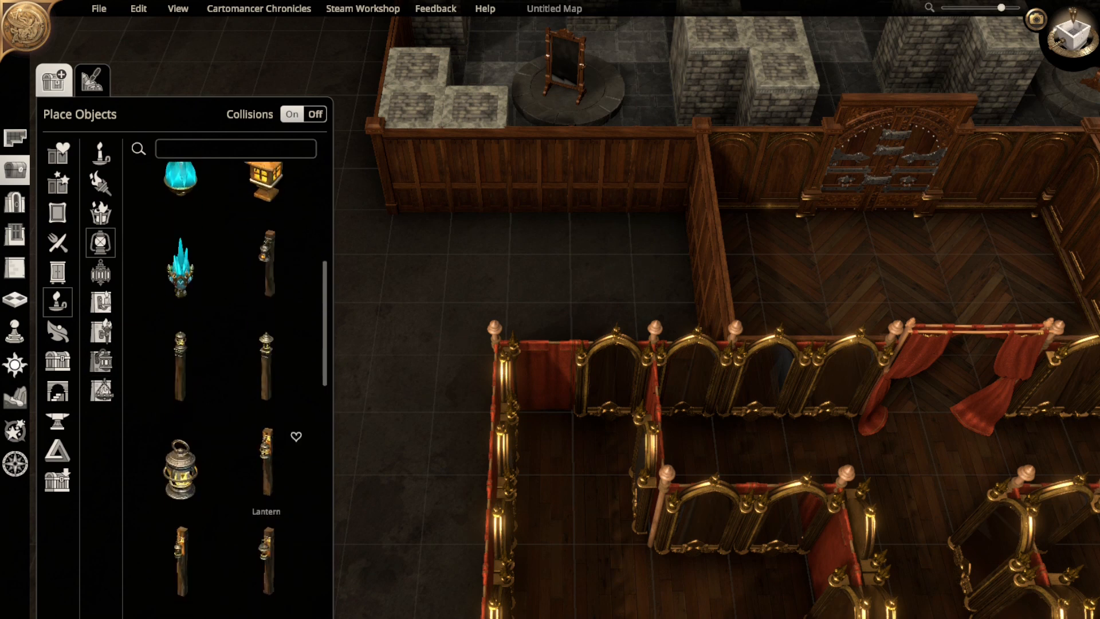
scroll(270, 459, down, 6)
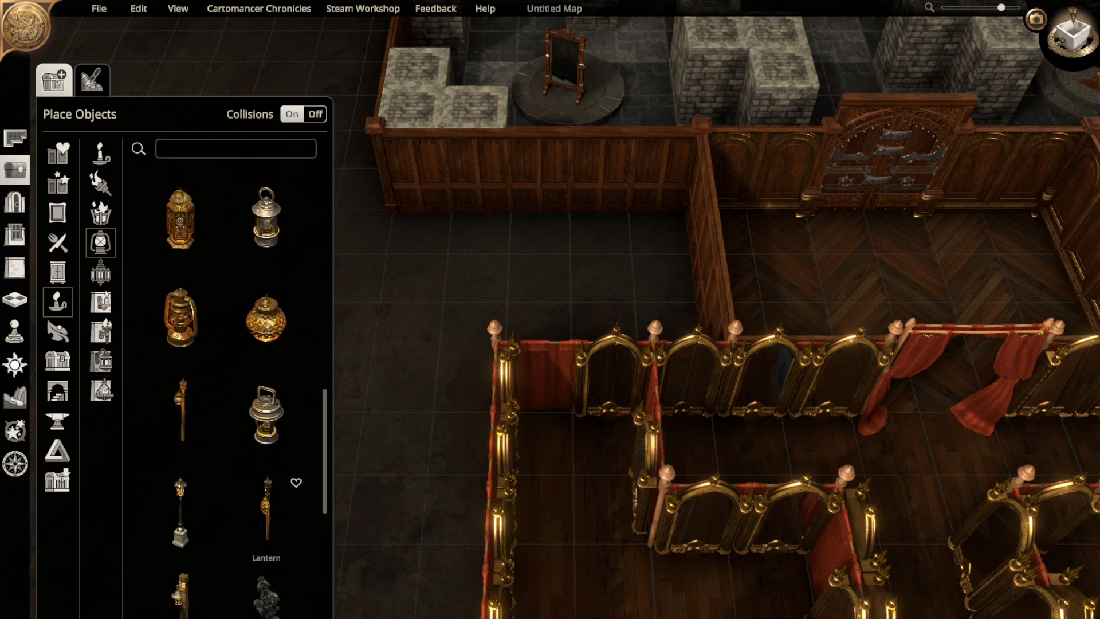
scroll(270, 458, down, 6)
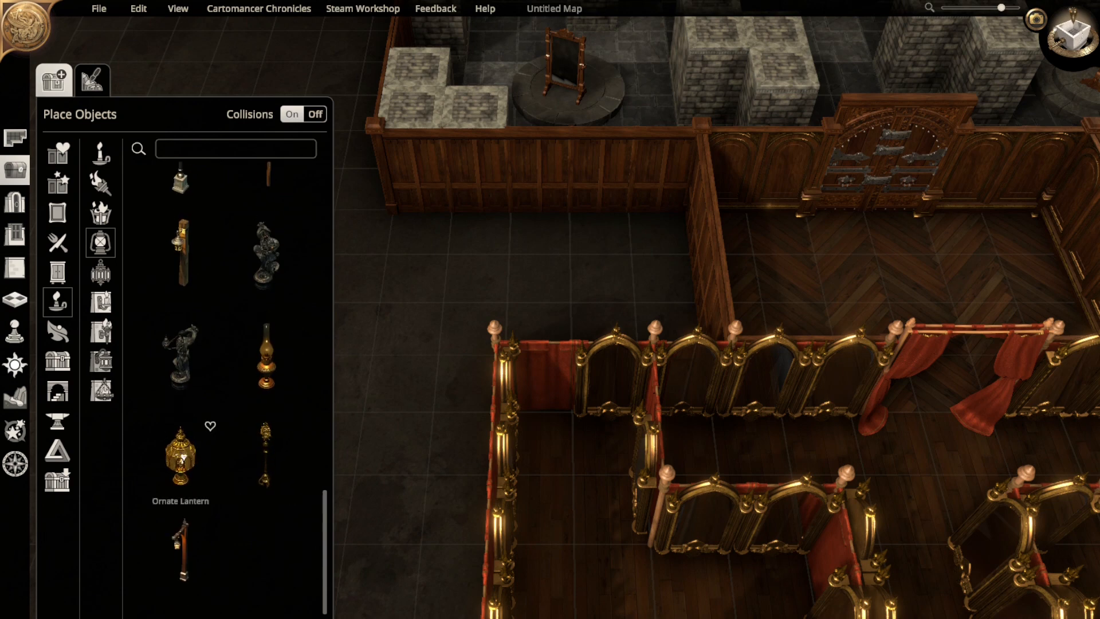
- Try a tall golden standing lantern in the maze's northwest corner with green and purple light at full brightness
click(266, 452)
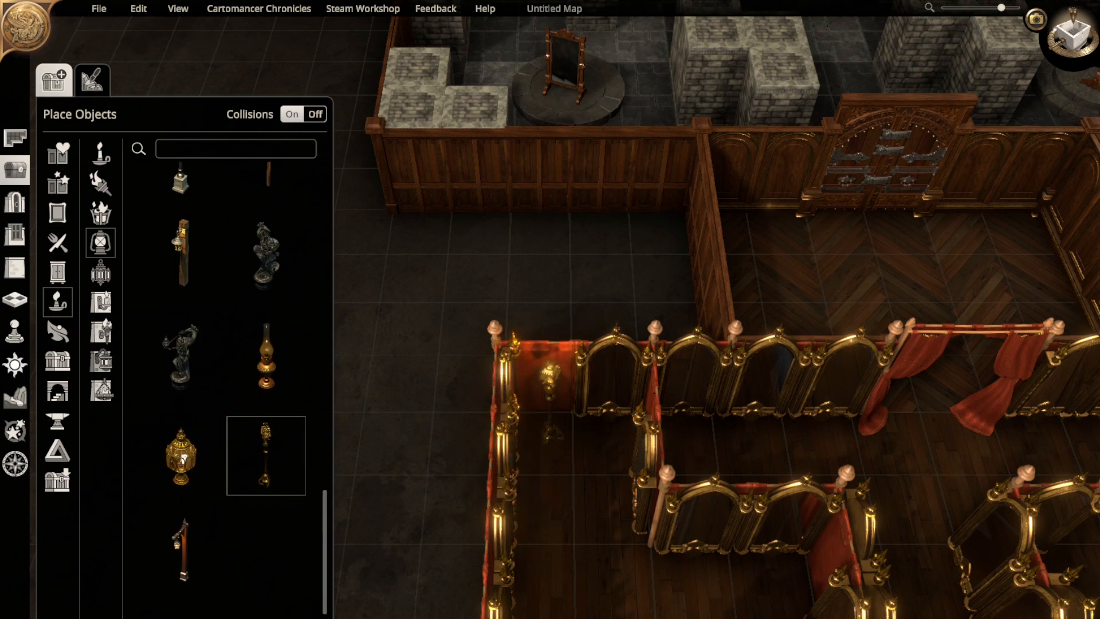
click(536, 401)
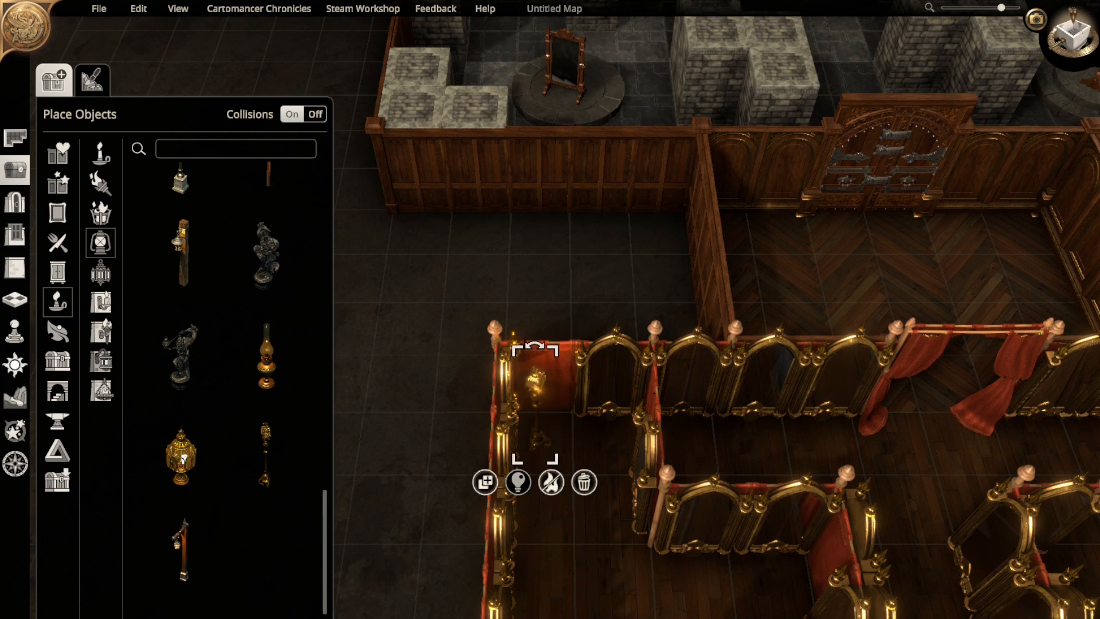
click(518, 482)
click(544, 526)
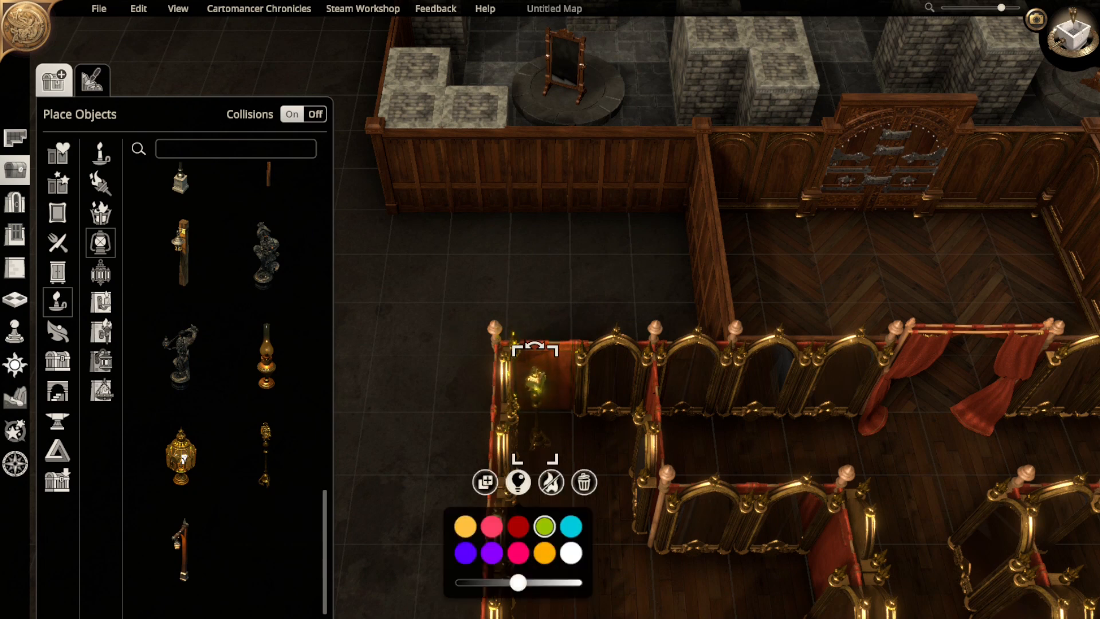
drag(518, 583, 573, 583)
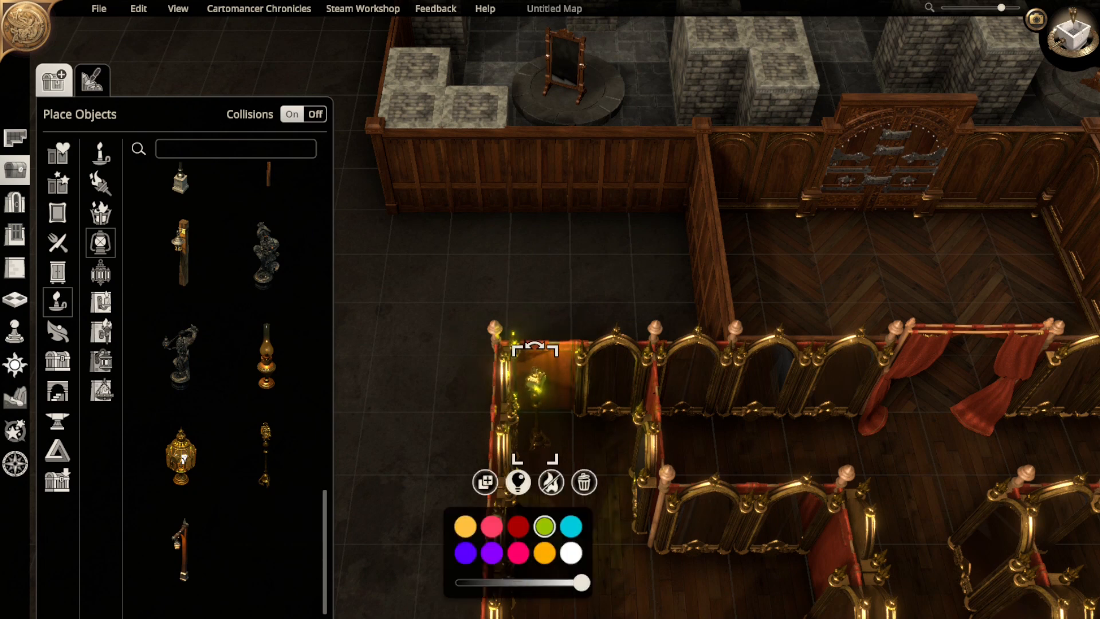
click(518, 526)
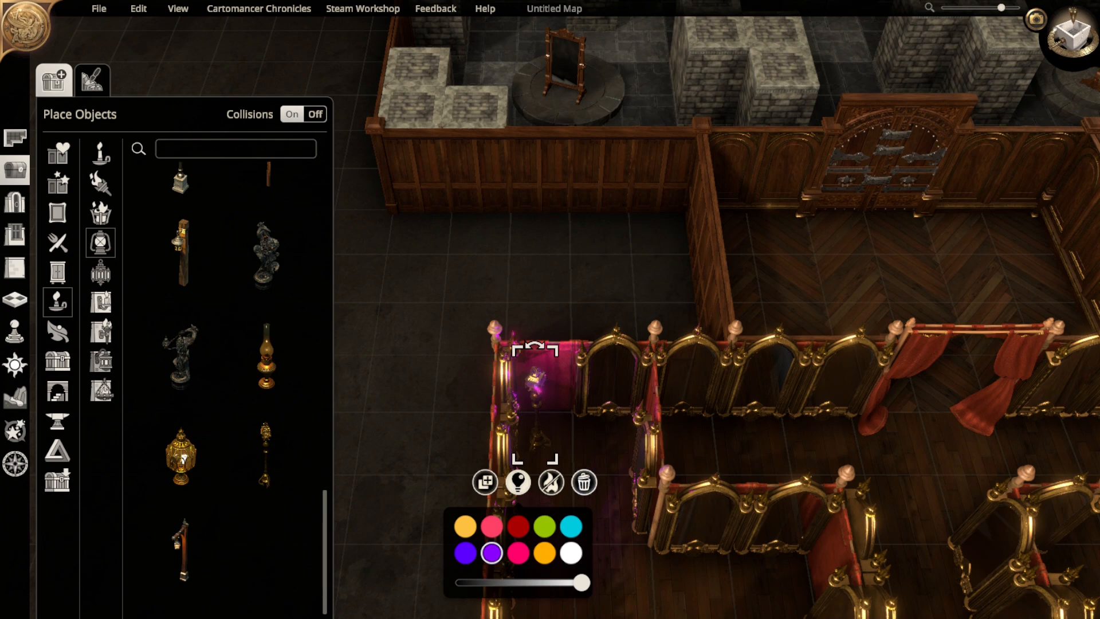
key(Delete)
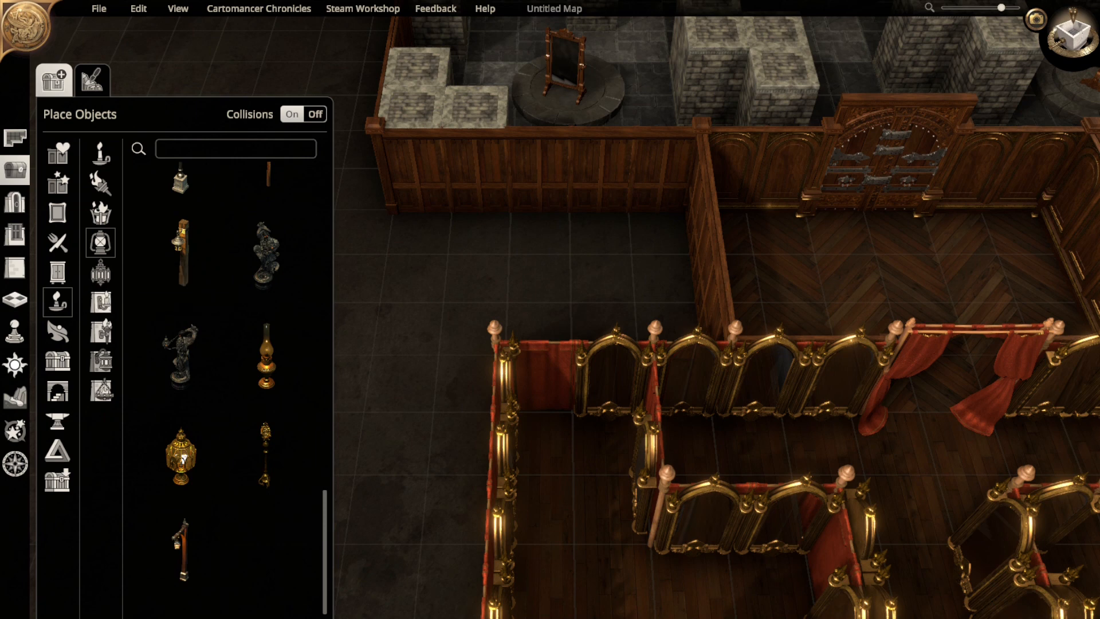
- Examine the wall-mounted lights, including lanterns, ornate candles and candelabras, for the maze walls
click(100, 302)
scroll(266, 401, up, 1)
scroll(266, 450, up, 2)
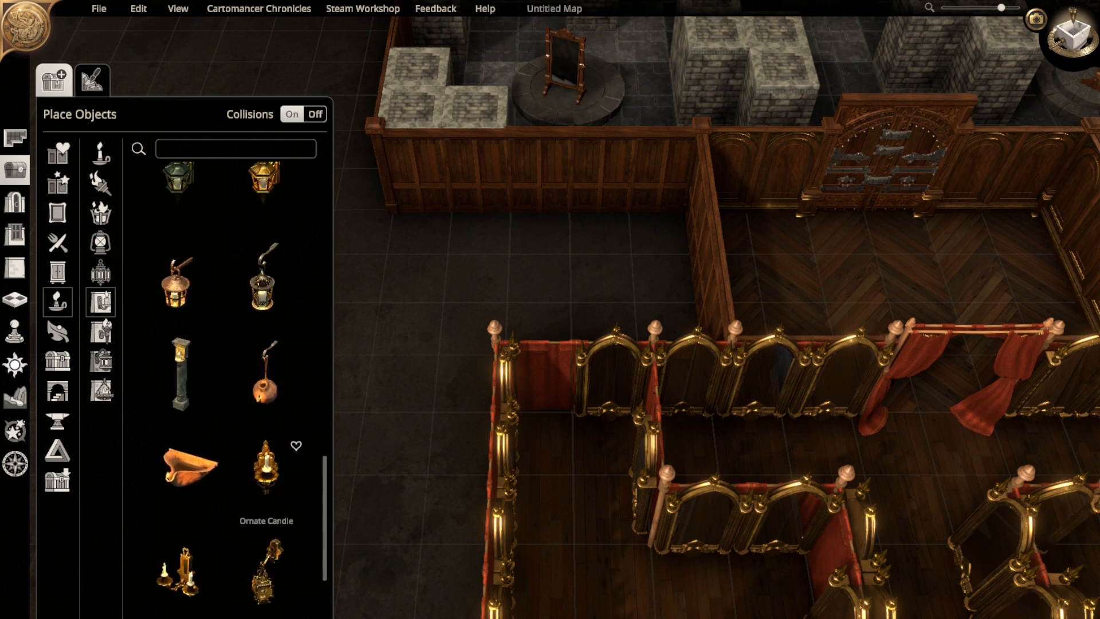
scroll(267, 450, down, 3)
scroll(267, 449, up, 5)
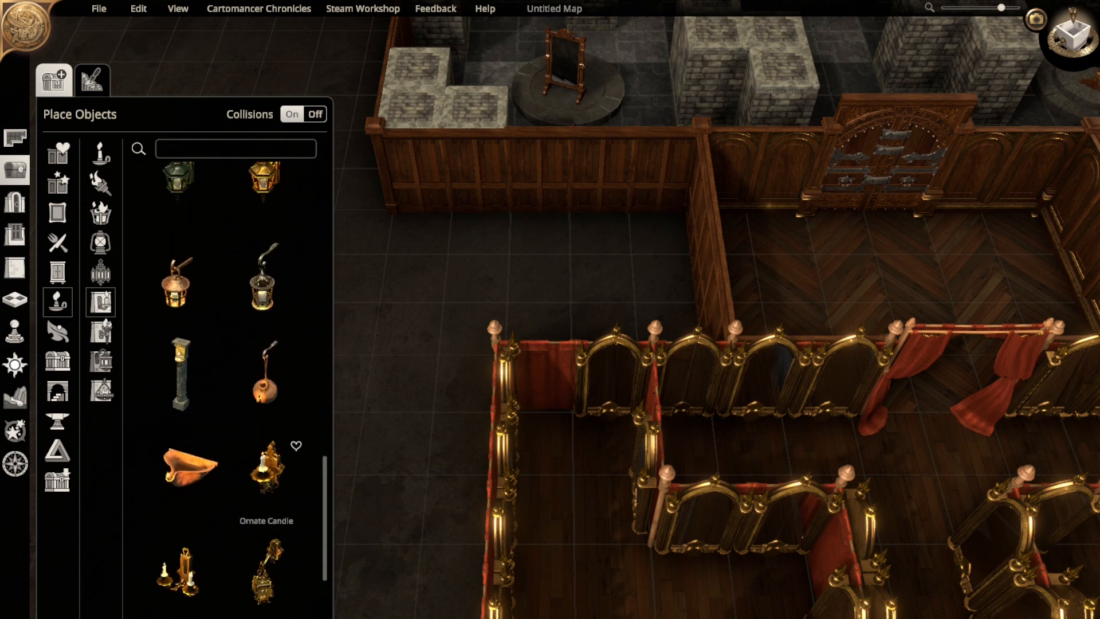
scroll(267, 450, down, 2)
scroll(266, 424, down, 5)
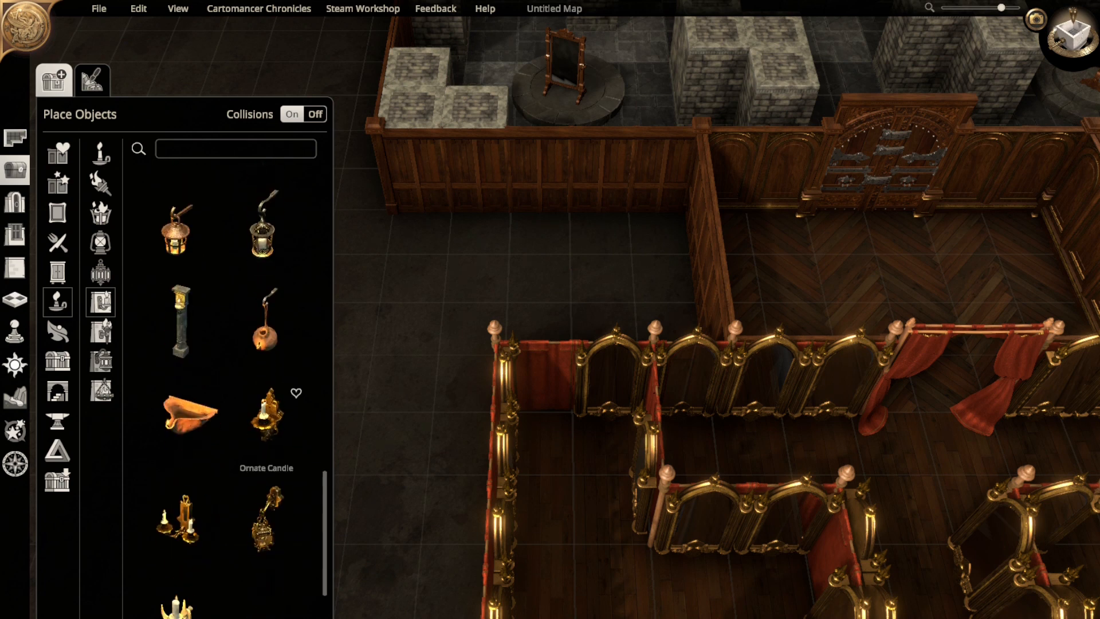
scroll(183, 401, up, 2)
- Mount an Oillamp on the red curtain in the maze's northwest corner and give it a purple light at full brightness
click(189, 343)
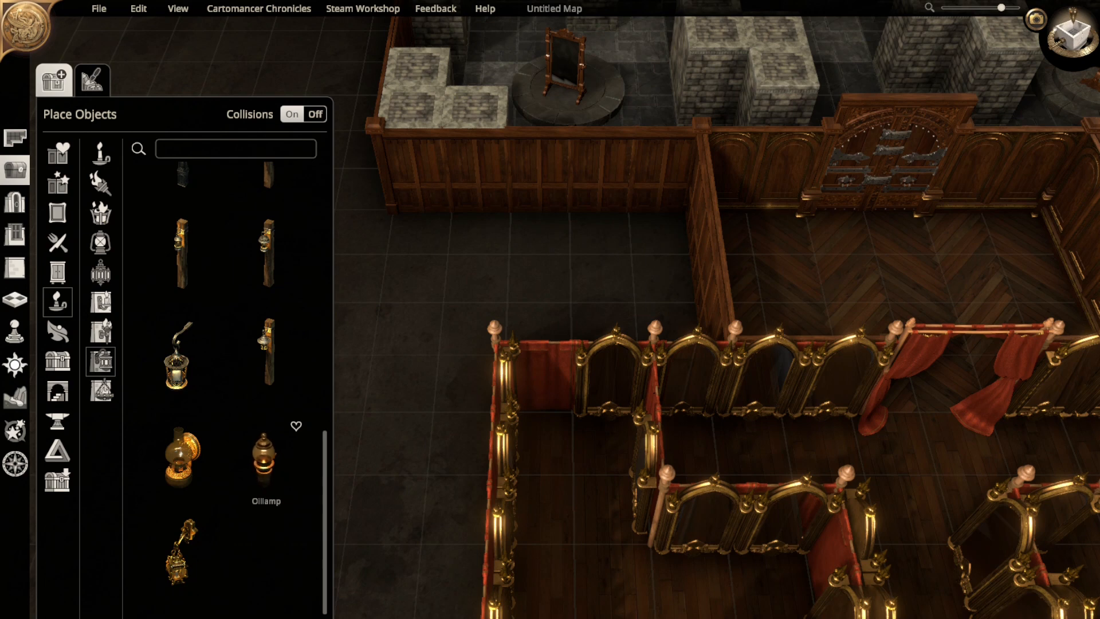
click(265, 455)
click(535, 360)
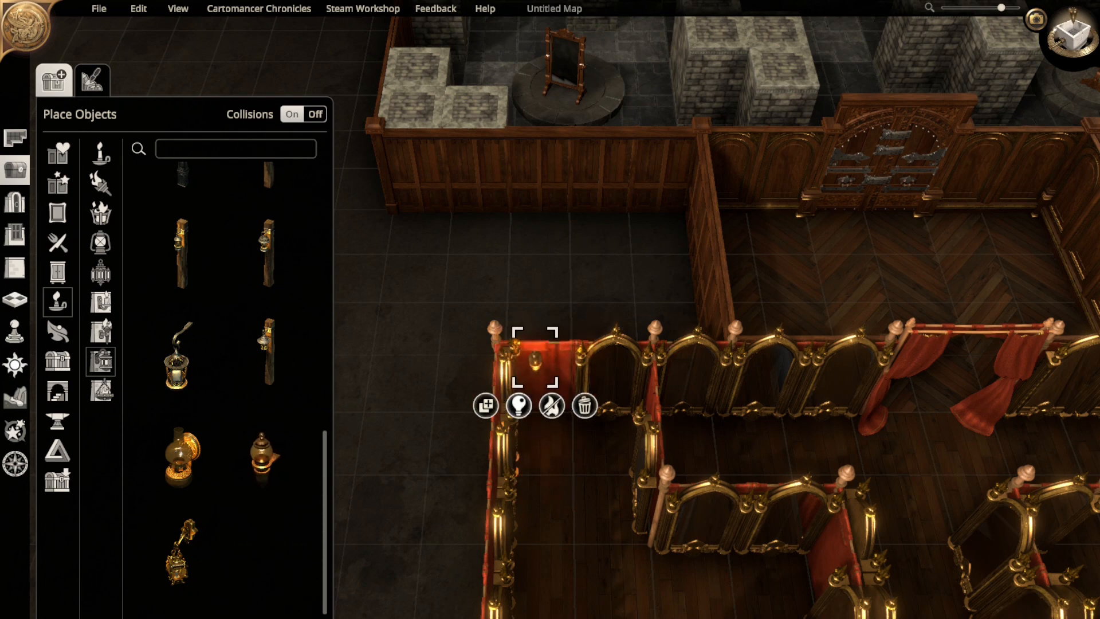
click(518, 406)
click(545, 449)
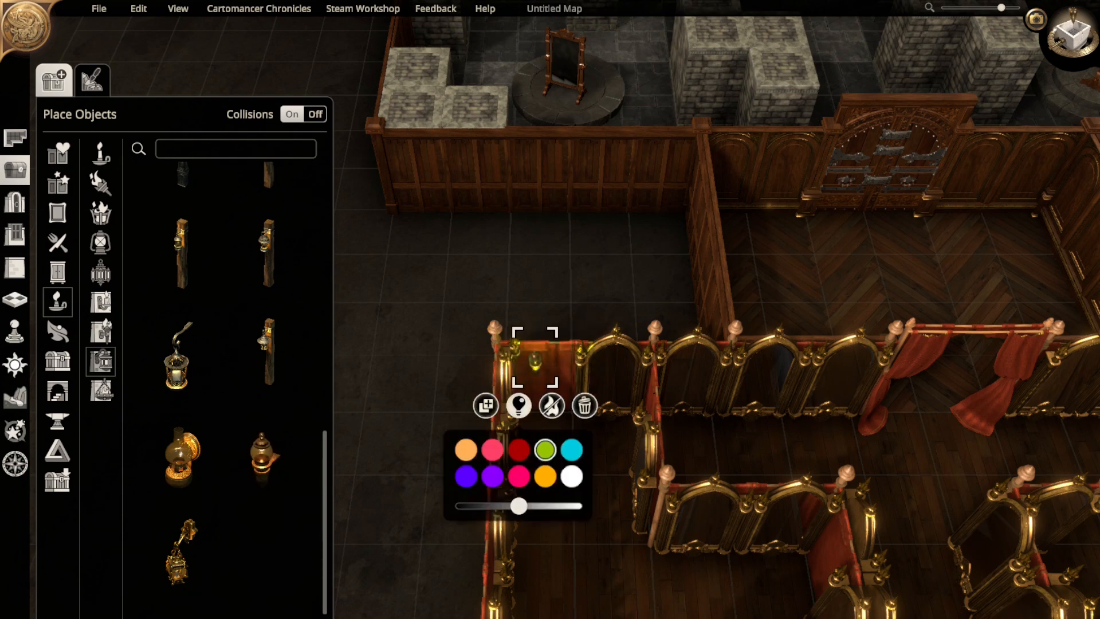
click(519, 477)
click(492, 476)
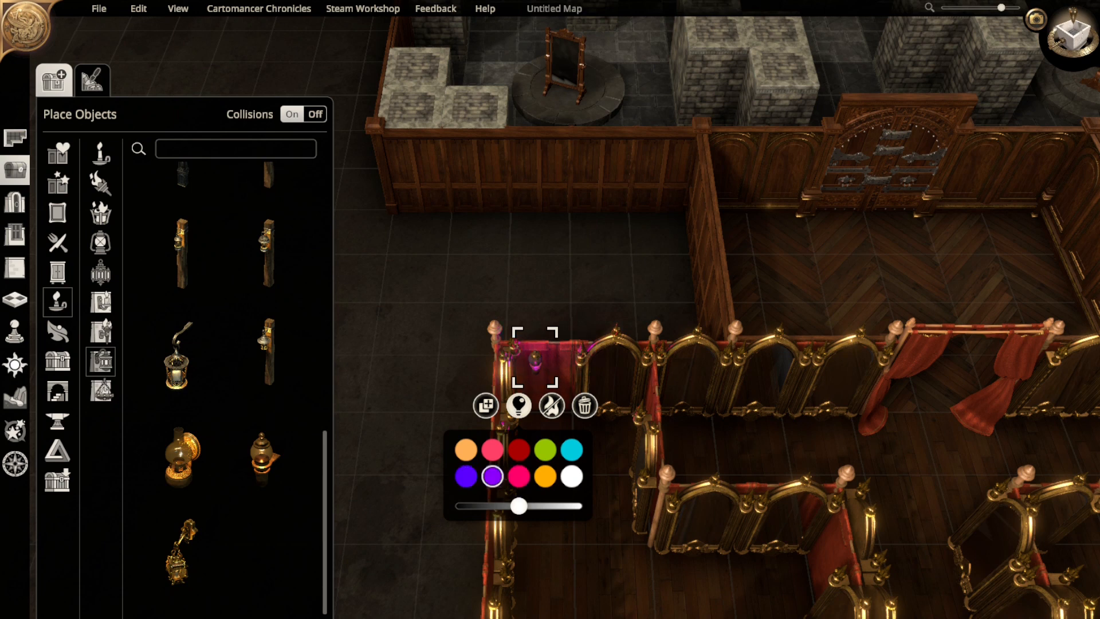
drag(519, 505, 581, 506)
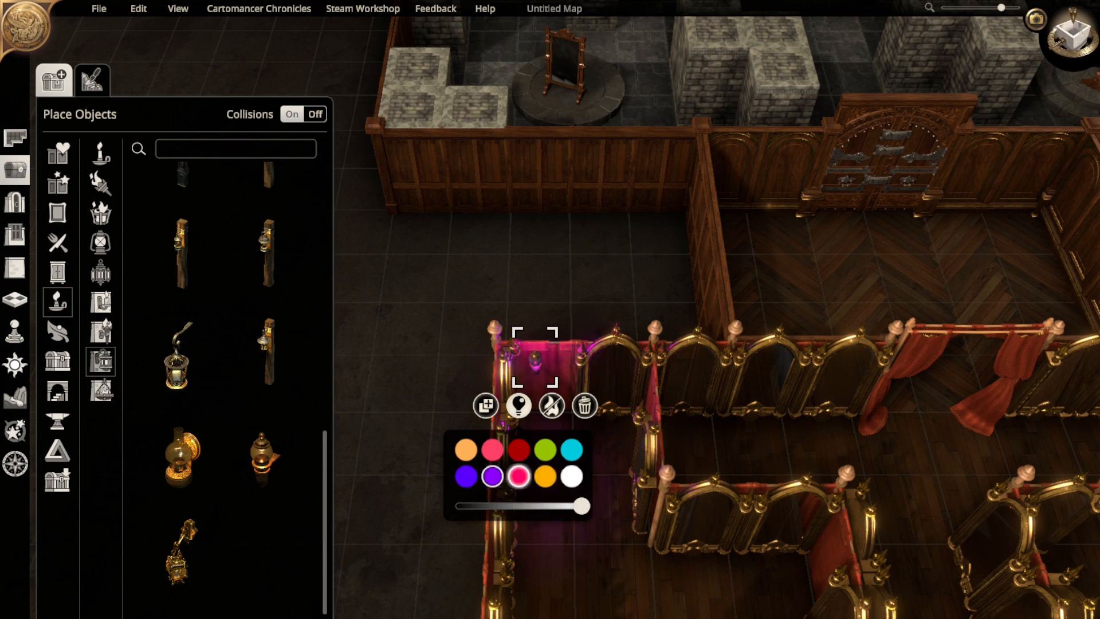
- Duplicate the purple lamp onto the east wall of the northwest corridor and set the copy's light to green
click(486, 406)
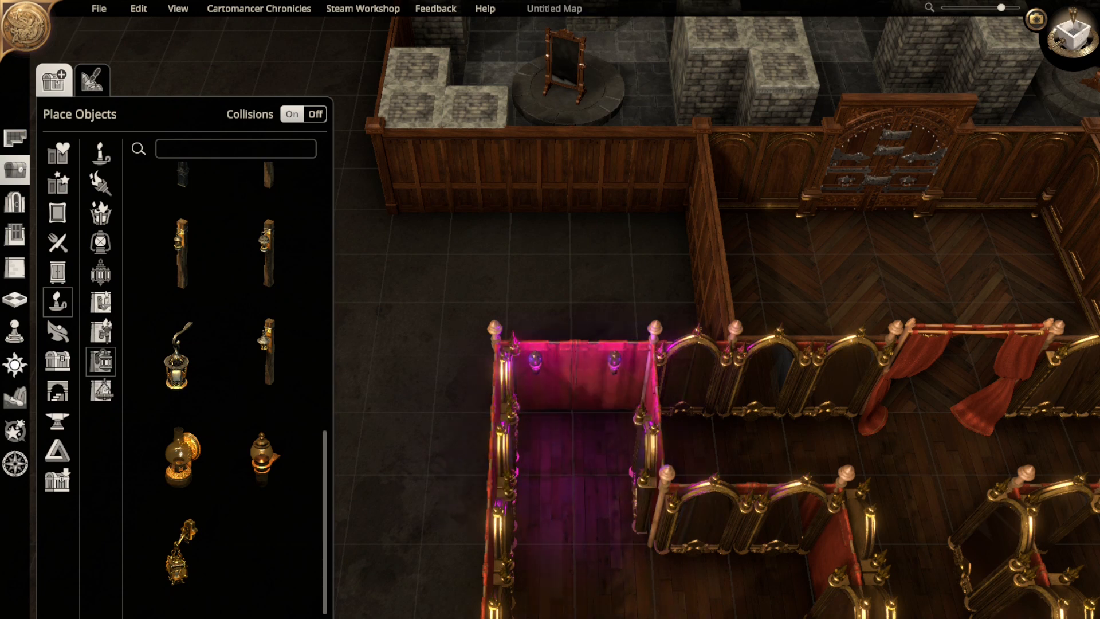
click(638, 378)
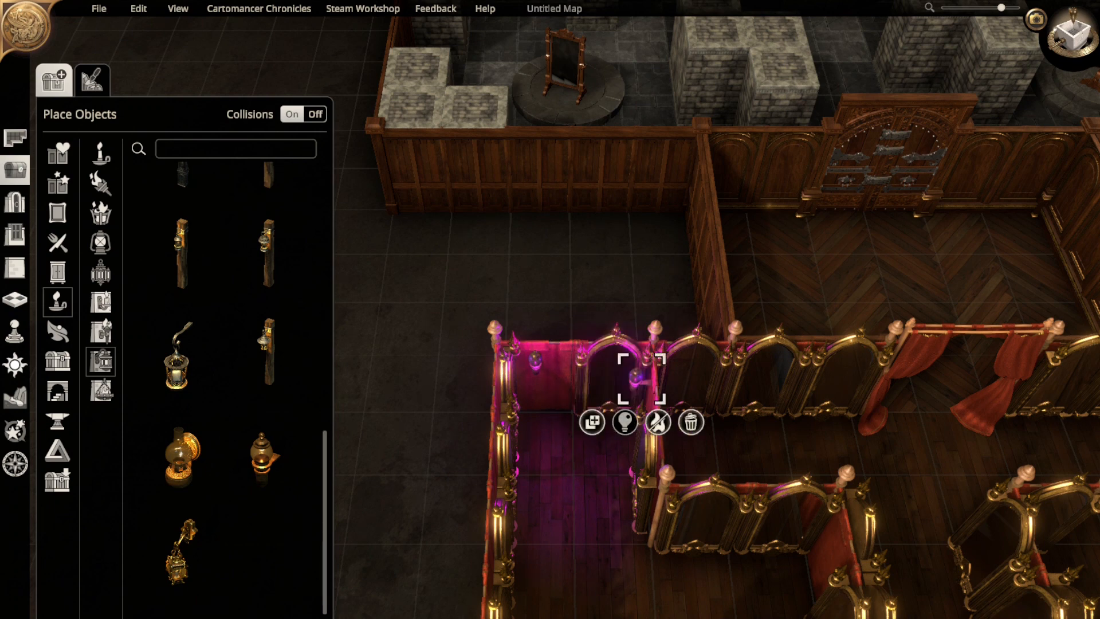
click(624, 423)
click(651, 467)
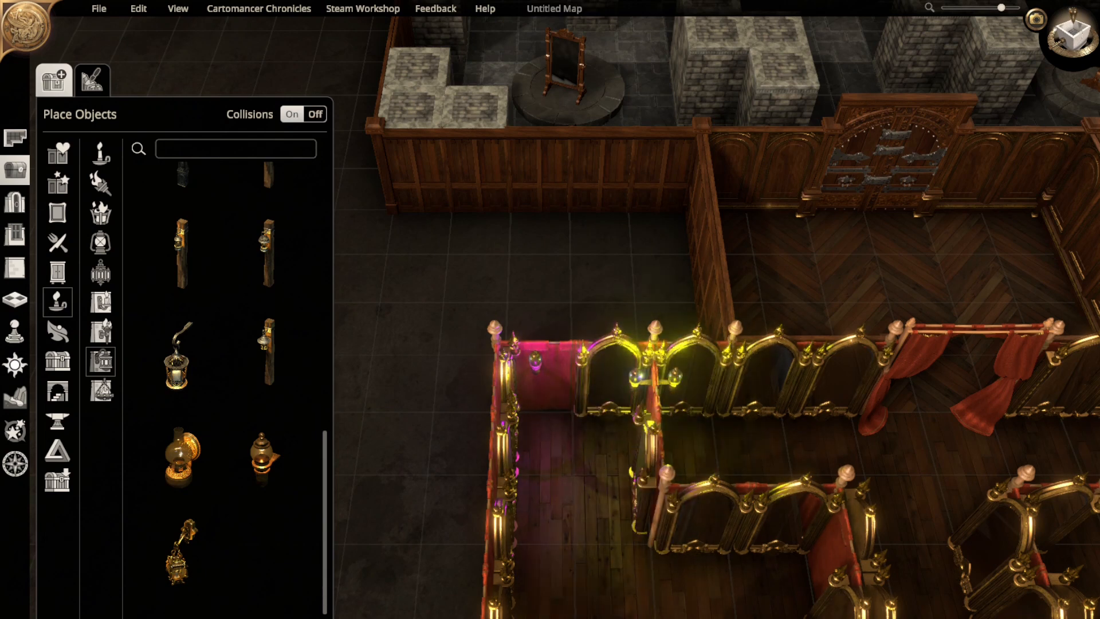
- Place a copy of the green lamp on the red curtain on that wall's other side and set its light to cyan
right_drag(772, 362, 491, 356)
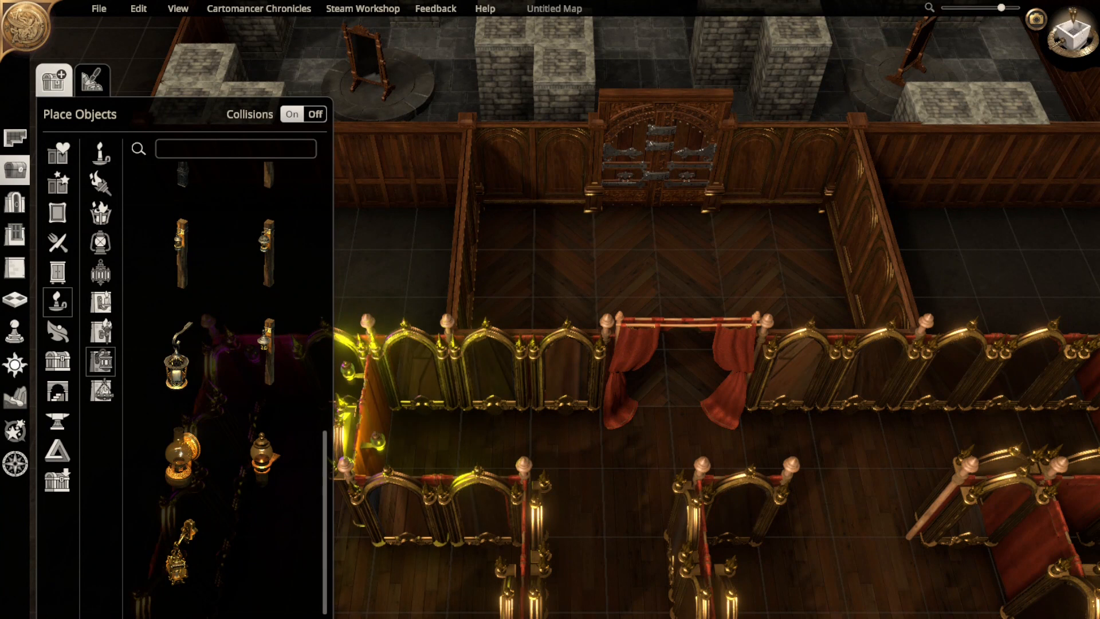
click(375, 440)
click(355, 486)
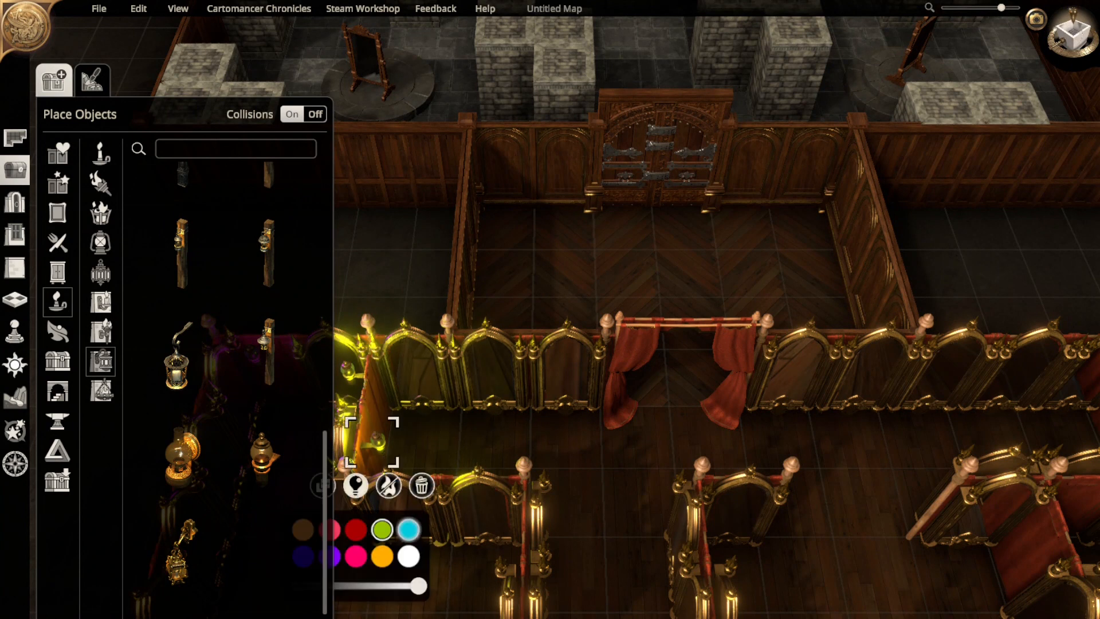
click(409, 529)
- Duplicate the cyan lamp onto the red curtain at the east end of the next mirror partition and set its light to orange
right_drag(430, 553, 711, 285)
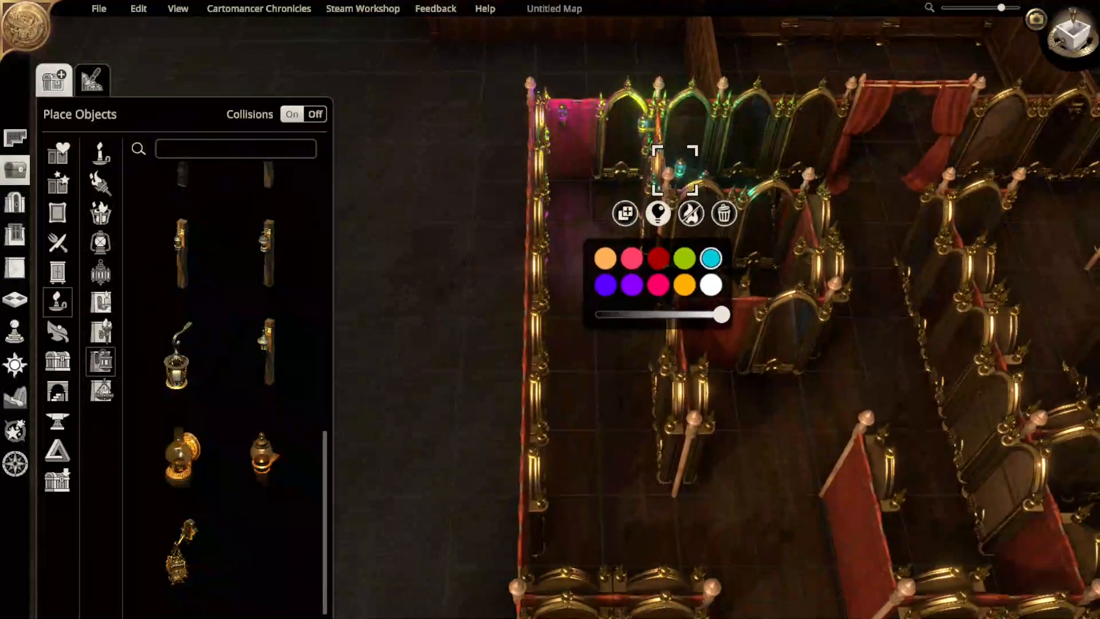
click(625, 213)
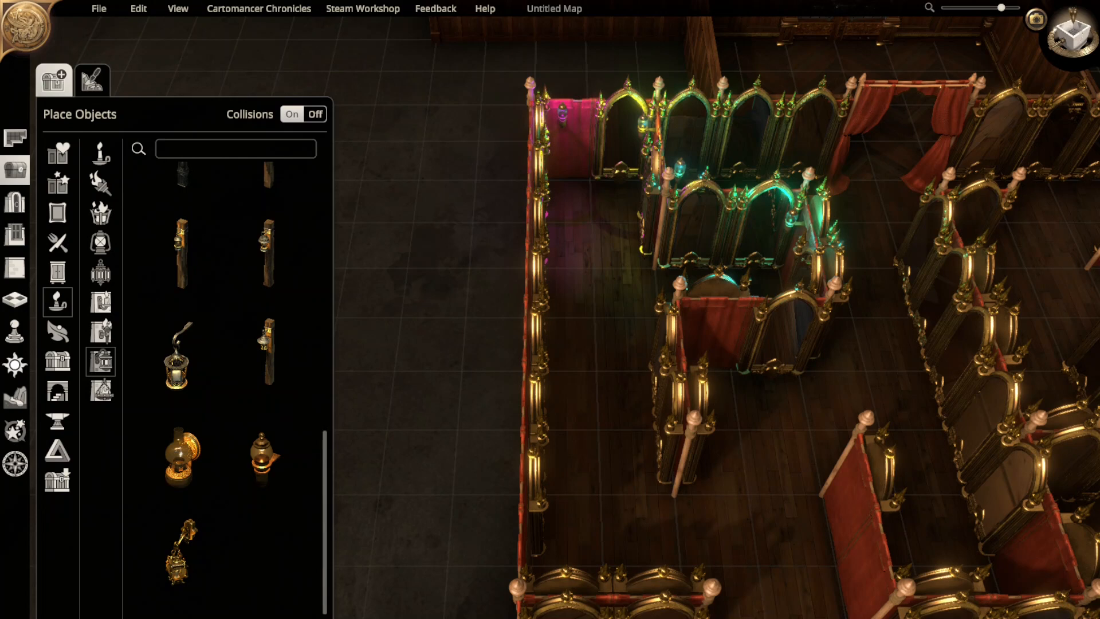
click(795, 220)
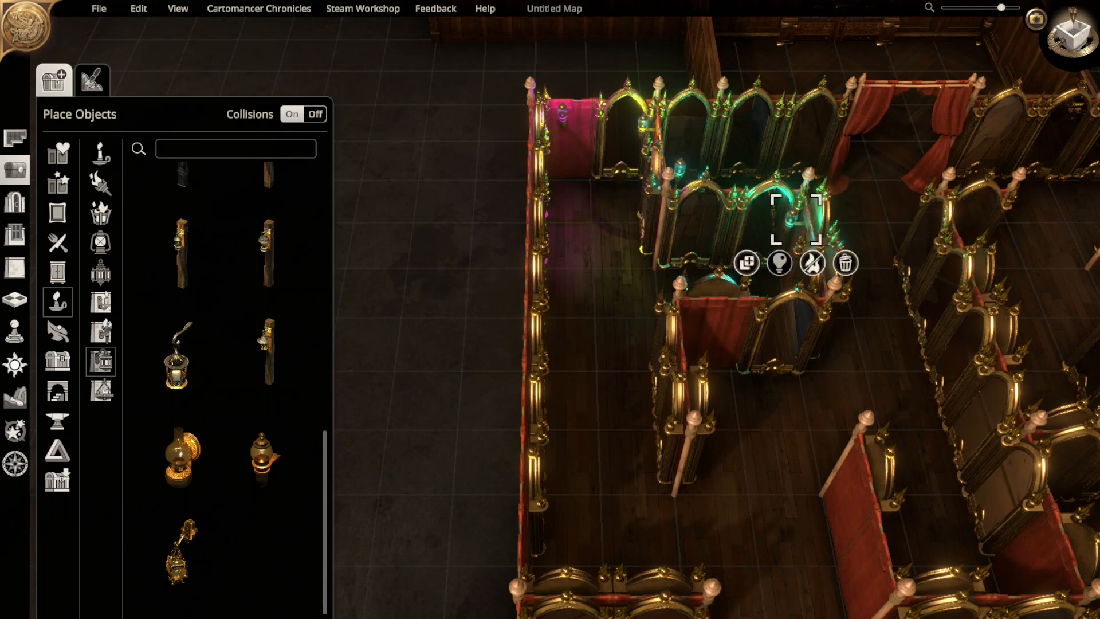
click(780, 263)
click(806, 334)
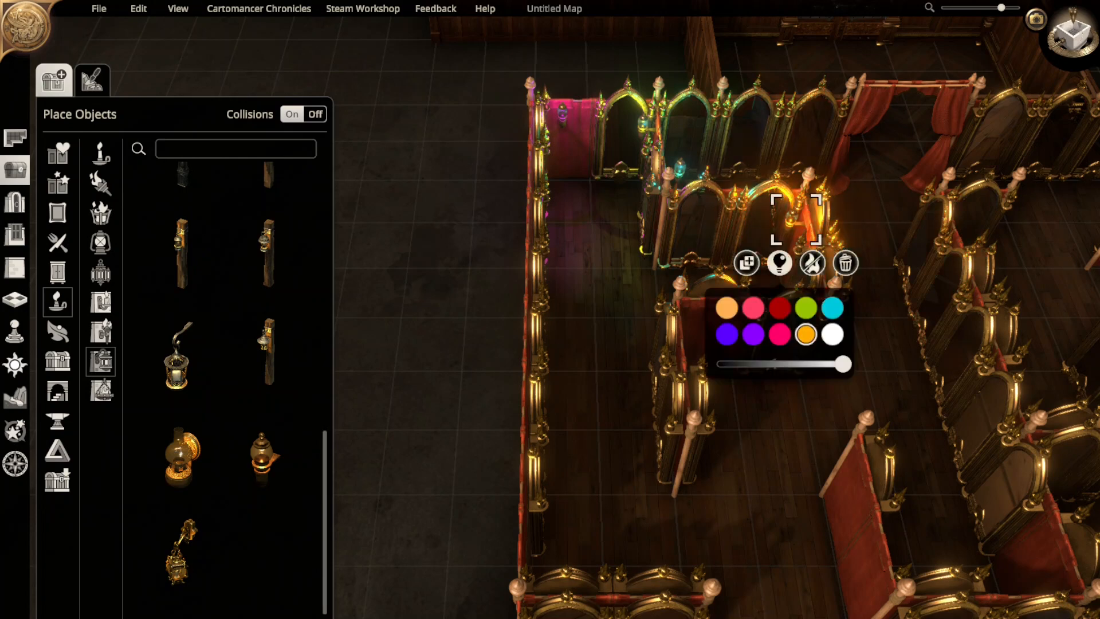
right_drag(765, 407, 633, 274)
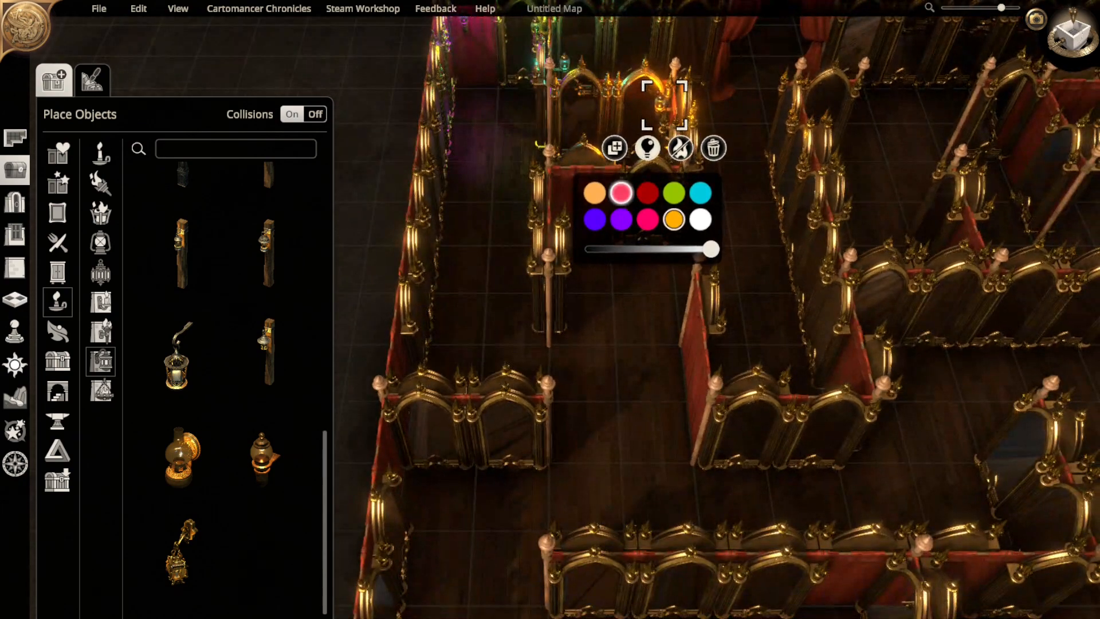
- Duplicate the orange lamp onto the south-facing red curtain of the next partition south and set the copy's light to purple
click(615, 148)
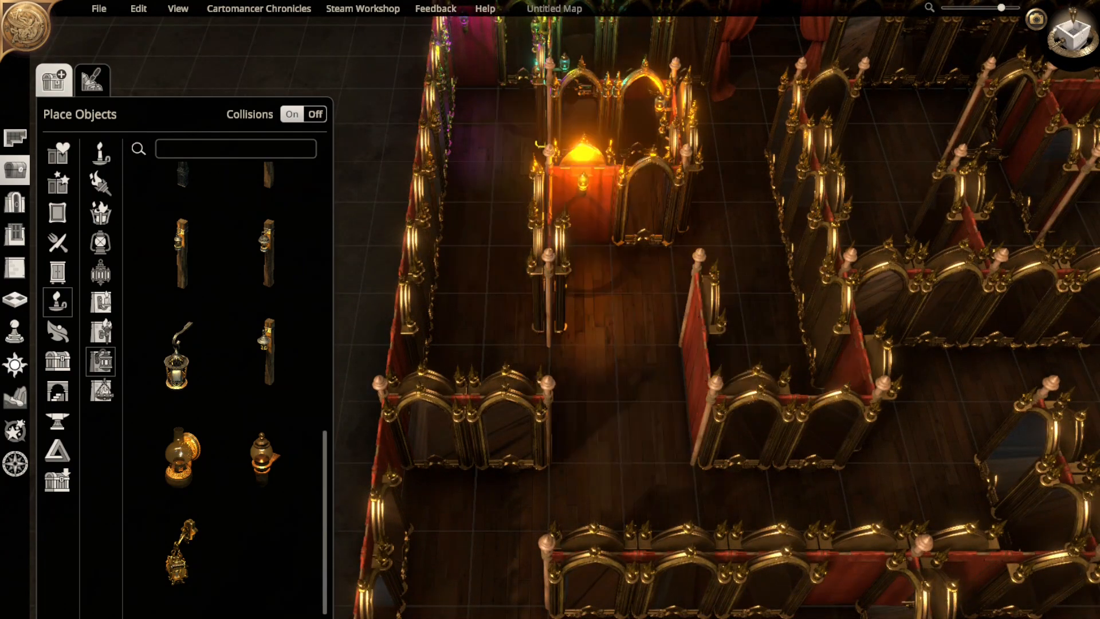
click(583, 181)
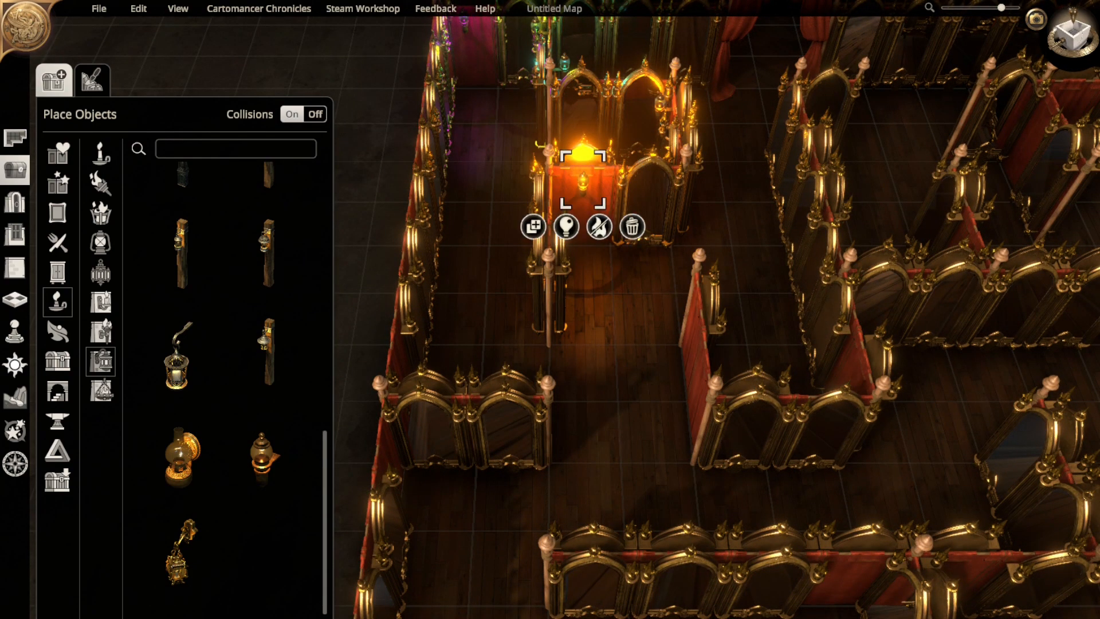
click(566, 227)
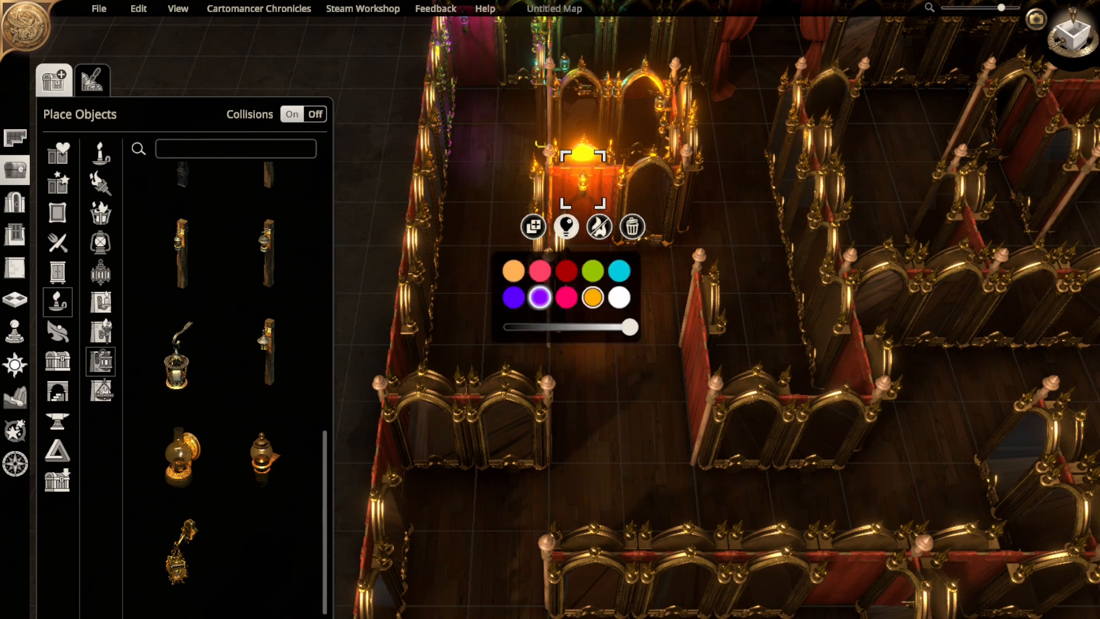
click(539, 298)
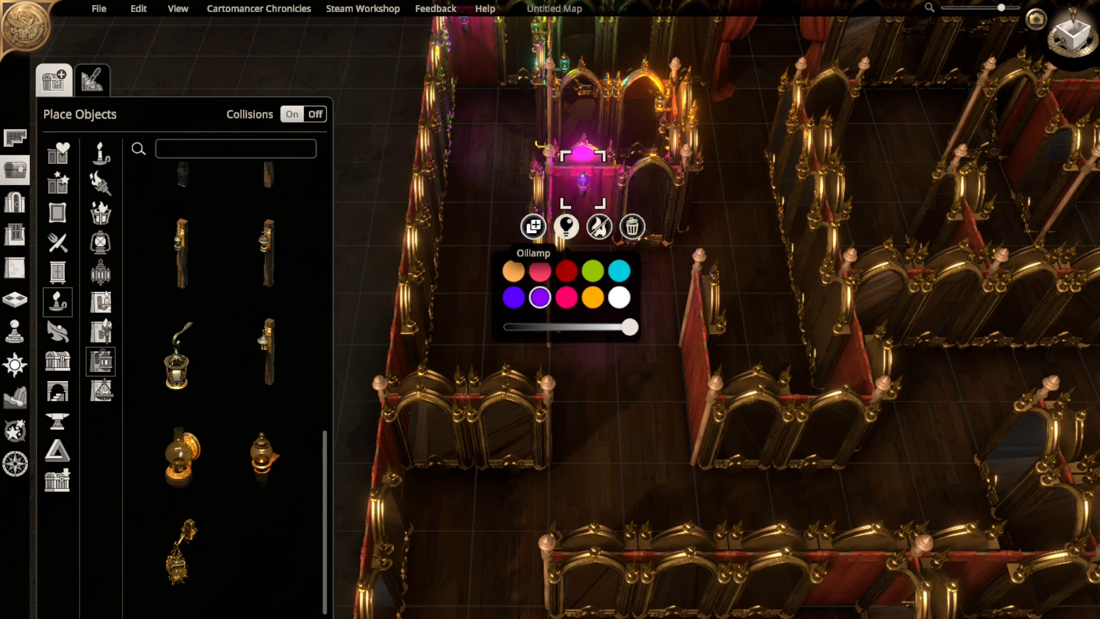
- Duplicate the purple lamp onto the red curtain at the south end of the corridor's west wall and set its light to green
click(533, 227)
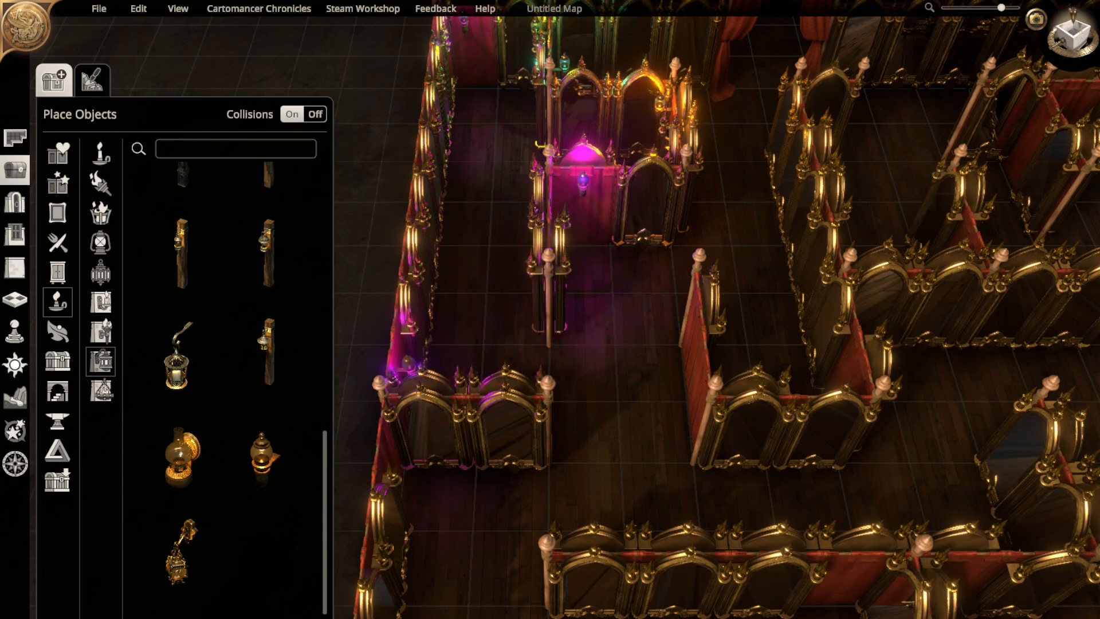
click(407, 364)
click(387, 410)
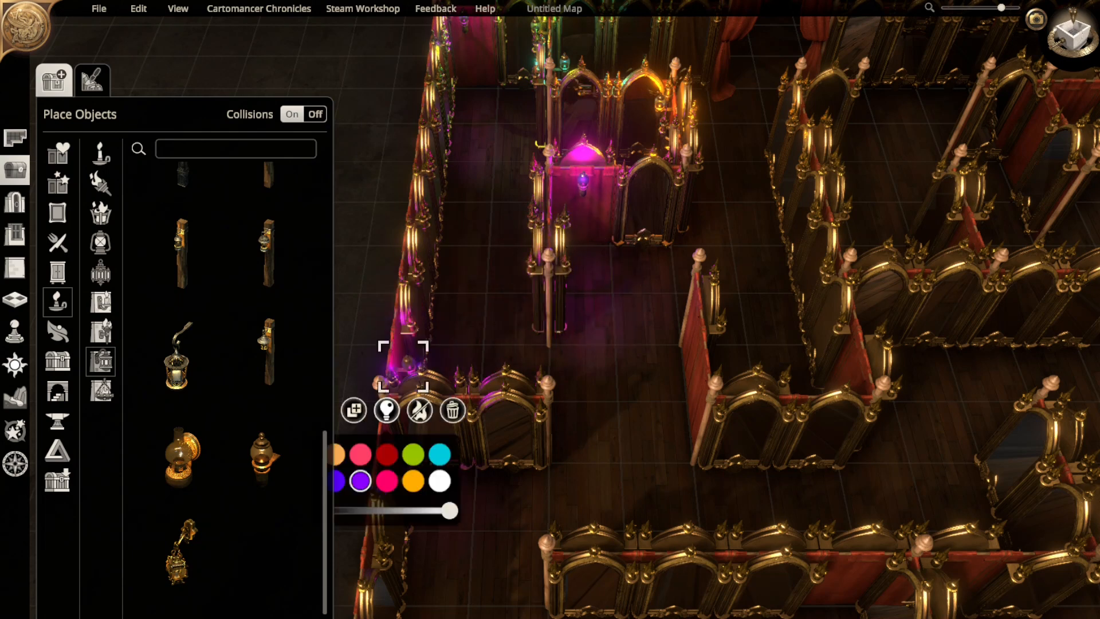
click(413, 454)
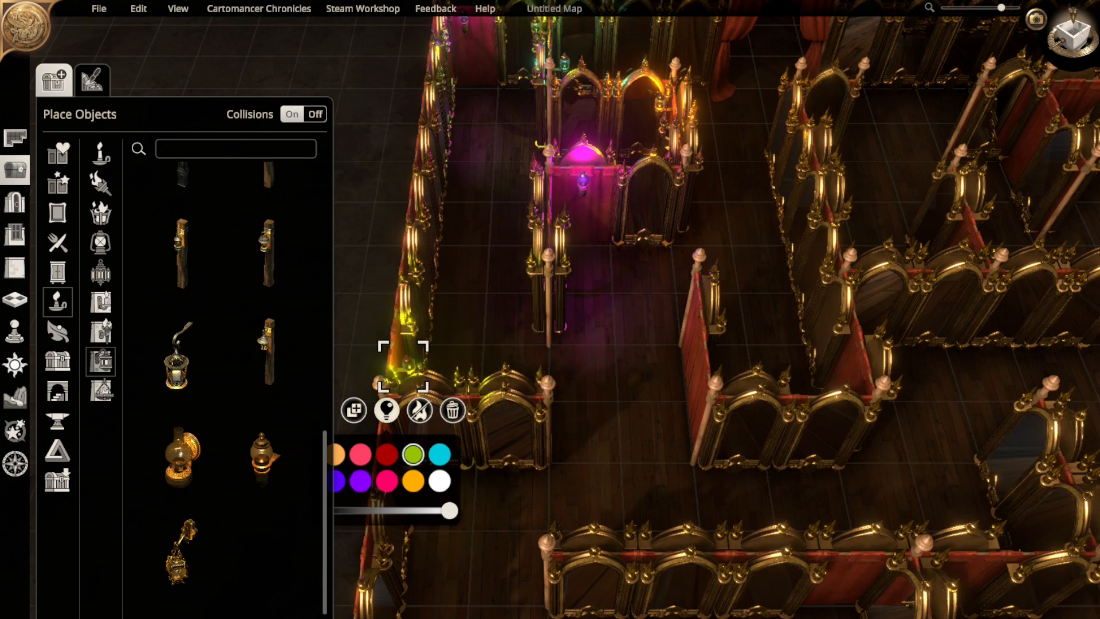
- Place a copy of the green lamp on the east face of the freestanding north-south curtain partition and set its light to cyan
right_drag(573, 286, 662, 277)
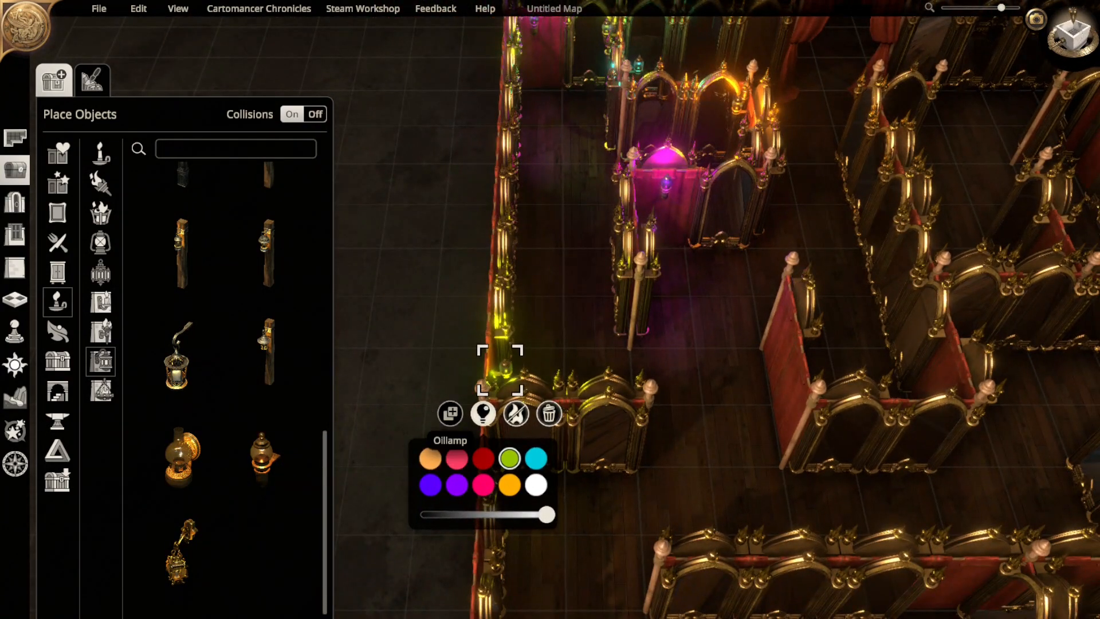
click(451, 414)
click(790, 369)
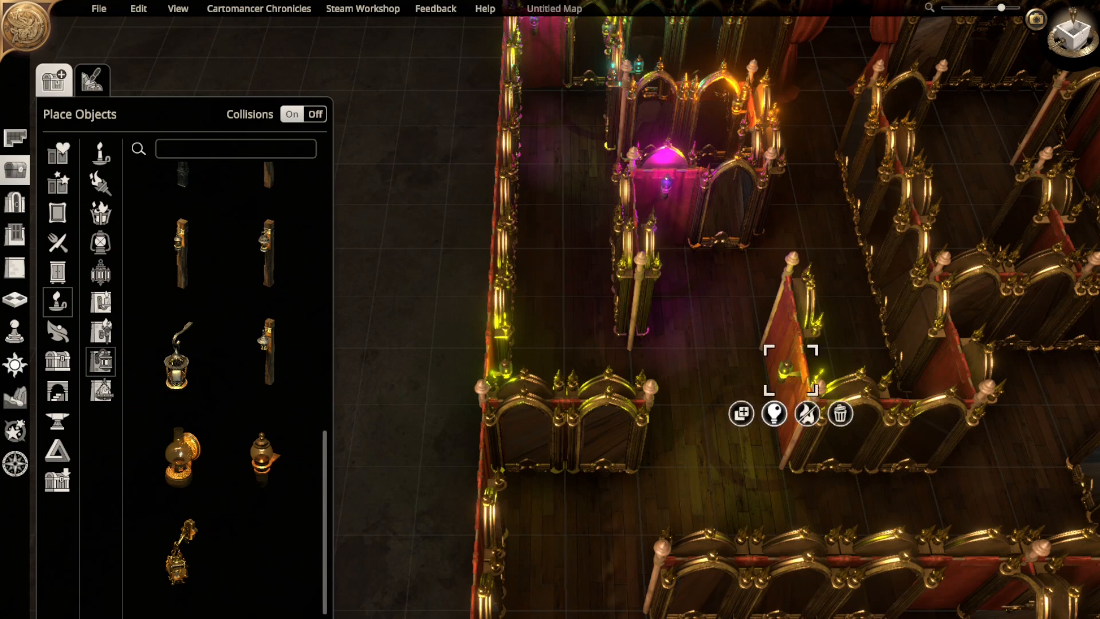
right_drag(791, 370, 450, 470)
drag(450, 471, 480, 471)
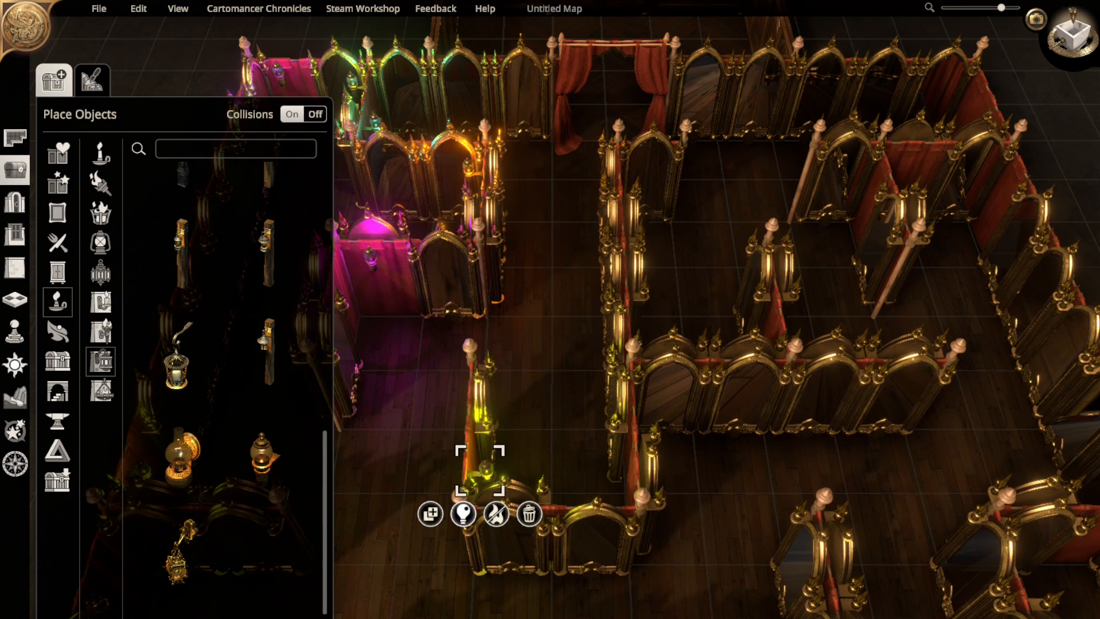
click(463, 514)
click(516, 558)
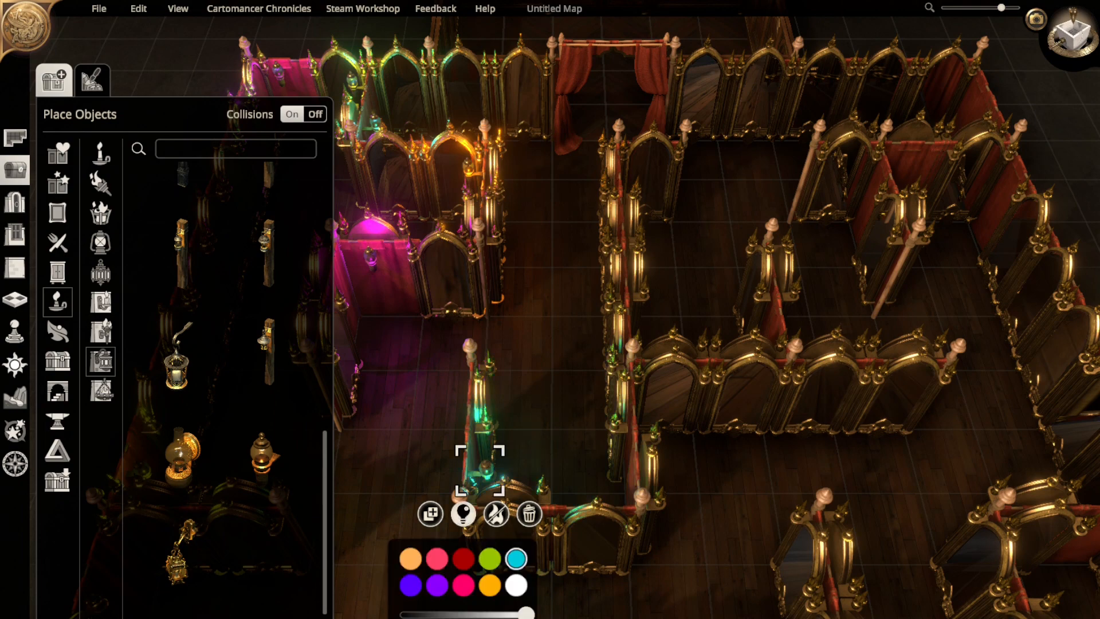
- Cover the west face of the cyan lamp's partition with two duplicated mirror panels
right_drag(516, 558, 737, 481)
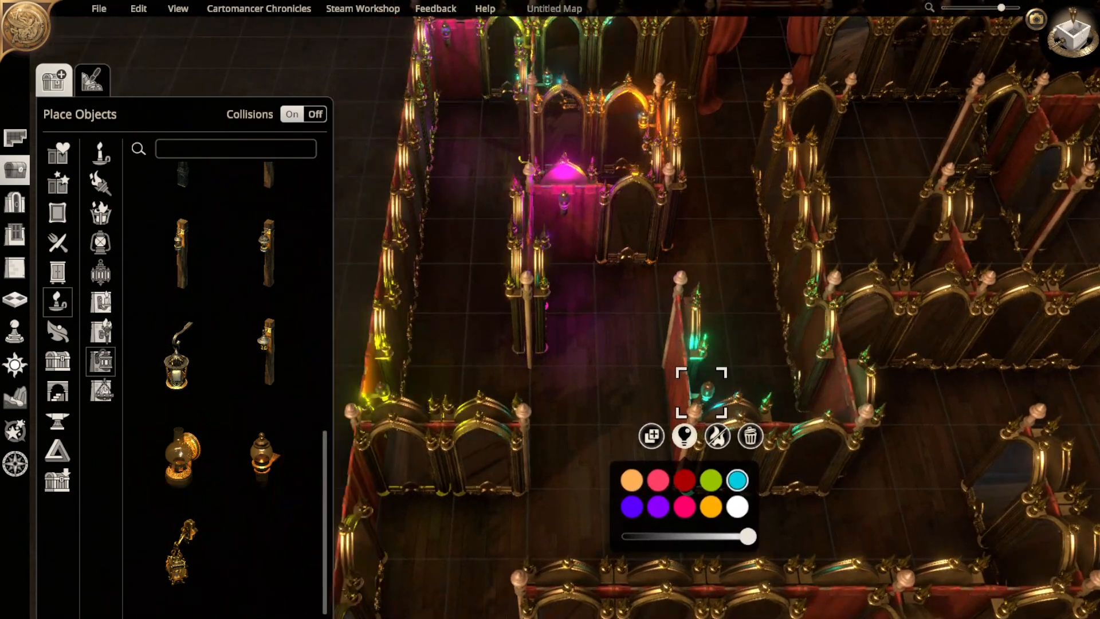
click(628, 220)
click(618, 302)
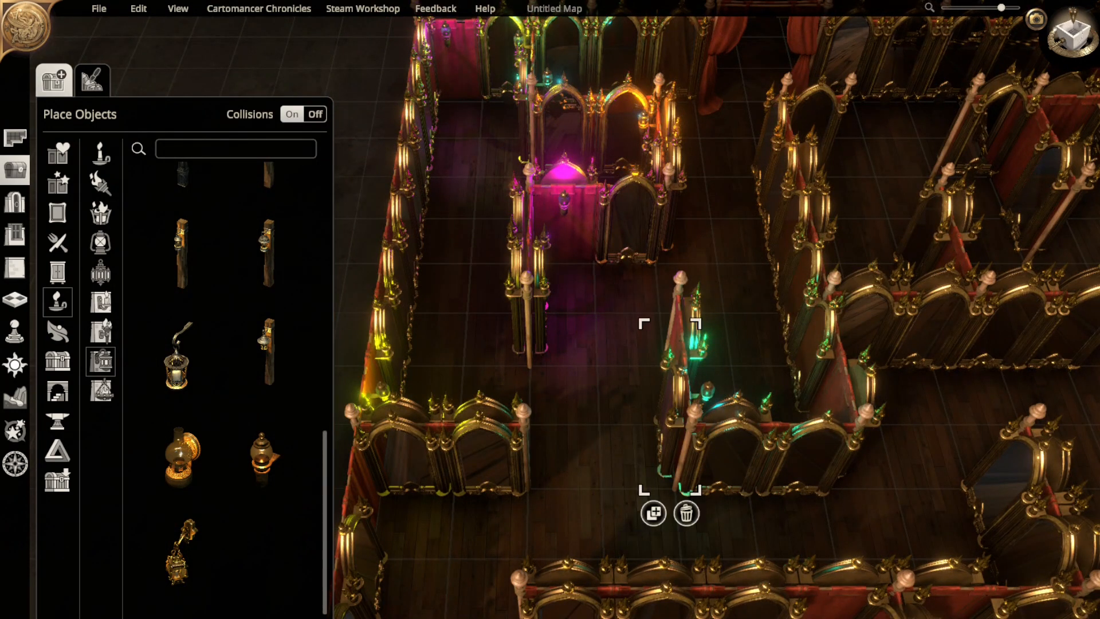
click(653, 512)
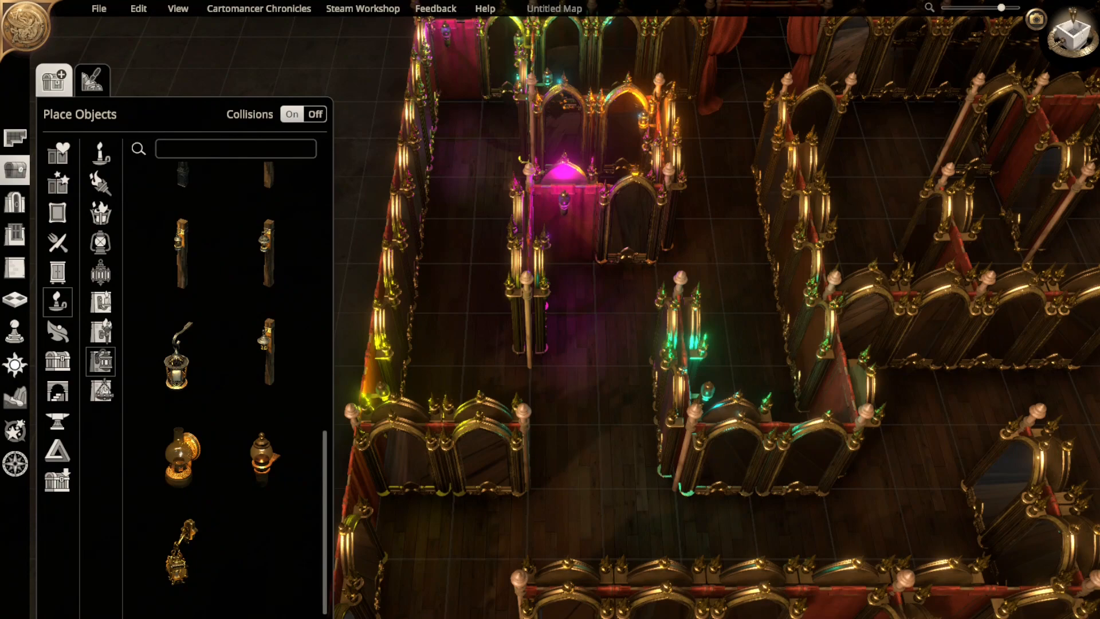
- Add a mirror panel to the north face of the partition beside the orange lamp
key(w)
key(a)
key(d)
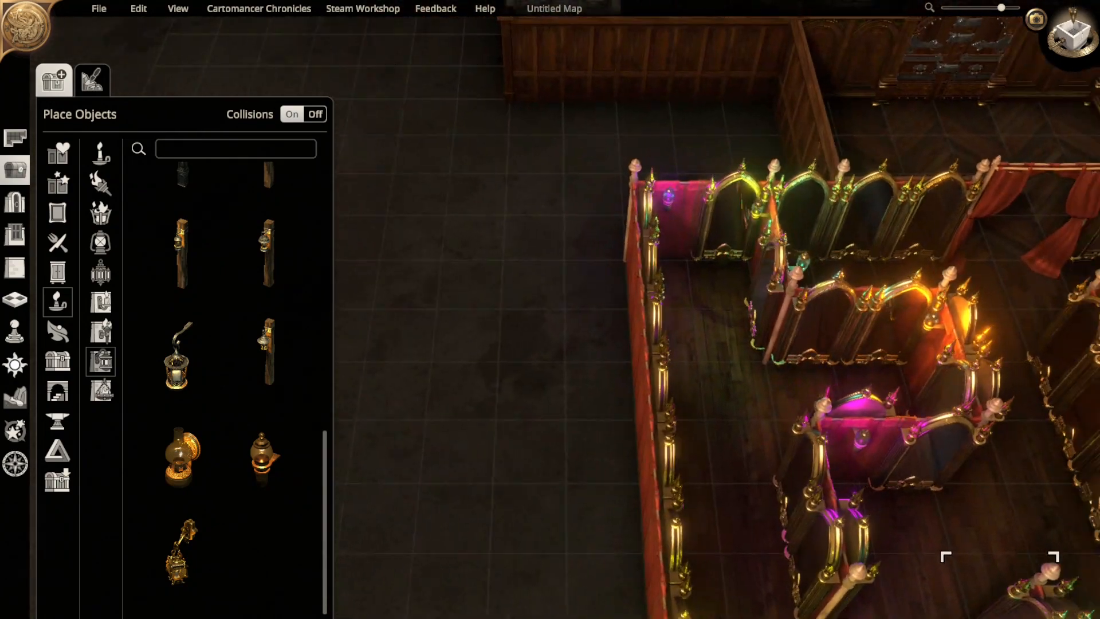
key(d)
key(w)
key(a)
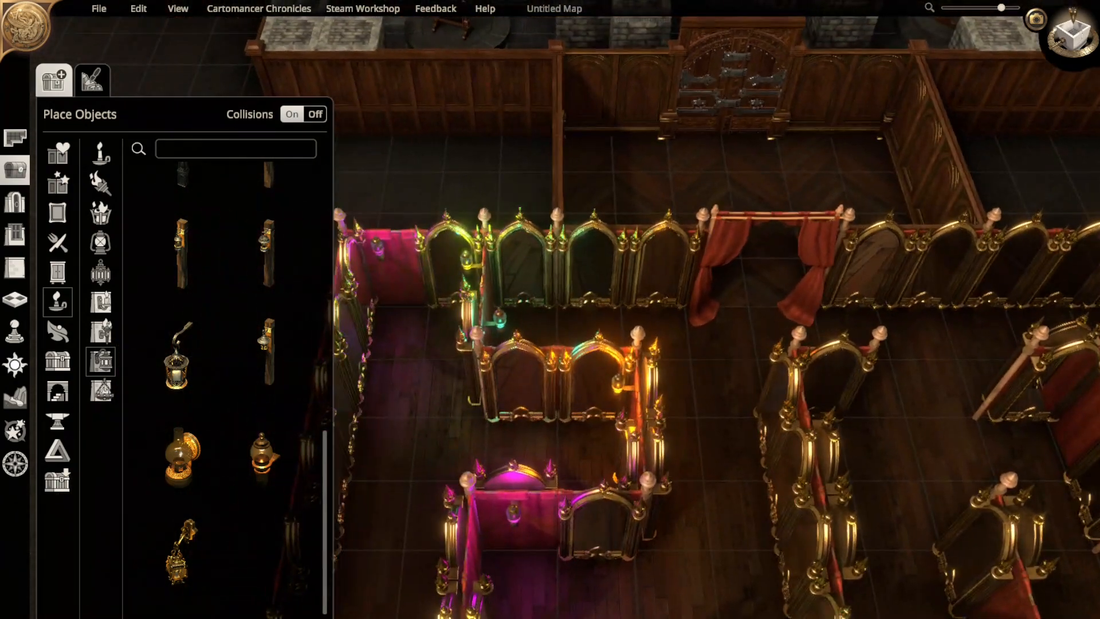
mouse_move(599, 379)
key(w)
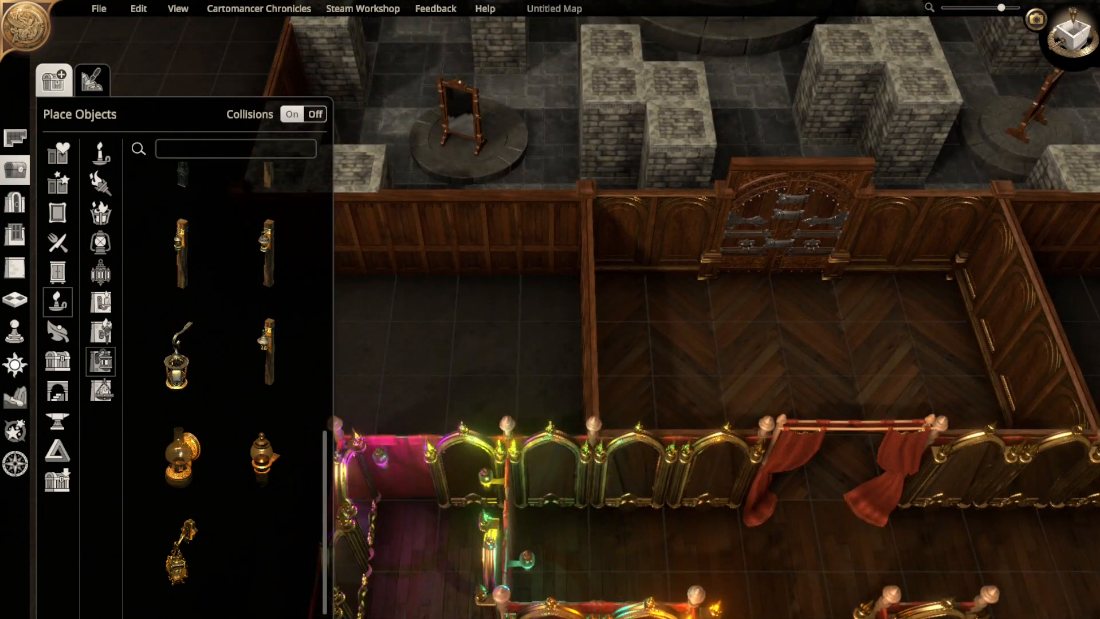
key(s)
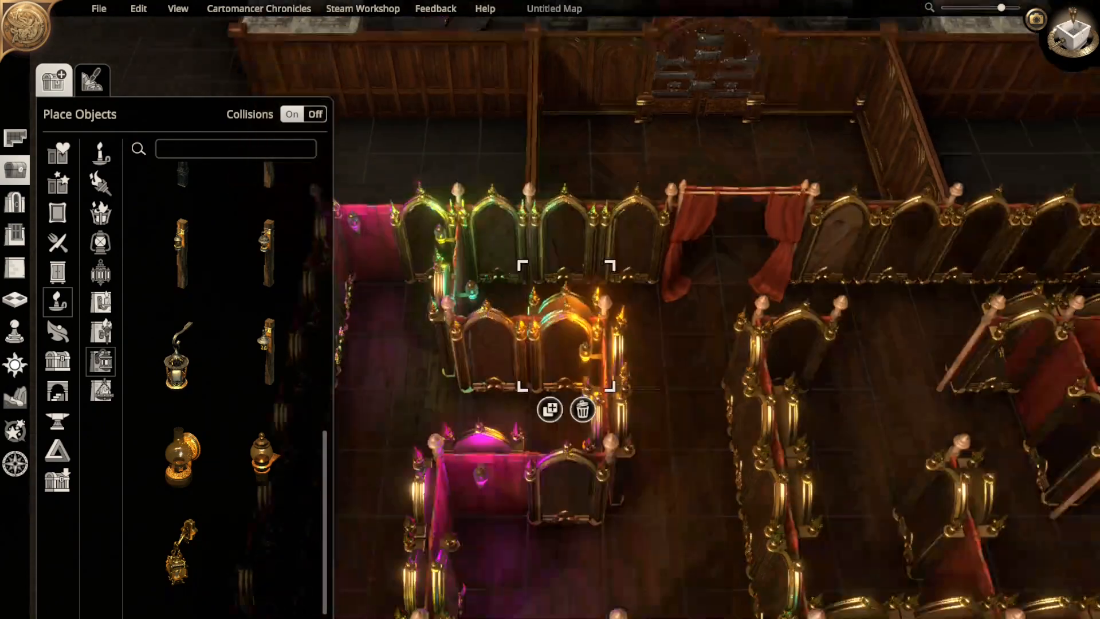
- Move the mirror on the central wall's west face one section south, over the red curtain near the corner
key(a)
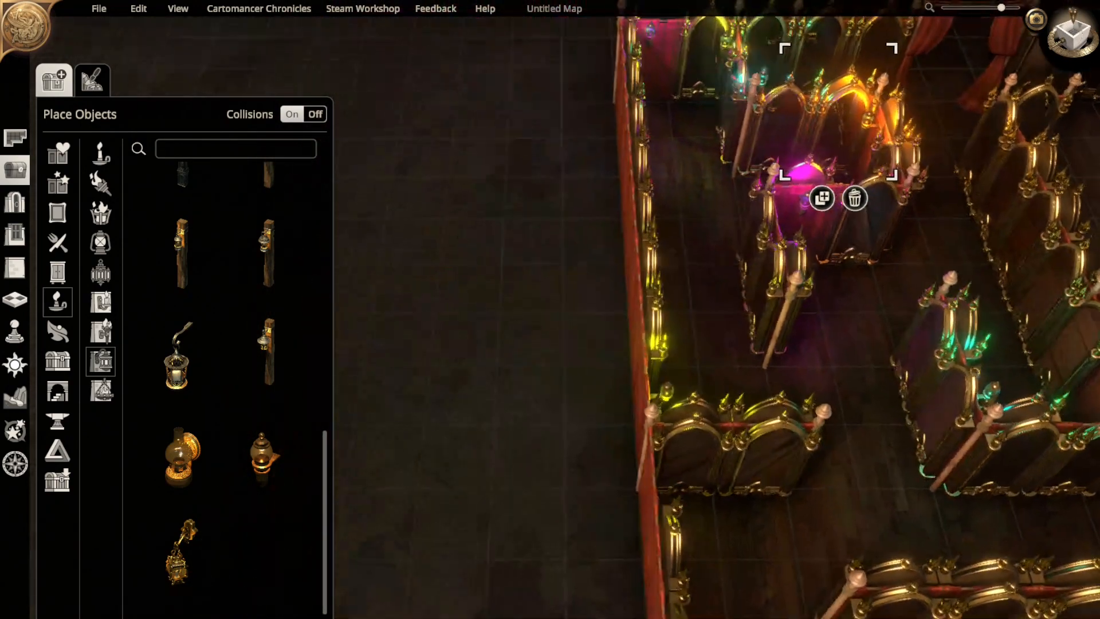
key(d)
key(a)
key(w)
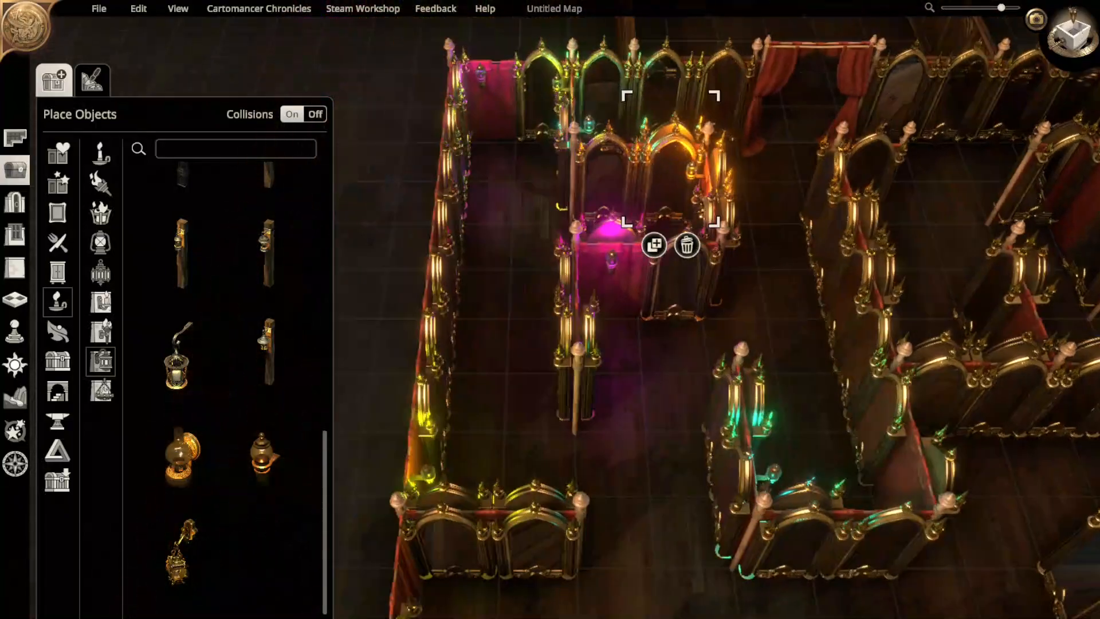
key(d)
key(w)
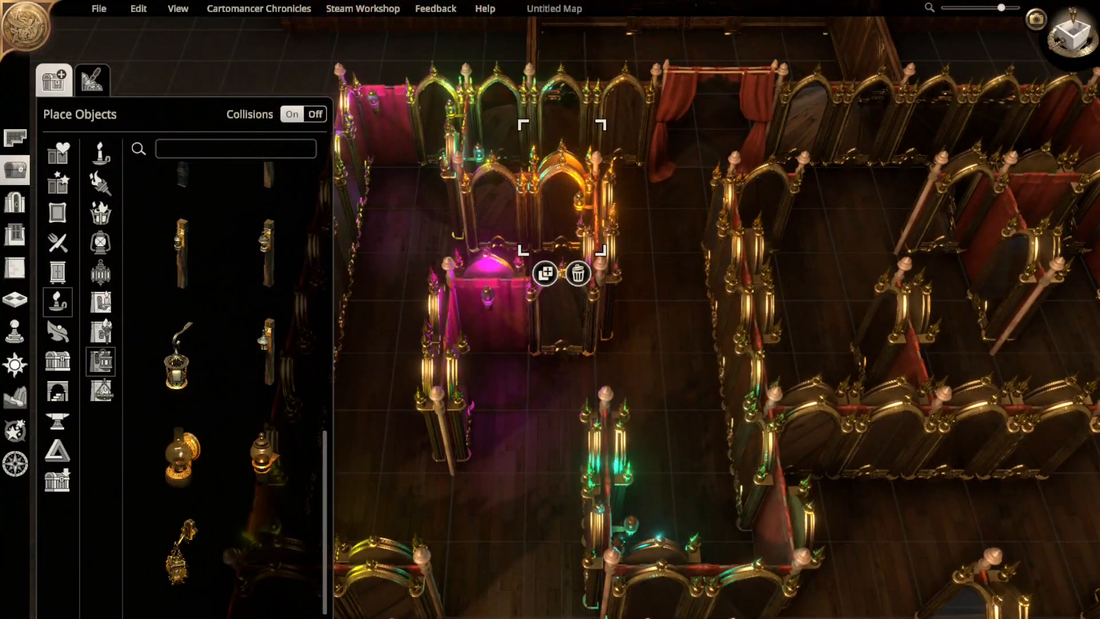
key(w)
key(d)
key(s)
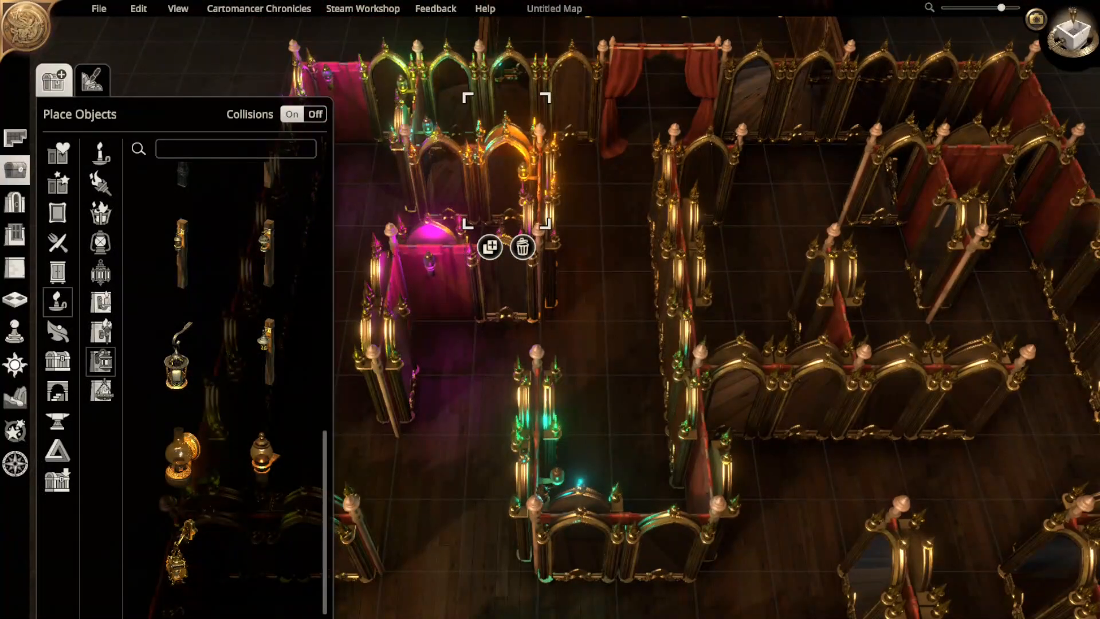
key(a)
click(700, 421)
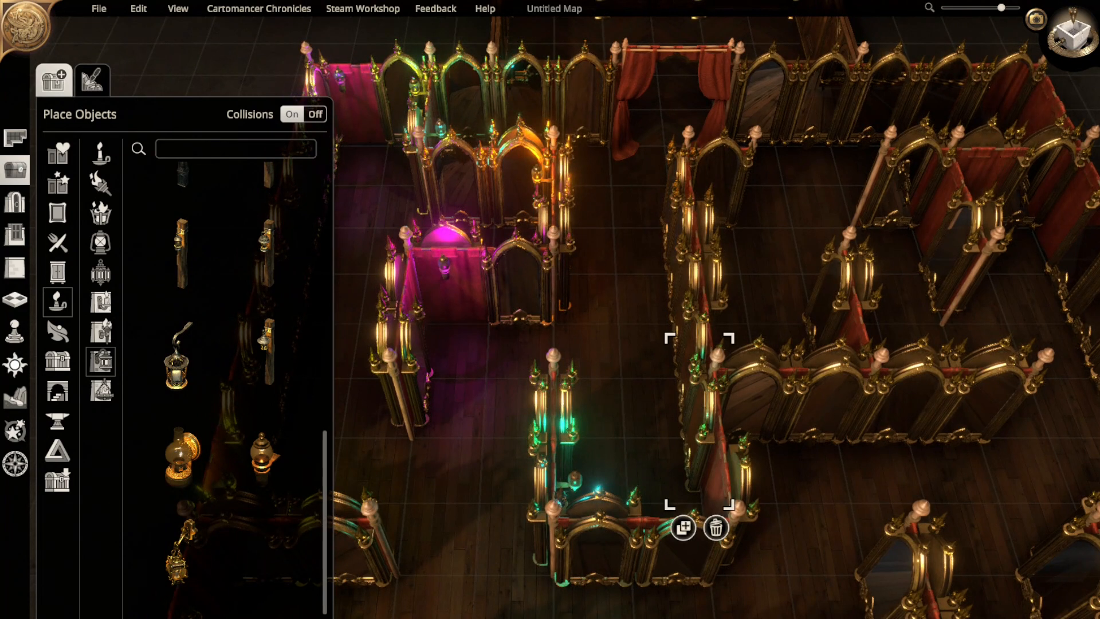
mouse_move(700, 421)
mouse_down()
mouse_move(708, 494)
mouse_move(690, 548)
mouse_move(700, 421)
mouse_move(708, 494)
mouse_move(692, 357)
mouse_move(699, 422)
mouse_up()
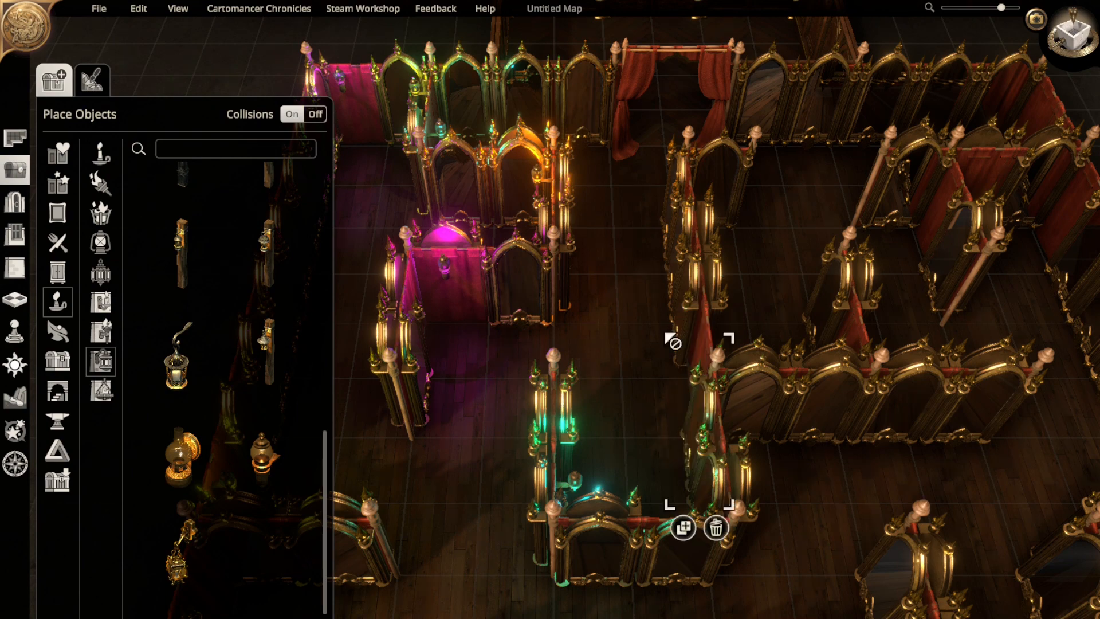
- Duplicate the cyan lamp onto the bare red curtain on the central wall's west face and set its light to green
key(a)
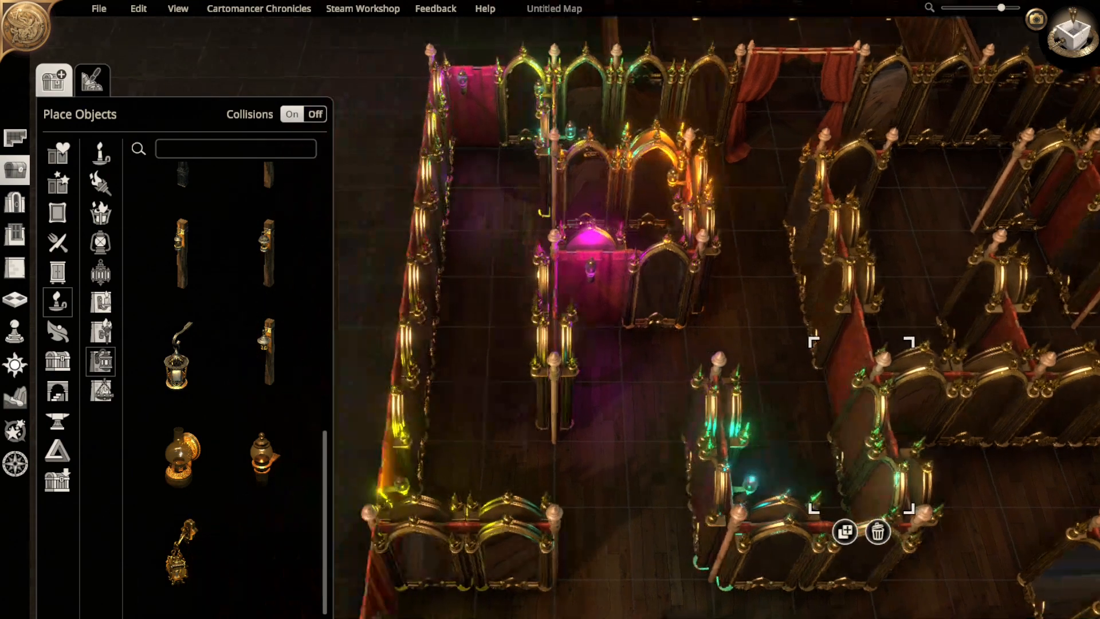
key(d)
key(w)
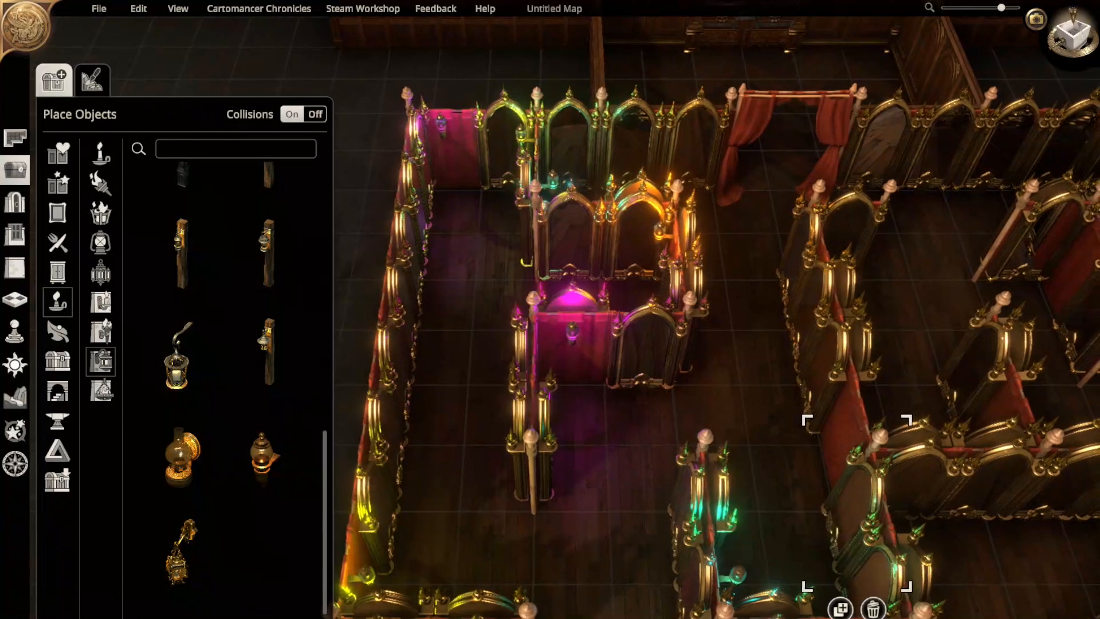
right_drag(687, 344, 470, 318)
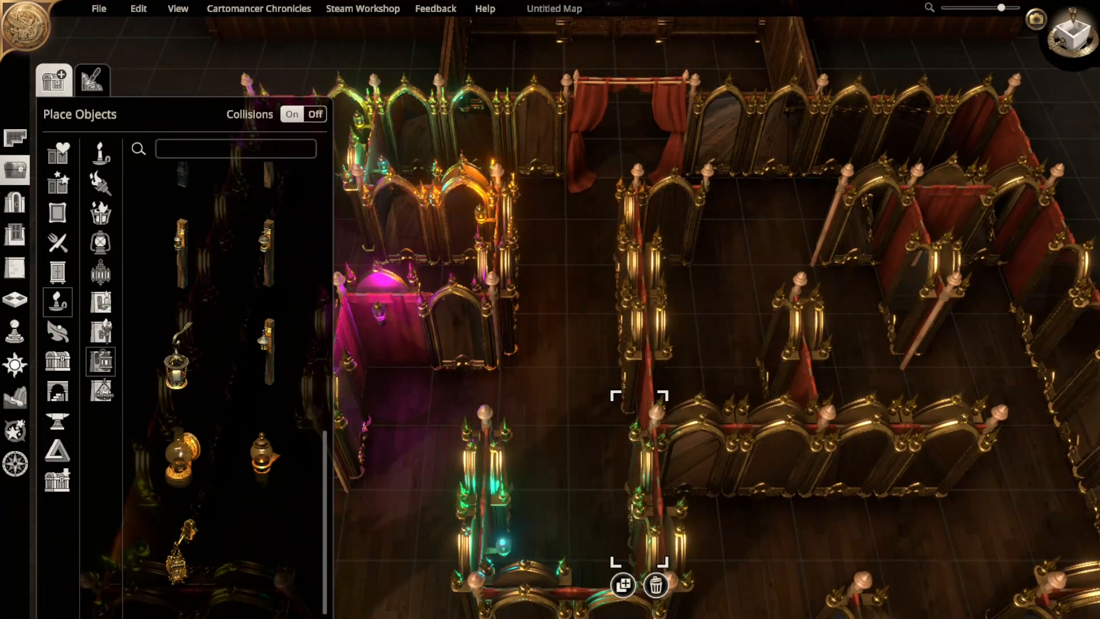
click(503, 546)
click(447, 590)
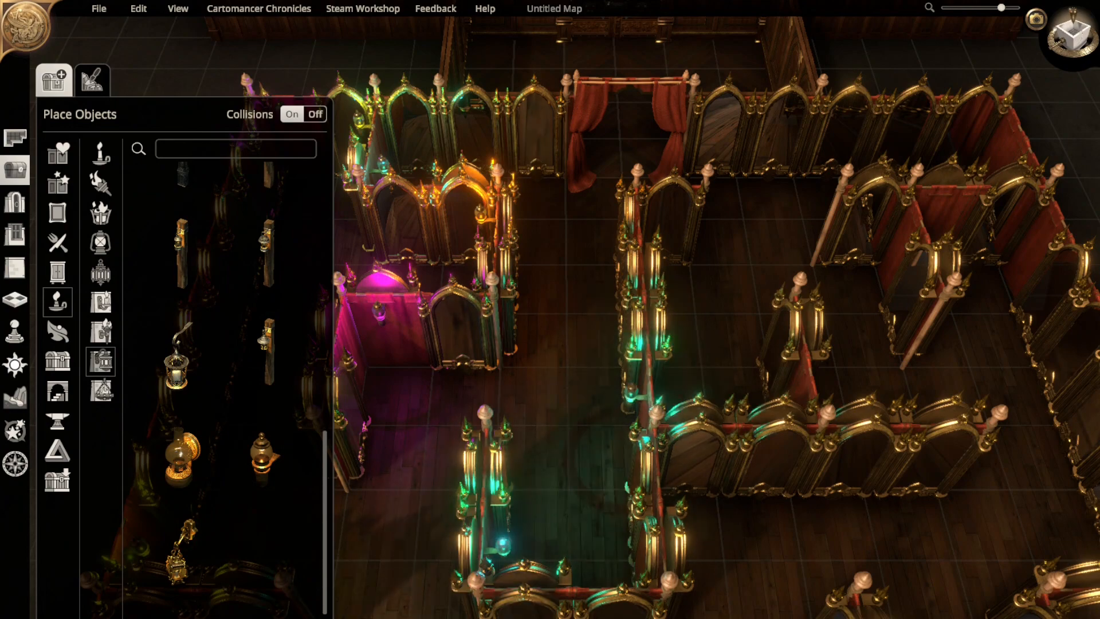
click(632, 394)
right_drag(632, 393, 839, 410)
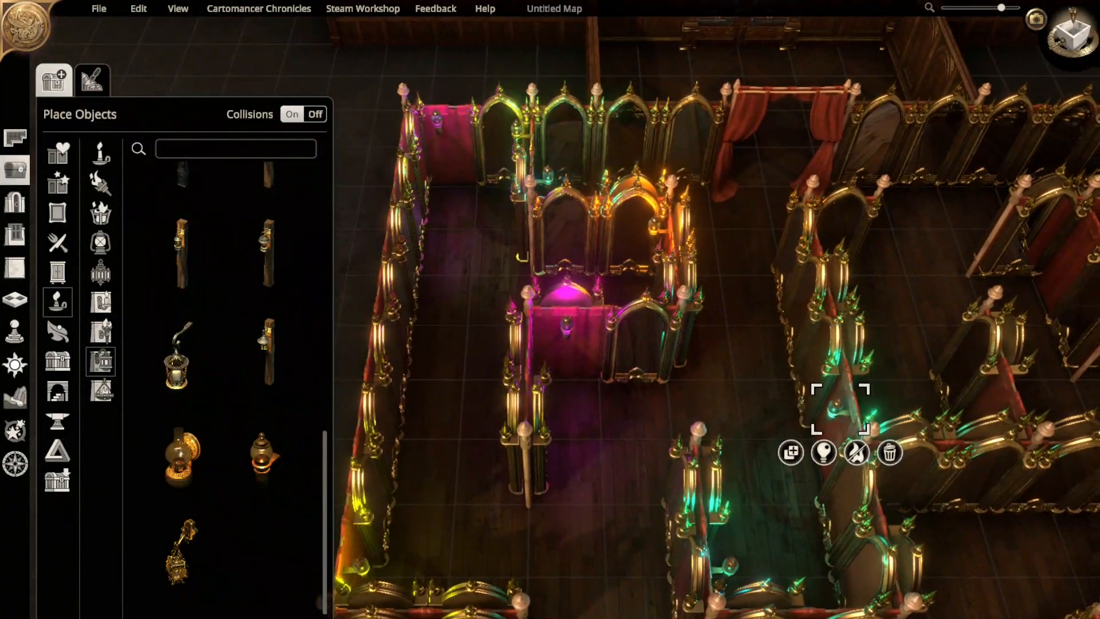
click(823, 453)
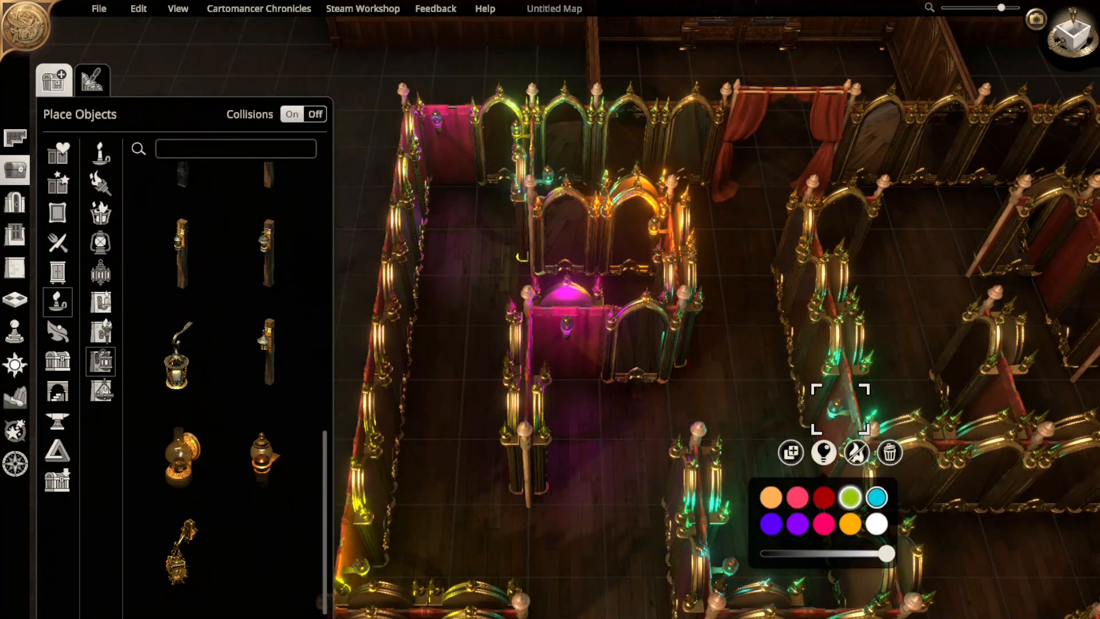
click(851, 497)
- Duplicate that green lamp onto the red curtain of the short partition at the central wall's north end and set its light to purple
right_drag(762, 435, 506, 530)
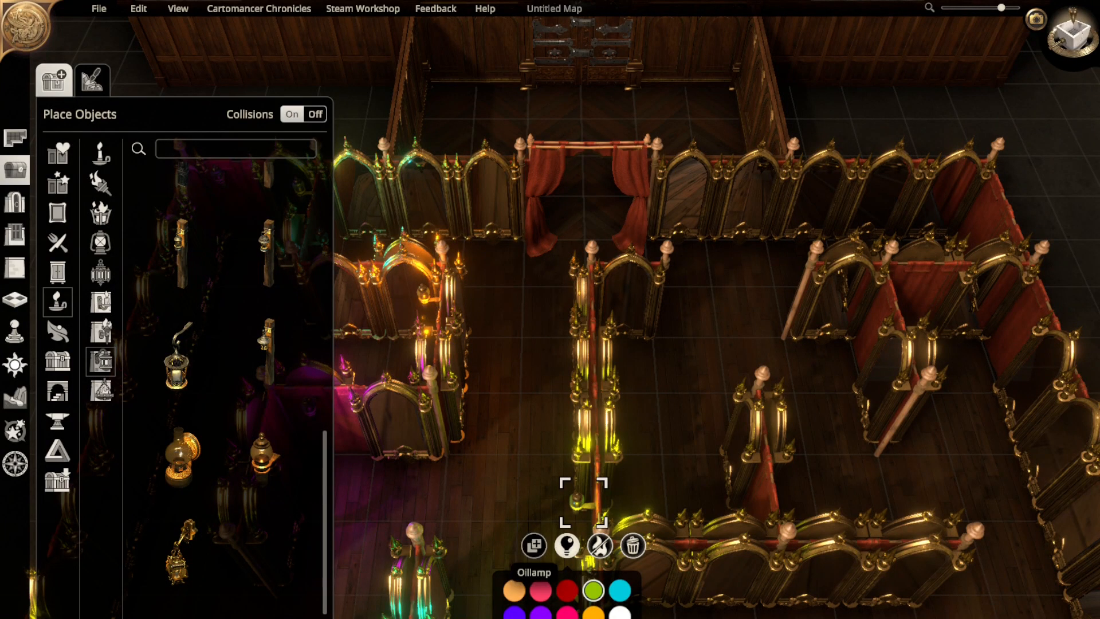
click(534, 545)
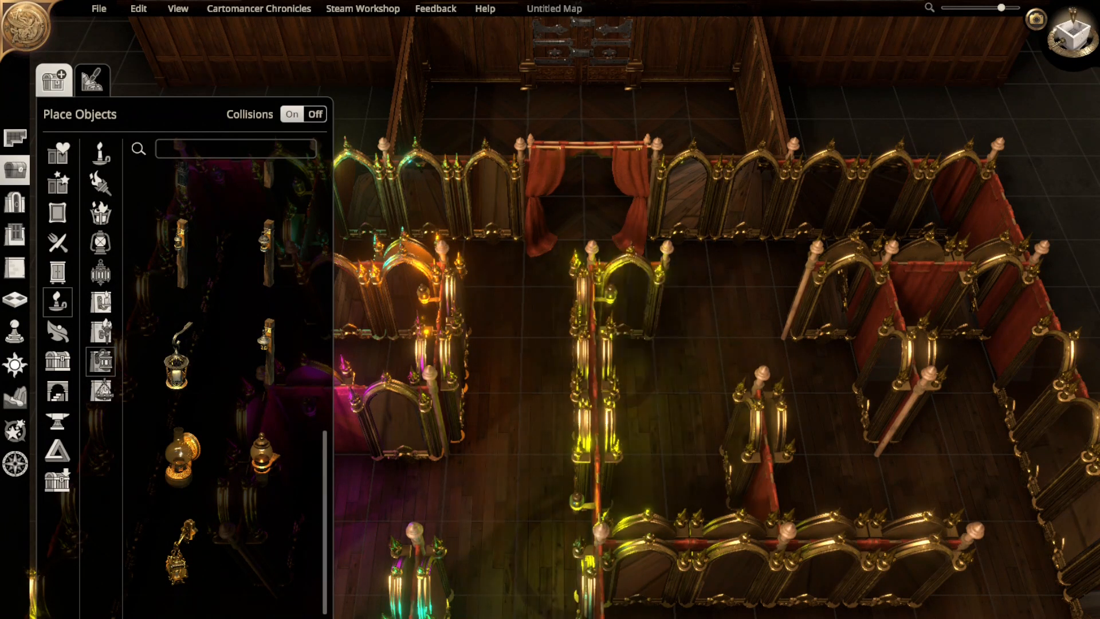
click(628, 280)
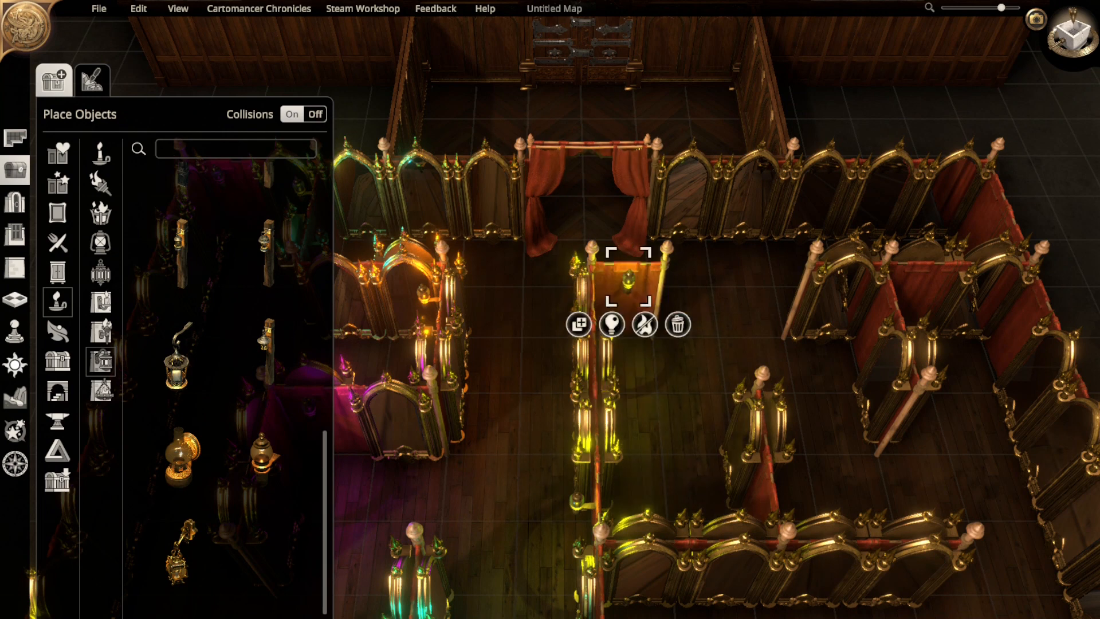
click(611, 324)
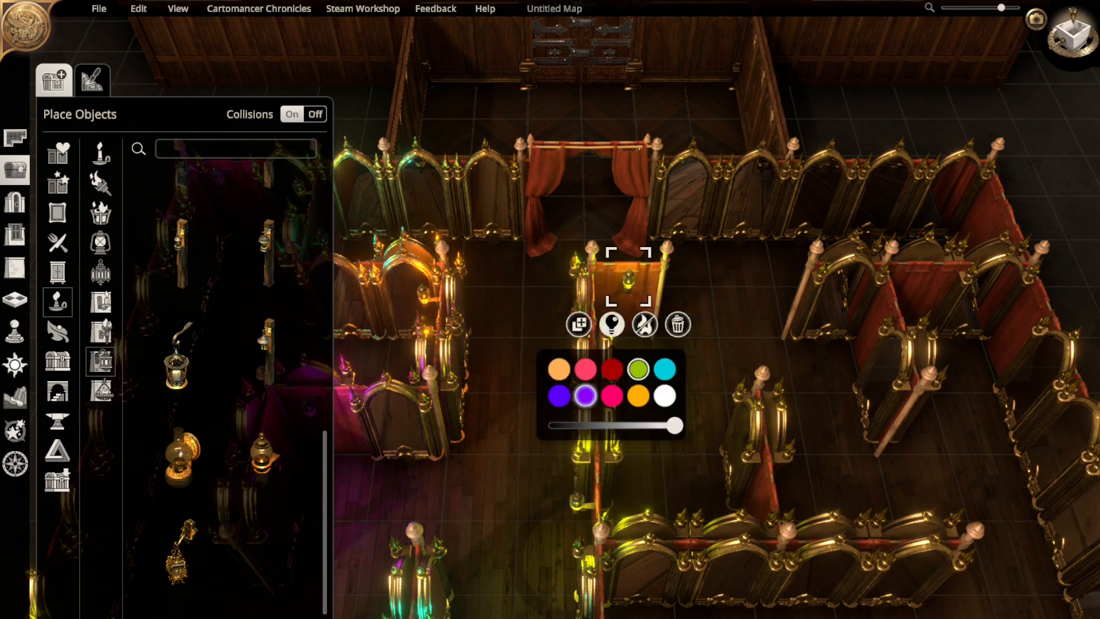
click(585, 395)
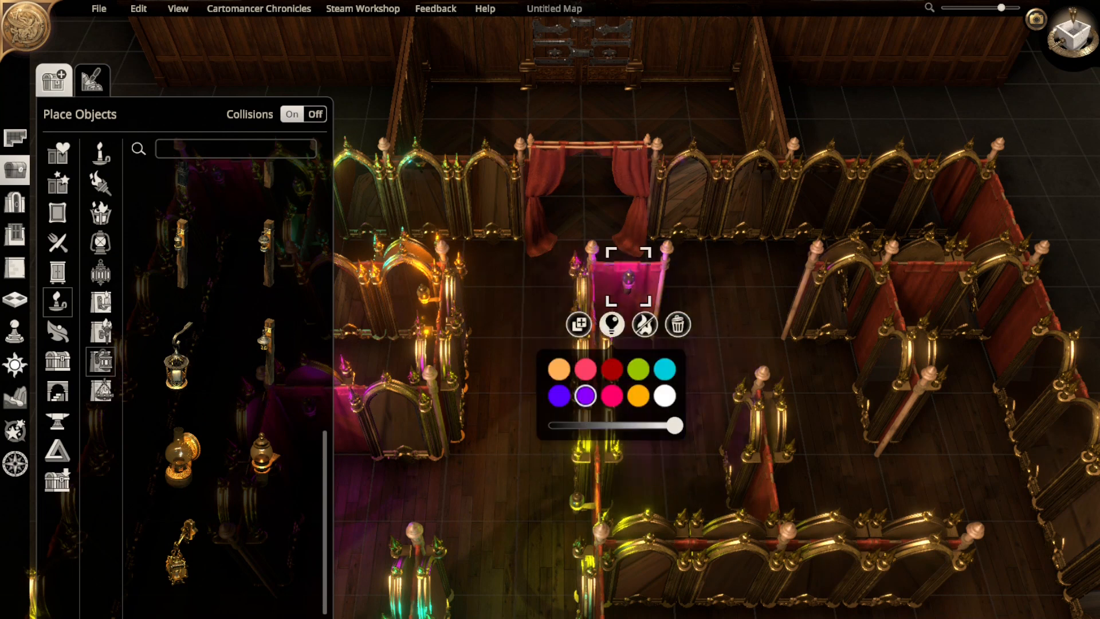
- Undo the last lamp and mirror changes on the short partition at the central wall's north end
key(Escape)
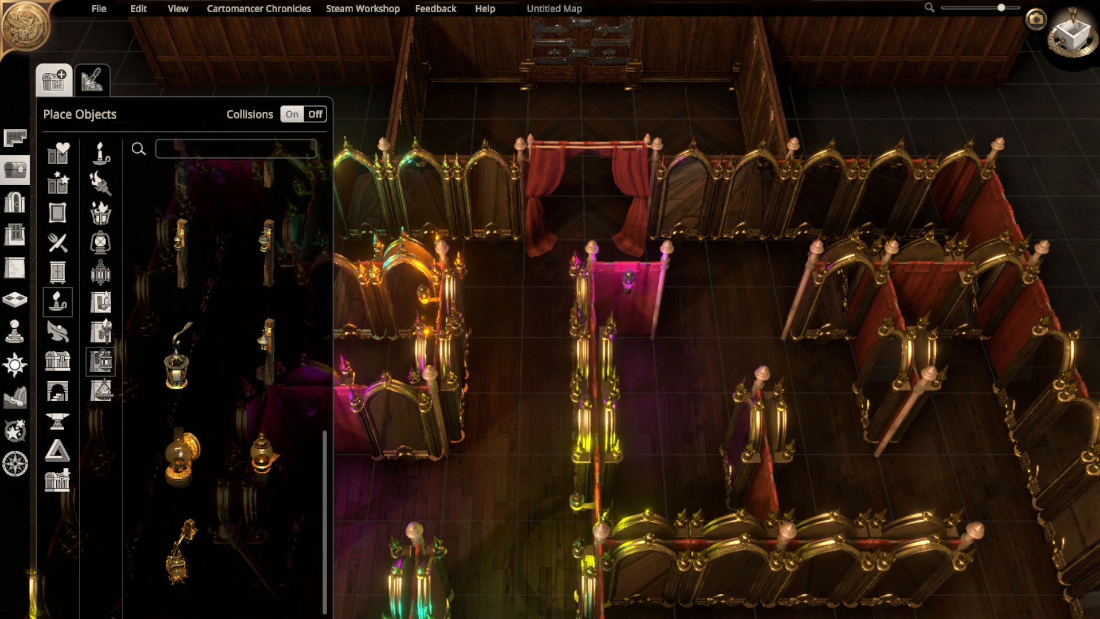
key(ctrl+z)
key(ctrl+z)
key(w)
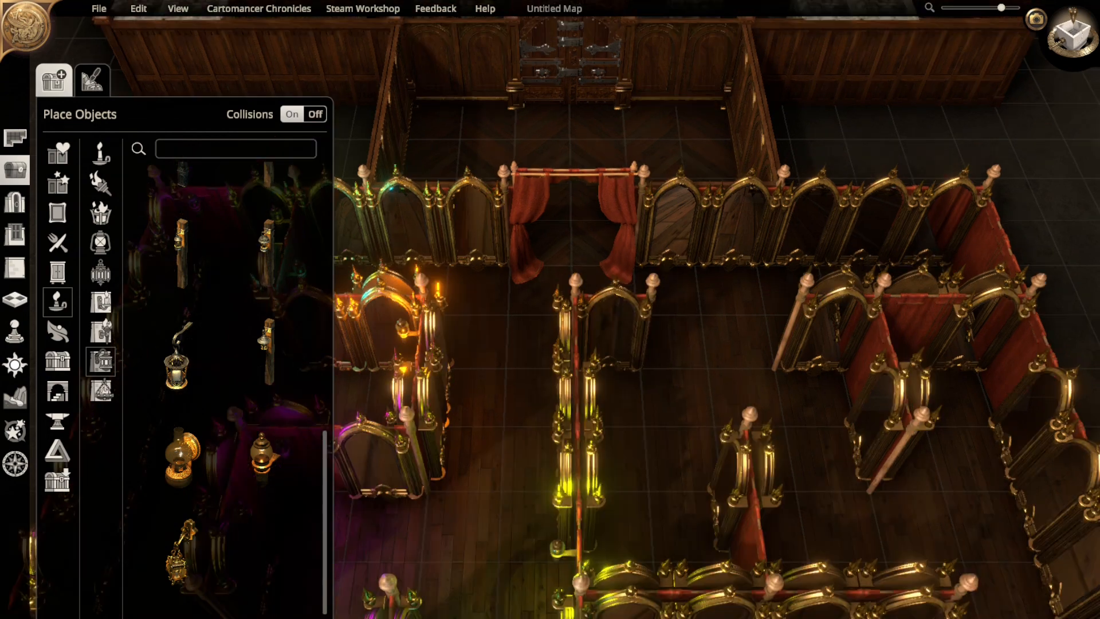
- Duplicate the green lamp onto the central wall's east face beside the short north partition and set its light to purple
key(d)
key(s)
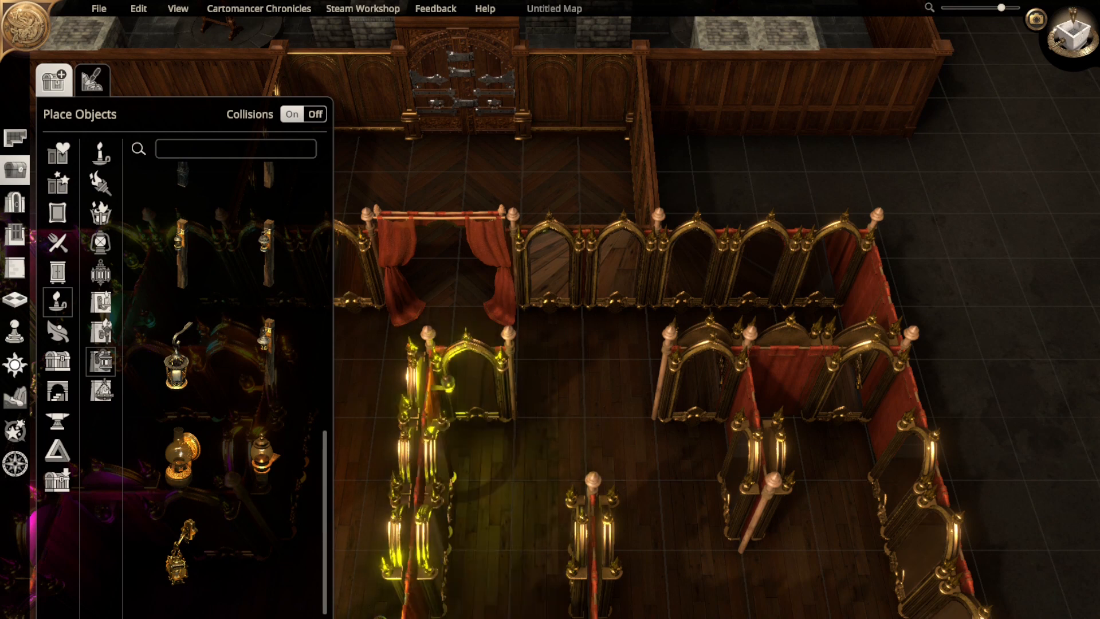
click(444, 383)
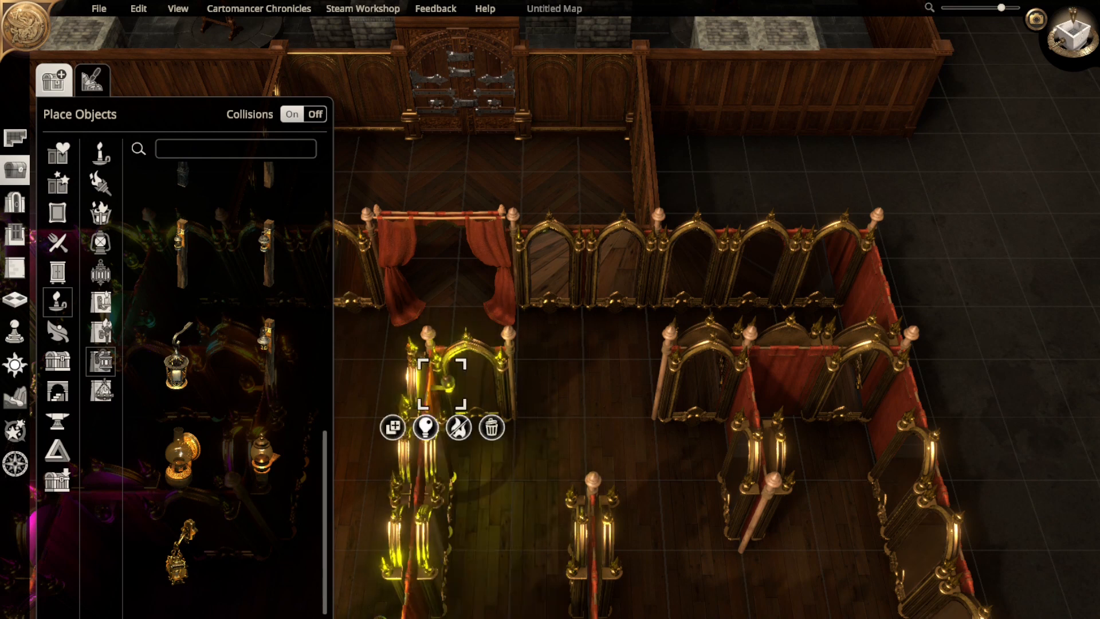
click(426, 427)
click(400, 499)
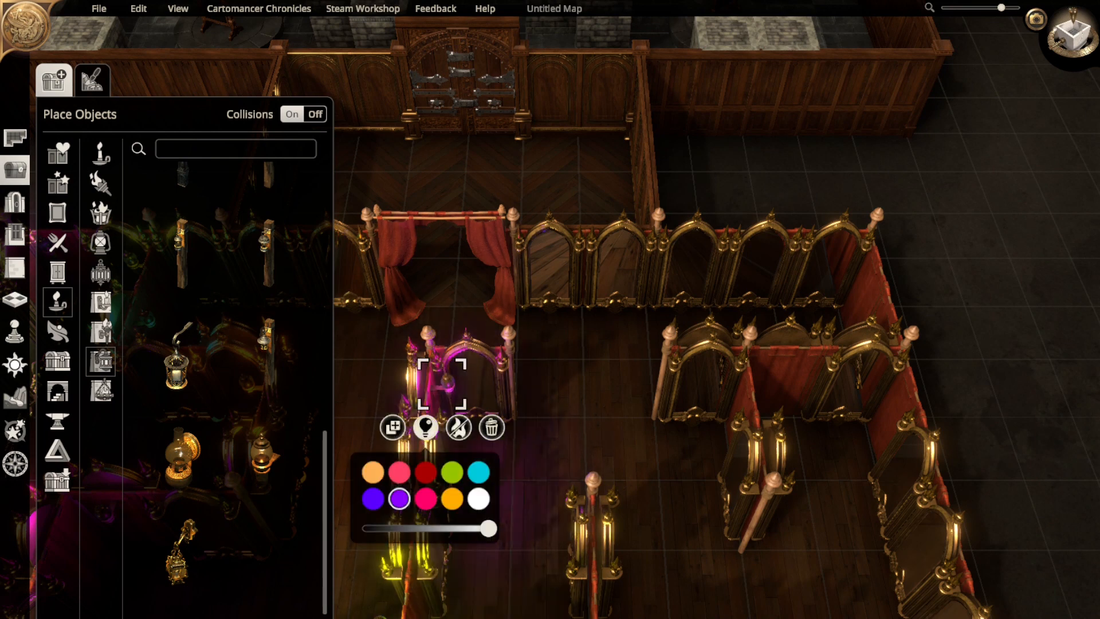
- Duplicate that purple lamp onto the red curtain at the maze's northeast corner and set its light to orange
click(393, 427)
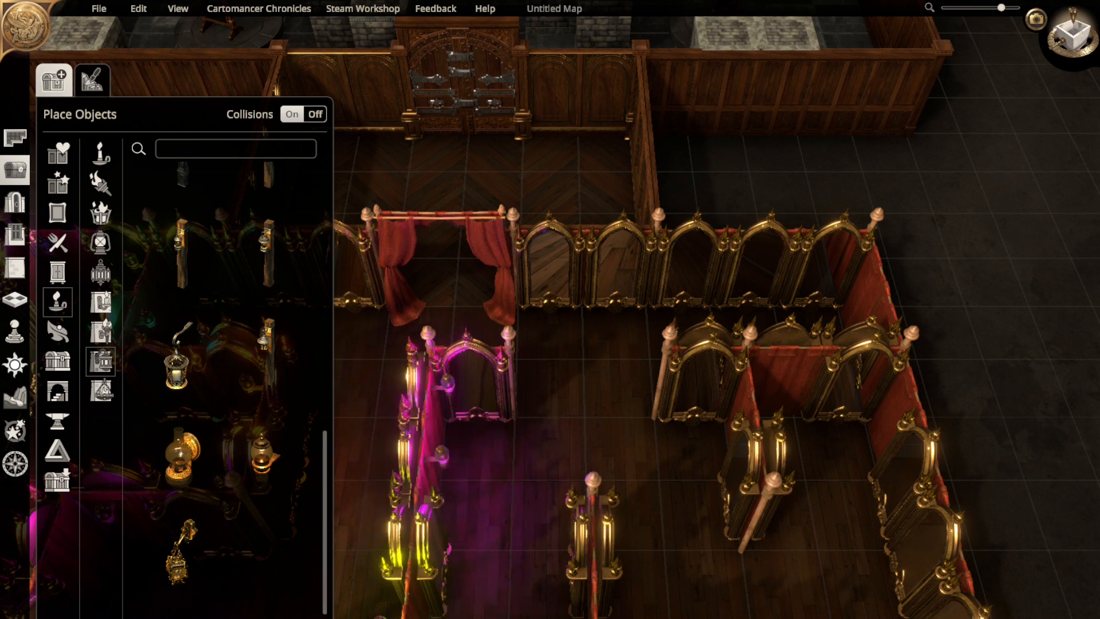
click(861, 262)
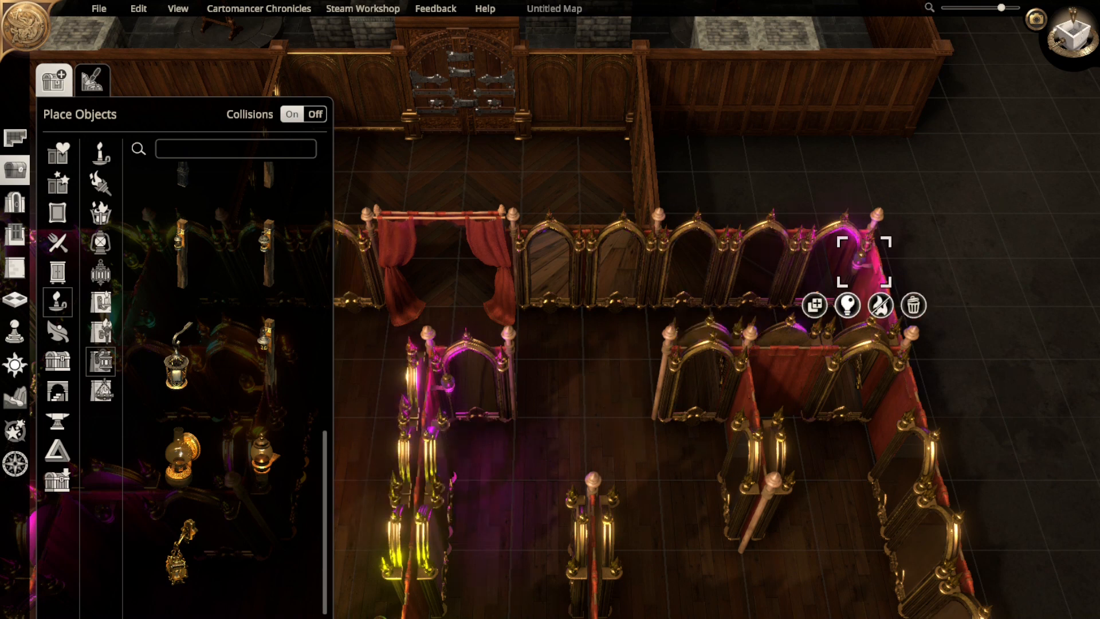
click(848, 305)
click(874, 376)
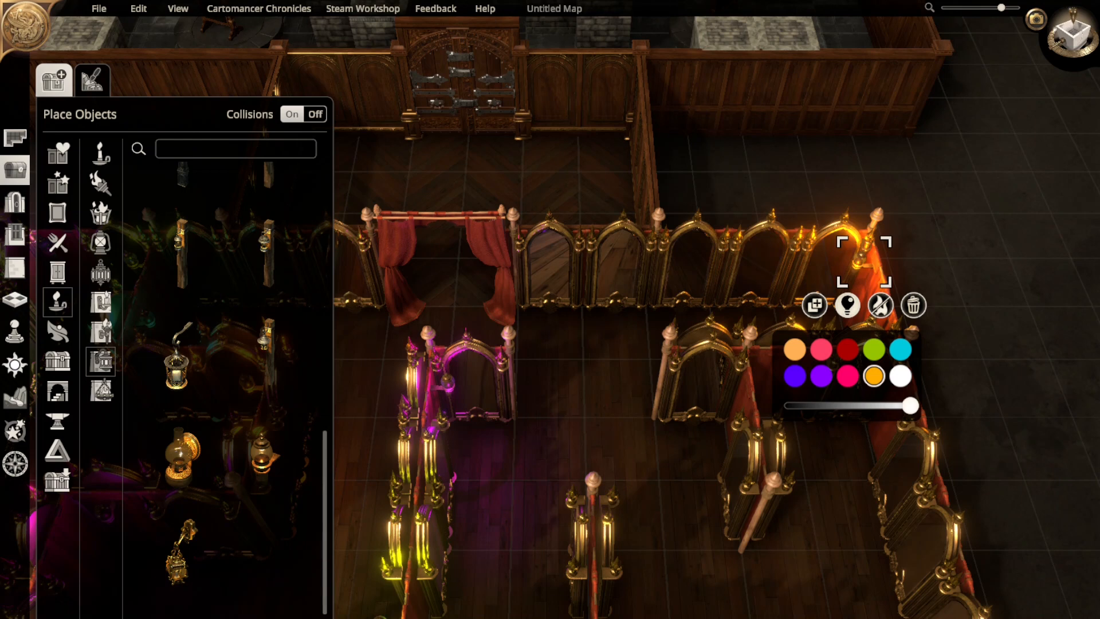
- Duplicate the northeast corner's orange lamp onto the west face of the wall running south from the northeast partition and set its light to cyan
click(814, 305)
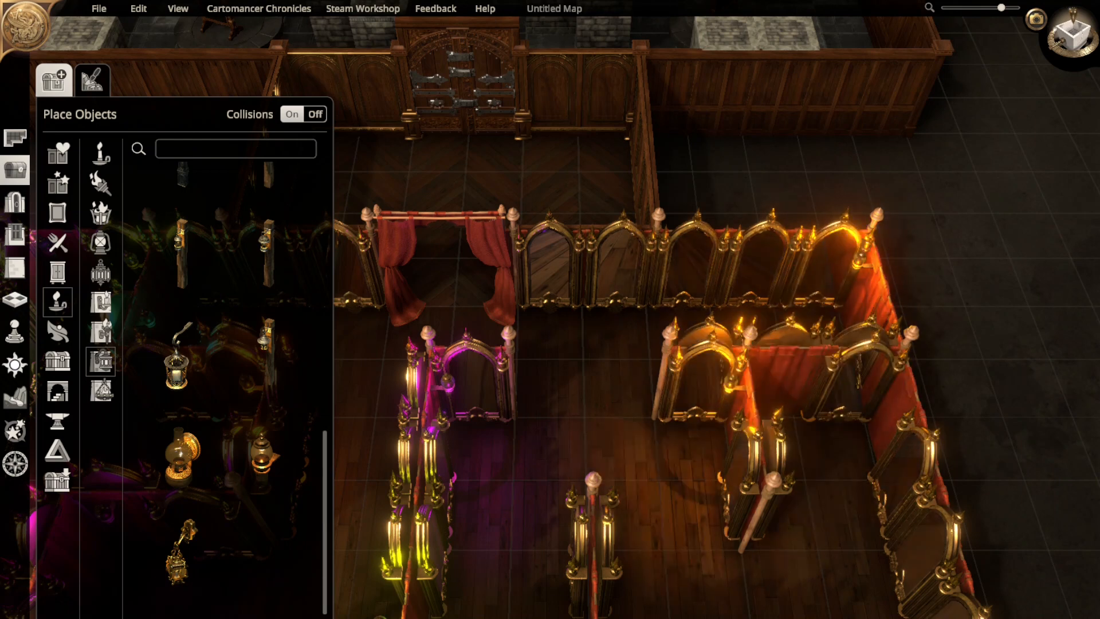
click(736, 382)
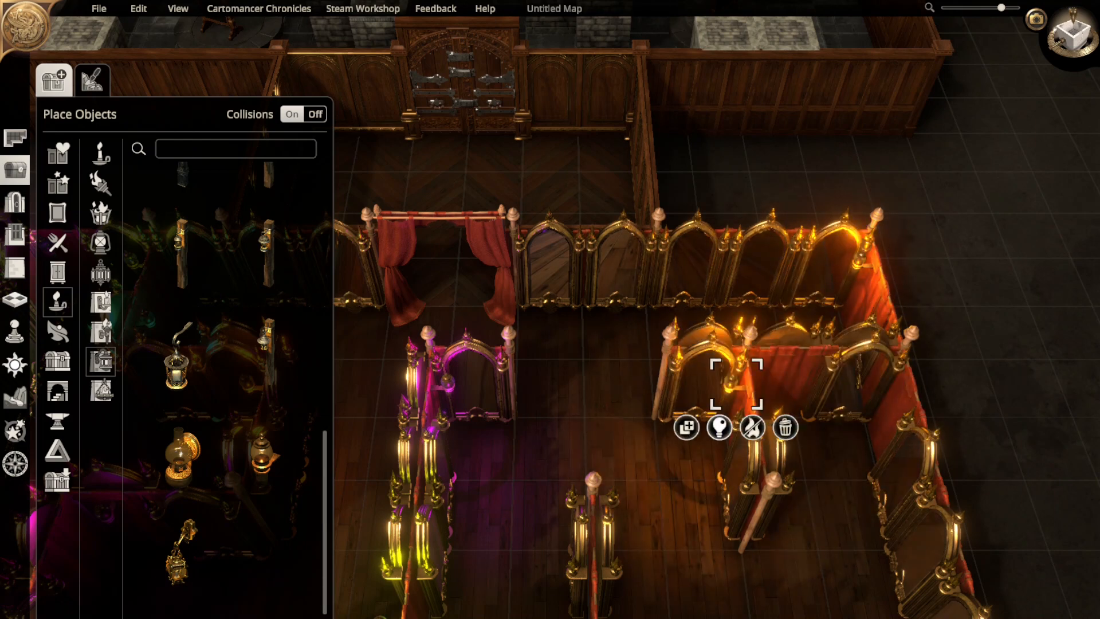
click(720, 427)
click(773, 472)
middle_drag(773, 472, 778, 359)
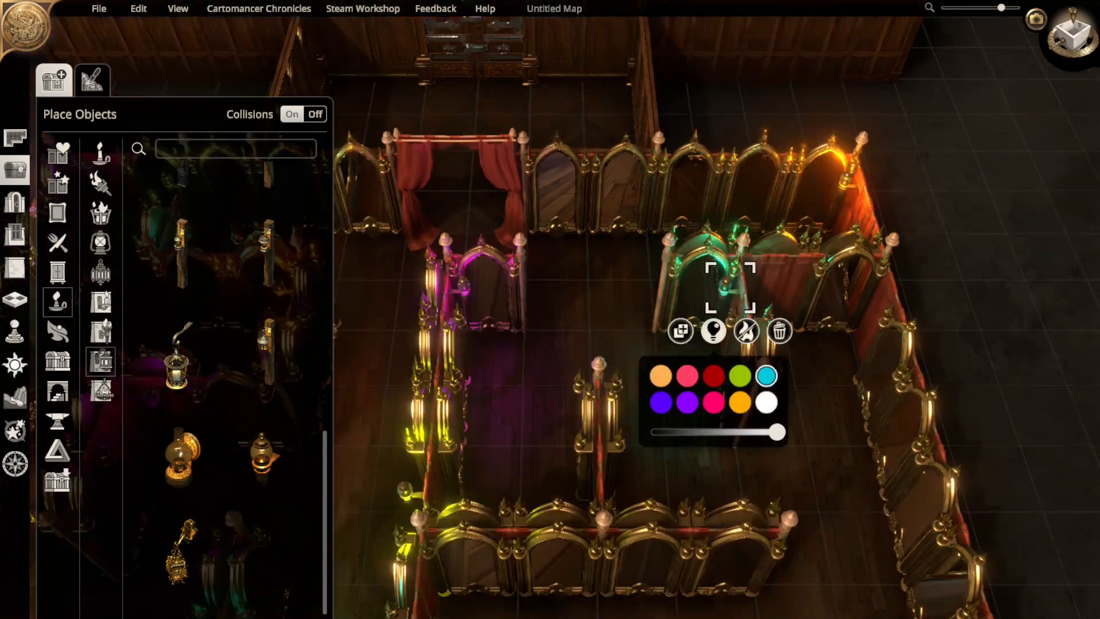
right_drag(777, 359, 788, 241)
key(Escape)
scroll(717, 318, down, 3)
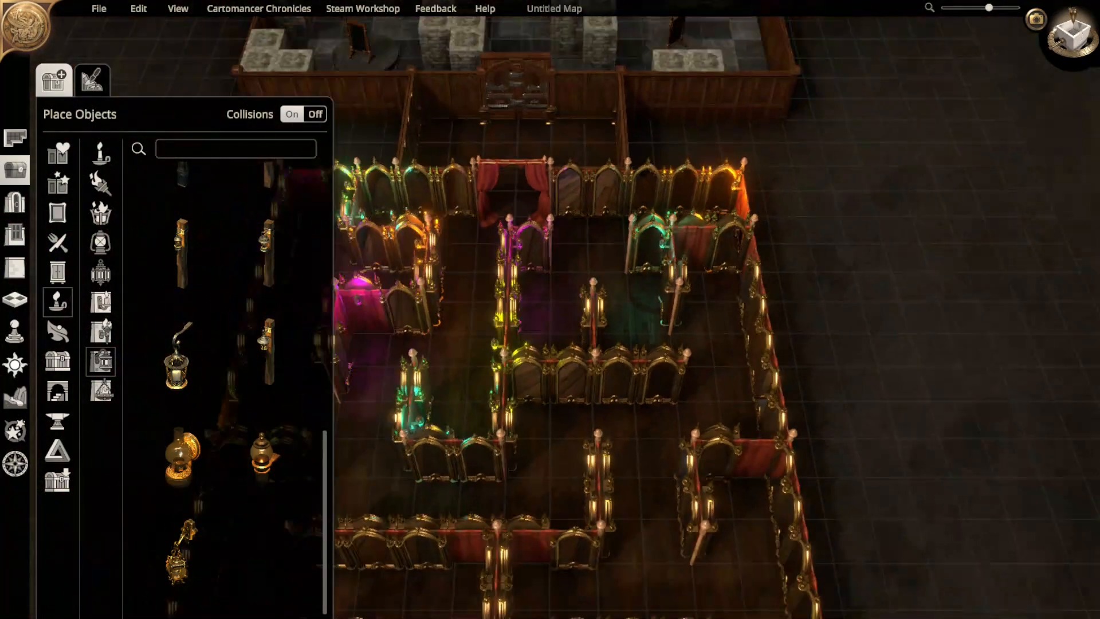
- Duplicate the purple lamp from the northwest partition's curtain onto the west outer wall at the two-mirror partition and set its light to orange
right_drag(716, 318, 857, 368)
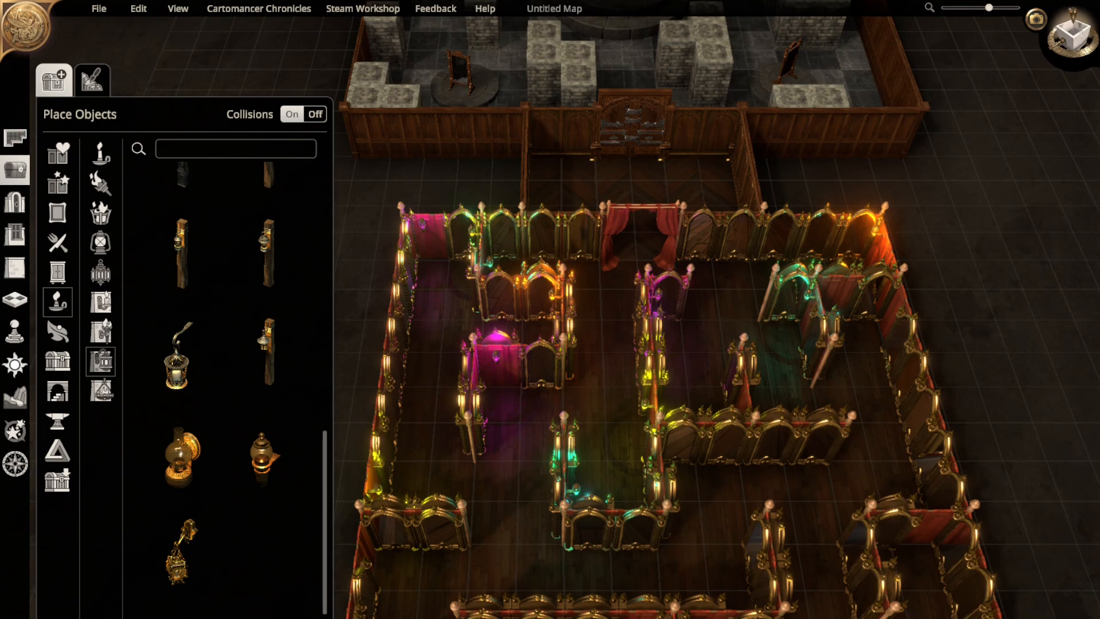
right_drag(717, 355, 872, 255)
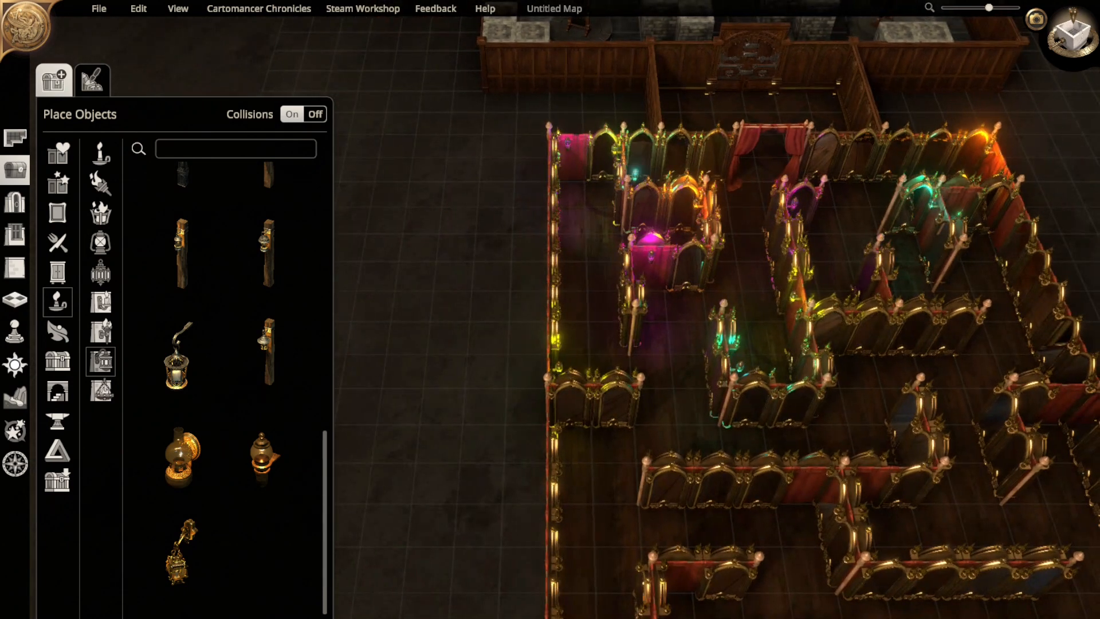
click(651, 255)
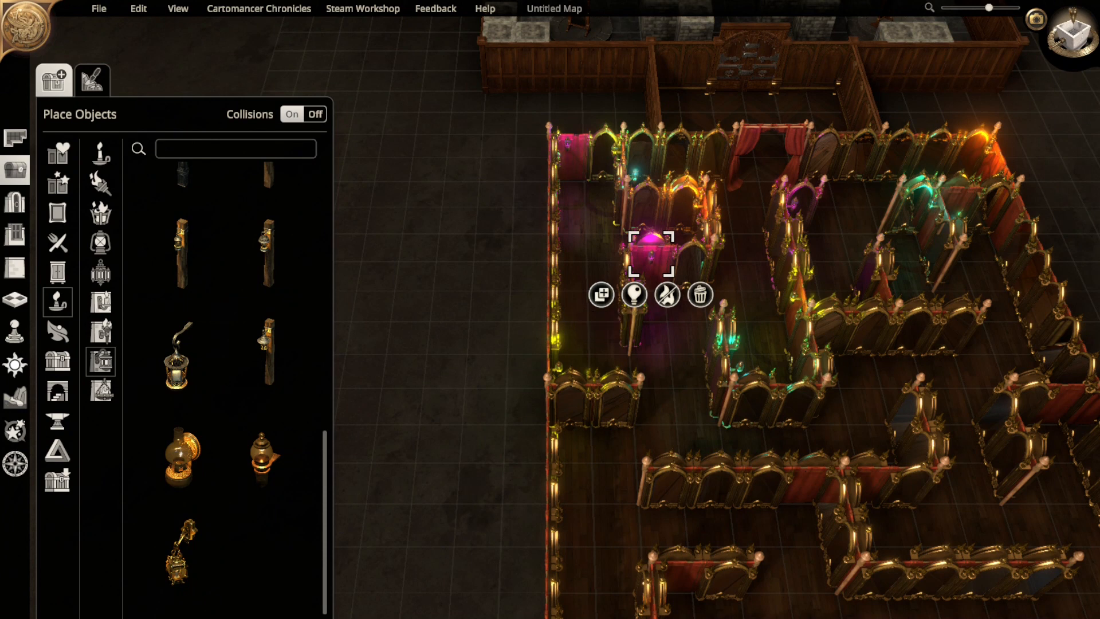
click(601, 294)
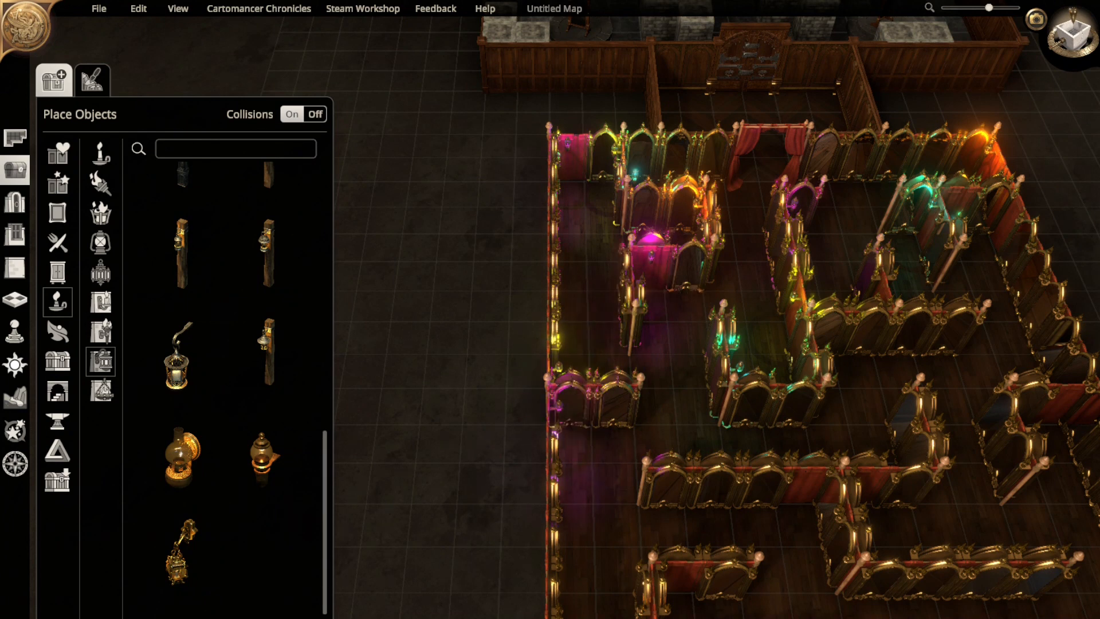
click(555, 404)
click(538, 447)
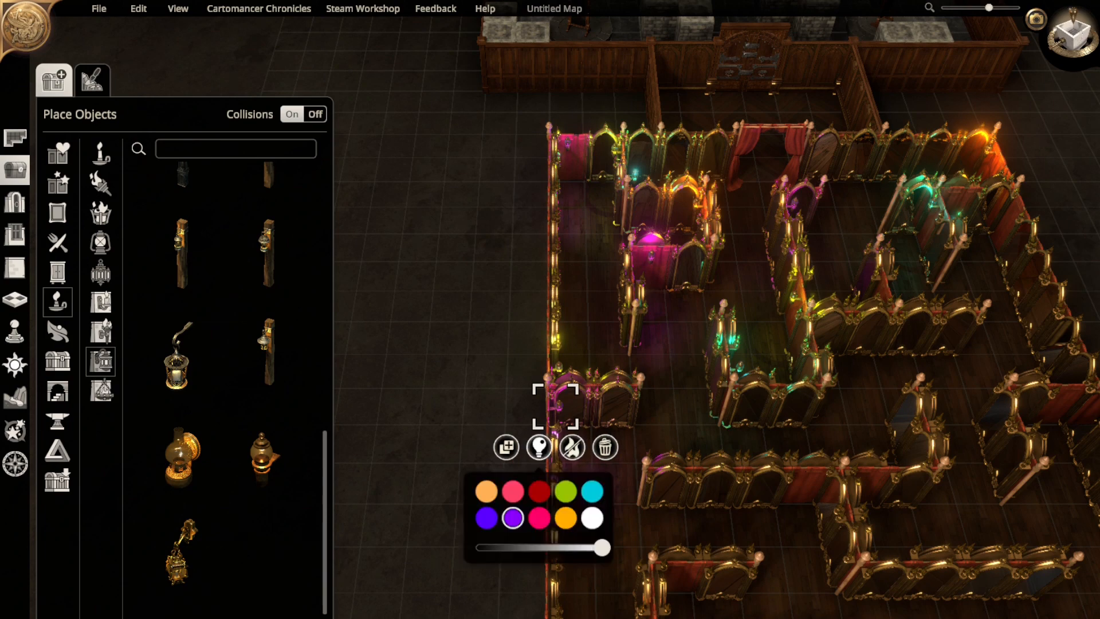
click(566, 518)
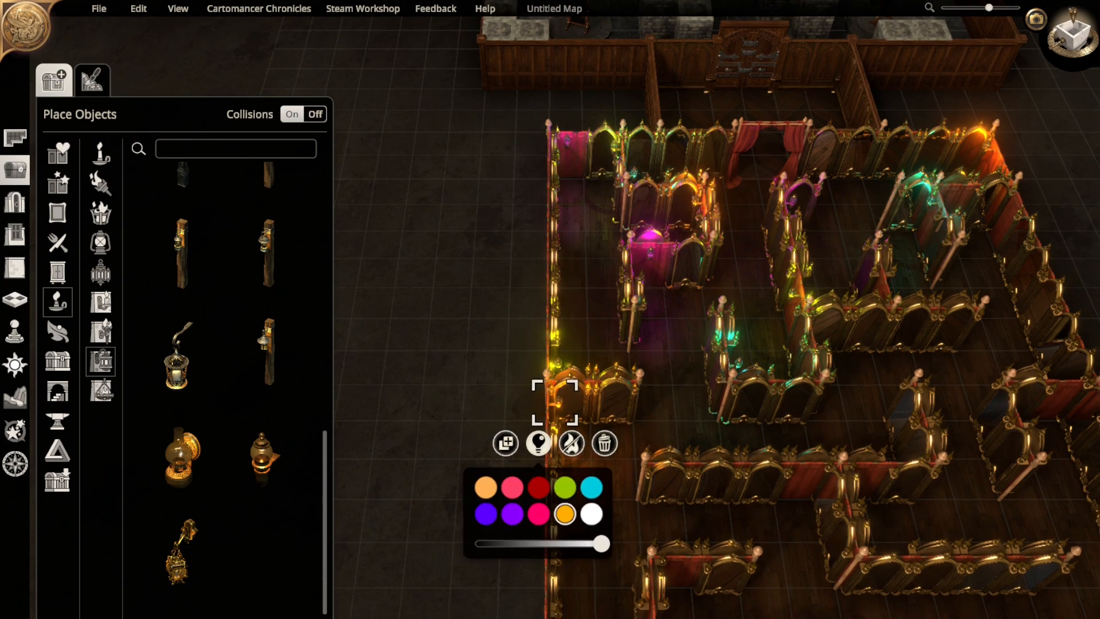
- Duplicate the west wall's orange lamp onto the west face of the short wall near the maze's southwest corner and set its light to cyan
right_drag(602, 513, 551, 305)
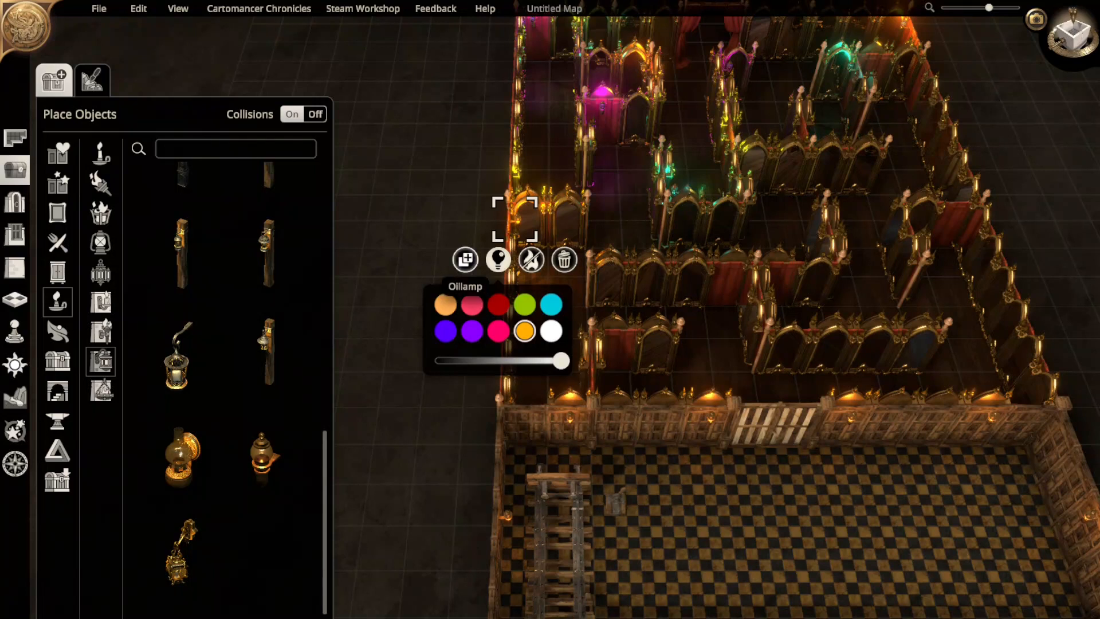
click(465, 259)
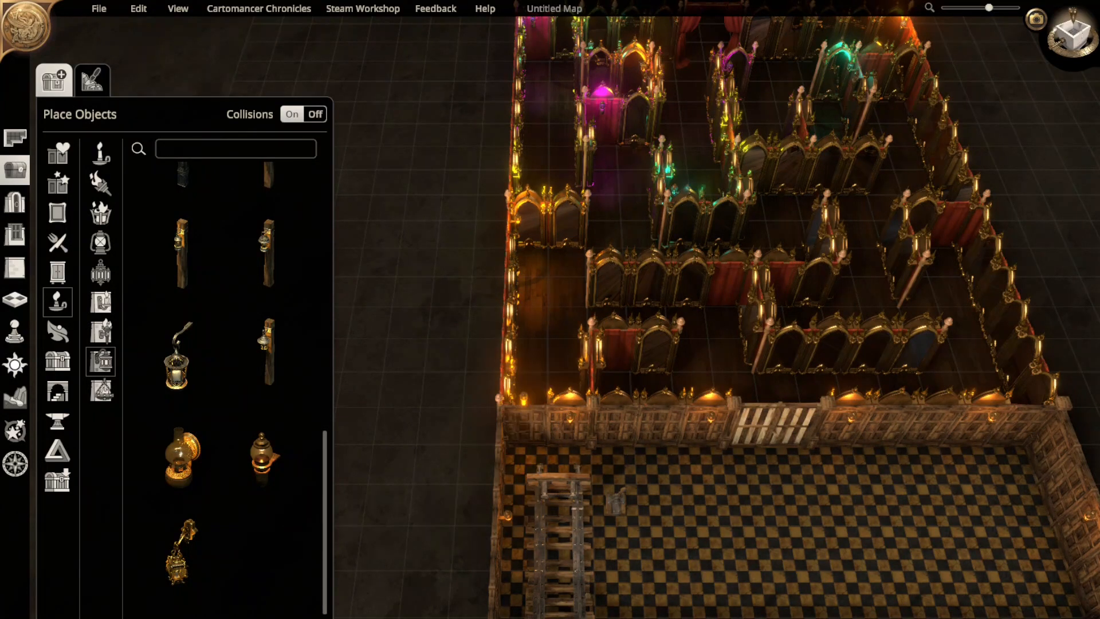
click(511, 310)
key(s)
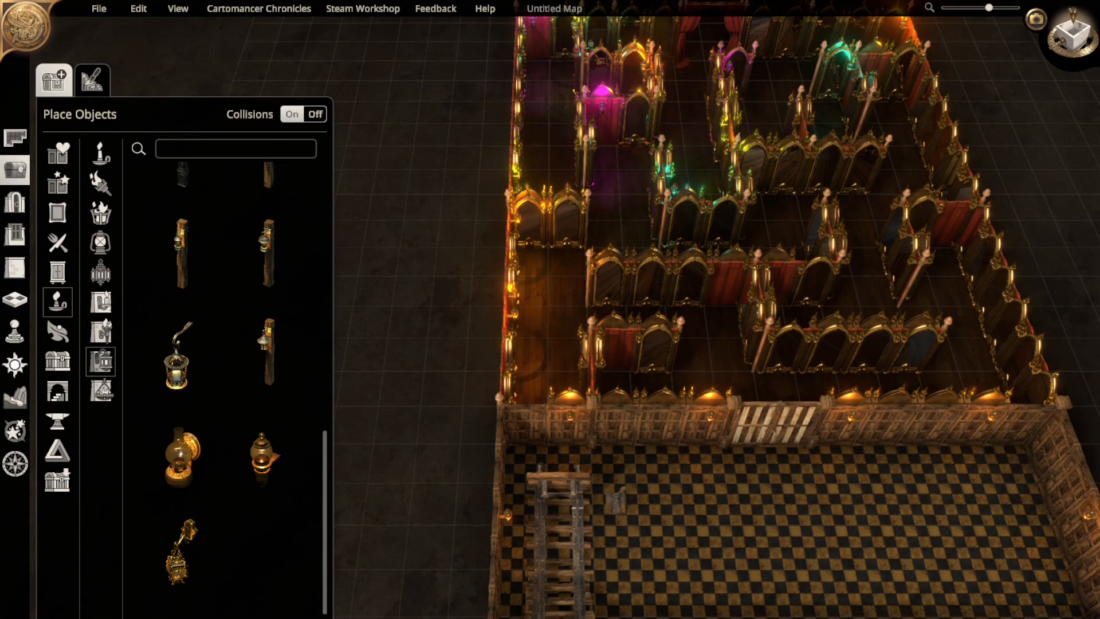
key(w)
key(a)
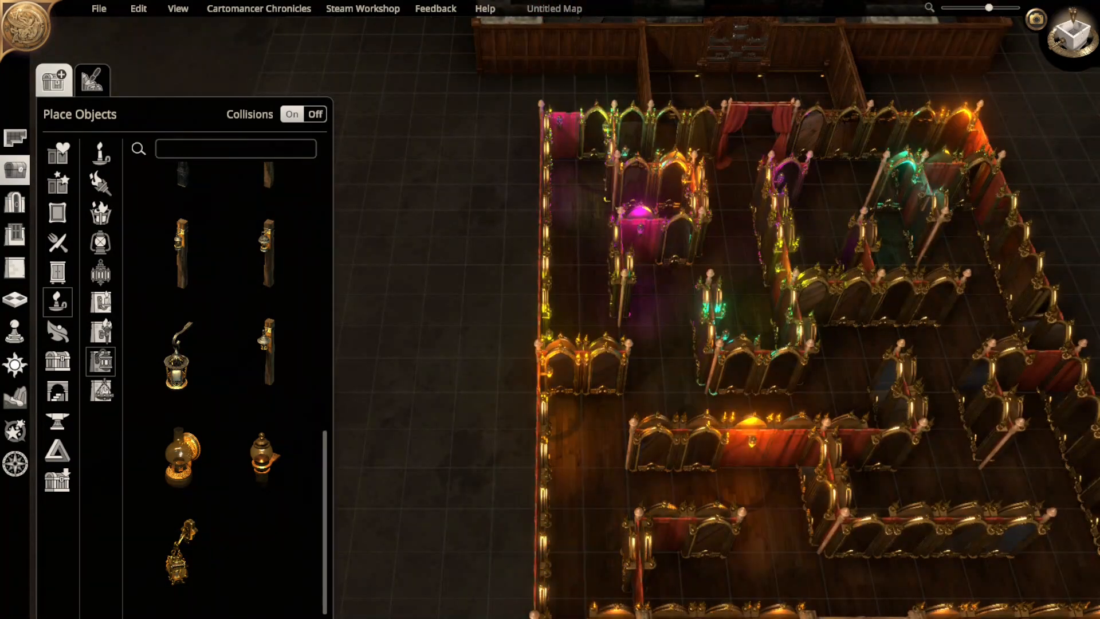
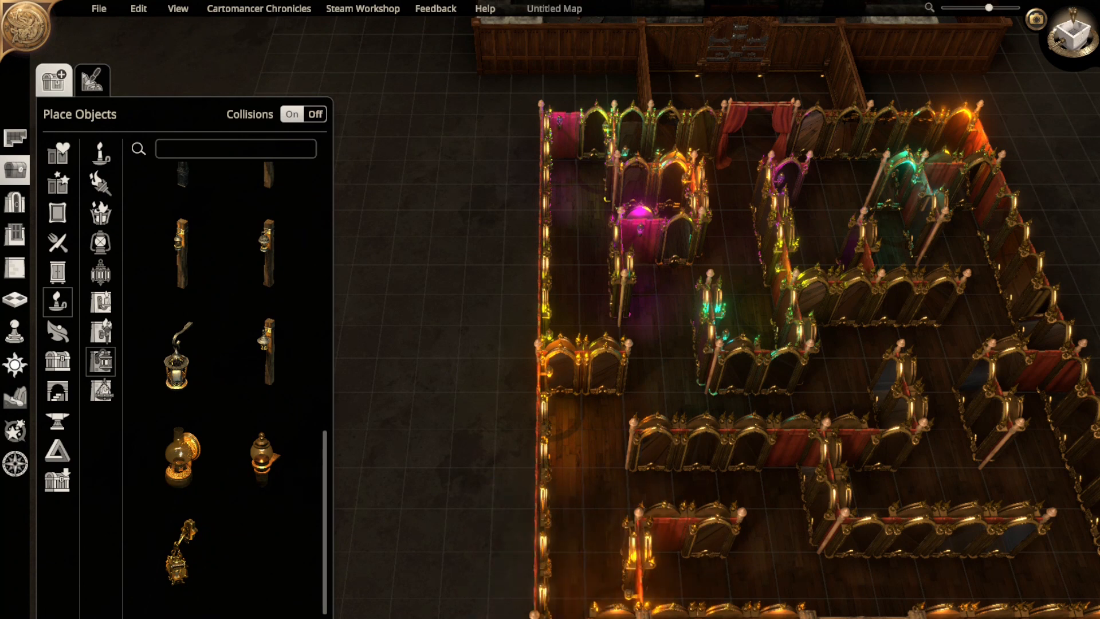
click(632, 594)
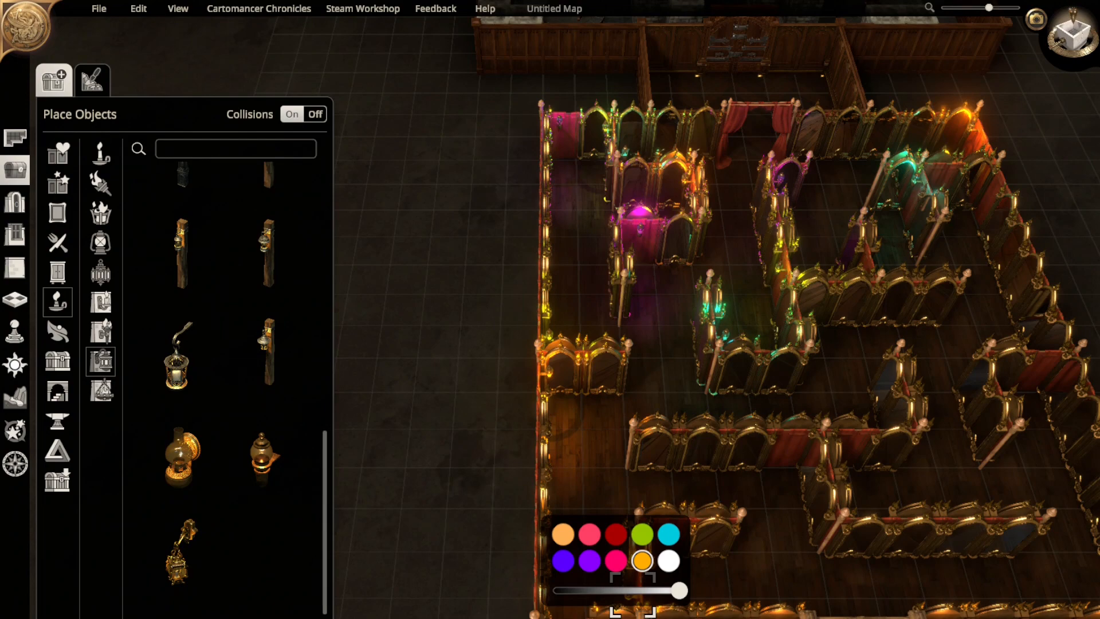
click(668, 534)
key(Escape)
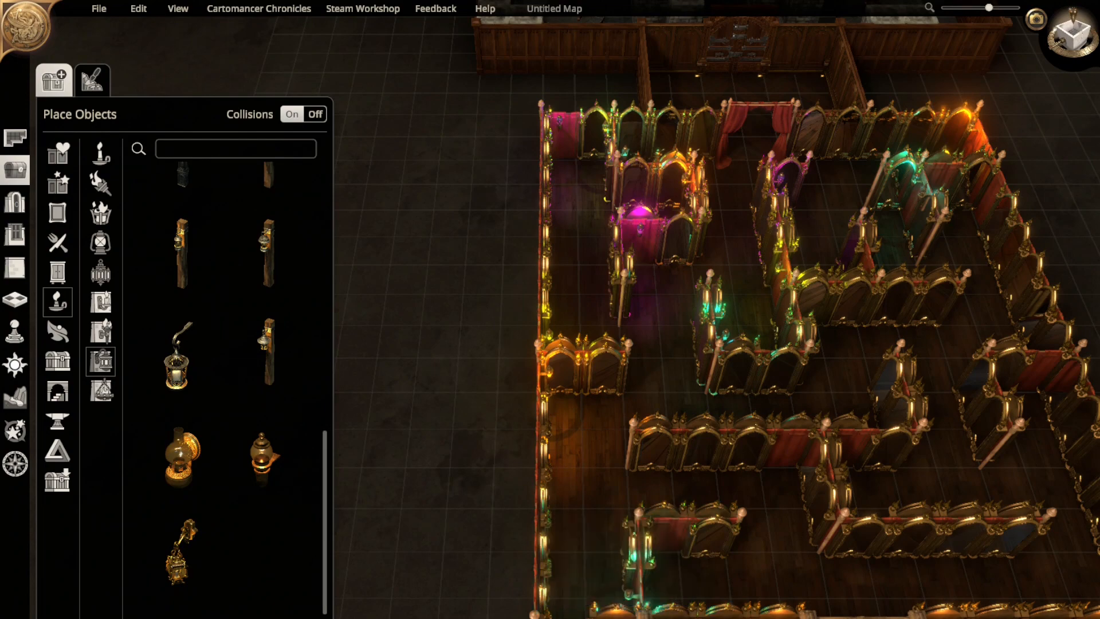
- Duplicate a gilded mirror from the two-mirror partition beside the central cyan lamp
right_drag(745, 436, 617, 427)
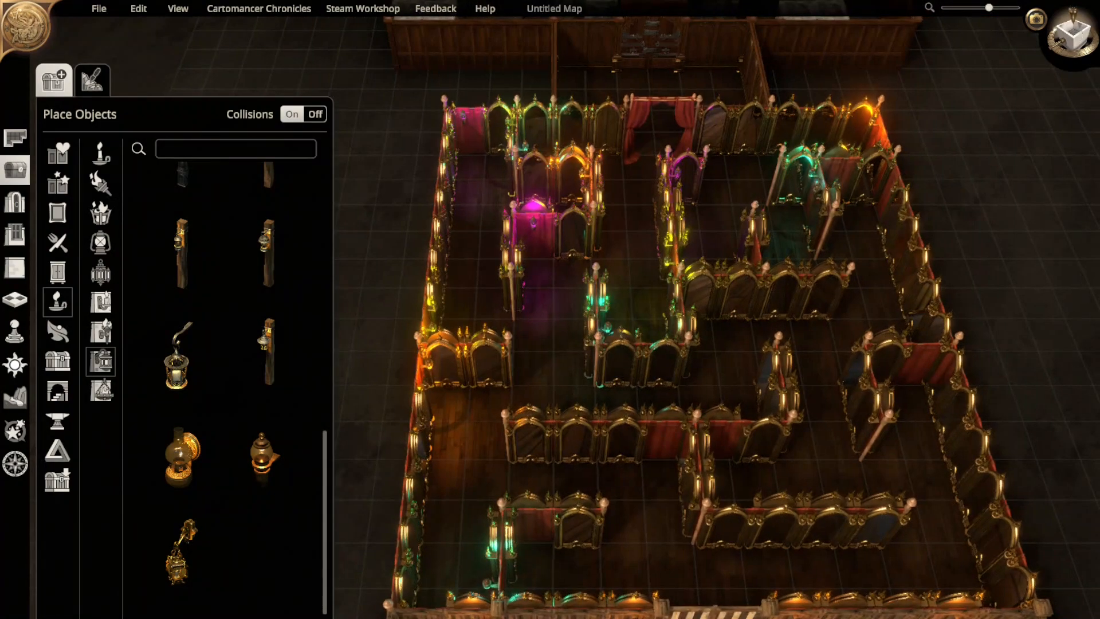
key(Delete)
click(619, 350)
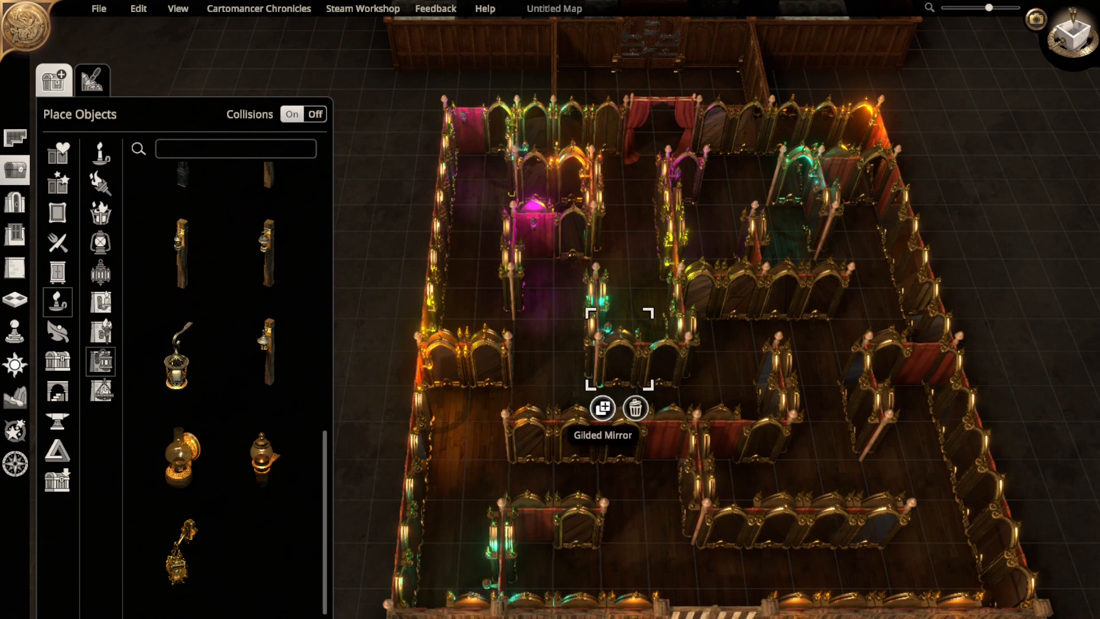
click(603, 408)
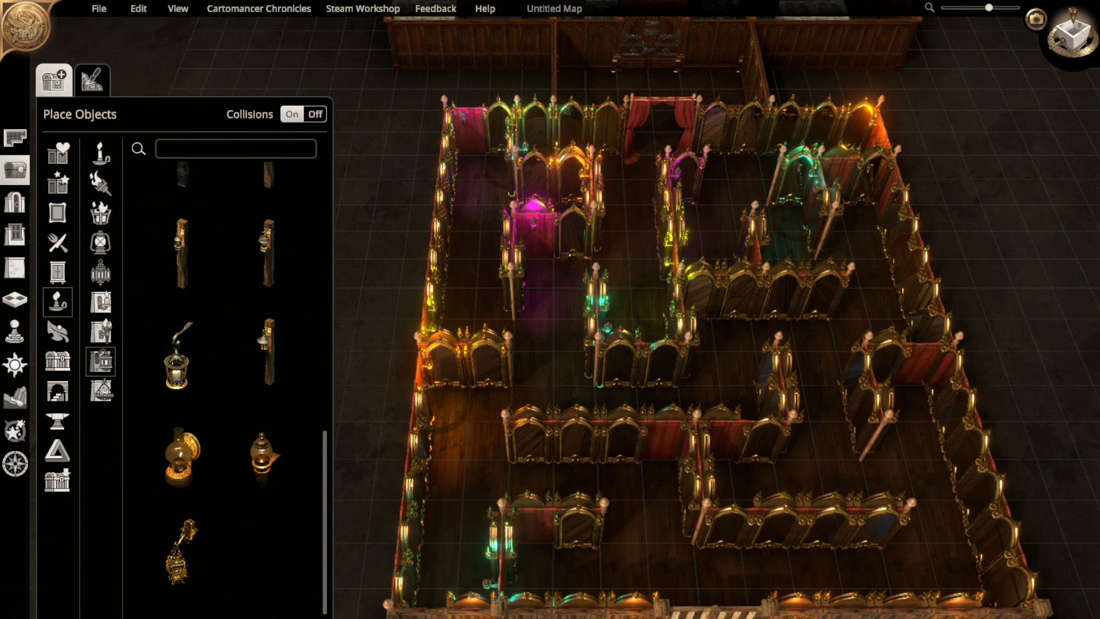
- Duplicate lamps onto the southern partitions' red curtains in purple, green and cyan, the east partition's curtain in purple, and the southeast corner in orange
click(426, 360)
click(376, 405)
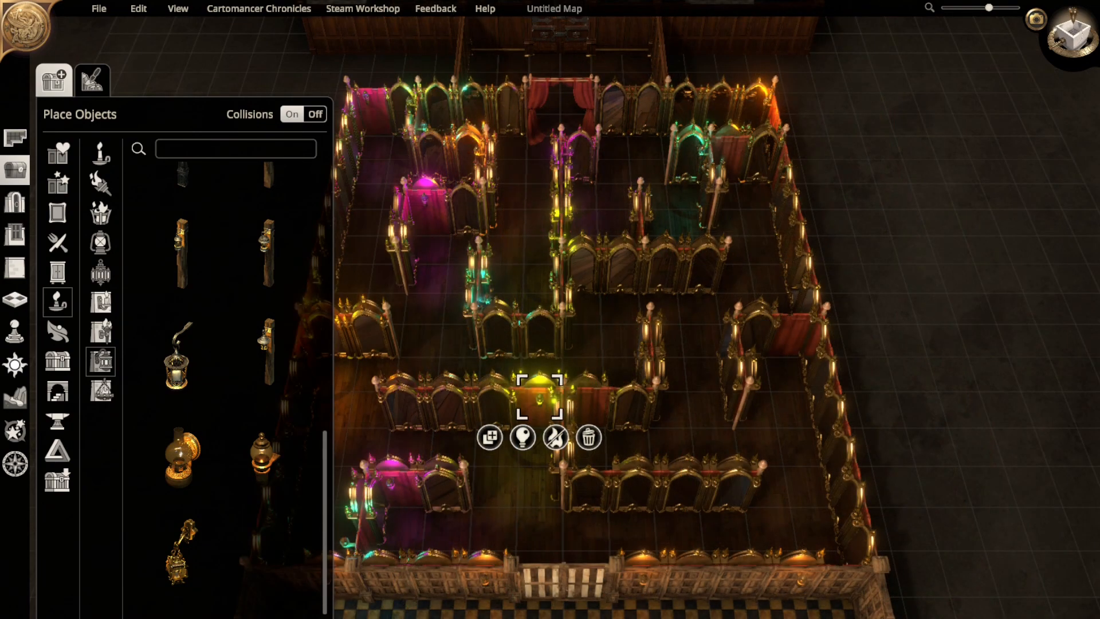
click(489, 437)
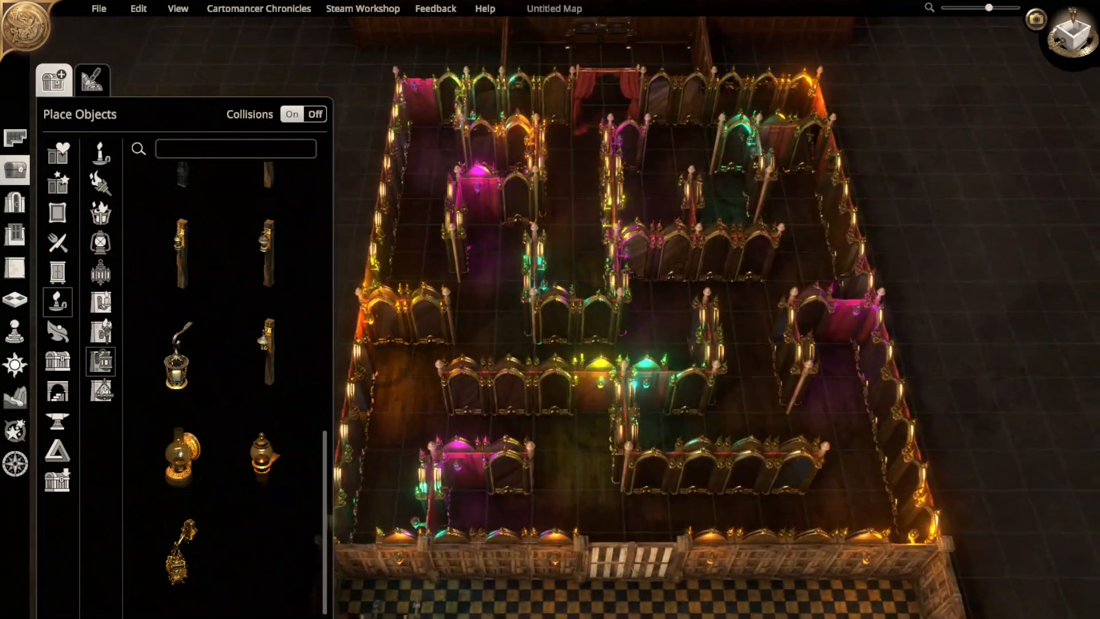
- Duplicate the east partition's purple lamp onto the red curtain of the northeast partition and set its light to green
key(d)
key(w)
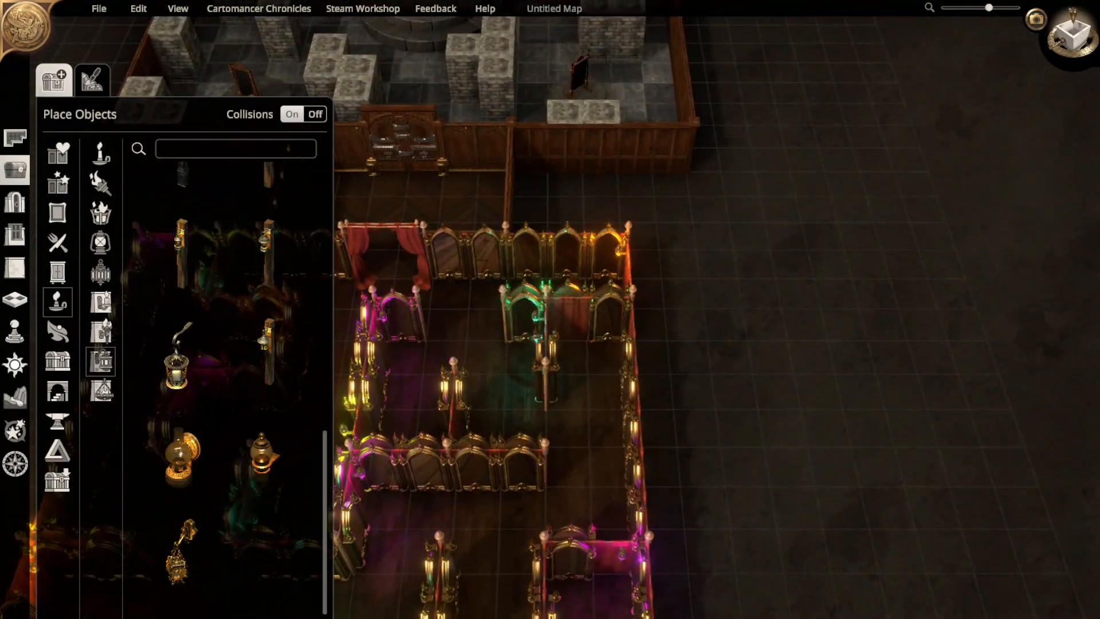
click(622, 550)
click(572, 592)
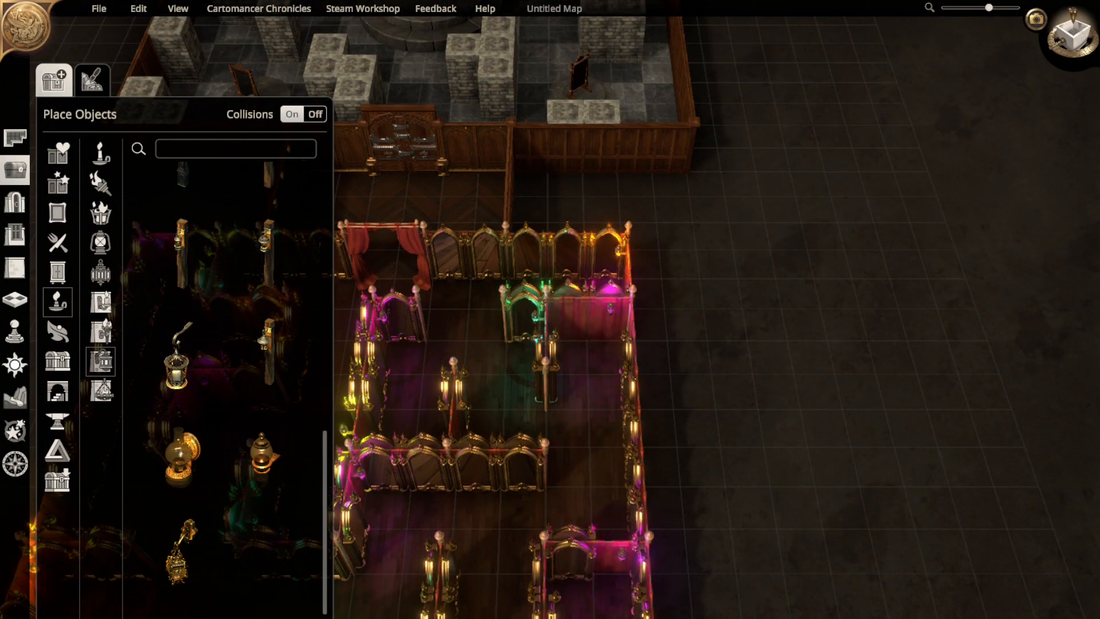
click(567, 307)
click(551, 346)
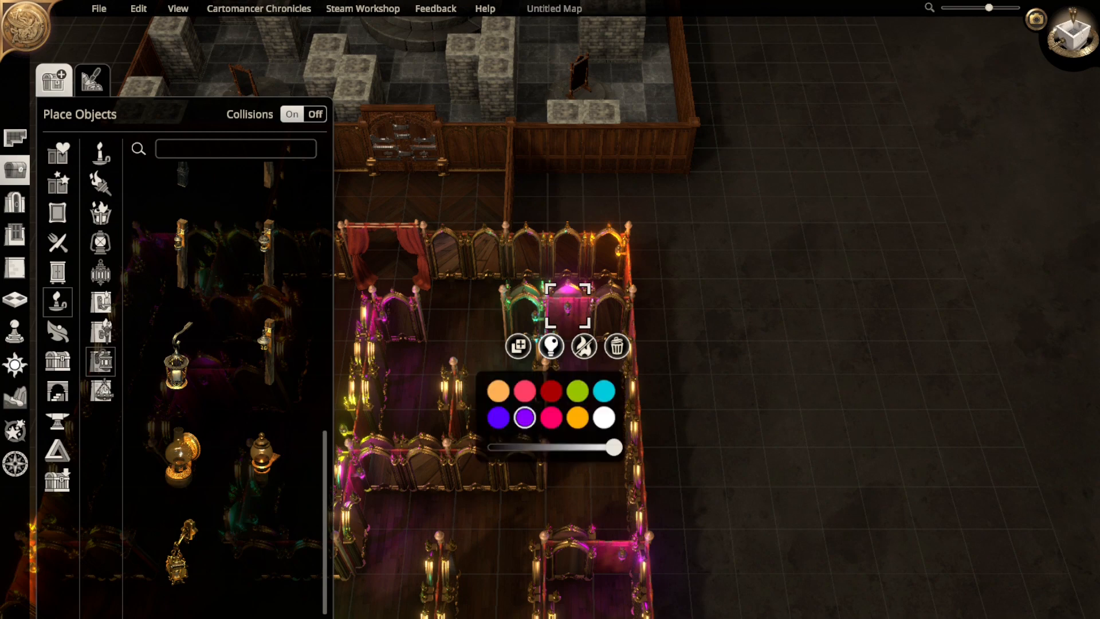
click(578, 417)
key(Escape)
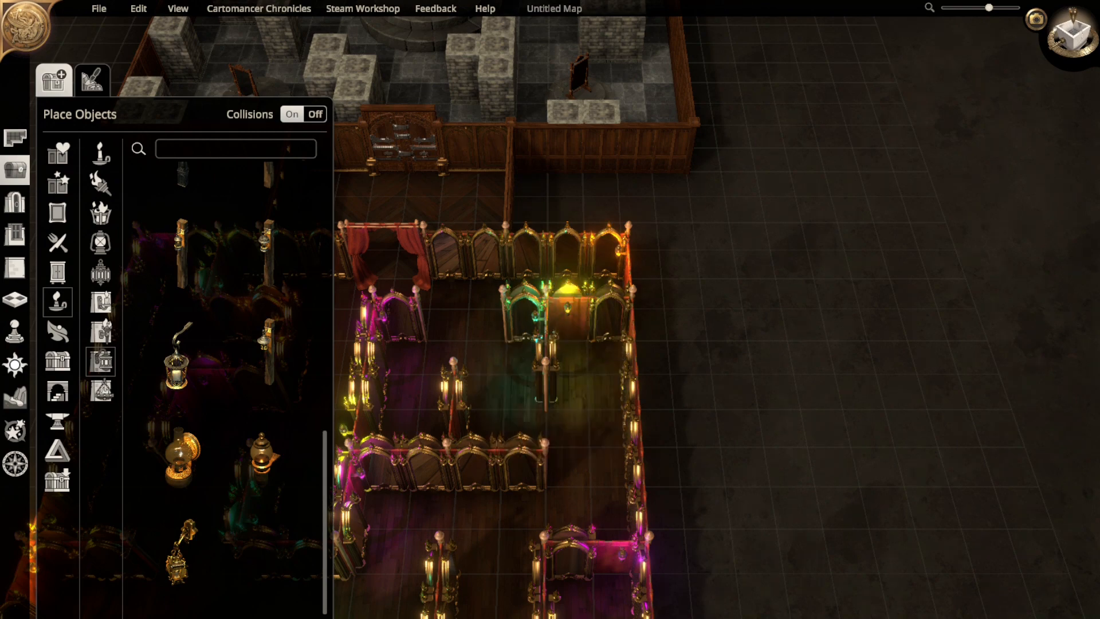
key(s)
key(a)
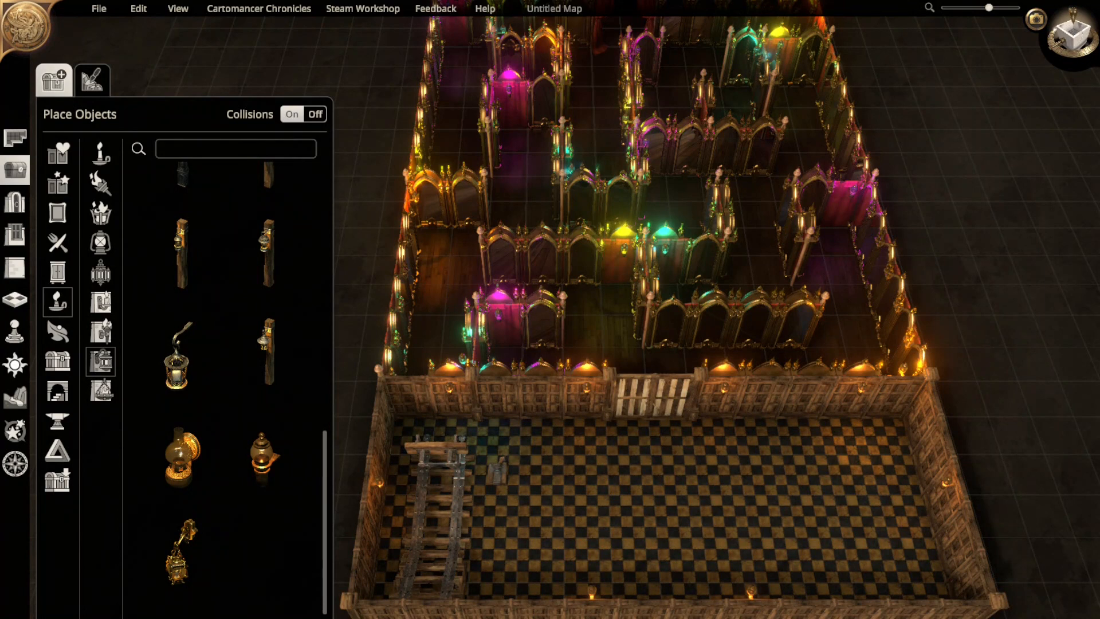
click(587, 388)
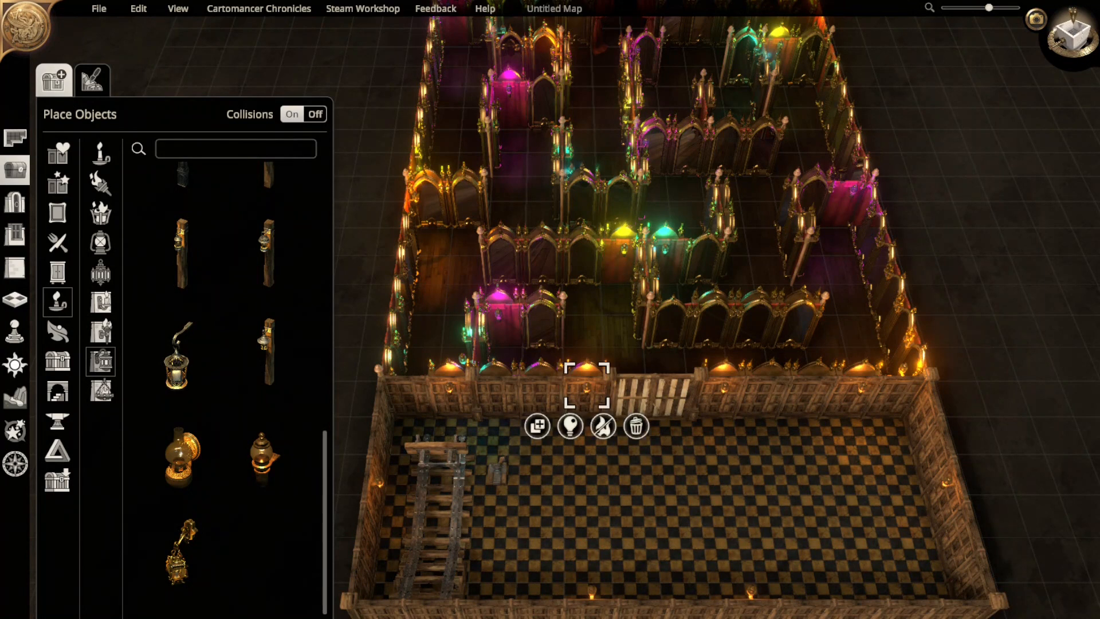
click(570, 427)
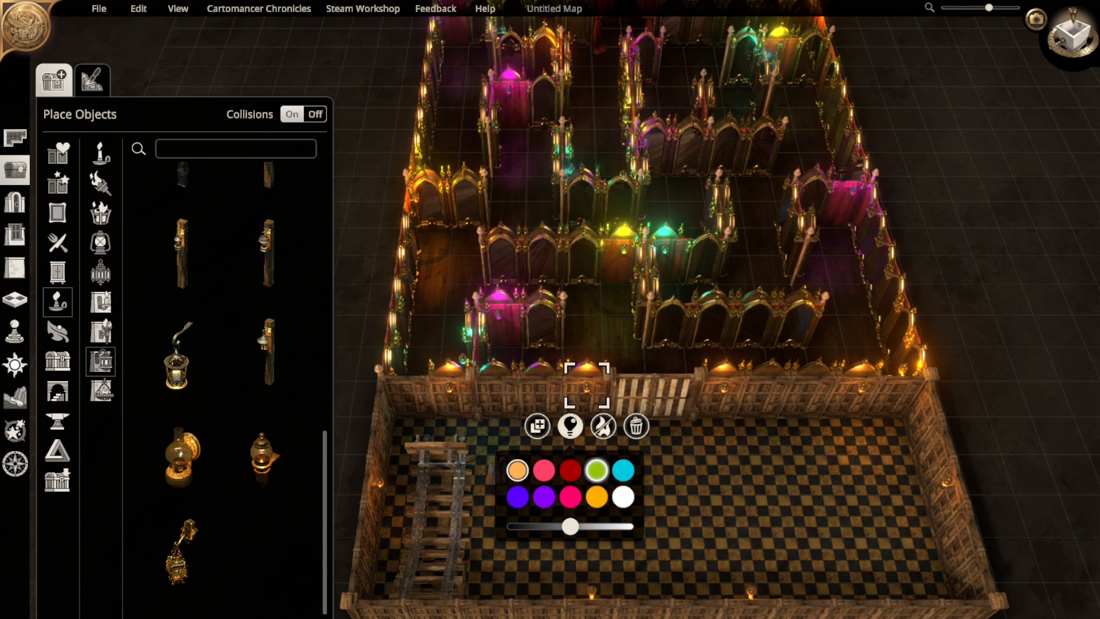
key(Escape)
key(w)
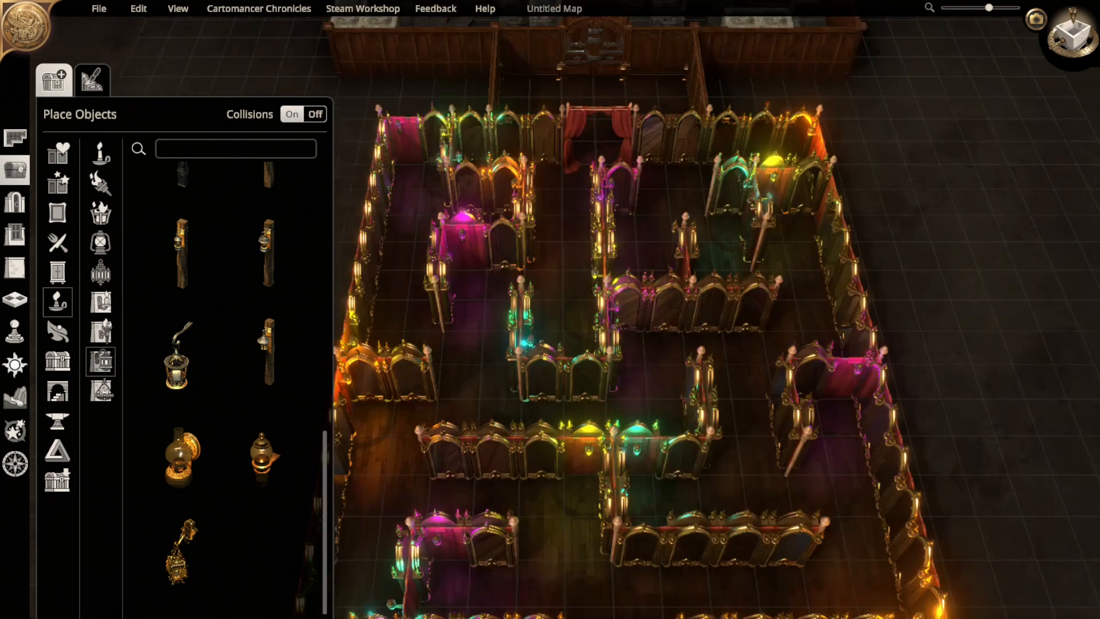
key(w)
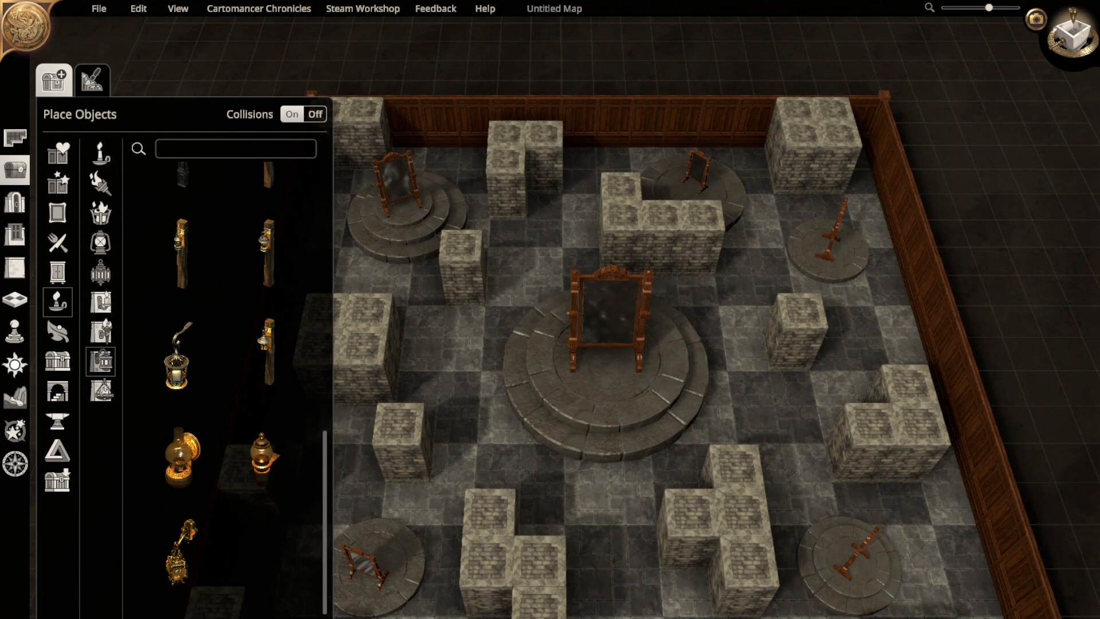
click(265, 456)
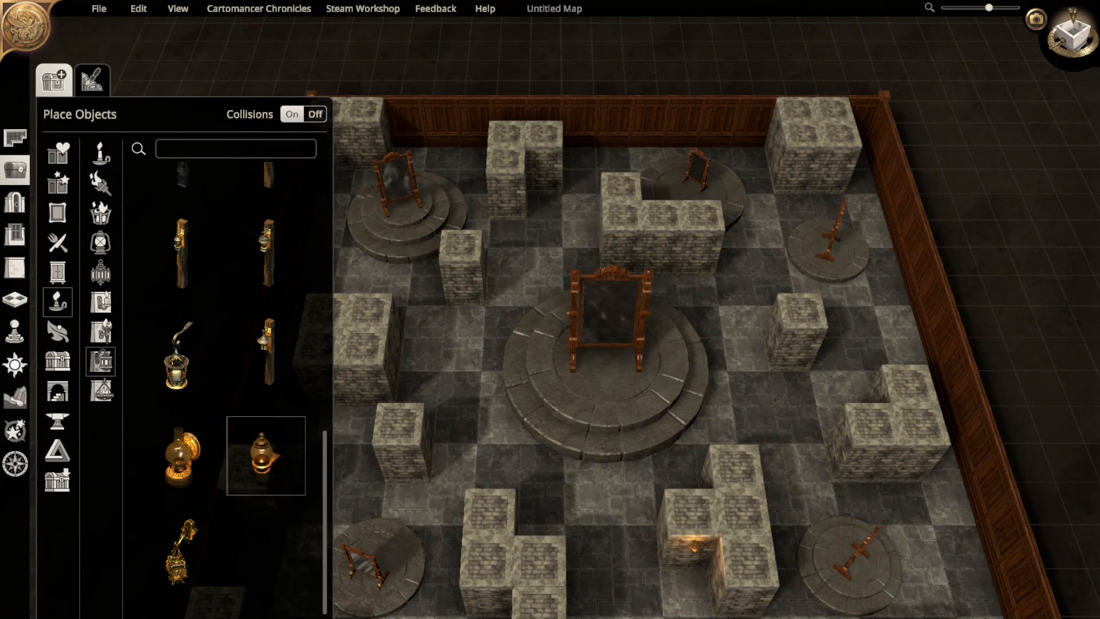
key(s)
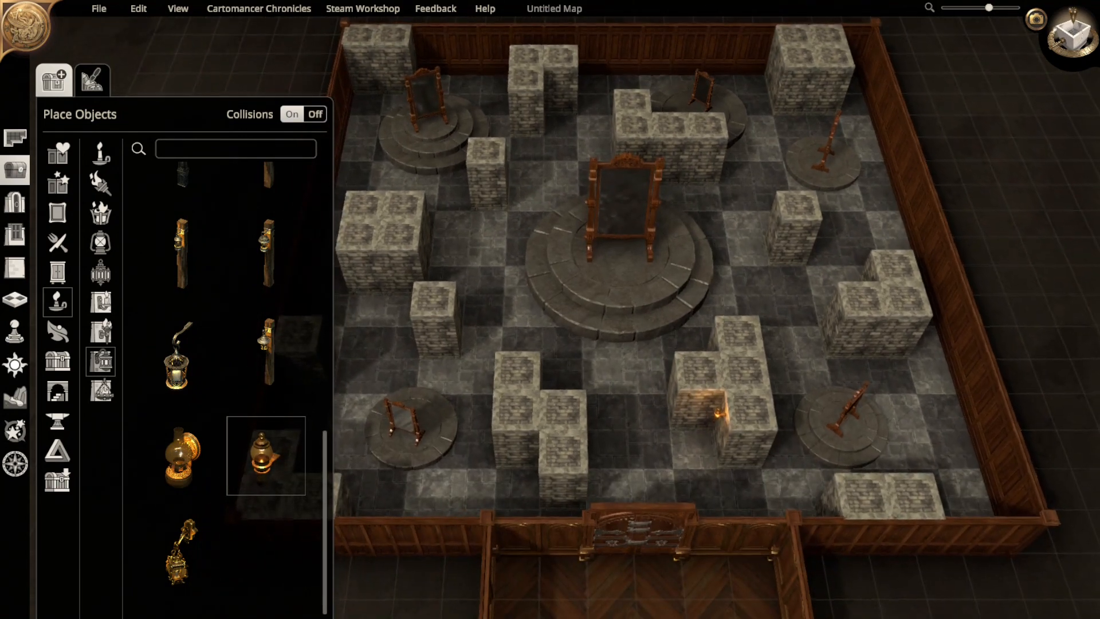
right_drag(721, 412, 760, 447)
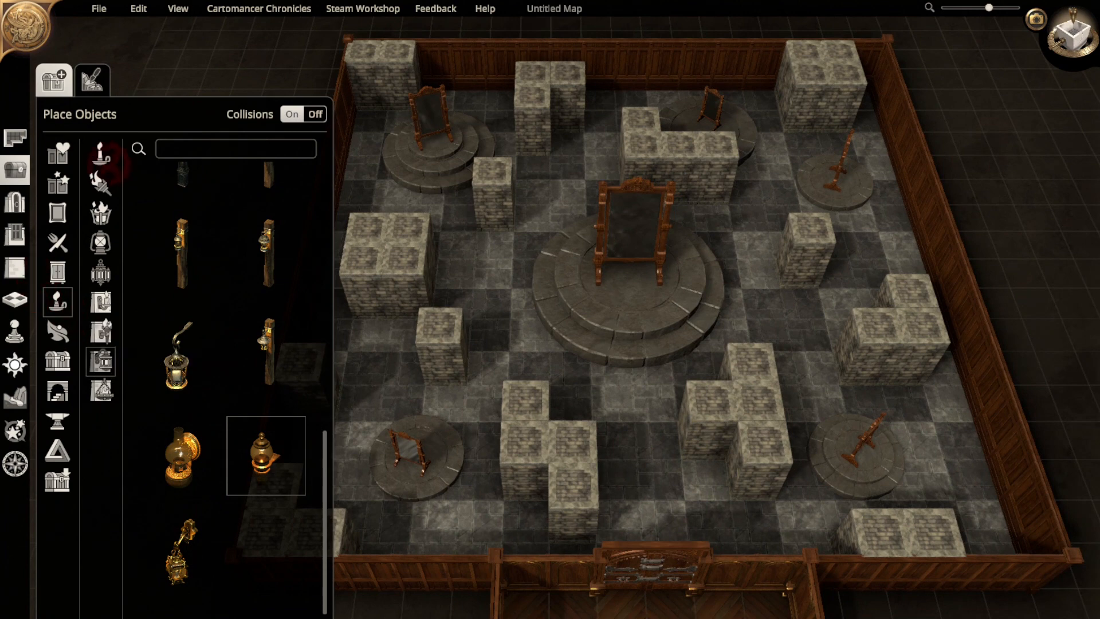
- Try a brazier south of the central mirror dais at near-maximum brightness, testing cyan and violet-blue flames, and delete it
click(100, 212)
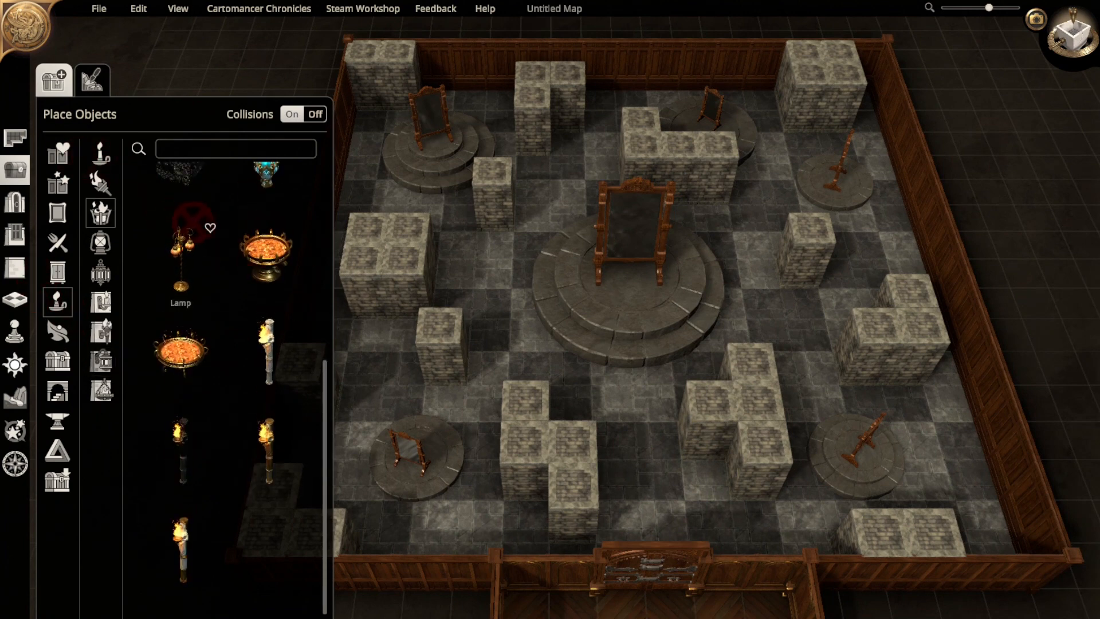
scroll(221, 378, up, 6)
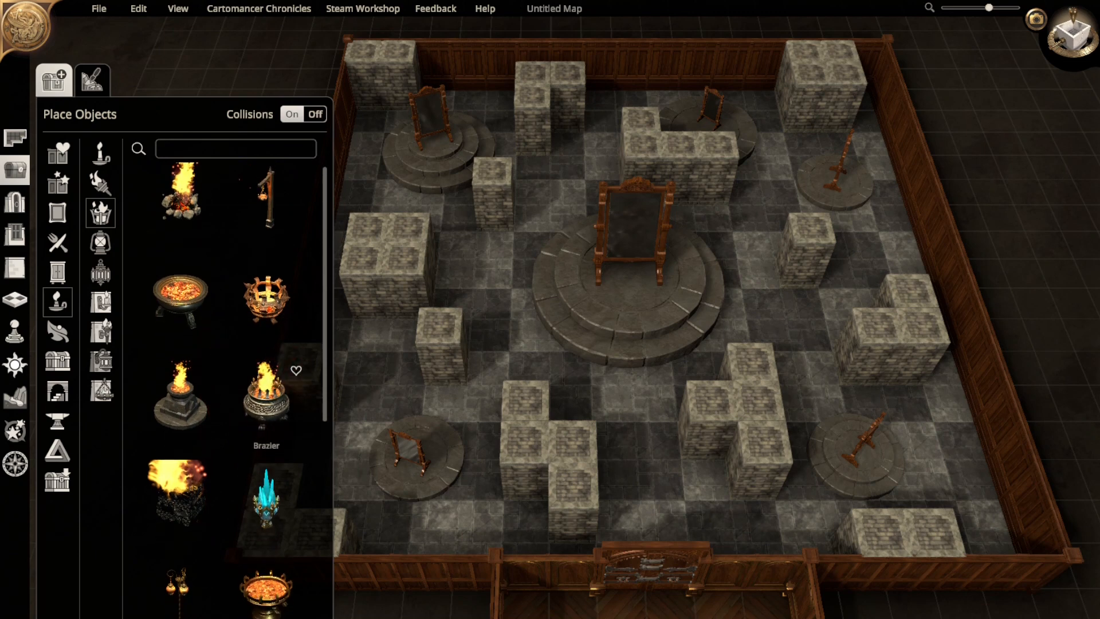
drag(266, 396, 580, 381)
click(564, 439)
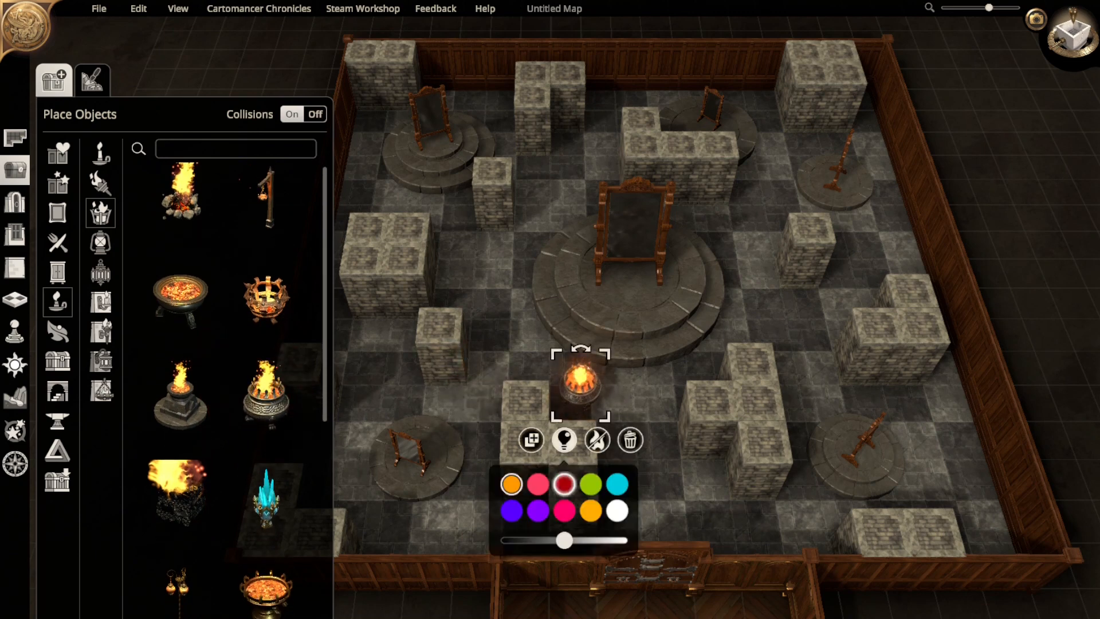
drag(565, 540, 625, 539)
click(590, 484)
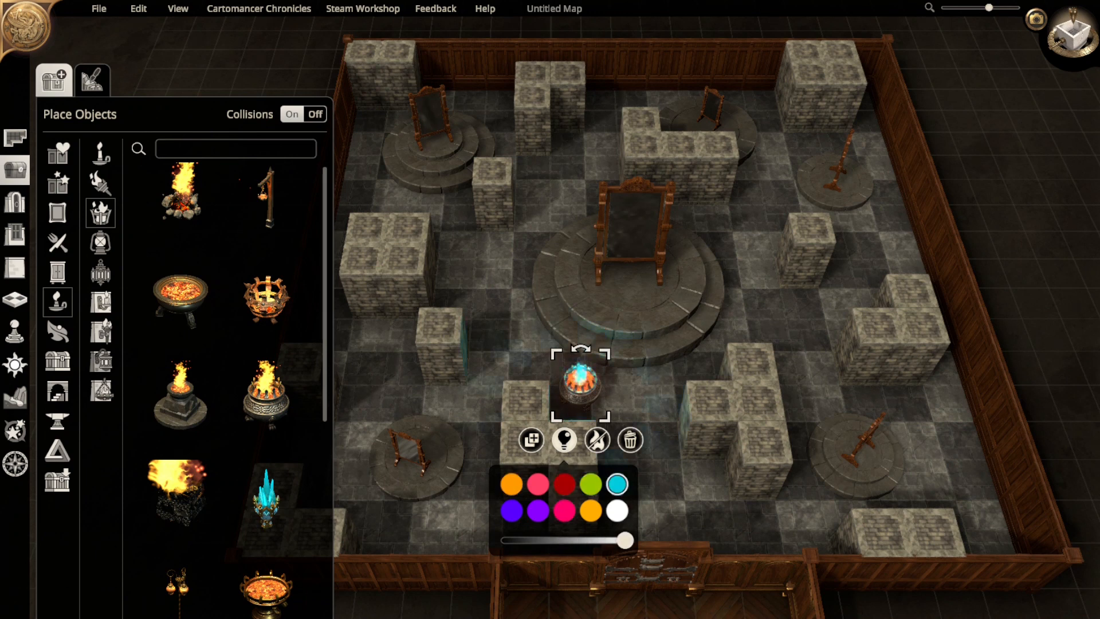
click(538, 511)
click(512, 511)
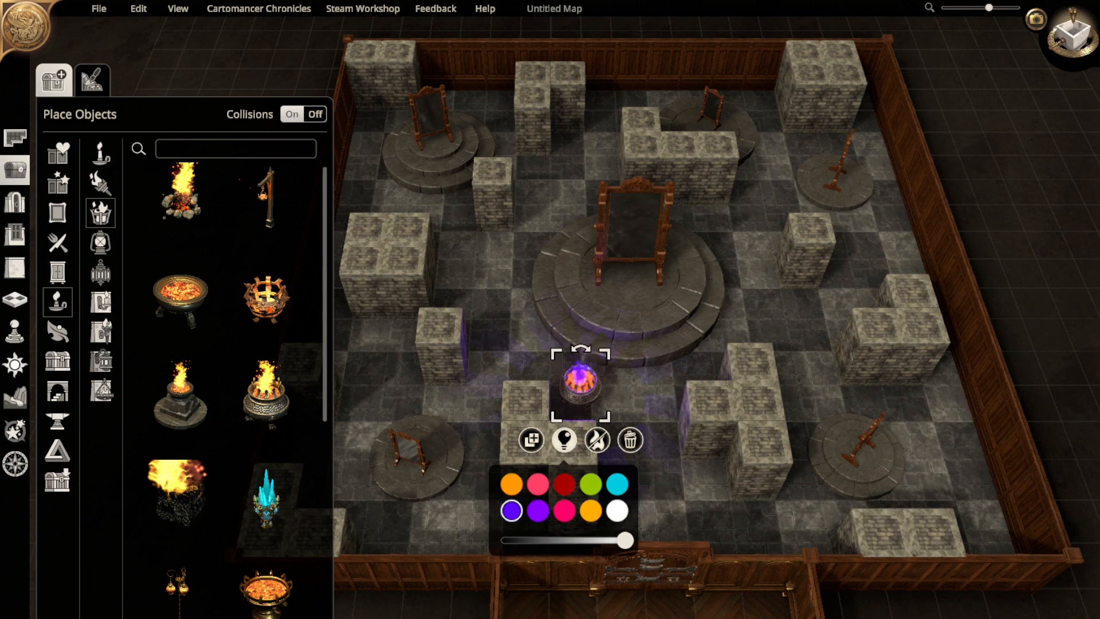
click(630, 440)
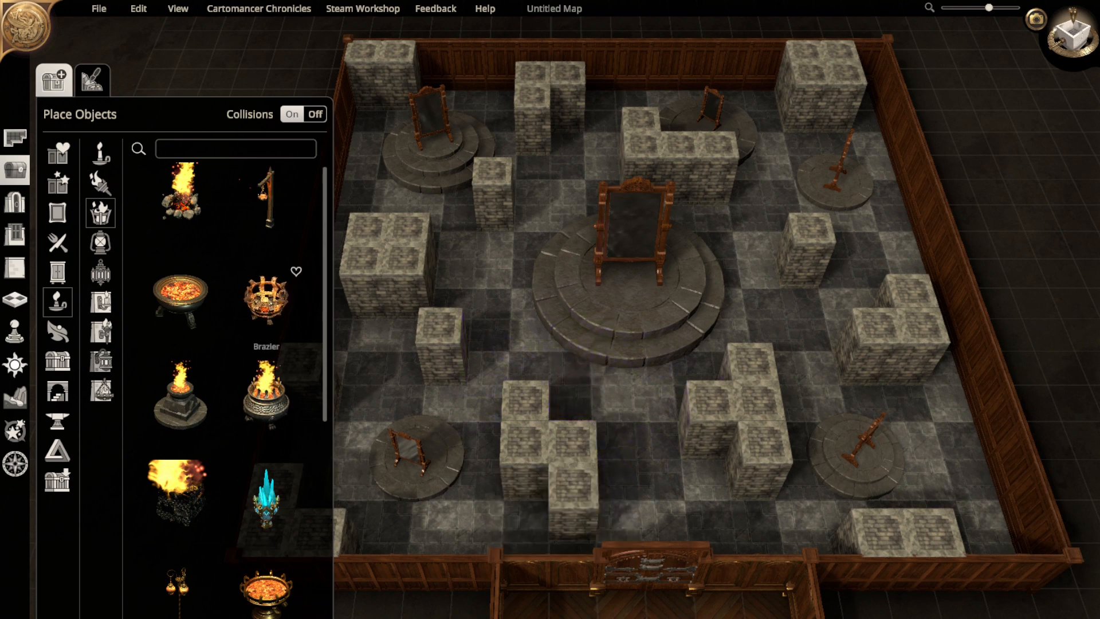
- Try the wooden post with a hanging fire west of the central dais, testing pink, blue and magenta light, and delete it
click(266, 201)
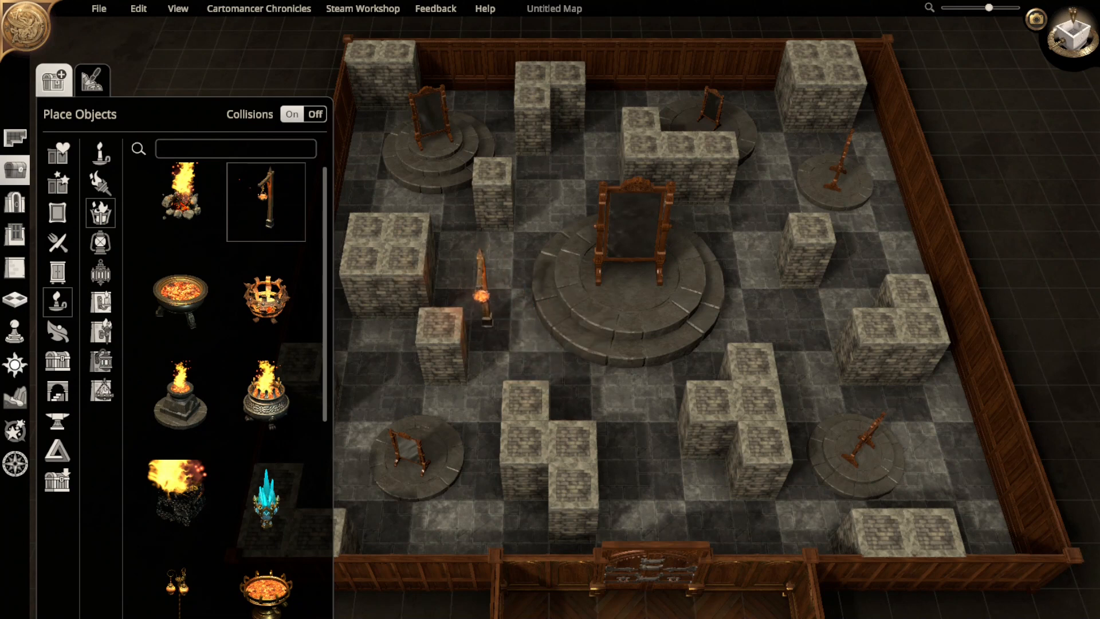
click(482, 298)
click(466, 378)
click(440, 422)
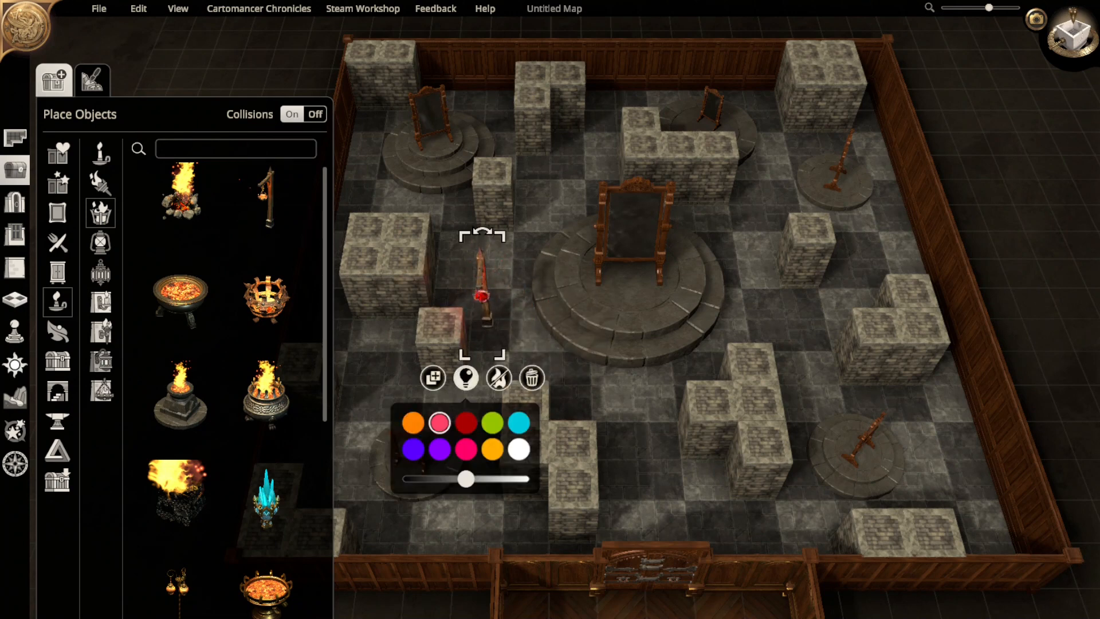
click(439, 449)
click(413, 449)
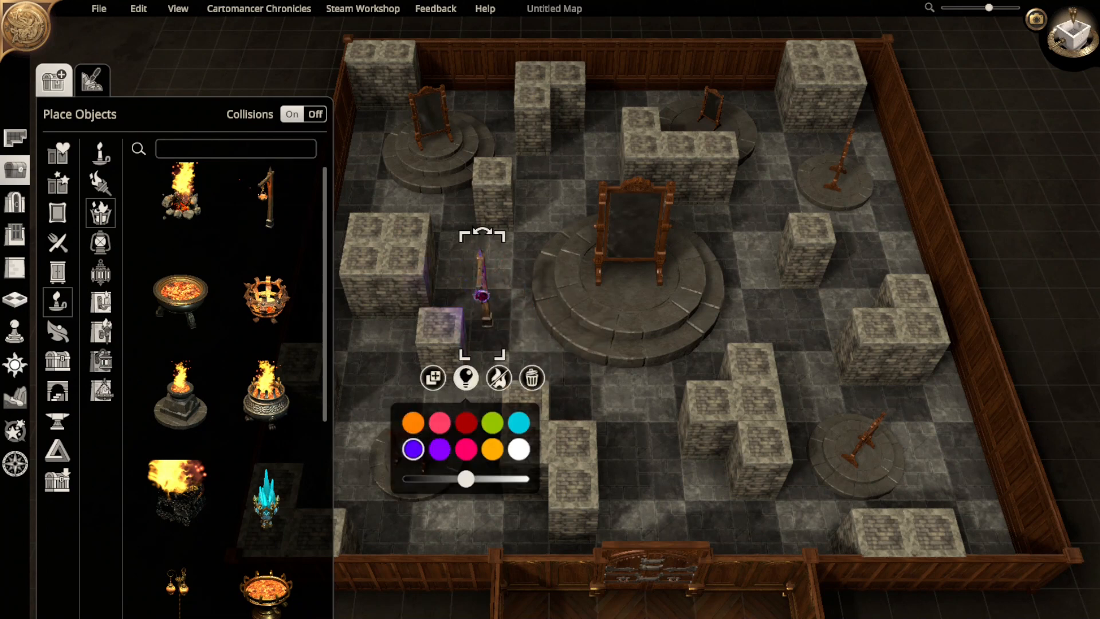
click(466, 450)
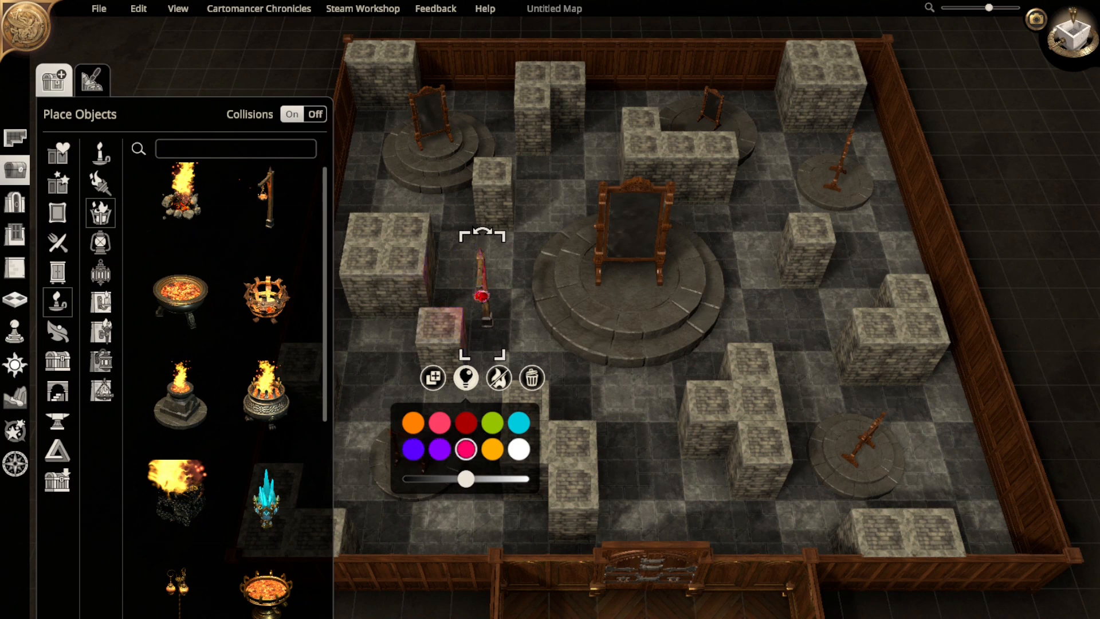
click(531, 378)
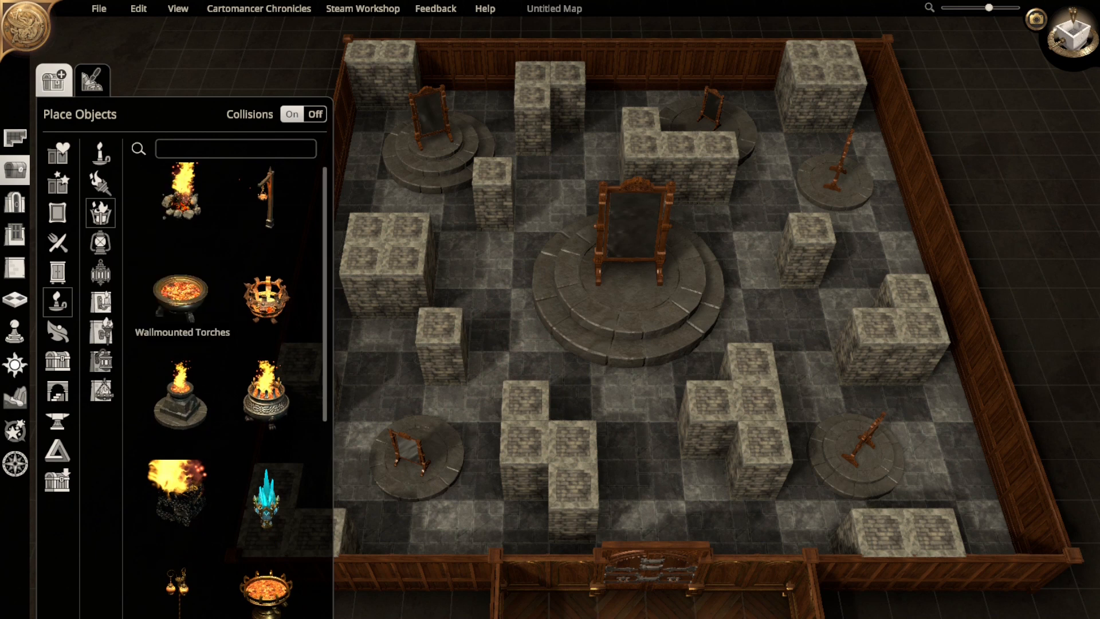
- Mount a wall oil lamp on the south face of the southeast stone cluster, set its light to dark red and raise its brightness
click(101, 361)
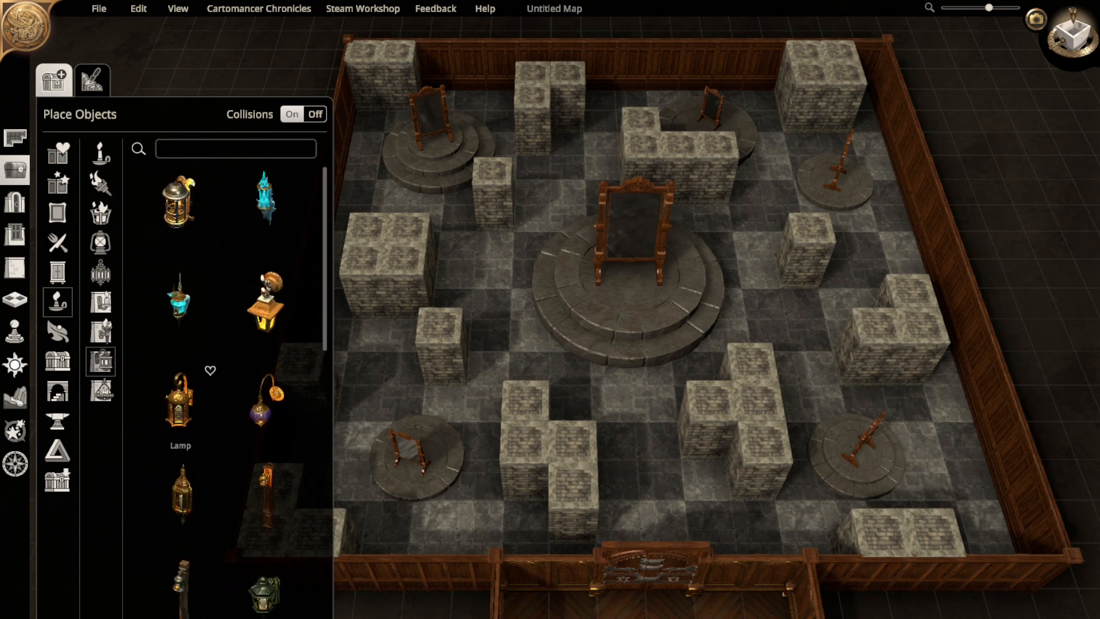
scroll(266, 390, down, 2)
scroll(266, 390, down, 5)
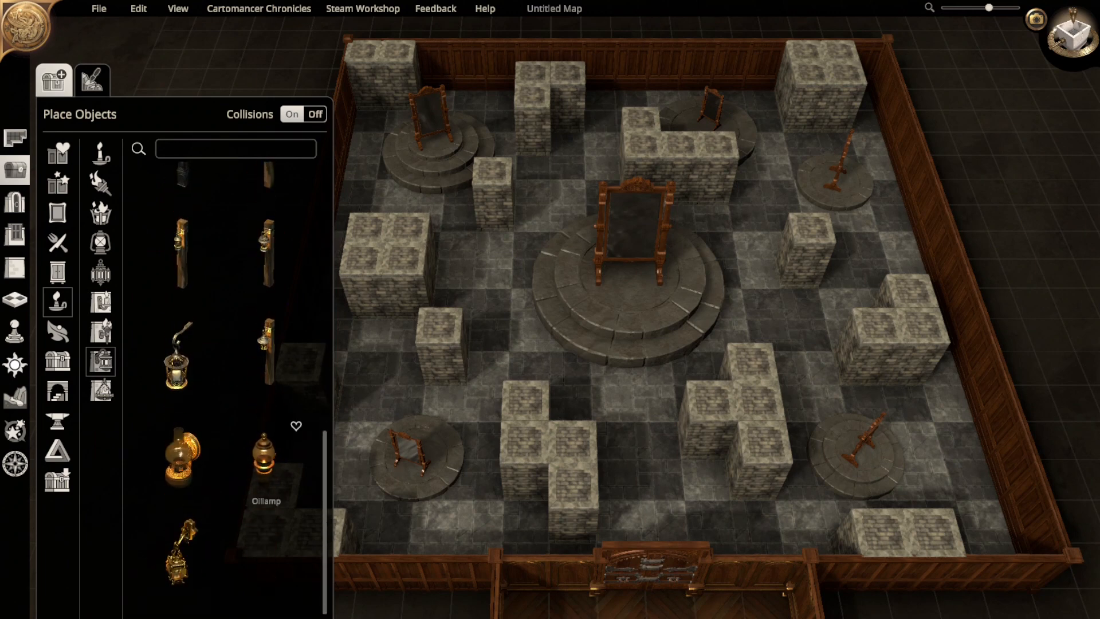
click(265, 455)
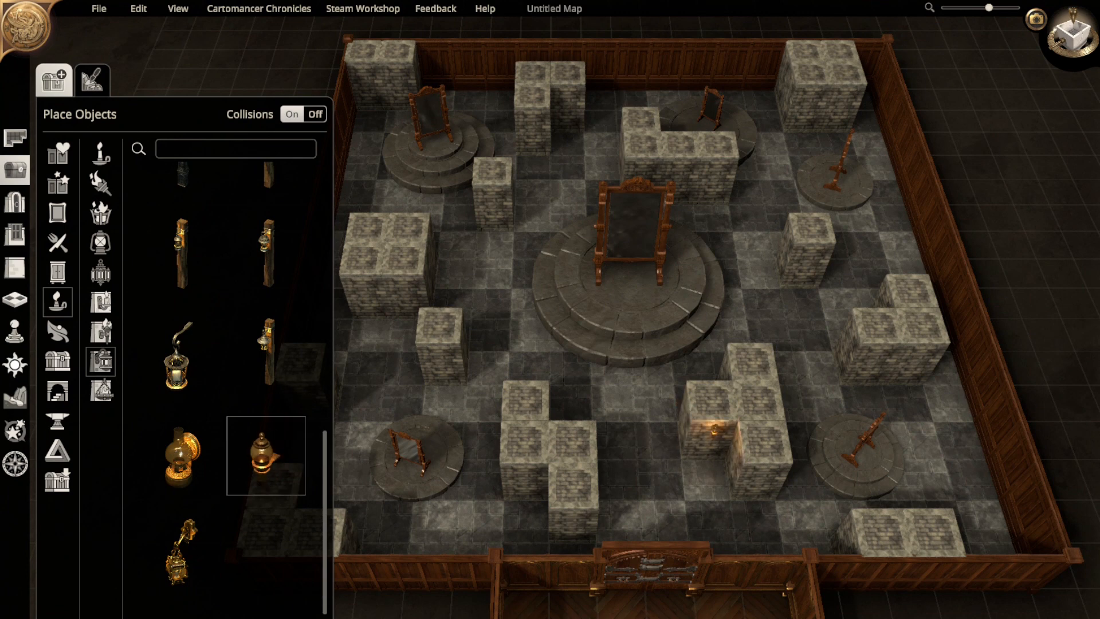
click(714, 429)
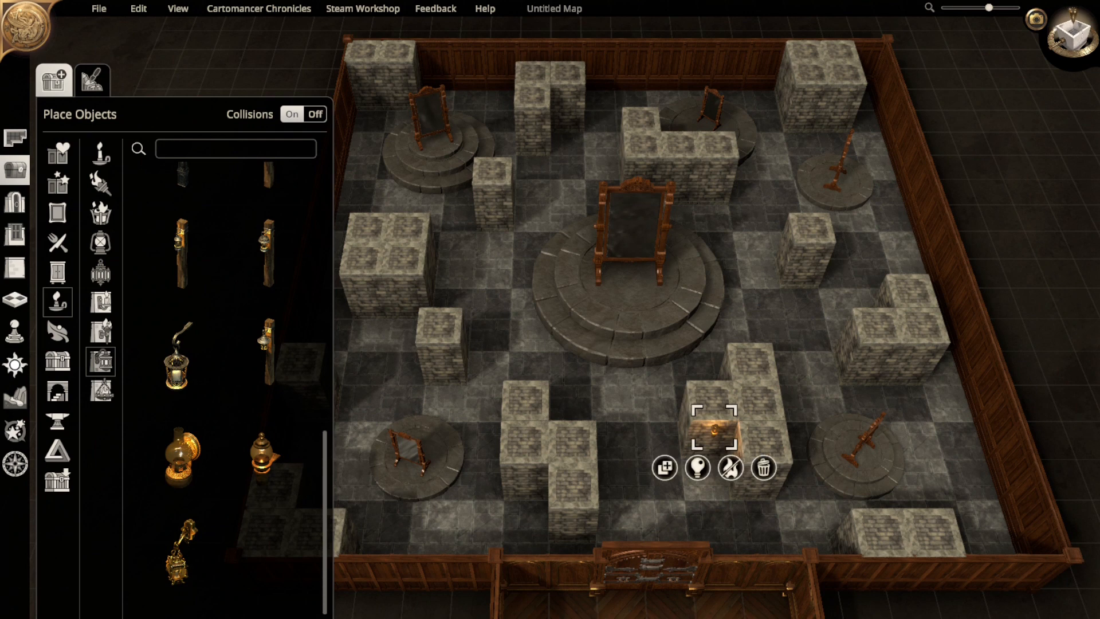
click(697, 467)
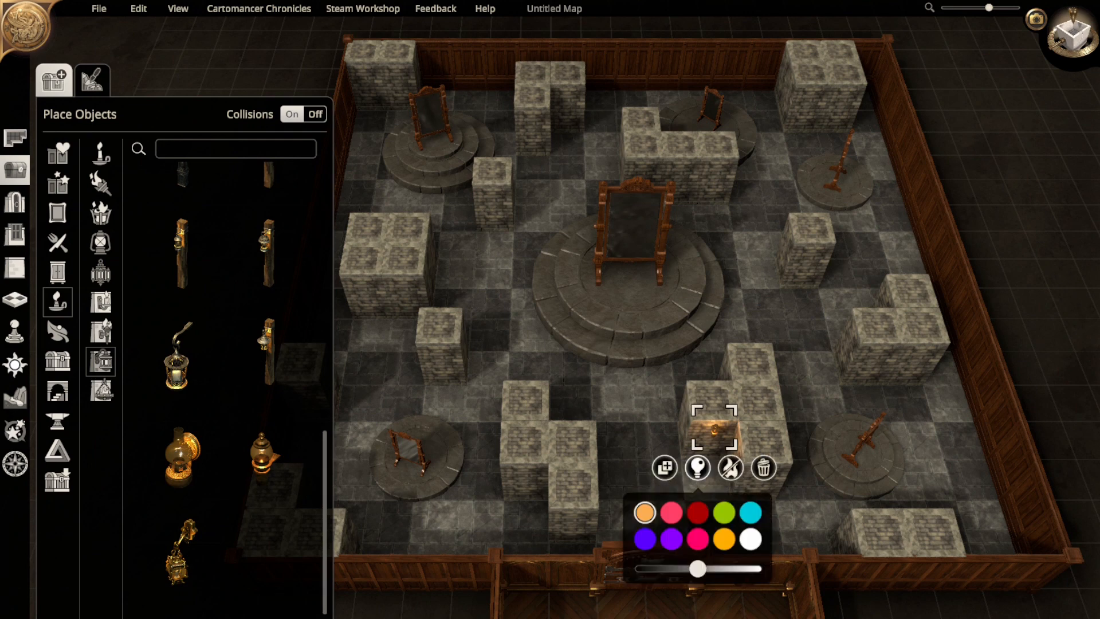
click(698, 512)
drag(698, 569, 724, 569)
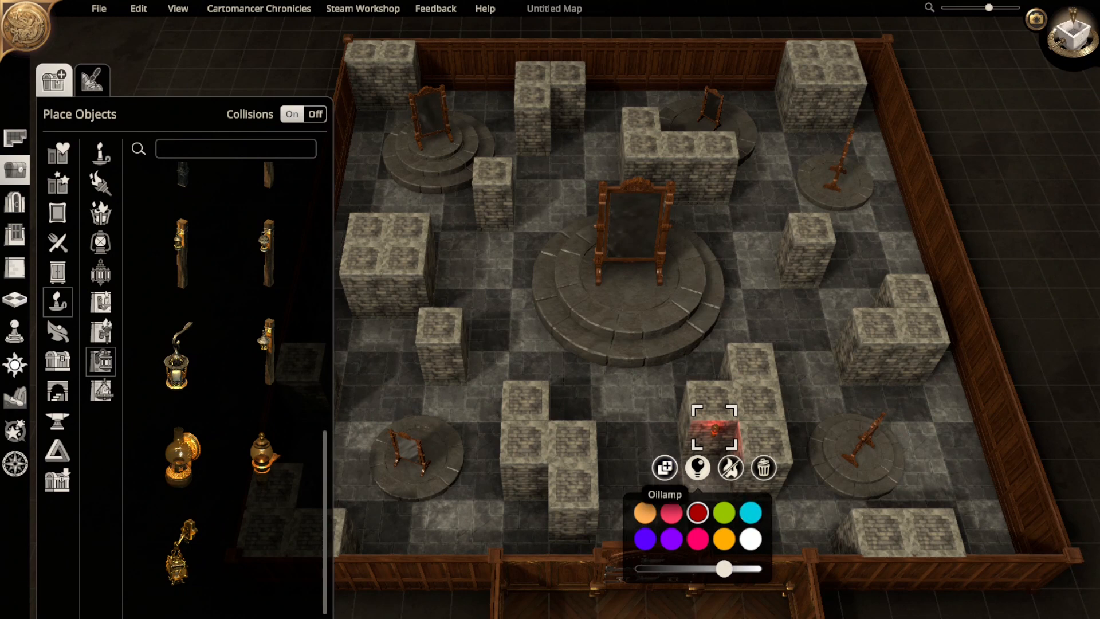
- Duplicate the red oil lamp onto the southwest stone cluster and the south wall on both sides of the entrance
click(665, 468)
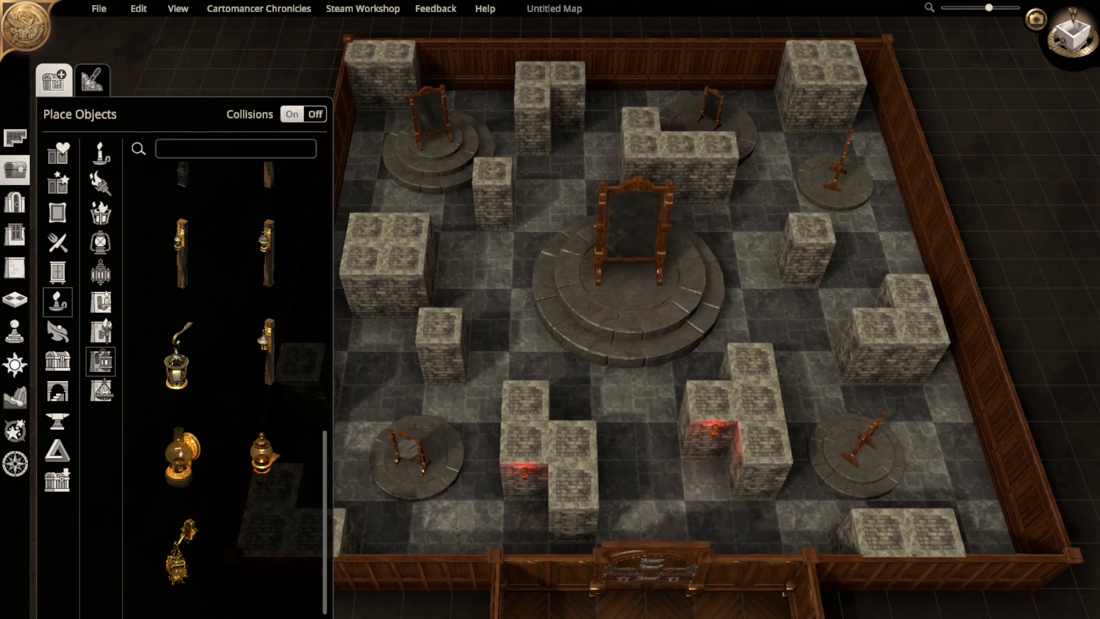
click(540, 487)
click(493, 528)
click(729, 548)
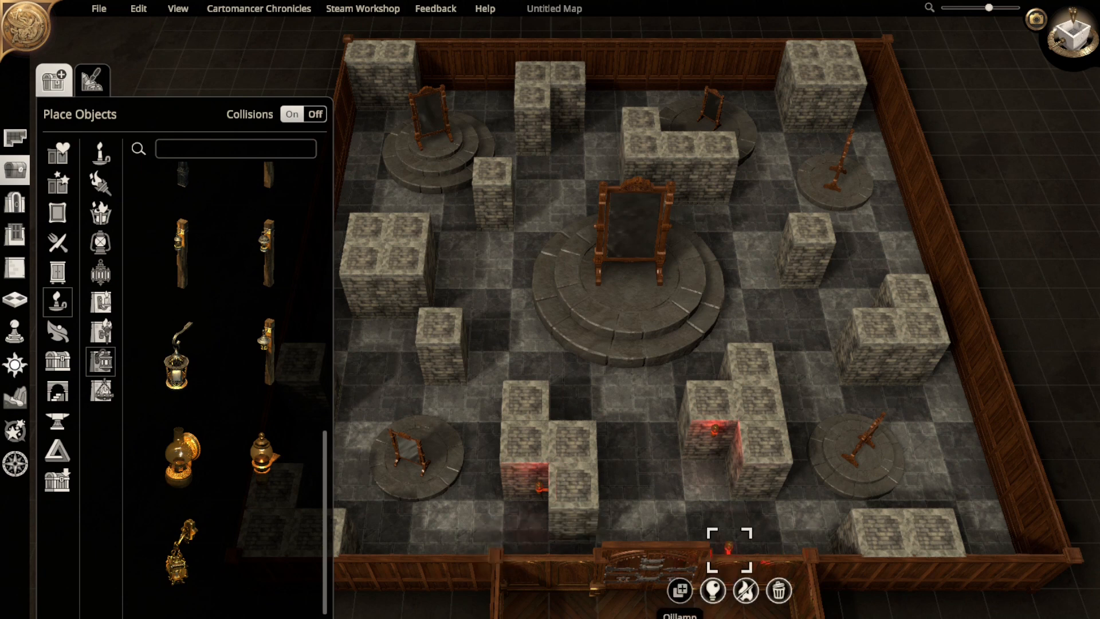
click(681, 590)
click(574, 549)
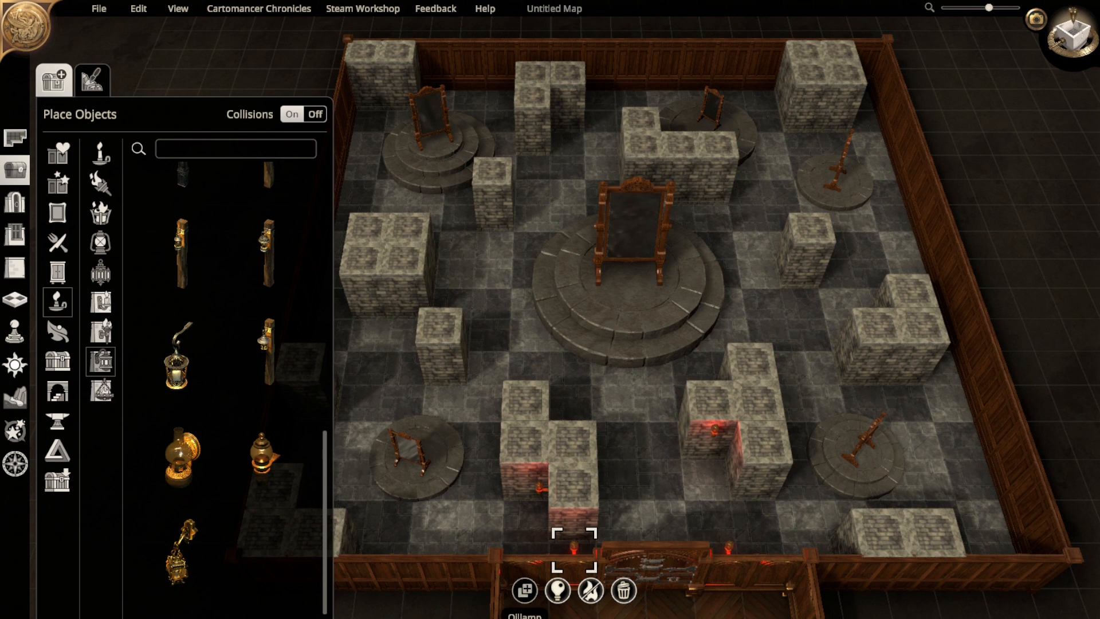
- Duplicate red lamps onto the south wall block's west face, the southeast cluster's east face and the eastern L-shaped block's south face
click(525, 590)
click(848, 533)
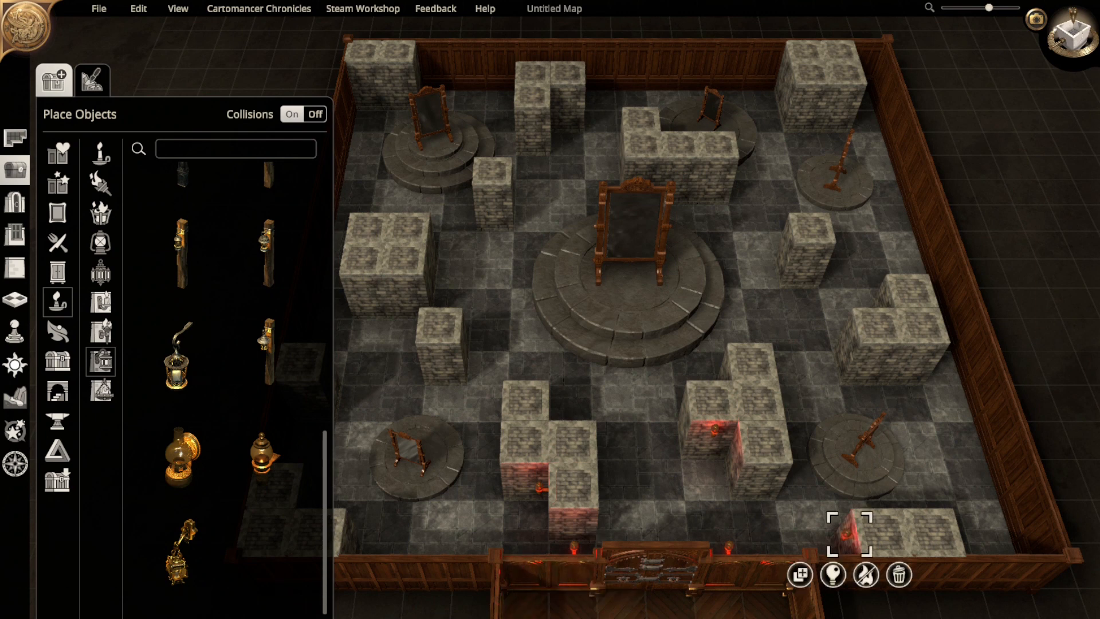
click(800, 574)
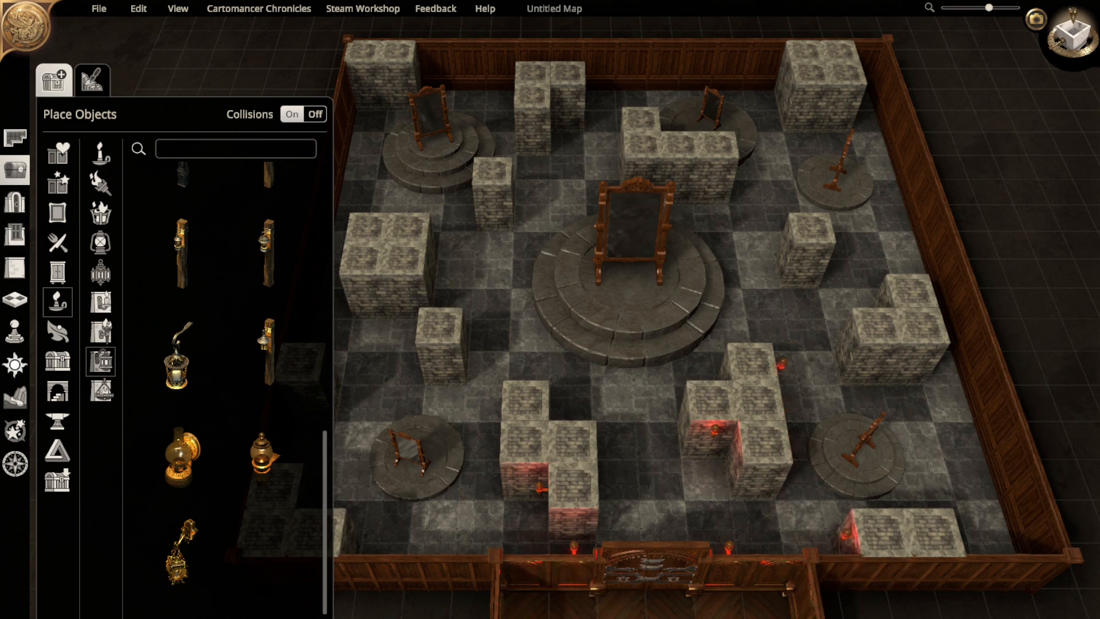
click(788, 402)
click(736, 443)
click(929, 351)
- Duplicate red lamps onto the south wall block's east face, the lone eastern pillar's south face and the southwest cluster's upper east face
right_drag(910, 402, 682, 413)
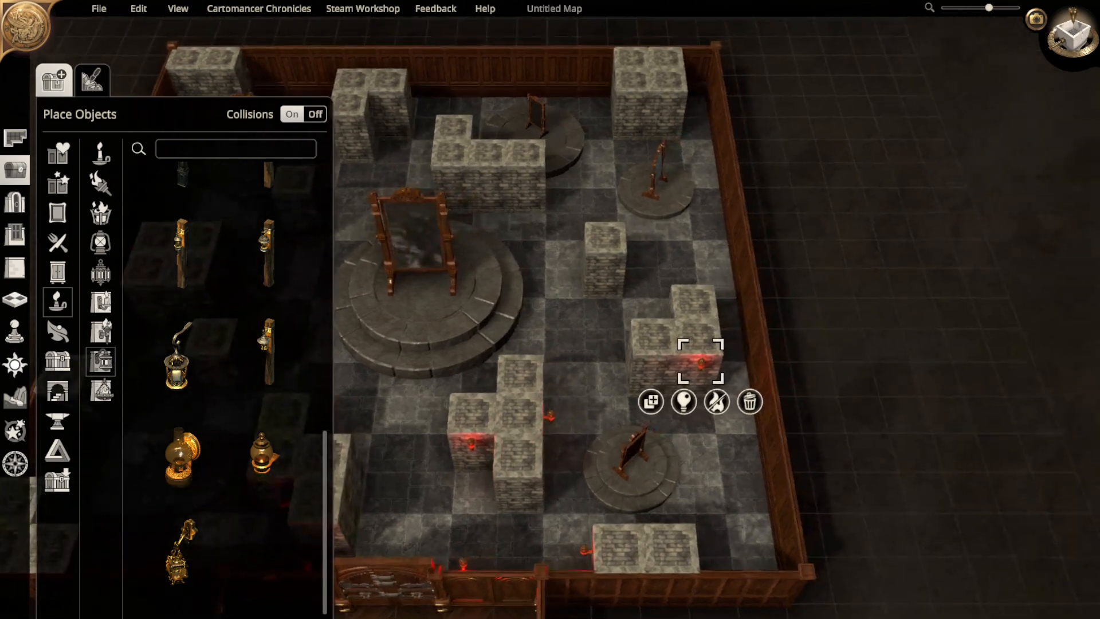
click(651, 402)
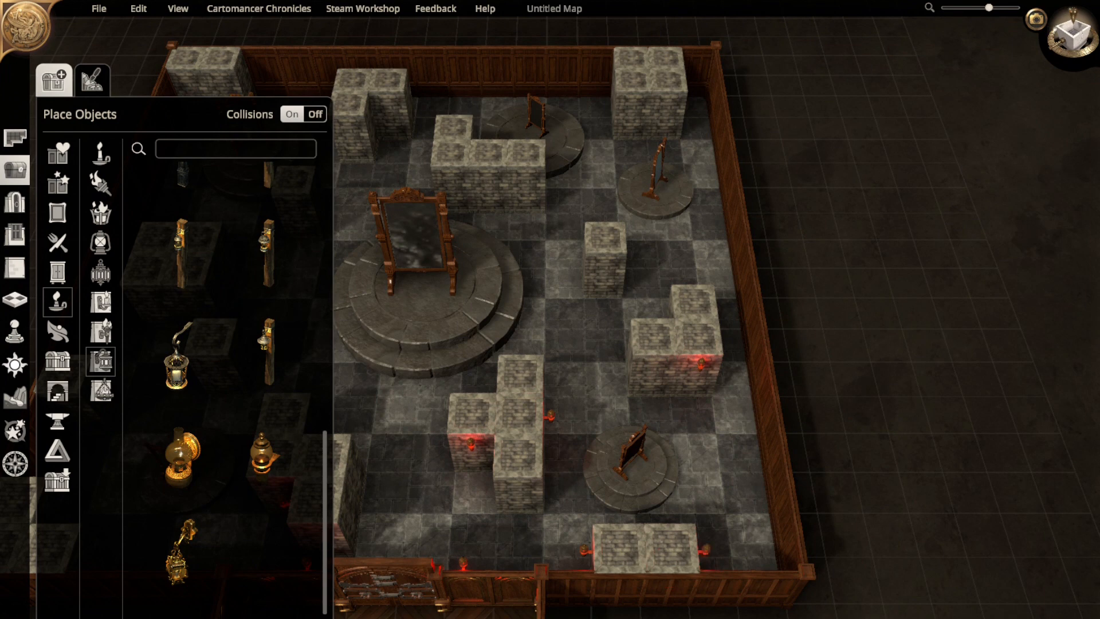
click(705, 550)
click(653, 590)
right_drag(605, 259, 813, 393)
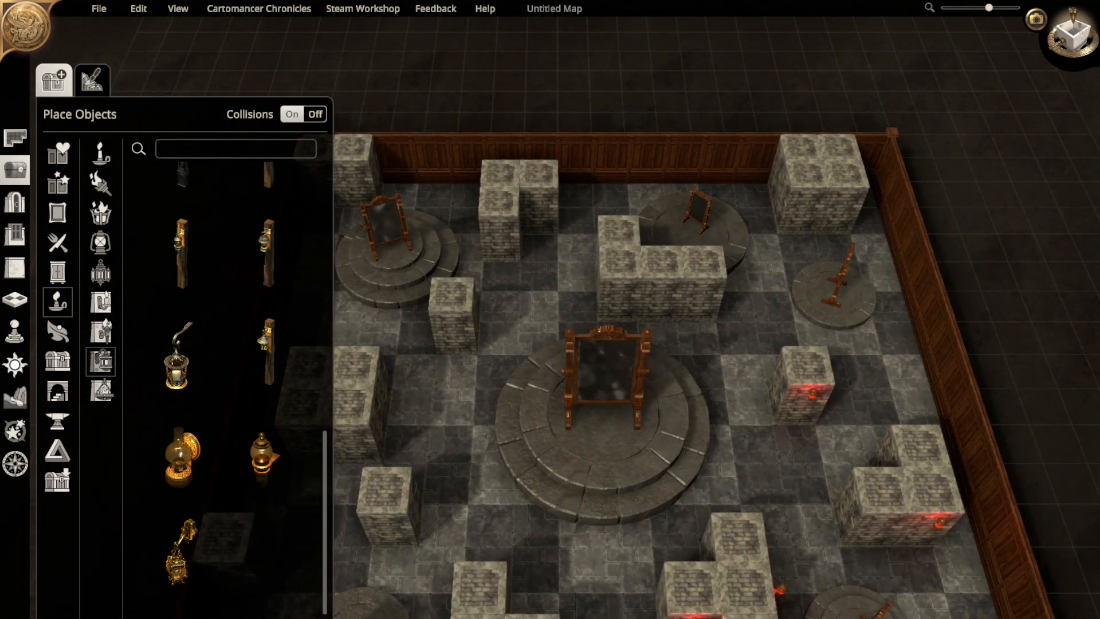
click(813, 393)
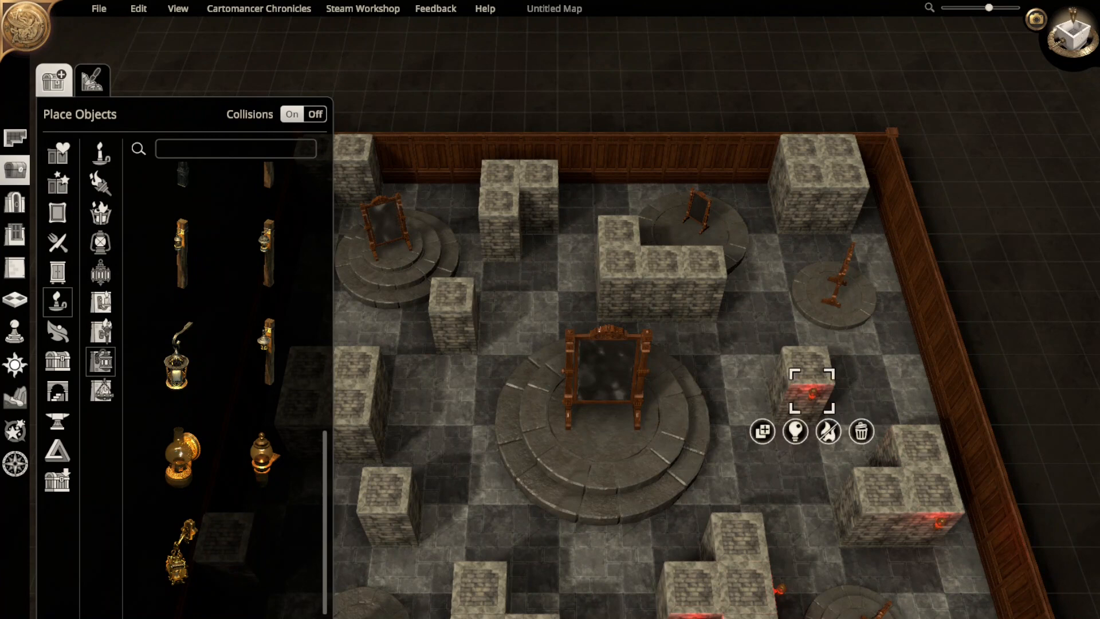
click(763, 431)
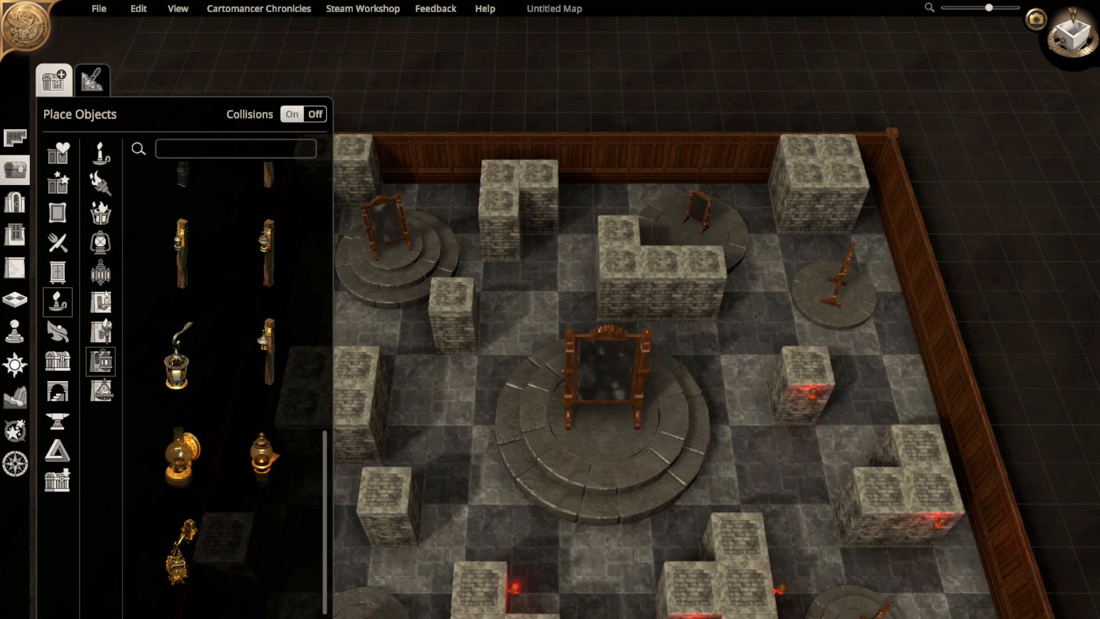
click(514, 587)
right_drag(515, 587, 733, 417)
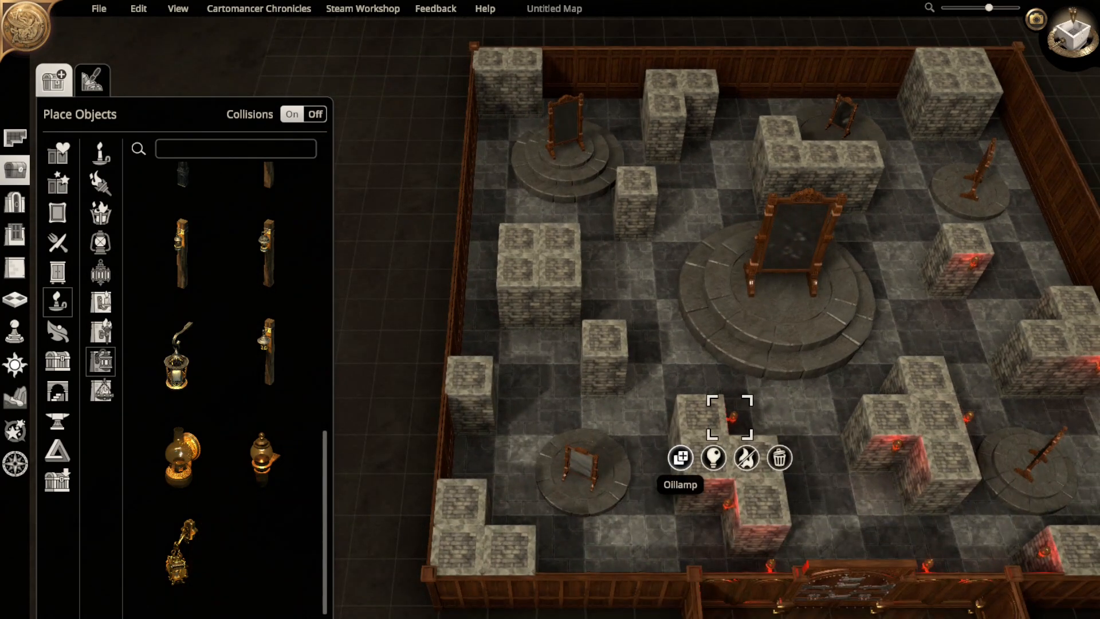
- Duplicate red lamps onto the southwest corner block's inner corner, the lone western pillar's south face and the southwest cluster's west face
click(680, 457)
click(510, 520)
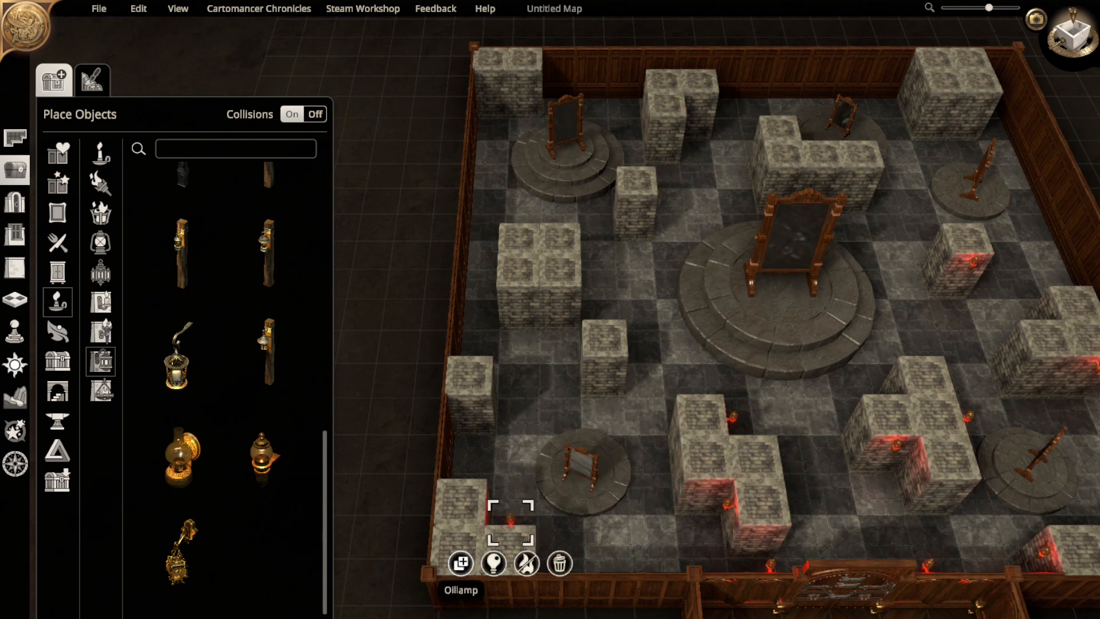
click(461, 564)
click(499, 378)
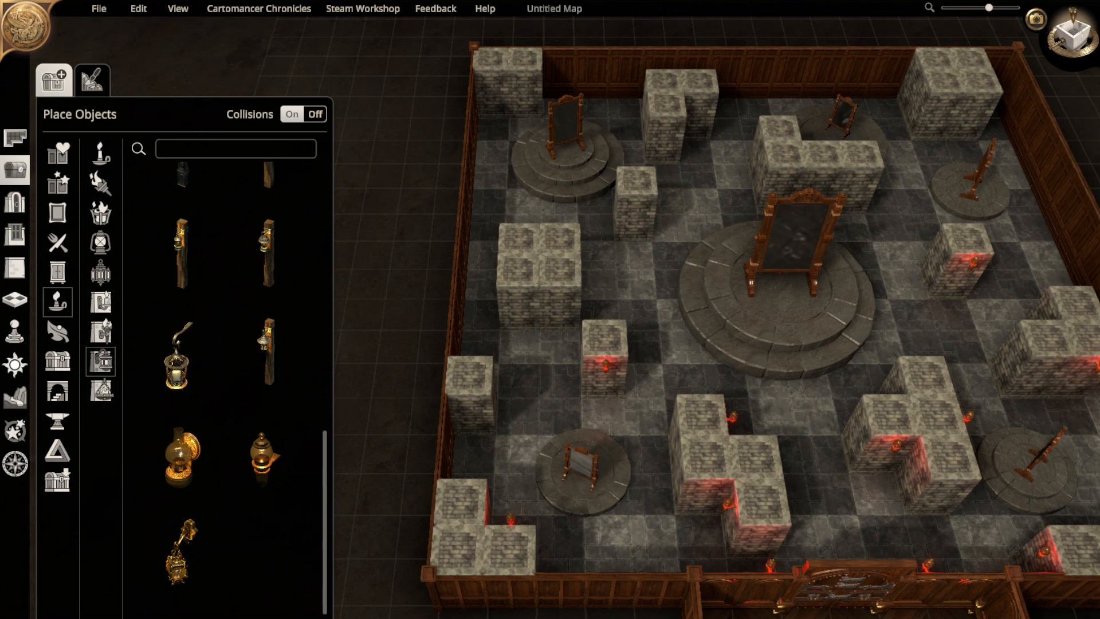
click(605, 364)
click(555, 402)
click(675, 459)
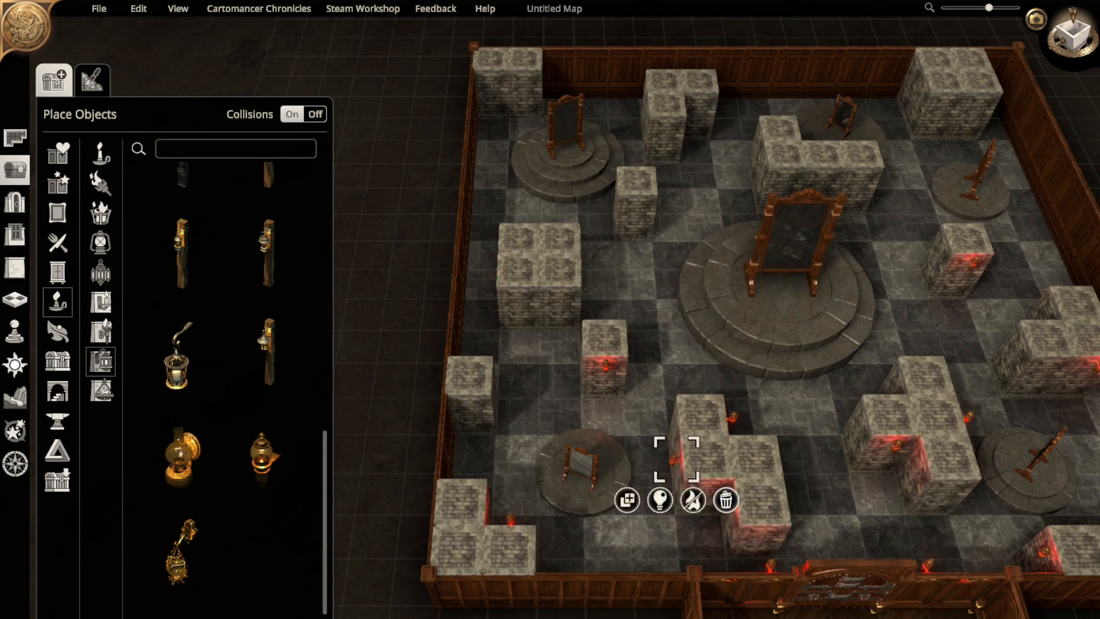
- Delete the red lamp on the west side of the southwest cluster's southern block
mouse_move(753, 507)
mouse_down()
mouse_move(746, 462)
mouse_move(752, 505)
mouse_up()
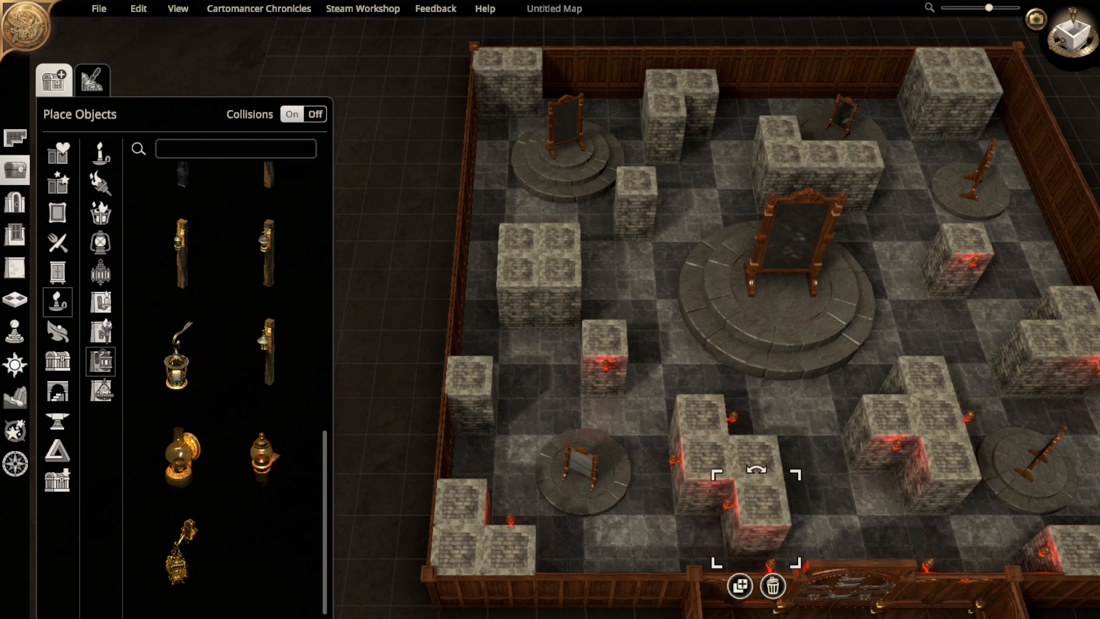
click(728, 504)
click(781, 544)
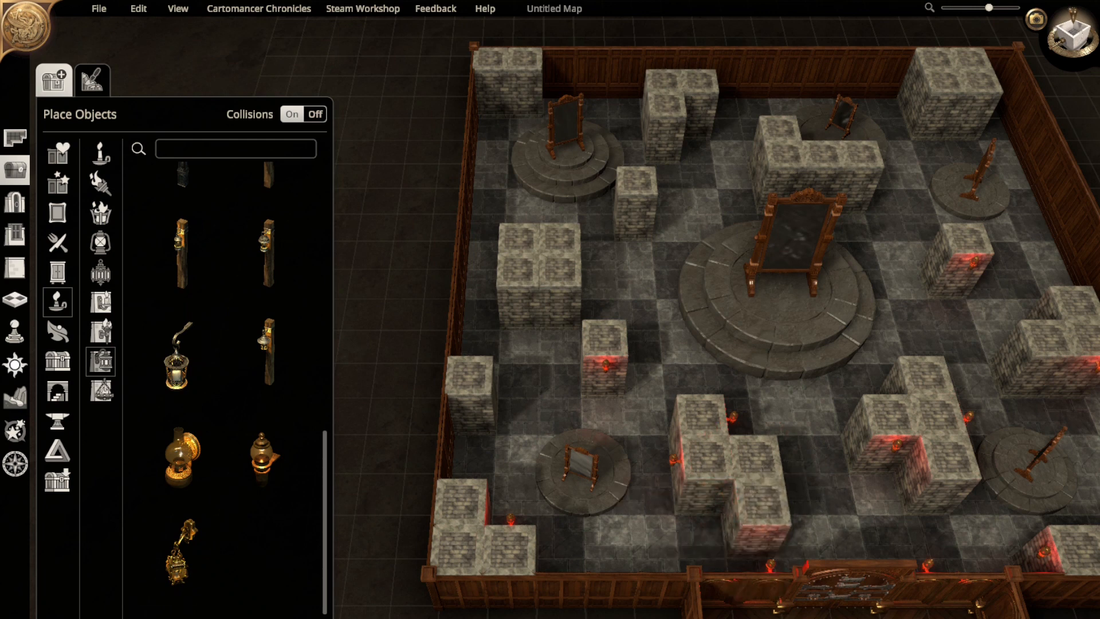
- Shift the southwest cluster's southern block one tile west and duplicate it southward to extend the column to the wall
right_drag(780, 539, 568, 566)
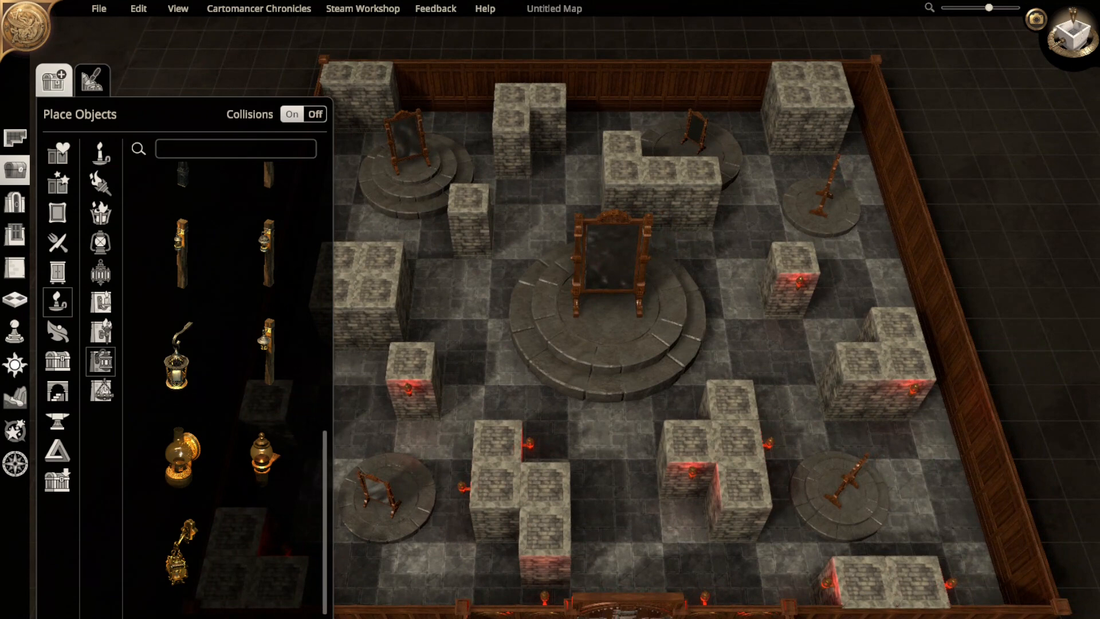
right_drag(569, 566, 651, 512)
click(631, 487)
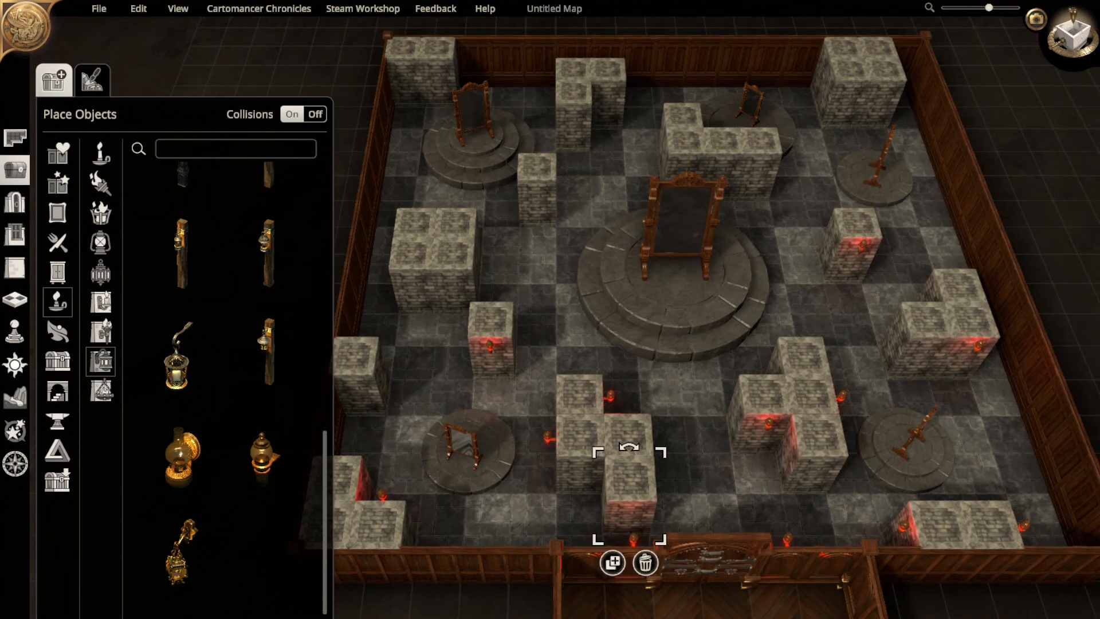
drag(632, 487, 583, 487)
click(565, 563)
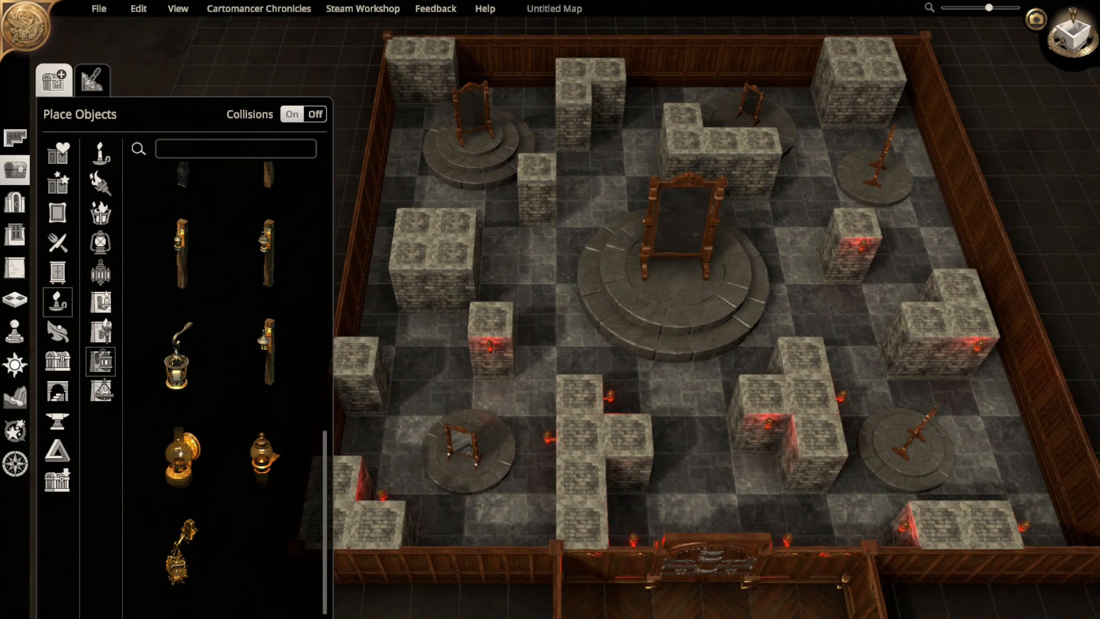
click(583, 521)
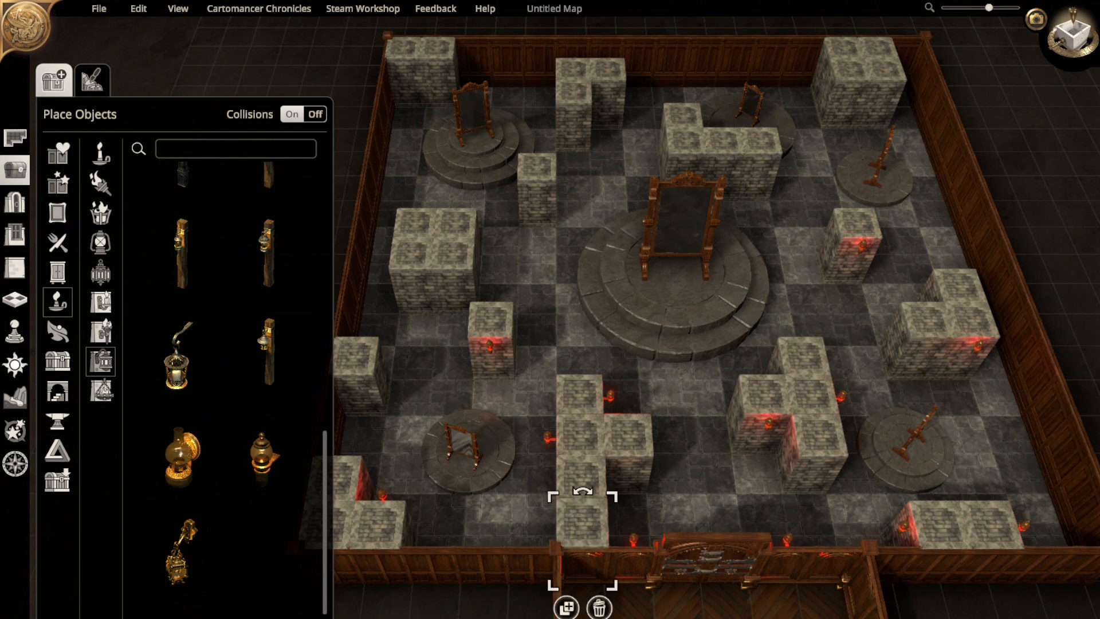
- Remove the lamp from the south wall block's west face and duplicate a southeast cluster block against the south wall beside the entrance
right_drag(659, 507, 487, 548)
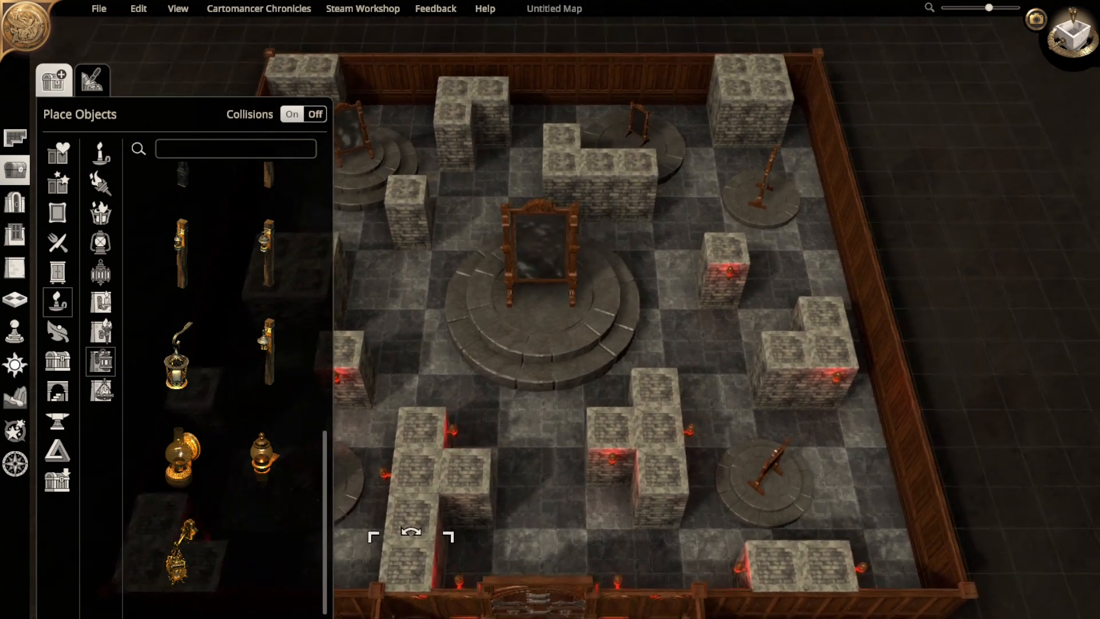
click(738, 569)
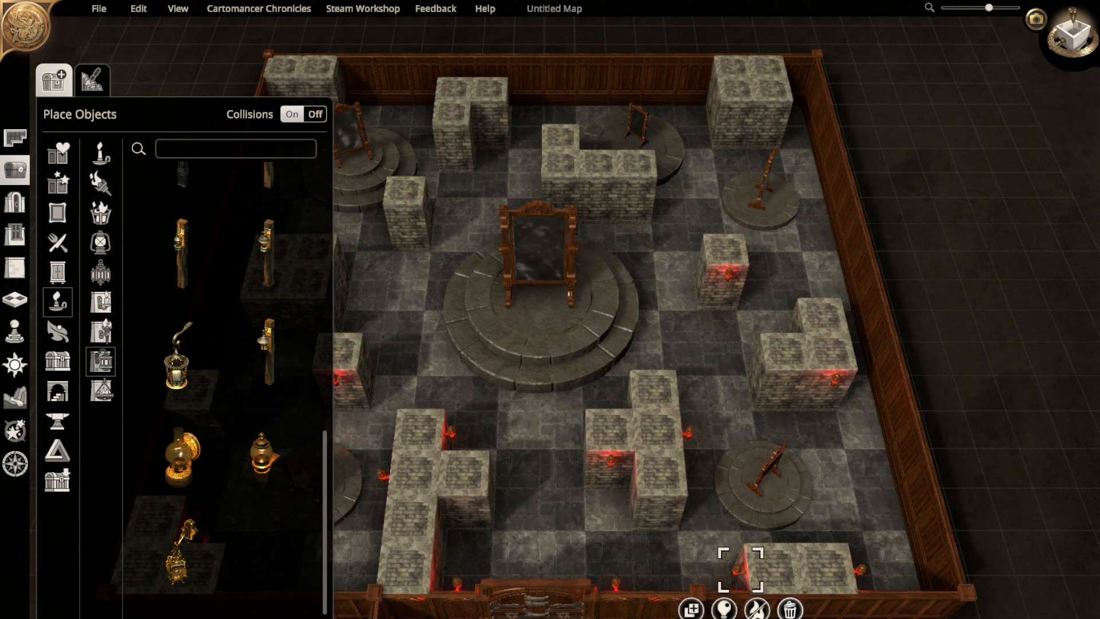
click(658, 487)
click(642, 557)
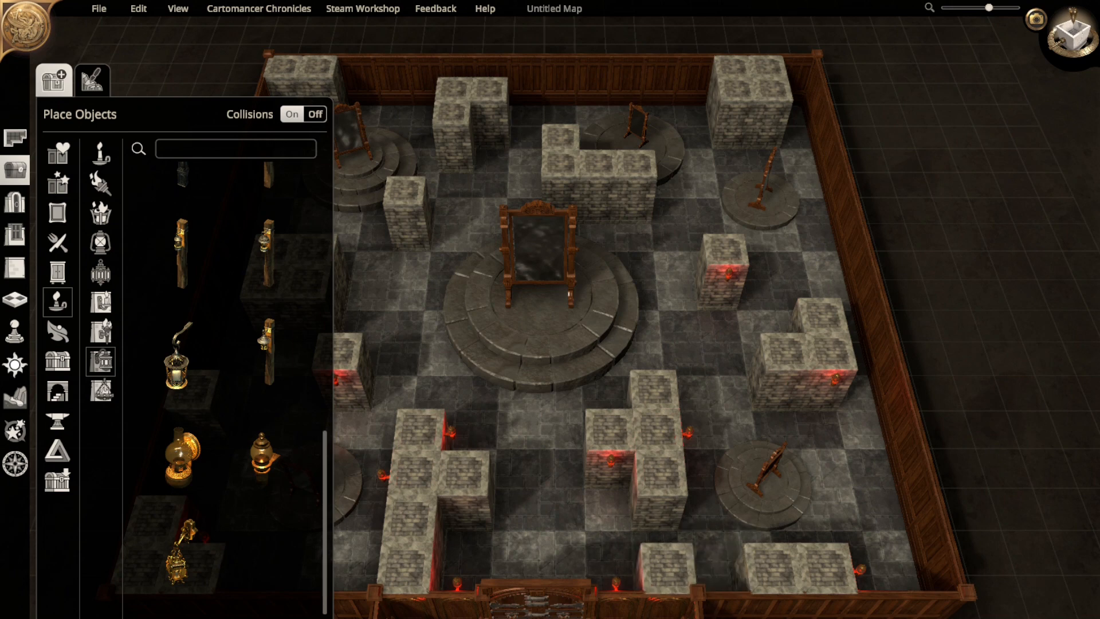
click(668, 567)
- Move the south wall block's east lamp to its north face and shift the eastern L-shaped block's lamp one tile west
click(769, 568)
click(860, 569)
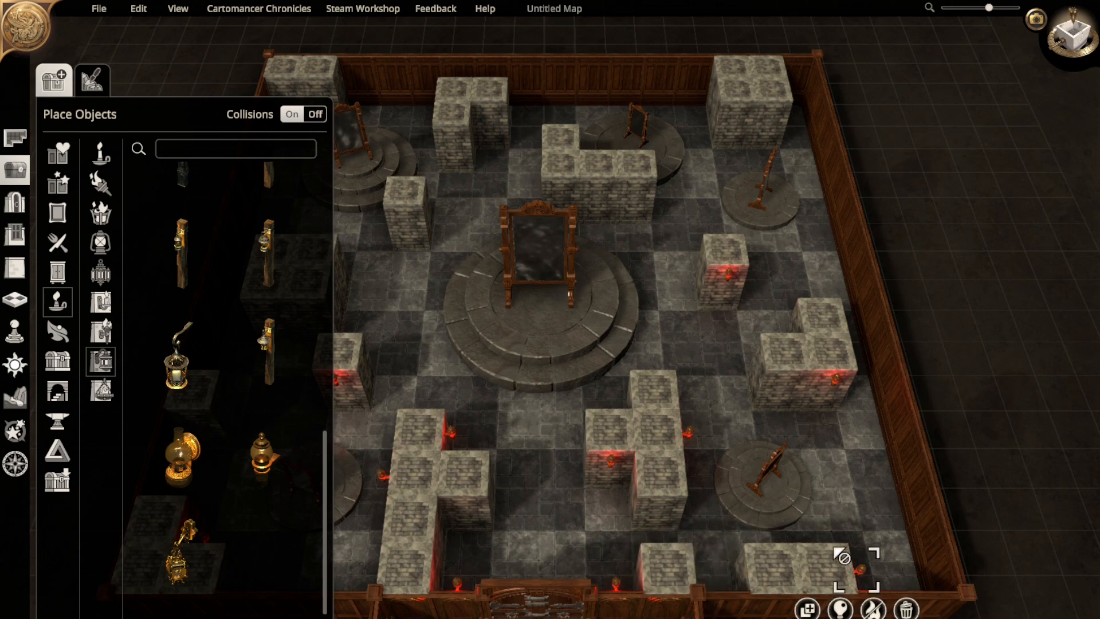
drag(860, 569, 819, 538)
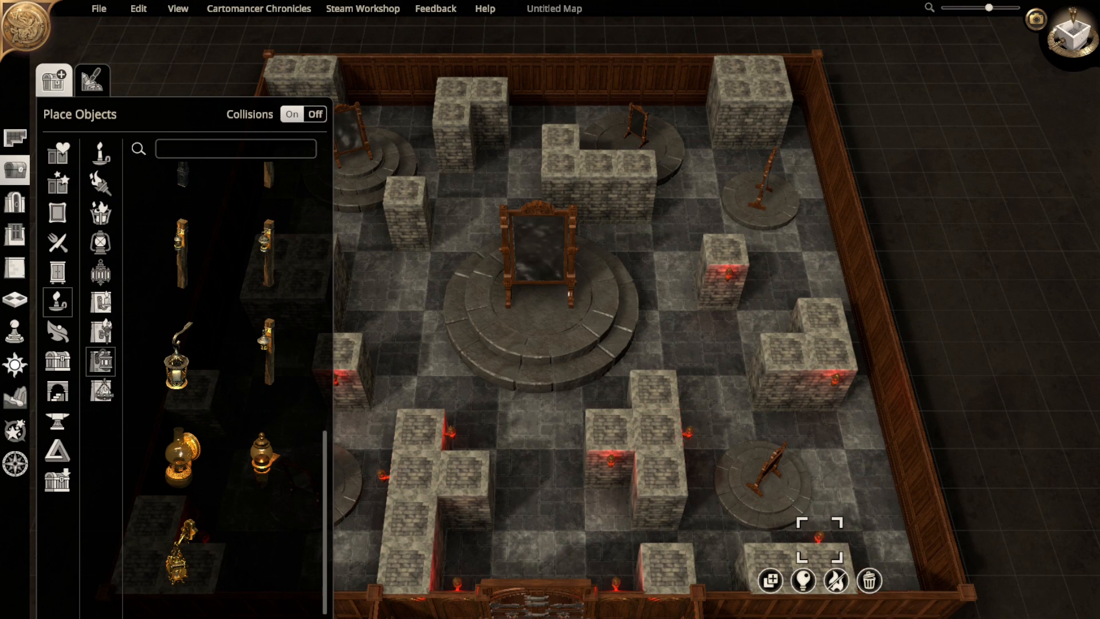
click(835, 378)
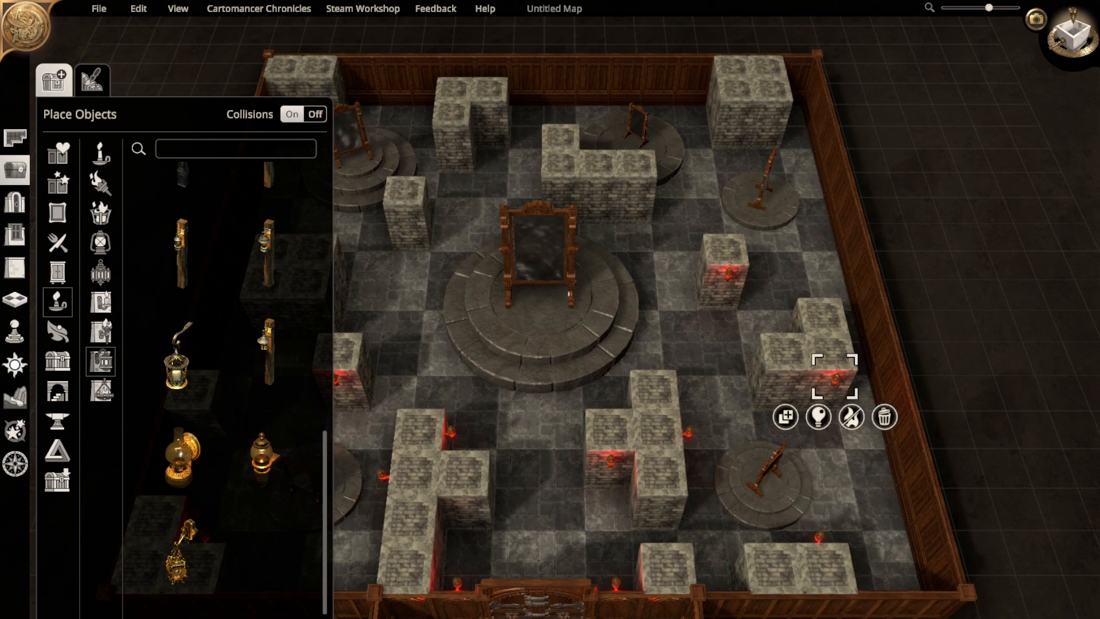
drag(835, 378, 789, 378)
key(Escape)
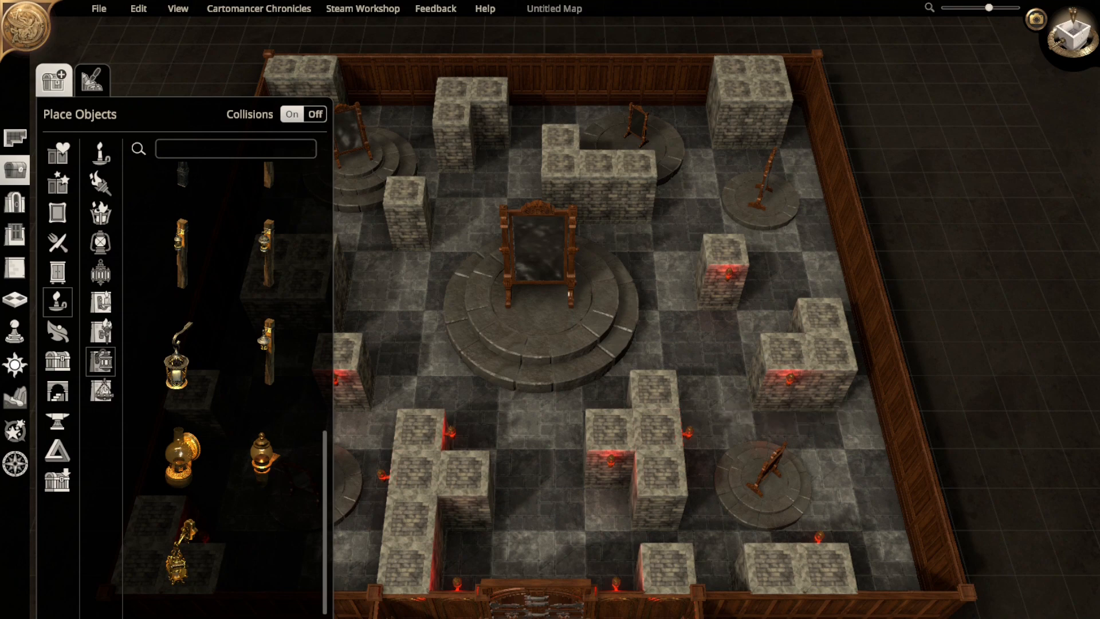
- Set a stone block with a red lamp against the east wall and move the southeast cluster's south-facing lamp to its north side
key(d)
key(w)
key(s)
key(a)
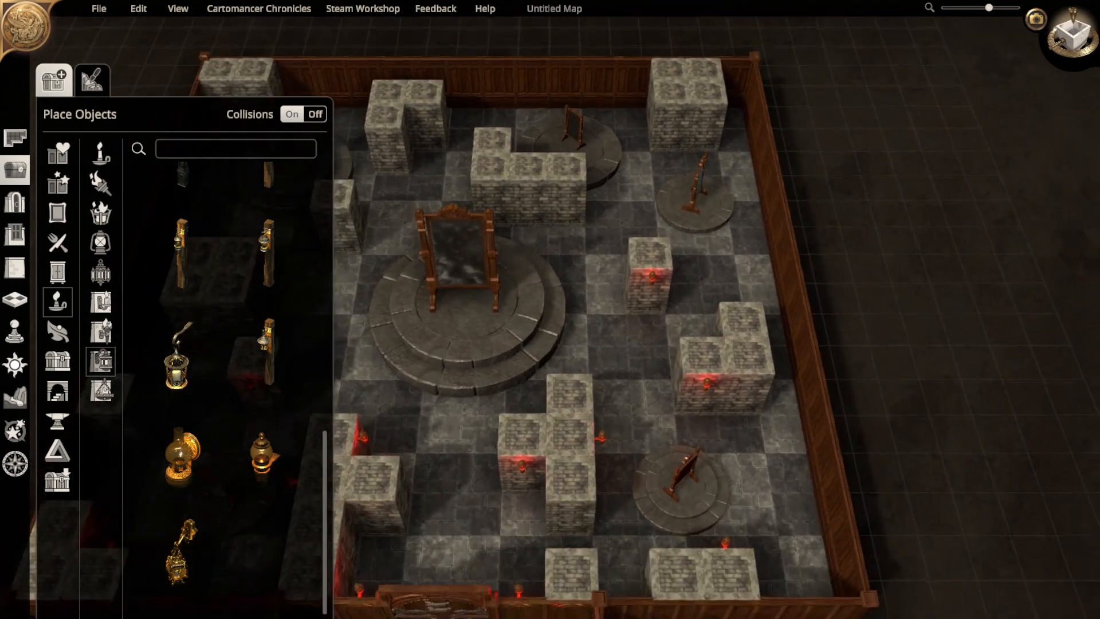
key(a)
key(w)
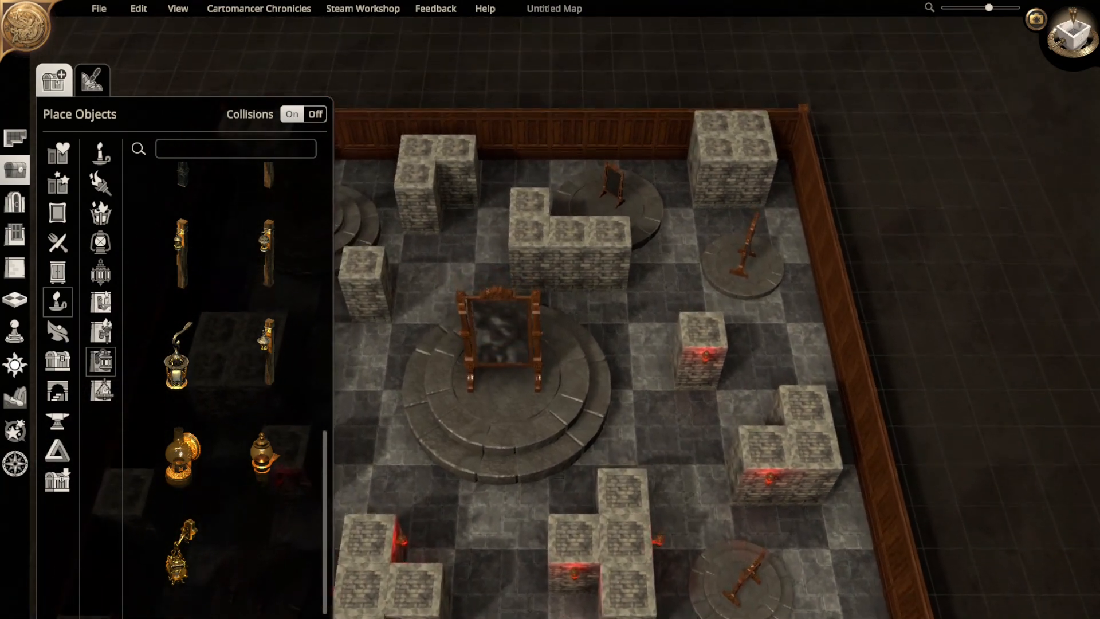
key(s)
key(d)
key(a)
key(s)
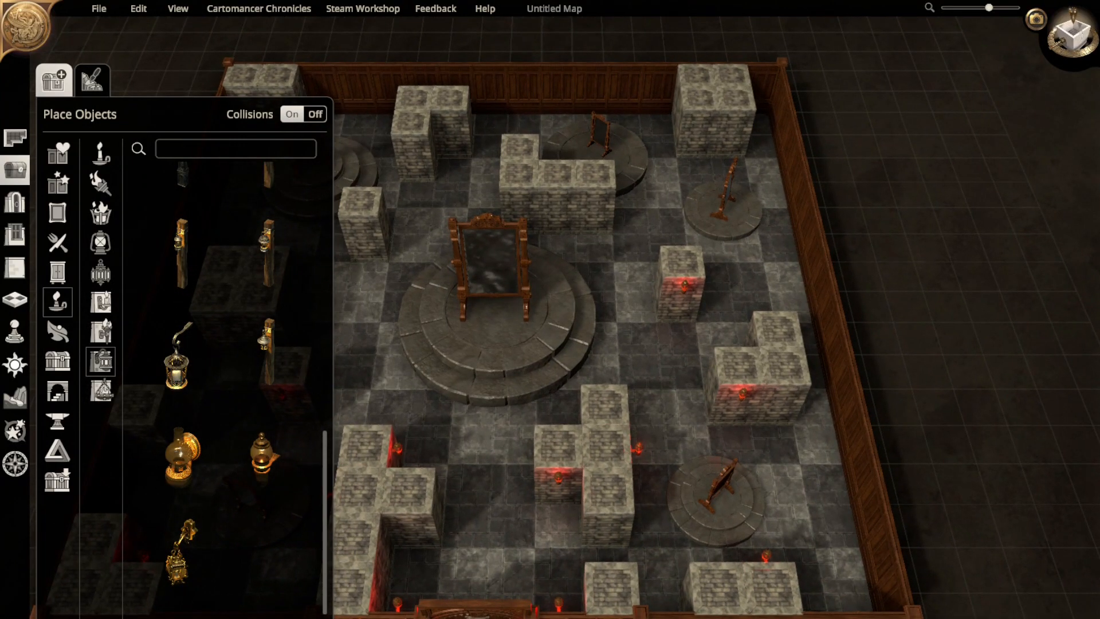
click(717, 510)
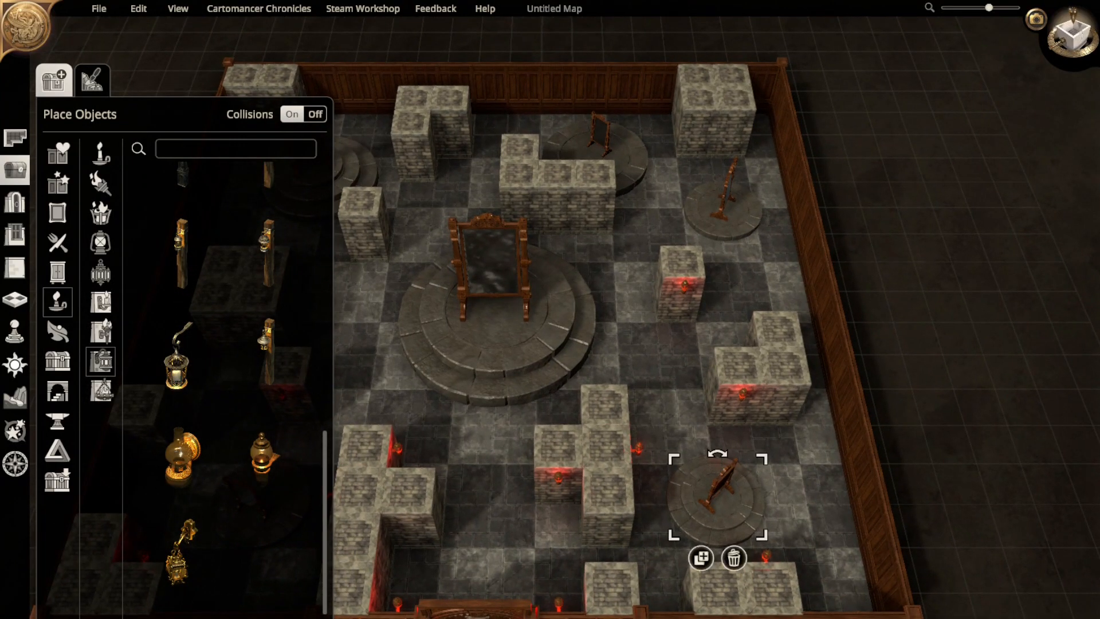
key(w)
key(a)
key(d)
key(a)
key(s)
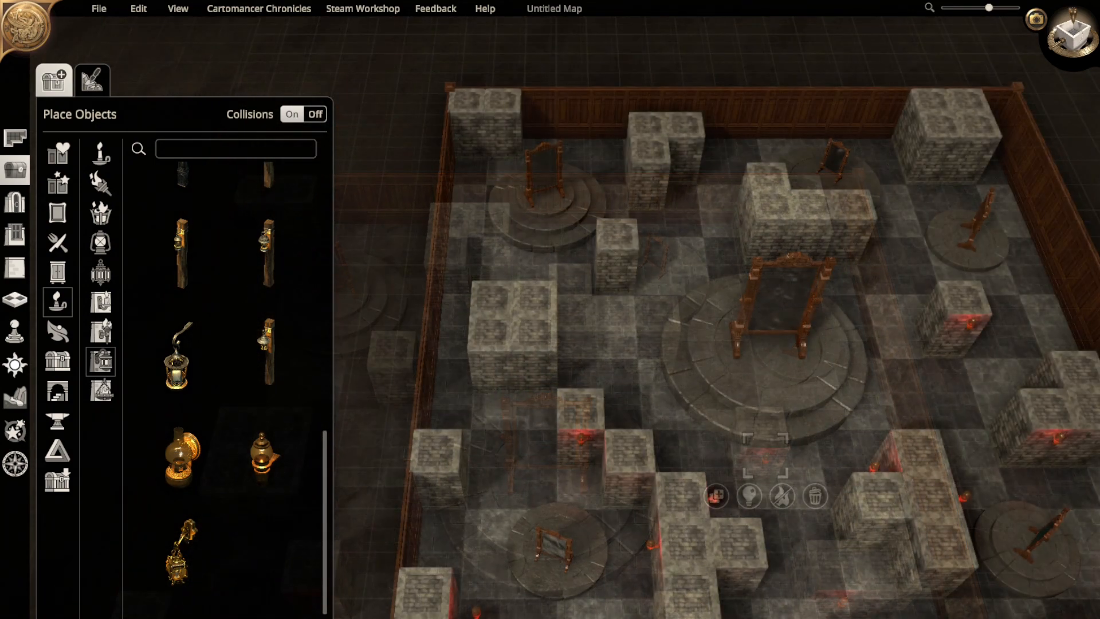
key(d)
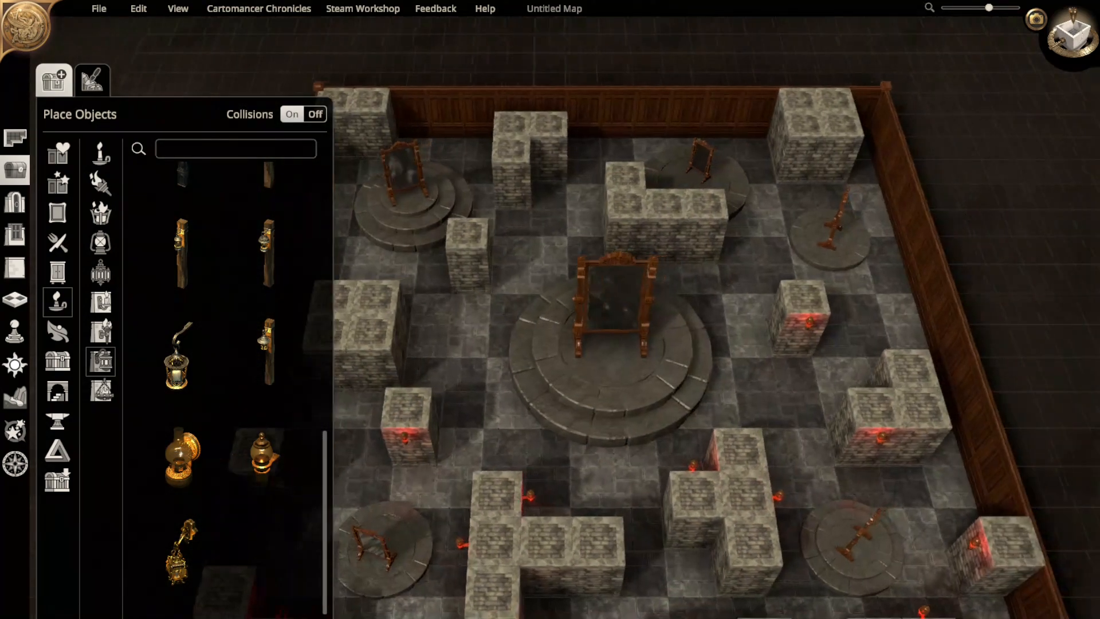
- Place the spare stone block south of the southeast cluster and shift the cluster's southern block one tile west to meet it
drag(605, 456, 714, 590)
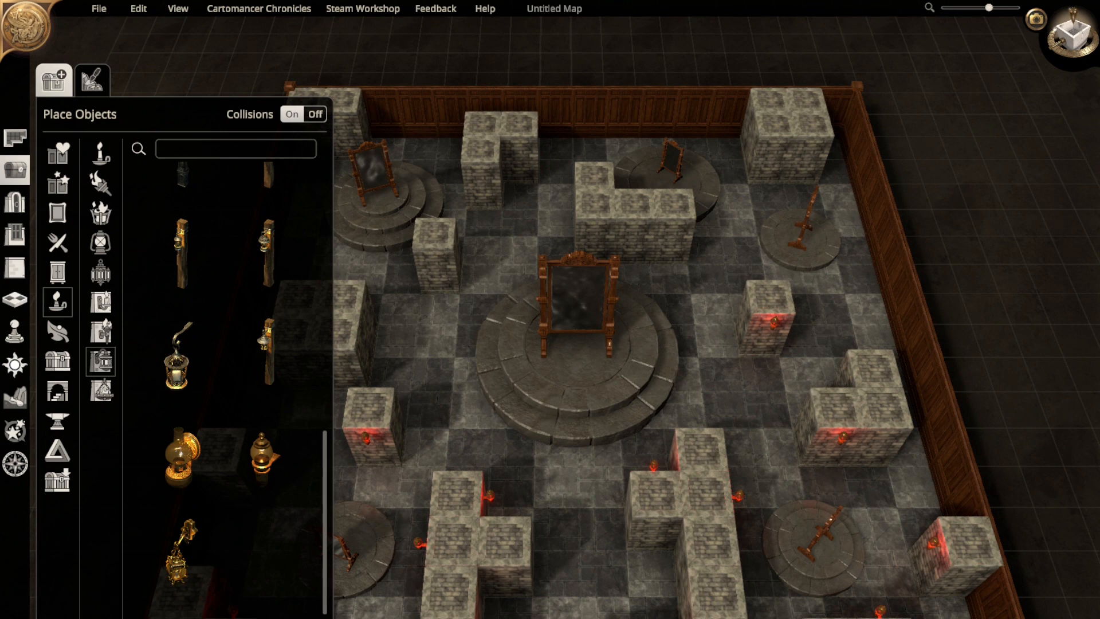
drag(715, 590, 663, 590)
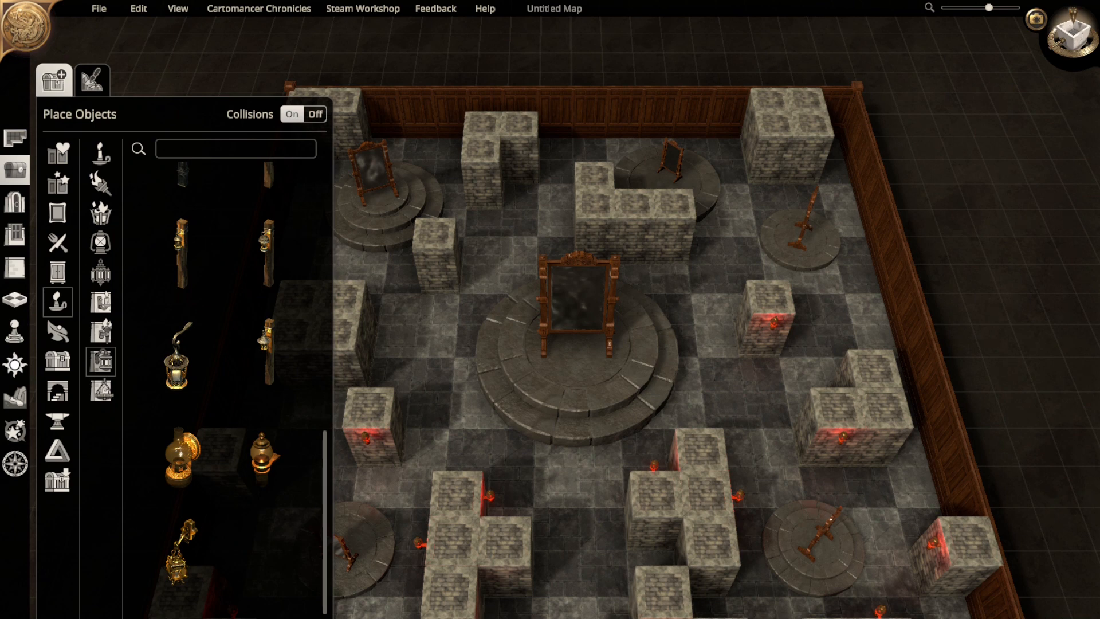
click(662, 591)
click(711, 544)
drag(711, 544, 660, 546)
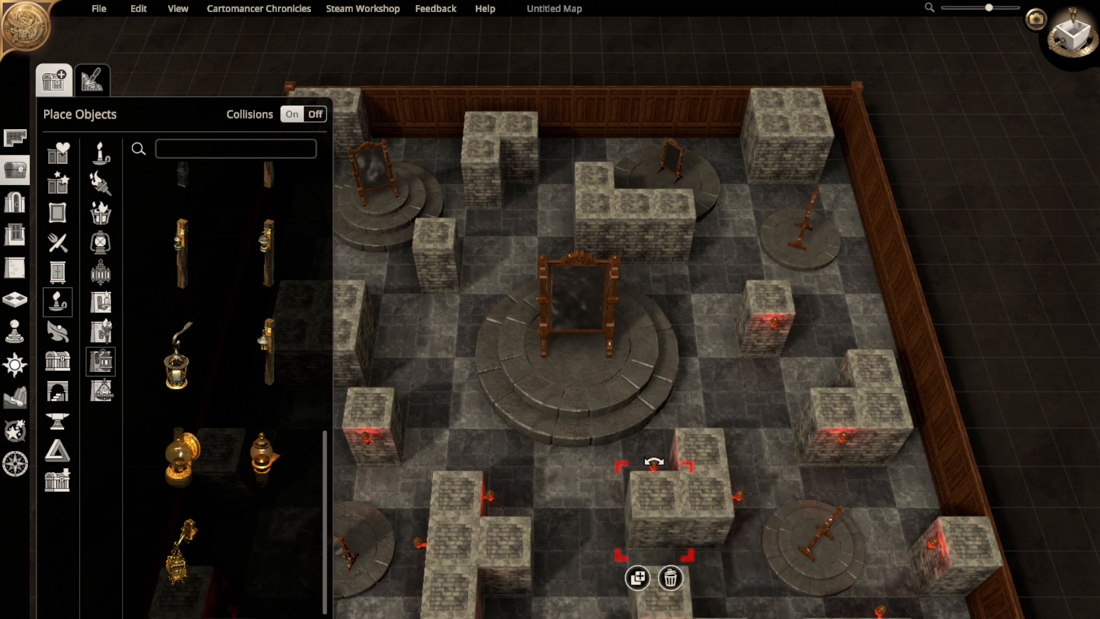
key(Escape)
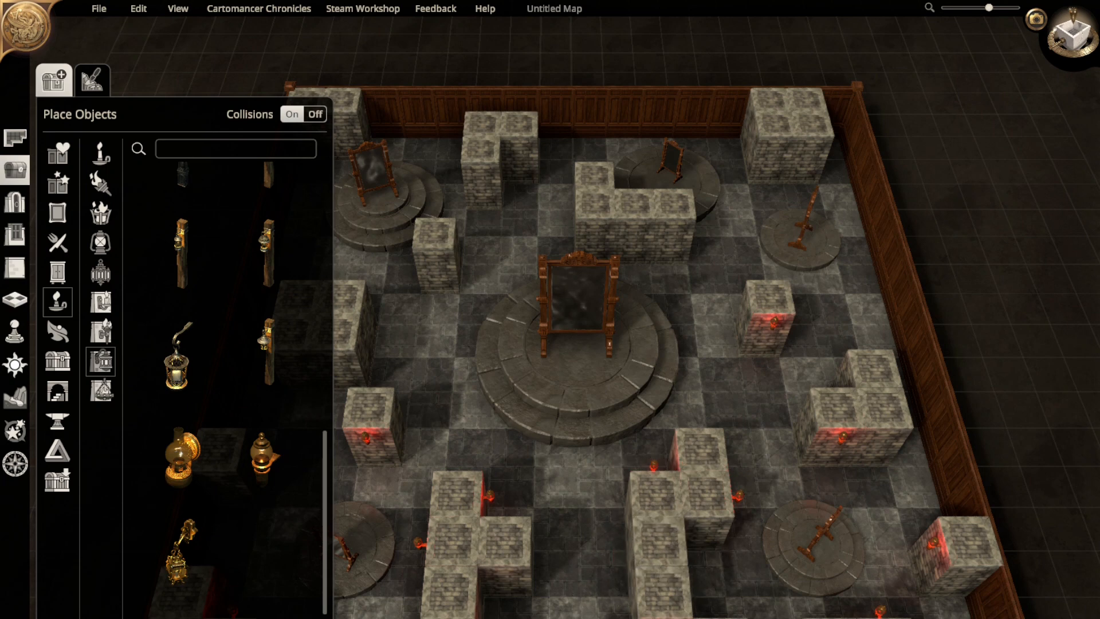
- Try the southwest column's block one tile east, return it, and move the southeast cluster's southern block back east
right_drag(579, 344, 634, 318)
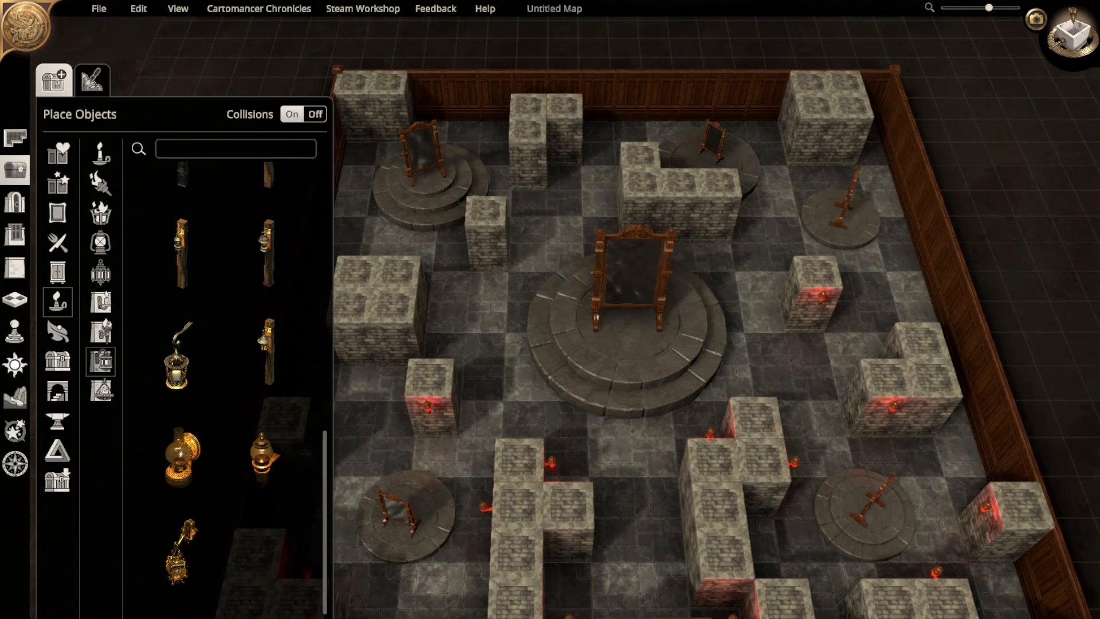
click(569, 568)
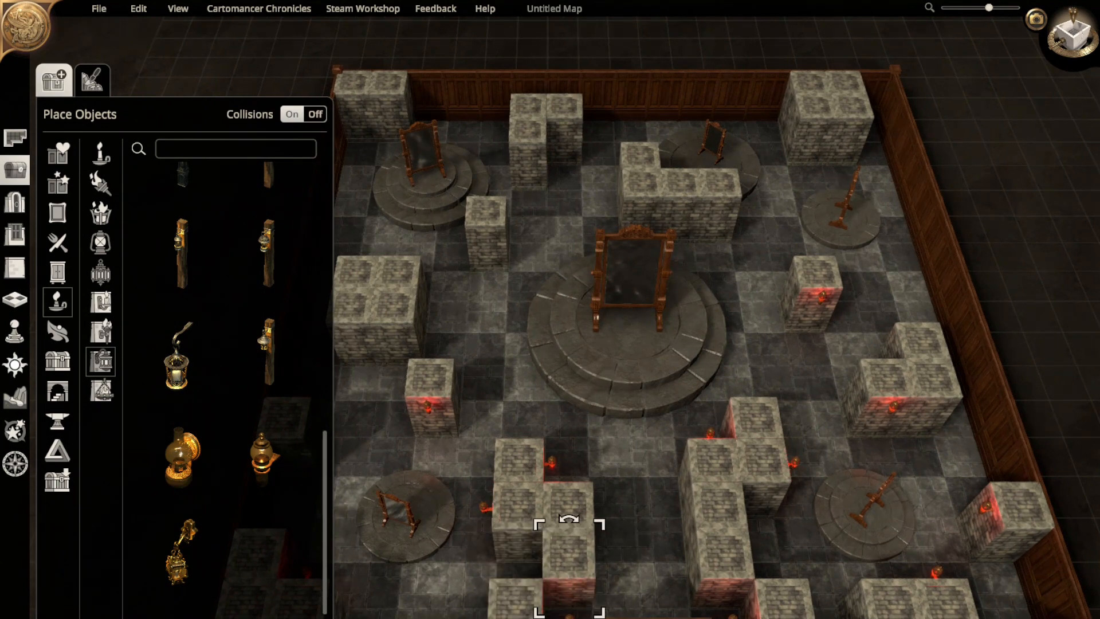
right_drag(628, 321, 609, 301)
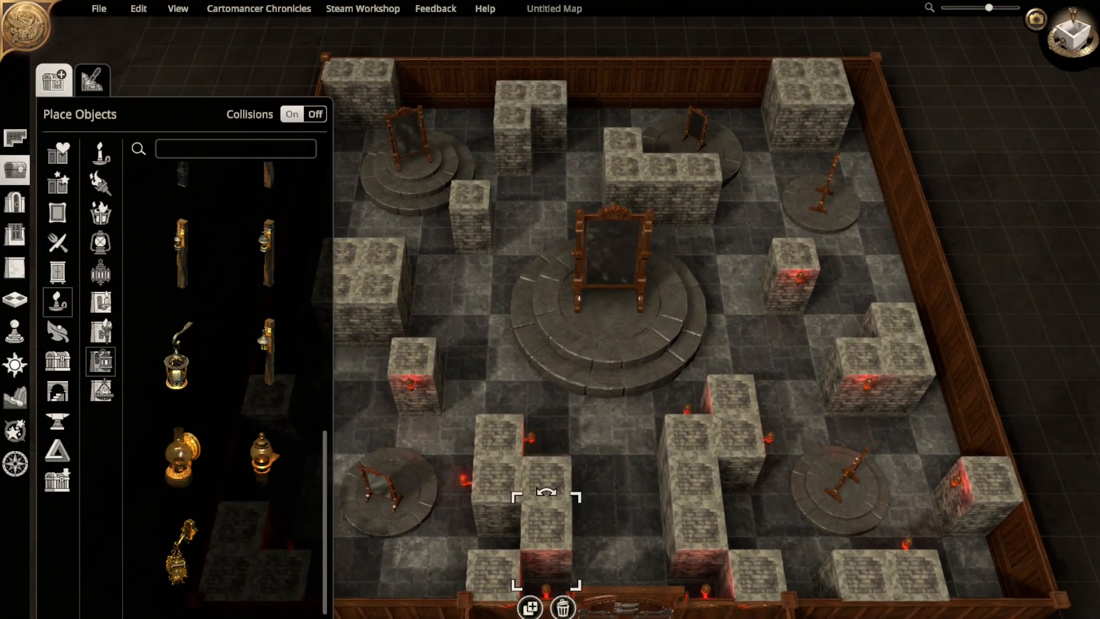
drag(546, 528, 496, 528)
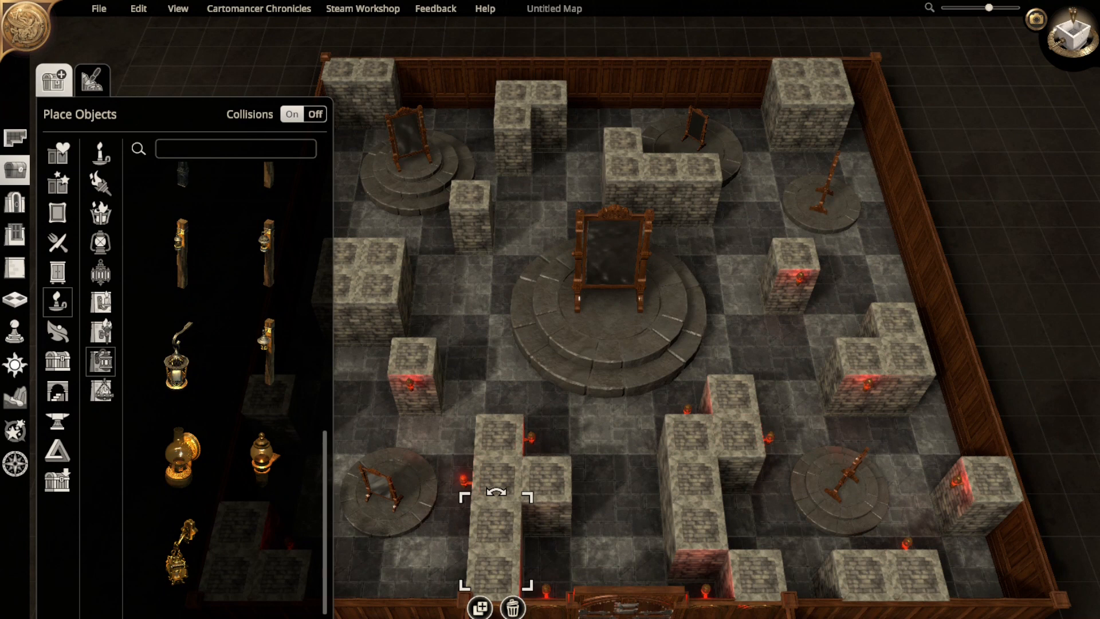
drag(692, 480, 743, 482)
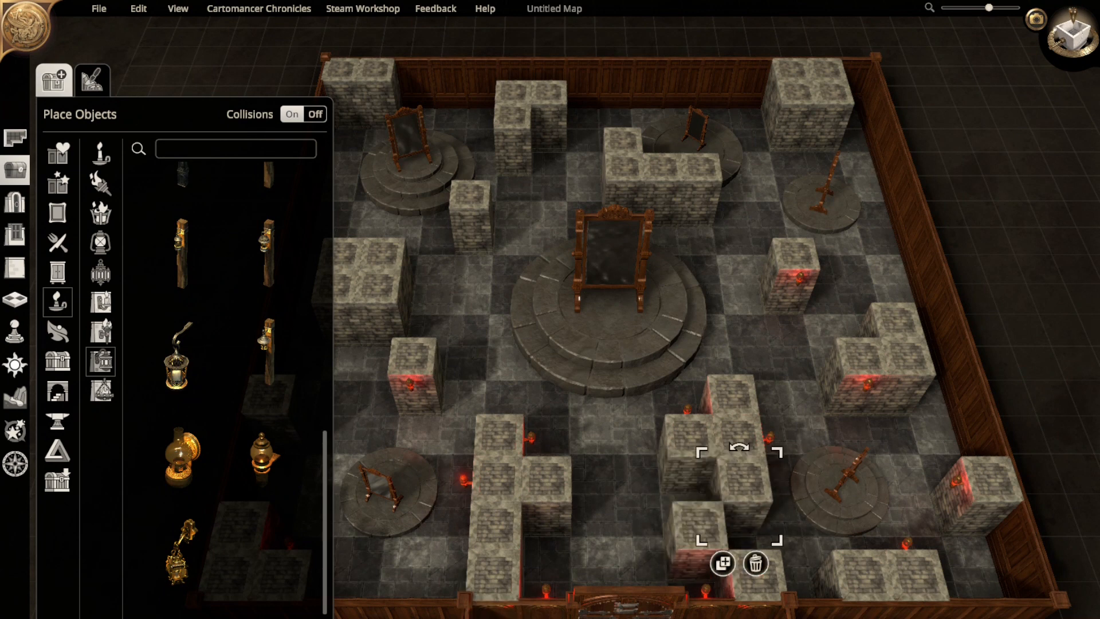
- Move the loose stone block south of the southeast cluster to the north end of the southwest cluster
click(630, 435)
right_drag(630, 435, 571, 500)
right_drag(588, 351, 661, 480)
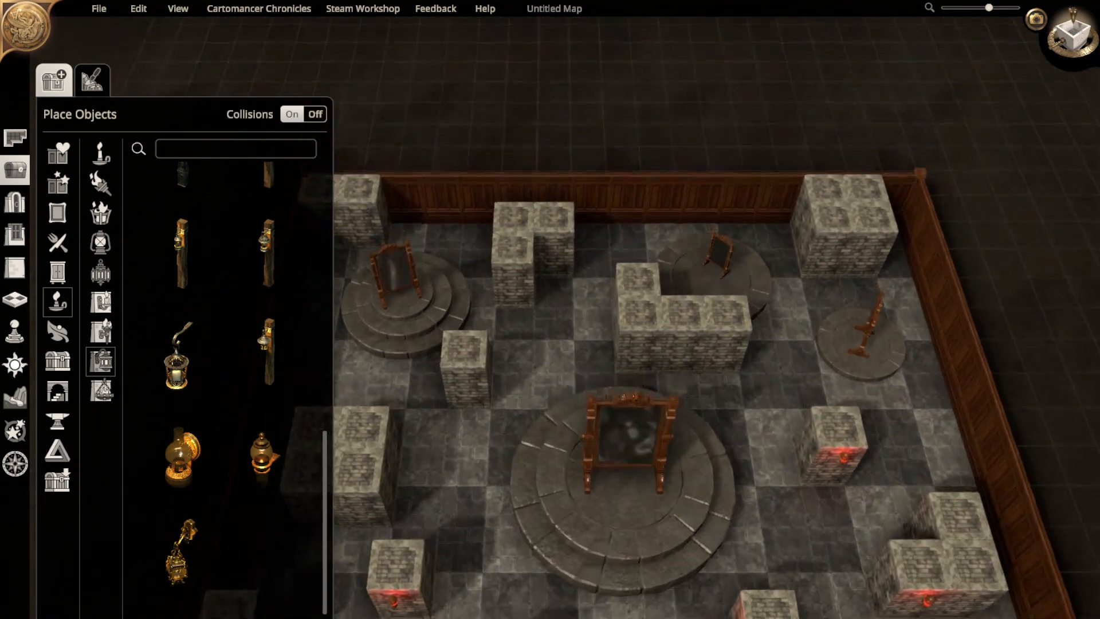
click(395, 602)
right_drag(401, 607, 438, 457)
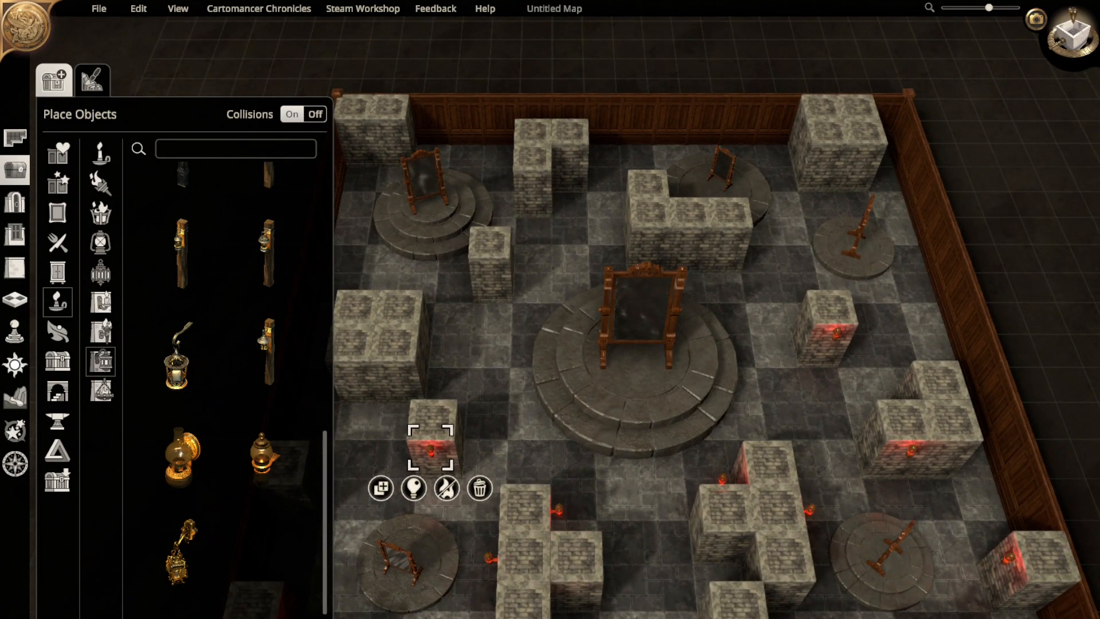
click(736, 604)
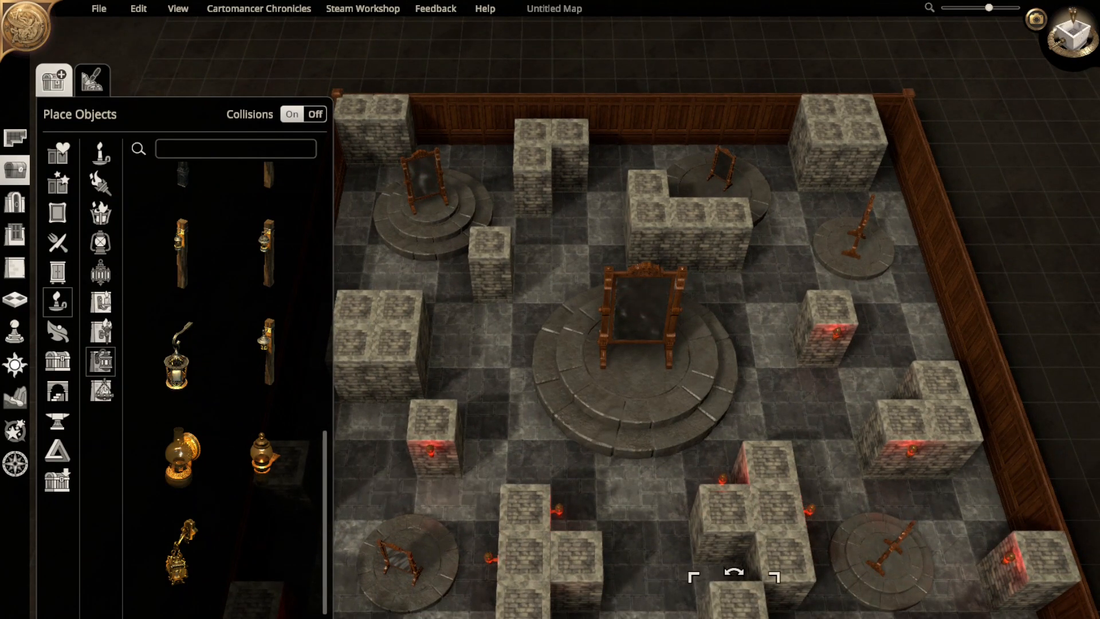
drag(735, 601, 526, 476)
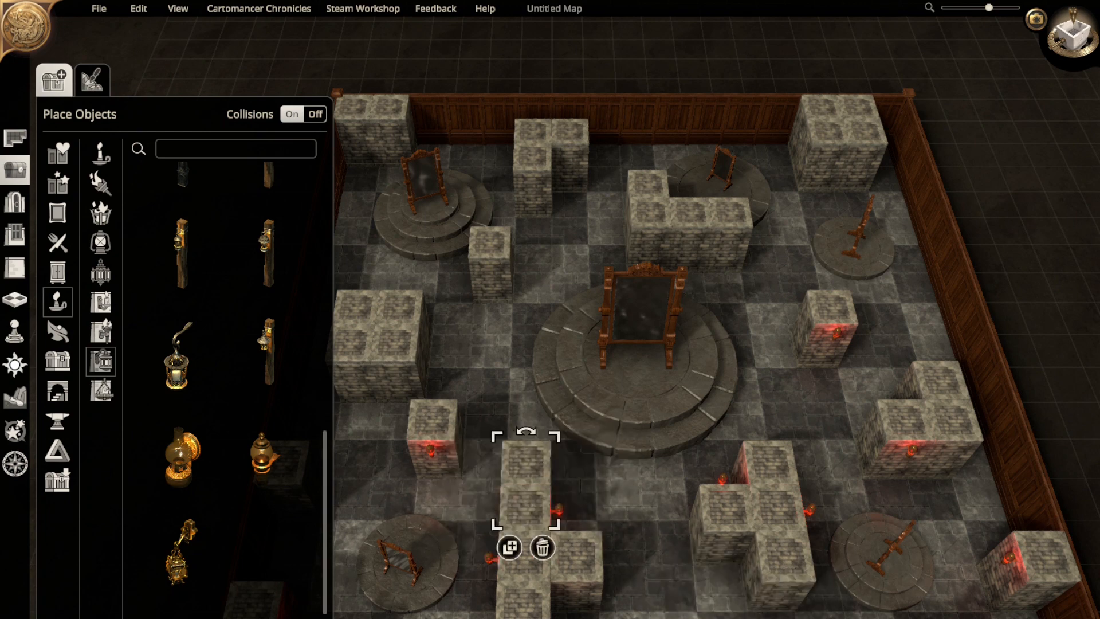
key(Escape)
right_drag(647, 424, 585, 375)
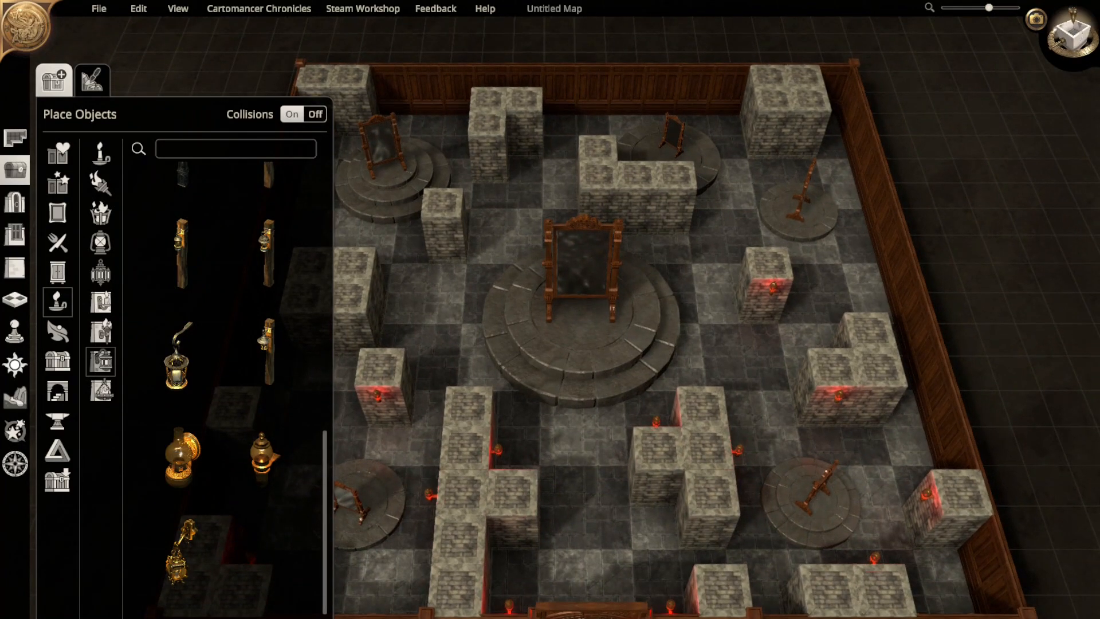
right_drag(596, 281, 562, 455)
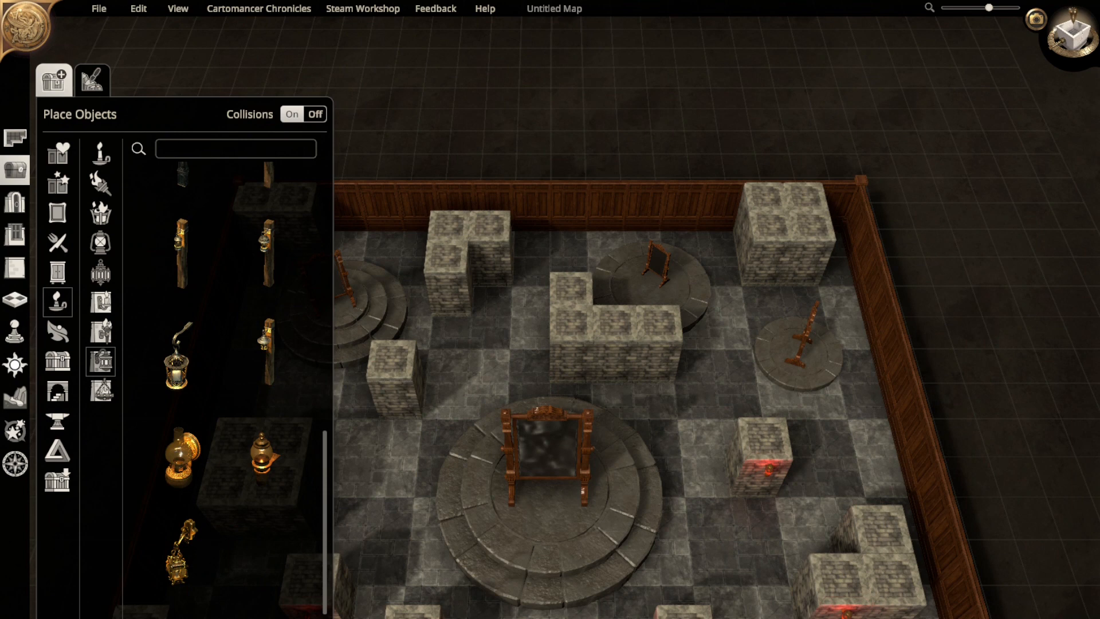
- Place copies of the red oil lamp behind the L-shaped stone block, on the large corner block and on the block near the back wall
click(765, 459)
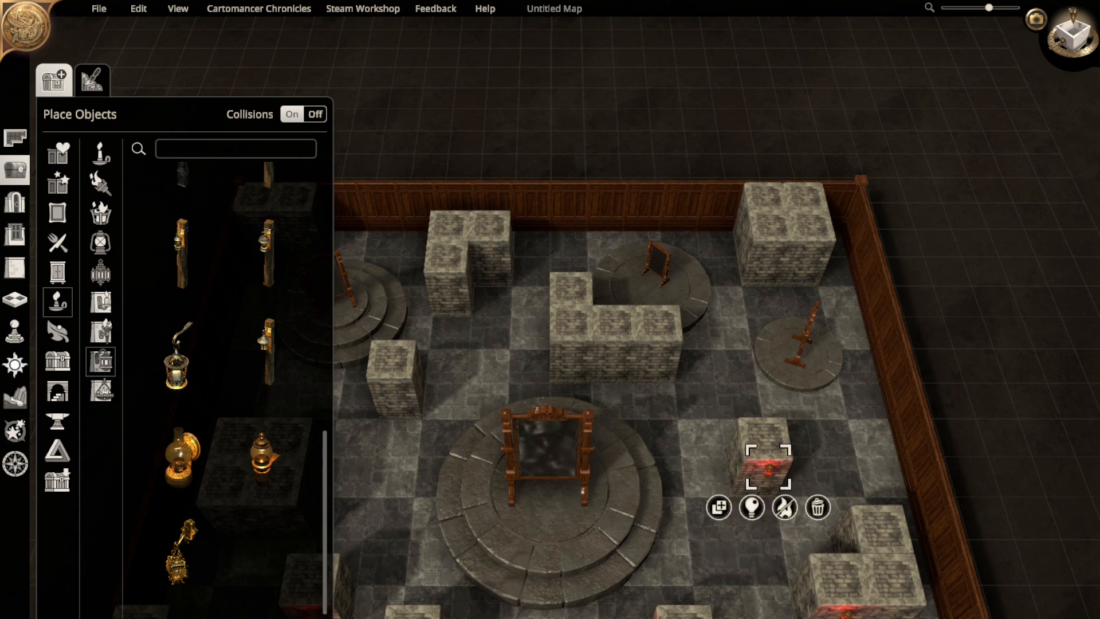
click(752, 506)
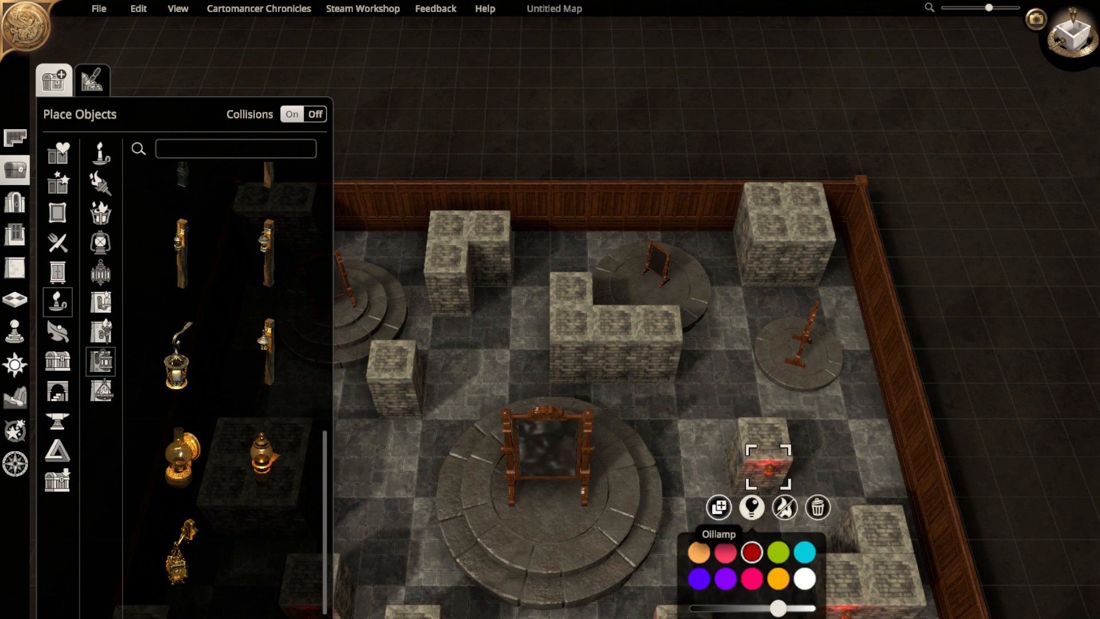
key(Escape)
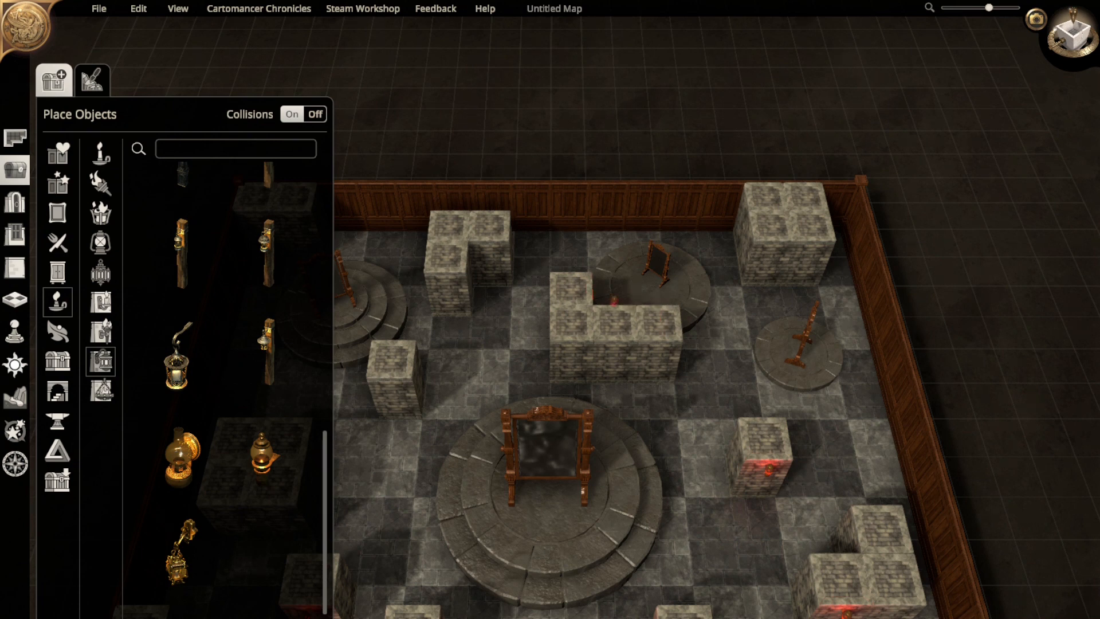
click(614, 301)
click(564, 346)
click(745, 229)
click(695, 265)
click(516, 228)
key(s)
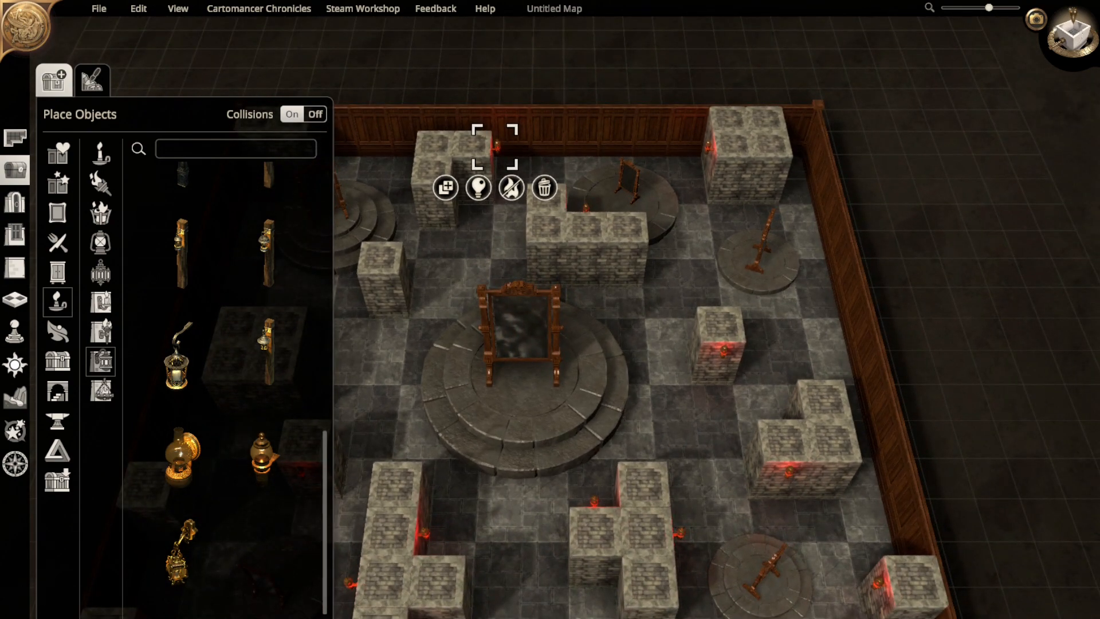
- Duplicate a red oil lamp onto the front face of the L-shaped stone block behind the central mirror
click(723, 348)
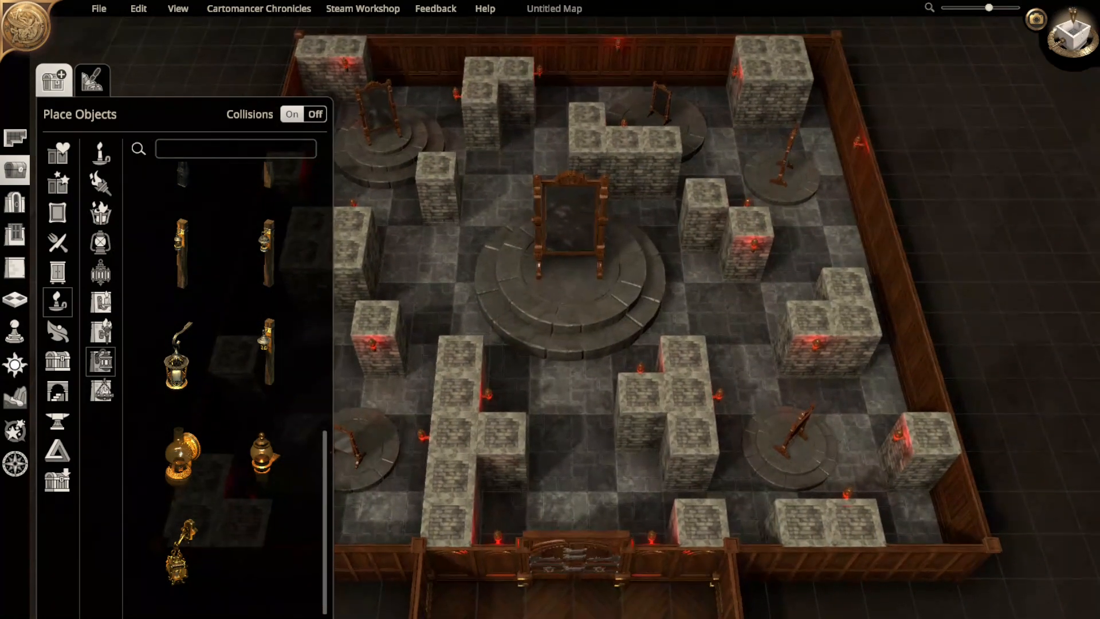
scroll(665, 321, up, 2)
click(625, 511)
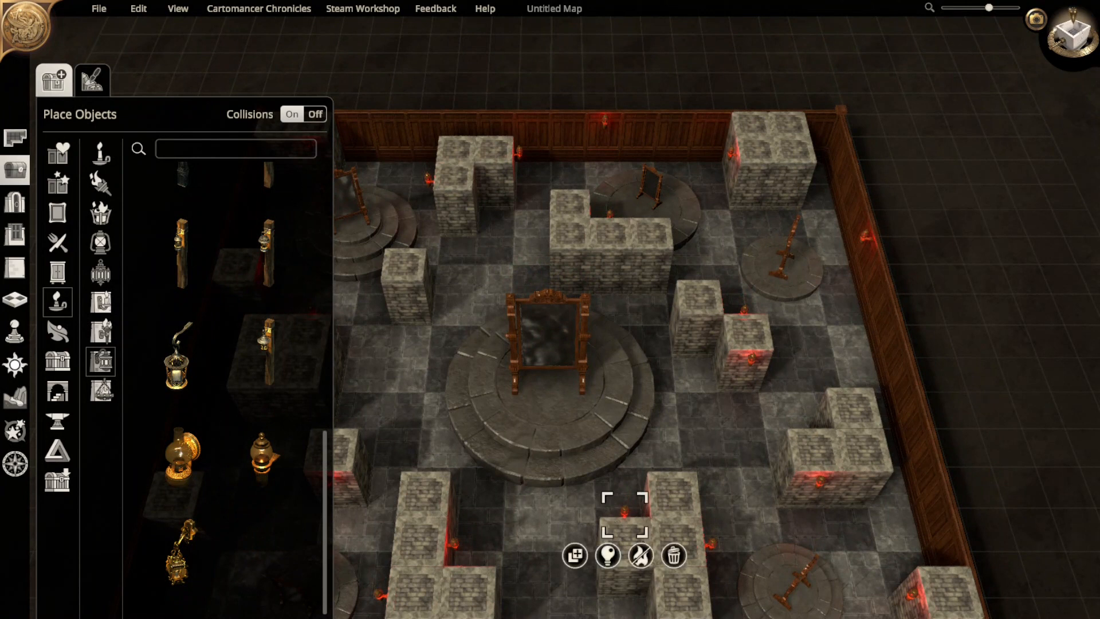
click(575, 556)
click(612, 257)
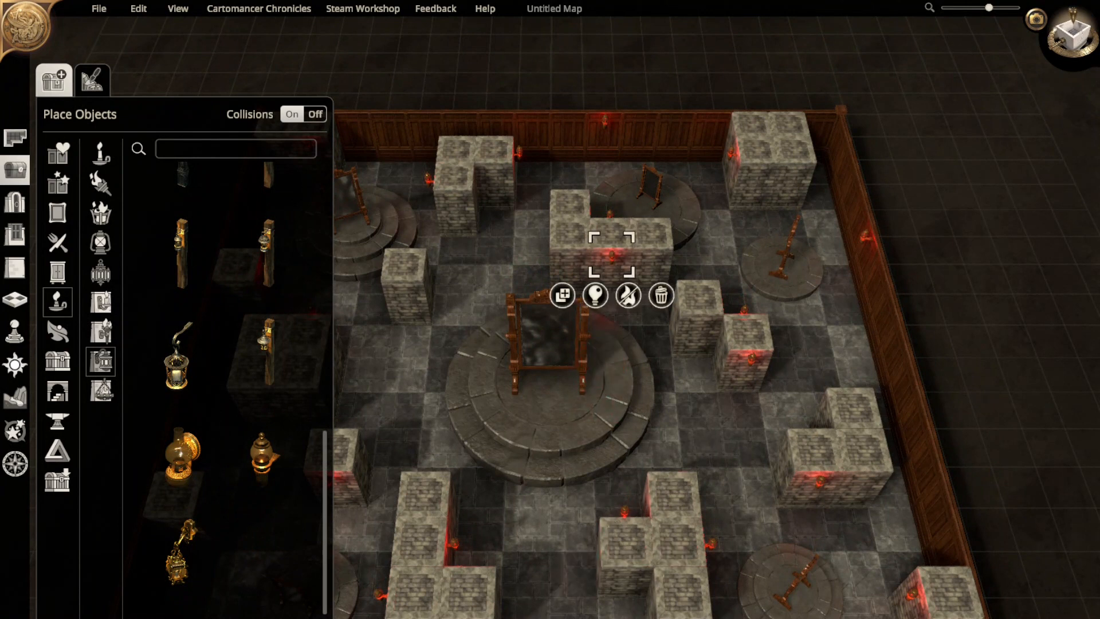
- Add two more red oil lamps, one behind the long block cluster and one on the side of the single block
click(562, 296)
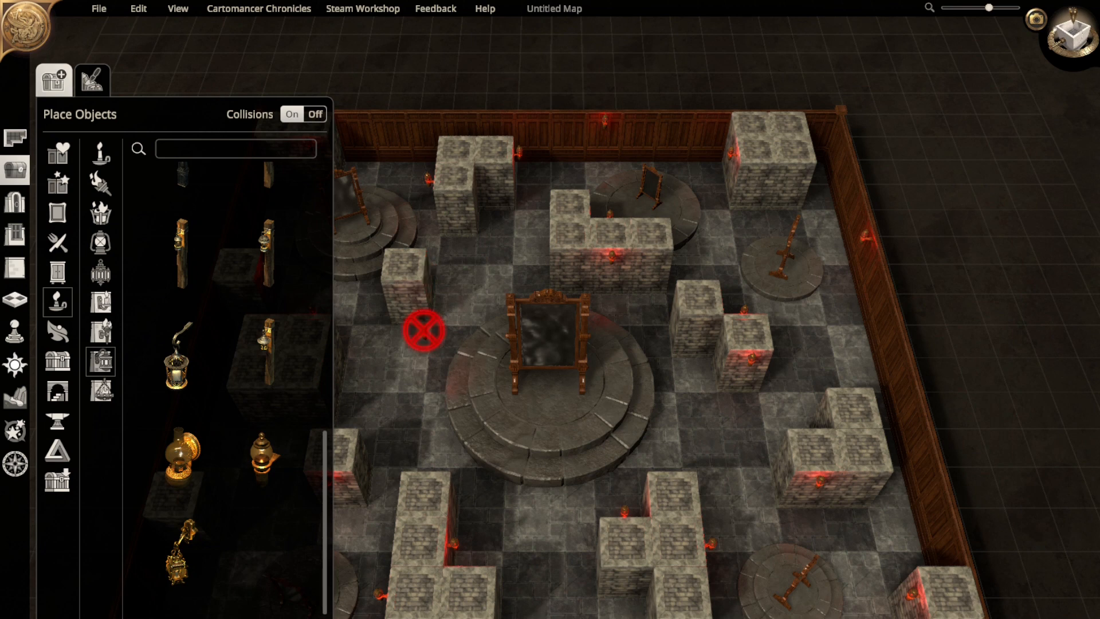
click(428, 465)
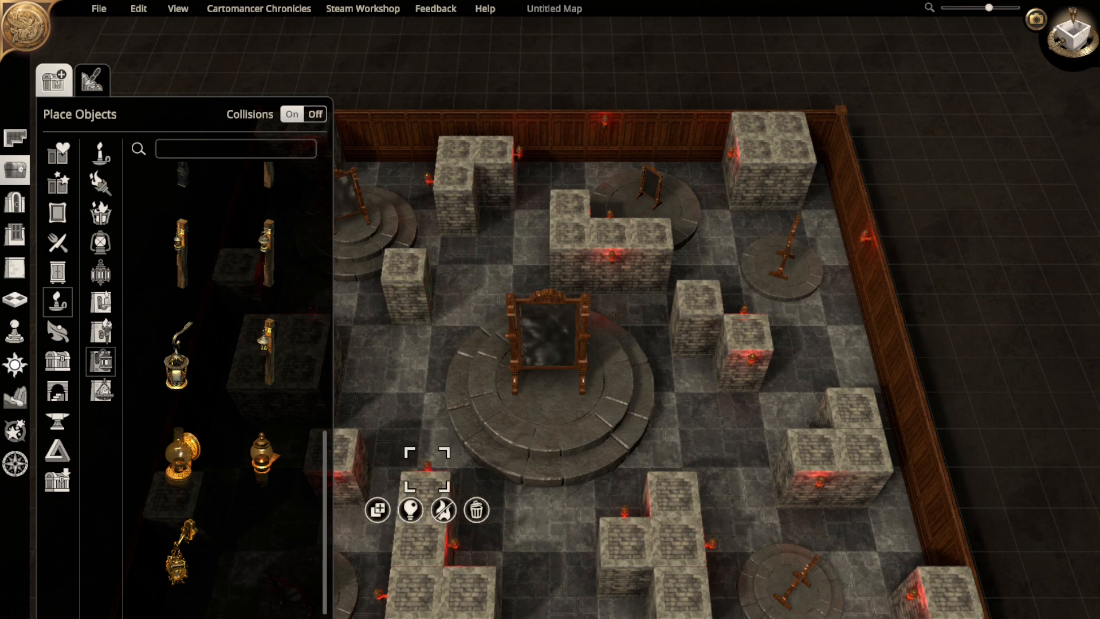
click(377, 509)
click(428, 466)
click(378, 509)
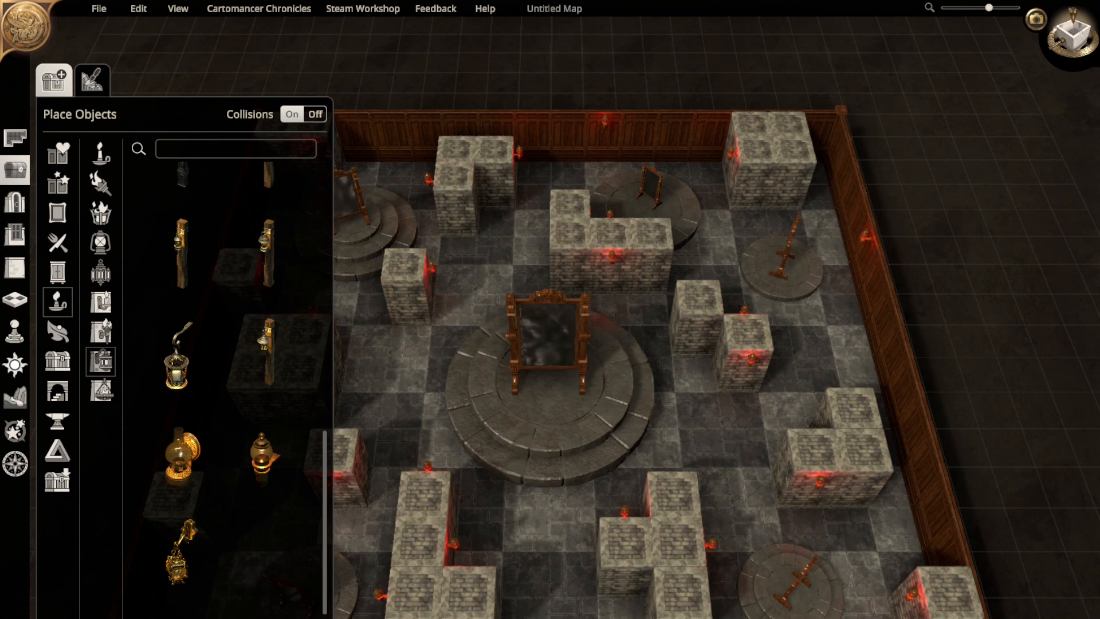
click(433, 268)
- Move one stone block of the four-block cluster one tile toward the central mirror to open a gap
right_drag(432, 268, 522, 257)
click(470, 296)
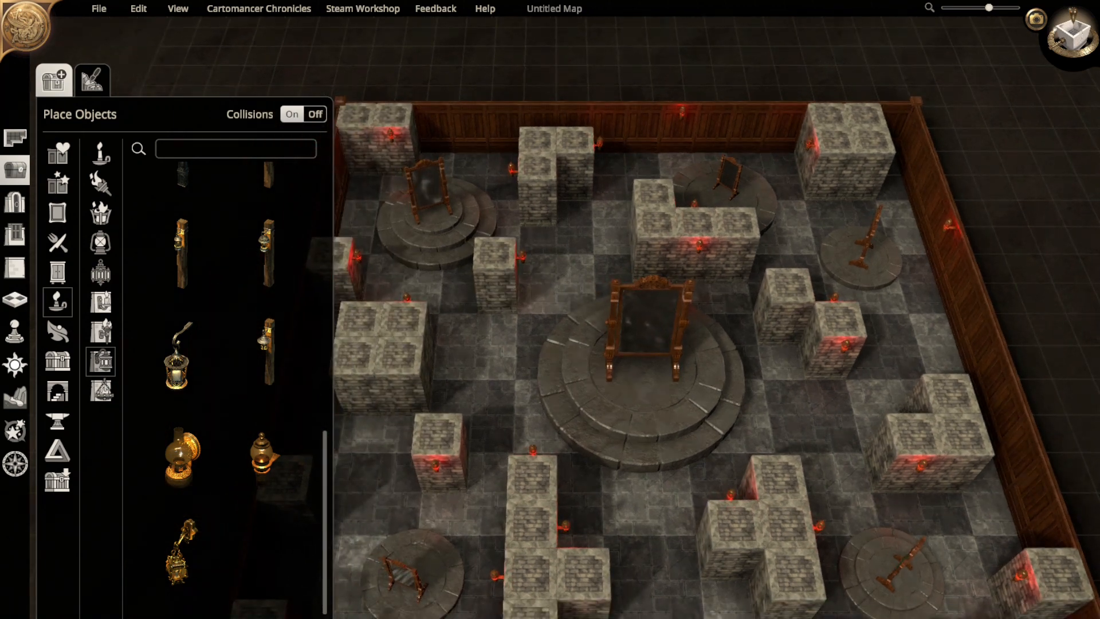
right_drag(648, 344, 690, 321)
click(447, 343)
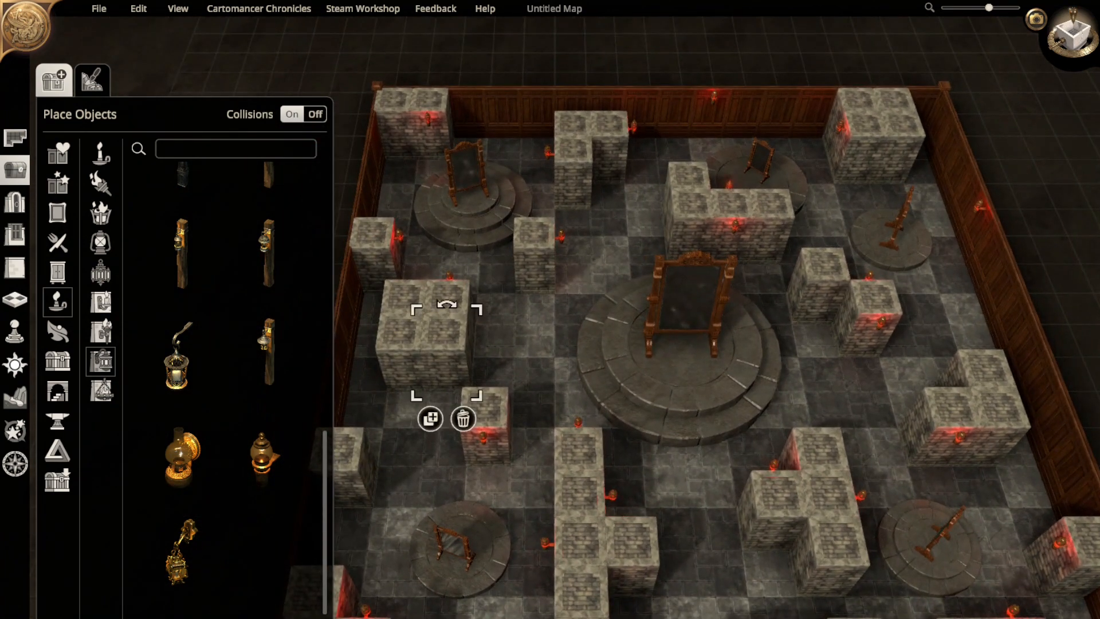
drag(447, 343, 490, 344)
key(Escape)
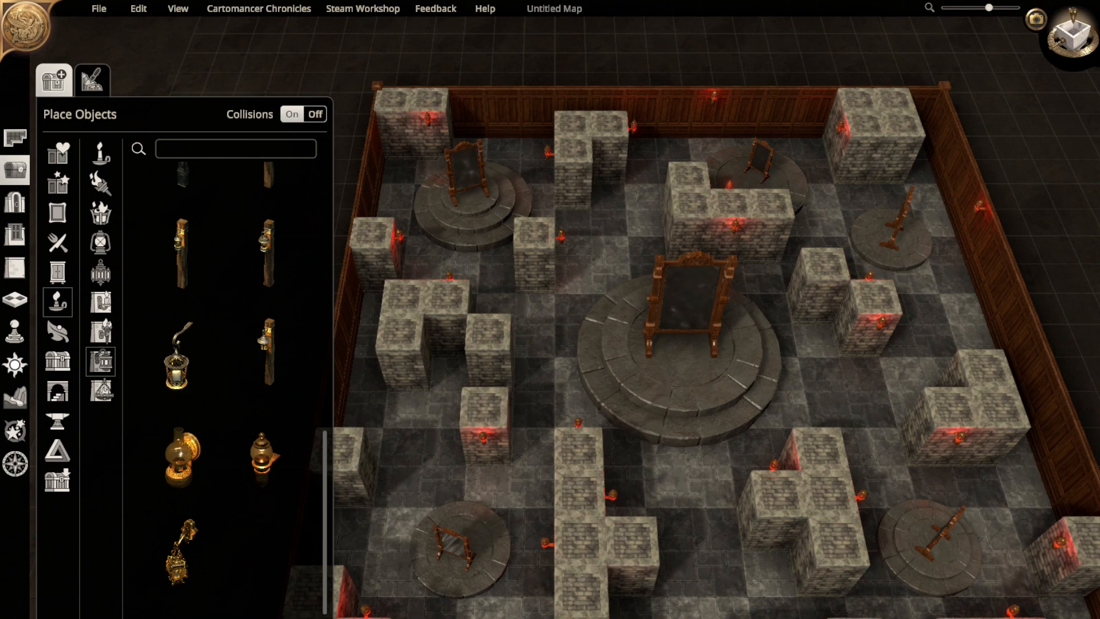
- Change all walls of the mirror room from wood panelling to a grey stone-block wall from the Stone category
right_drag(679, 350, 668, 438)
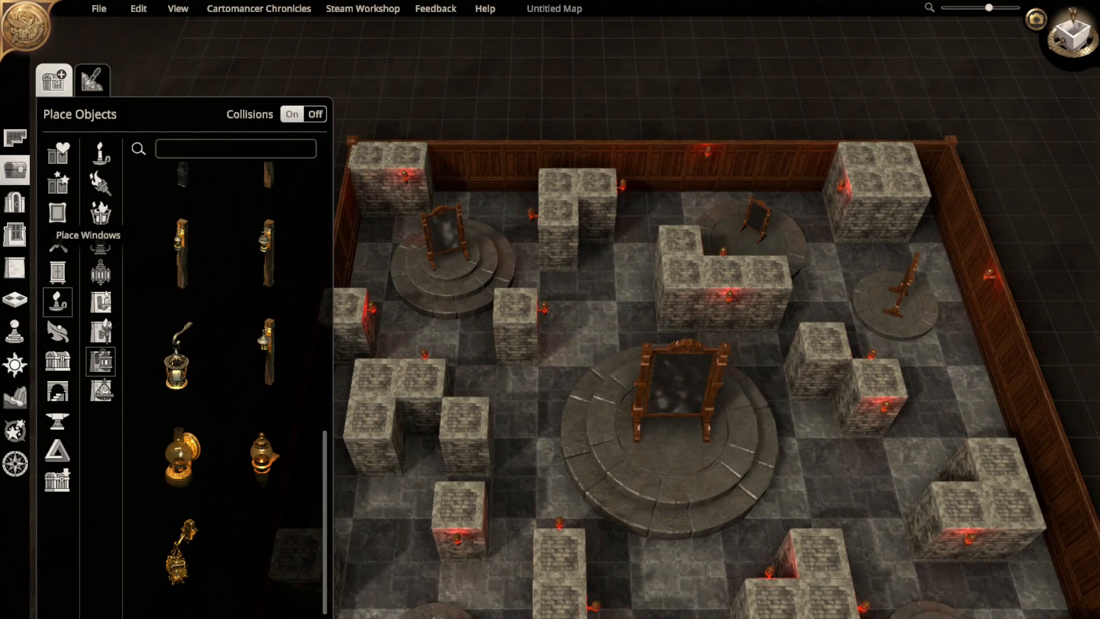
click(15, 267)
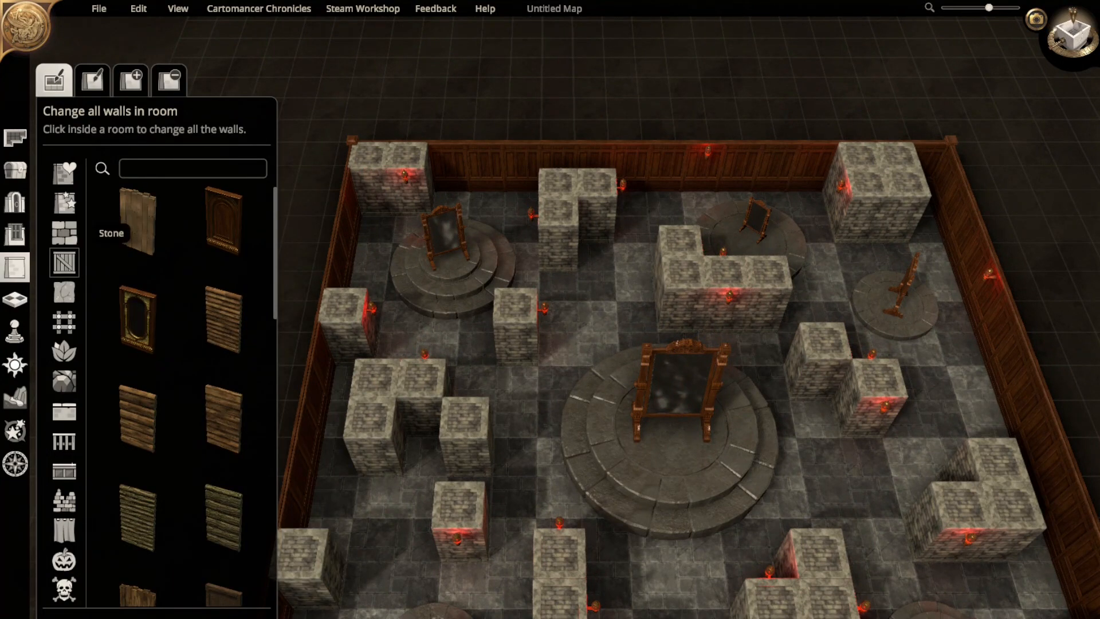
click(64, 232)
scroll(137, 447, down, 3)
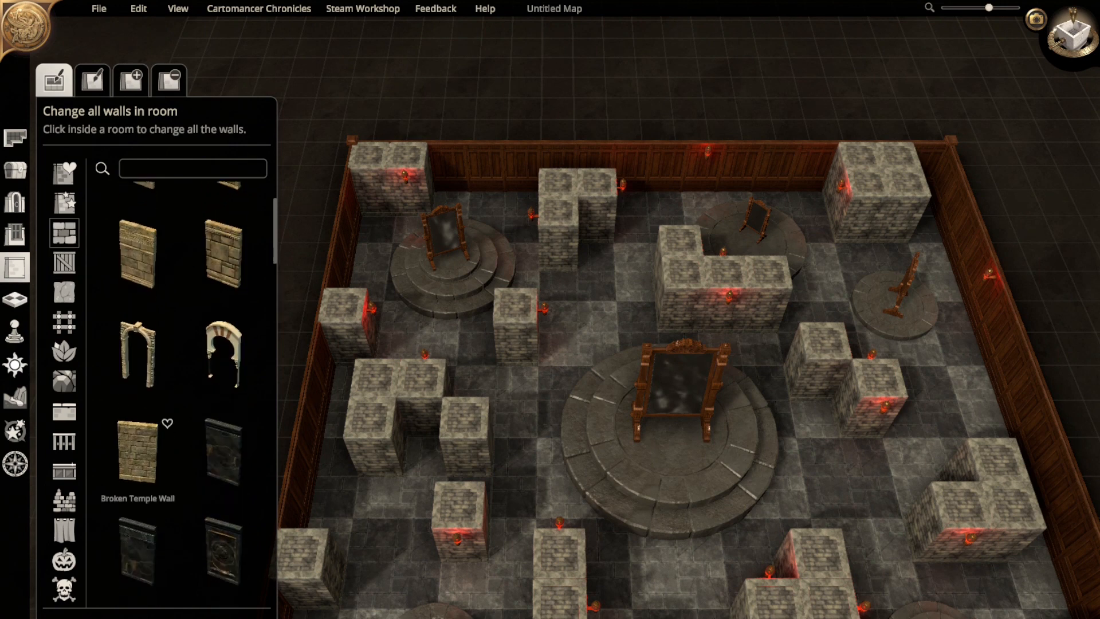
scroll(181, 396, down, 3)
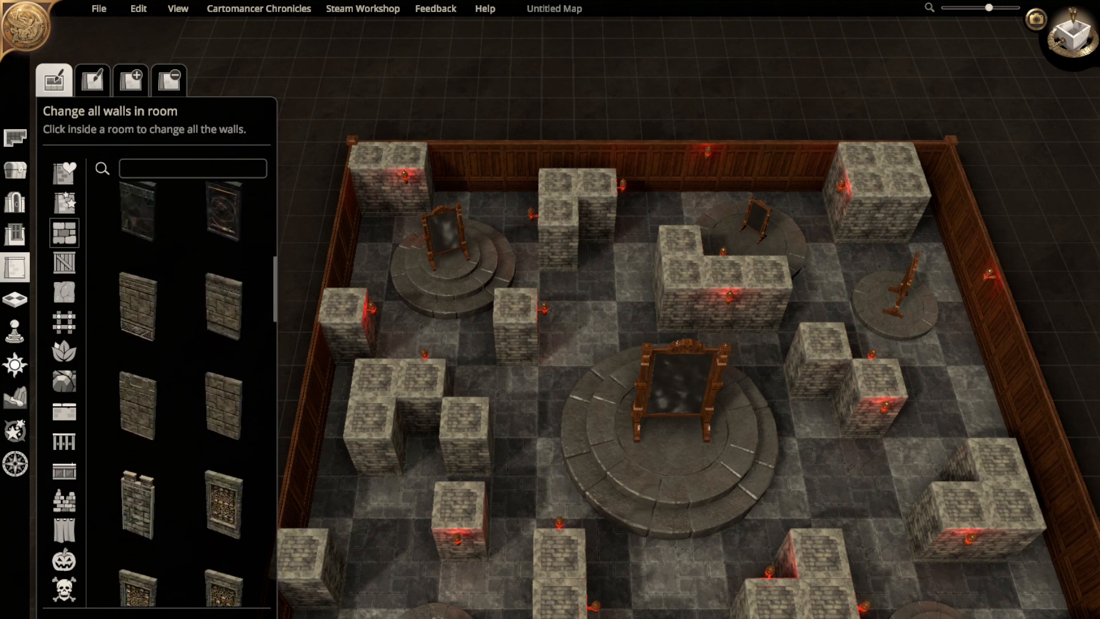
click(223, 308)
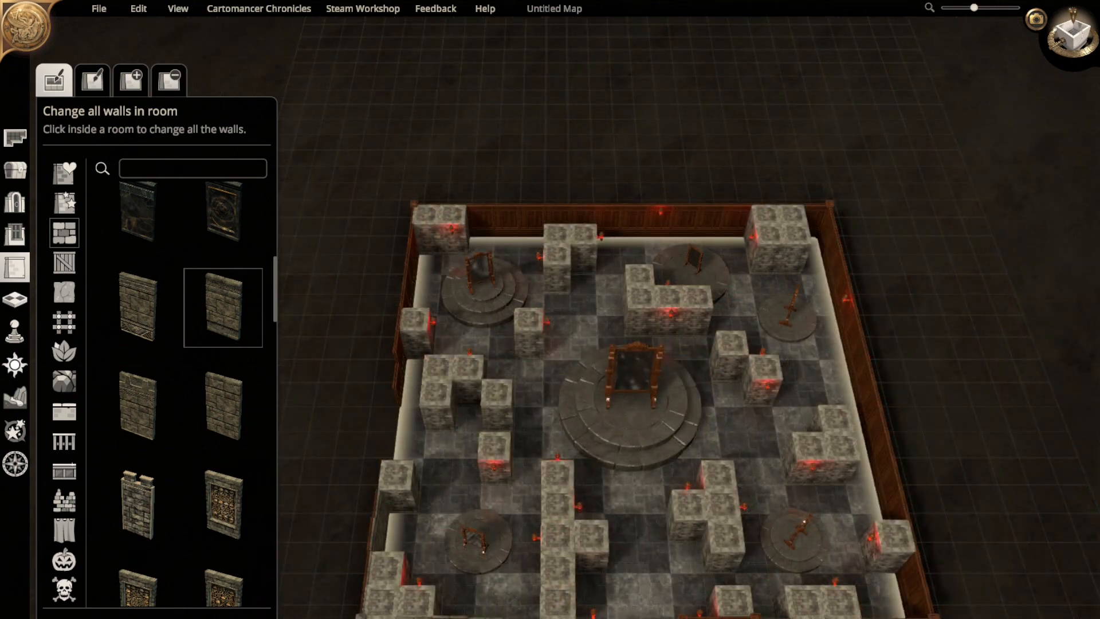
scroll(630, 367, up, 3)
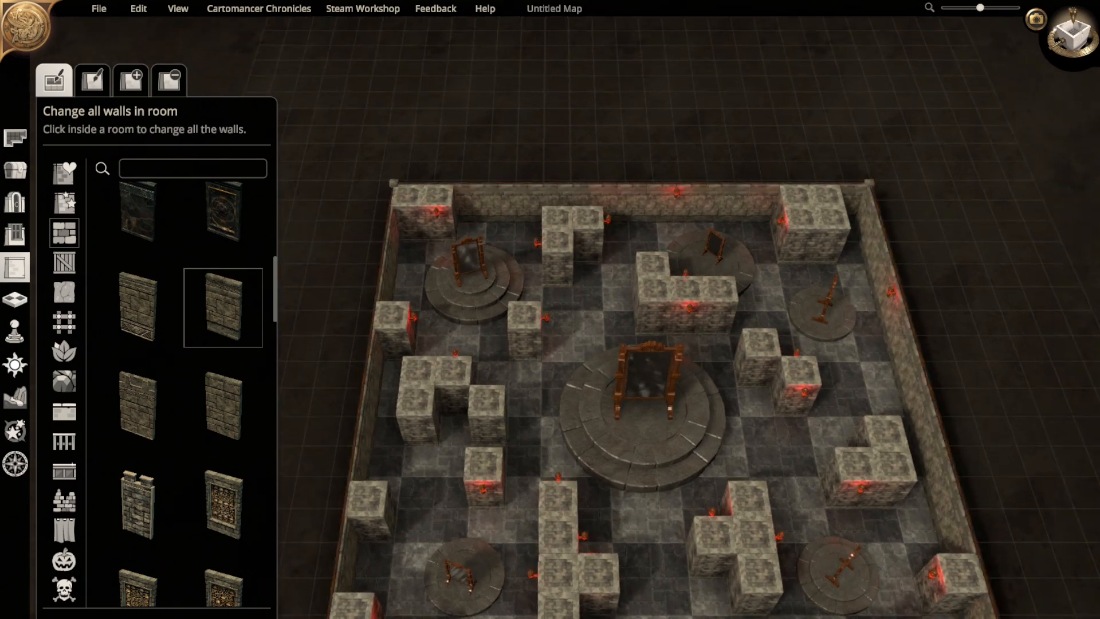
scroll(180, 395, down, 1)
scroll(688, 366, up, 4)
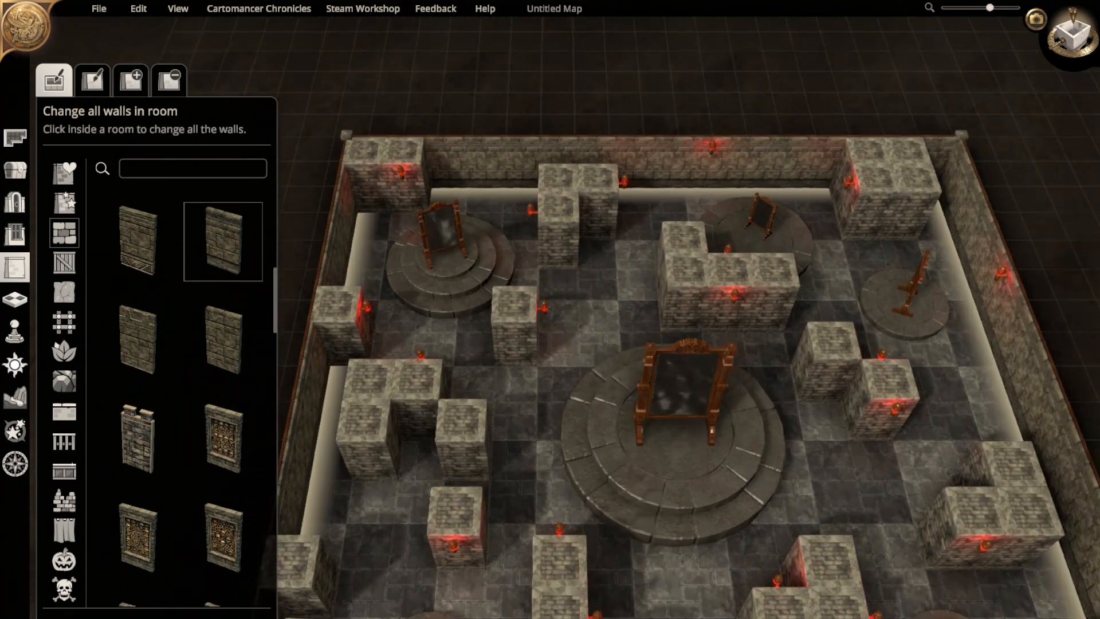
- Replace the mirror room's walls with the dark grey brick wall that has a stone base
scroll(180, 396, down, 4)
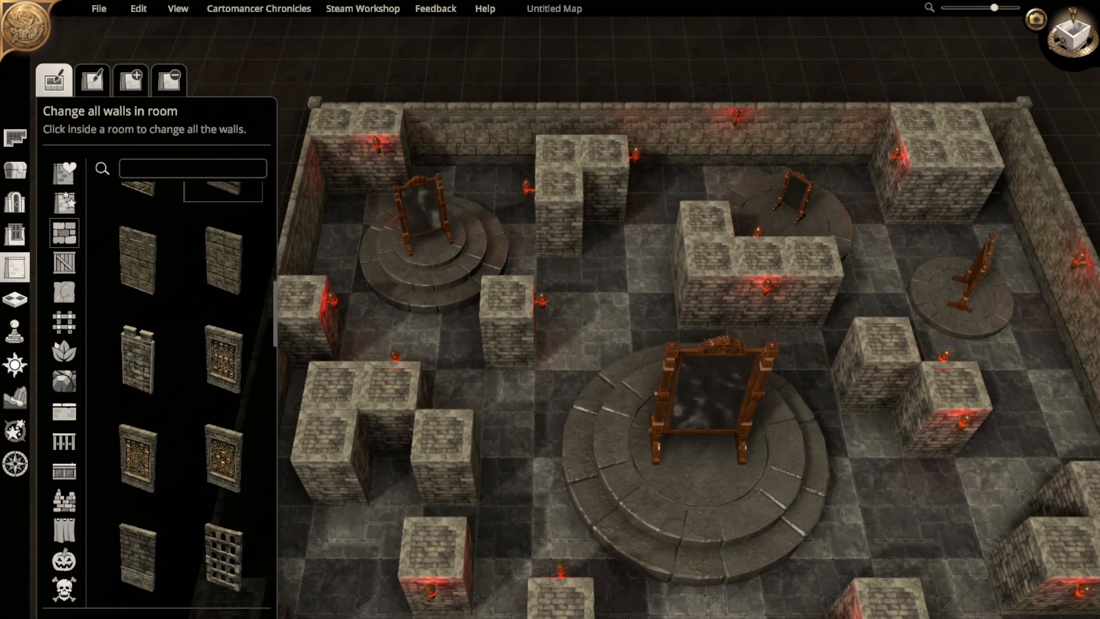
click(137, 399)
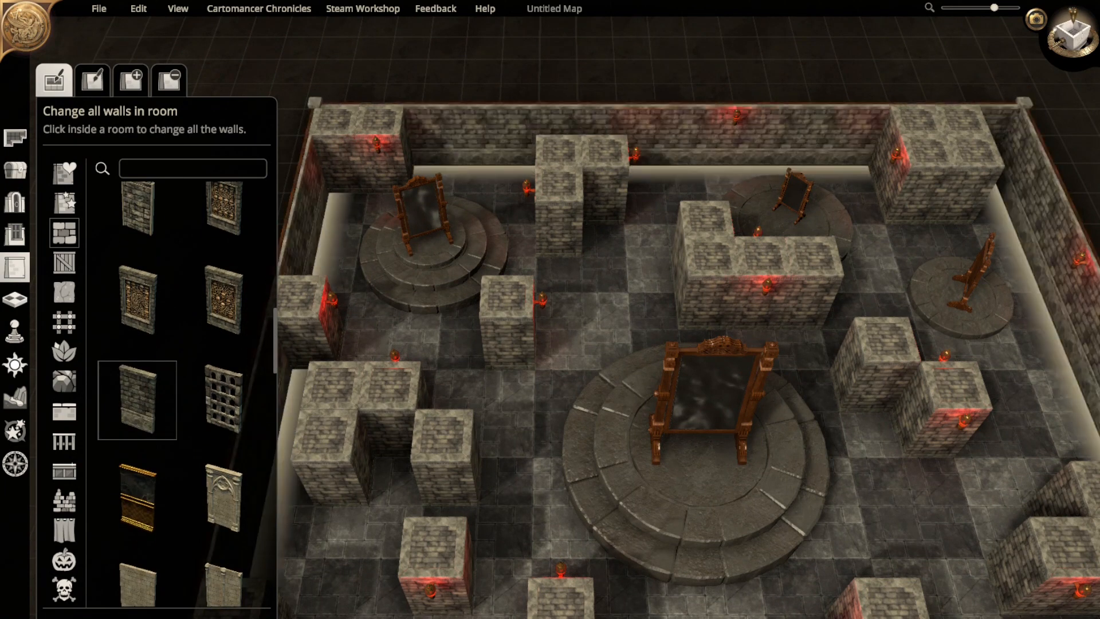
click(510, 395)
- Browse the remaining Stone walls and preview the dark panelled wall on the mirror room
mouse_move(223, 498)
scroll(223, 469, down, 1)
scroll(223, 470, down, 6)
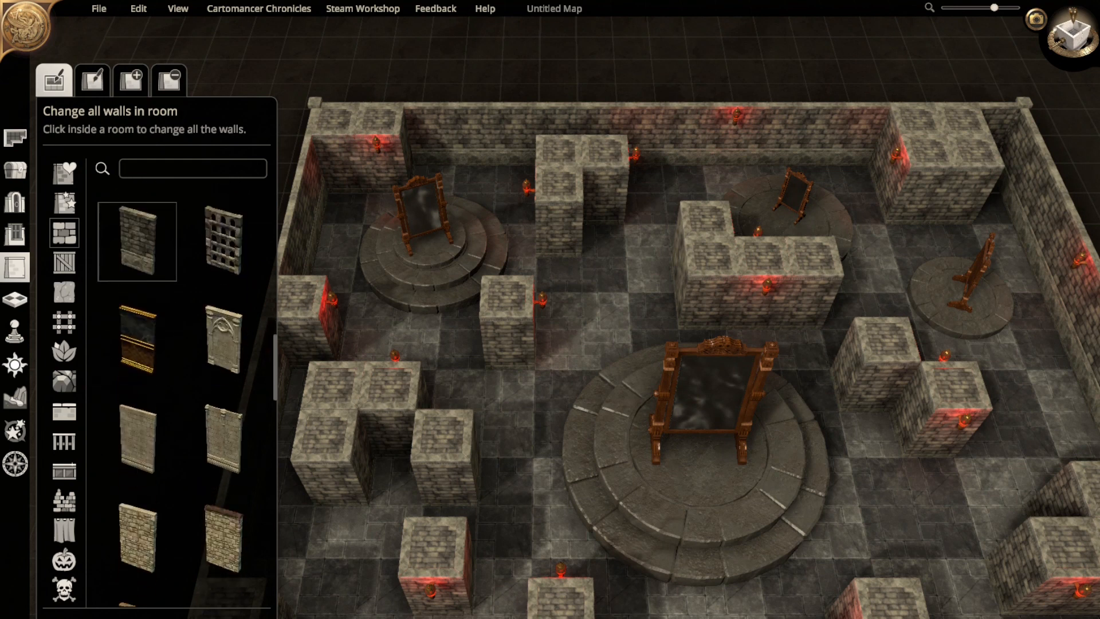
scroll(181, 394, down, 3)
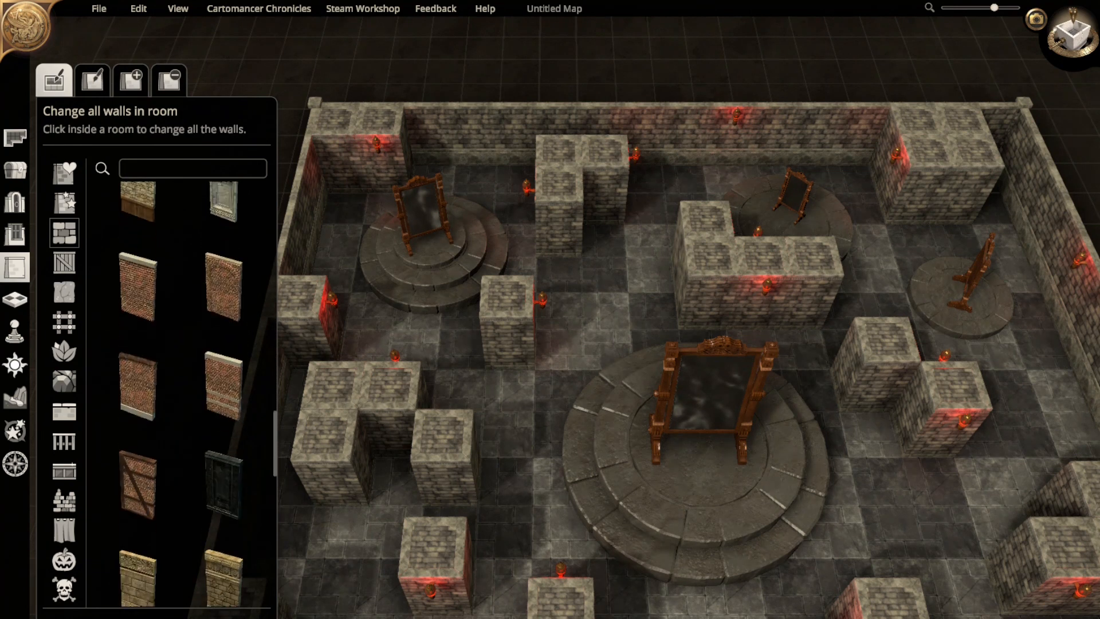
click(224, 419)
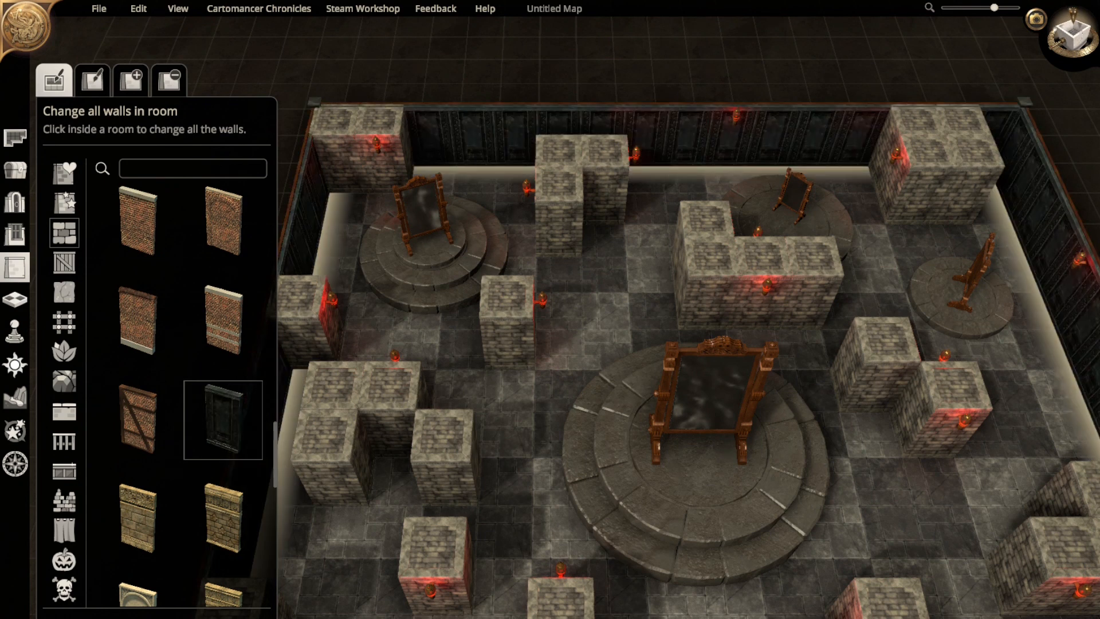
scroll(143, 389, down, 5)
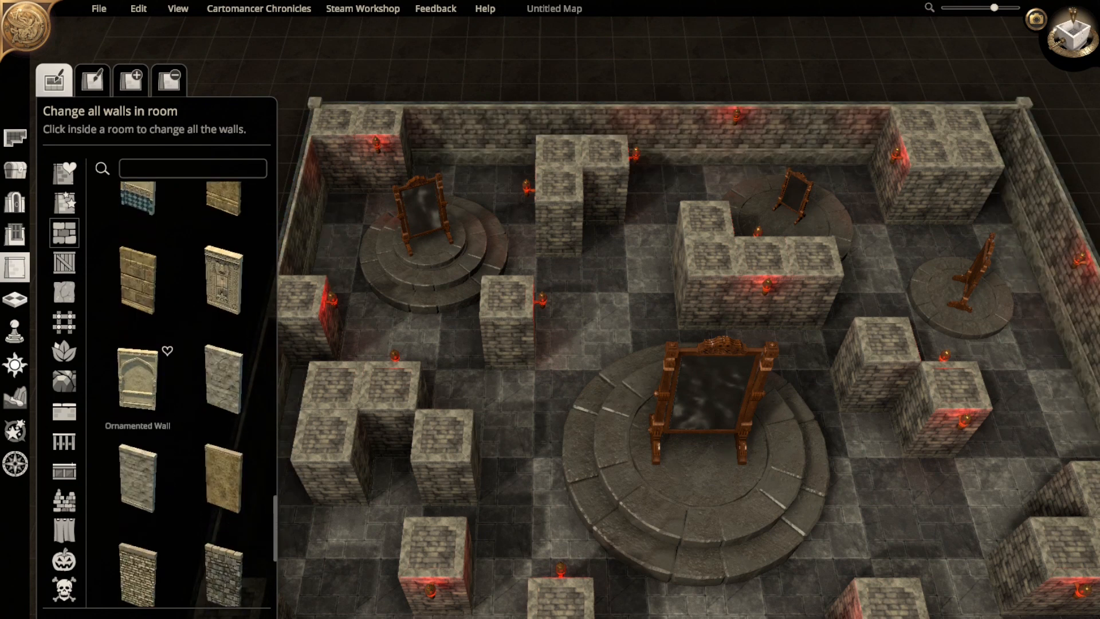
scroll(138, 401, down, 4)
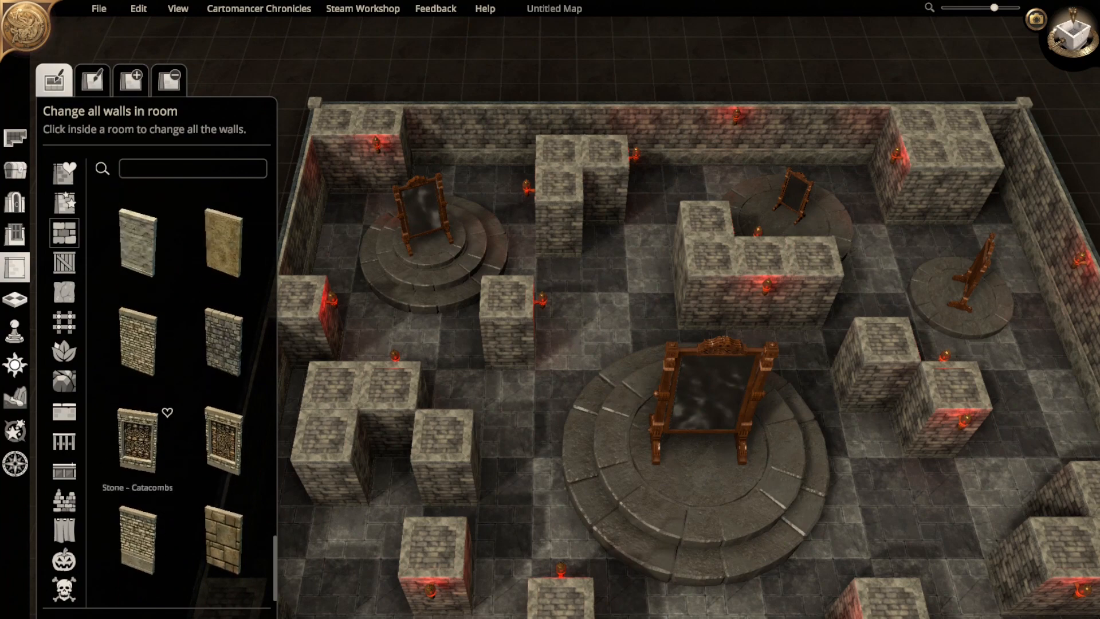
right_drag(697, 467, 575, 201)
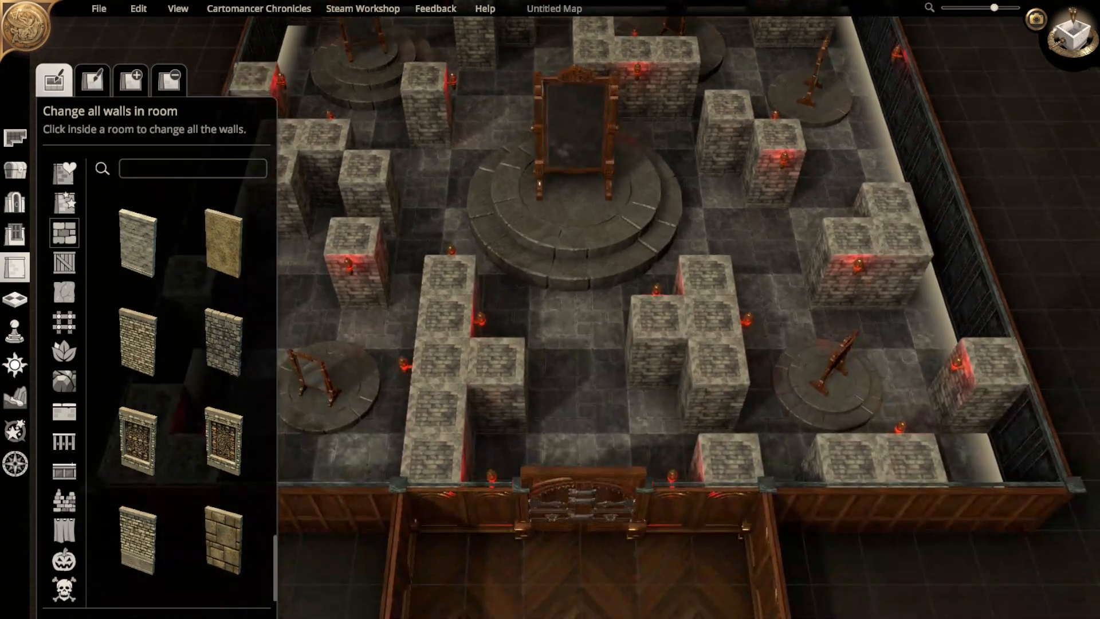
scroll(688, 320, down, 3)
right_drag(848, 516, 838, 469)
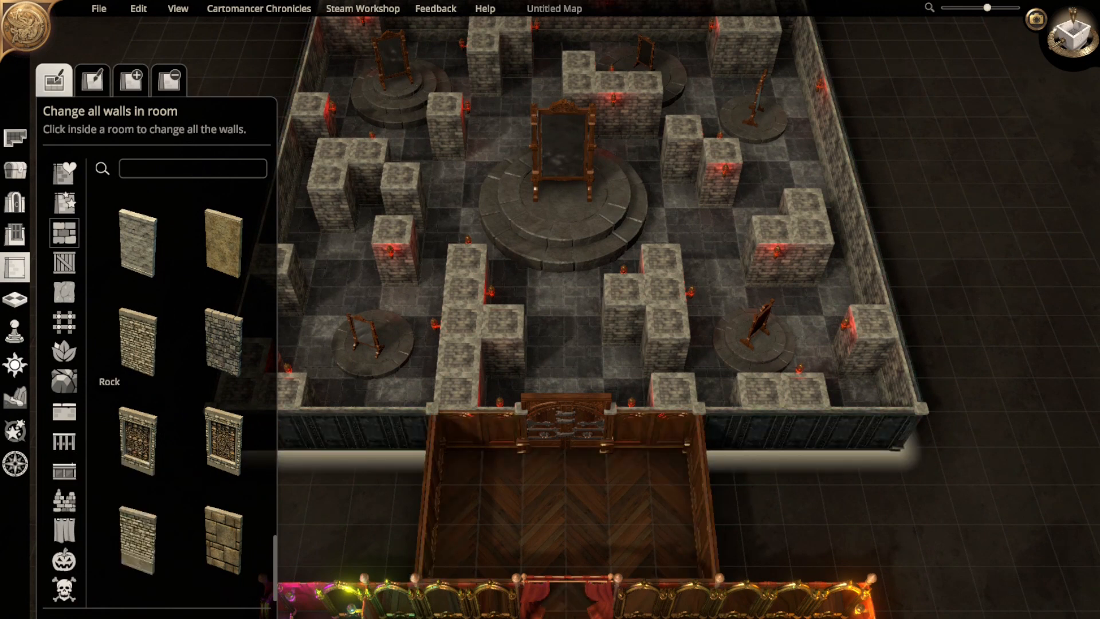
- Repaint all walls of the mirror room with the plain Rock Wall from the Rock category, after previewing the rugged rock wall
click(64, 381)
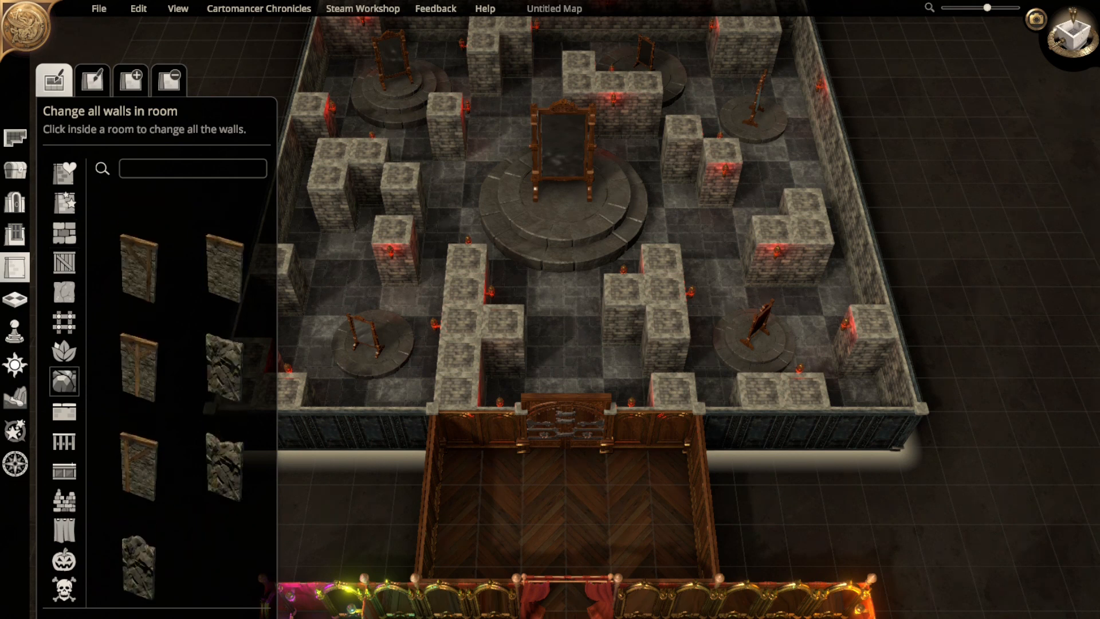
click(224, 320)
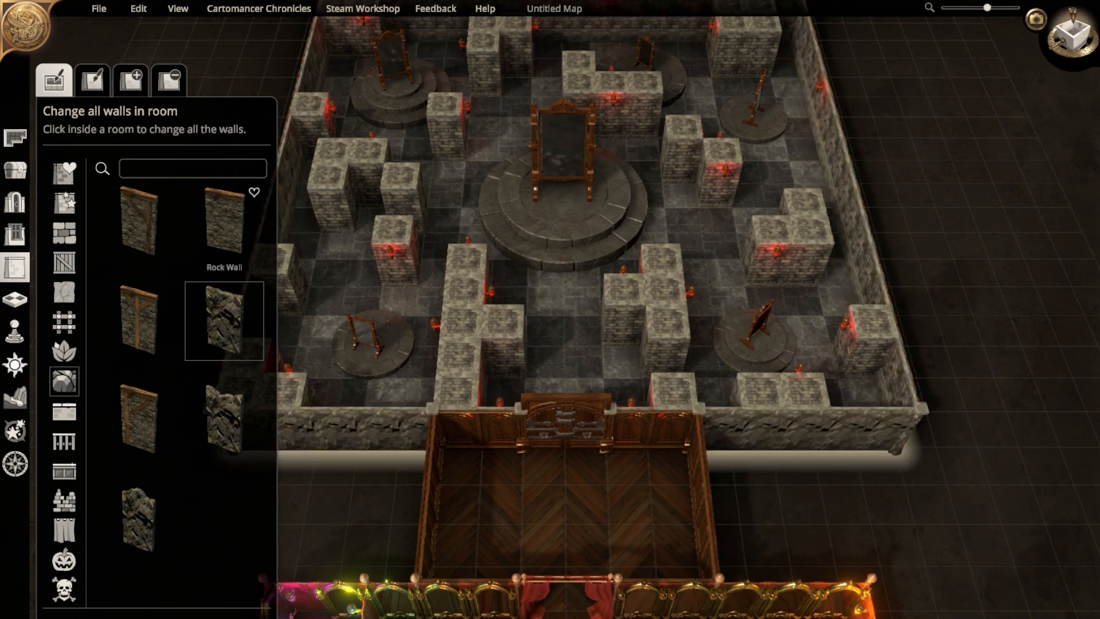
click(224, 221)
click(564, 298)
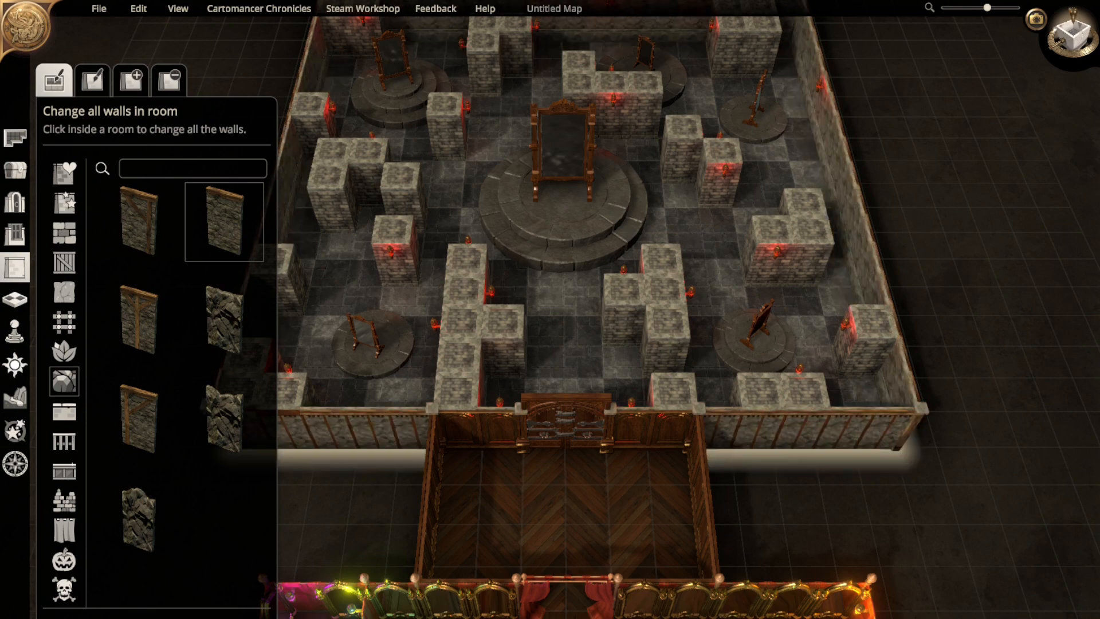
right_drag(564, 230, 550, 459)
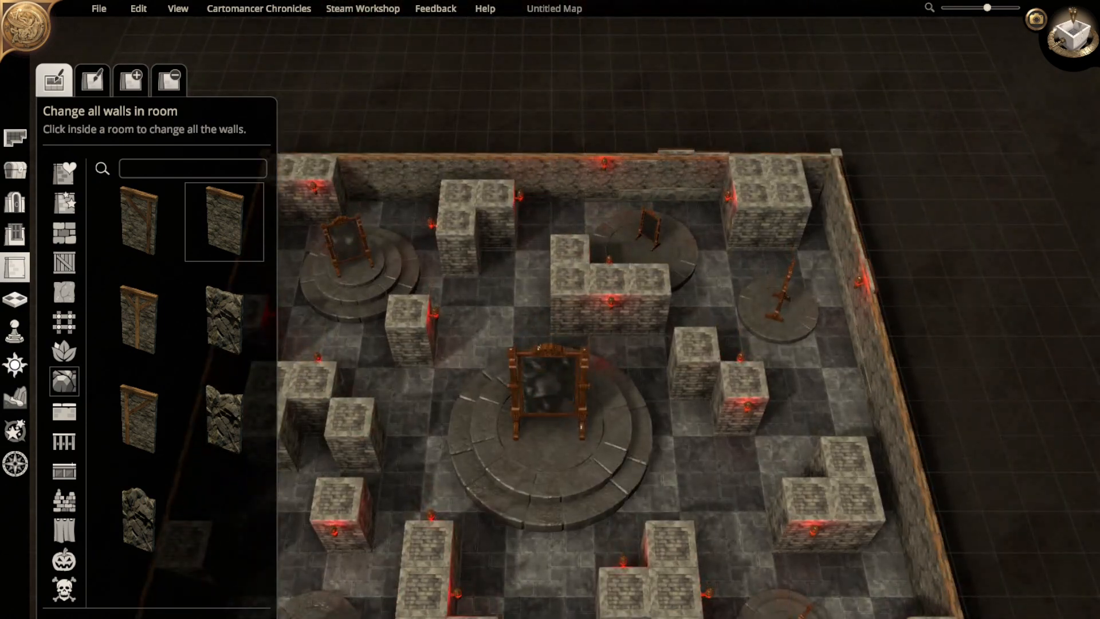
scroll(550, 332, up, 2)
scroll(544, 344, up, 2)
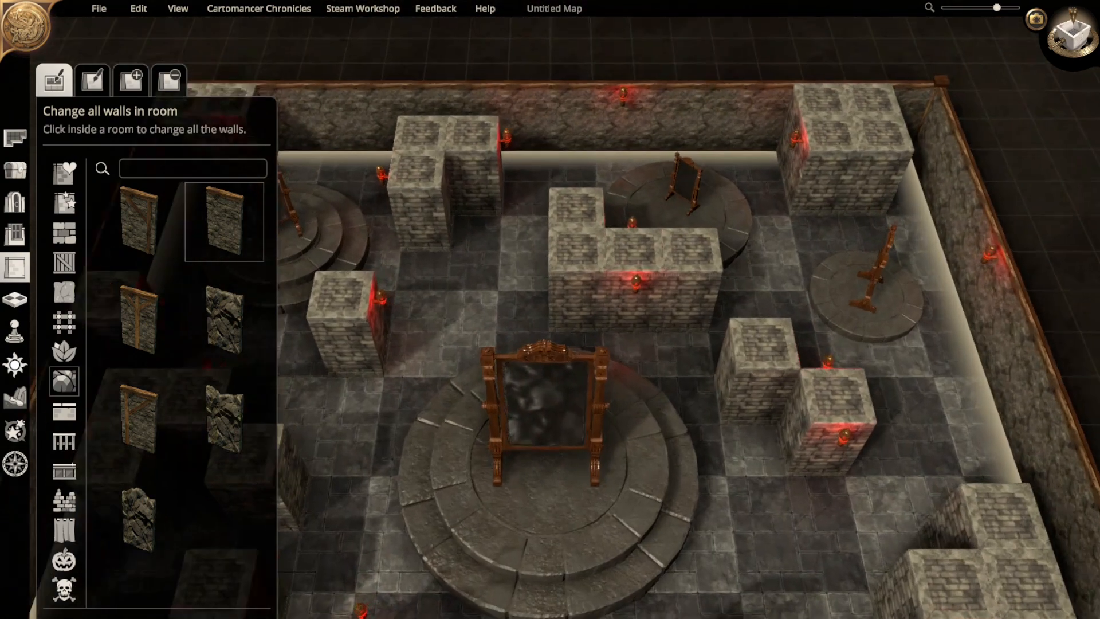
right_drag(548, 253, 587, 457)
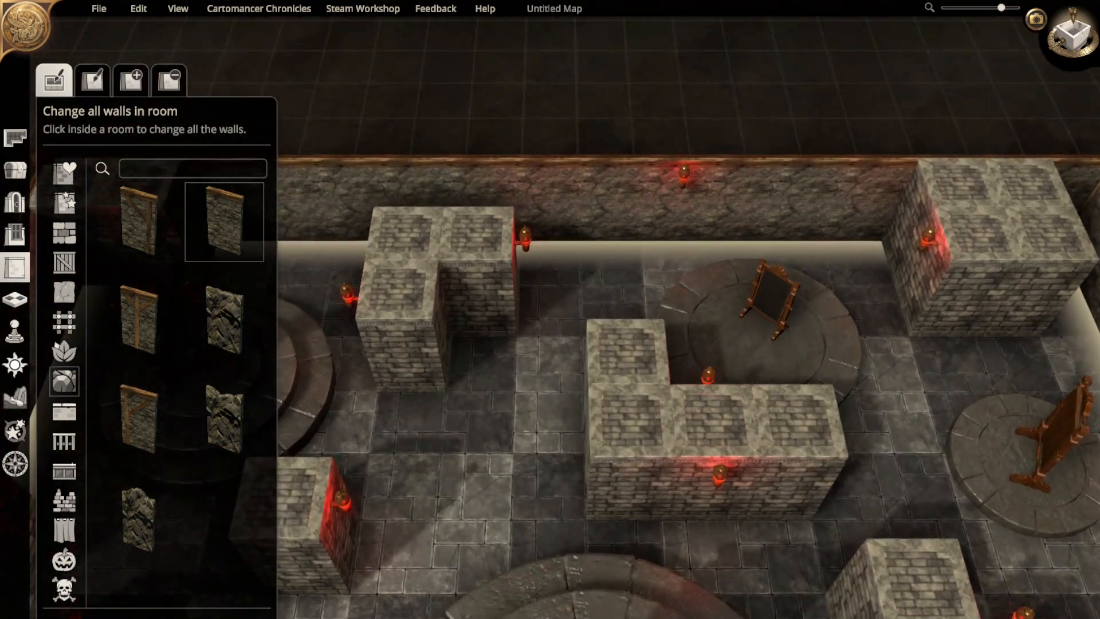
- Repaint all walls of the stone-block mirror room with the rugged rock wall from the Rock category
click(550, 390)
click(224, 320)
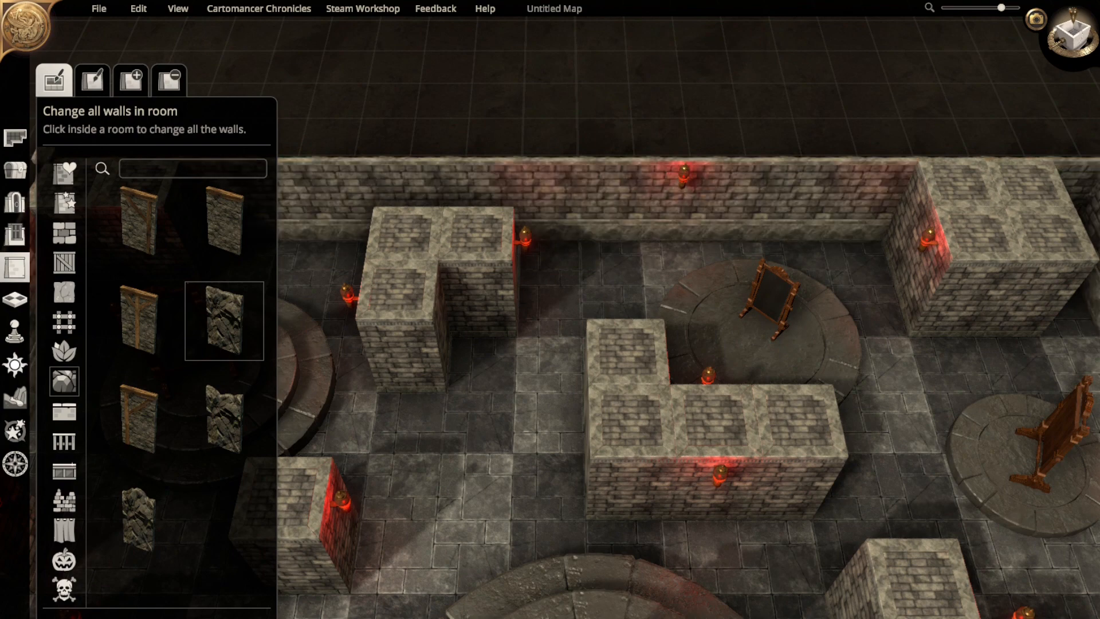
scroll(579, 355, down, 4)
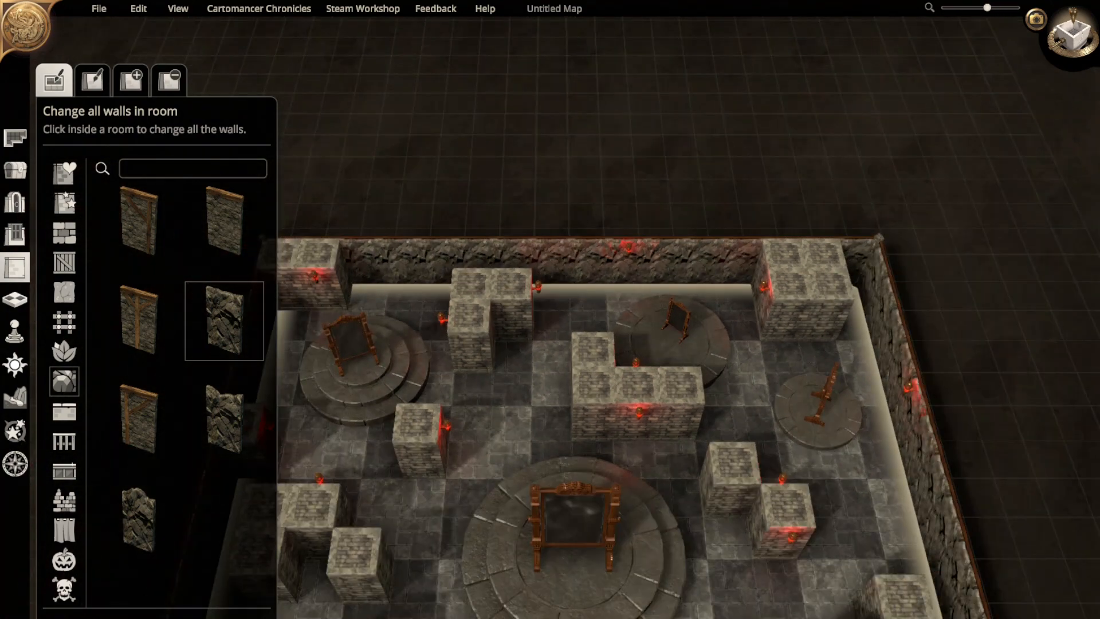
- Try the green checkered tile across the whole floor of the colourfully lit mirror maze
right_drag(579, 516, 557, 287)
right_drag(561, 487, 581, 146)
right_drag(591, 539, 546, 197)
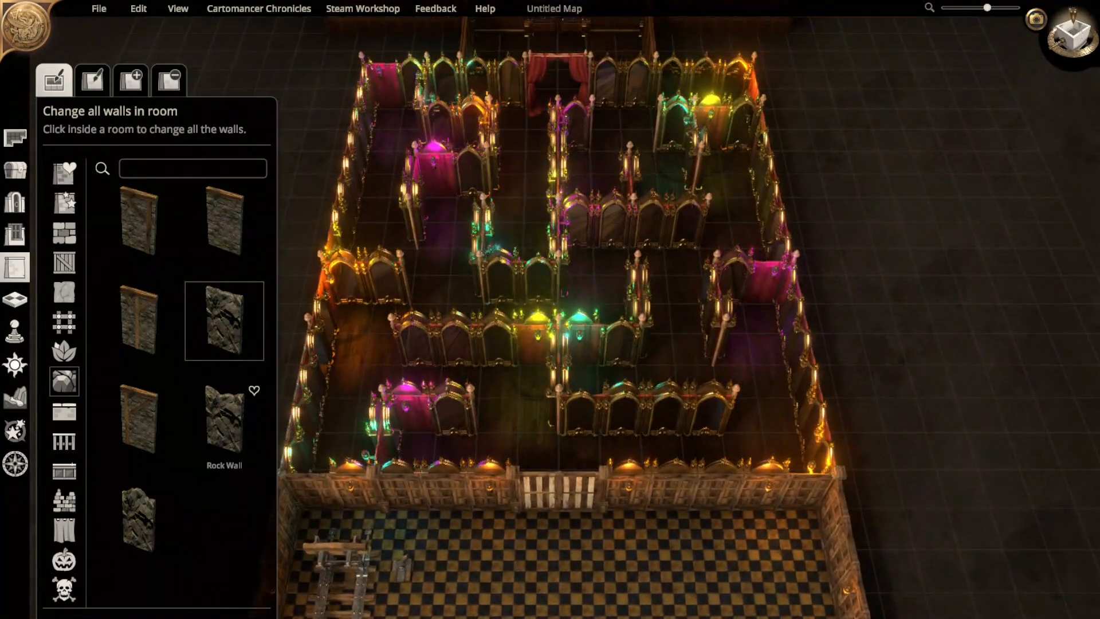
click(15, 299)
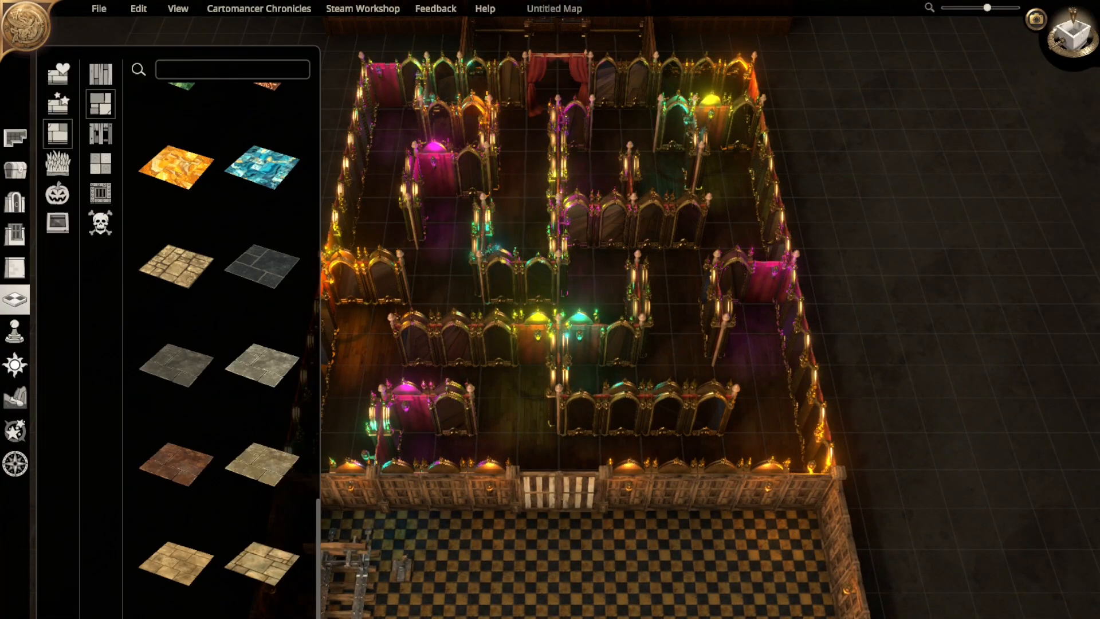
click(100, 164)
scroll(177, 450, down, 1)
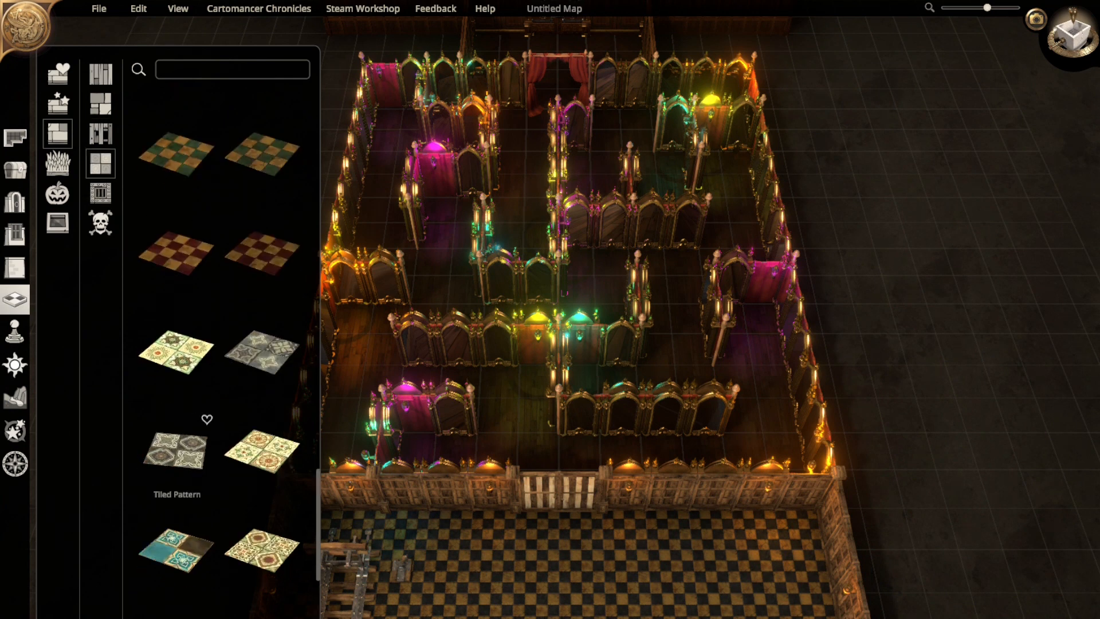
scroll(177, 450, down, 3)
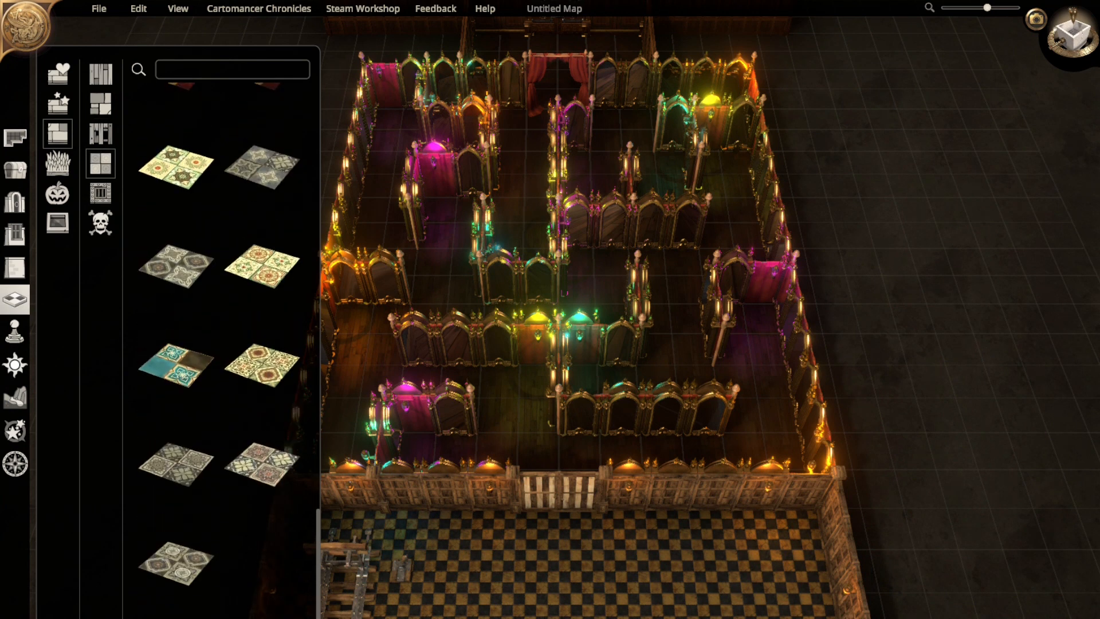
scroll(177, 450, up, 5)
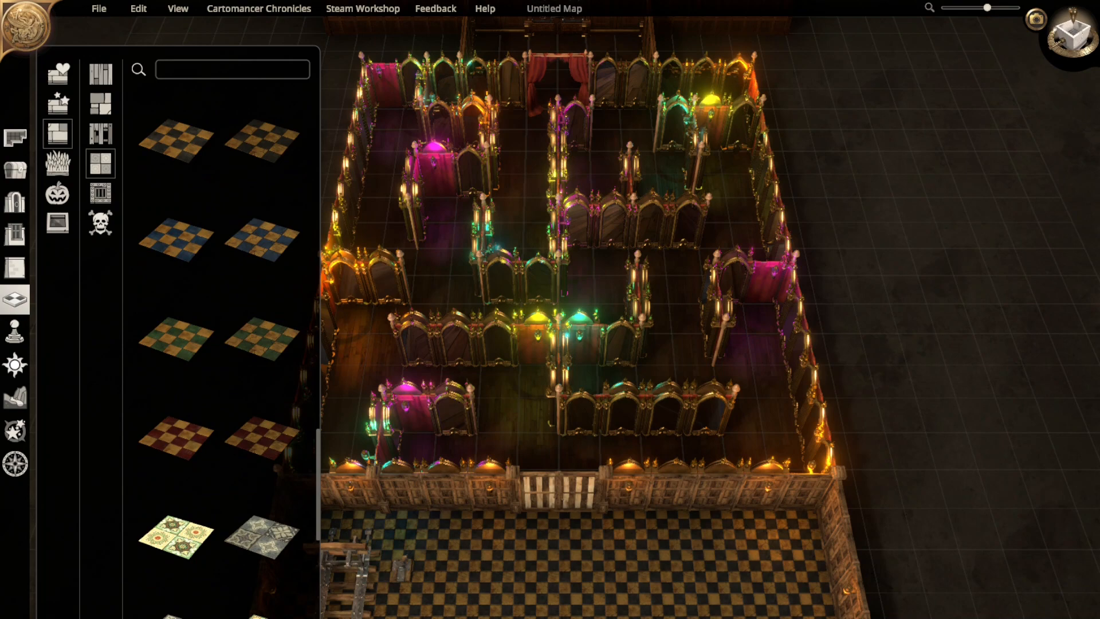
key(w)
scroll(573, 309, down, 3)
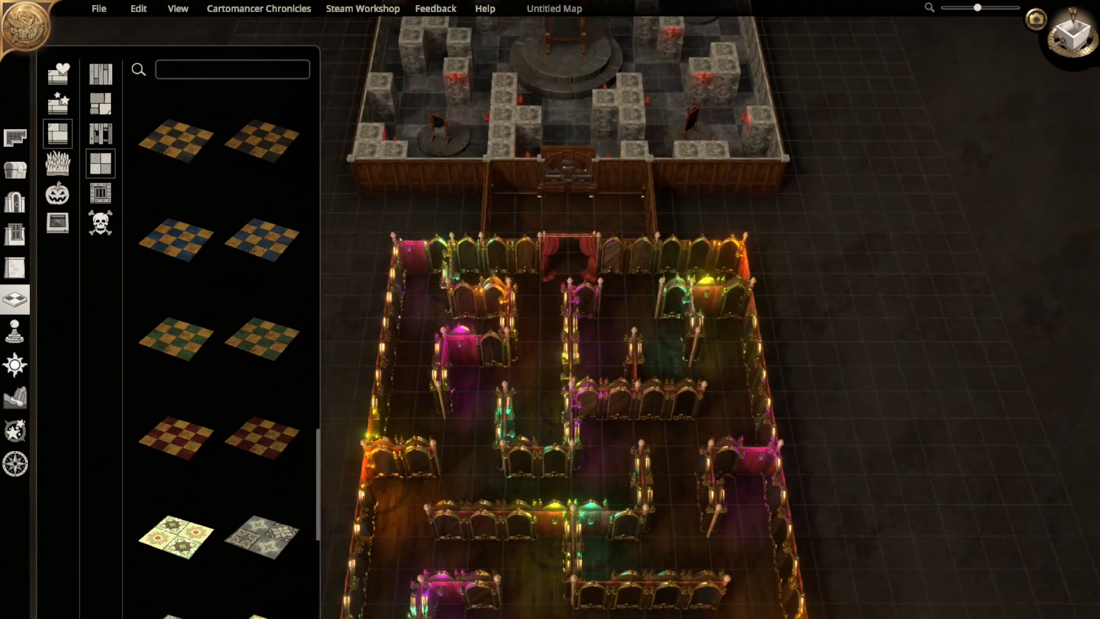
click(177, 337)
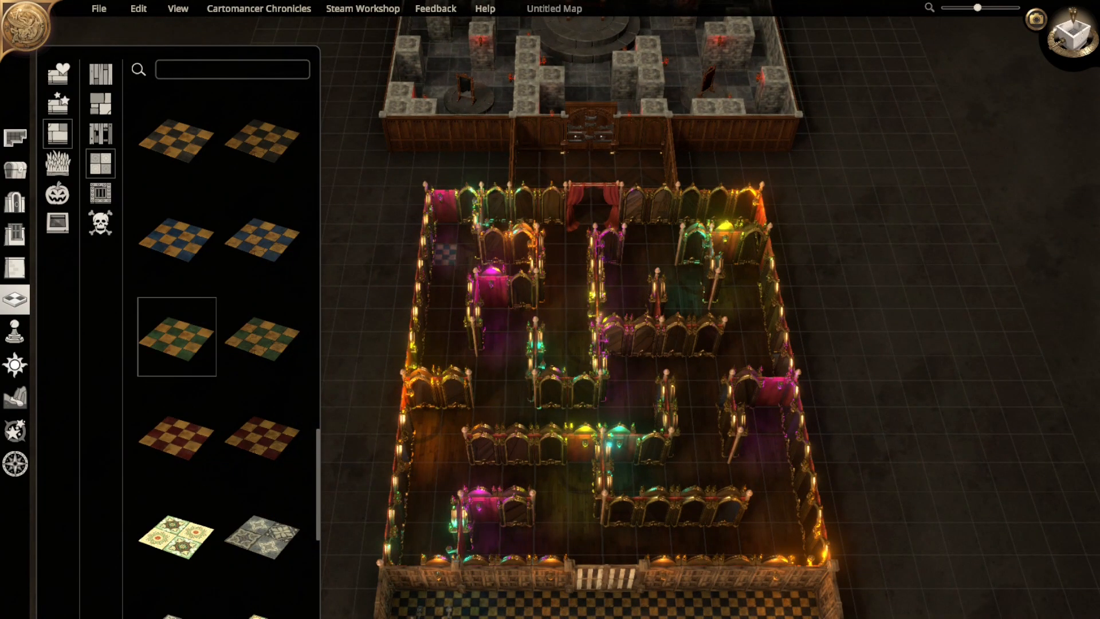
drag(447, 233, 790, 543)
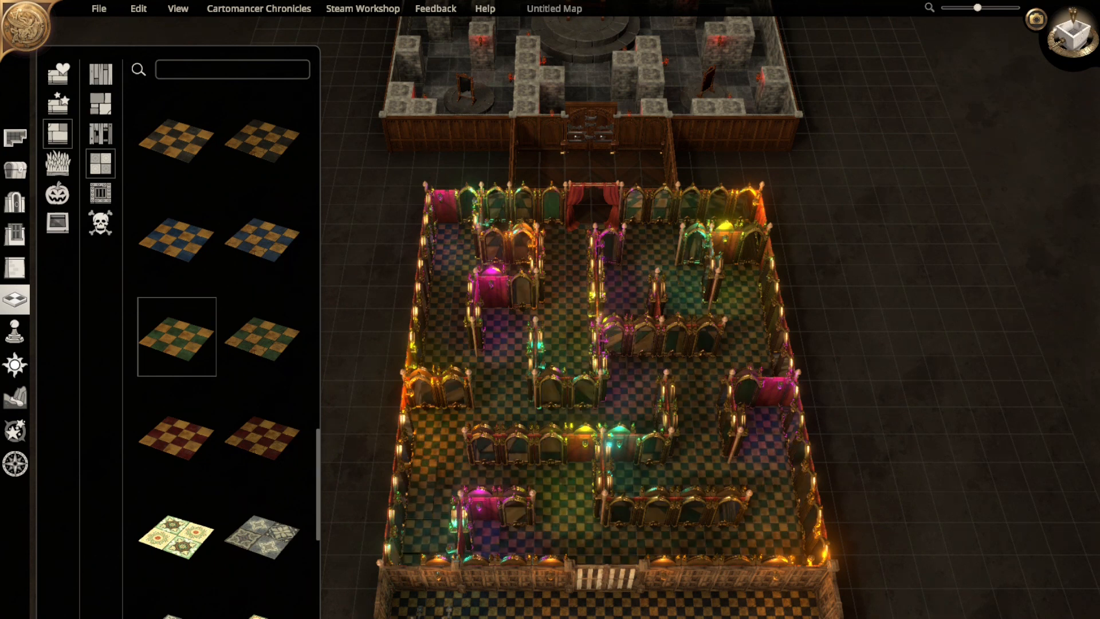
- Cover the entire floor of the colourfully lit mirror maze with the dark red and blue checkered tile
scroll(176, 390, up, 4)
scroll(176, 344, up, 3)
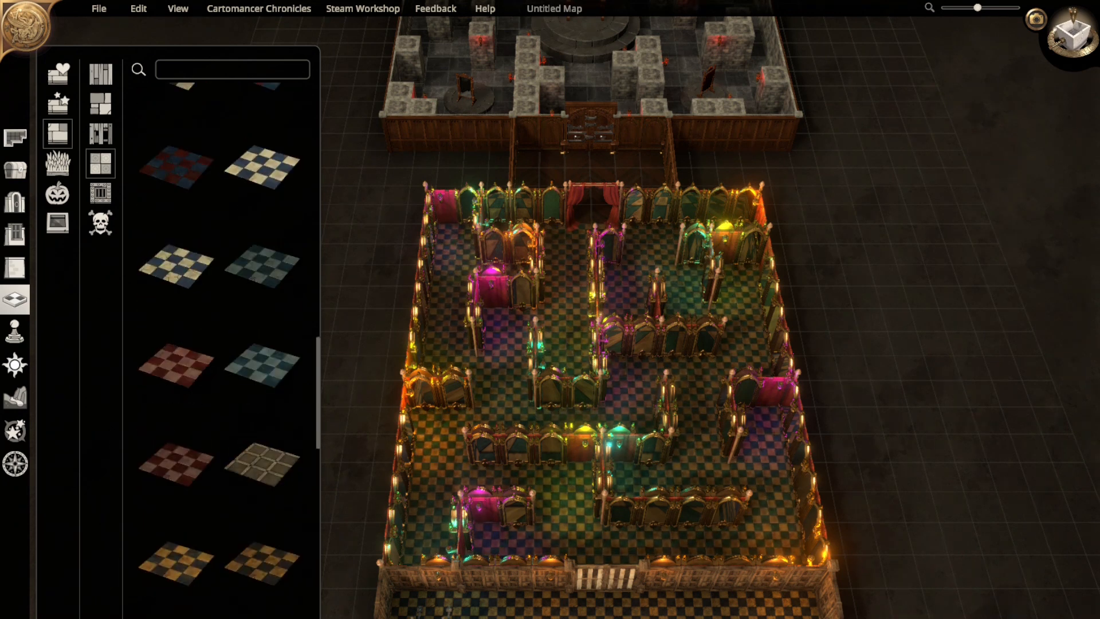
click(178, 172)
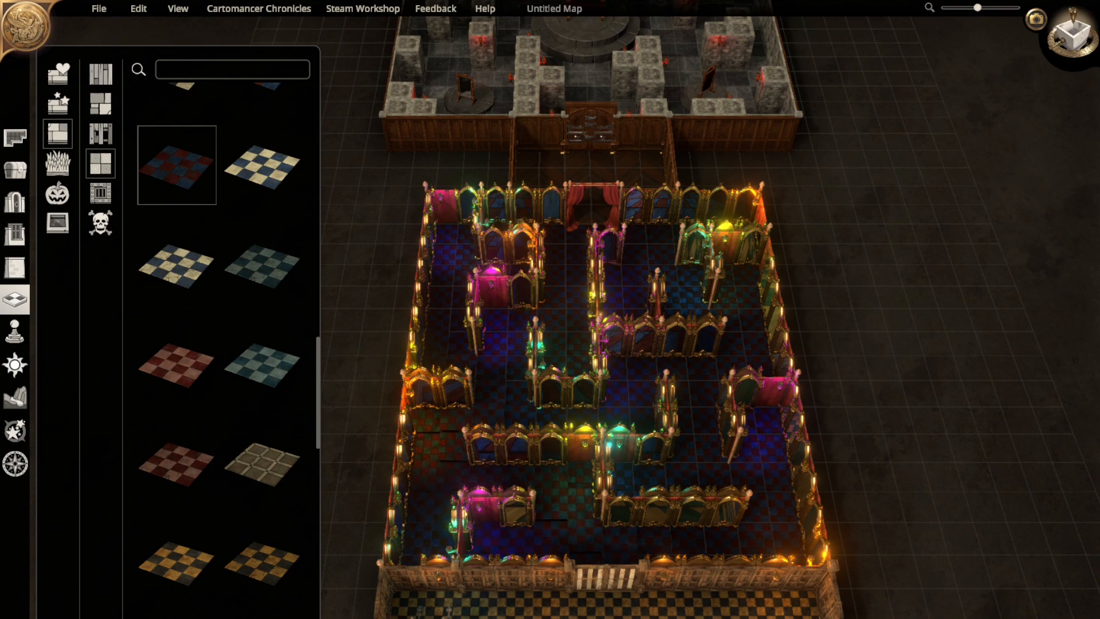
- Replace the checkered floor of the front entrance room with the dark brown wooden planks
right_drag(595, 206, 617, 113)
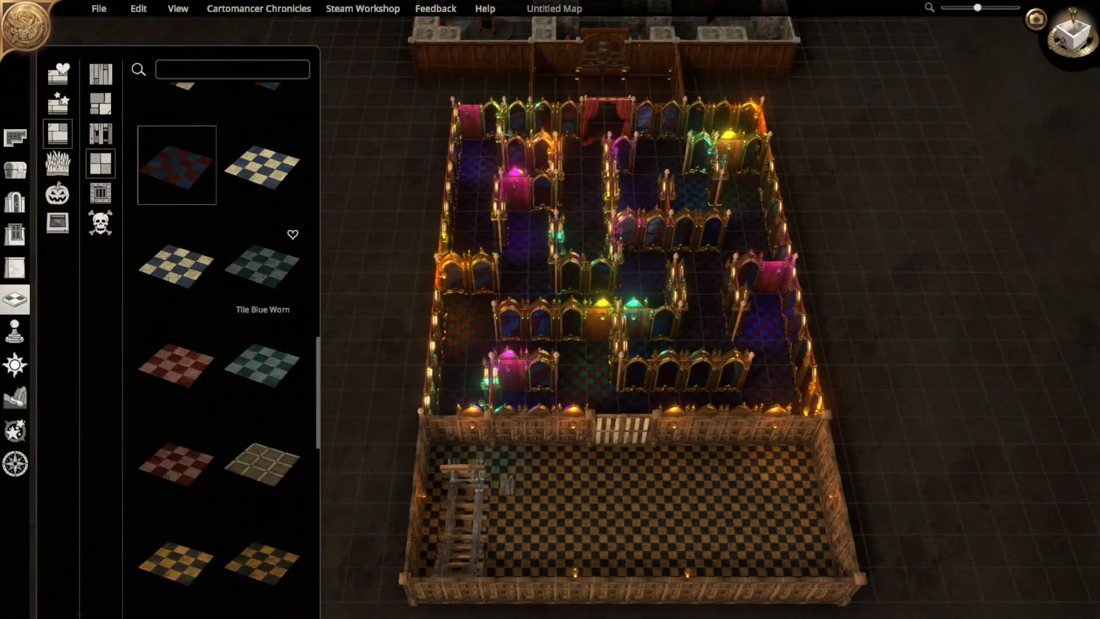
click(100, 73)
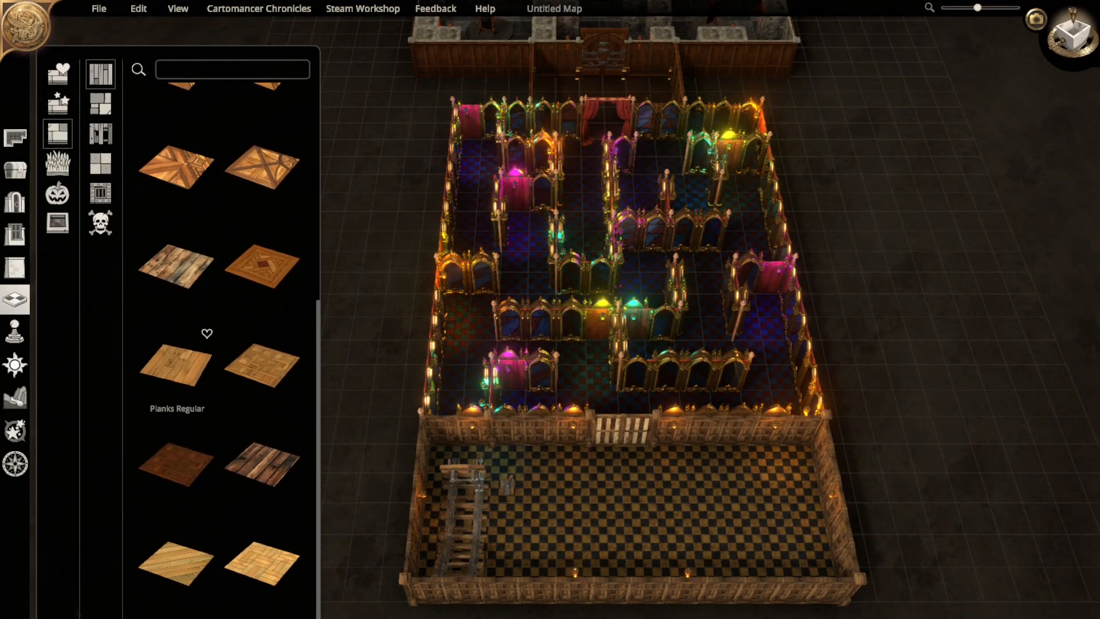
scroll(229, 343, up, 5)
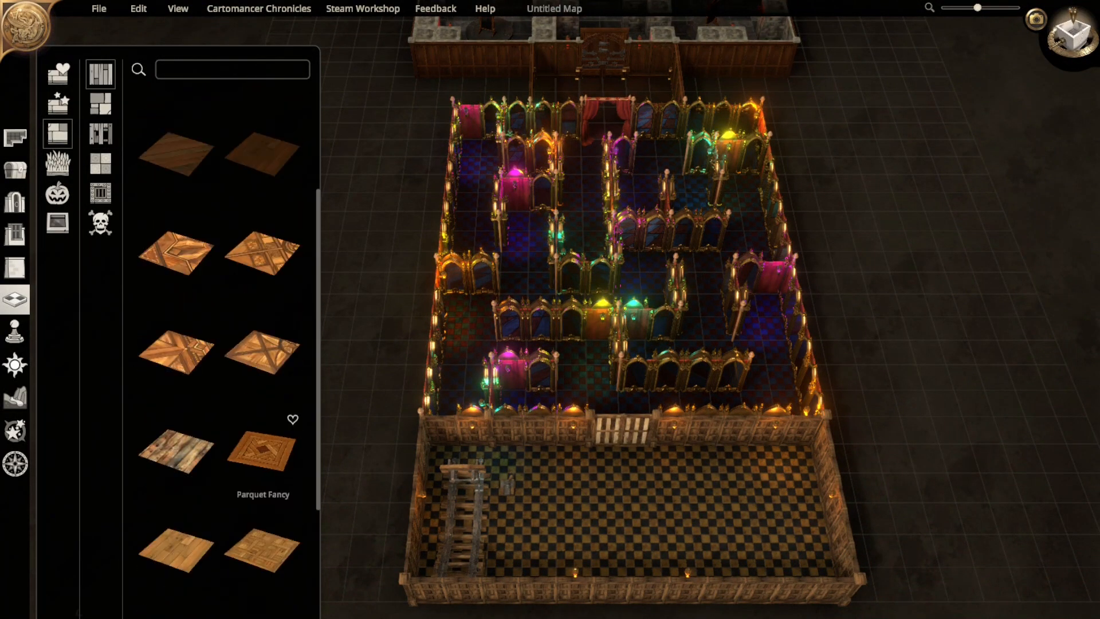
click(263, 243)
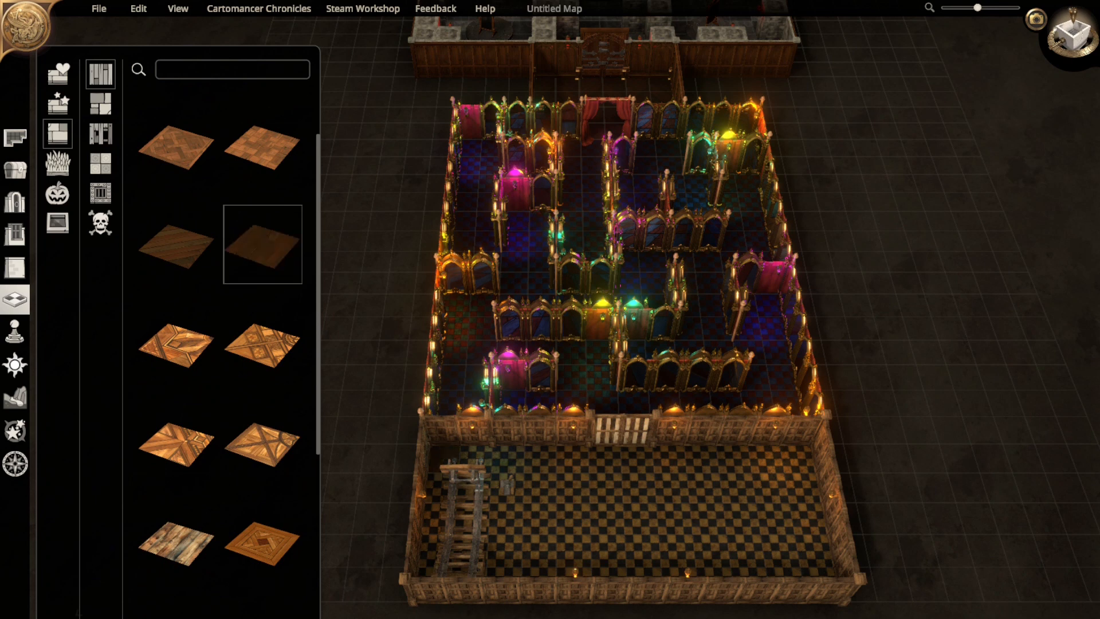
drag(444, 459, 676, 560)
drag(744, 556, 815, 557)
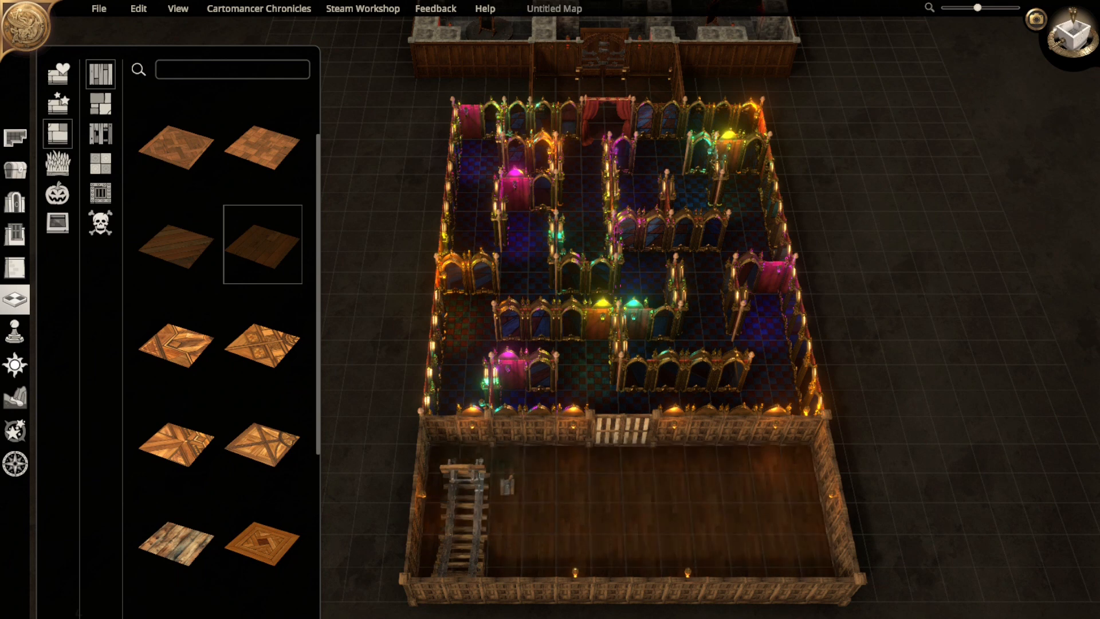
- Try the grey framed stone slab on the floor beneath and beside the wooden track in the entrance room
right_drag(710, 470, 646, 397)
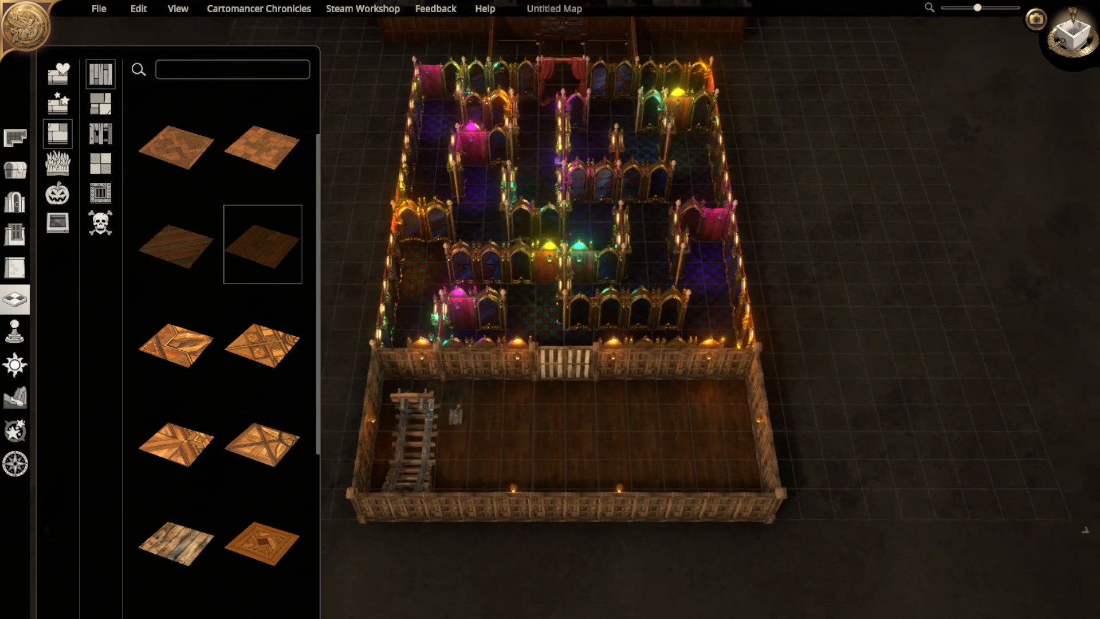
scroll(177, 539, up, 1)
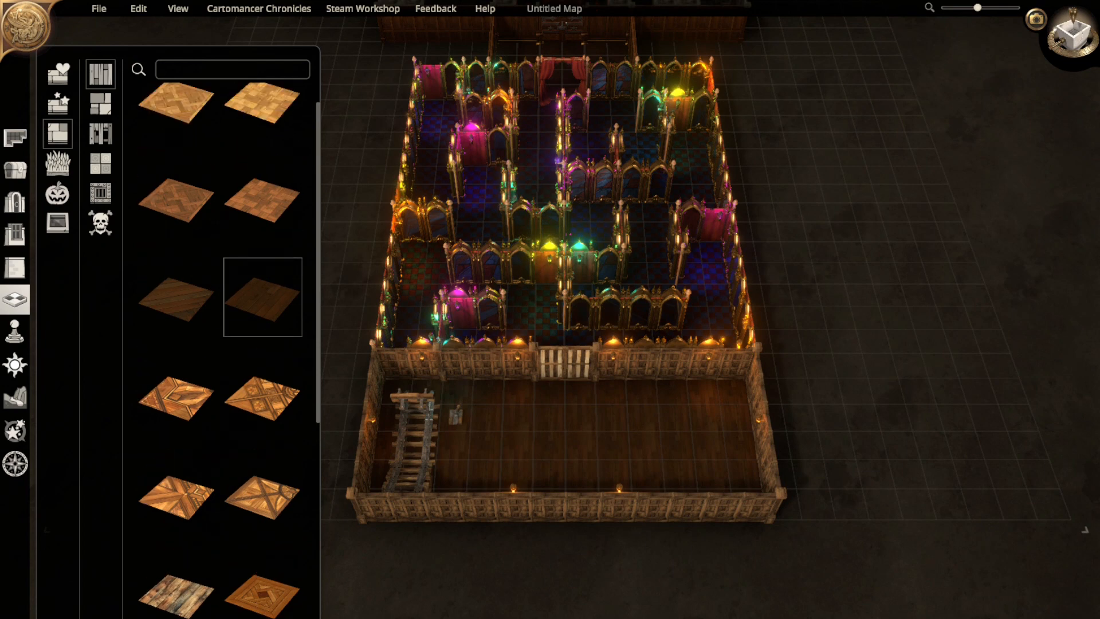
click(100, 193)
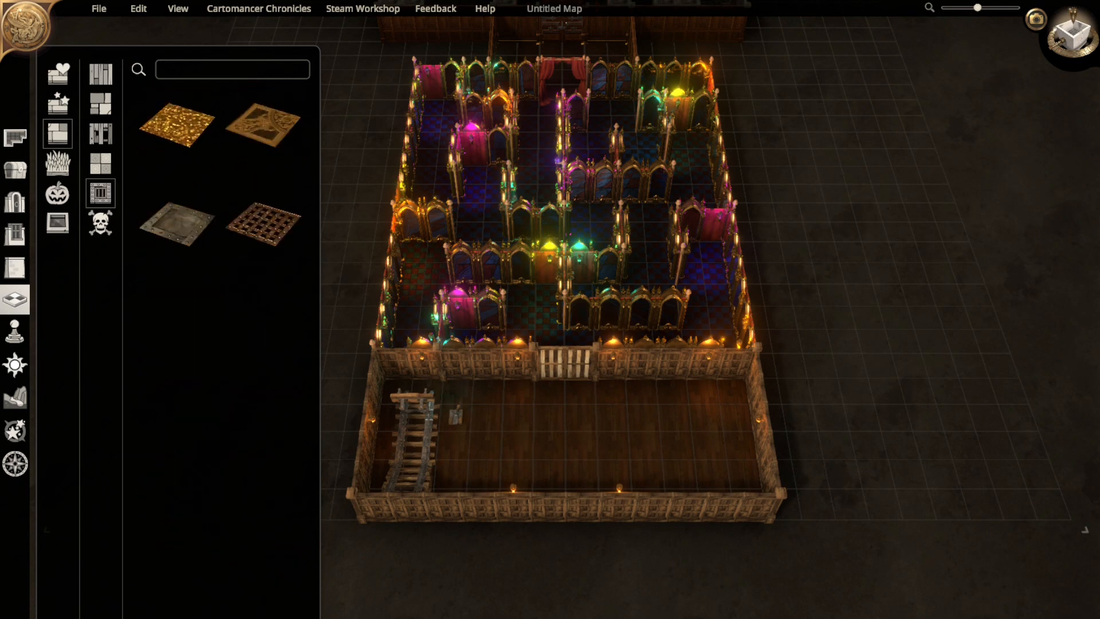
click(178, 222)
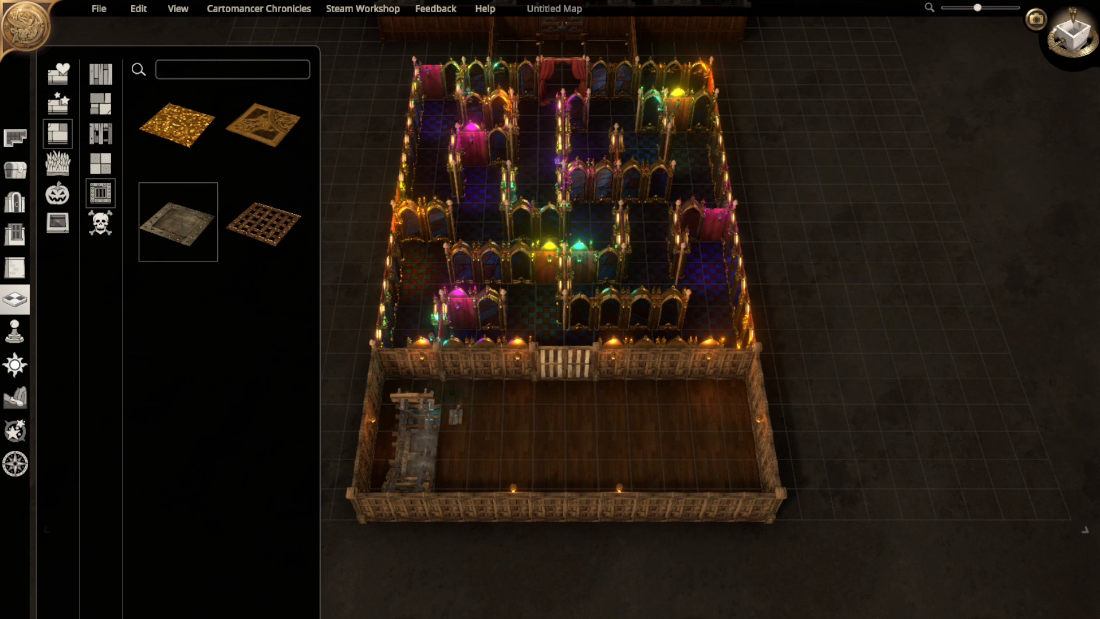
right_drag(565, 362, 692, 405)
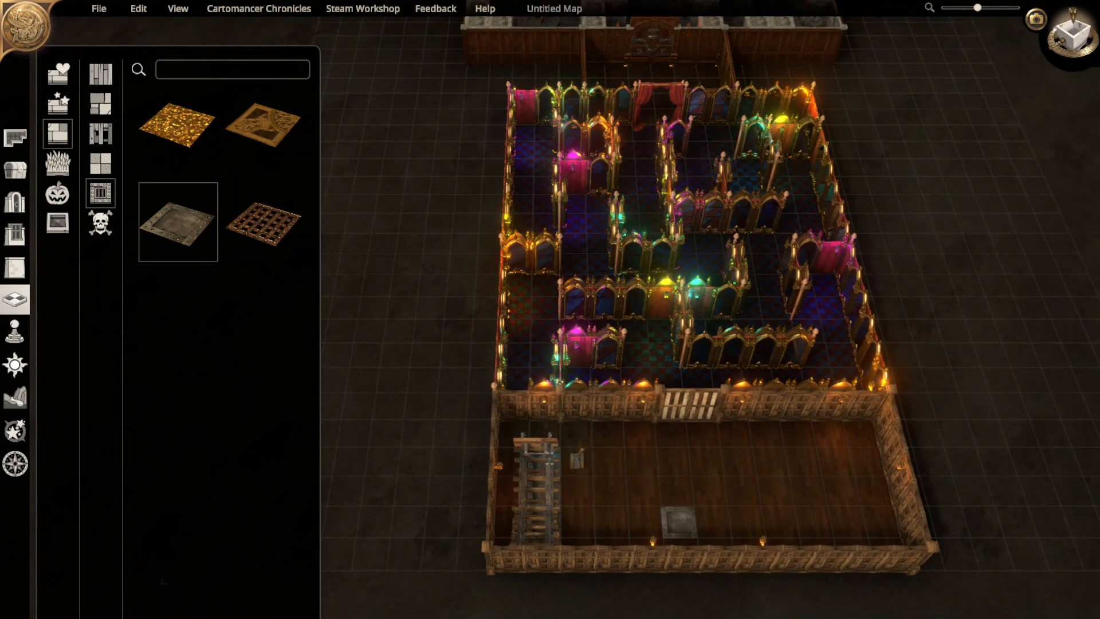
click(528, 496)
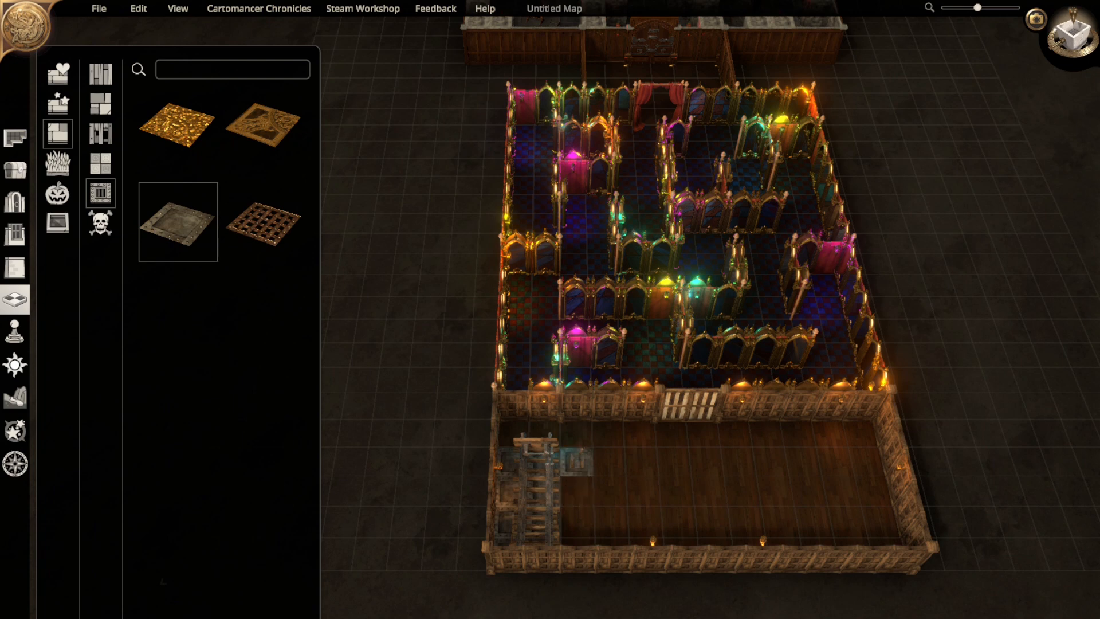
drag(577, 461, 577, 524)
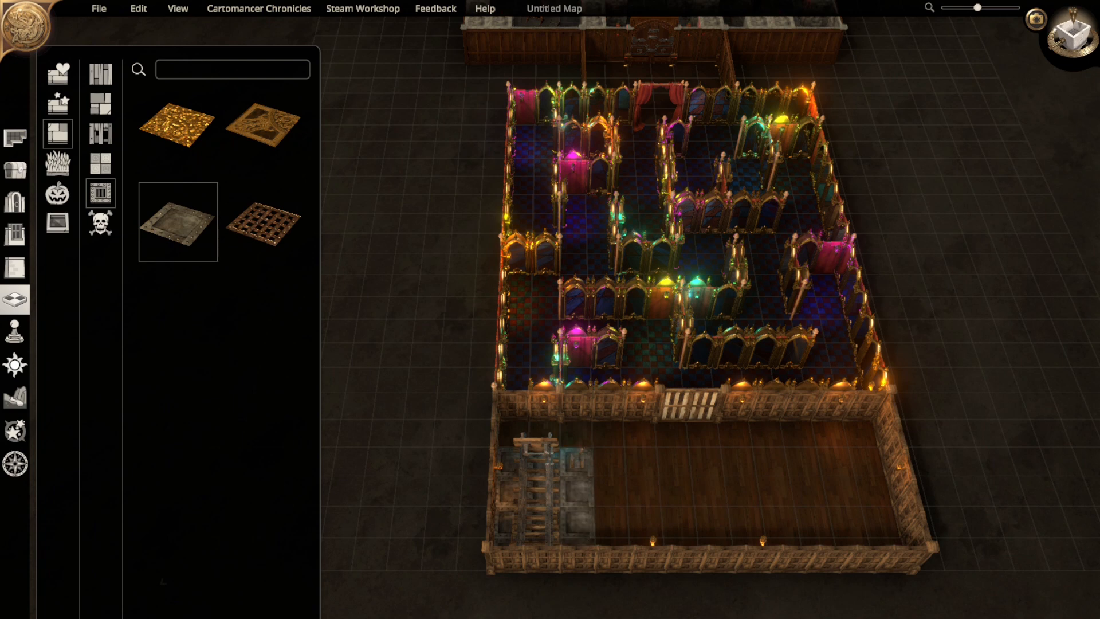
middle_drag(577, 460, 562, 496)
- Try the rusty metal grate on the floor beneath and beside the wooden track, undoing the single test tile first
click(264, 223)
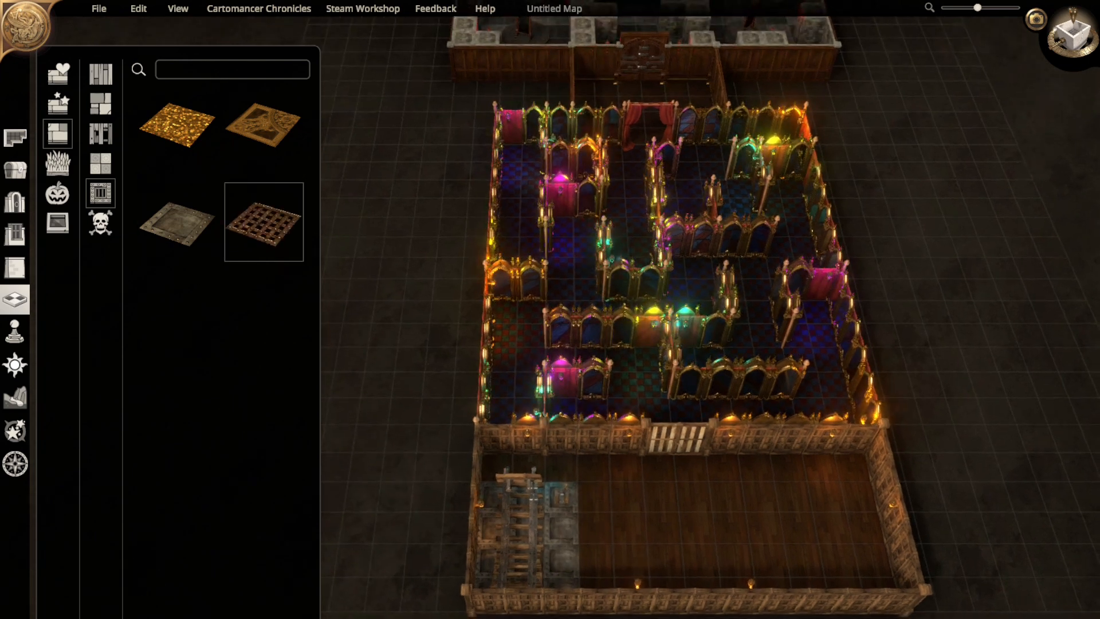
click(562, 526)
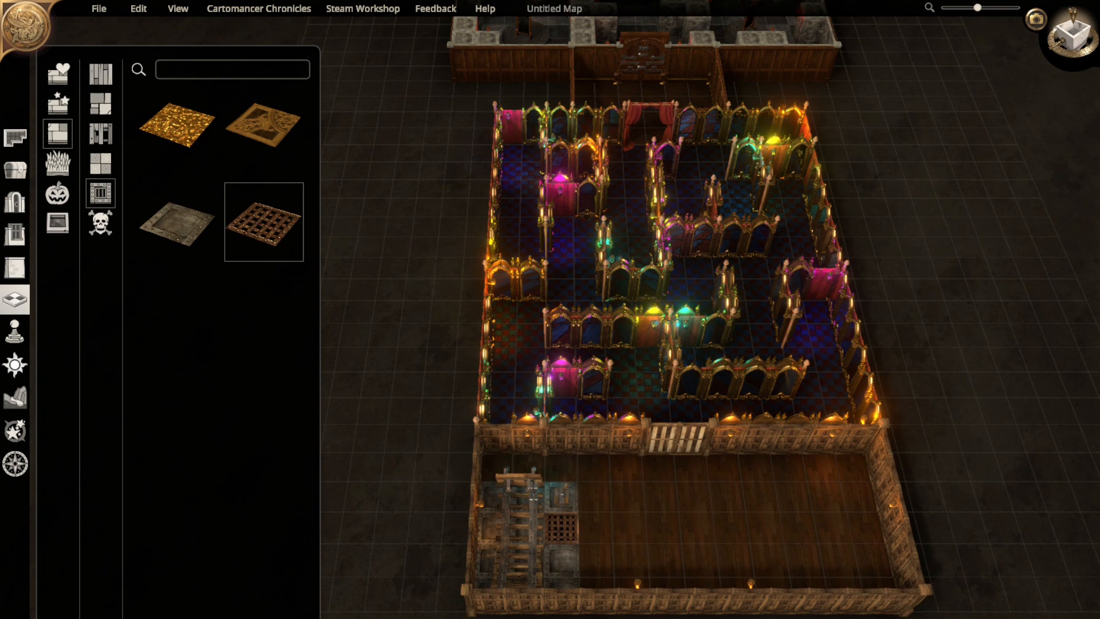
key(ctrl+z)
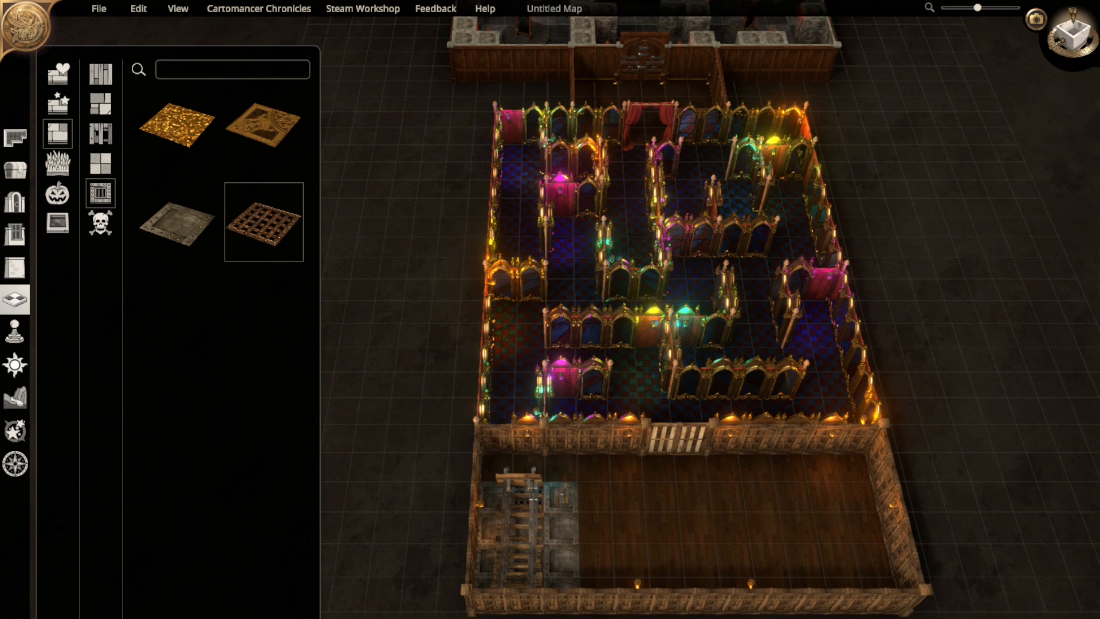
click(492, 497)
drag(493, 498, 562, 561)
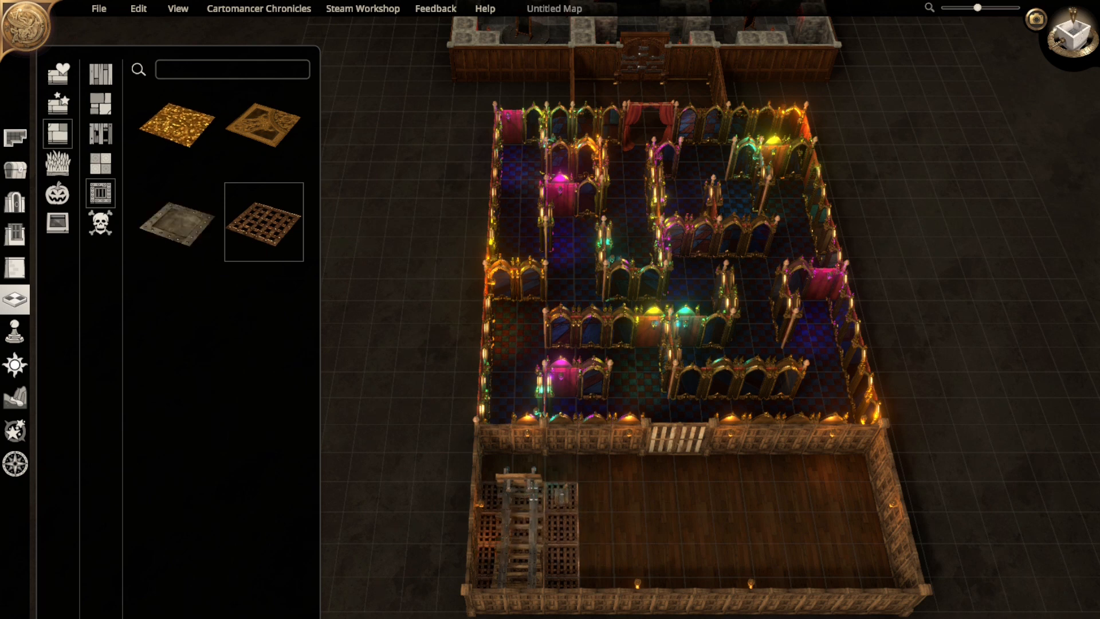
- Paint the floor beneath and beside the wooden track with the dark red and blue checkered tile
click(100, 163)
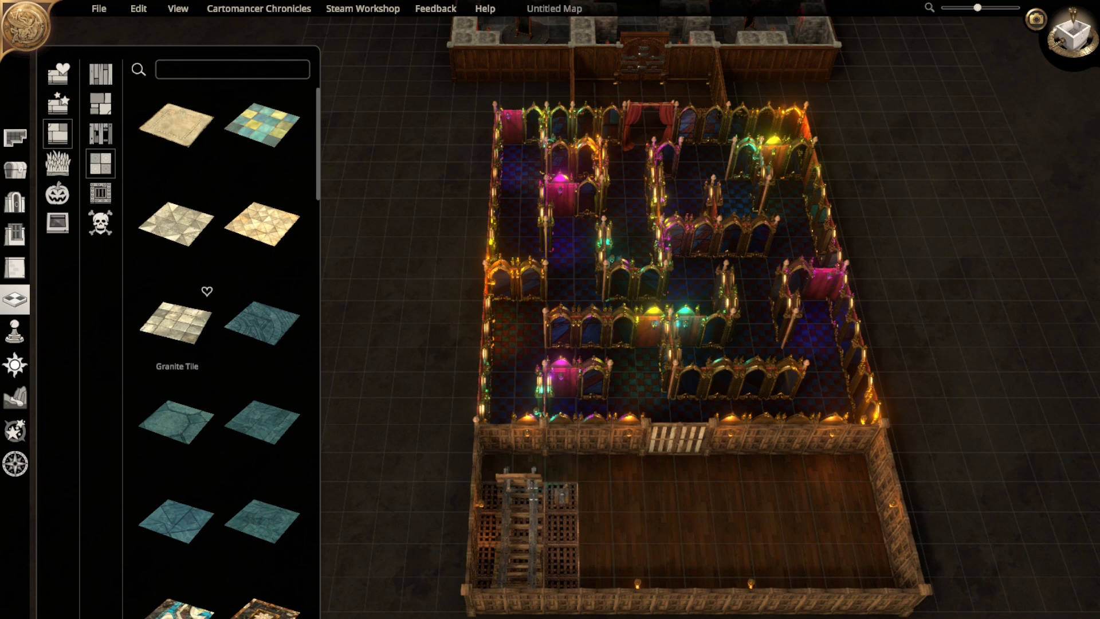
scroll(177, 321, down, 2)
scroll(262, 367, down, 4)
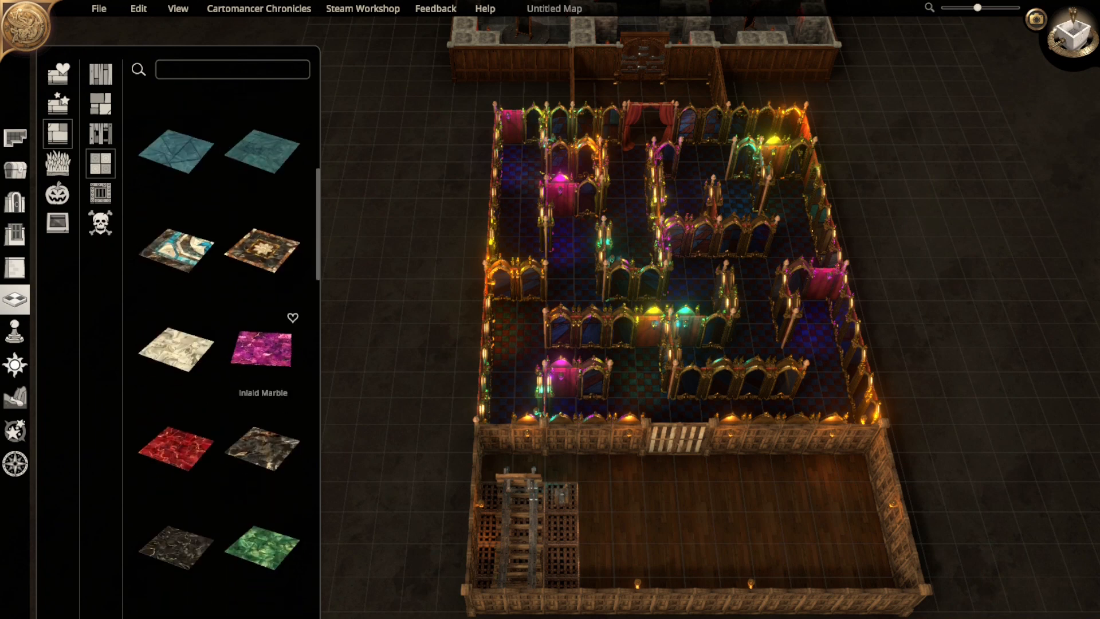
scroll(175, 467, down, 2)
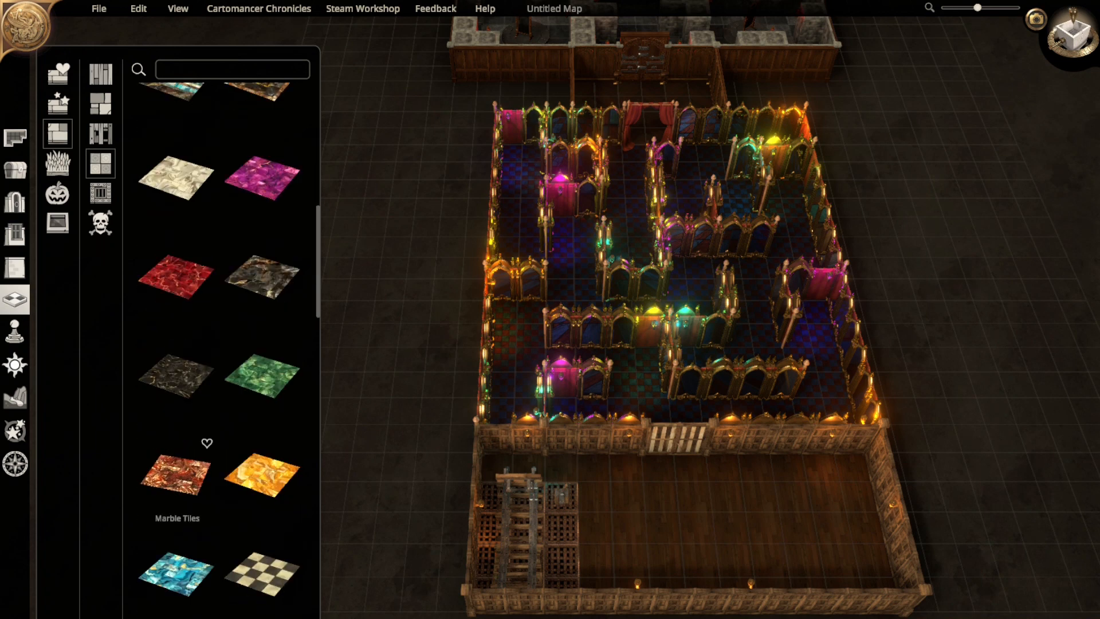
scroll(175, 436, down, 3)
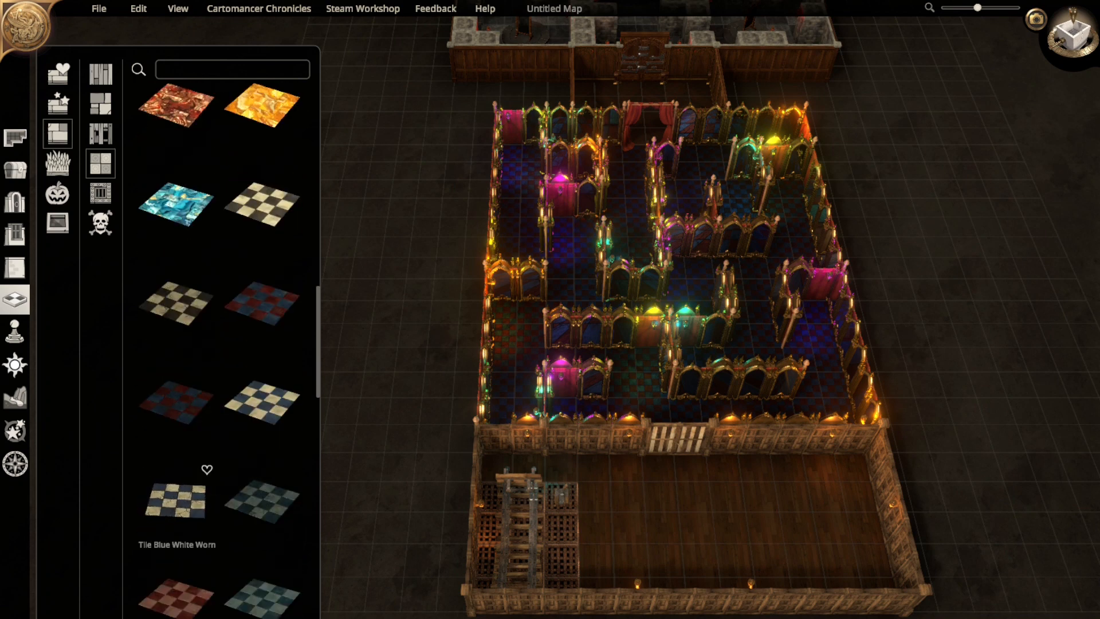
click(176, 401)
drag(496, 468, 561, 583)
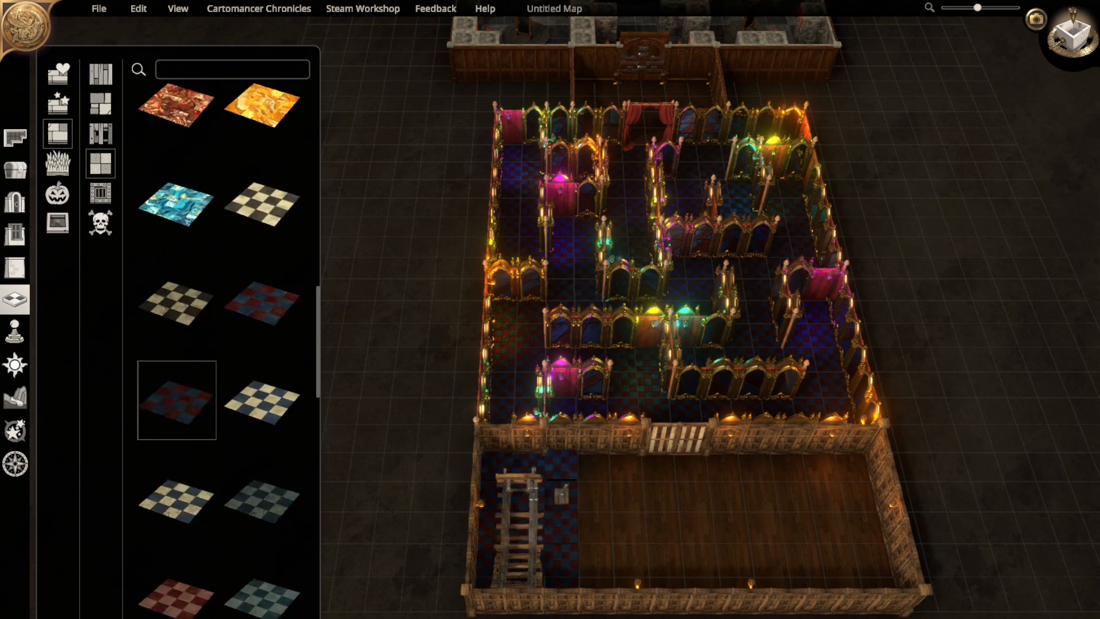
- Try the Roman Pattern Blue stone on the floor beneath and beside the wooden track in the entrance room
scroll(178, 504, down, 5)
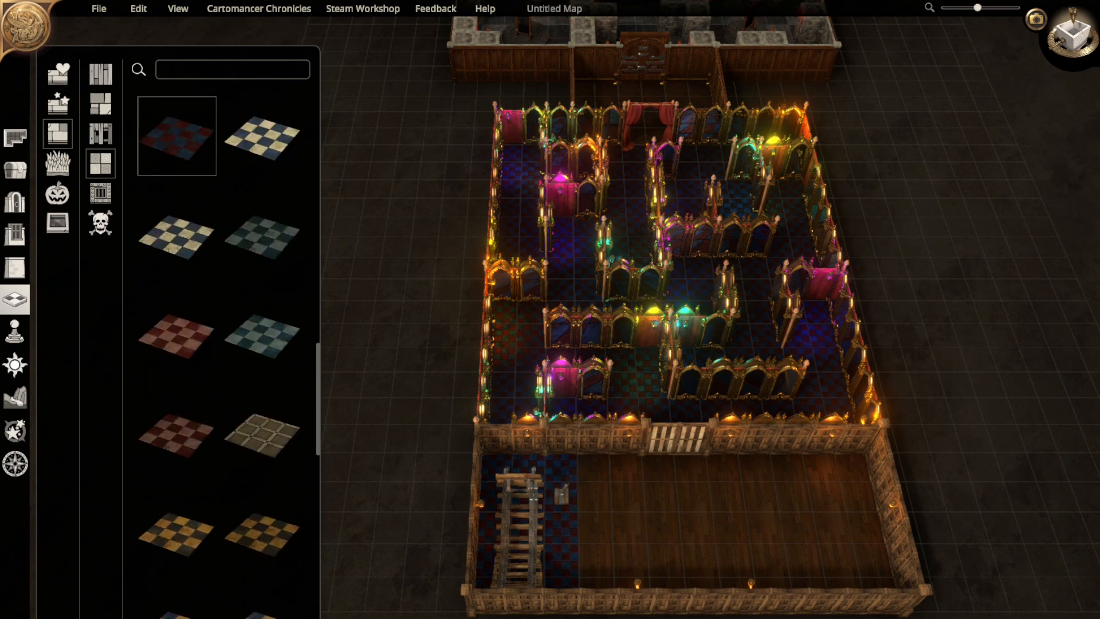
click(262, 433)
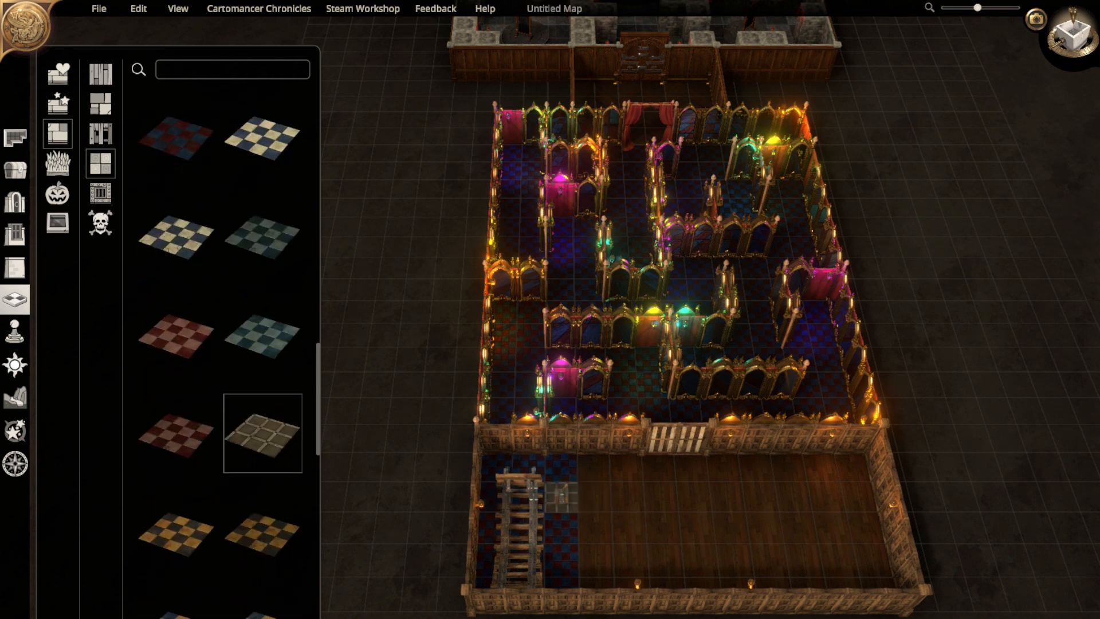
scroll(261, 504, down, 6)
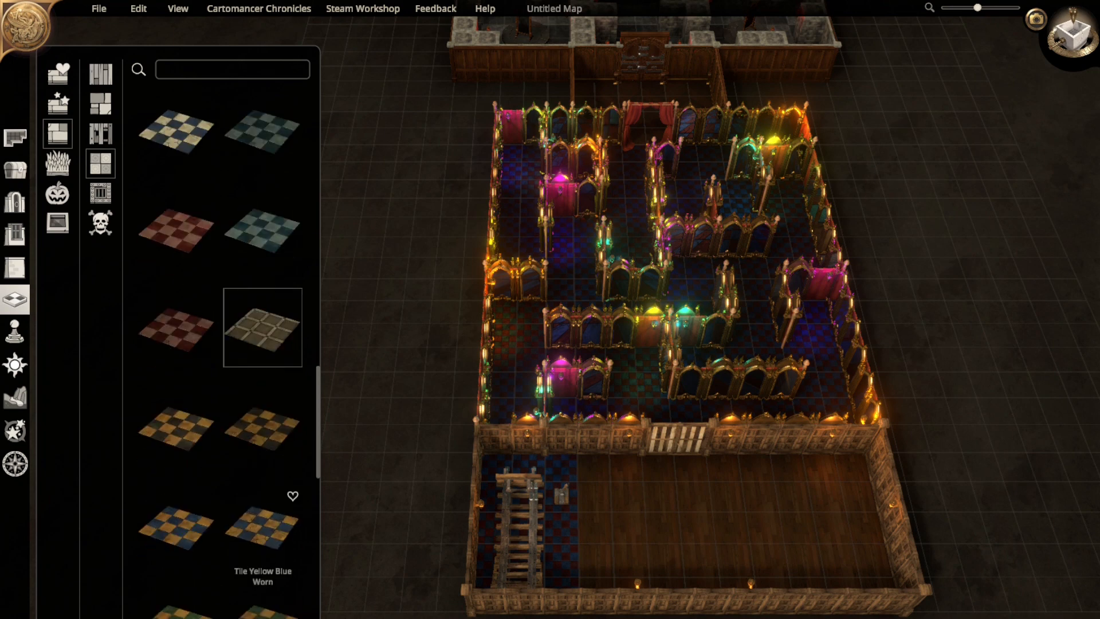
click(101, 104)
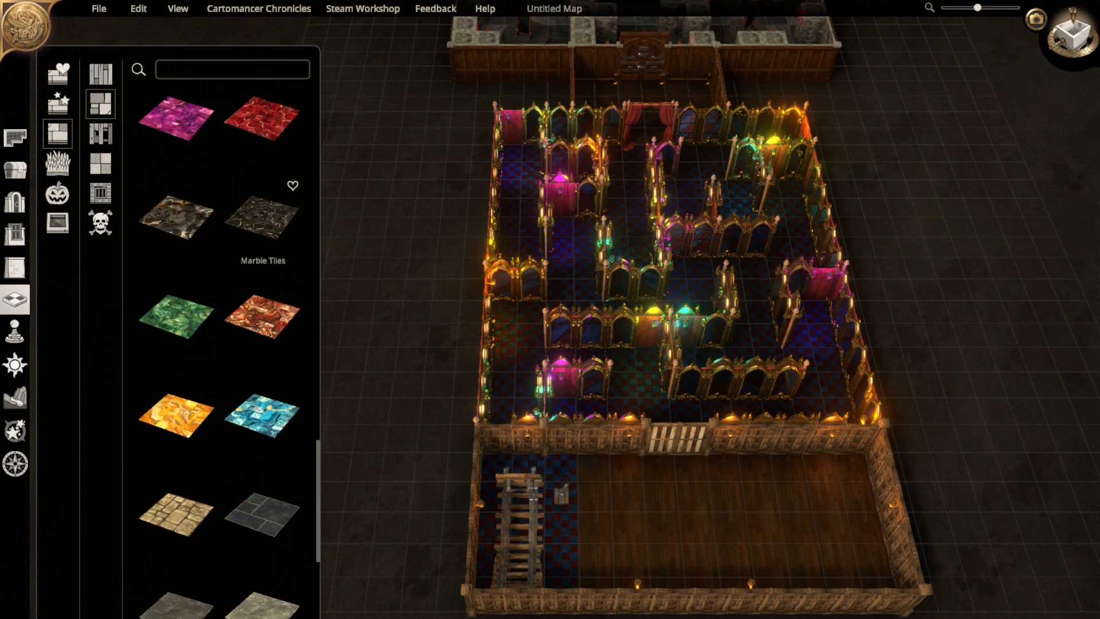
scroll(263, 321, down, 4)
scroll(263, 344, down, 1)
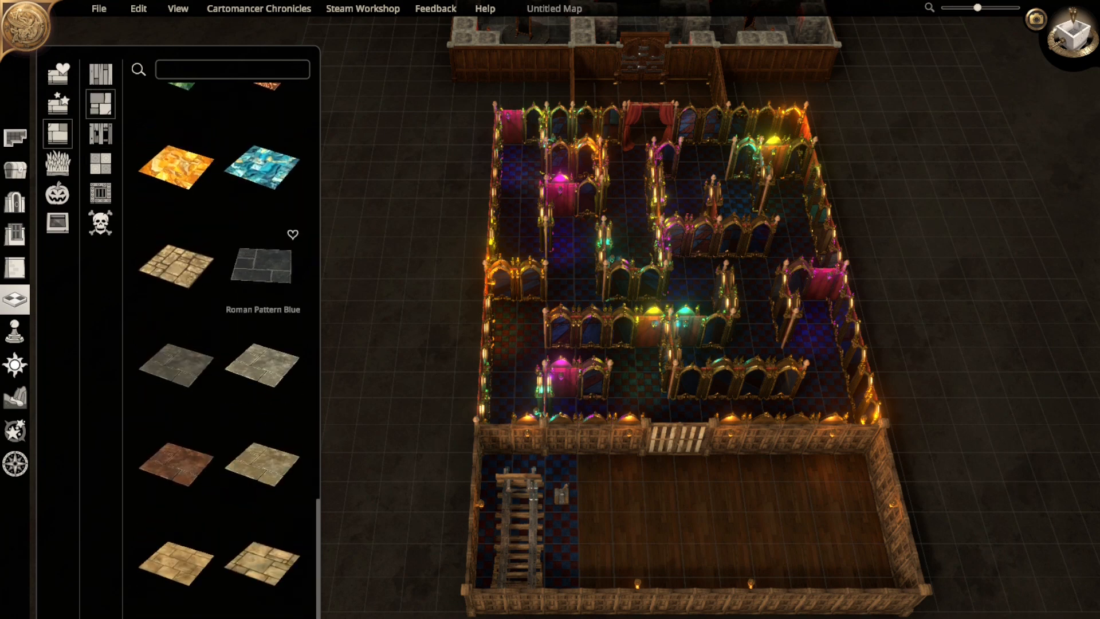
click(263, 265)
drag(497, 468, 562, 580)
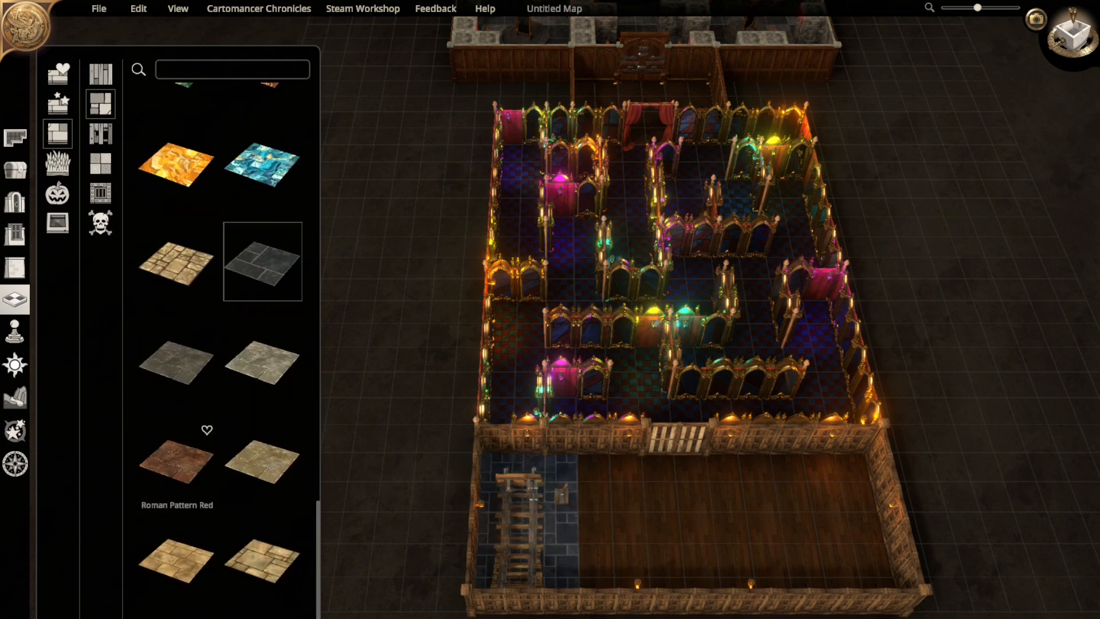
- Paint the floor beneath and beside the wooden track with the dark grey Roman Pattern stone
click(178, 361)
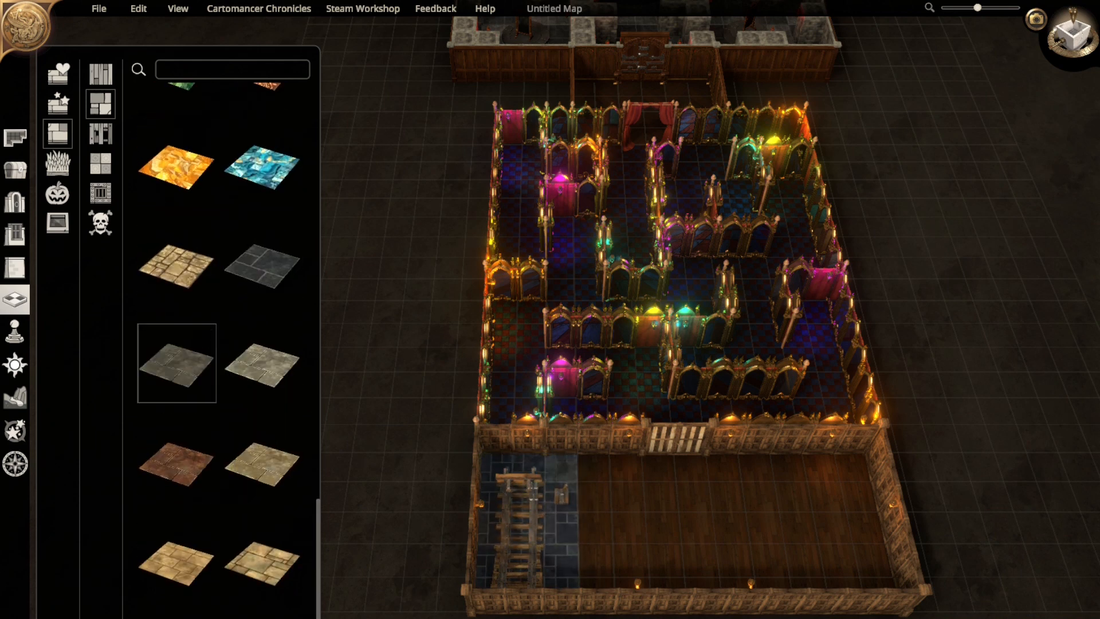
drag(562, 467, 561, 573)
drag(498, 468, 491, 572)
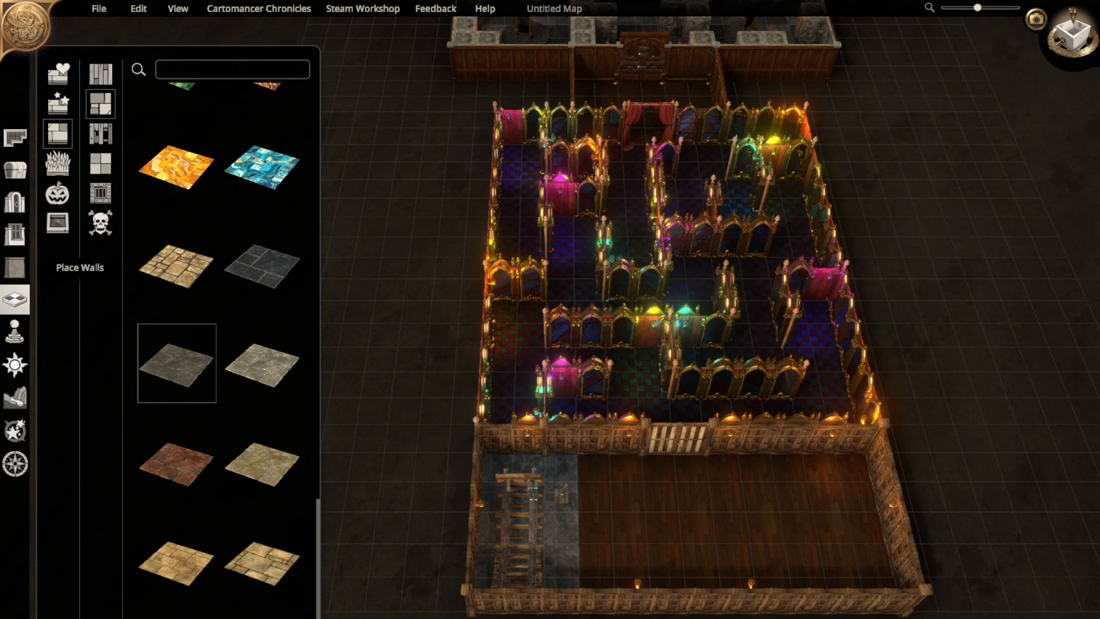
- Look through the fence, iron, ruins, skeletal and stone wall styles for a barrier beside the track
click(15, 267)
click(64, 471)
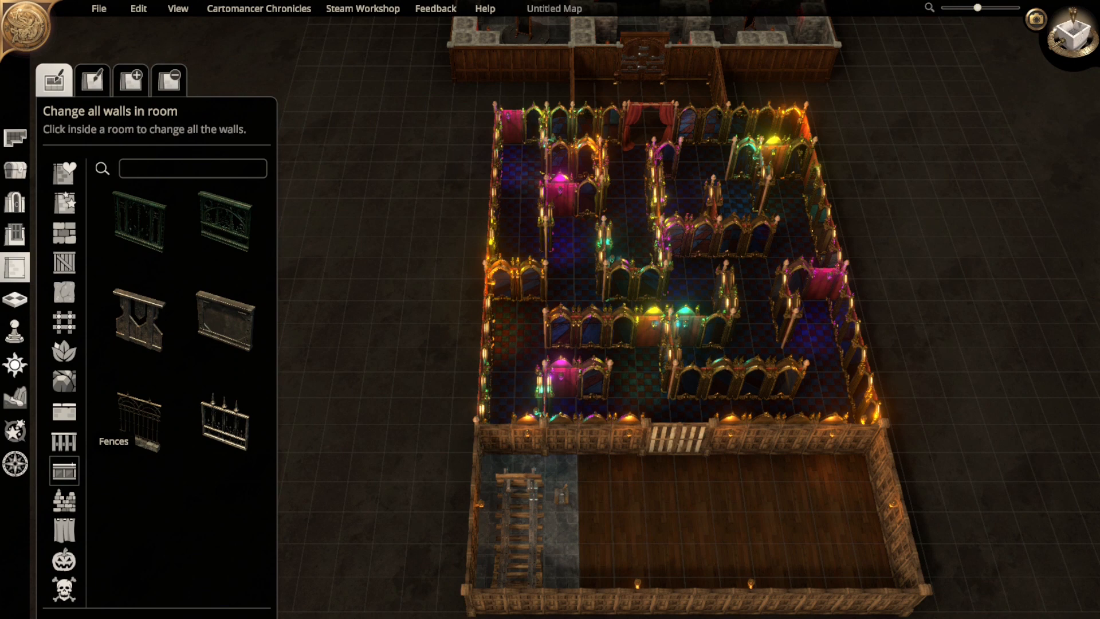
click(65, 441)
scroll(143, 424, down, 3)
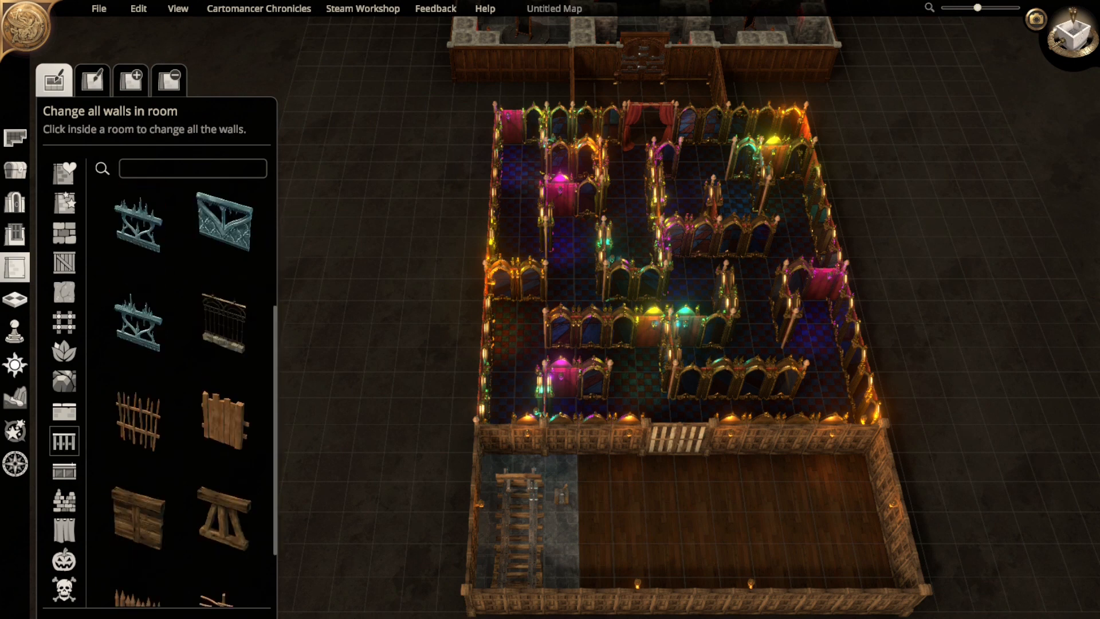
scroll(180, 390, up, 2)
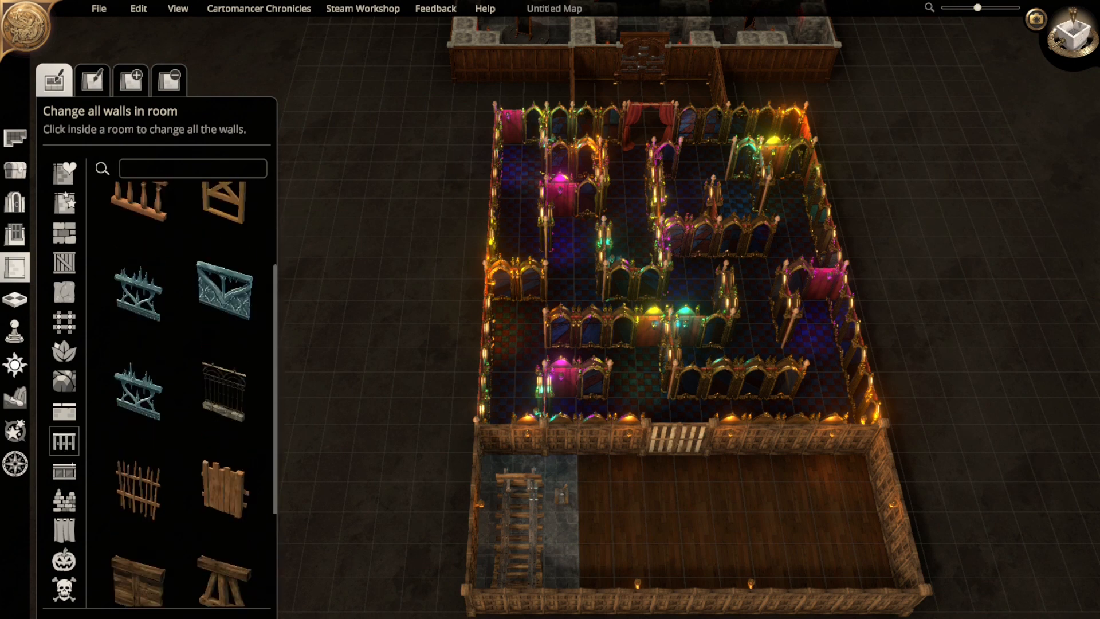
scroll(180, 389, up, 2)
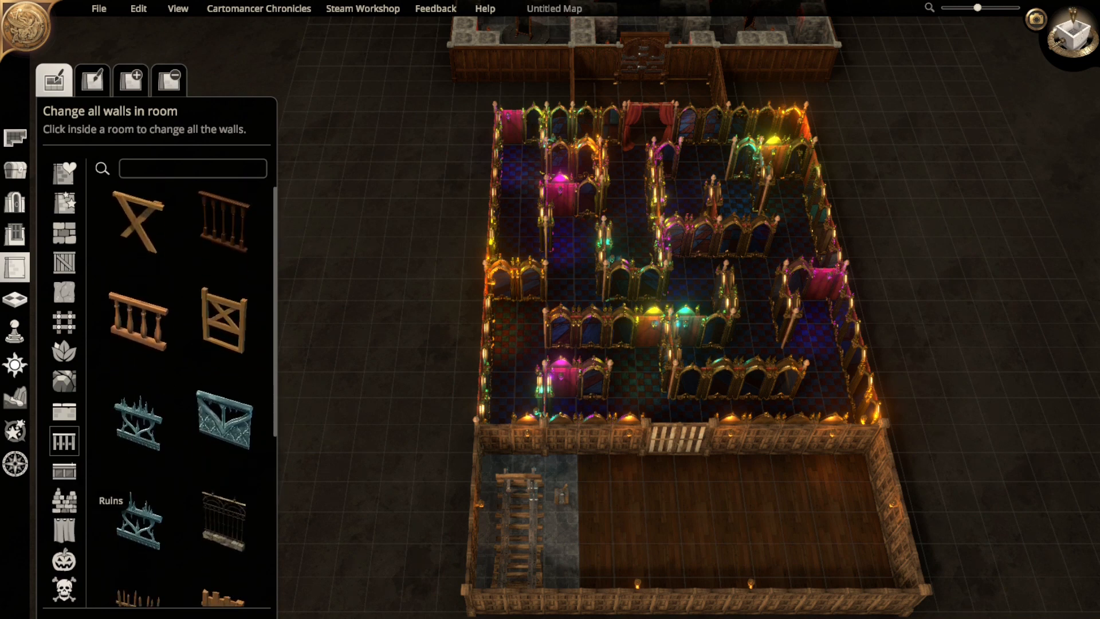
scroll(181, 389, down, 5)
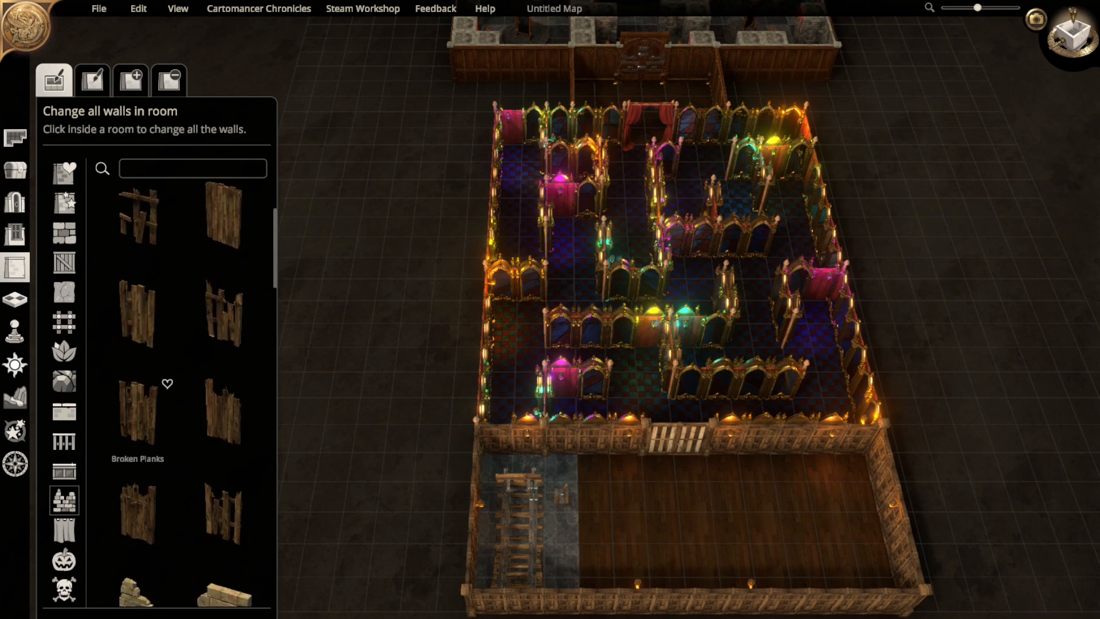
scroll(189, 389, down, 4)
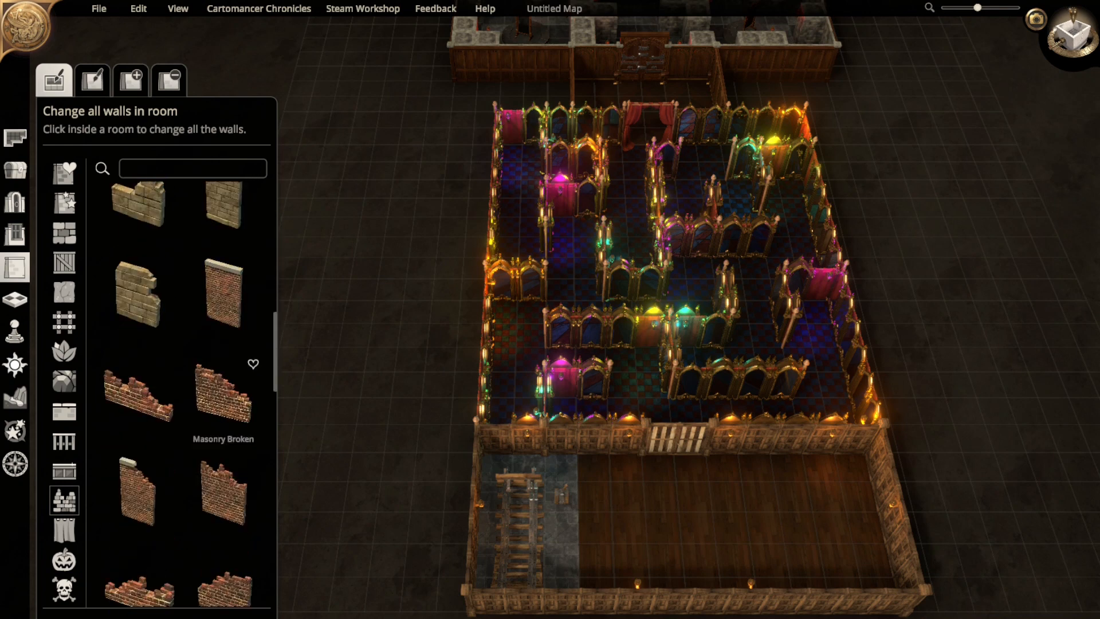
scroll(224, 384, down, 5)
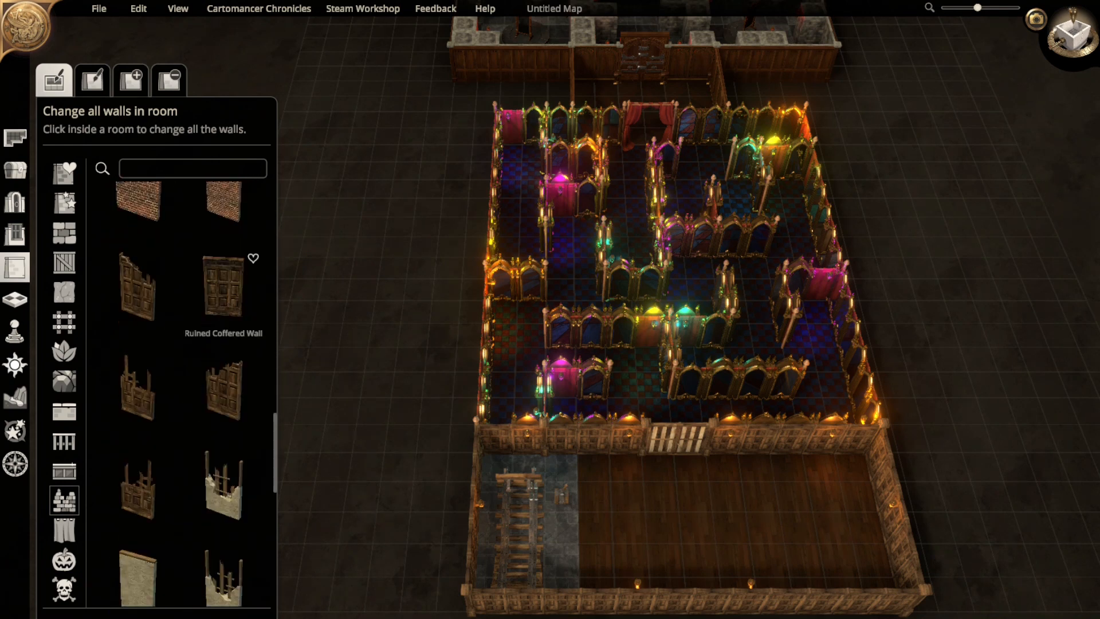
scroll(223, 384, down, 5)
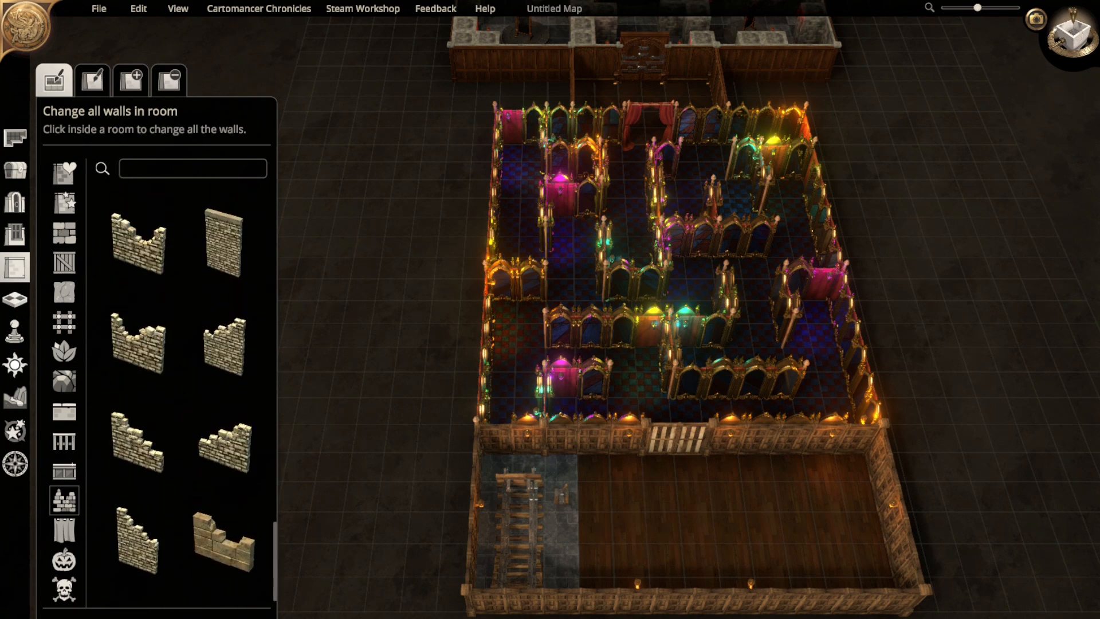
click(65, 589)
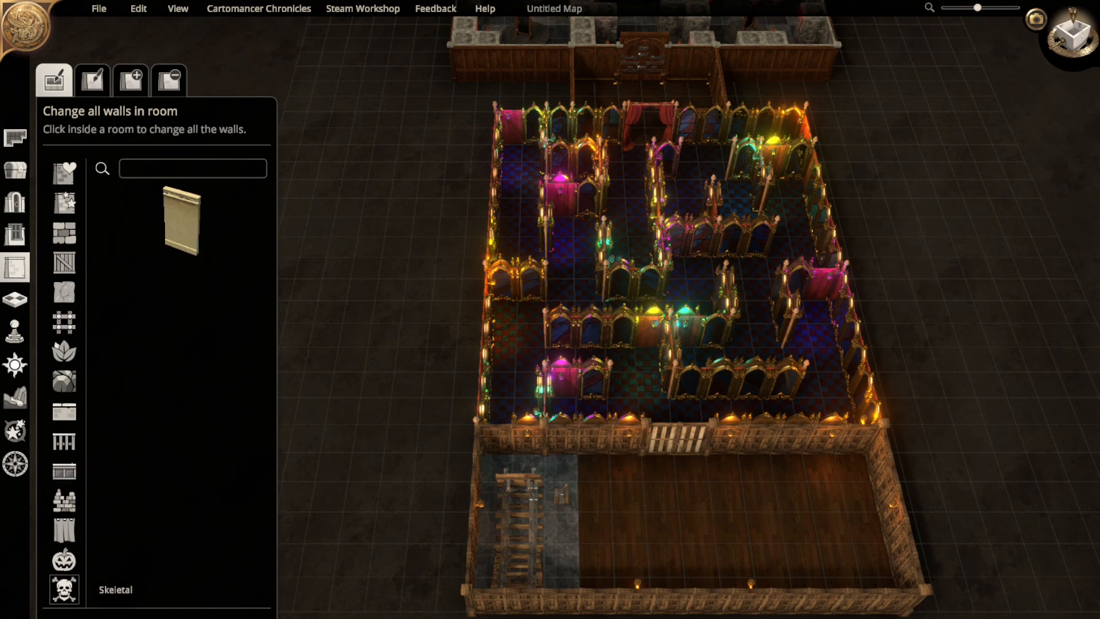
click(64, 233)
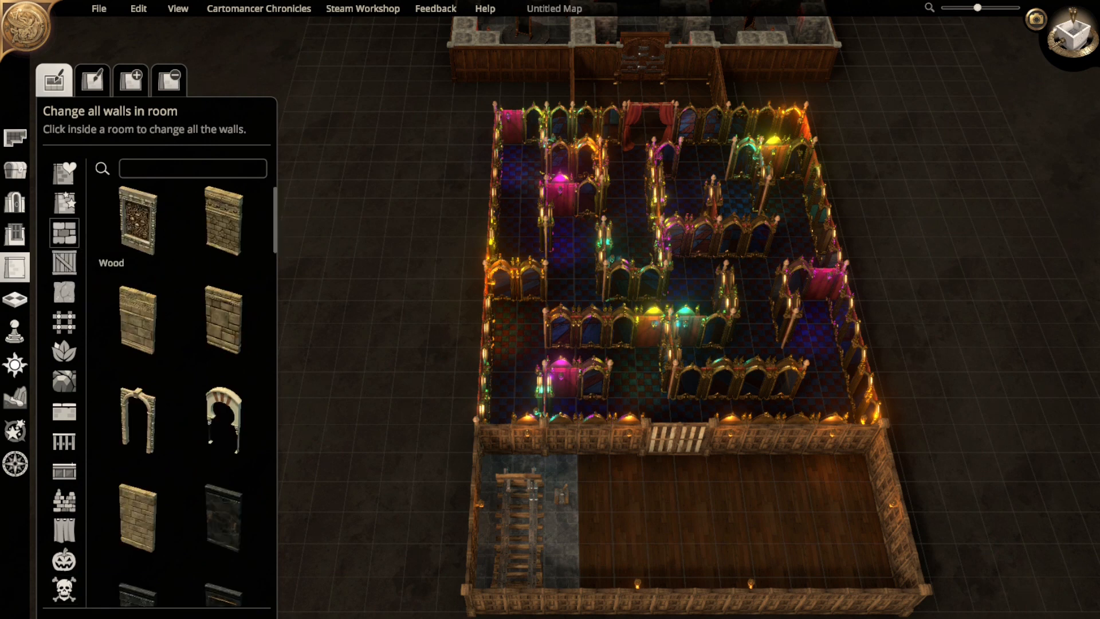
scroll(224, 396, down, 3)
click(65, 470)
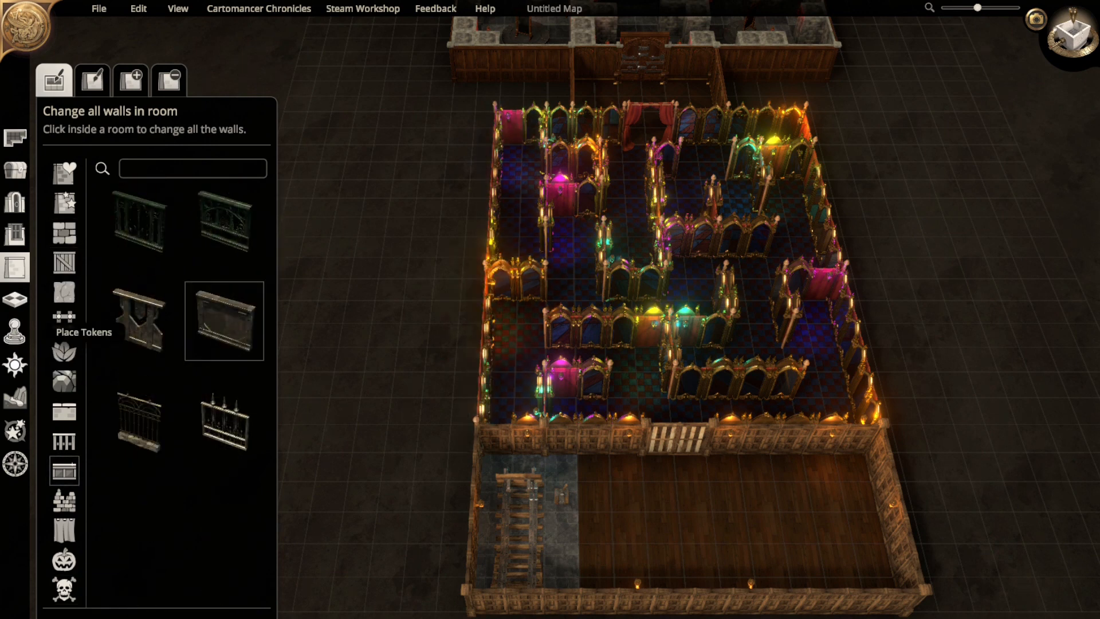
- Place the Free-standing Iron lattice along the border between the grey stone floor and the wooden planks in the entrance room
click(15, 171)
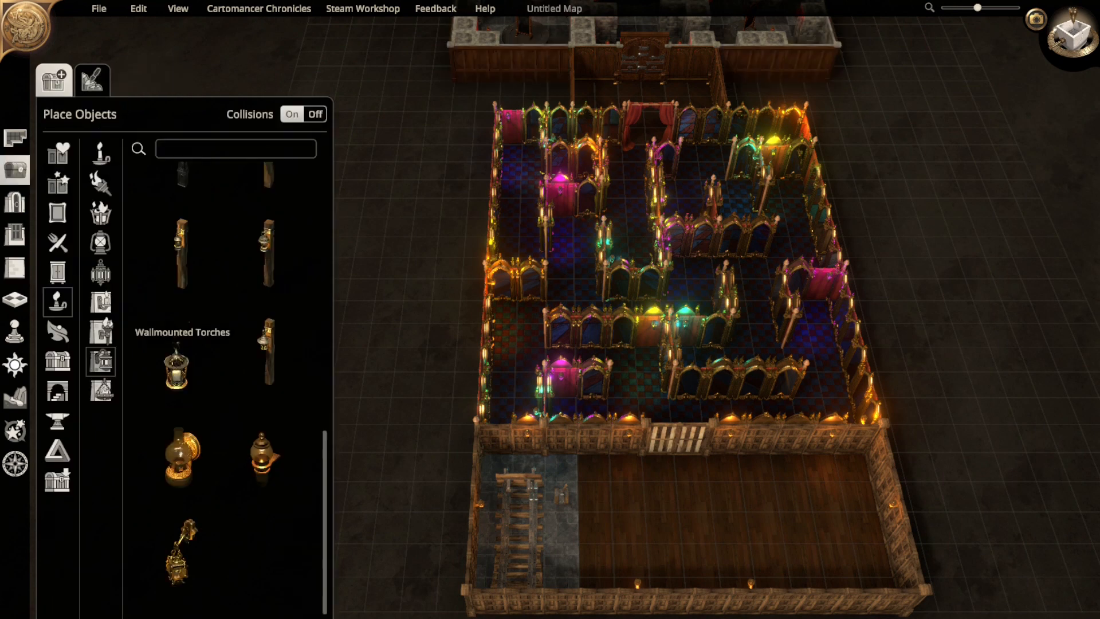
click(57, 392)
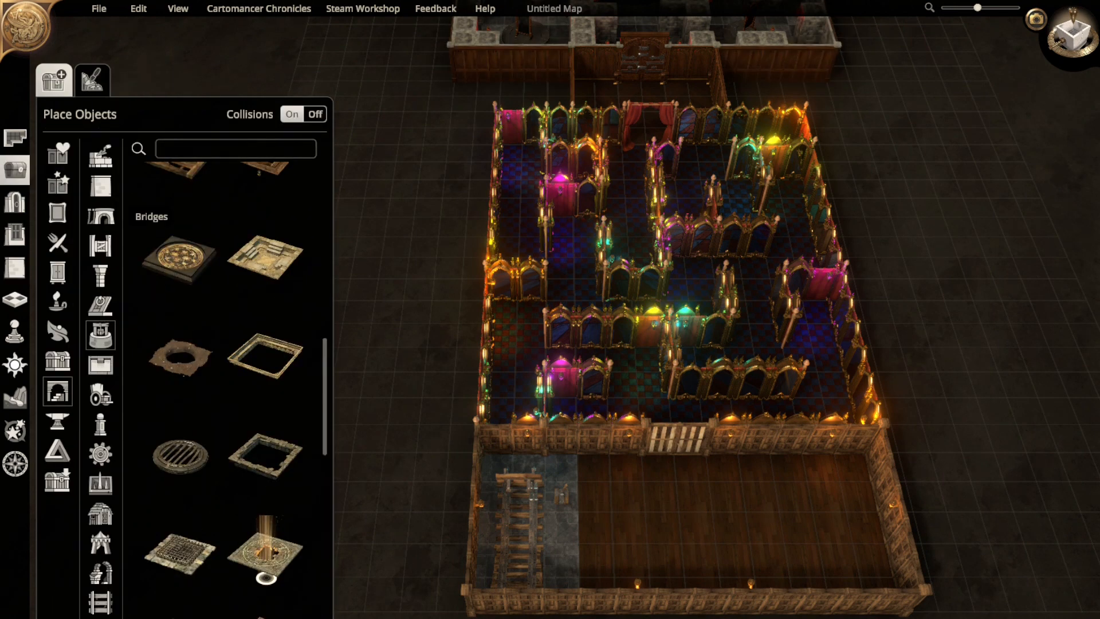
click(100, 187)
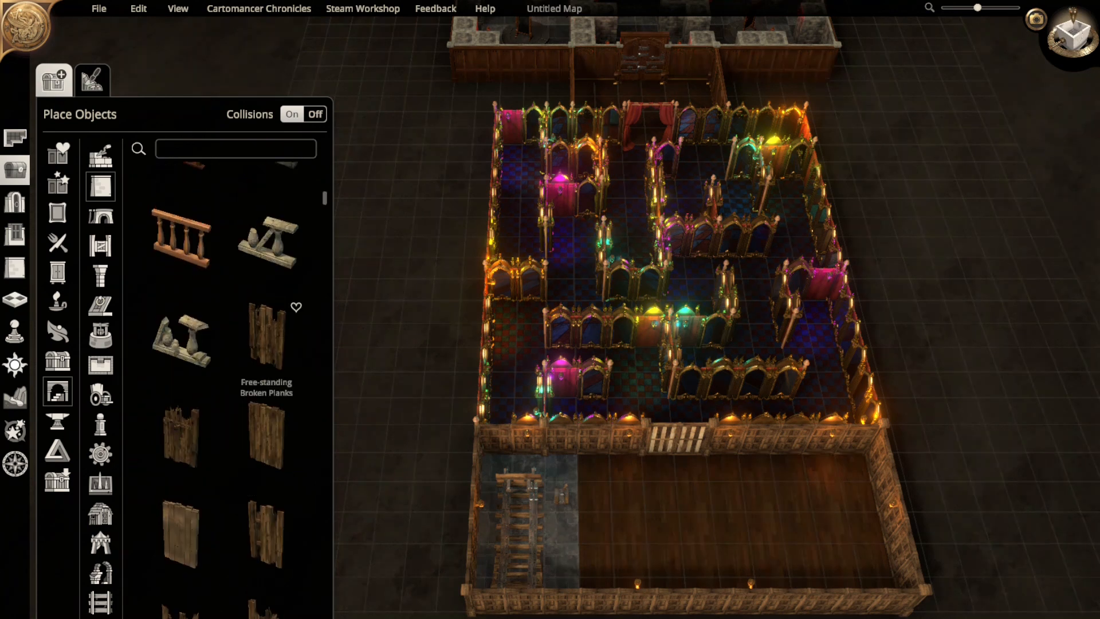
scroll(266, 401, up, 5)
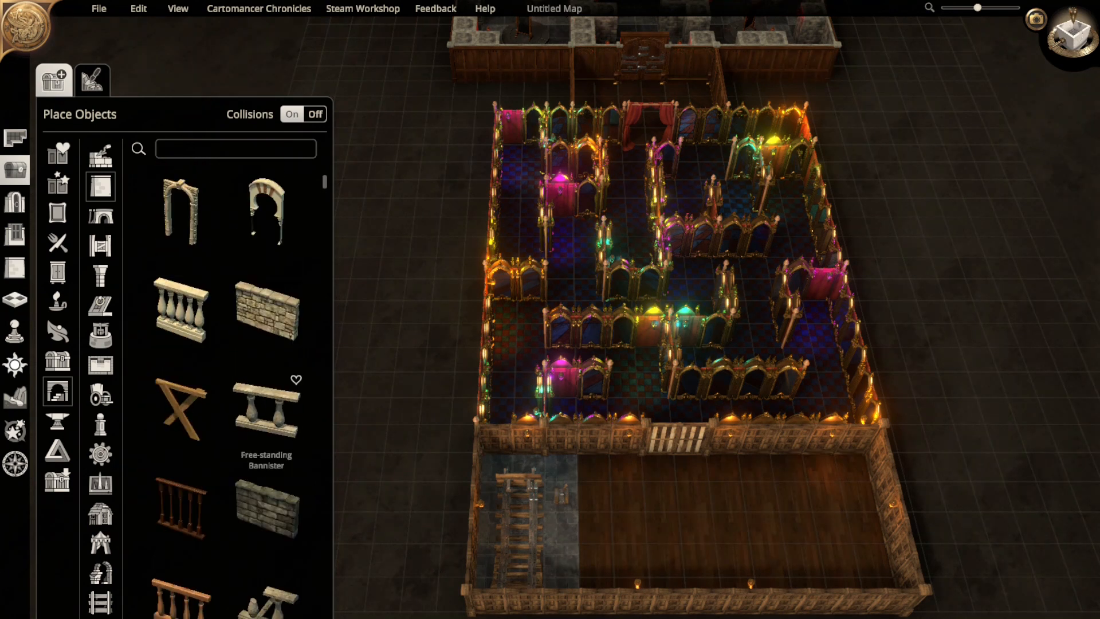
scroll(267, 401, up, 3)
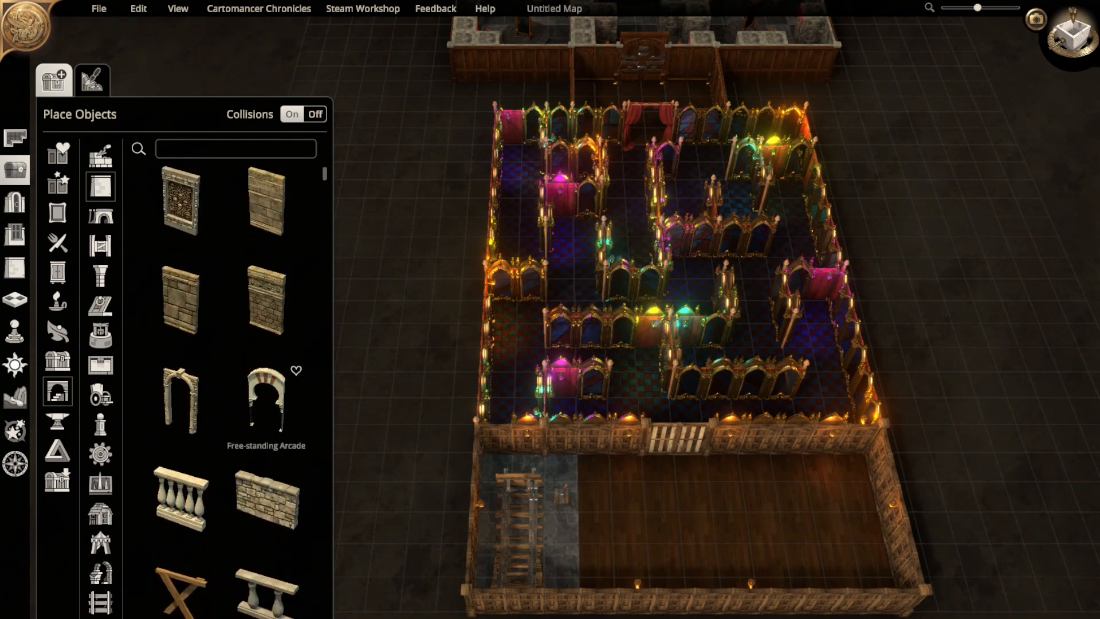
scroll(266, 401, down, 8)
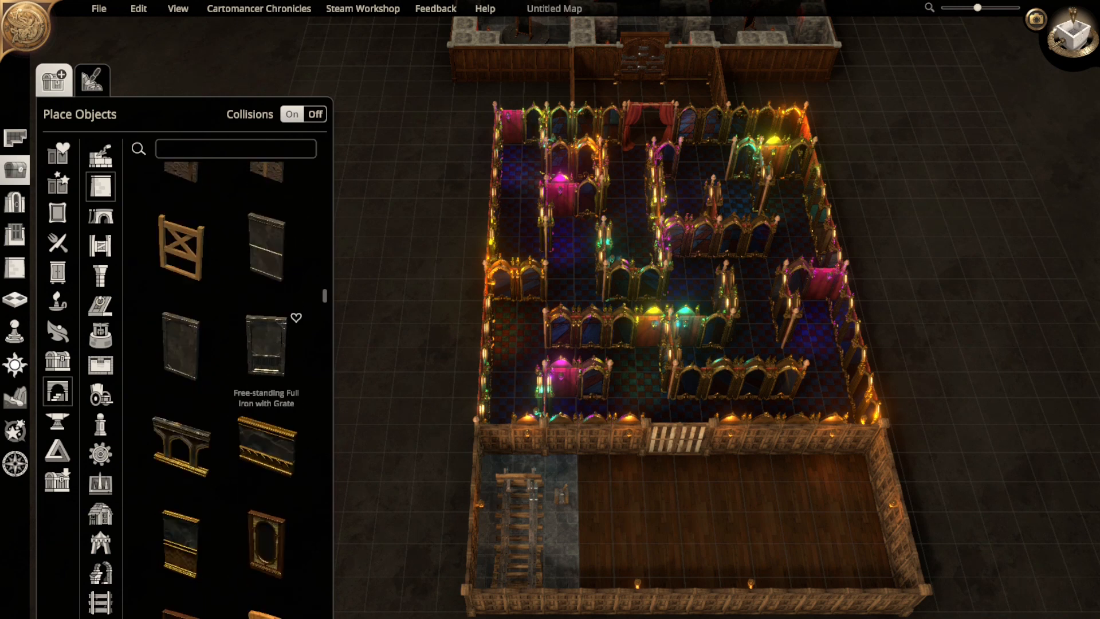
scroll(267, 344, down, 4)
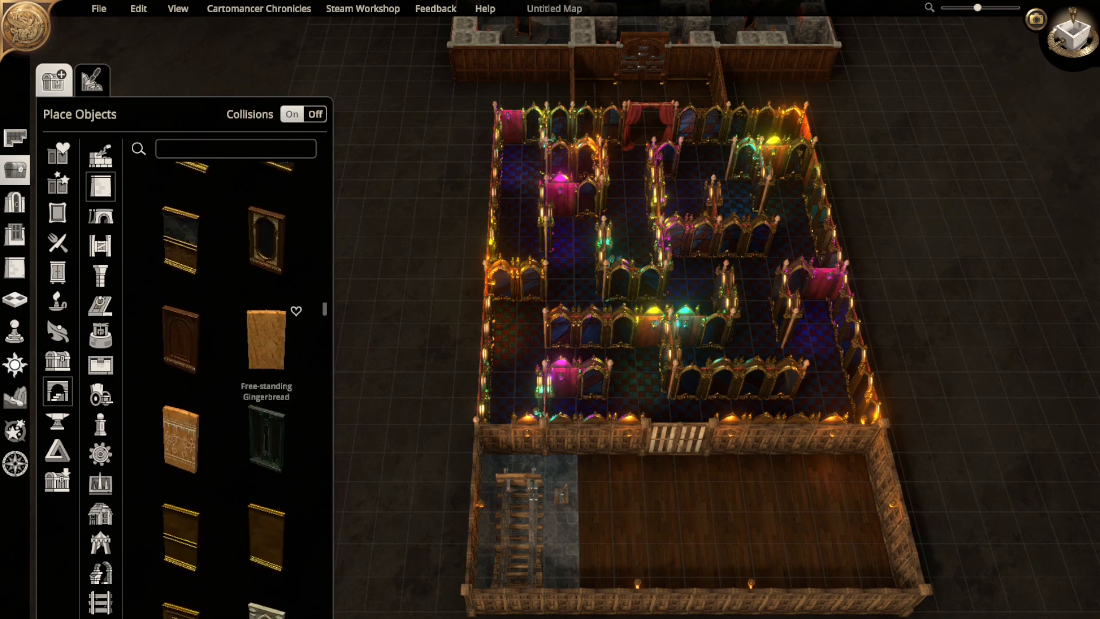
scroll(267, 338, down, 7)
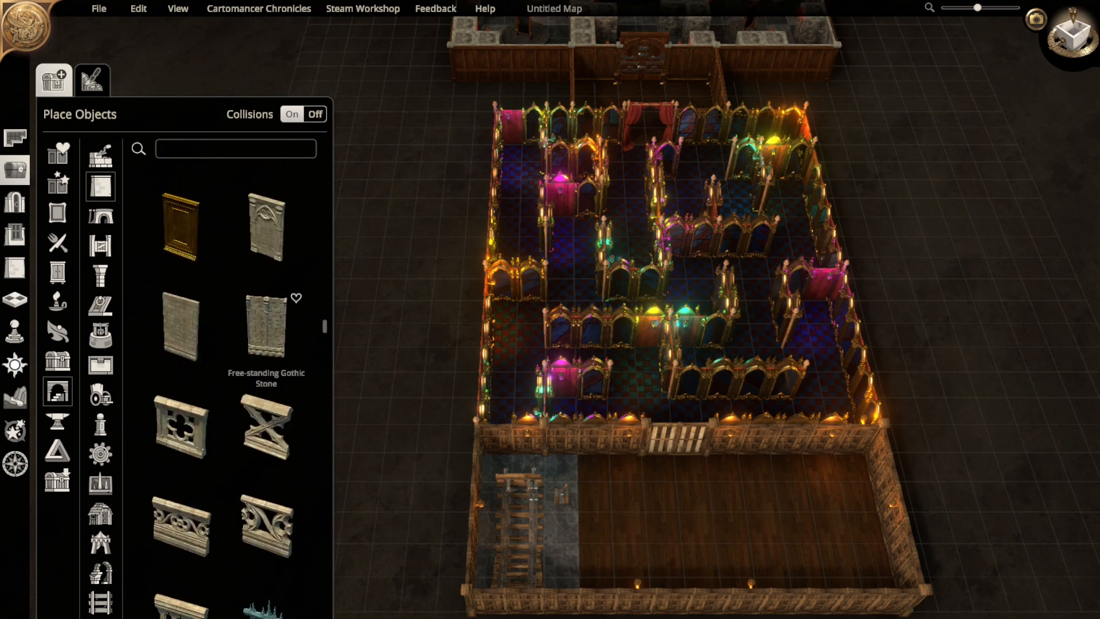
scroll(267, 356, down, 8)
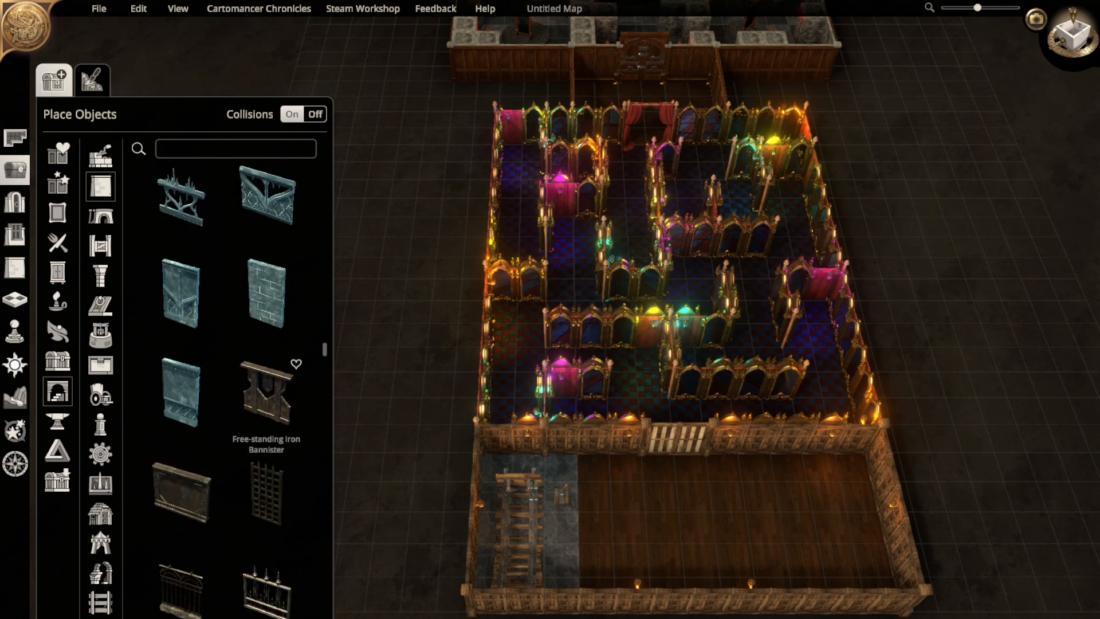
scroll(267, 367, down, 3)
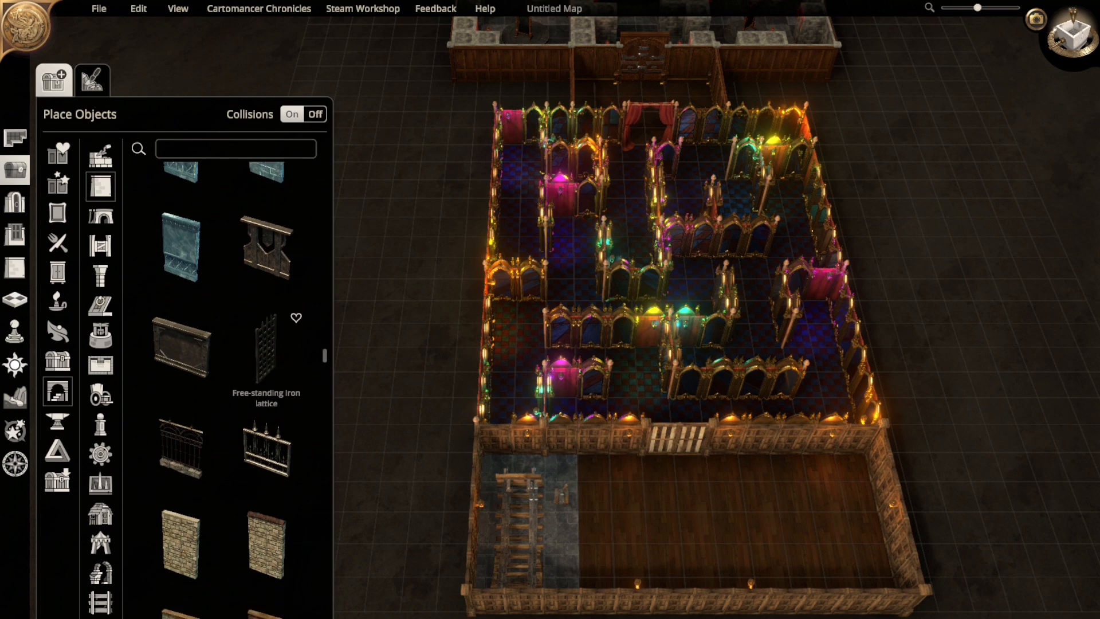
scroll(267, 361, down, 2)
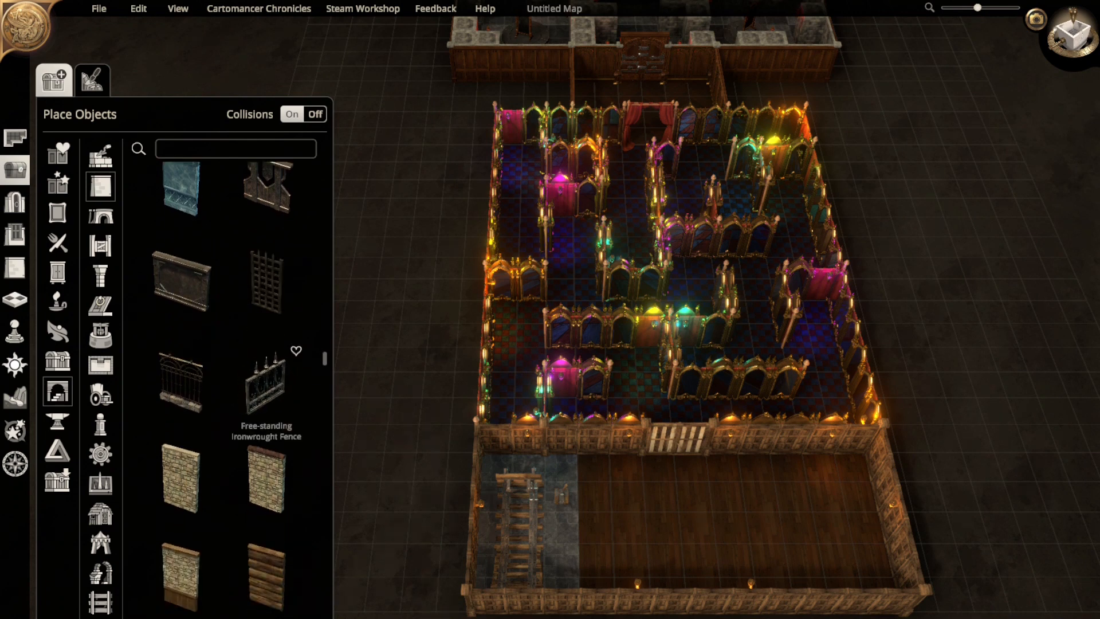
click(266, 281)
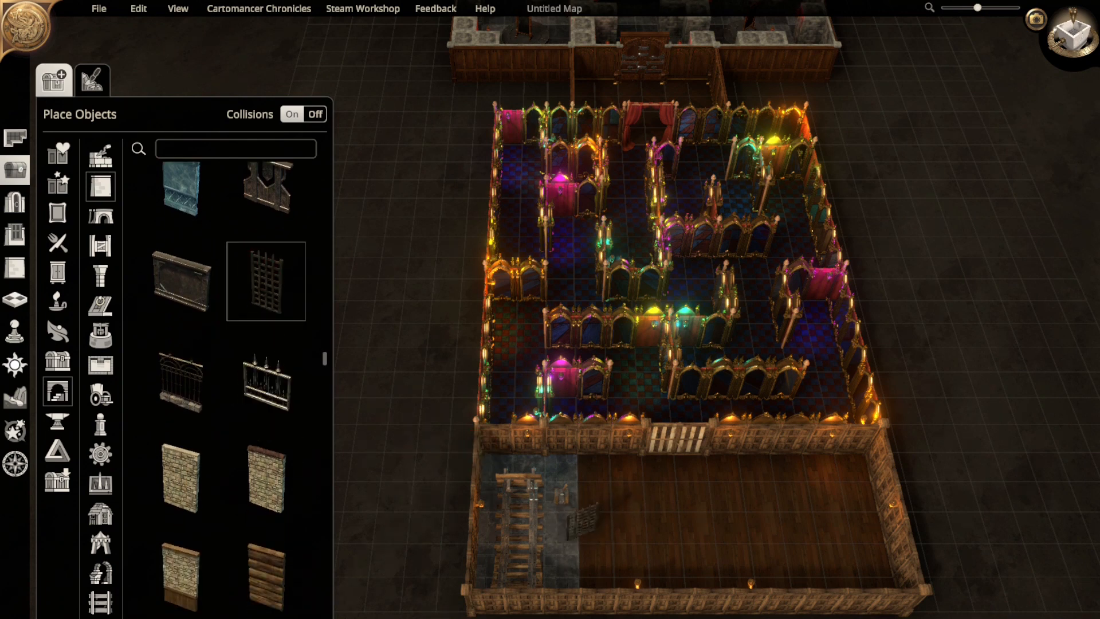
scroll(582, 523, down, 4)
scroll(582, 522, down, 2)
click(581, 523)
click(564, 604)
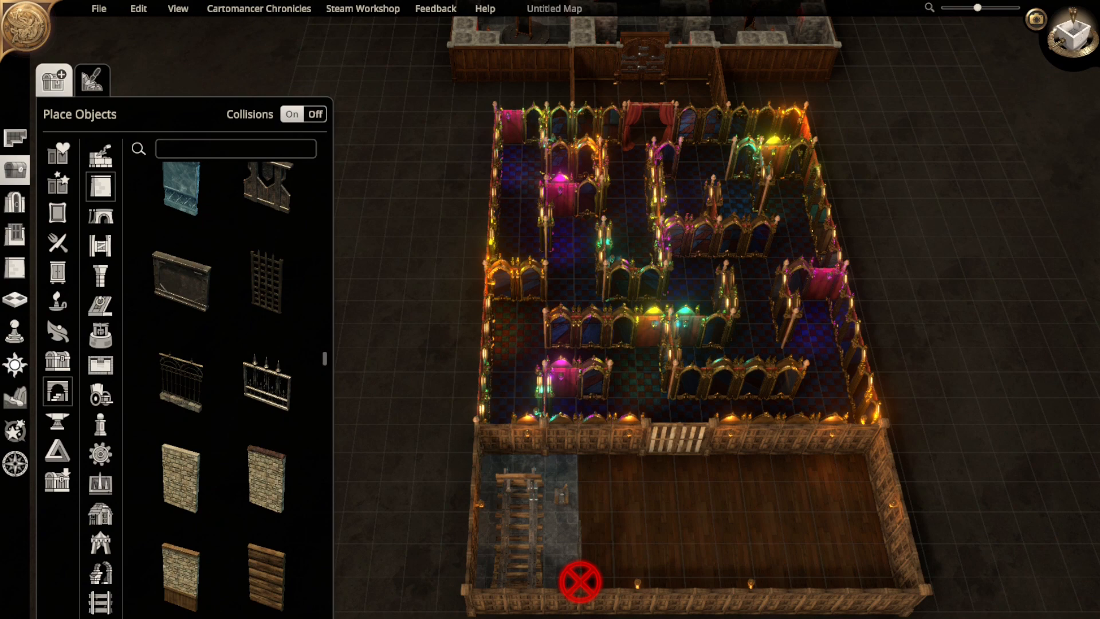
- Check from above how the iron lattice lines up with the border between the grey stone floor and the planks
click(1070, 36)
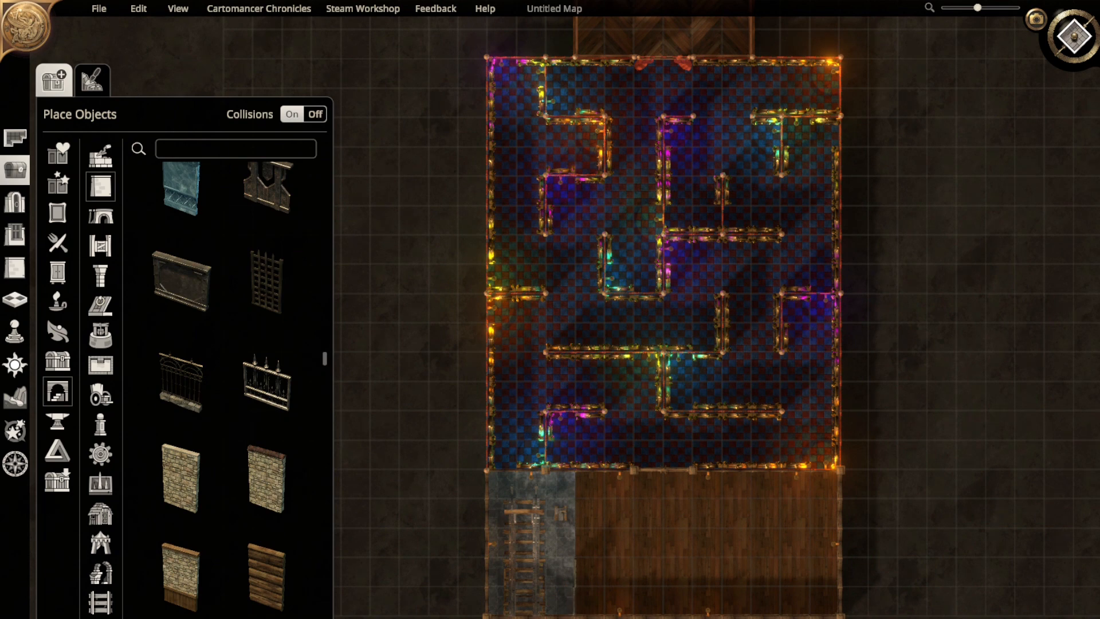
right_drag(576, 599, 585, 432)
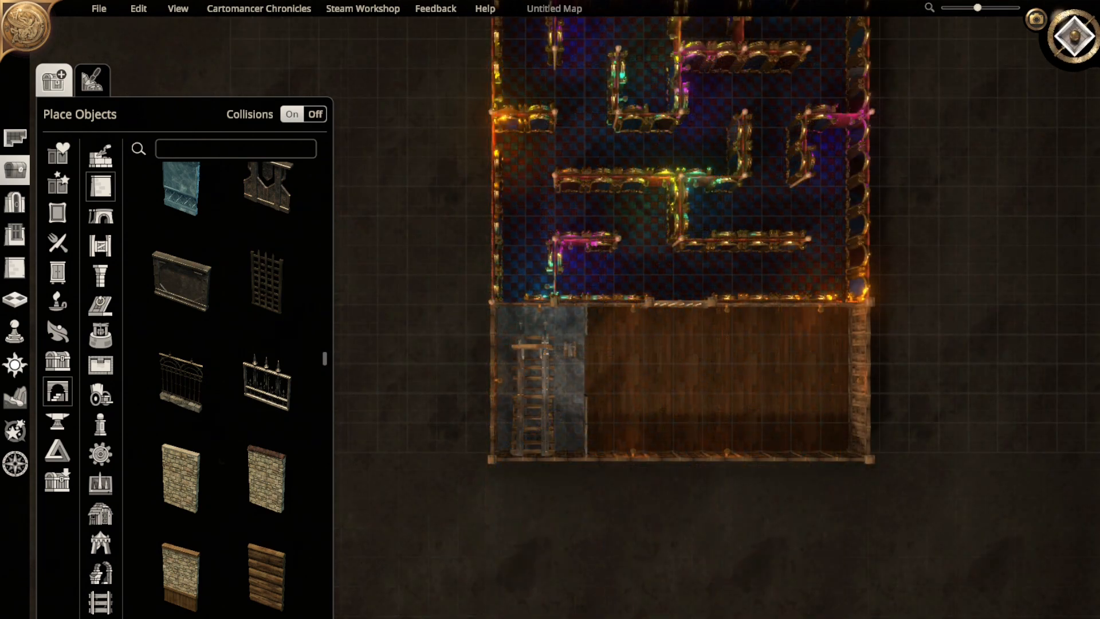
click(586, 320)
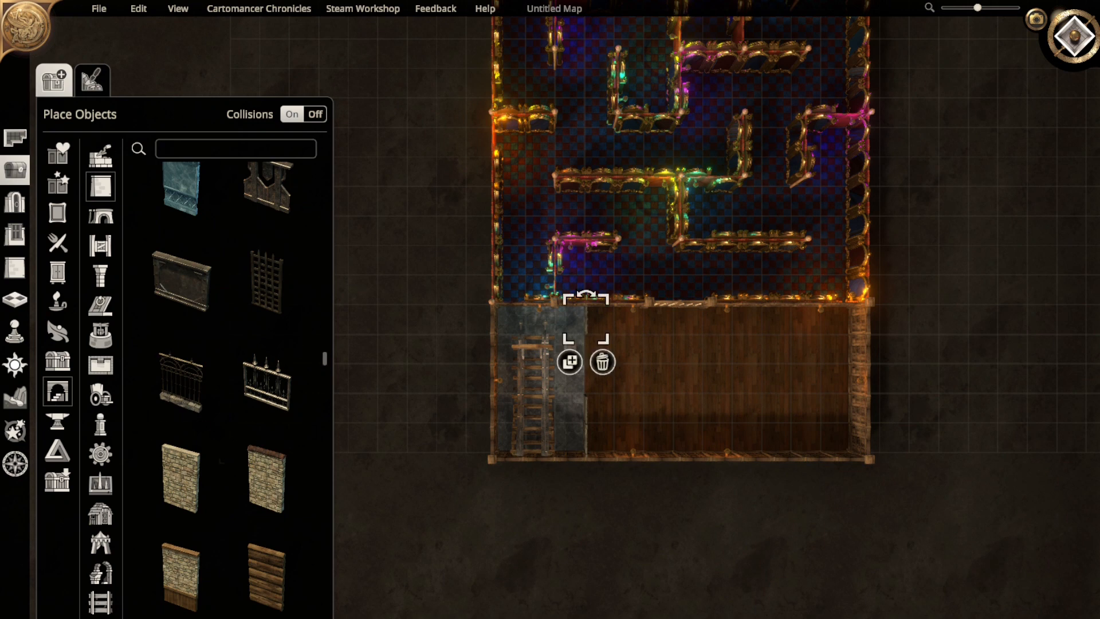
key(Escape)
middle_drag(997, 533, 997, 458)
right_drag(1020, 487, 1075, 604)
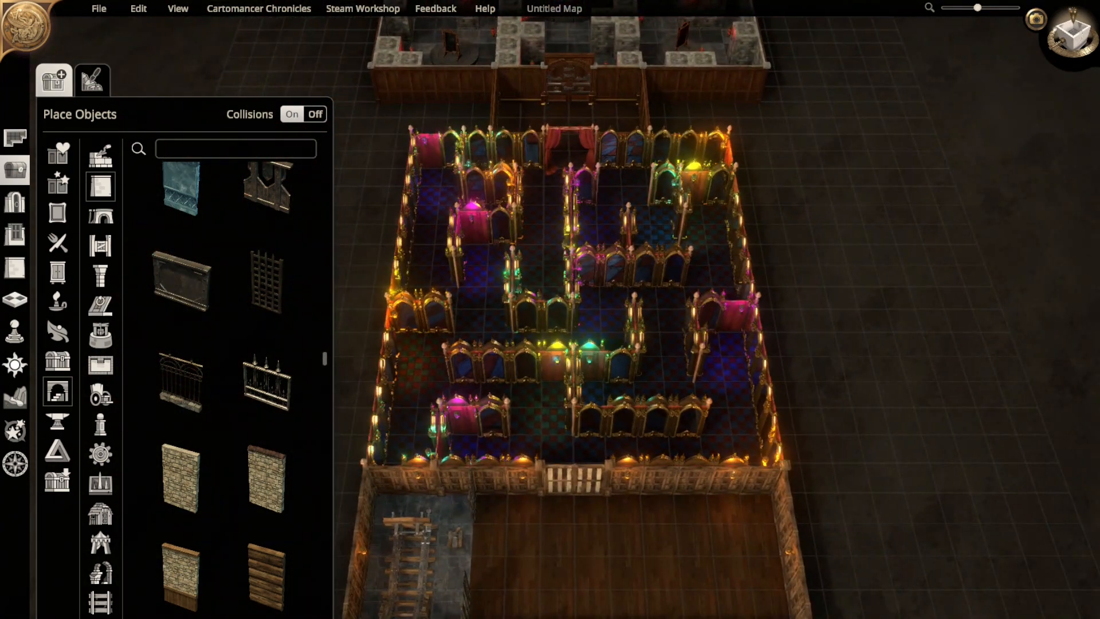
- Delete the wall light above the wooden track on the wall between the entrance room and the maze
click(418, 475)
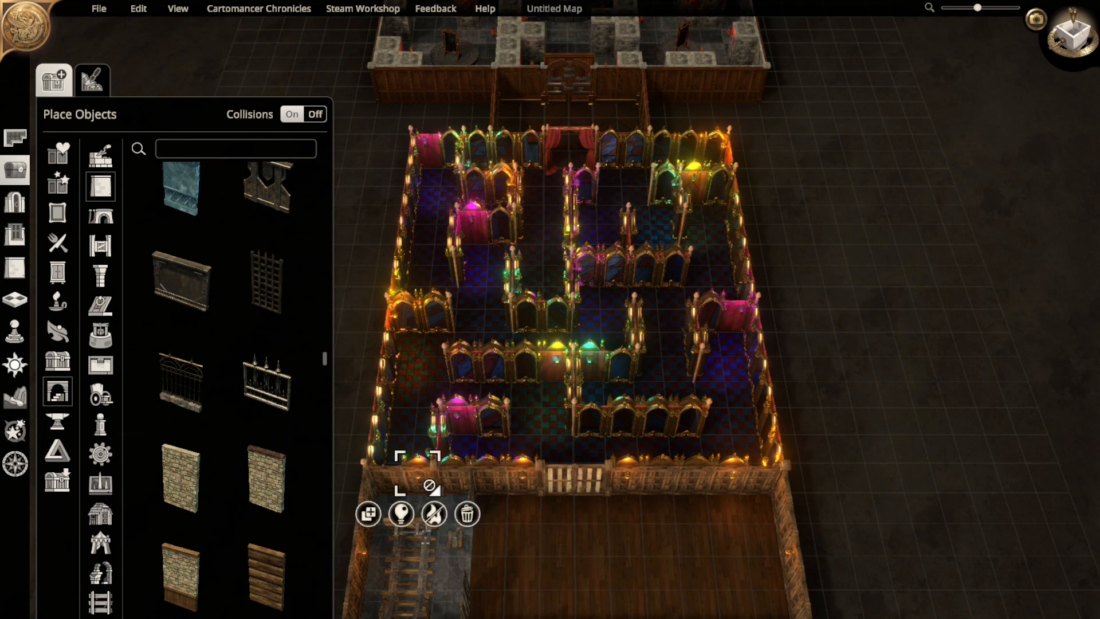
click(467, 514)
right_drag(467, 513, 502, 440)
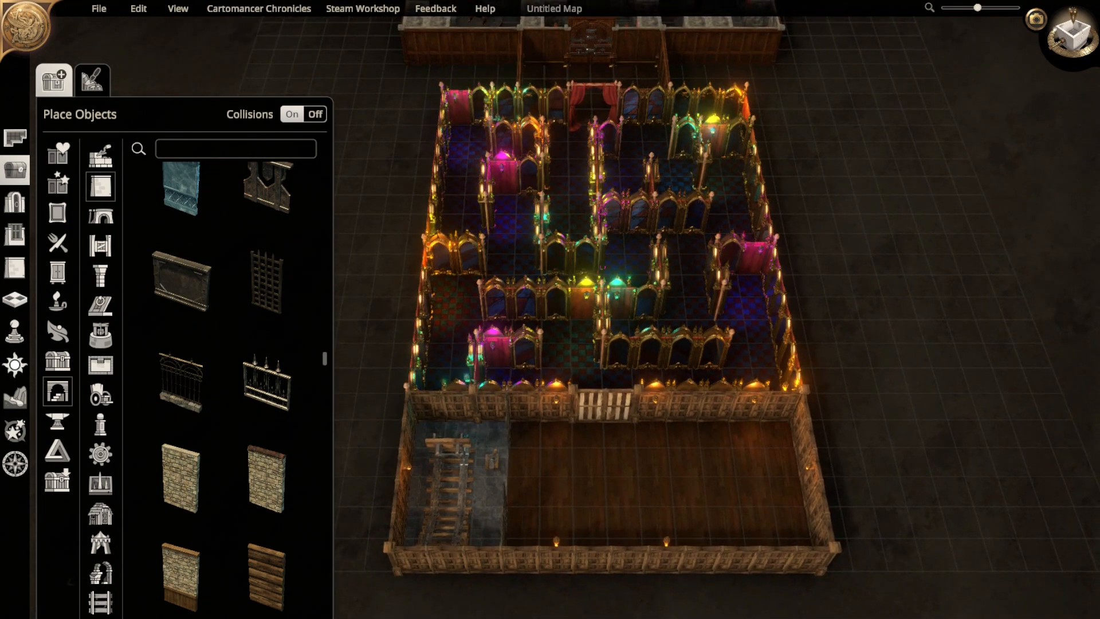
- Dim one lantern on the entrance room's outer front wall and the lantern on the side wall beside the track
click(667, 541)
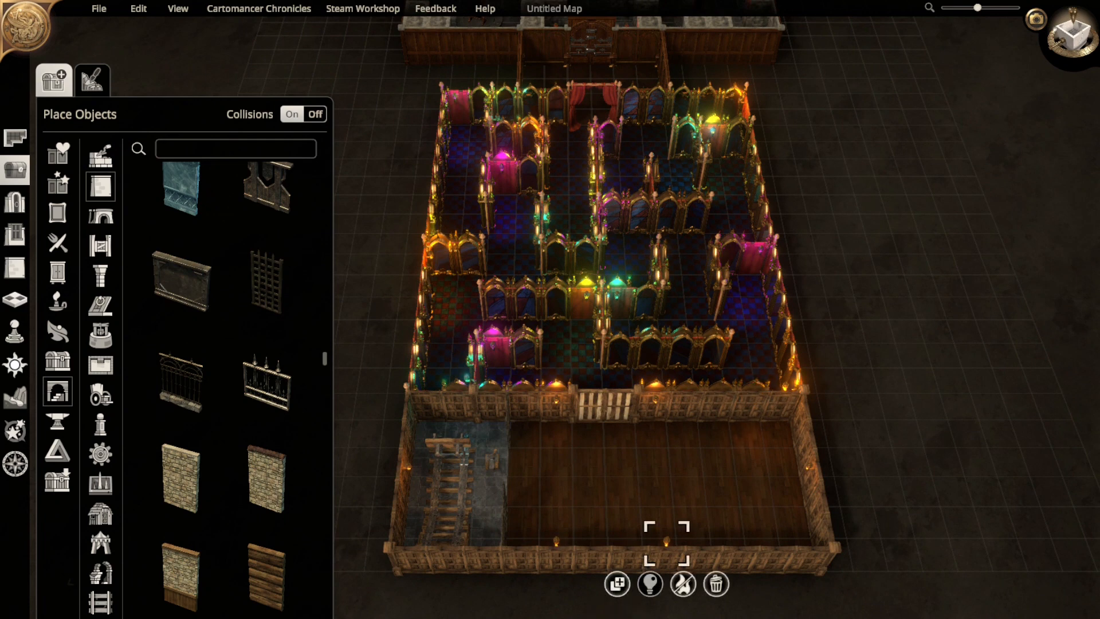
click(650, 583)
drag(651, 539, 630, 539)
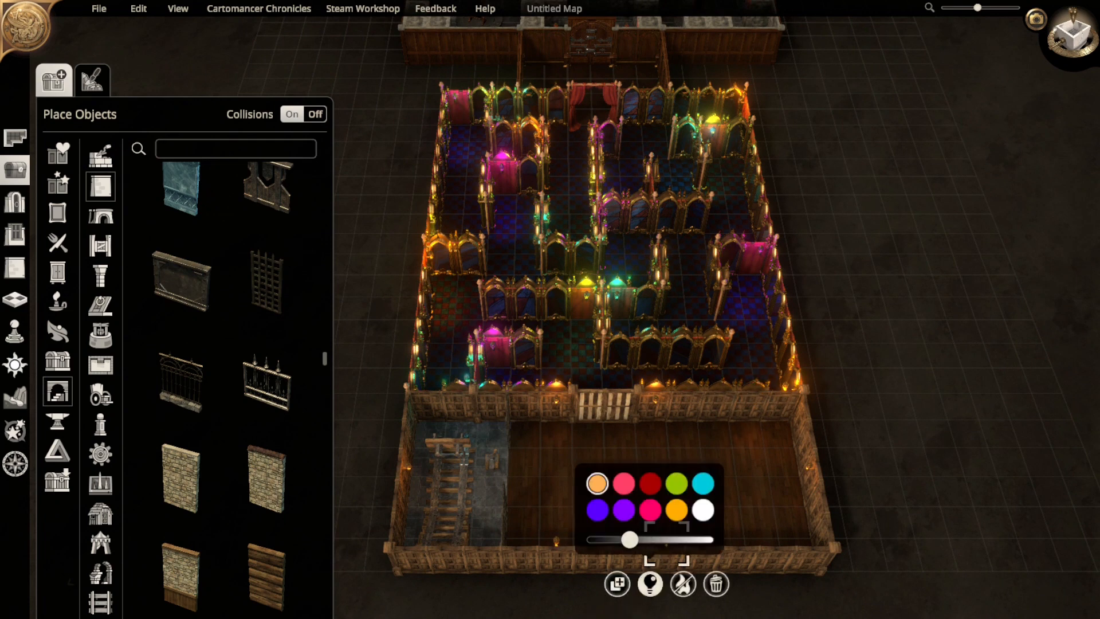
click(408, 466)
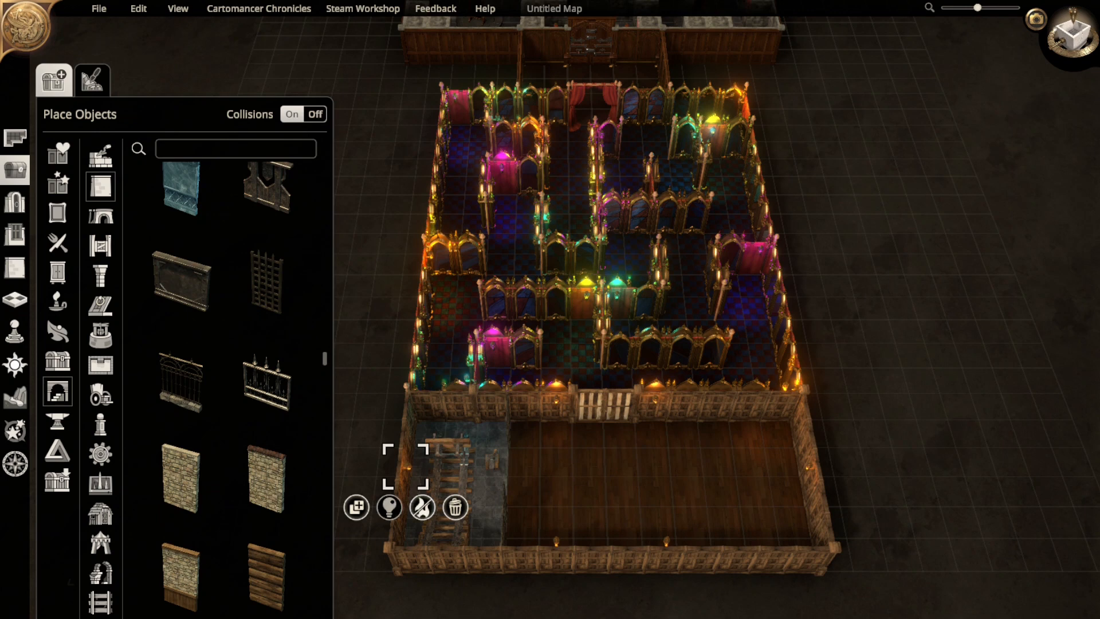
click(389, 507)
drag(389, 608, 375, 607)
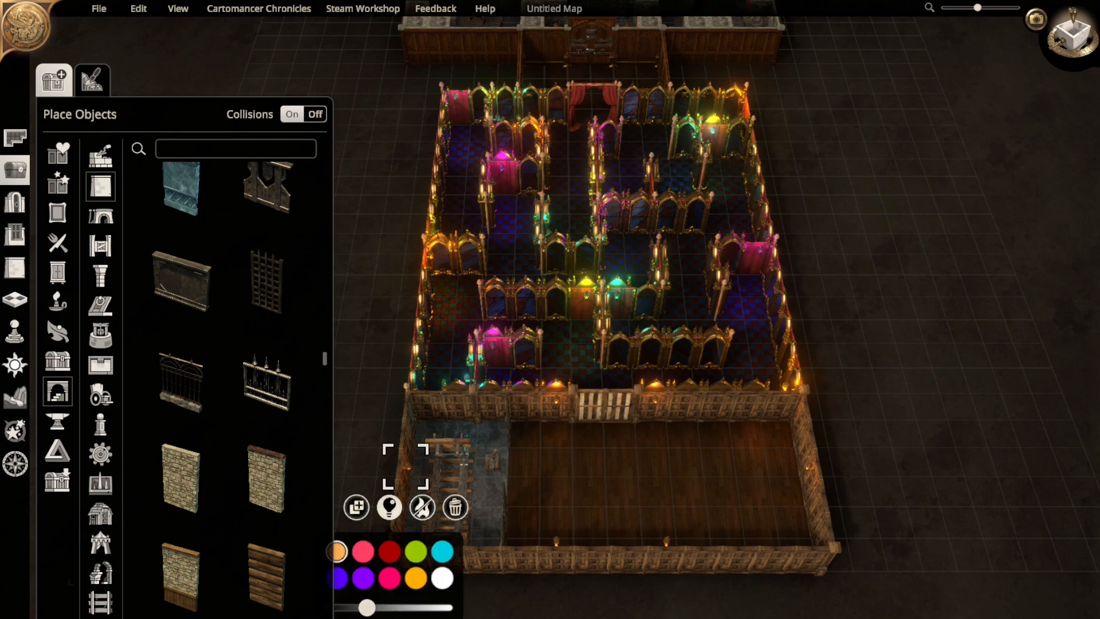
key(Escape)
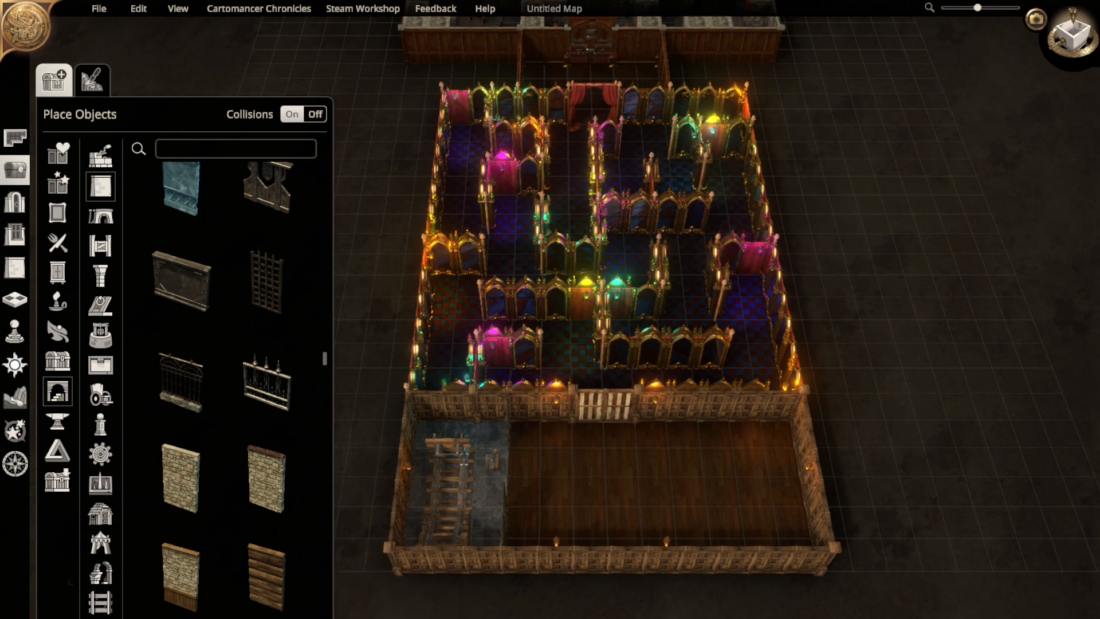
- Lower the brightness of the two lanterns flanking the white gate on the wall between the entrance room and the maze
click(556, 400)
click(540, 437)
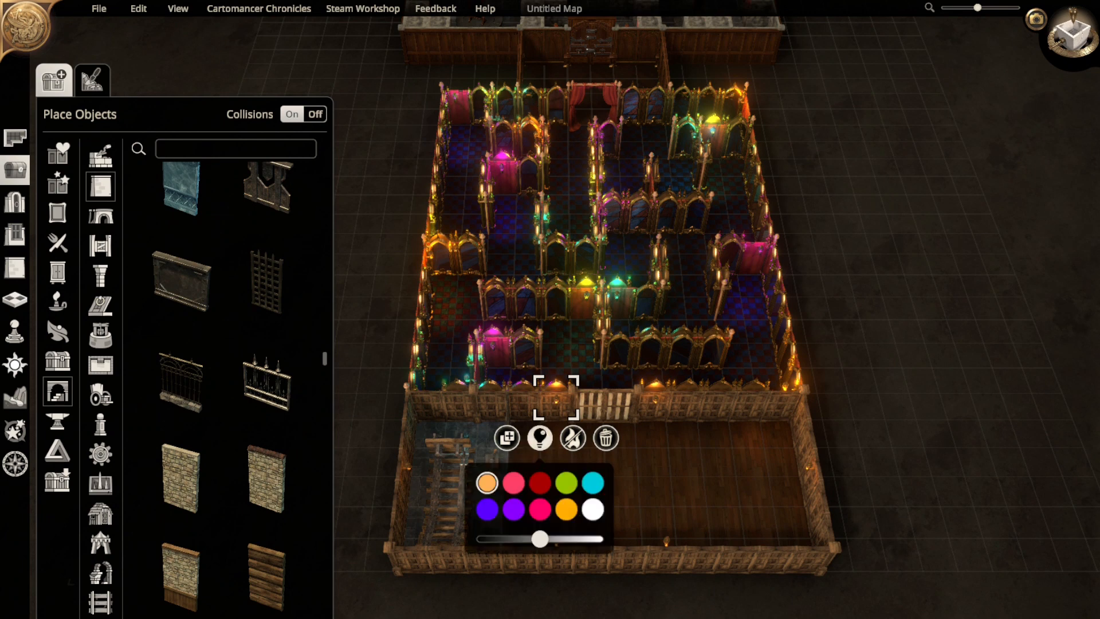
mouse_move(529, 538)
mouse_down()
mouse_move(511, 538)
mouse_move(520, 538)
mouse_up()
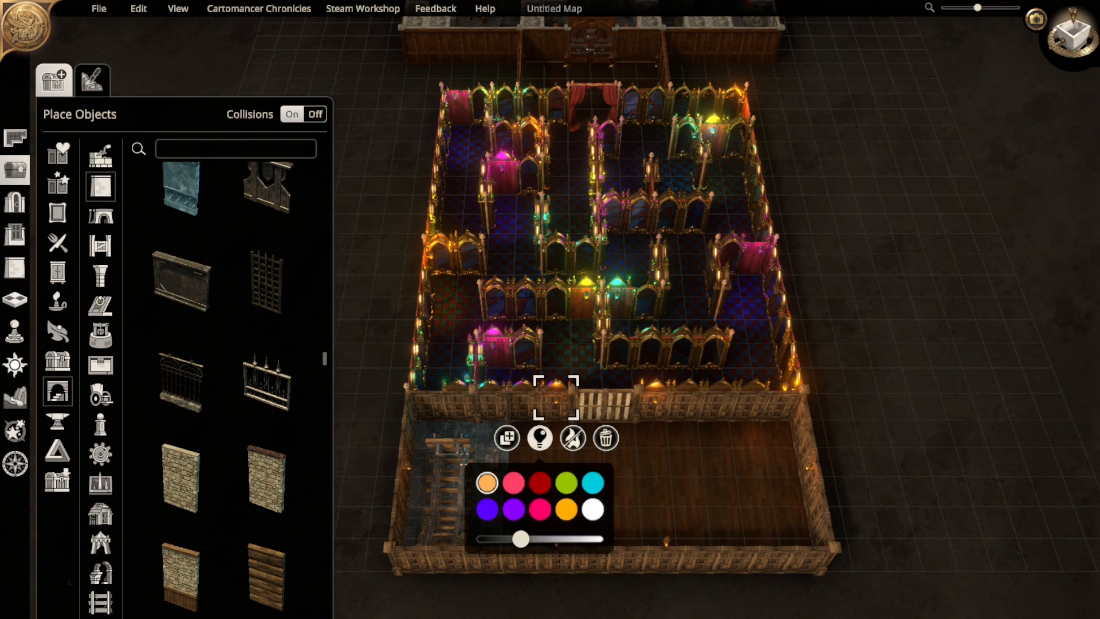
click(654, 398)
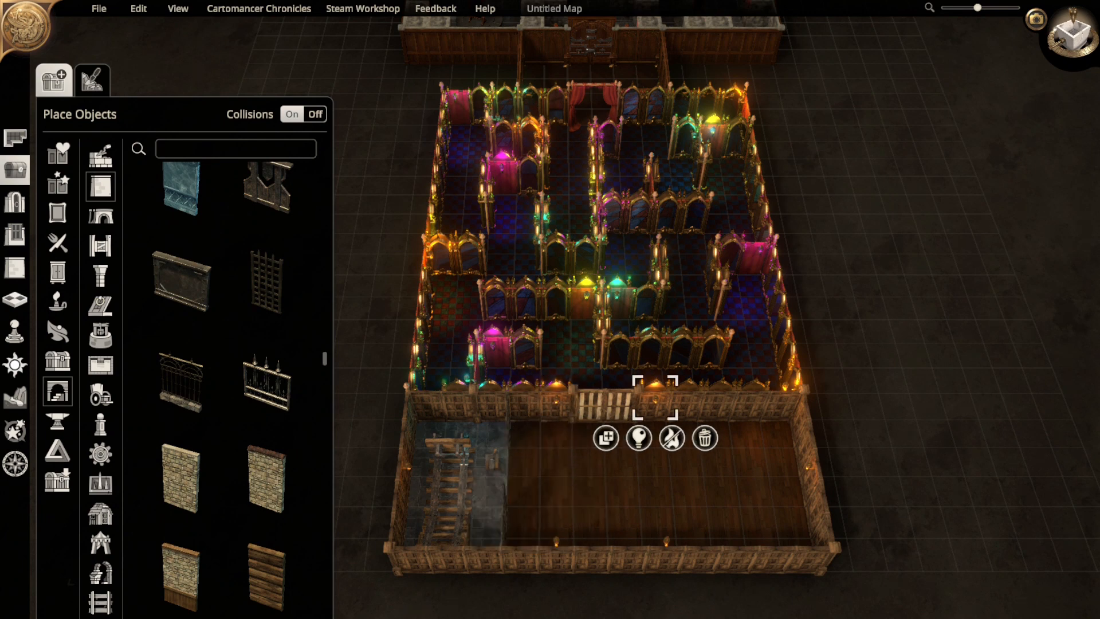
click(639, 438)
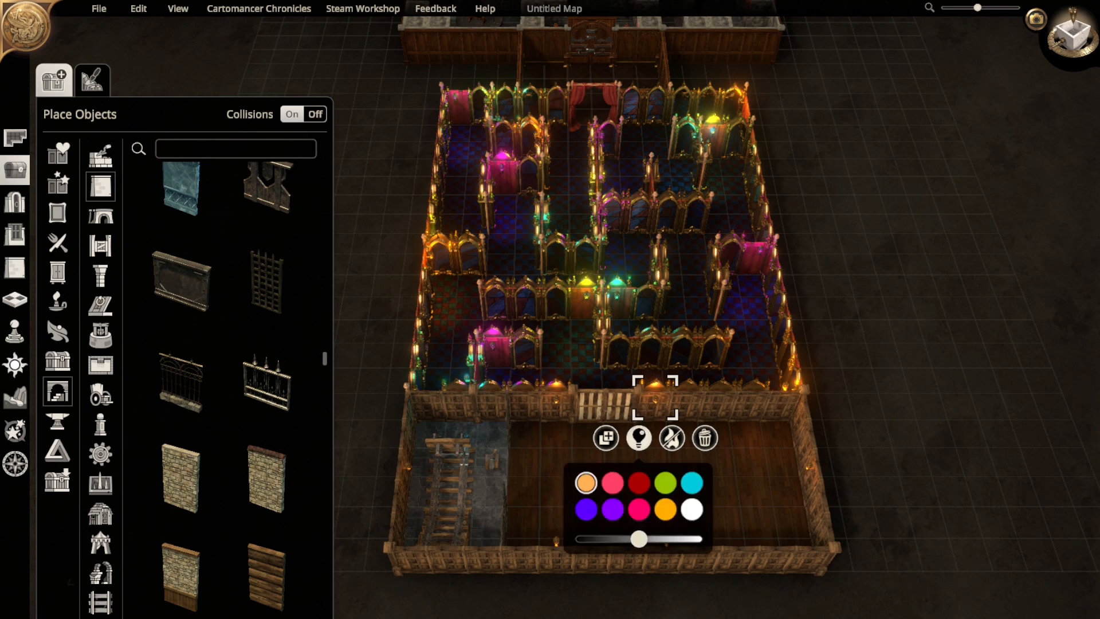
drag(639, 538, 625, 539)
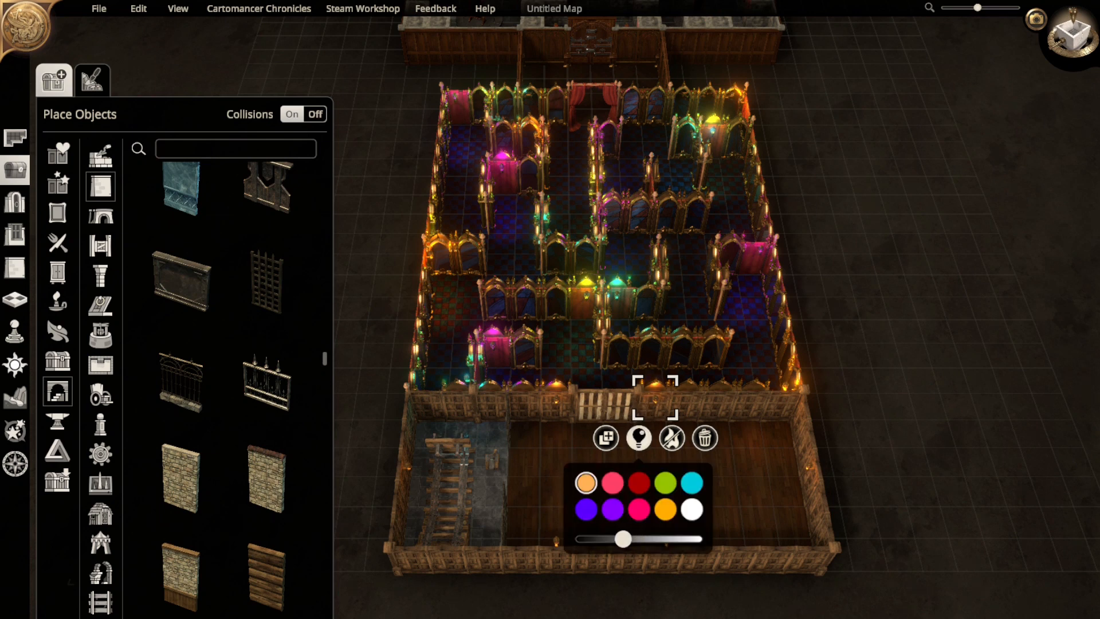
- Dim the lantern on the entrance room's side wall opposite the track
click(809, 468)
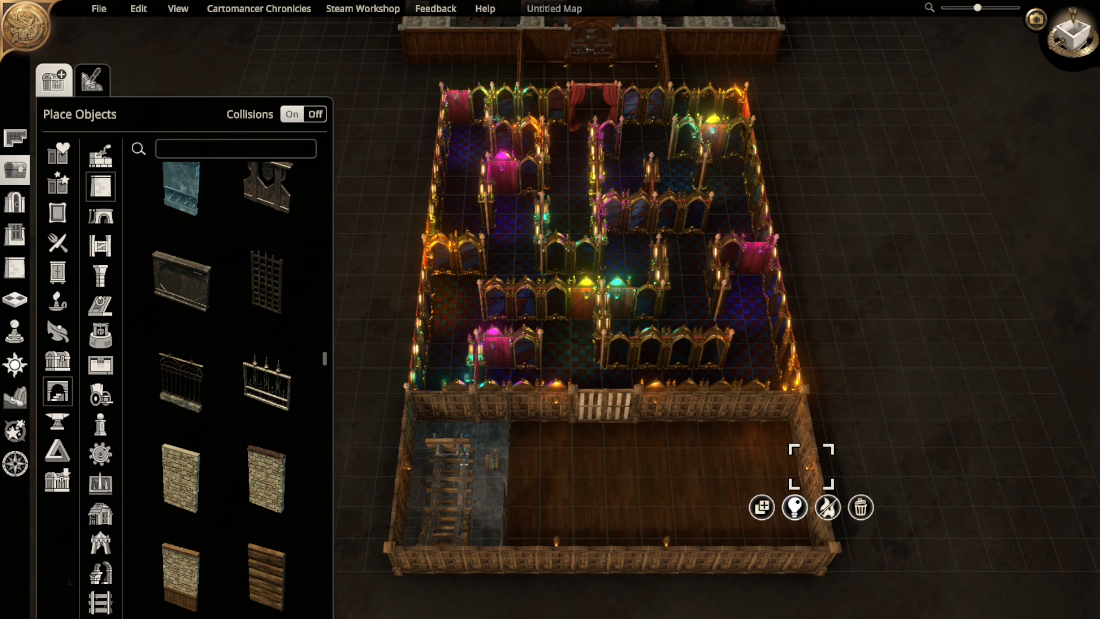
click(795, 507)
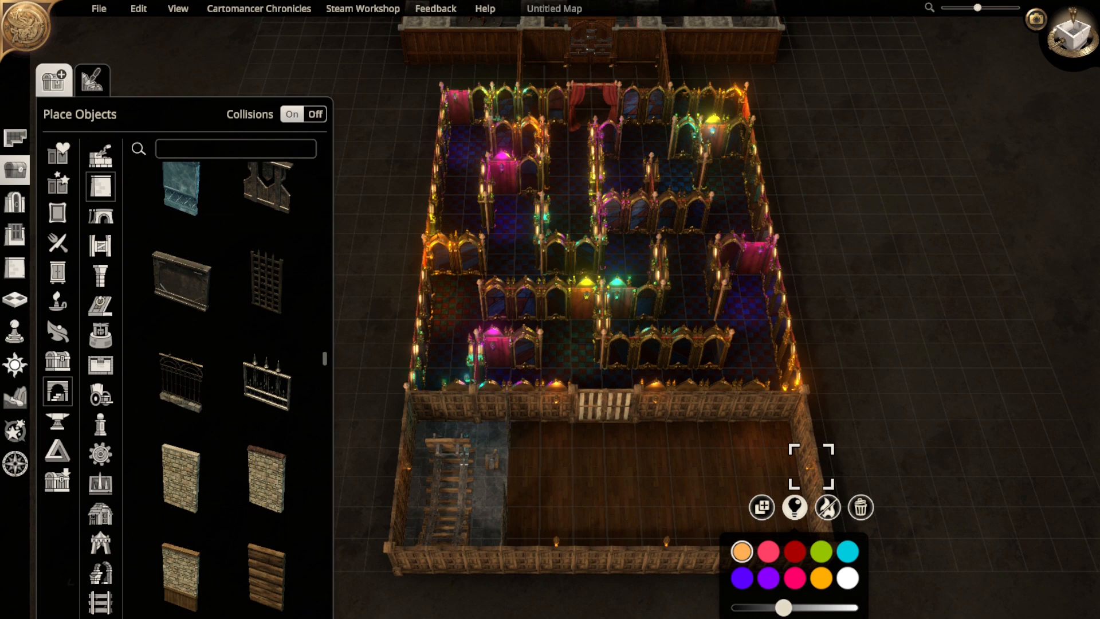
key(Escape)
- Look through the furniture objects, including bathing items, desks and tables, for something to furnish the entrance room
key(s)
key(d)
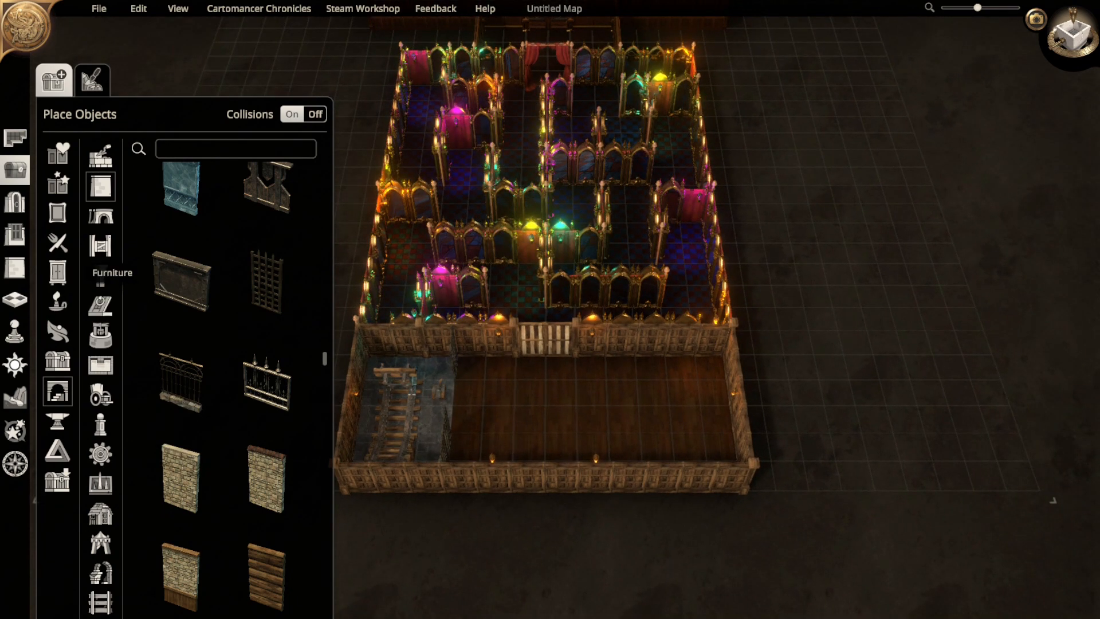
click(57, 272)
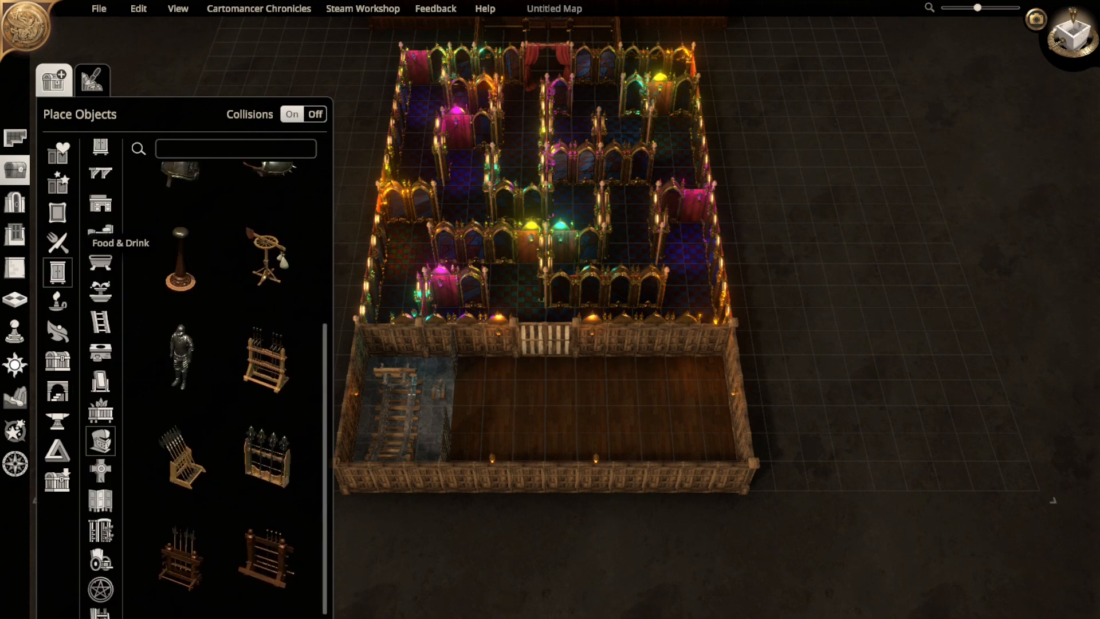
click(100, 262)
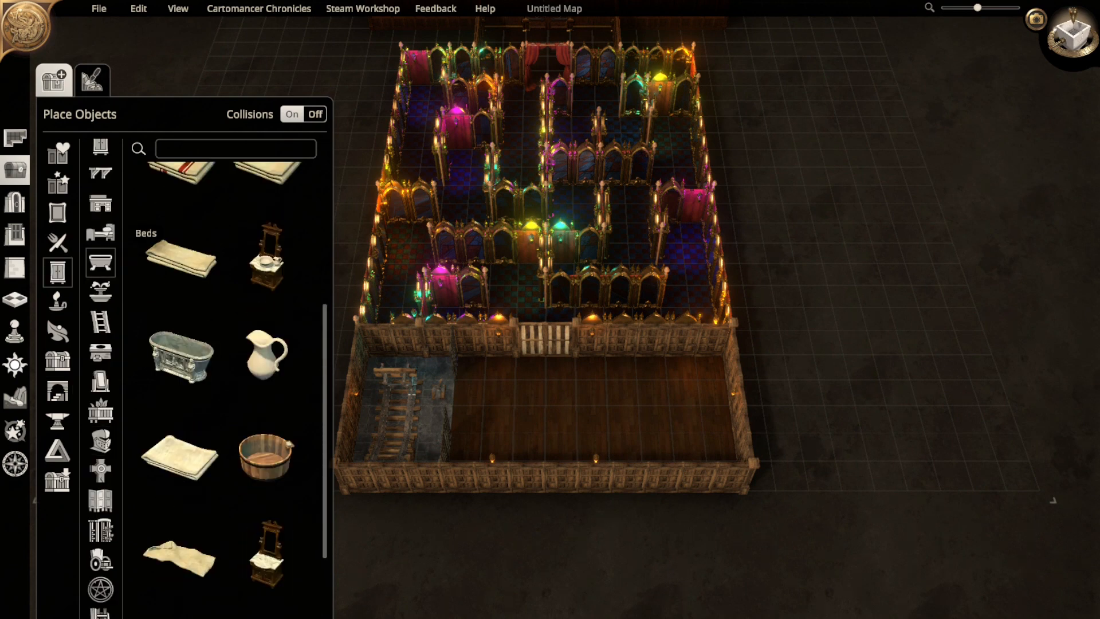
click(100, 203)
scroll(267, 481, up, 1)
scroll(267, 481, up, 4)
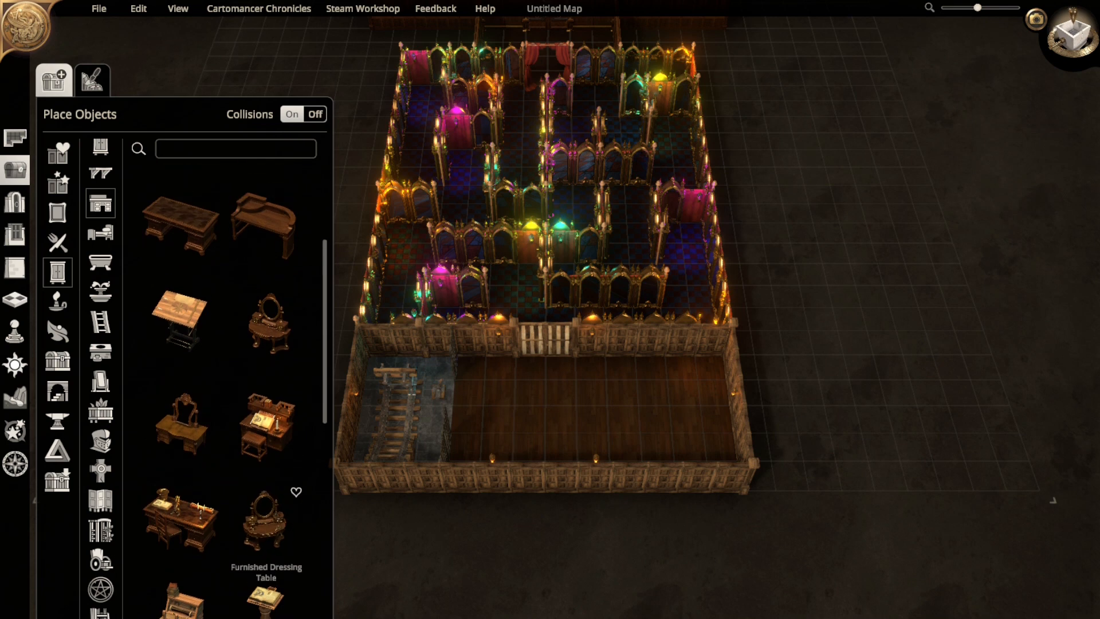
scroll(266, 436, down, 8)
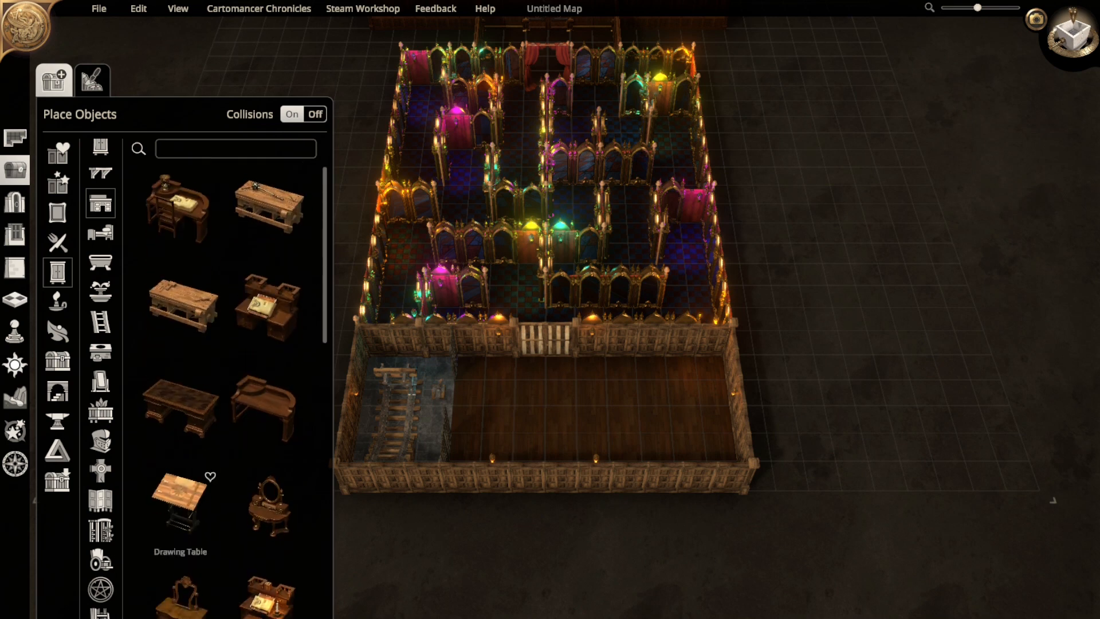
scroll(269, 450, down, 5)
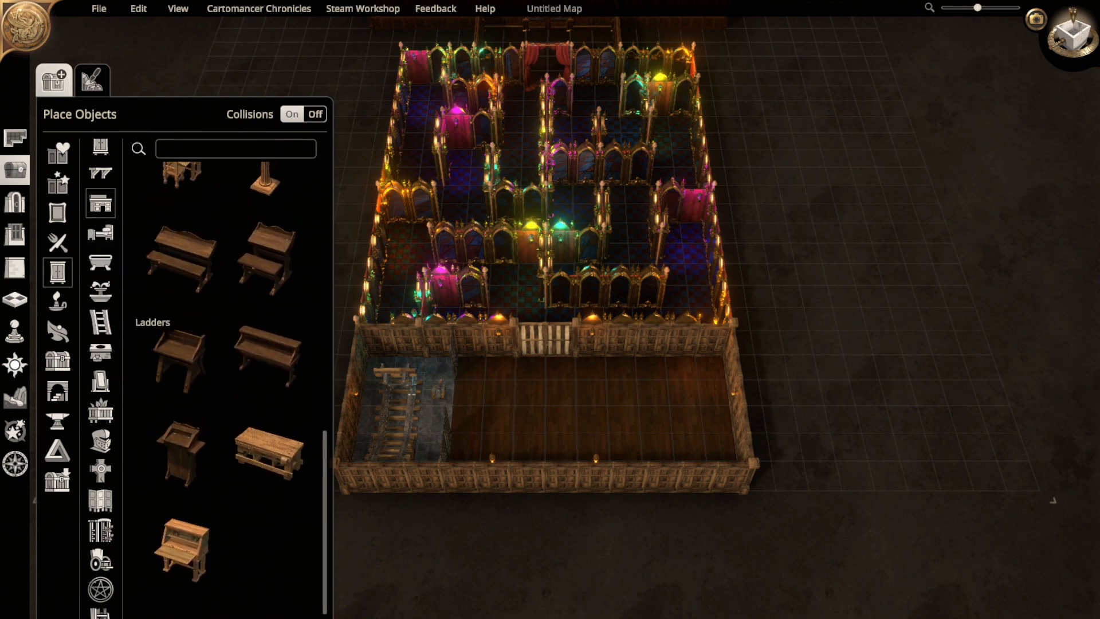
scroll(100, 421, down, 1)
scroll(100, 421, up, 3)
scroll(100, 421, up, 6)
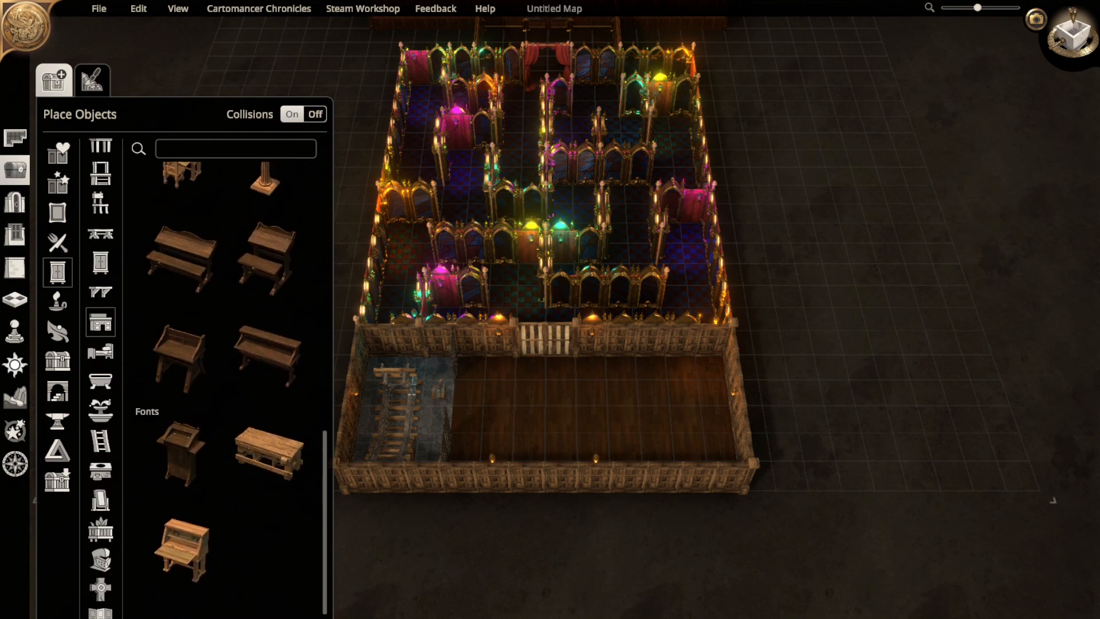
- Look through the animal trophies, furniture and storage chests for a suitable entrance room object
click(57, 213)
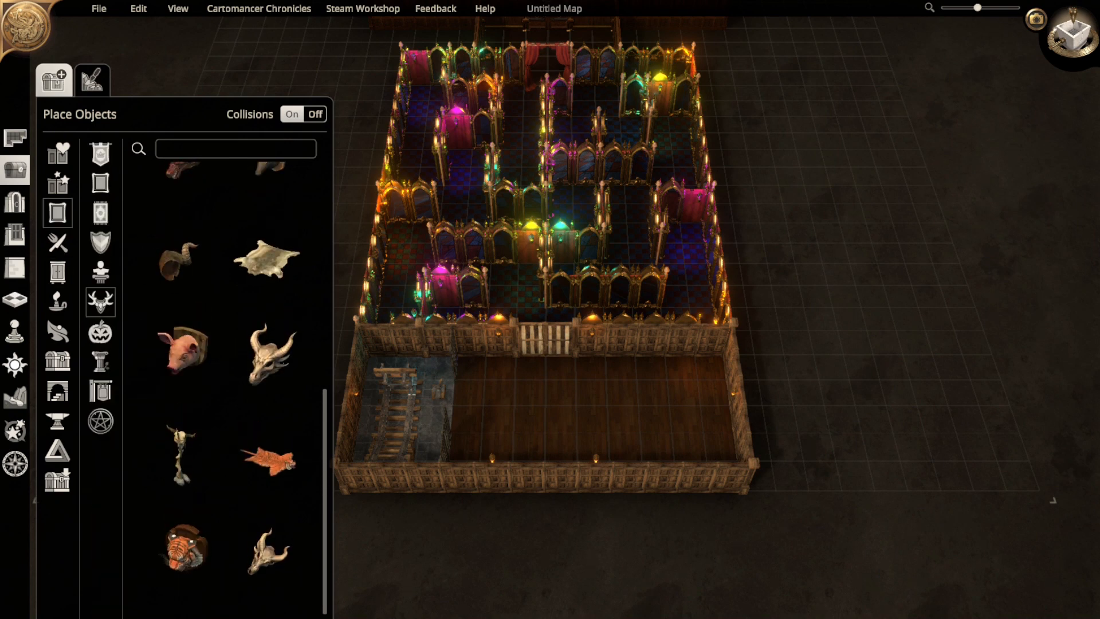
click(58, 273)
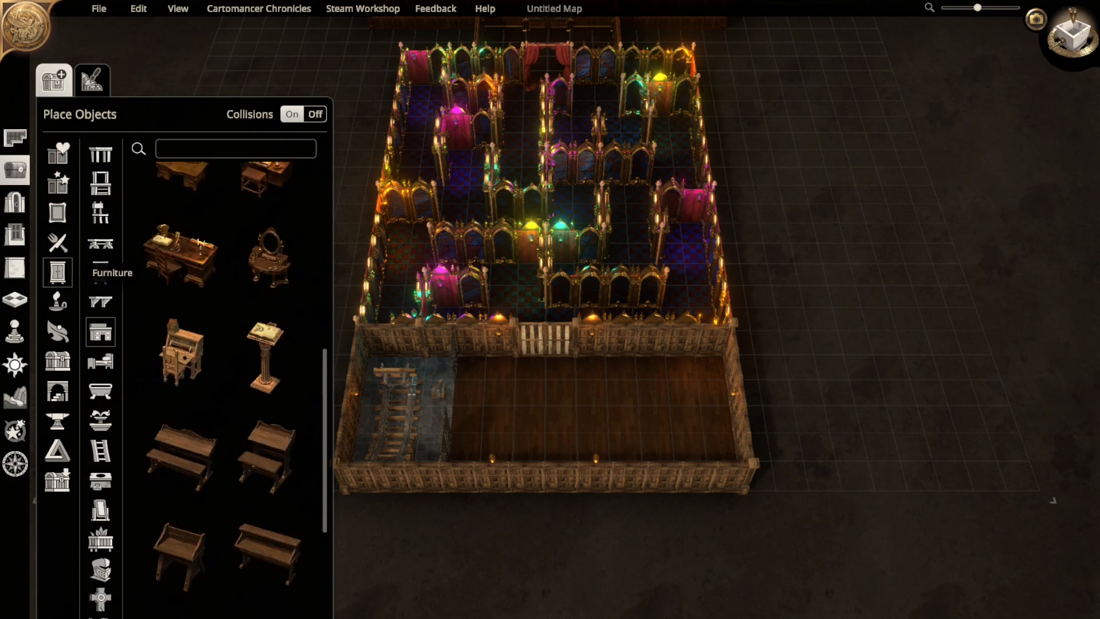
click(57, 331)
click(57, 361)
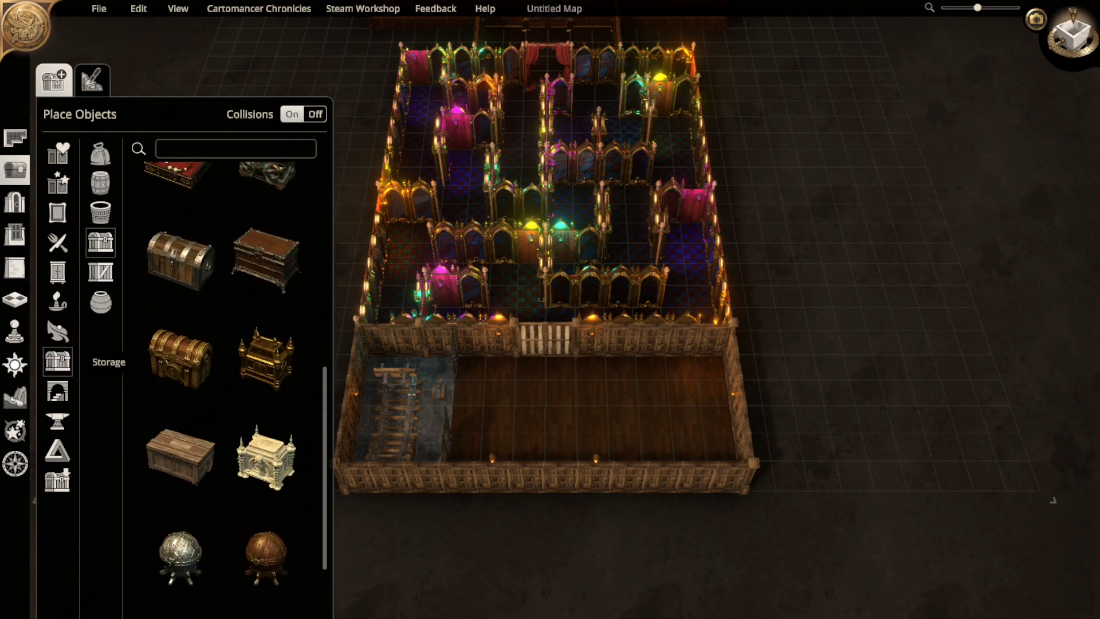
scroll(180, 343, up, 3)
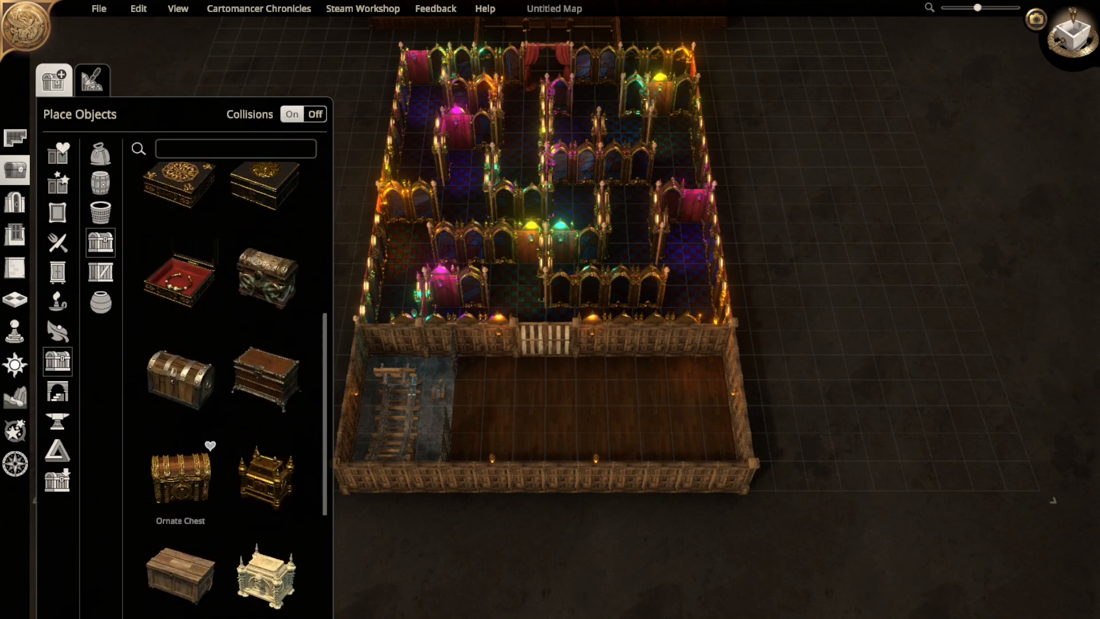
- Place the brown Orchestrion from the music objects on the entrance room's plank floor, turned at an angle with its keyboard toward the track side
click(57, 421)
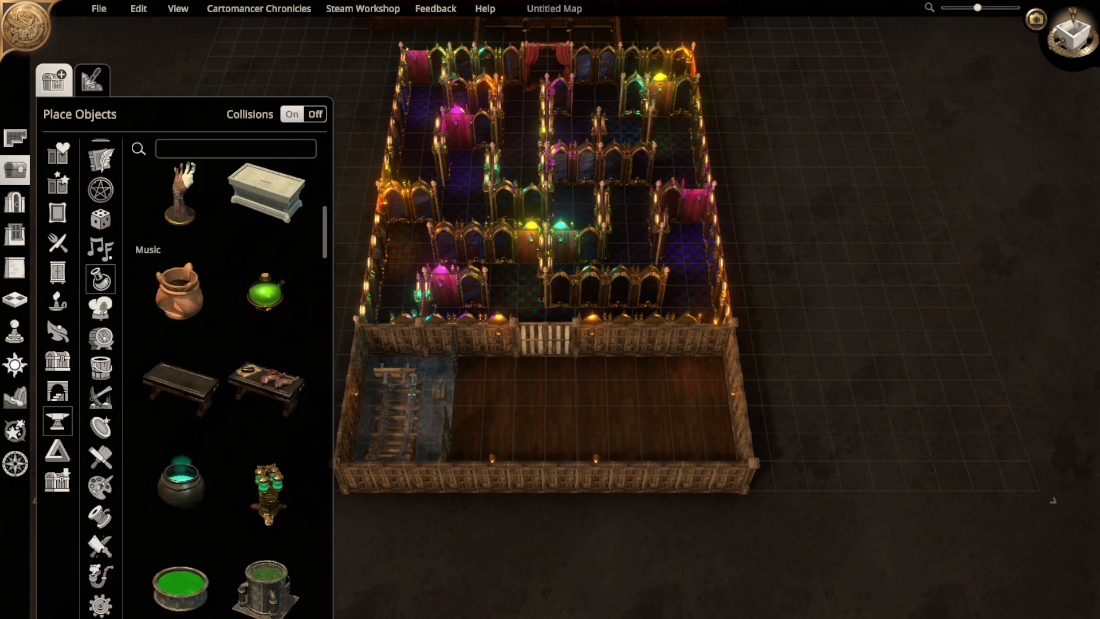
click(100, 248)
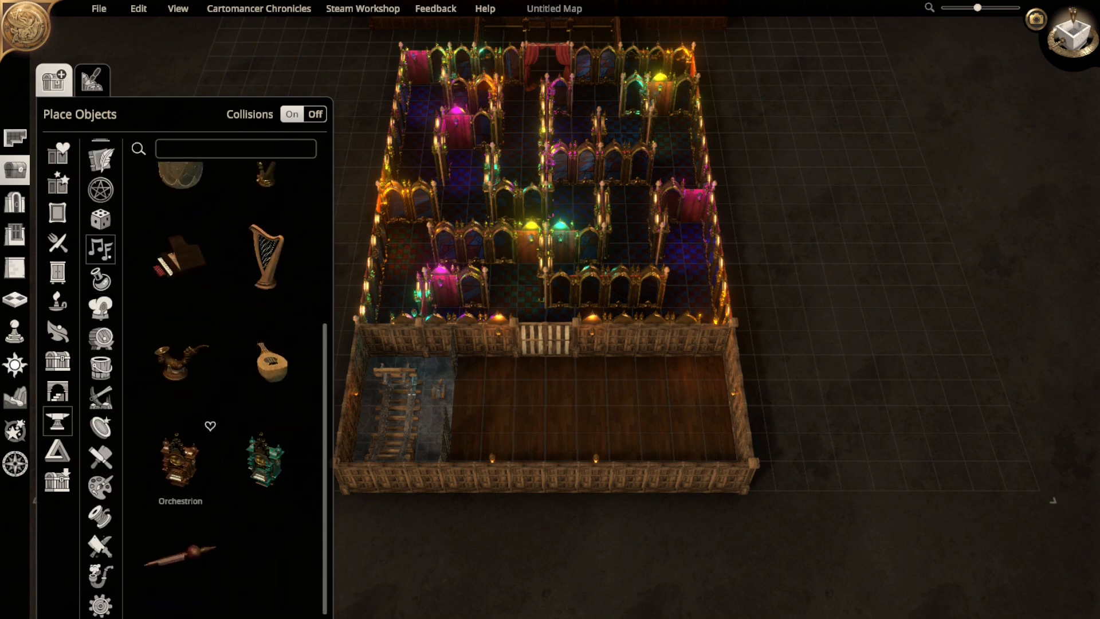
scroll(550, 343, up, 5)
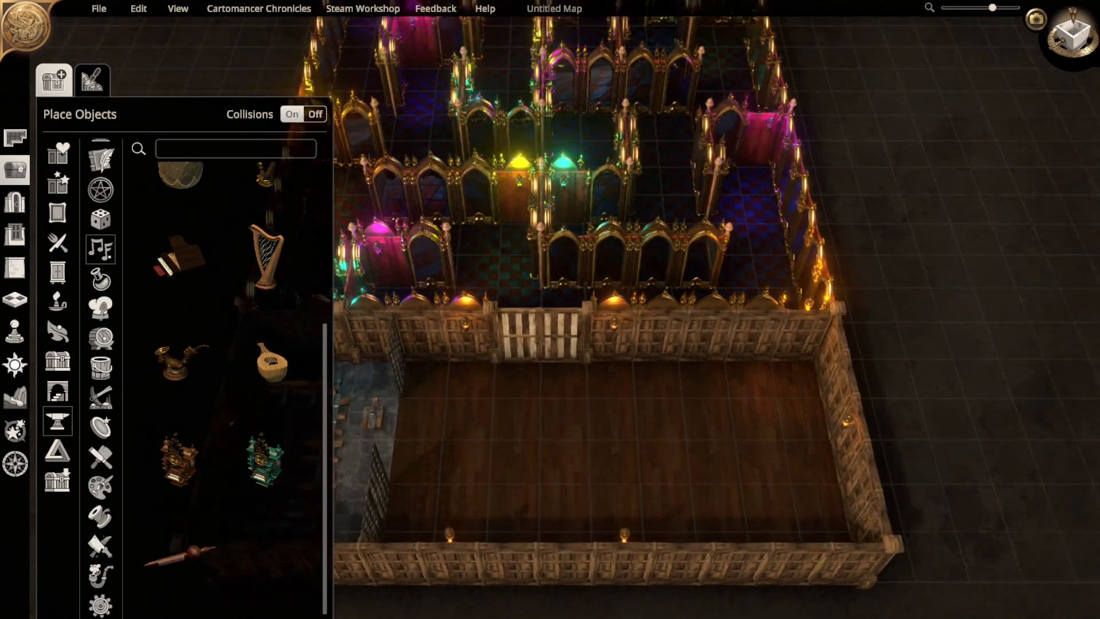
click(180, 455)
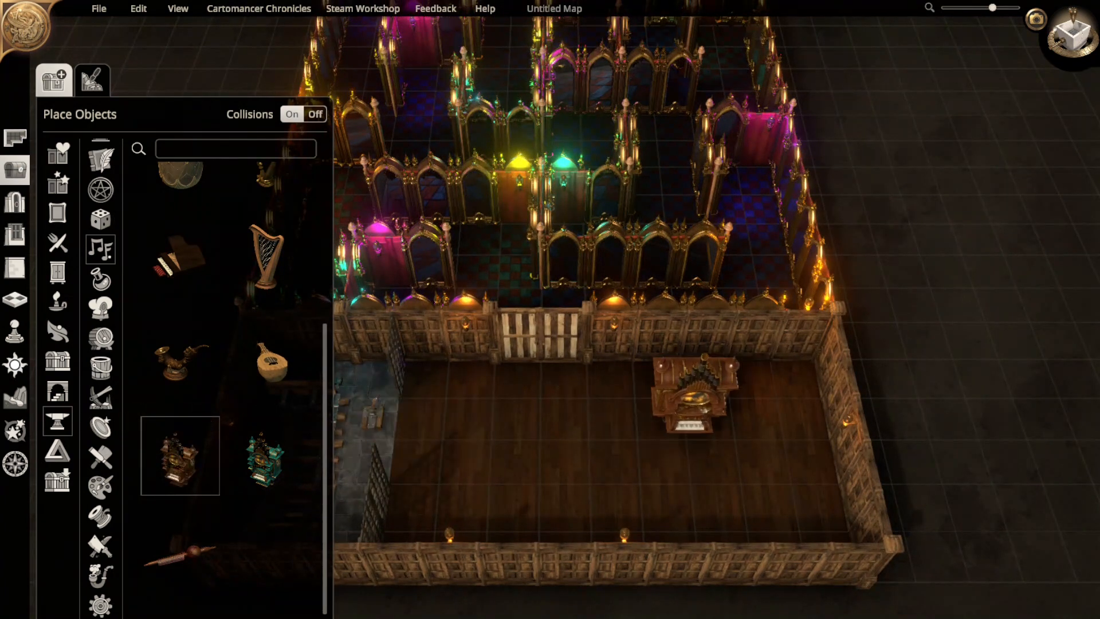
drag(725, 419, 685, 440)
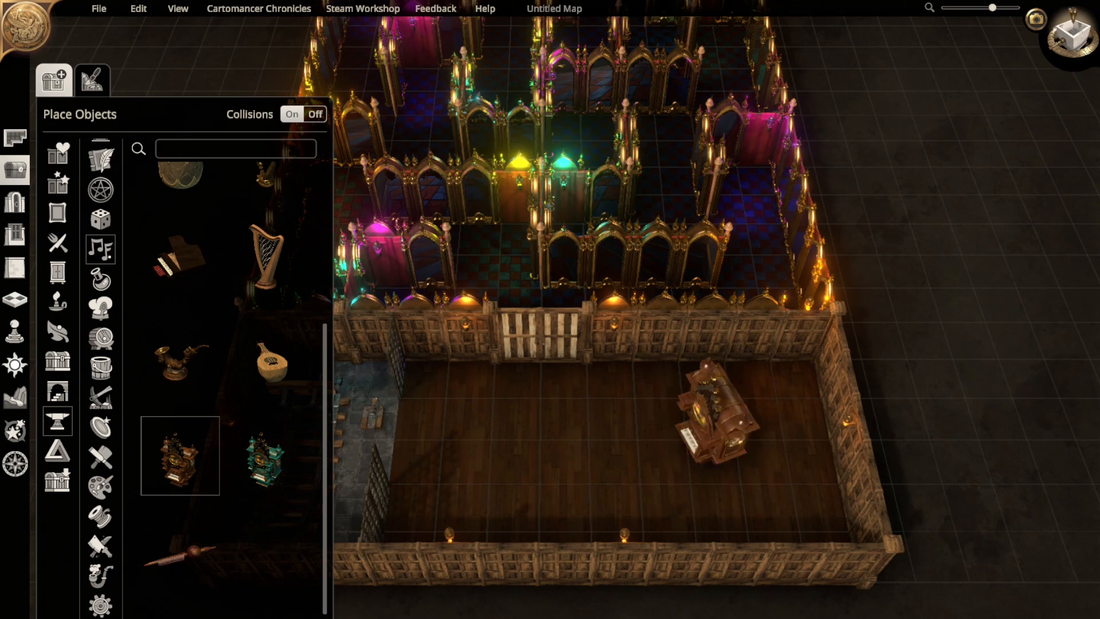
click(620, 421)
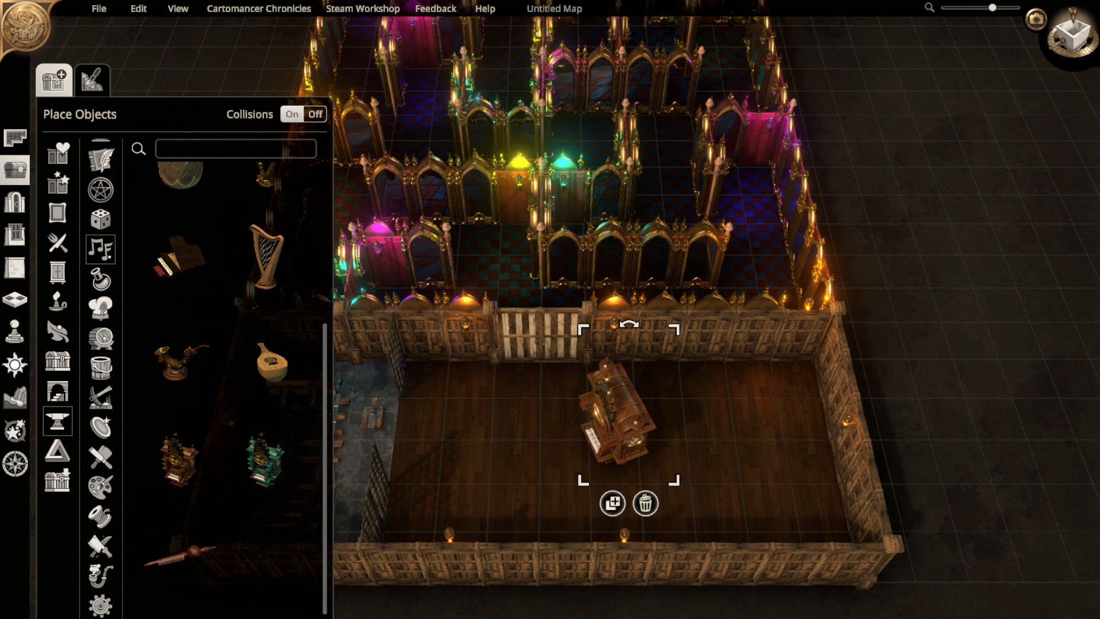
- Place the teal Orchestrion on the plank floor near the side wall opposite the track and delete the brown one
click(265, 456)
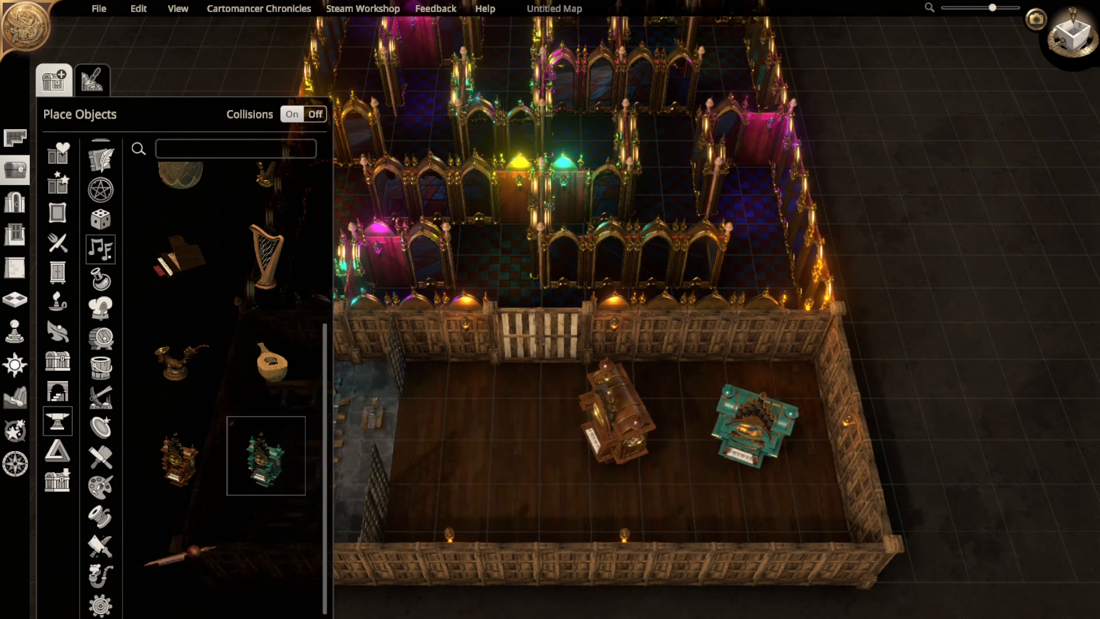
click(754, 429)
click(619, 416)
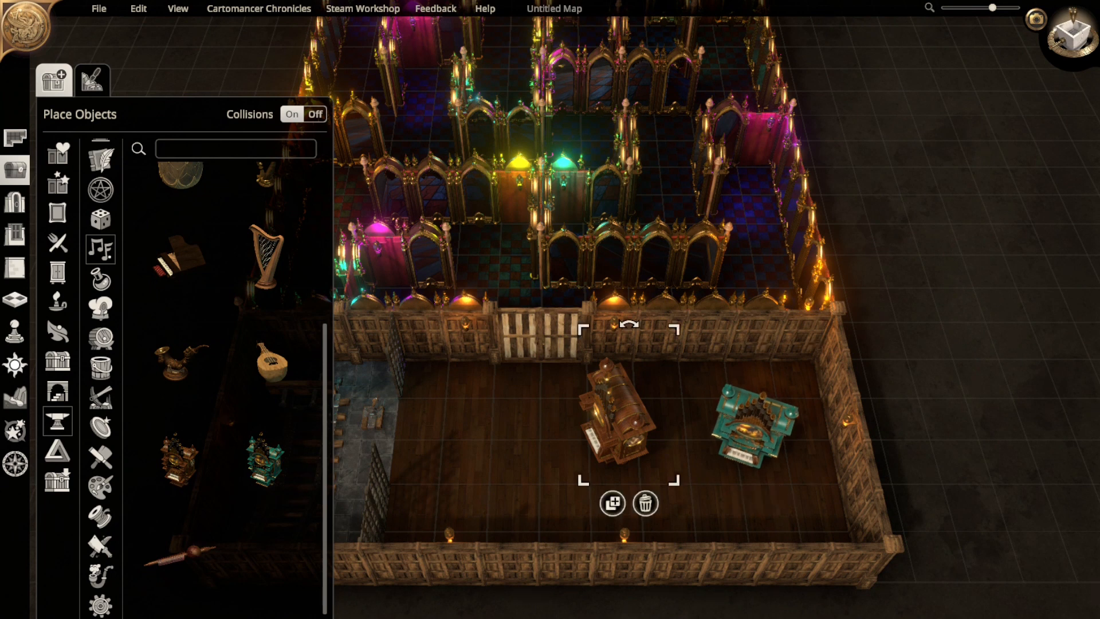
key(Delete)
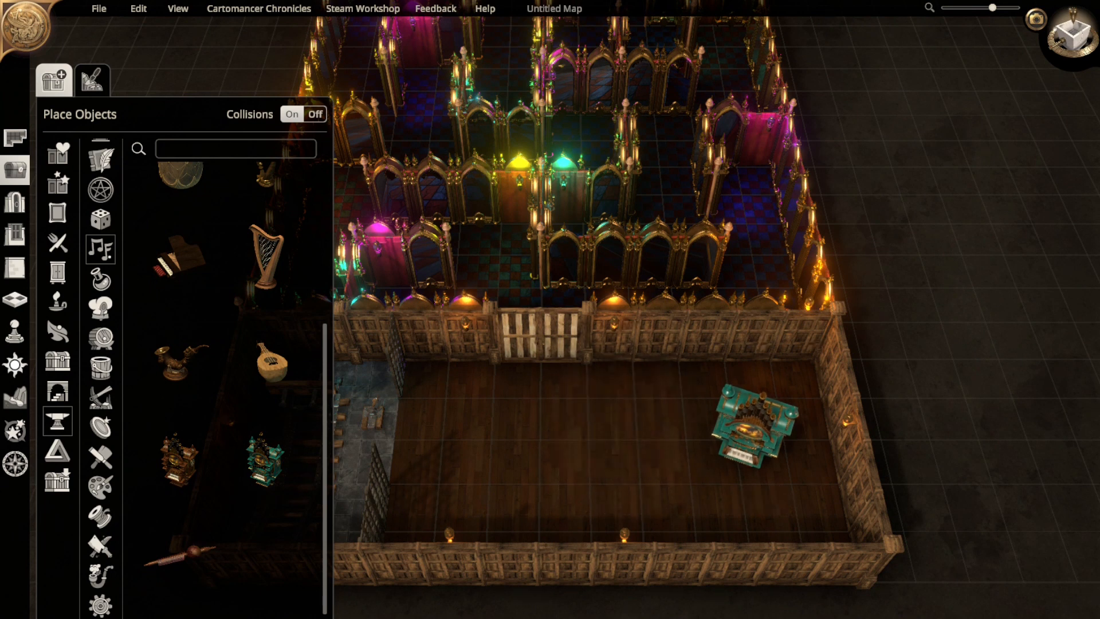
- Delete the teal Orchestrion from the entrance room
scroll(266, 361, up, 5)
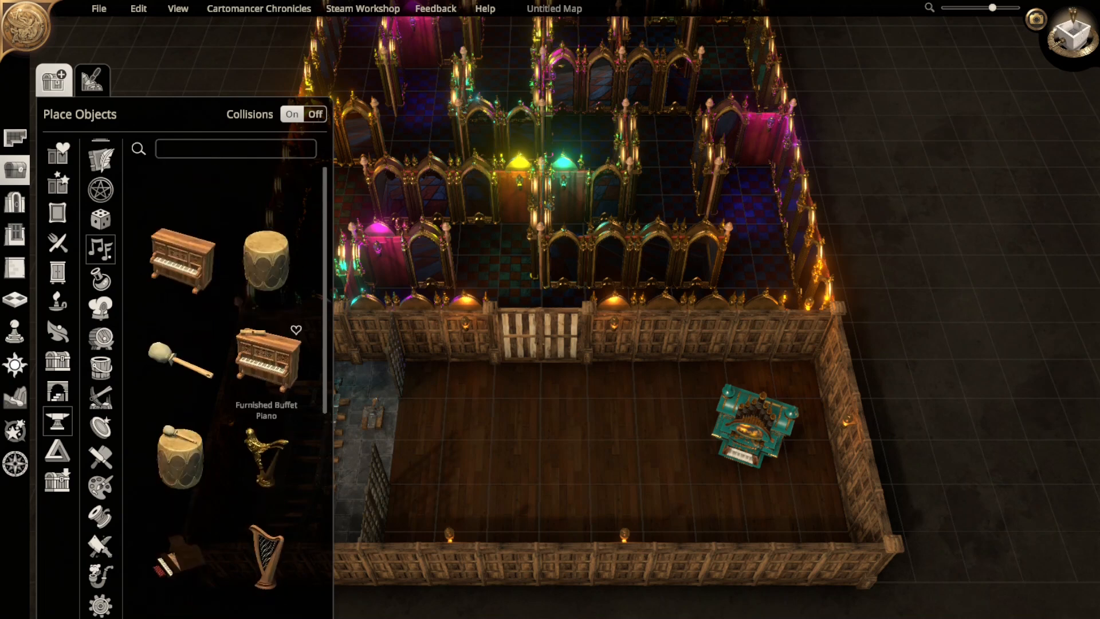
mouse_move(755, 427)
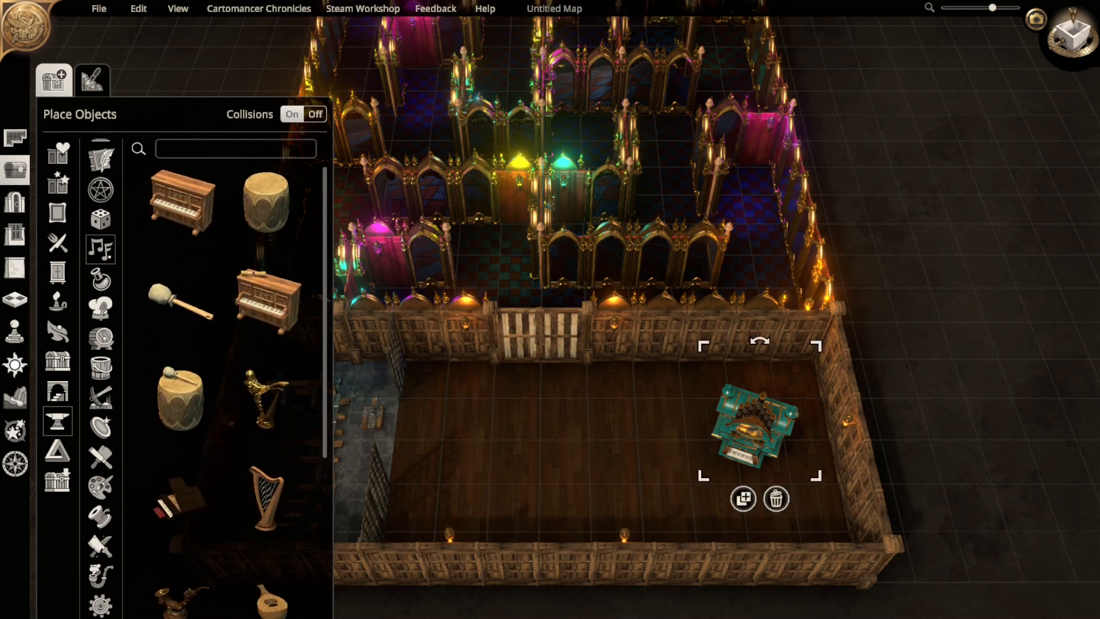
click(776, 498)
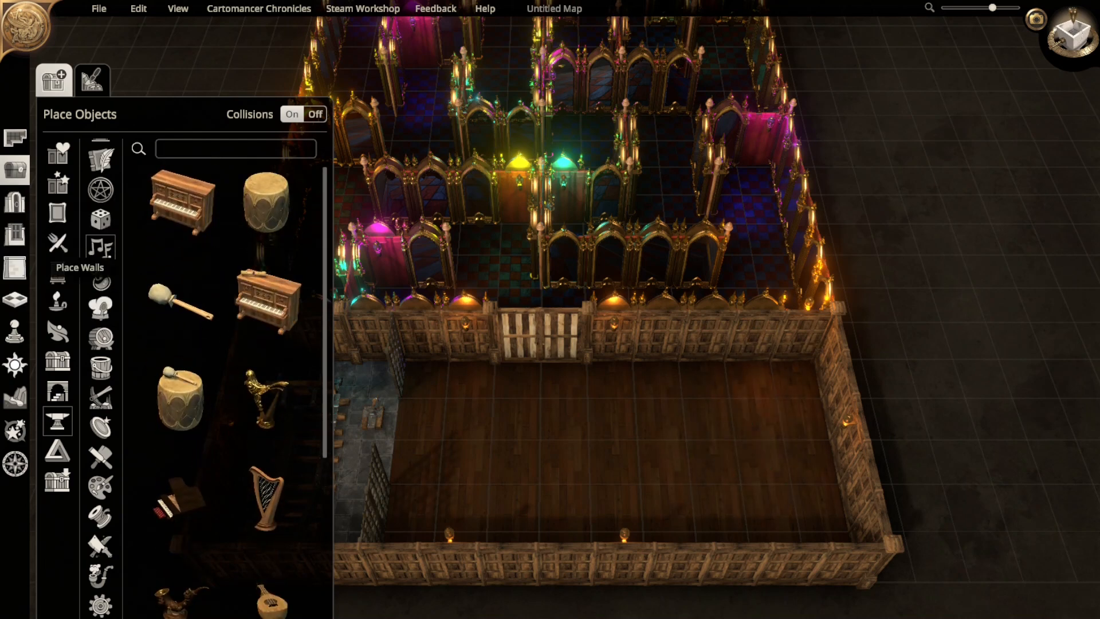
- Change all interior walls of the entrance room to the plain grey-brown wood panelling
click(15, 267)
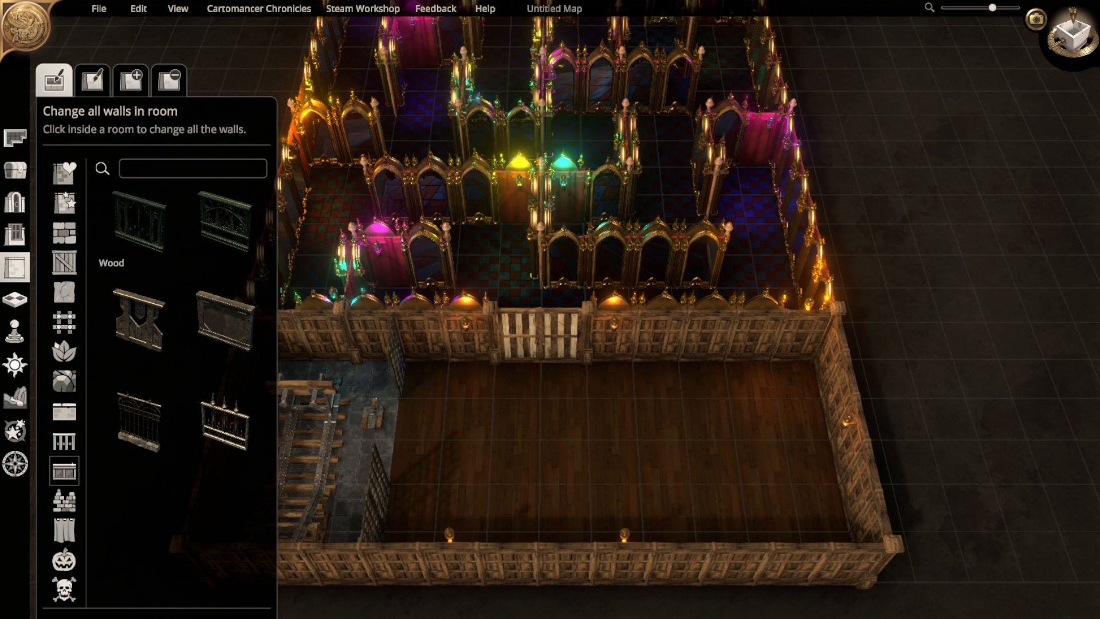
click(65, 262)
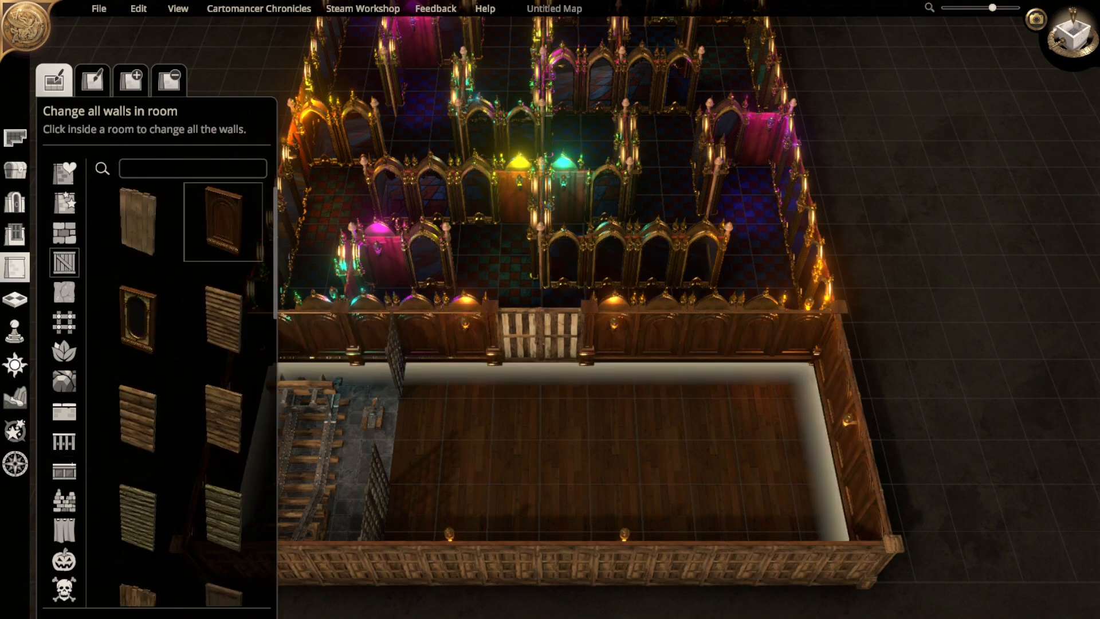
scroll(180, 395, down, 5)
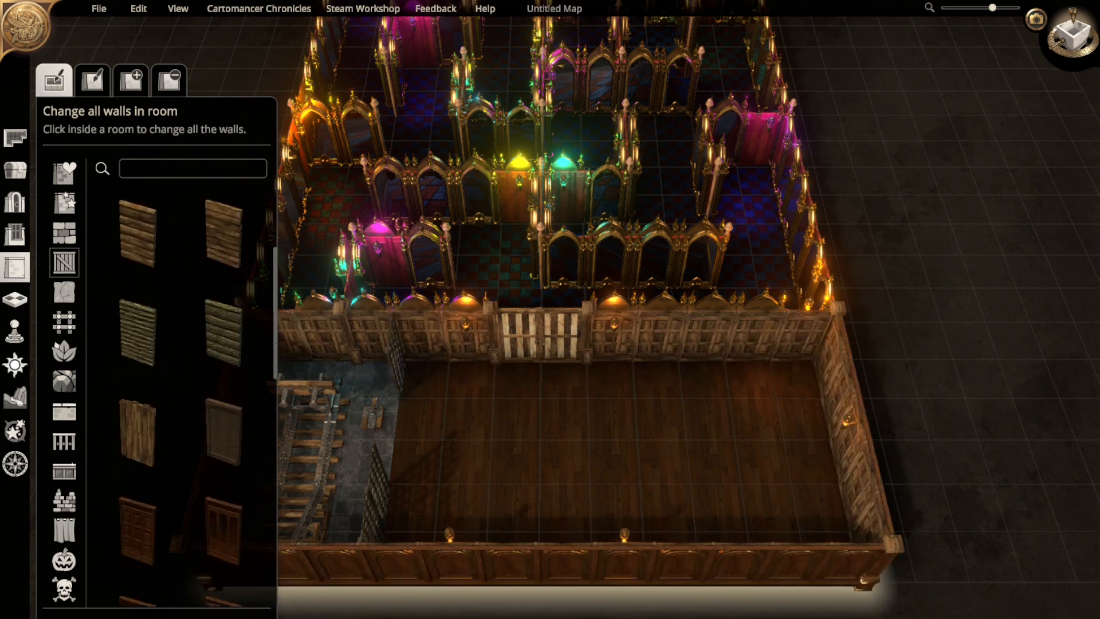
click(223, 400)
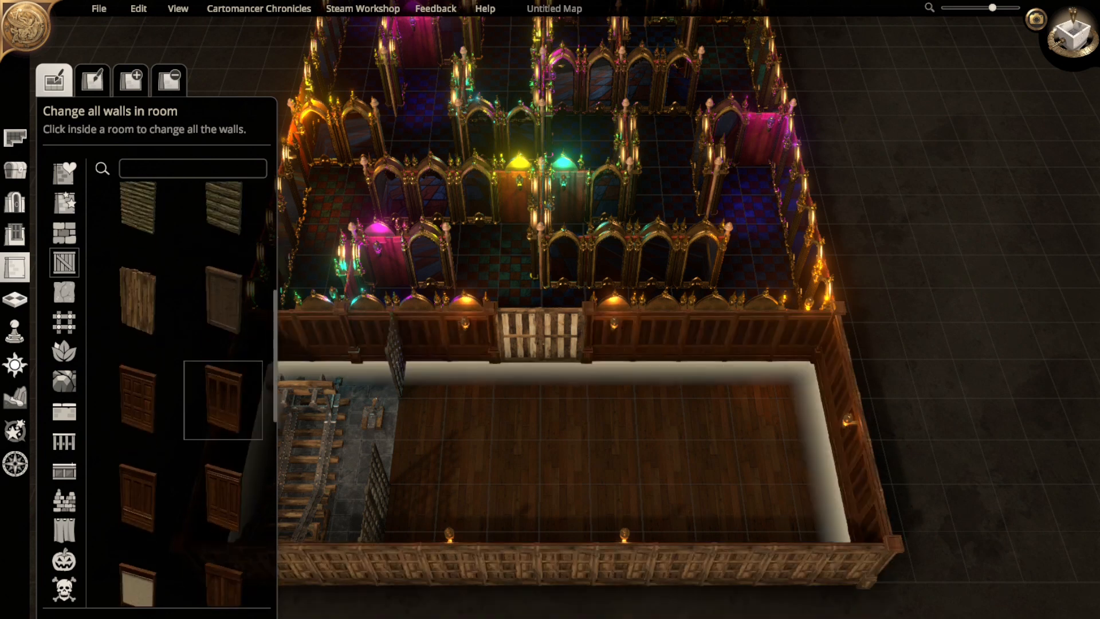
scroll(223, 493, down, 2)
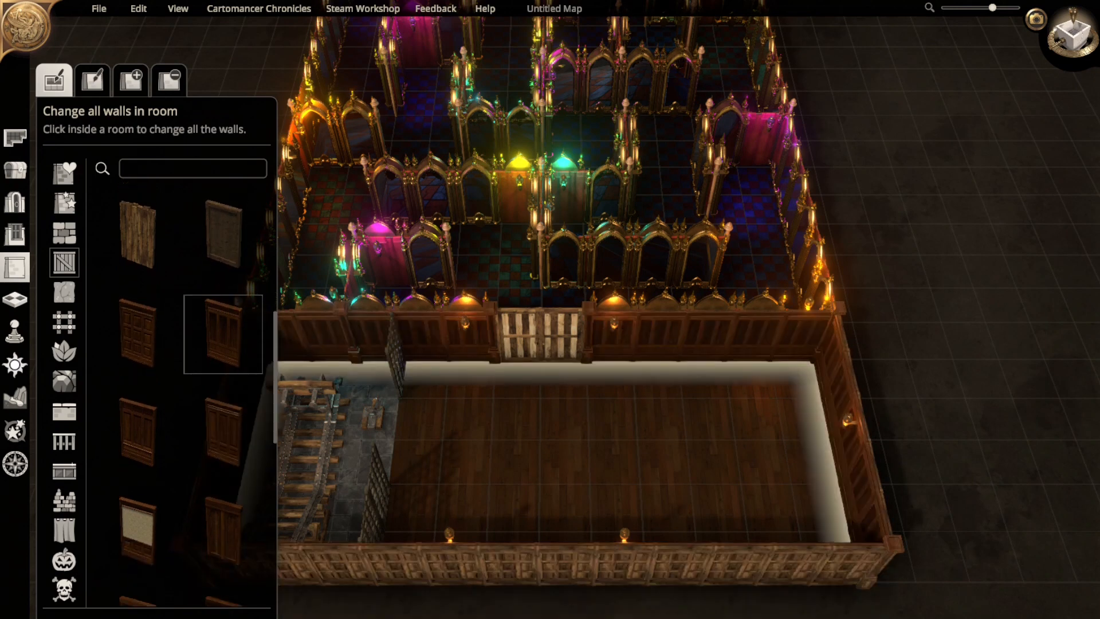
click(223, 235)
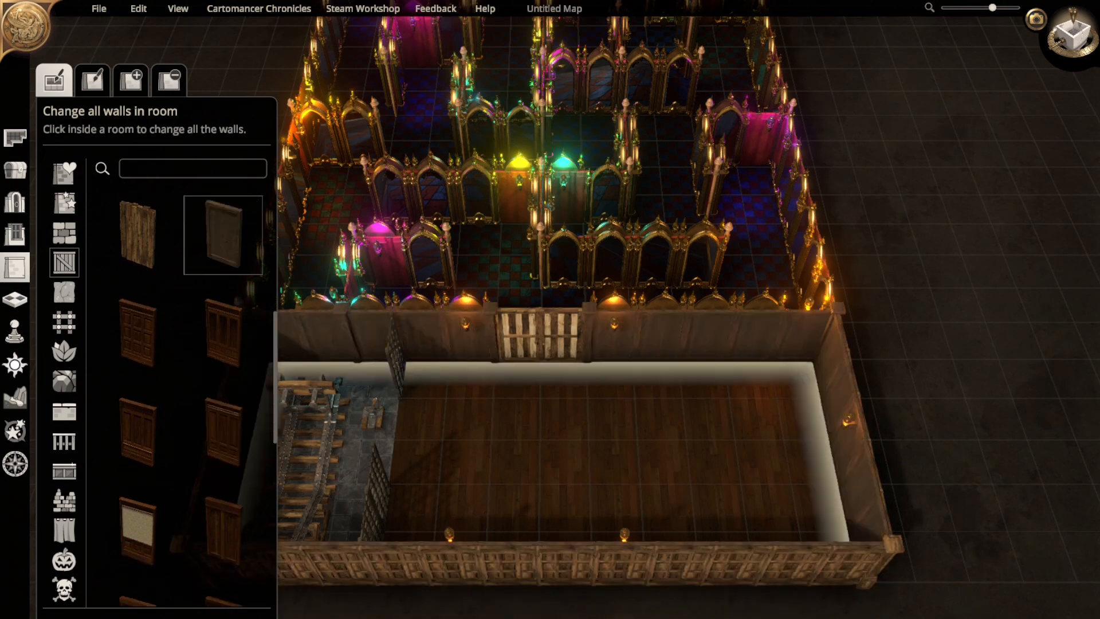
click(607, 453)
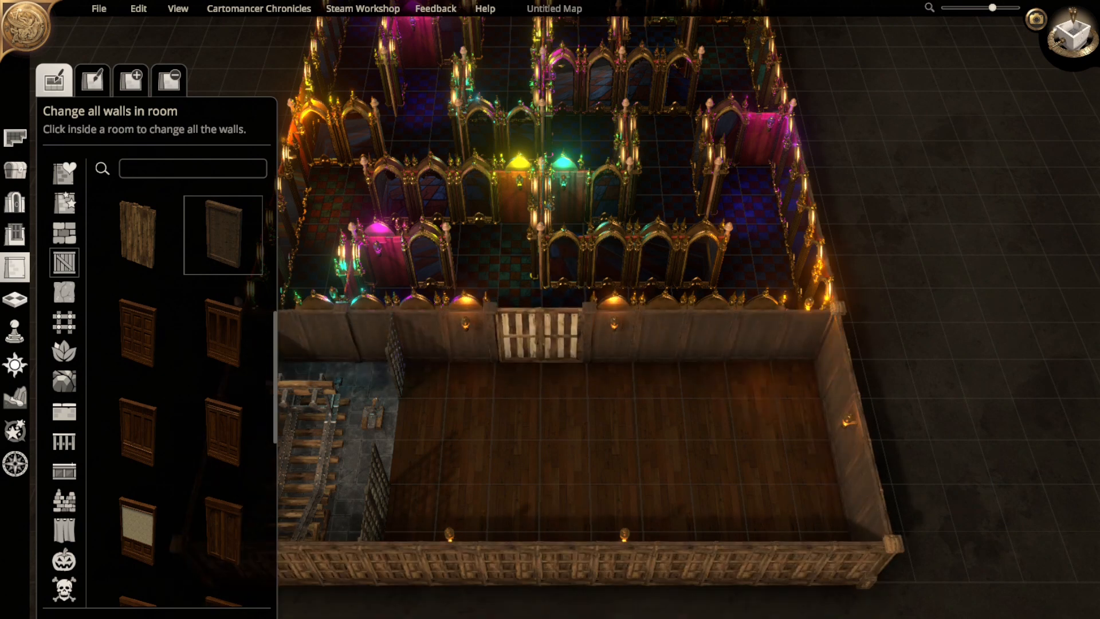
- Look through the remaining wood walls and change all interior walls of the entrance room to red cloth
scroll(137, 458, down, 3)
scroll(137, 458, down, 5)
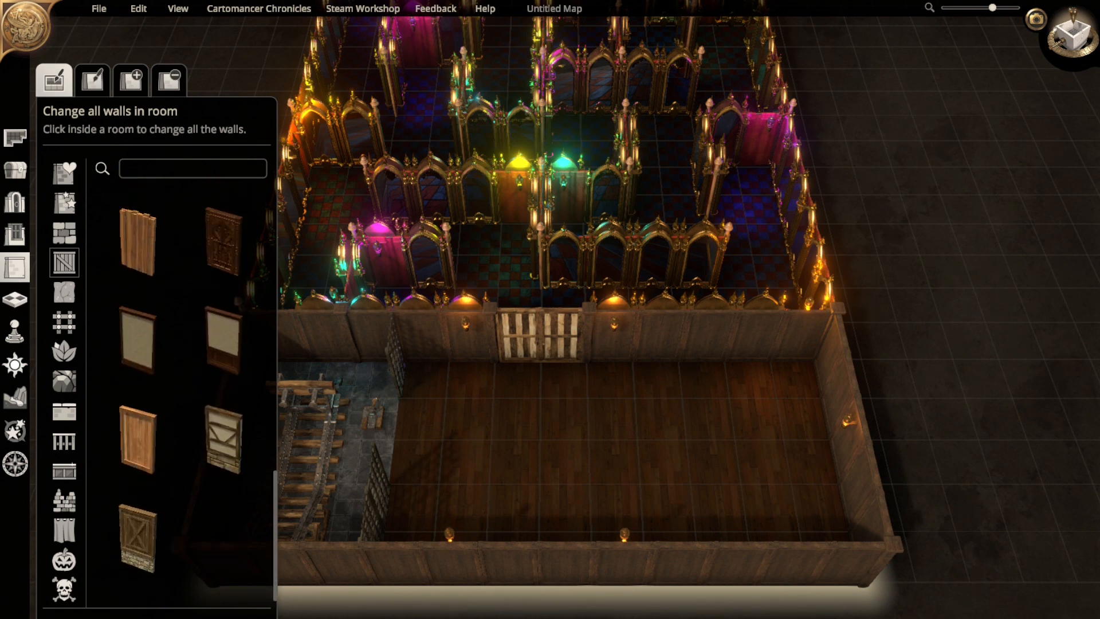
scroll(137, 343, up, 3)
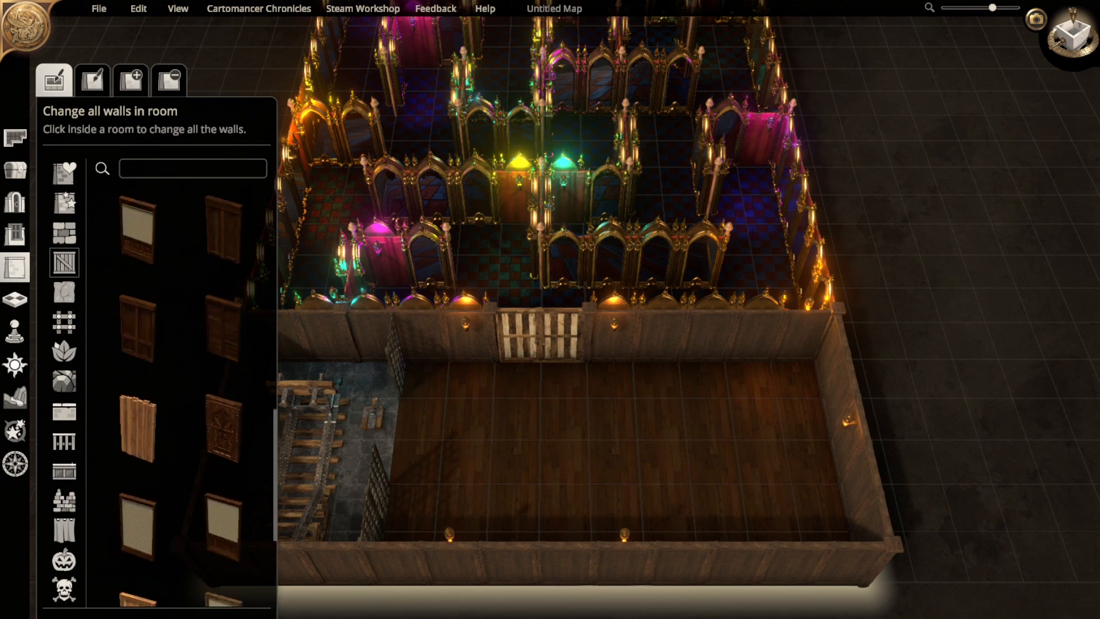
click(138, 342)
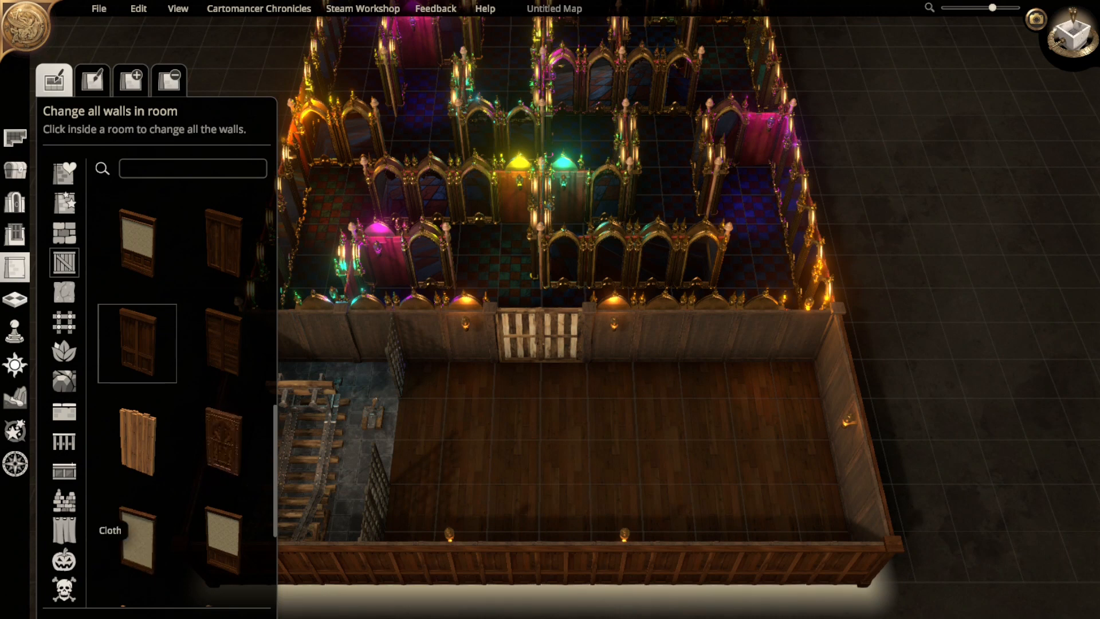
click(64, 530)
click(181, 222)
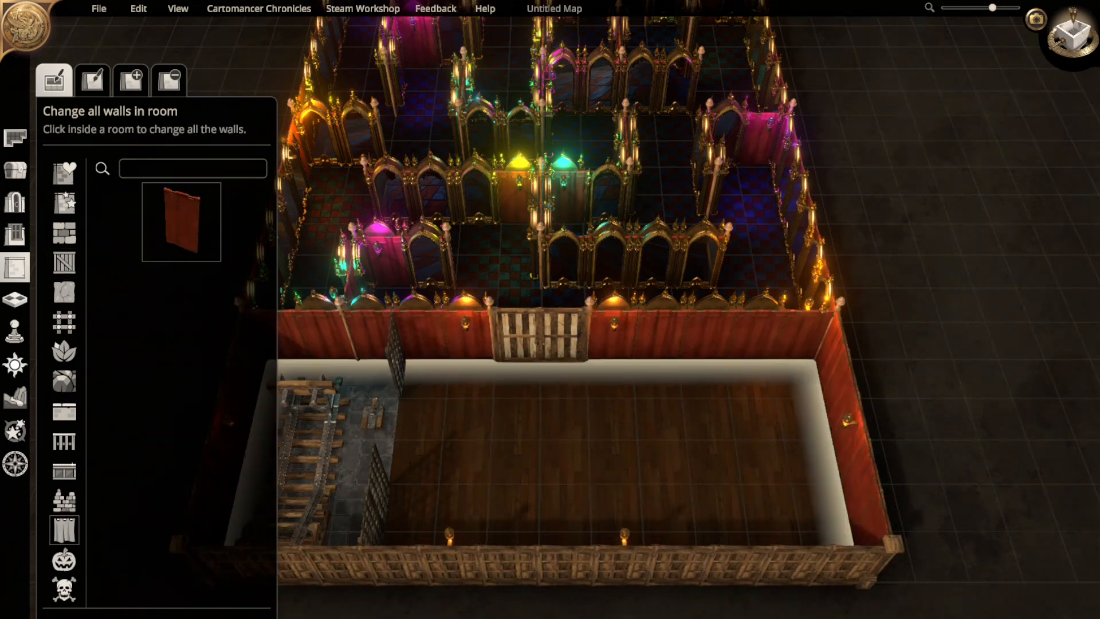
click(608, 450)
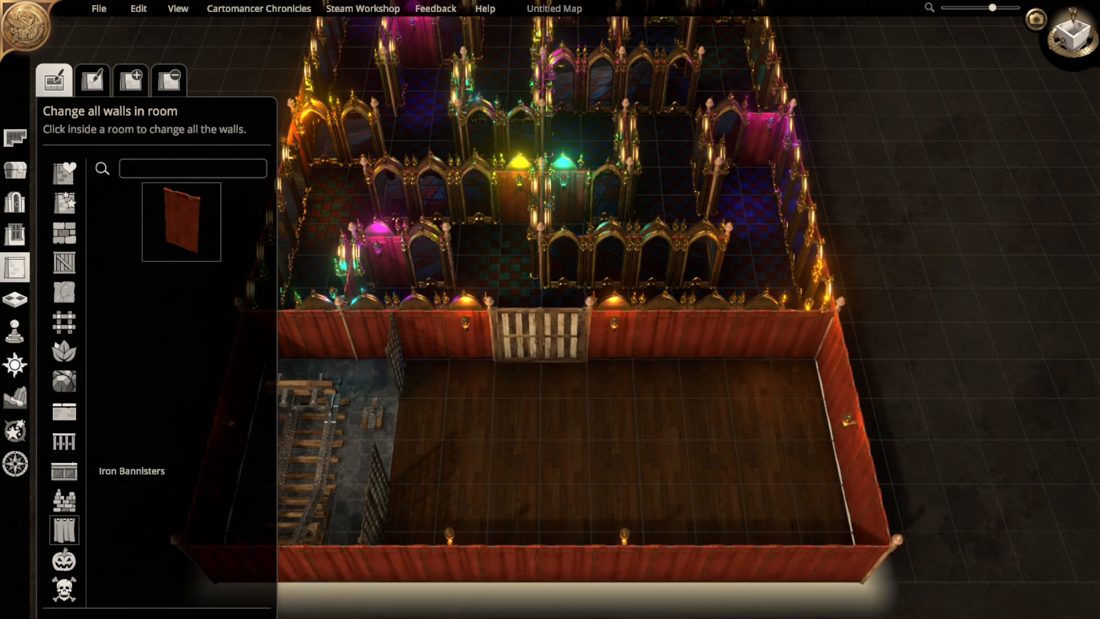
- Delete the slatted wooden double door from the wall between the entrance room and the mirror maze
click(15, 202)
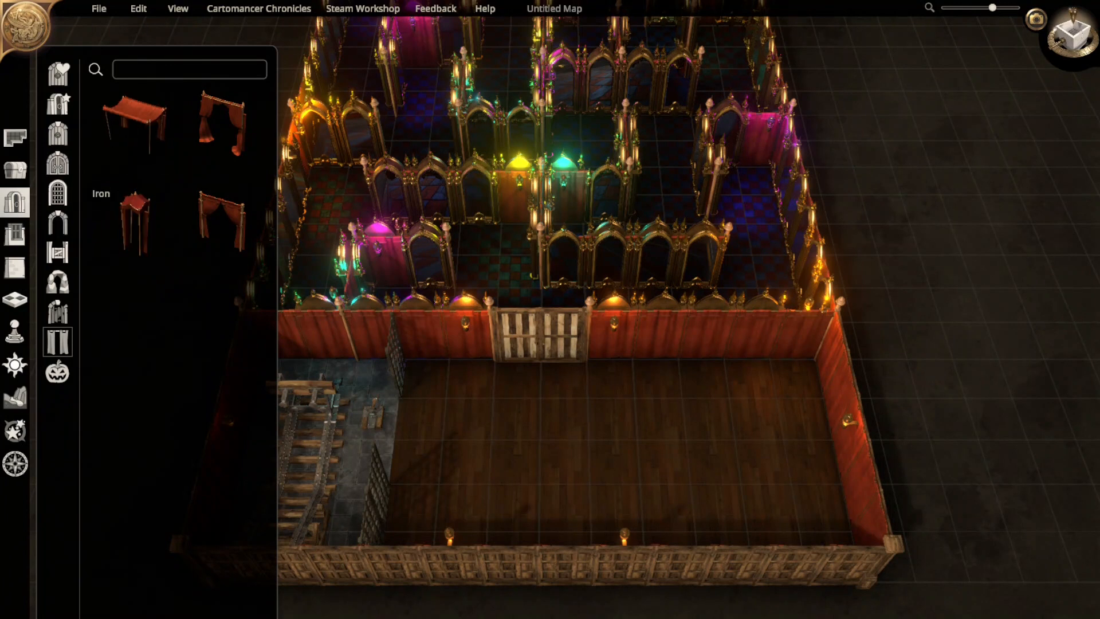
click(58, 134)
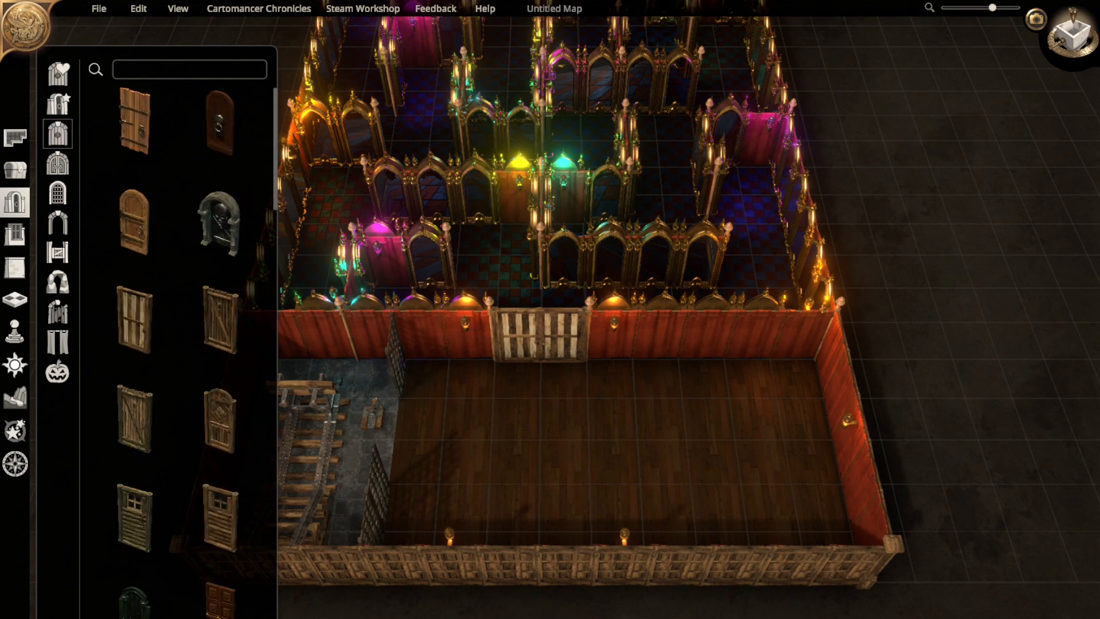
click(540, 335)
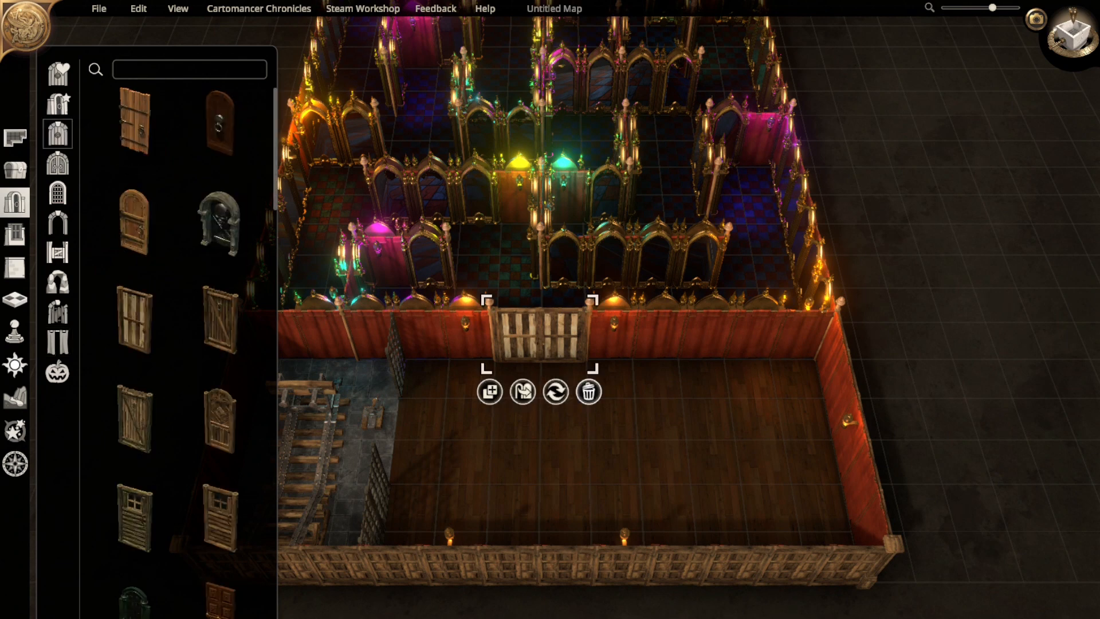
click(589, 392)
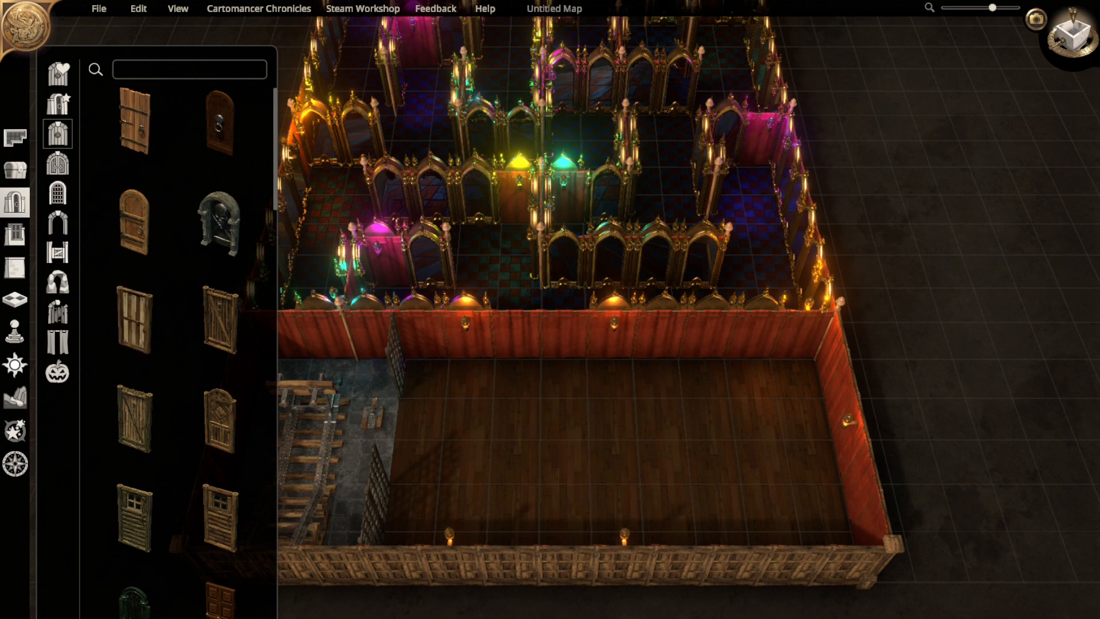
- Try out the dark wooden and ornate golden double doors in the wall between the entrance room and the maze
click(219, 122)
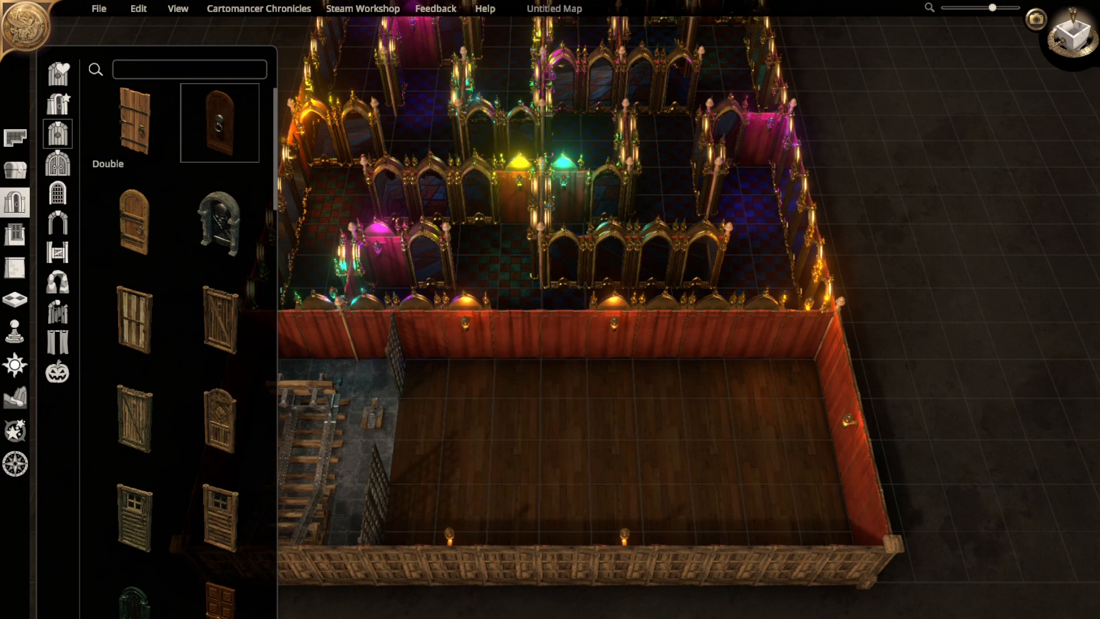
click(58, 164)
click(134, 321)
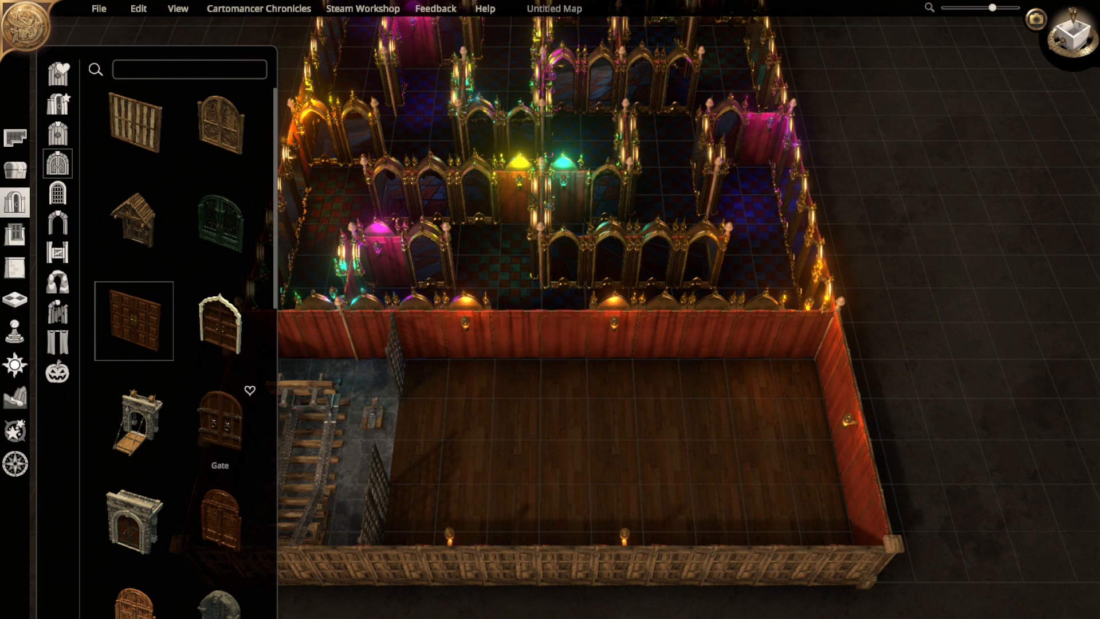
scroll(221, 512, down, 2)
scroll(221, 510, down, 6)
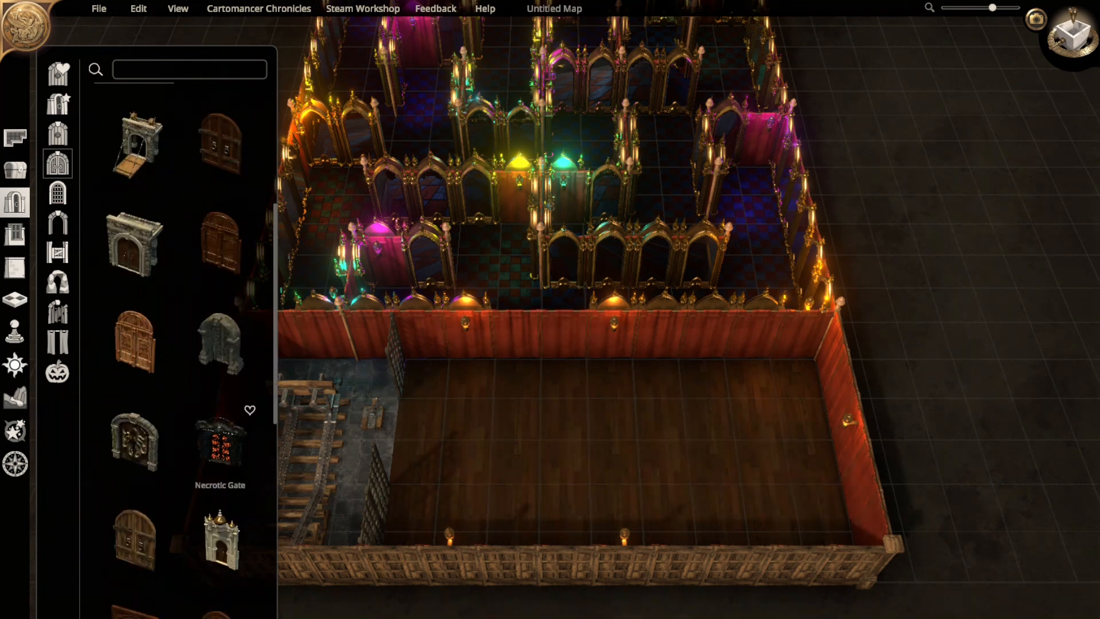
scroll(220, 510, down, 4)
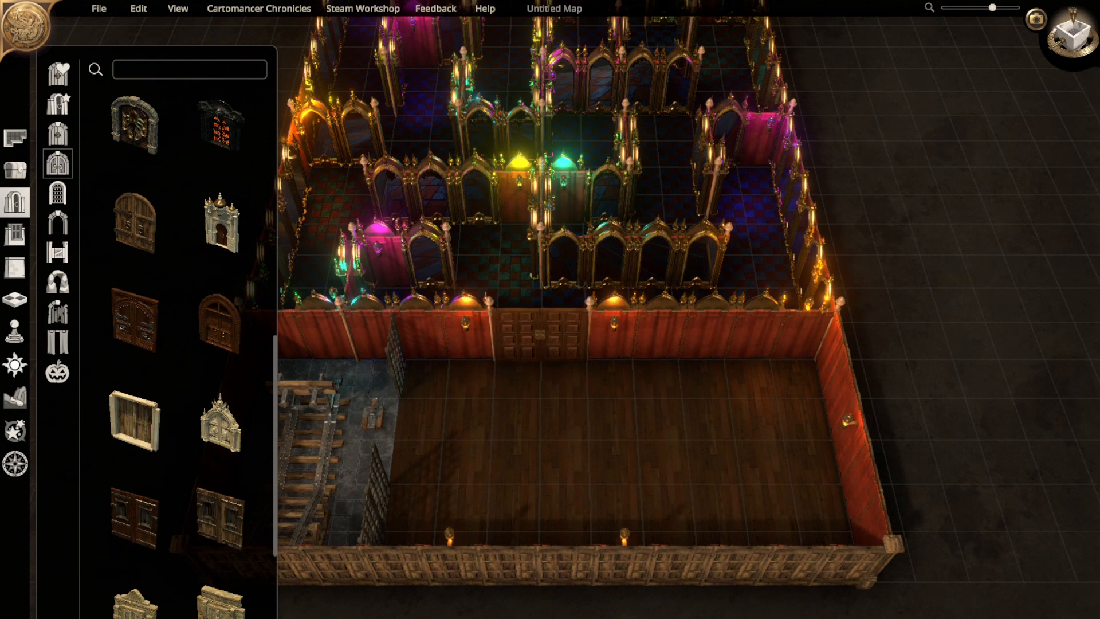
click(540, 334)
click(134, 518)
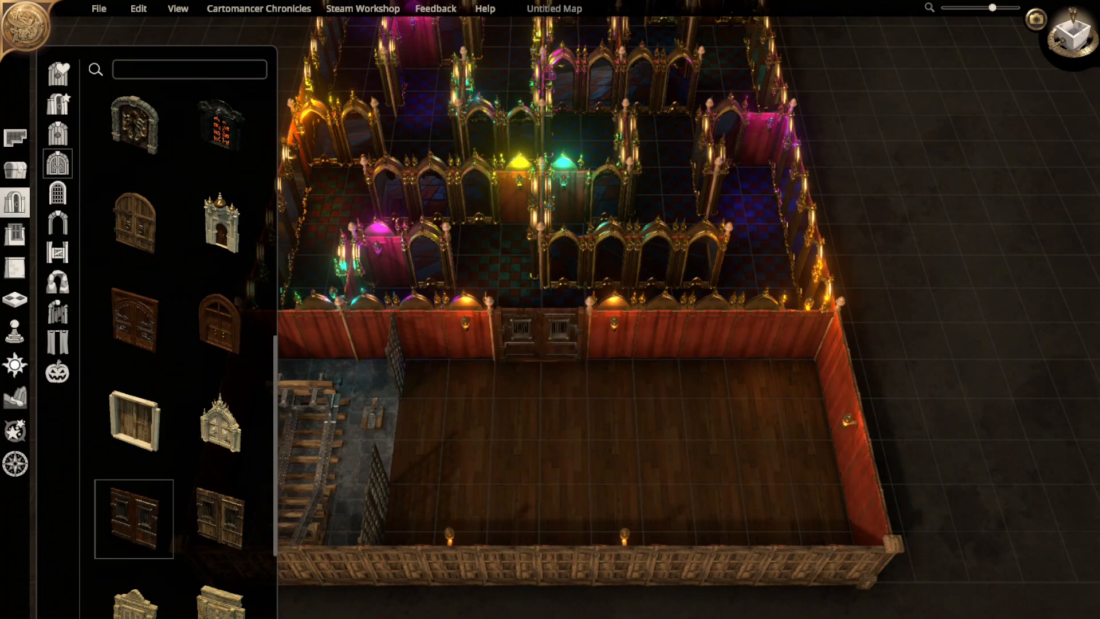
scroll(220, 447, down, 3)
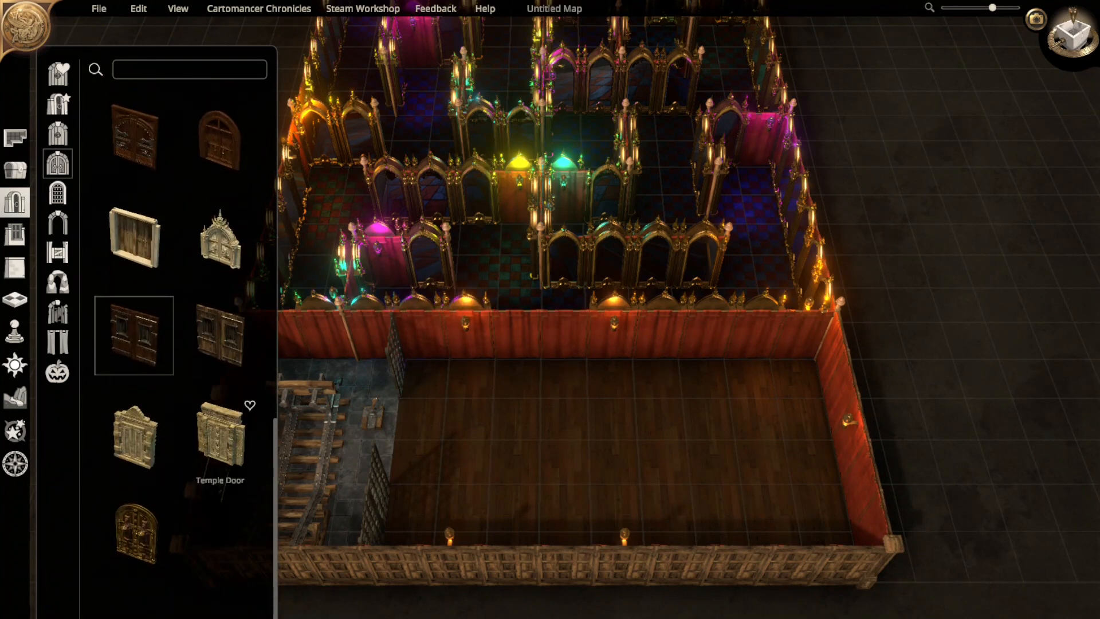
scroll(220, 447, up, 1)
click(135, 558)
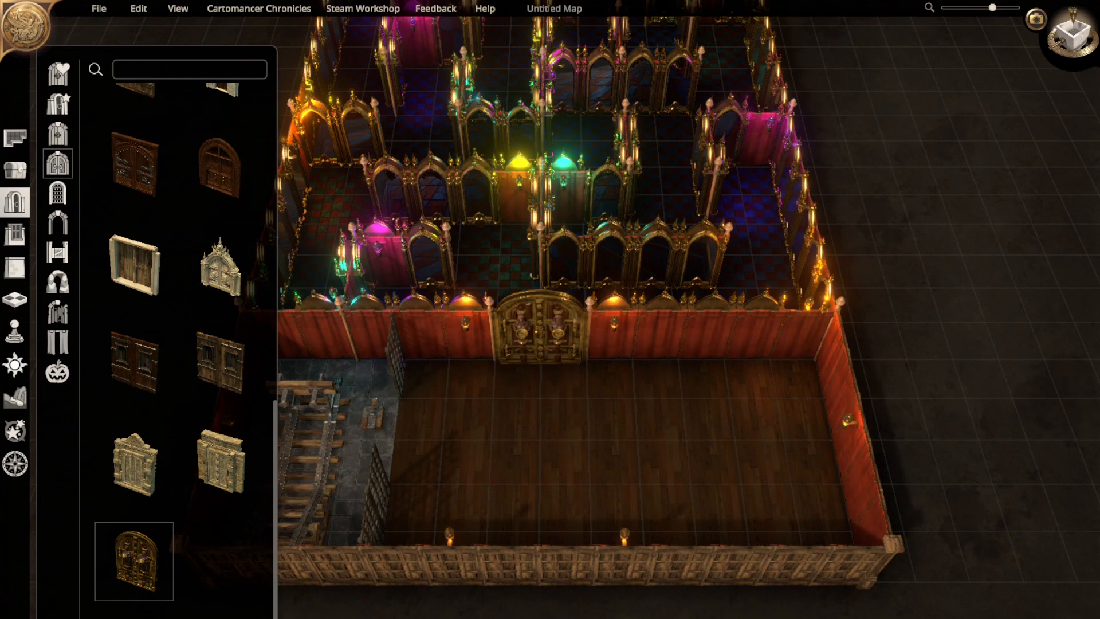
- Try out the red curtained cloth entrances in the wall between the entrance room and the maze
click(58, 341)
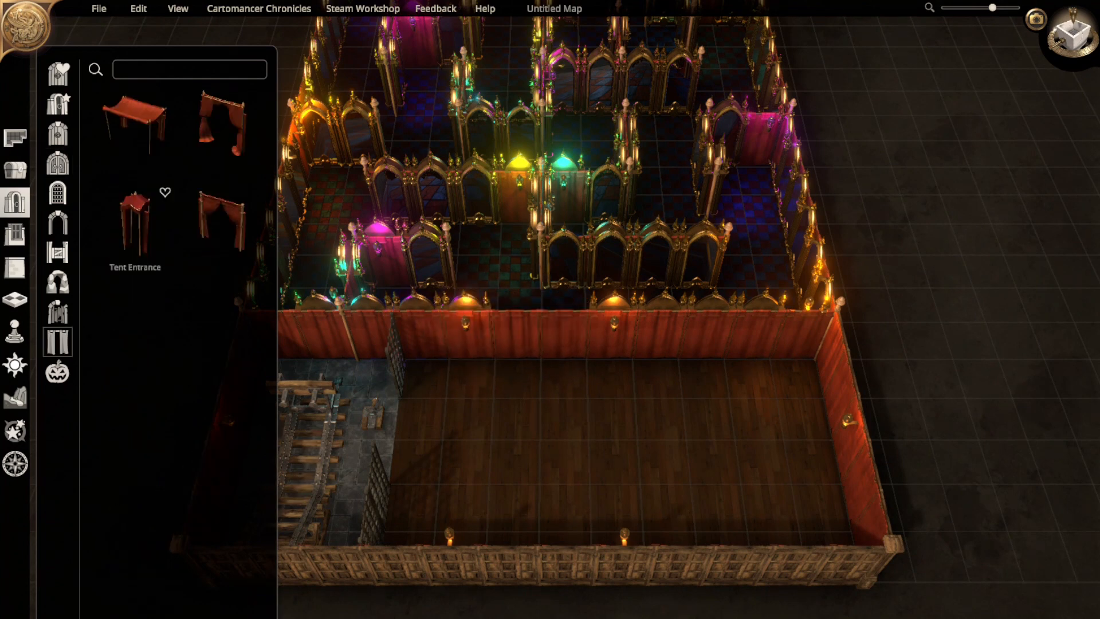
click(221, 222)
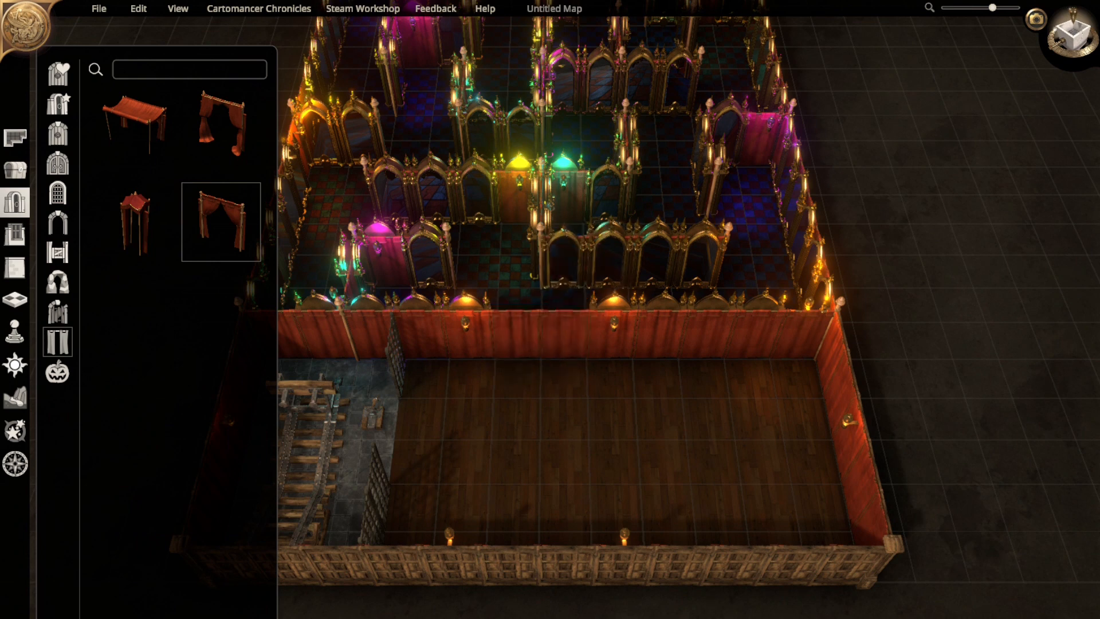
click(221, 123)
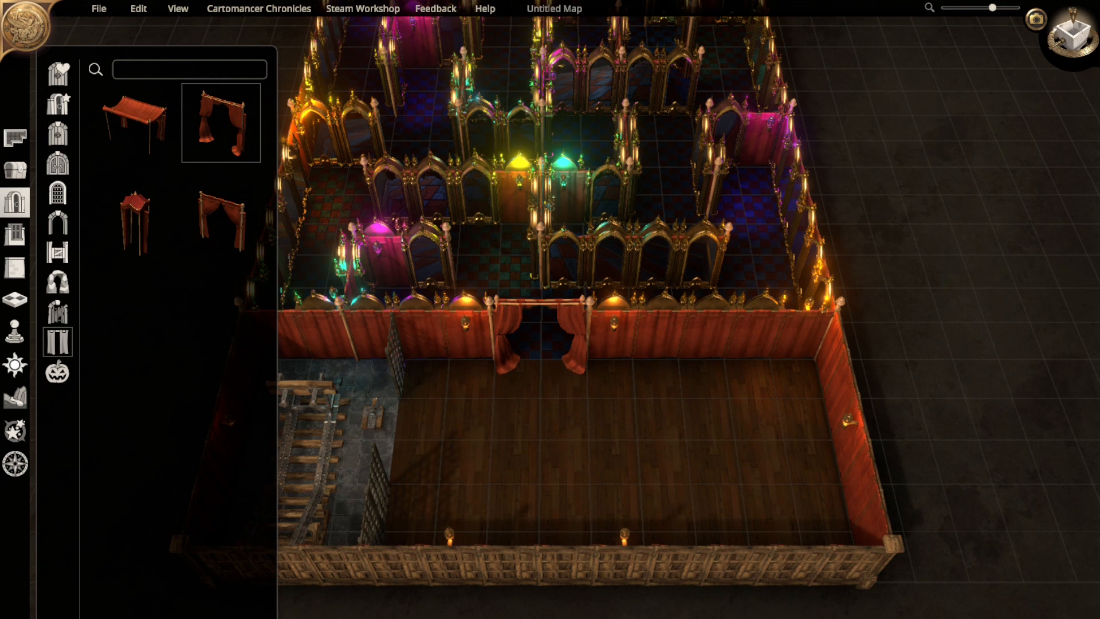
- Place the worn panelled double door from the ruined doors in the cloth wall between the entrance room and the maze
click(58, 313)
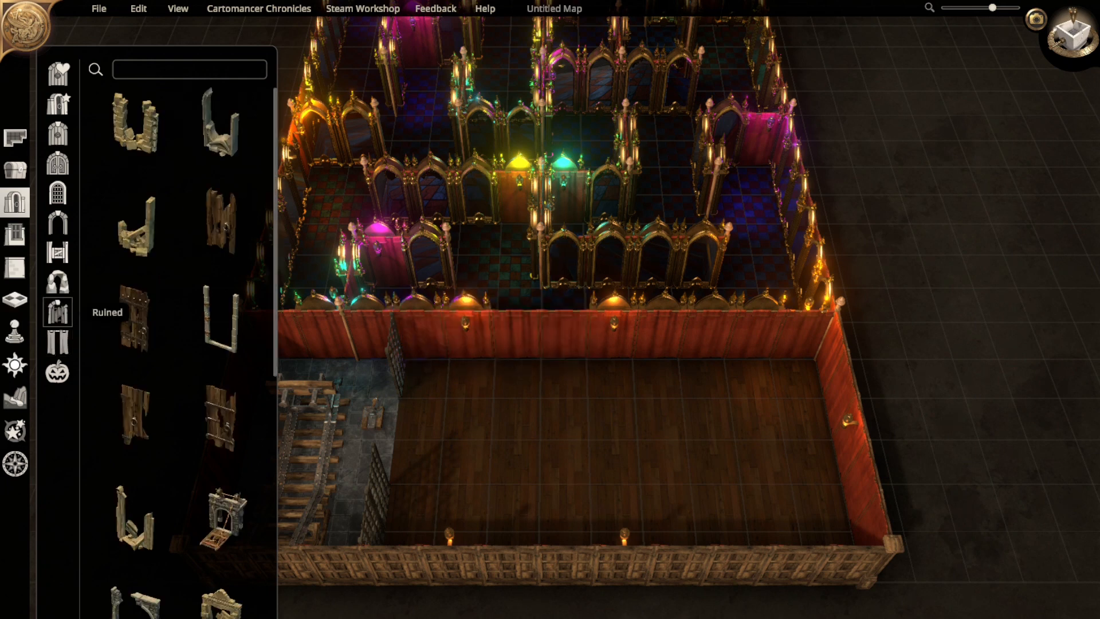
scroll(135, 372, down, 5)
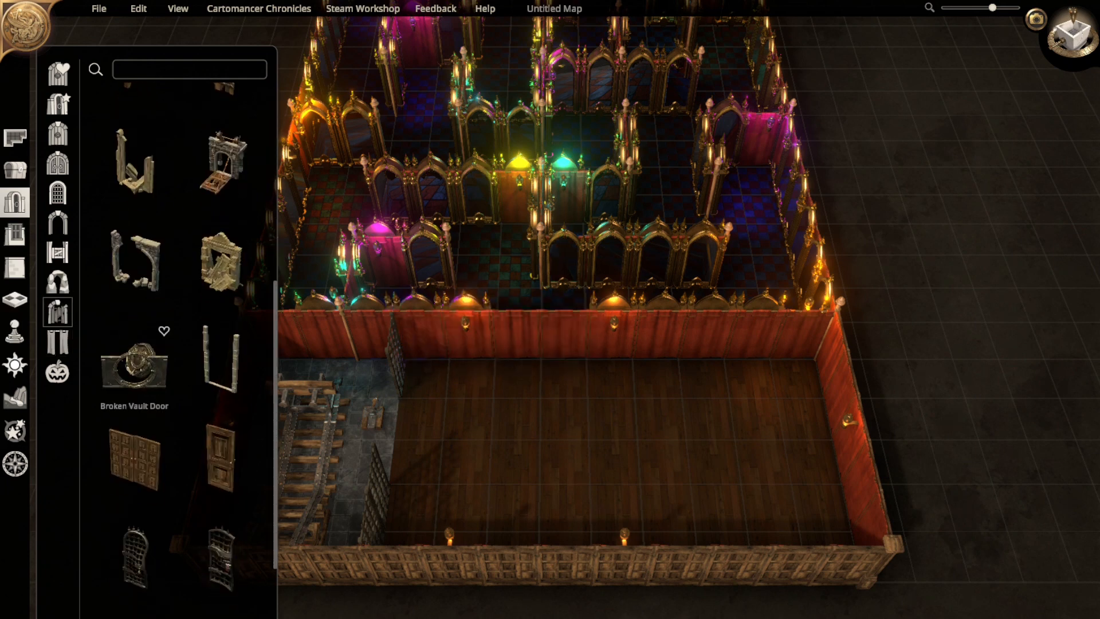
scroll(134, 372, down, 2)
click(134, 380)
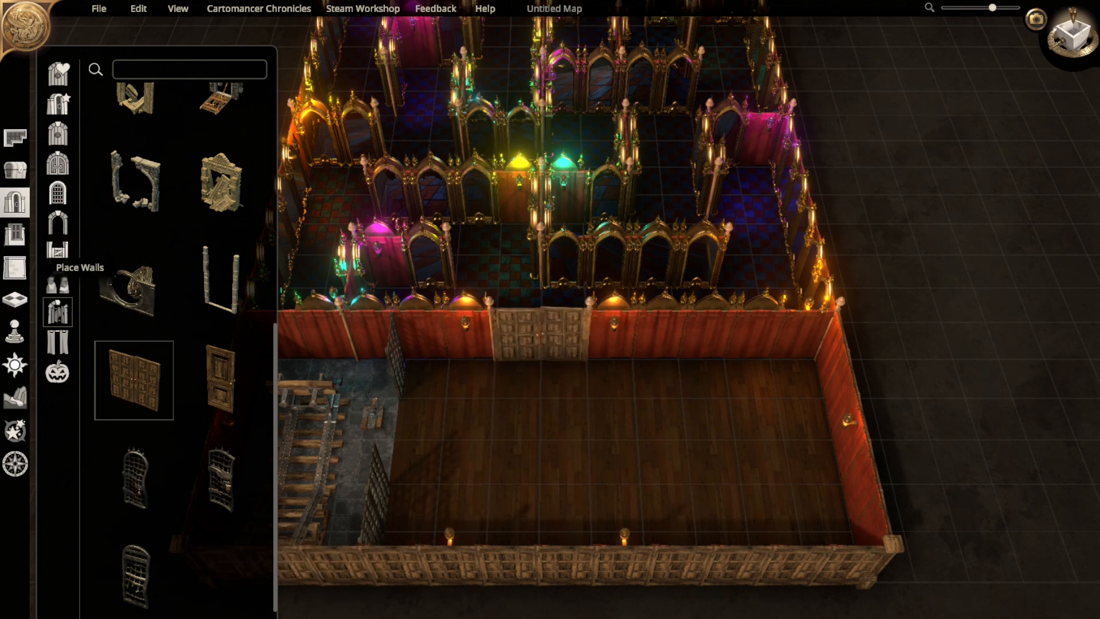
- Change the cloth wall segments behind the rail-track area to the upright wooden plank wall
click(15, 267)
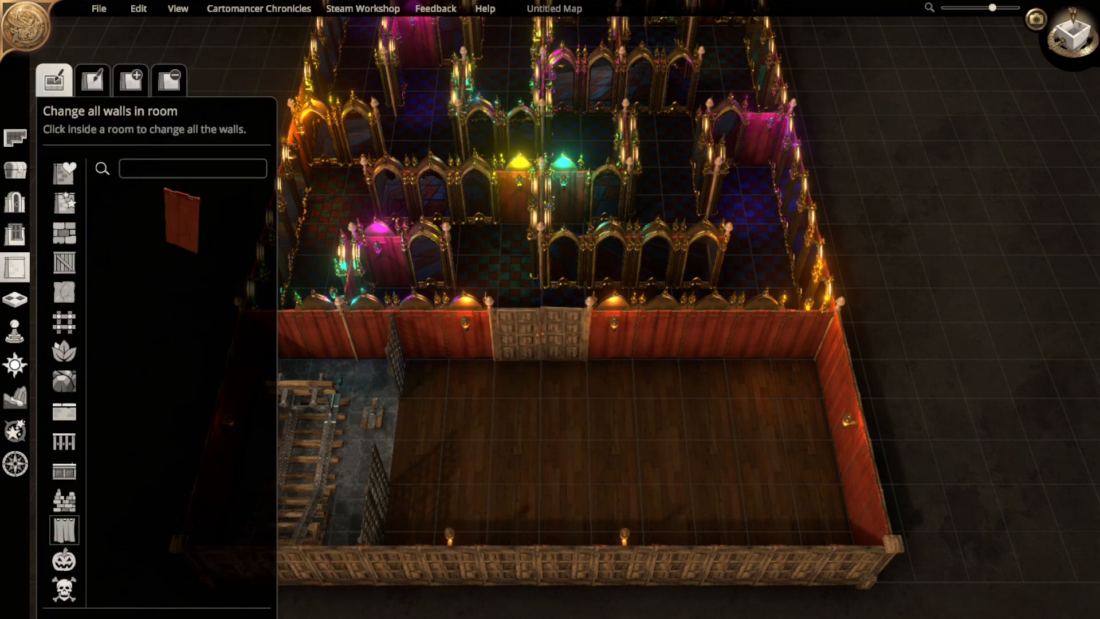
right_drag(573, 401, 681, 392)
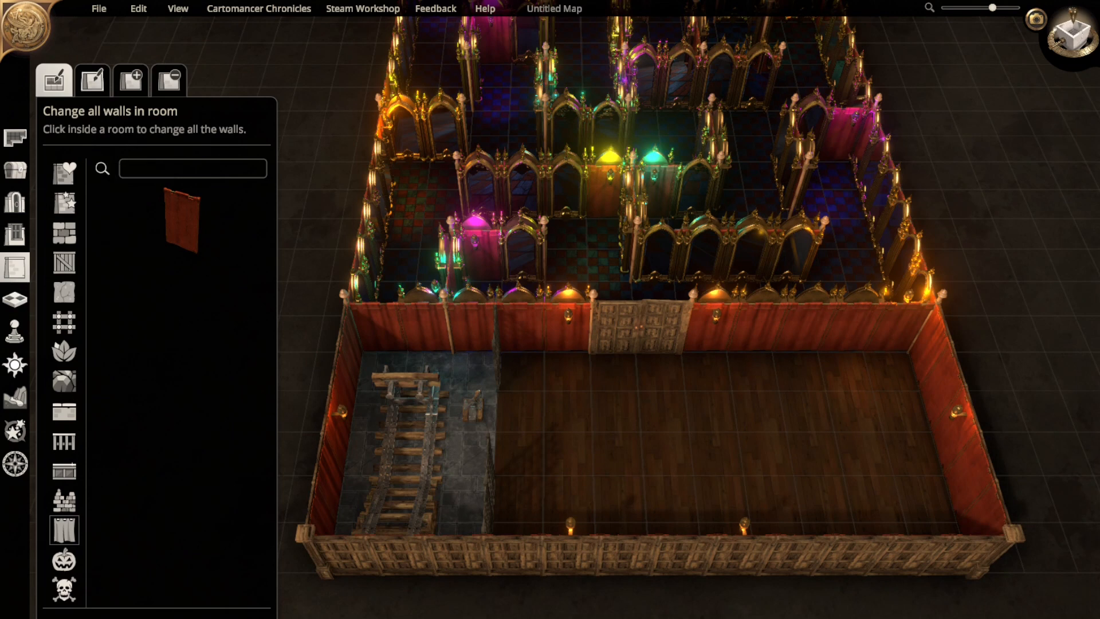
click(92, 80)
click(63, 262)
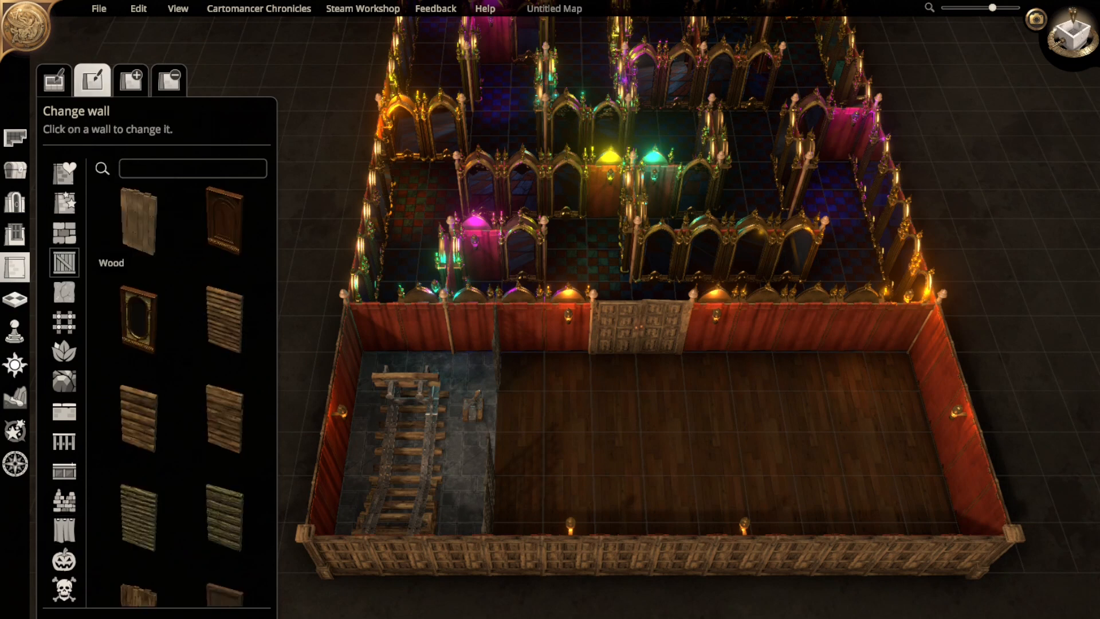
click(138, 222)
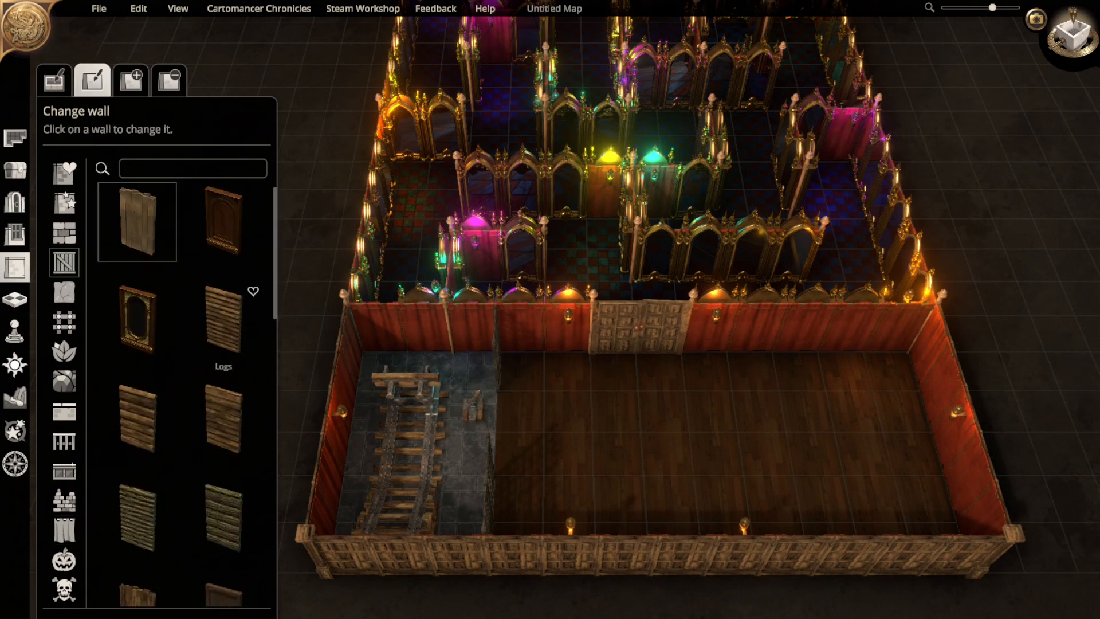
click(471, 325)
click(471, 326)
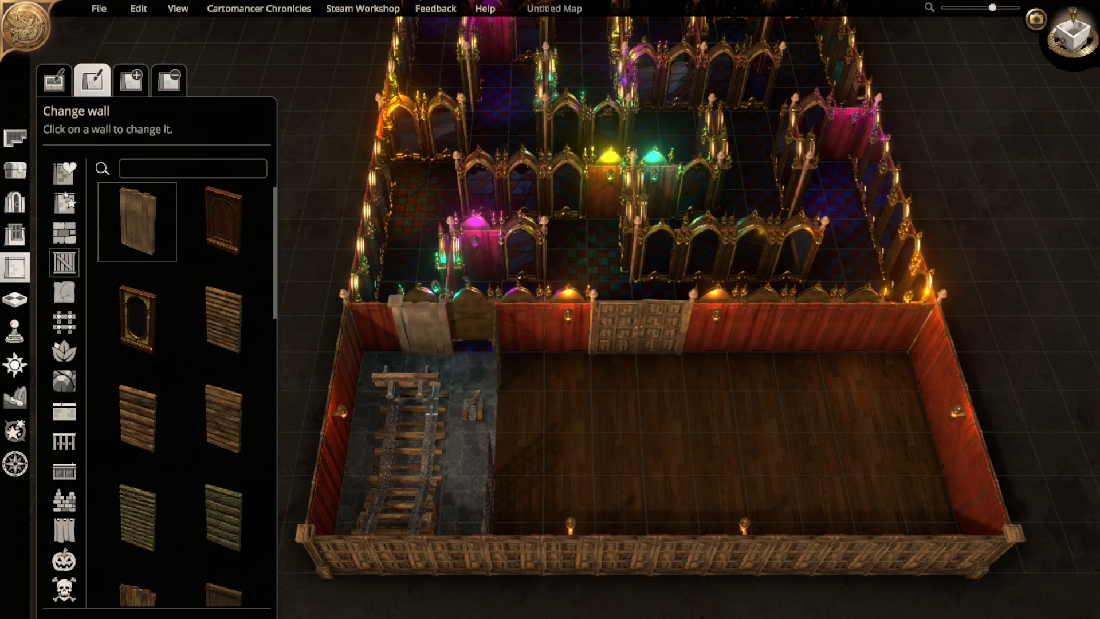
click(423, 326)
click(372, 323)
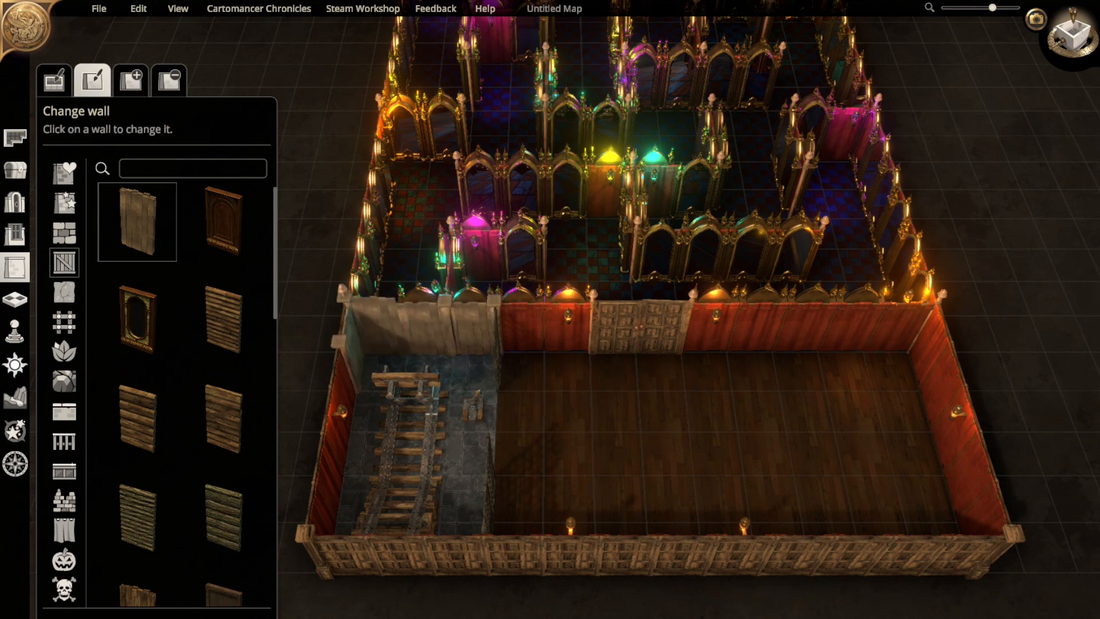
- Change the outer side wall and the front wall segments around the rail-track area to the same upright wooden planks
click(347, 376)
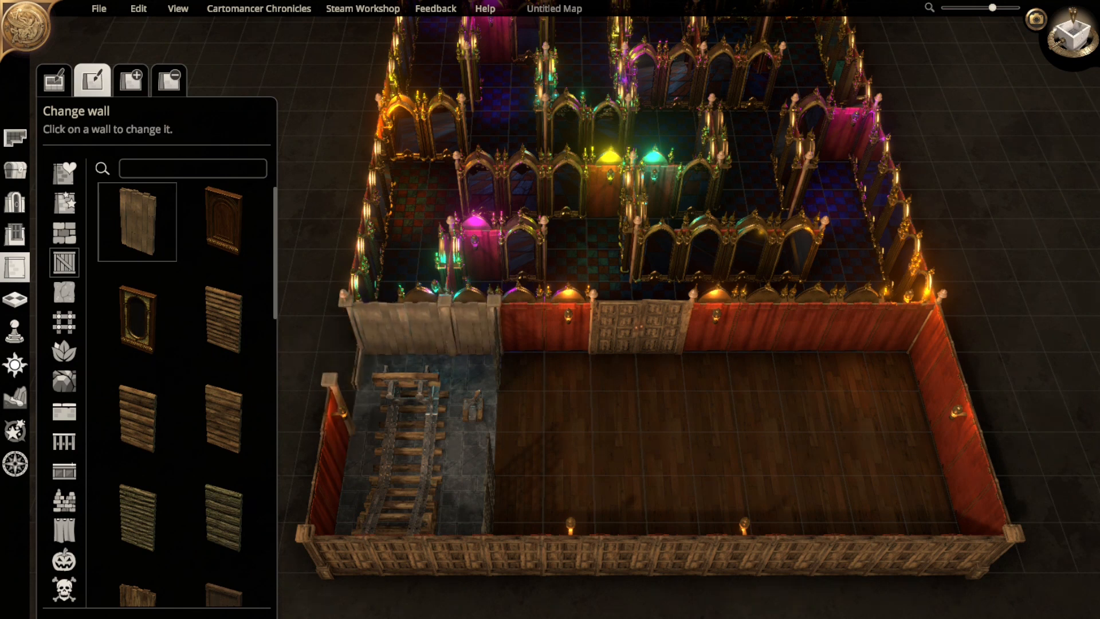
click(339, 418)
click(331, 465)
click(323, 510)
click(347, 556)
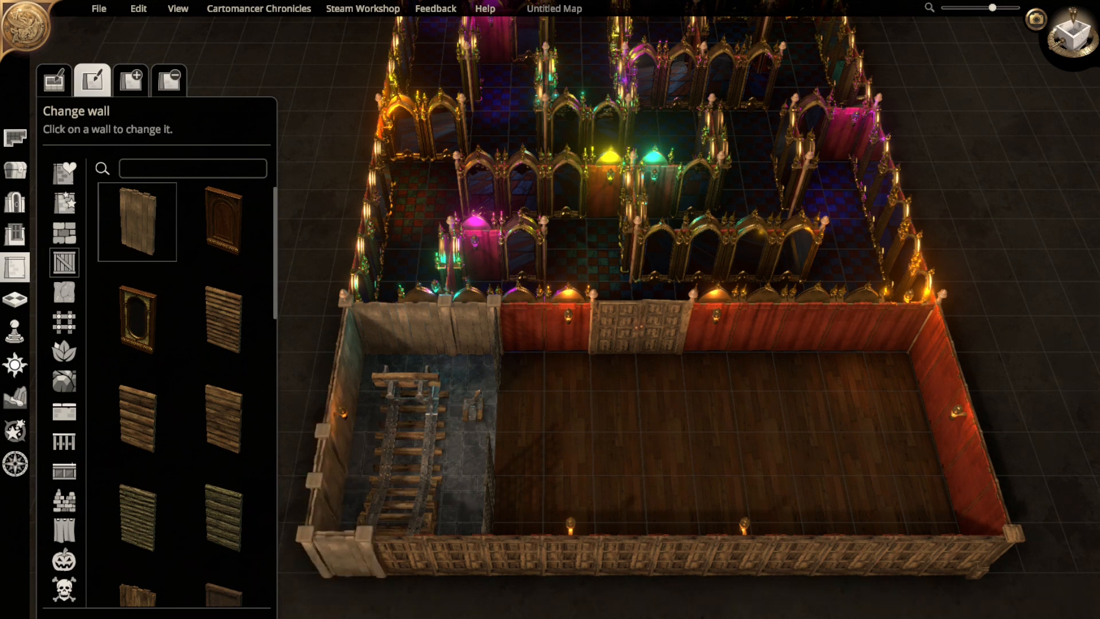
click(462, 555)
click(396, 550)
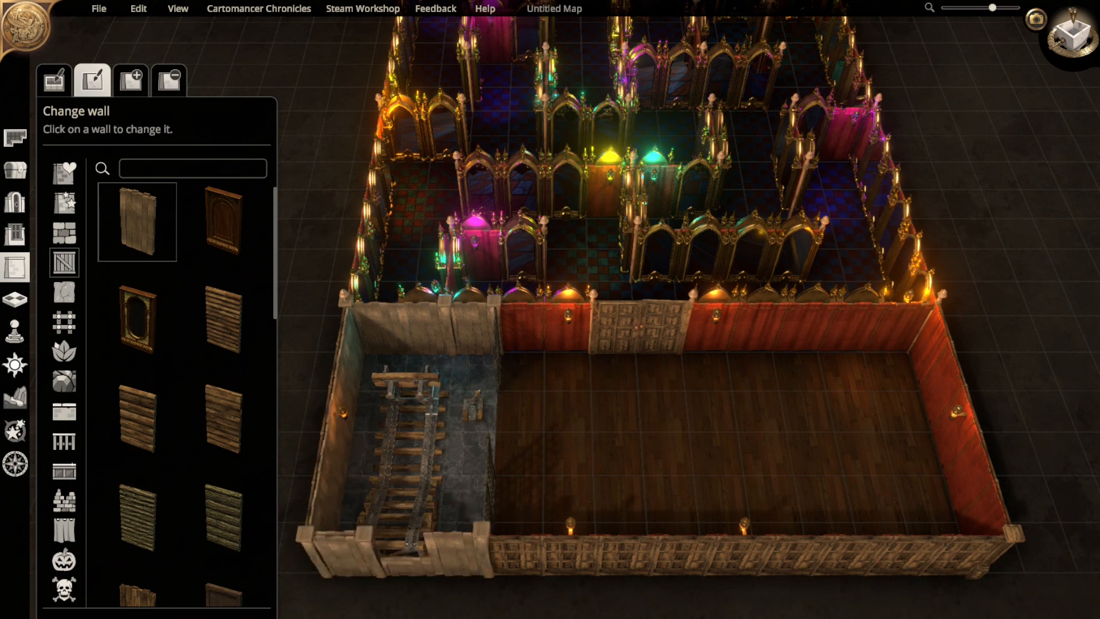
click(397, 551)
key(a)
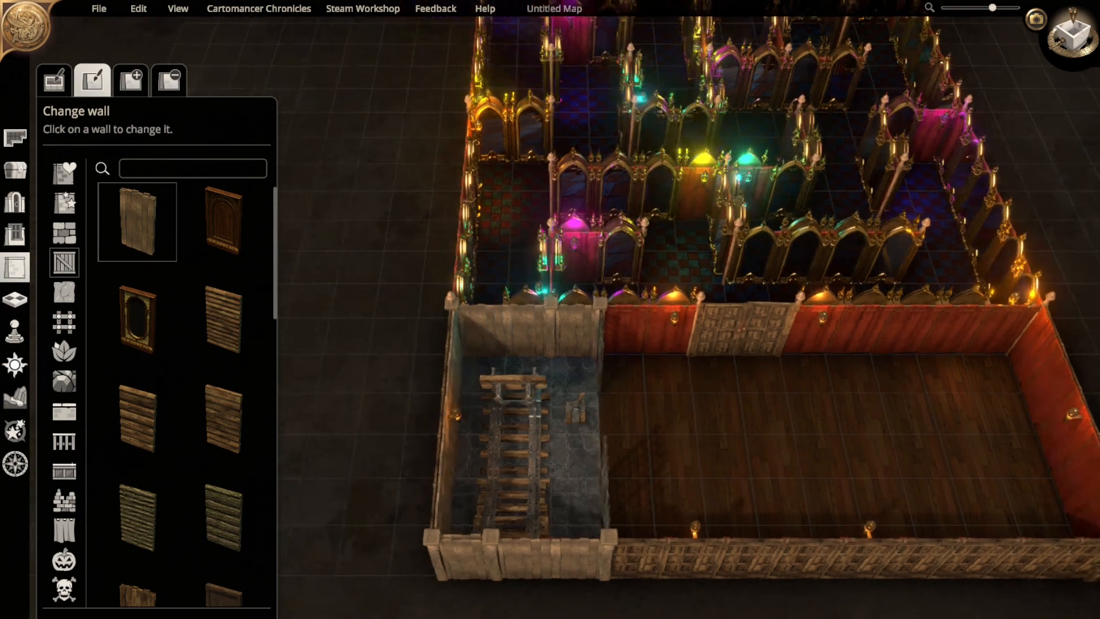
key(d)
key(s)
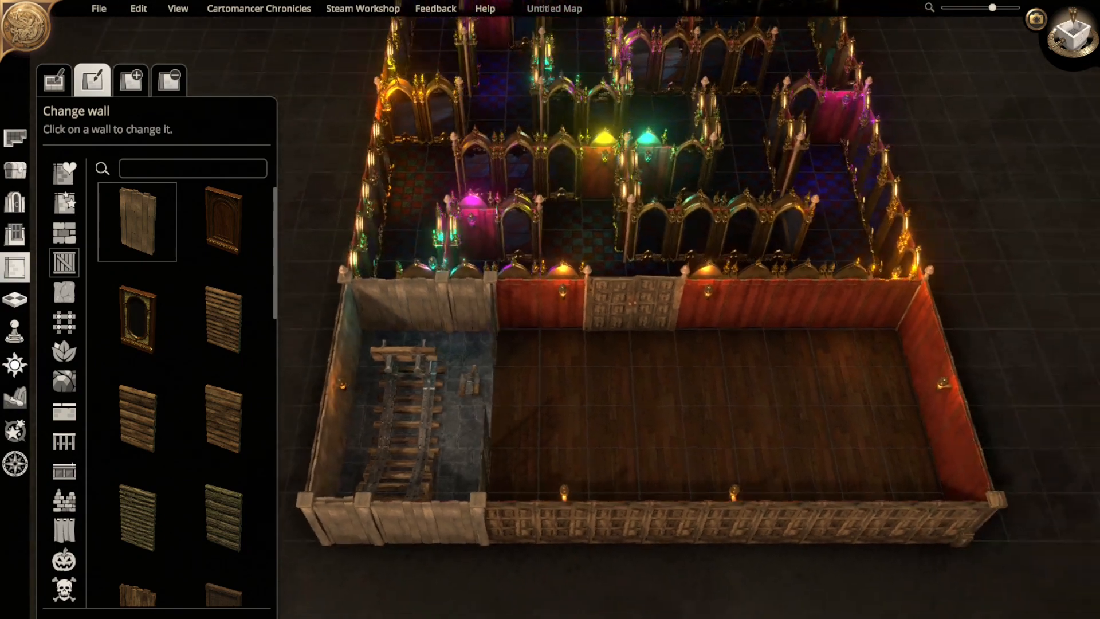
key(d)
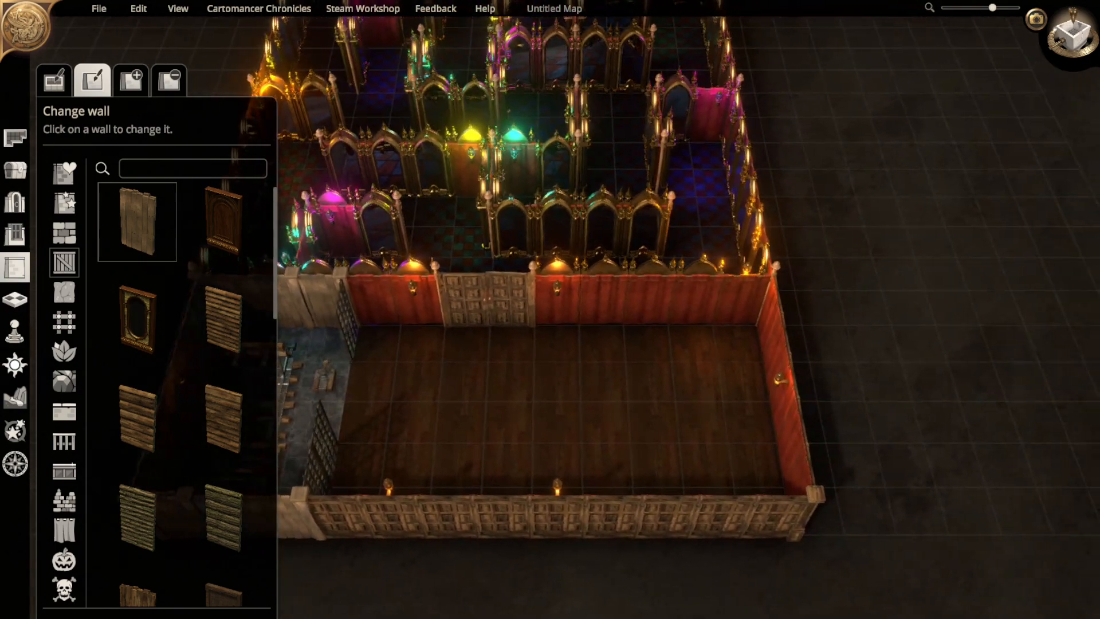
key(w)
key(a)
key(a)
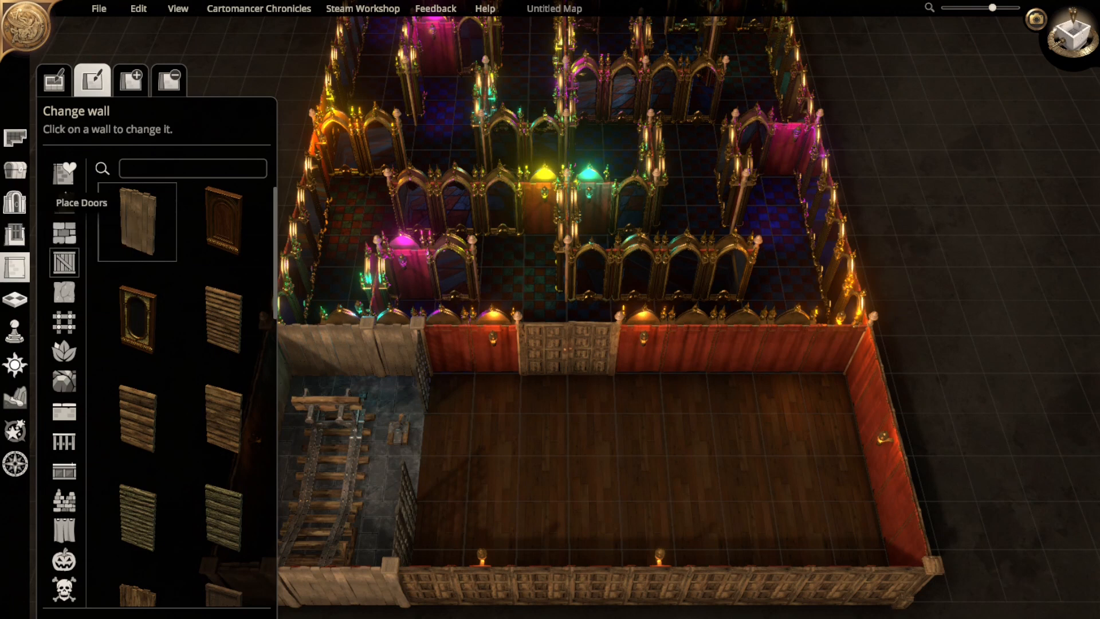
- Look through the free-standing walls in the object library for a partition between the rail-track area and the entrance room
click(15, 170)
click(57, 392)
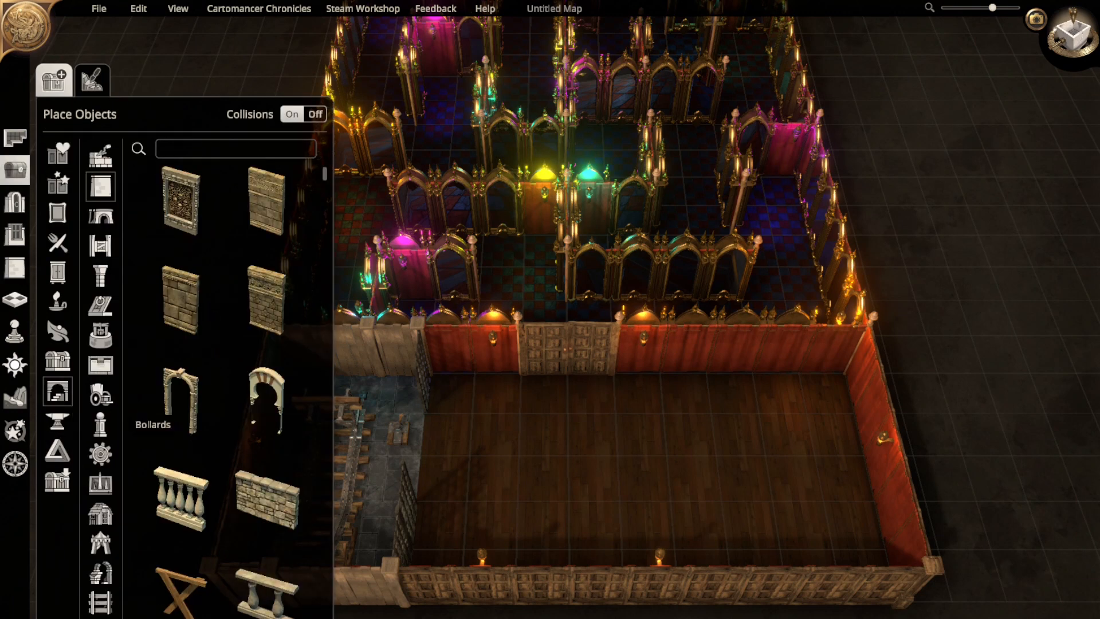
scroll(101, 459, up, 3)
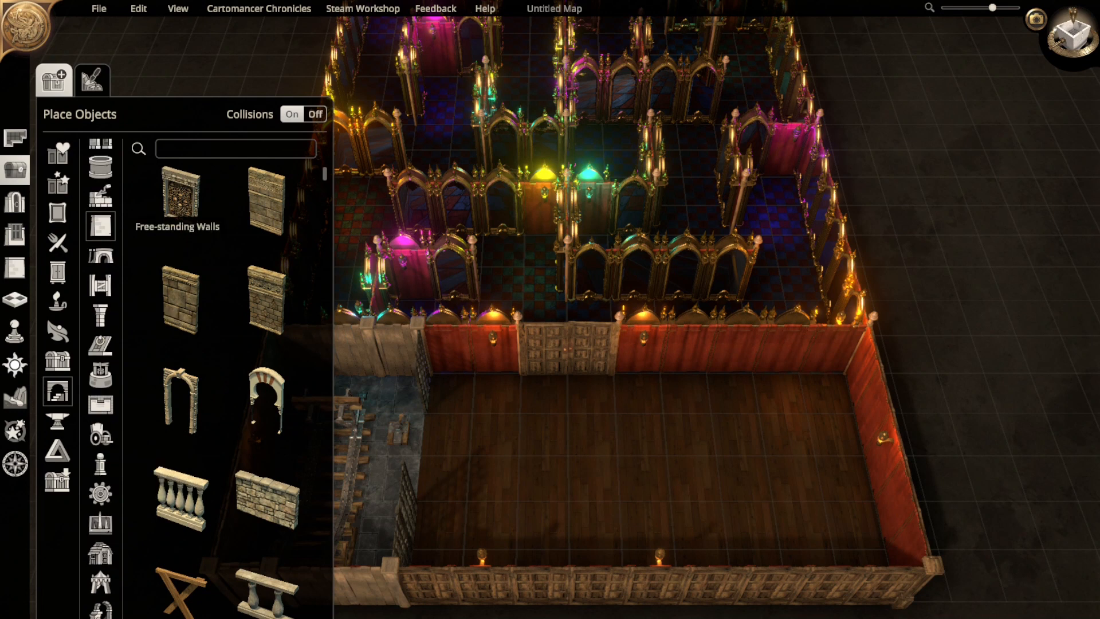
scroll(266, 413, down, 3)
scroll(267, 435, down, 6)
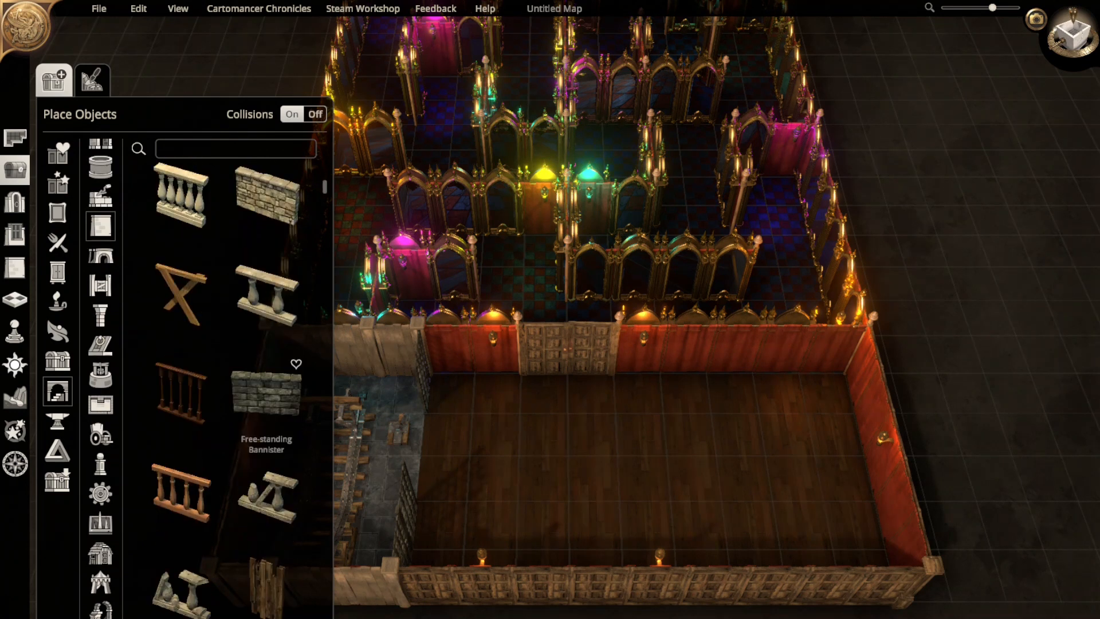
scroll(267, 424, down, 1)
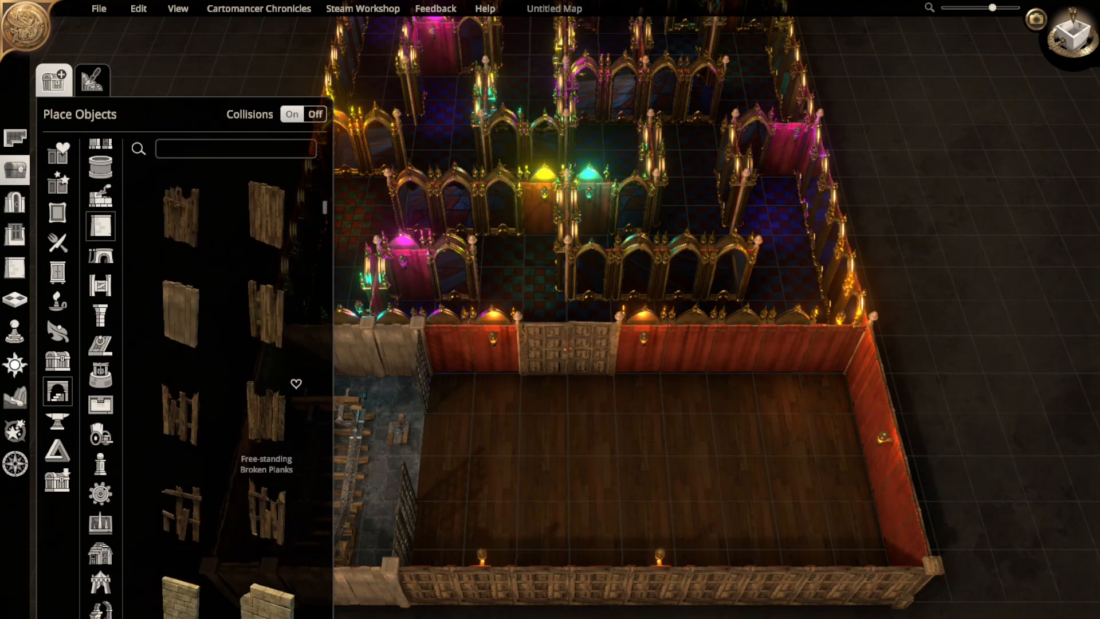
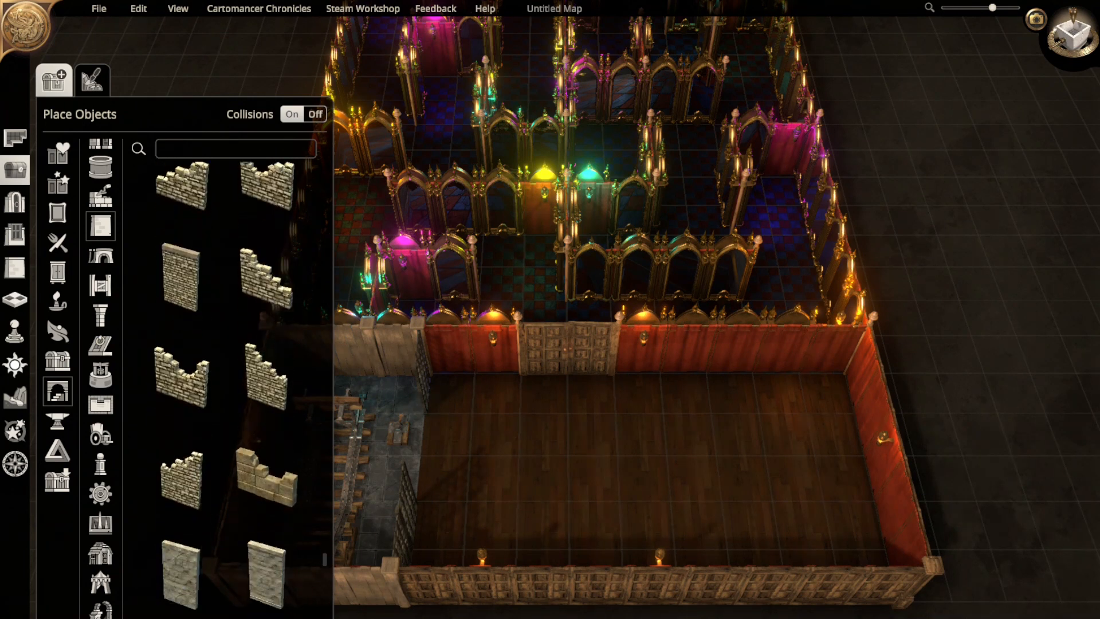
scroll(223, 378, down, 10)
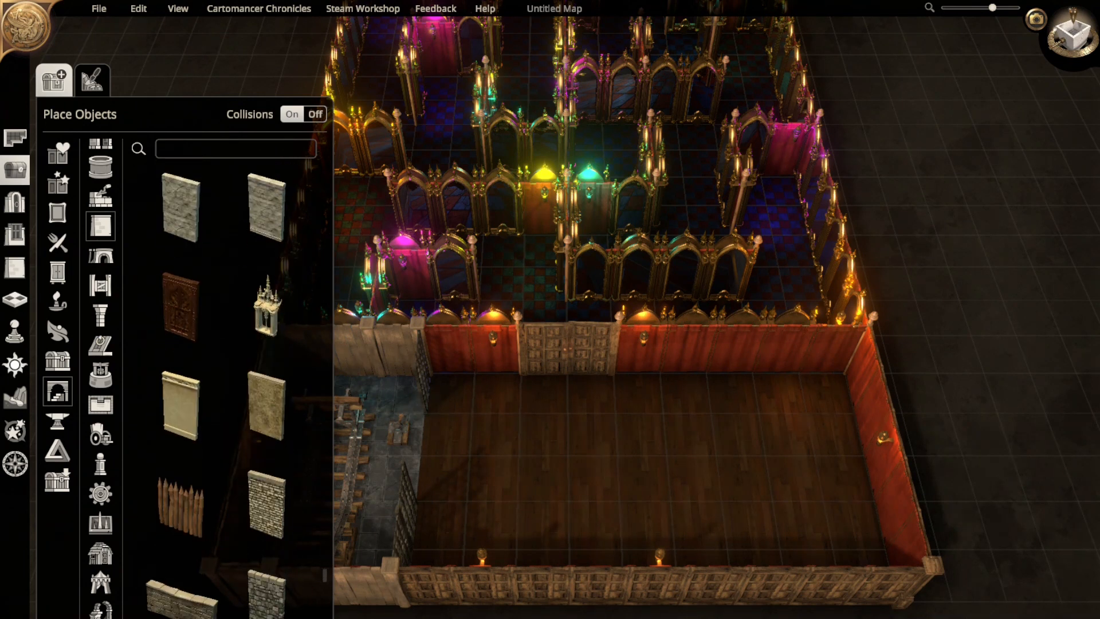
scroll(223, 378, down, 5)
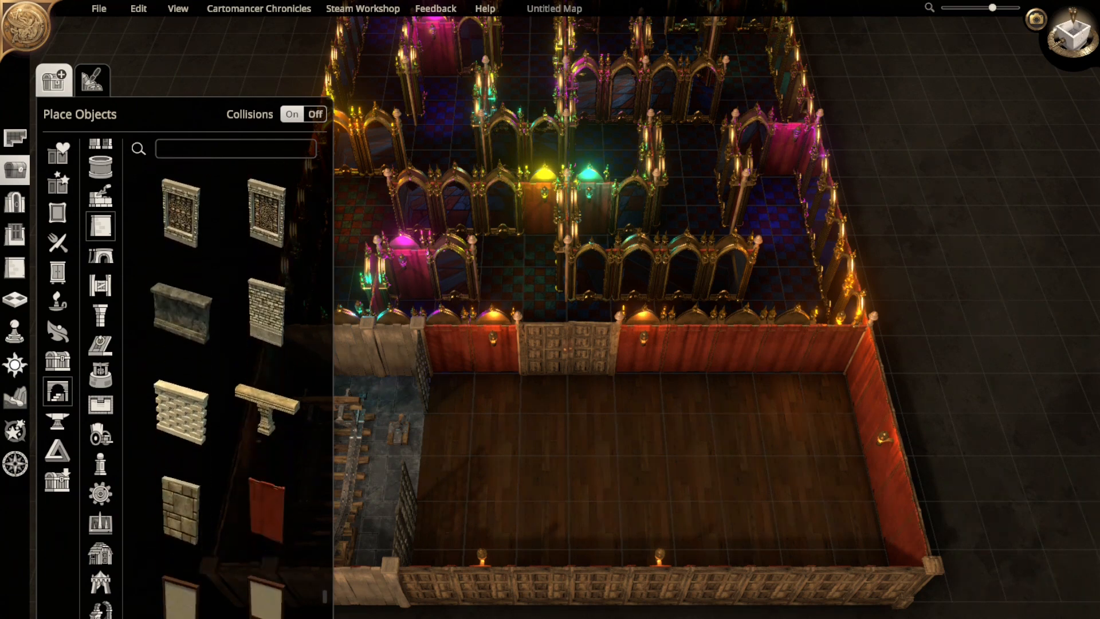
- Delete the dark lattice panels standing between the rail-track area and the wooden-floored room
right_drag(421, 369, 502, 395)
click(501, 396)
click(518, 467)
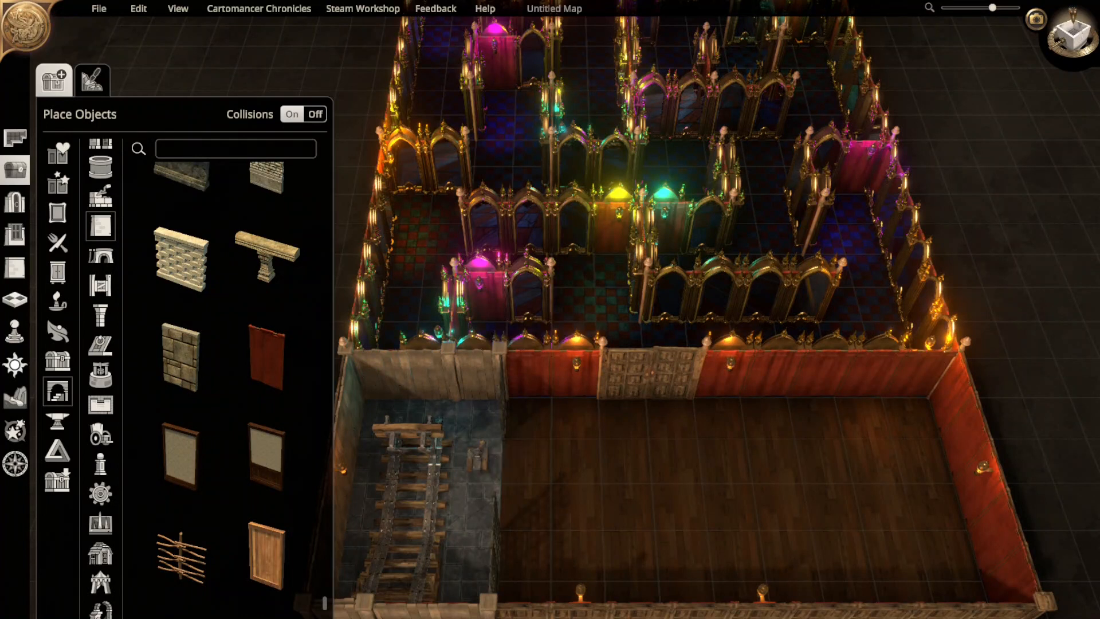
click(496, 536)
click(510, 607)
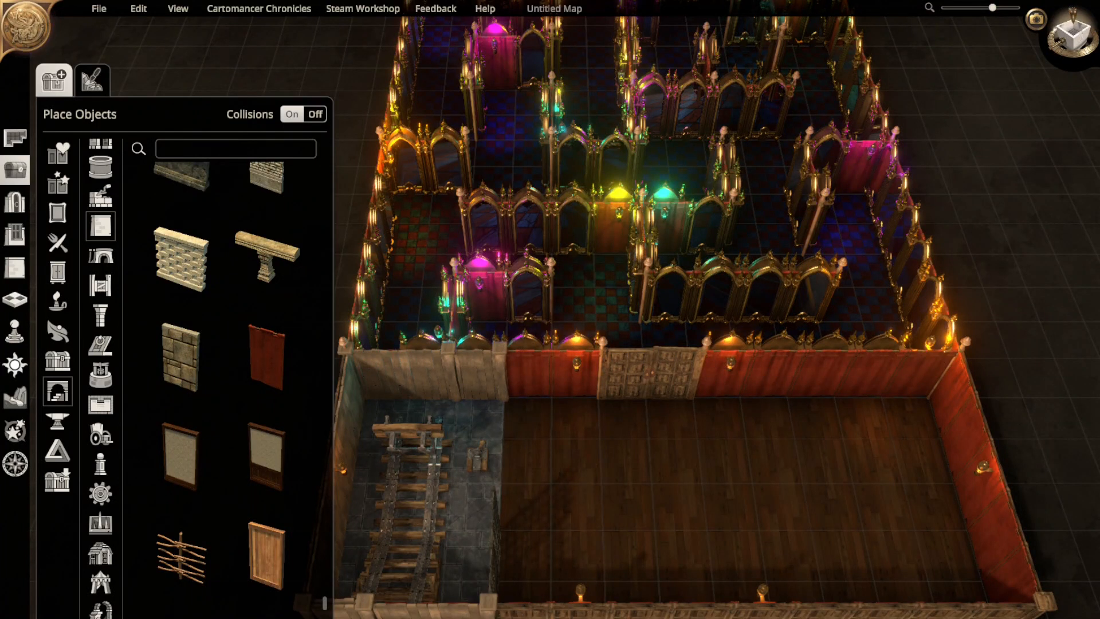
click(493, 573)
key(Delete)
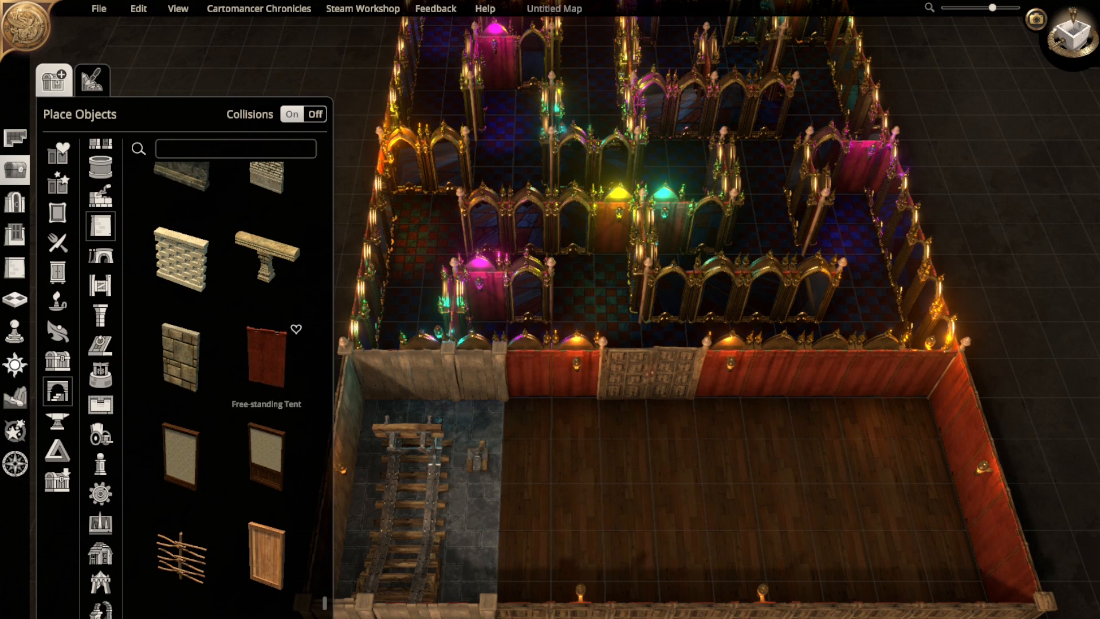
- Line the boundary between the rail-track area and the wooden floor with Free-standing Tent panels, duplicating one to fill the gap
click(267, 358)
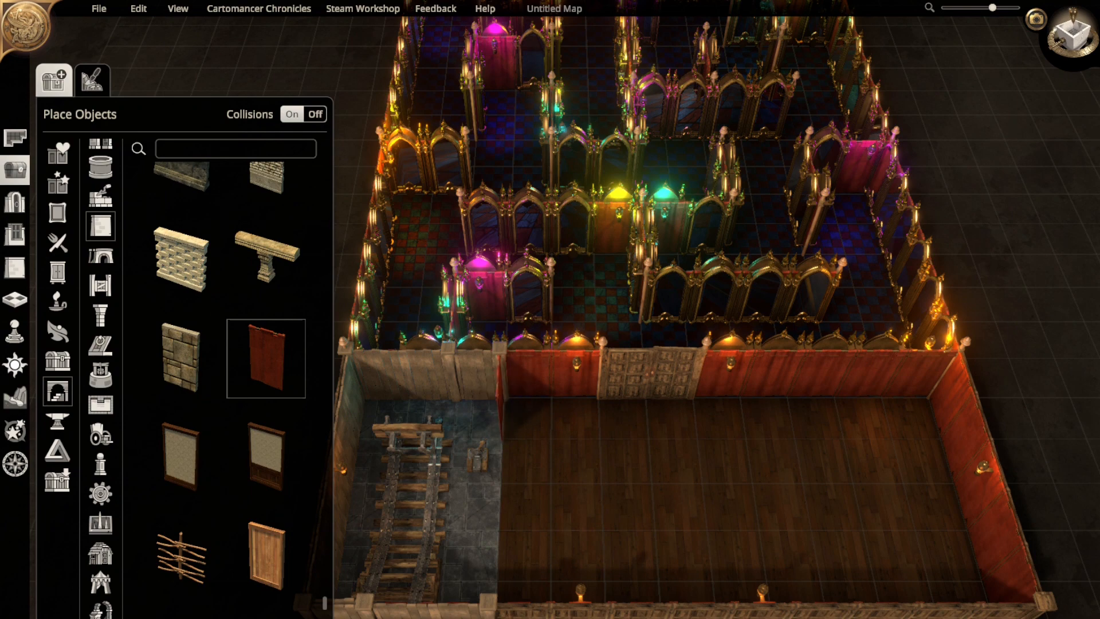
click(1071, 35)
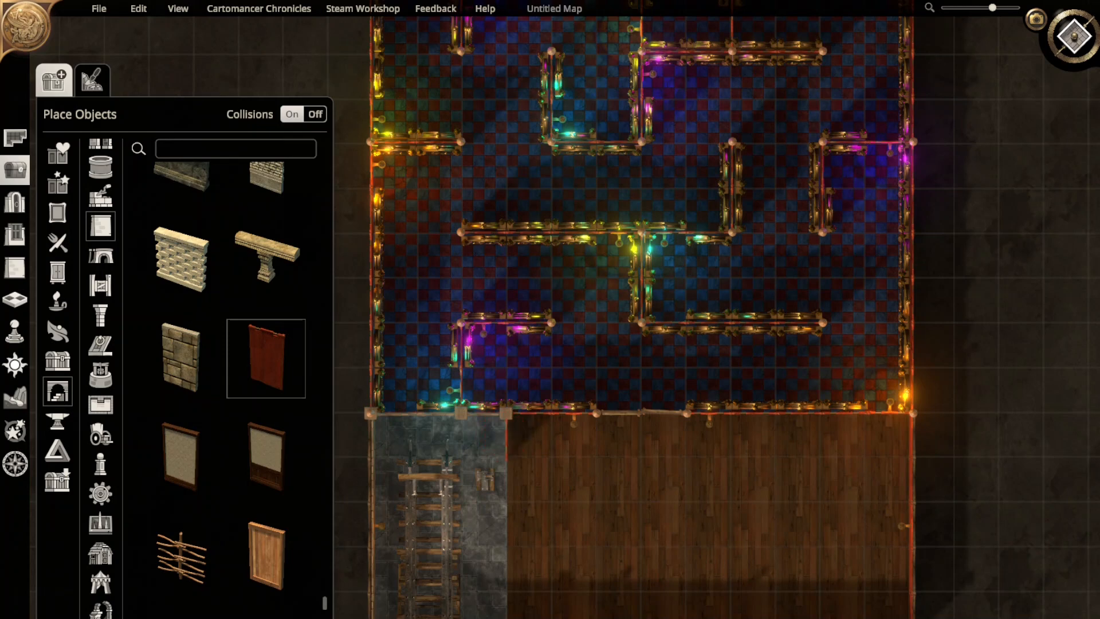
click(506, 436)
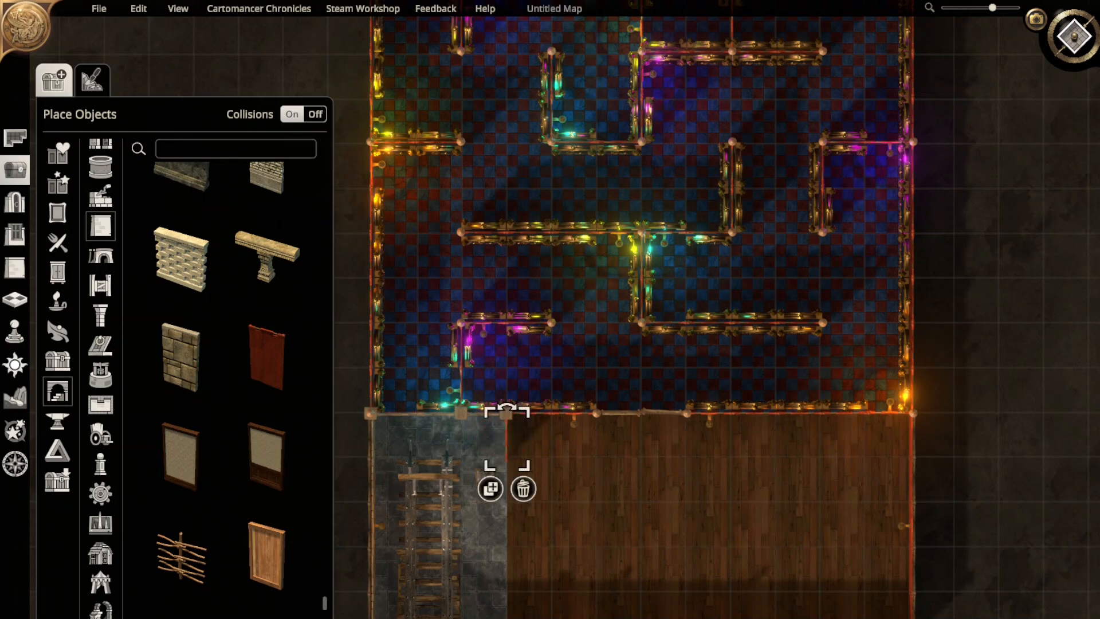
right_drag(539, 510, 557, 402)
click(509, 380)
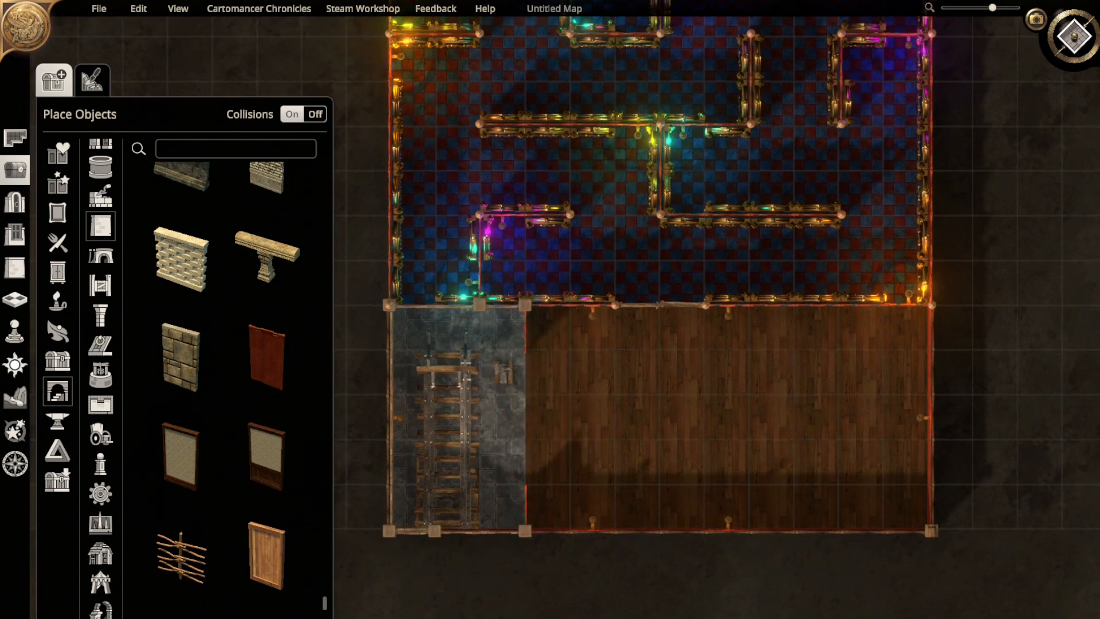
click(526, 508)
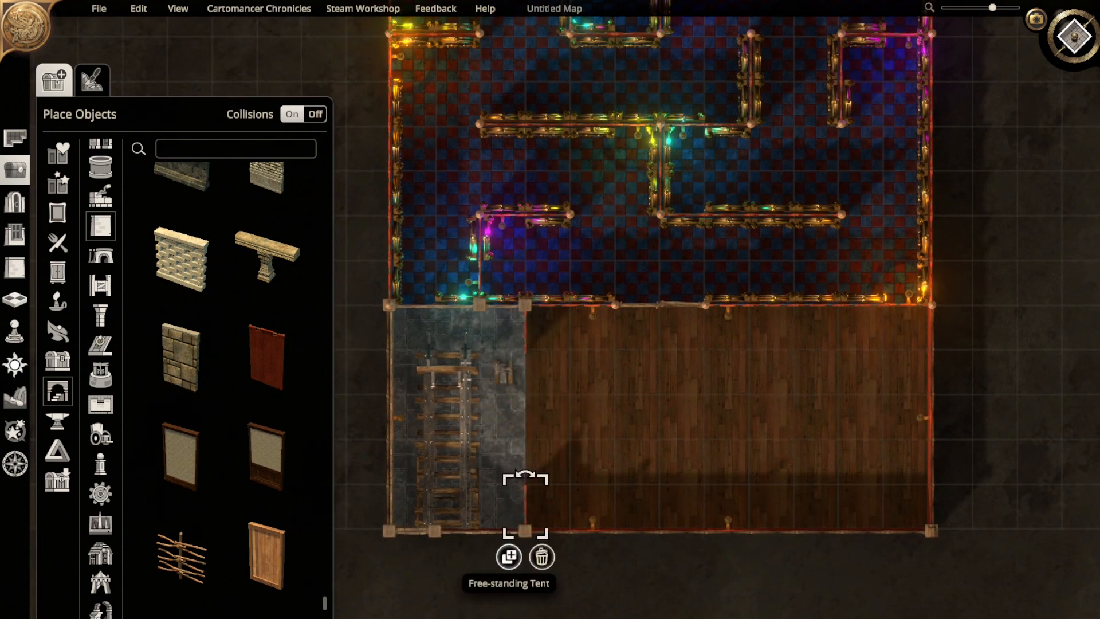
click(509, 557)
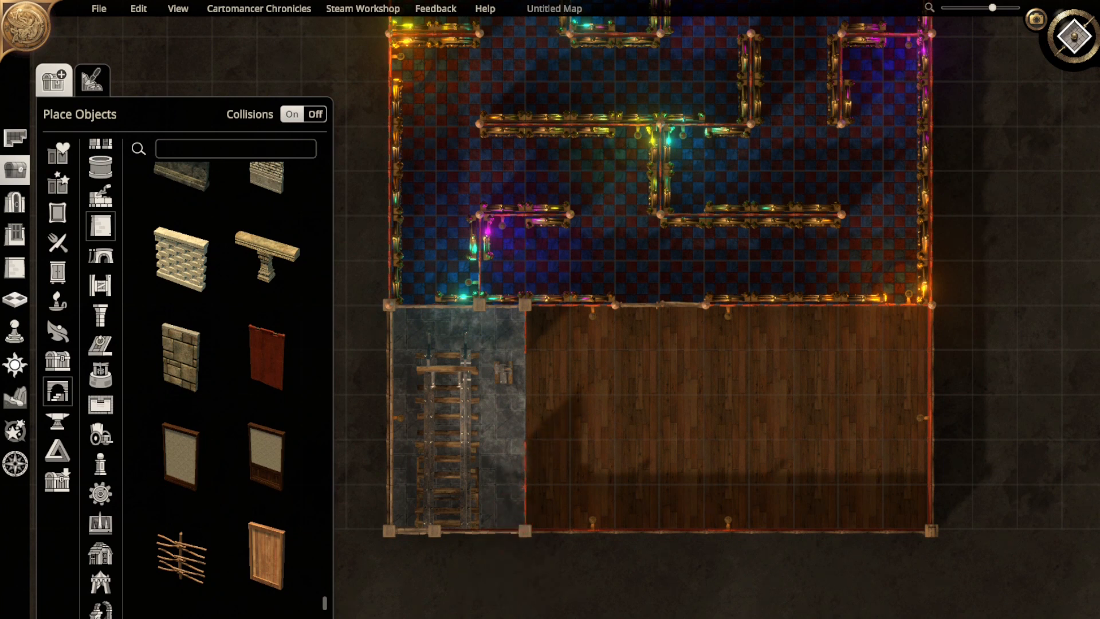
click(525, 463)
- Look through the tent construction objects and preview different Tent Overhang canopies along the edge between the rail-track area and the wooden floor
scroll(266, 487, down, 3)
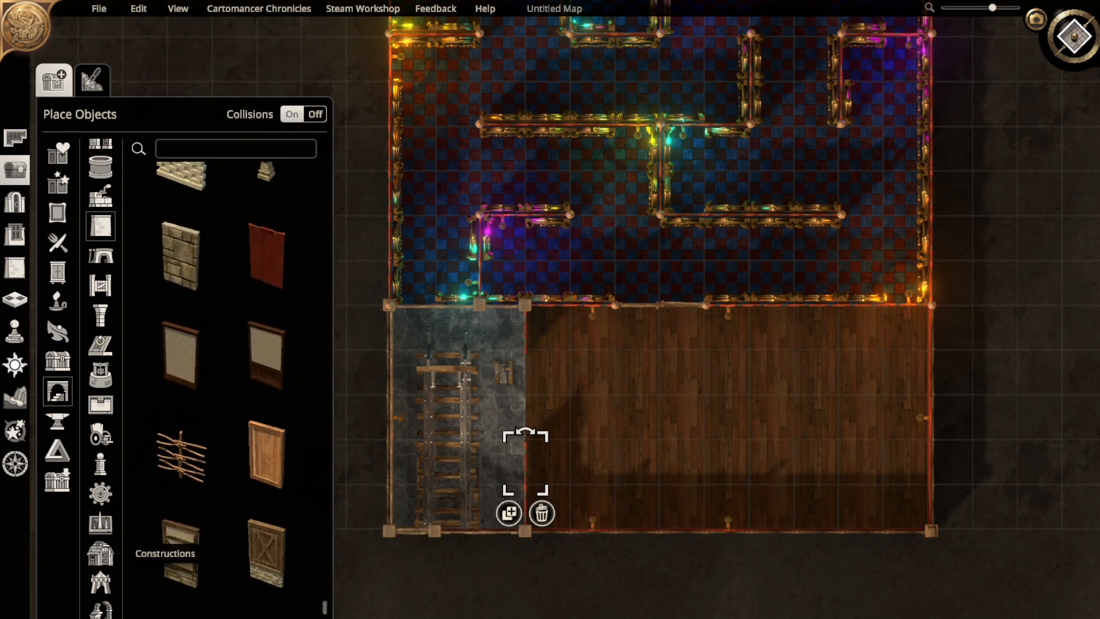
scroll(100, 599, down, 1)
click(101, 569)
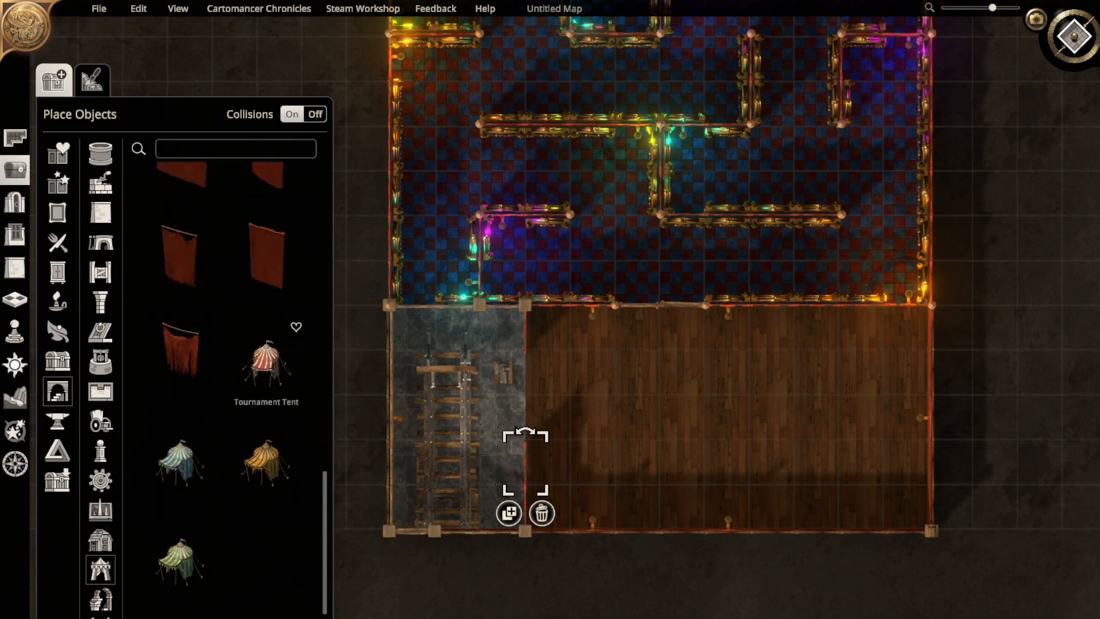
scroll(180, 304, up, 3)
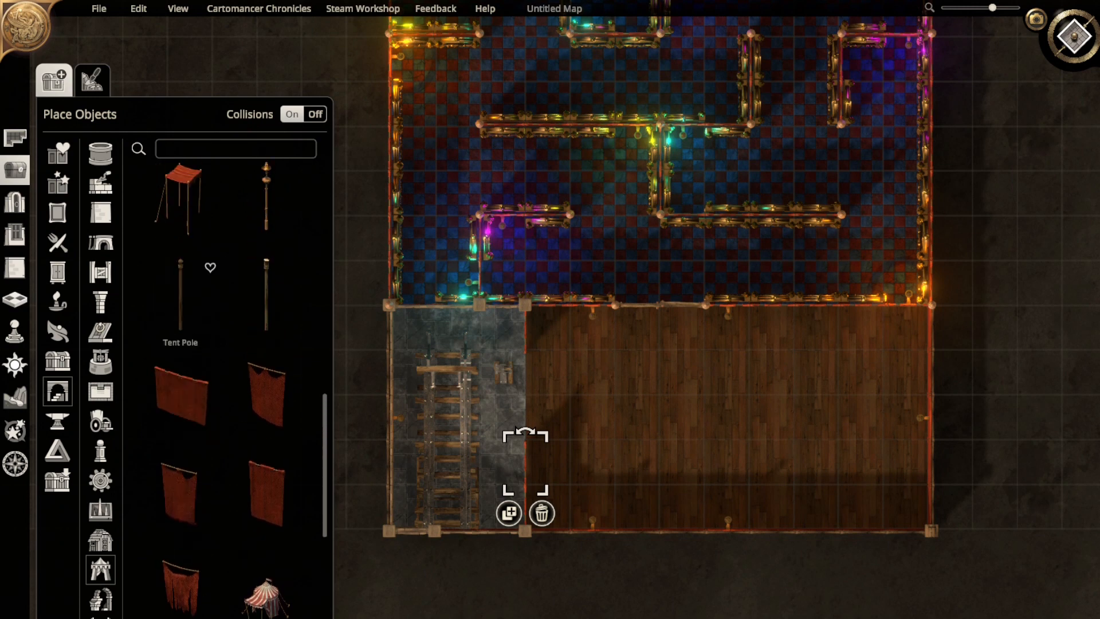
scroll(180, 321, up, 1)
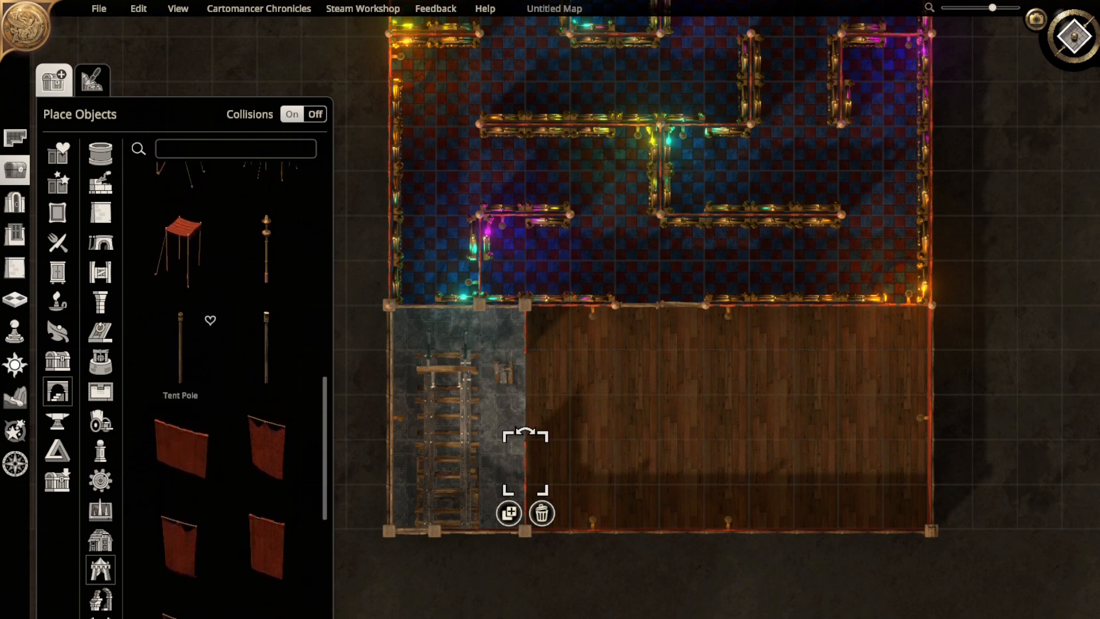
scroll(180, 333, up, 3)
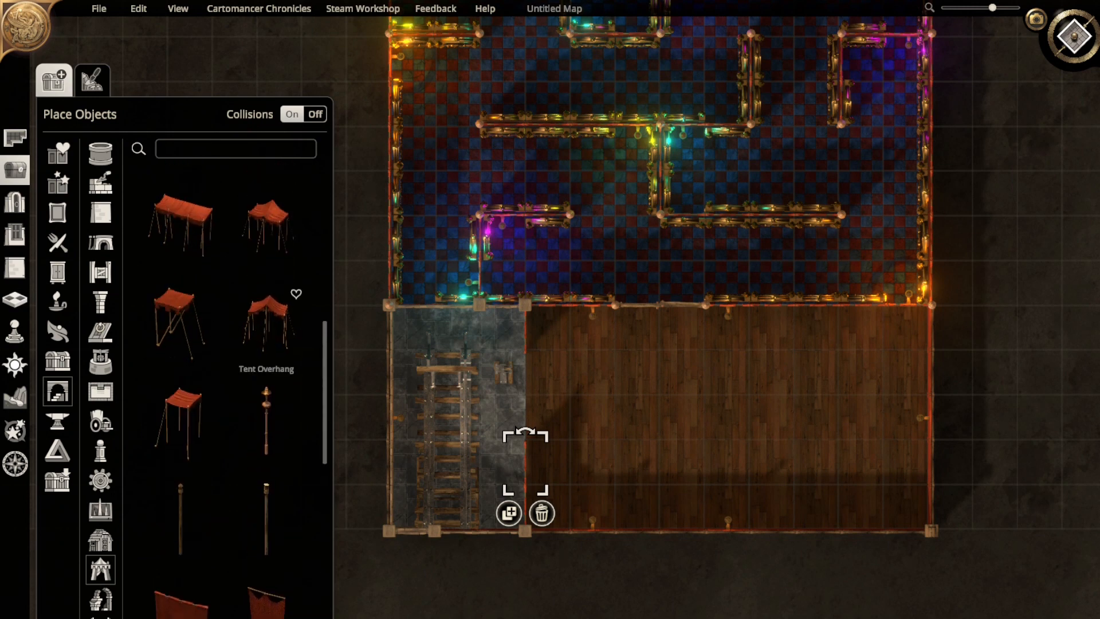
click(267, 324)
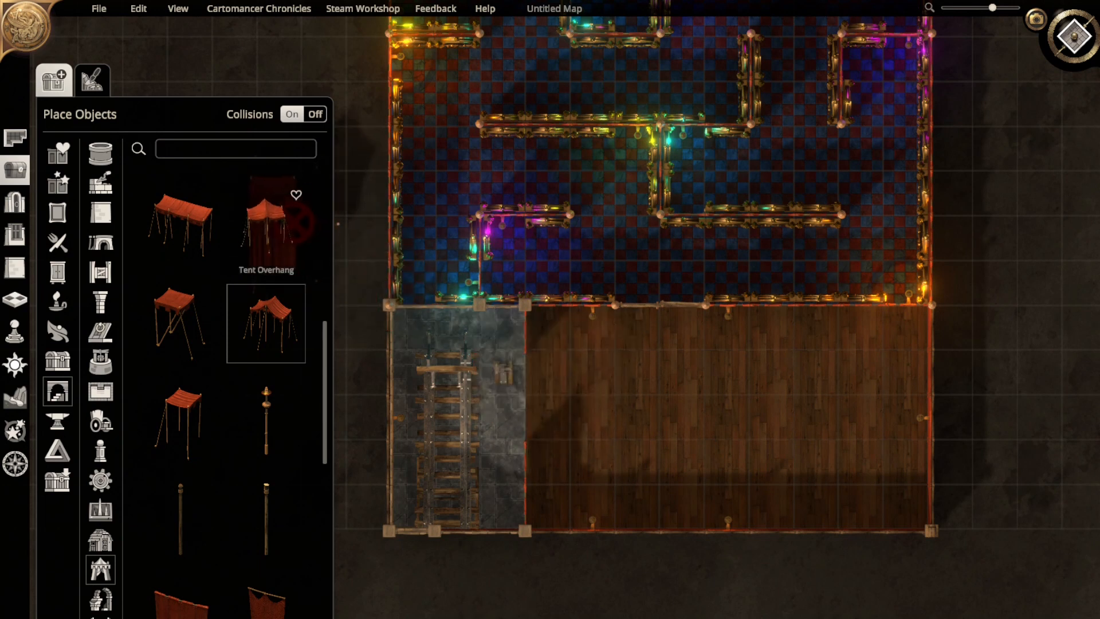
click(266, 224)
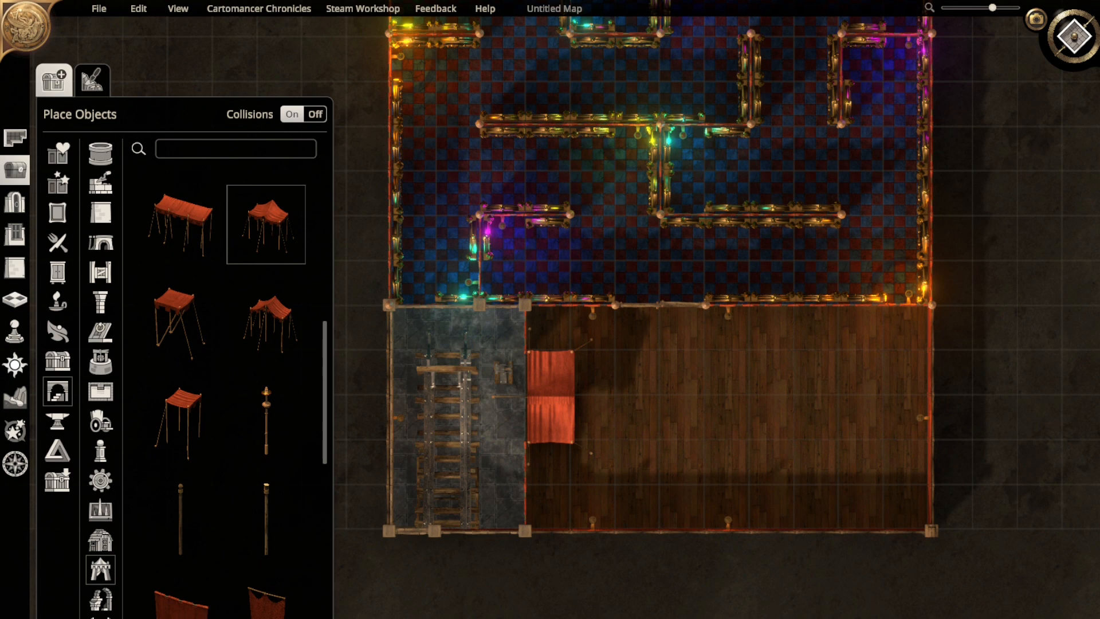
click(180, 323)
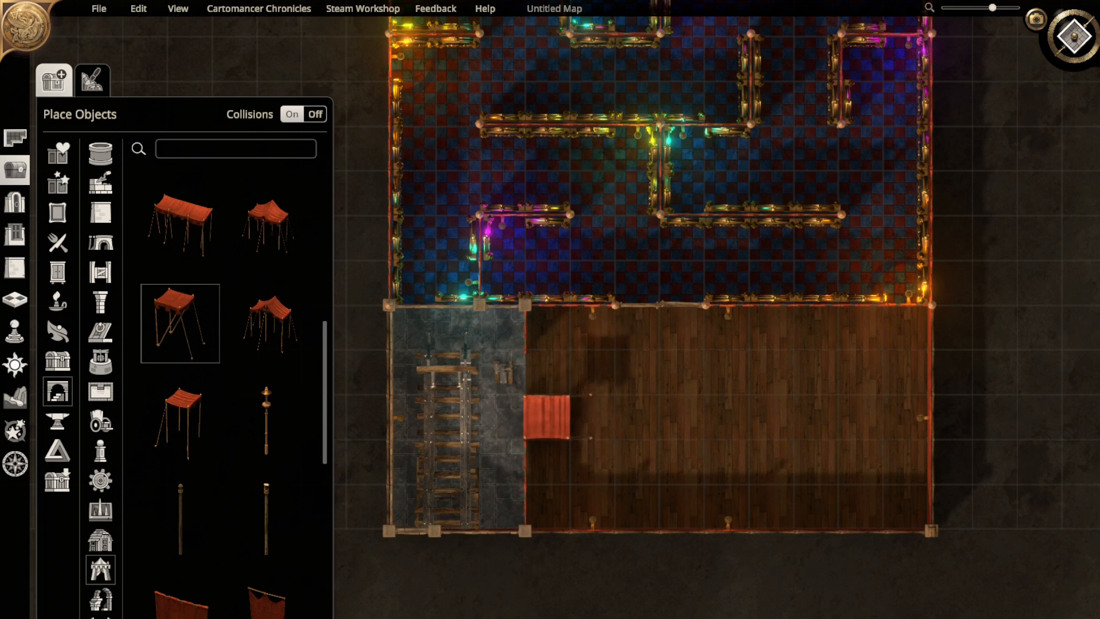
click(179, 223)
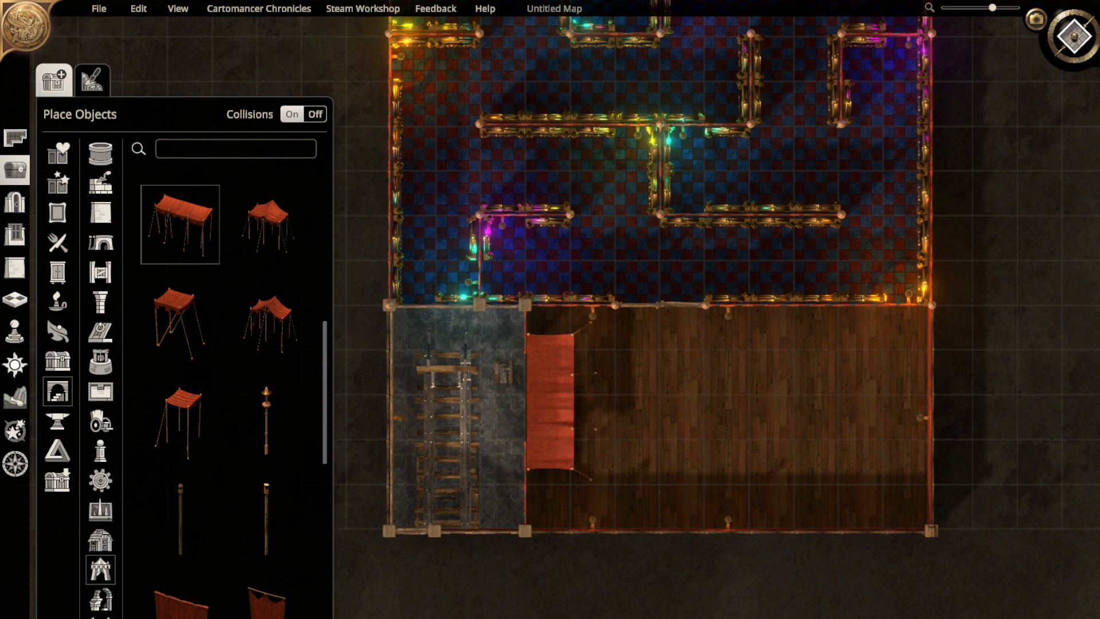
- Place a small single Tent Overhang against the rail-track boundary on the wooden floor, duplicate it alongside, and check both in perspective
click(180, 422)
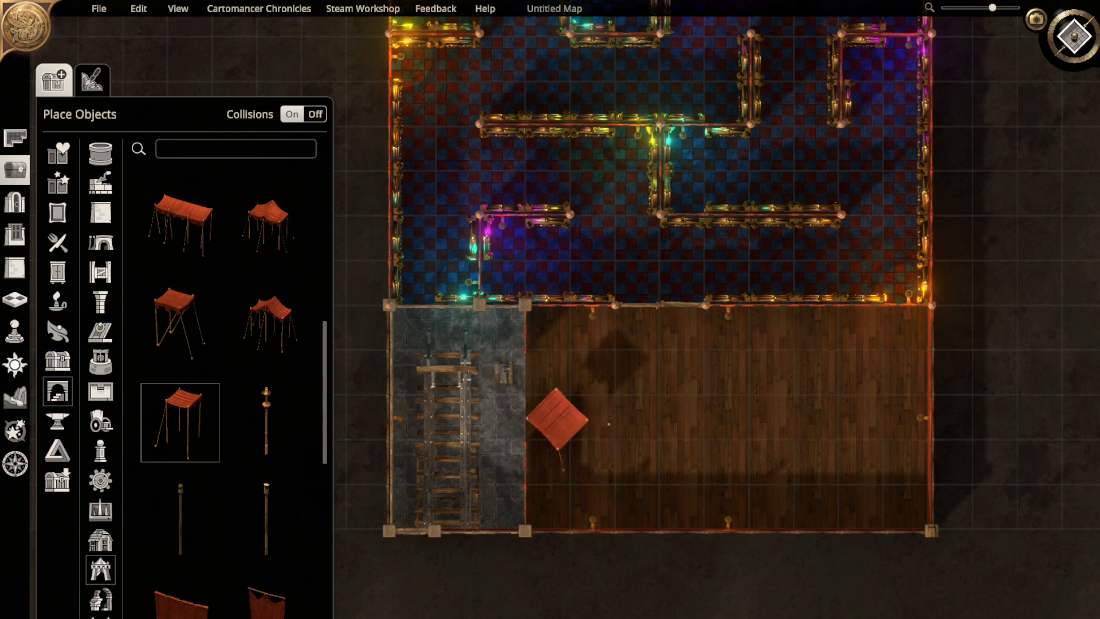
key(r)
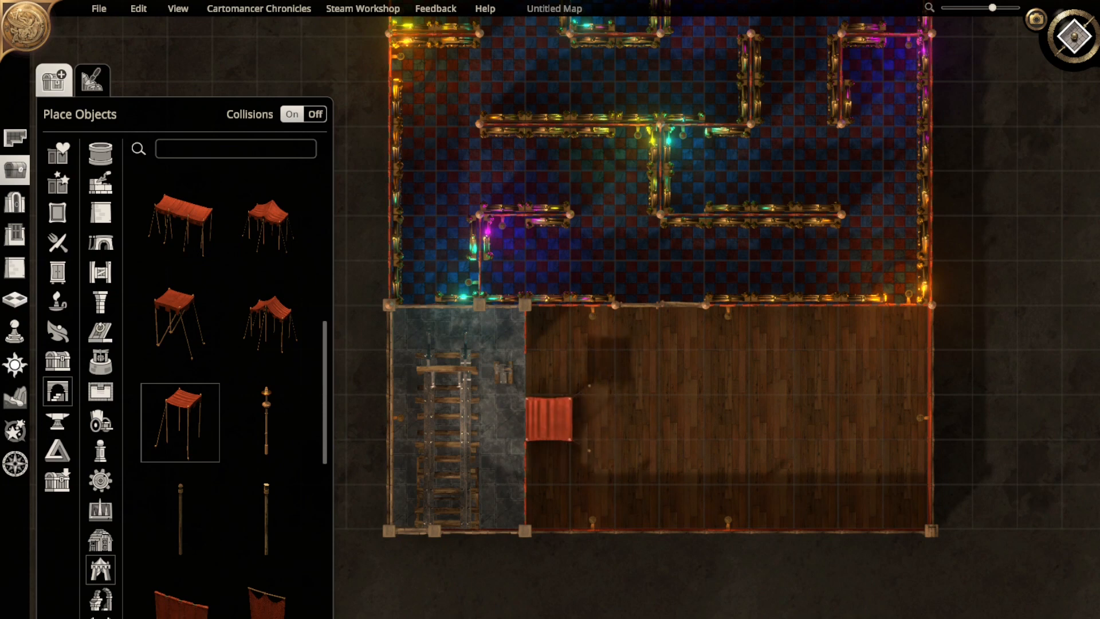
click(548, 418)
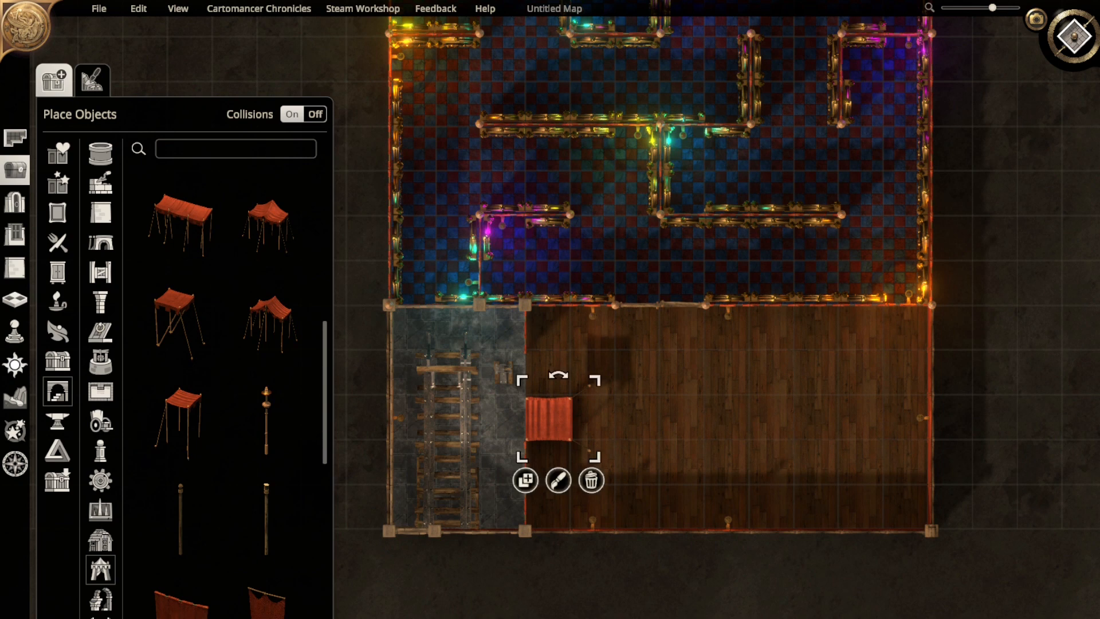
click(525, 480)
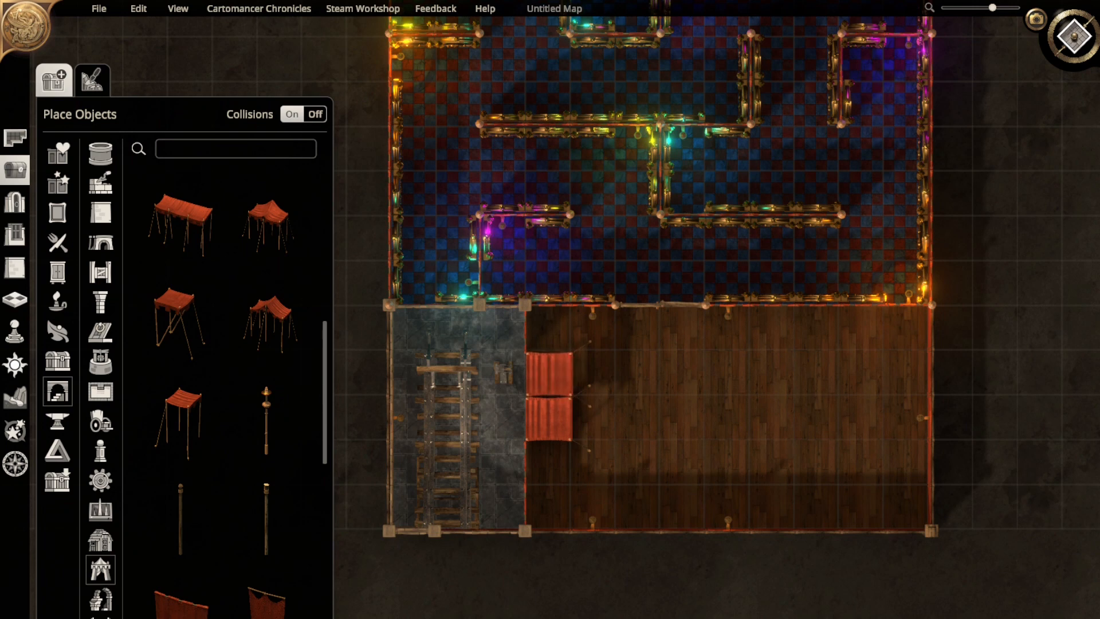
click(549, 395)
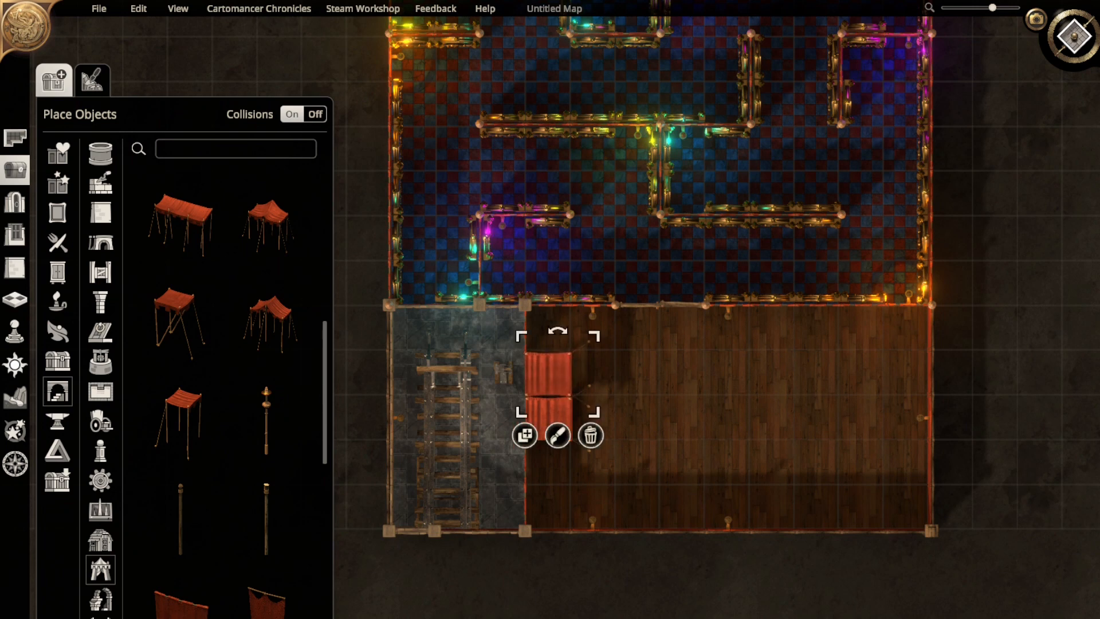
key(Escape)
click(1075, 37)
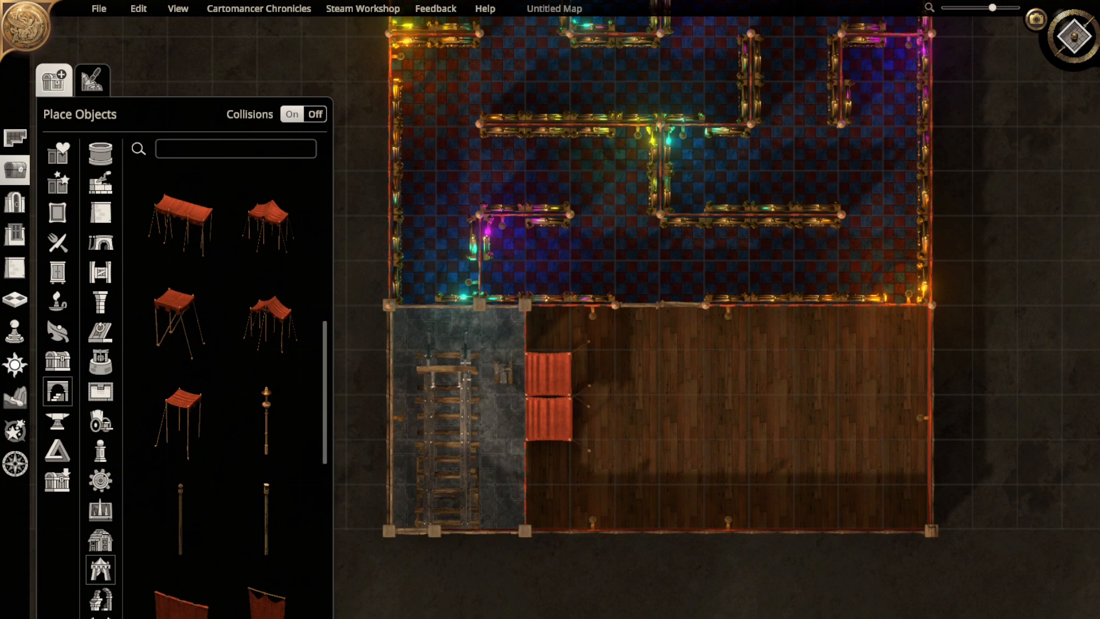
click(1074, 36)
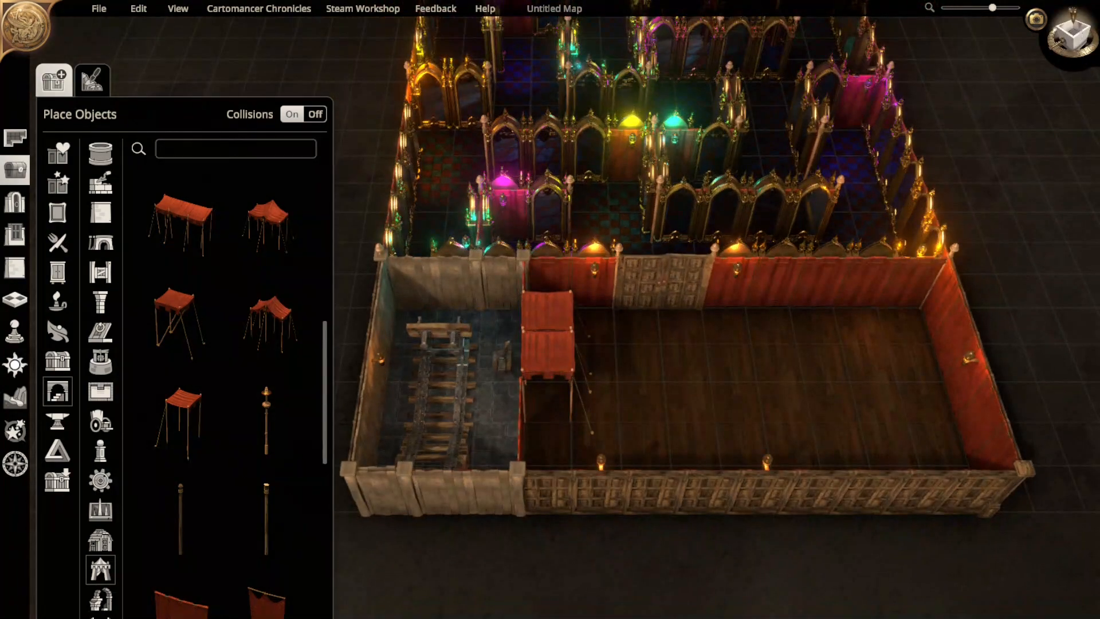
- Delete the two small Tent Overhangs standing beside the rail-track boundary
right_drag(550, 401, 745, 501)
click(746, 477)
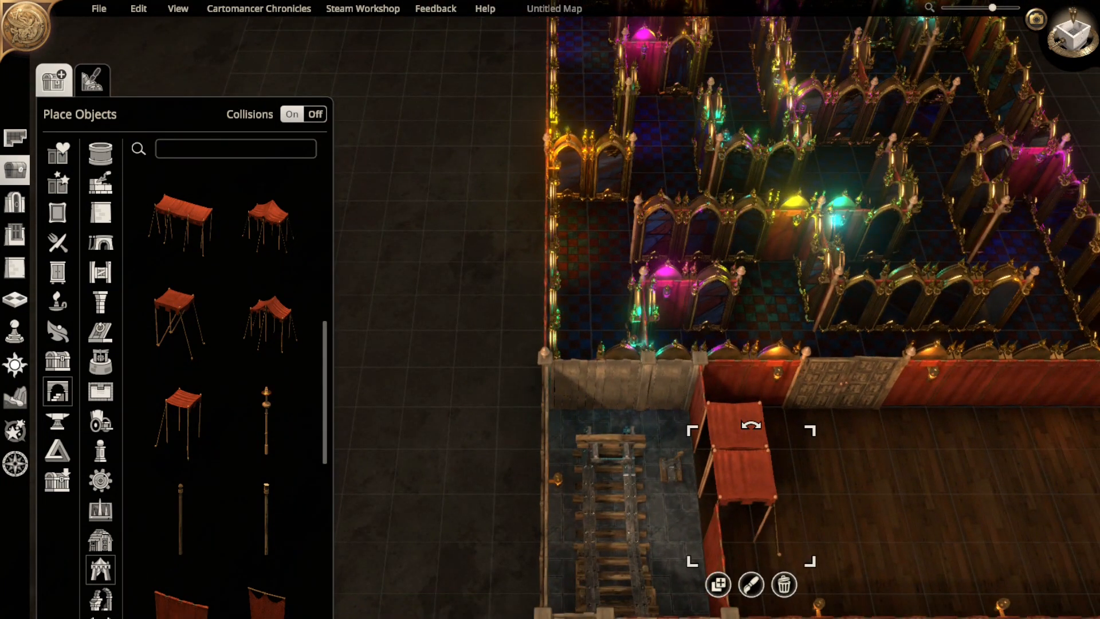
key(Delete)
click(737, 427)
key(Delete)
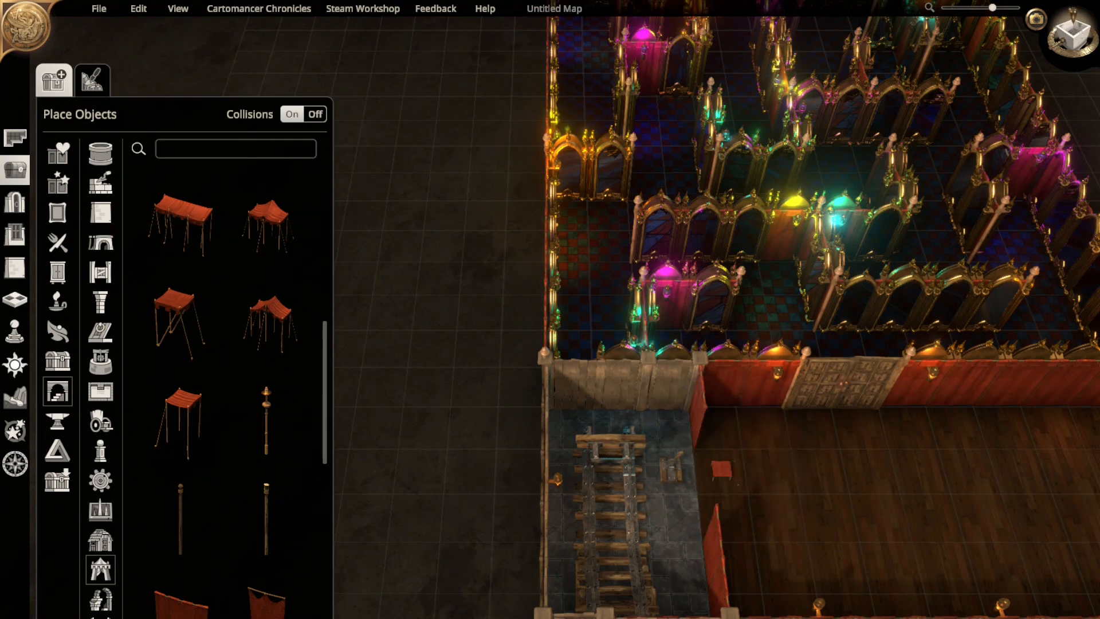
- Try the red-and-white striped Tournament Tent on the wooden floor beside the rail-track area
scroll(269, 321, down, 3)
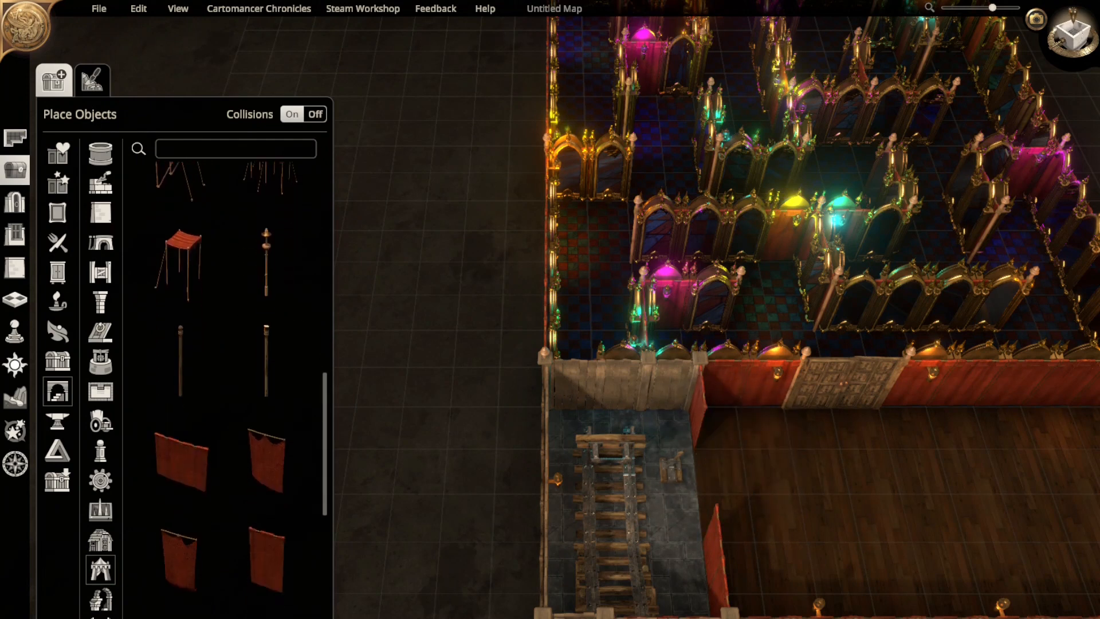
scroll(269, 343, down, 2)
scroll(270, 505, down, 3)
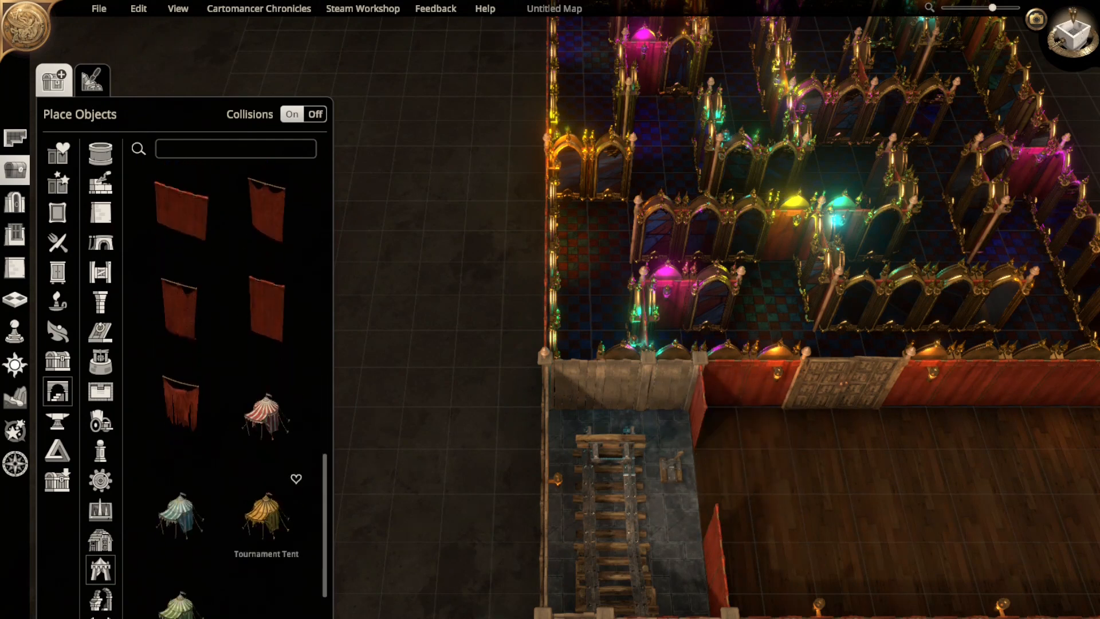
scroll(267, 505, down, 1)
click(266, 357)
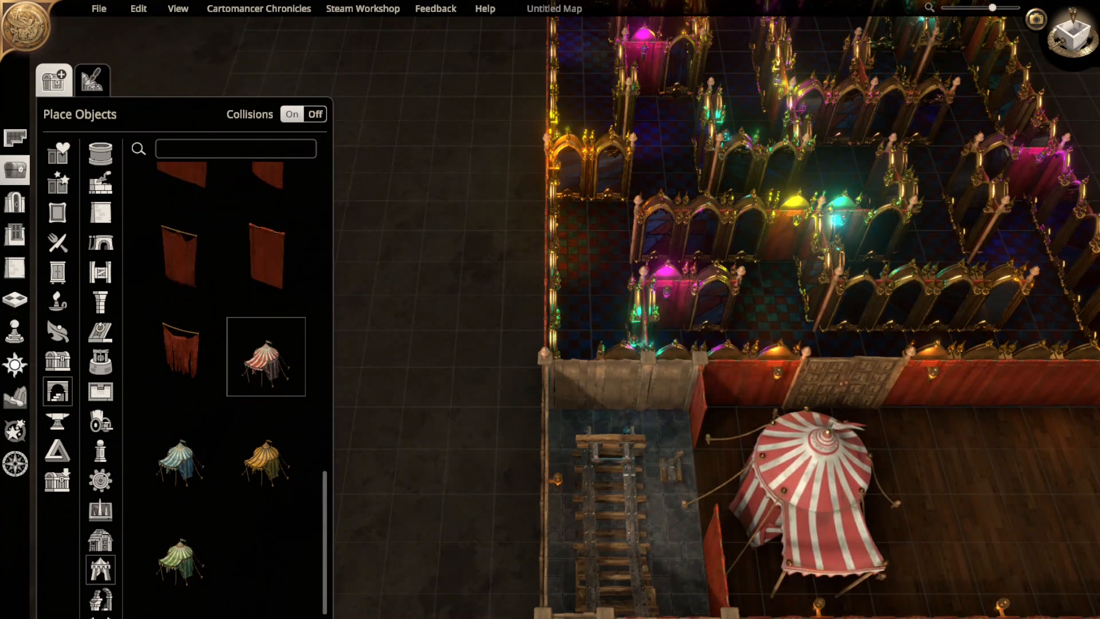
key(Escape)
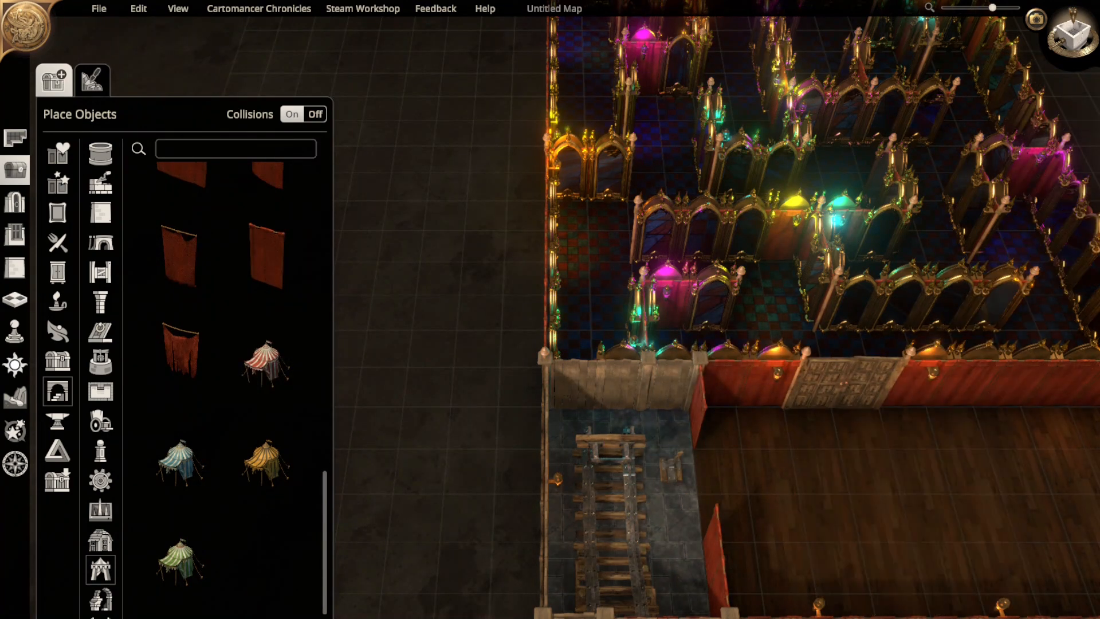
- Place the peaked two-section Tent Overhang on the wooden floor, against the middle of the rail-track boundary
click(1073, 36)
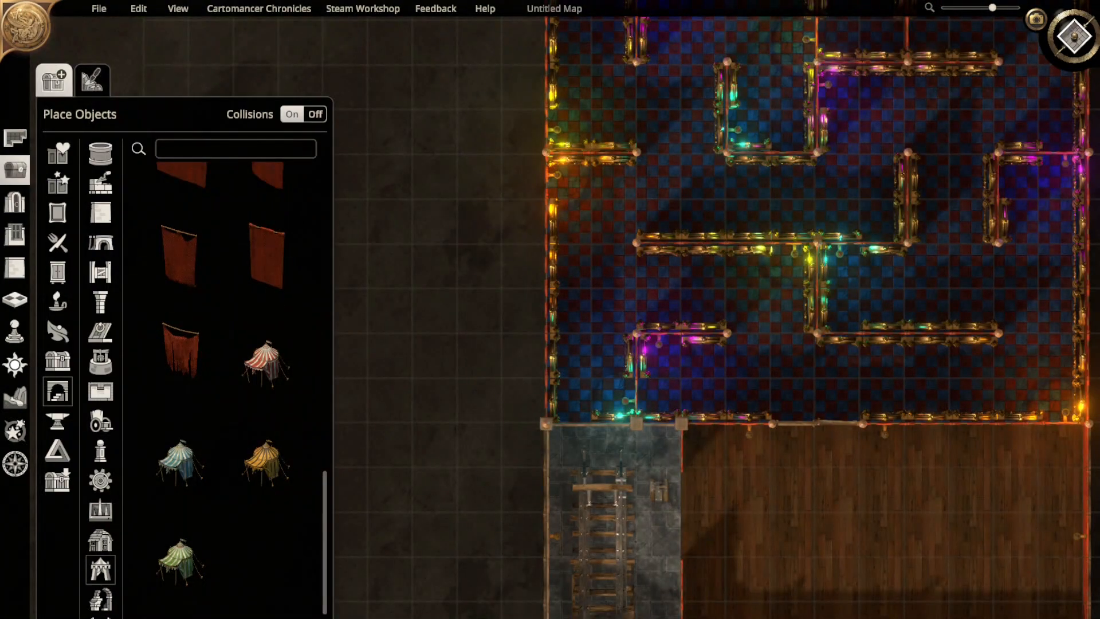
key(s)
key(d)
scroll(227, 390, up, 2)
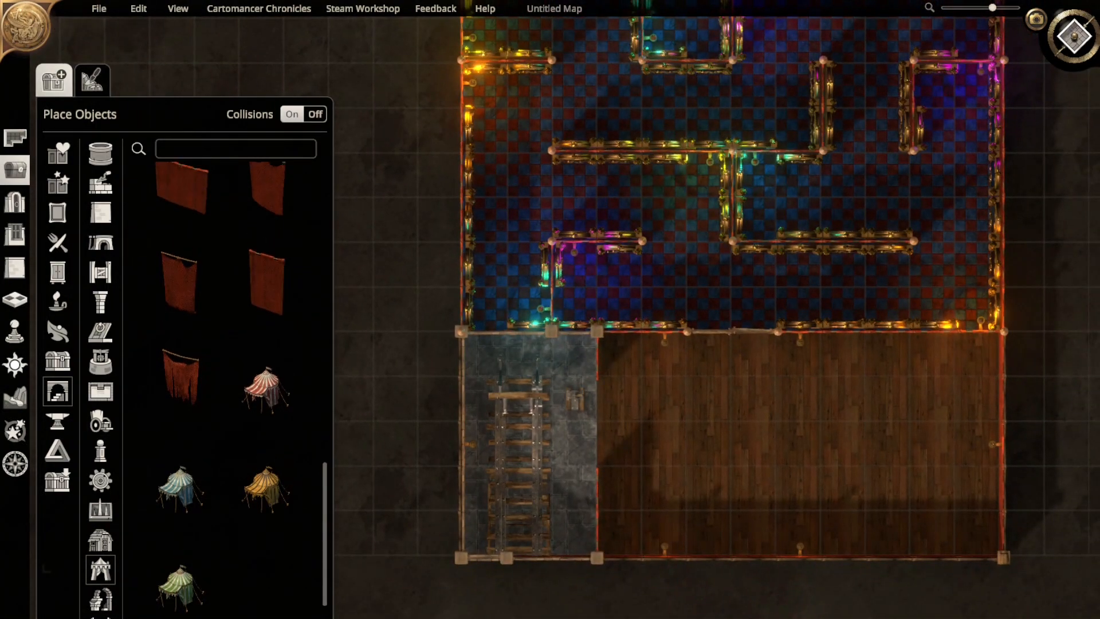
scroll(228, 390, up, 3)
scroll(224, 390, up, 1)
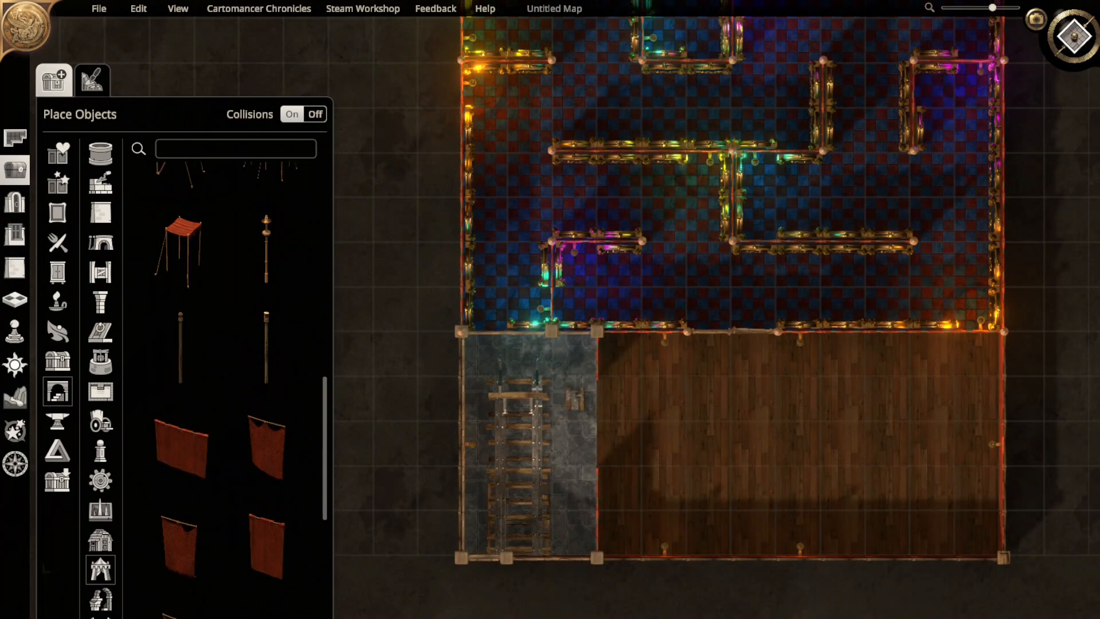
scroll(224, 390, up, 1)
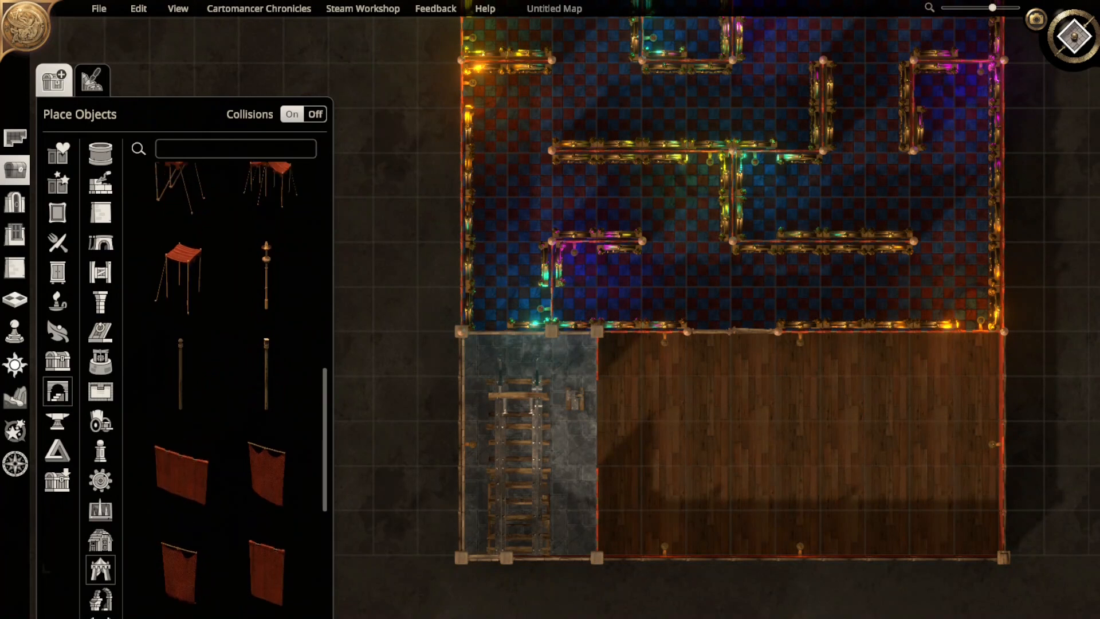
scroll(266, 378, up, 3)
scroll(267, 401, up, 3)
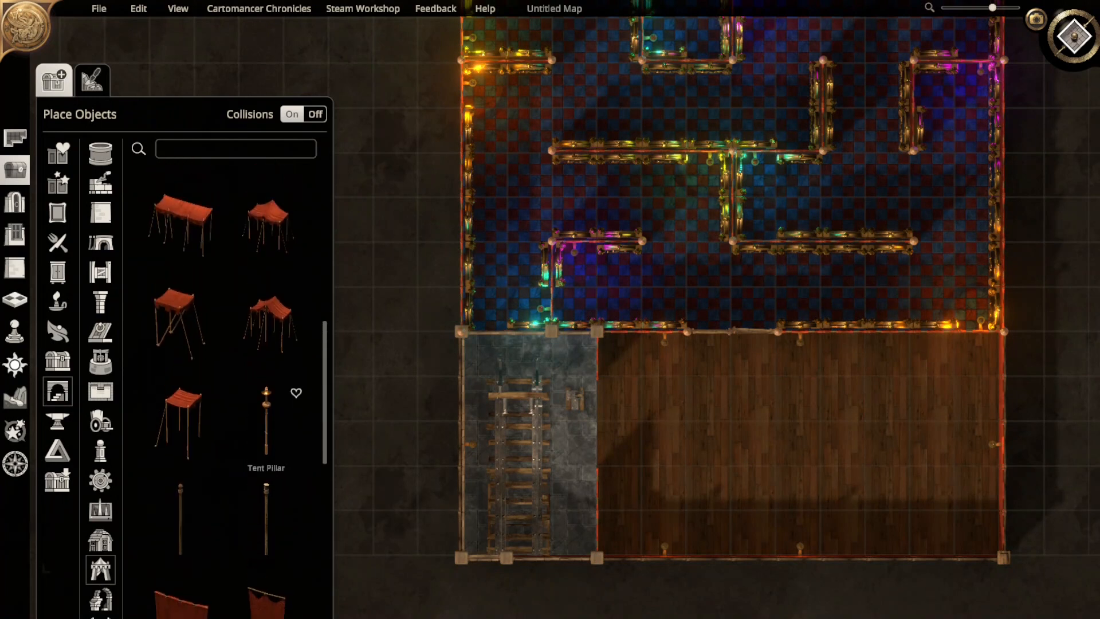
click(266, 324)
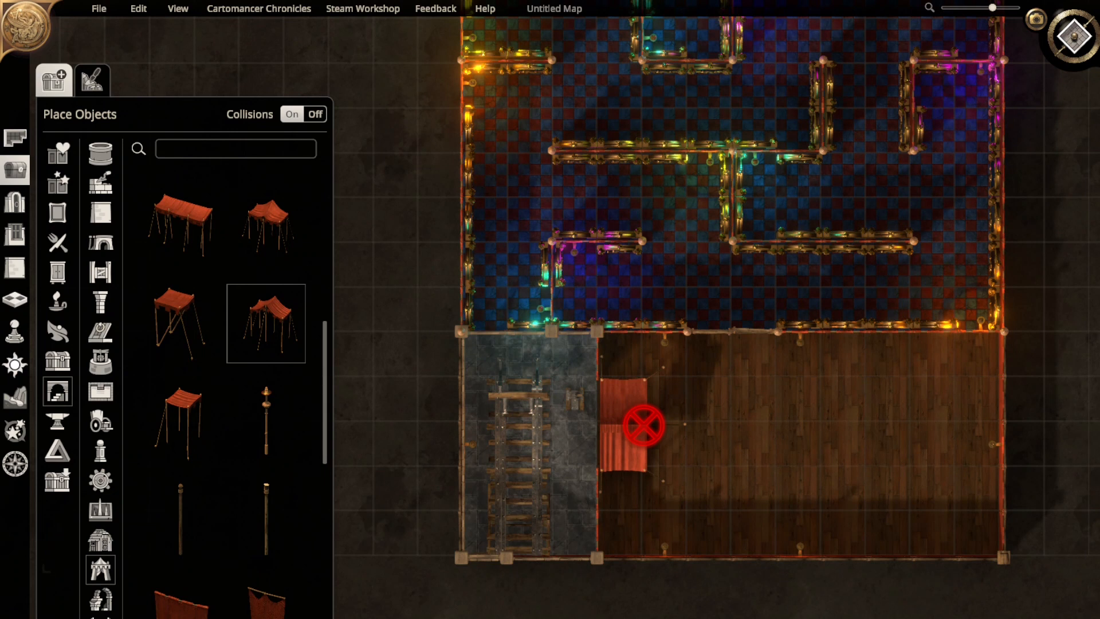
click(631, 425)
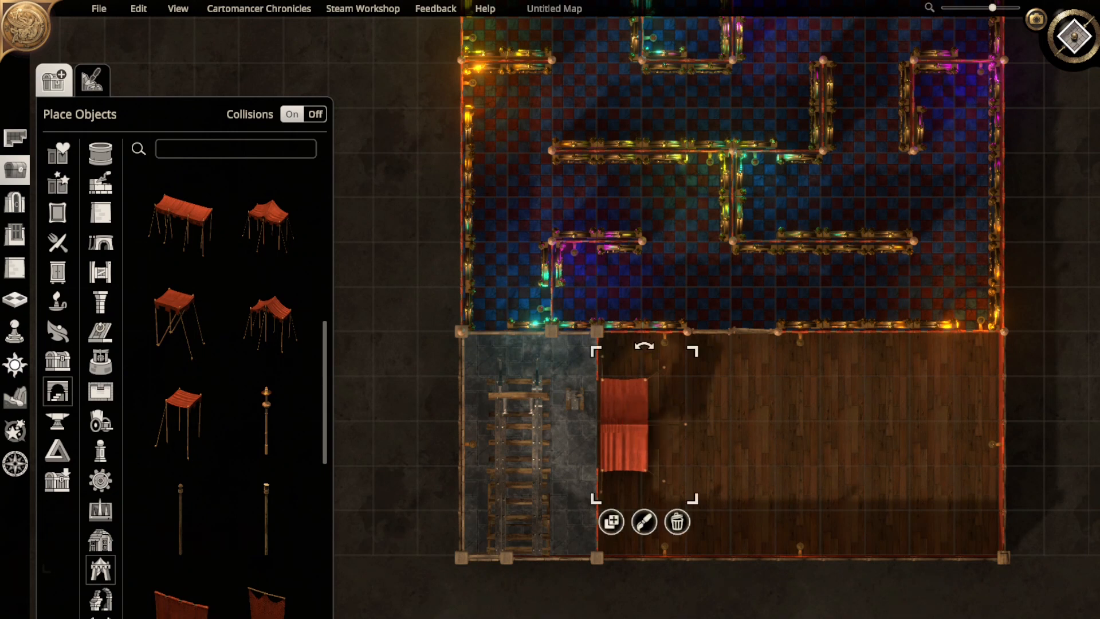
- Check the two-section Tent Overhang in perspective and delete it from the wooden-floored room
click(1074, 35)
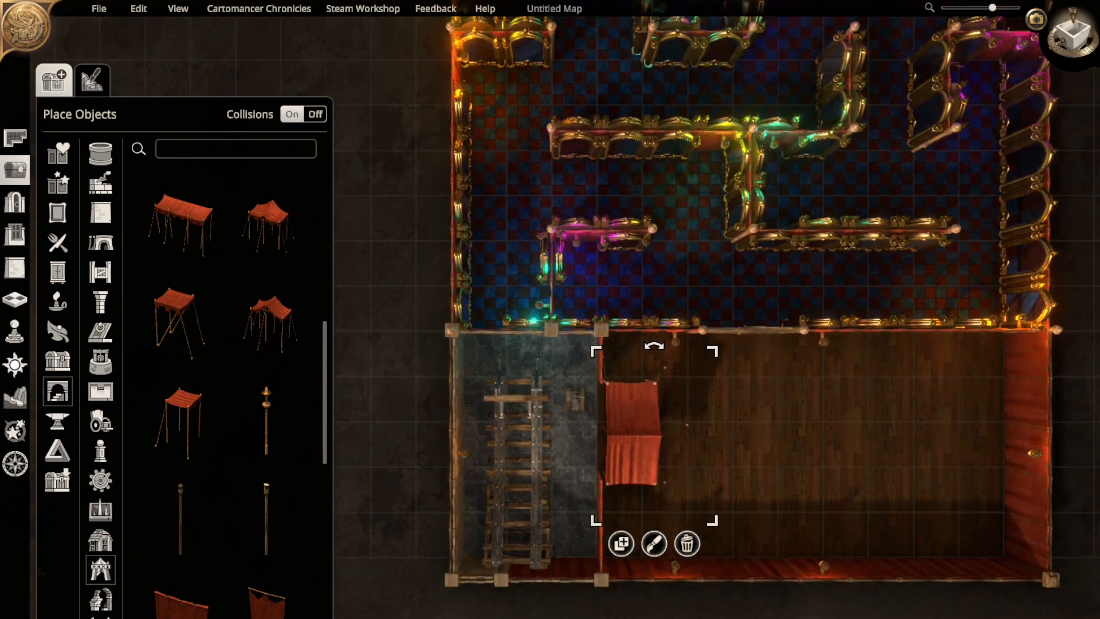
right_drag(716, 367, 667, 398)
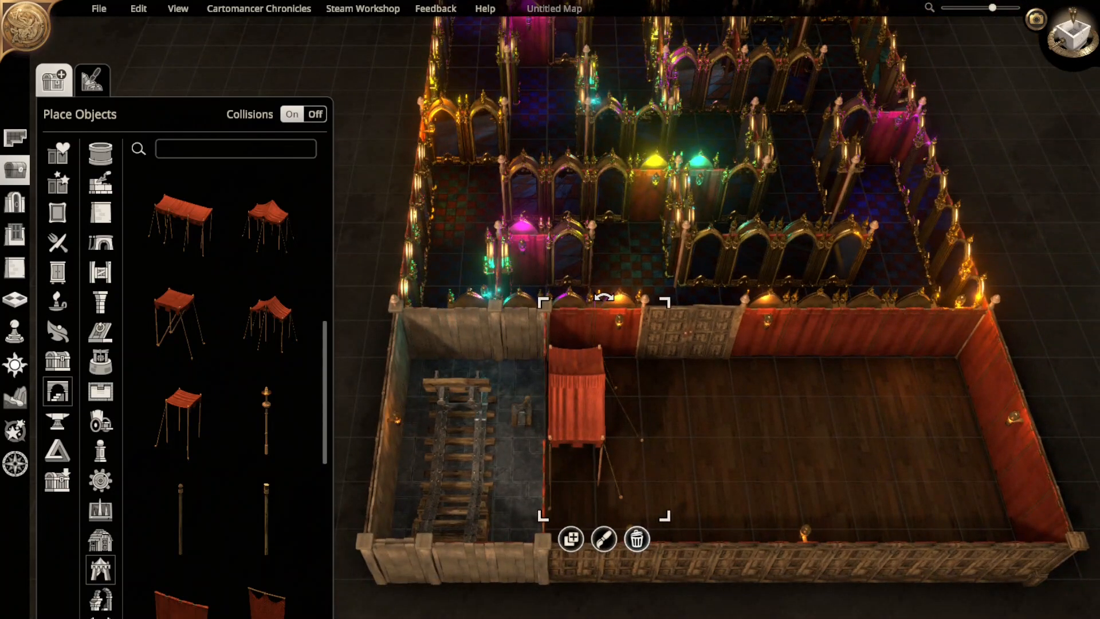
click(637, 539)
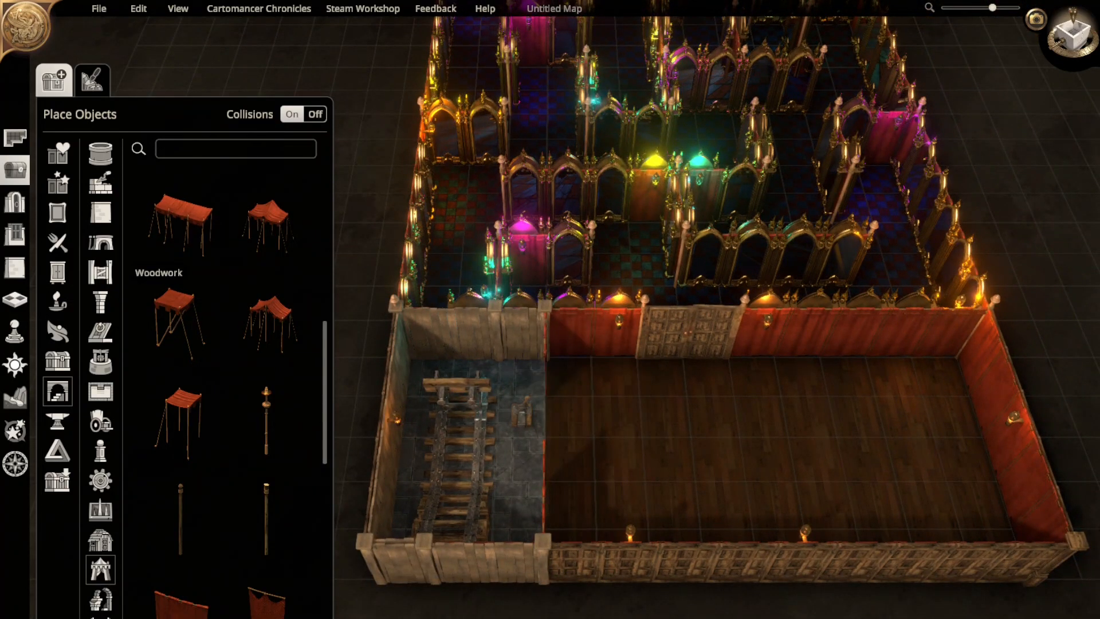
- Place a plain wooden pole on the rail-track boundary, where the cloth section nearest the mirror maze ends
scroll(100, 467, down, 2)
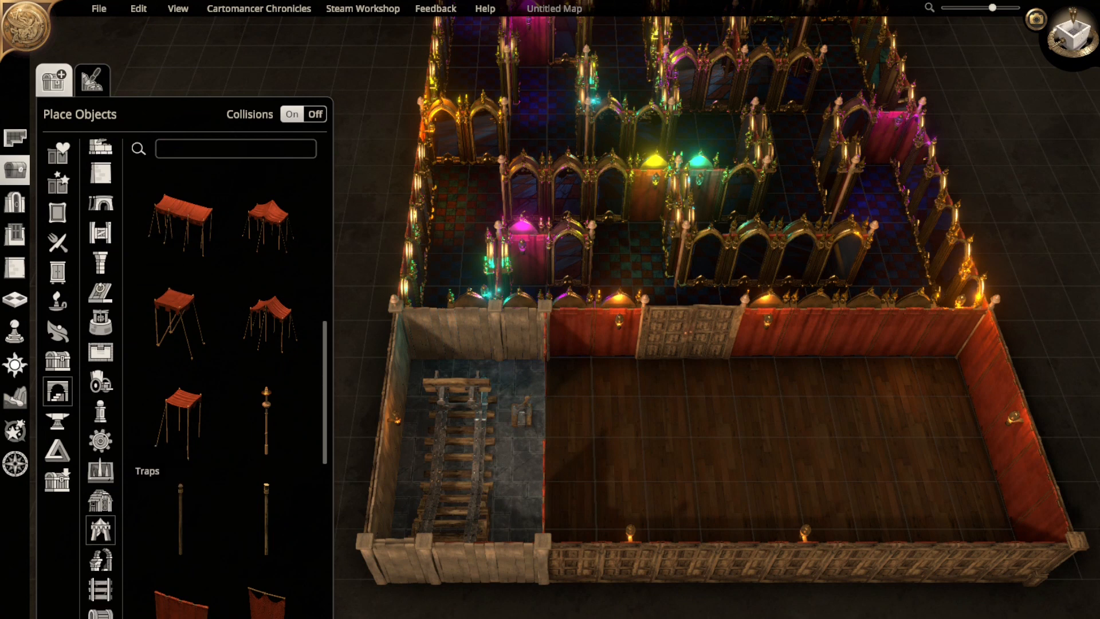
scroll(100, 493, up, 6)
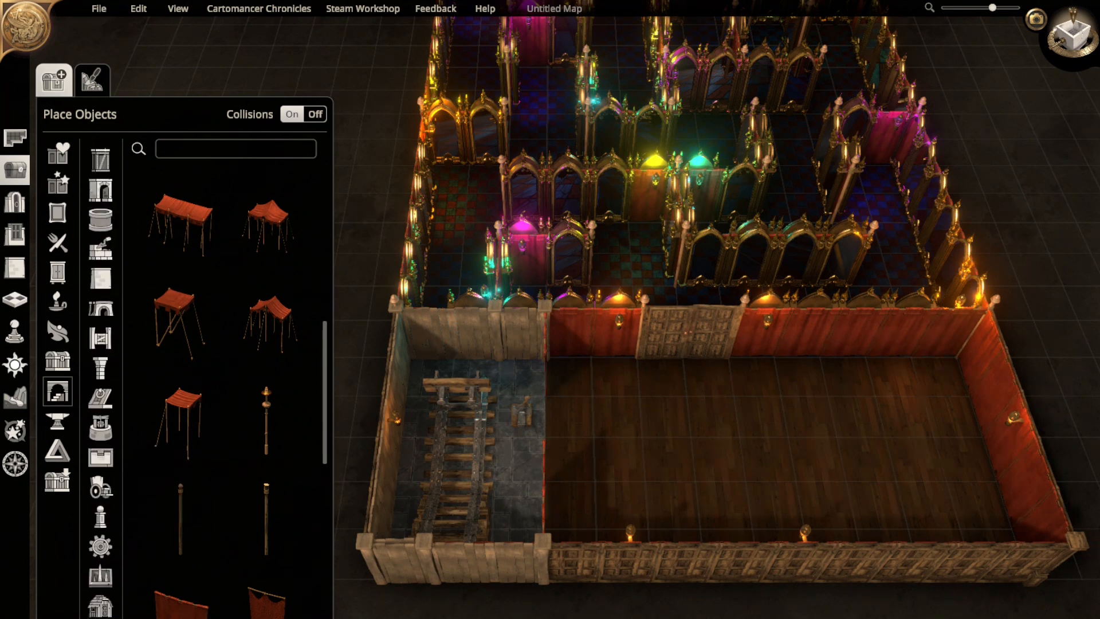
scroll(100, 243, up, 3)
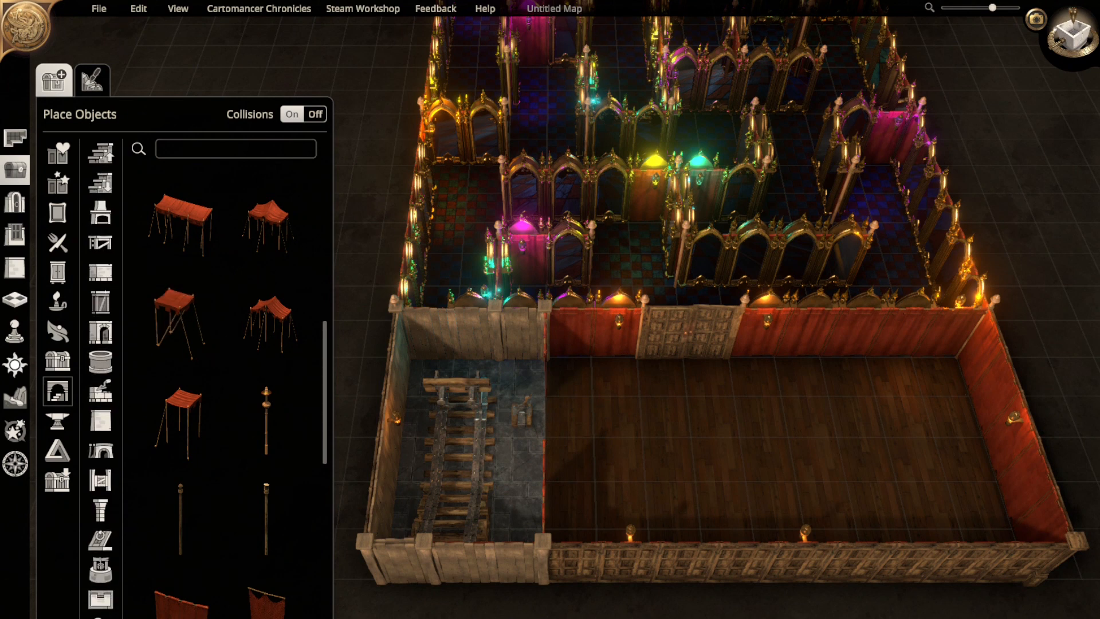
click(102, 273)
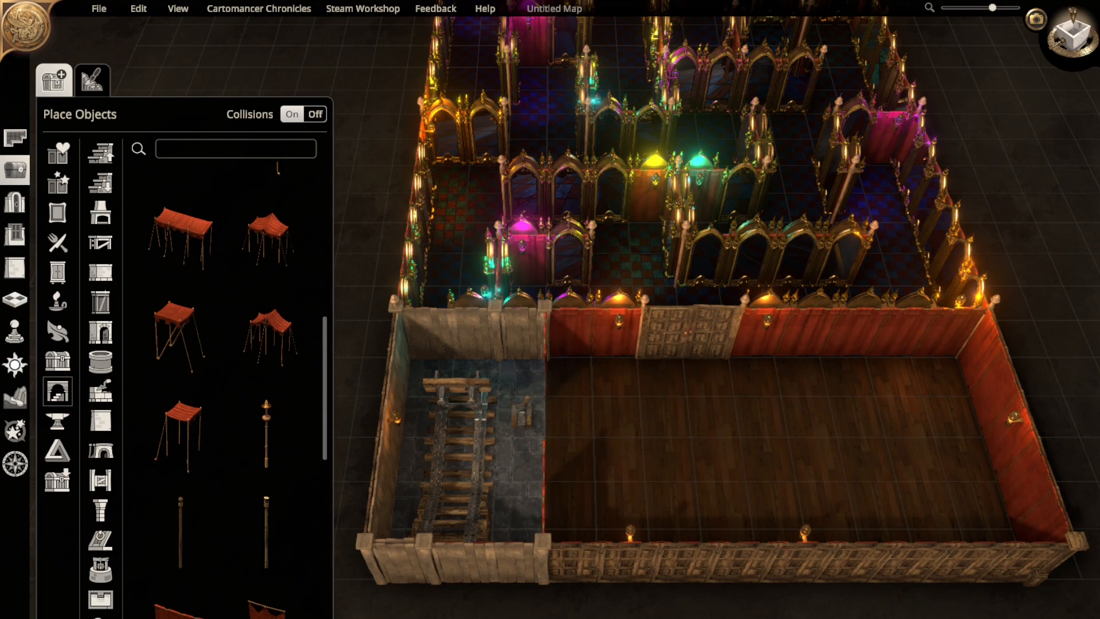
key(w)
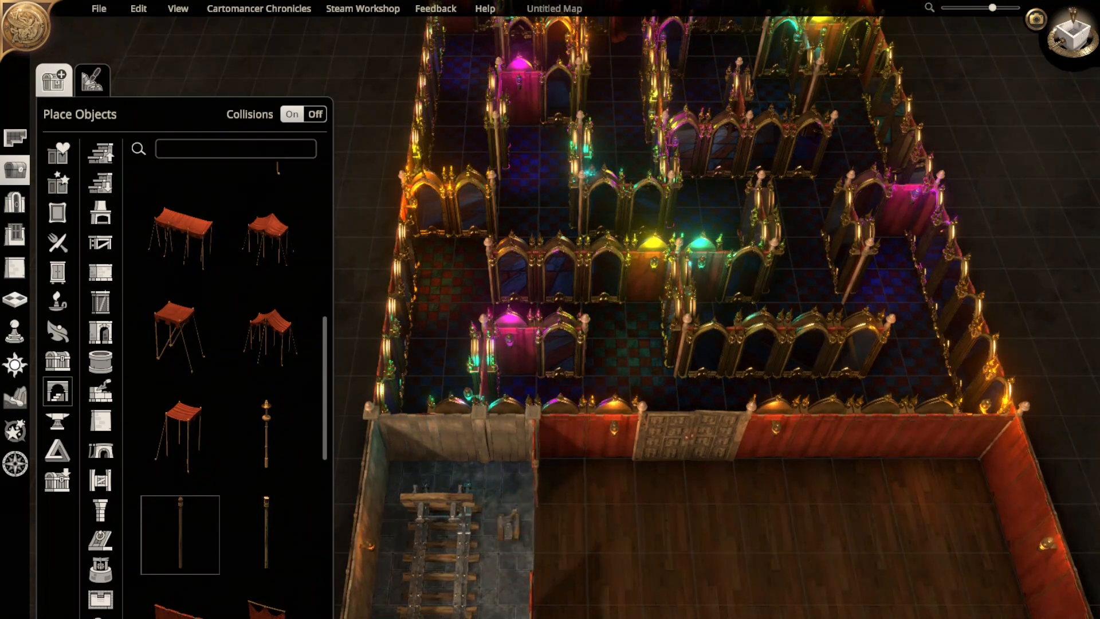
click(533, 485)
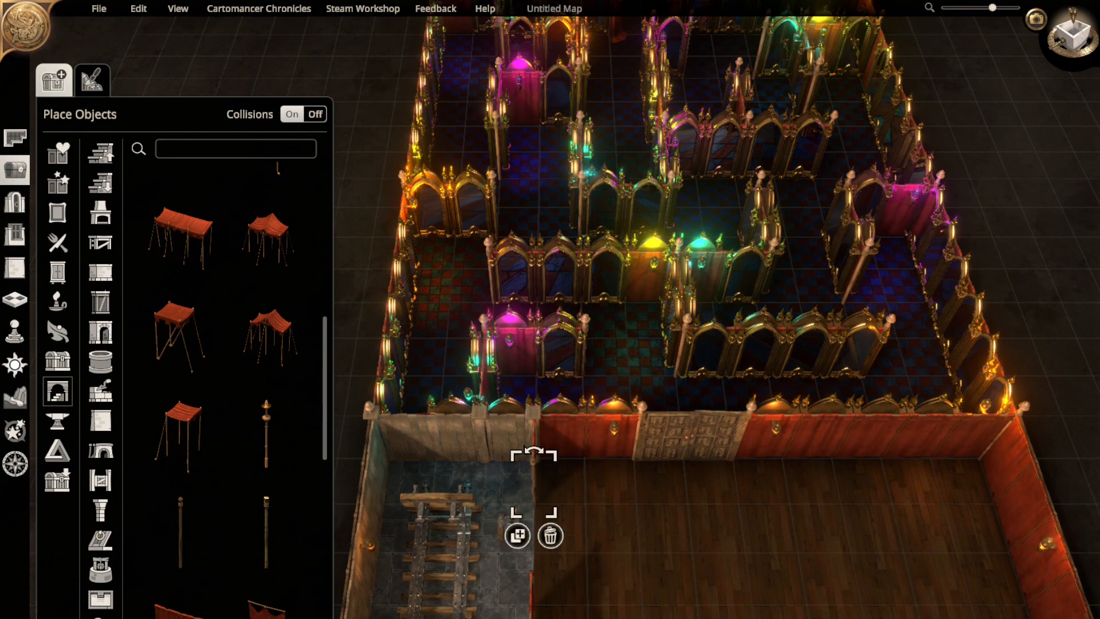
- Duplicate the wooden pole onto the other side of the opening in the rail-track boundary and check it in perspective
click(1073, 36)
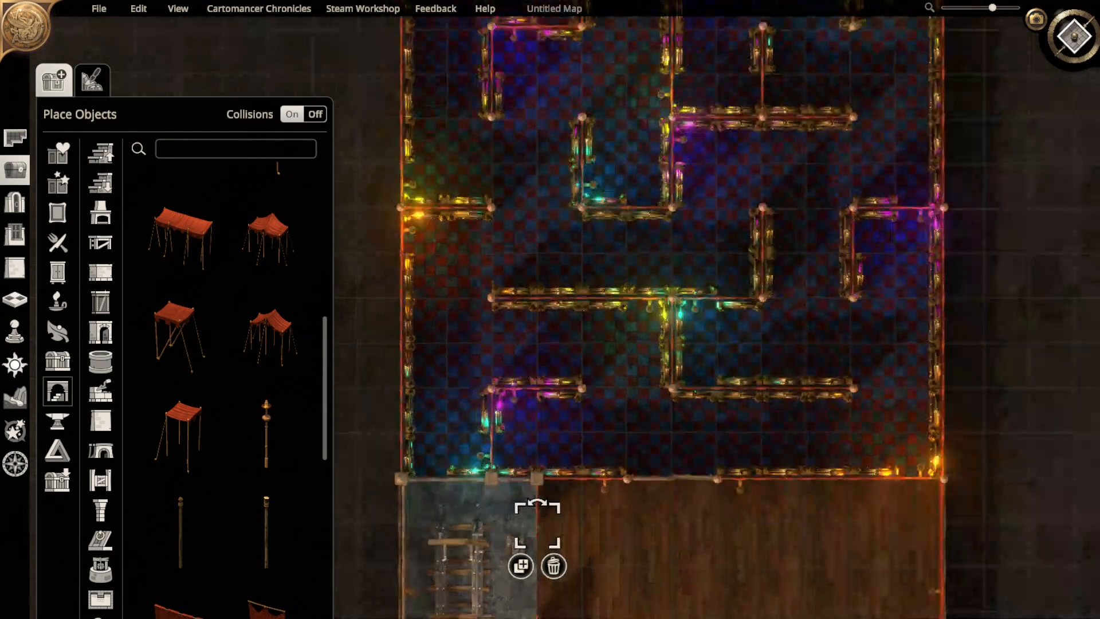
key(s)
click(538, 438)
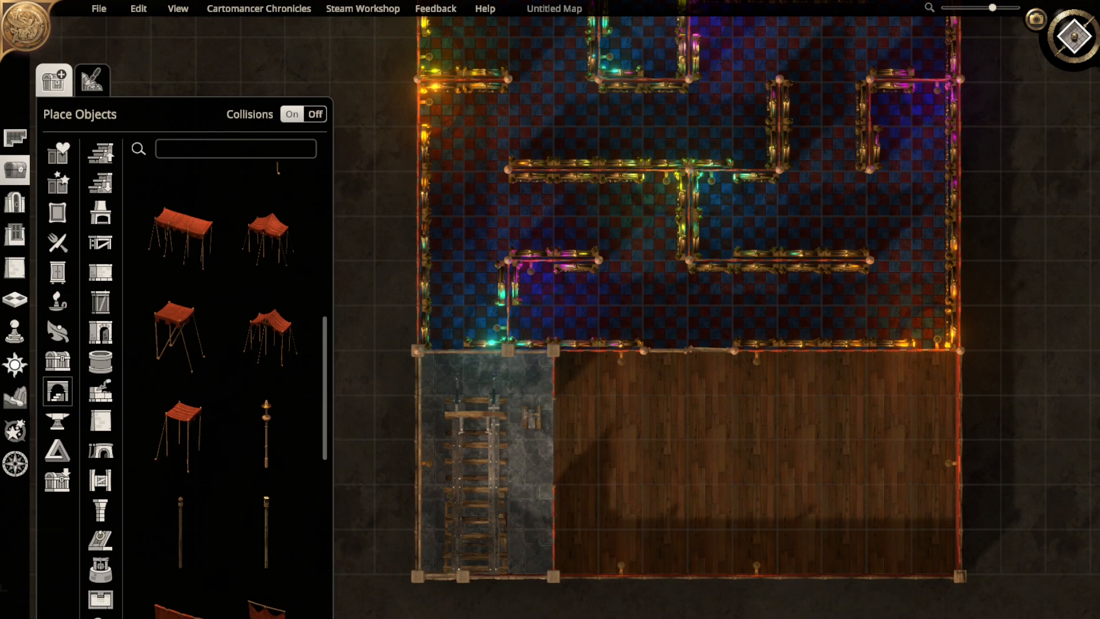
click(554, 485)
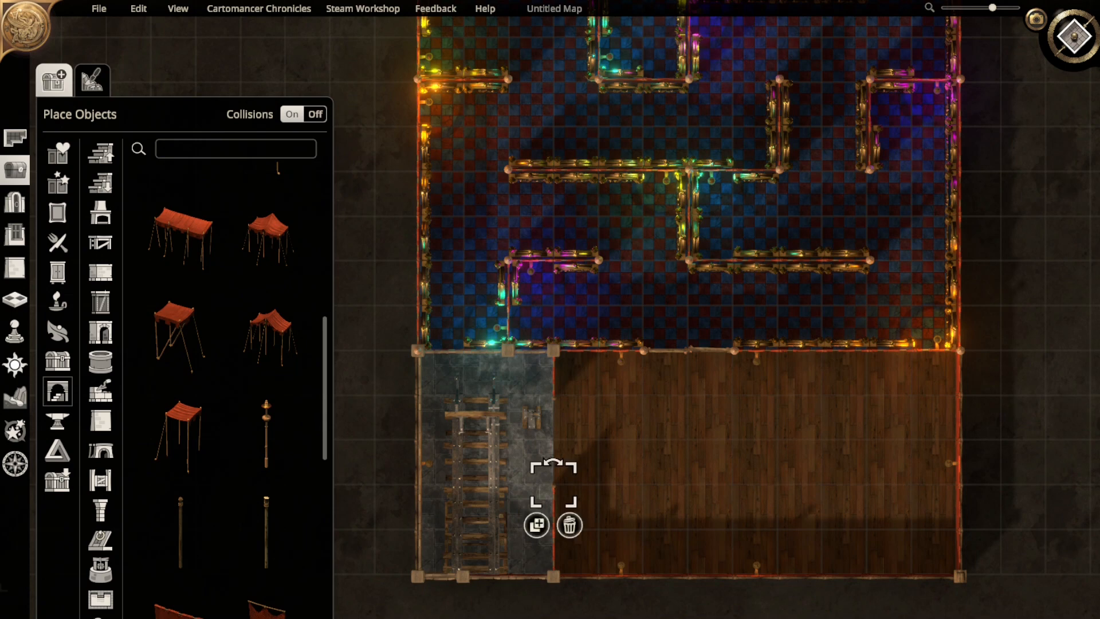
key(space)
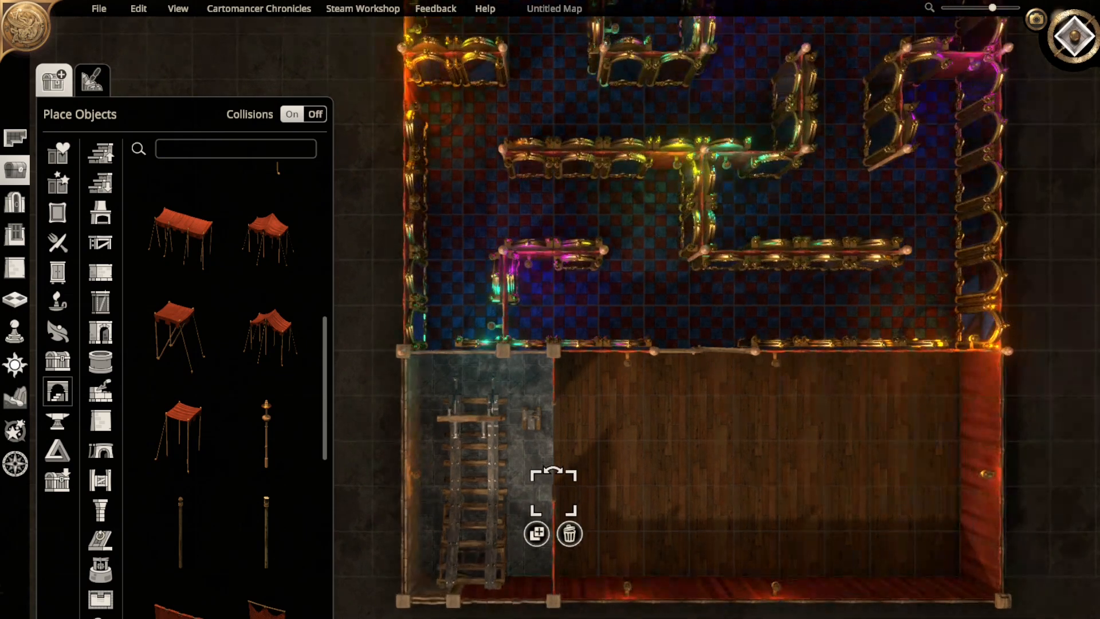
middle_drag(710, 424, 711, 329)
right_drag(711, 329, 537, 282)
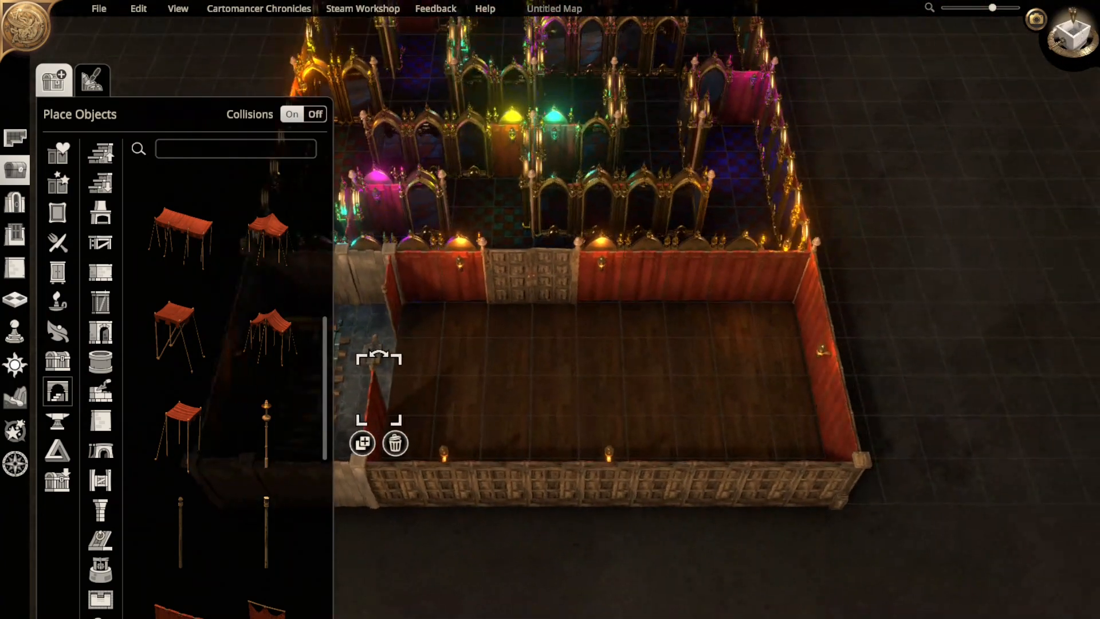
key(Escape)
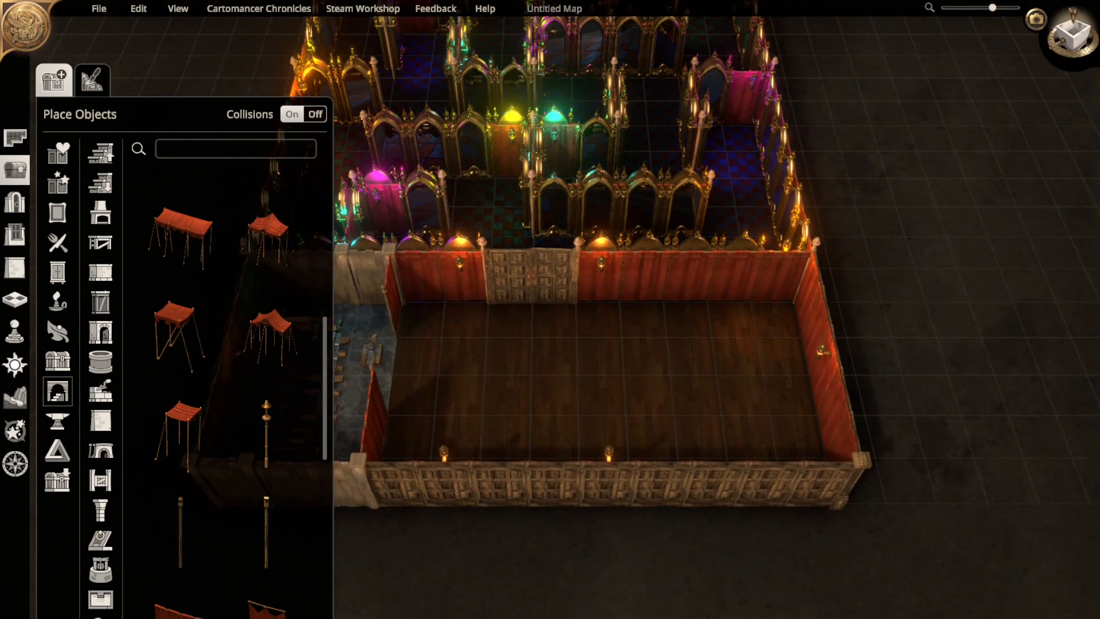
- Open the smoke and fog special effects for the stone-block mirror room, looking through the magic effects as well
right_drag(538, 282, 686, 562)
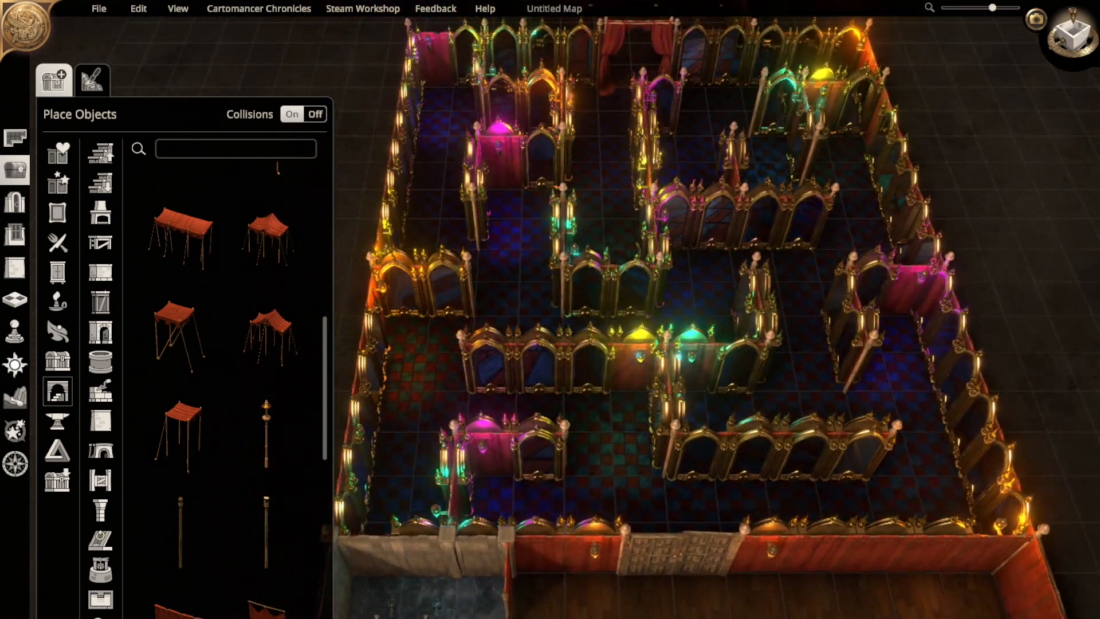
right_drag(654, 229, 590, 460)
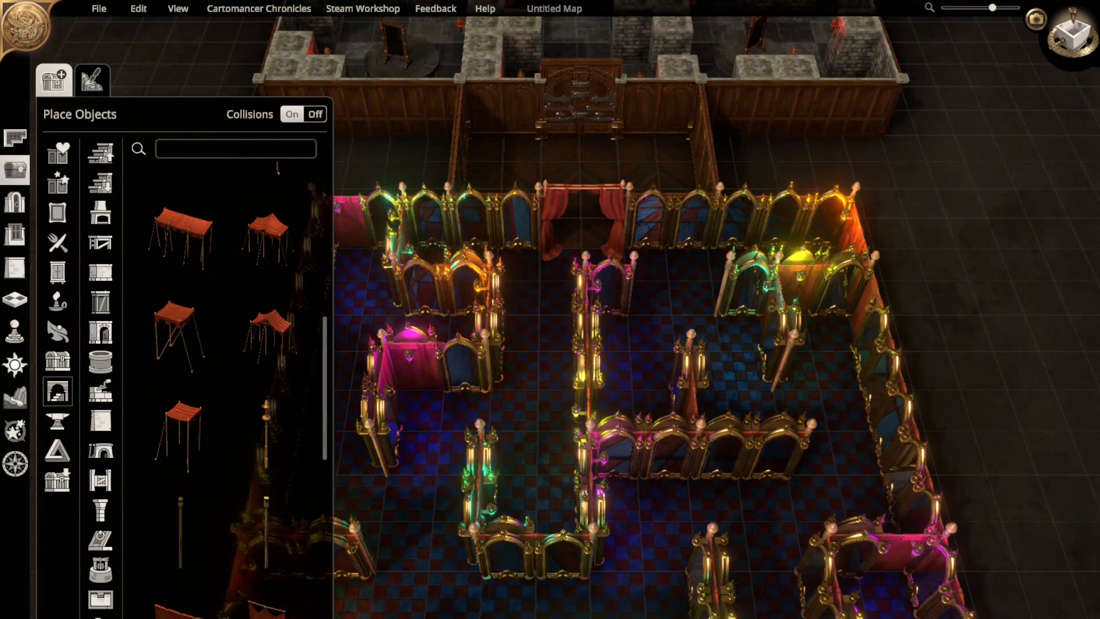
right_drag(591, 189, 616, 493)
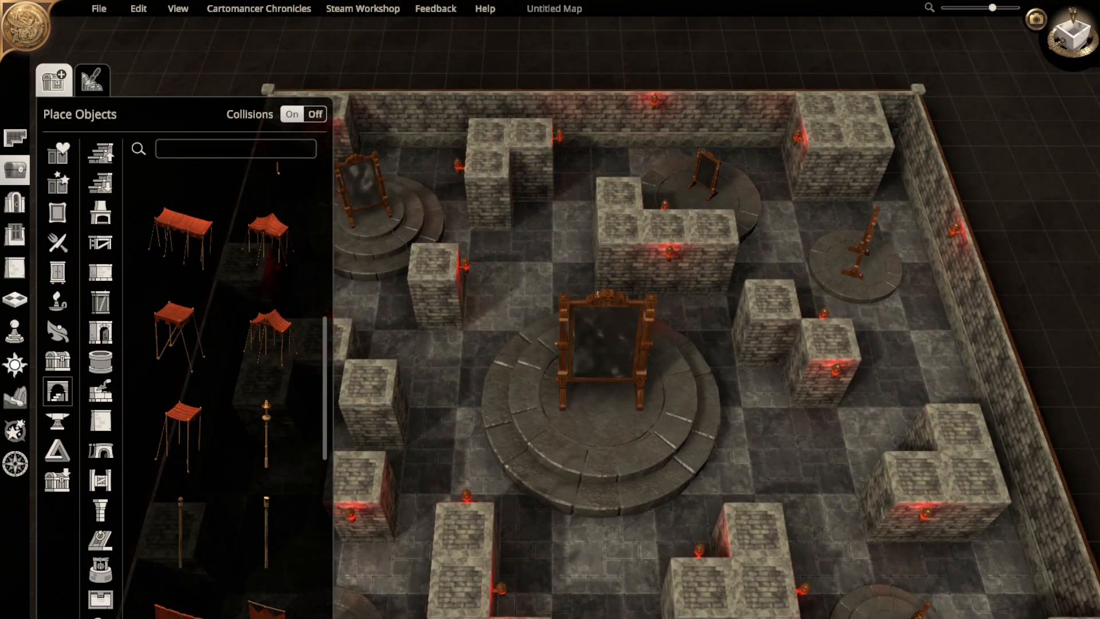
click(57, 416)
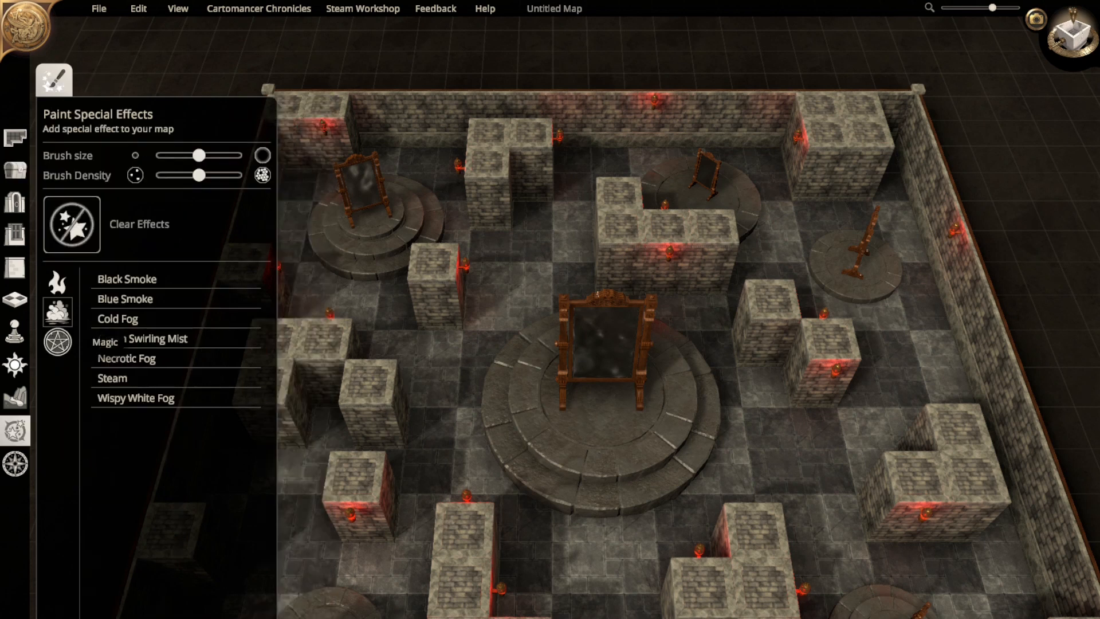
click(57, 342)
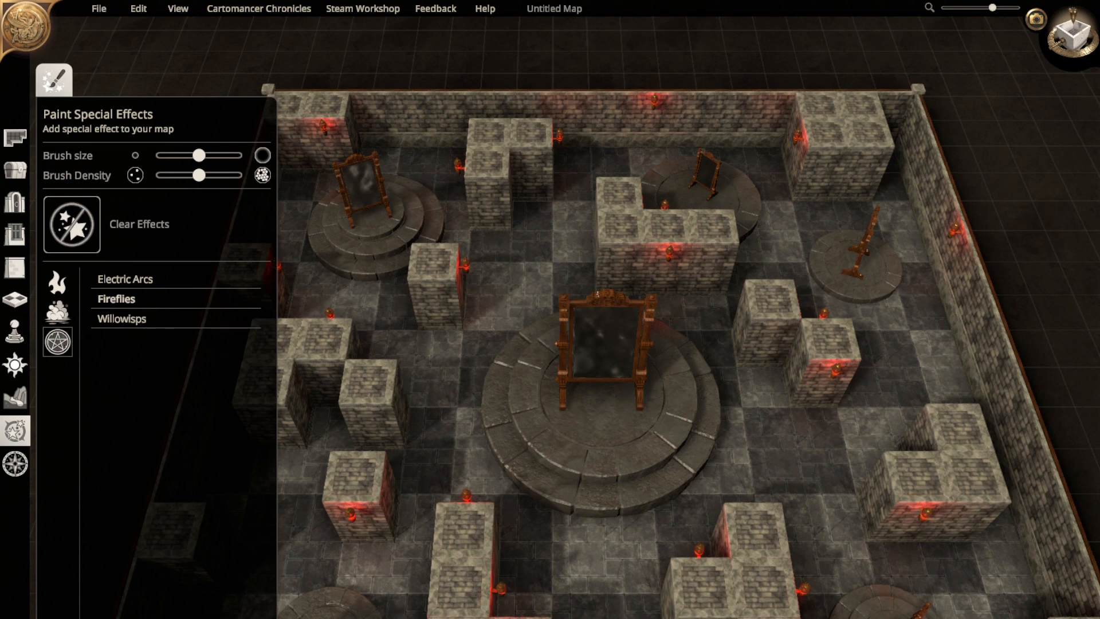
click(57, 312)
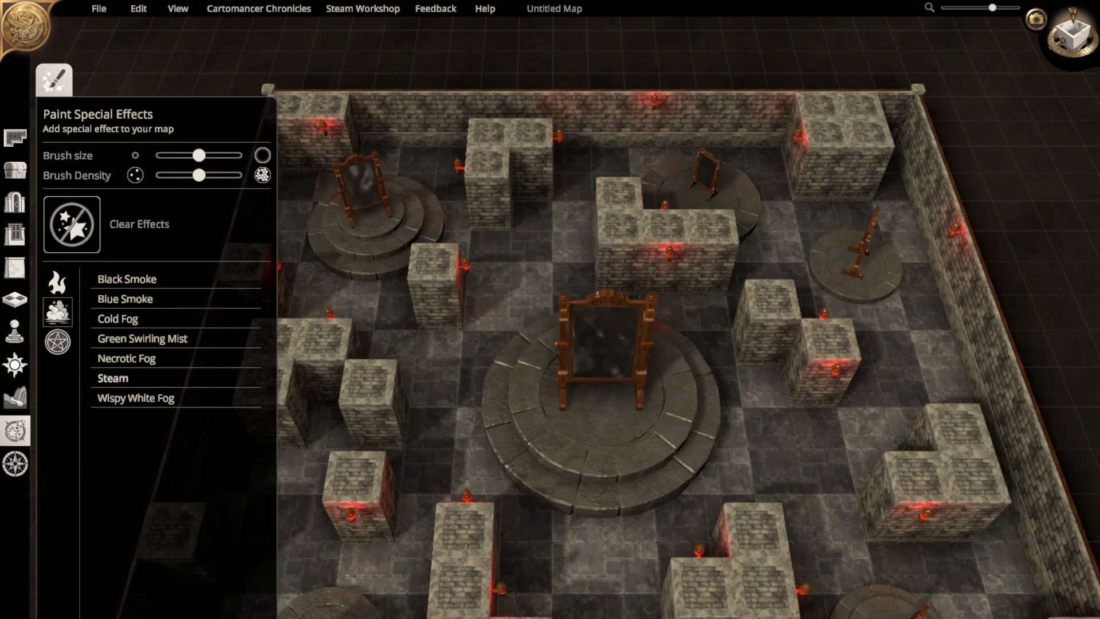
- Paint Black Smoke across the whole floor of the stone-block mirror room from the top-down view
scroll(573, 355, down, 5)
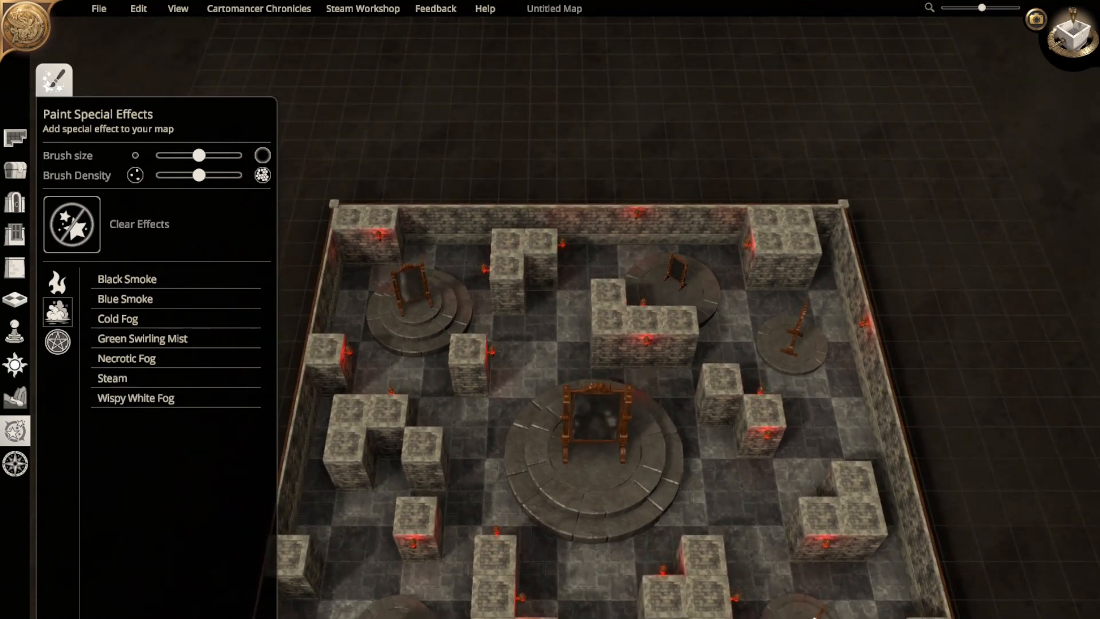
right_drag(593, 453, 586, 367)
click(1073, 35)
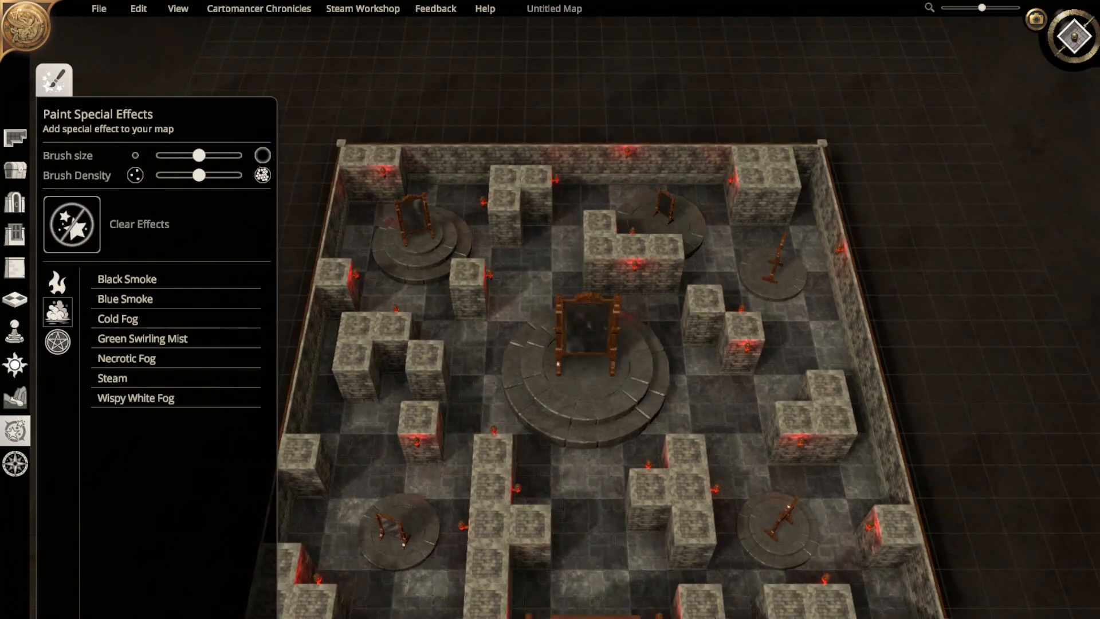
click(129, 279)
mouse_move(636, 378)
mouse_down()
mouse_move(585, 412)
mouse_move(510, 438)
mouse_move(399, 408)
mouse_move(421, 579)
mouse_move(356, 560)
mouse_move(560, 602)
mouse_move(710, 590)
mouse_move(752, 524)
mouse_move(756, 418)
mouse_move(747, 276)
mouse_move(651, 207)
mouse_move(455, 184)
mouse_move(361, 233)
mouse_move(491, 290)
mouse_move(646, 399)
mouse_up()
right_drag(657, 518, 645, 233)
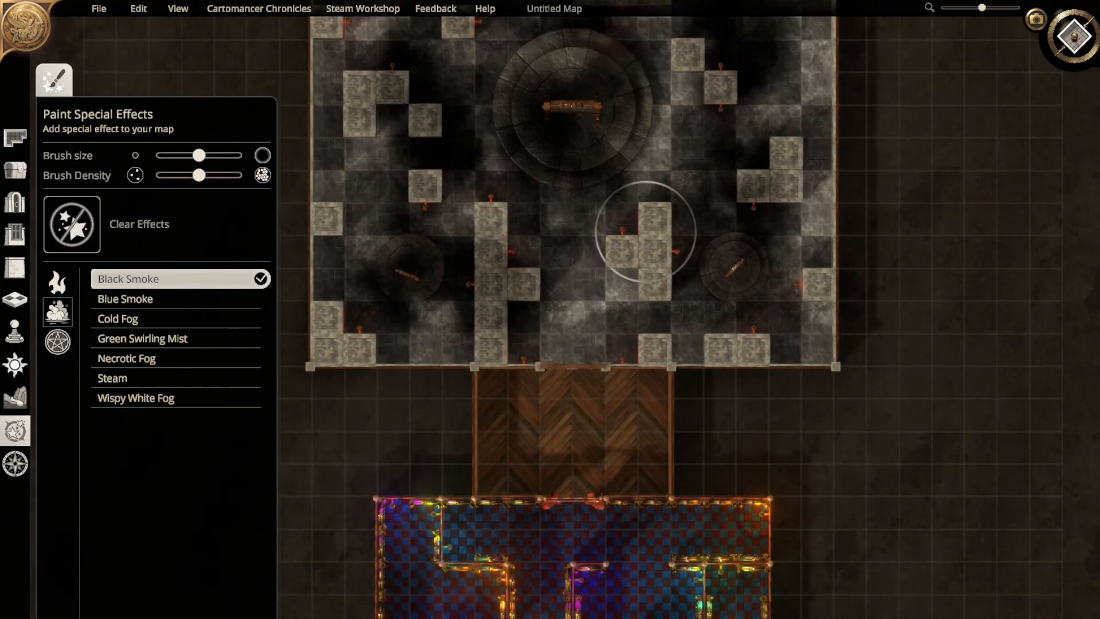
mouse_move(658, 358)
mouse_down()
mouse_move(587, 319)
mouse_move(624, 319)
mouse_move(561, 319)
mouse_up()
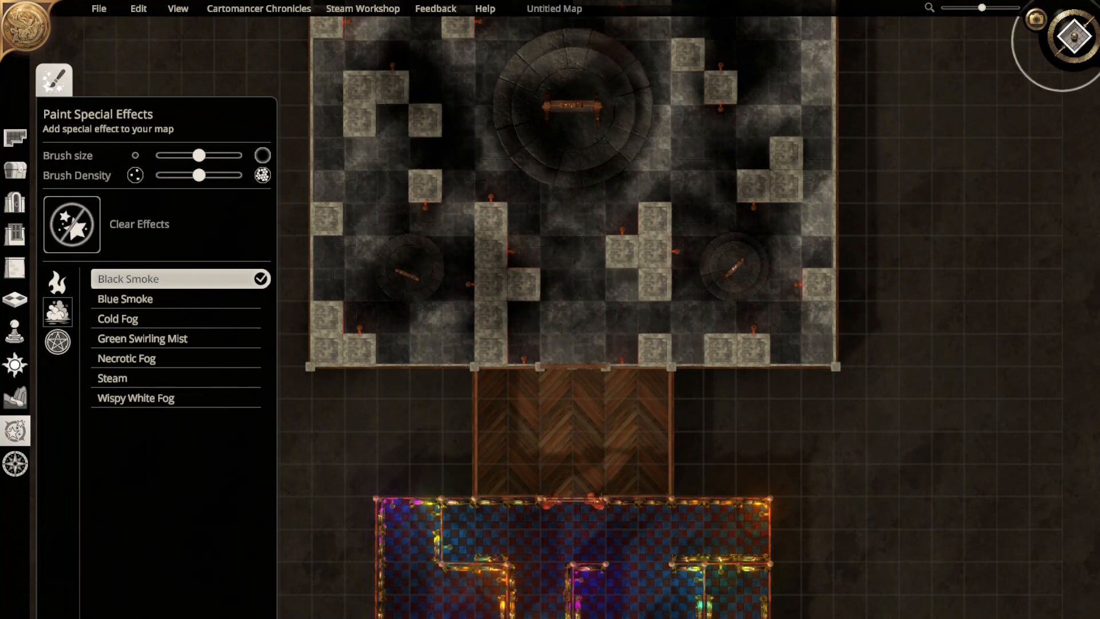
- Check the Black Smoke in perspective, undo it, and try to redo it
click(1052, 37)
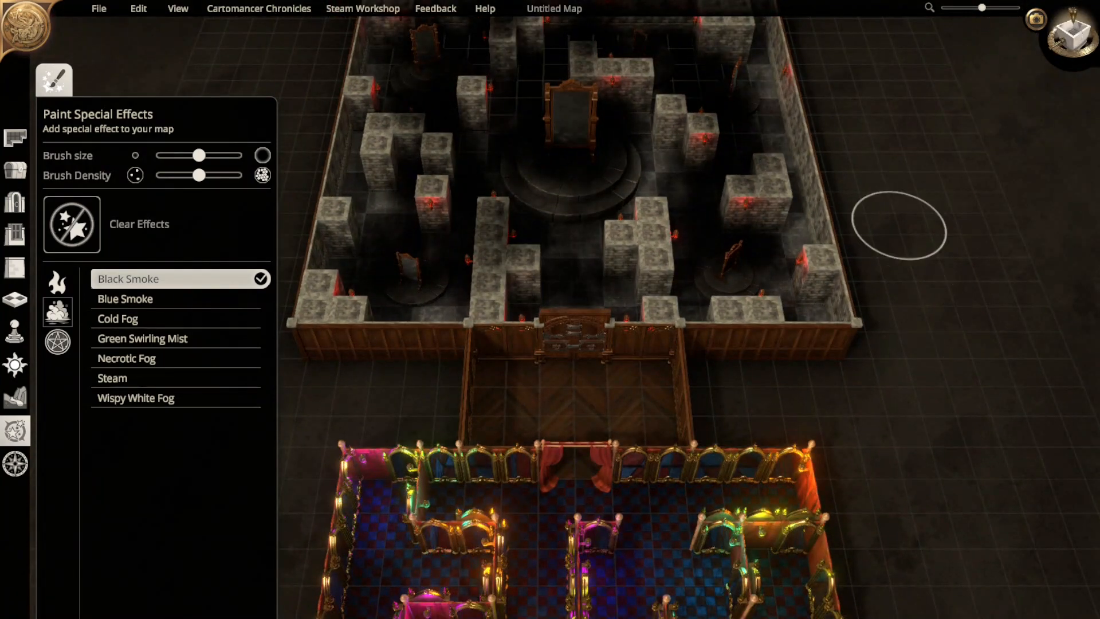
mouse_move(899, 155)
right_down()
mouse_move(894, 368)
mouse_move(940, 342)
right_up()
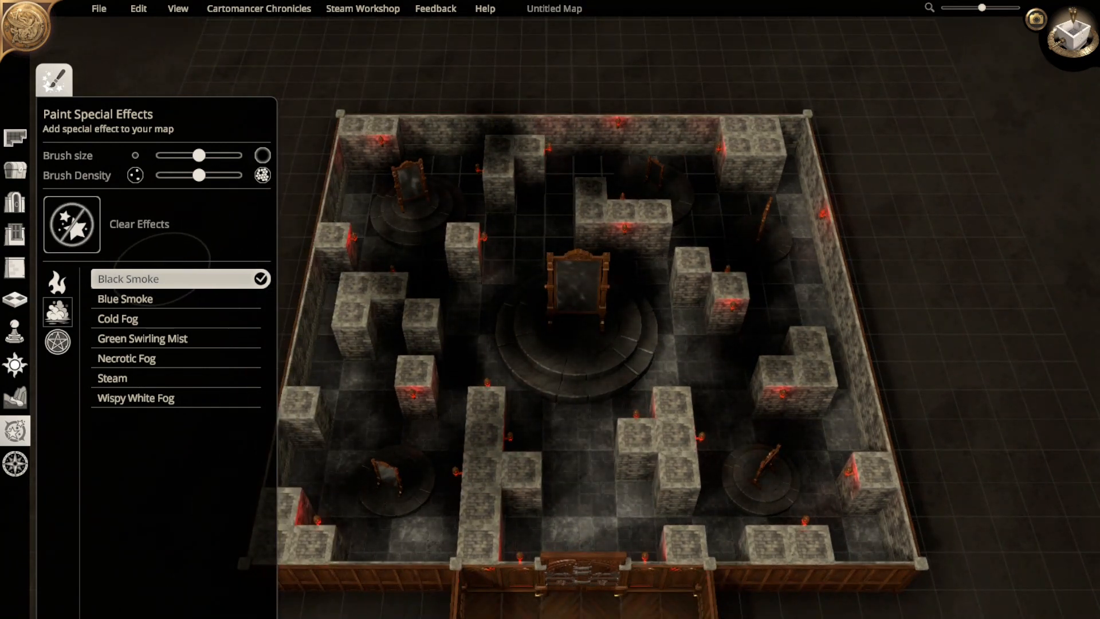
key(ctrl+z)
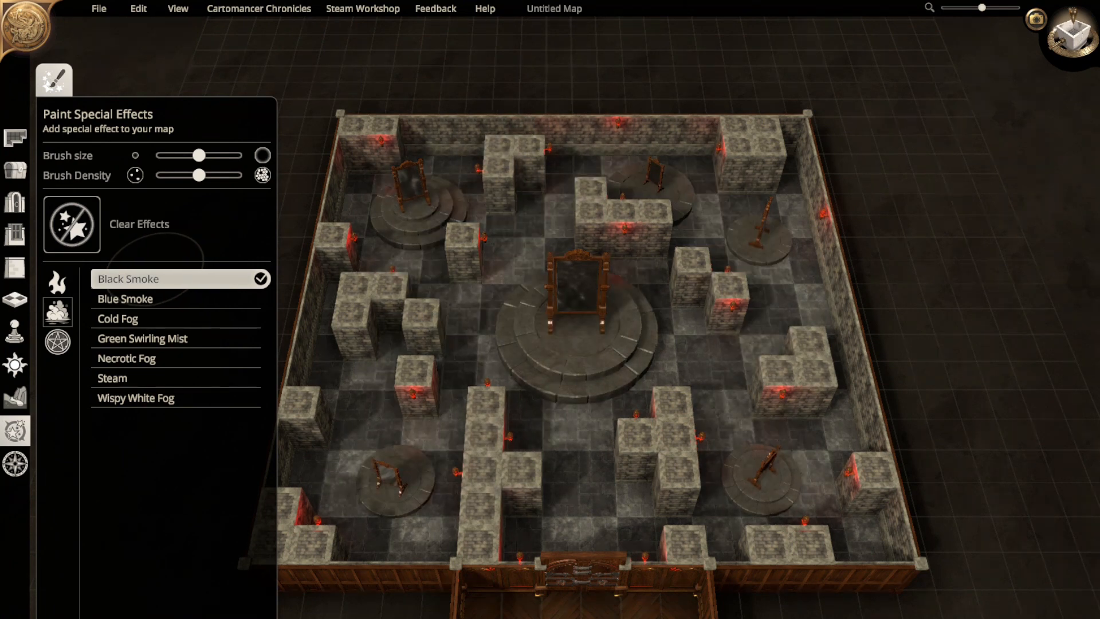
click(139, 9)
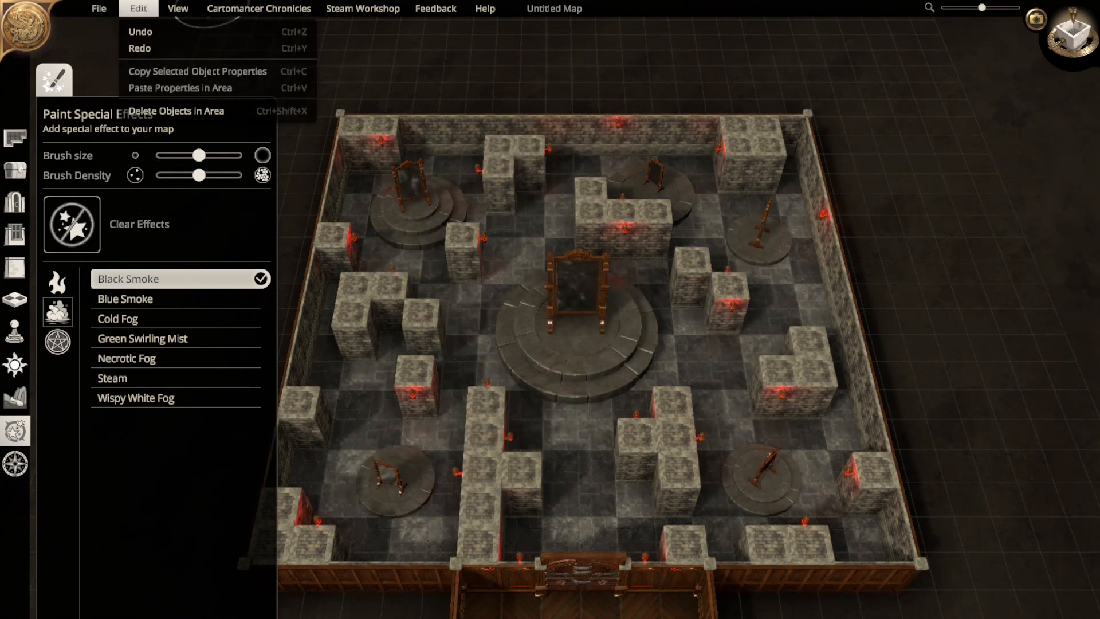
click(184, 48)
mouse_move(530, 544)
right_down()
mouse_move(516, 359)
mouse_move(541, 555)
right_up()
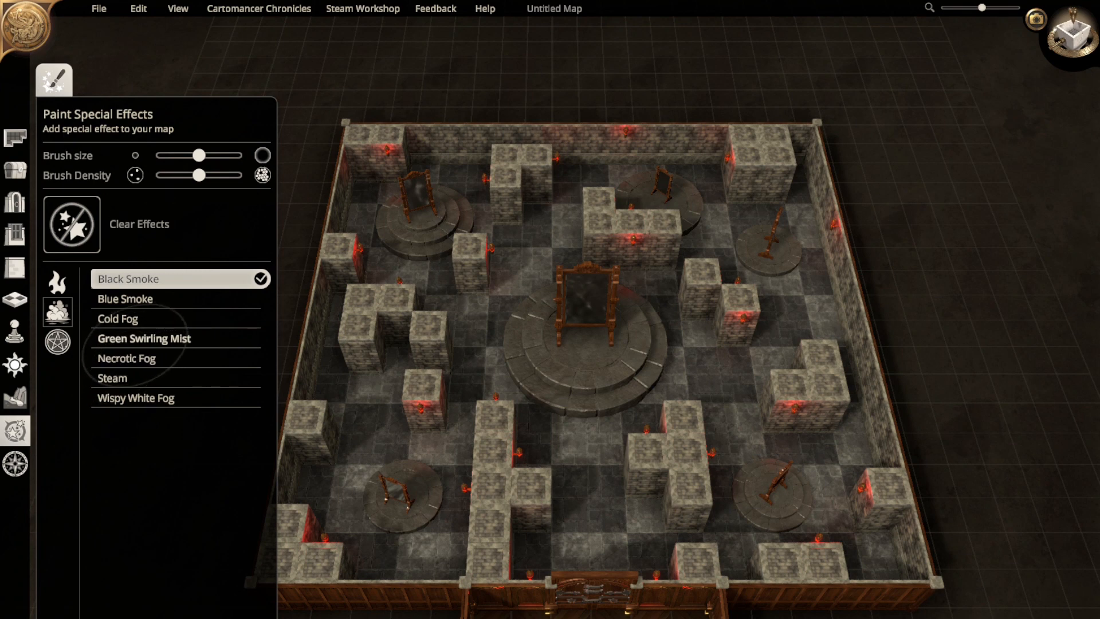
- Try Steam on the floor between the stone room's entrance and the central mirror platform, and undo it
click(121, 379)
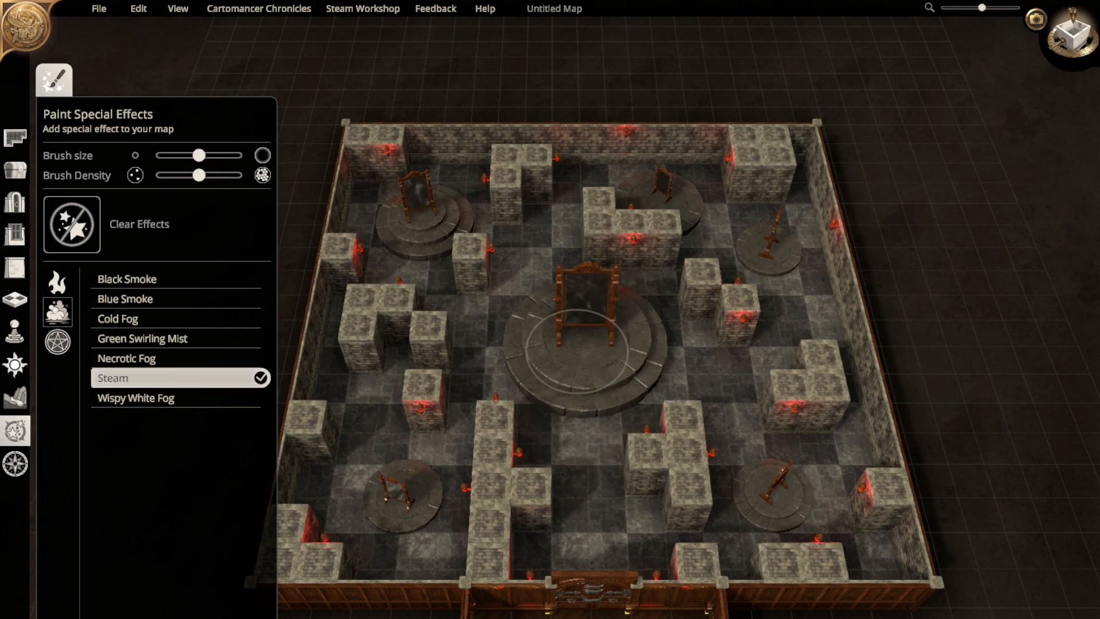
mouse_move(583, 536)
mouse_down()
mouse_move(569, 528)
mouse_move(609, 518)
mouse_move(540, 459)
mouse_move(563, 439)
mouse_up()
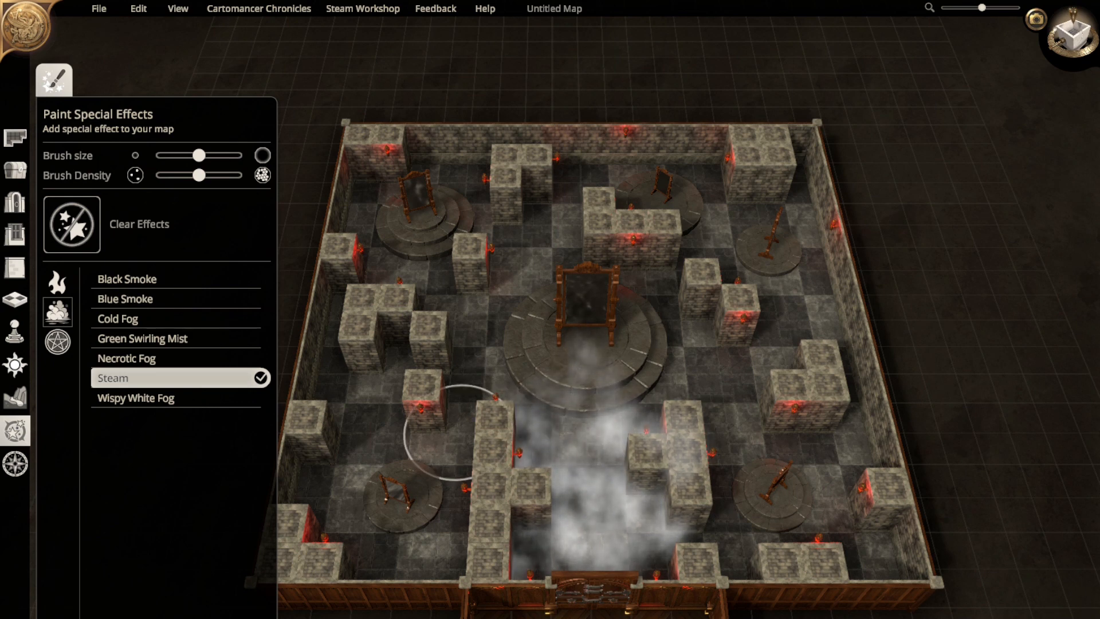
key(ctrl+z)
key(ctrl+z)
key(ctrl+z)
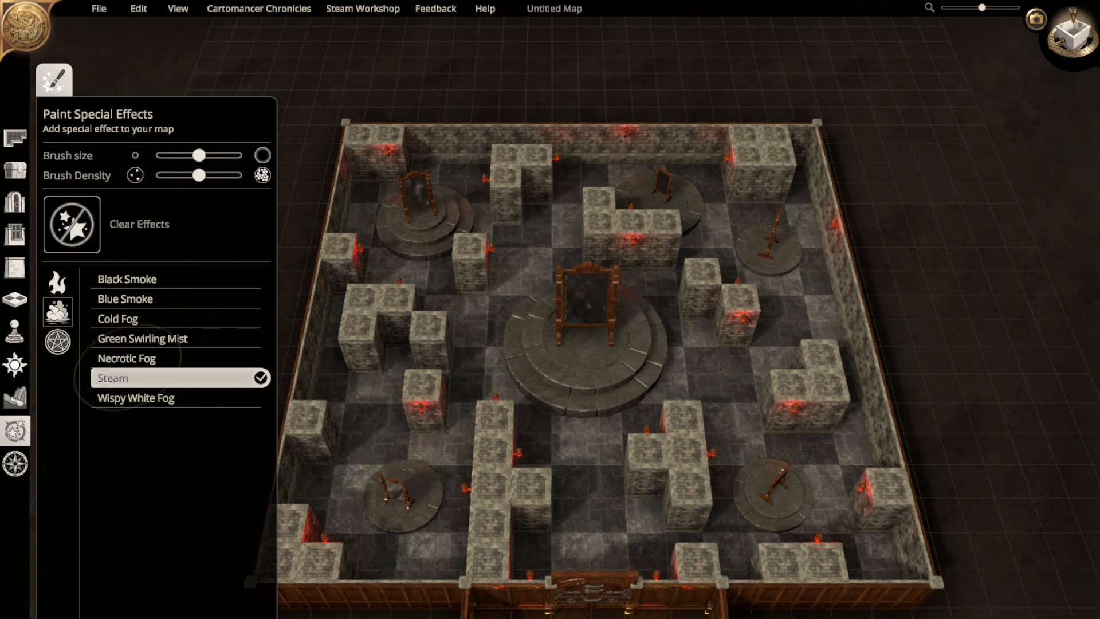
- Try Wispy White Fog just inside the stone room's entrance and clear the painted effect
click(138, 398)
drag(625, 517, 589, 540)
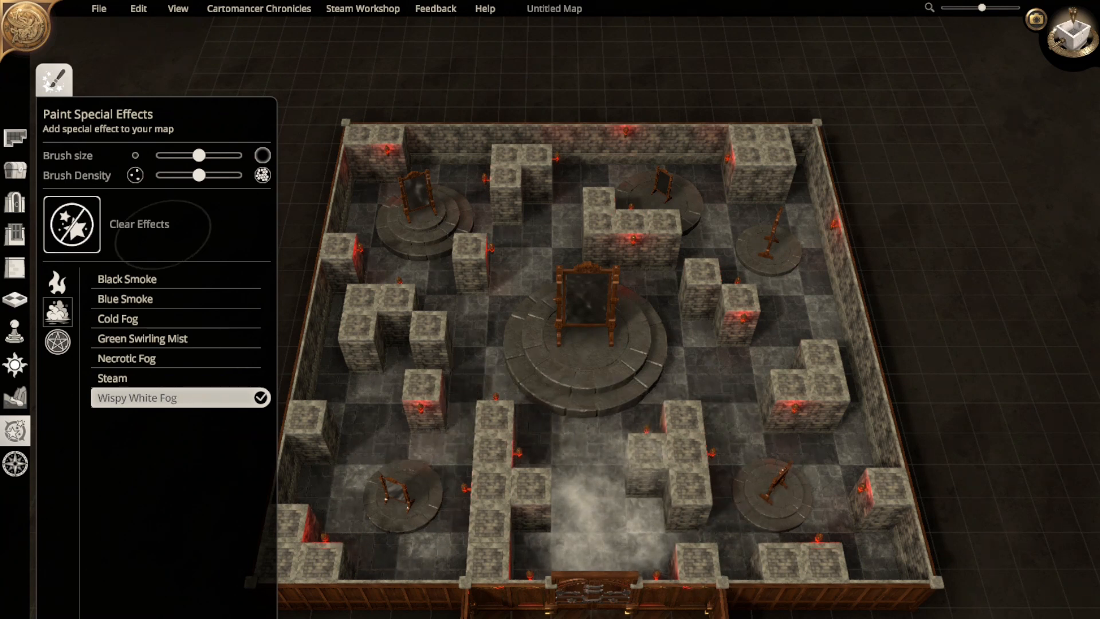
click(72, 224)
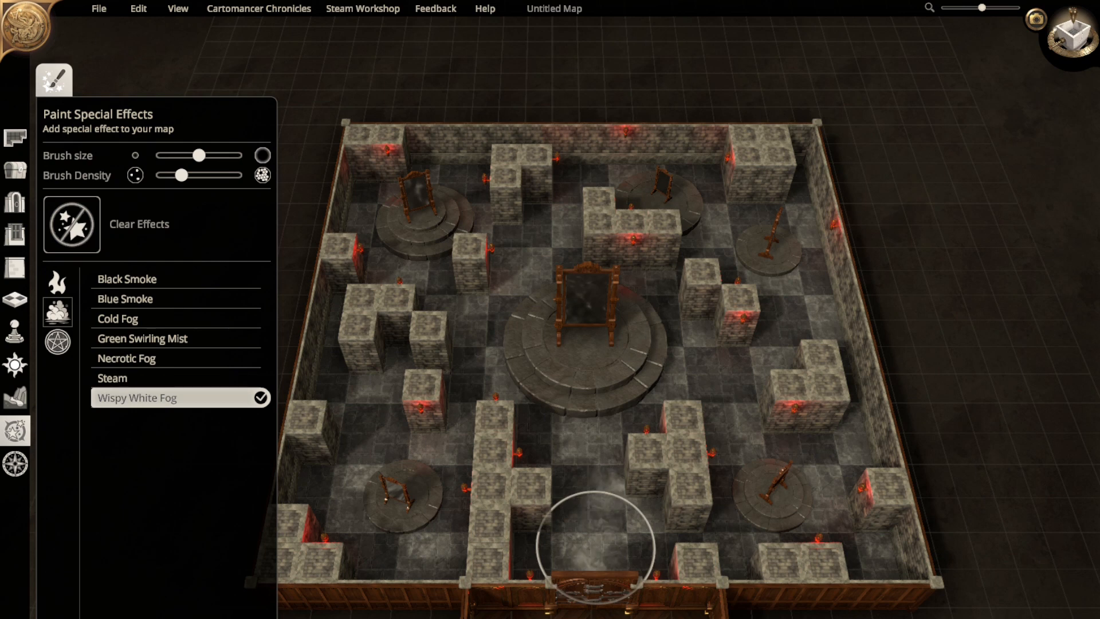
- Try painting Wispy White Fog around the stone room's central mirror platform and across the far-right floor
mouse_move(562, 450)
mouse_down()
mouse_move(675, 393)
mouse_move(659, 364)
mouse_move(765, 400)
mouse_move(479, 361)
mouse_move(467, 315)
mouse_move(542, 241)
mouse_move(538, 252)
mouse_up()
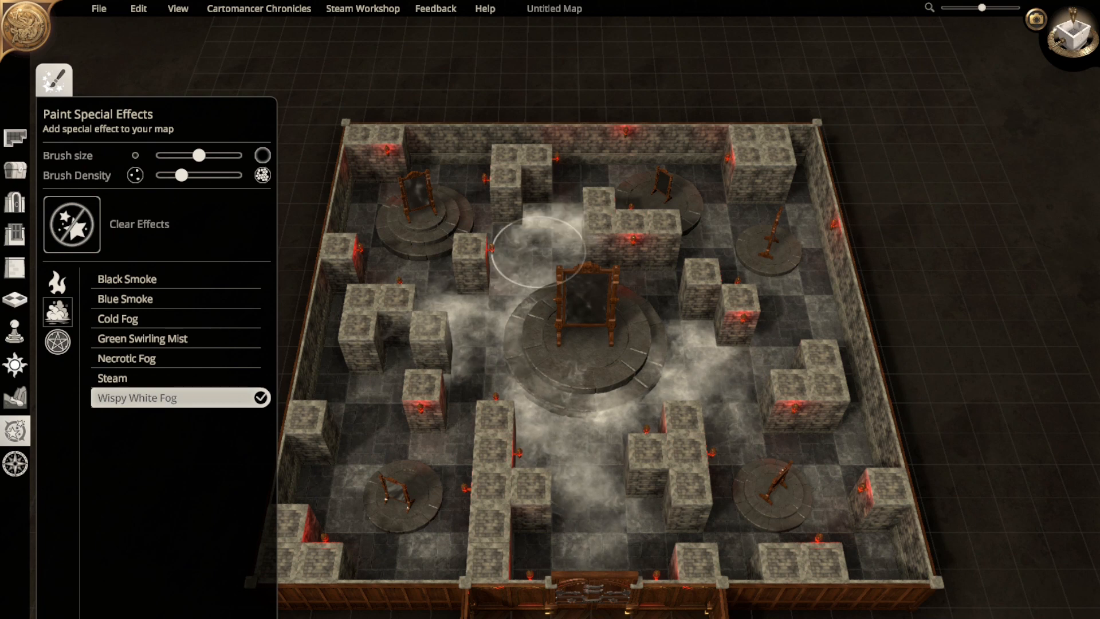
click(670, 281)
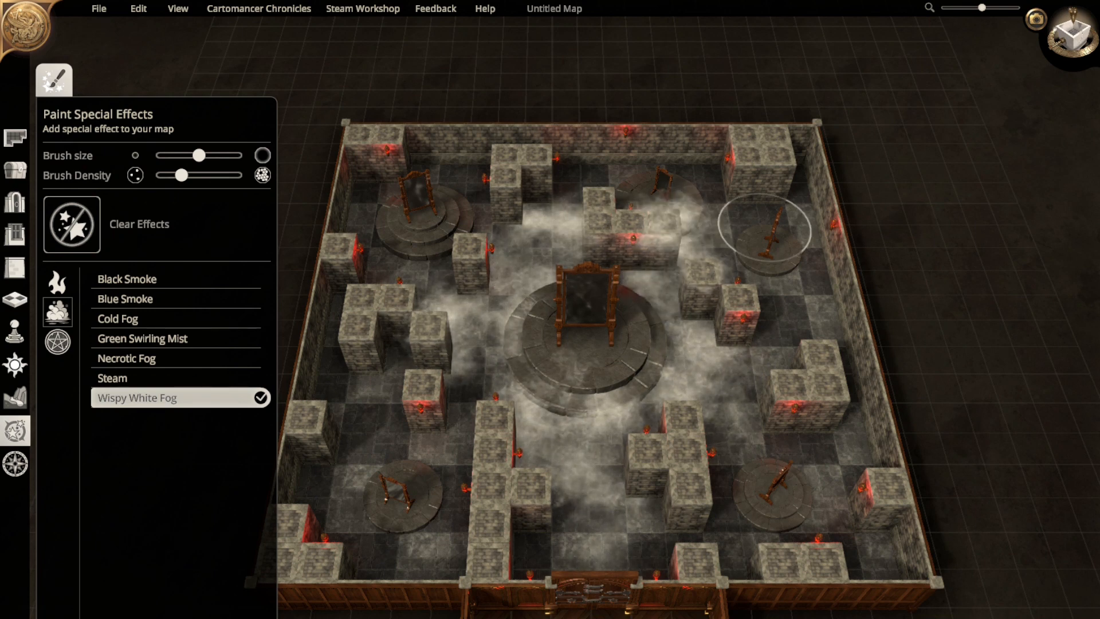
mouse_move(814, 324)
right_down()
mouse_move(731, 340)
mouse_move(634, 528)
mouse_move(651, 565)
right_up()
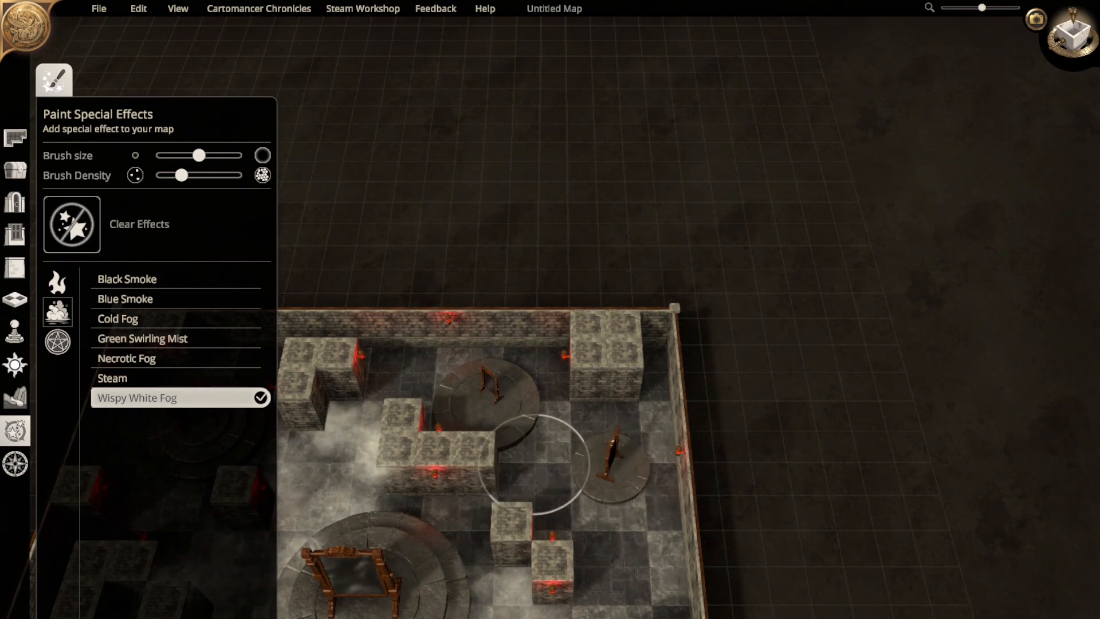
click(557, 439)
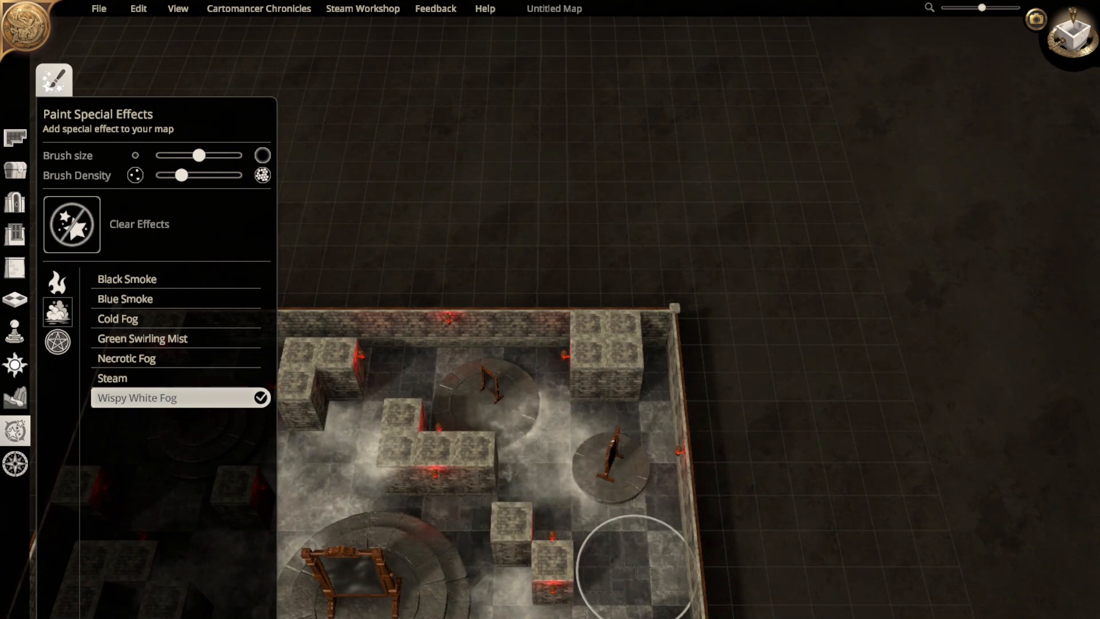
click(633, 566)
mouse_move(633, 564)
right_down()
mouse_move(633, 515)
mouse_move(749, 356)
mouse_move(708, 338)
right_up()
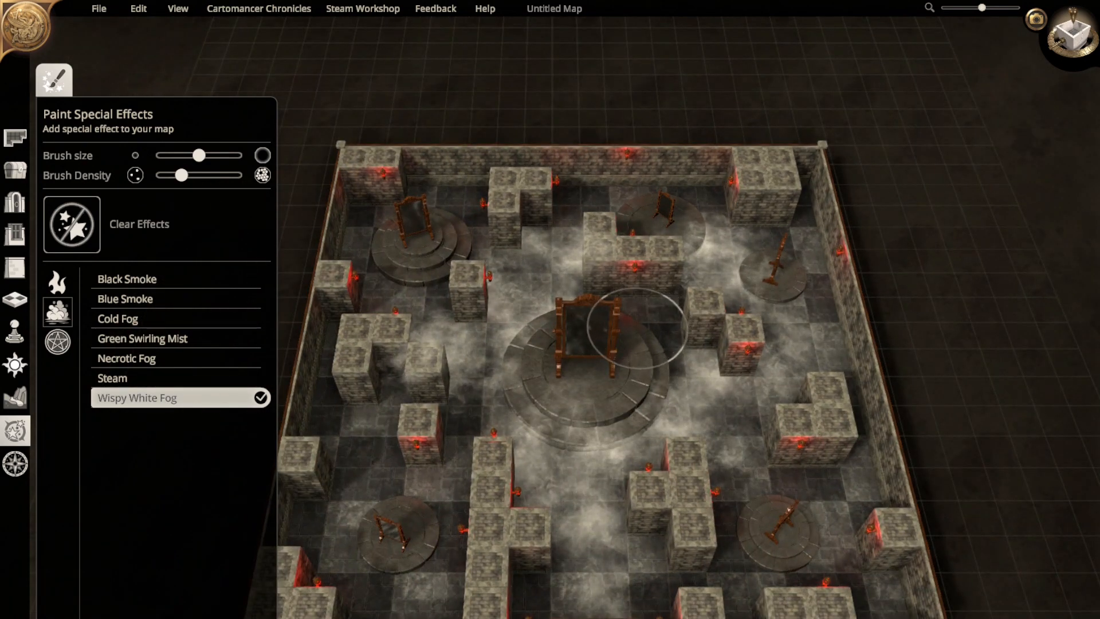
- Try extending the Wispy White Fog across the stone room's remaining floor and undo all the painted fog
mouse_move(695, 418)
right_down()
mouse_move(654, 389)
mouse_move(560, 229)
mouse_move(693, 209)
mouse_move(754, 321)
right_up()
mouse_move(523, 350)
mouse_down()
mouse_move(466, 344)
mouse_move(501, 441)
mouse_move(659, 435)
mouse_move(776, 388)
mouse_move(911, 361)
mouse_up()
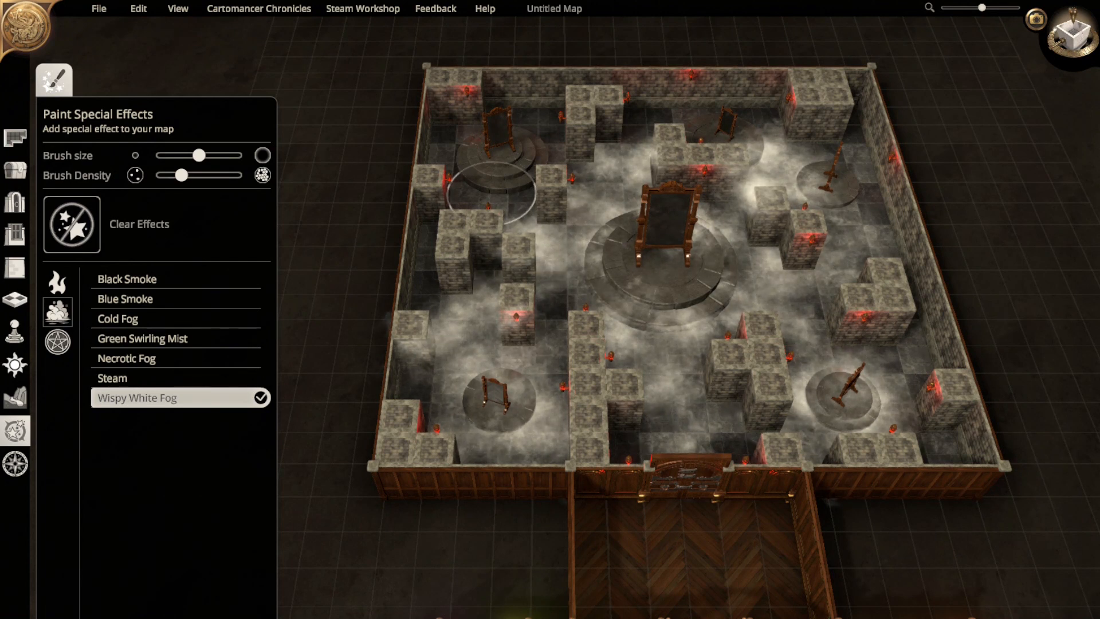
click(491, 190)
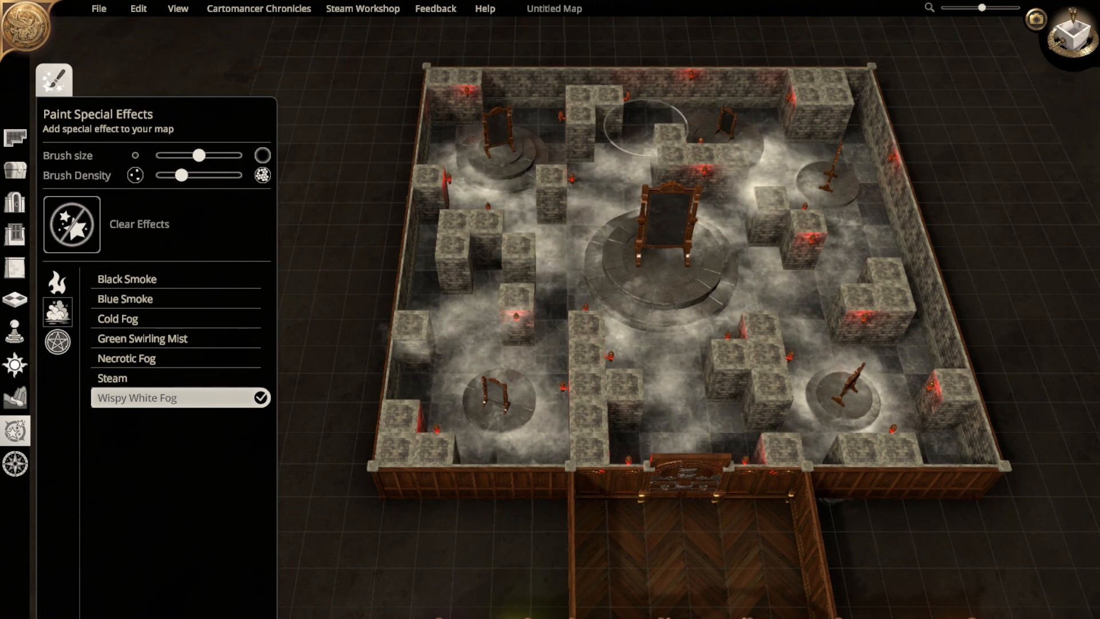
drag(643, 128, 542, 118)
mouse_move(840, 252)
right_down()
mouse_move(657, 361)
mouse_move(673, 462)
mouse_move(713, 442)
right_up()
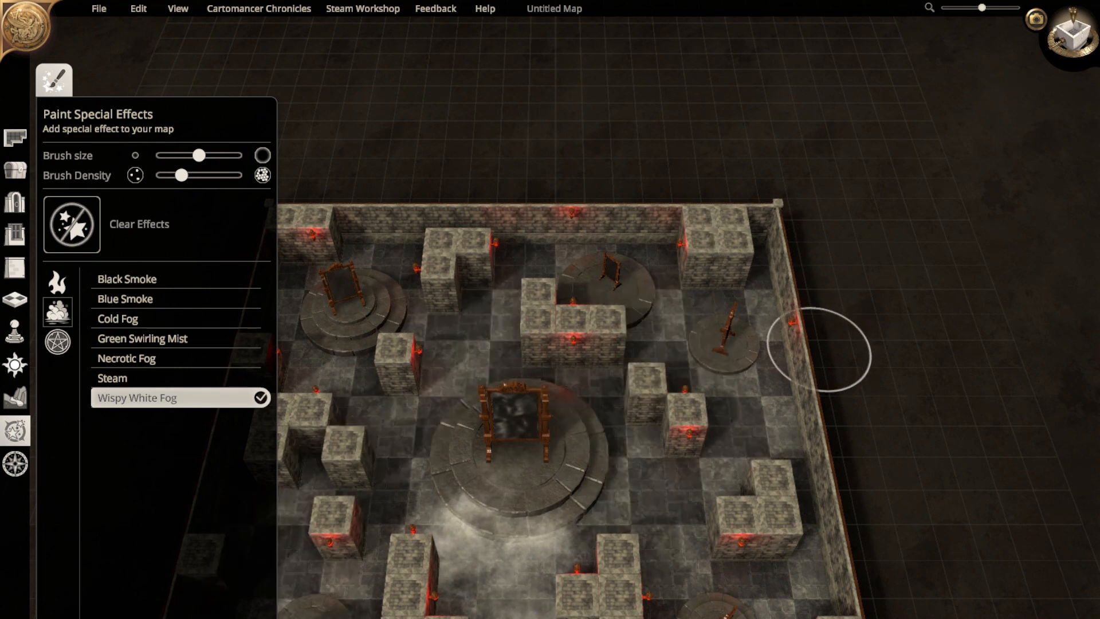
right_drag(745, 431, 727, 256)
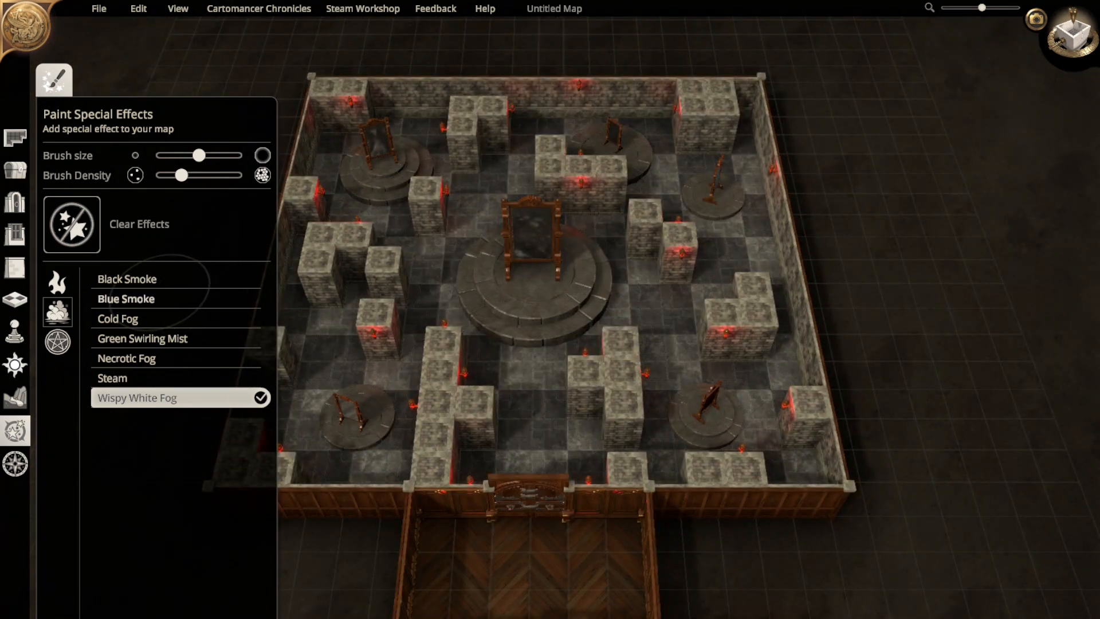
- Lower the brush density and paint Black Smoke around the central platform, entrance, near mirrors and far-right part of the stone room
click(127, 279)
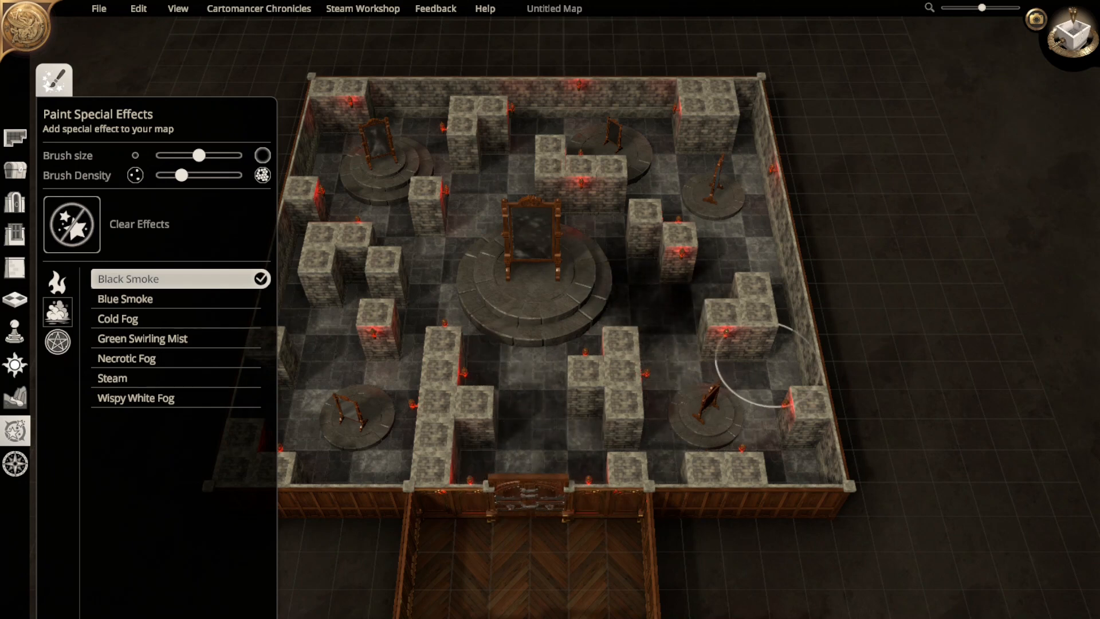
drag(181, 175, 166, 176)
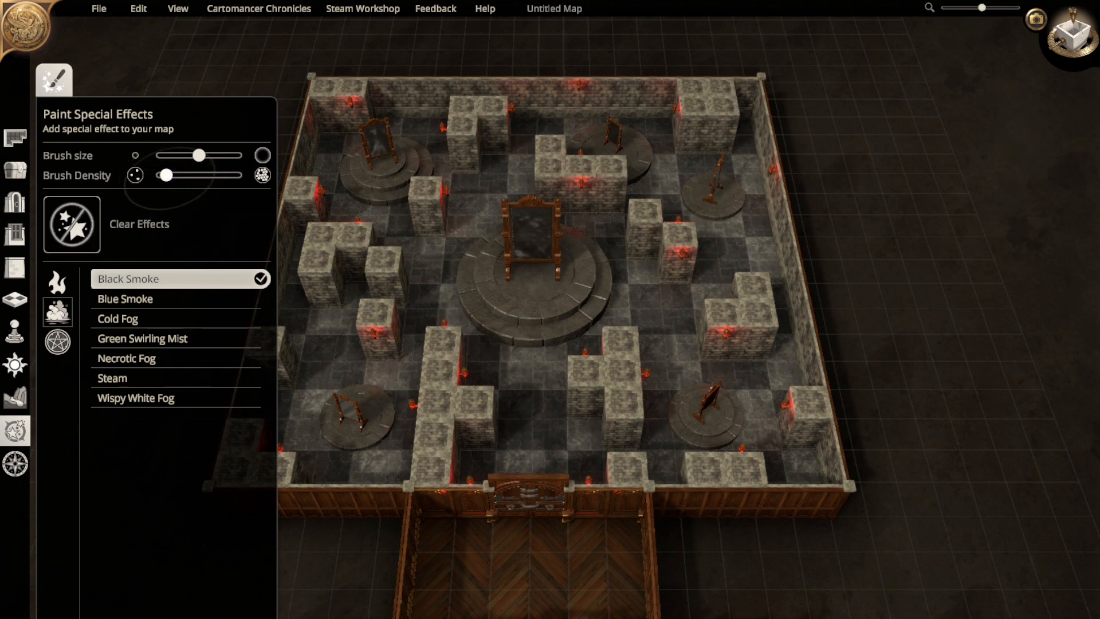
click(654, 314)
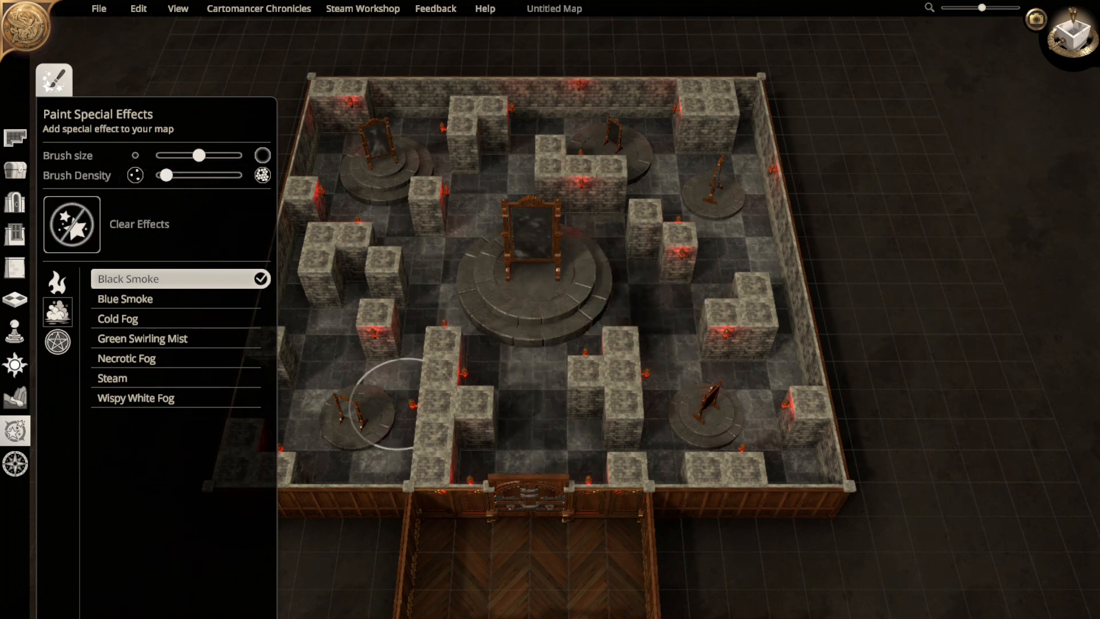
click(337, 421)
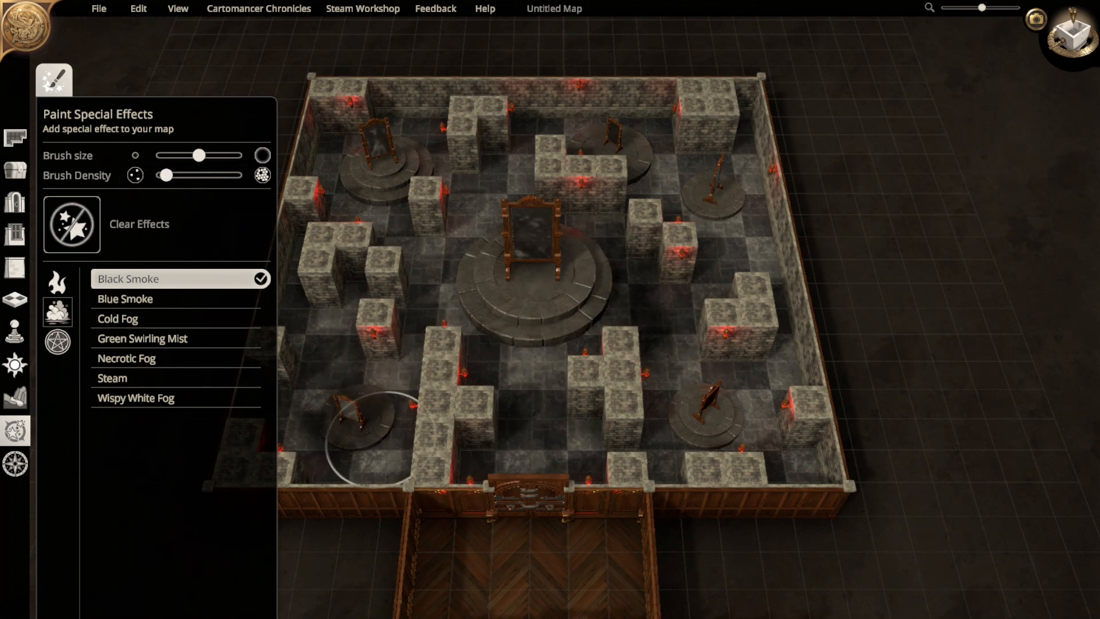
click(458, 266)
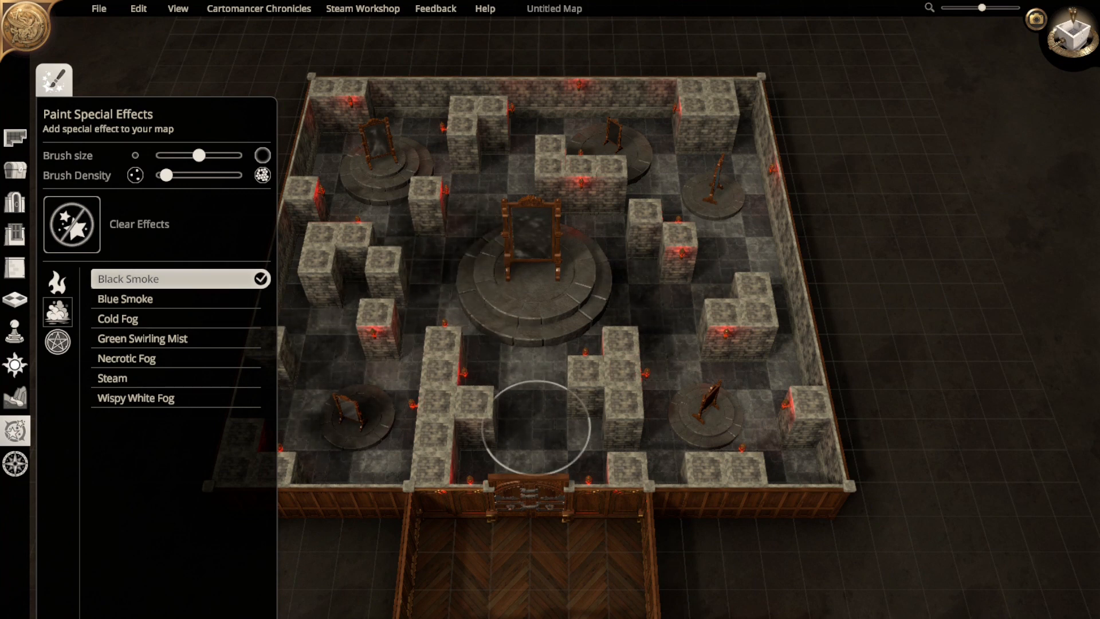
click(518, 378)
click(528, 460)
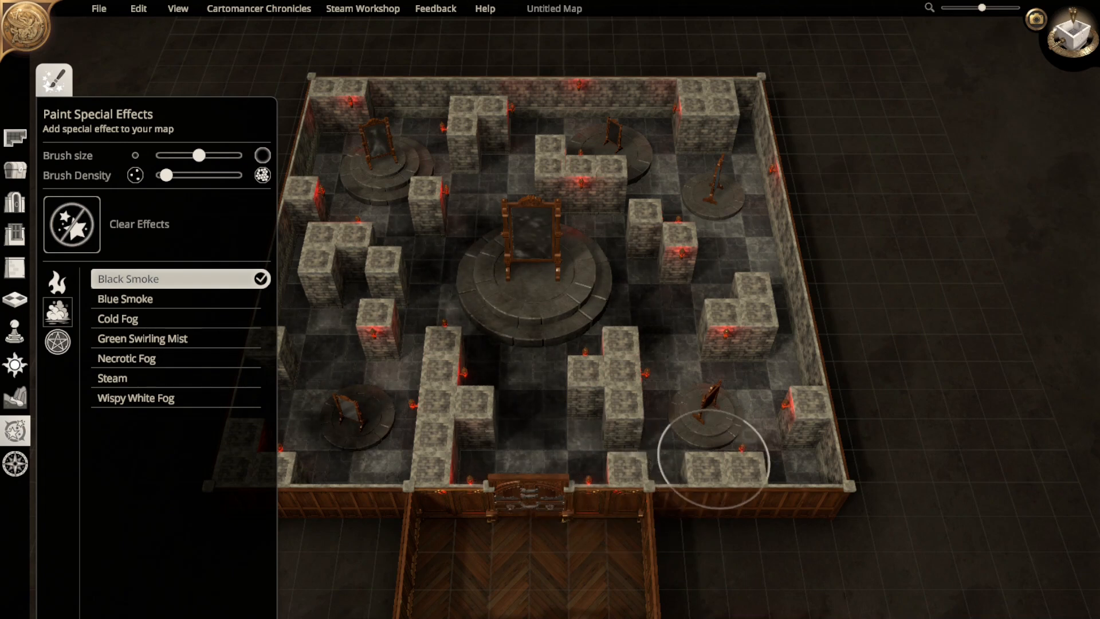
click(730, 406)
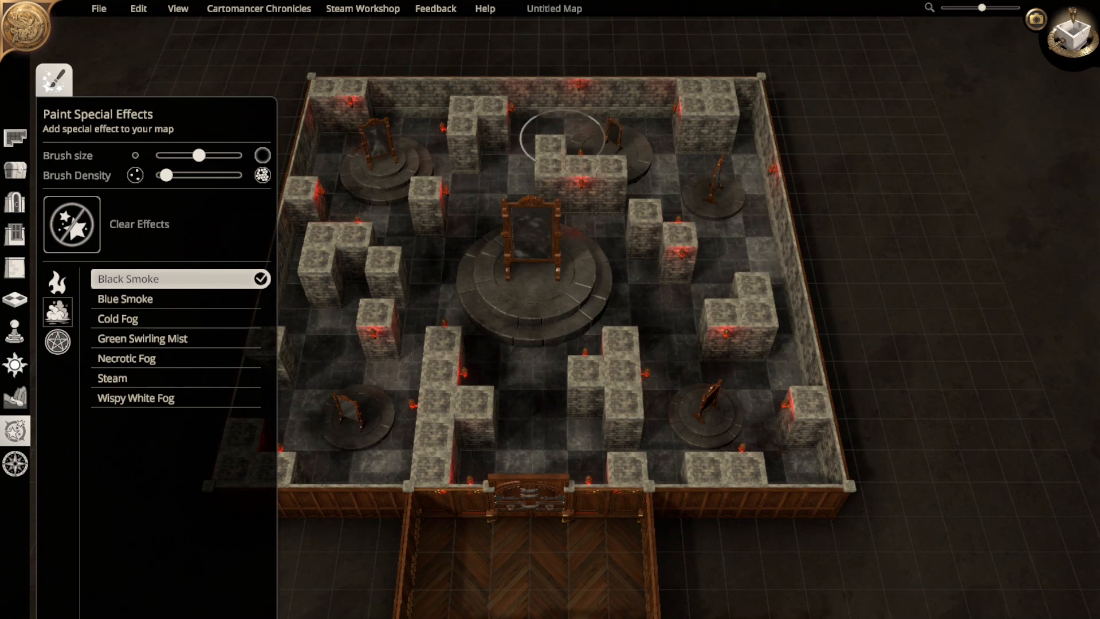
click(668, 174)
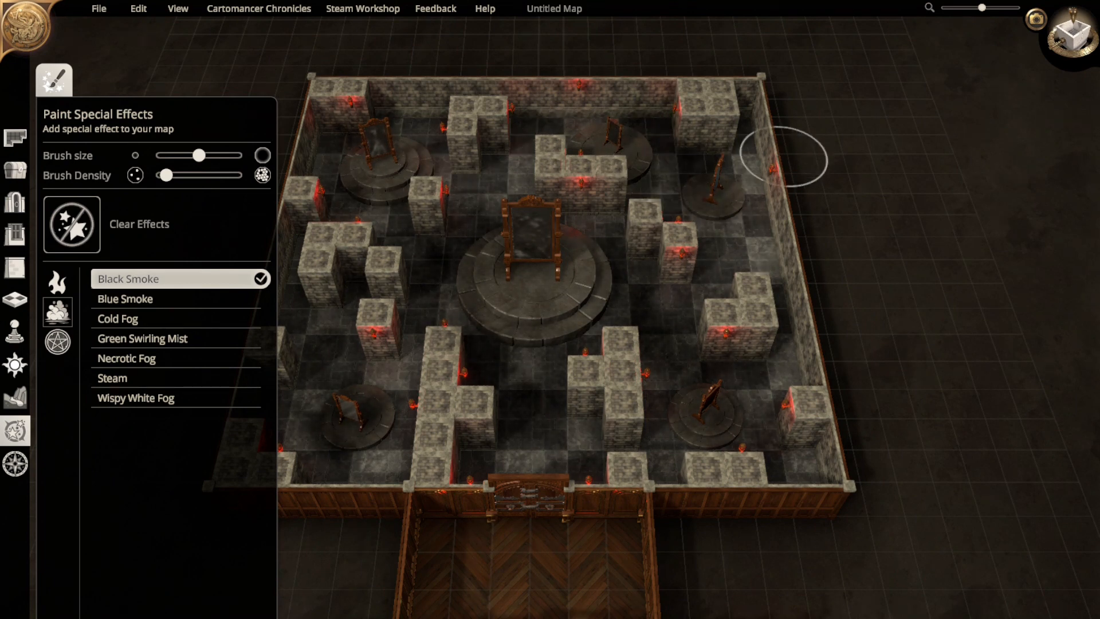
- Paint Black Smoke over the left side of the stone room, around the stepped mirror platform and between the block pillars
key(a)
key(w)
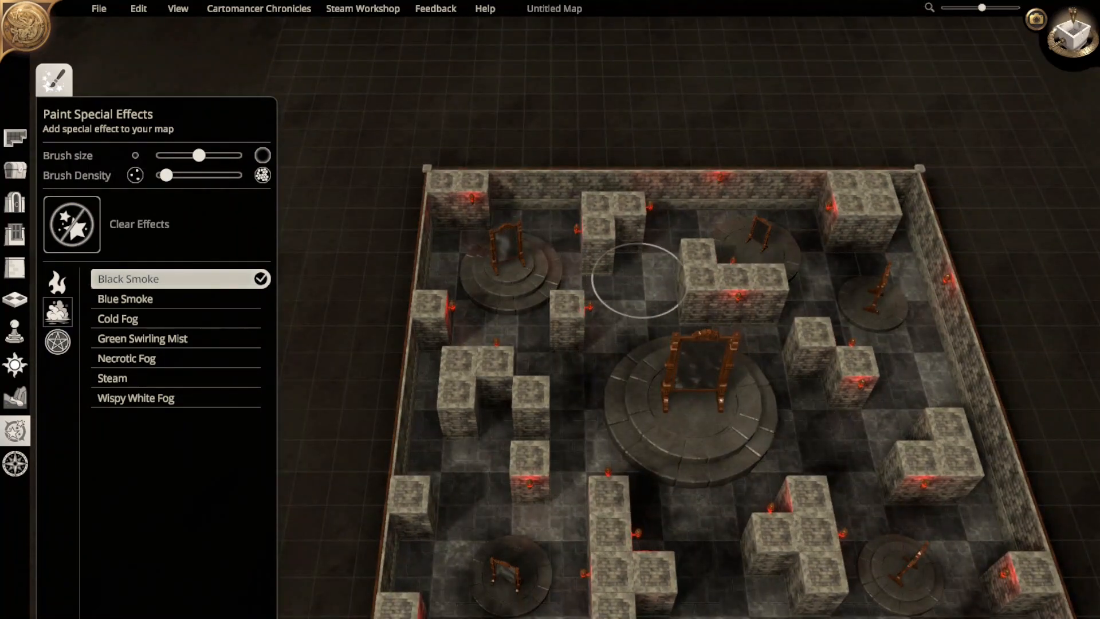
click(636, 280)
mouse_move(772, 485)
right_down()
mouse_move(738, 360)
mouse_move(811, 524)
mouse_move(739, 593)
right_up()
click(518, 570)
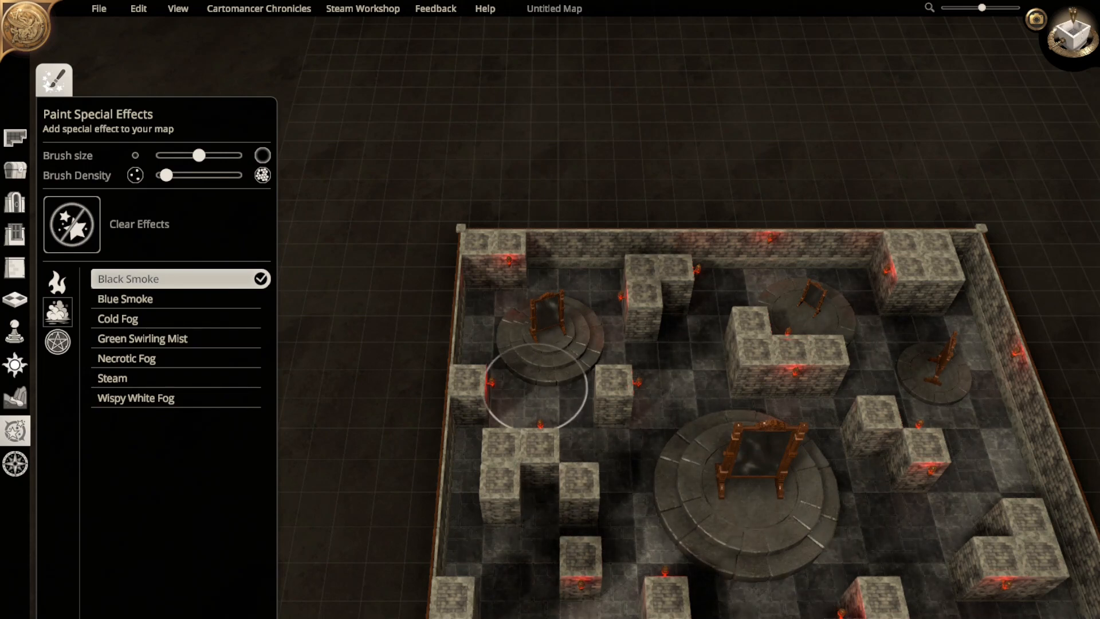
click(536, 383)
mouse_move(891, 553)
right_down()
mouse_move(717, 449)
mouse_move(649, 312)
mouse_move(848, 502)
mouse_move(797, 415)
right_up()
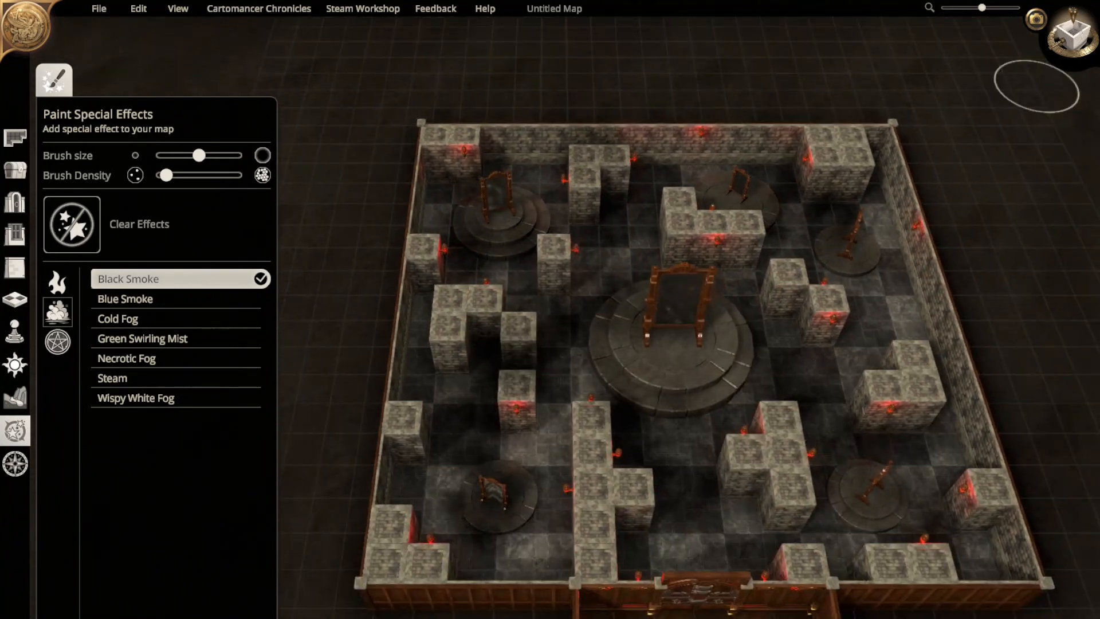
- Examine the smoke coverage in the stone mirror room and the layout of the coloured-light maze from top-down and perspective views
click(1073, 35)
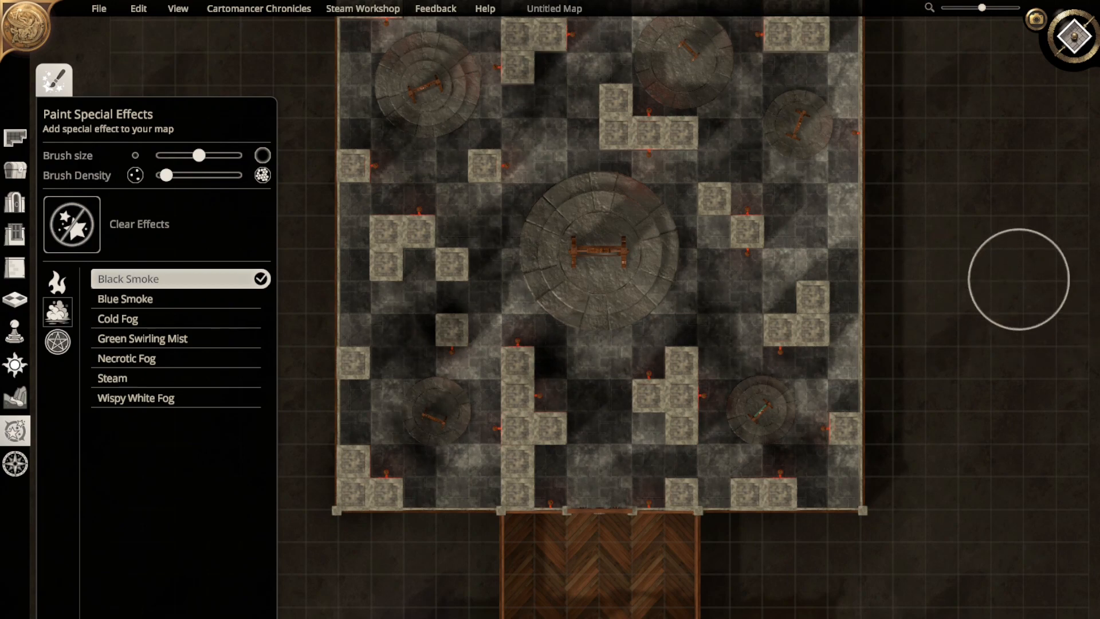
right_drag(1028, 345, 1032, 322)
click(1075, 38)
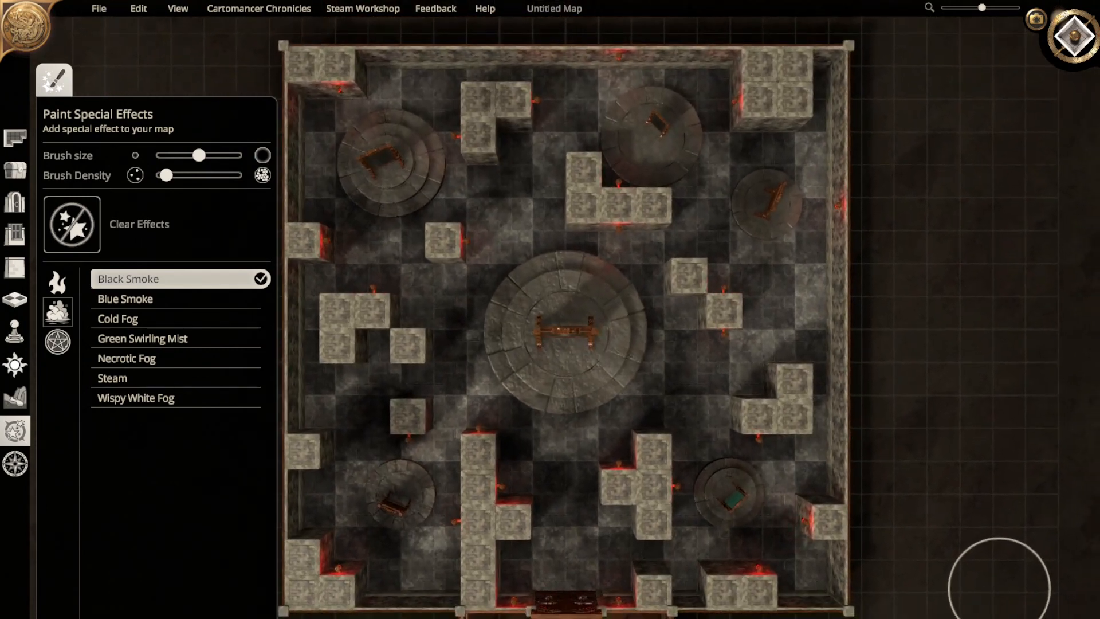
mouse_move(994, 576)
right_down()
mouse_move(1023, 492)
mouse_move(1012, 514)
right_up()
scroll(1012, 514, down, 5)
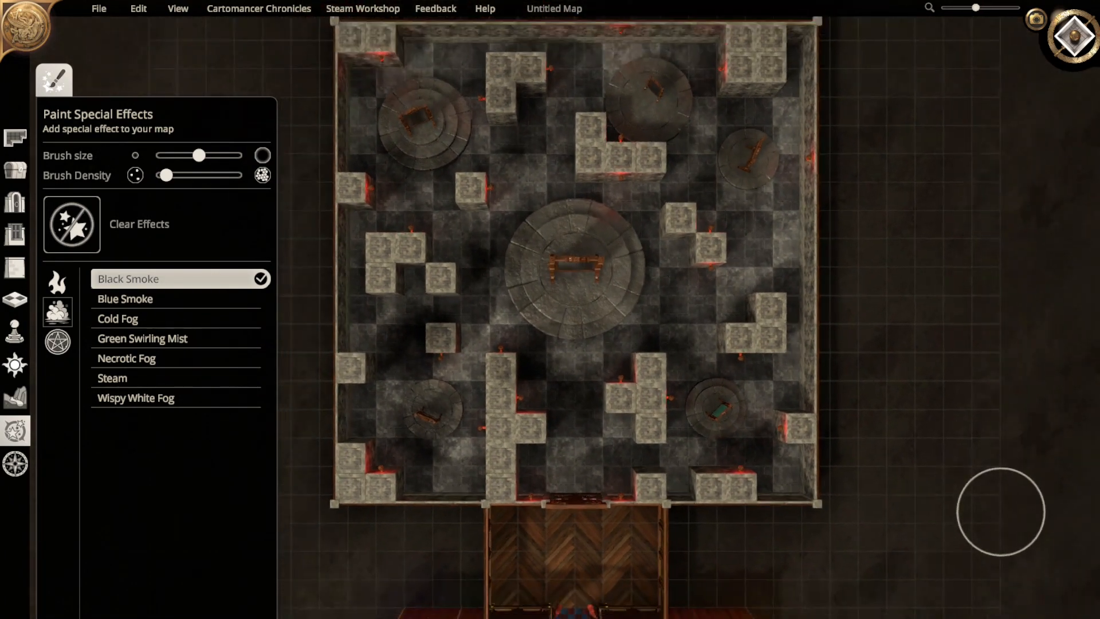
mouse_move(866, 538)
right_down()
mouse_move(853, 361)
mouse_move(872, 454)
mouse_move(796, 493)
mouse_move(802, 243)
right_up()
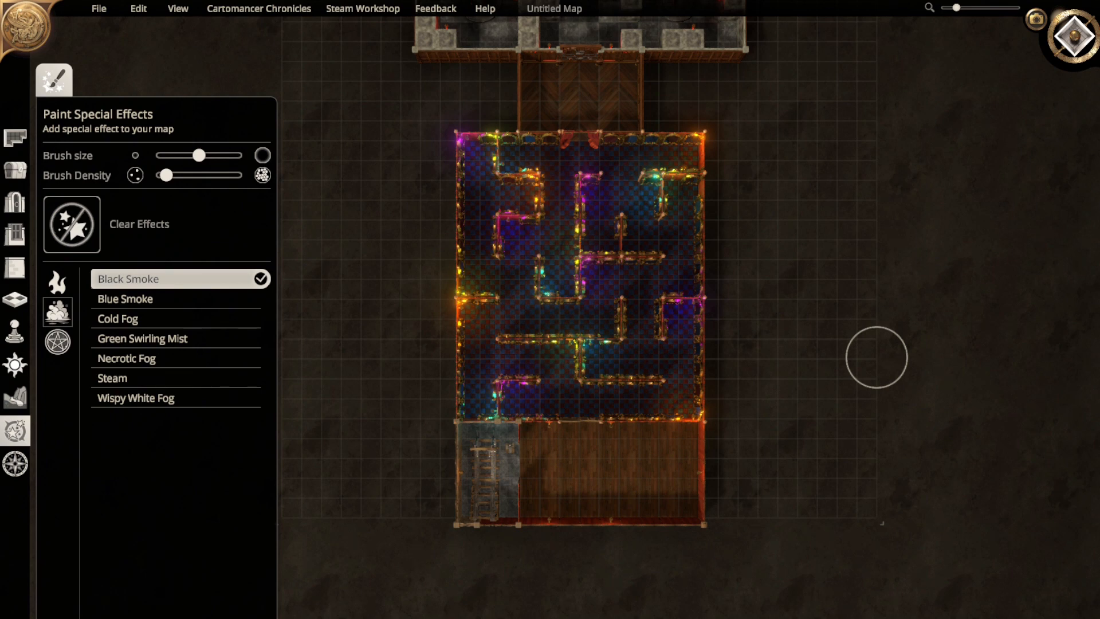
right_drag(811, 441, 790, 302)
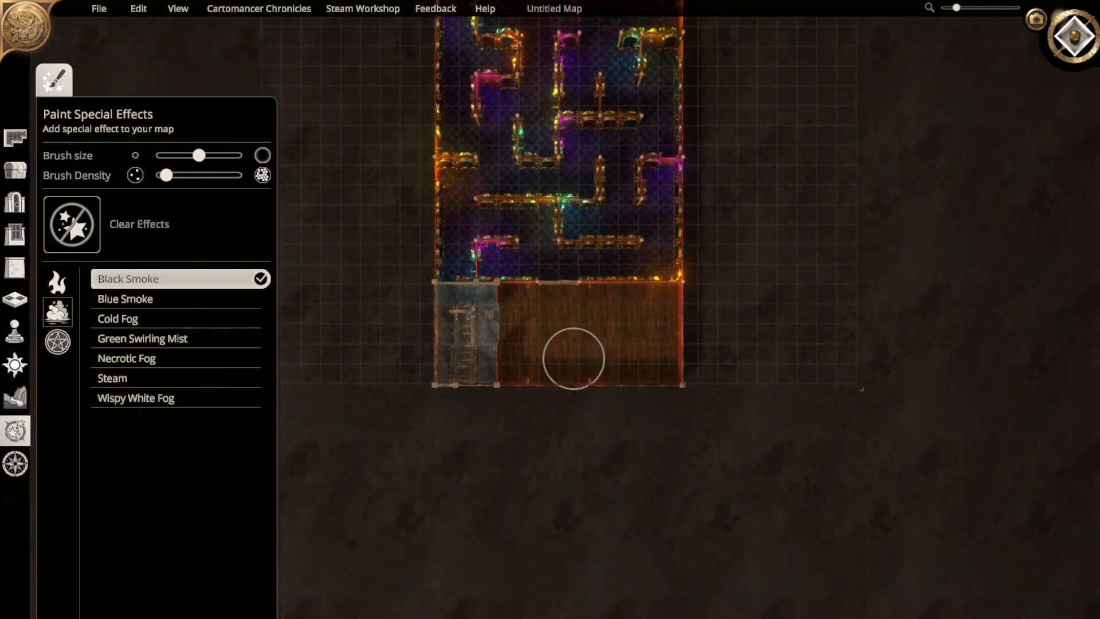
mouse_move(784, 138)
right_down()
mouse_move(872, 445)
mouse_move(877, 271)
right_up()
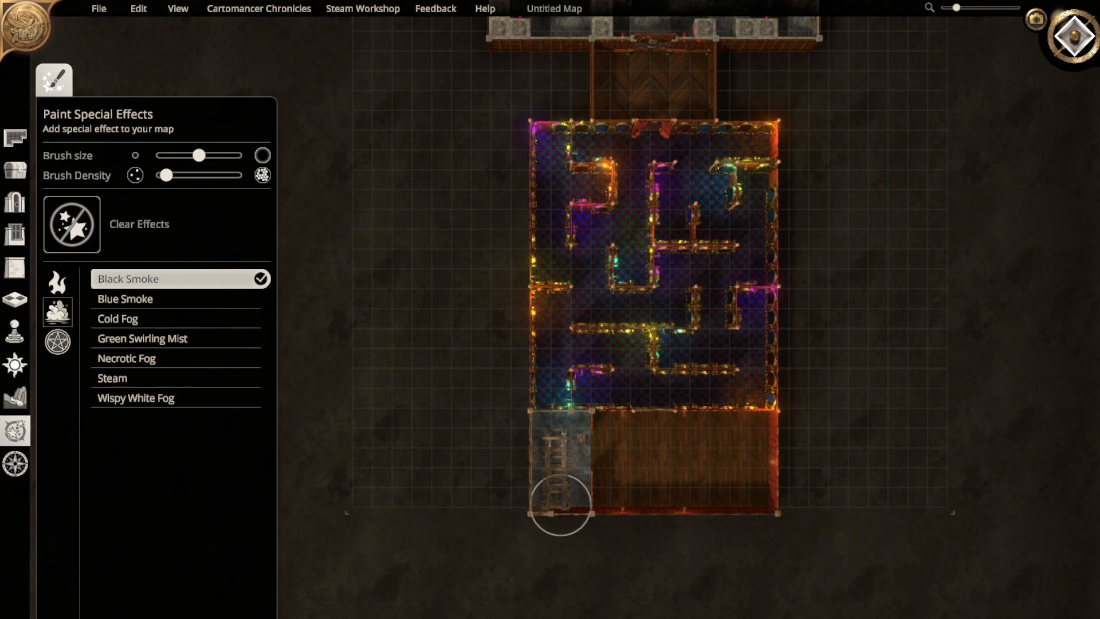
click(1074, 36)
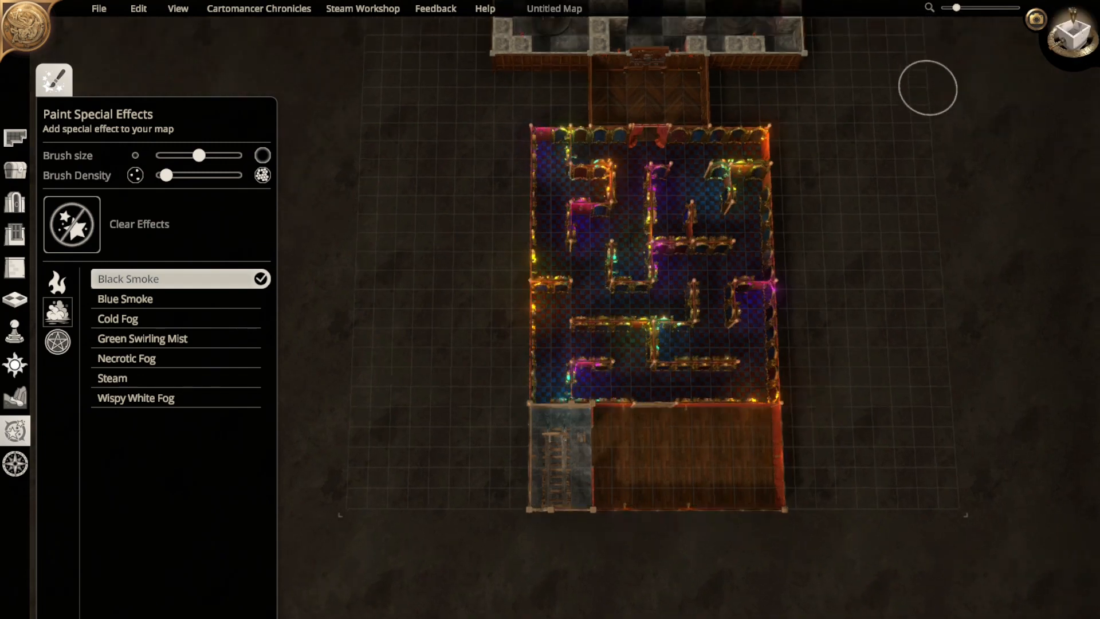
click(1075, 37)
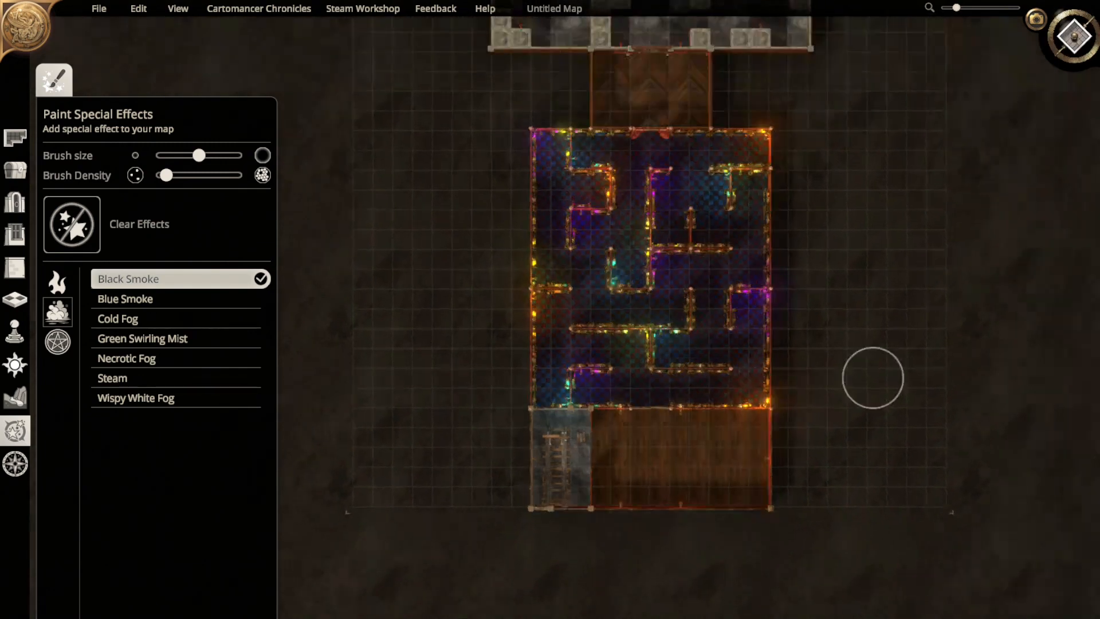
- Paint Black Smoke over the rail track on the stone floor beside the wooden entrance room
scroll(663, 476, up, 3)
scroll(648, 480, up, 5)
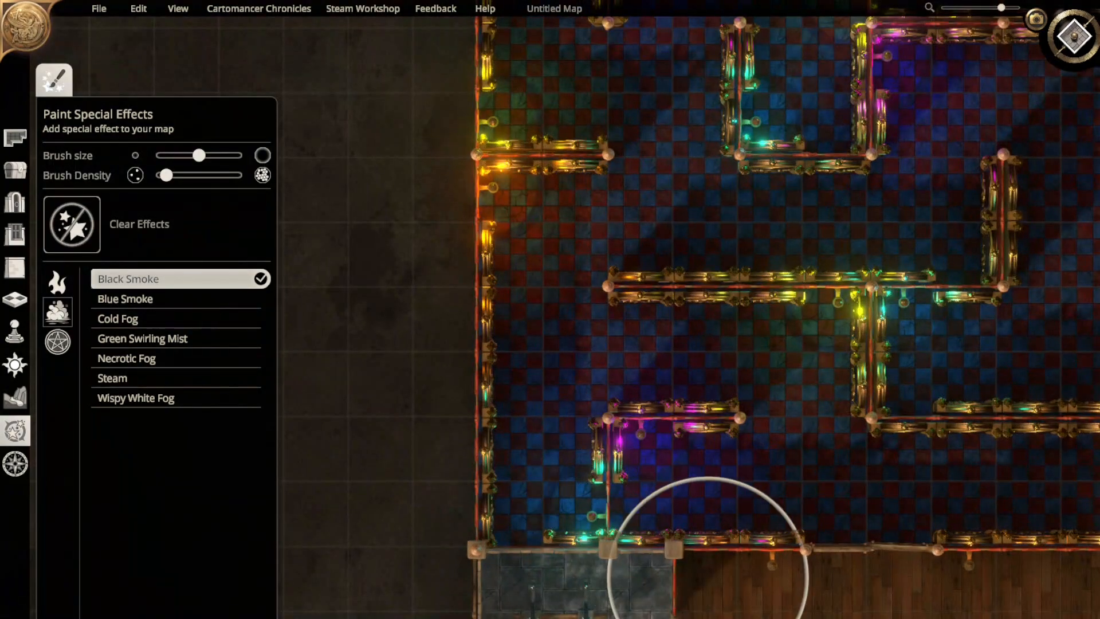
middle_drag(695, 565, 671, 189)
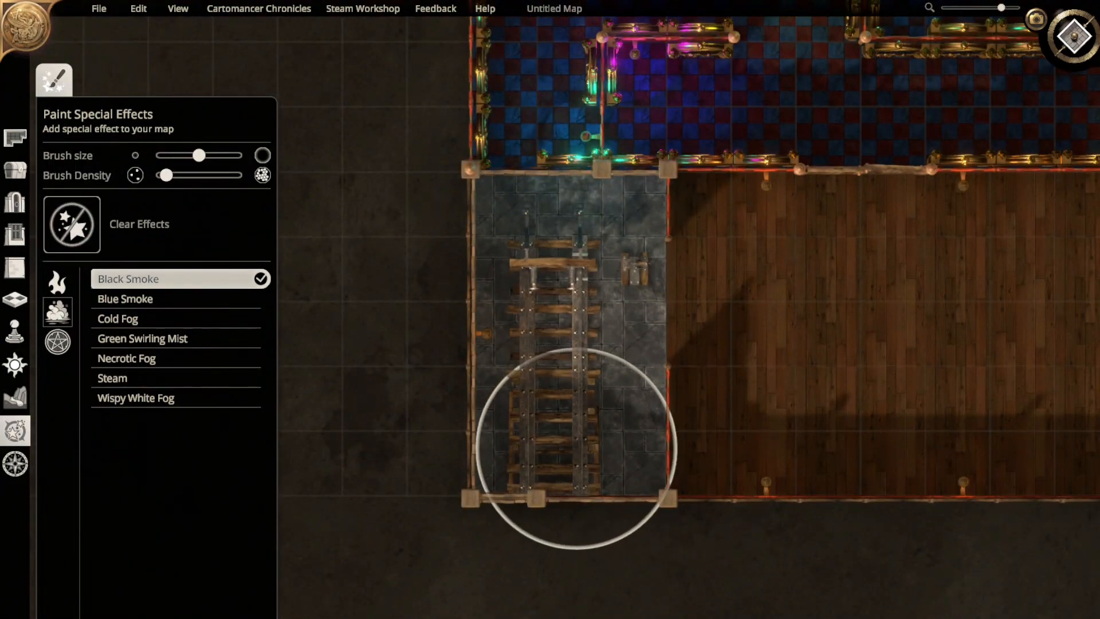
click(565, 444)
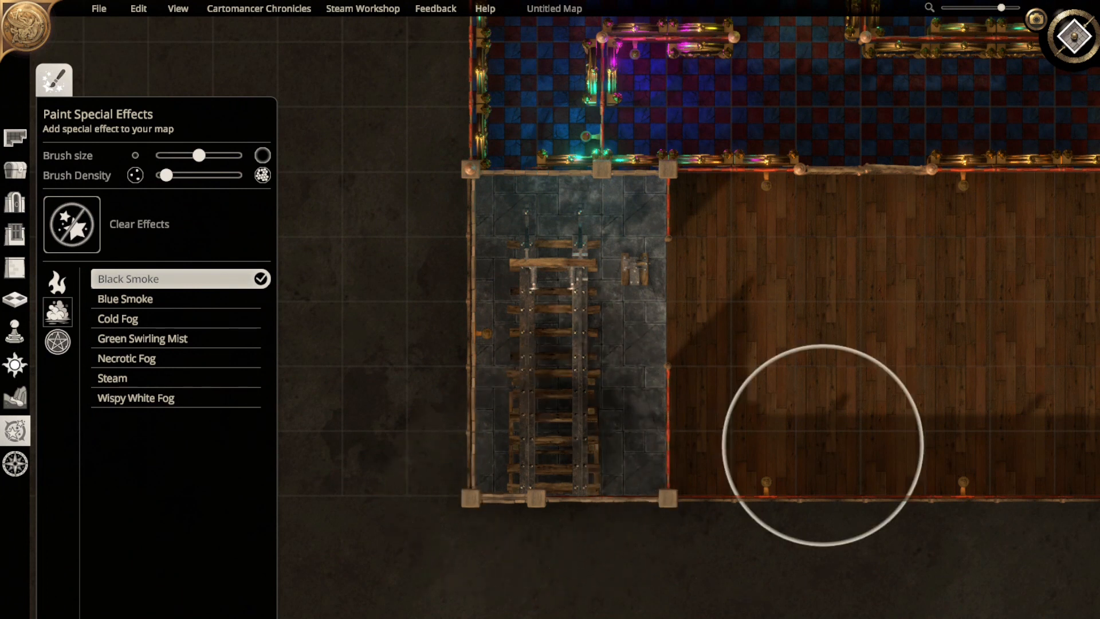
- Set the map lighting to night and check how the coloured-light maze and the stone mirror room look in it
mouse_move(1002, 370)
middle_down()
mouse_move(930, 357)
mouse_move(834, 307)
middle_up()
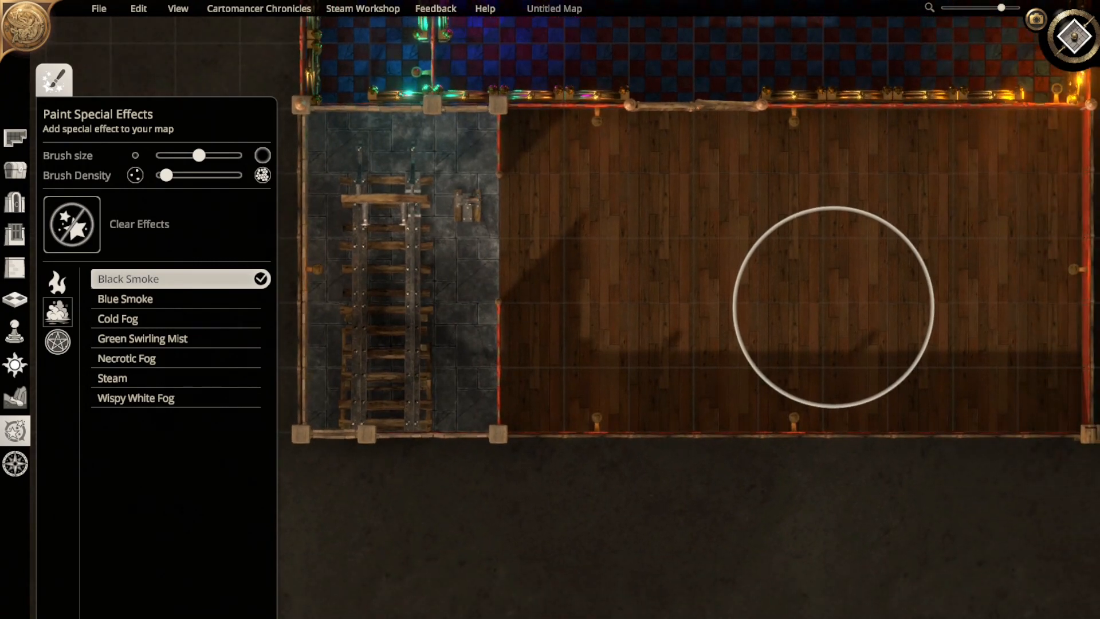
scroll(846, 315, down, 2)
middle_drag(804, 290, 762, 521)
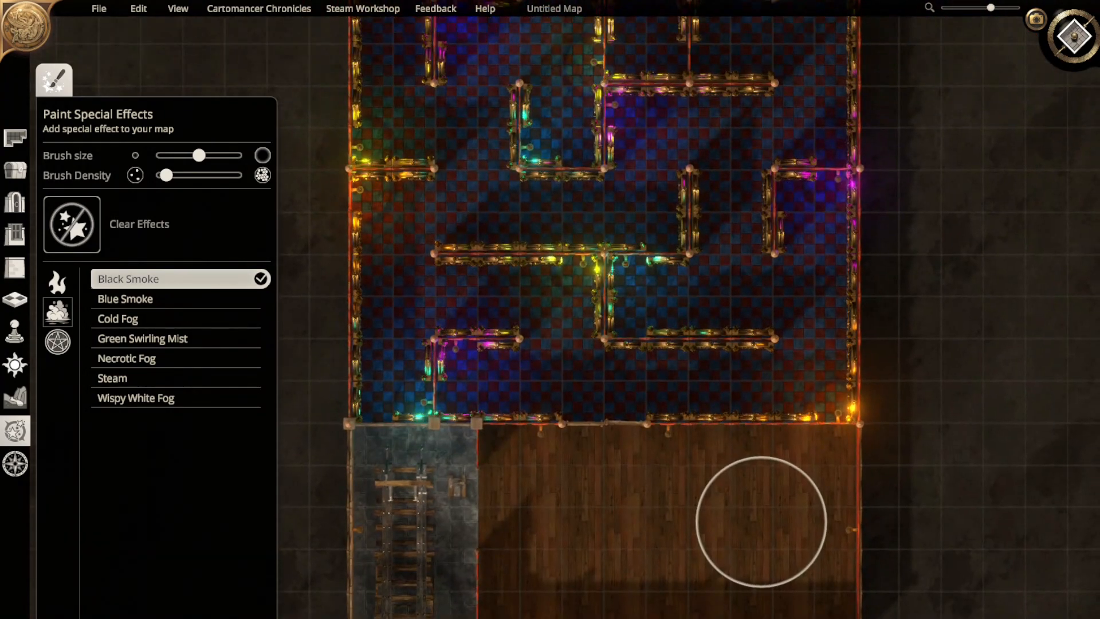
scroll(761, 522, down, 2)
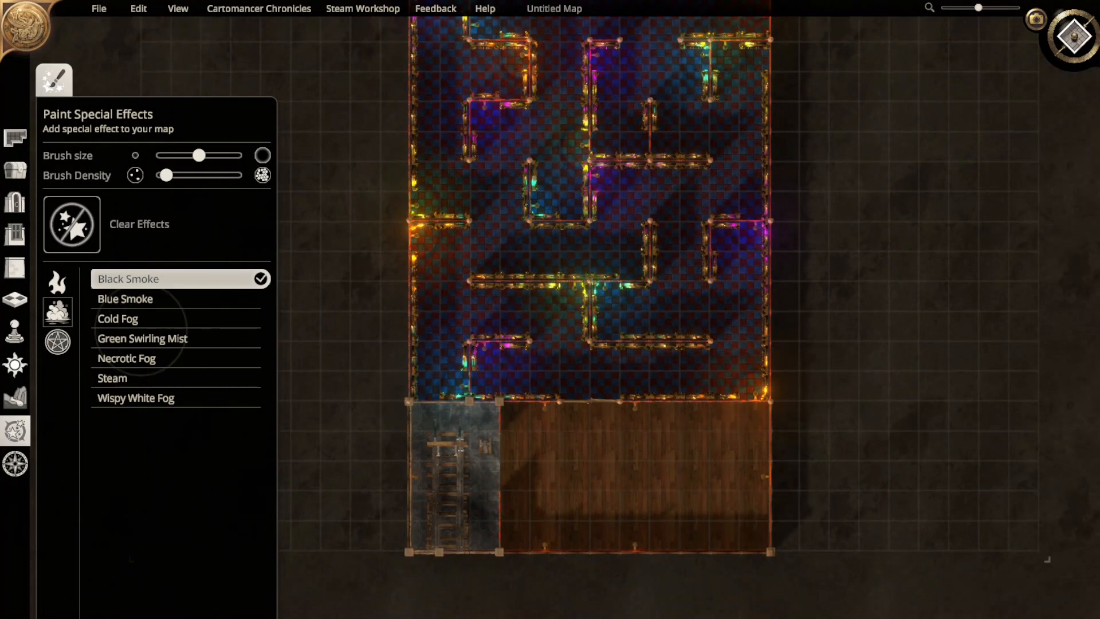
click(15, 365)
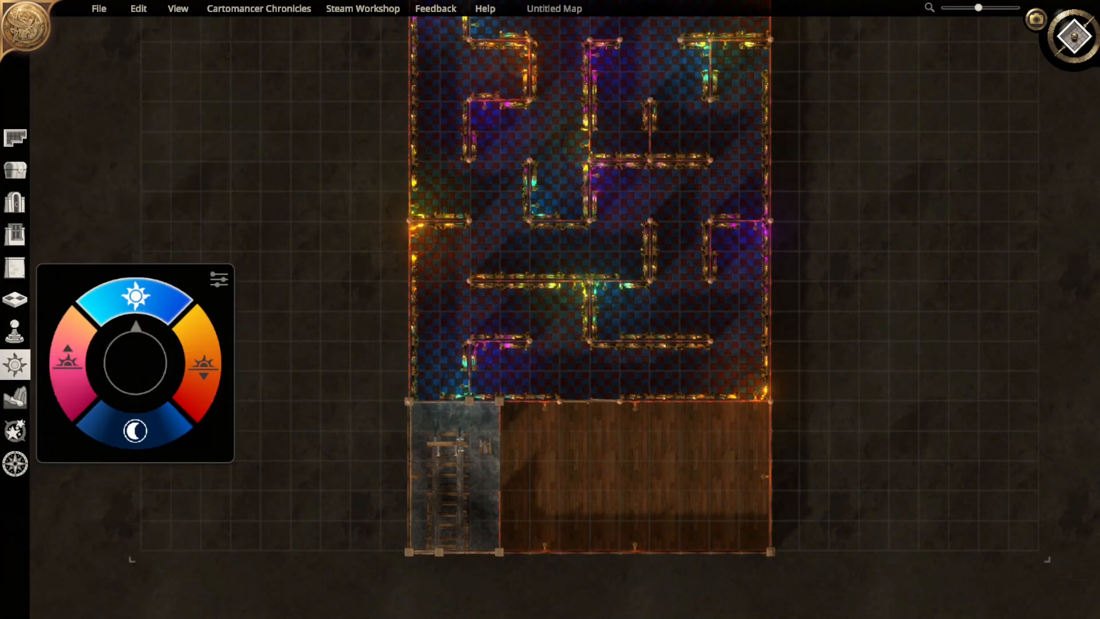
click(135, 431)
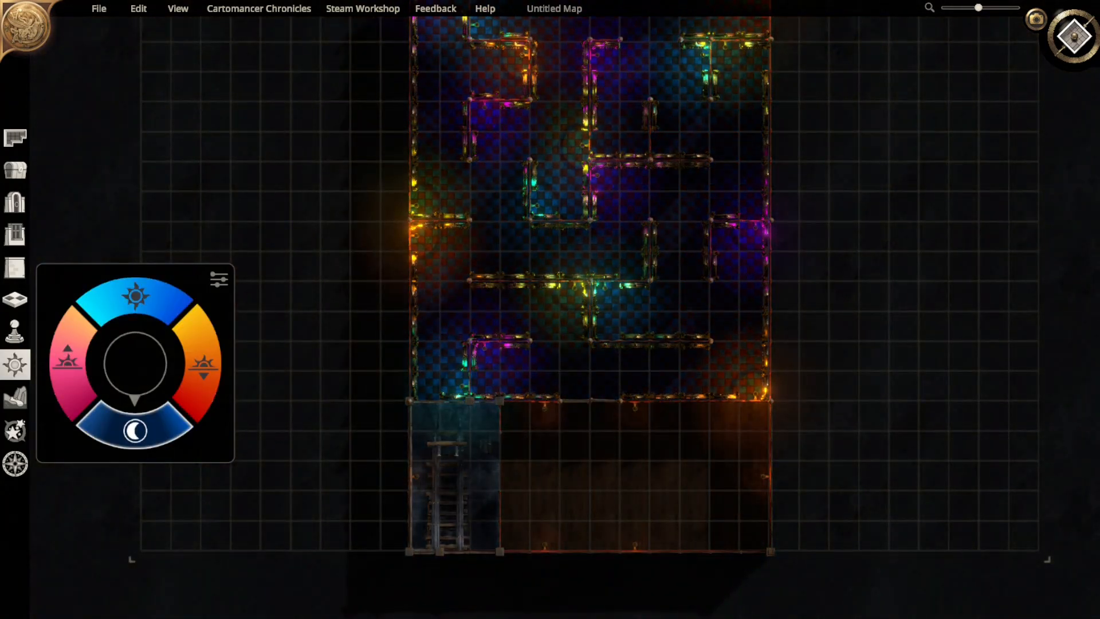
right_drag(573, 115, 550, 551)
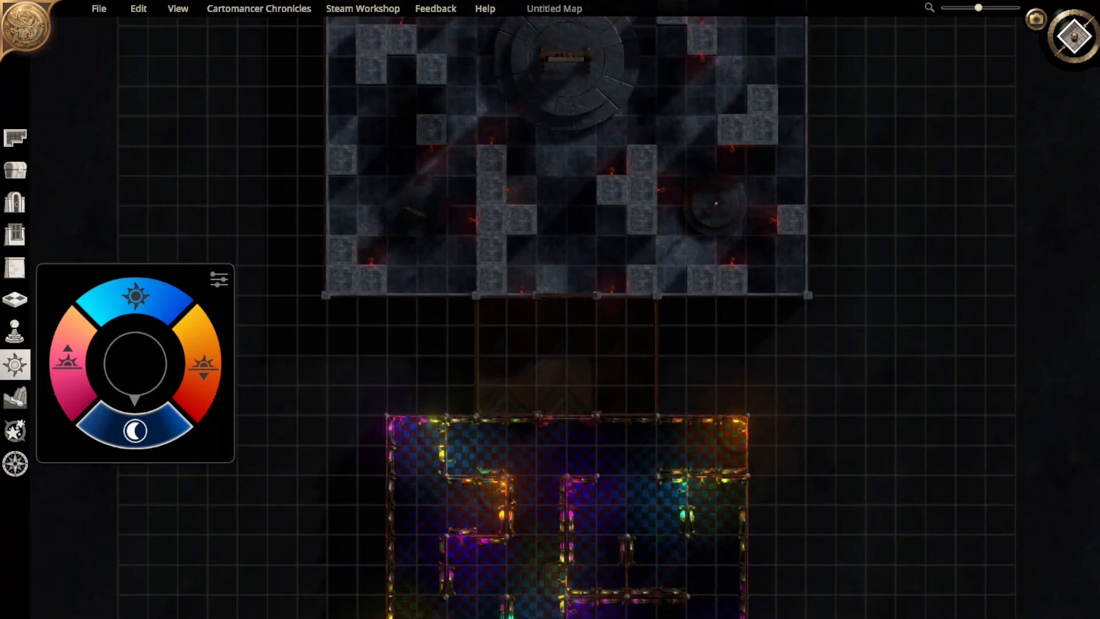
right_drag(716, 203, 727, 448)
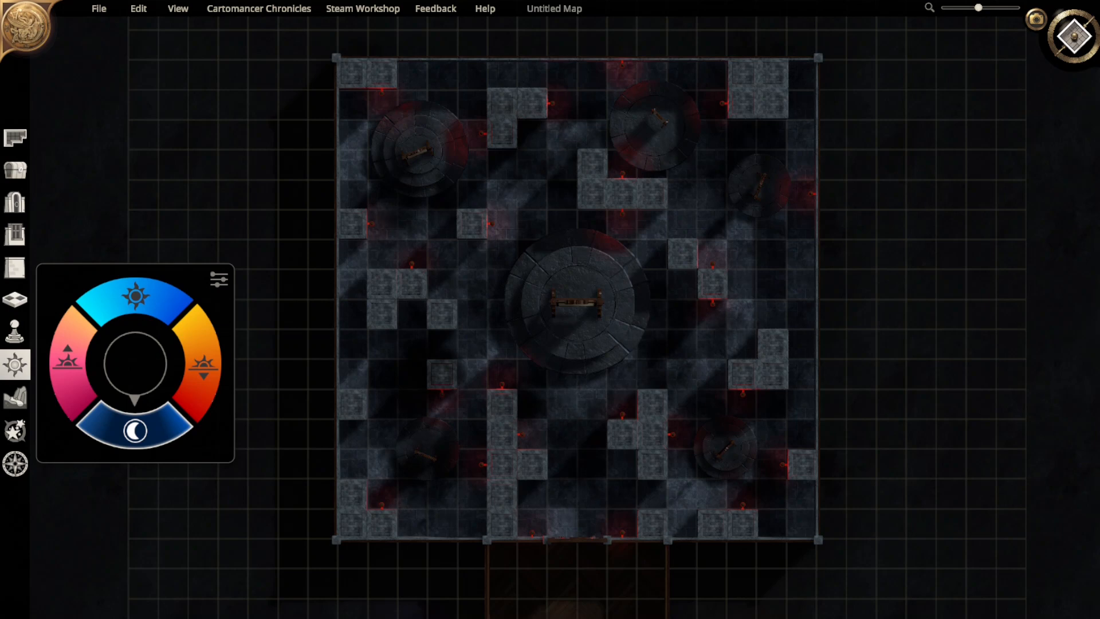
scroll(726, 448, down, 3)
right_drag(726, 448, 698, 125)
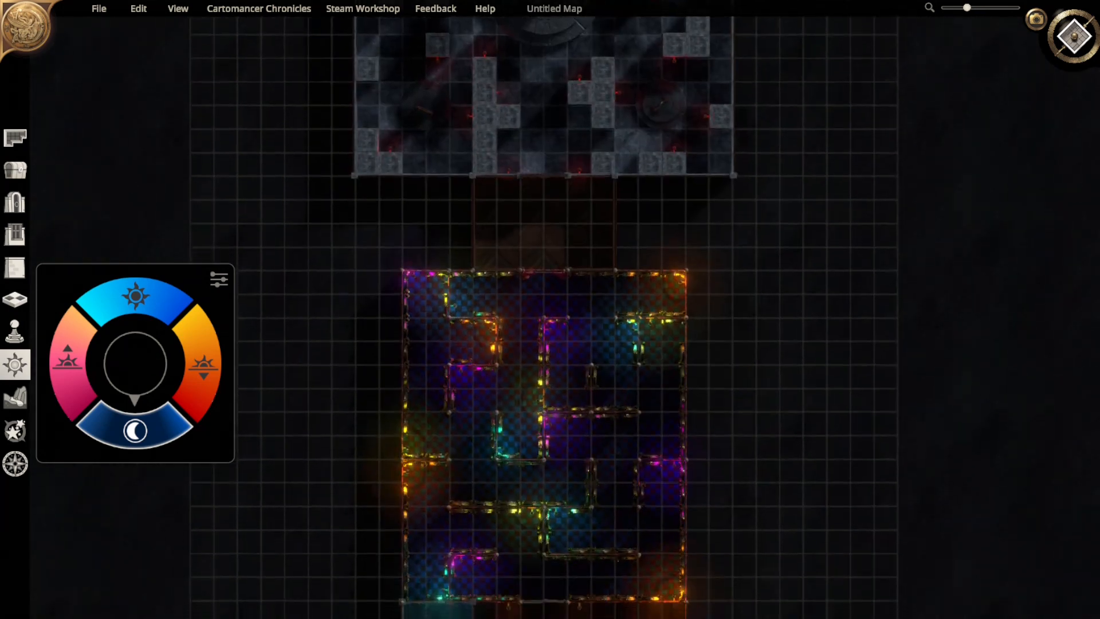
- Preview the map in sunset, day and sunrise lighting, then return it to night and review the maze and stone room
click(203, 366)
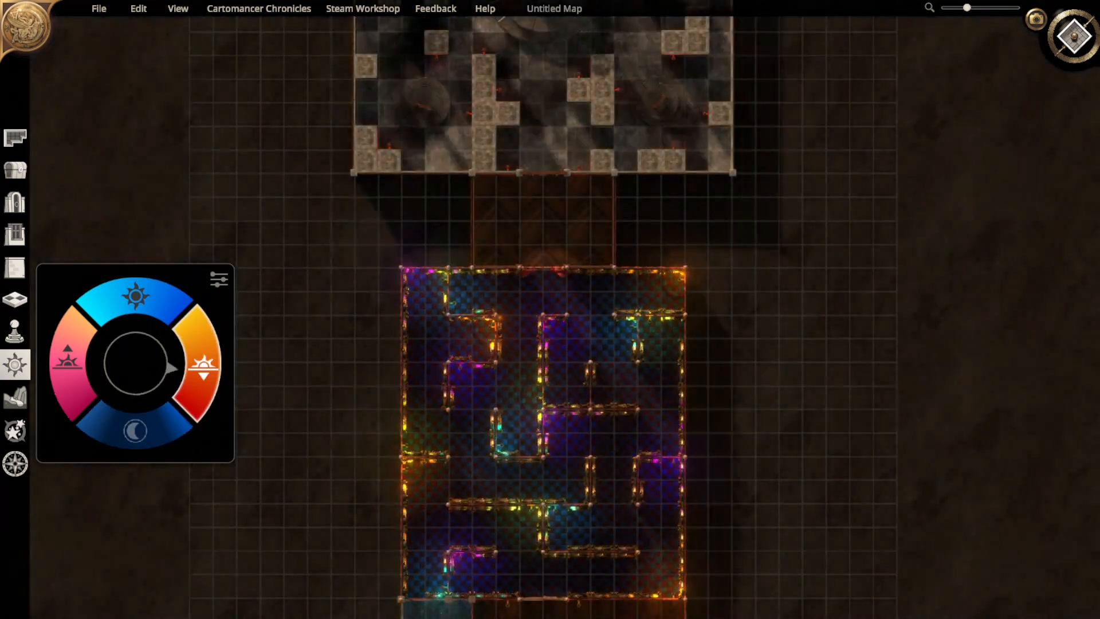
right_drag(546, 378, 517, 157)
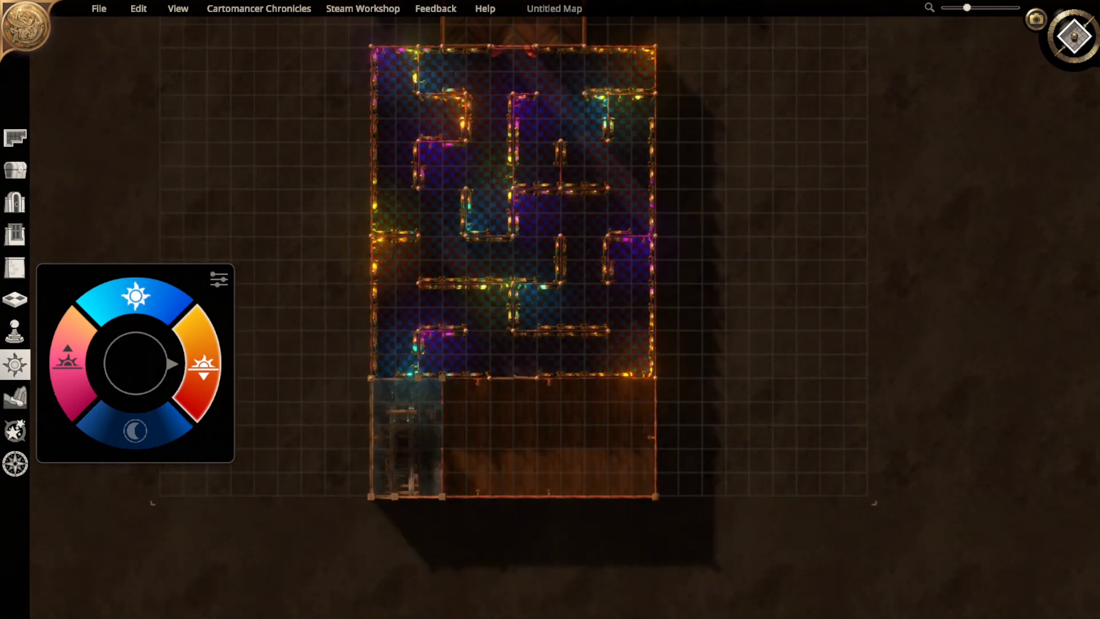
click(136, 296)
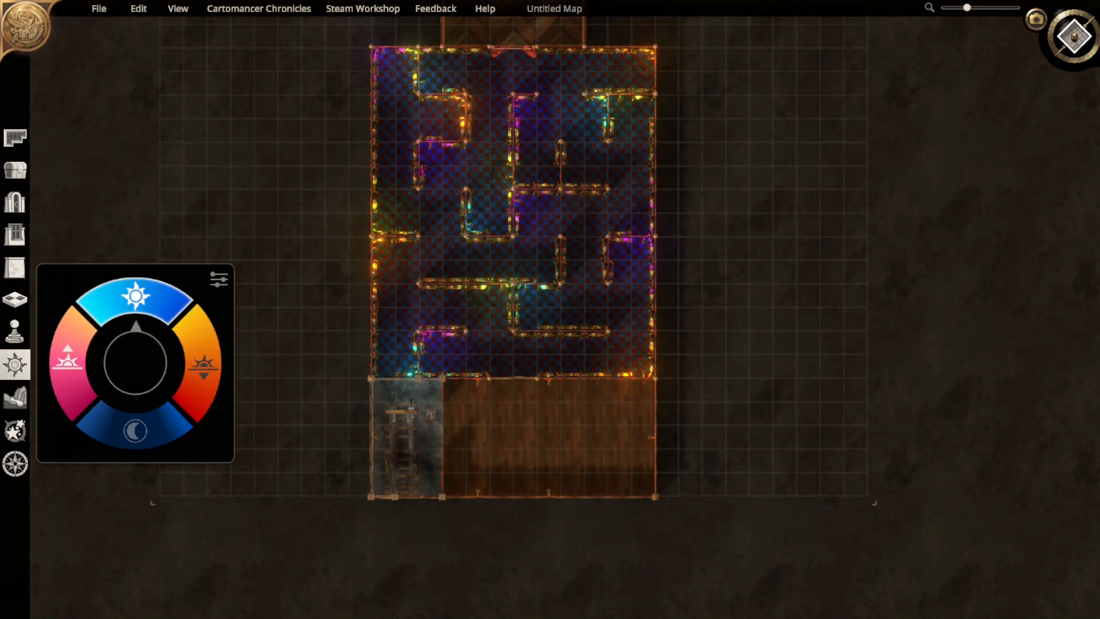
click(67, 360)
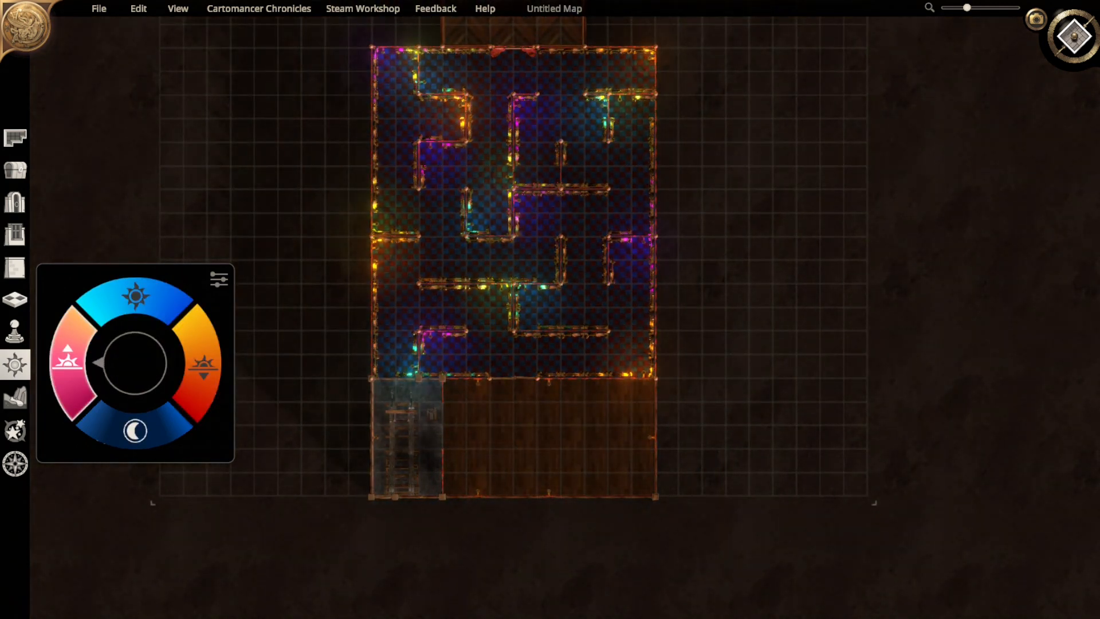
click(135, 431)
right_drag(487, 201, 577, 555)
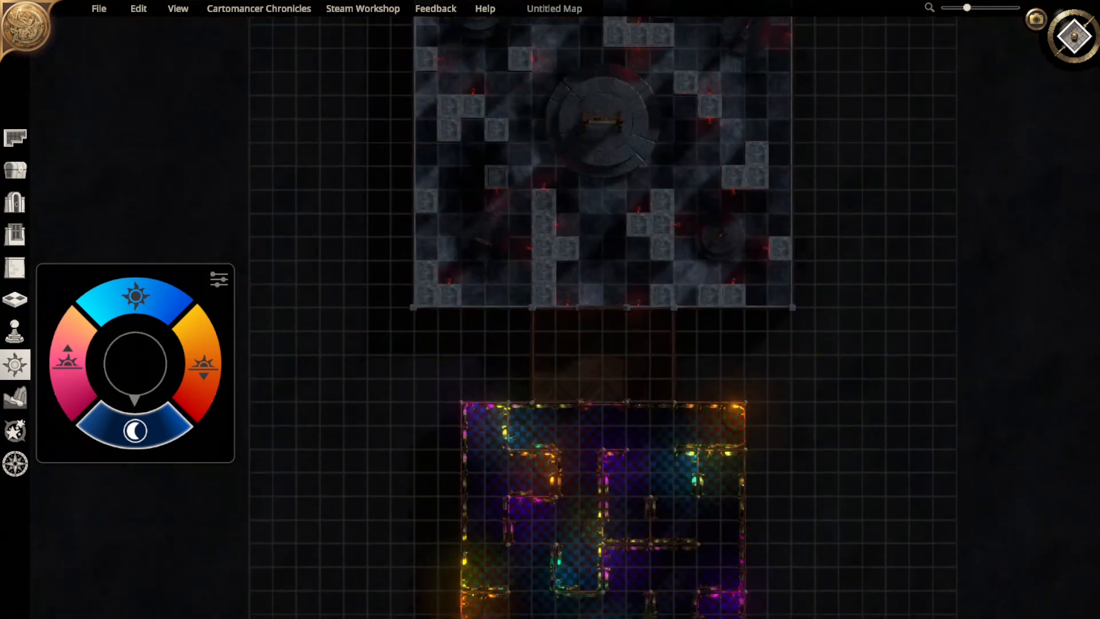
right_drag(573, 309, 569, 443)
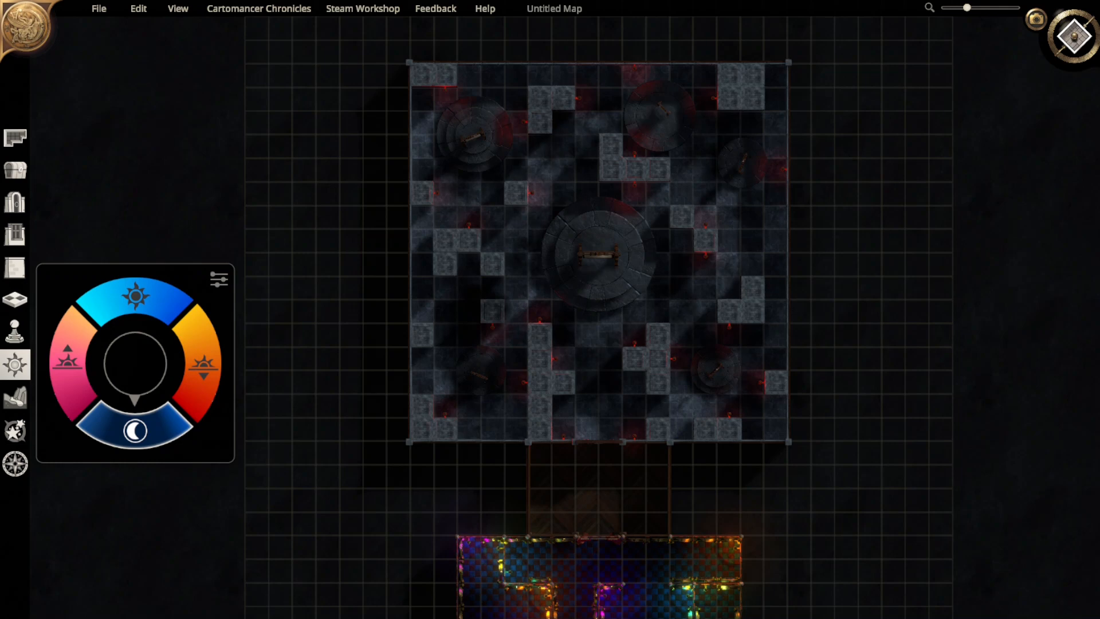
right_drag(573, 401, 557, 228)
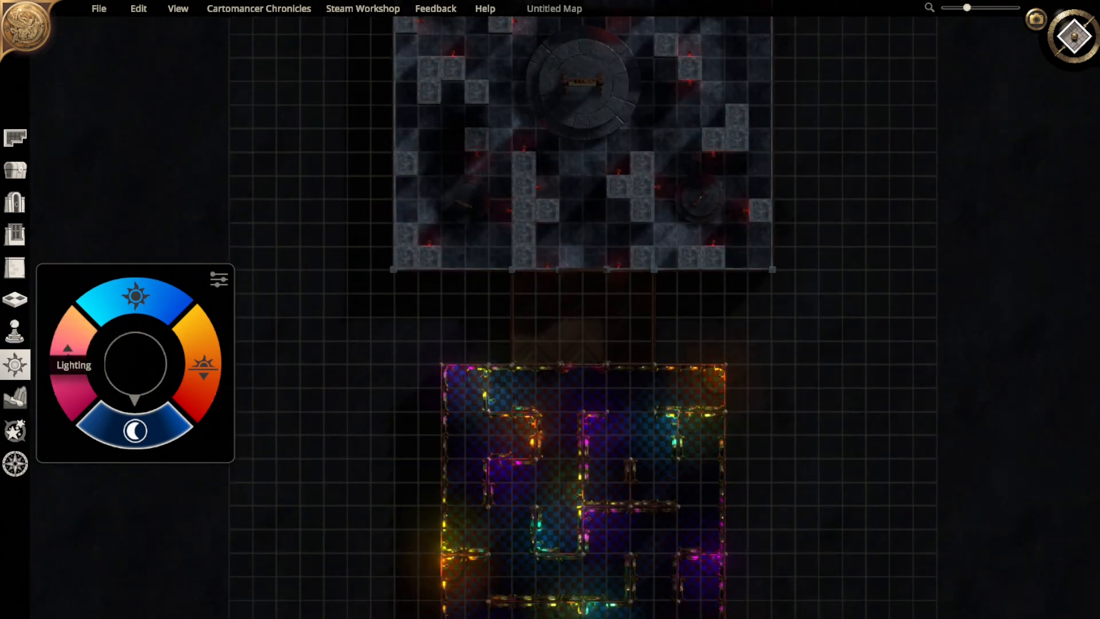
- Place two wall-mounted oil lamps flanking the doorway on the stone-room end of the wooden connecting corridor
click(15, 331)
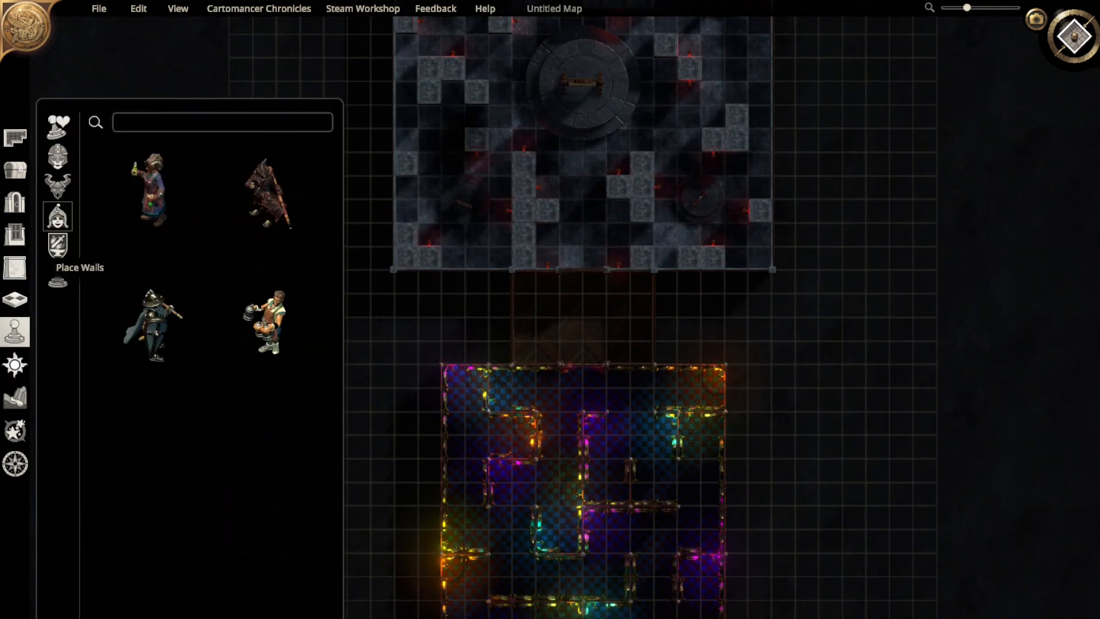
click(15, 170)
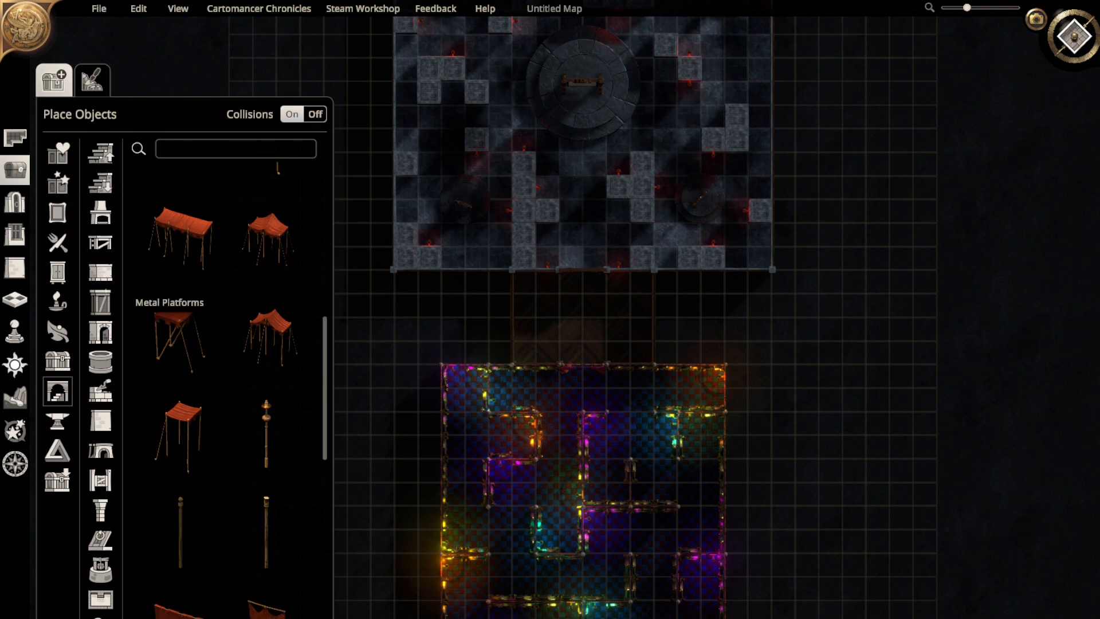
click(58, 301)
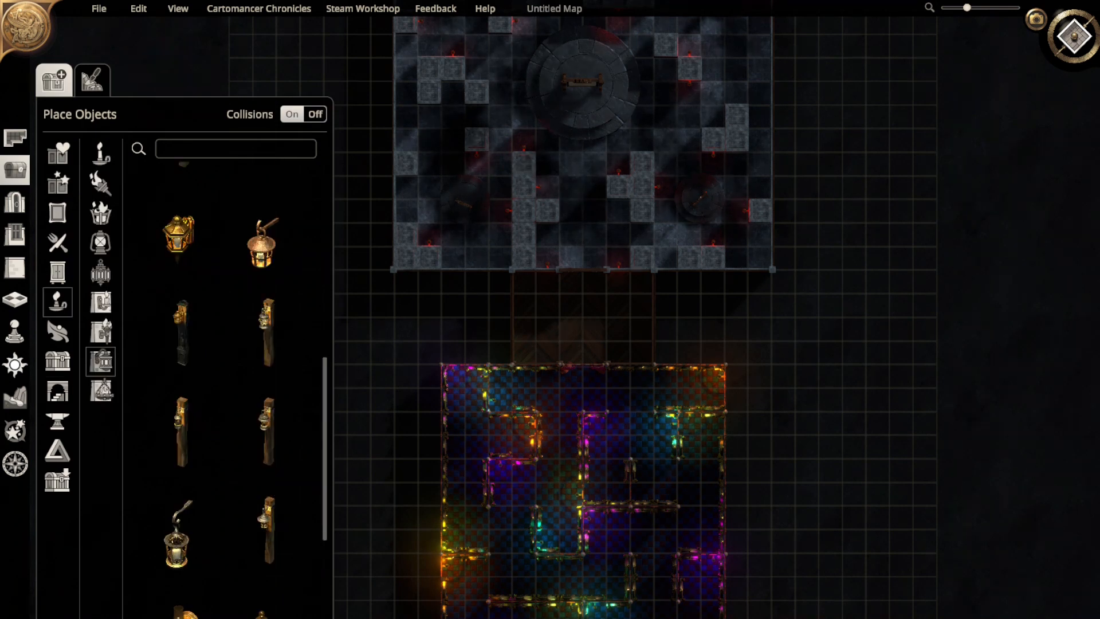
scroll(183, 458, down, 3)
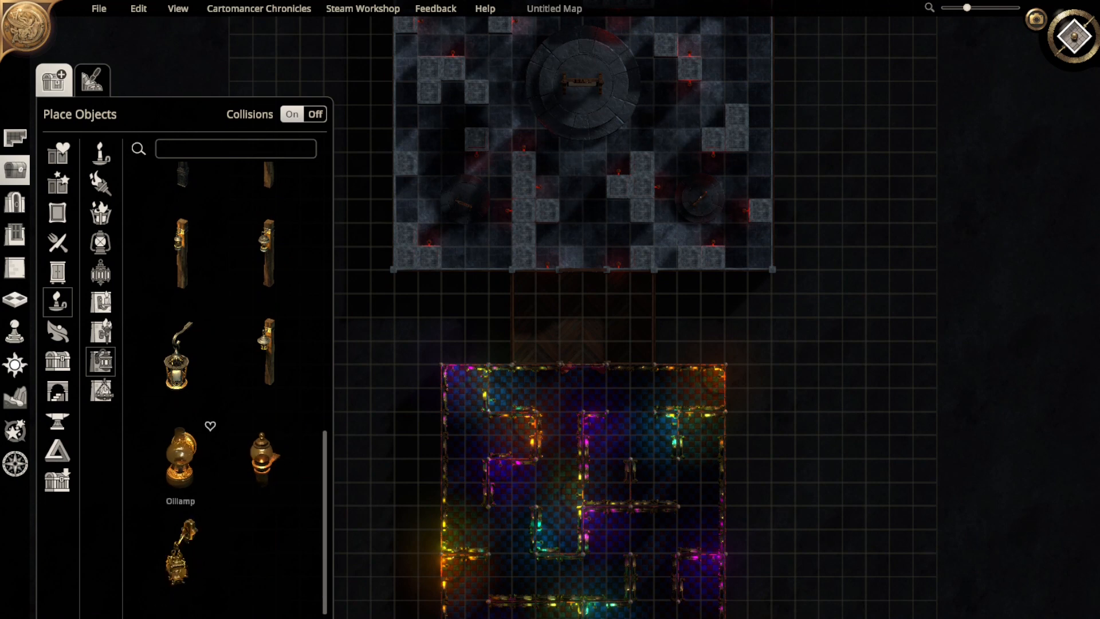
click(266, 455)
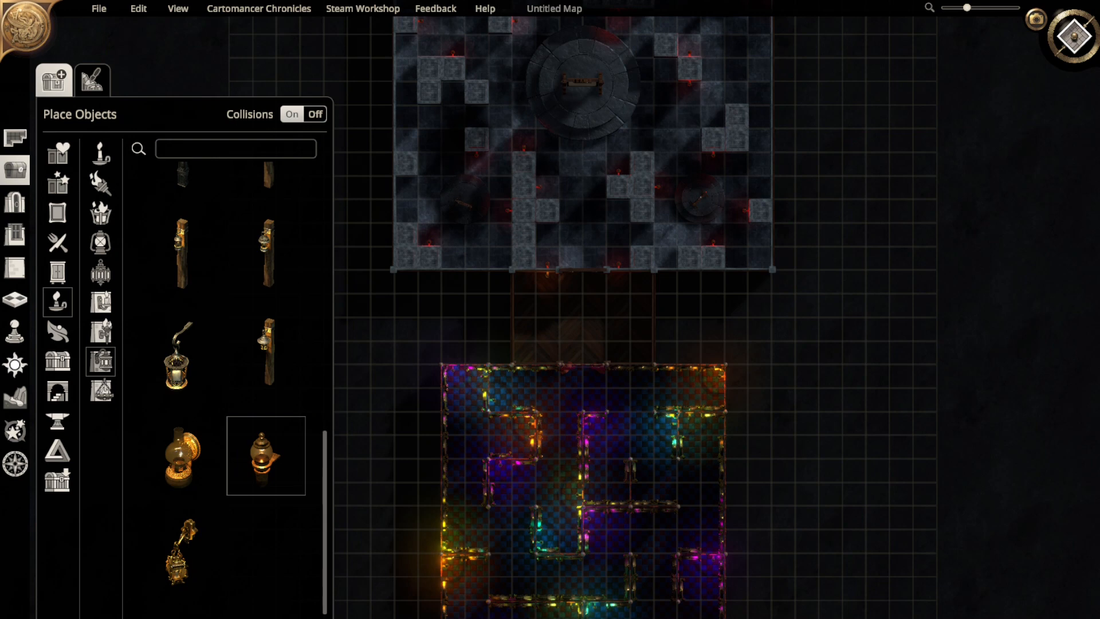
click(548, 274)
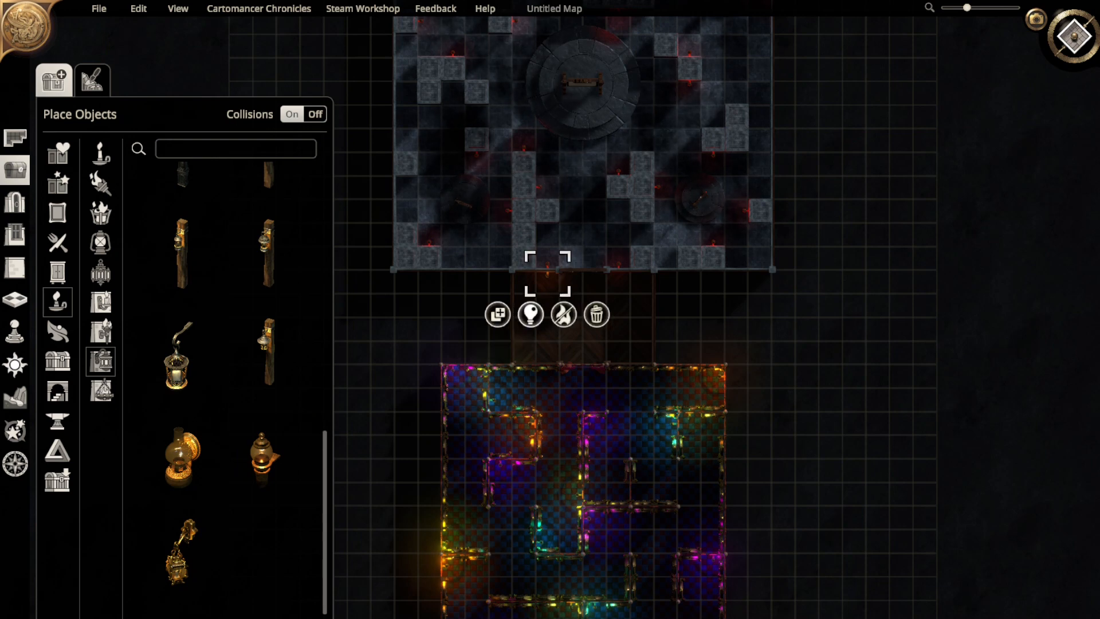
click(498, 314)
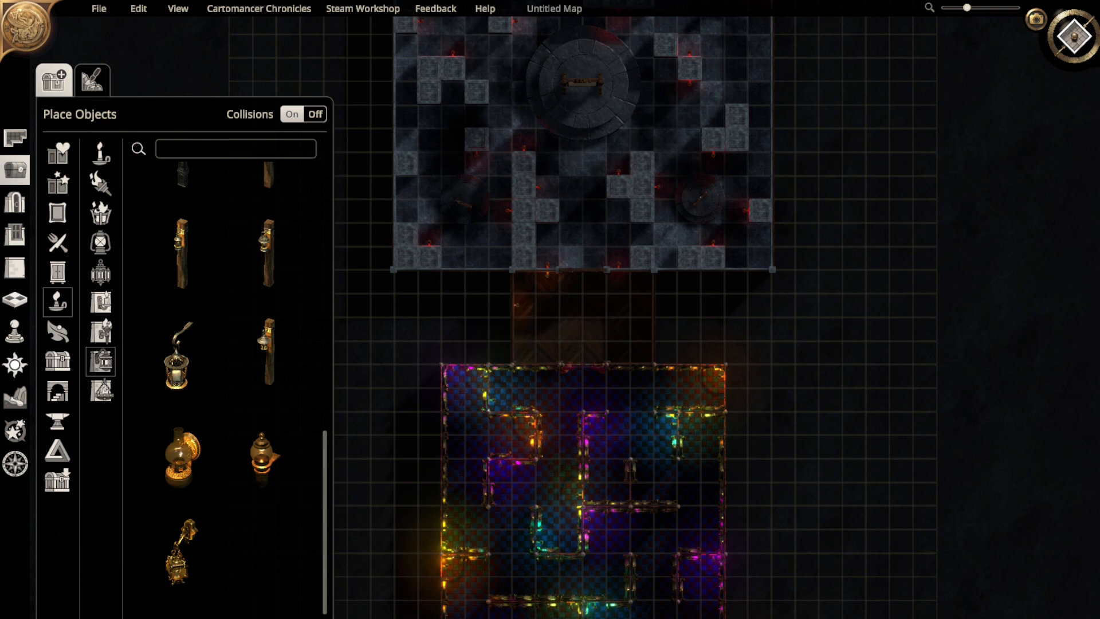
click(618, 273)
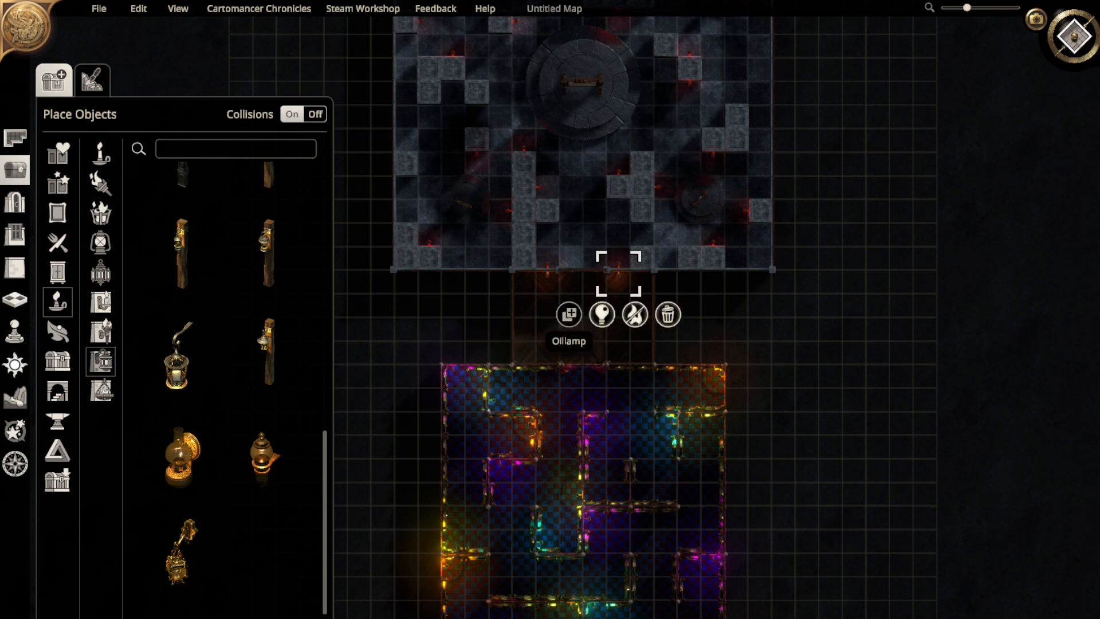
- Duplicate the wall-mounted oil lamp twice onto the maze end of the connecting corridor, one on each side of the doorway
click(570, 314)
click(547, 360)
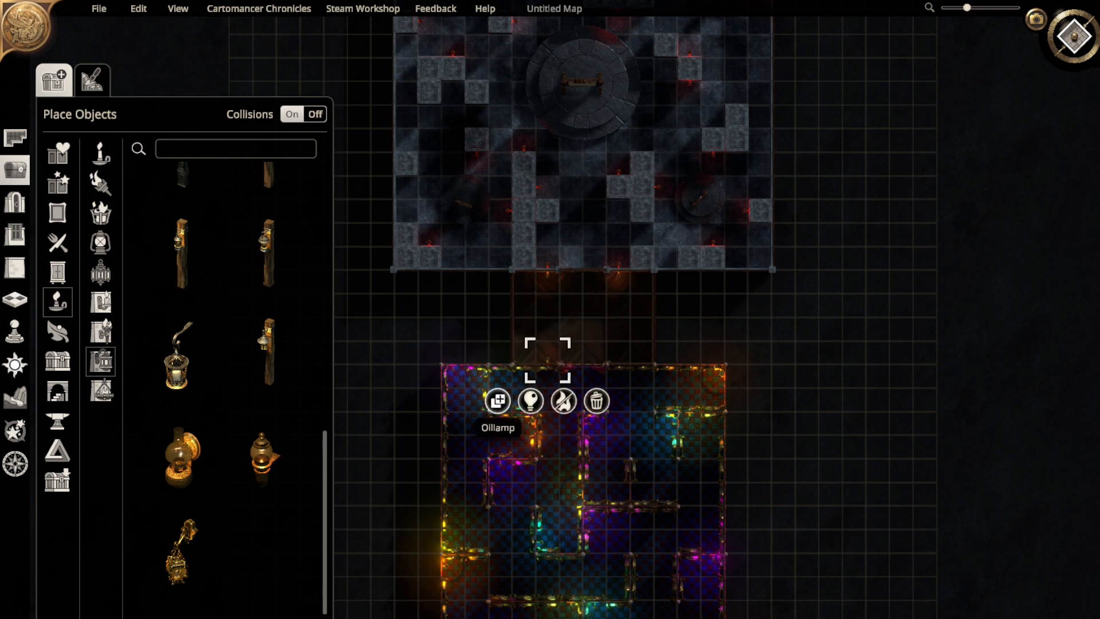
click(497, 400)
click(619, 360)
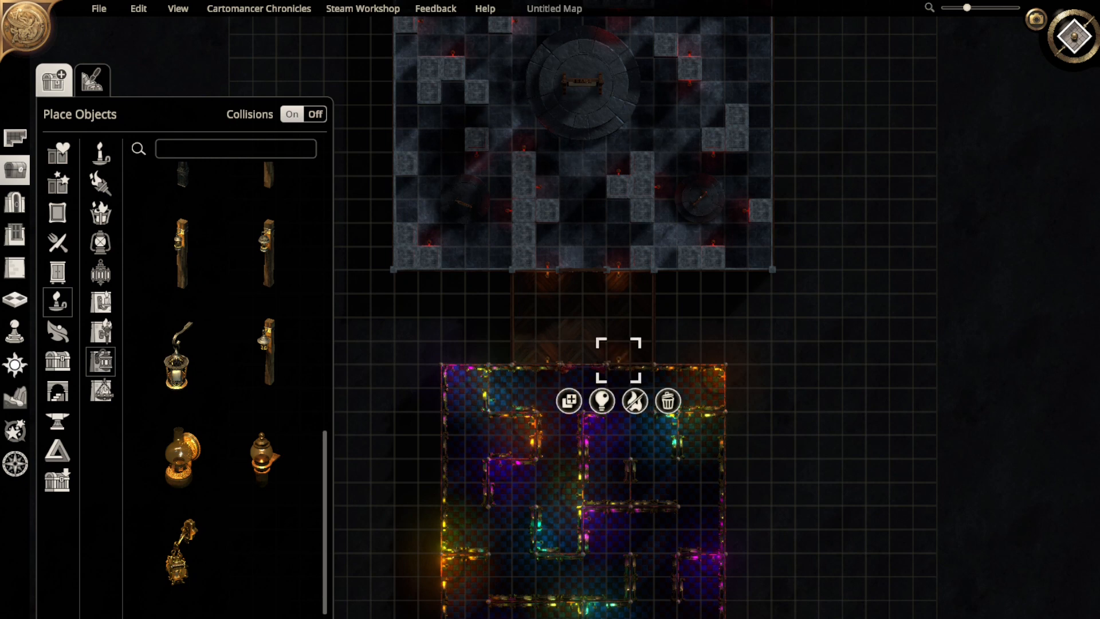
right_click(619, 360)
right_drag(619, 360, 620, 277)
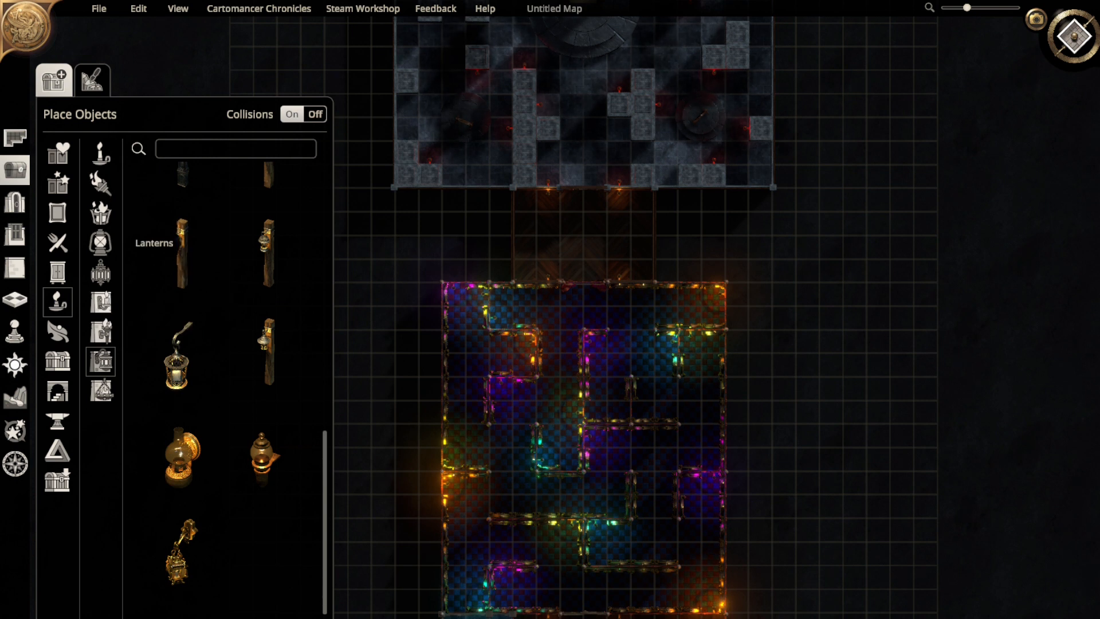
- Browse the hanging lanterns and preview several hanging lamp models inside the wooden connecting corridor
click(100, 273)
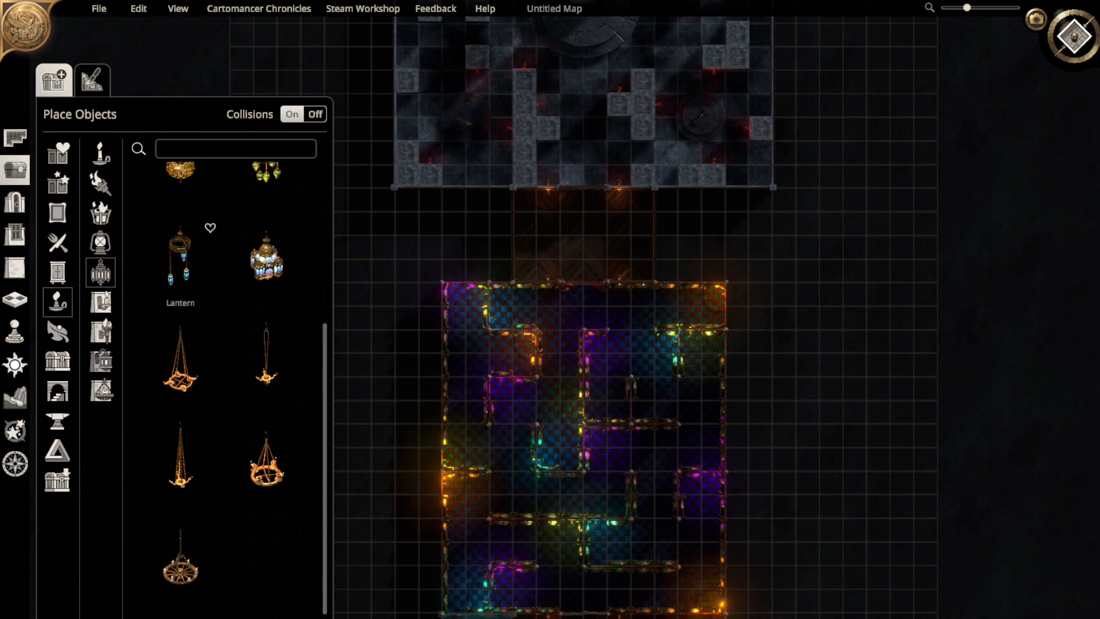
click(180, 258)
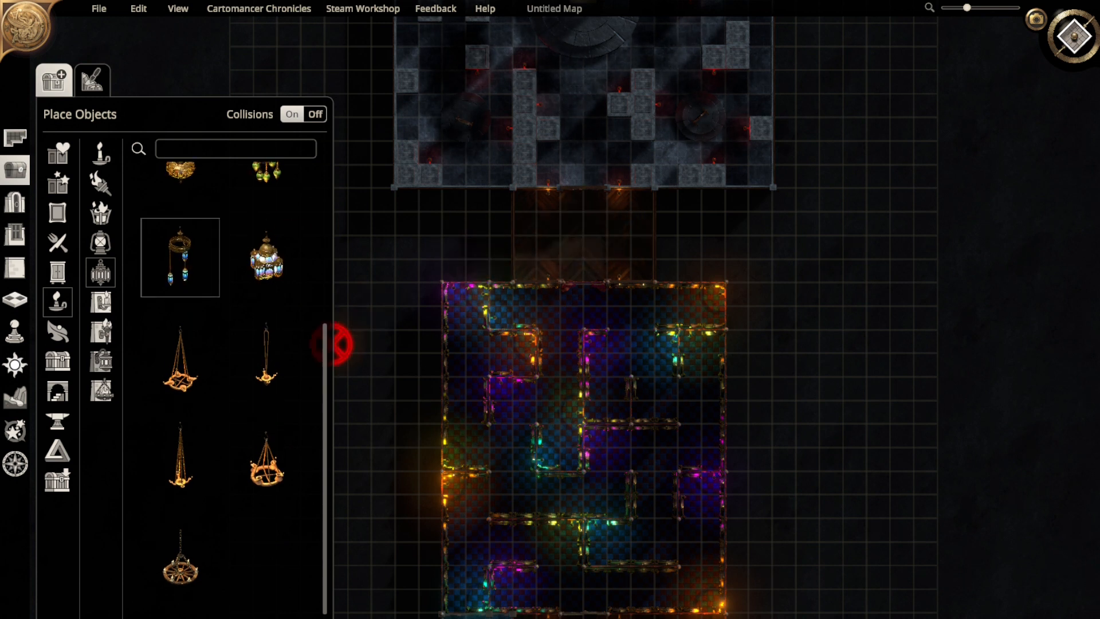
scroll(252, 356, up, 4)
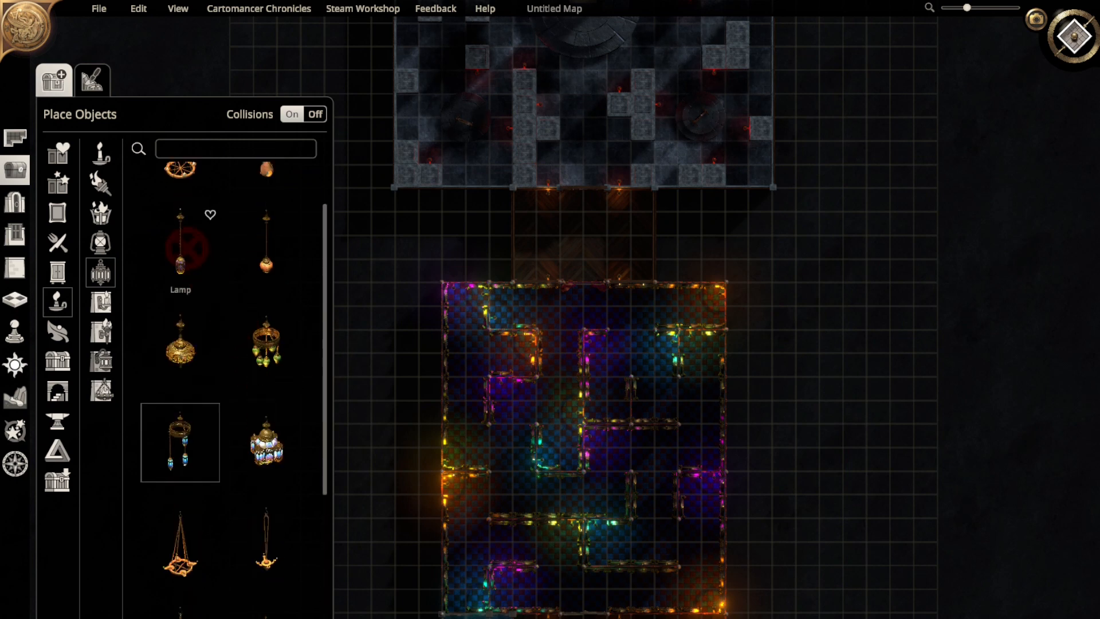
click(179, 246)
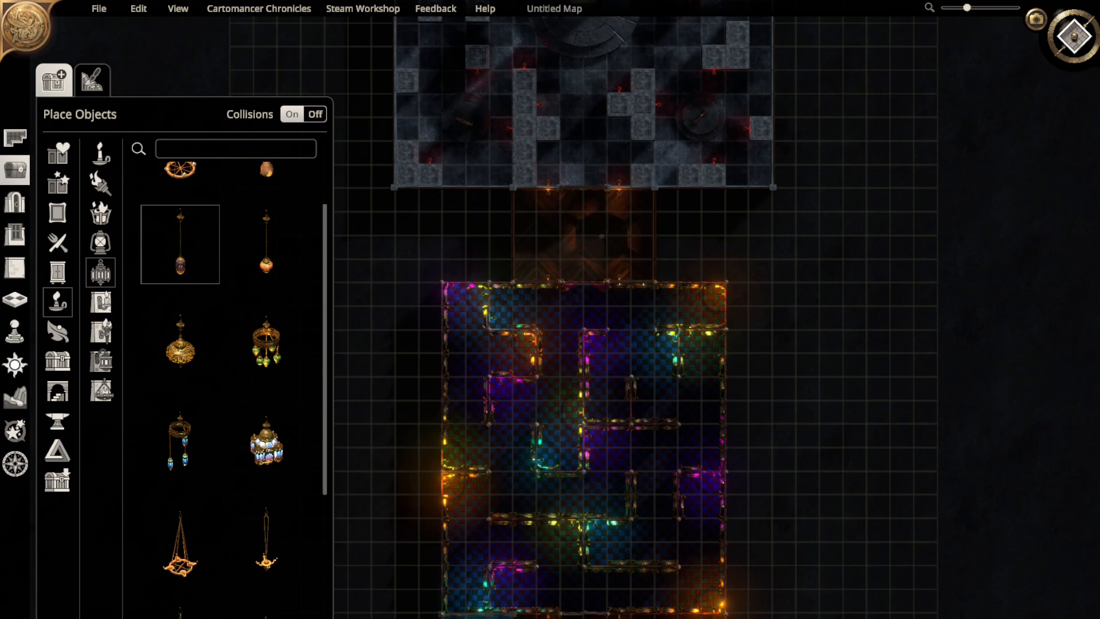
scroll(223, 358, up, 5)
scroll(211, 398, down, 1)
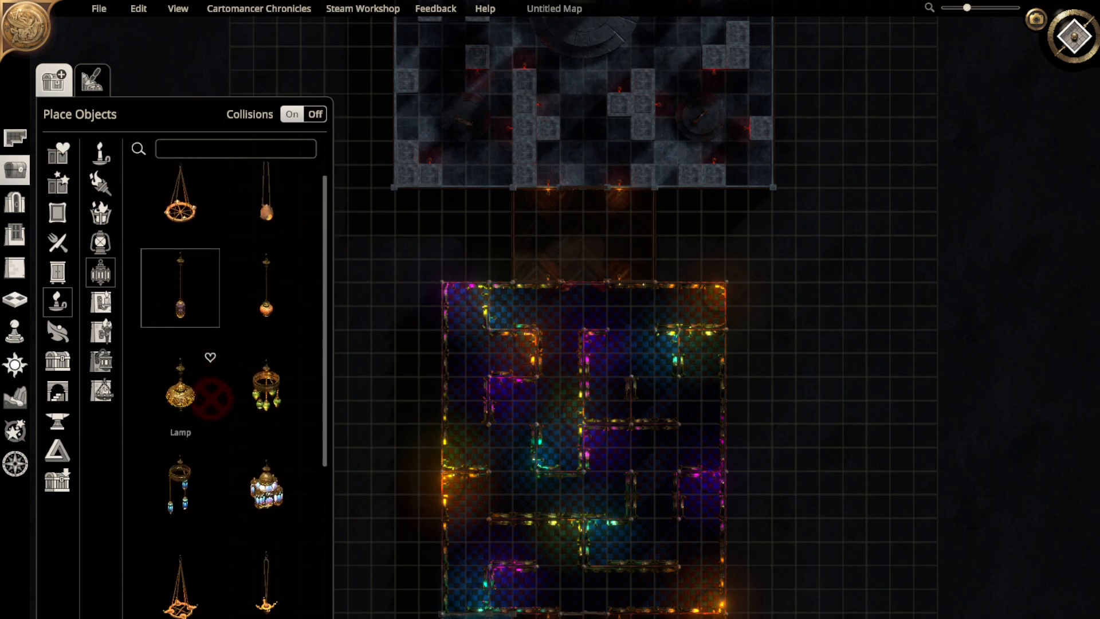
scroll(212, 397, down, 1)
click(266, 263)
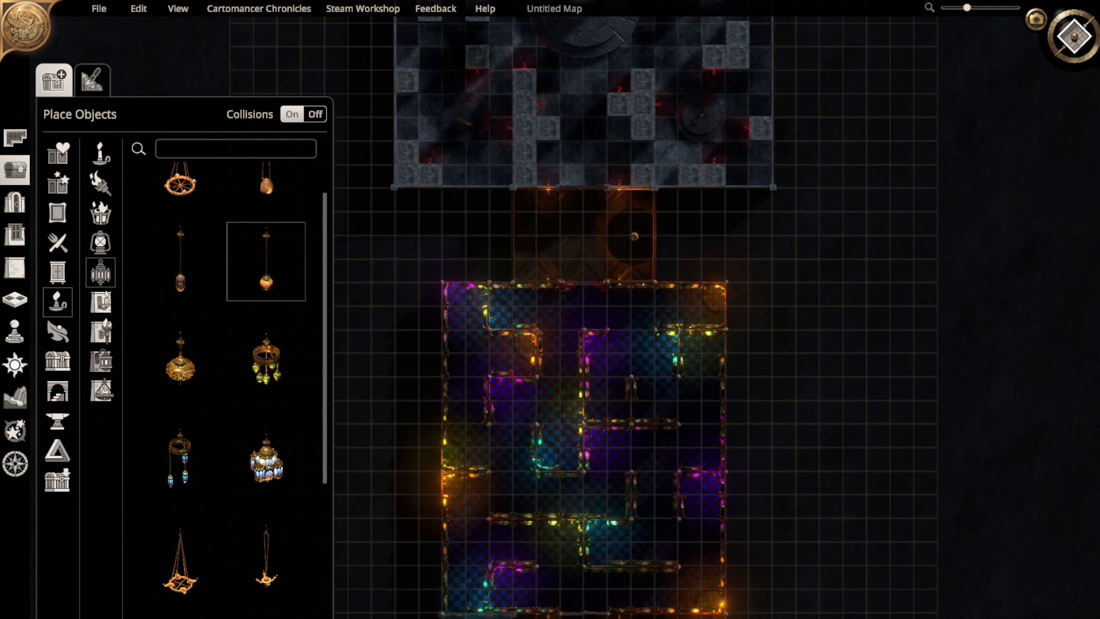
scroll(235, 436, down, 2)
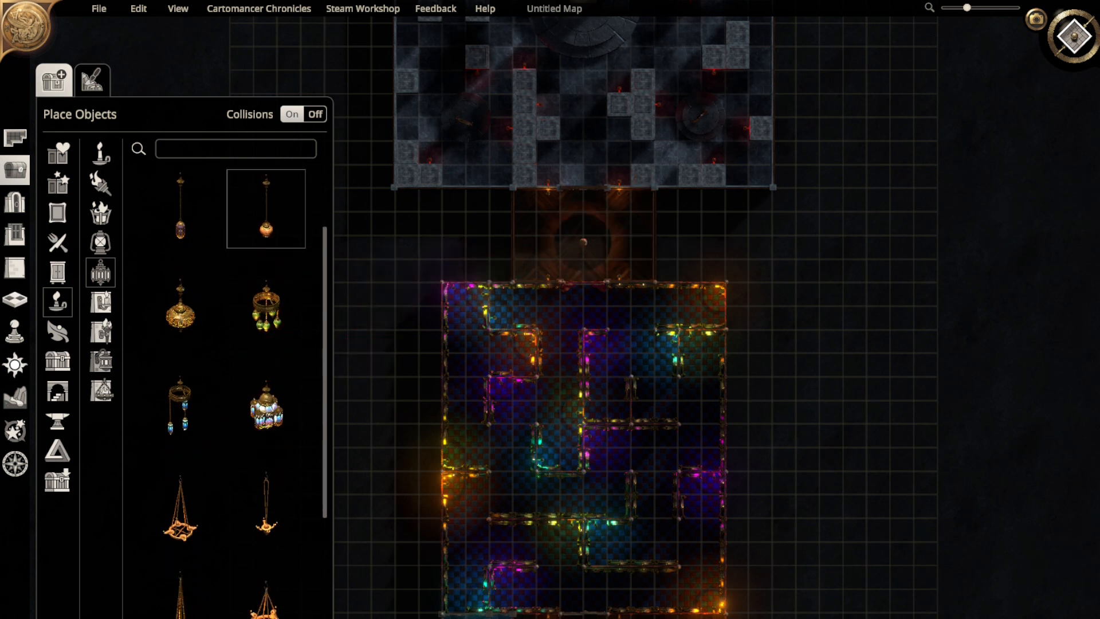
scroll(229, 499, down, 6)
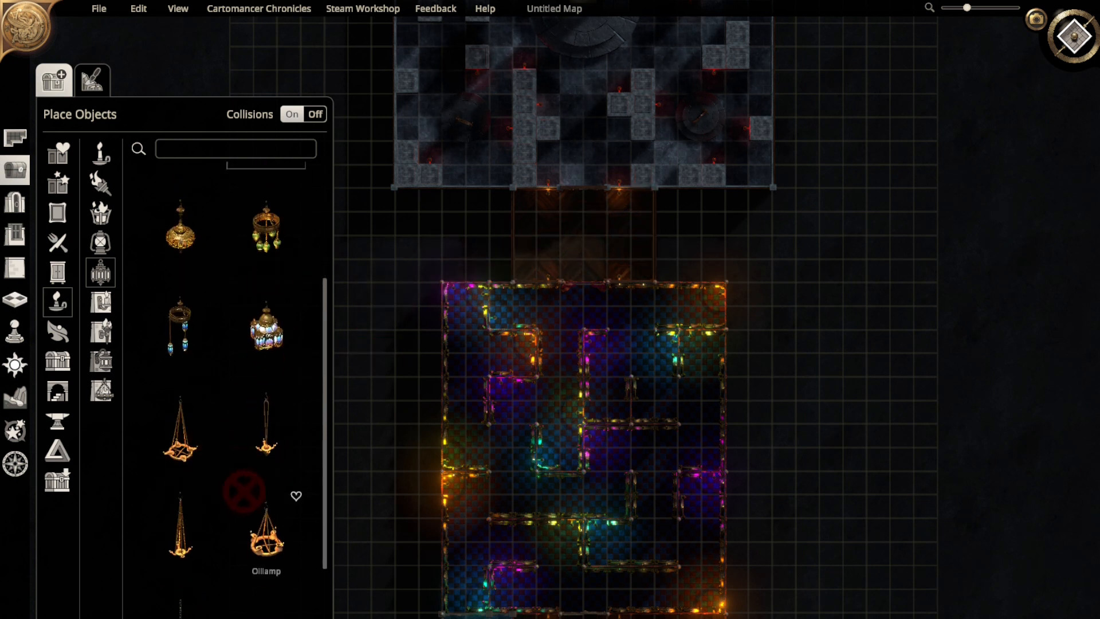
scroll(211, 527, up, 1)
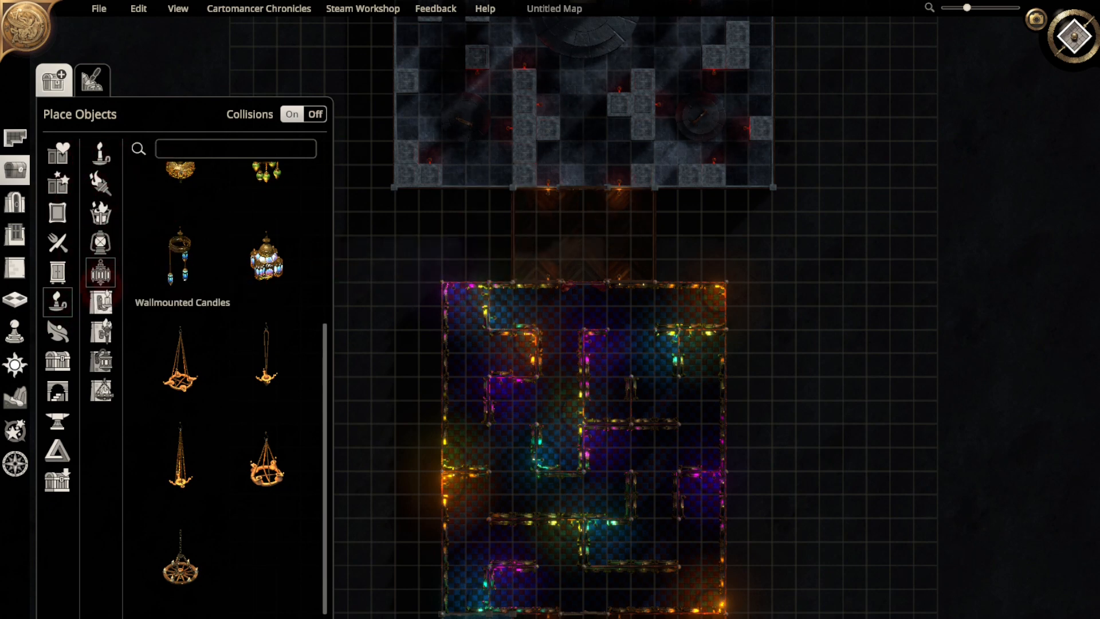
click(100, 243)
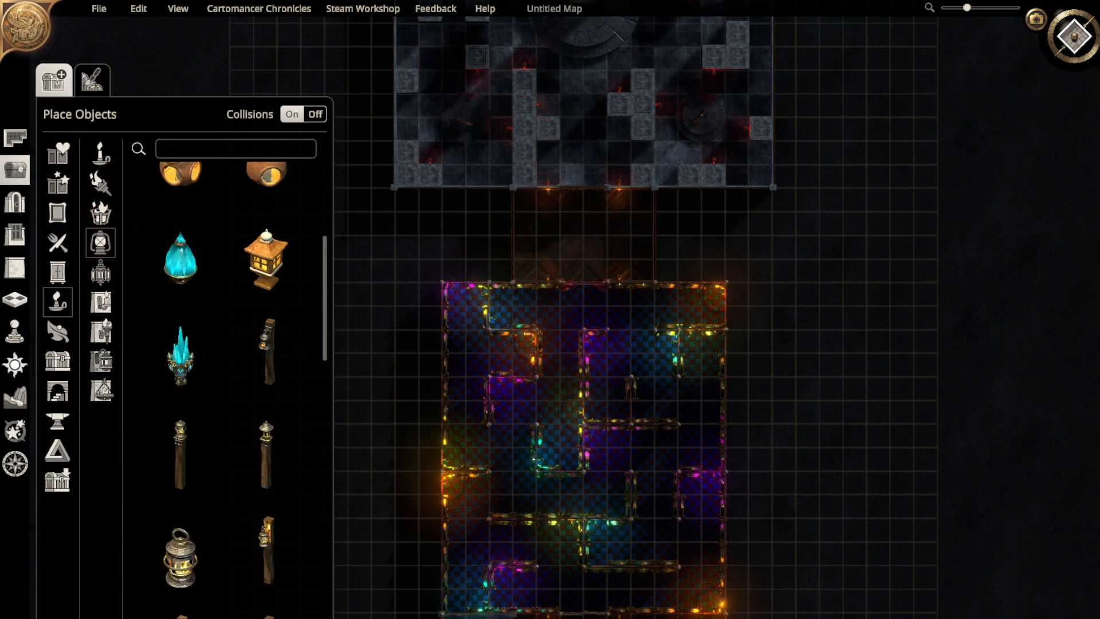
scroll(556, 338, up, 3)
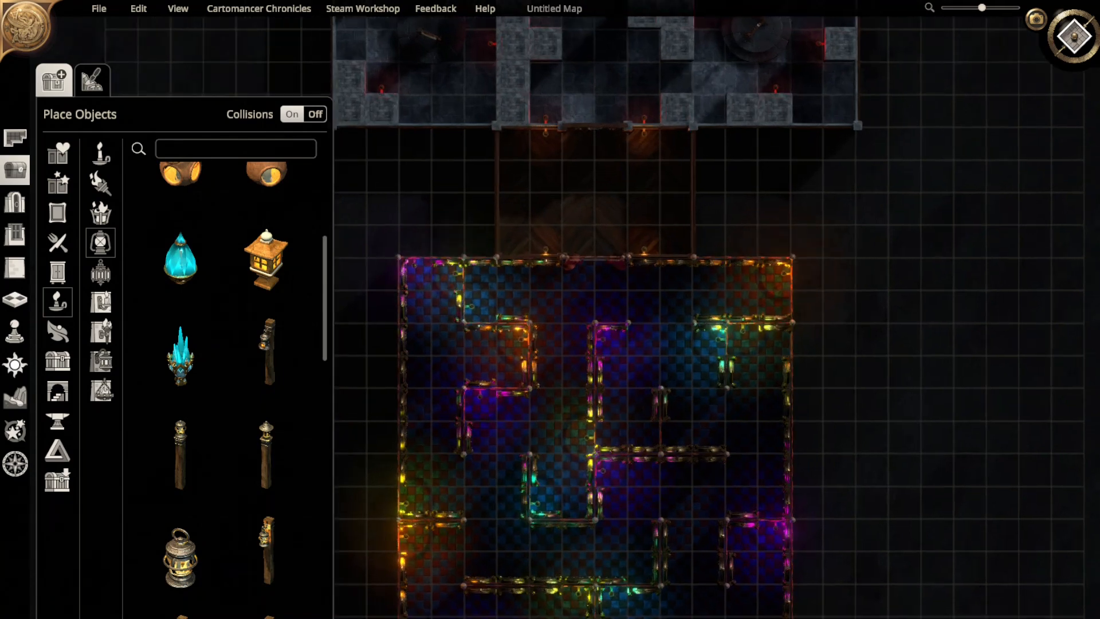
scroll(554, 63, up, 3)
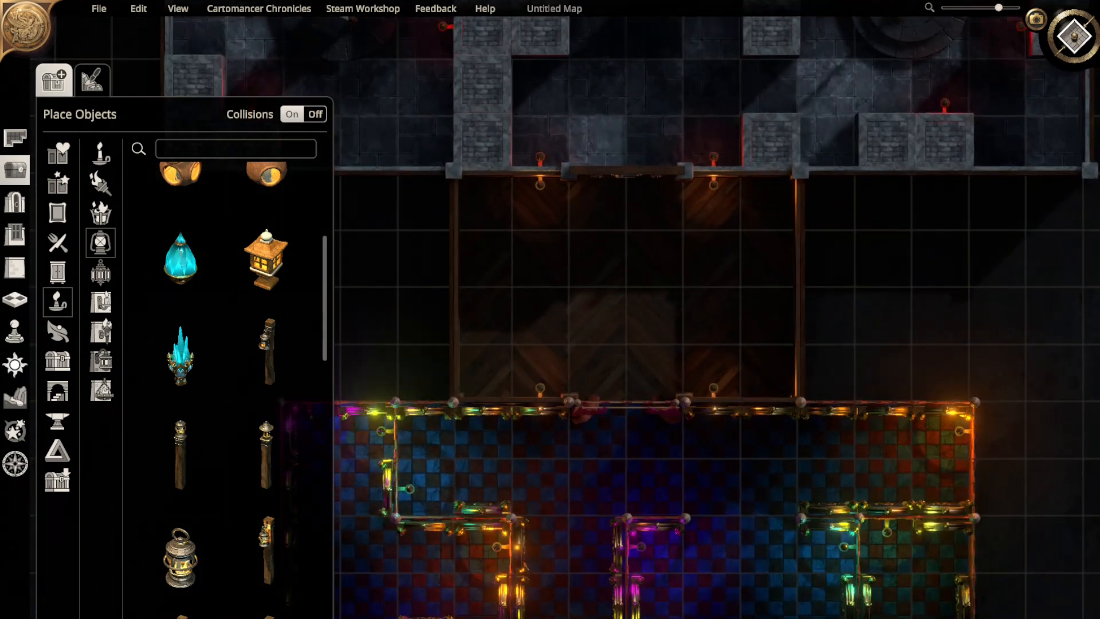
click(713, 392)
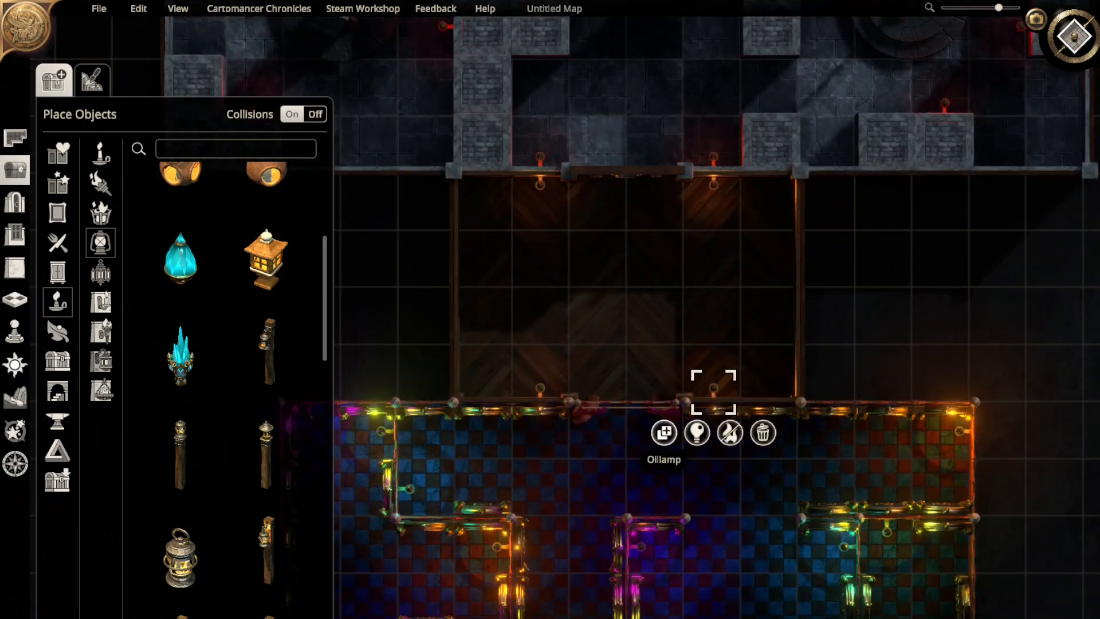
click(697, 433)
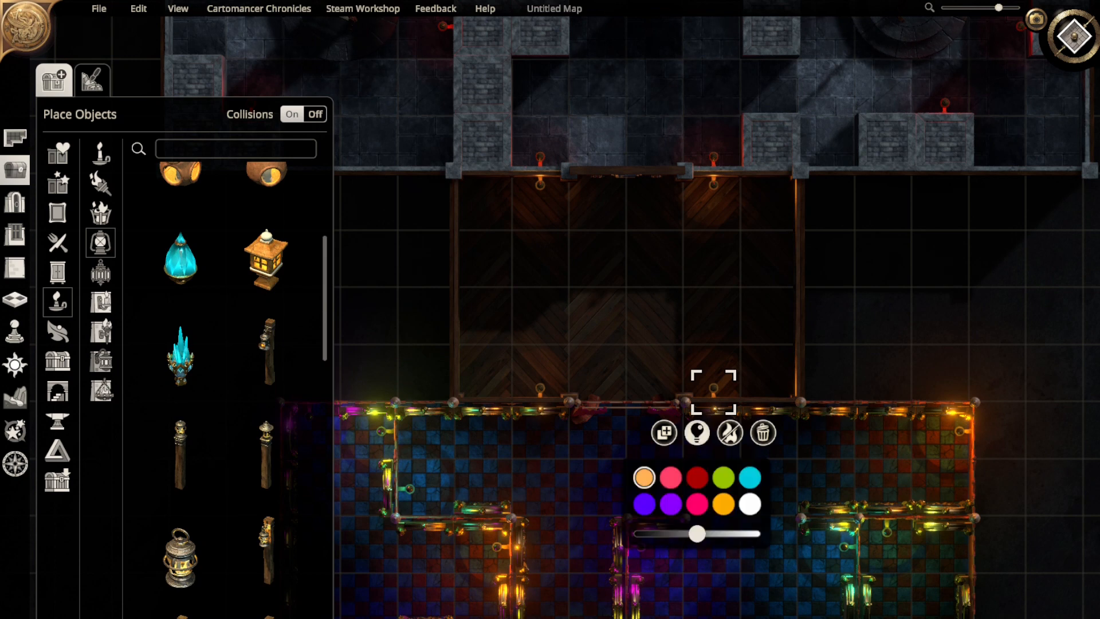
click(664, 433)
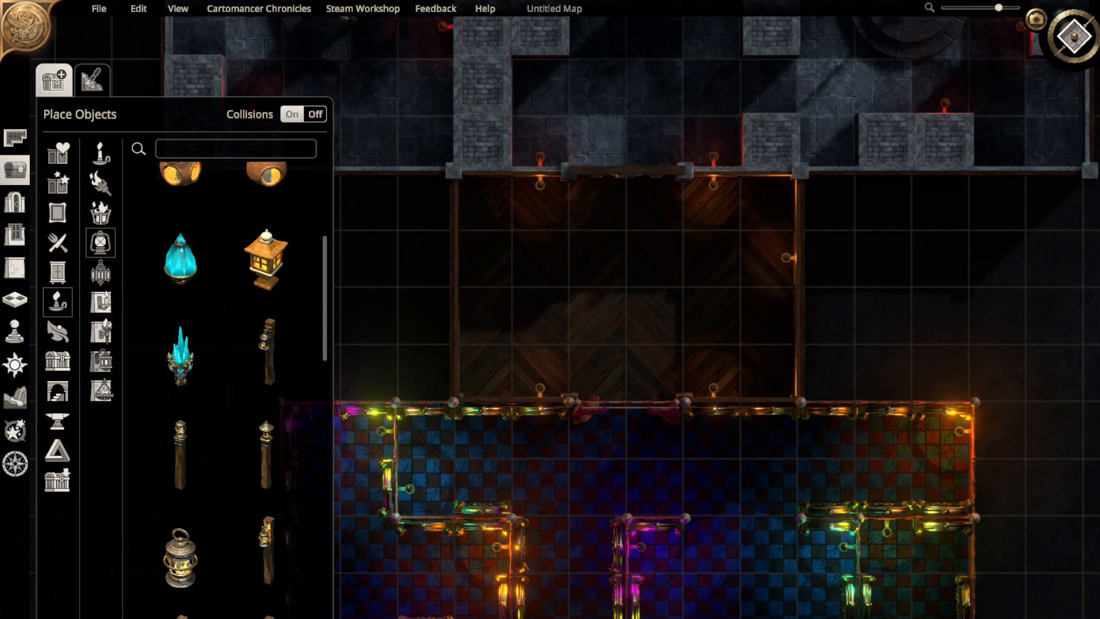
- Increase the light intensity of the two oil lamps flanking the doorway at the corridor's stone-room end
scroll(553, 347, down, 2)
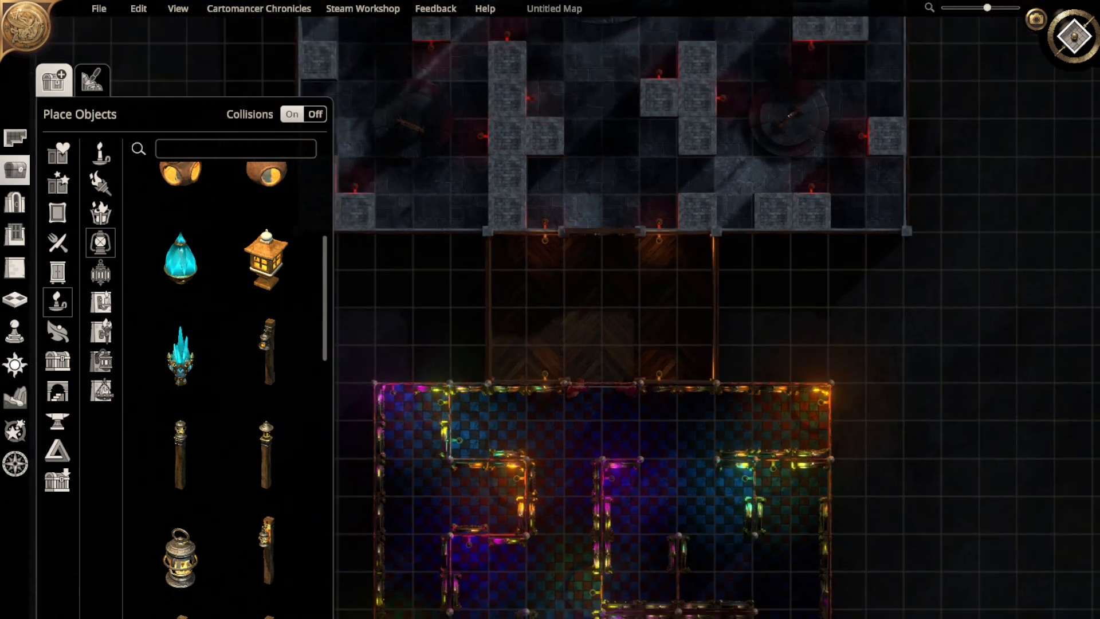
right_drag(553, 412, 546, 88)
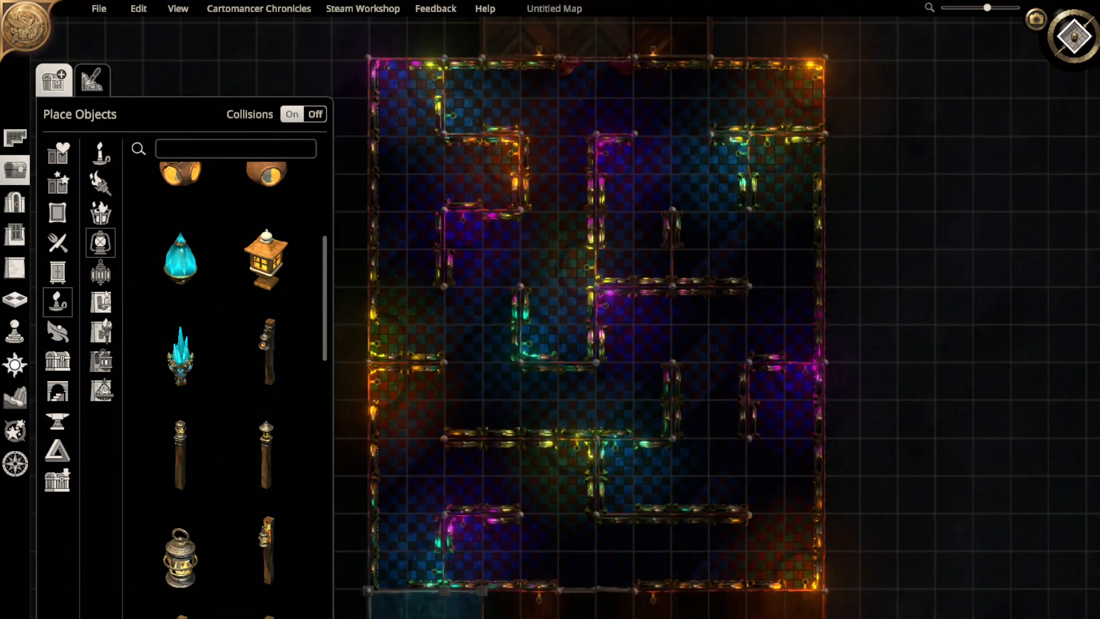
right_drag(553, 410, 632, 596)
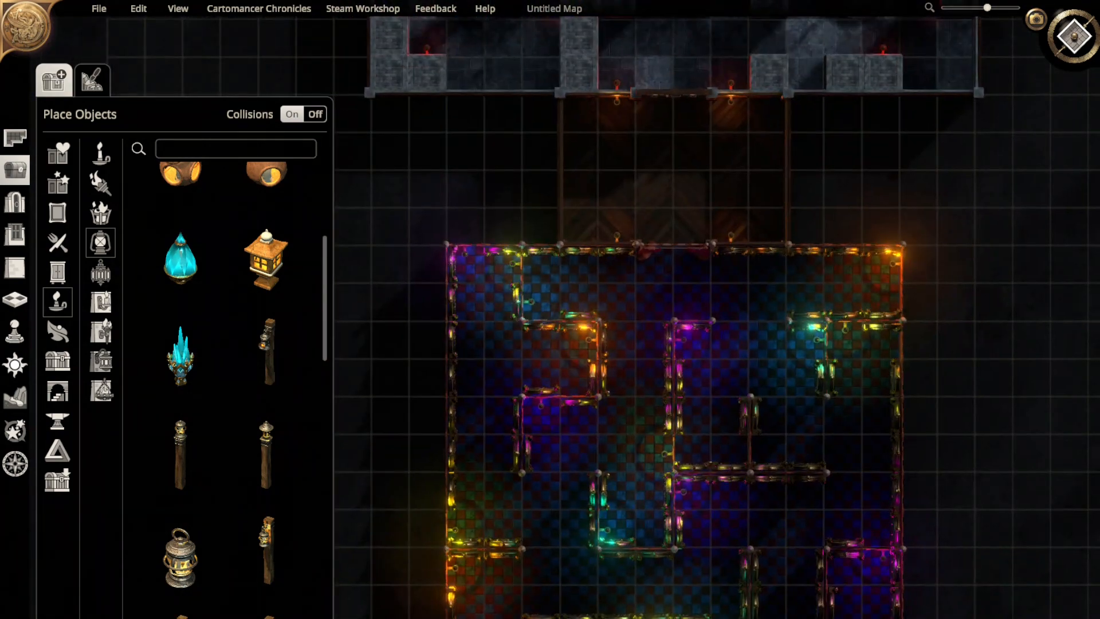
right_drag(607, 247, 527, 65)
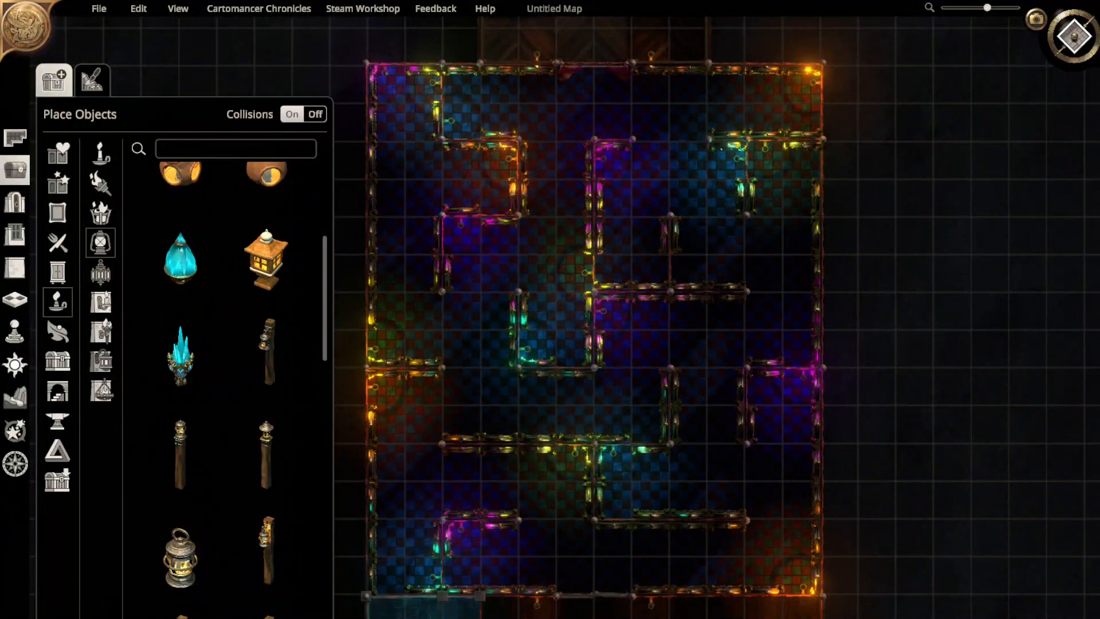
right_drag(573, 229, 632, 540)
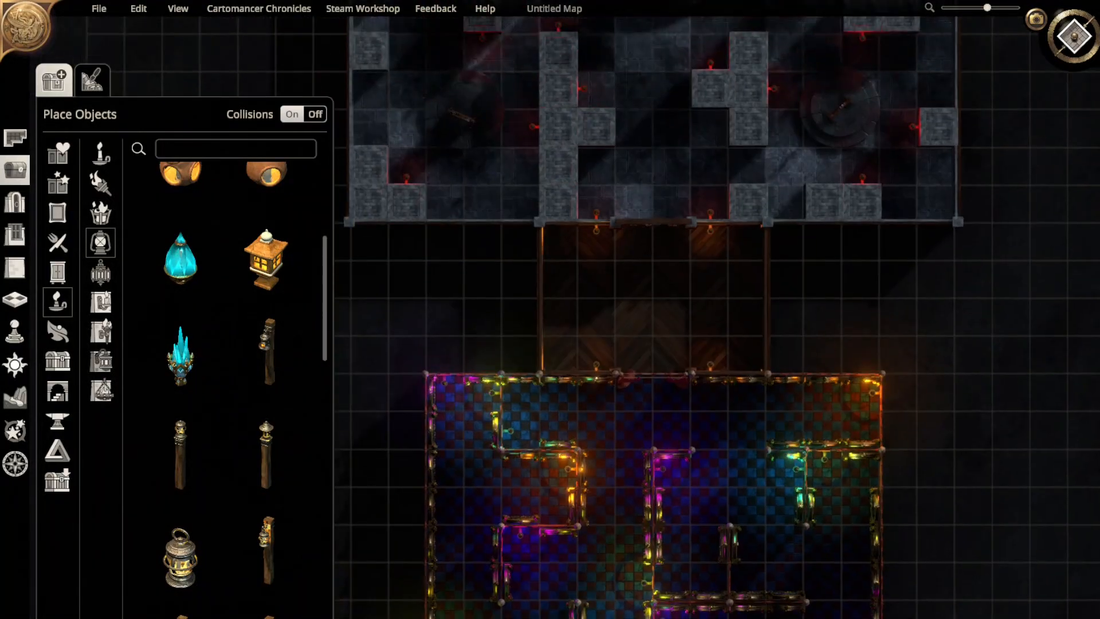
click(711, 228)
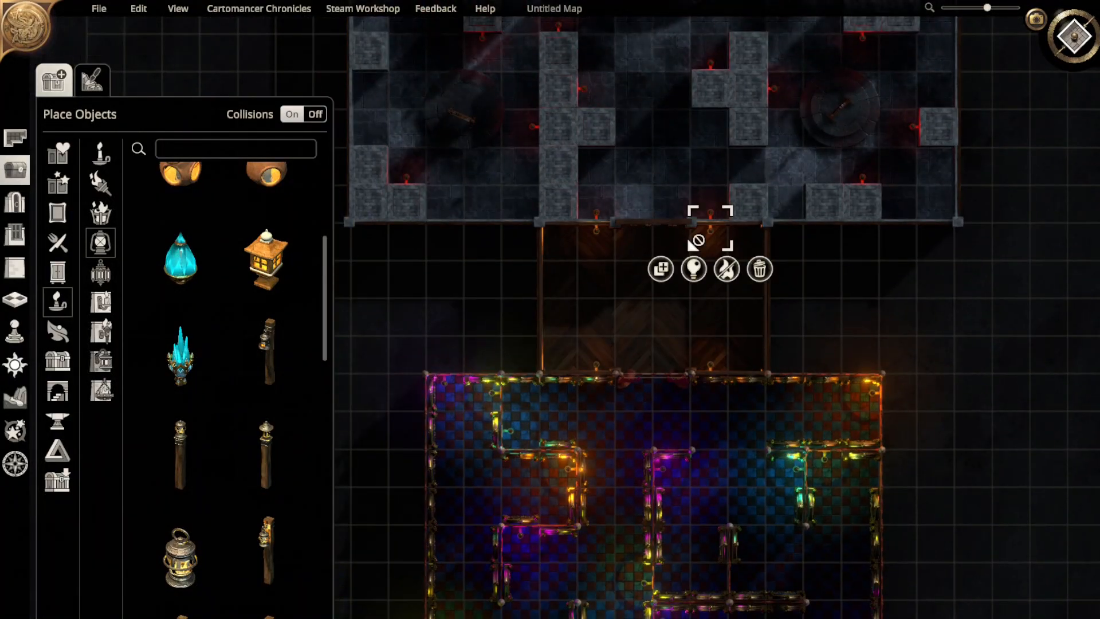
click(693, 268)
drag(694, 369, 716, 369)
click(596, 228)
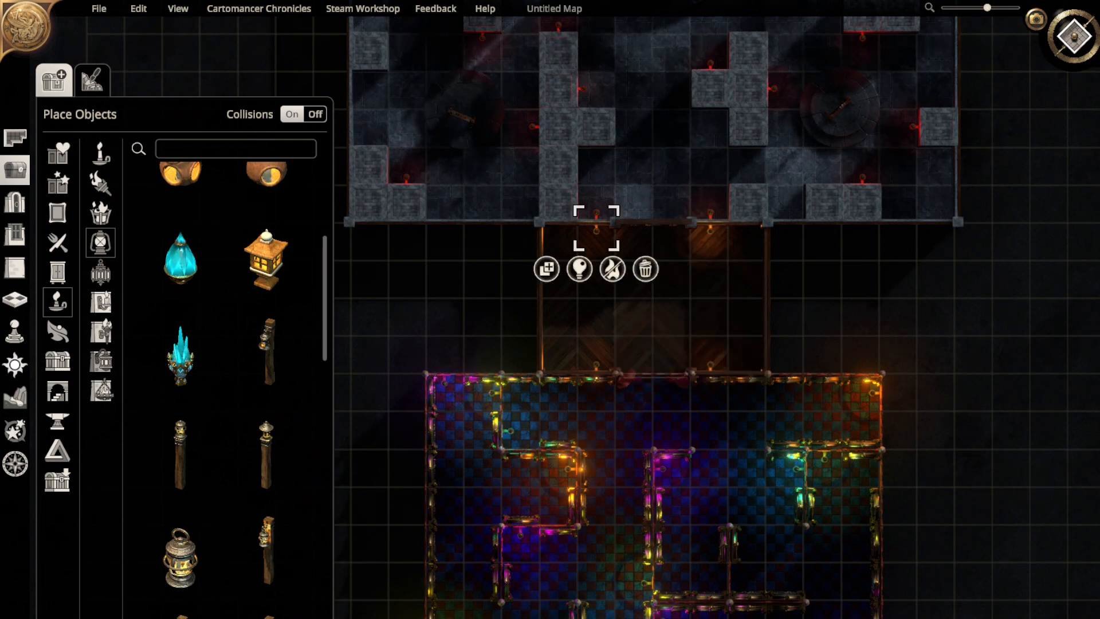
click(580, 269)
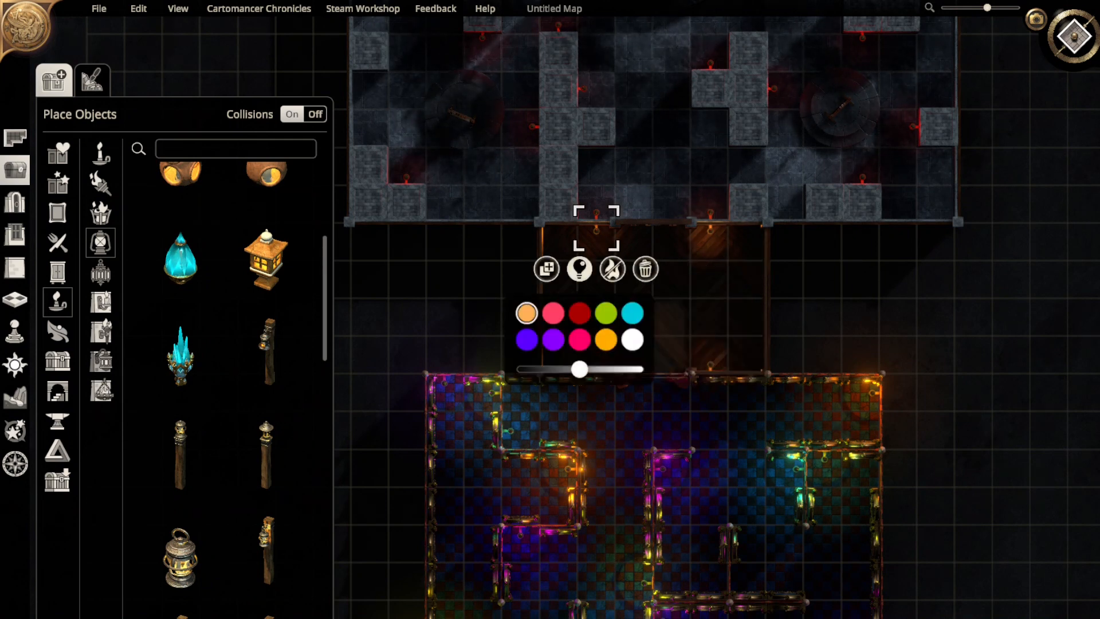
drag(579, 369, 604, 369)
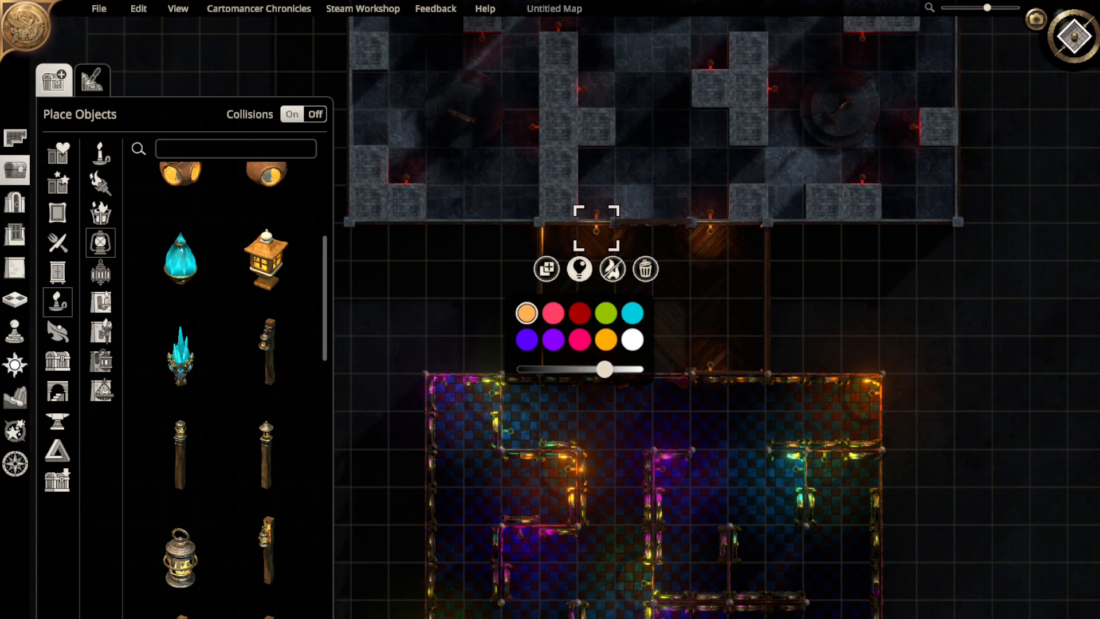
- Increase the light intensity of the two oil lamps beside the doorway at the corridor's maze end
click(711, 366)
click(694, 408)
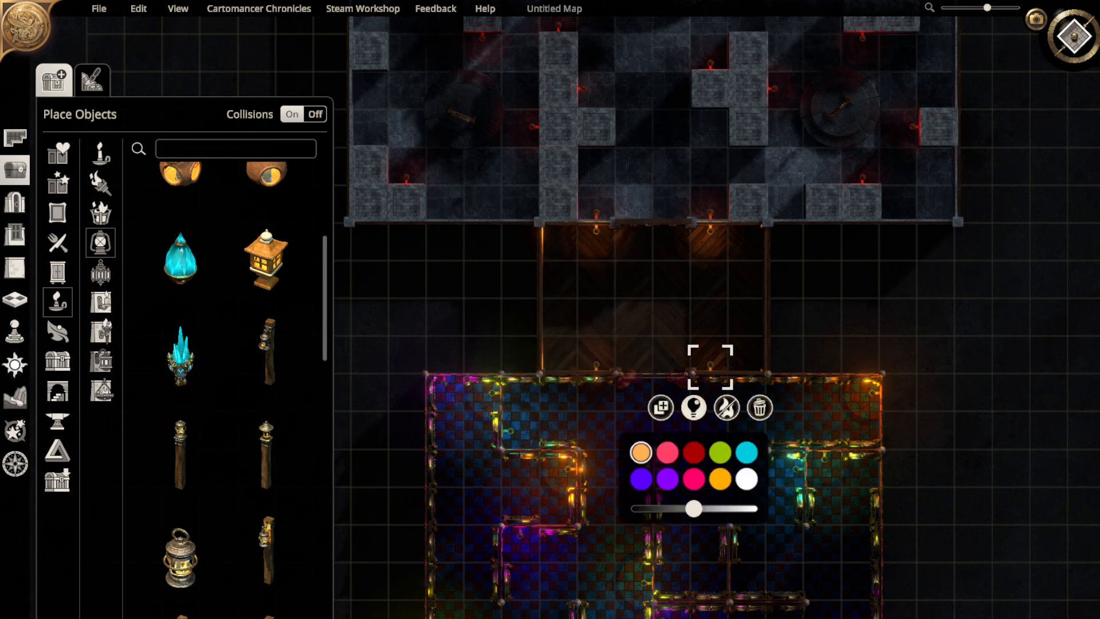
drag(694, 508, 714, 509)
click(596, 366)
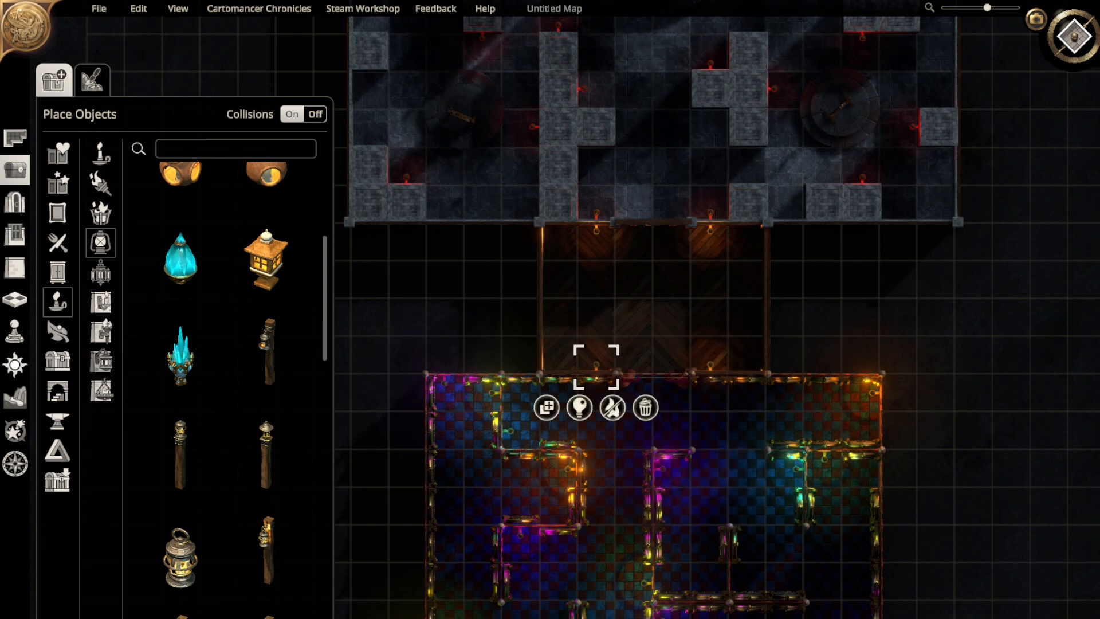
click(580, 407)
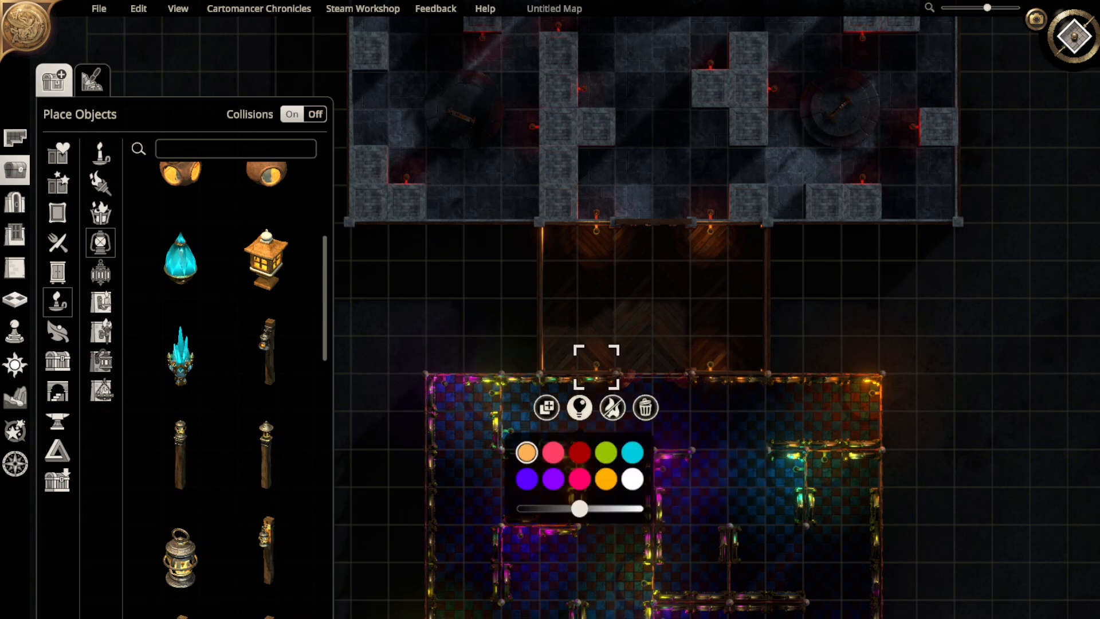
drag(579, 508, 610, 508)
key(Escape)
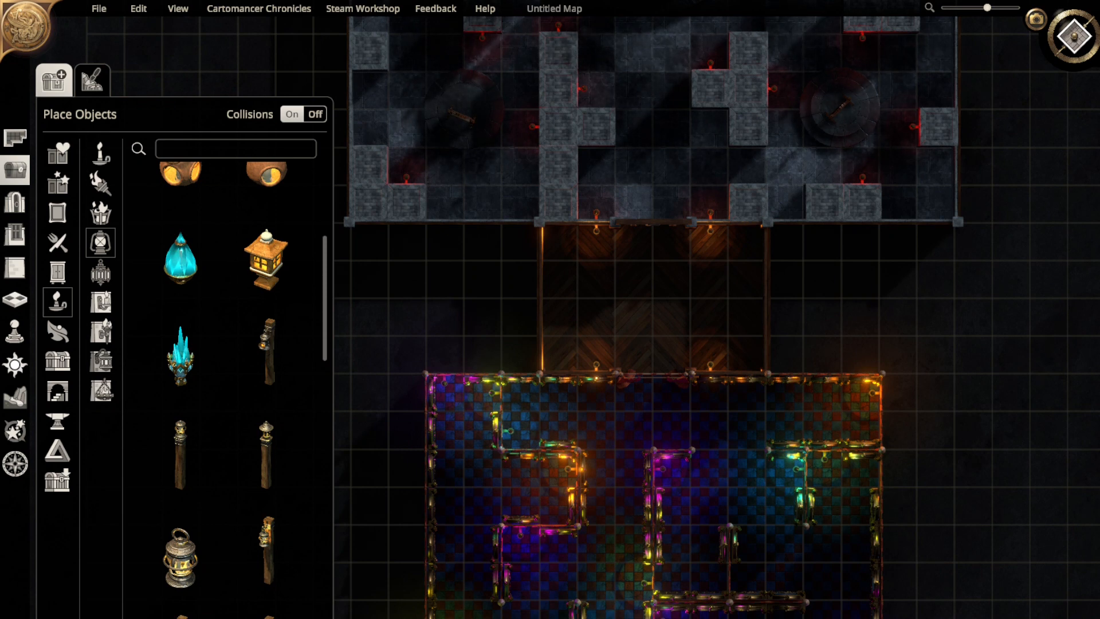
- Move the two maze-end oil lamps onto the corridor's opposite side walls, facing each other
click(711, 364)
drag(714, 352, 747, 303)
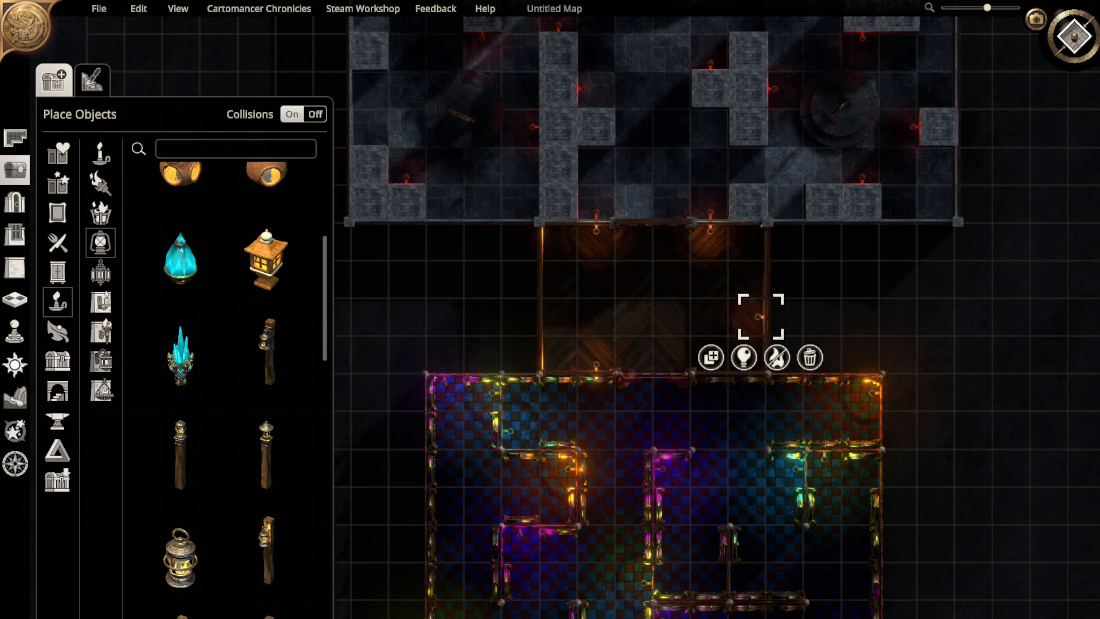
click(581, 353)
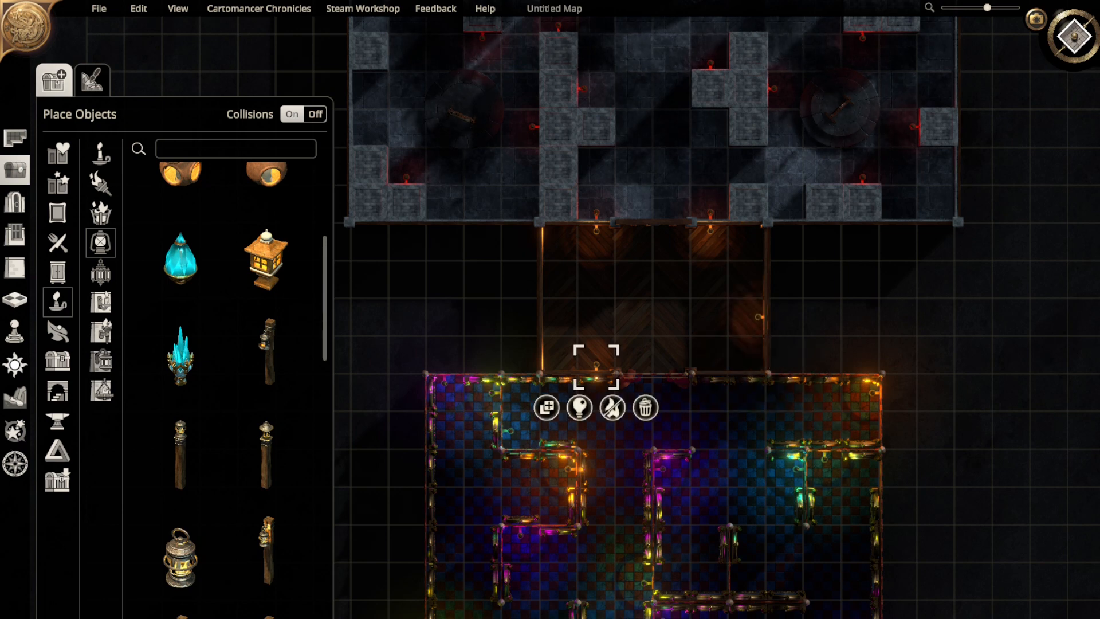
drag(580, 353, 531, 304)
key(Escape)
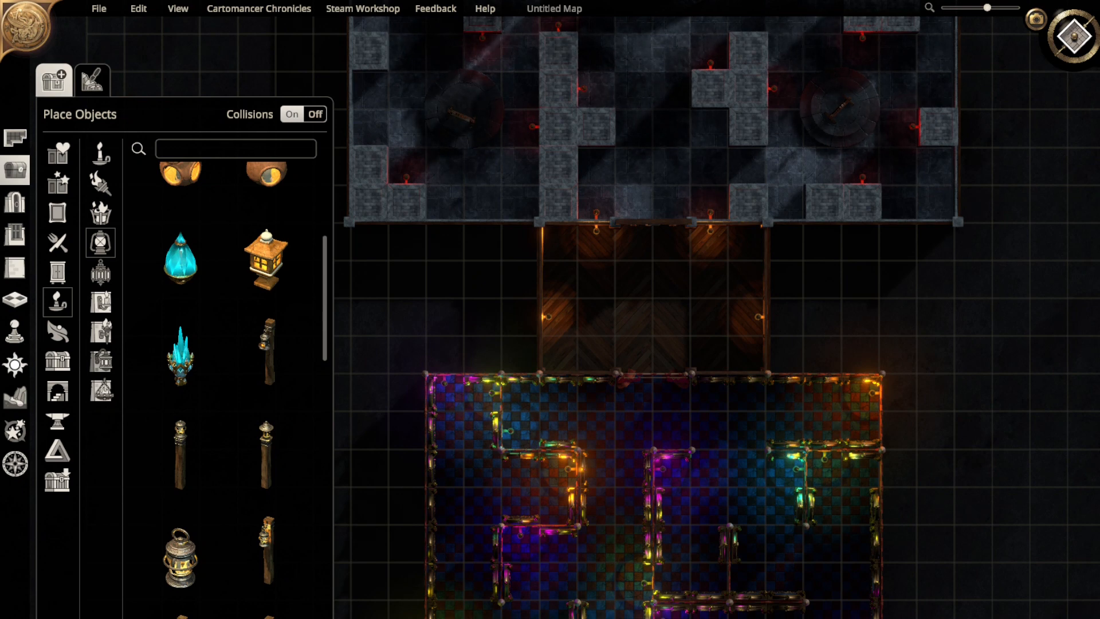
- Duplicate the brightened oil lamp twice onto the corridor's maze-end wall, one on each side of the doorway
click(710, 229)
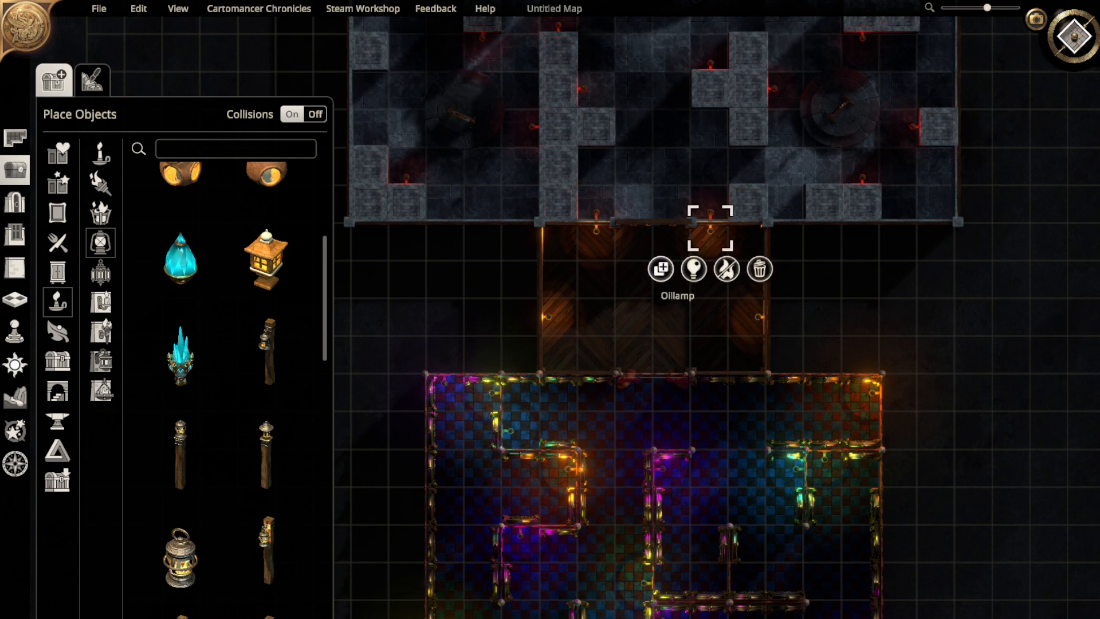
click(661, 269)
click(711, 366)
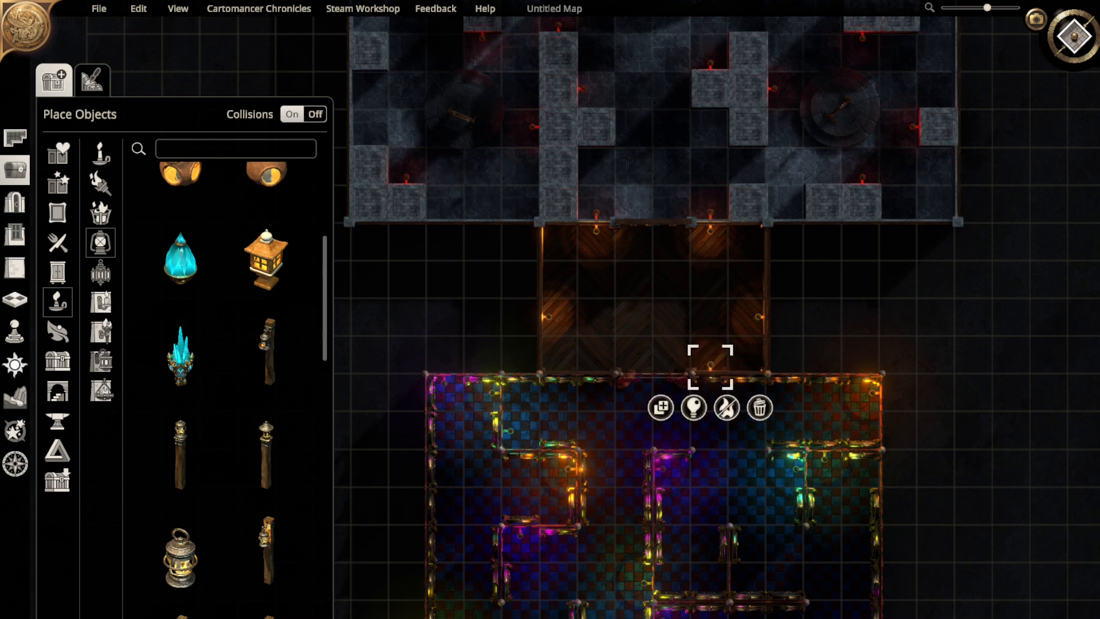
click(661, 408)
click(596, 365)
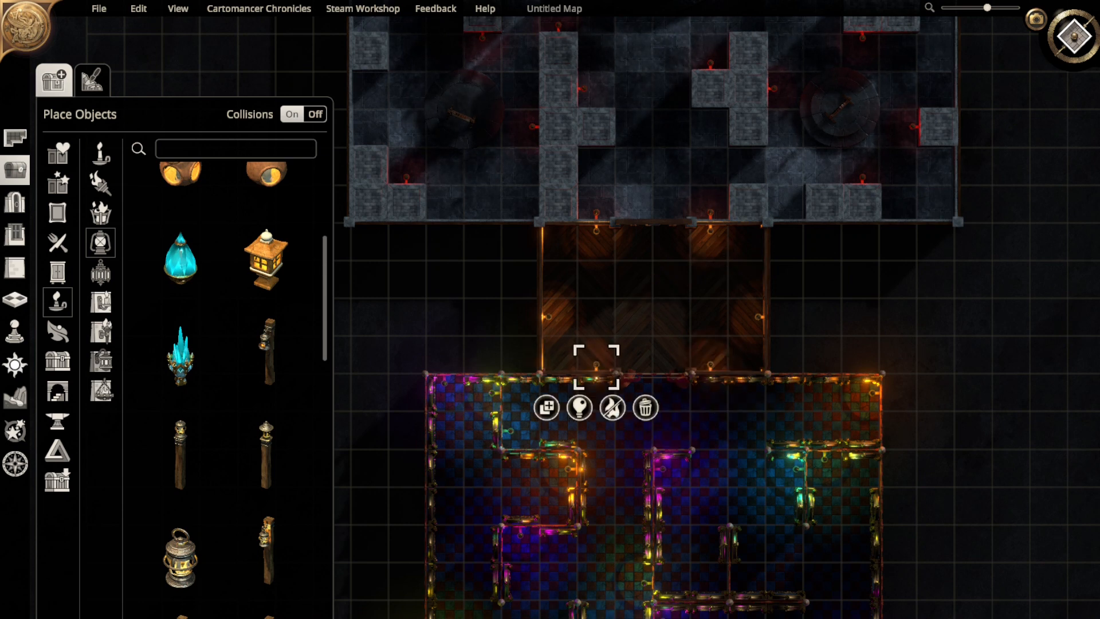
click(613, 350)
- Duplicate an oil lamp on the outer wall of the wooden entrance room to add a third lamp toward the corner
mouse_move(613, 401)
right_down()
mouse_move(512, 160)
mouse_move(559, 60)
right_up()
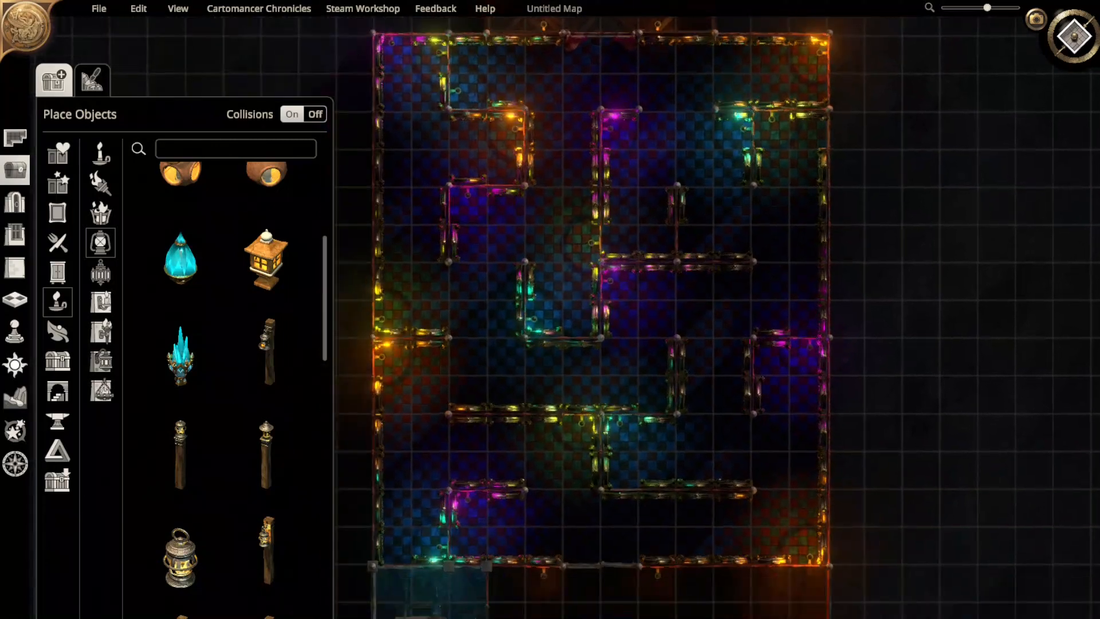
right_drag(585, 424, 561, 156)
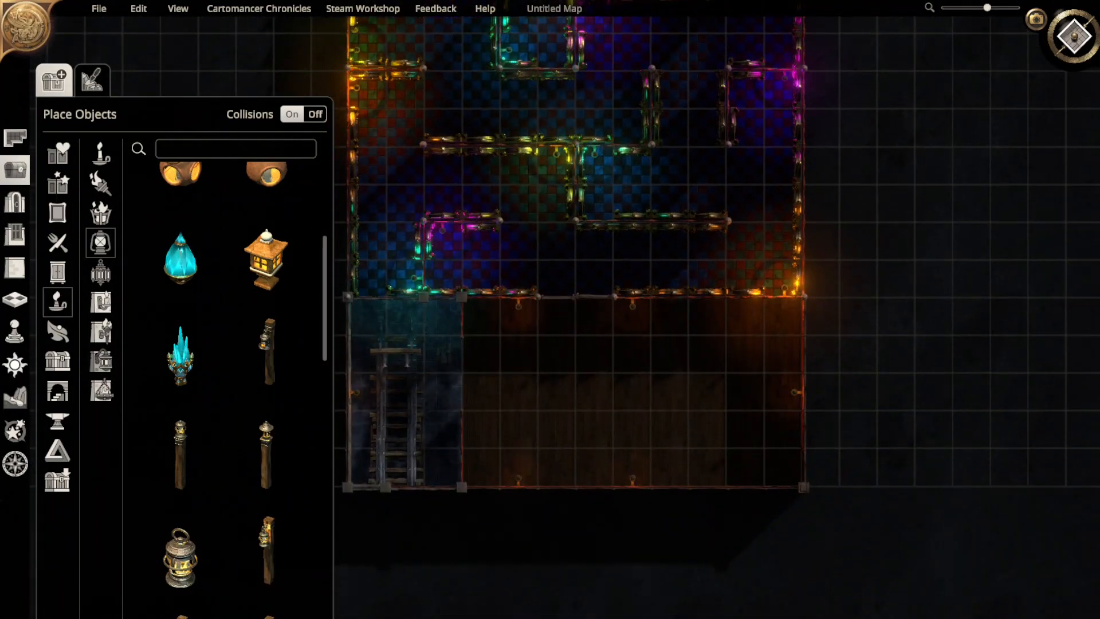
right_drag(561, 155, 581, 116)
click(654, 441)
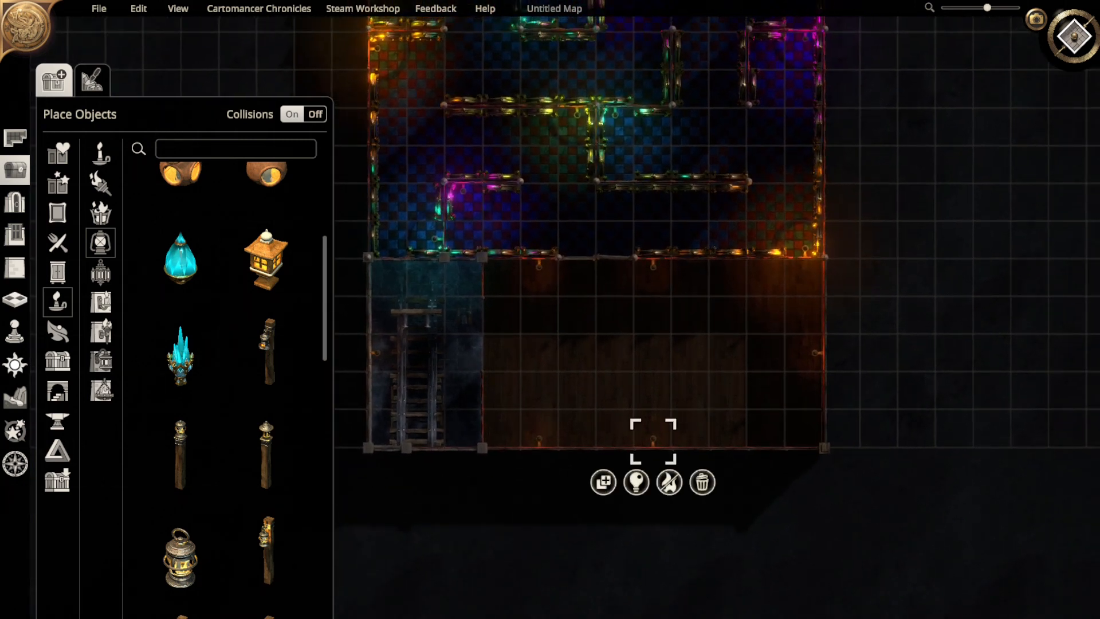
click(603, 481)
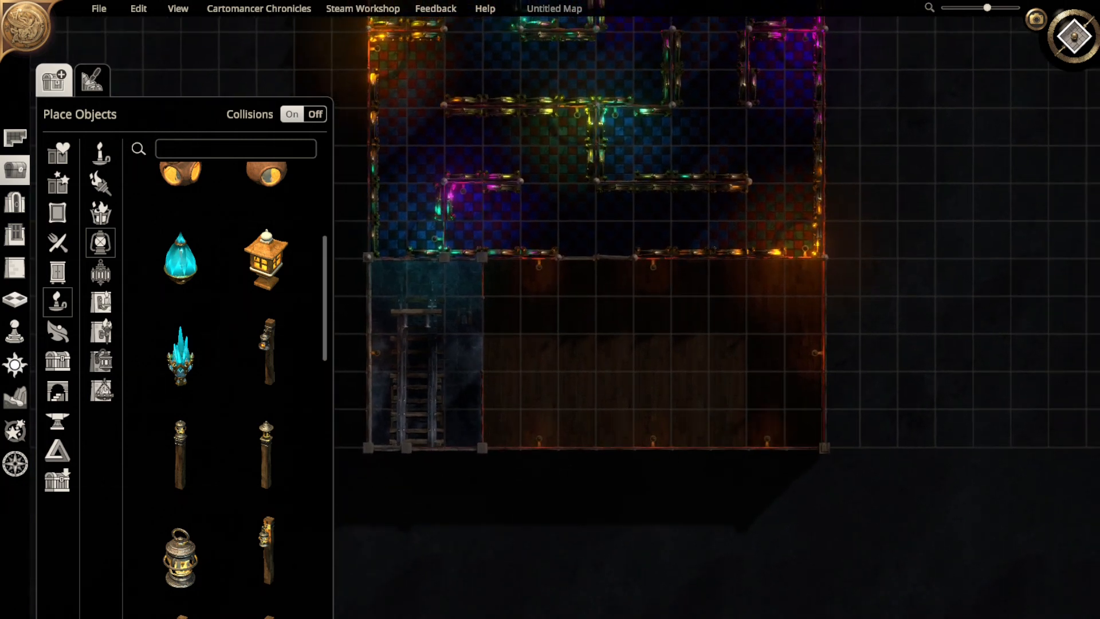
click(767, 441)
click(687, 401)
right_drag(688, 401, 712, 440)
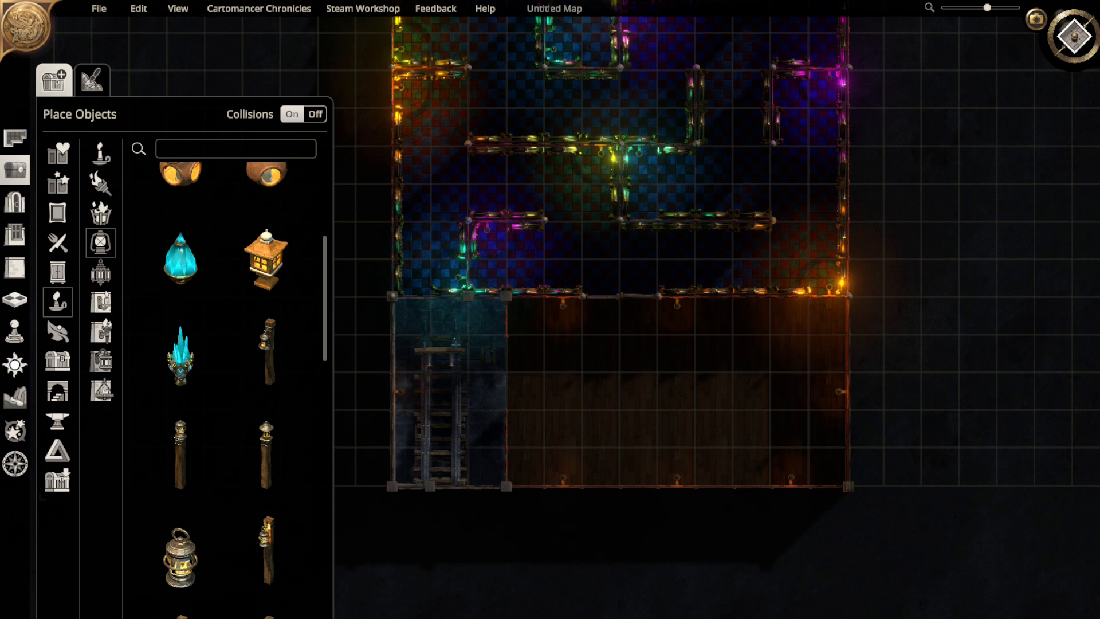
- Duplicate a red oil lamp from the long central block wall onto the dais-facing side of the stone block left of the large mirror
click(1075, 36)
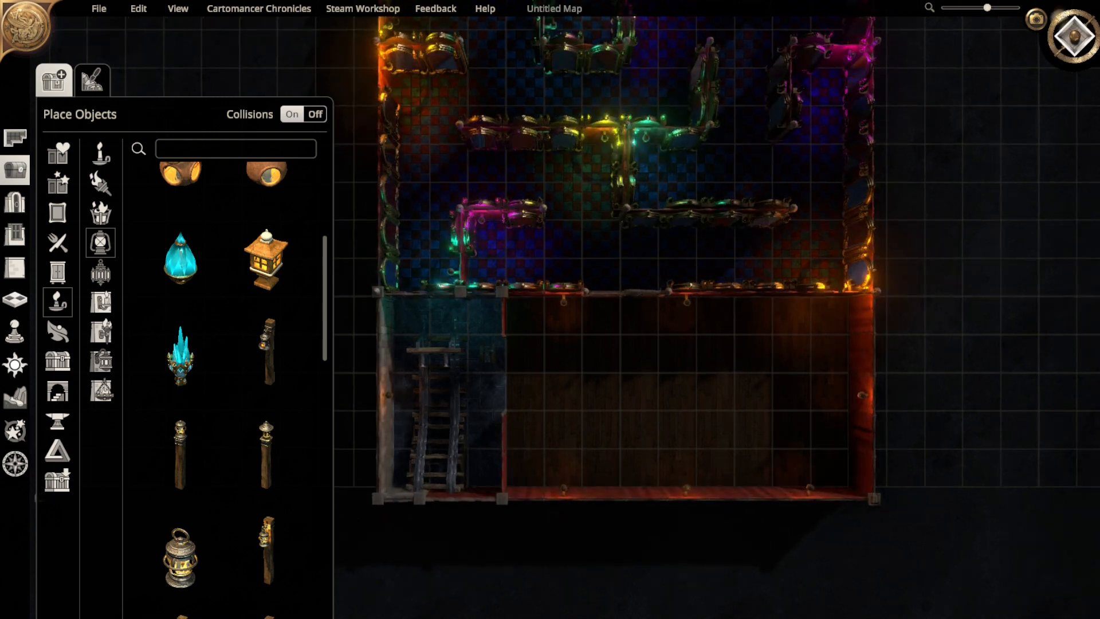
middle_drag(688, 356, 687, 252)
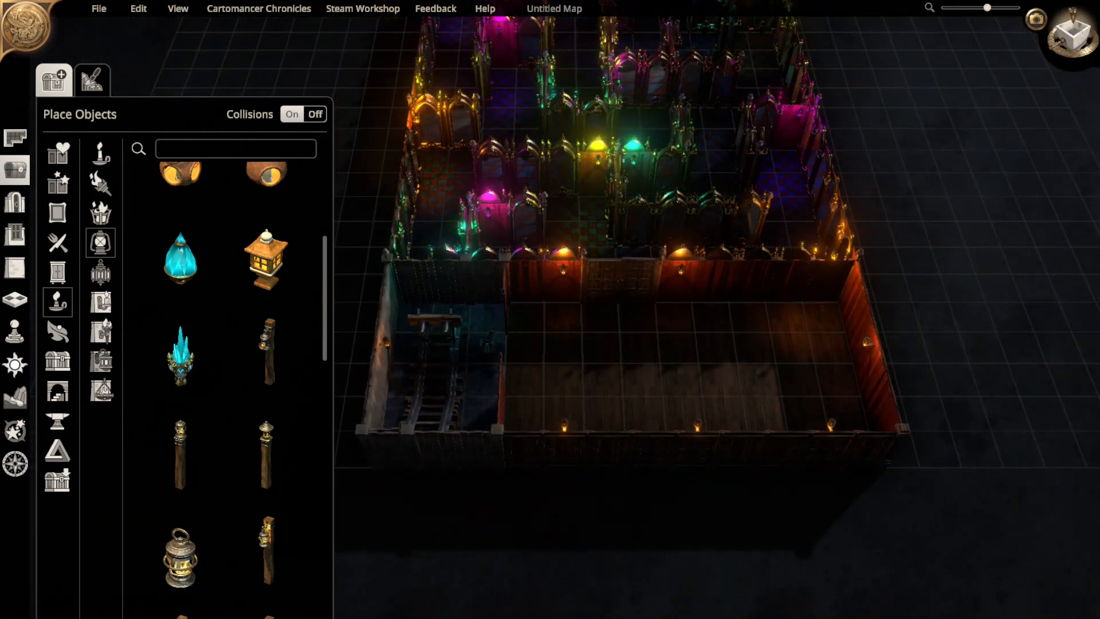
right_drag(682, 253, 779, 330)
right_drag(722, 190, 650, 469)
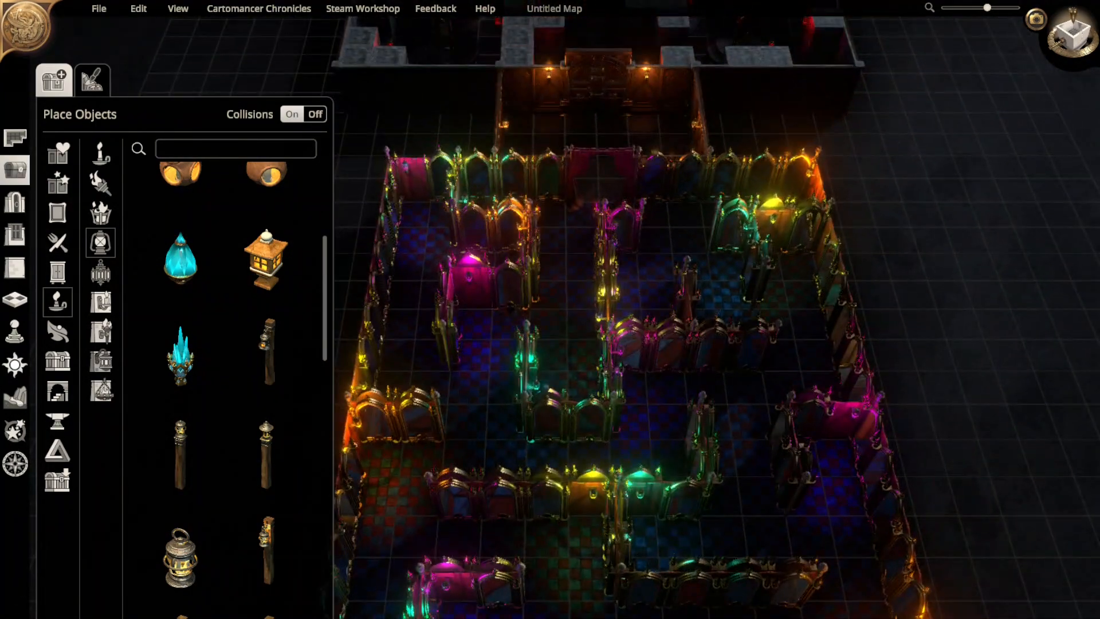
right_drag(659, 229, 623, 504)
right_drag(625, 195, 707, 447)
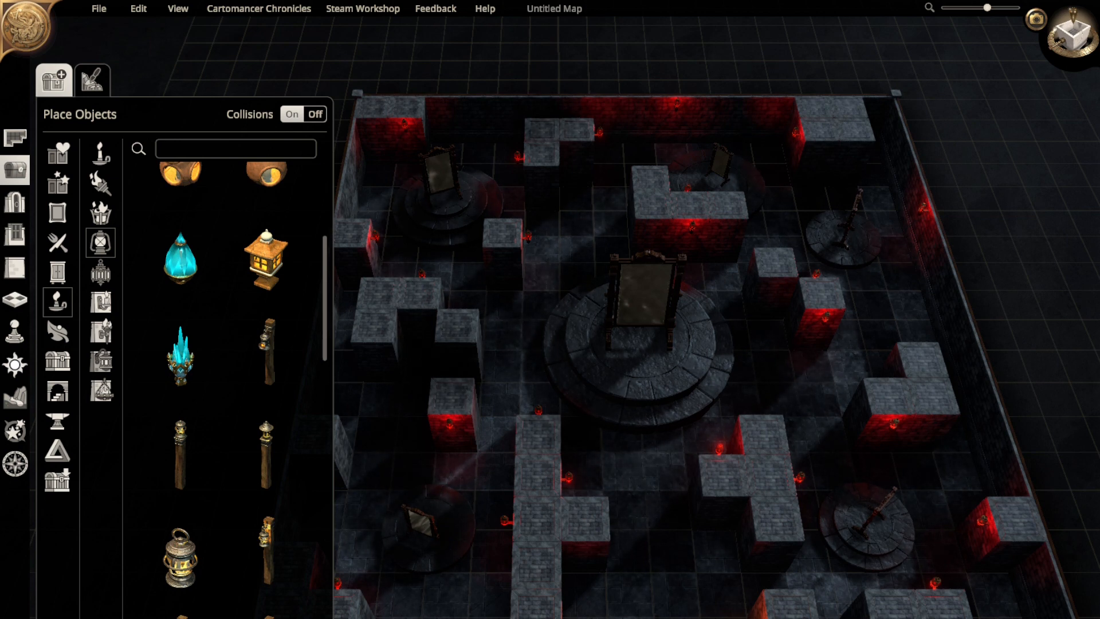
click(539, 411)
click(489, 455)
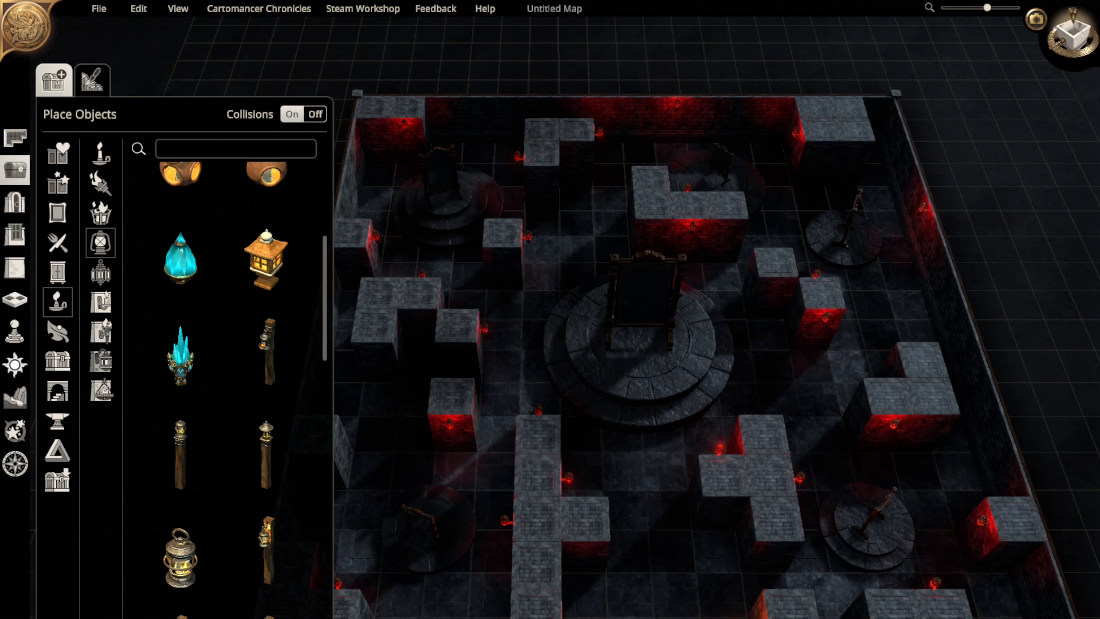
click(484, 328)
- Duplicate that red oil lamp onto the dais-facing side of the stone block right of the large central mirror
right_drag(484, 329, 396, 359)
click(345, 399)
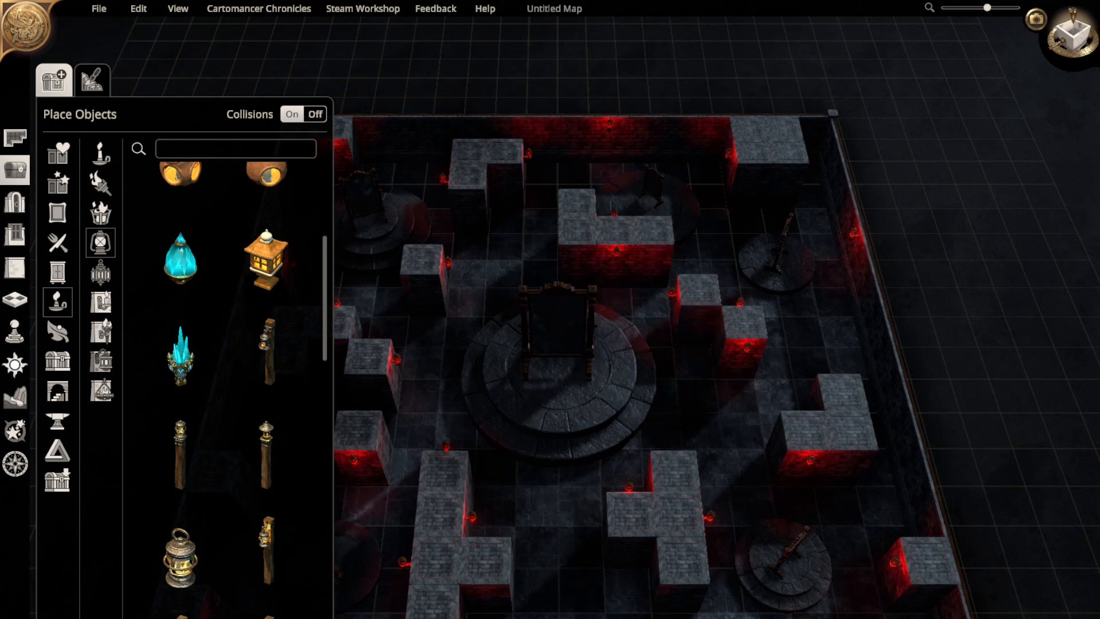
click(673, 293)
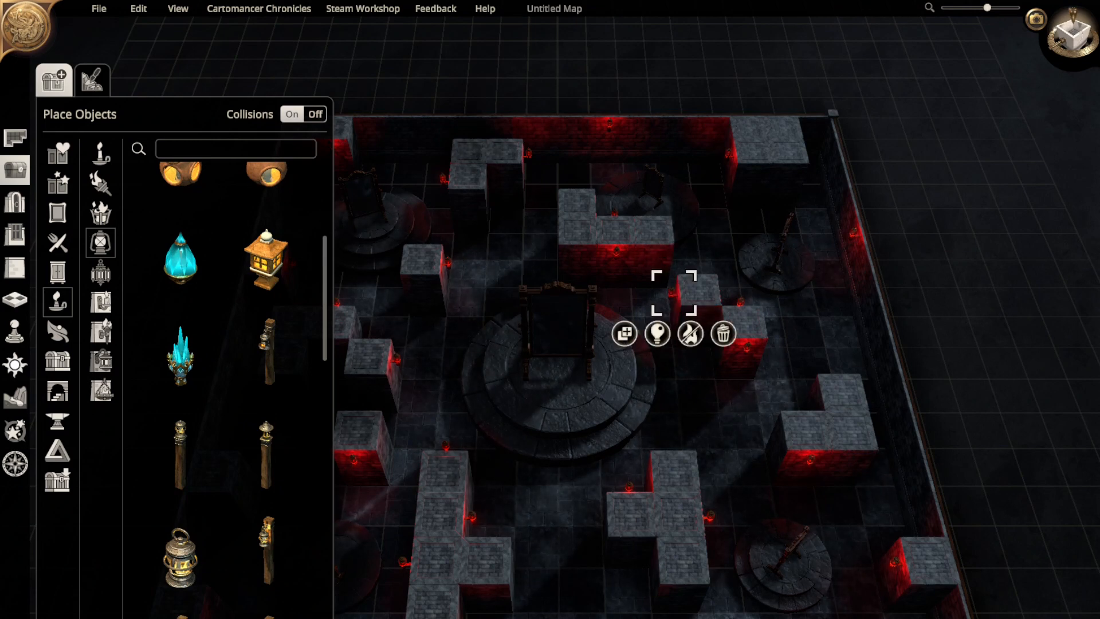
- Duplicate the red oil lamp from the stone room's right outer wall onto the front face of the far-right corner block
mouse_move(672, 294)
right_down()
mouse_move(617, 207)
mouse_move(587, 364)
right_up()
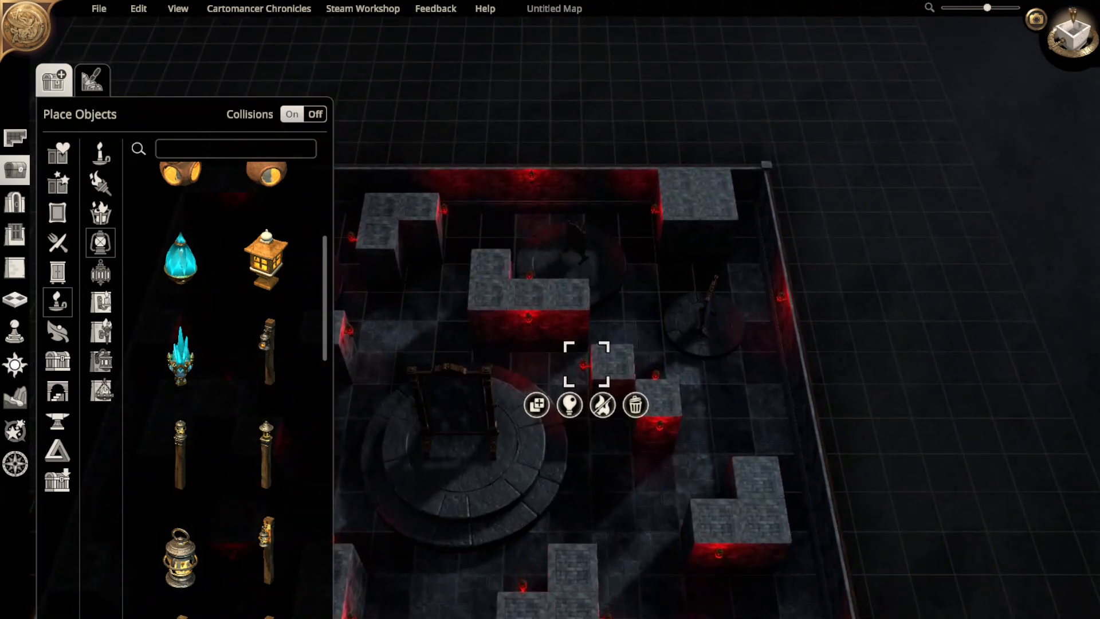
click(783, 297)
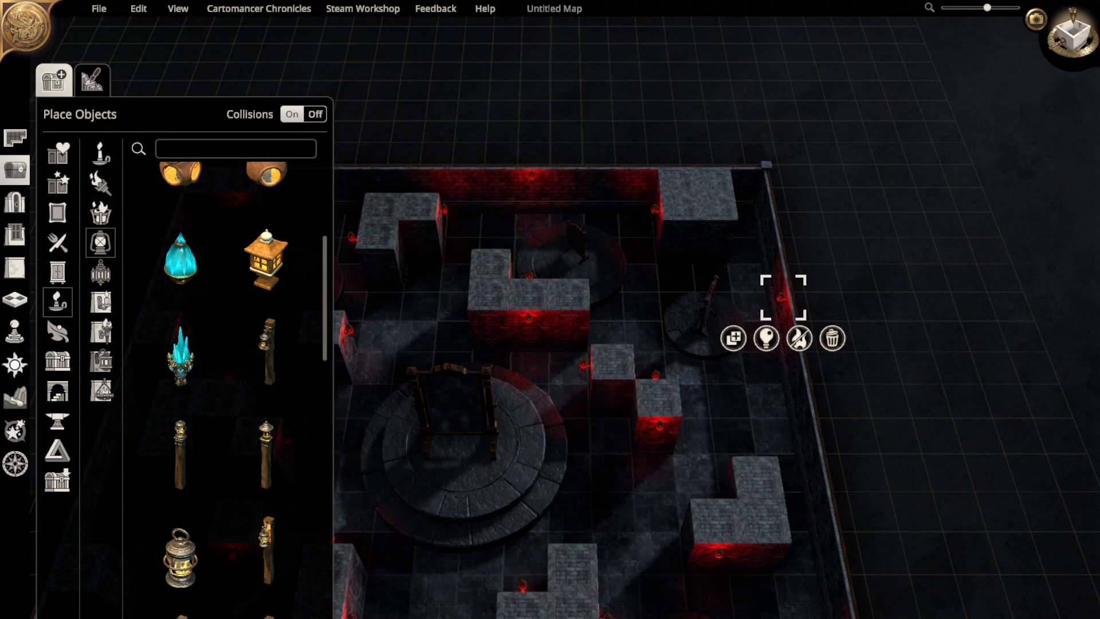
click(734, 339)
click(720, 227)
- Duplicate a red oil lamp from the long central block wall onto the front of the L-shaped block left of the dais
right_drag(720, 227, 867, 85)
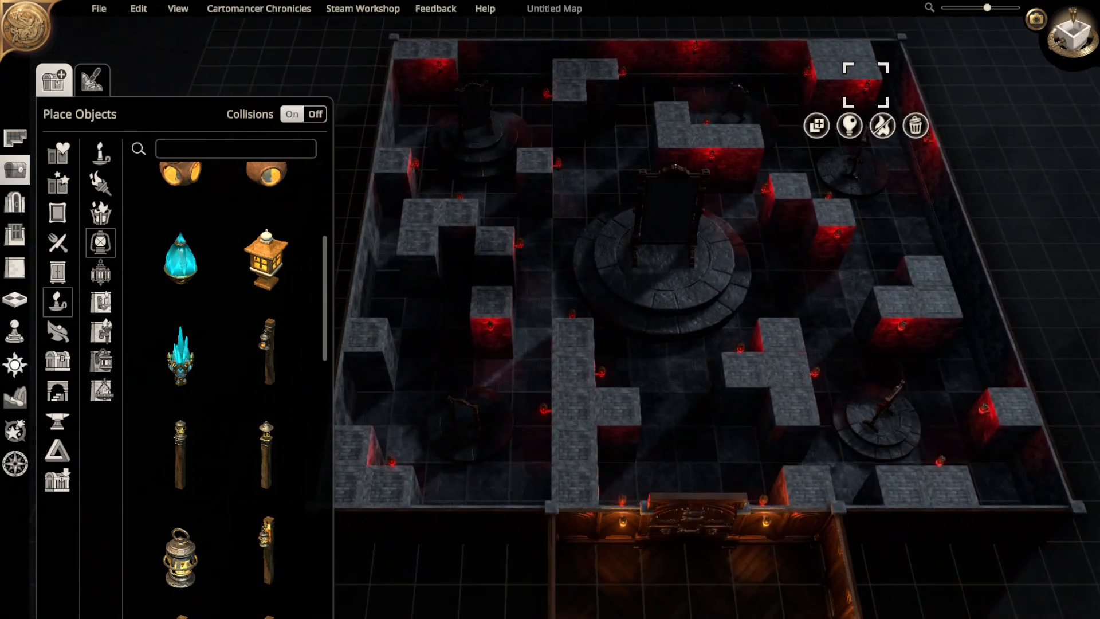
click(545, 409)
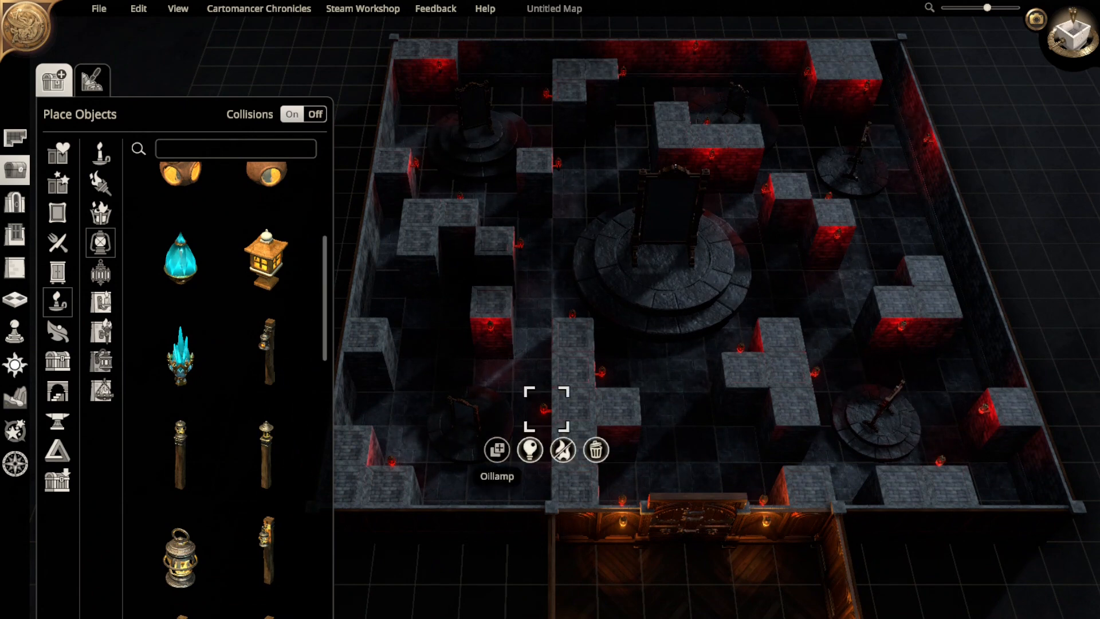
click(496, 450)
click(415, 263)
mouse_move(416, 263)
right_down()
mouse_move(295, 215)
mouse_move(235, 332)
mouse_move(388, 348)
mouse_move(356, 596)
mouse_move(418, 432)
mouse_move(335, 315)
right_up()
click(1073, 36)
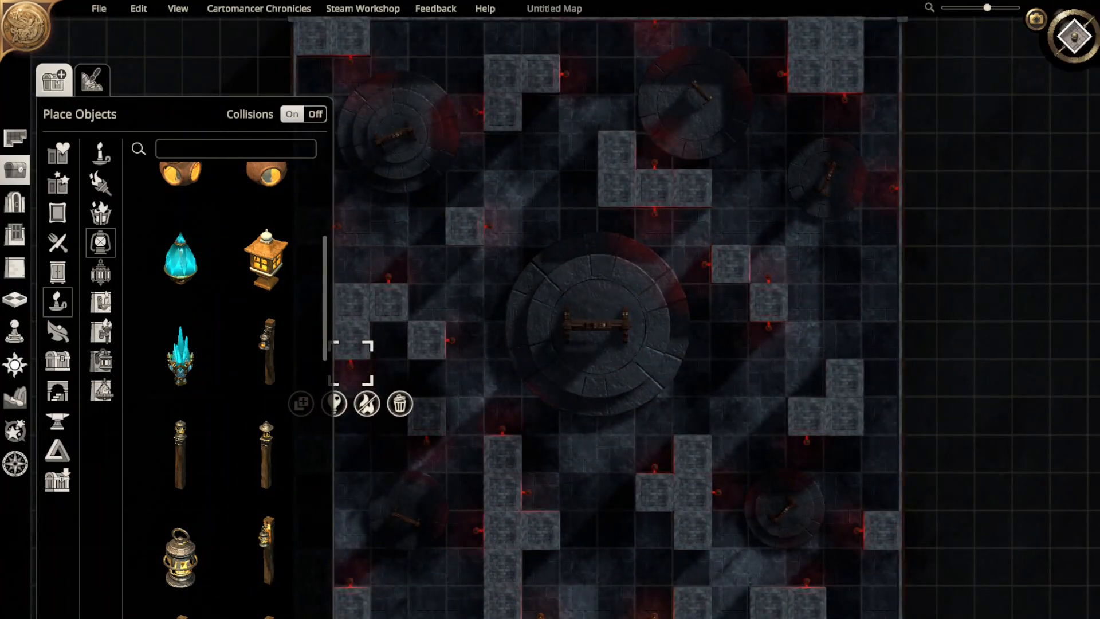
right_drag(631, 459, 598, 155)
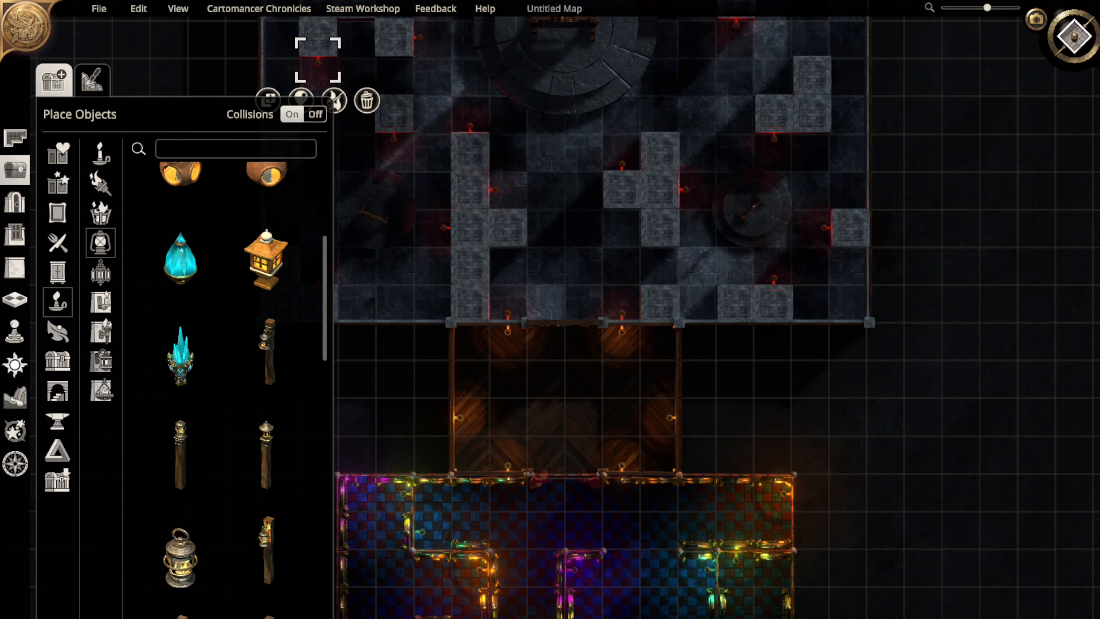
key(Escape)
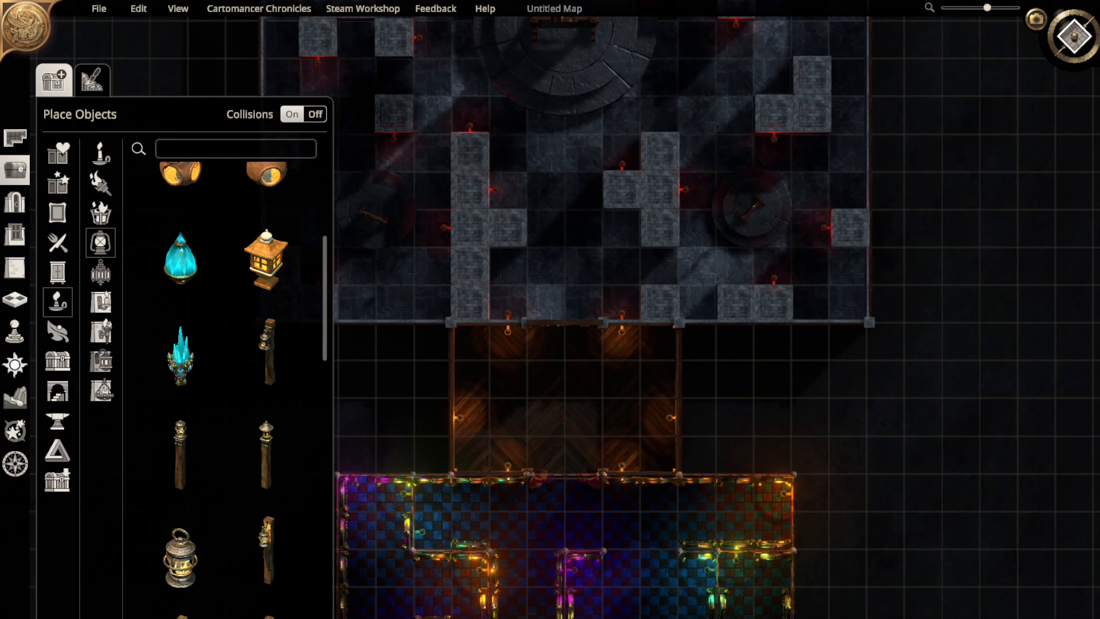
click(15, 138)
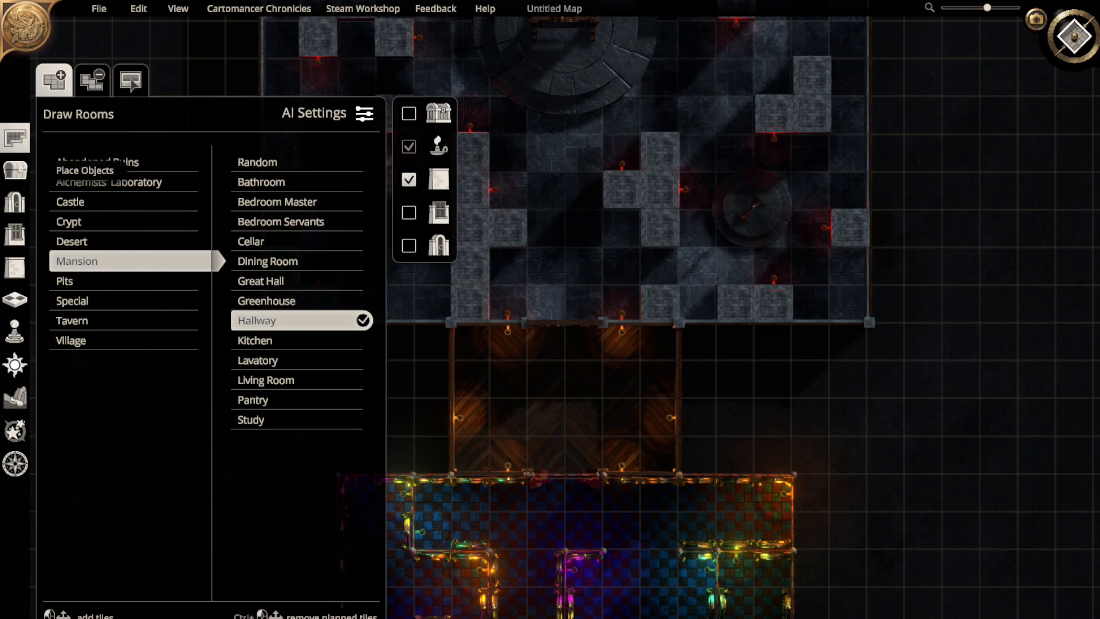
click(15, 169)
click(15, 202)
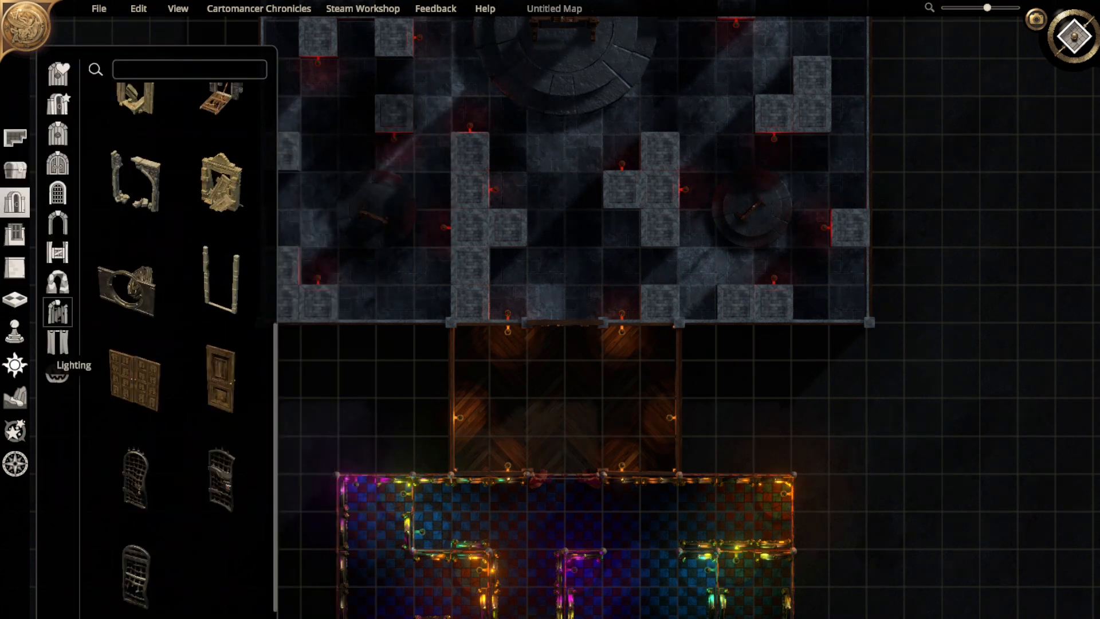
click(15, 365)
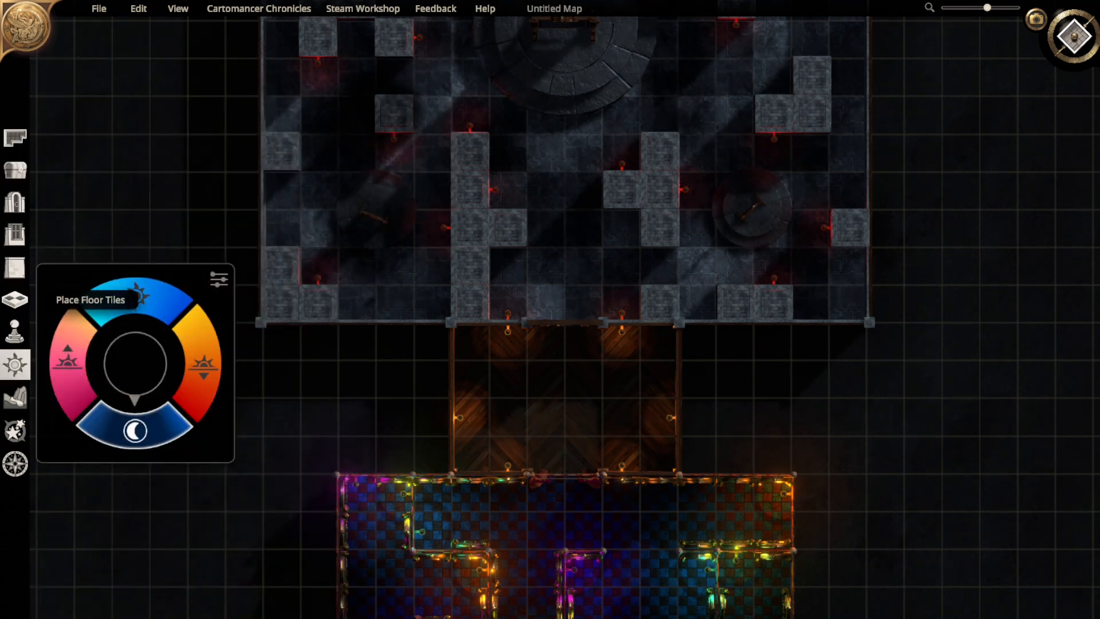
click(15, 398)
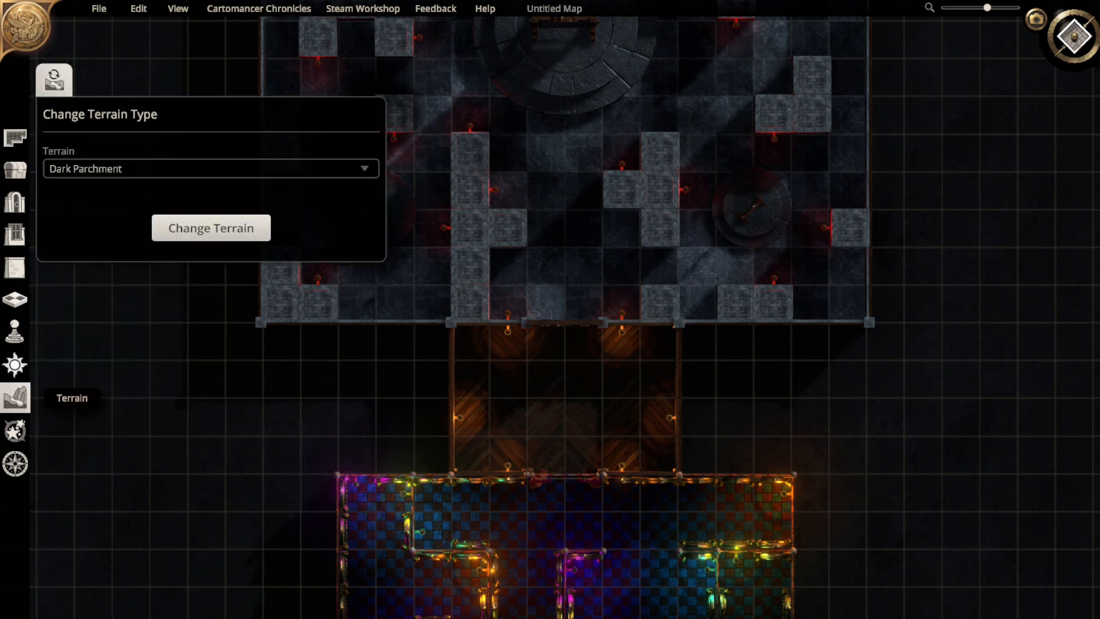
click(14, 431)
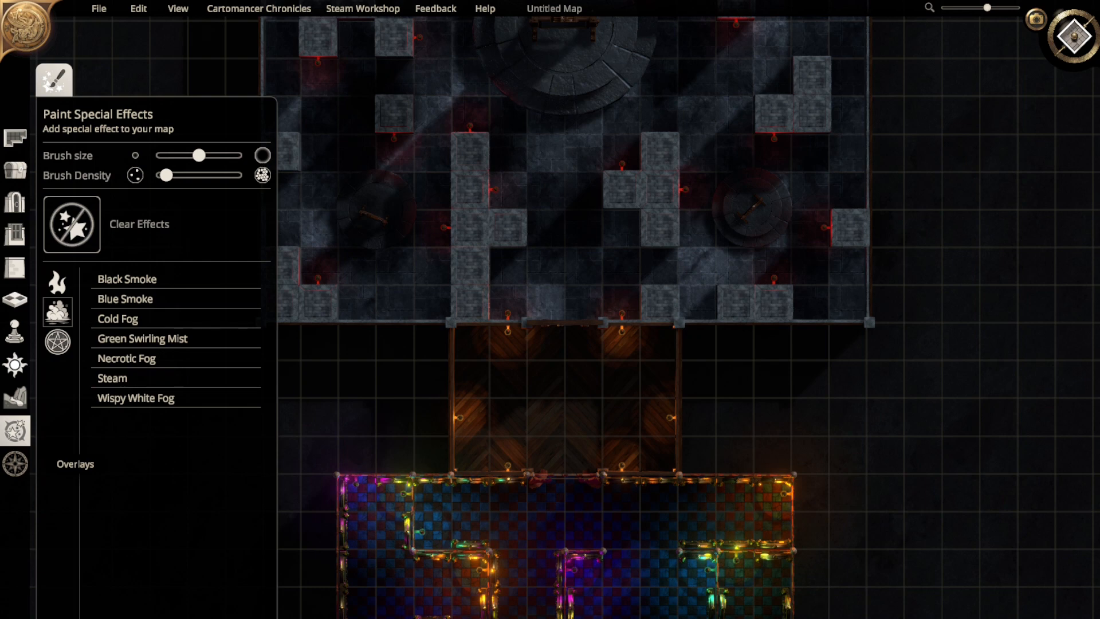
click(15, 464)
click(15, 464)
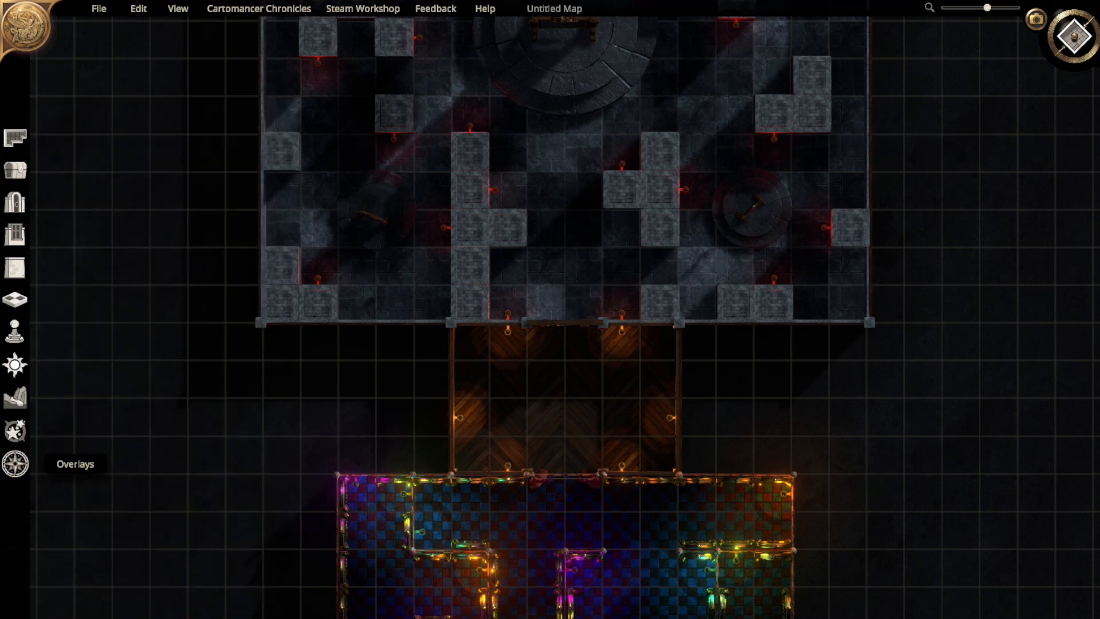
- Examine the whole map's layout in the overlay view and return to the special effects painting options
click(15, 463)
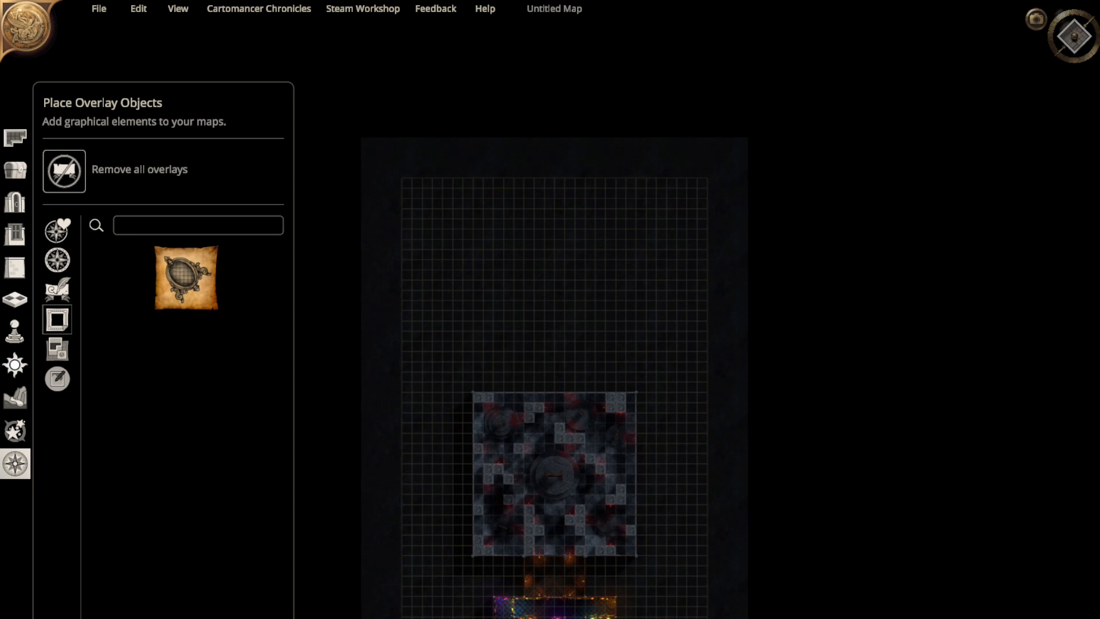
right_drag(554, 476, 534, 323)
middle_drag(560, 309, 578, 379)
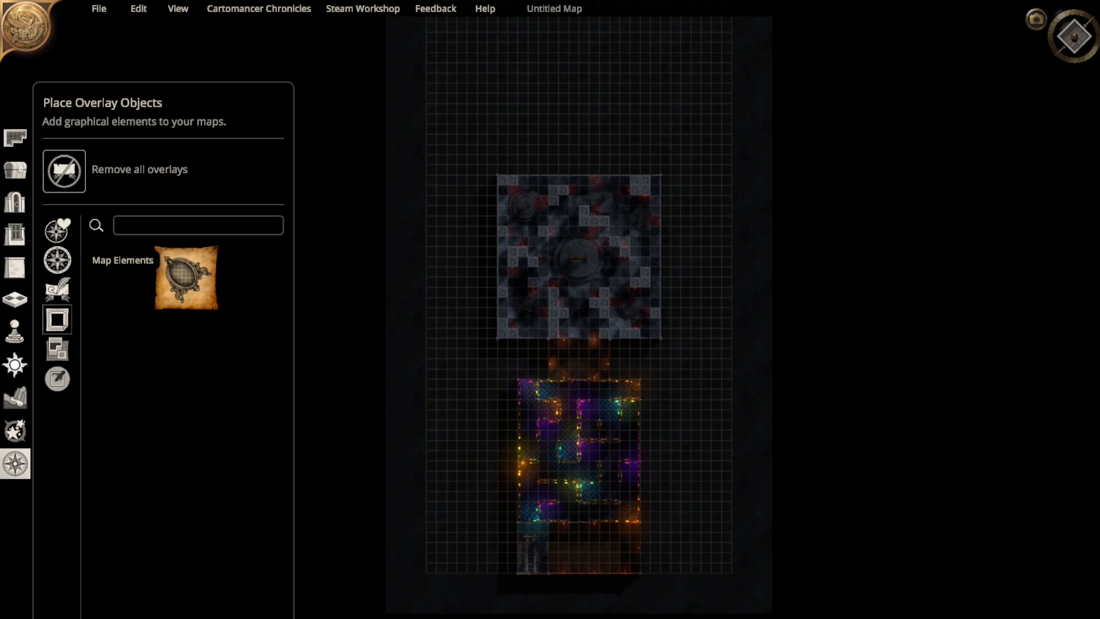
click(15, 431)
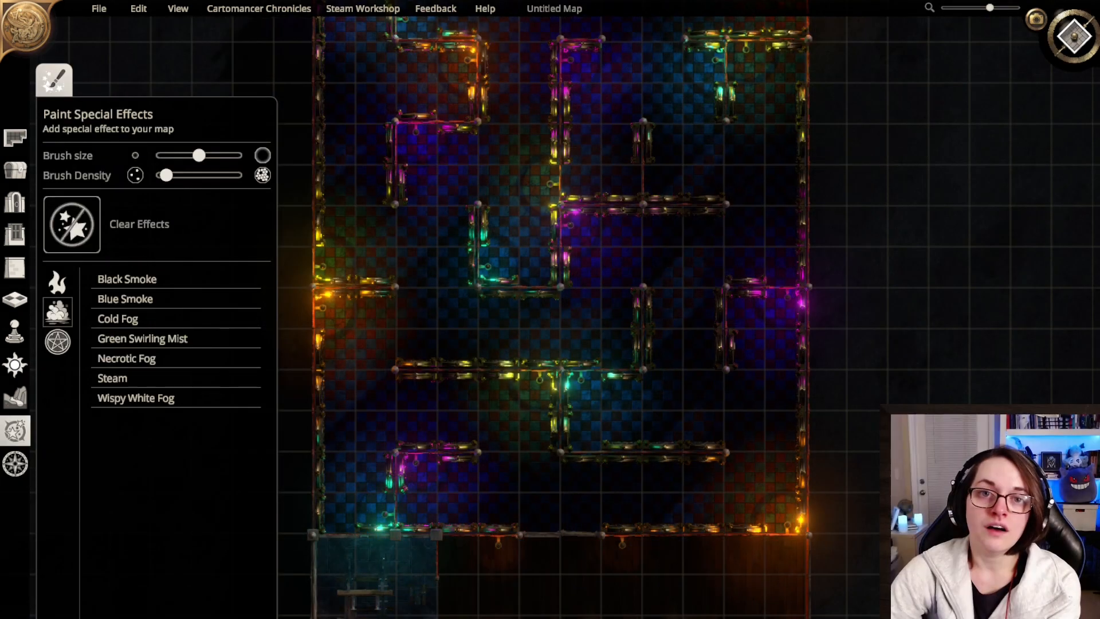